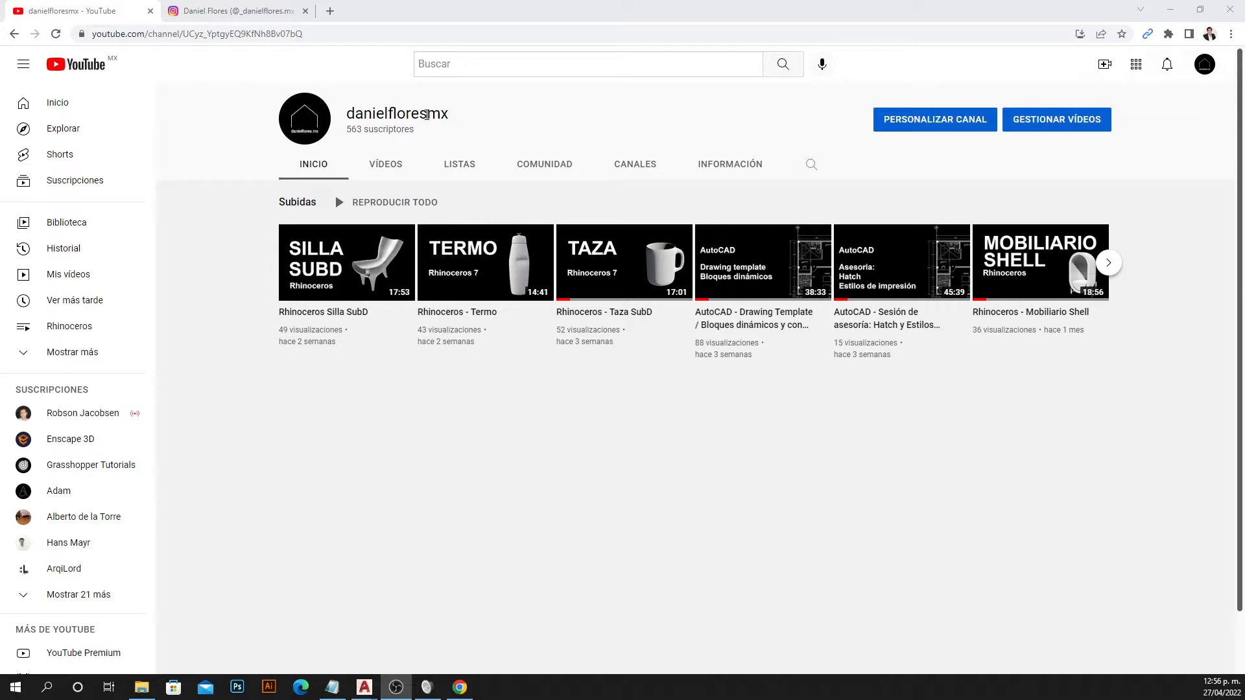
Show the Instagram profile page, and minimize the browser to return to the AutoCAD drawing.
click(199, 18)
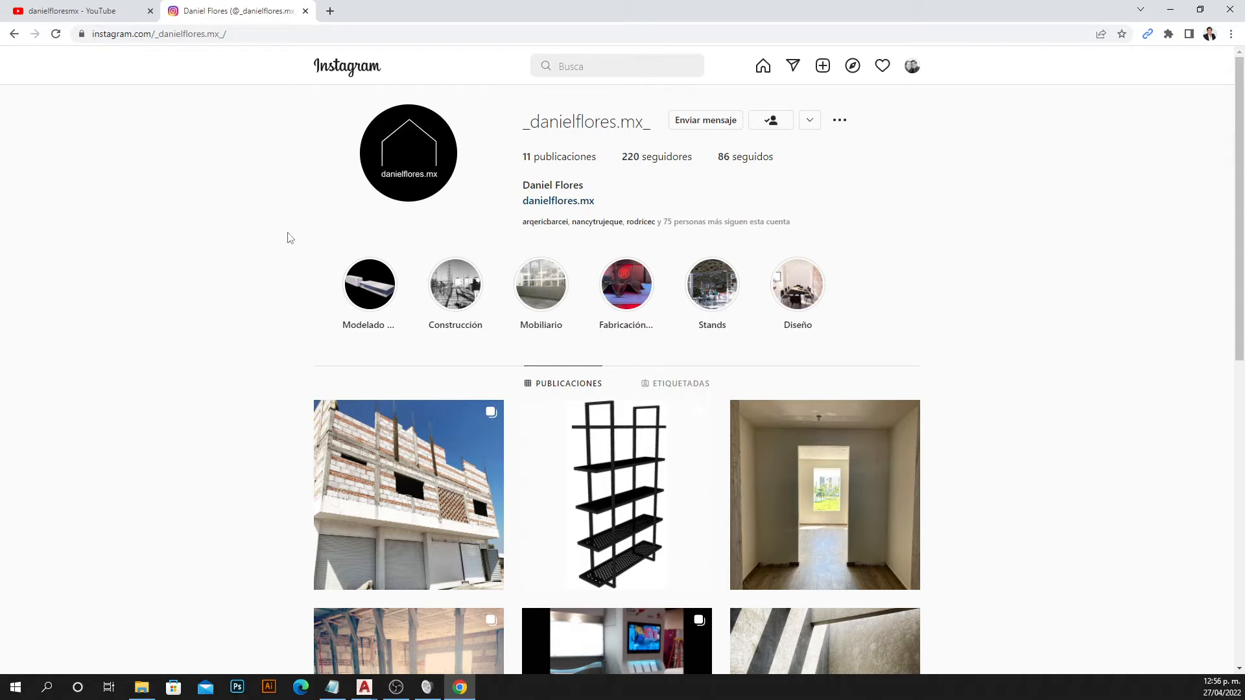
click(1170, 8)
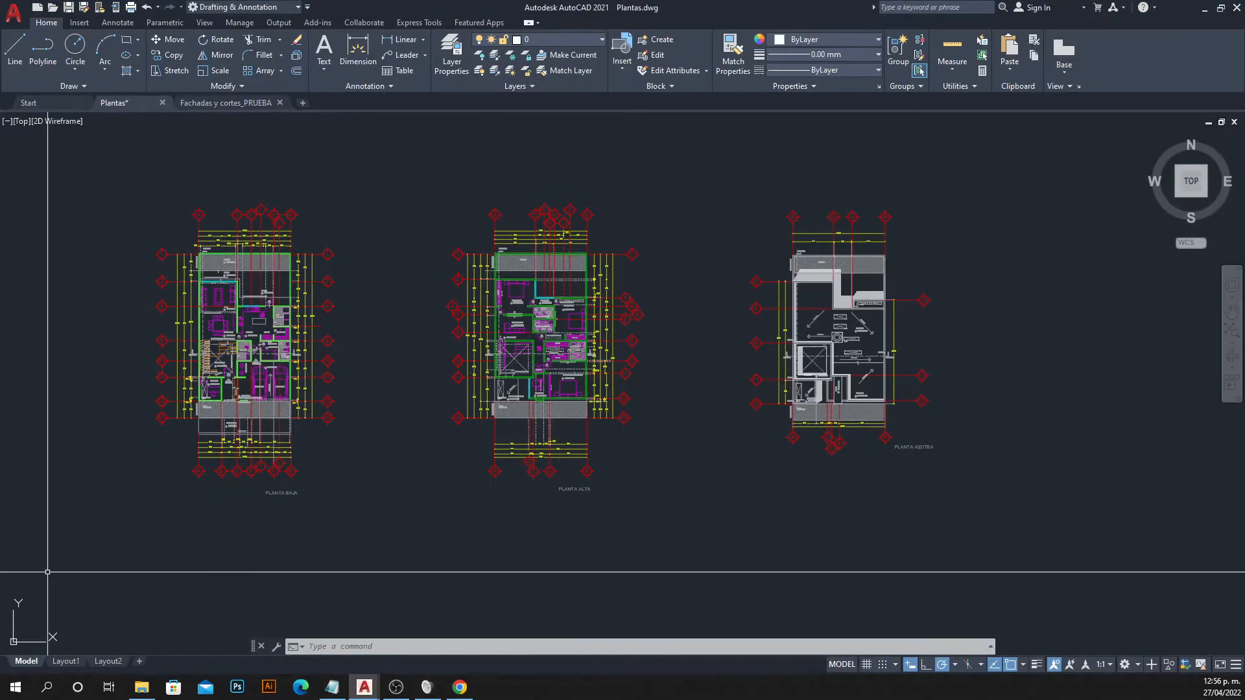
Switch to Notepad, reposition its window and write OVERKILL on the second line.
click(342, 686)
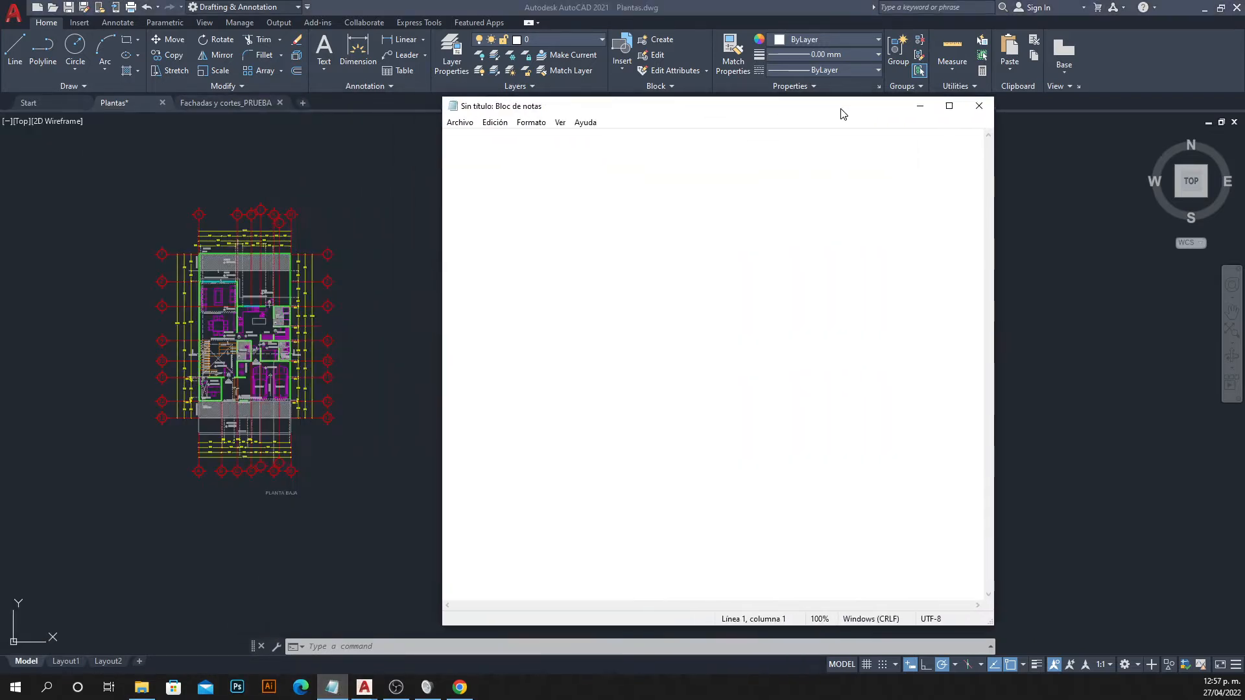
drag(843, 111, 883, 121)
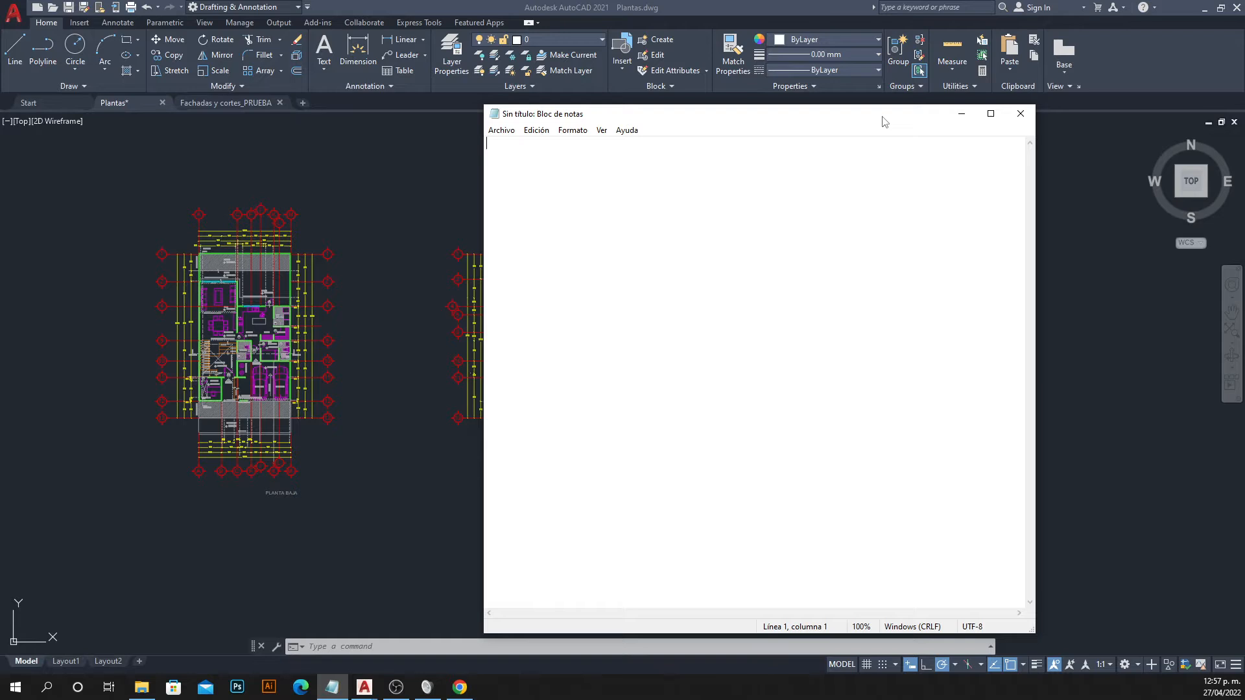
key(Return)
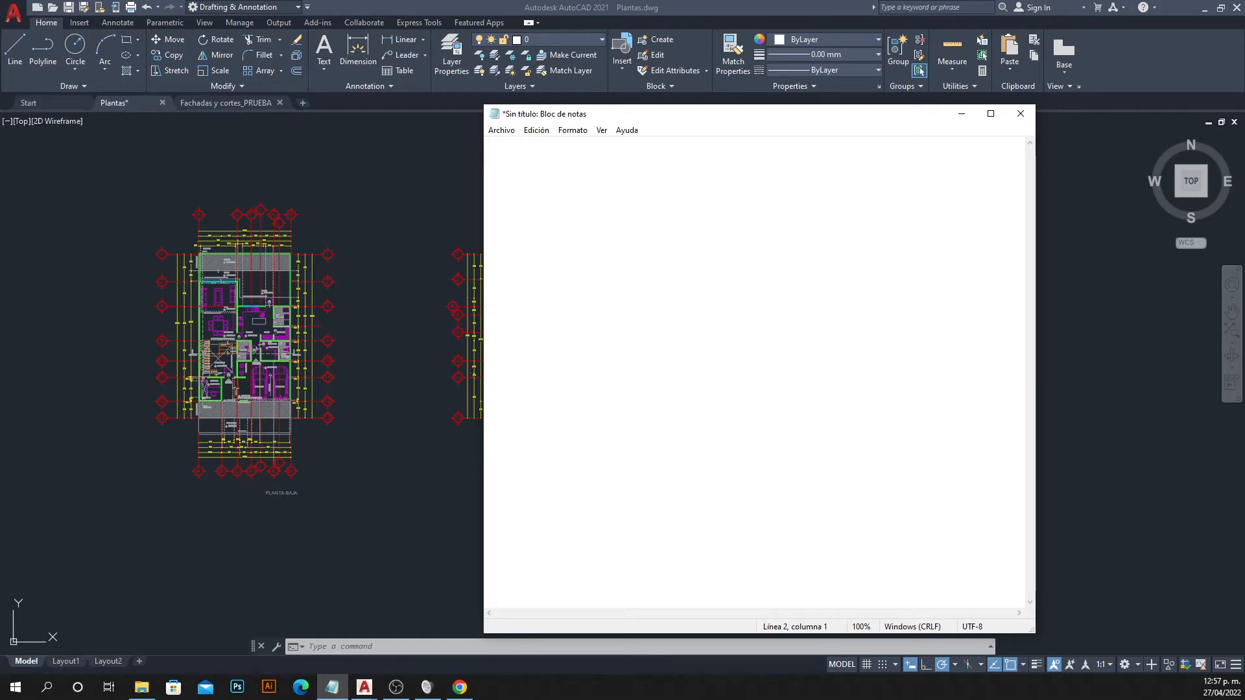
text(OVERKILL)
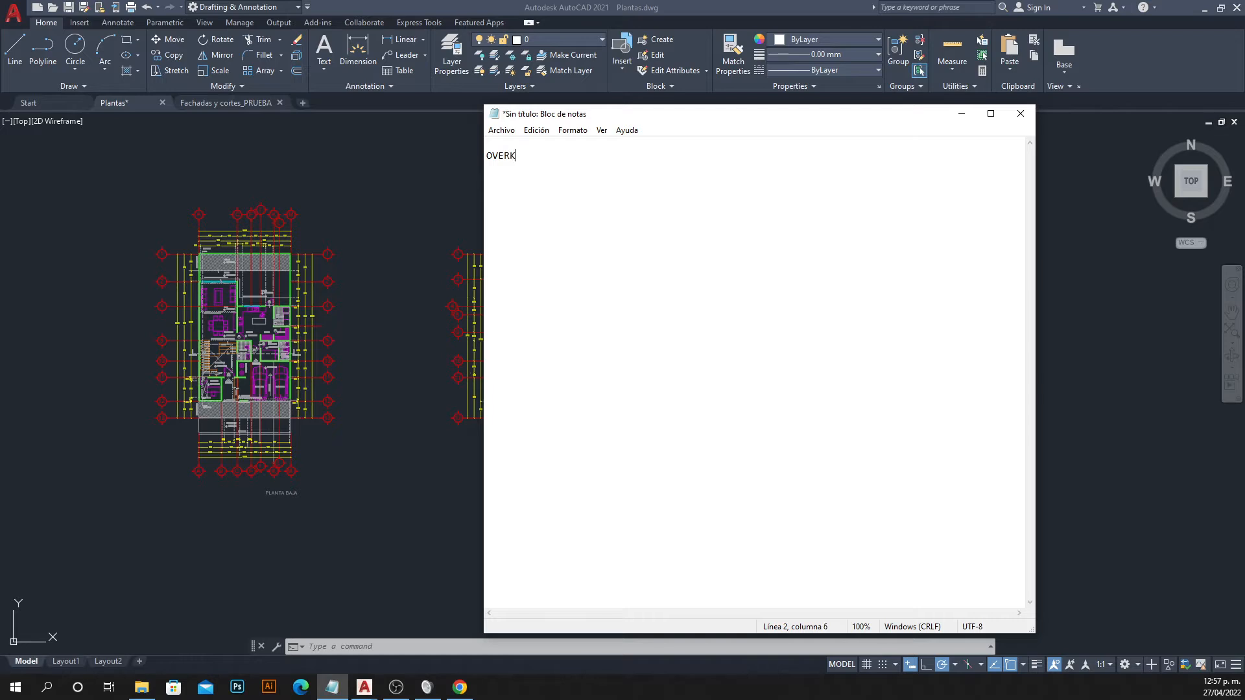
Switch to AutoCAD, run Overkill on all three floor plans with the default settings, and enlarge the command history to read its report.
click(365, 251)
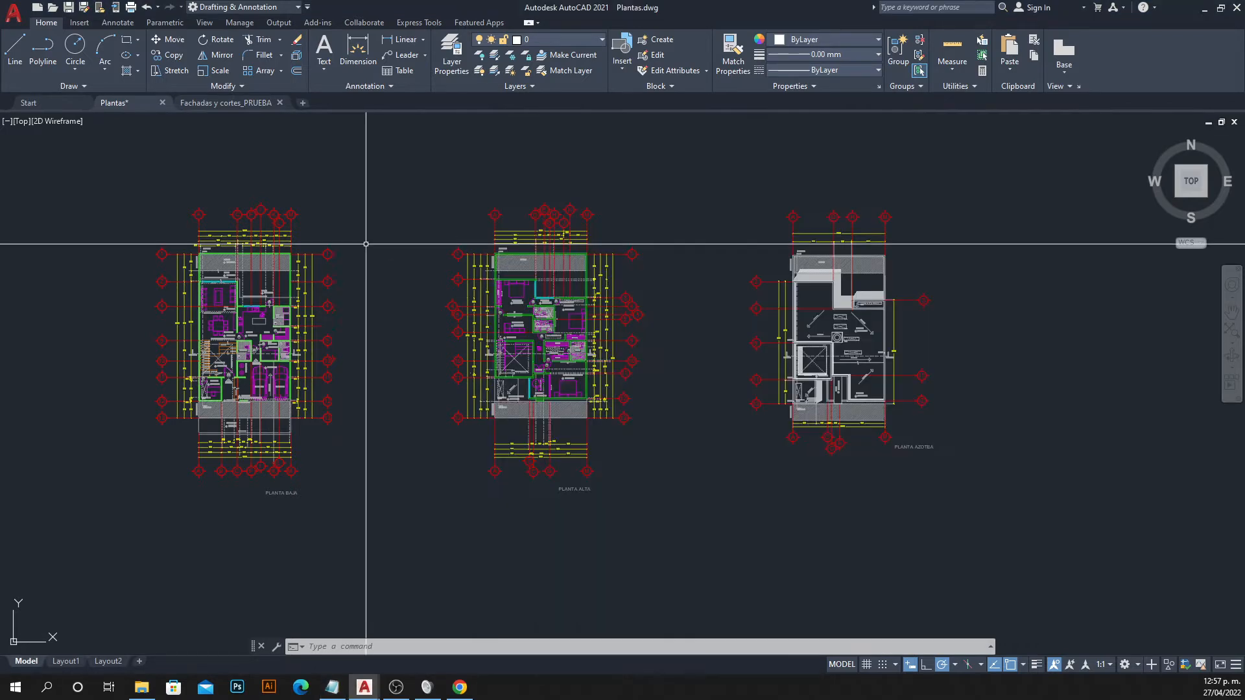
text(OVERKILL)
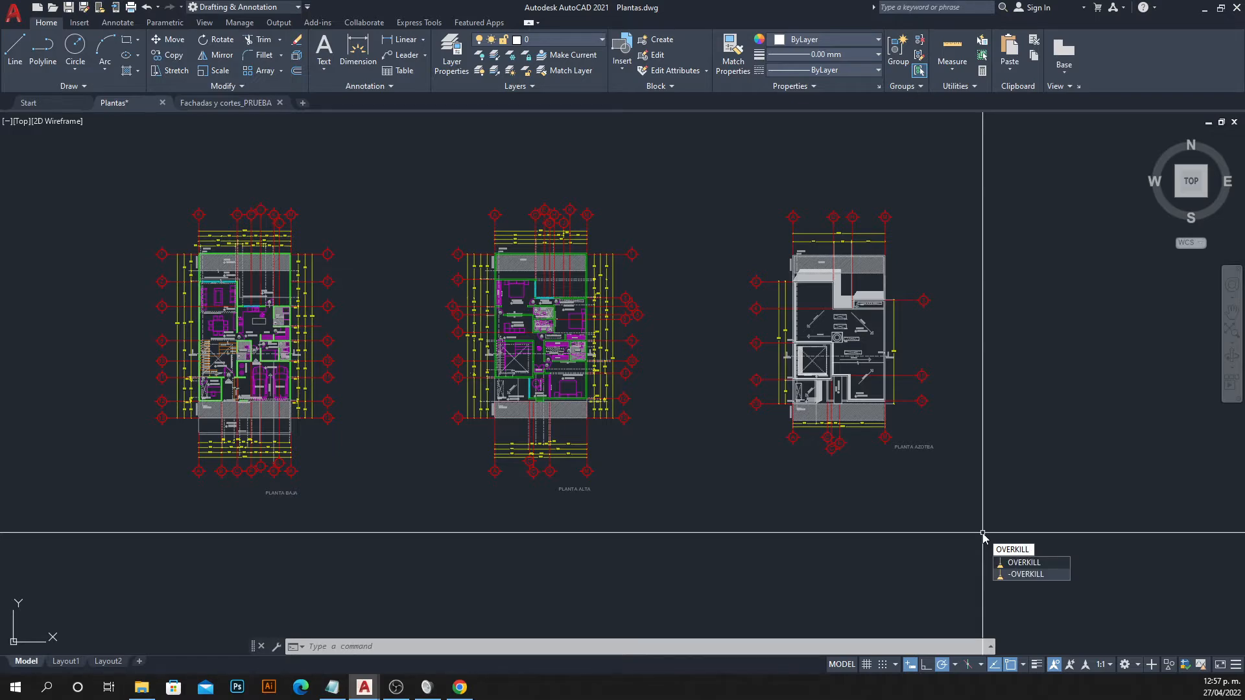
key(Return)
click(1004, 157)
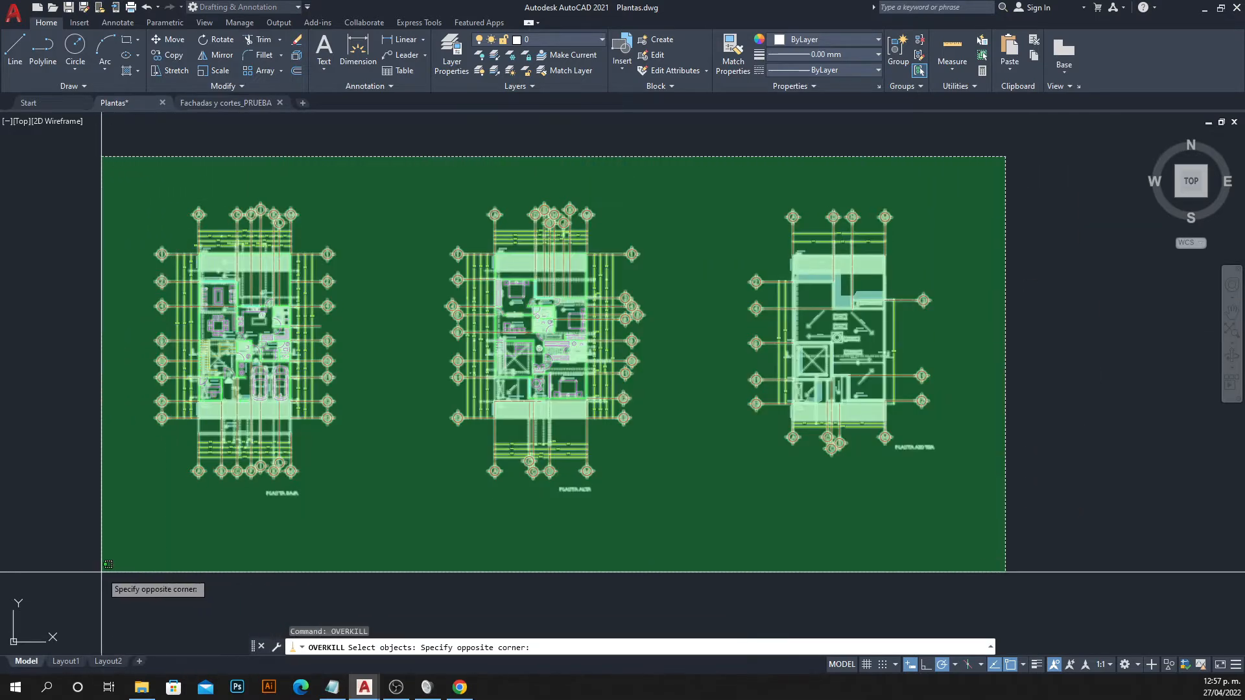
click(107, 564)
key(Return)
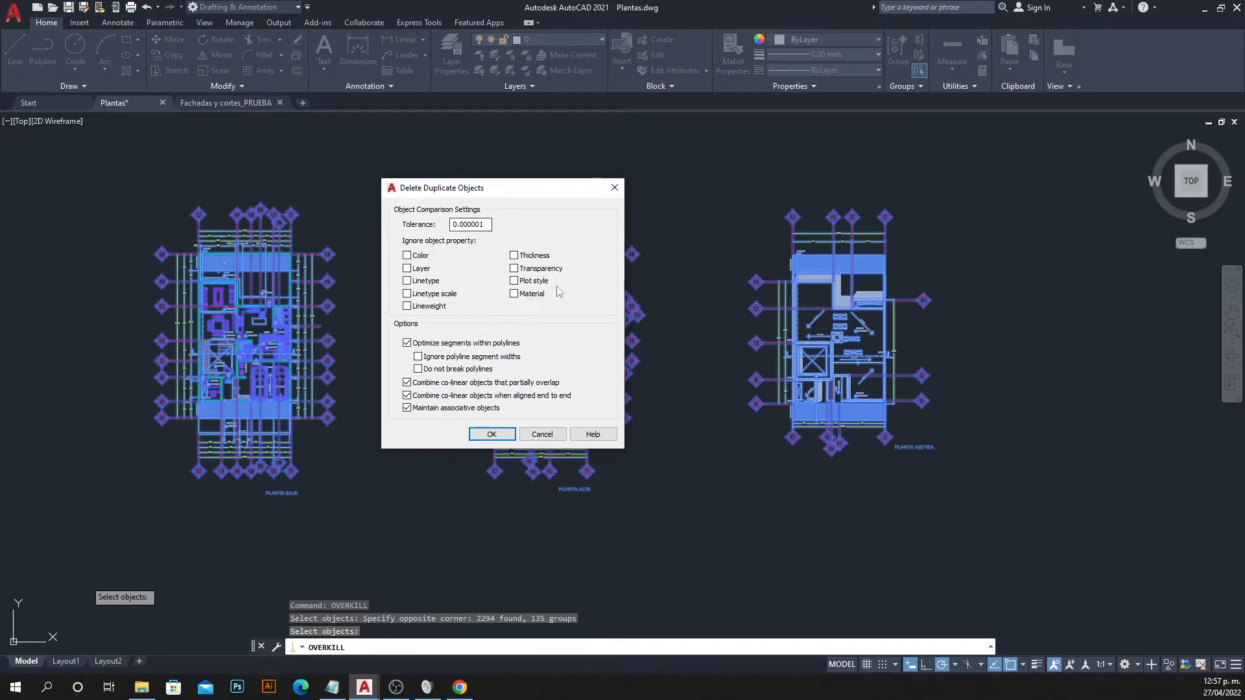
click(491, 434)
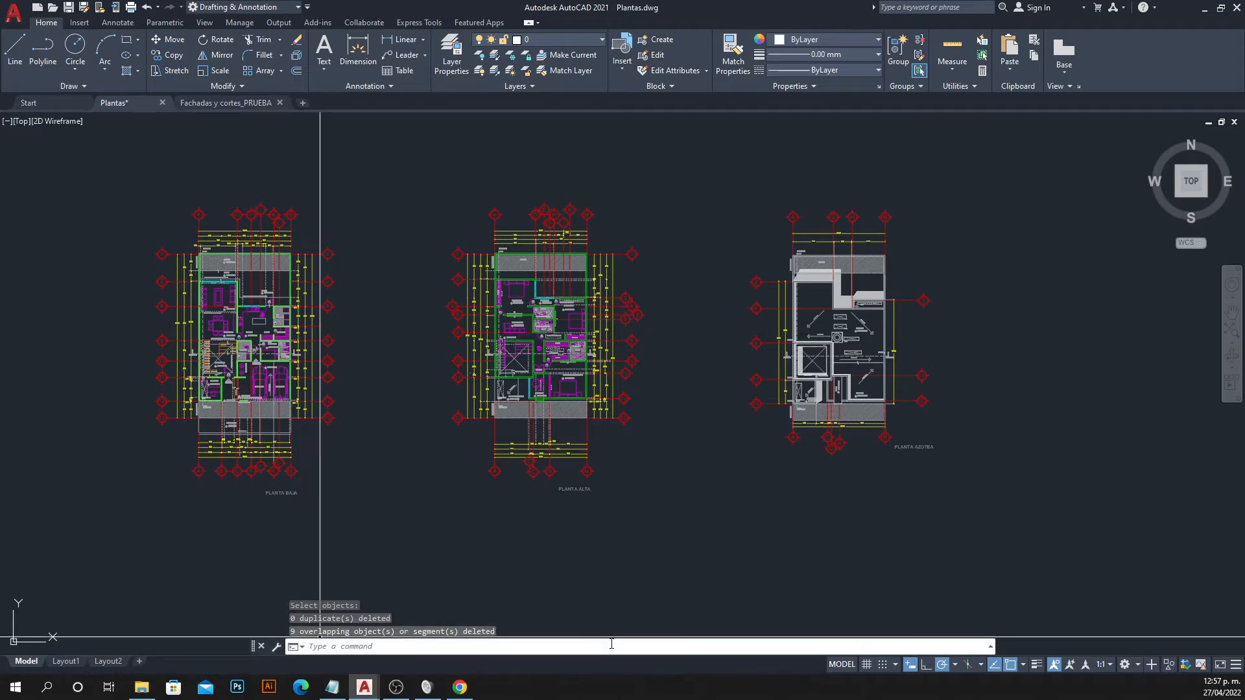
drag(611, 639, 623, 497)
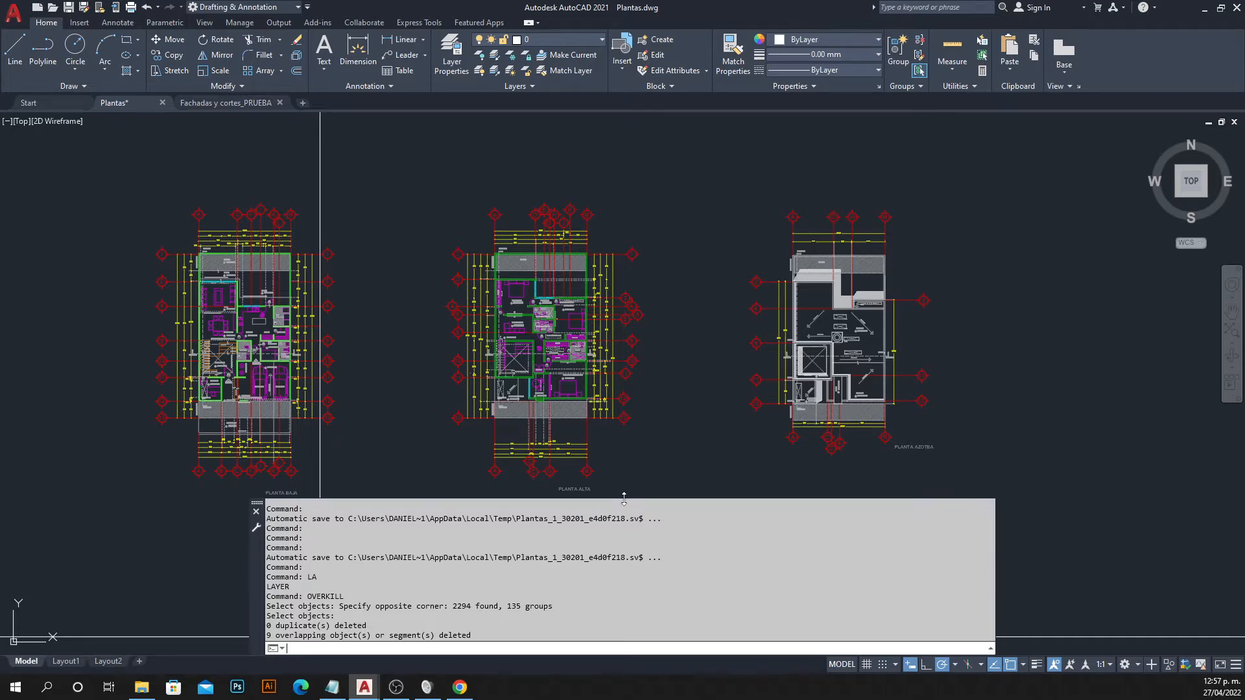
drag(623, 498, 618, 580)
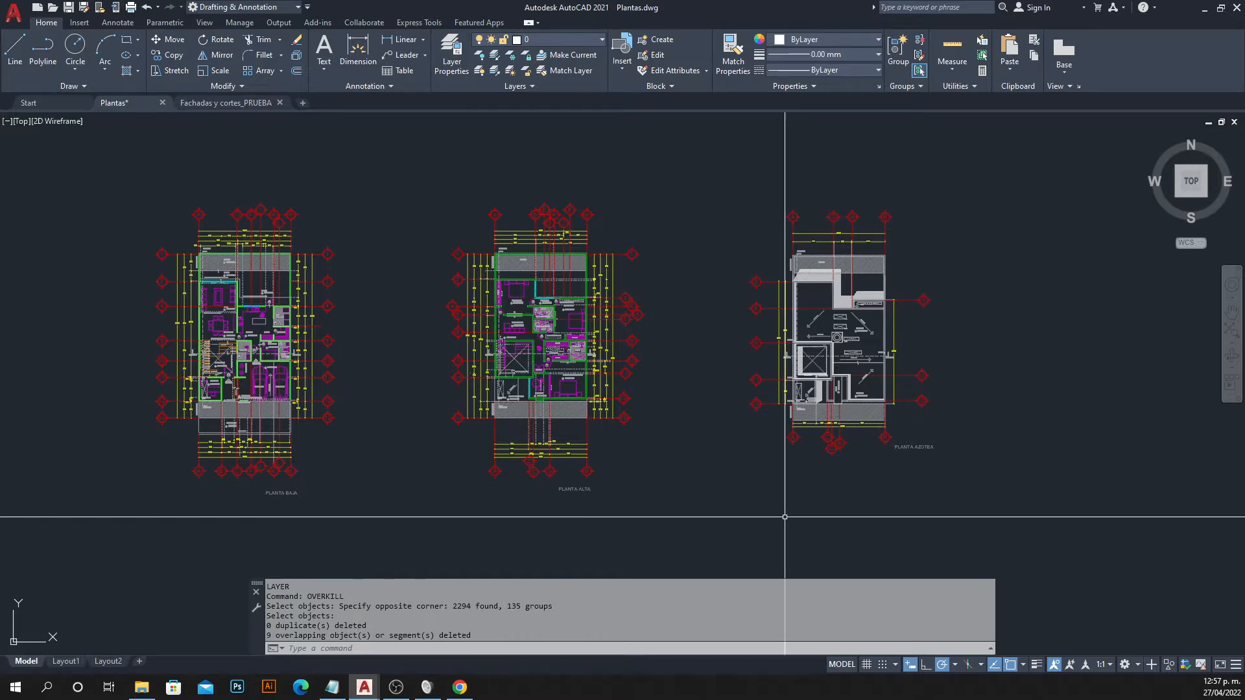
Switch to Notepad, add PURGE below OVERKILL with a blank line between them, and minimize the note.
click(336, 691)
key(Return)
key(Return)
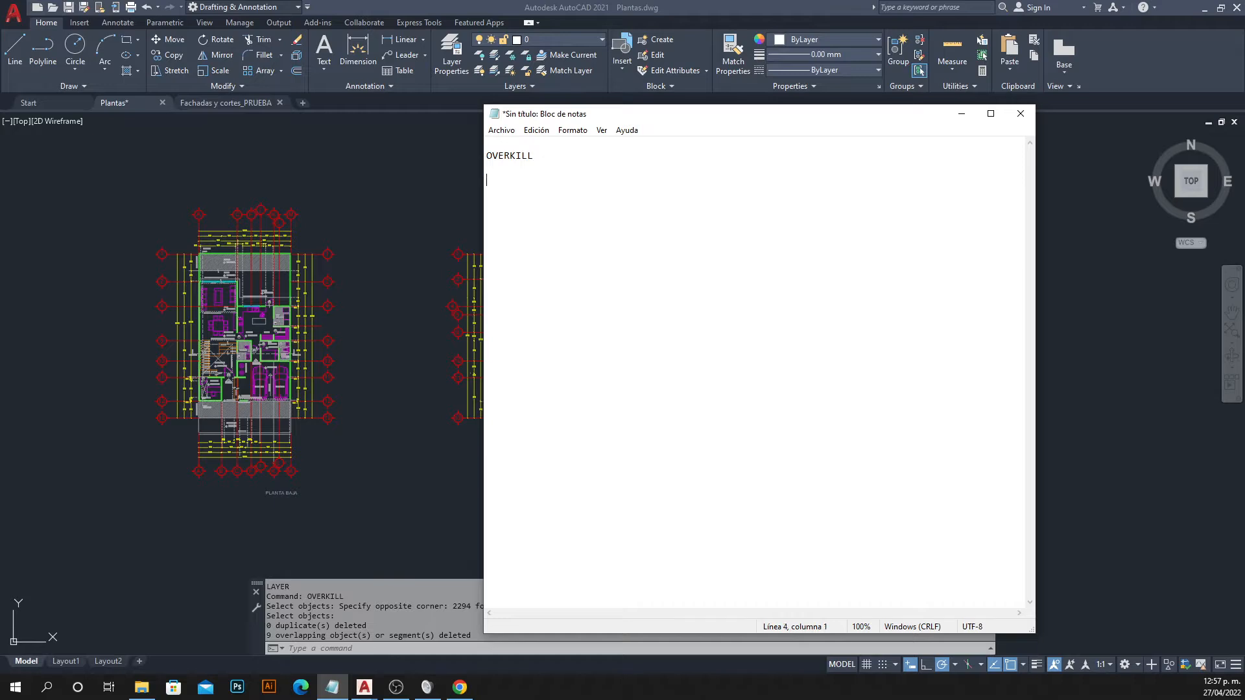
text(PURGE)
click(961, 113)
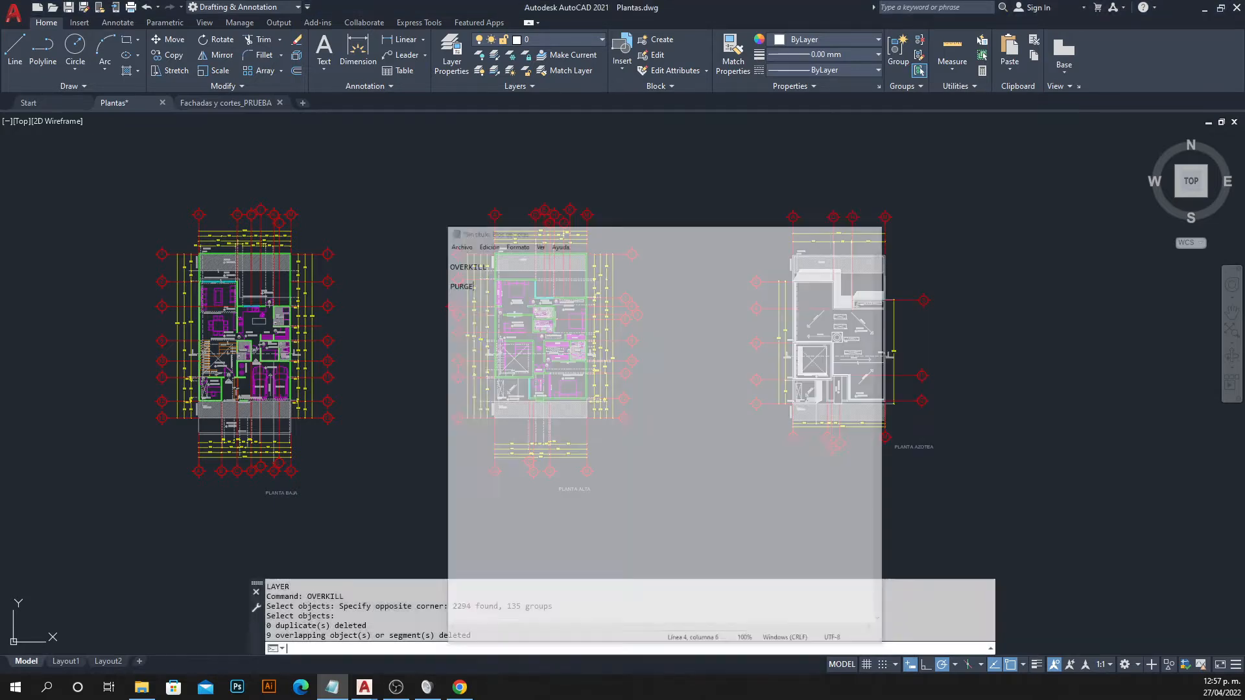
Run Purge to check the drawing for unused named items, and close the dialog.
text(PURGE)
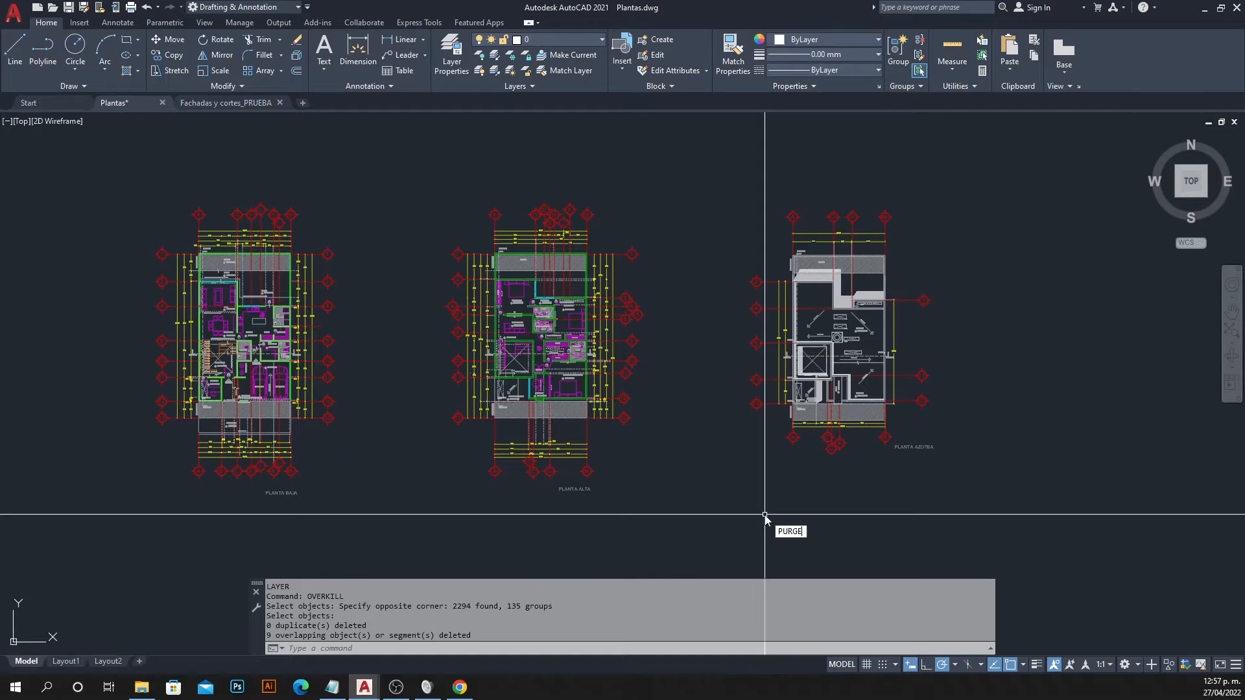
key(Return)
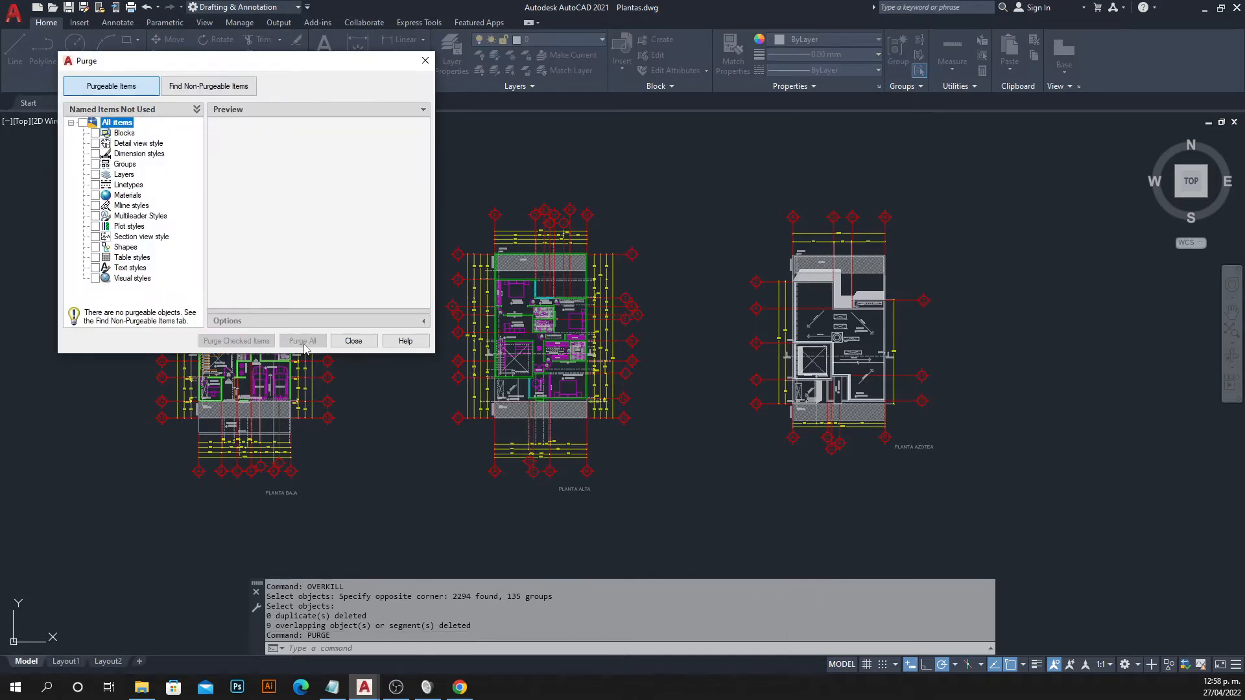
click(425, 60)
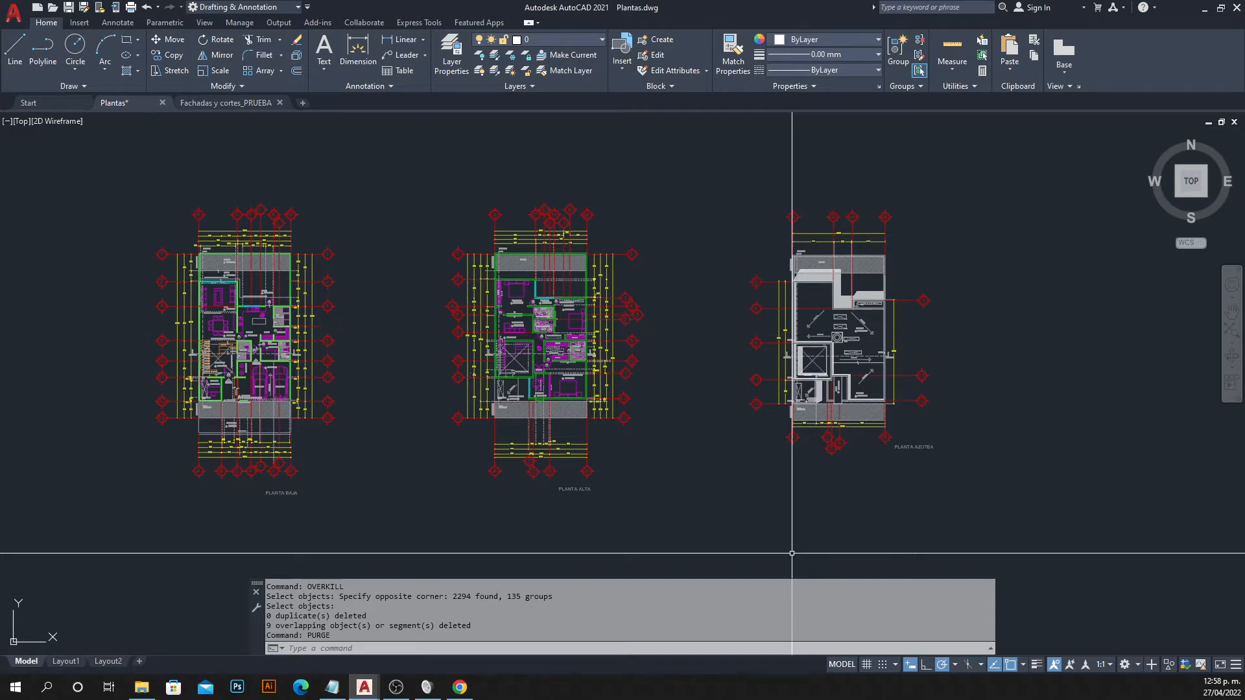
Review the drawing's layers one by one from 01 - EJES to 09 - SIMBOLOGIA, and close the layer manager.
text(LA)
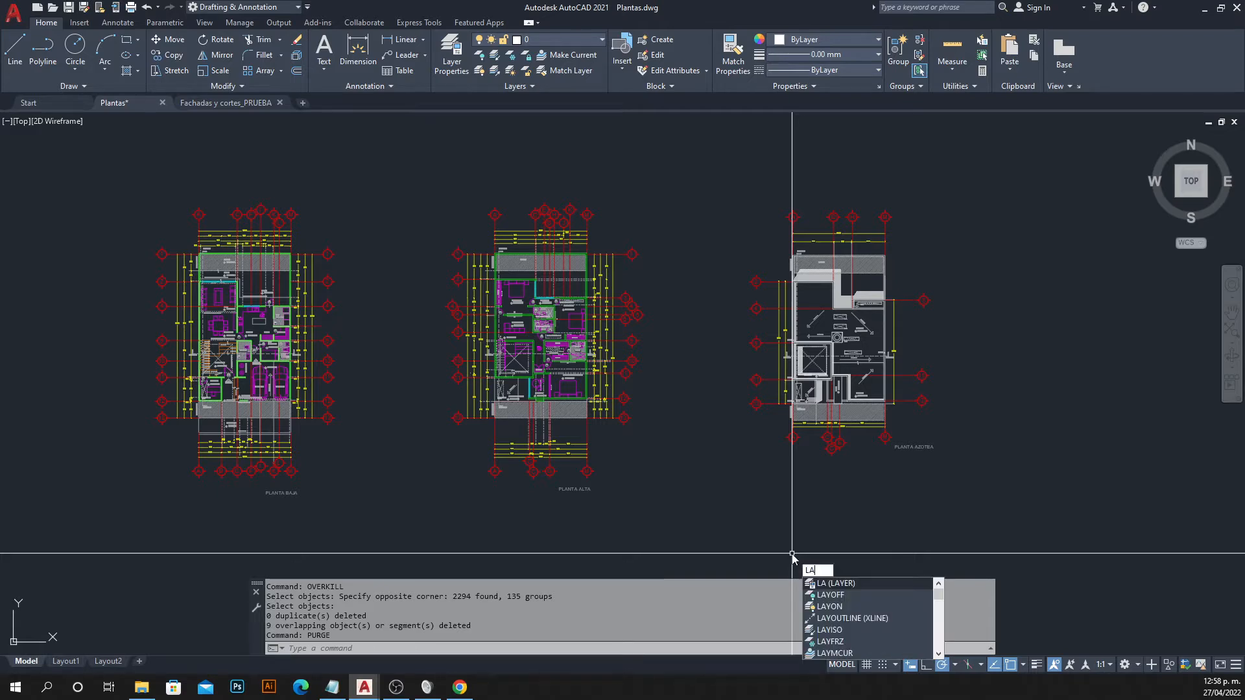
key(Return)
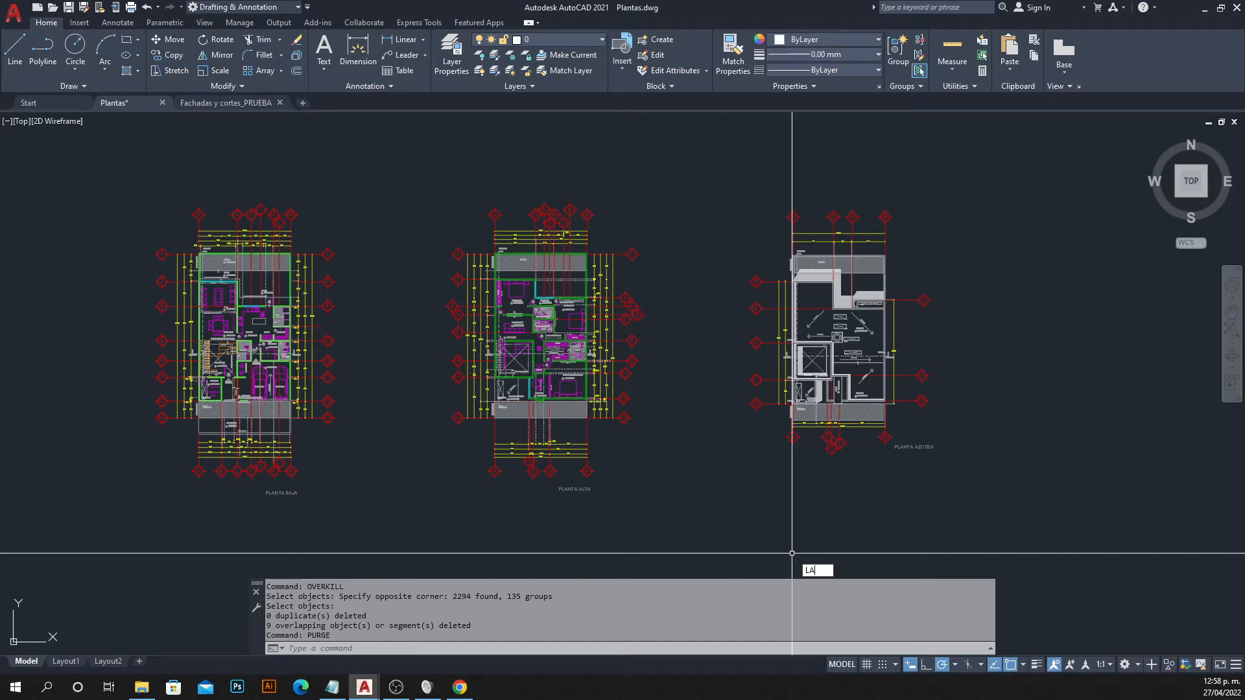
text(LA)
key(Return)
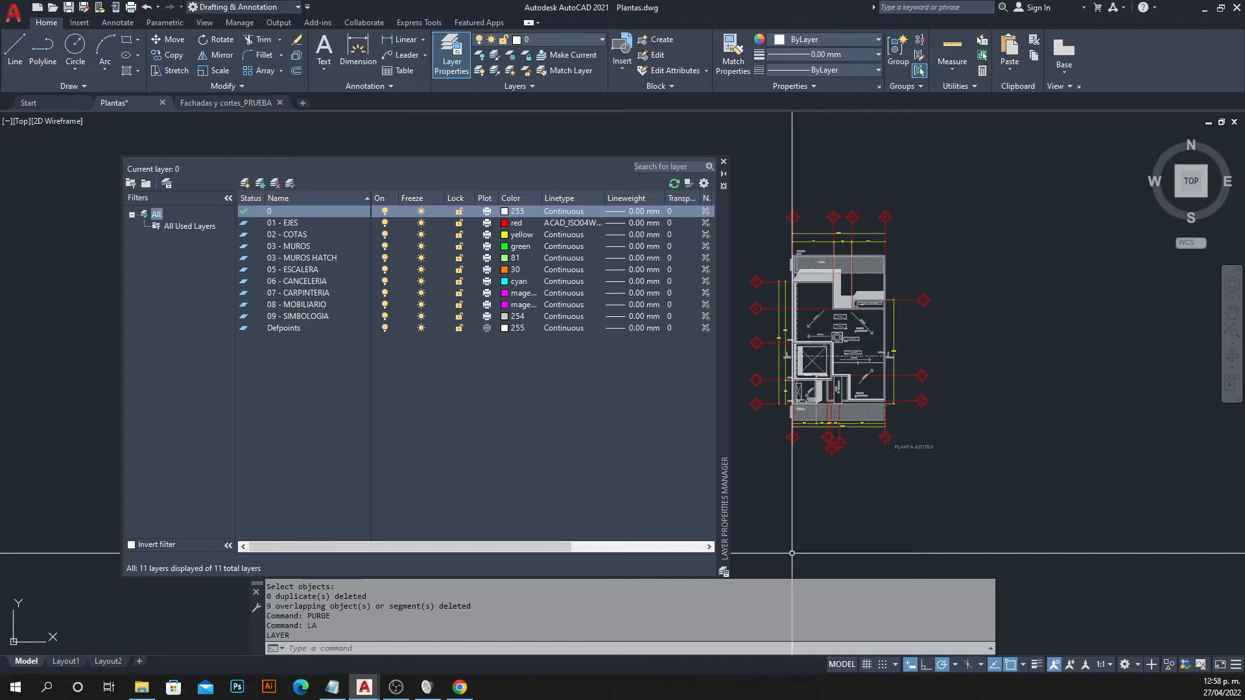
click(303, 223)
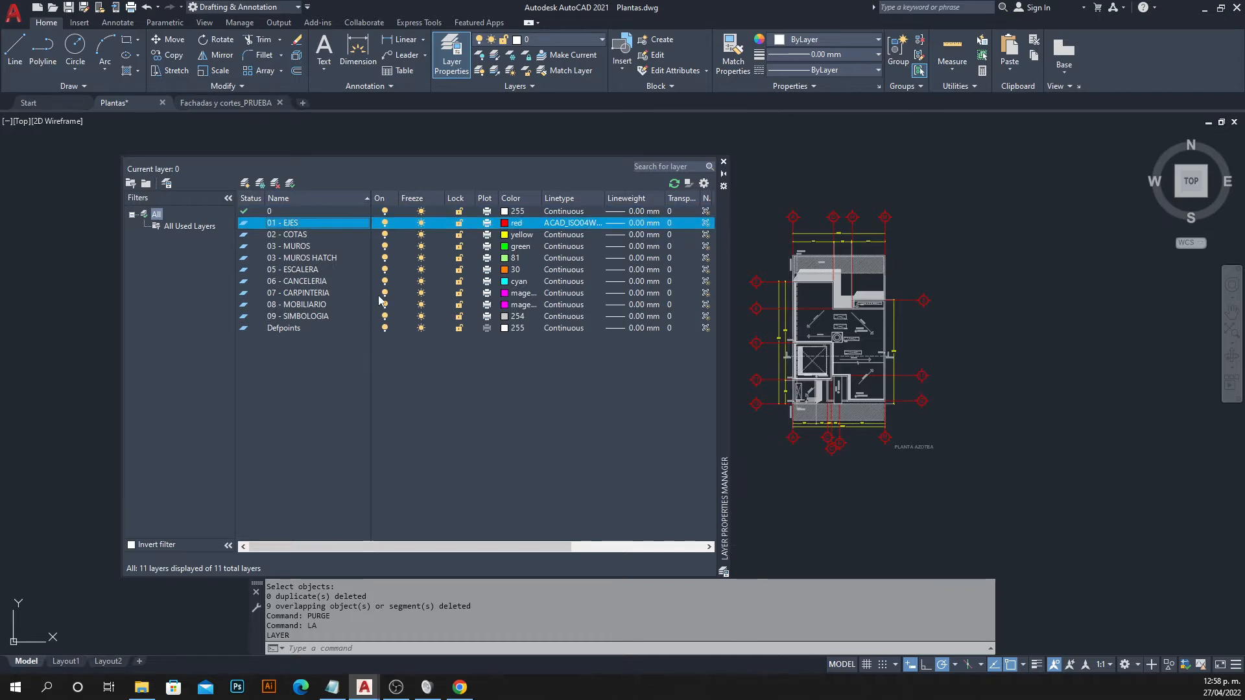
key(Down)
key(Down)
key(Down)
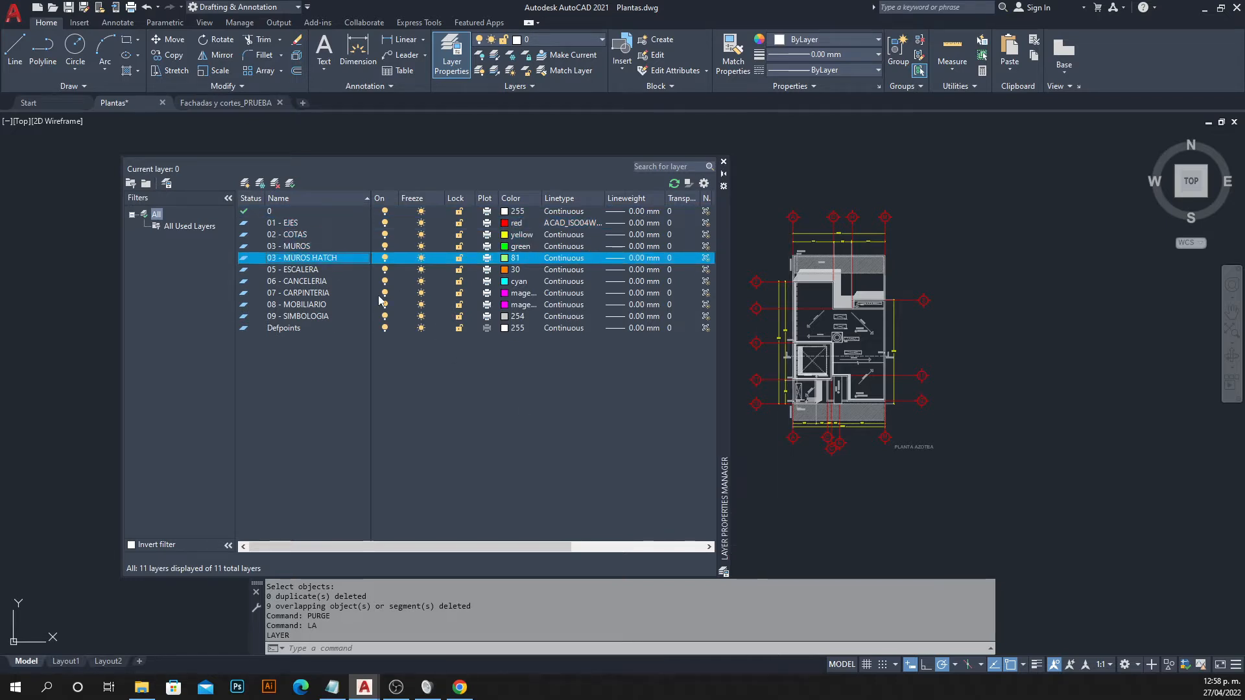
key(Down)
key(Down)
key(Down)
key(Down)
key(Down)
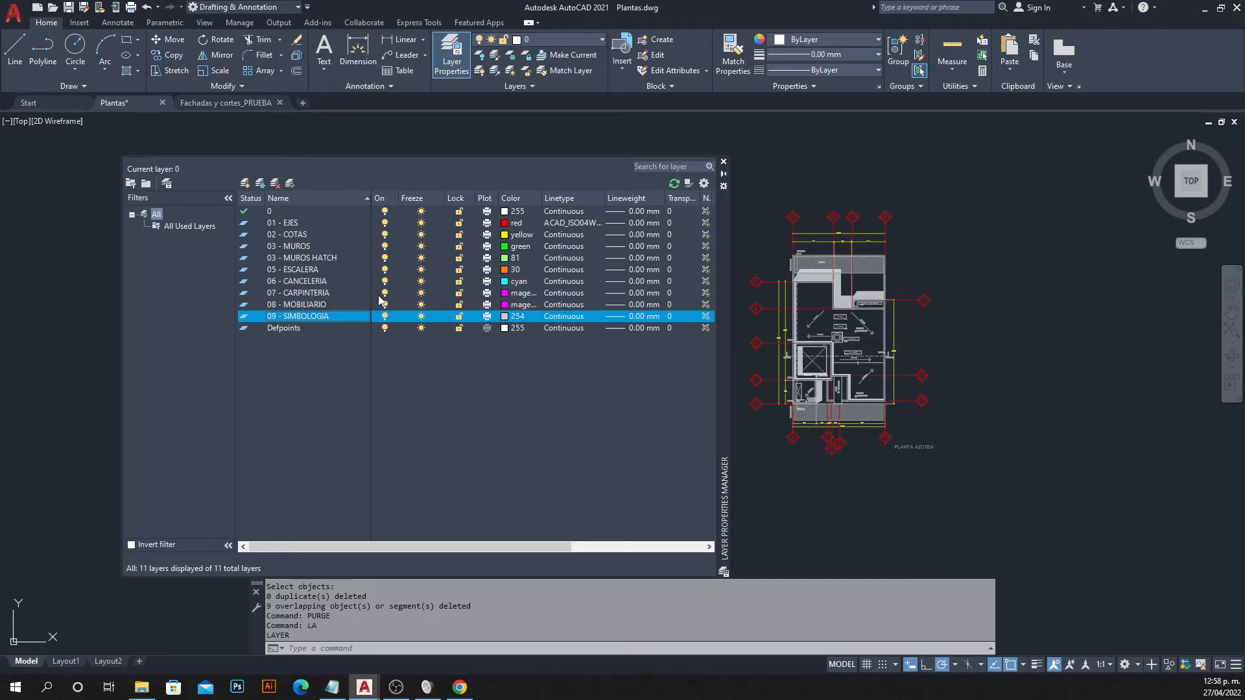
click(723, 163)
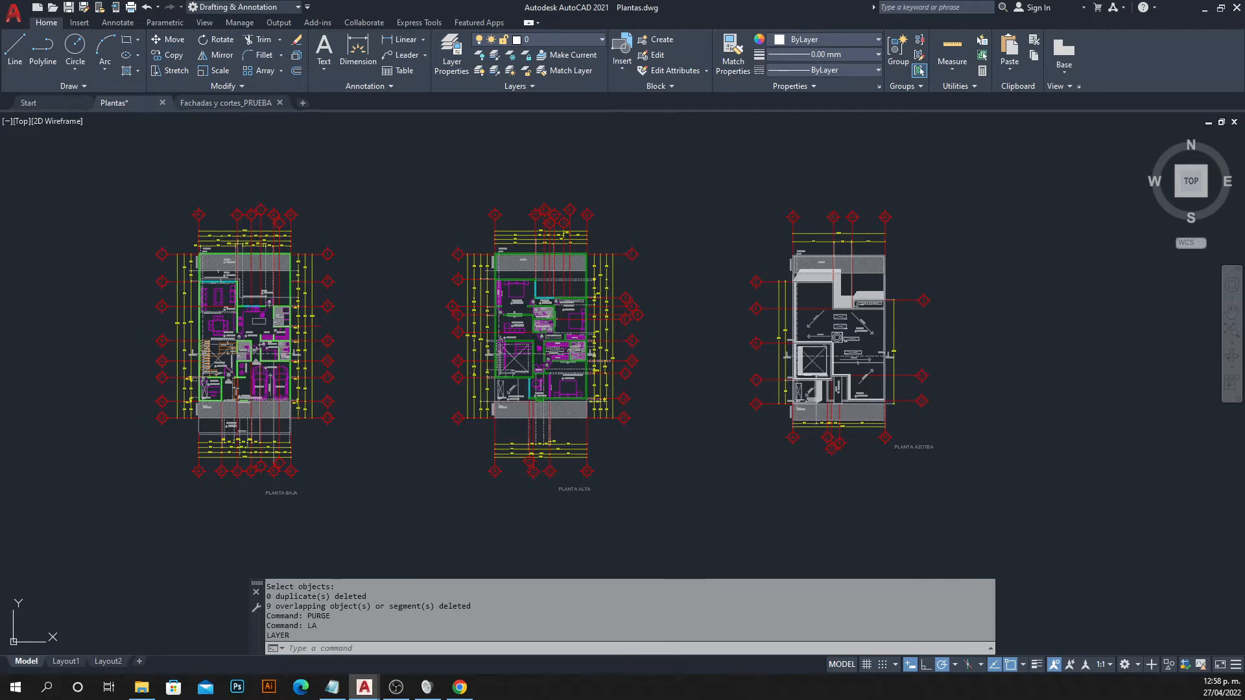
Save the Plantas drawing.
key(ctrl+s)
mouse_move(135, 105)
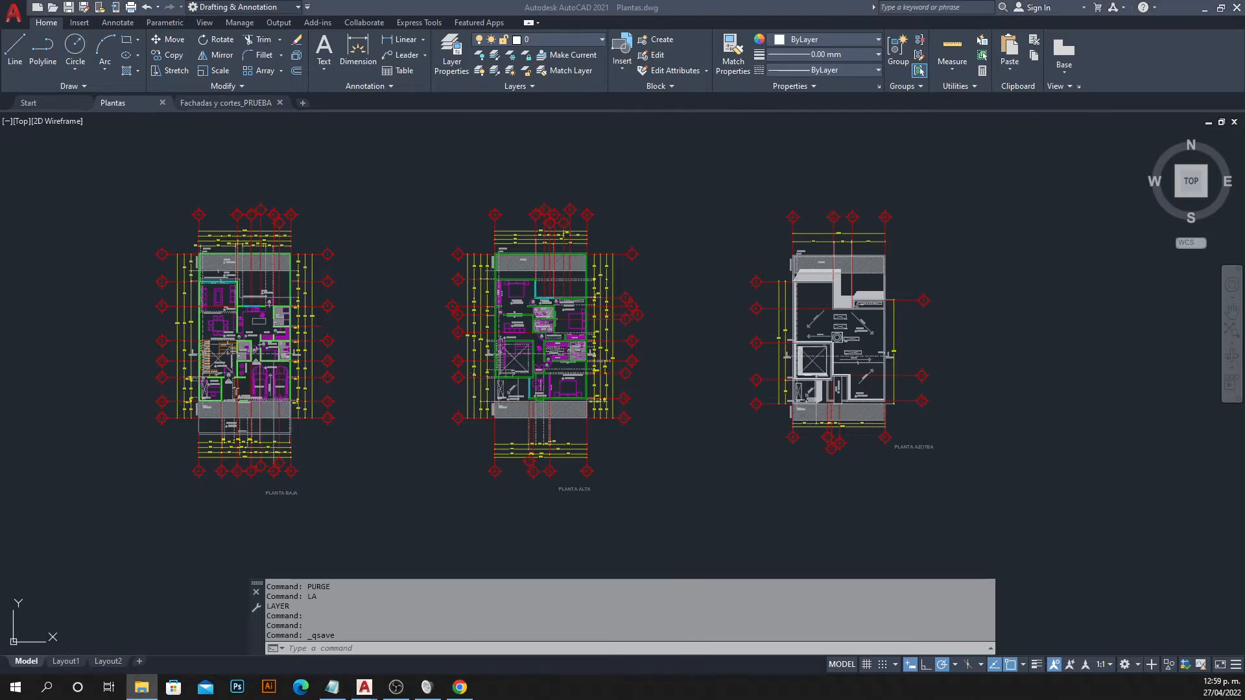
click(395, 687)
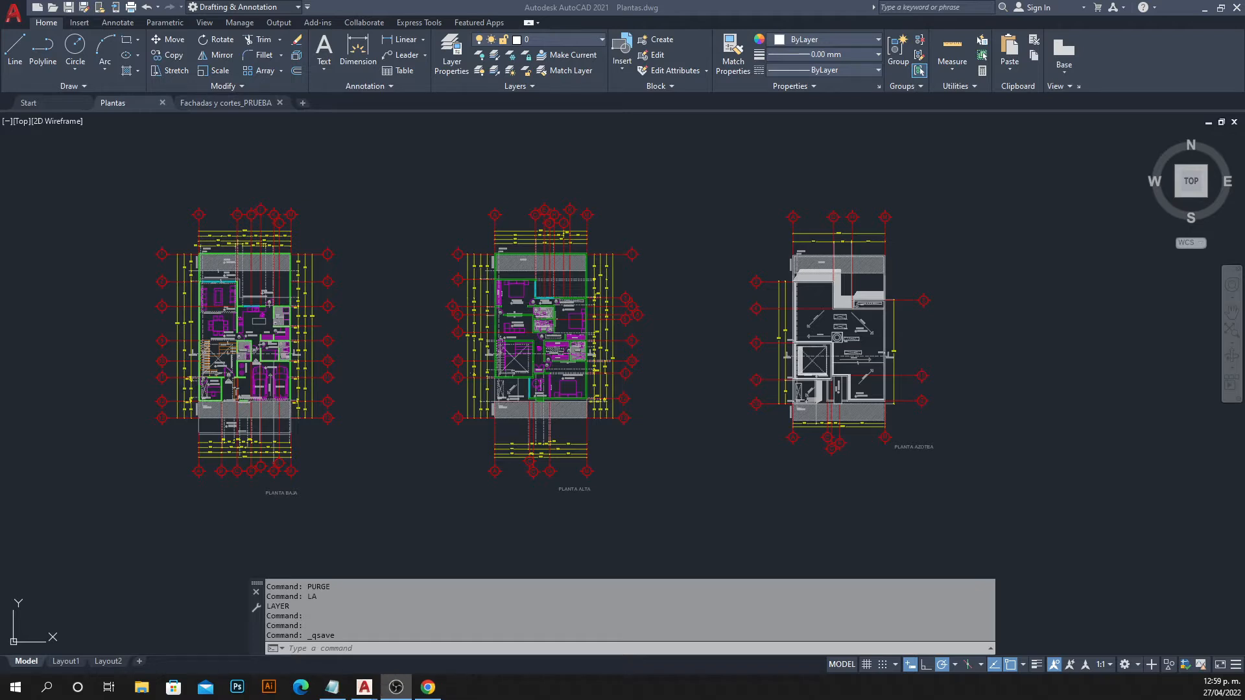
Switch to File Explorer, show the REP.DIG.2D folder as a list and open the Entrega final DWG folder.
key(super+e)
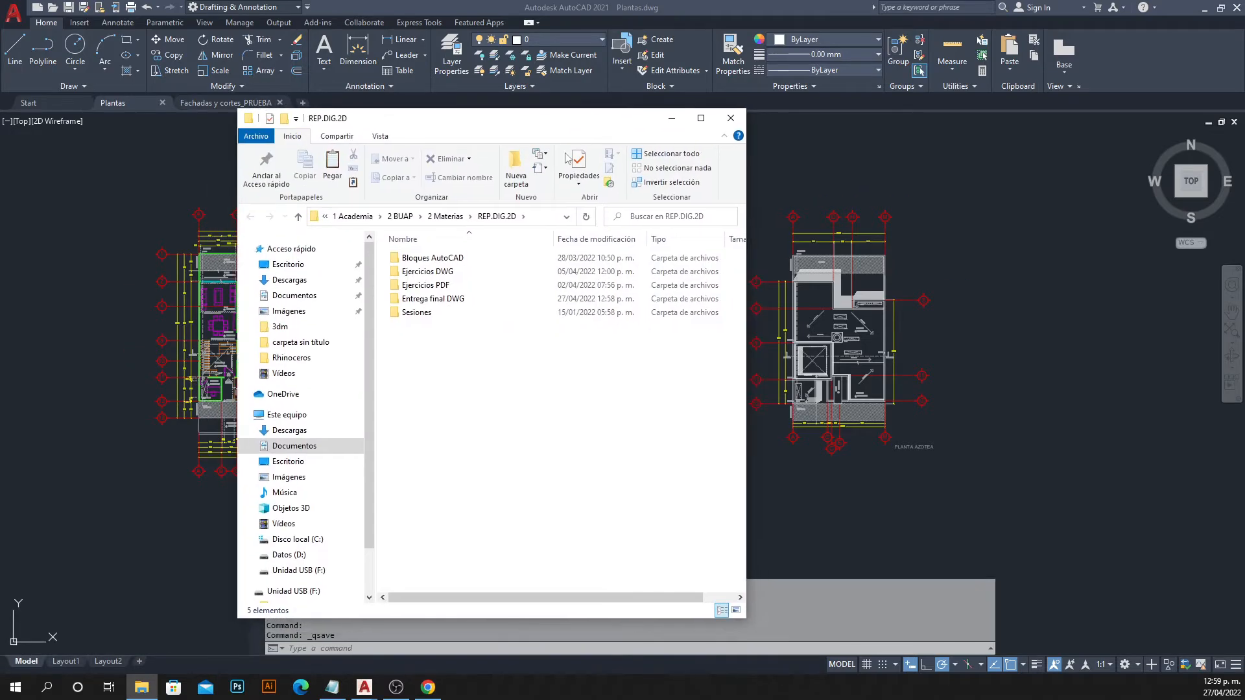
click(380, 138)
click(333, 180)
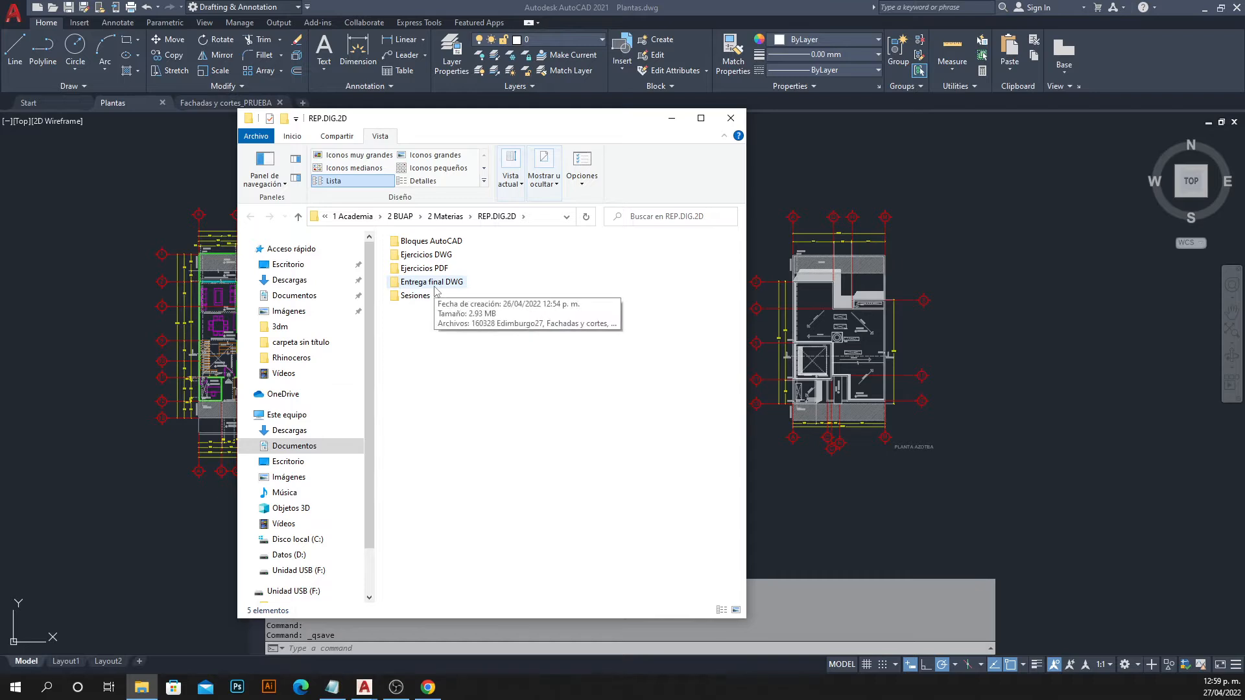
double_click(431, 282)
Delete the backup files Fachadas y cortes_PRUEBA.bak and Plantas.bak, and switch back to the AutoCAD drawing.
click(427, 271)
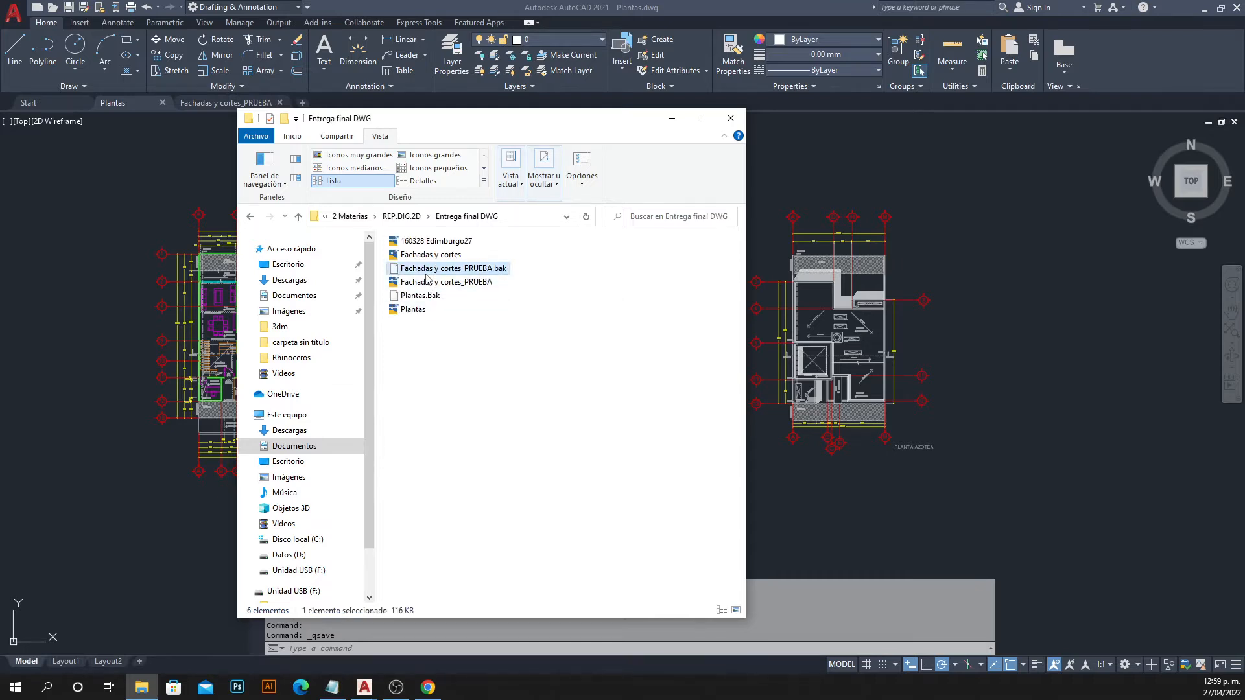
key(Delete)
click(427, 282)
key(Delete)
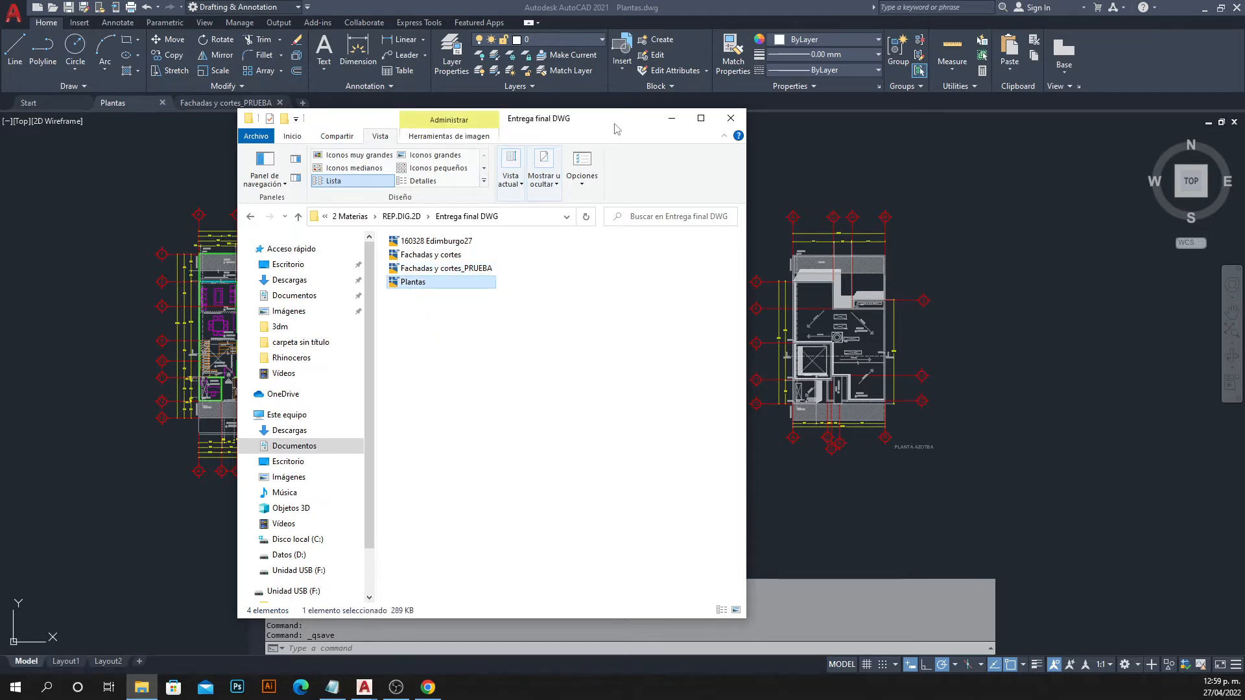
mouse_move(614, 128)
mouse_down()
mouse_move(1033, 146)
mouse_move(624, 154)
mouse_up()
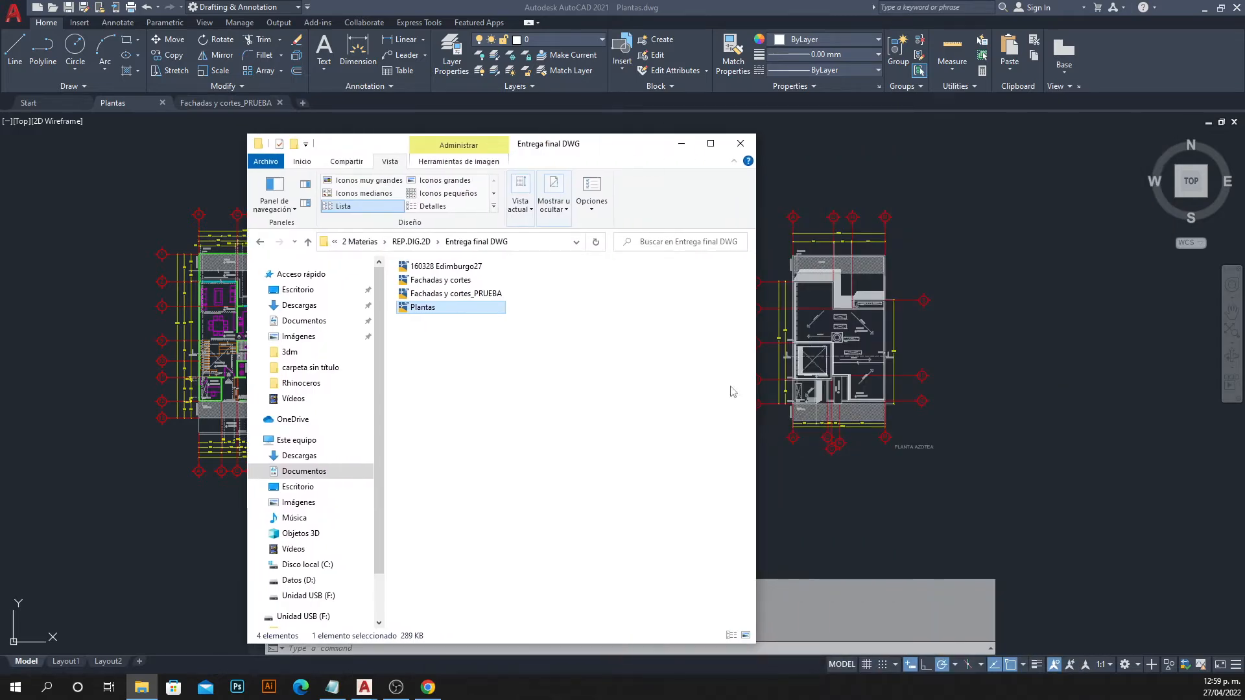
click(991, 491)
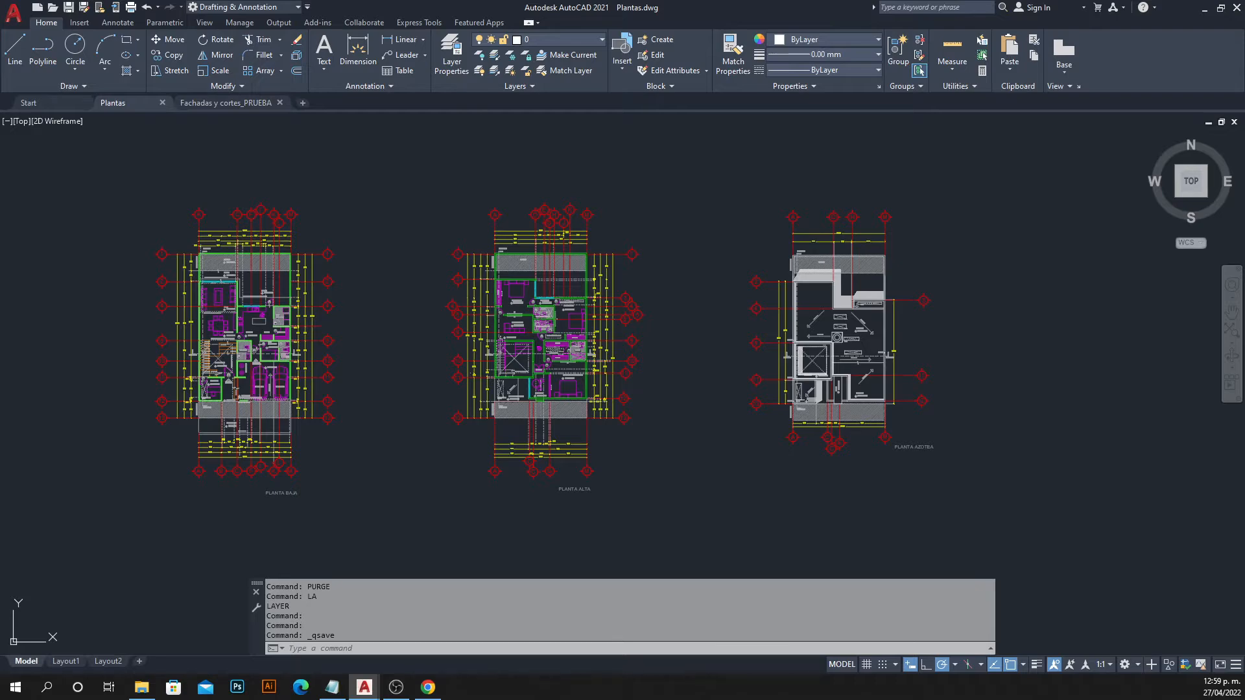
Save and close the Plantas drawing, and close the Fachadas y cortes_PRUEBA drawing.
key(ctrl+s)
click(162, 104)
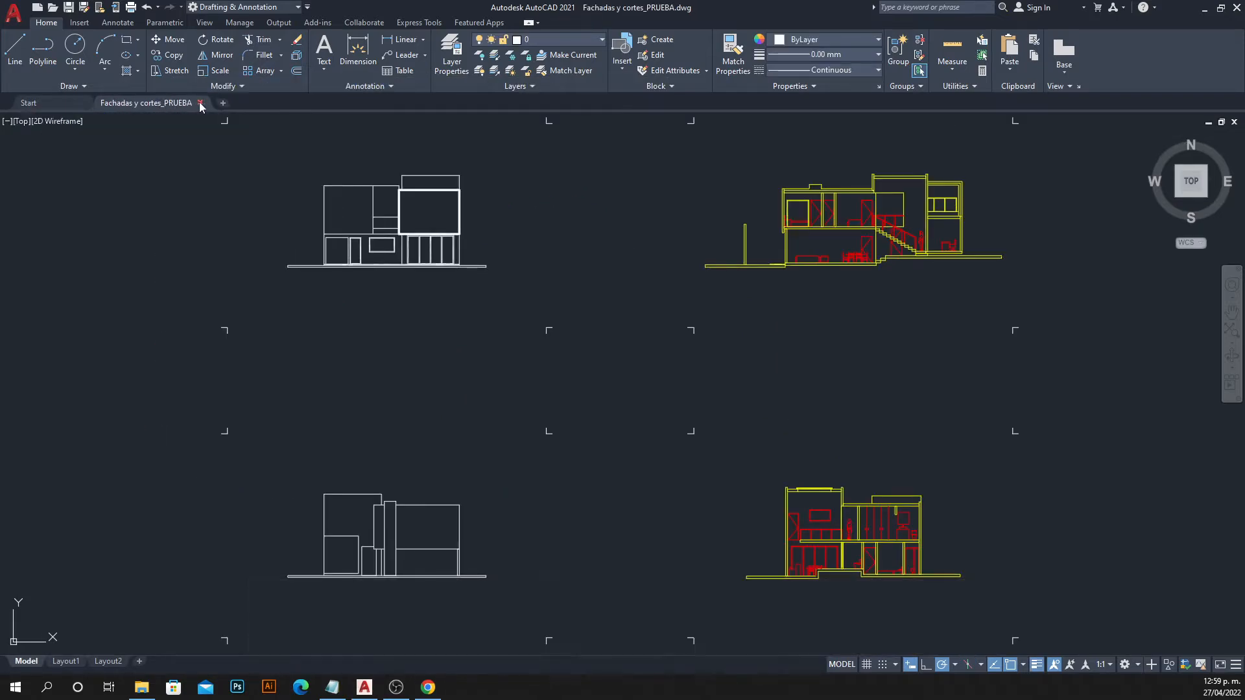
click(200, 104)
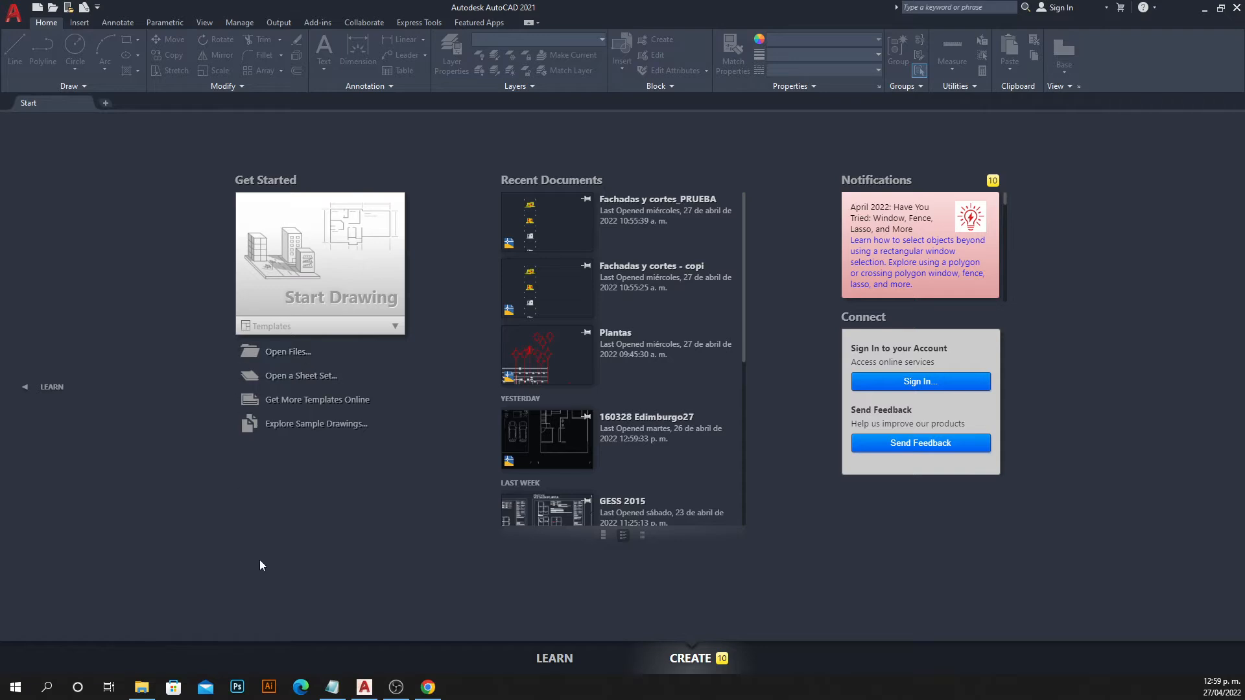
Start a new blank drawing and turn off the grid display.
click(292, 286)
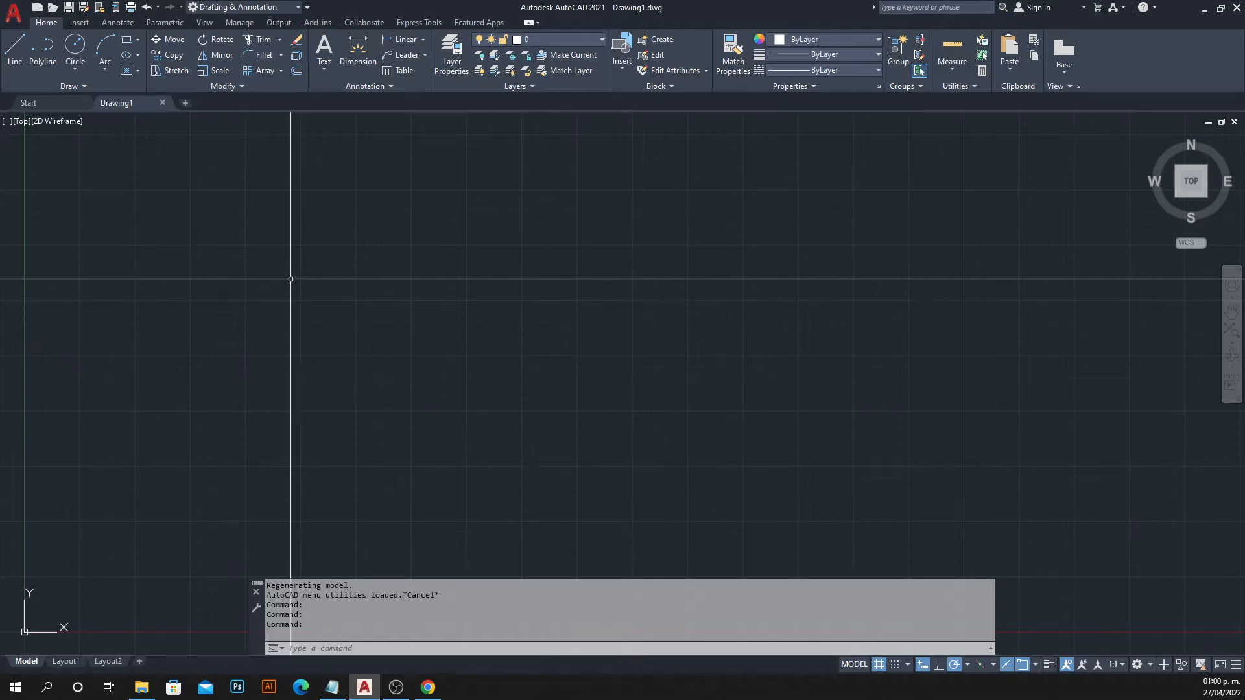
click(880, 665)
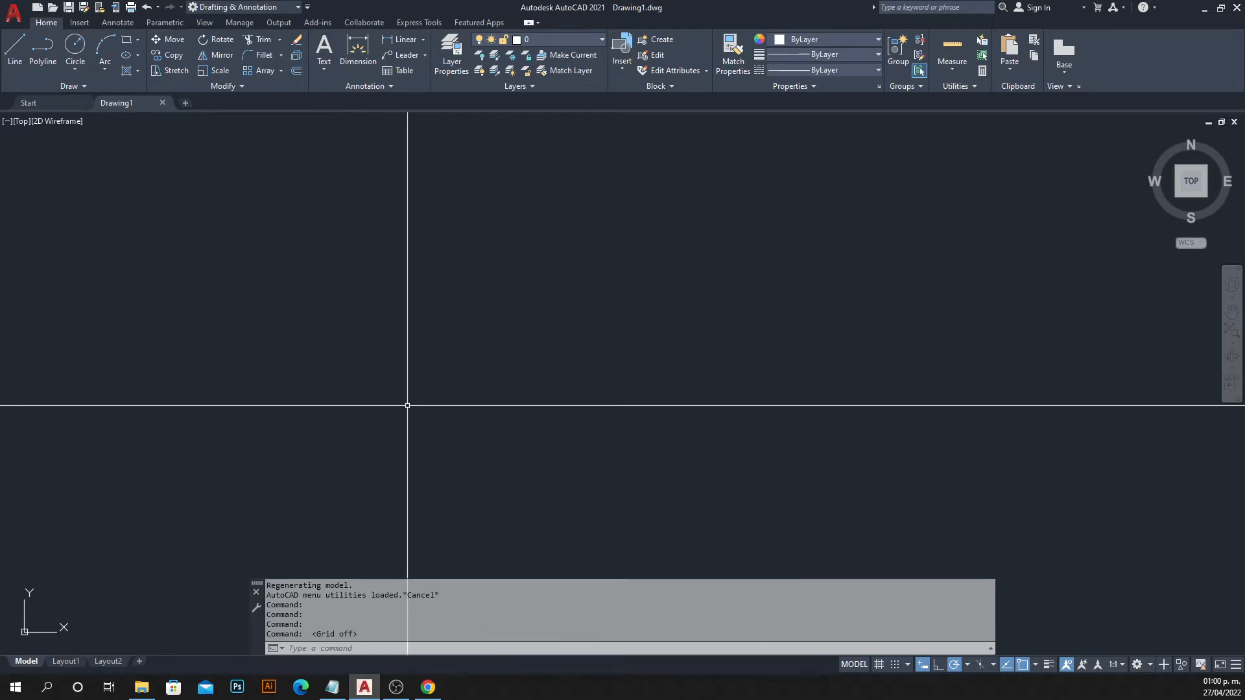
Start saving the new drawing and delete Fachadas y cortes_PRUEBA from the Entrega final DWG folder.
key(ctrl+s)
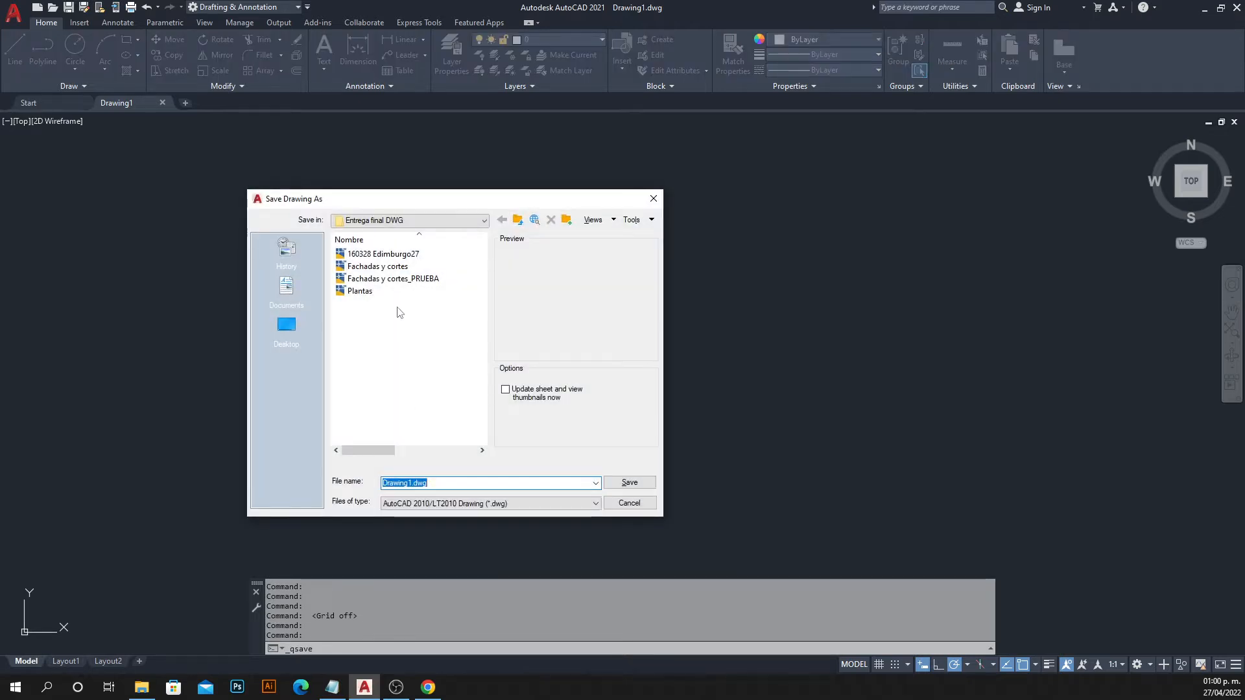
click(394, 280)
key(Delete)
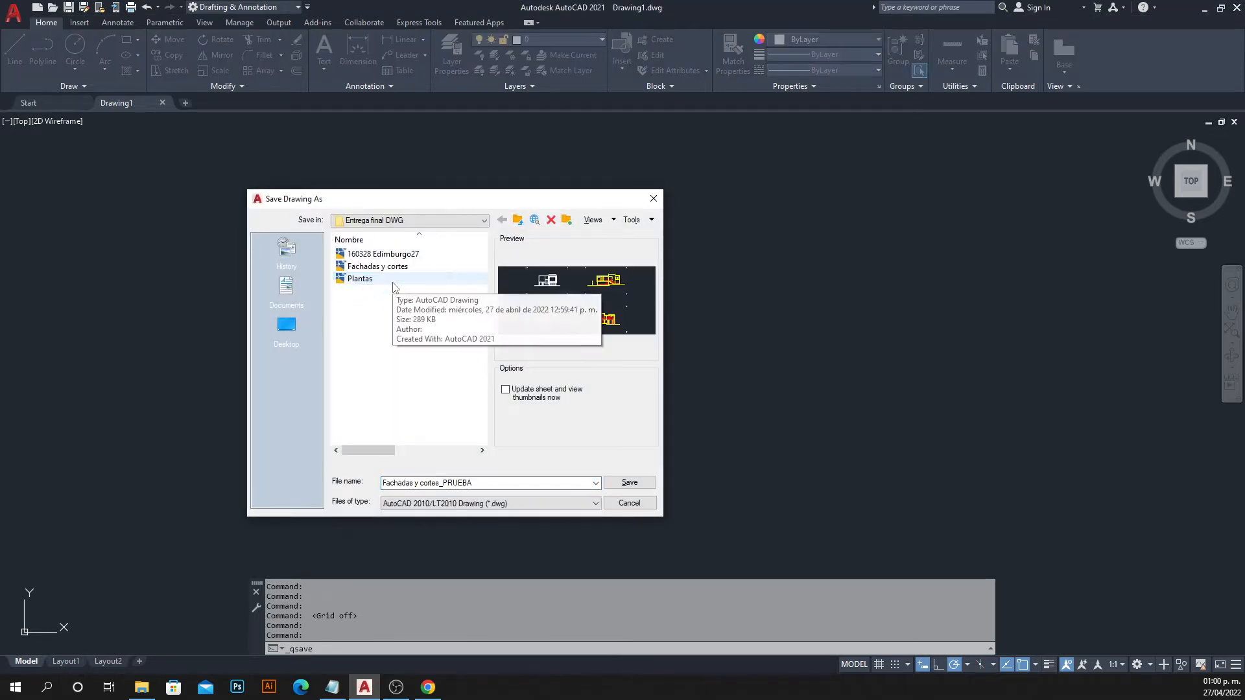
Save the new drawing as Fachadas in the Entrega final DWG folder.
click(511, 486)
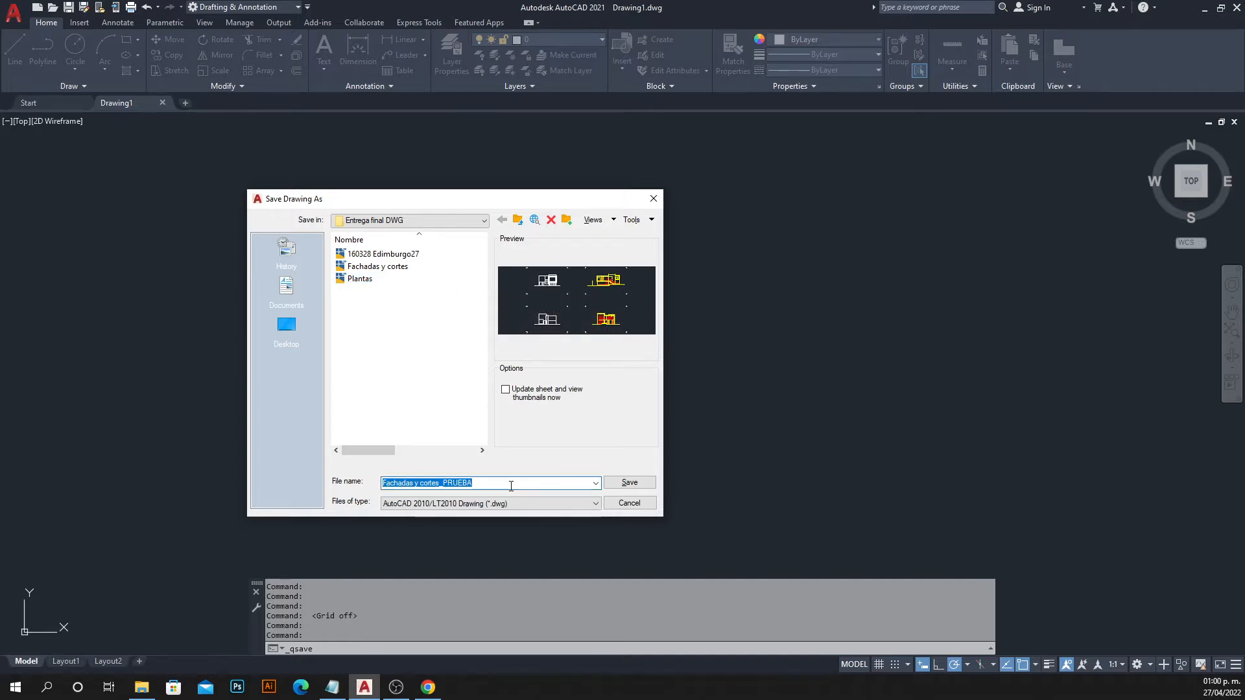
click(511, 485)
key(BackSpace)
key(BackSpace)
key(BackSpace)
key(BackSpace)
key(BackSpace)
key(BackSpace)
key(BackSpace)
key(BackSpace)
key(BackSpace)
key(BackSpace)
key(BackSpace)
key(BackSpace)
key(BackSpace)
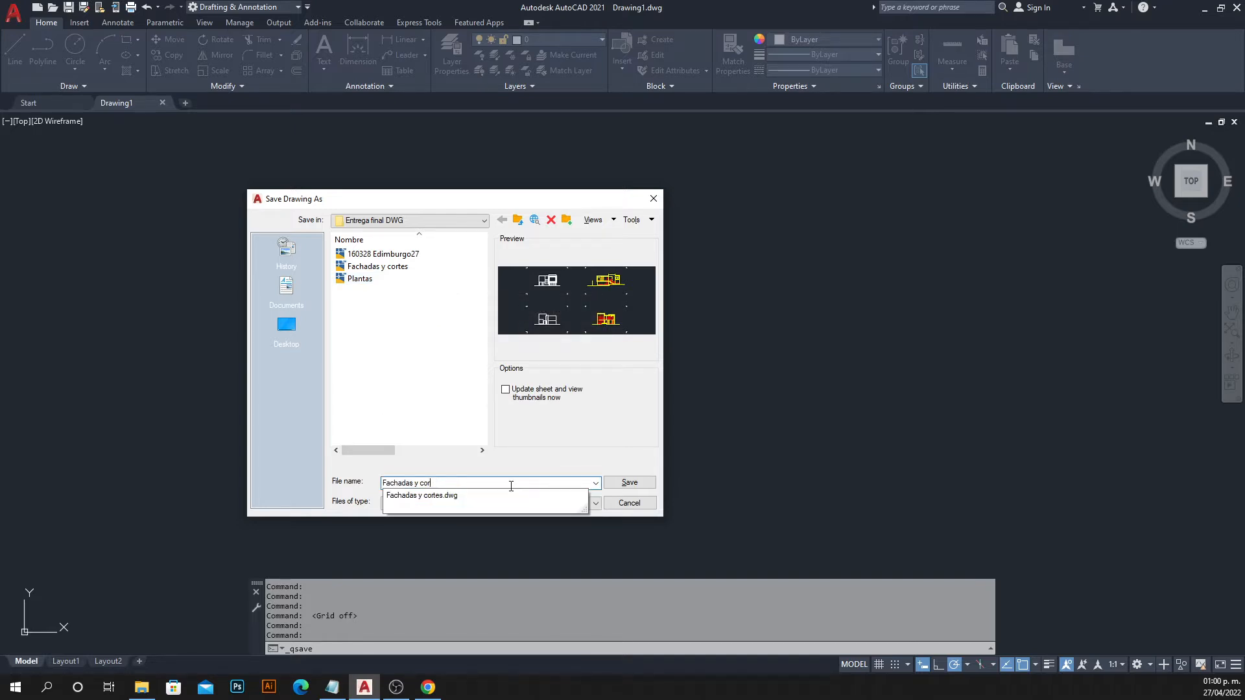
key(BackSpace)
key(Return)
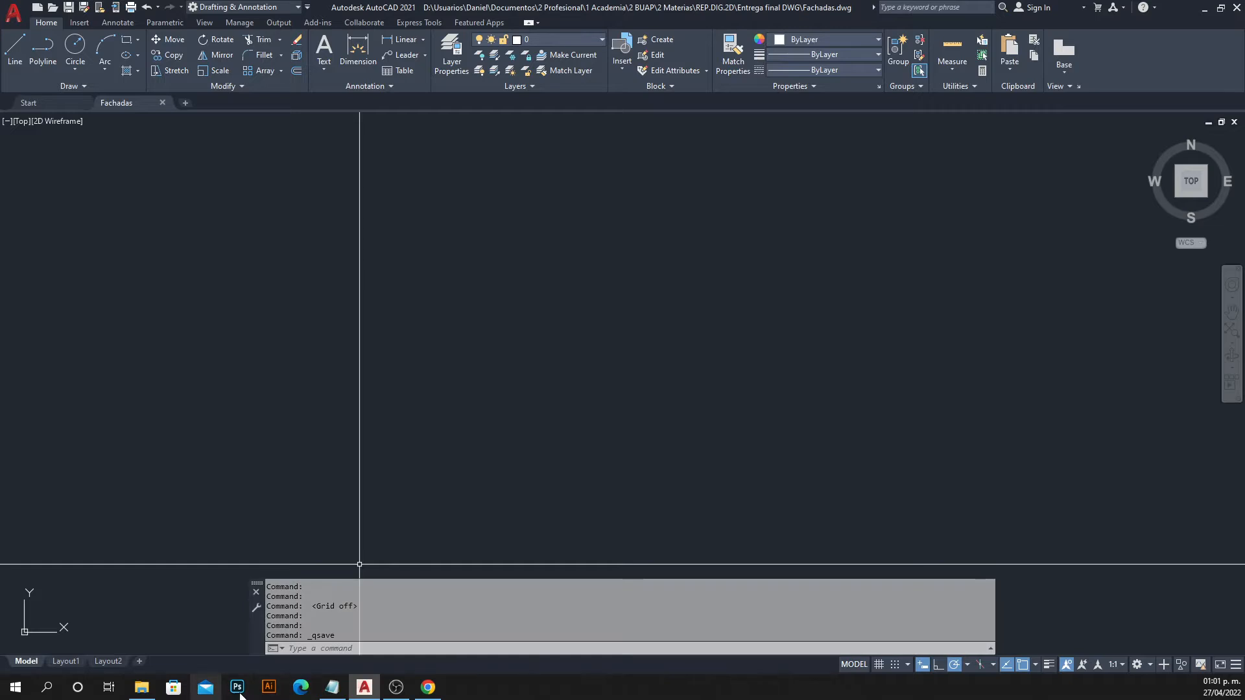
Switch to Notepad, add the line "X-REF REFERENCIAS EXTERNAS" below PURGE, and return to the AutoCAD drawing.
click(332, 687)
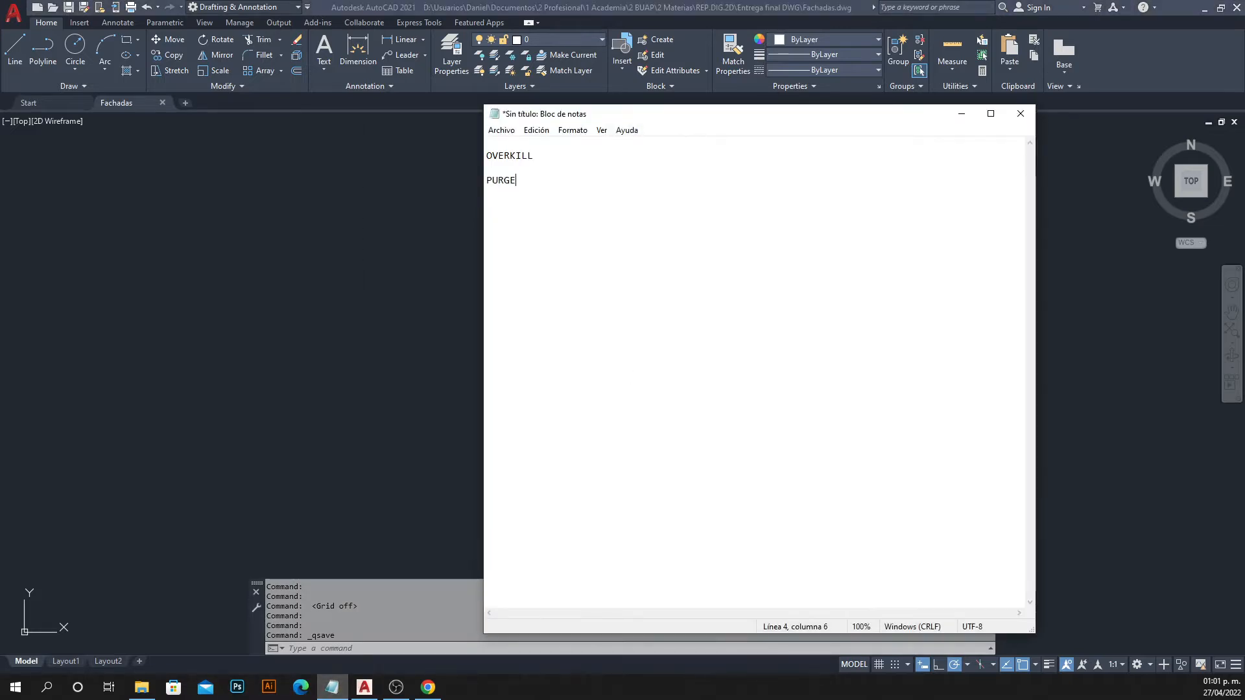
key(Return)
key(Return)
text(X-REF )
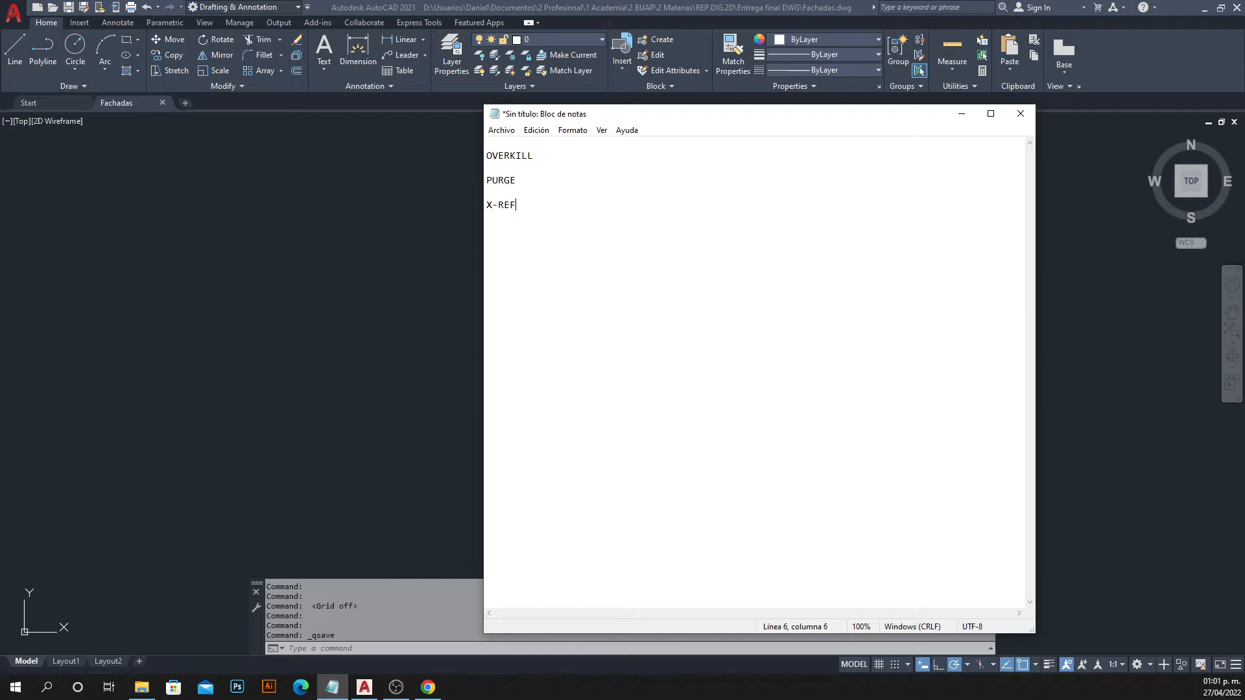
text(REFERENCIAS EXTERNAS)
click(961, 114)
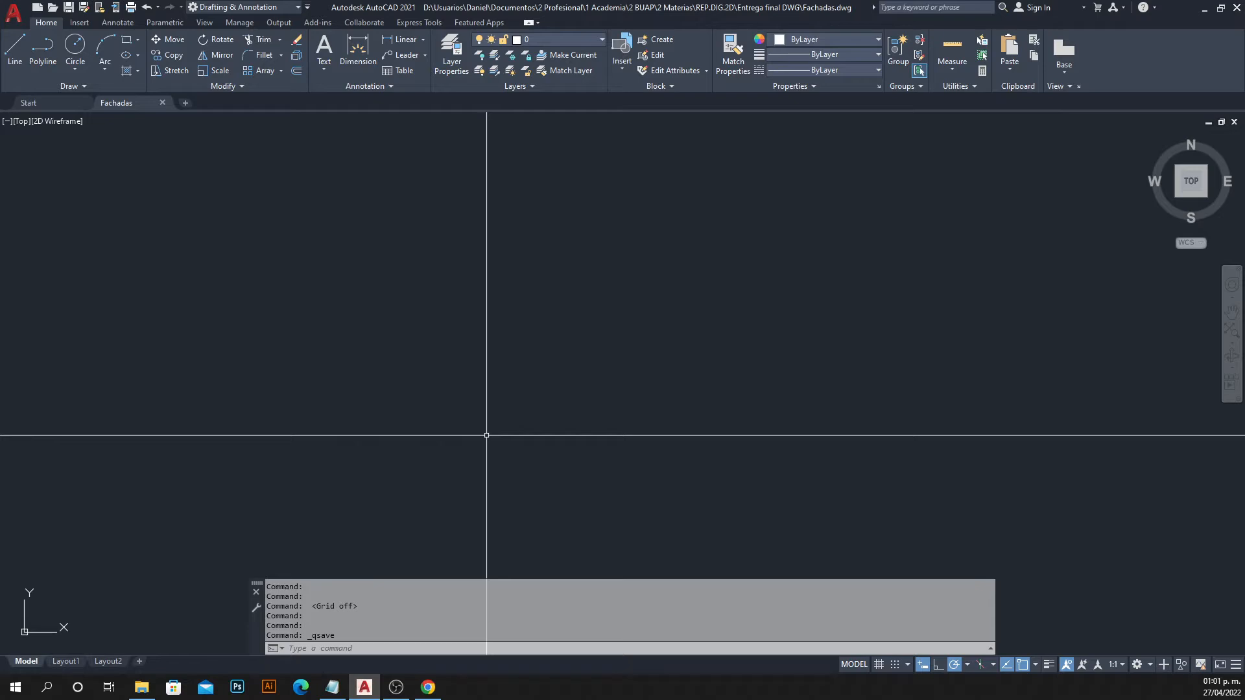
Run the XREF command and move the External References palette towards the middle of the drawing area.
text(XRAEF)
key(BackSpace)
key(BackSpace)
key(BackSpace)
text(E)
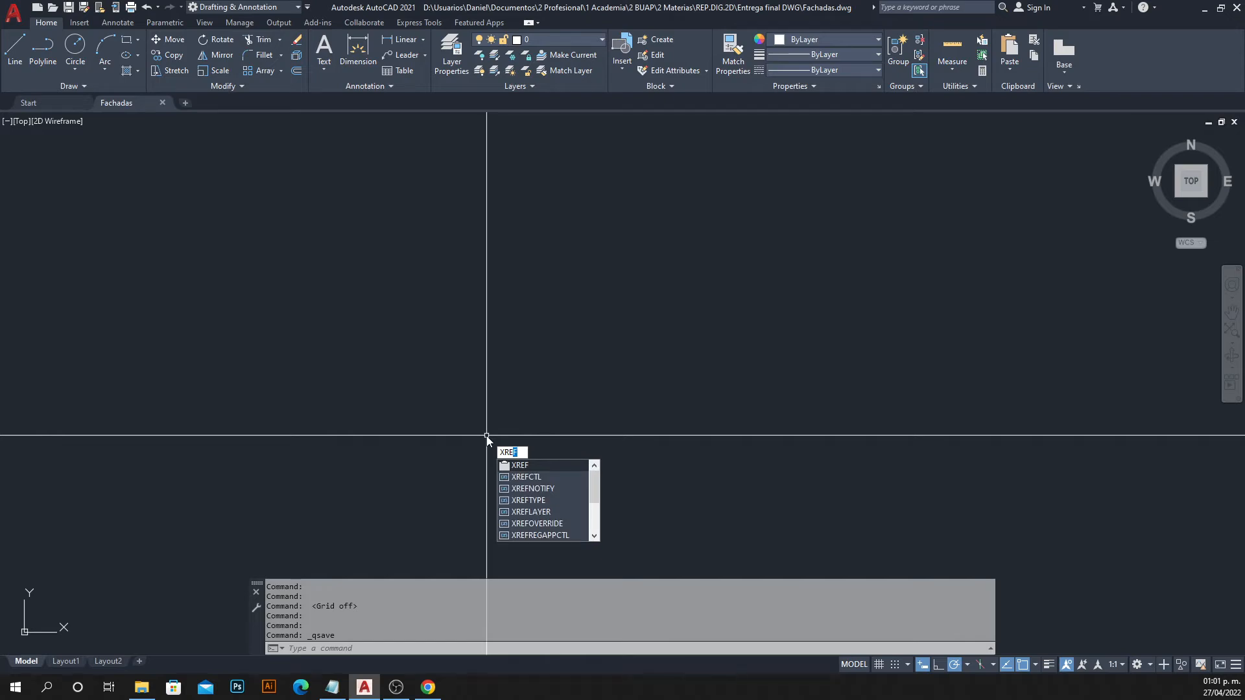
key(Return)
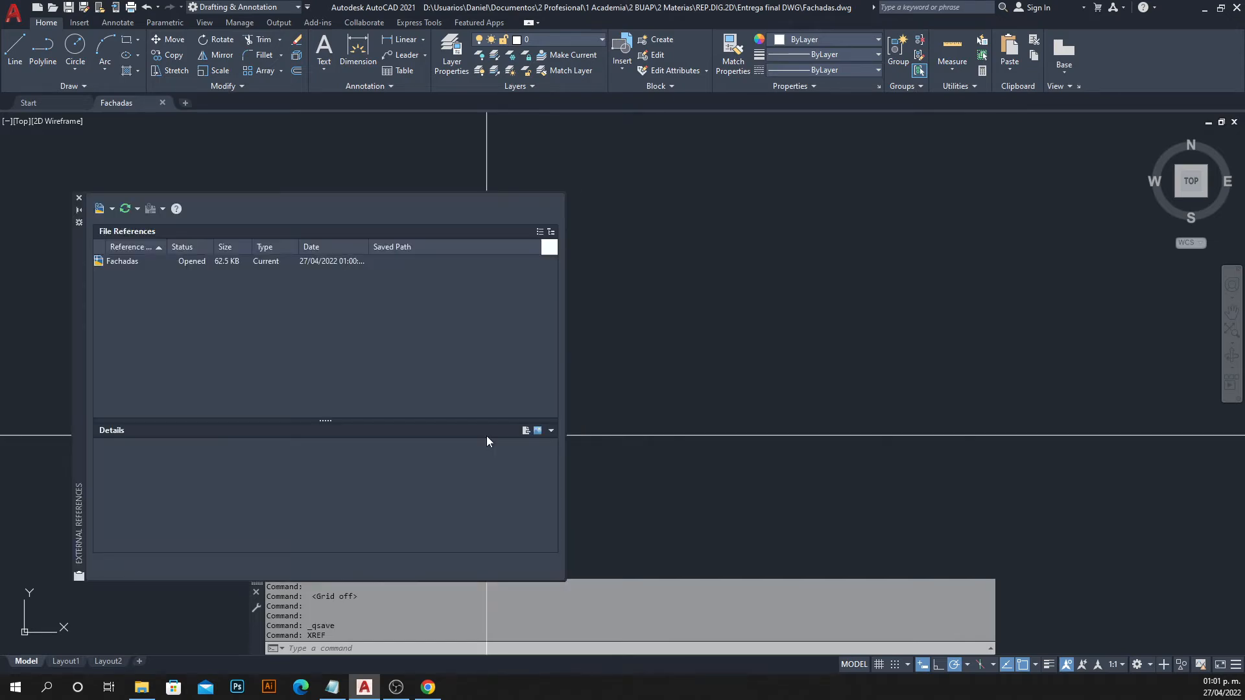
mouse_move(79, 333)
mouse_down()
mouse_move(115, 275)
mouse_move(242, 280)
mouse_up()
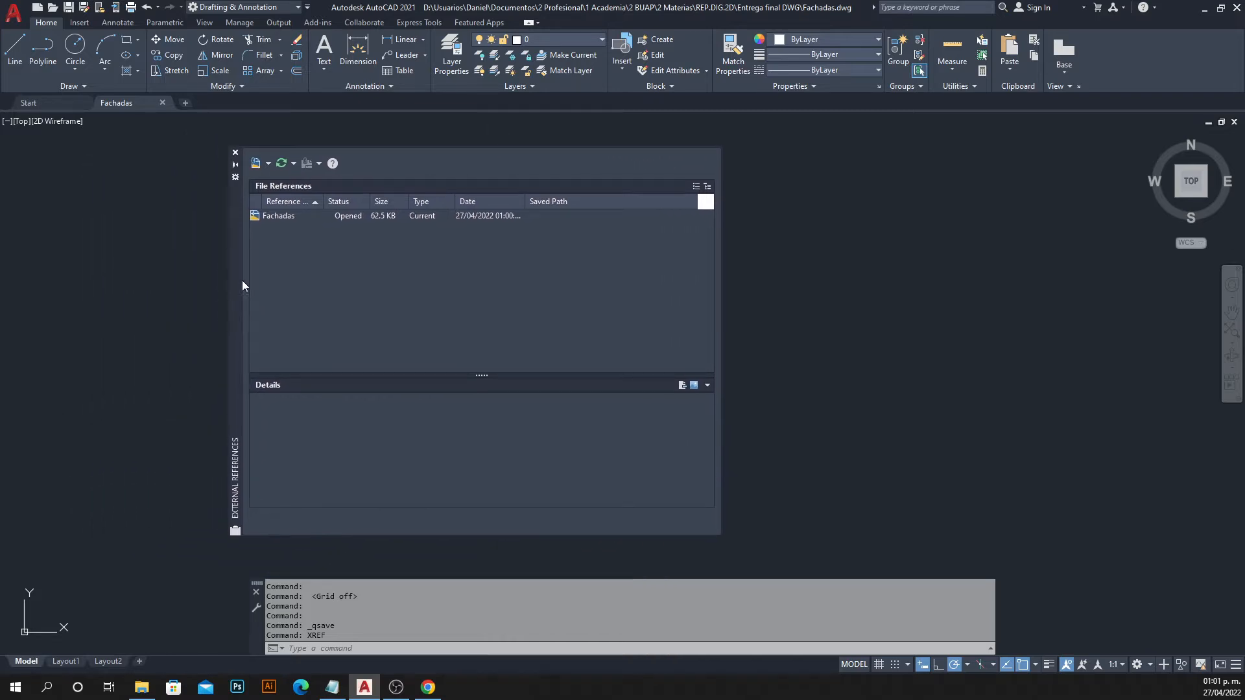
Start attaching a DWG reference and choose the Plantas drawing from the Entrega final DWG folder.
click(268, 164)
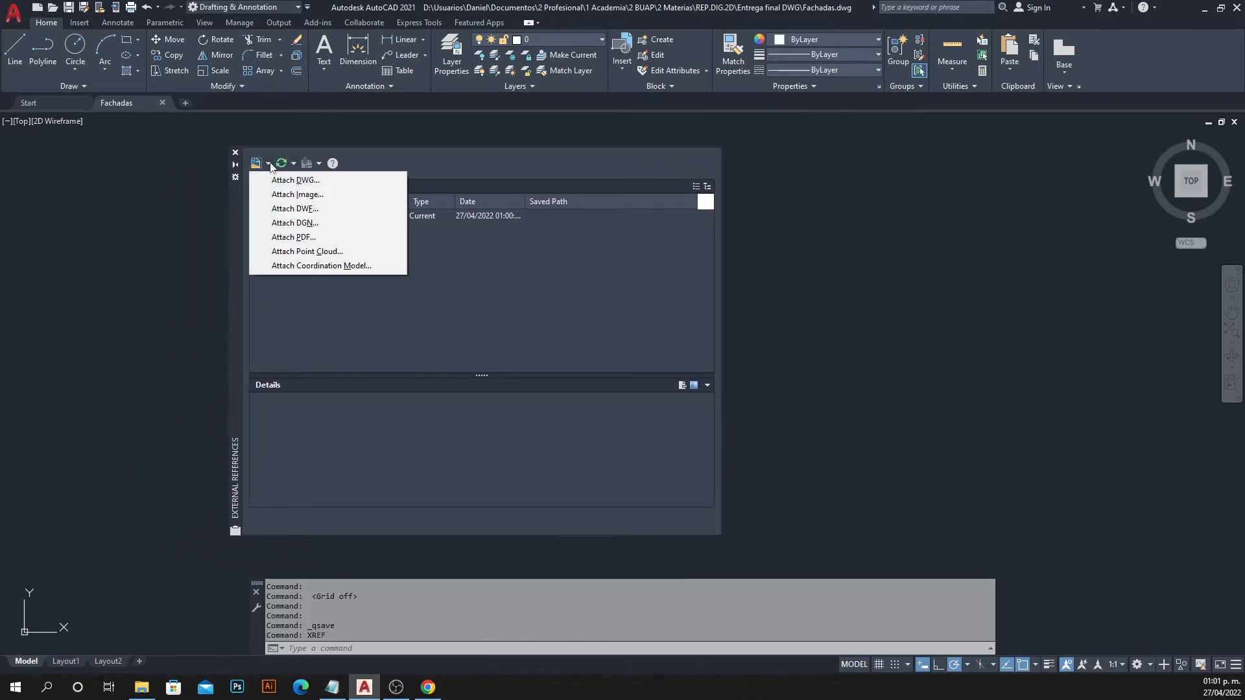
click(412, 162)
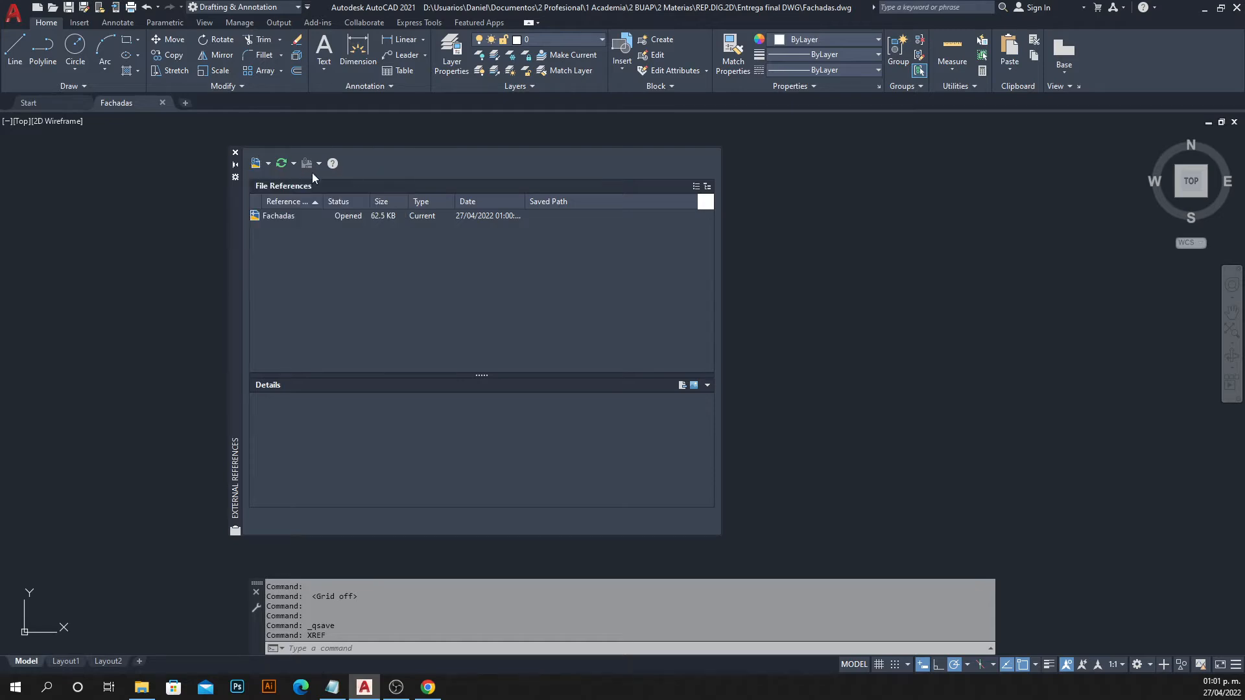
click(268, 164)
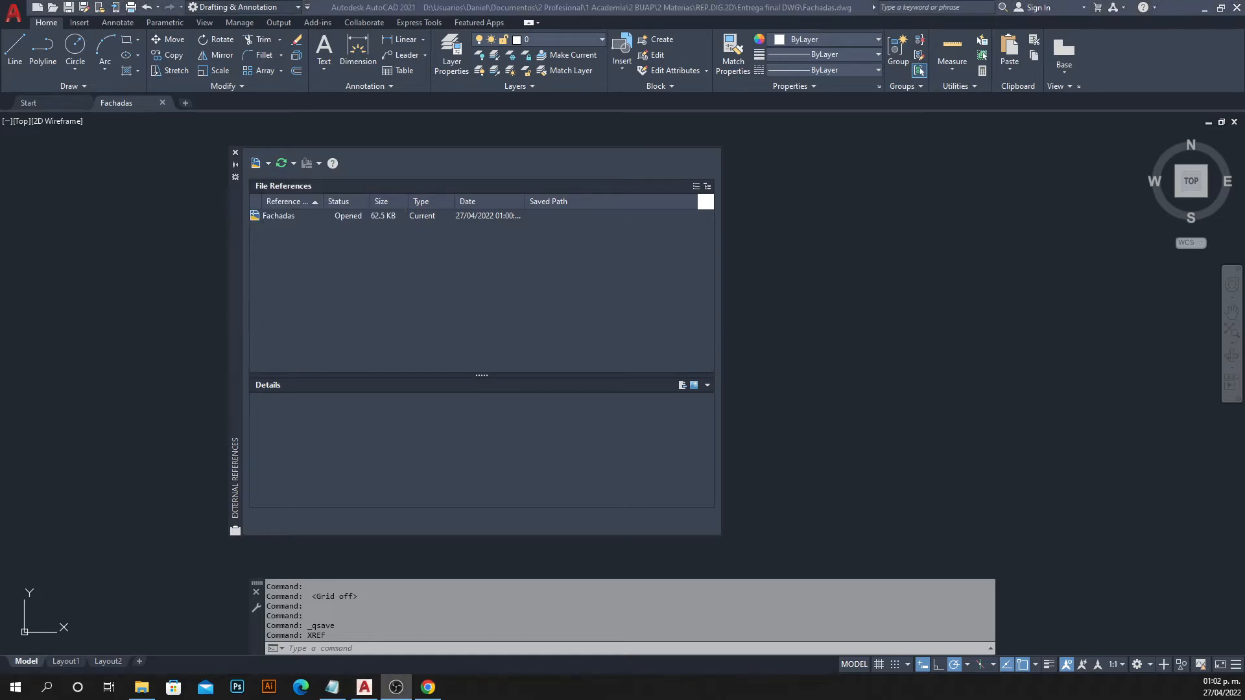
click(262, 166)
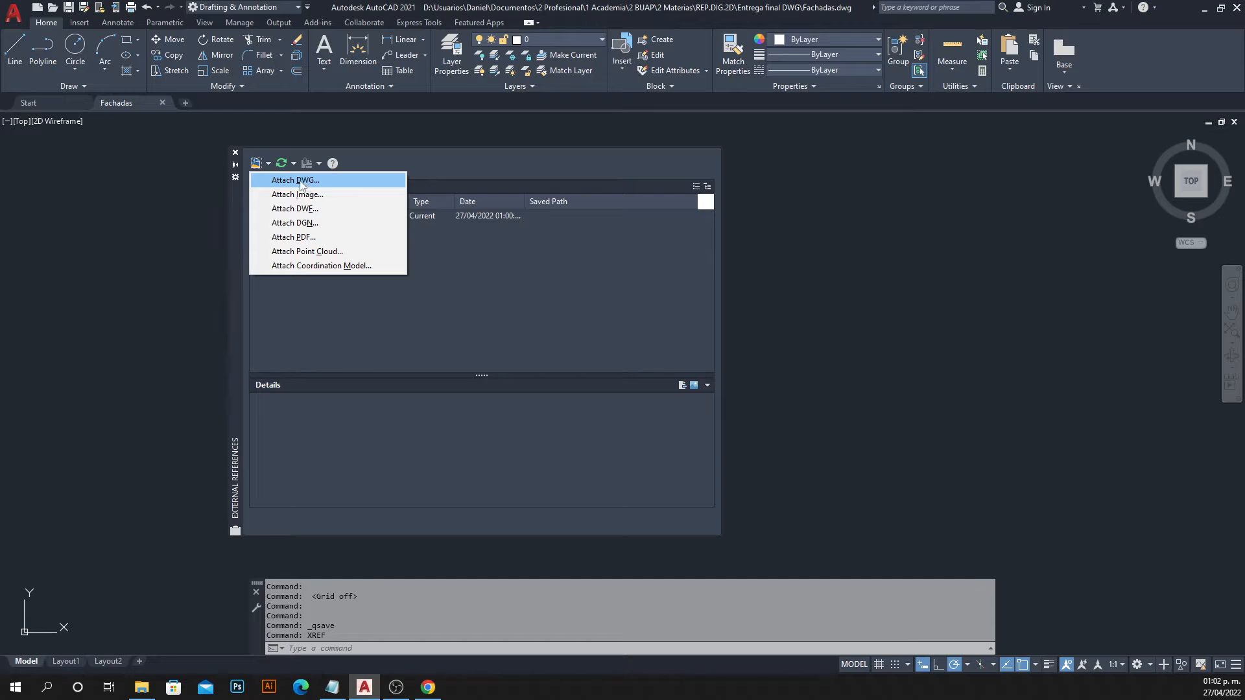
click(294, 182)
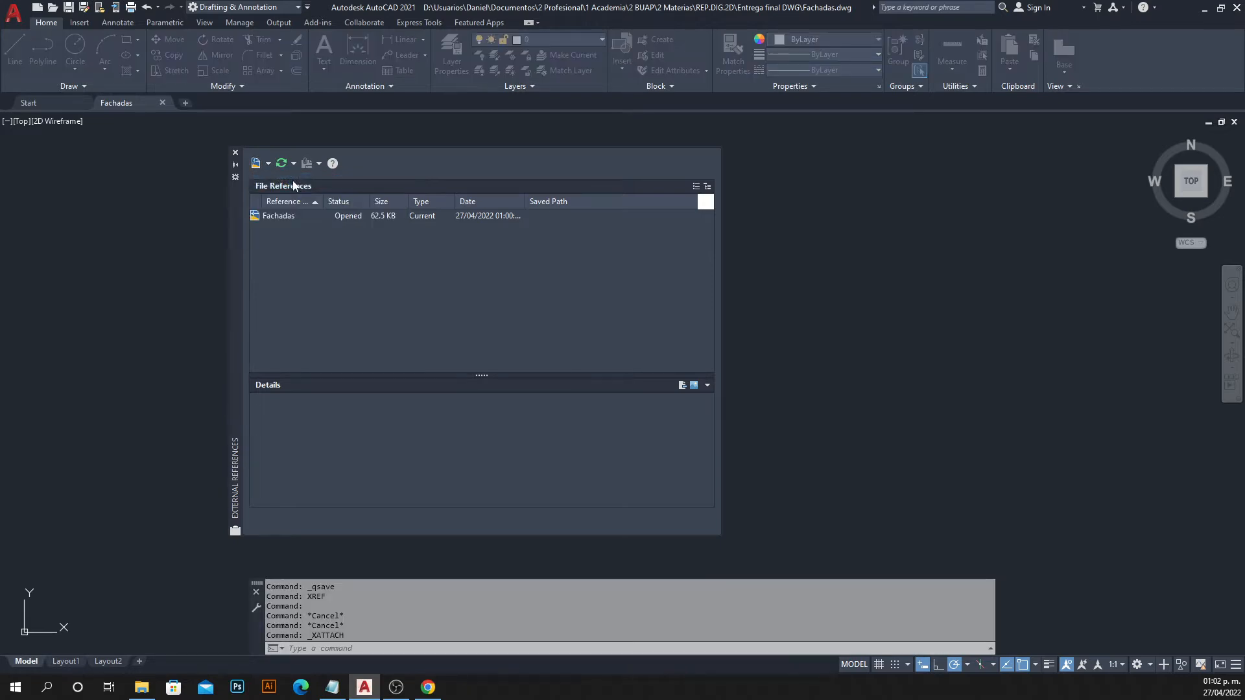
drag(837, 265, 861, 145)
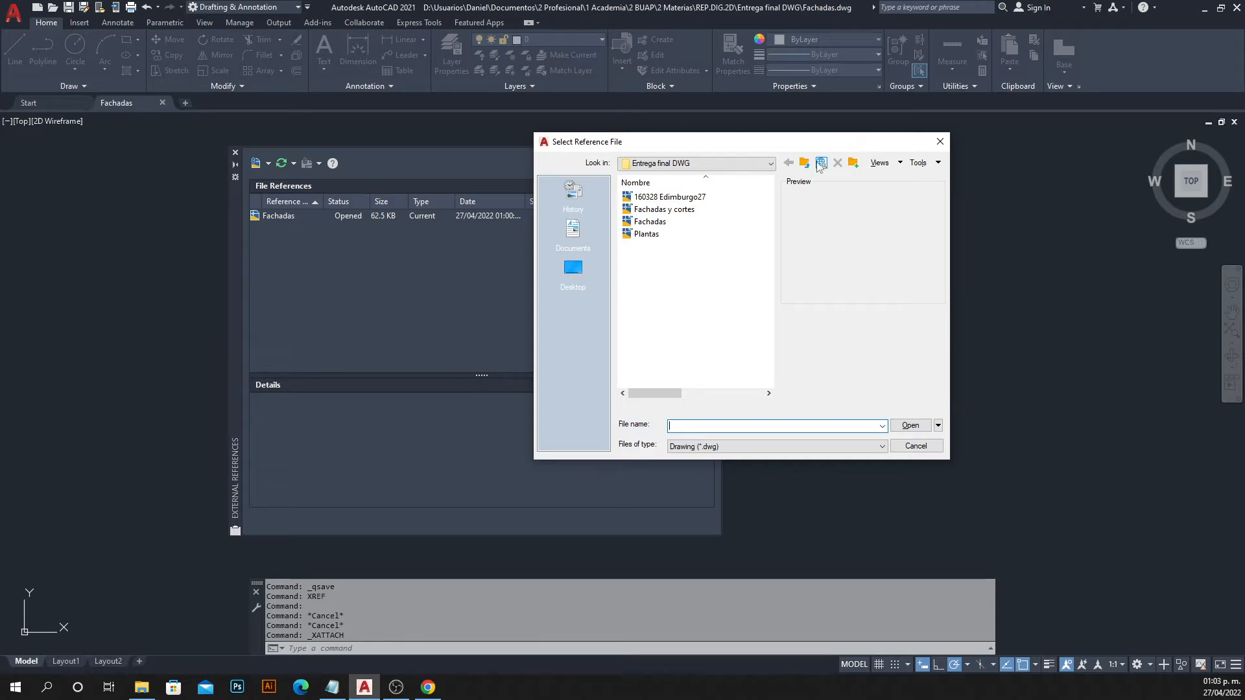
click(646, 234)
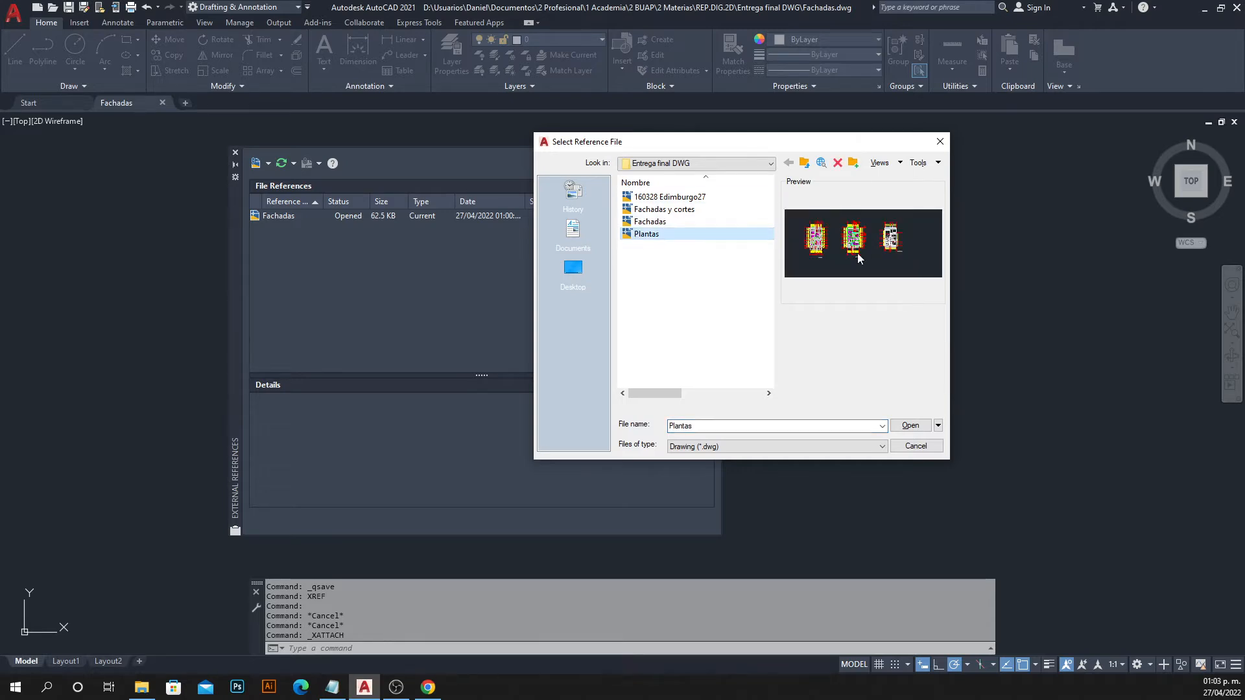
click(910, 428)
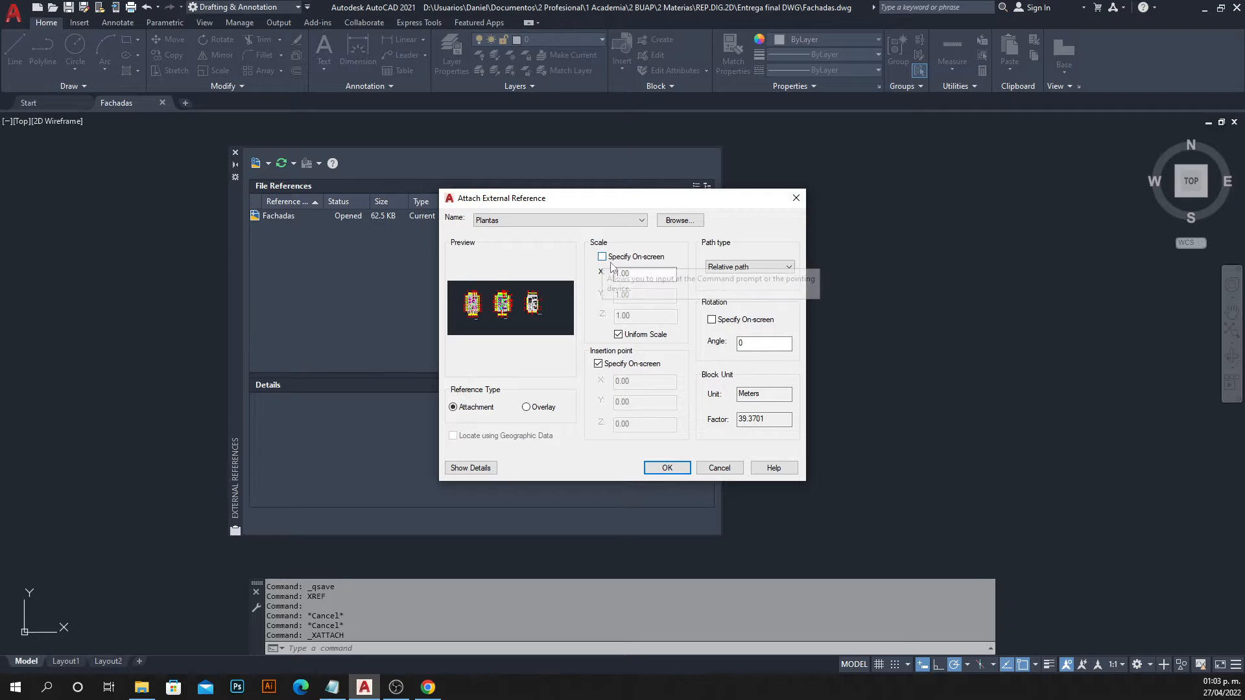
Try out the Uniform Scale and on-screen scale options for the Plantas reference, and check its block unit factor.
click(618, 334)
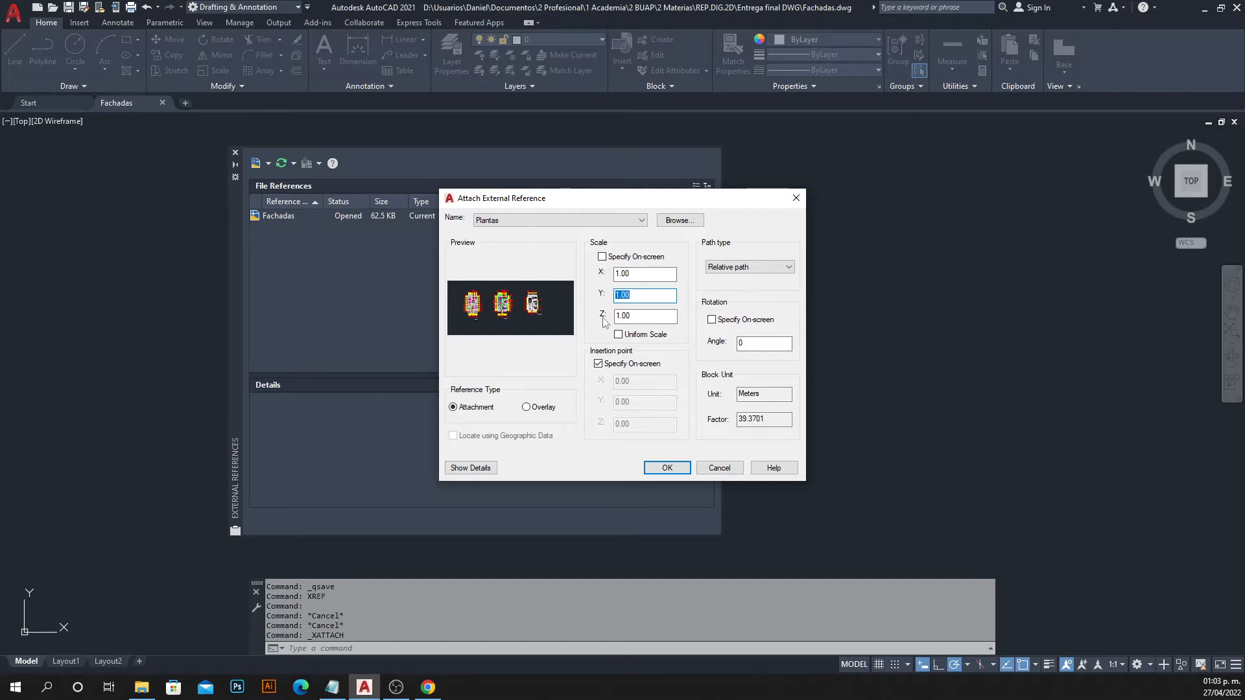
click(618, 334)
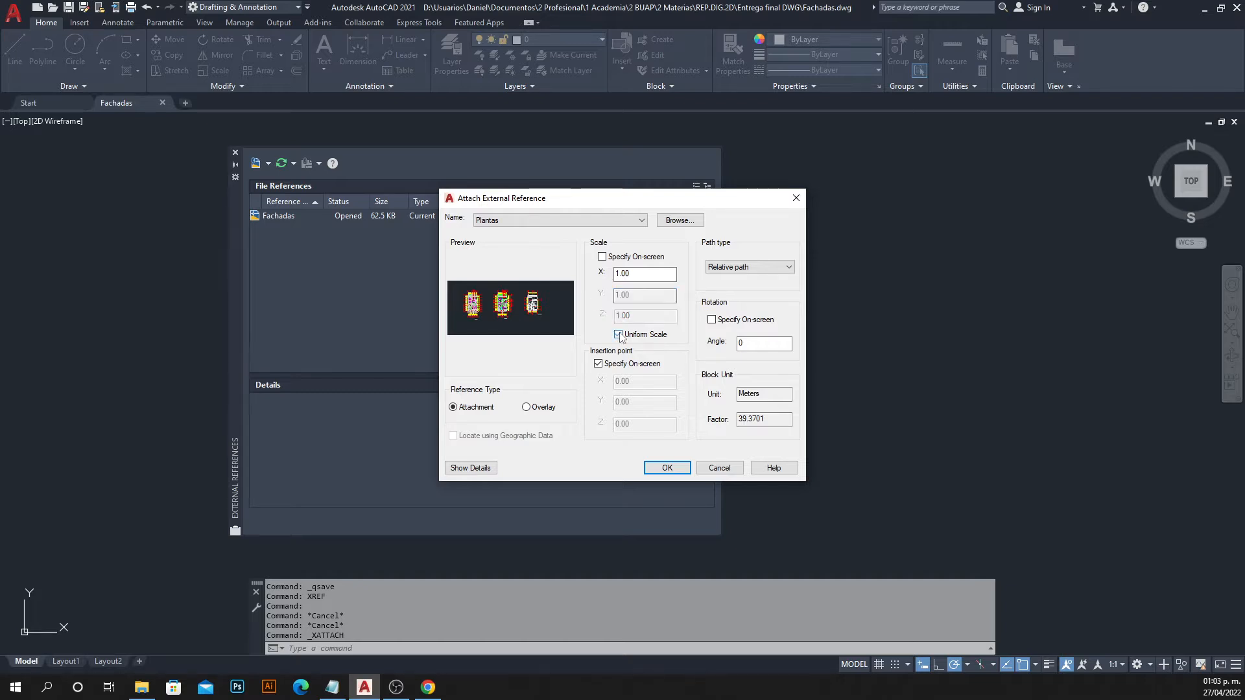
click(602, 258)
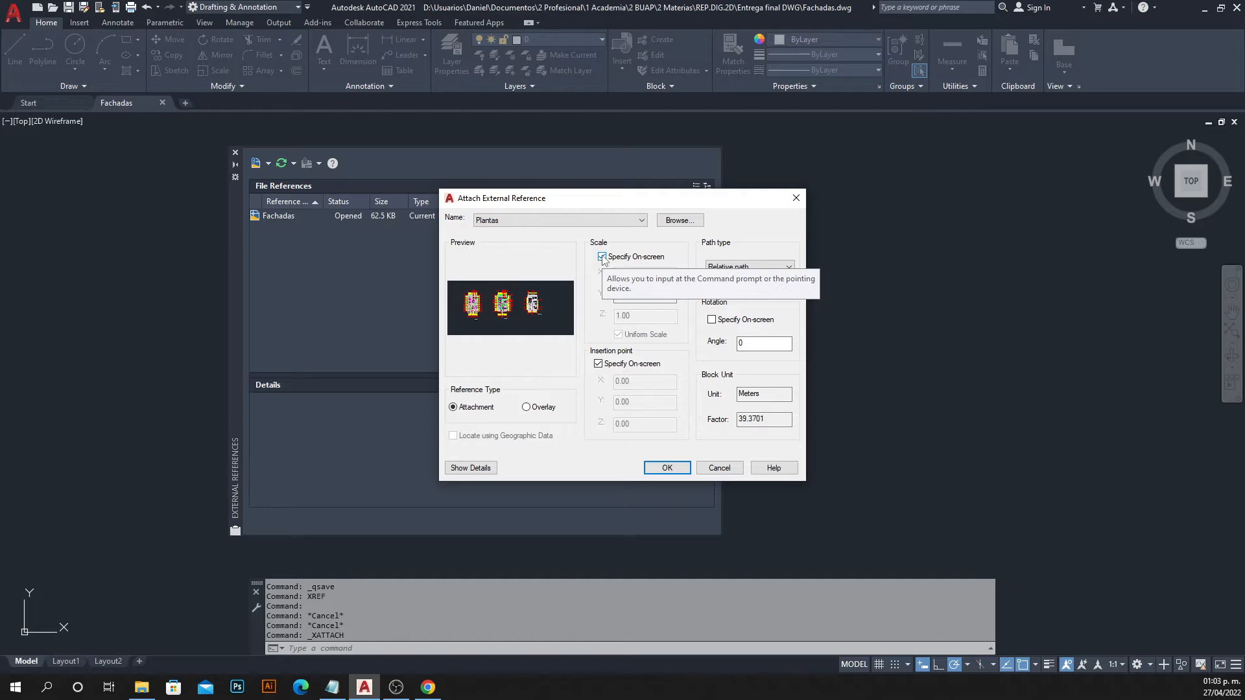
click(602, 257)
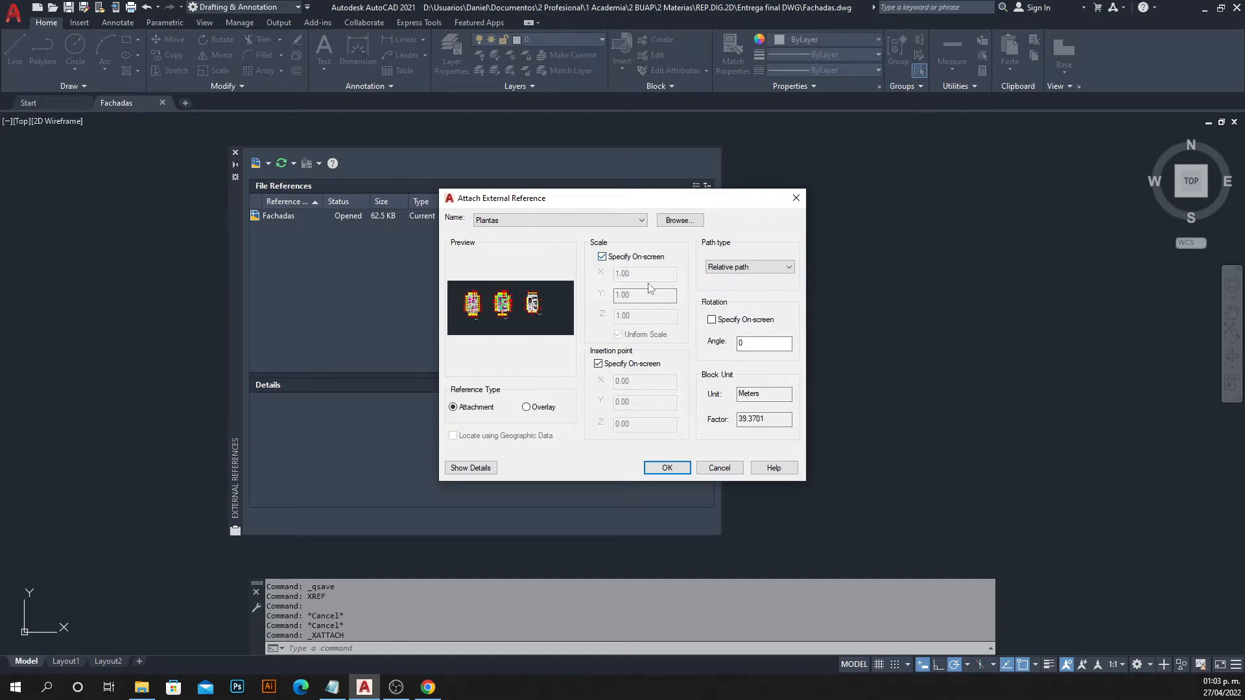
key(Tab)
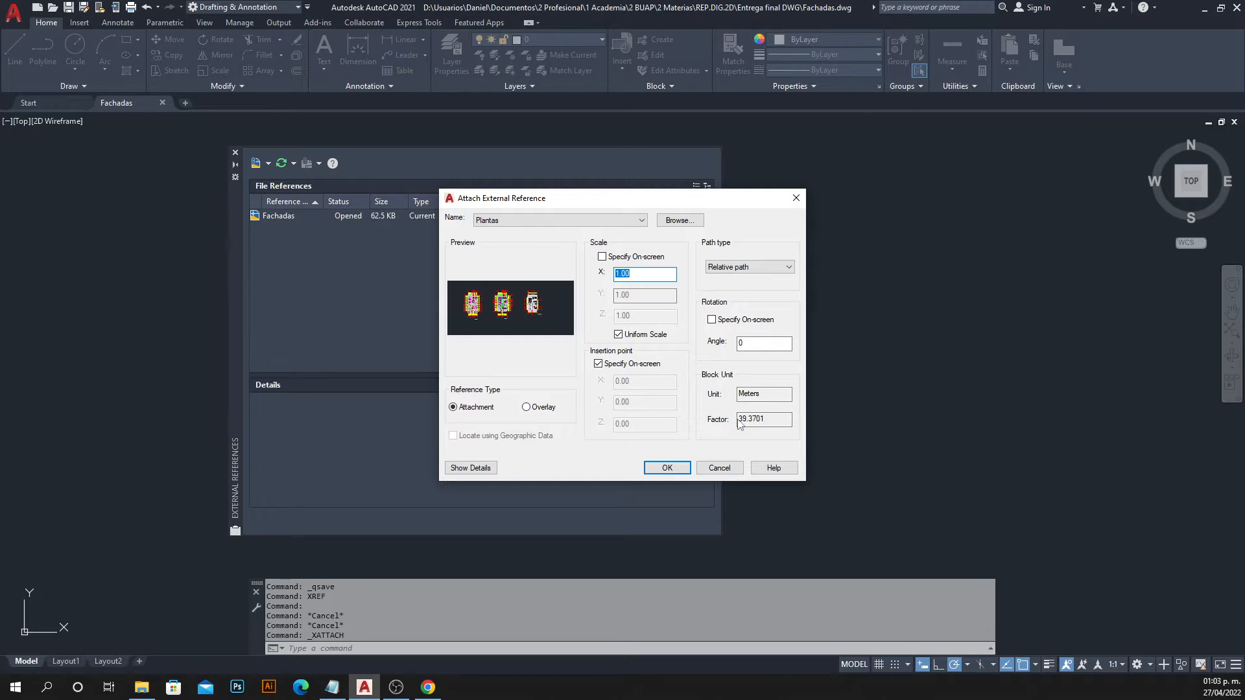
double_click(766, 419)
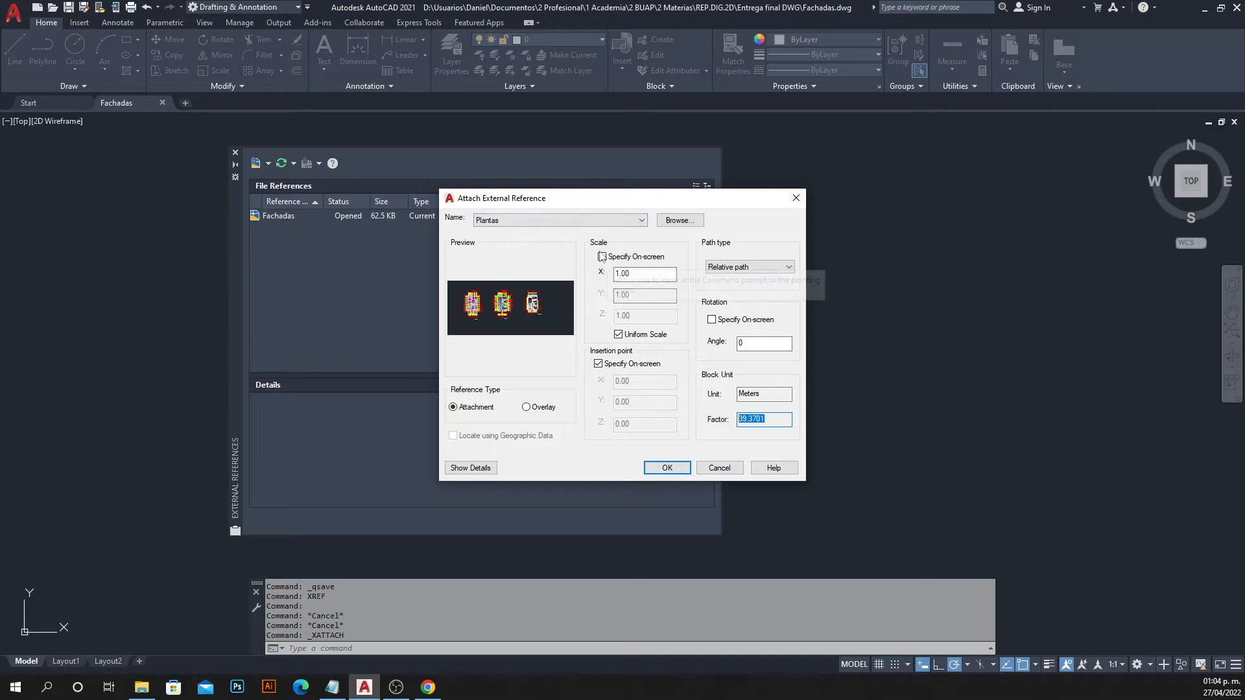
Enable on-screen scale specification for the Plantas reference, show its path details and accept the attachment settings.
click(602, 256)
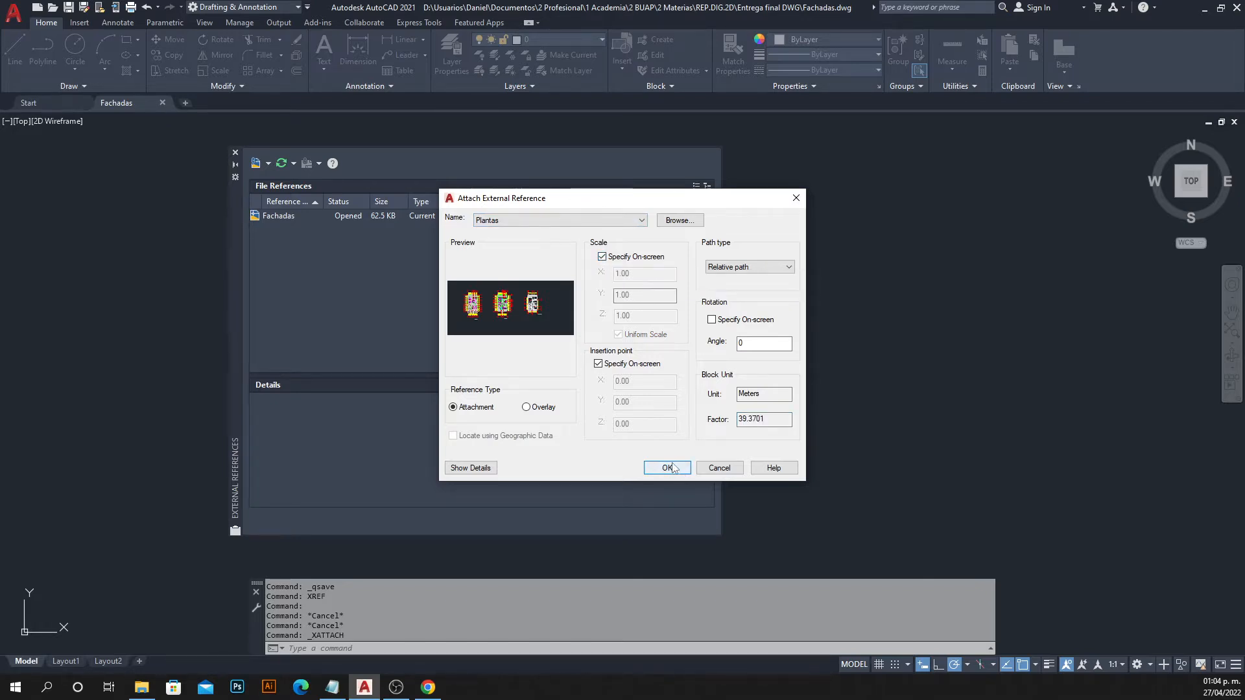
click(481, 469)
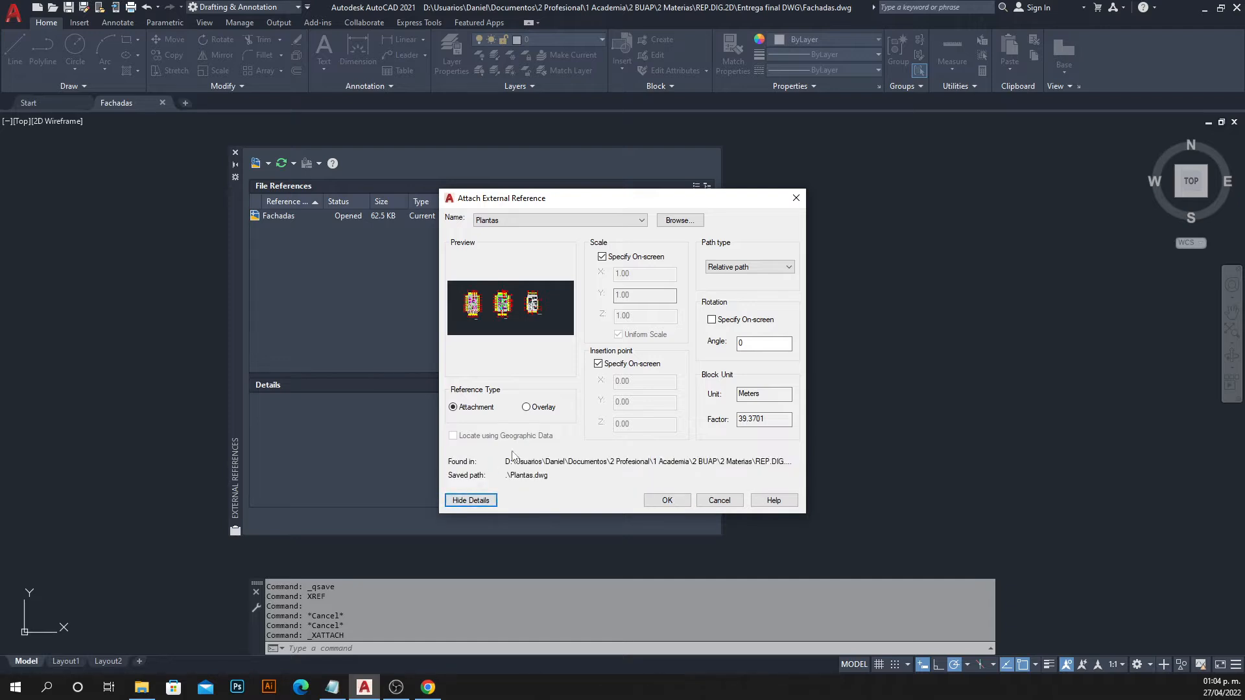
click(671, 501)
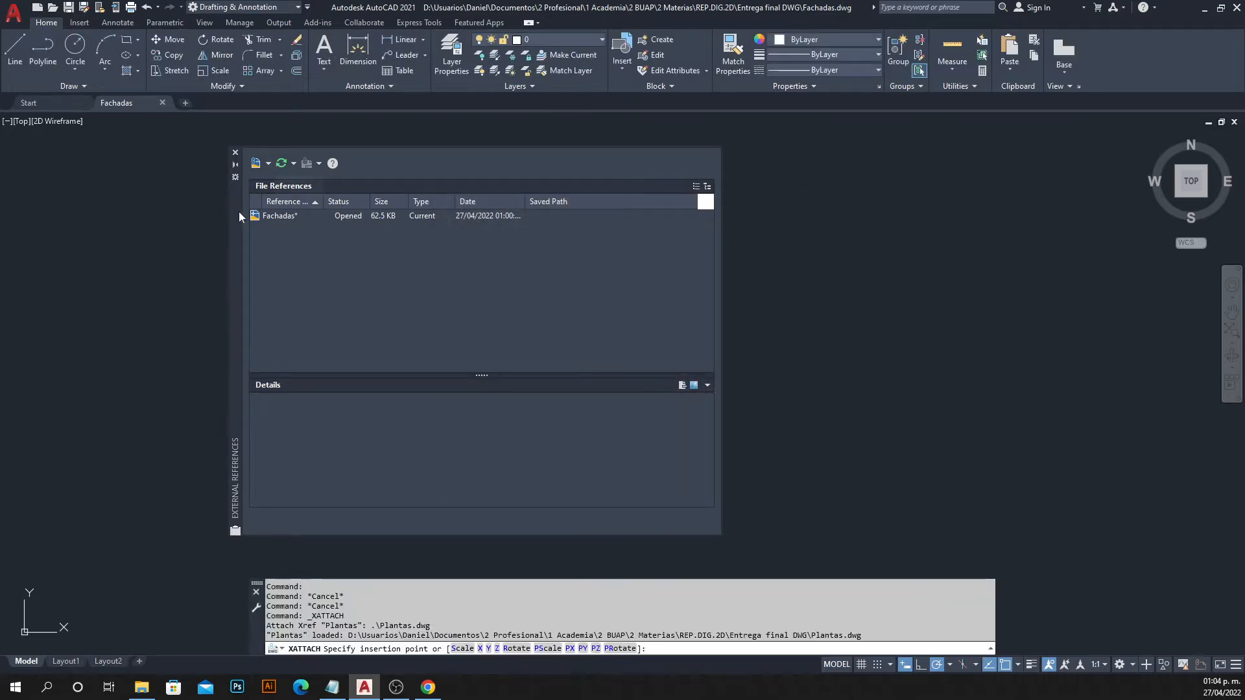
Place the Plantas reference near the origin at scale factor 1, view the whole drawing and undo the last zoom.
drag(235, 212, 0, 301)
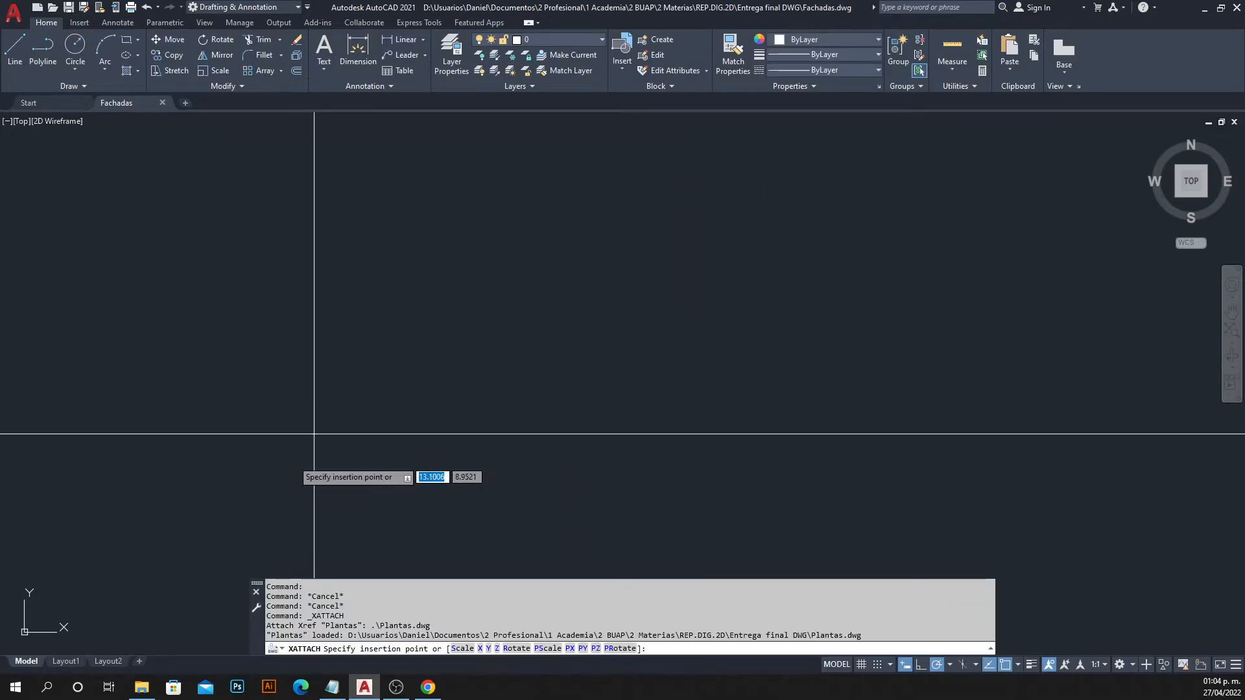
click(208, 510)
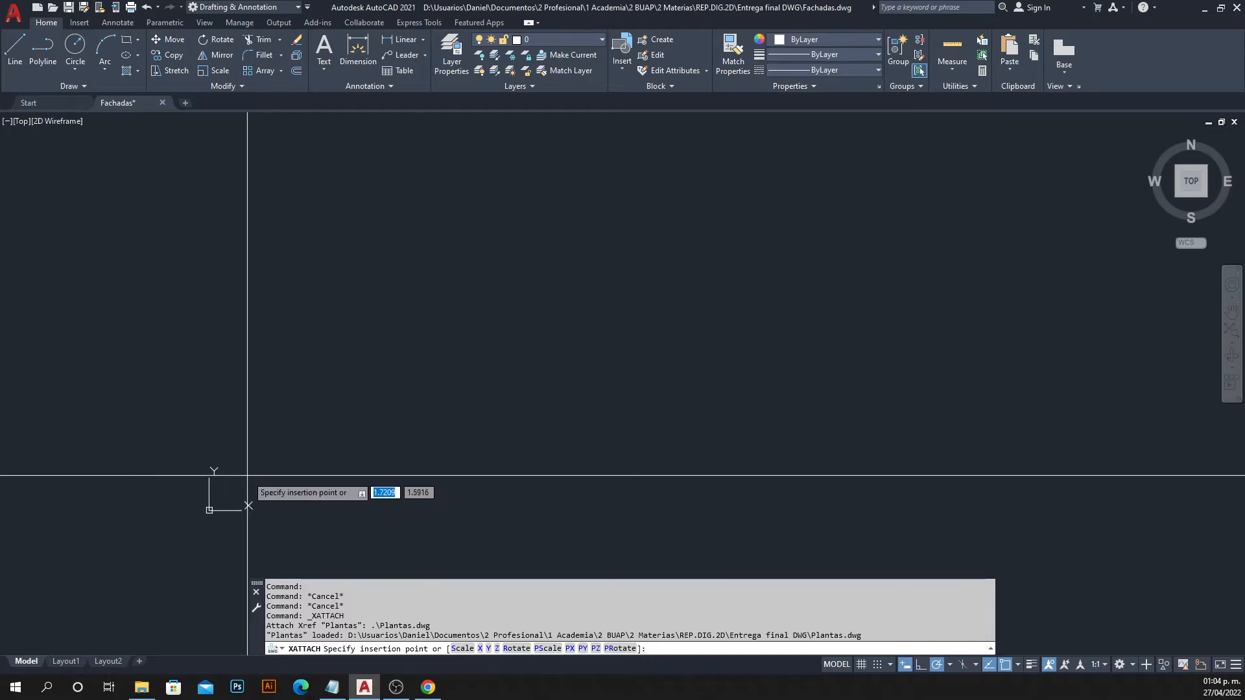
click(250, 485)
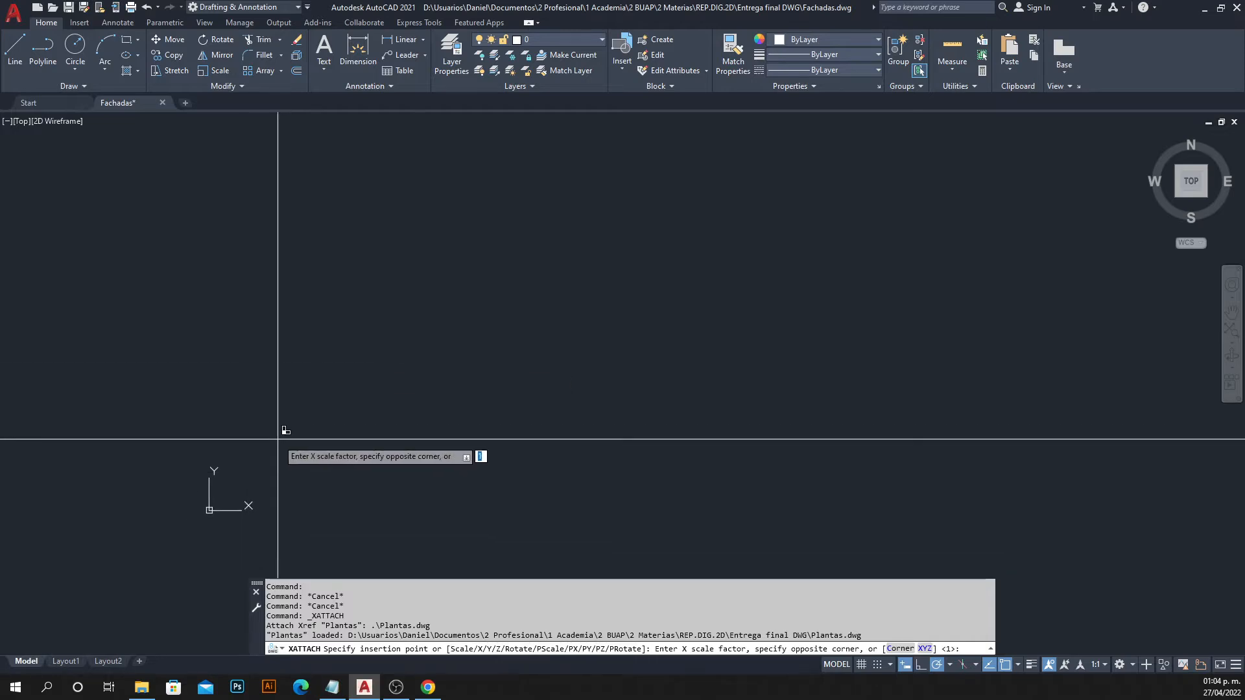
middle_click(626, 223)
middle_click(626, 223)
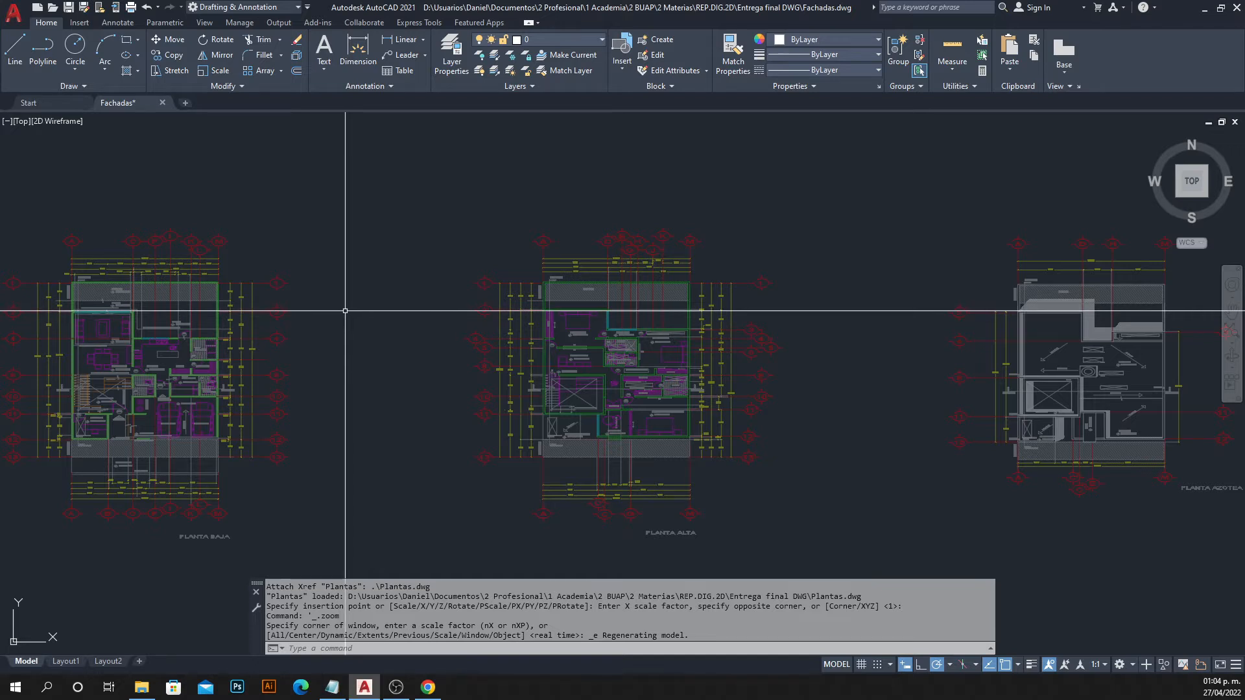
key(ctrl+z)
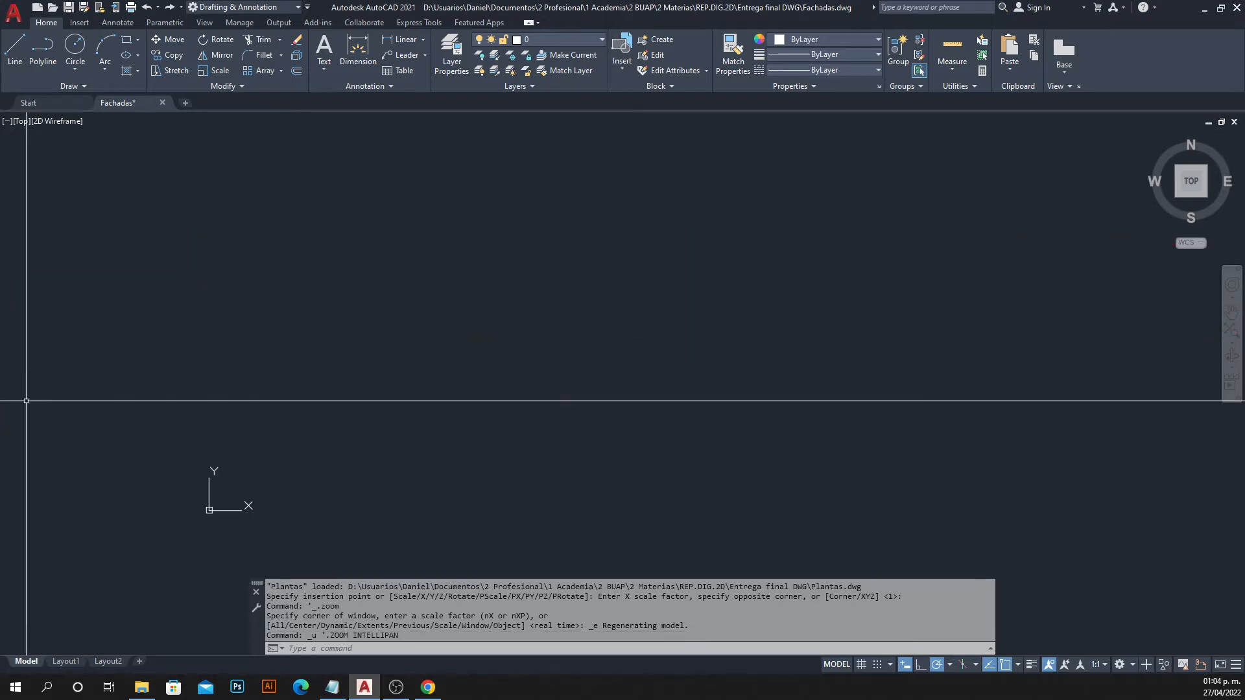
Detach the Plantas reference from the Fachadas drawing.
mouse_move(5, 259)
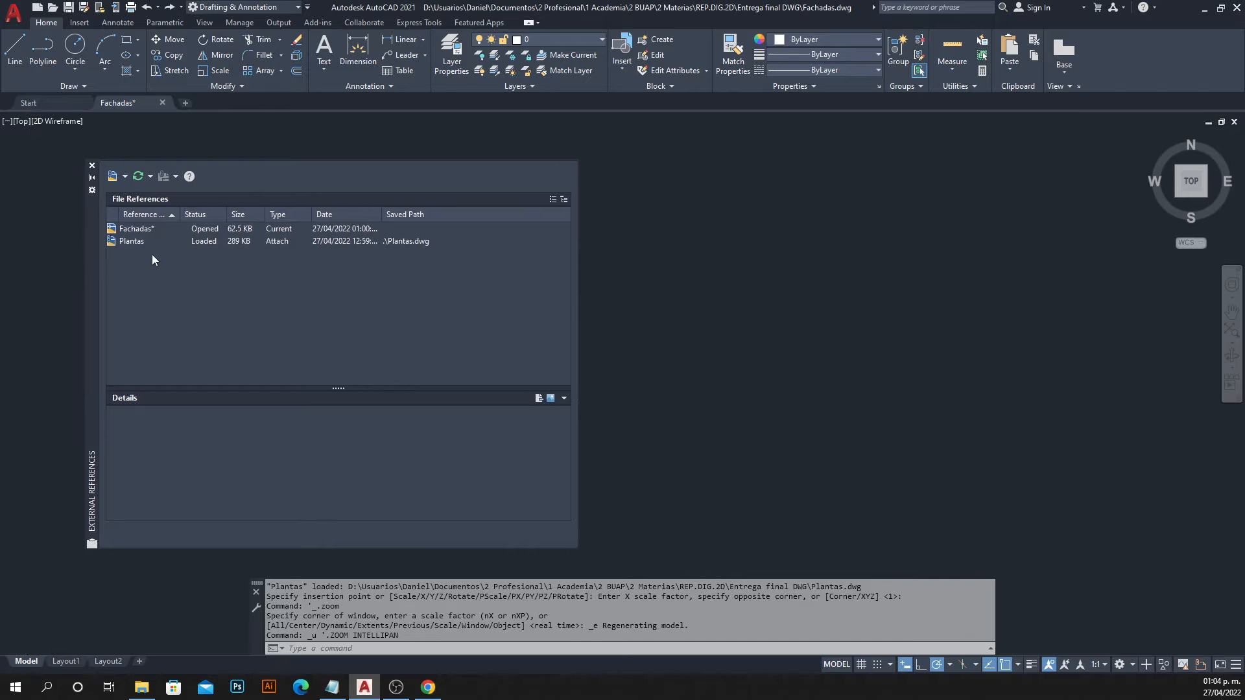
click(134, 241)
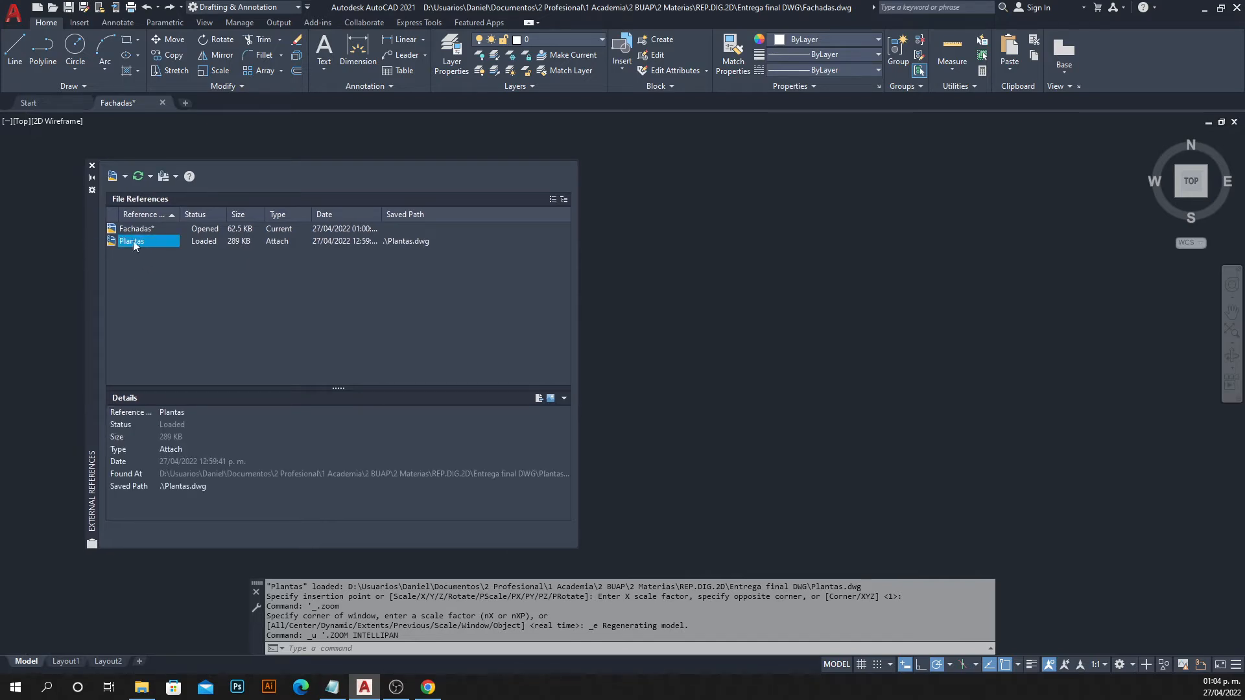
right_click(135, 244)
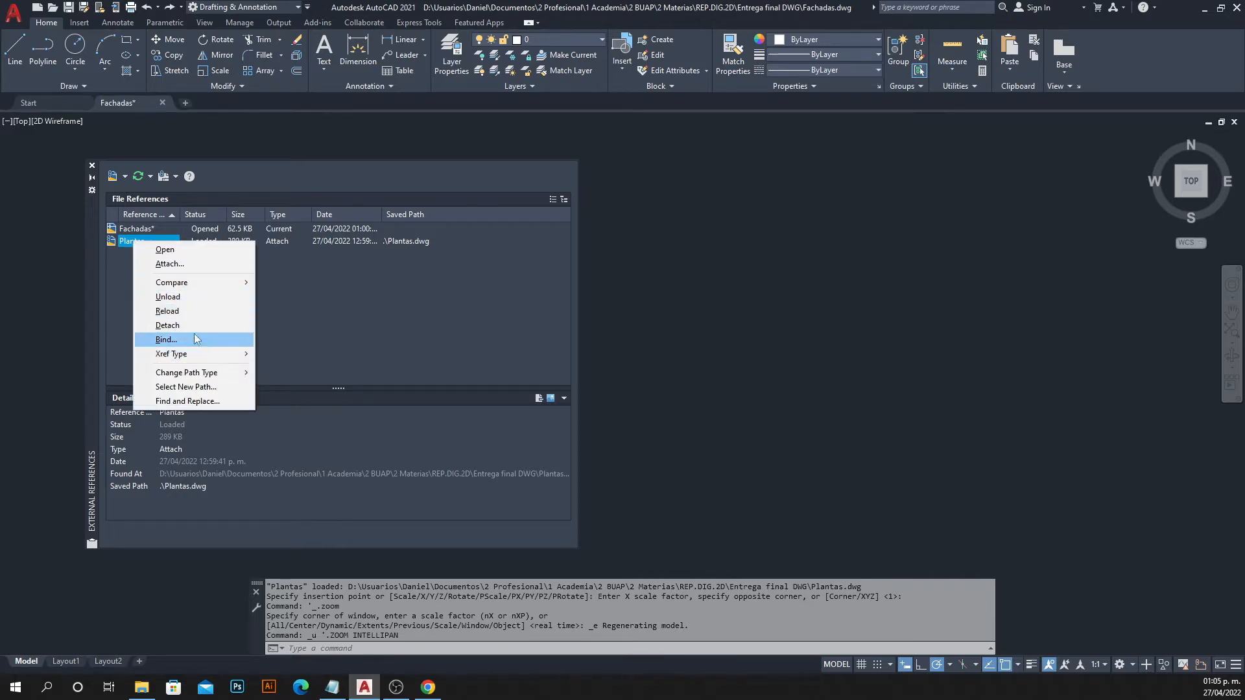
click(167, 325)
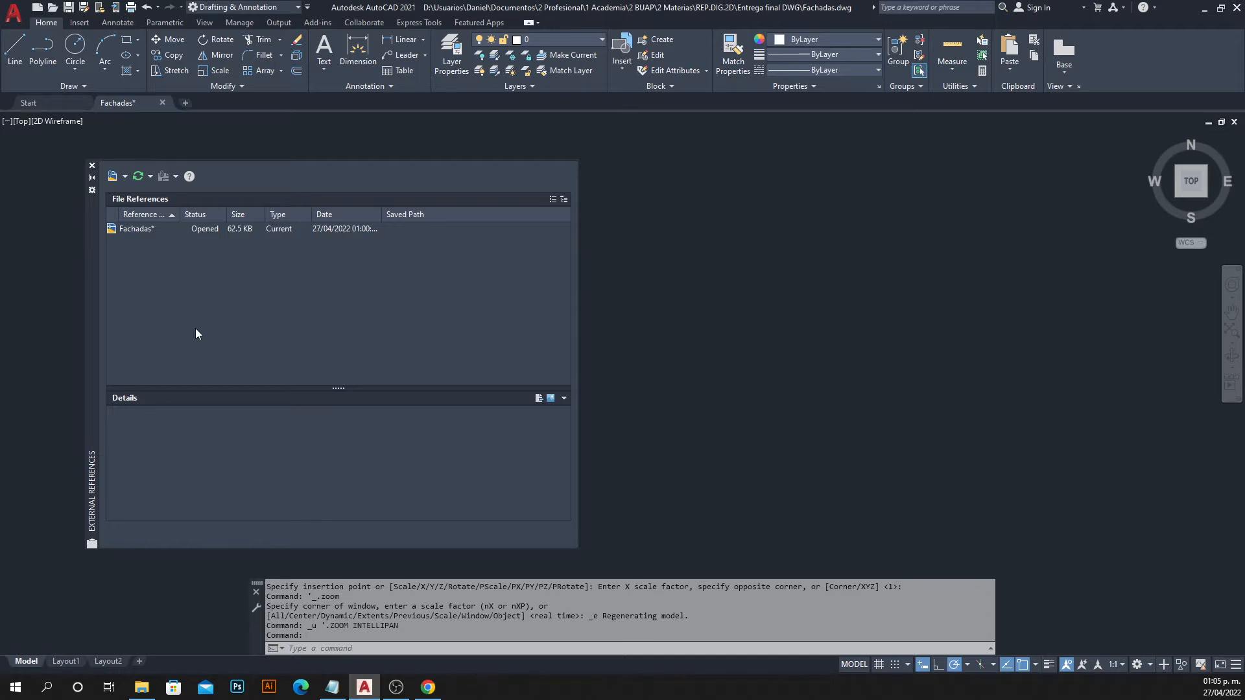
Attach the Plantas drawing as a DWG reference with on-screen scale off and scale 1.00, inserted at about 20.5, 8.2.
click(123, 176)
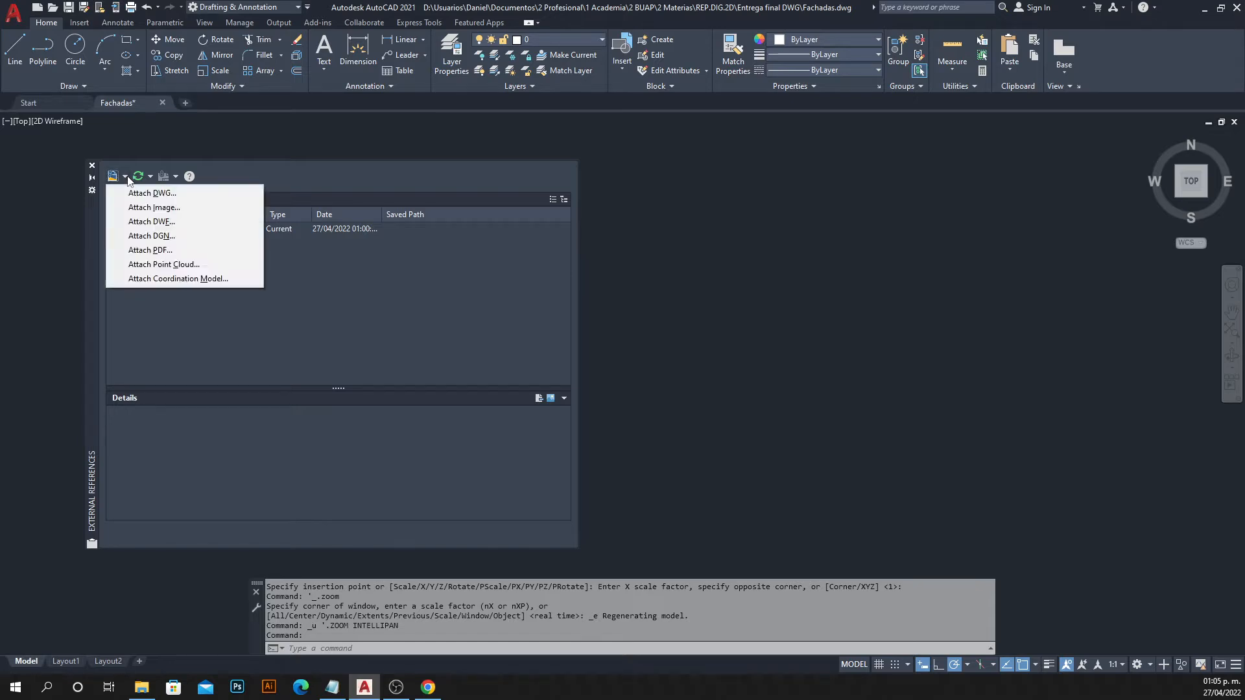
click(131, 193)
click(646, 234)
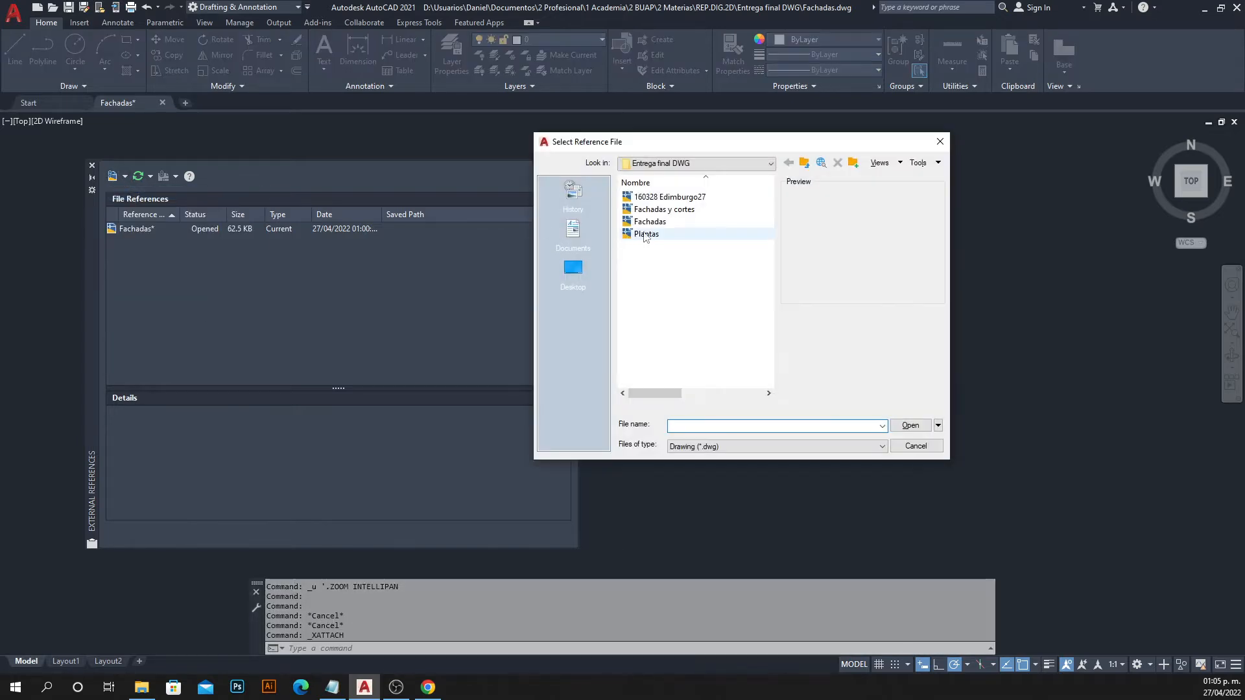
click(909, 425)
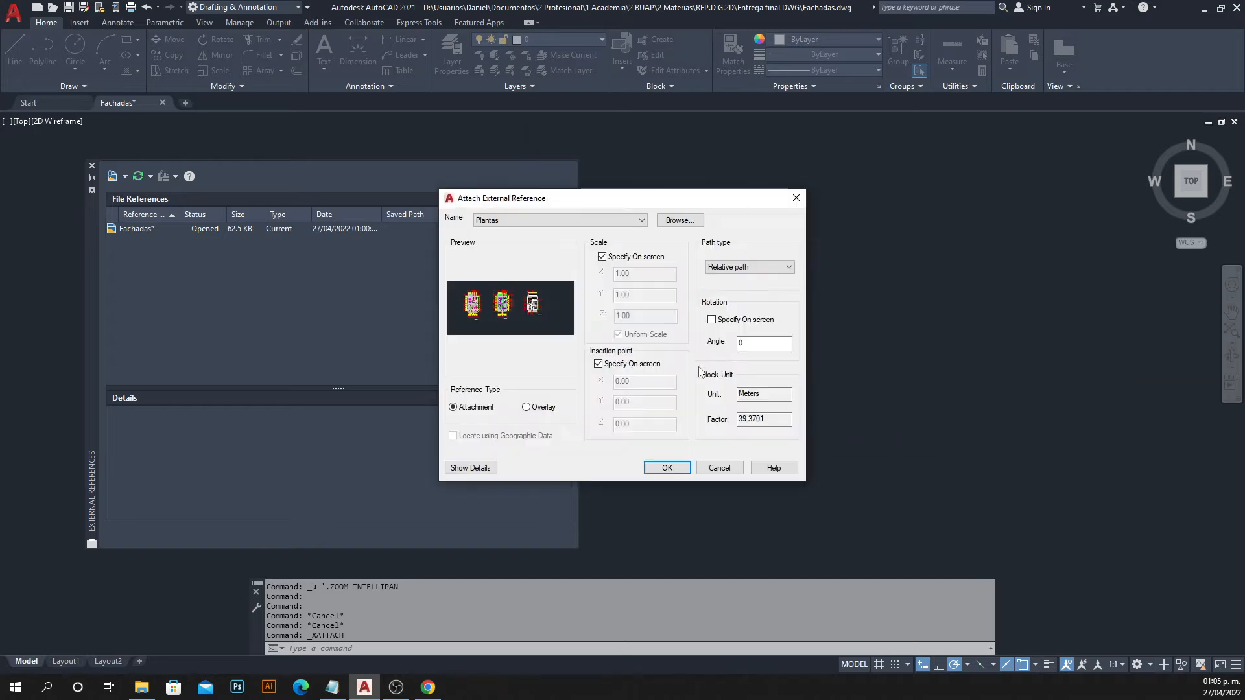
click(602, 256)
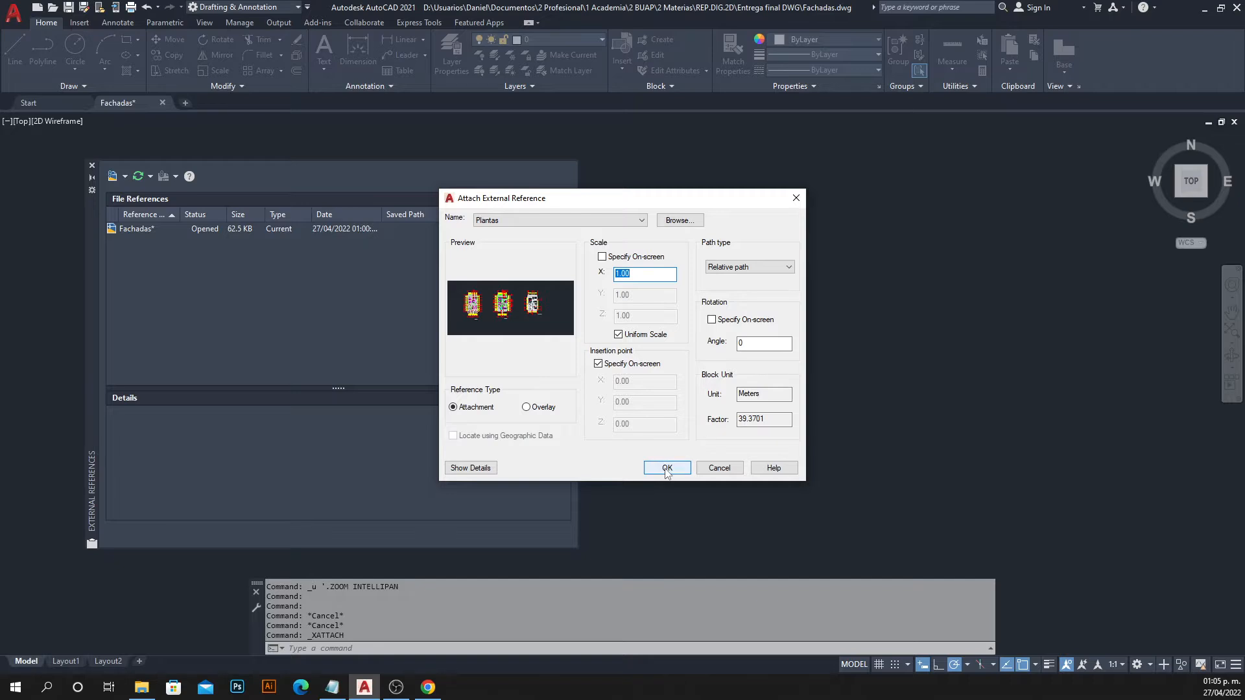
click(664, 465)
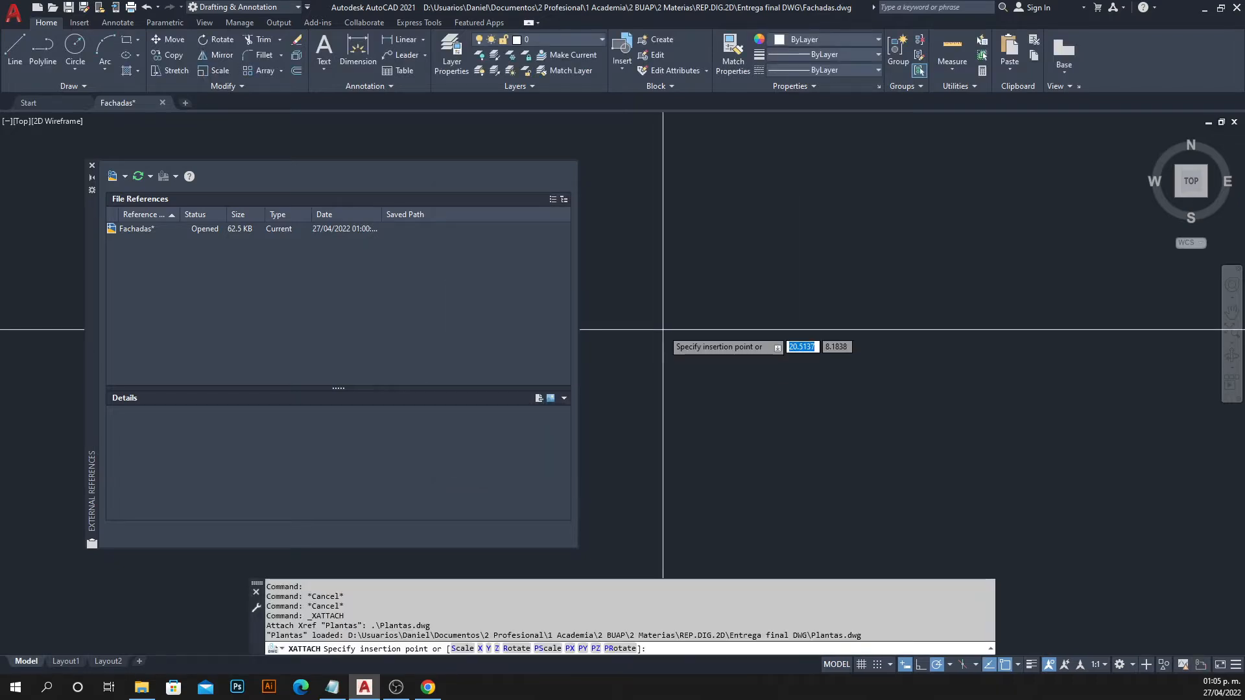
click(662, 329)
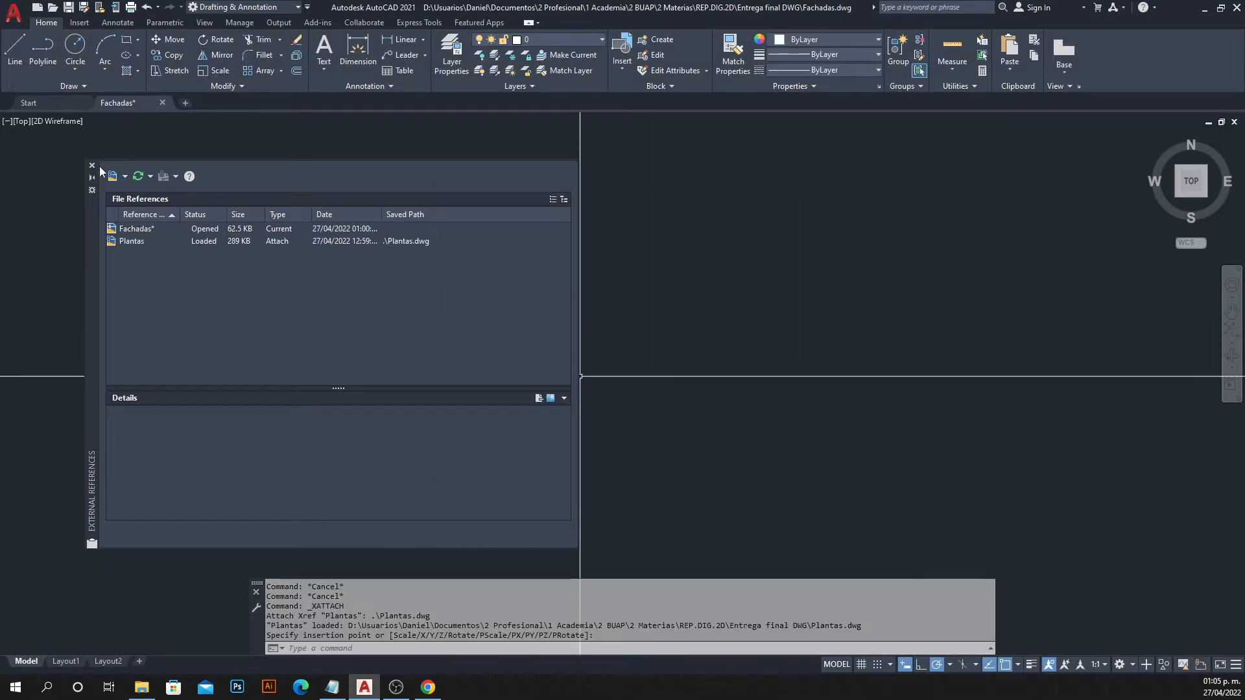
Show the details of the Plantas reference and move the External References palette clear of the plans.
drag(94, 232, 68, 228)
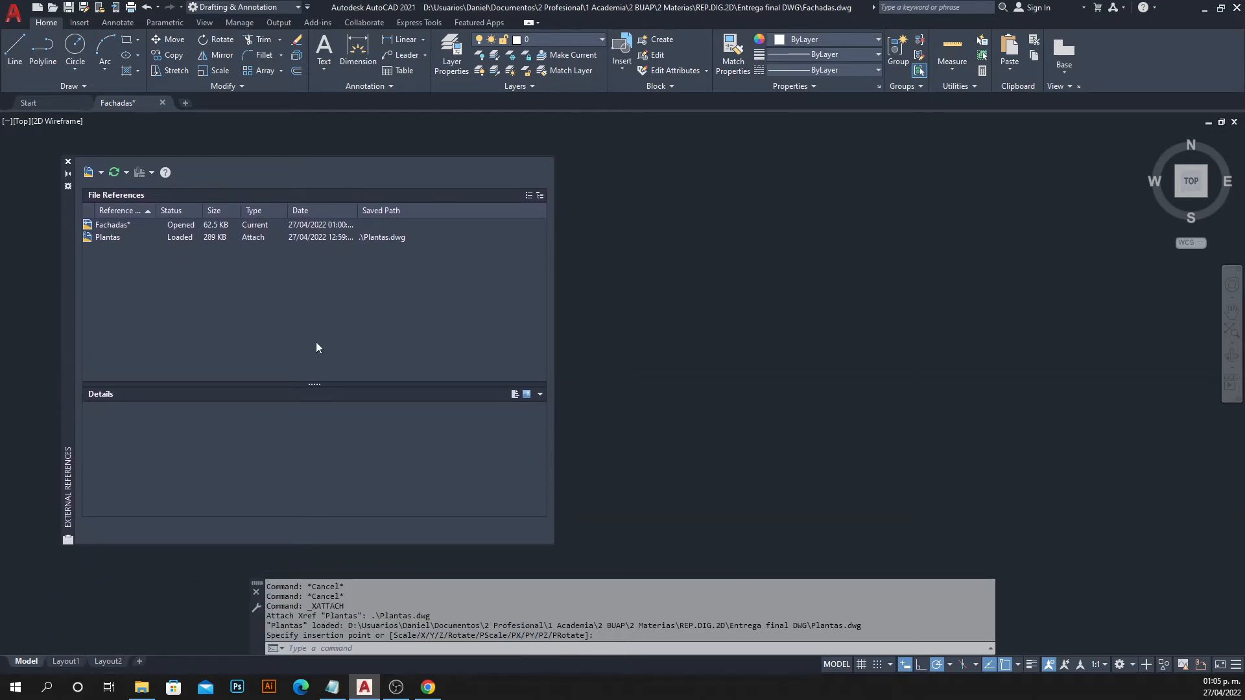
click(110, 238)
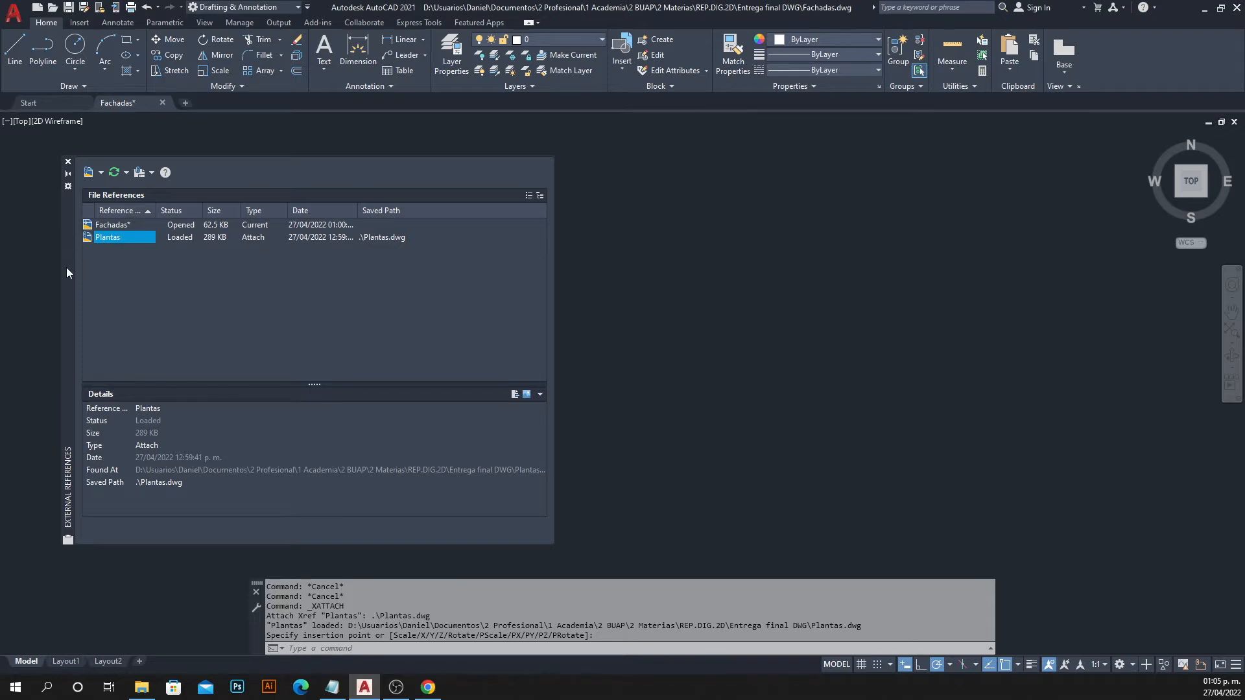
drag(67, 269, 799, 274)
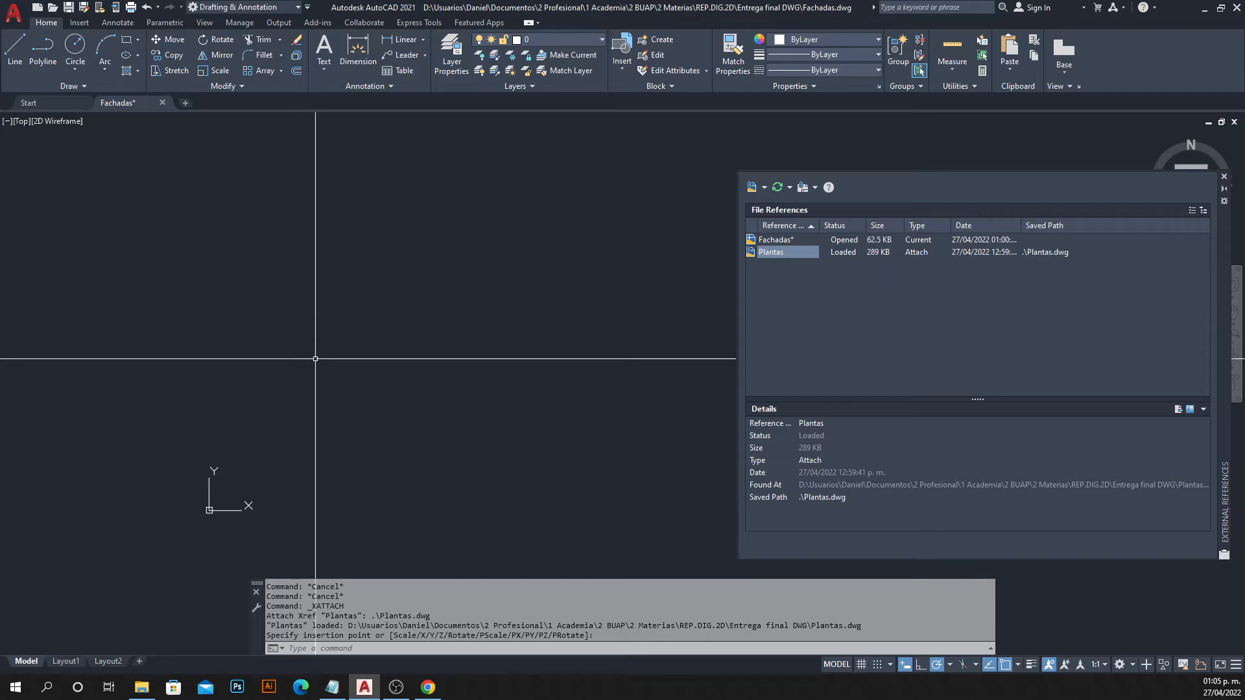
Examine the three attached floor plans, checking the axes and dimensions of the ground-floor plan.
middle_click(315, 358)
middle_click(315, 359)
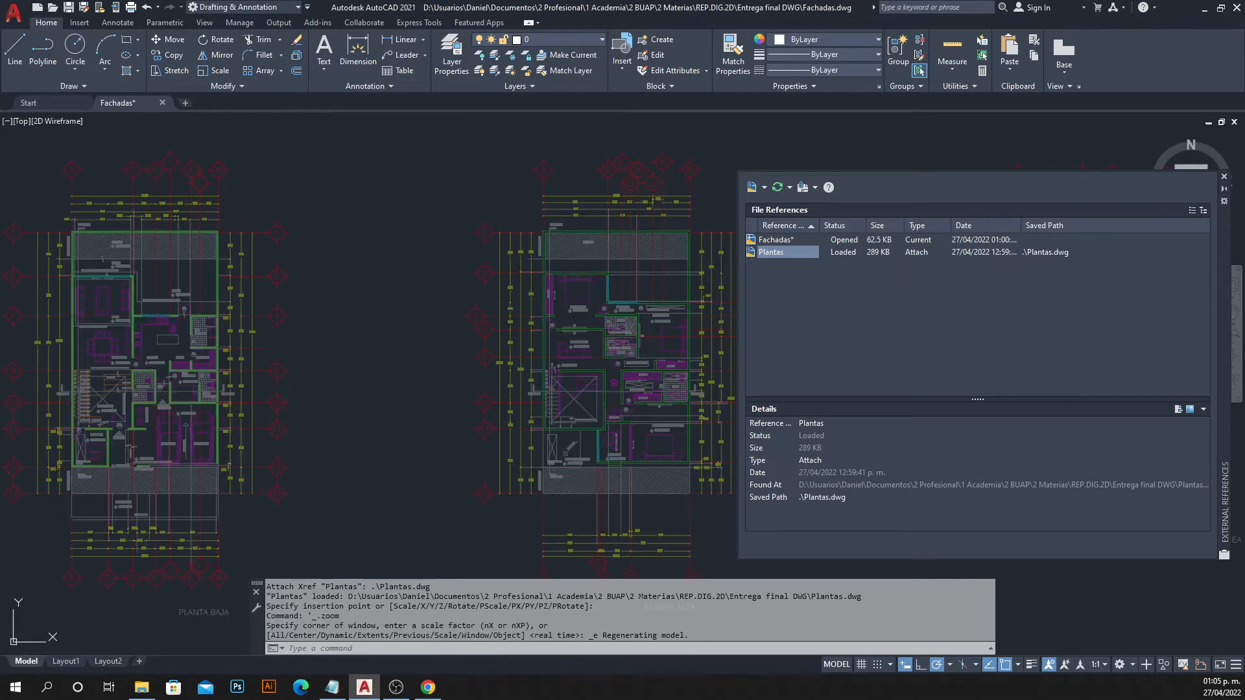
scroll(417, 328, down, 3)
middle_drag(453, 332, 291, 333)
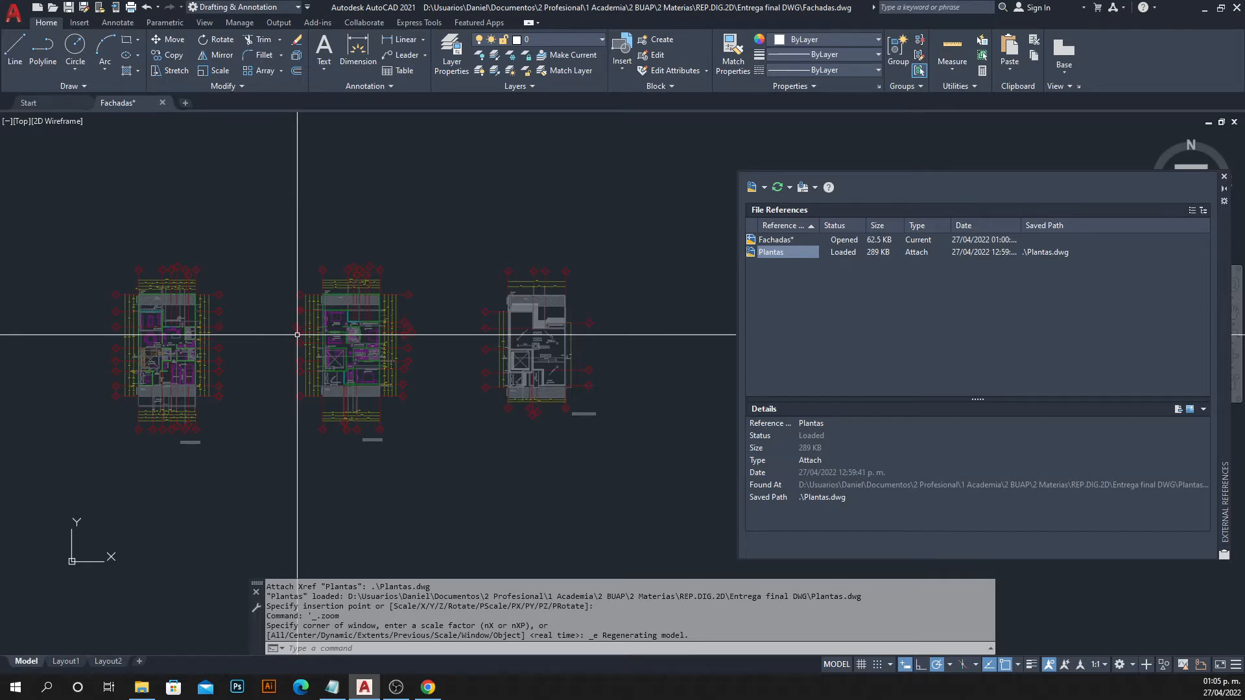
scroll(216, 269, up, 4)
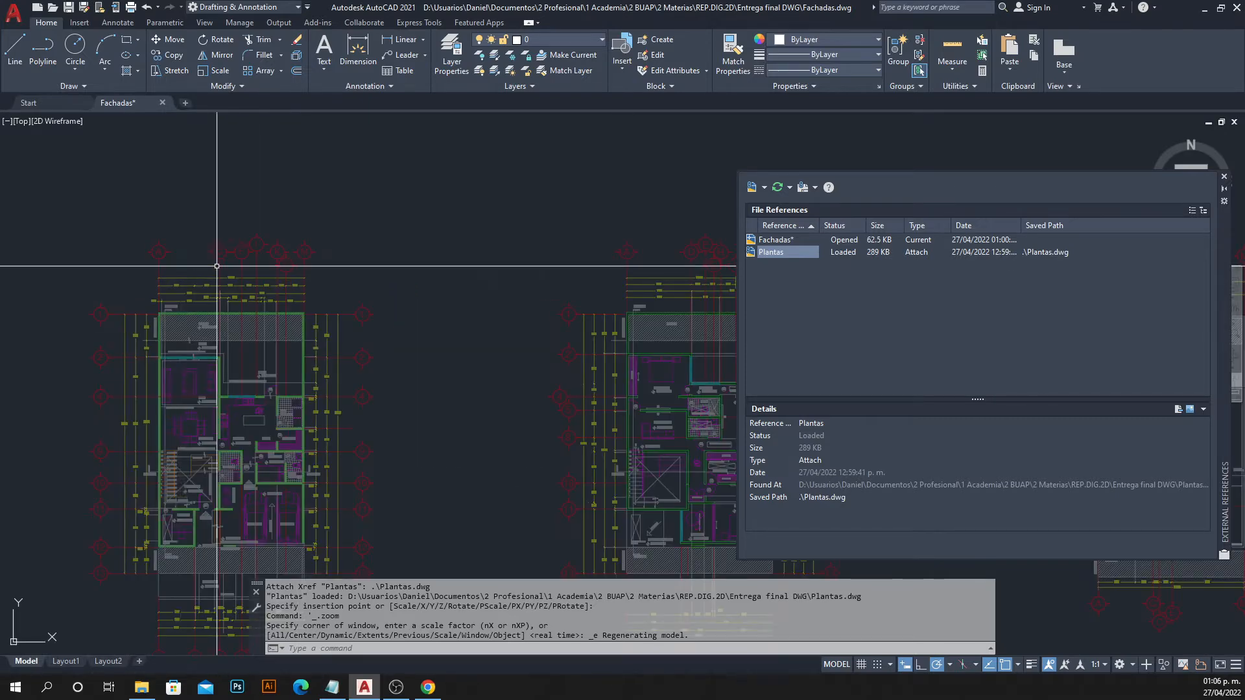
scroll(216, 266, up, 4)
scroll(197, 294, down, 3)
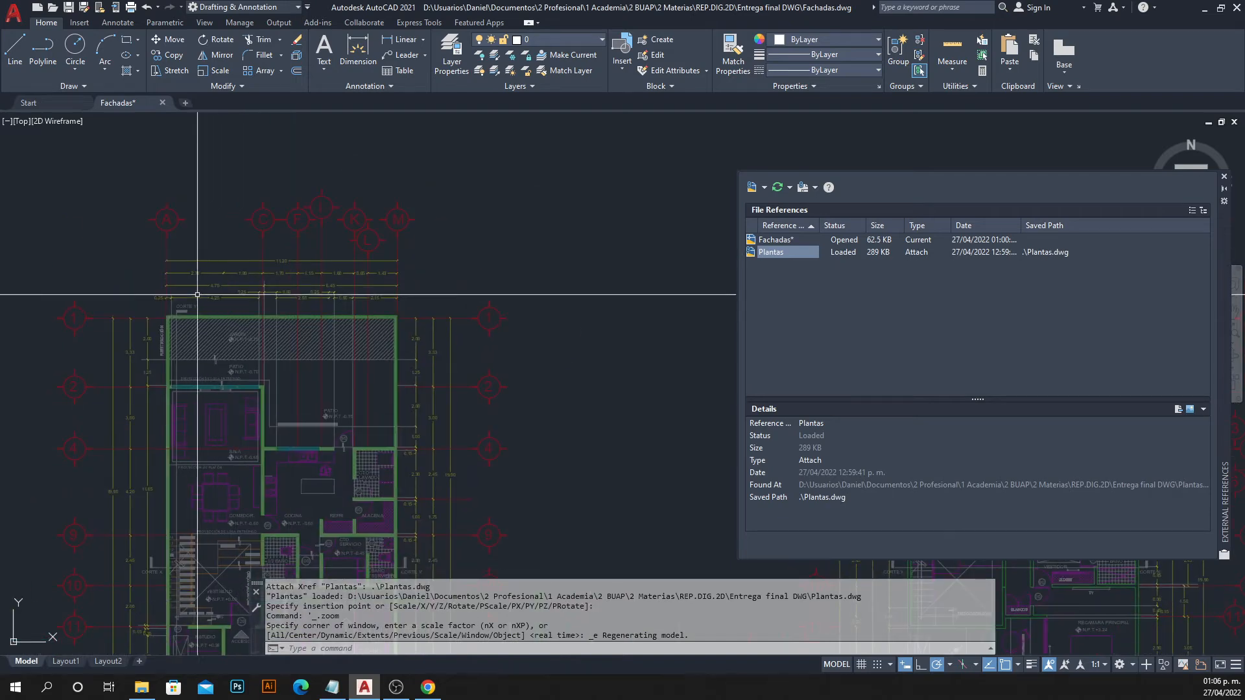
scroll(282, 327, down, 3)
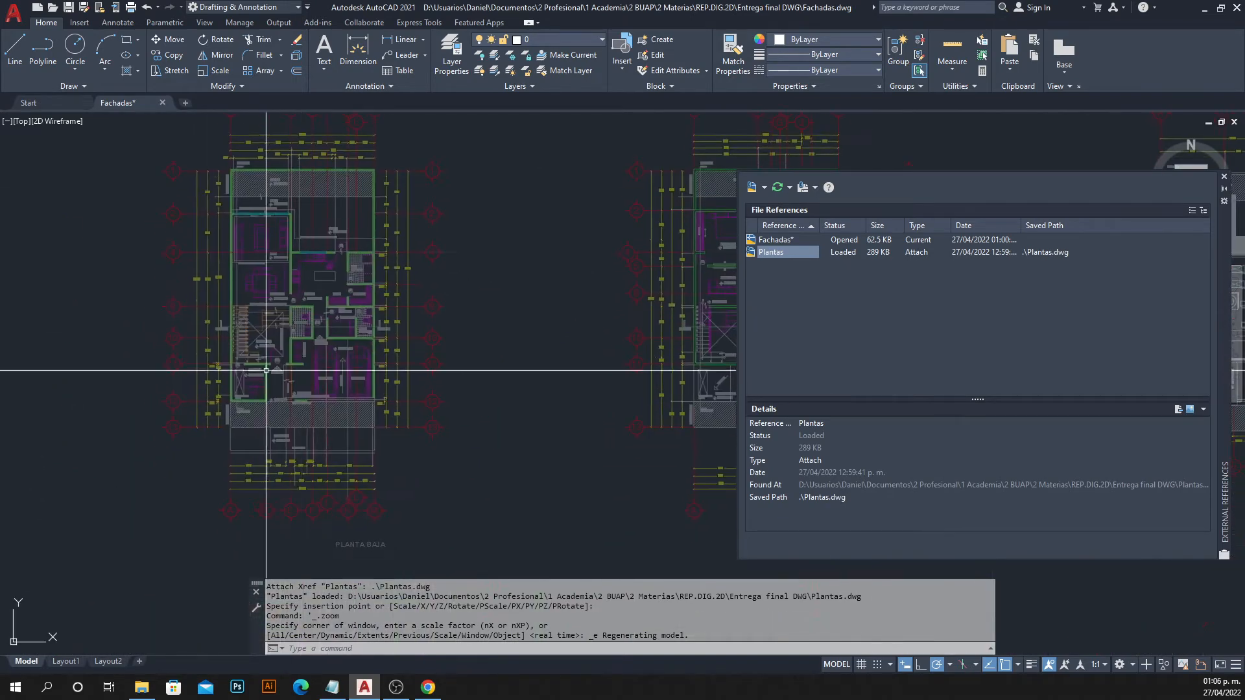
scroll(266, 370, up, 4)
Select the Plantas reference to check which plans it contains, and clear the selection.
click(530, 355)
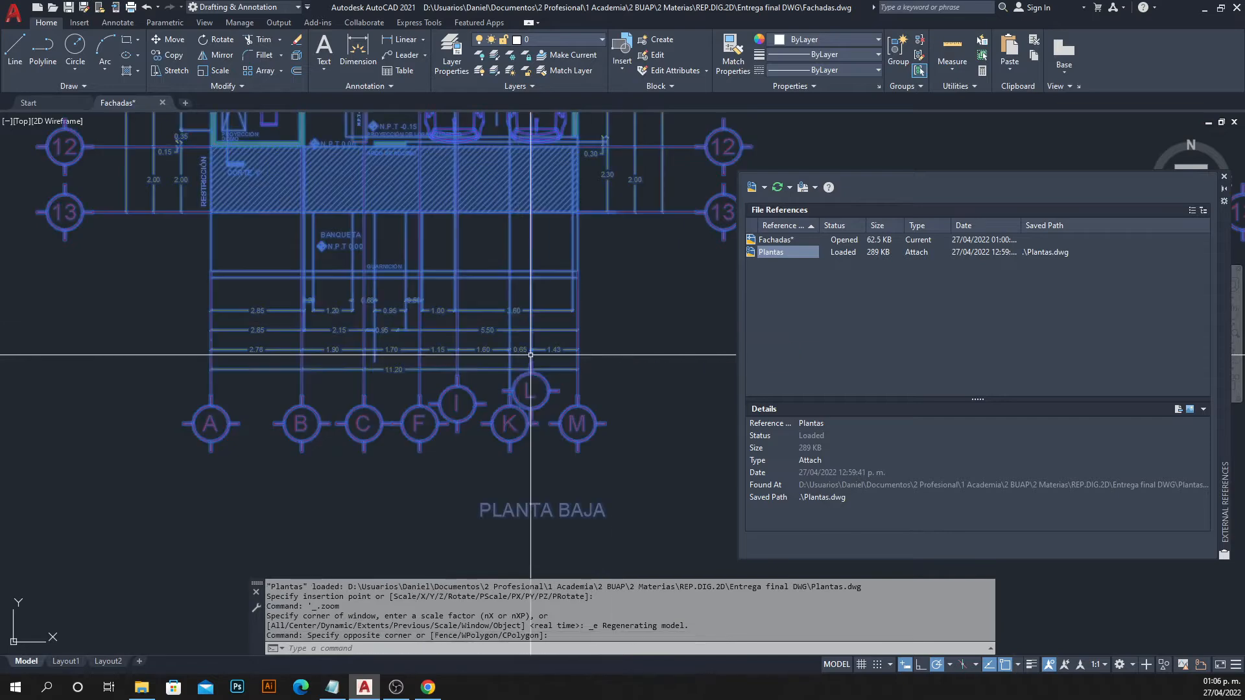
scroll(530, 355, down, 6)
middle_drag(661, 370, 353, 375)
scroll(357, 375, down, 2)
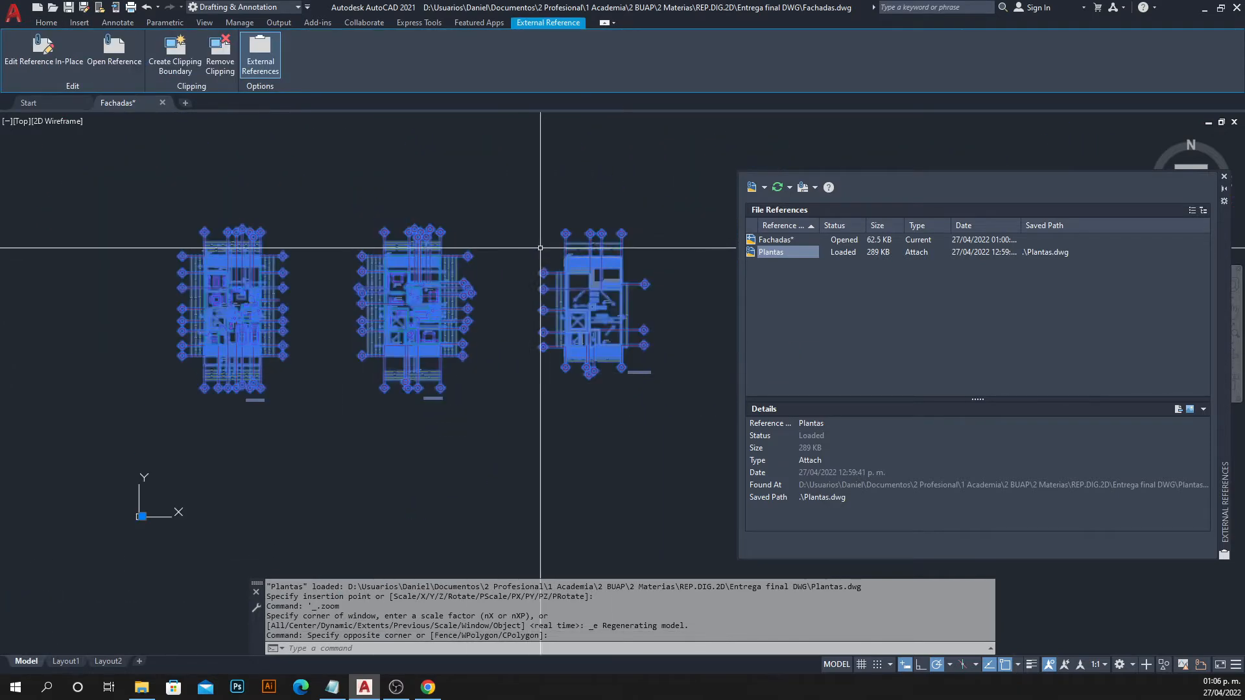
key(Escape)
click(350, 210)
click(269, 300)
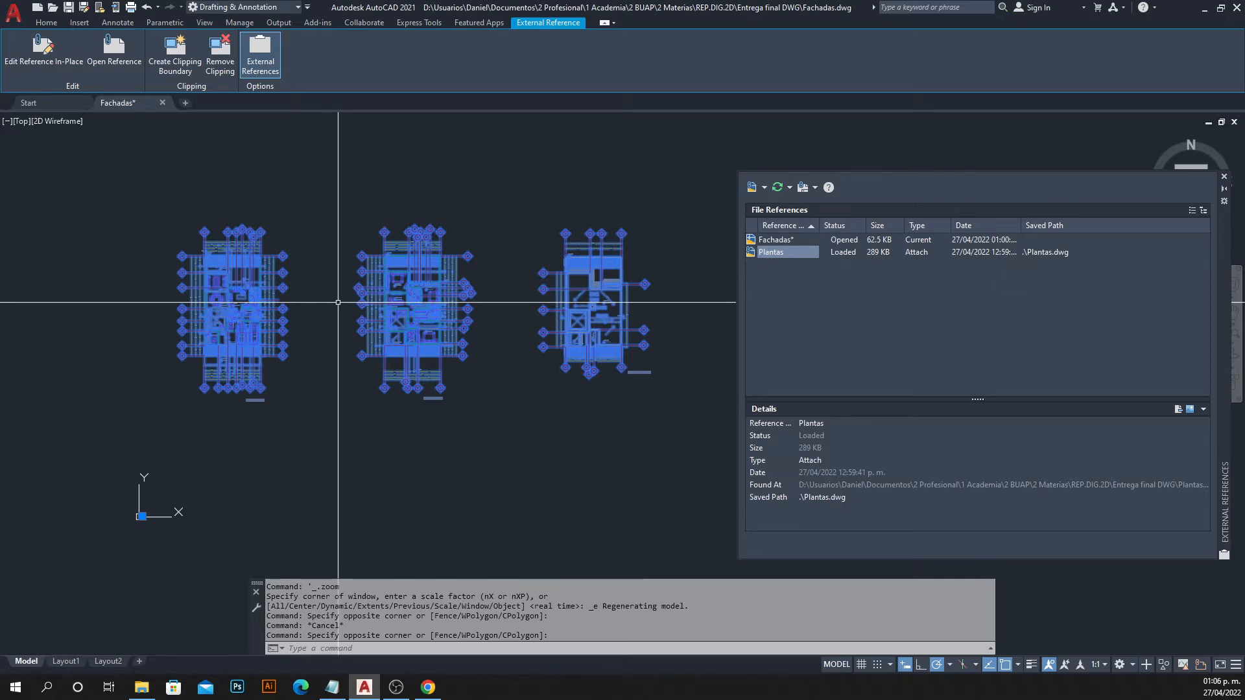
key(Escape)
Start scaling the Plantas reference from the left end of the 11.20 dimension below the PLANTA BAJA plan.
scroll(312, 379, up, 6)
middle_drag(110, 272, 172, 267)
scroll(180, 321, up, 4)
scroll(280, 372, down, 2)
middle_drag(289, 376, 182, 320)
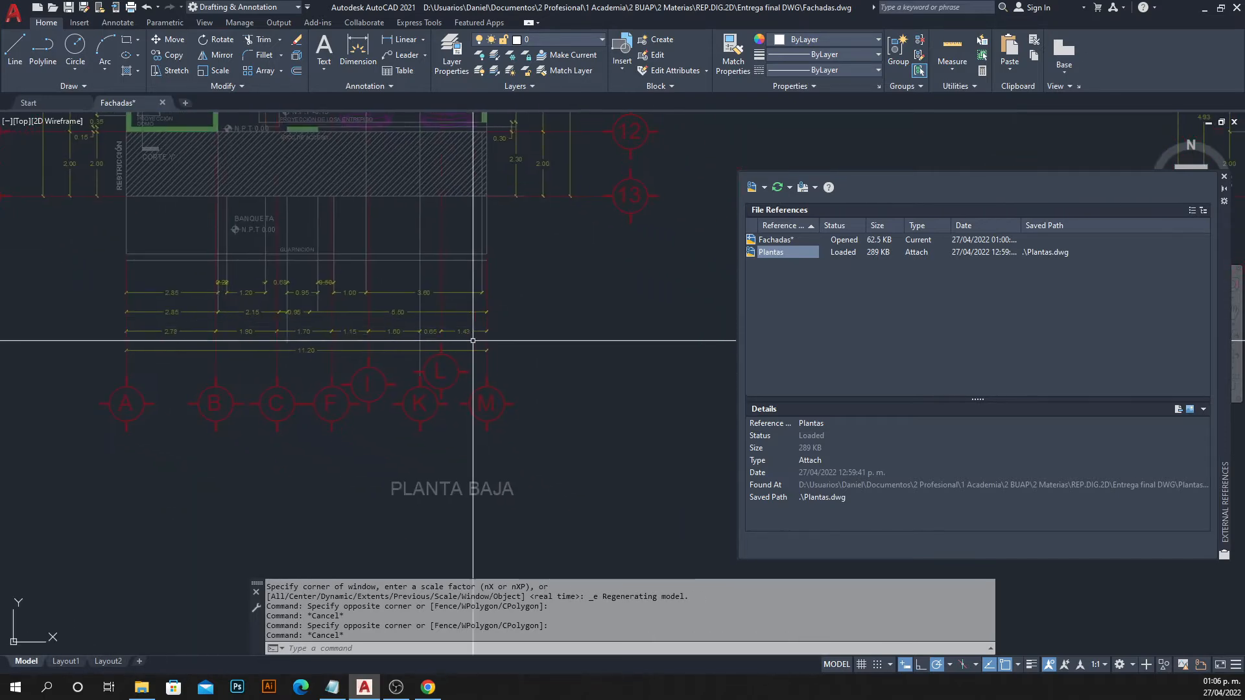
click(415, 399)
text(sc)
key(Return)
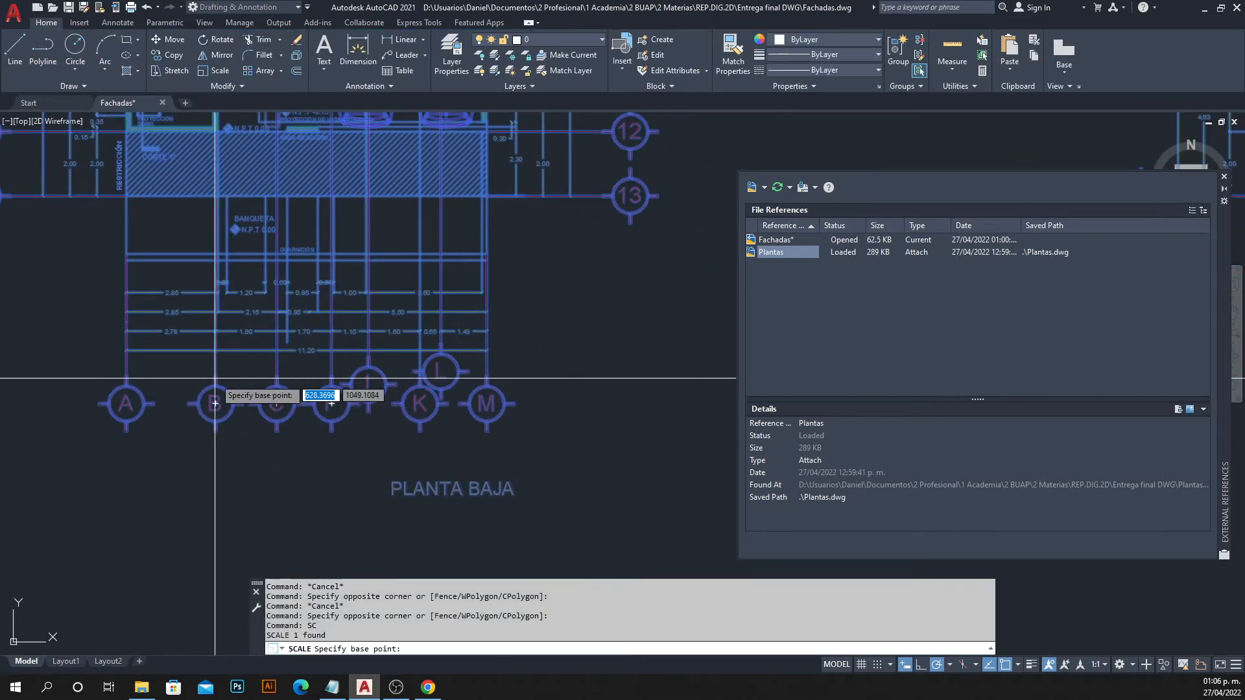
scroll(194, 363, up, 6)
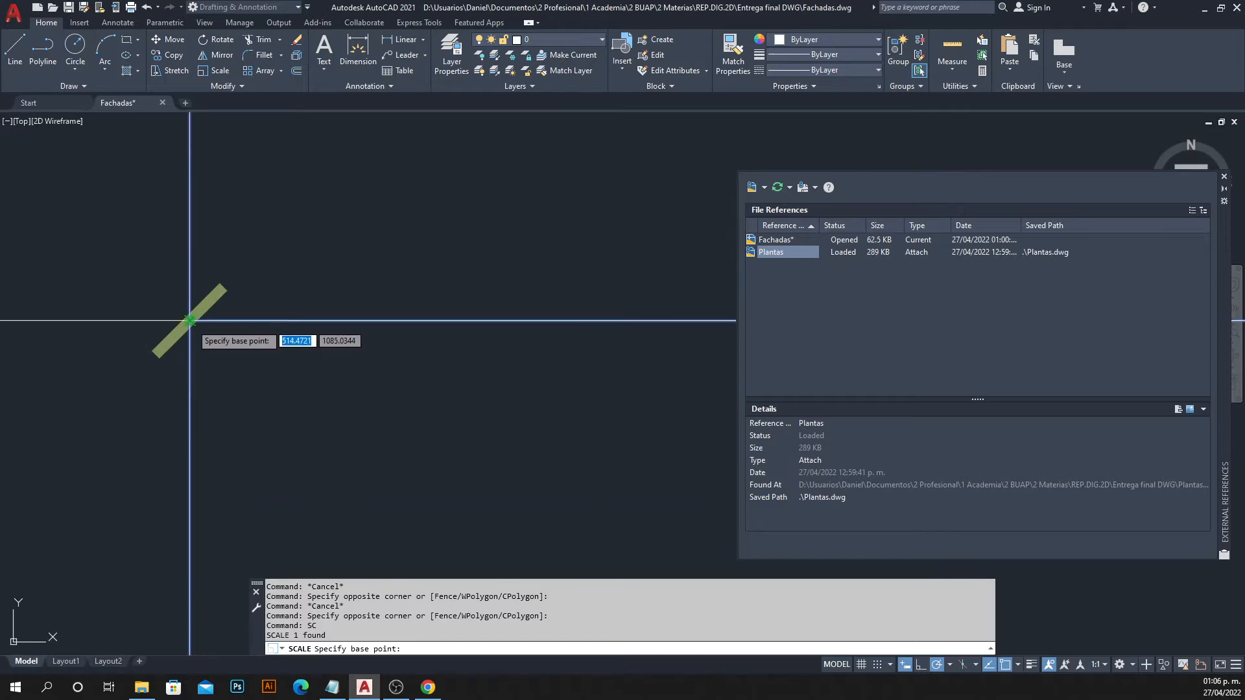
click(190, 320)
Scale by reference length, picking both ends of the 11.20 dimension and setting the new length to 11.2.
text(RE)
key(Return)
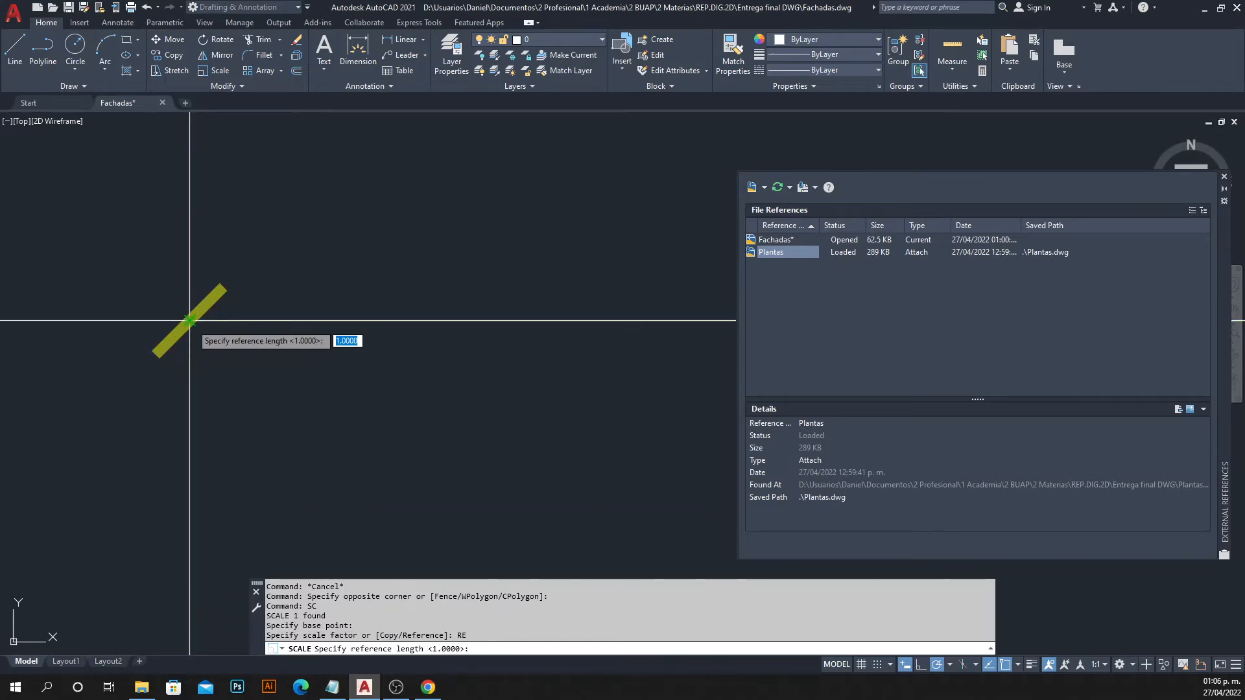
click(189, 321)
scroll(273, 348, down, 5)
scroll(415, 343, up, 8)
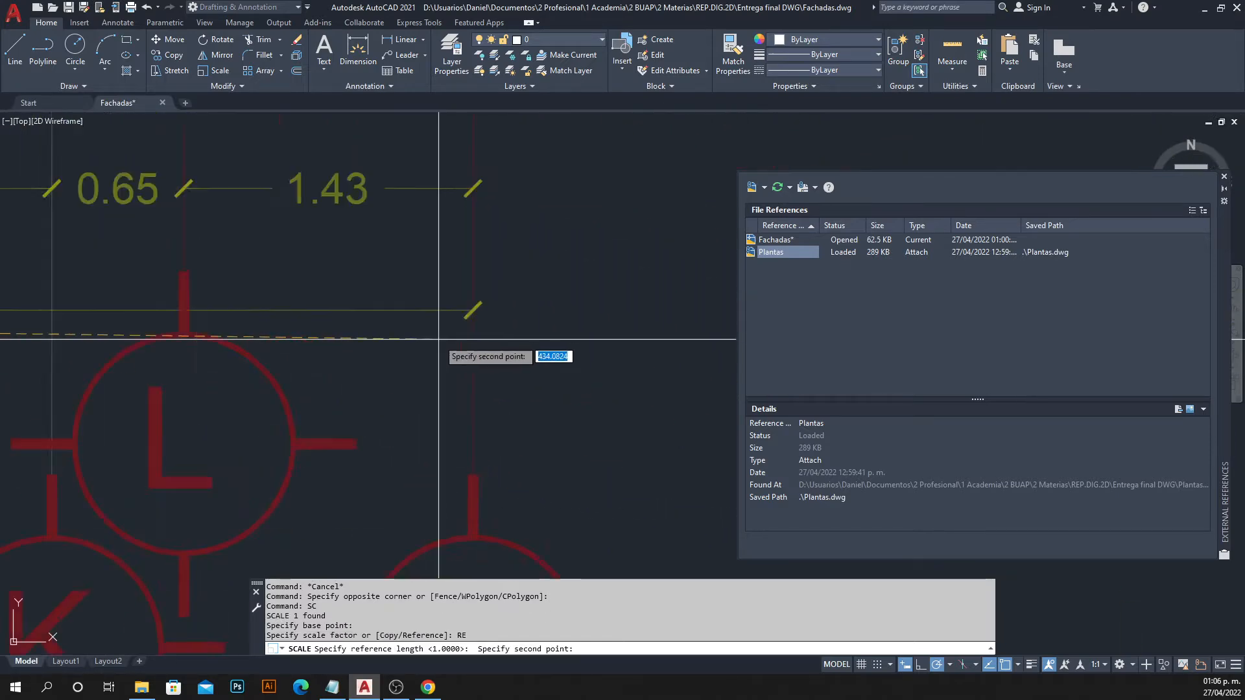
click(491, 292)
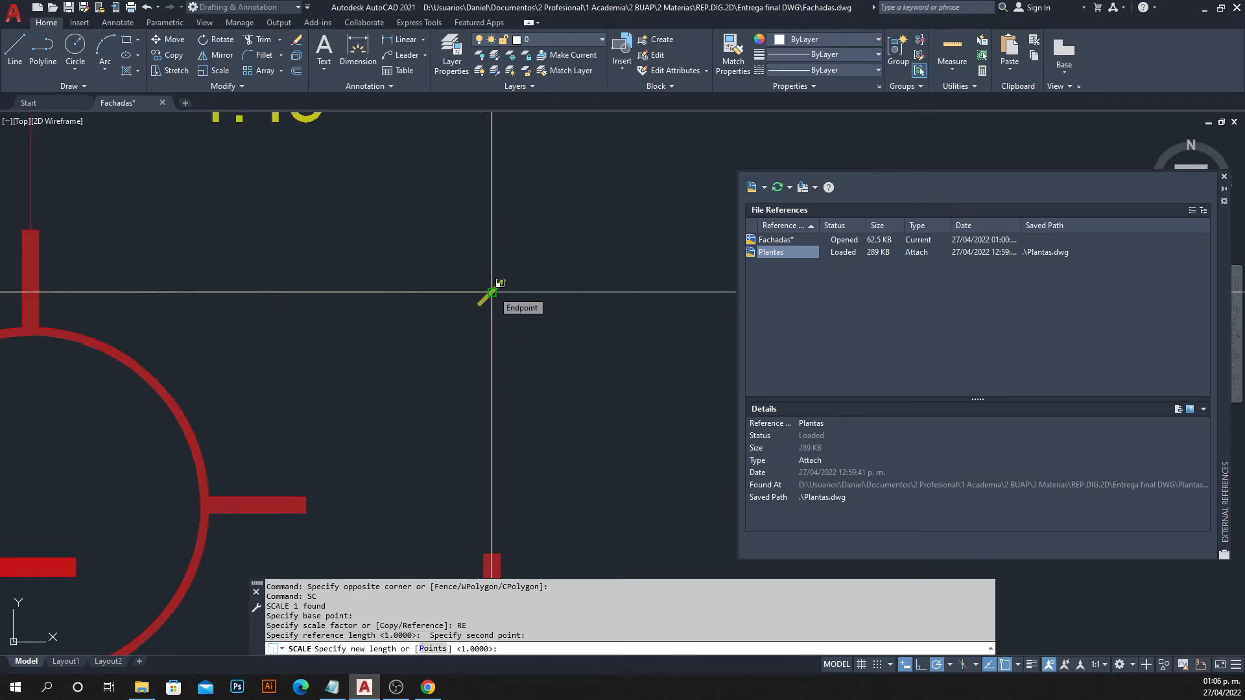
scroll(491, 292, down, 8)
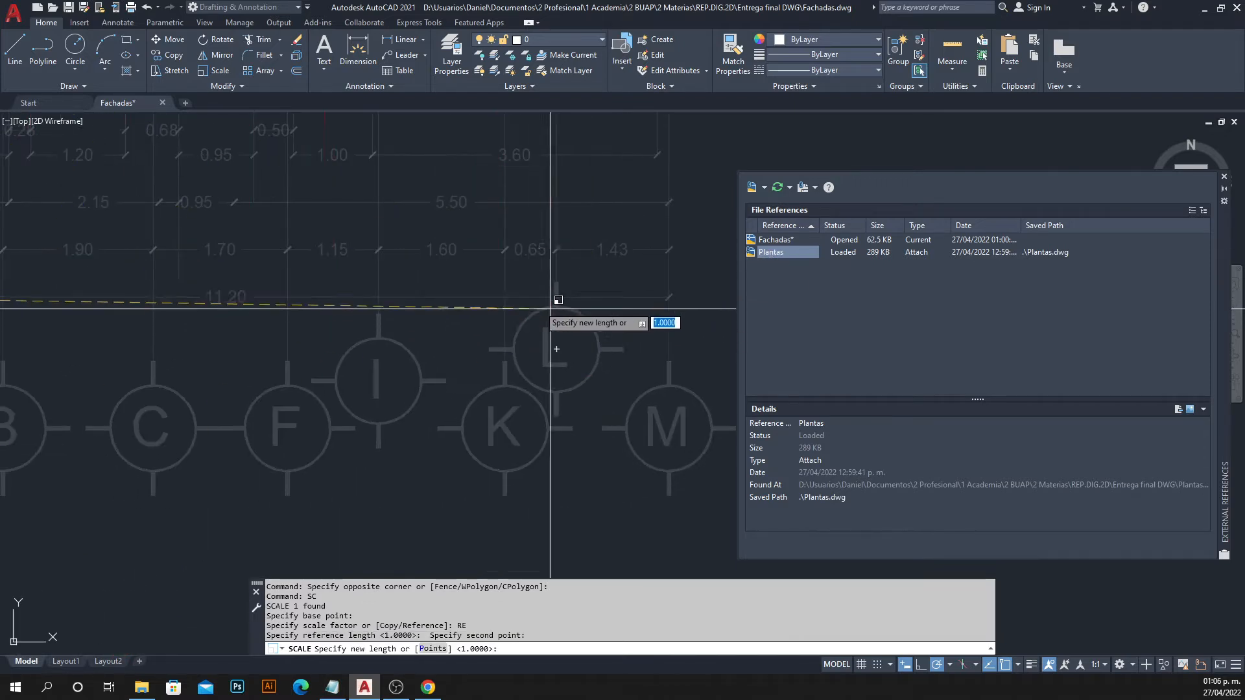
text(11.2)
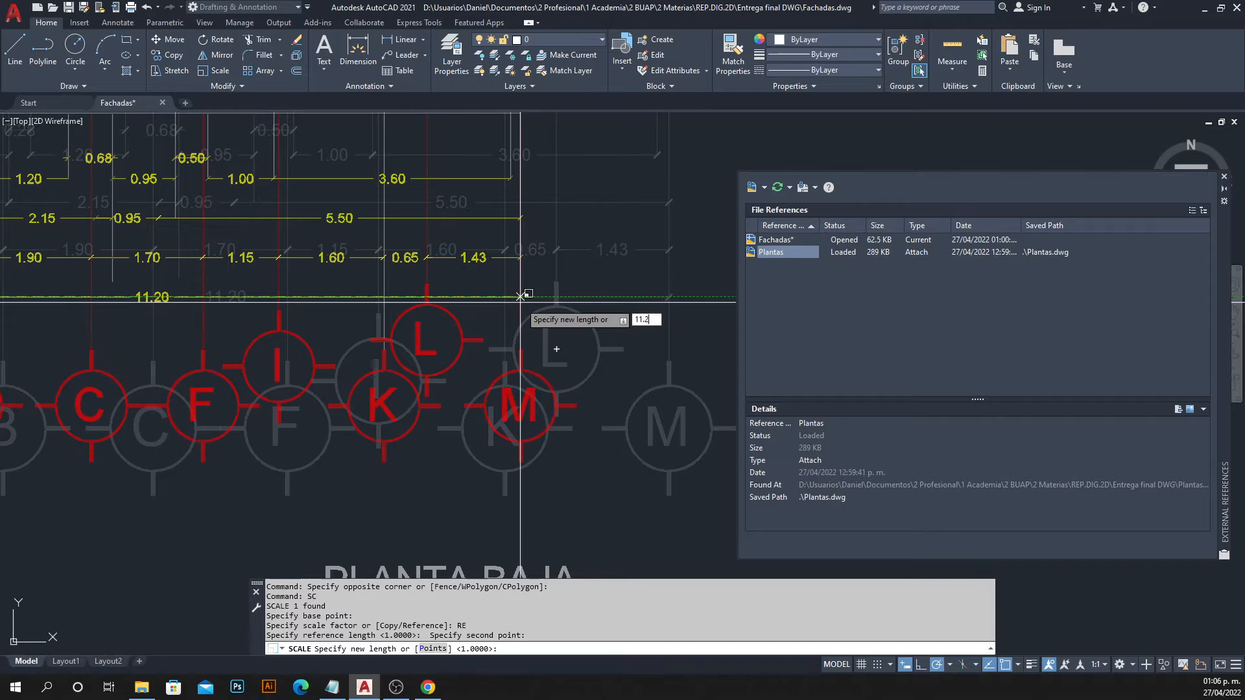
key(Return)
Measure the overall dimension between axes A and M above the PLANTA BAJA plan to check the reference's scale.
middle_click(328, 330)
middle_click(328, 331)
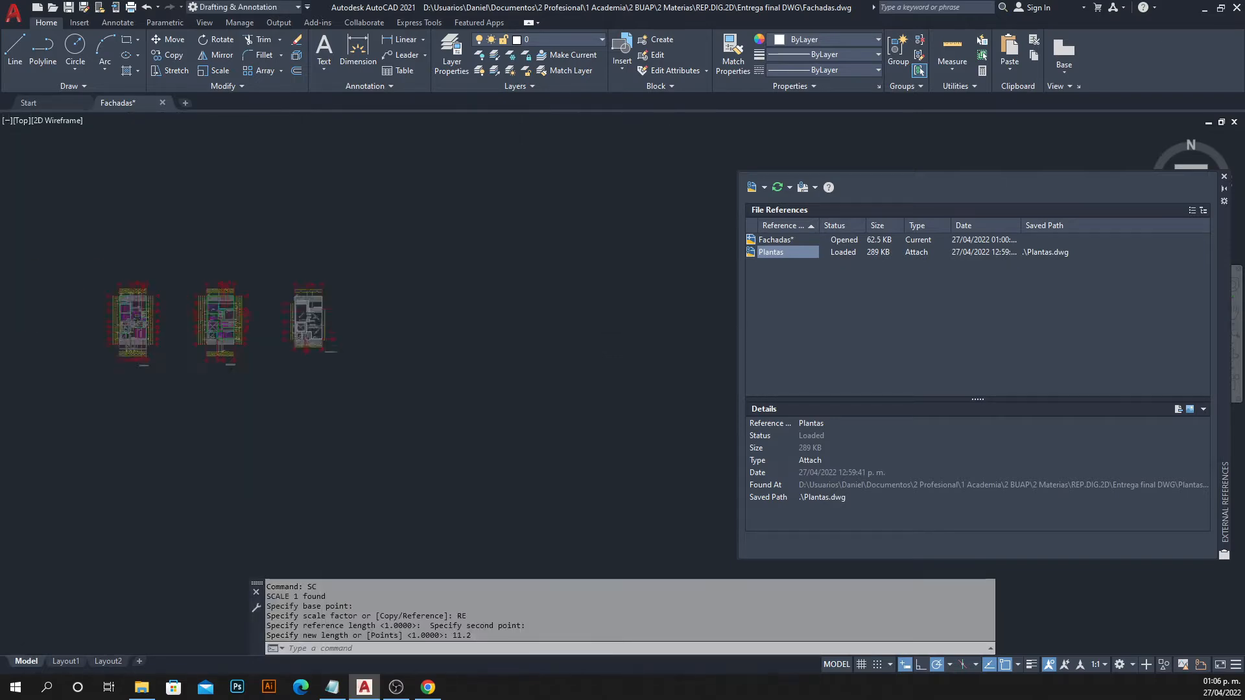
scroll(324, 329, down, 2)
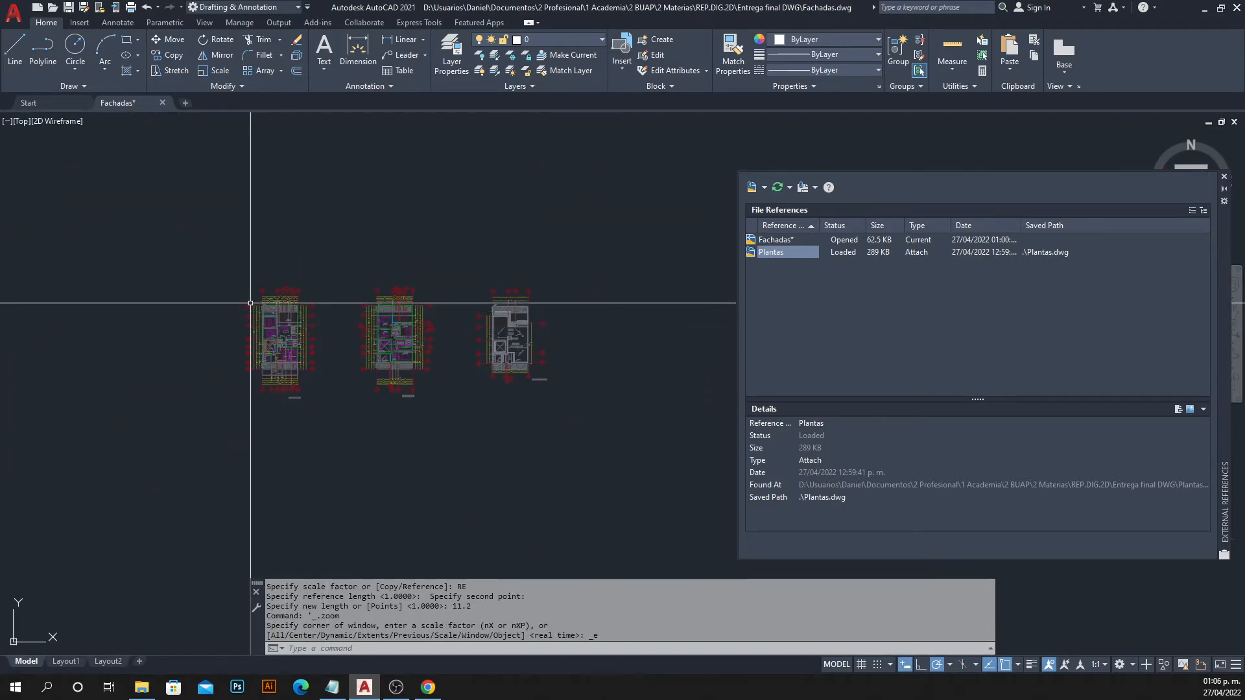
scroll(252, 302, up, 10)
middle_drag(261, 243, 232, 344)
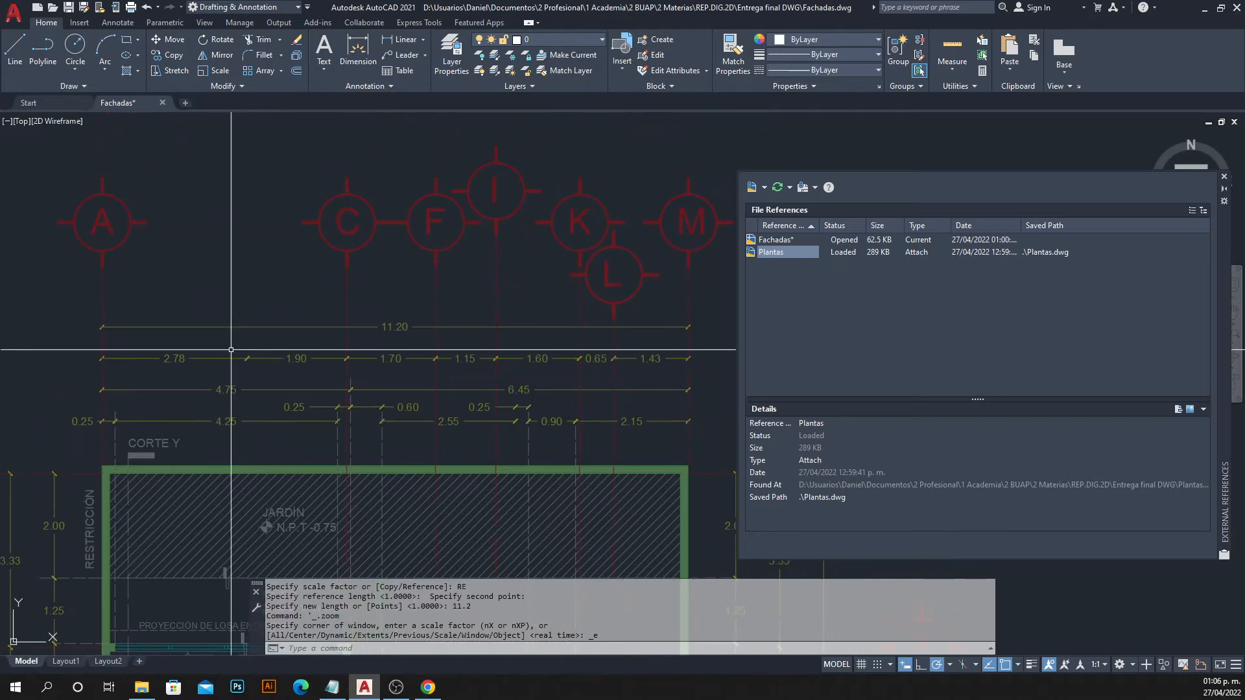
text(DI)
key(Return)
scroll(104, 344, up, 8)
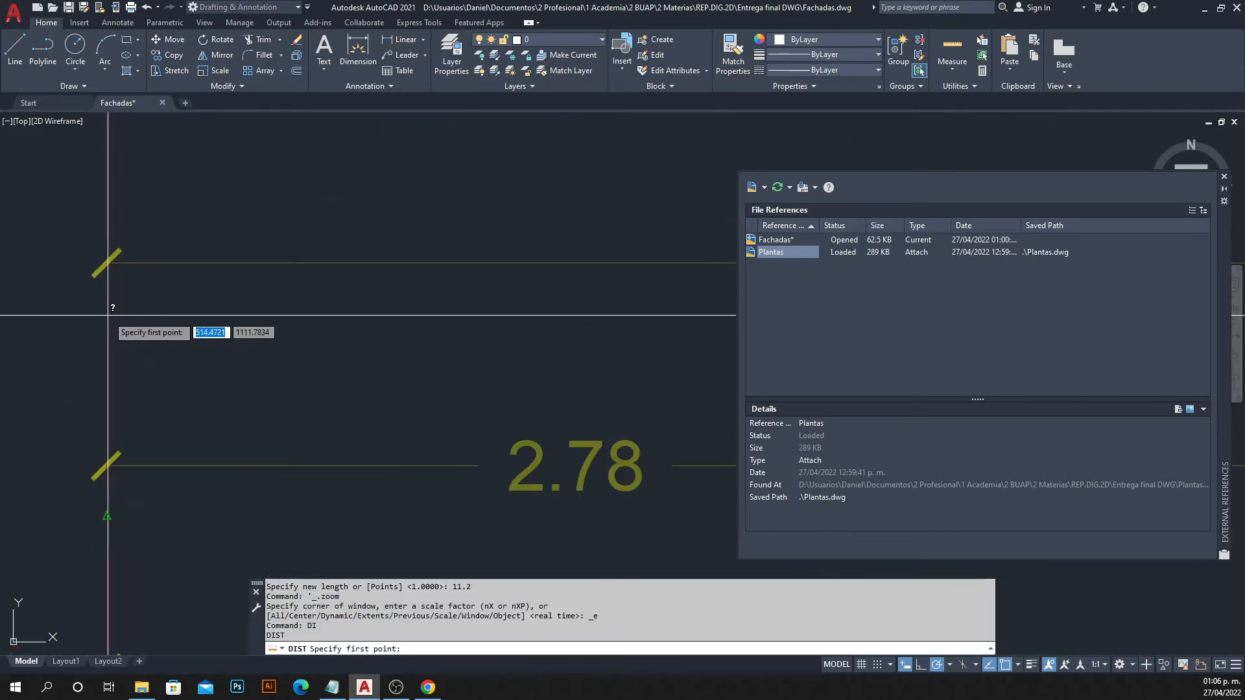
click(112, 263)
scroll(273, 342, down, 15)
scroll(274, 342, up, 10)
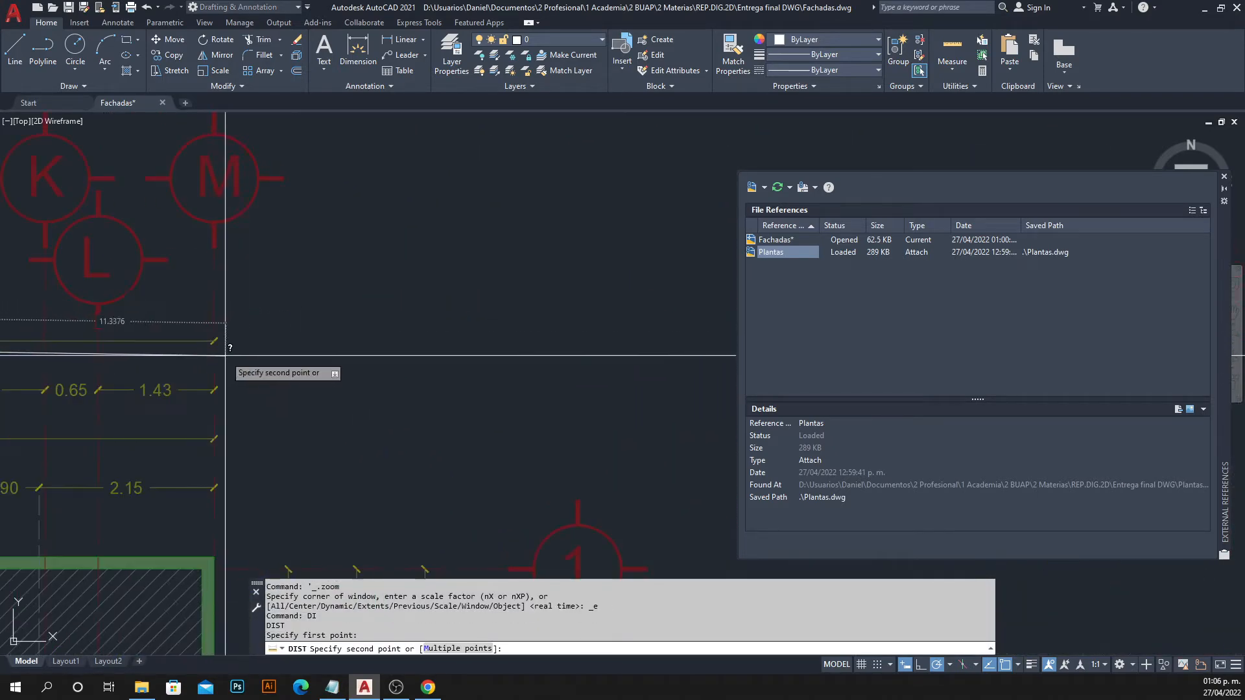
scroll(201, 321, down, 5)
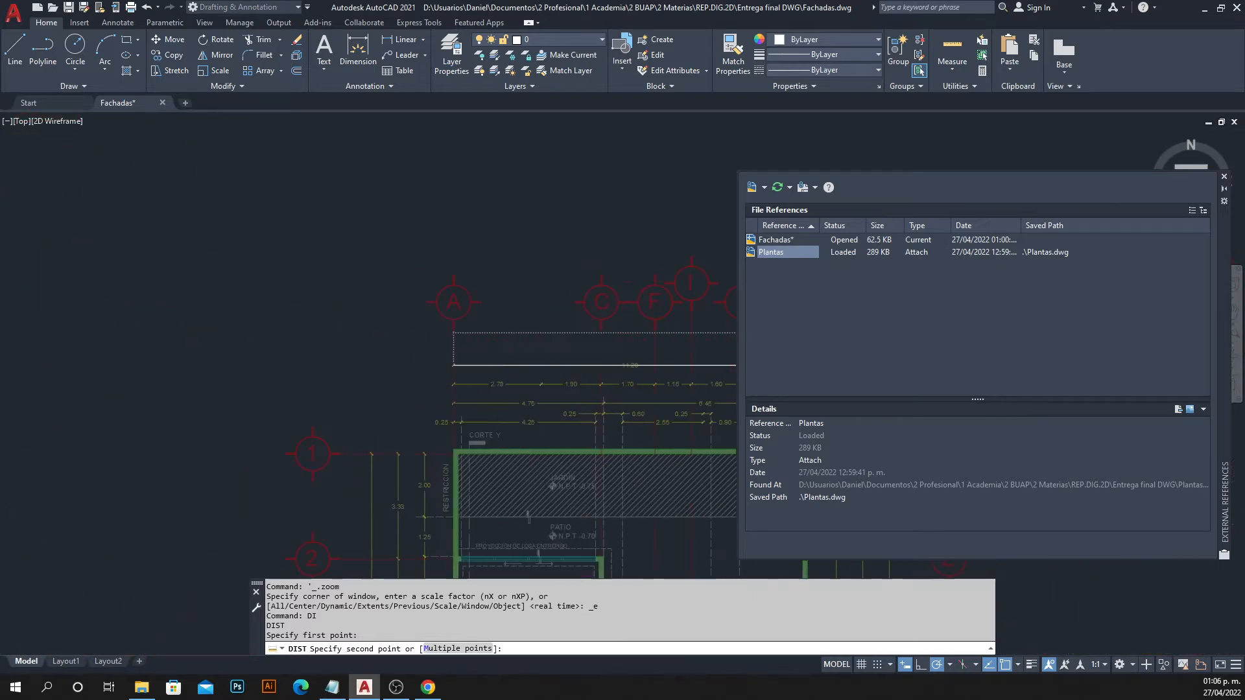
middle_drag(327, 367, 326, 316)
scroll(480, 327, up, 6)
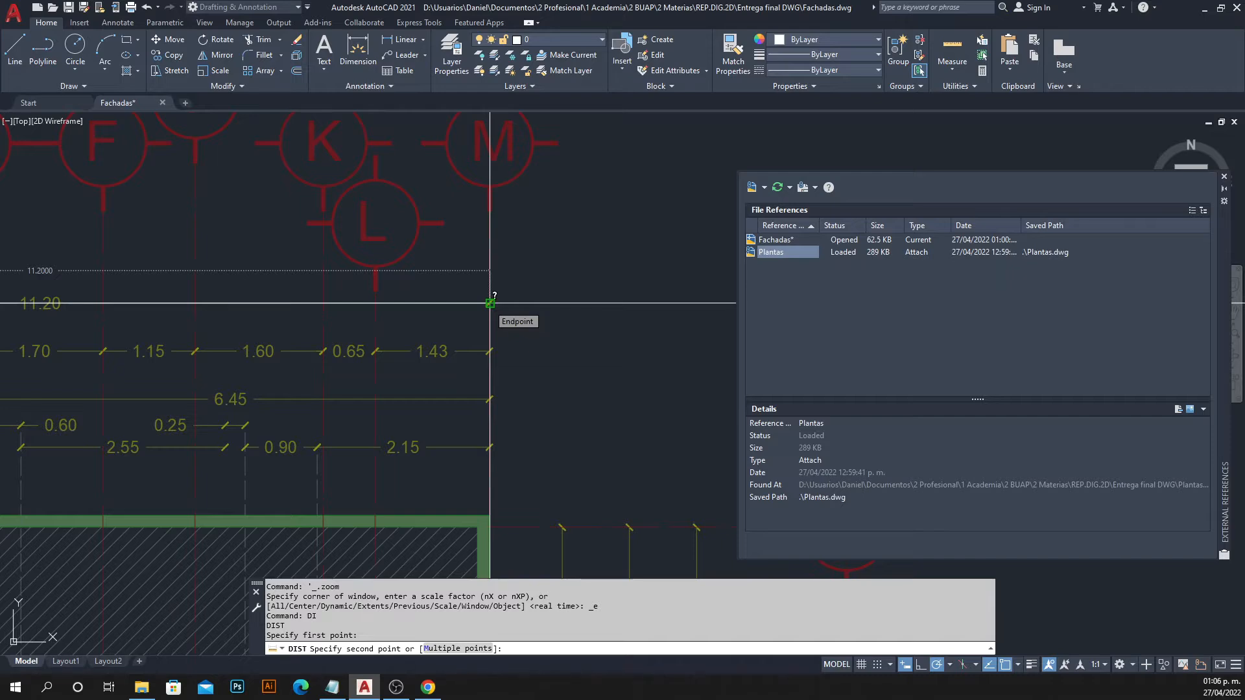
middle_drag(490, 302, 682, 293)
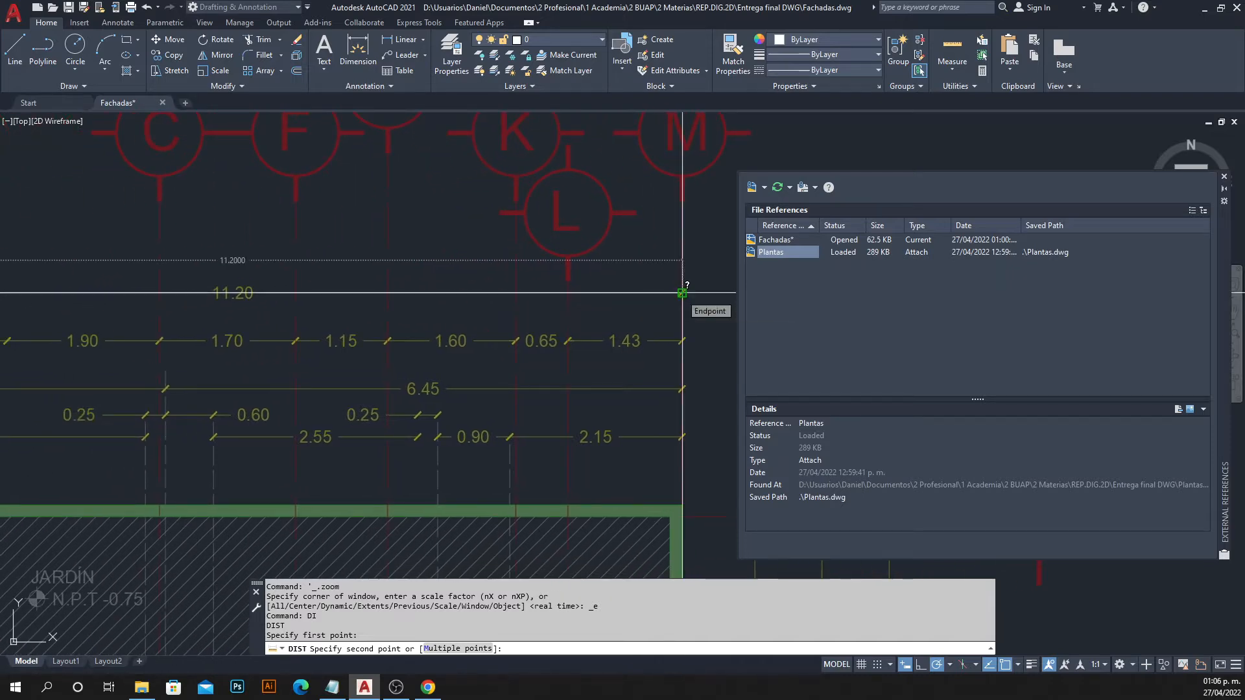
key(Escape)
scroll(543, 286, down, 5)
scroll(542, 286, down, 3)
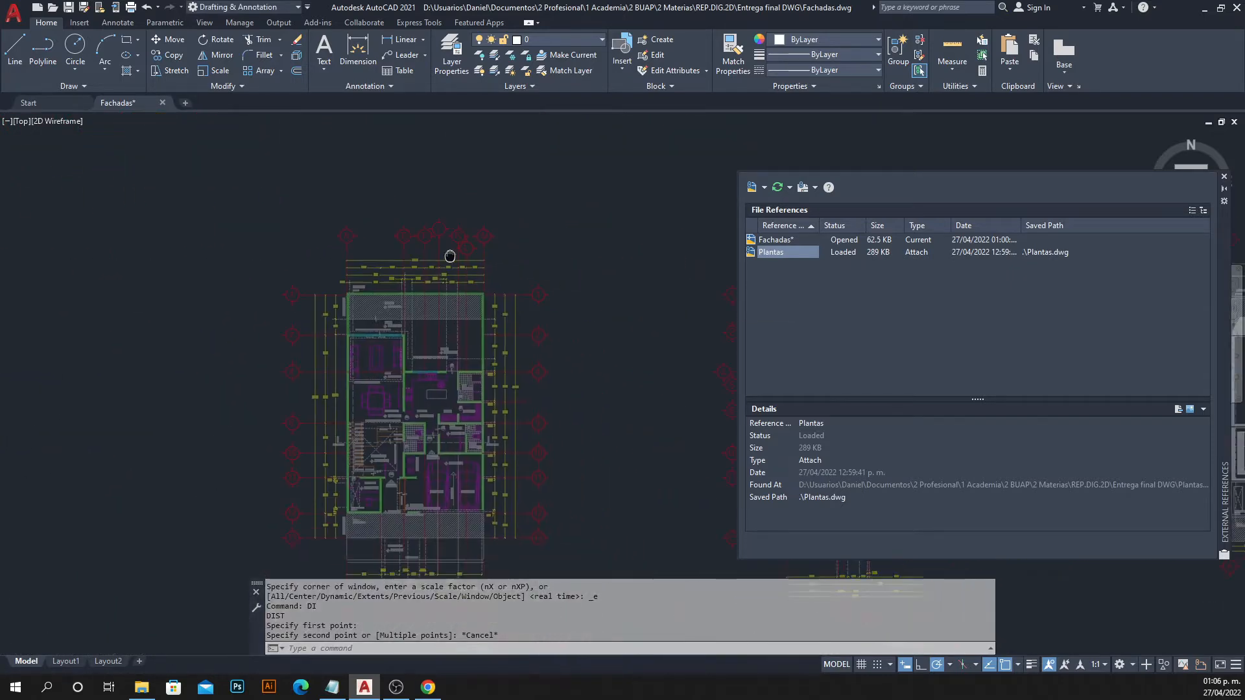
Move the External References palette off the drawing area so that all three plans are unobstructed.
middle_drag(532, 286, 259, 300)
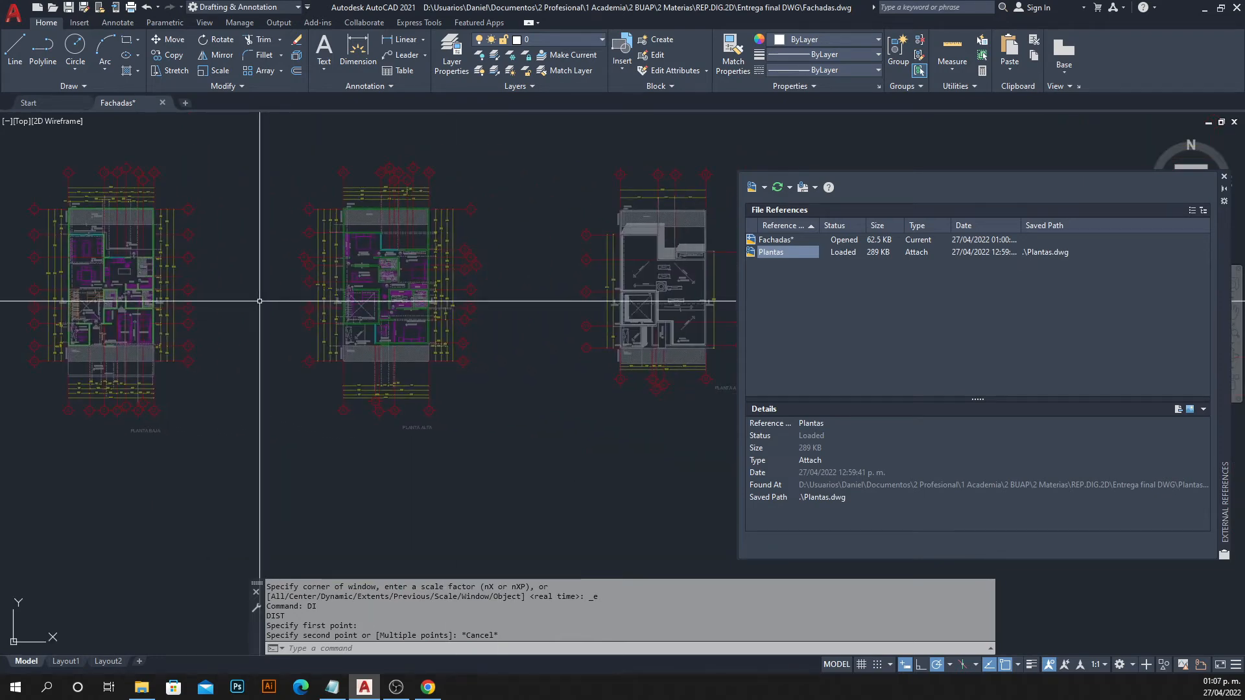
drag(1216, 230, 668, 192)
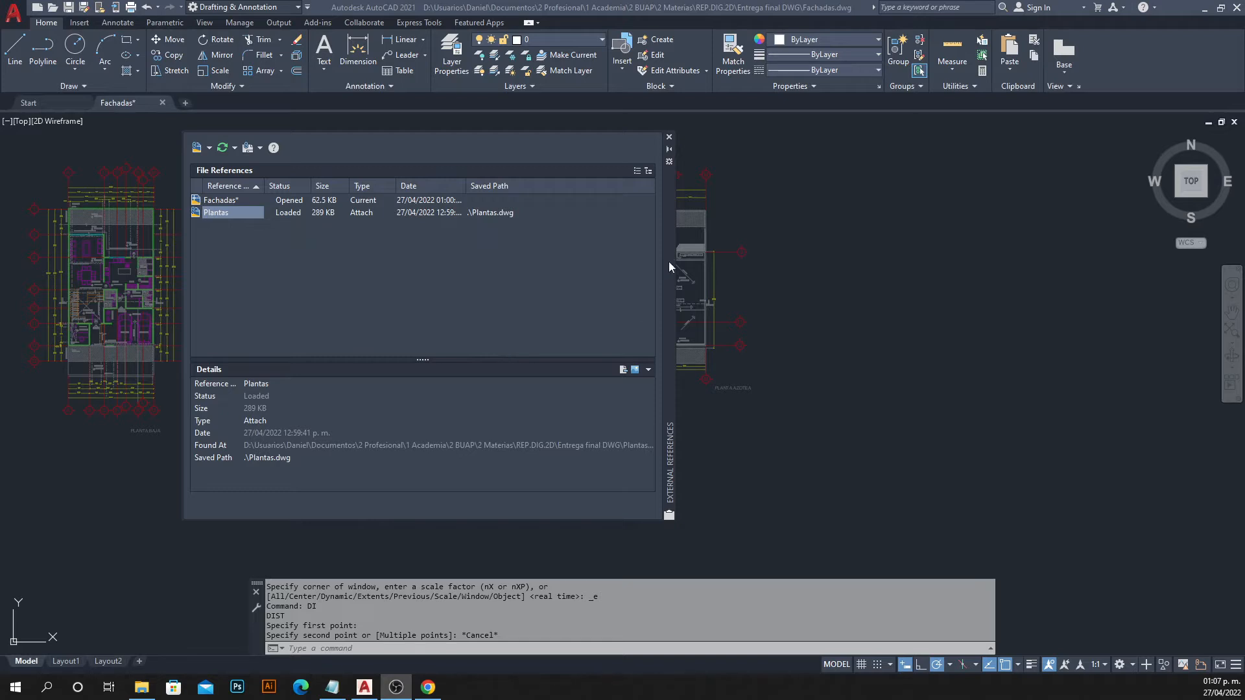
drag(673, 259, 2, 257)
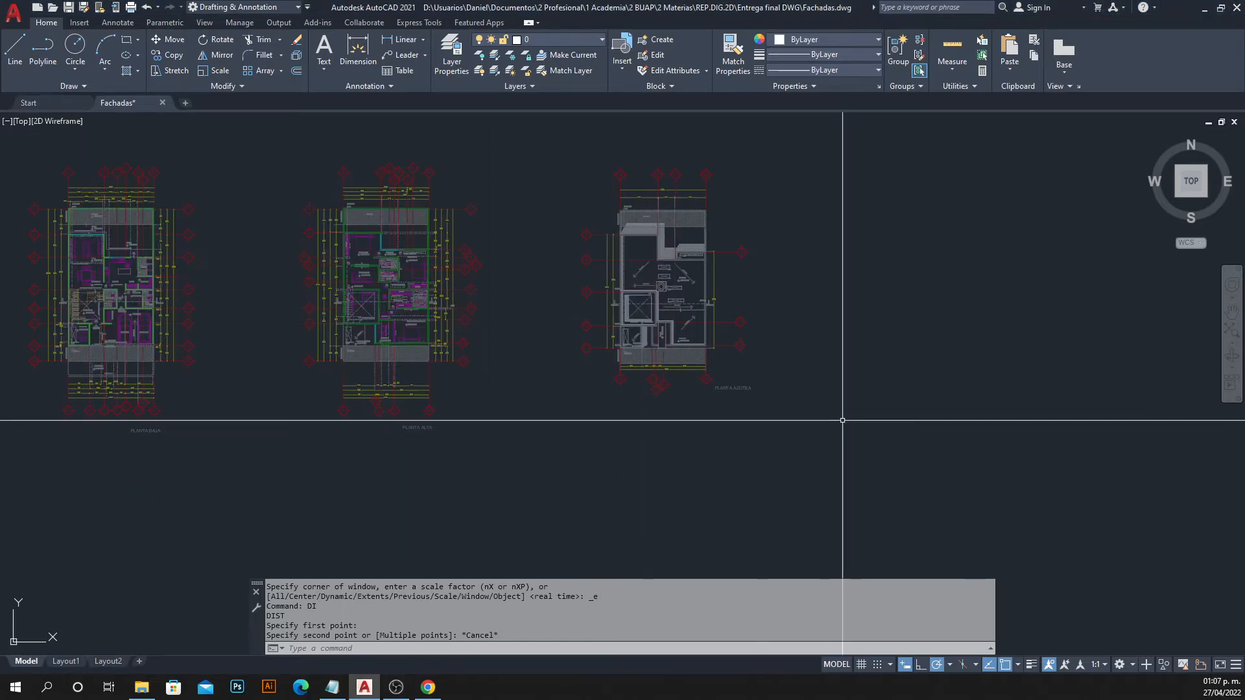
Examine the drawing's layers and those brought in by Plantas, comparing the All non-Xref Layers and All Used Layers filters.
click(631, 495)
text(LA)
key(Return)
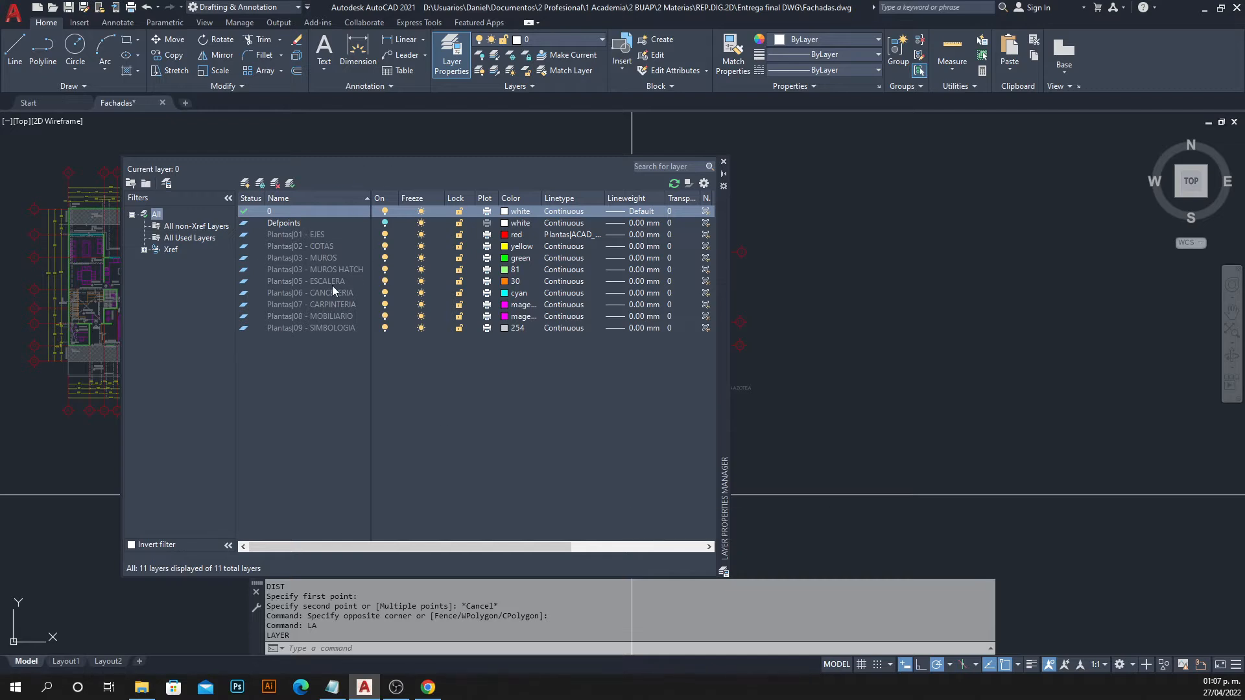
click(281, 214)
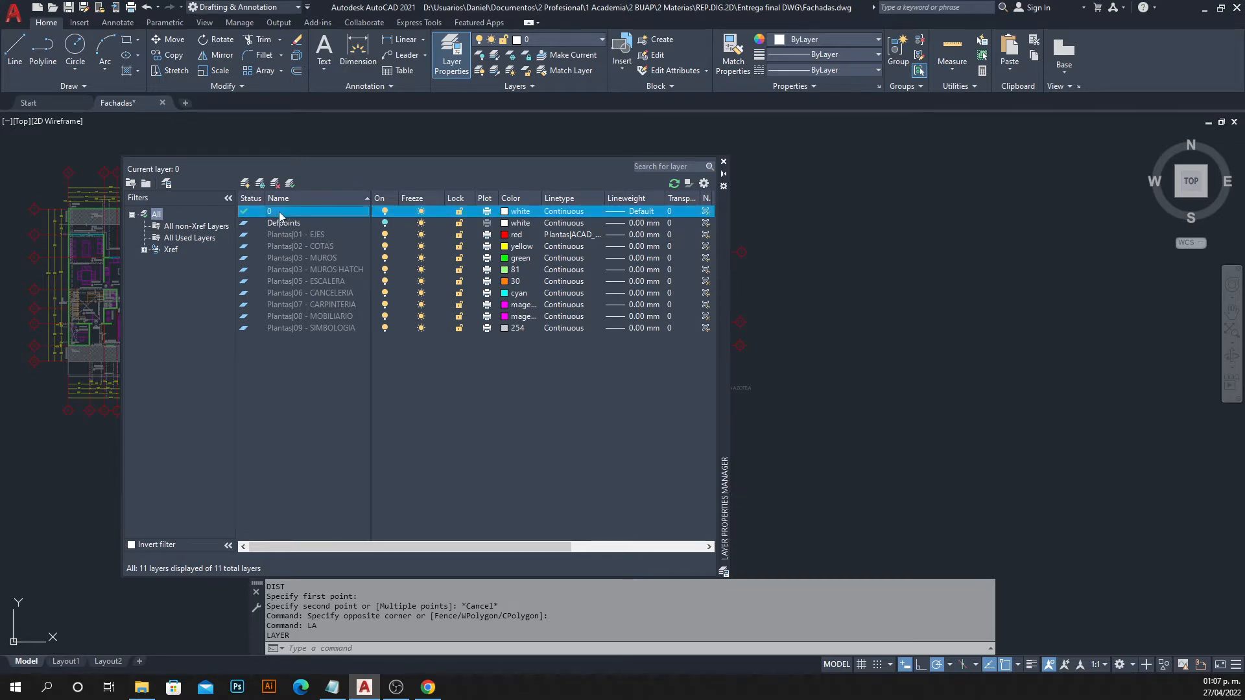
click(282, 234)
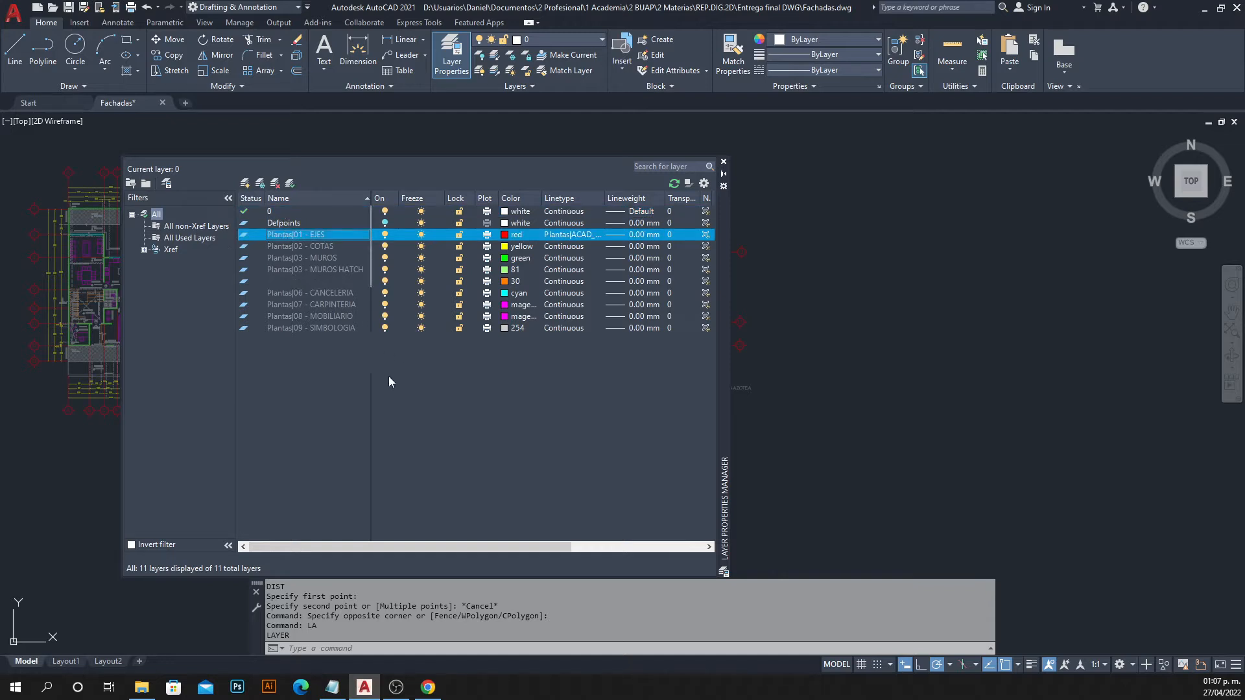
drag(410, 375, 300, 245)
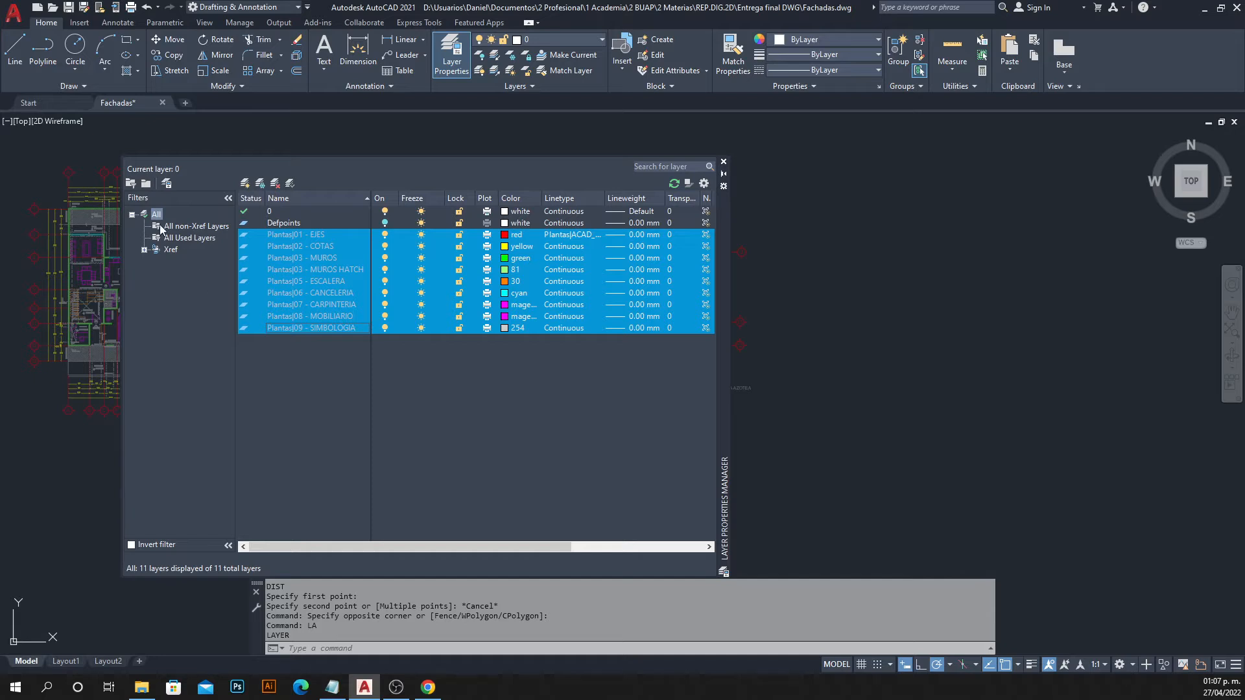
click(190, 227)
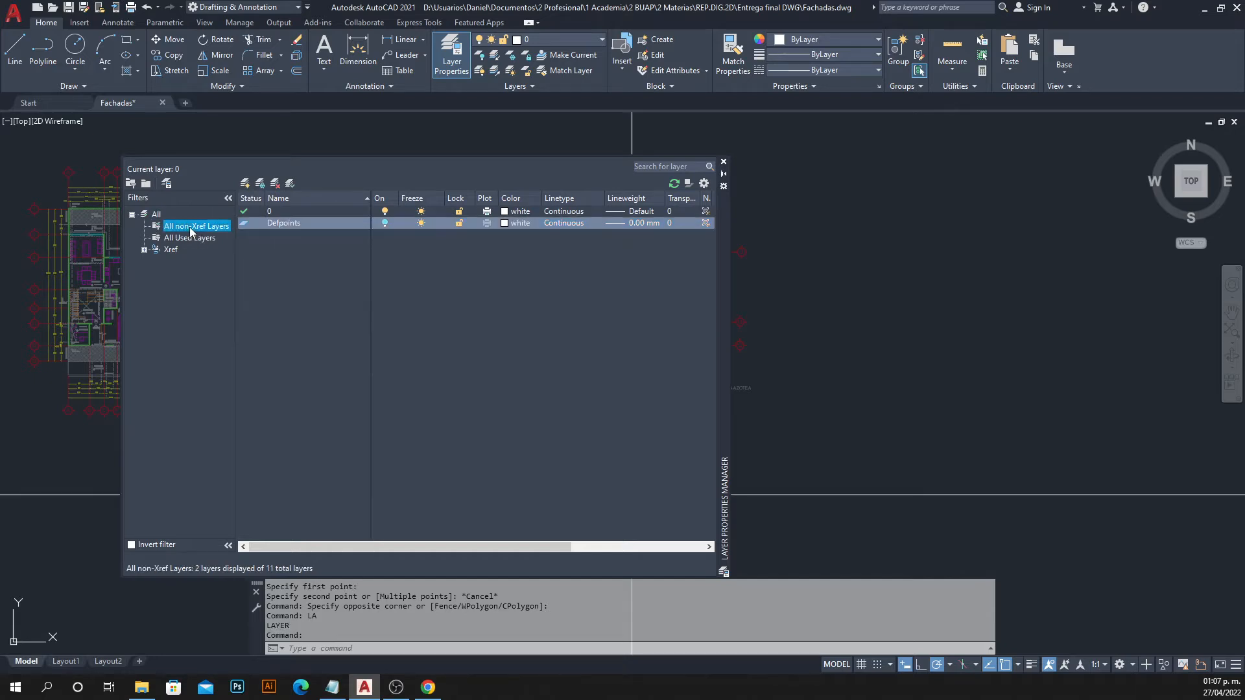
click(189, 238)
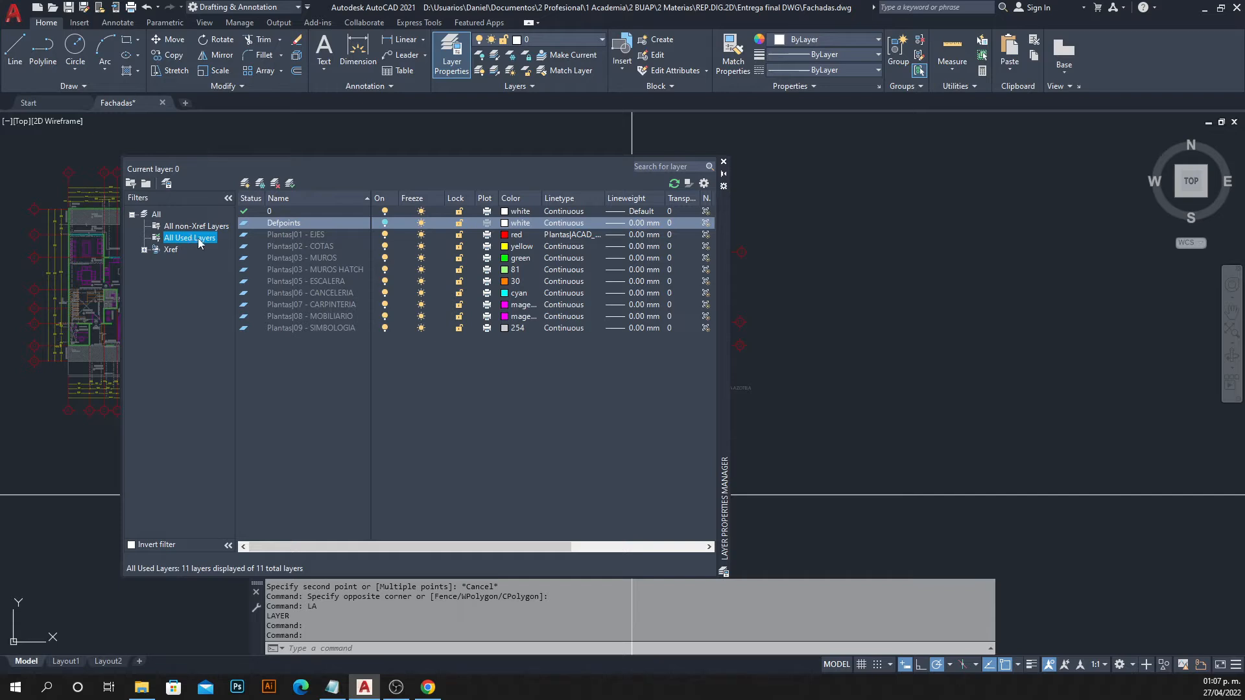
click(298, 236)
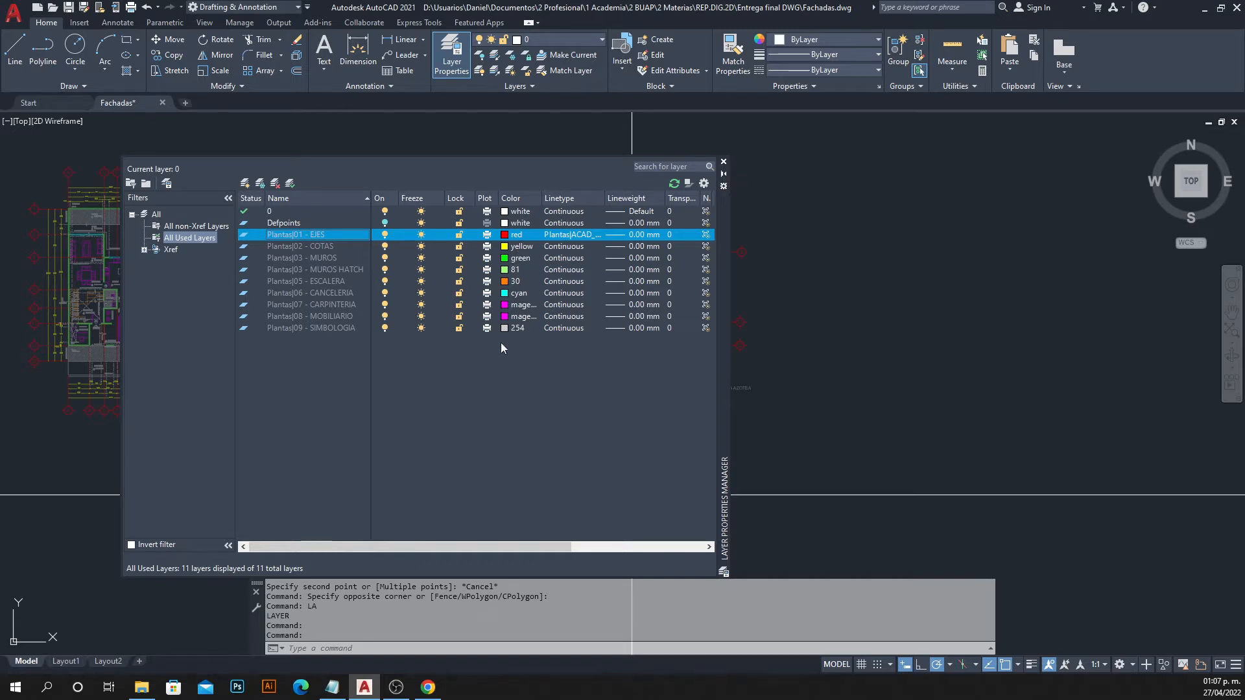
click(724, 162)
scroll(569, 286, up, 4)
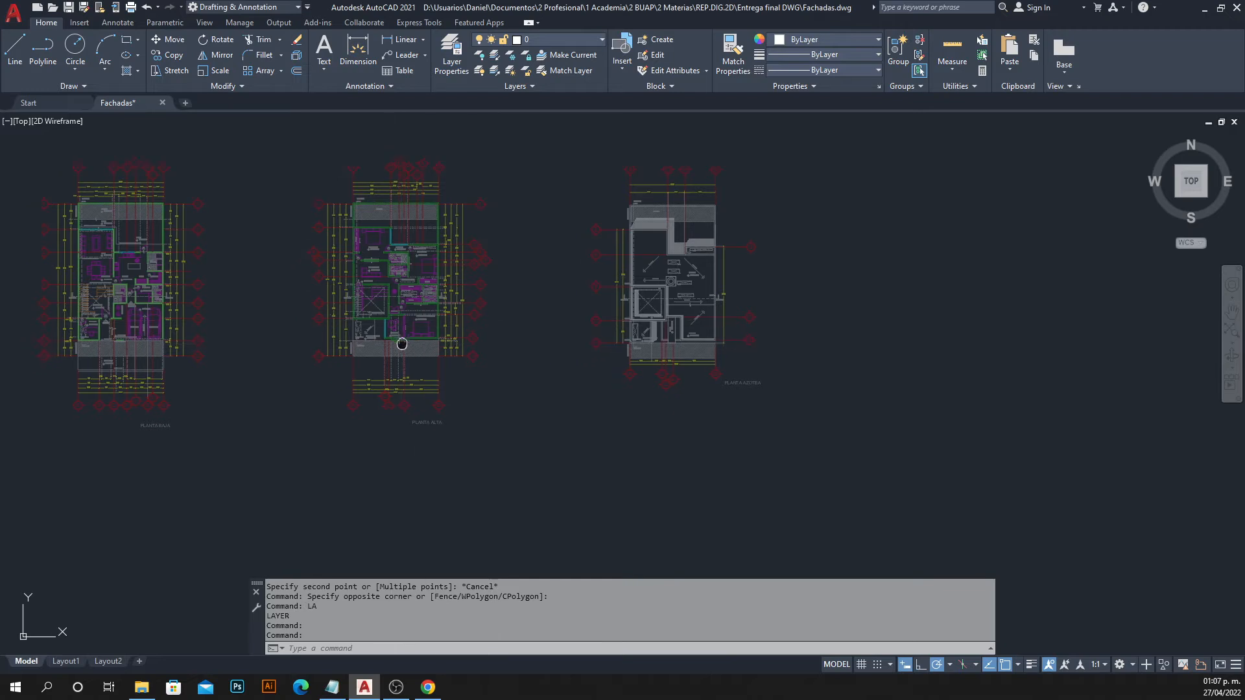
middle_drag(411, 356, 465, 419)
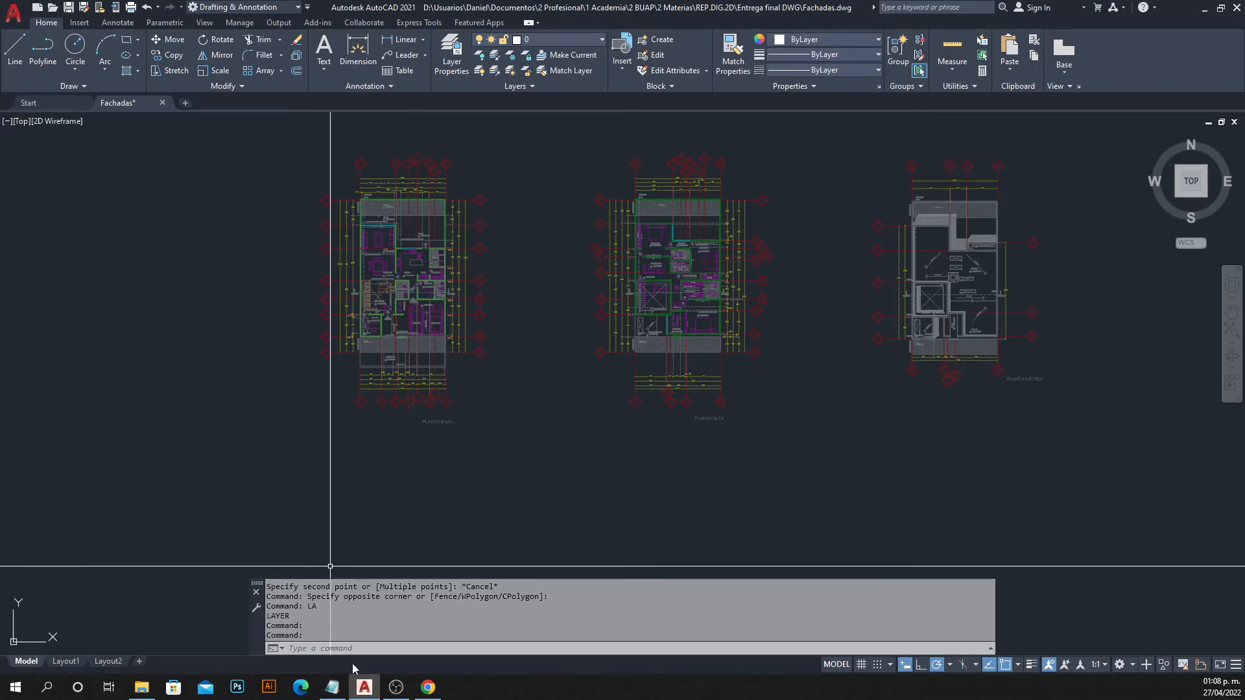
Switch to the Notepad notes and add the headings "FACHADAS / ALZADOS" and "CALIDADES DE LÍNEA", separated by a blank line.
click(332, 686)
key(Return)
key(Return)
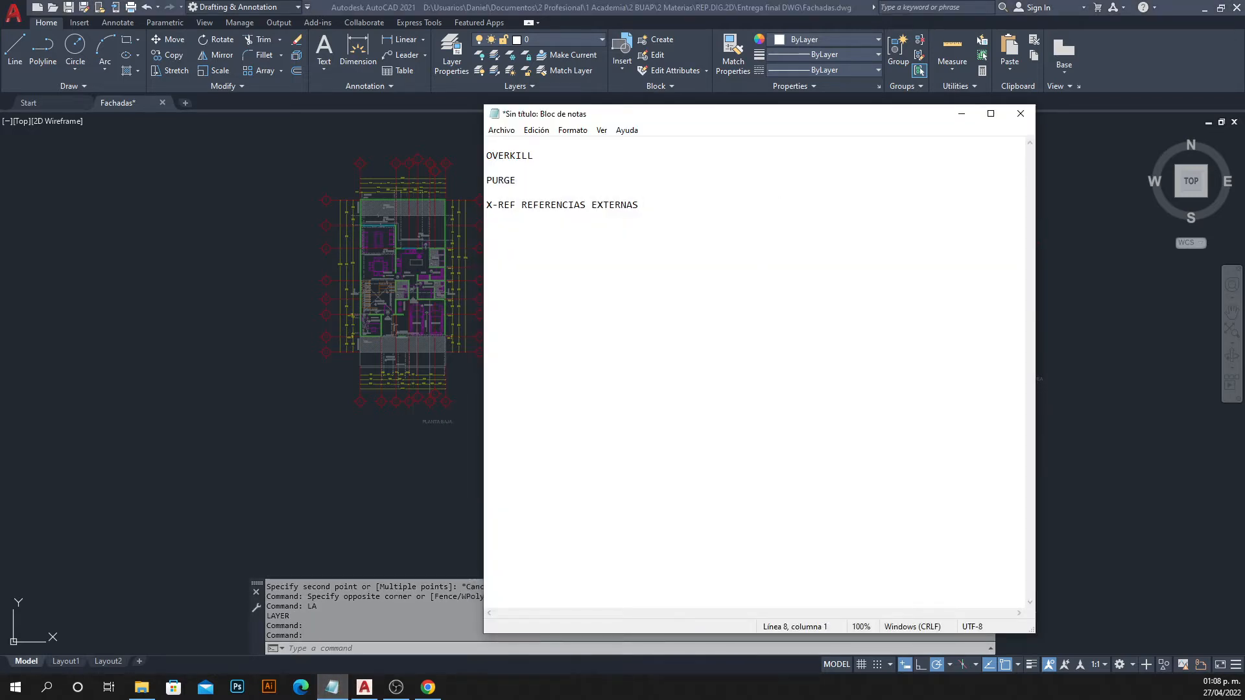
text(FACHADAS / ALZADOS)
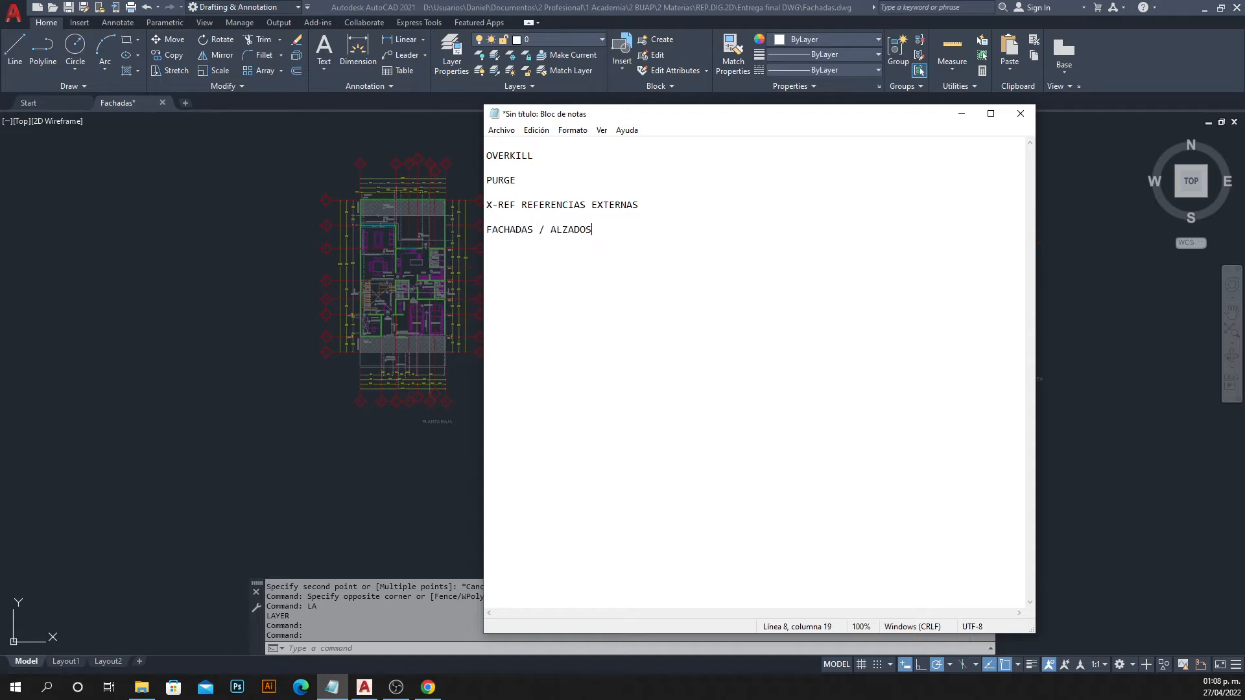
key(Return)
key(Return)
text(CALIDADES DE LÍNEA)
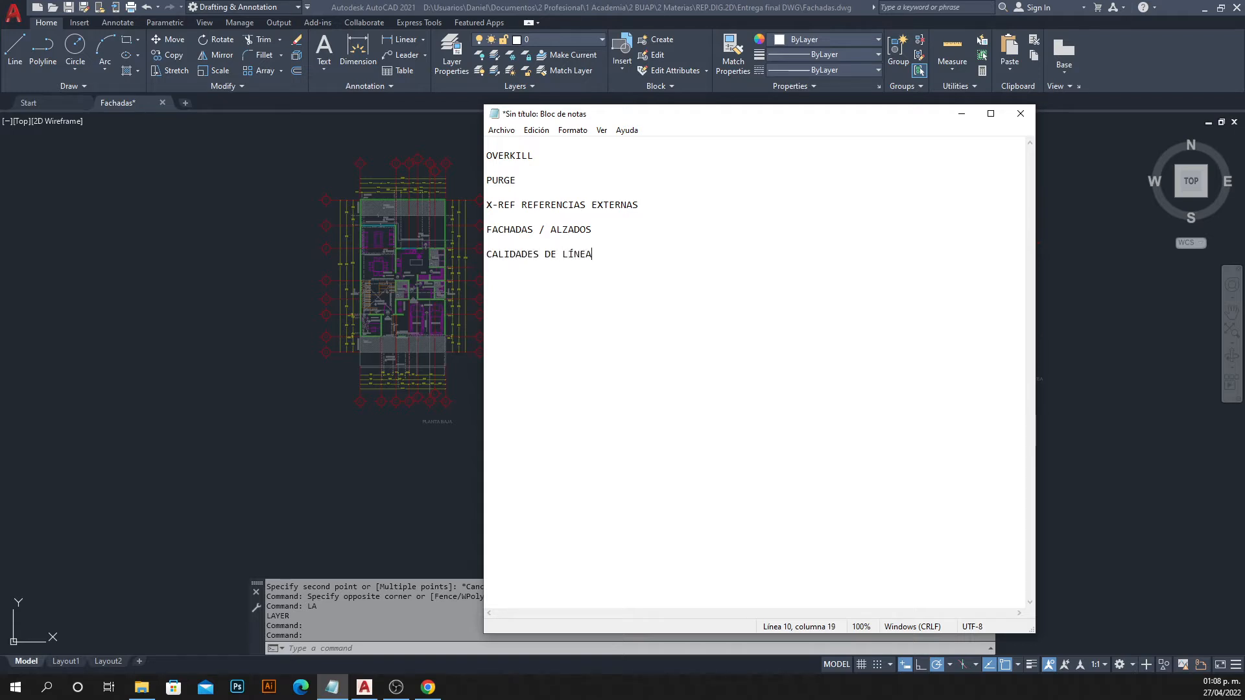
List "1) CAPAS" and "2) PROPIEDADES (PR)" on separate lines under CALIDADES DE LÍNEA.
key(Return)
text(A))
key(BackSpace)
key(BackSpace)
text(1) CAPAS)
key(Return)
text(2) pROP)
key(BackSpace)
key(BackSpace)
key(BackSpace)
key(BackSpace)
text(PROPIEDADES (PR))
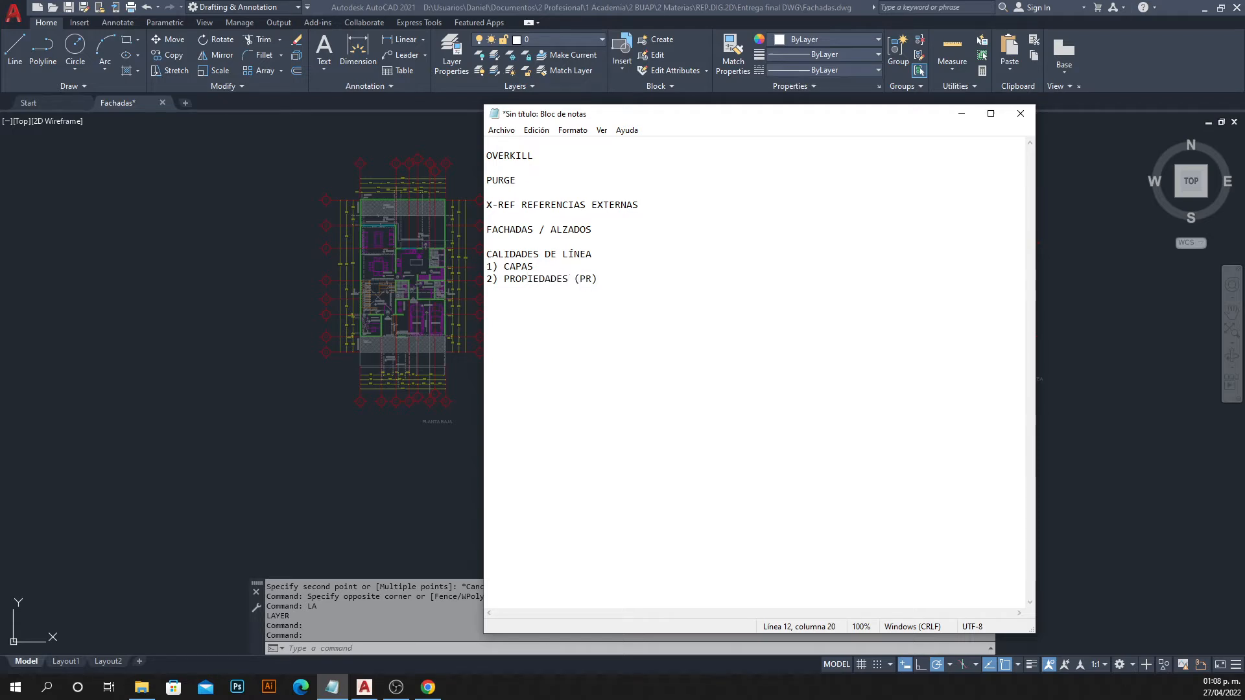
Add "3) ESTILOS DE IMPRESIÓN (MONOCHROME)" as the third item under CALIDADES DE LÍNEA.
key(Return)
text(3) ESTILOS DE IMPRESIÓN)
click(611, 253)
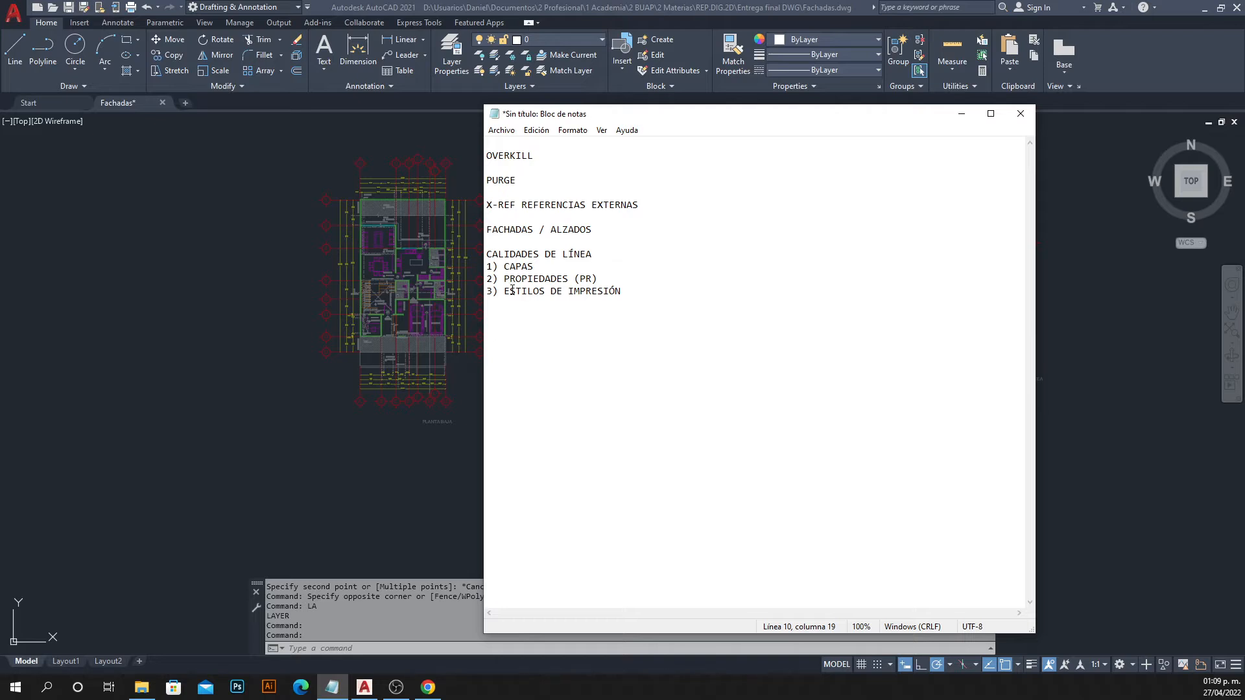
click(639, 296)
text((MONOCHROM)
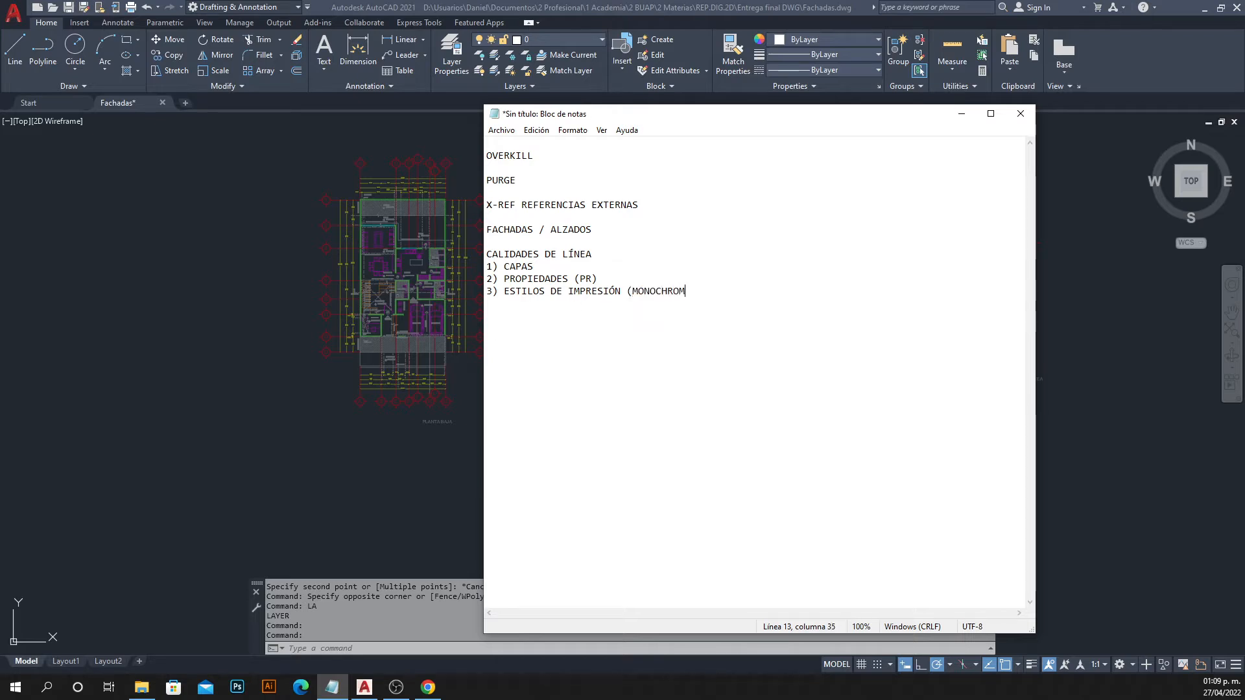
text(E))
Extend the third list item with "- DEFINIR COLORES - ASIGNARLES PROPIEDADES".
drag(488, 291, 717, 293)
click(721, 290)
text(DEFINIR COLORES - ASIGNARLES)
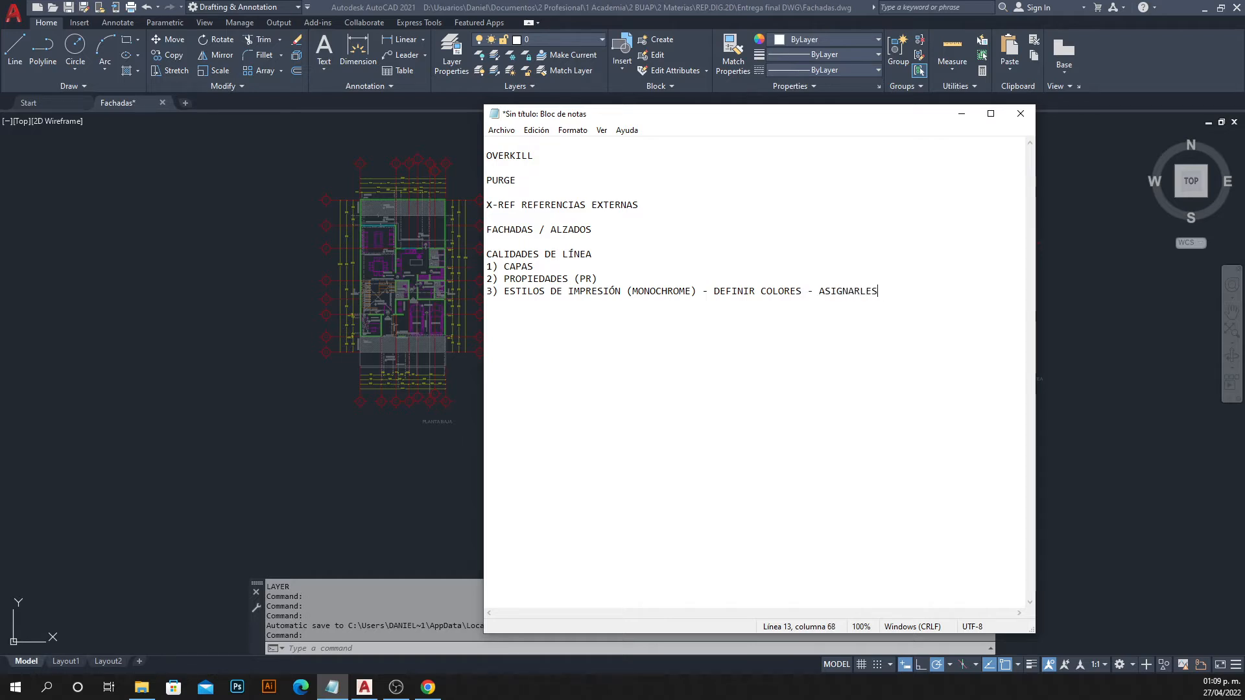
text(PROPIEDADES)
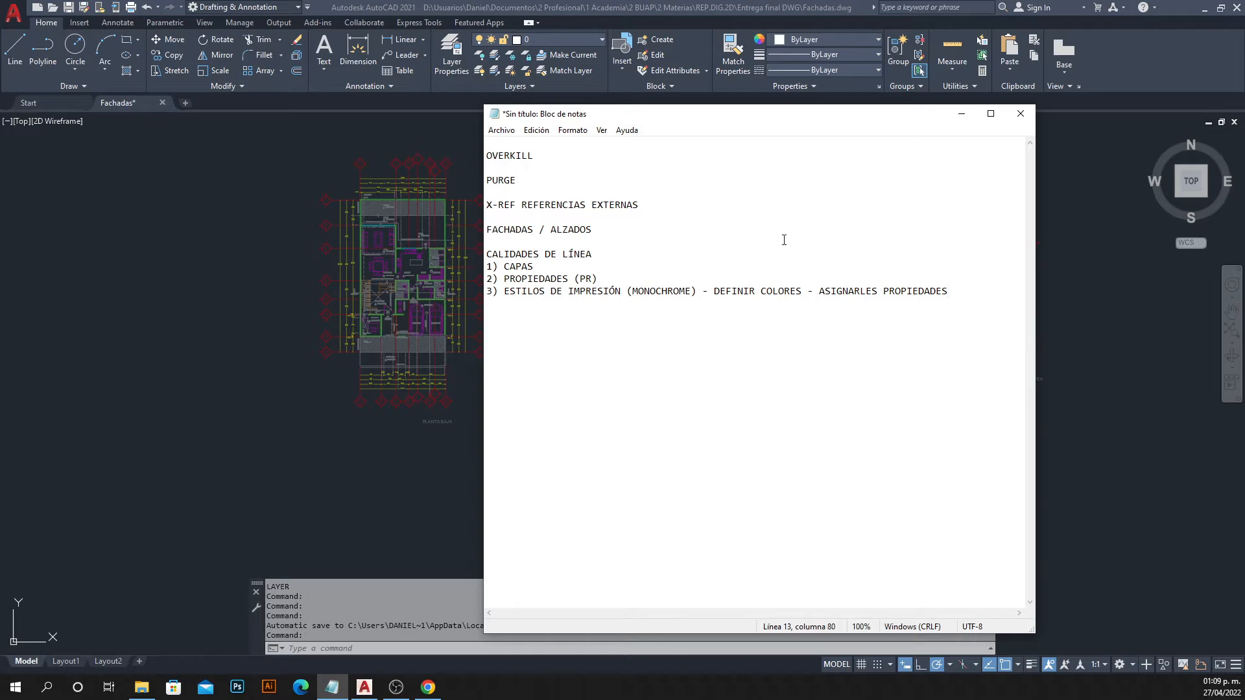
Minimize the unsaved notes without closing them and return to the Fachadas drawing in AutoCAD.
click(1020, 113)
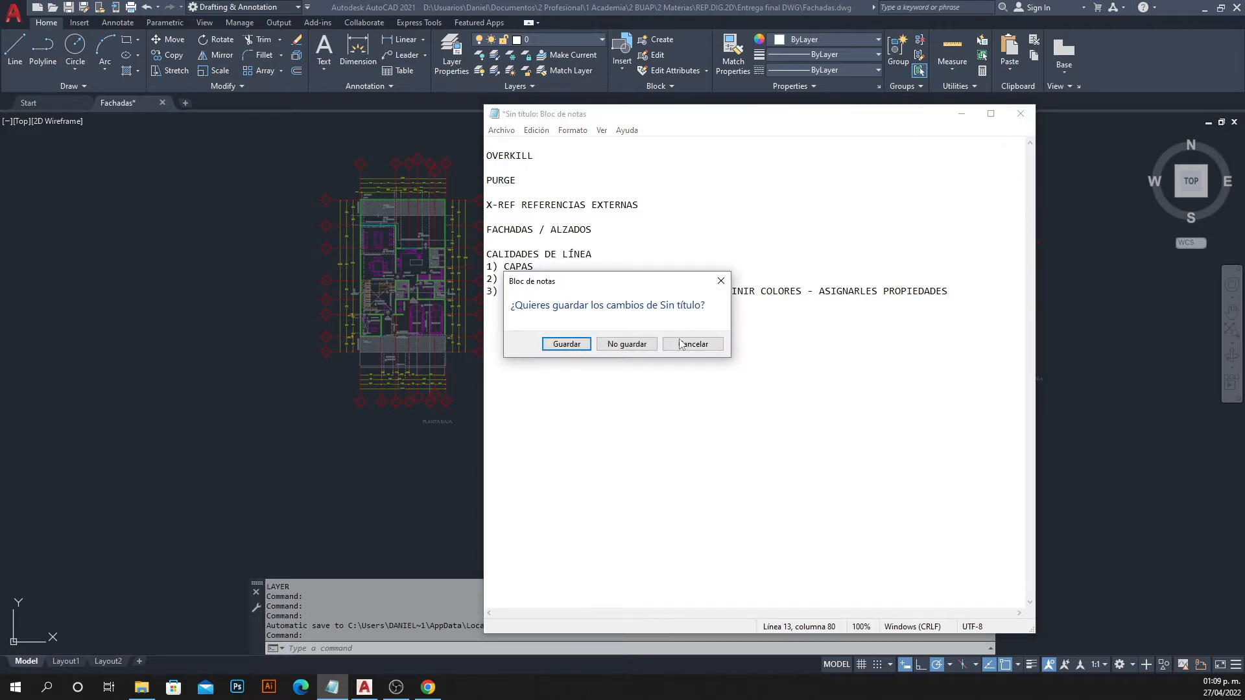
click(719, 282)
click(962, 113)
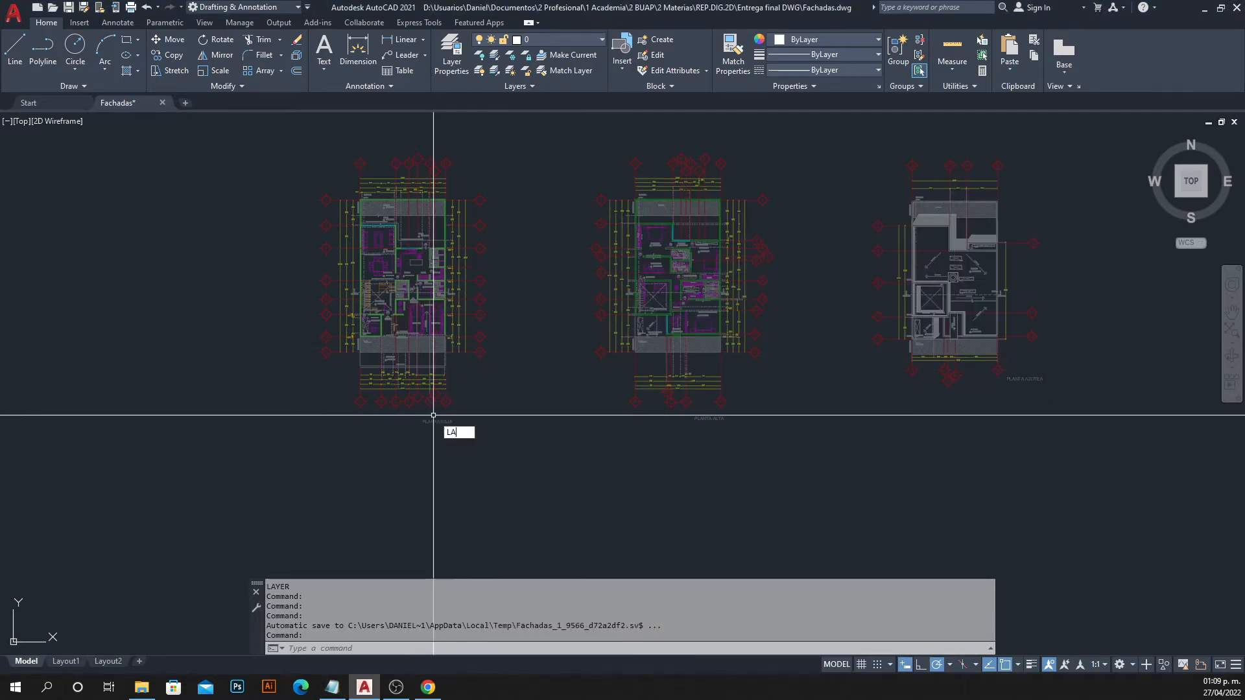
Create a new layer named FACHADAS, make it the current layer, and close the layer manager.
key(Return)
click(244, 184)
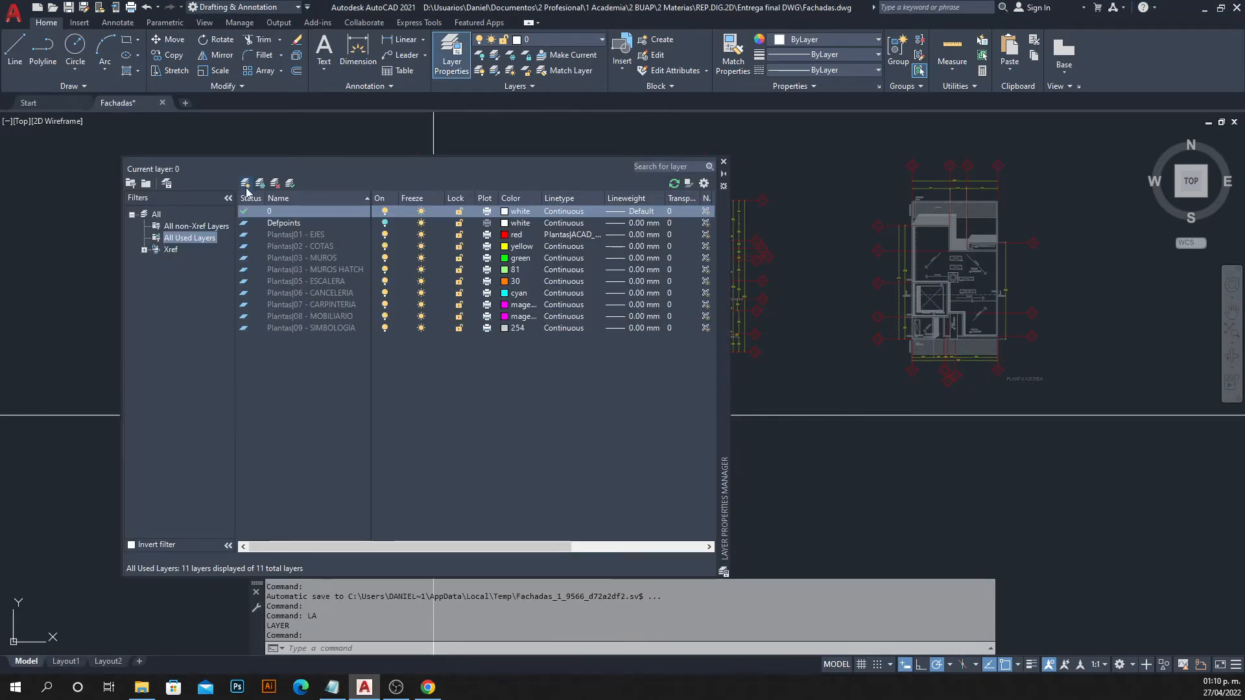
text(f)
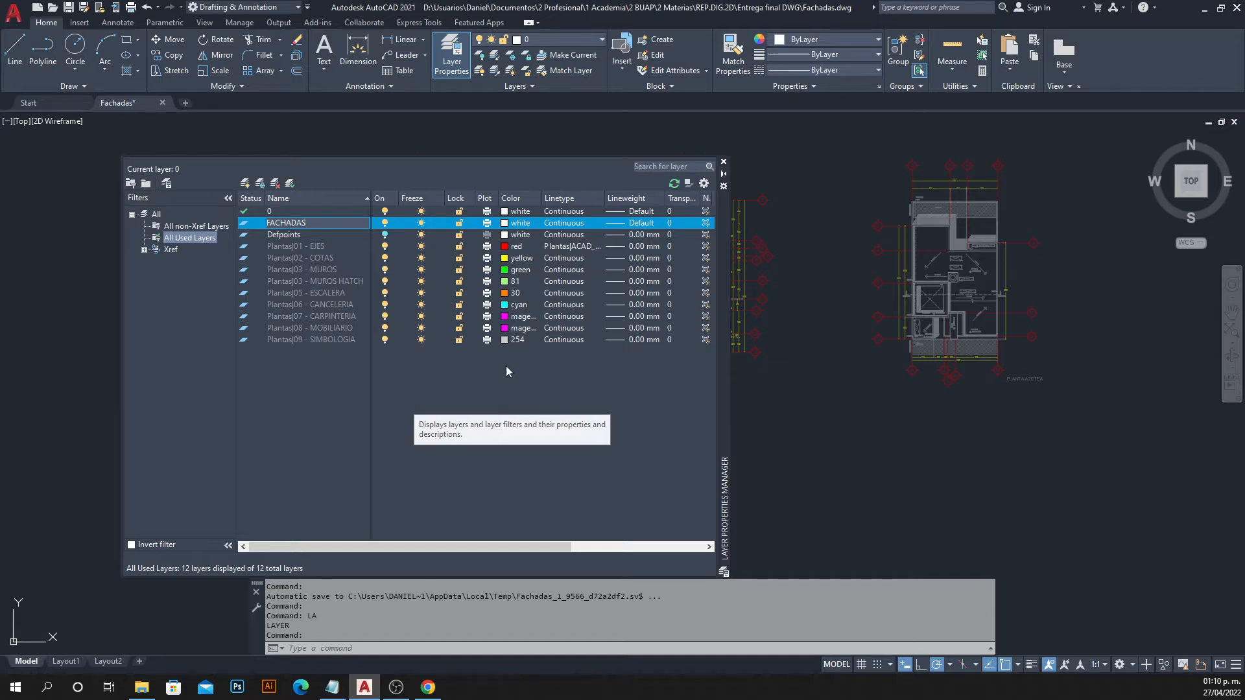
double_click(251, 224)
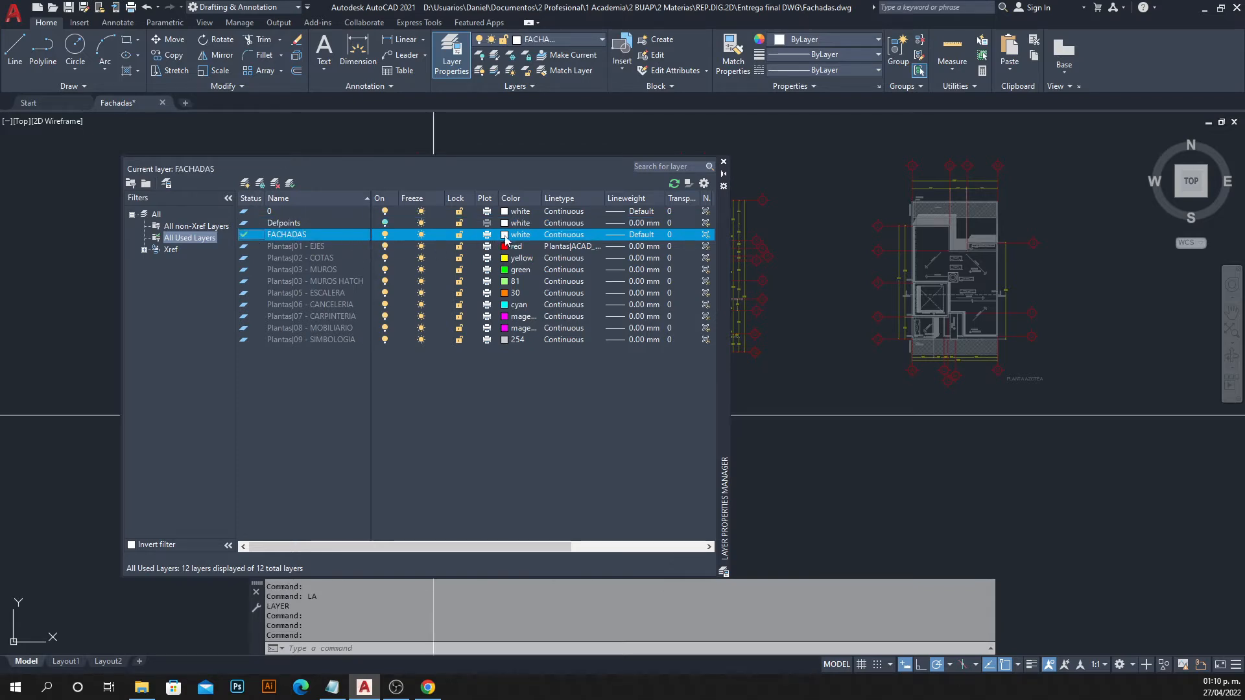
click(723, 162)
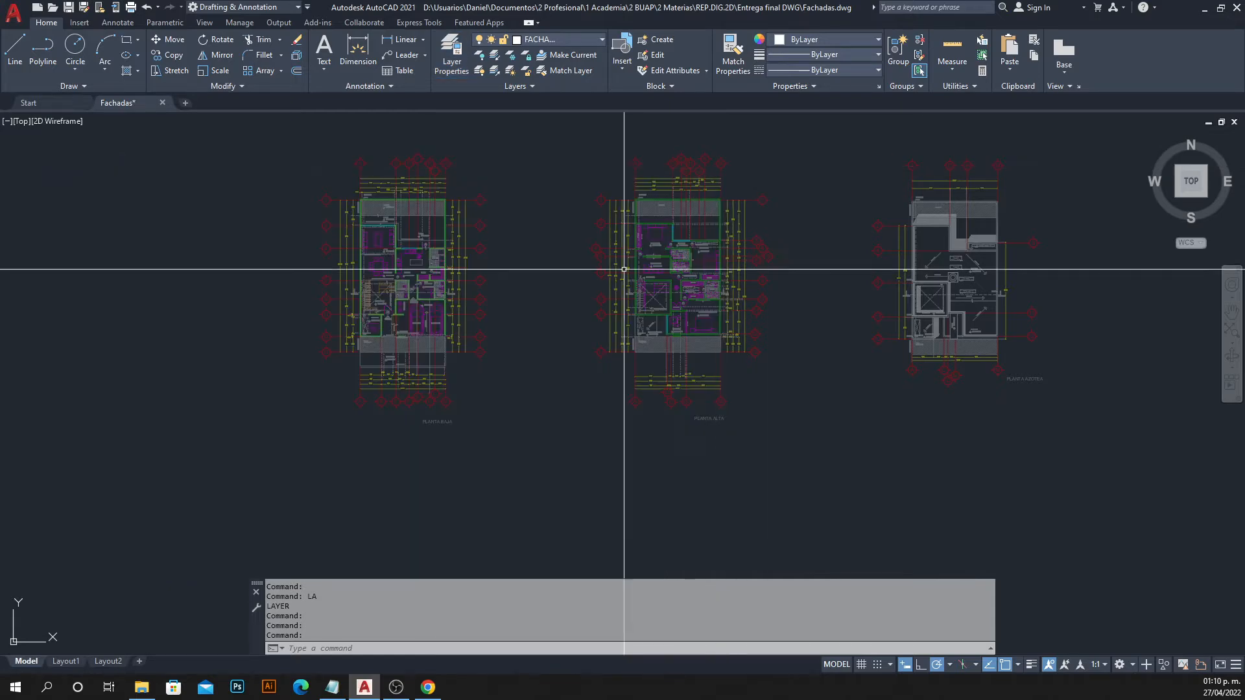
scroll(434, 425, up, 5)
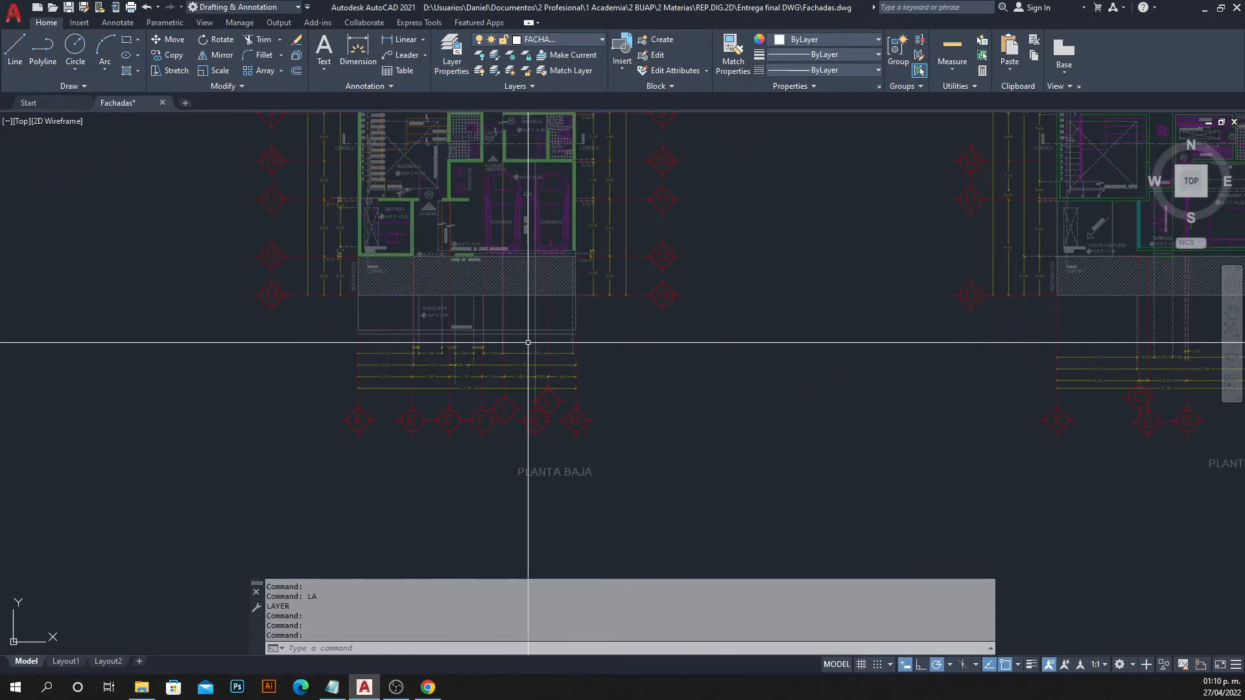
scroll(527, 343, up, 3)
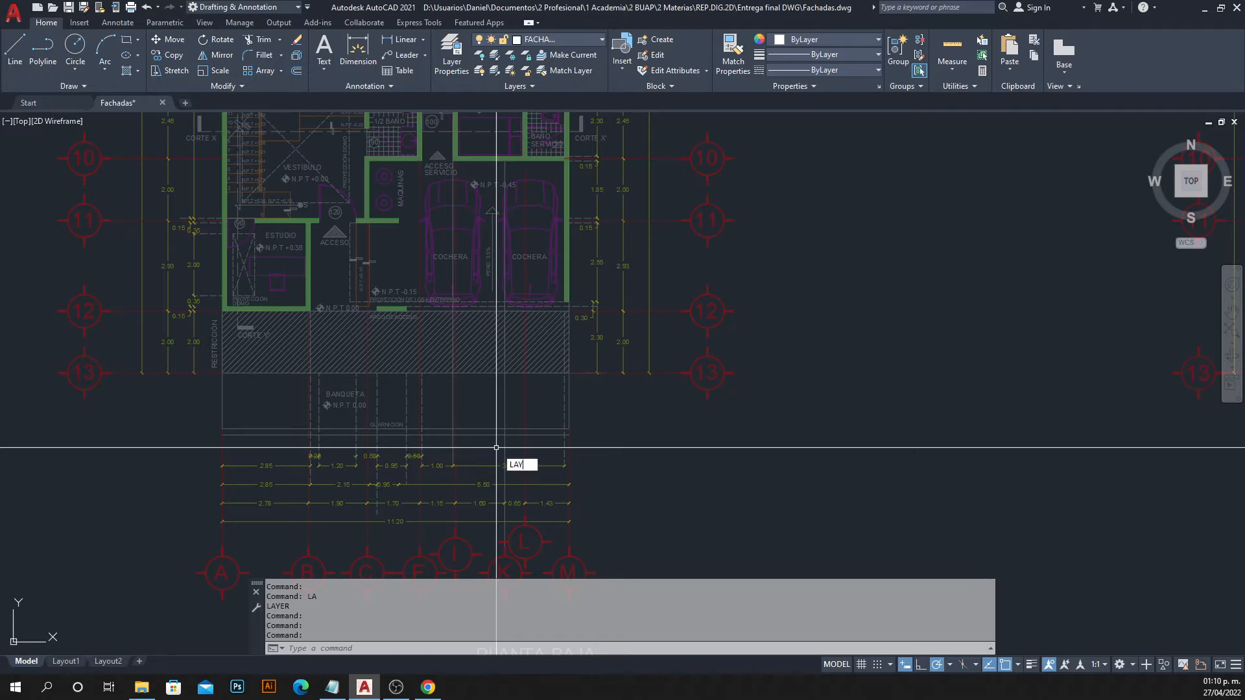
text(ONN)
key(BackSpace)
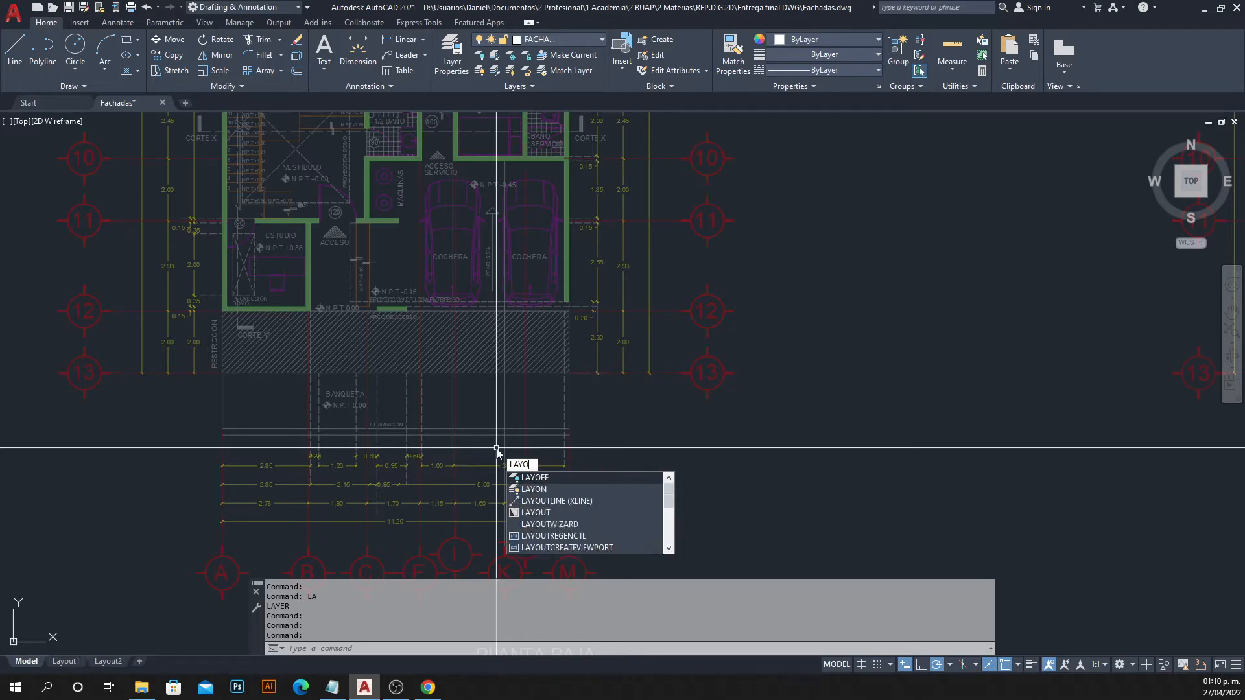
text(FF)
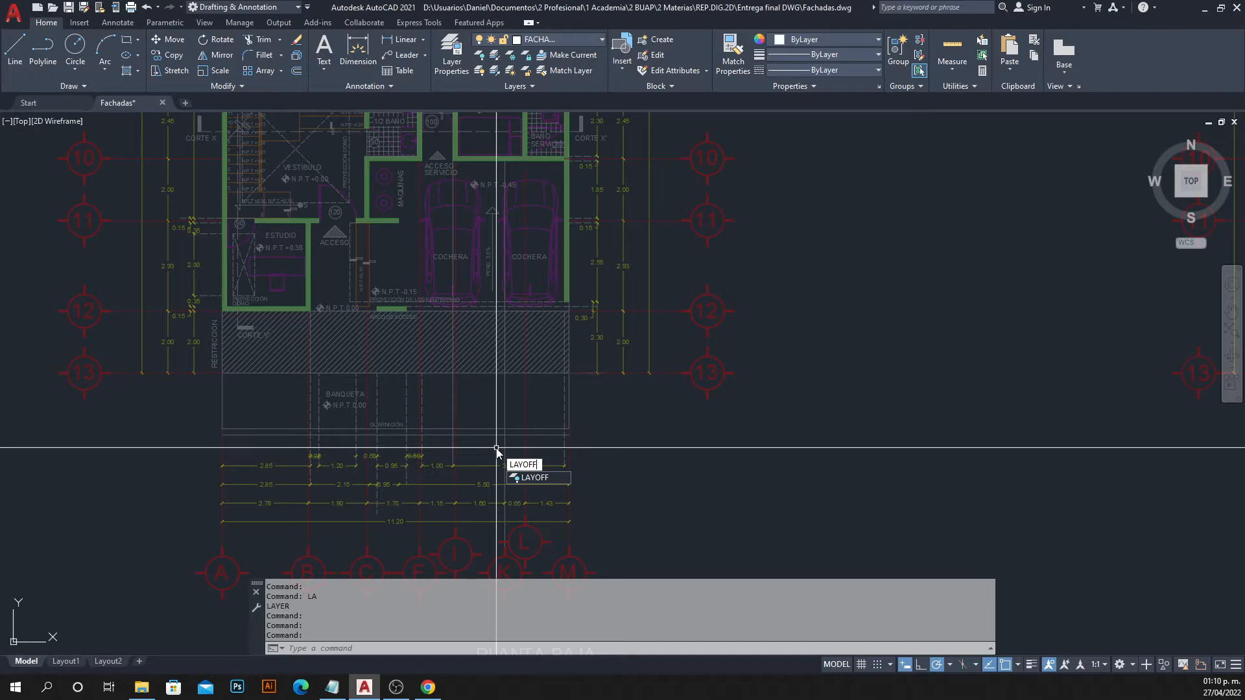
Switch to the notes in Bloc de notas and insert a dashed separator line above FACHADAS / ALZADOS.
click(345, 687)
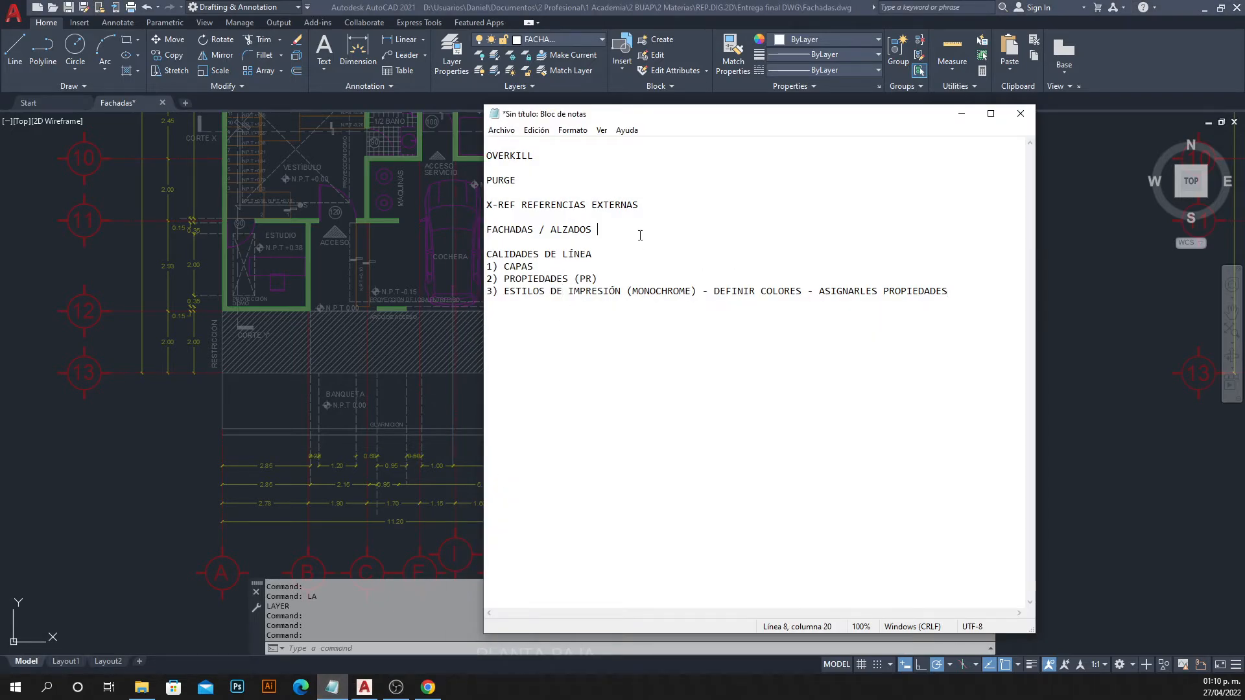
key(Return)
key(Return)
key(Return)
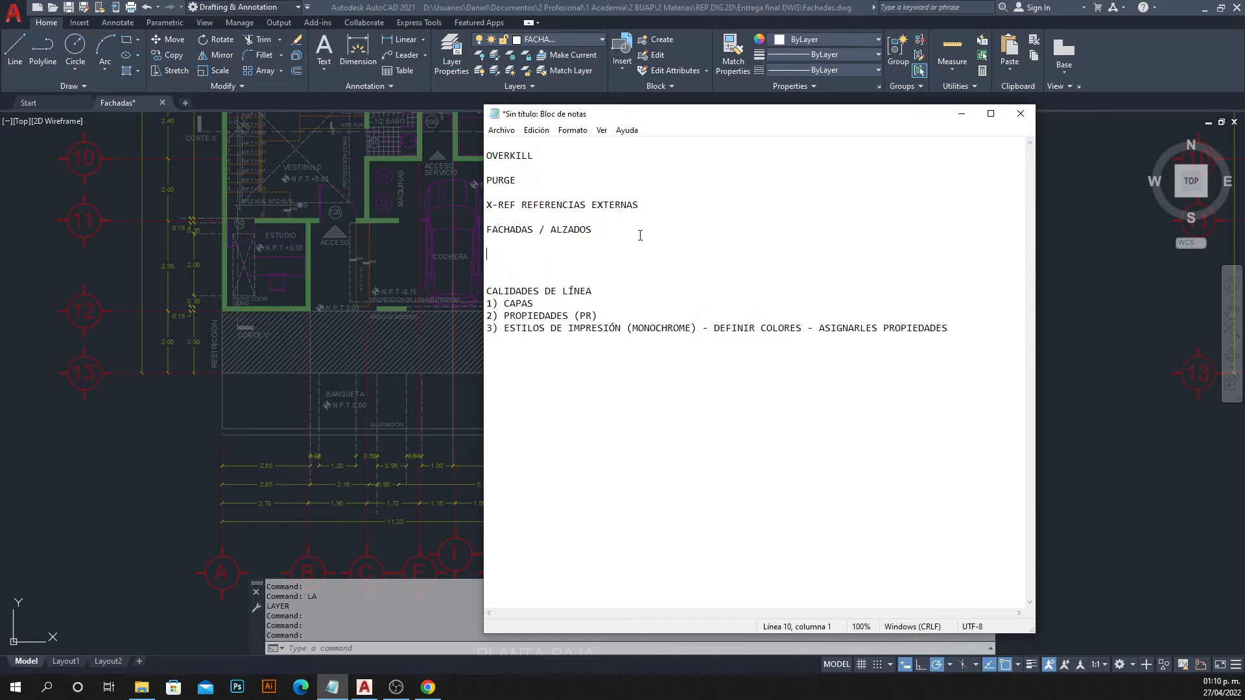
key(BackSpace)
key(BackSpace)
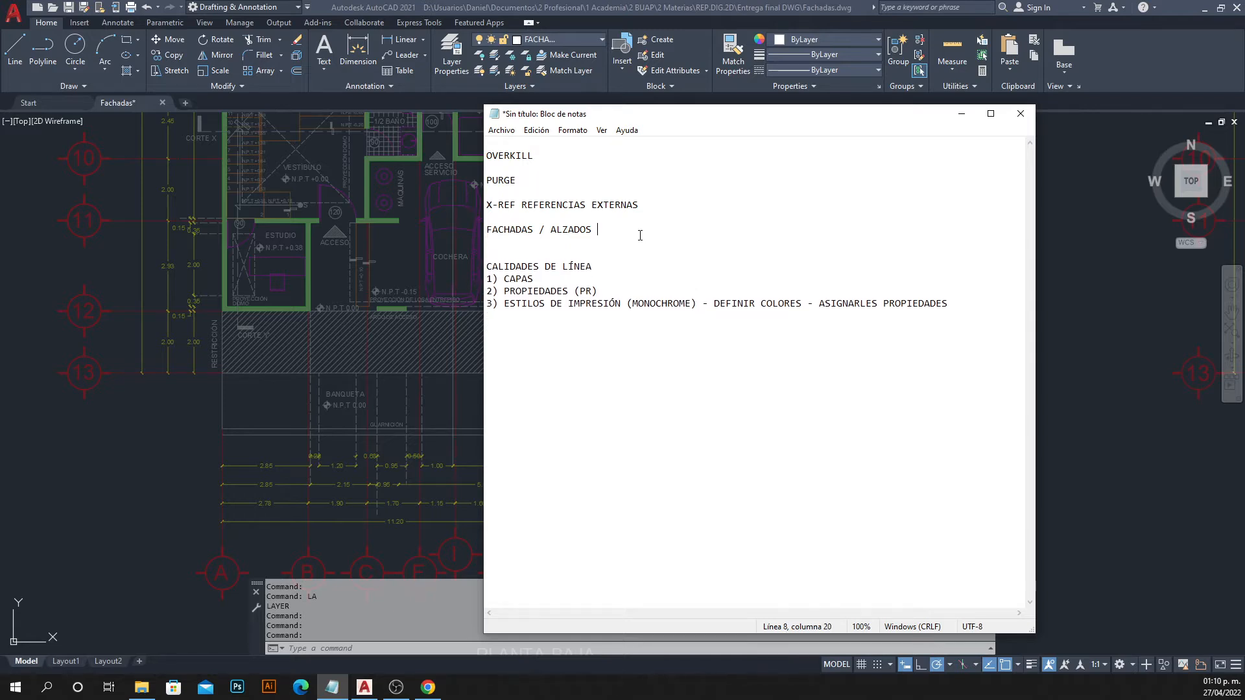
key(BackSpace)
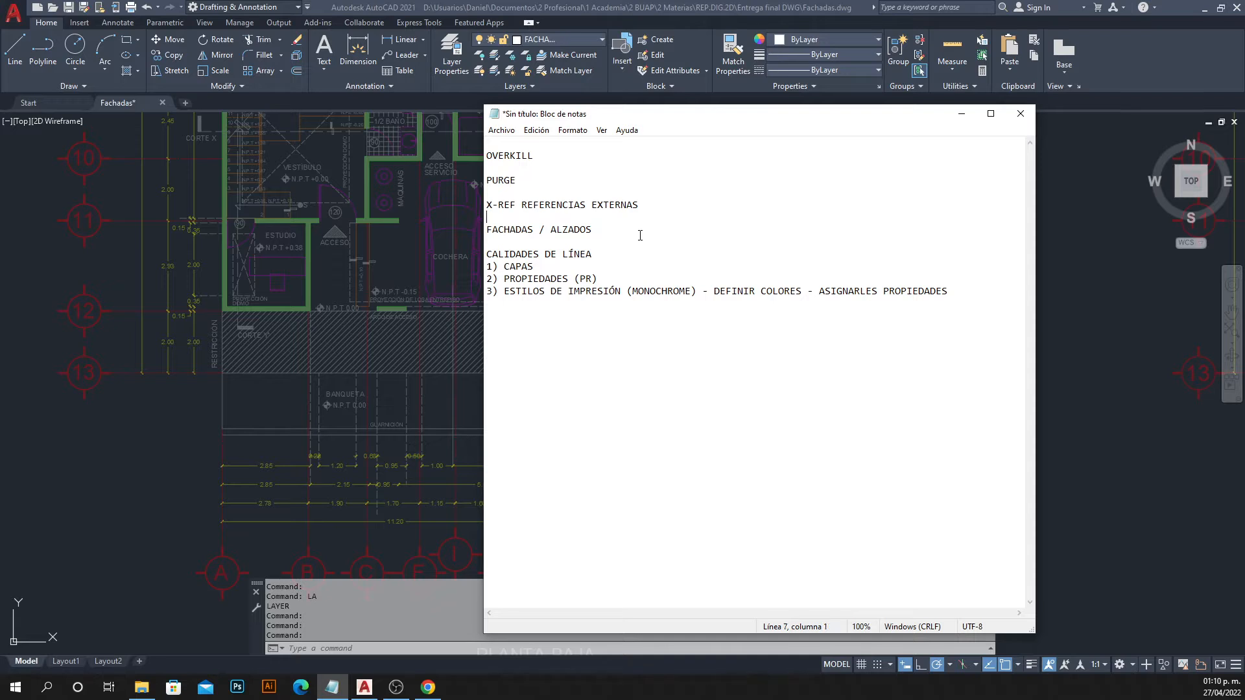
key(Return)
key(Return)
key(Return)
key(Up)
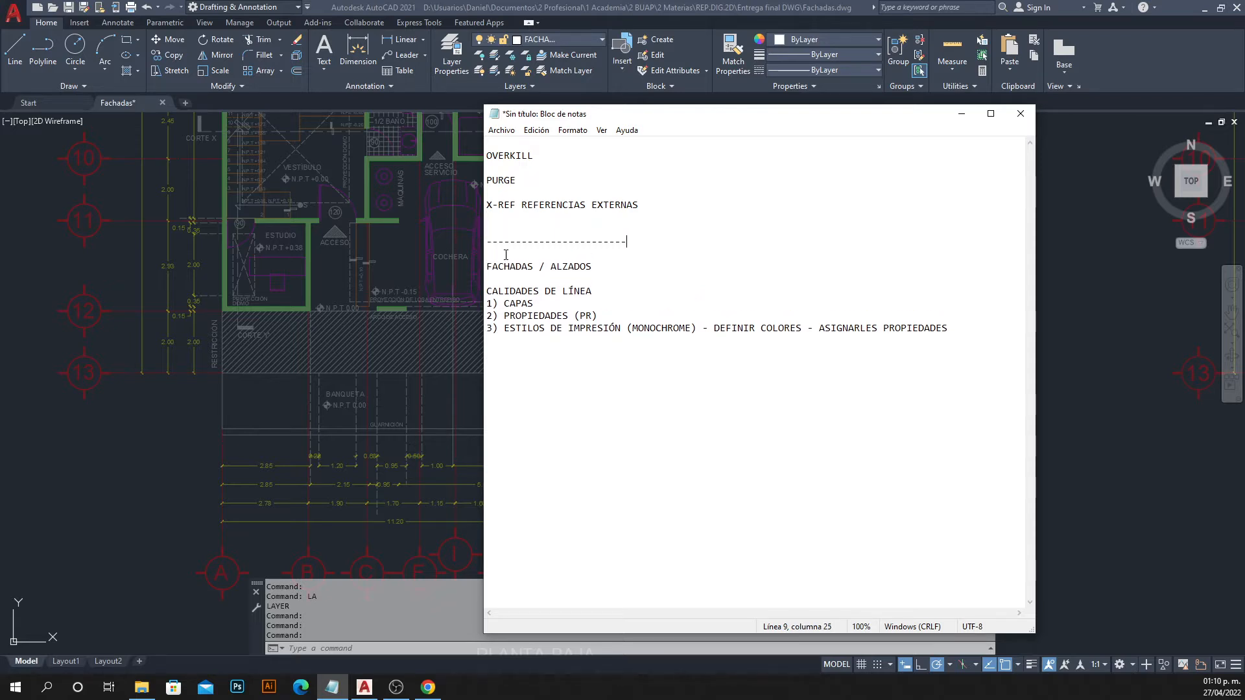
Add LAYON and LAYOFF as separate notes above the dashed separator and return to the Fachadas drawing in AutoCAD.
key(Return)
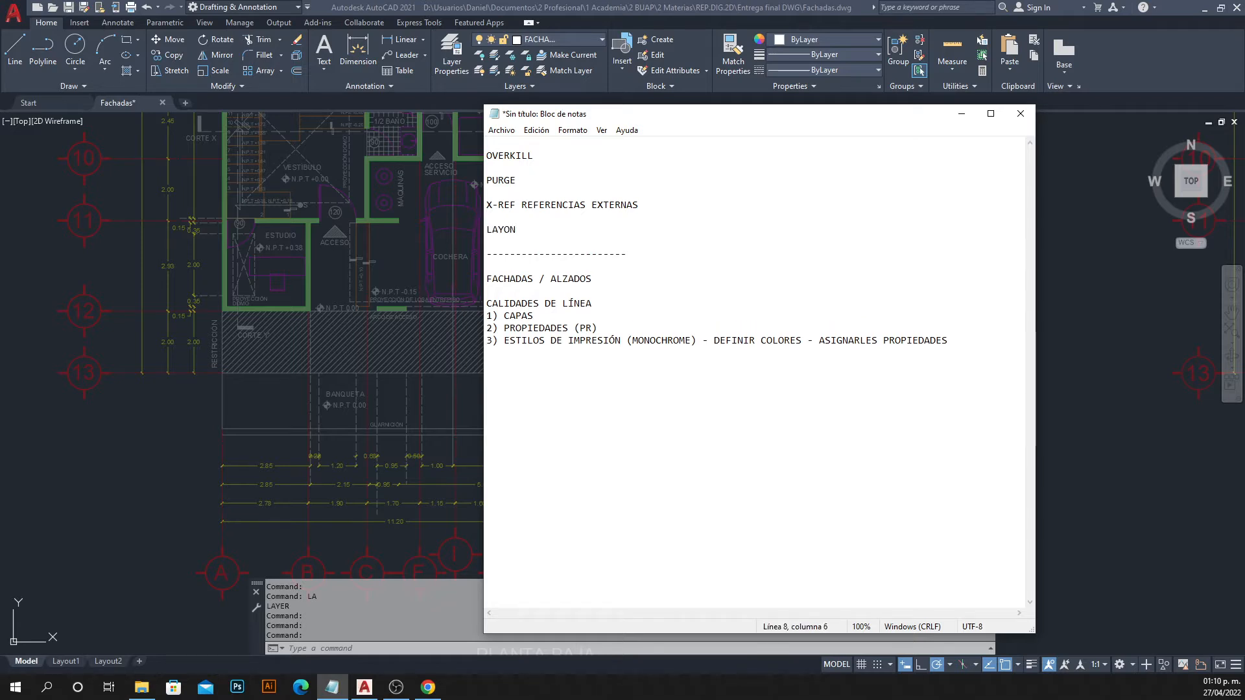
key(Return)
key(Return)
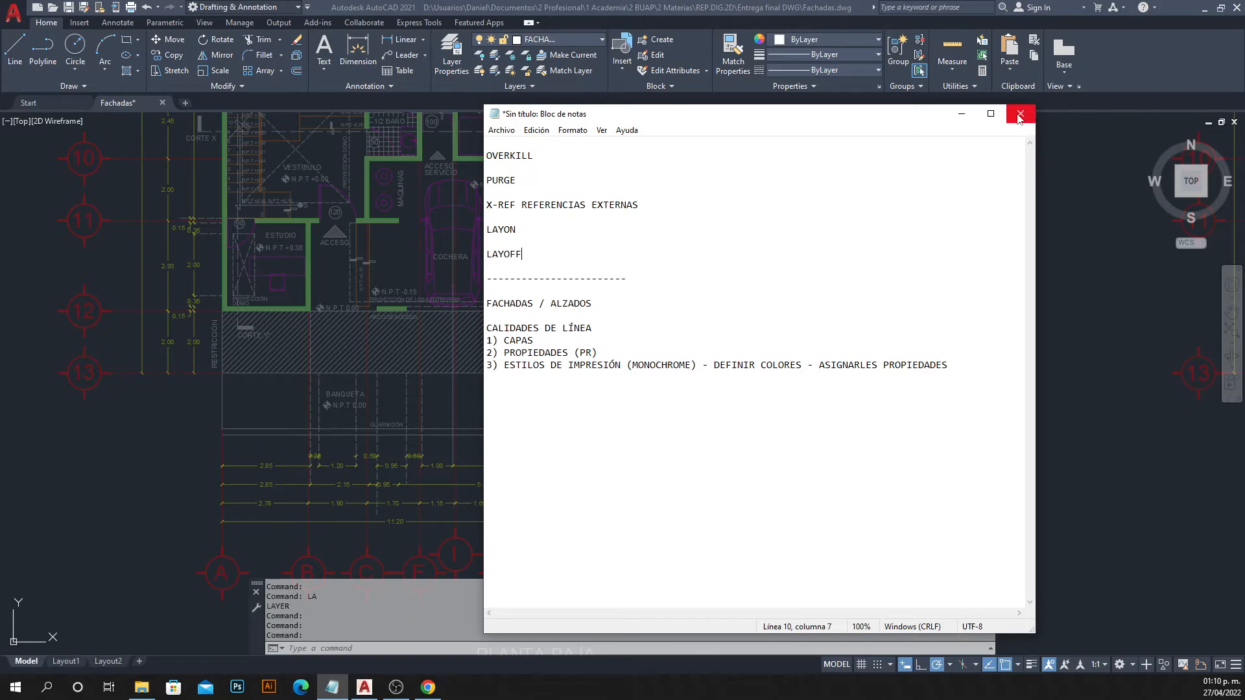
click(343, 374)
key(Escape)
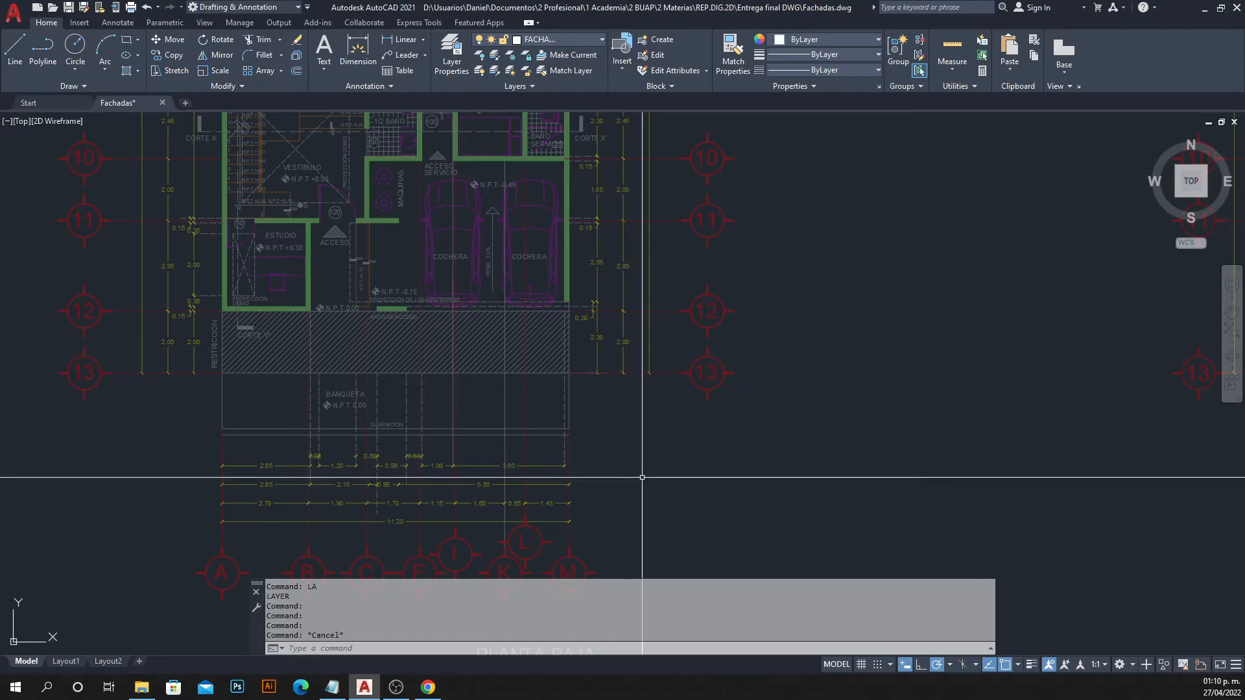
Turn off the axes (EJES), dimensions (COTAS) and symbols (SIMBOLOGIA) layers by selecting objects on them below PLANTA BAJA with LAYOFF.
text(LAYOFF)
key(Return)
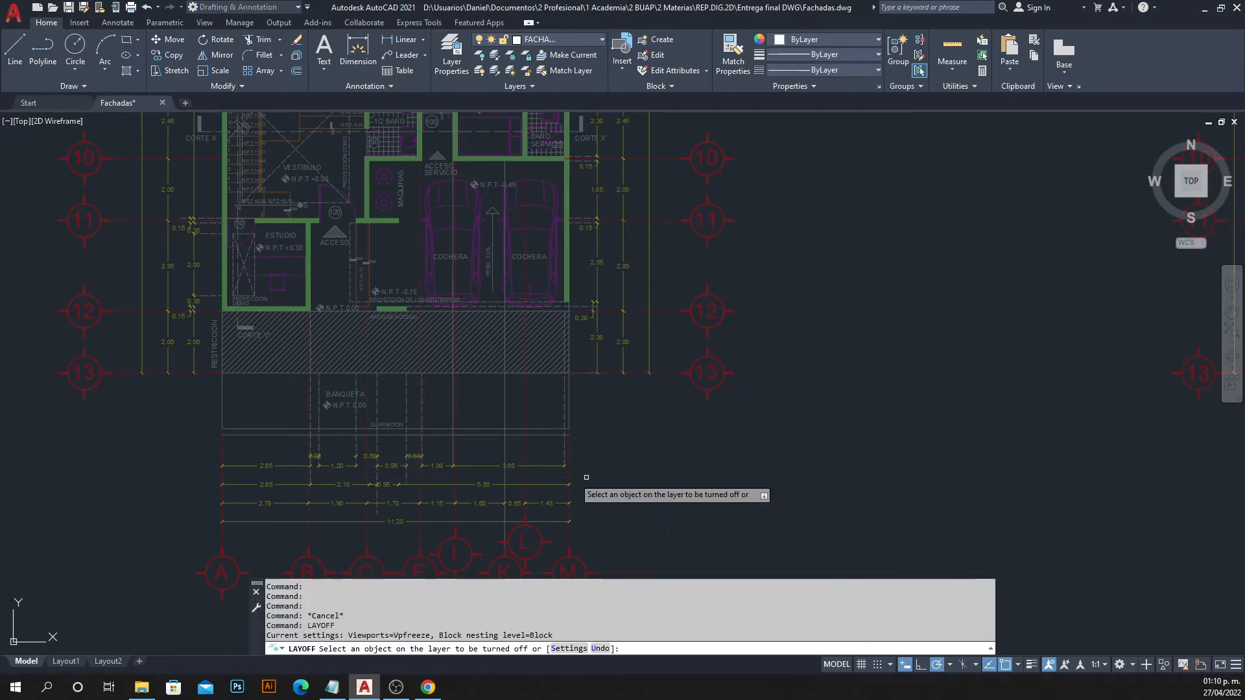
click(462, 545)
click(463, 544)
click(454, 555)
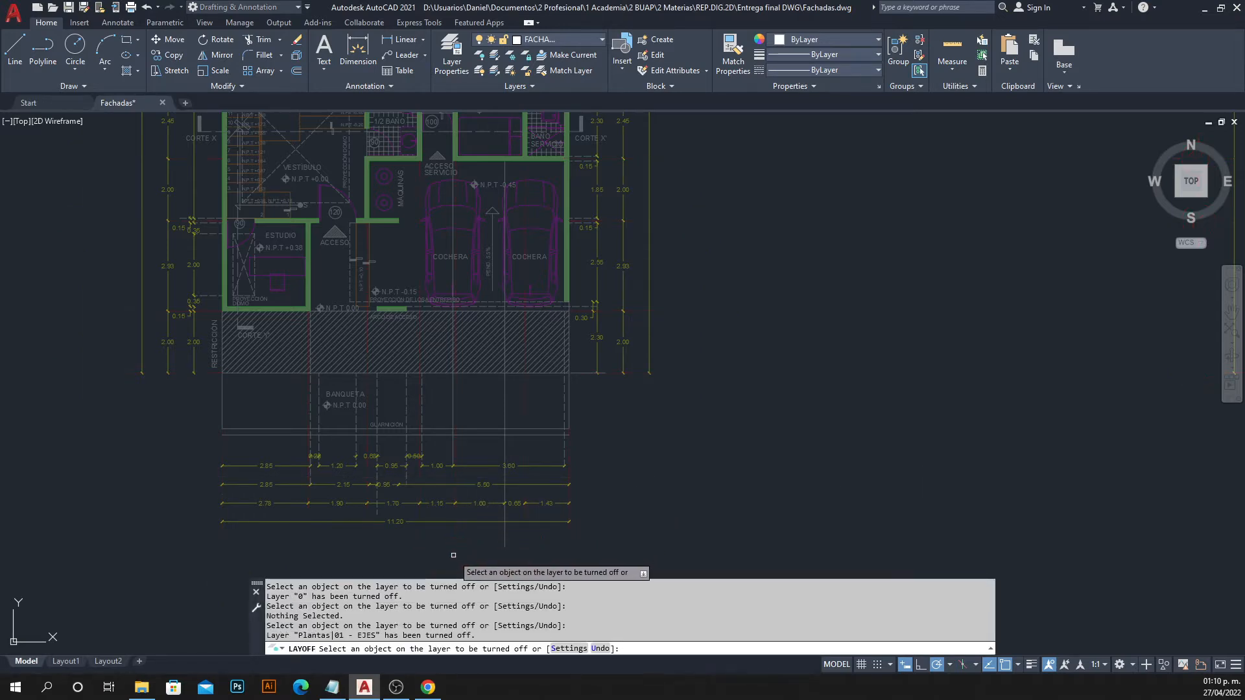
click(438, 521)
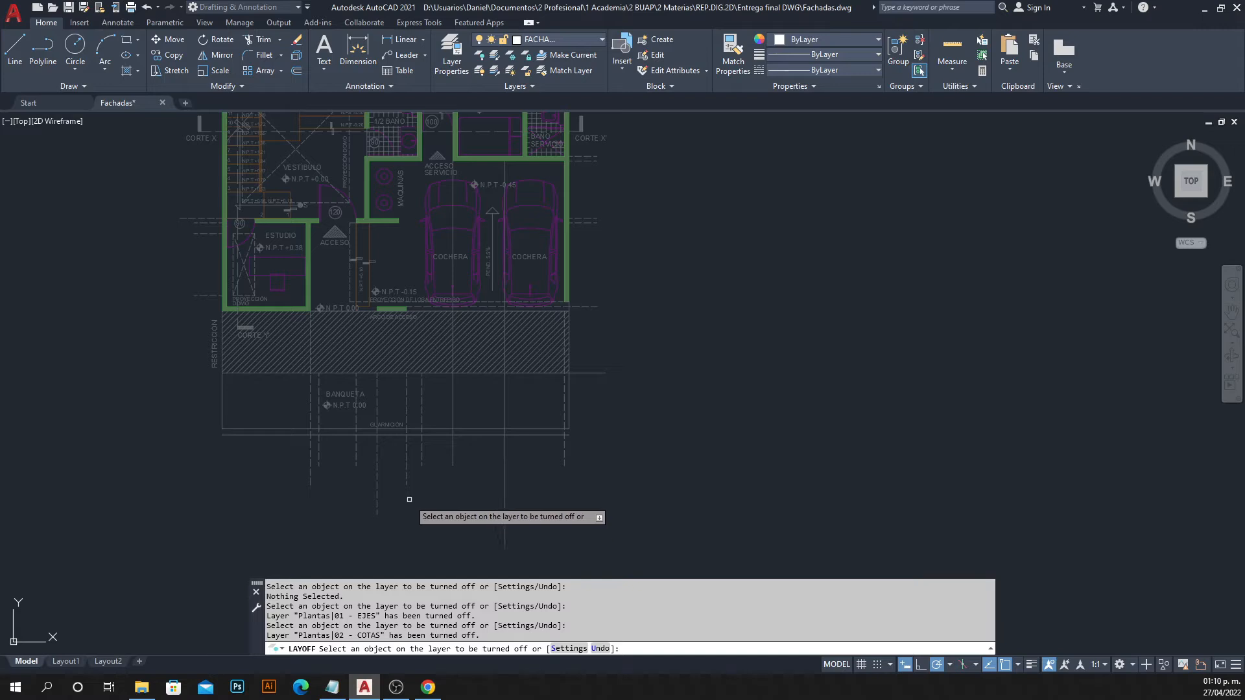
click(378, 482)
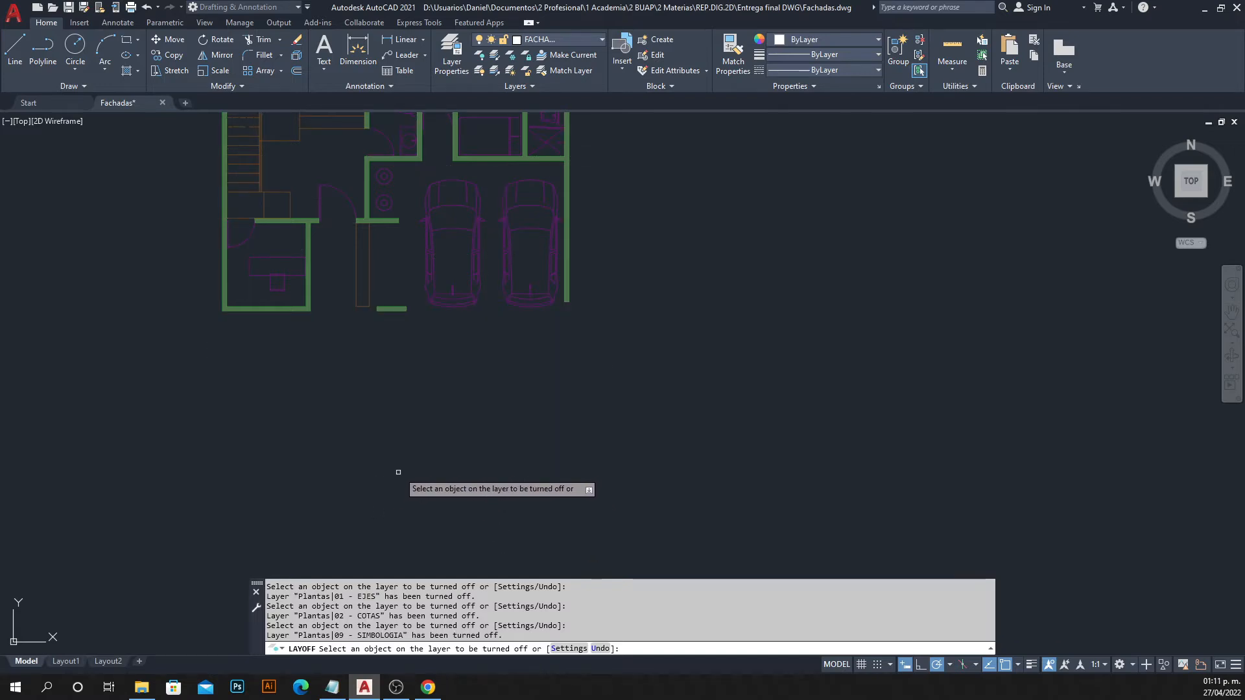
Undo turning off the symbols, dimensions and axes layers, and end the LAYOFF command.
key(ctrl+z)
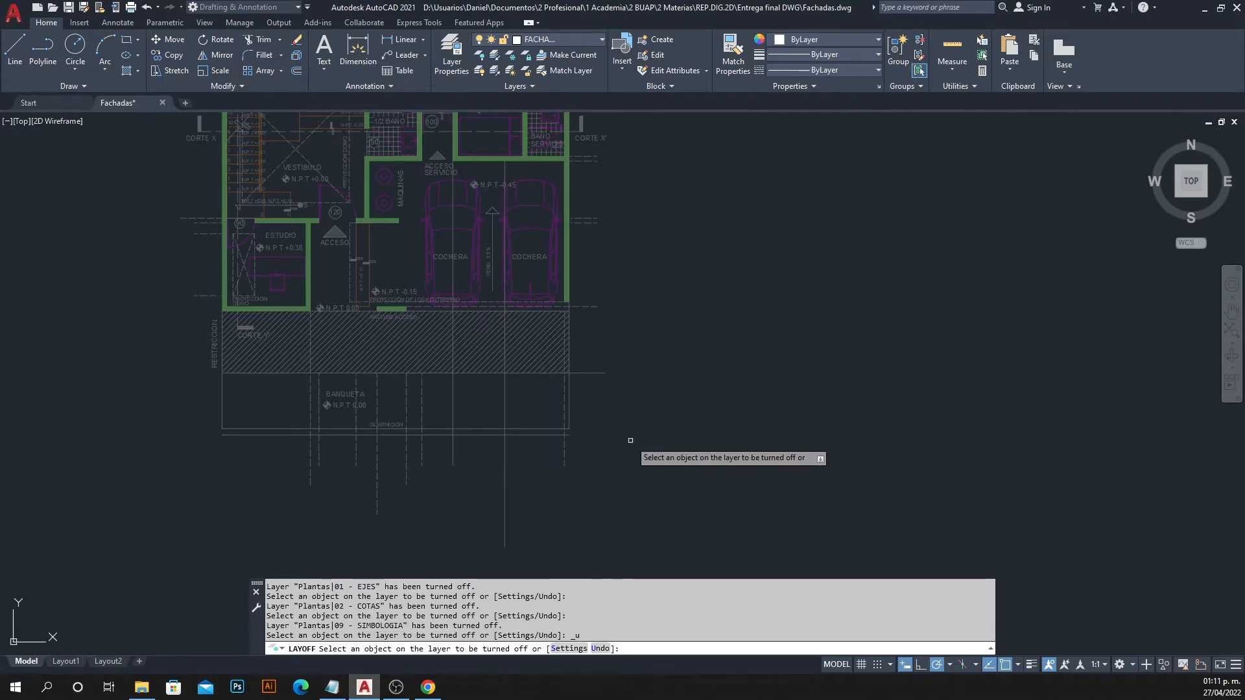
key(ctrl+z)
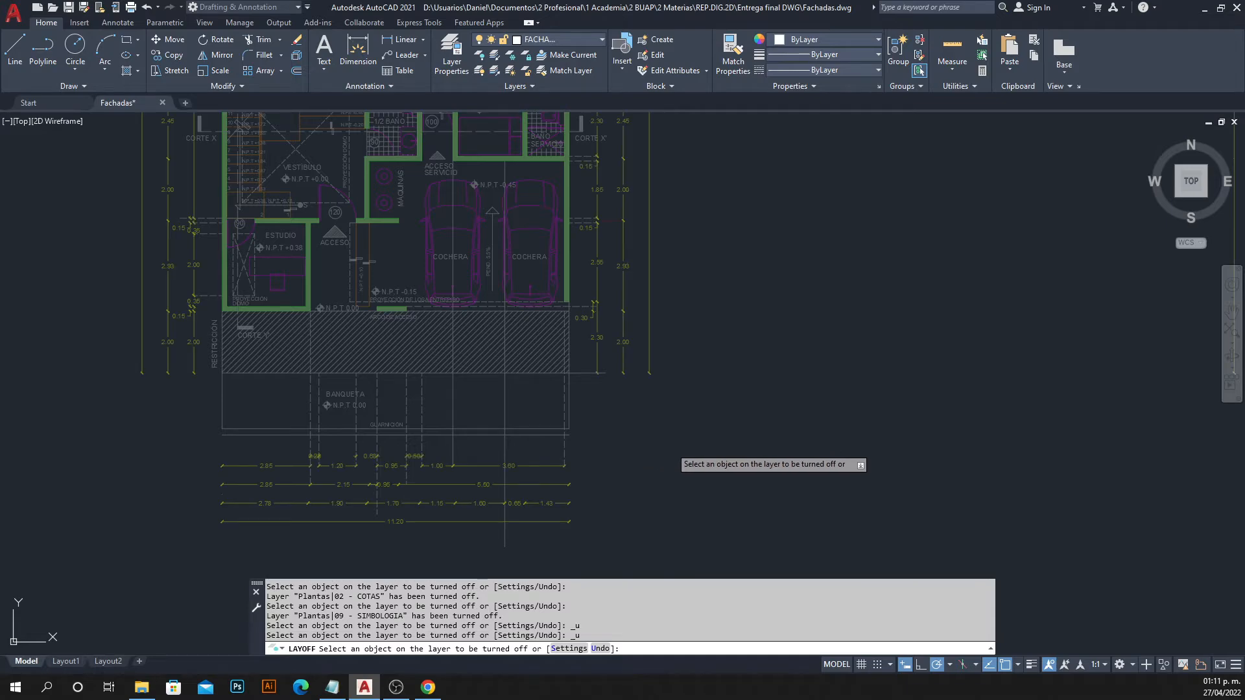
key(ctrl+z)
key(Escape)
scroll(544, 411, down, 5)
middle_drag(545, 411, 438, 408)
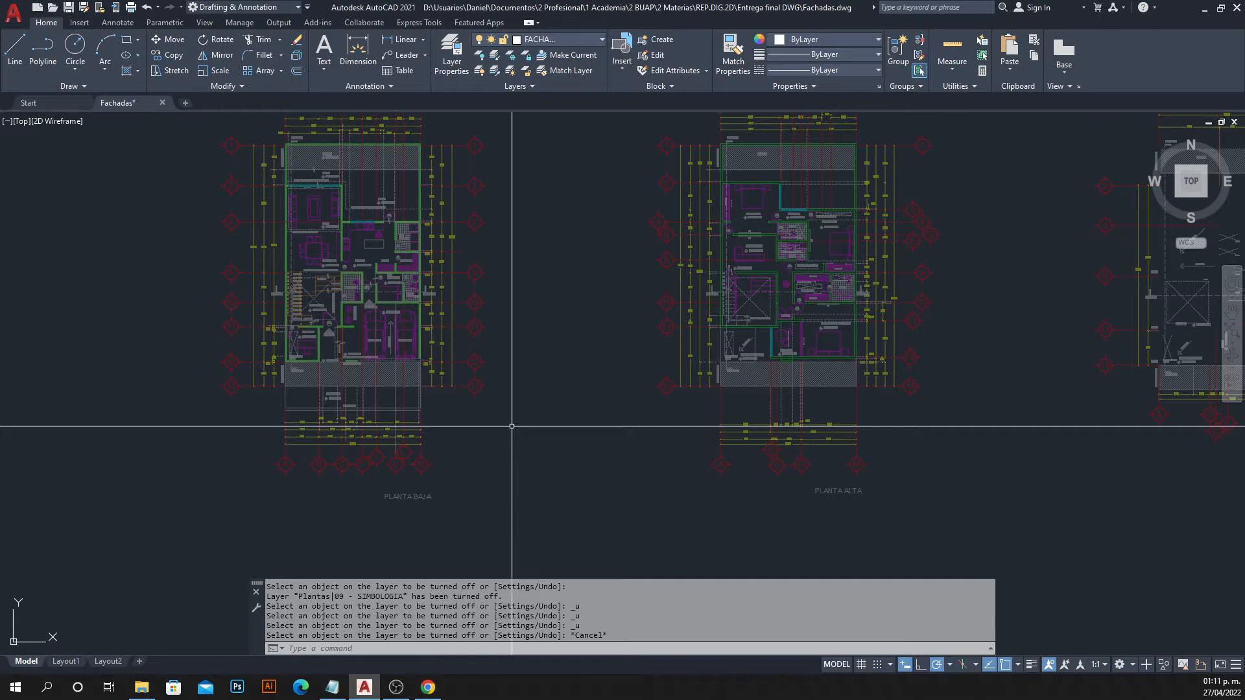
middle_drag(512, 426, 500, 298)
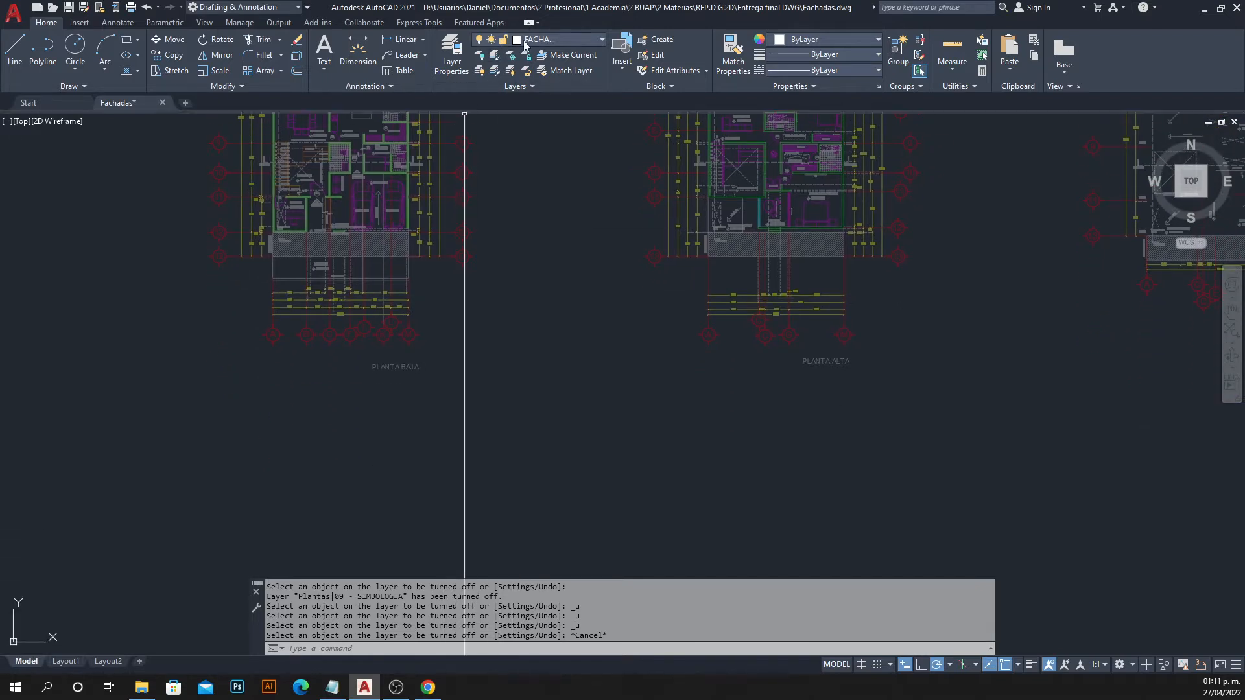
click(557, 40)
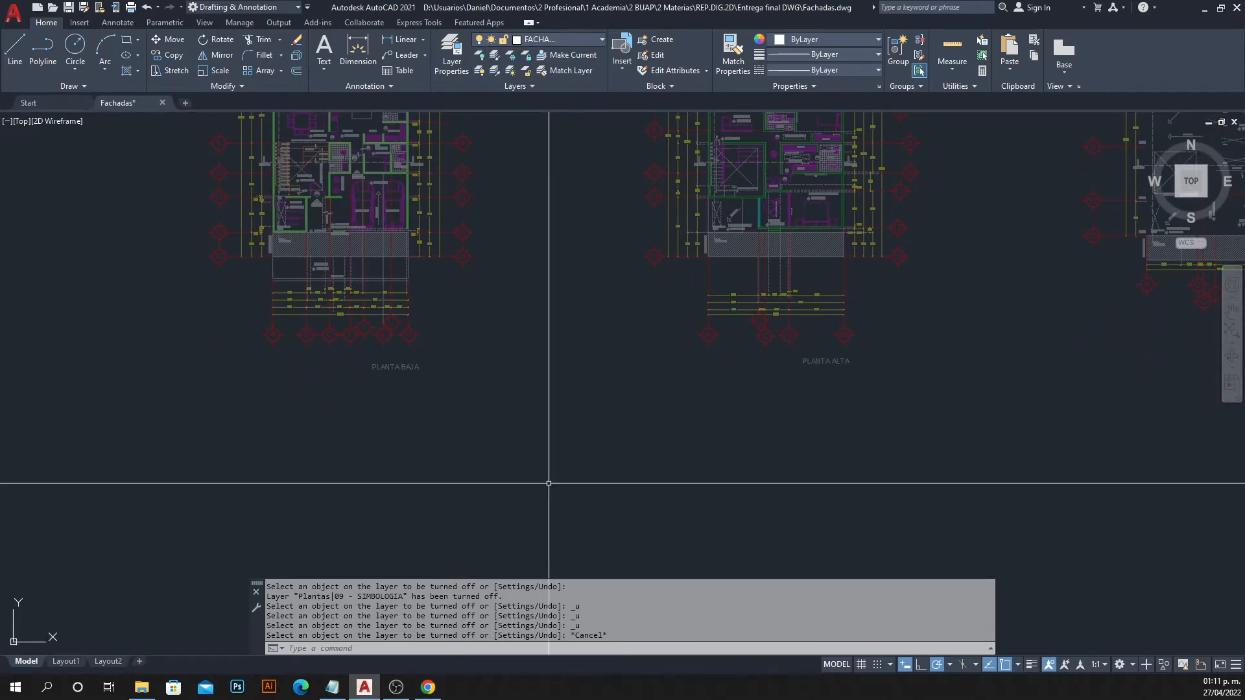
key(Return)
scroll(319, 411, up, 6)
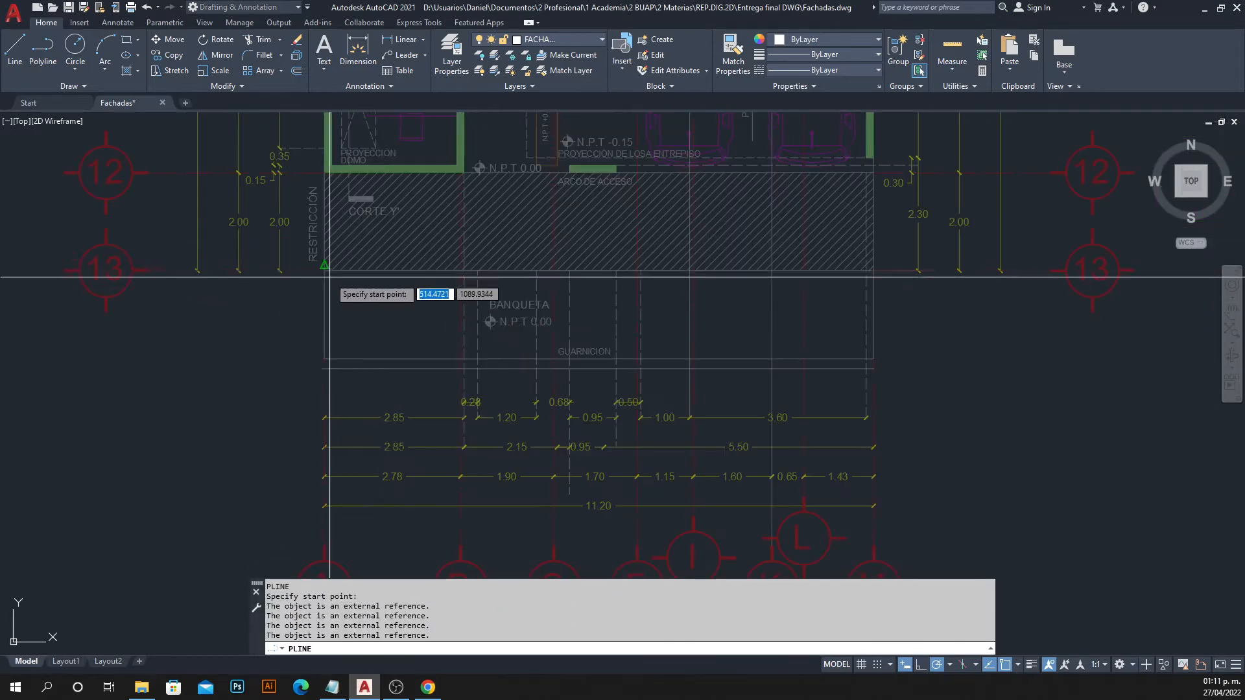
click(326, 172)
scroll(350, 324, down, 5)
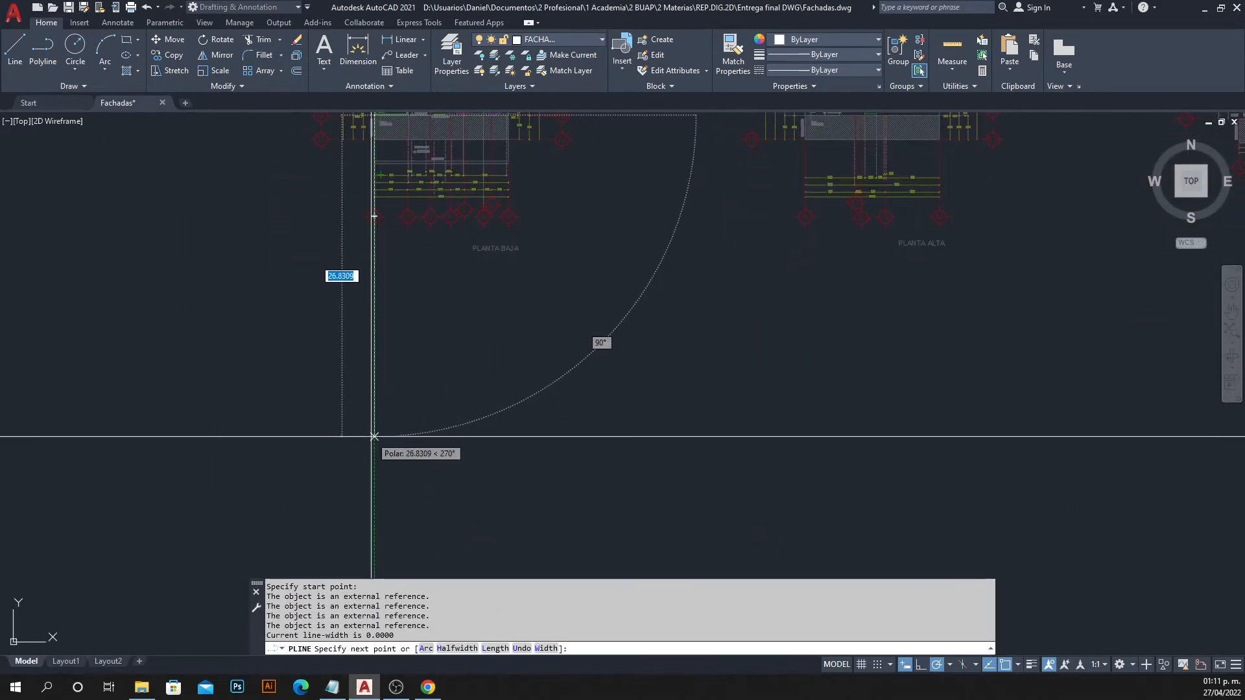
key(Escape)
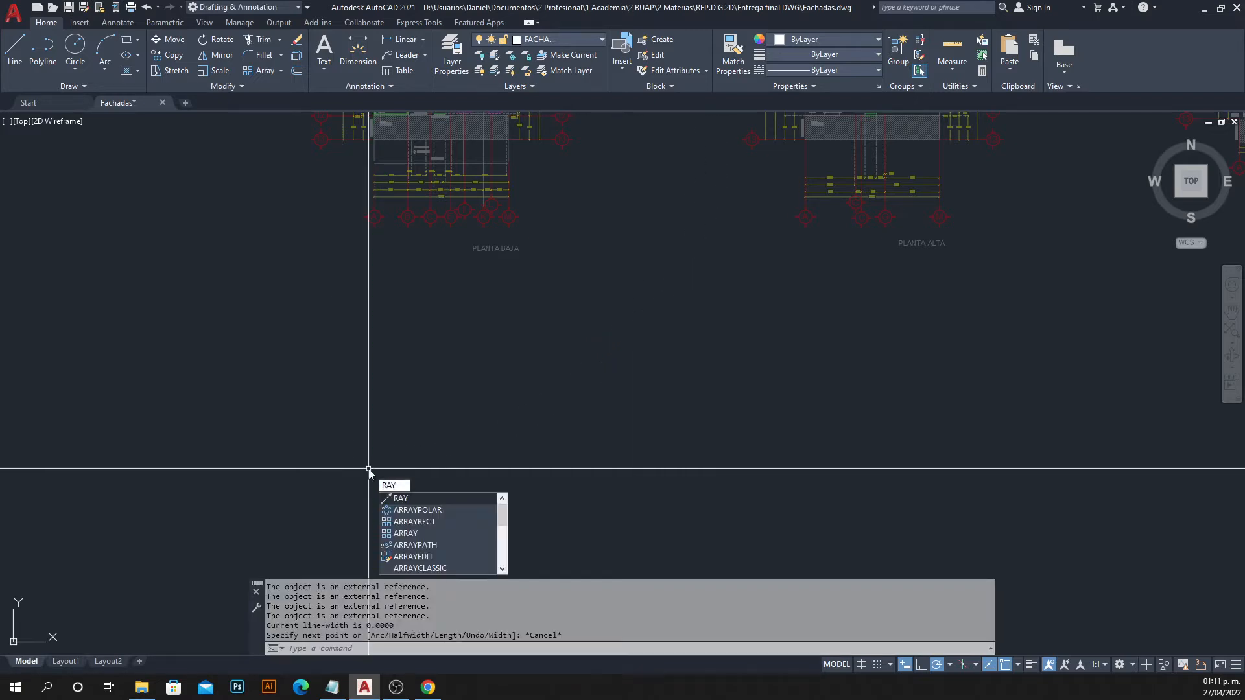
key(BackSpace)
key(BackSpace)
key(Escape)
key(Escape)
Draw a vertical polyline from PLANTA BAJA's front façade corner at axes A and 12 straight down past the plan title.
text(PL)
key(Return)
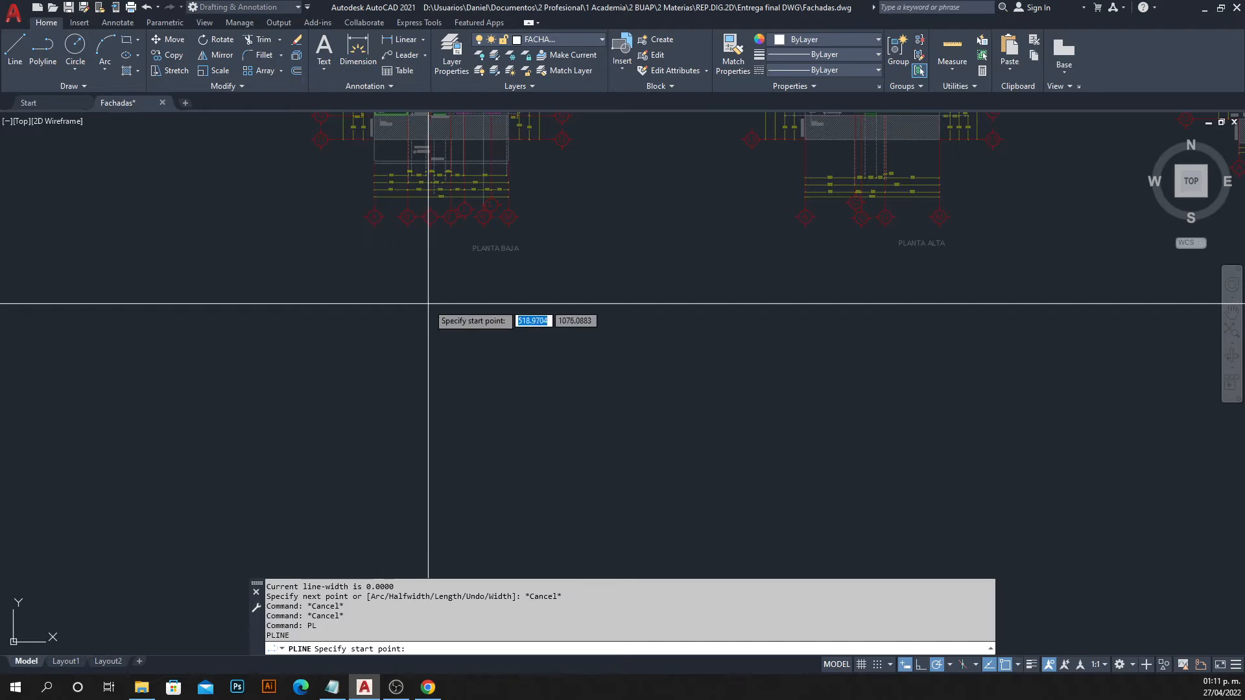
scroll(415, 195, up, 6)
click(390, 282)
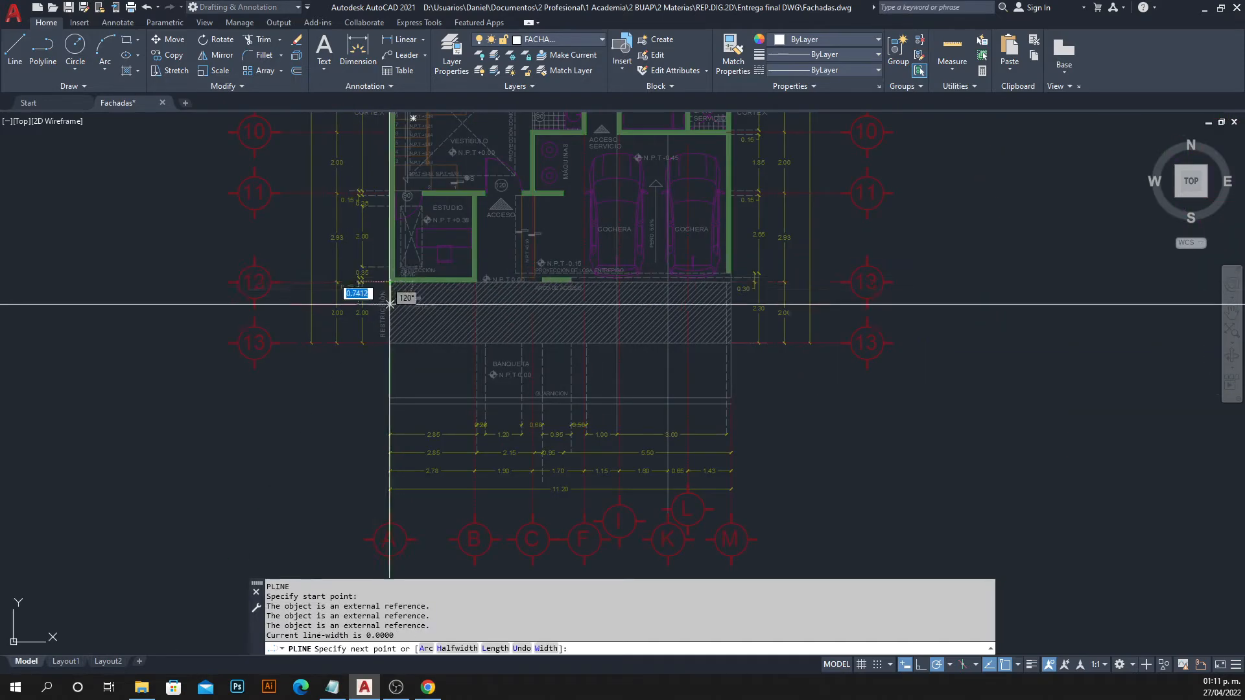
scroll(411, 260, down, 4)
click(425, 490)
key(Escape)
Copy the vertical projection line 11.20 units horizontally to the opposite front corner of PLANTA BAJA, at axes M and 12.
click(458, 444)
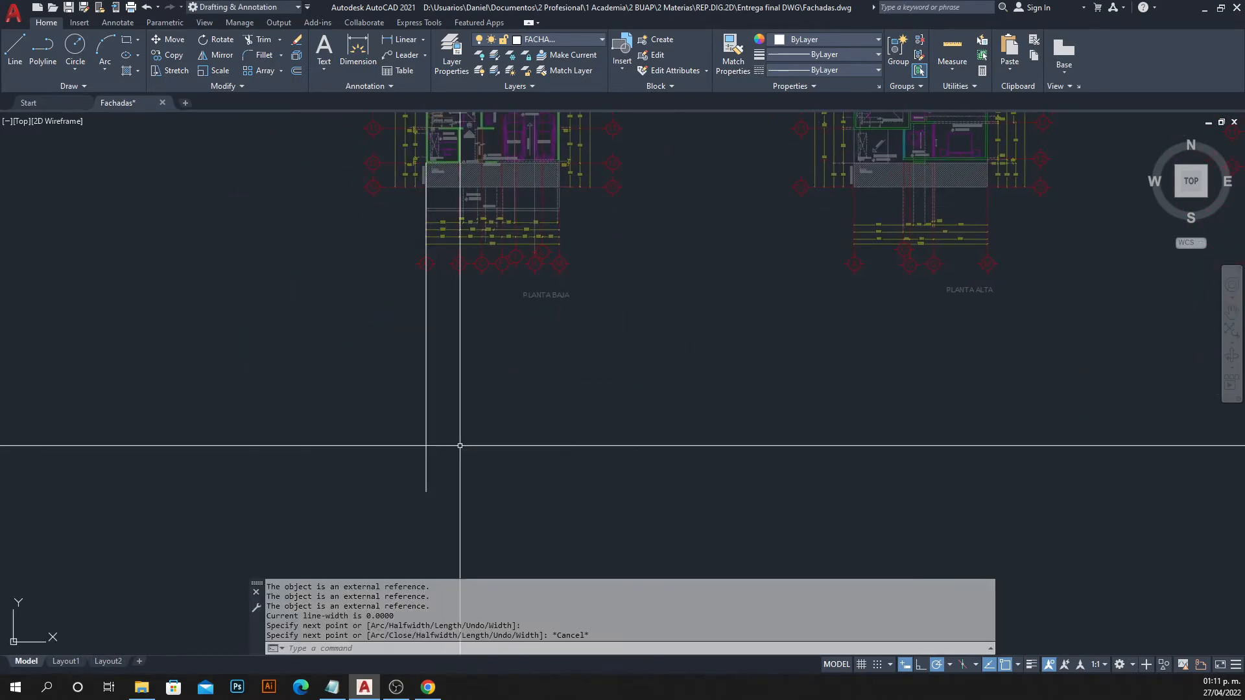
click(361, 375)
text(CO)
key(Return)
scroll(409, 243, up, 8)
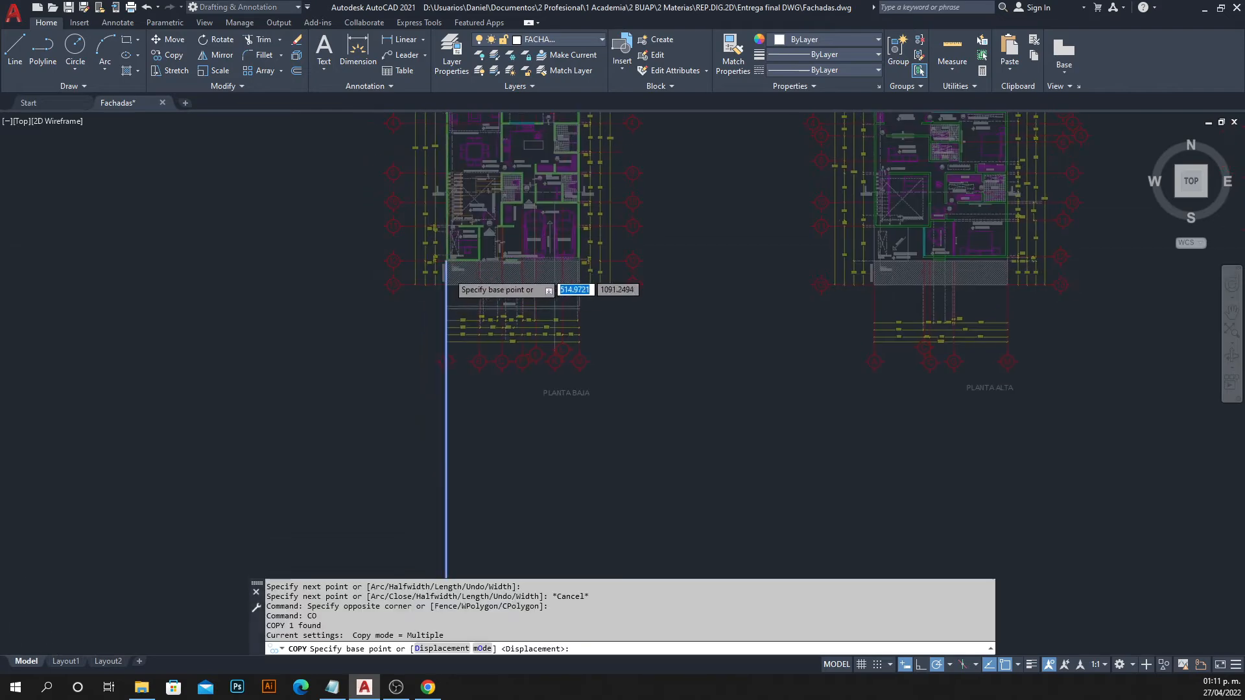
click(426, 166)
scroll(402, 195, down, 4)
middle_drag(681, 306, 314, 314)
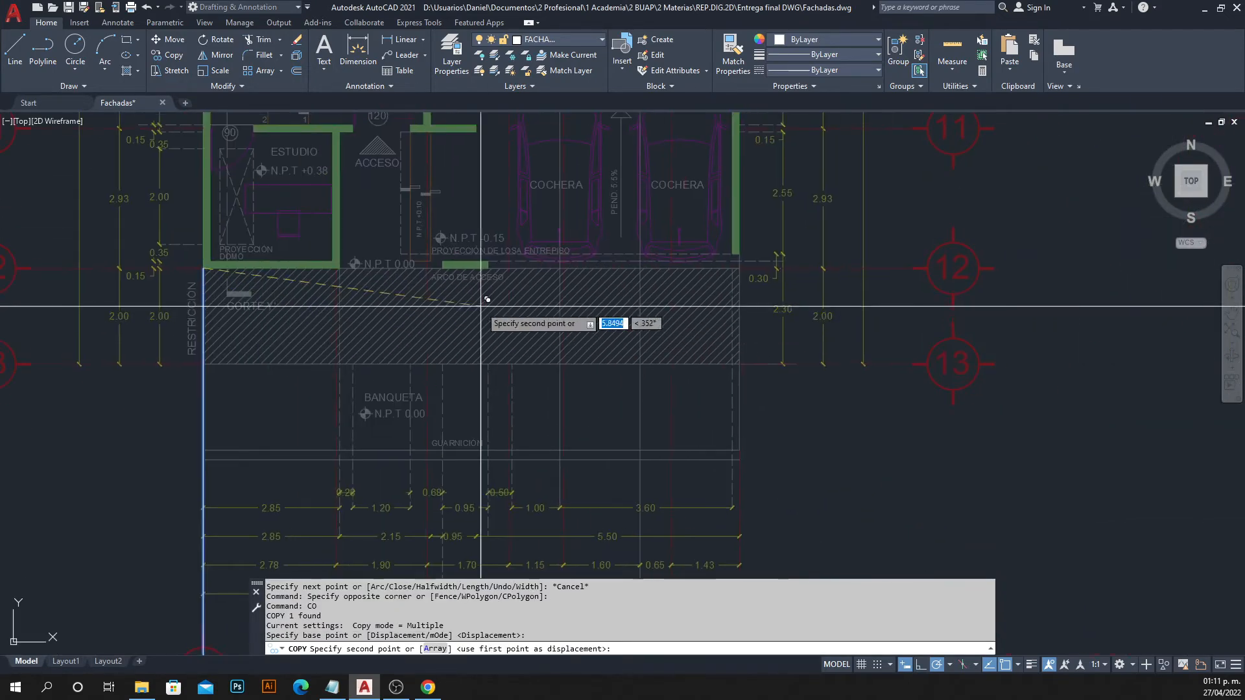
scroll(729, 259, up, 4)
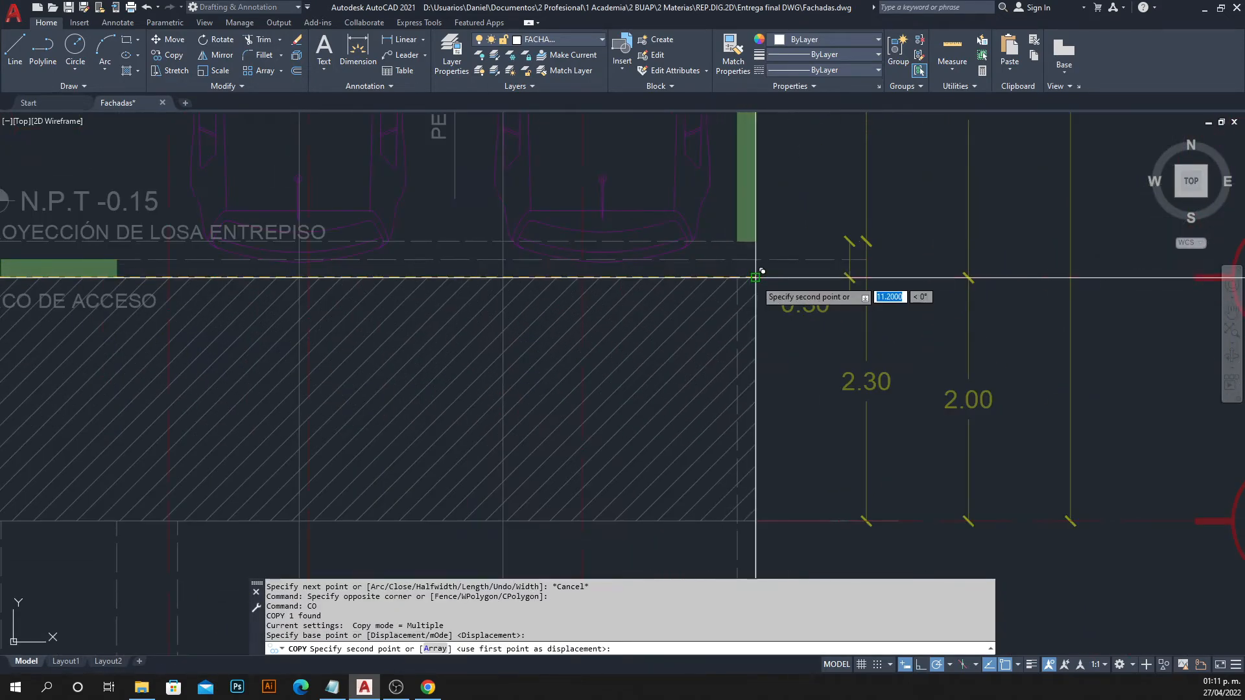
click(727, 261)
scroll(654, 363, down, 8)
key(Escape)
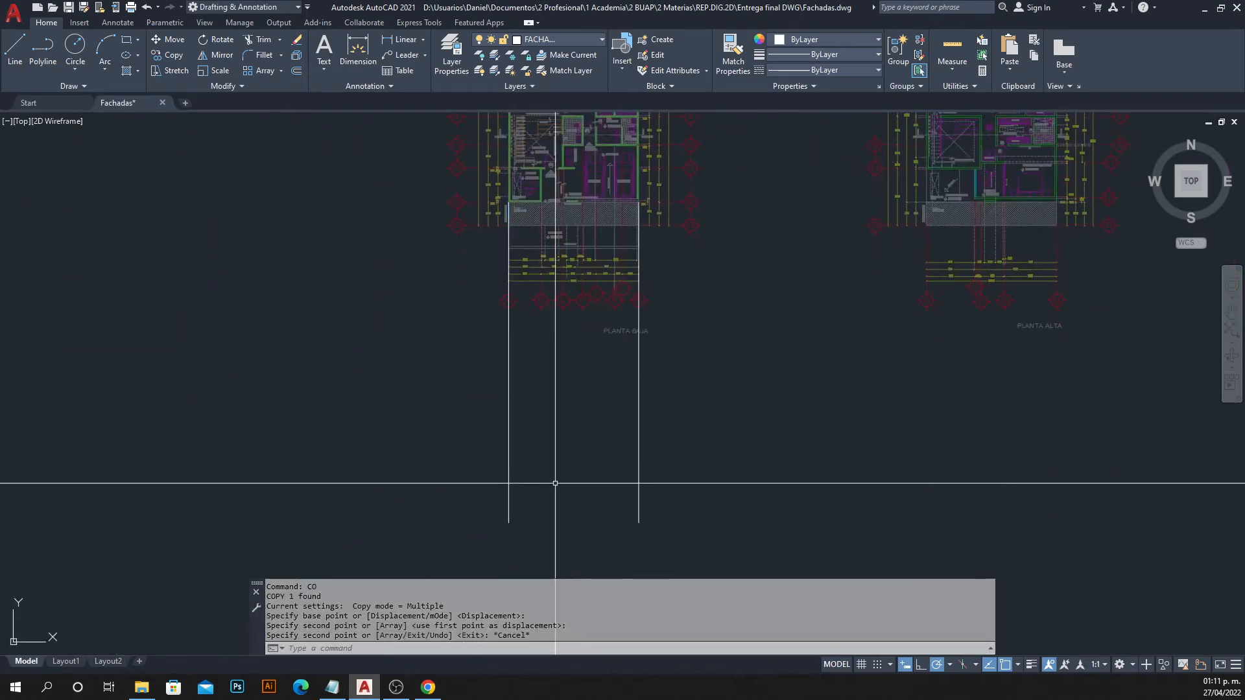
Draw a horizontal polyline crossing both vertical projection lines near their lower ends as the façade's base line.
text(PL)
key(Return)
click(448, 497)
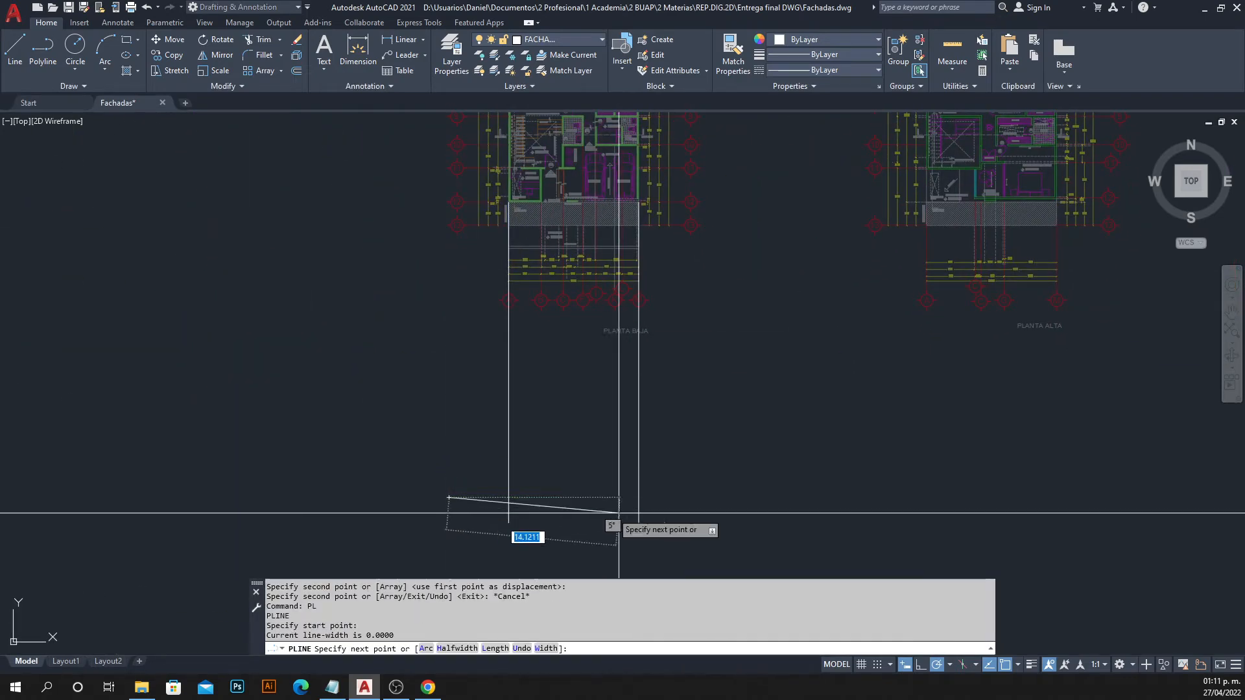
click(687, 497)
key(Escape)
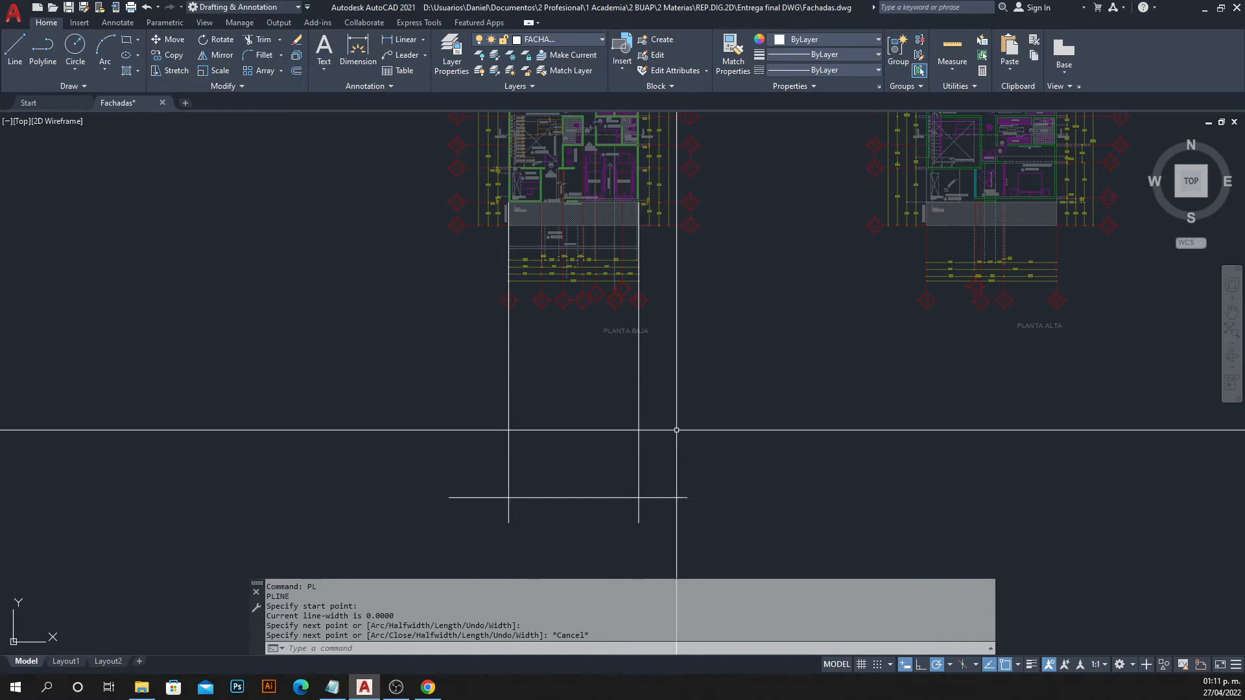
click(578, 423)
click(491, 443)
key(Escape)
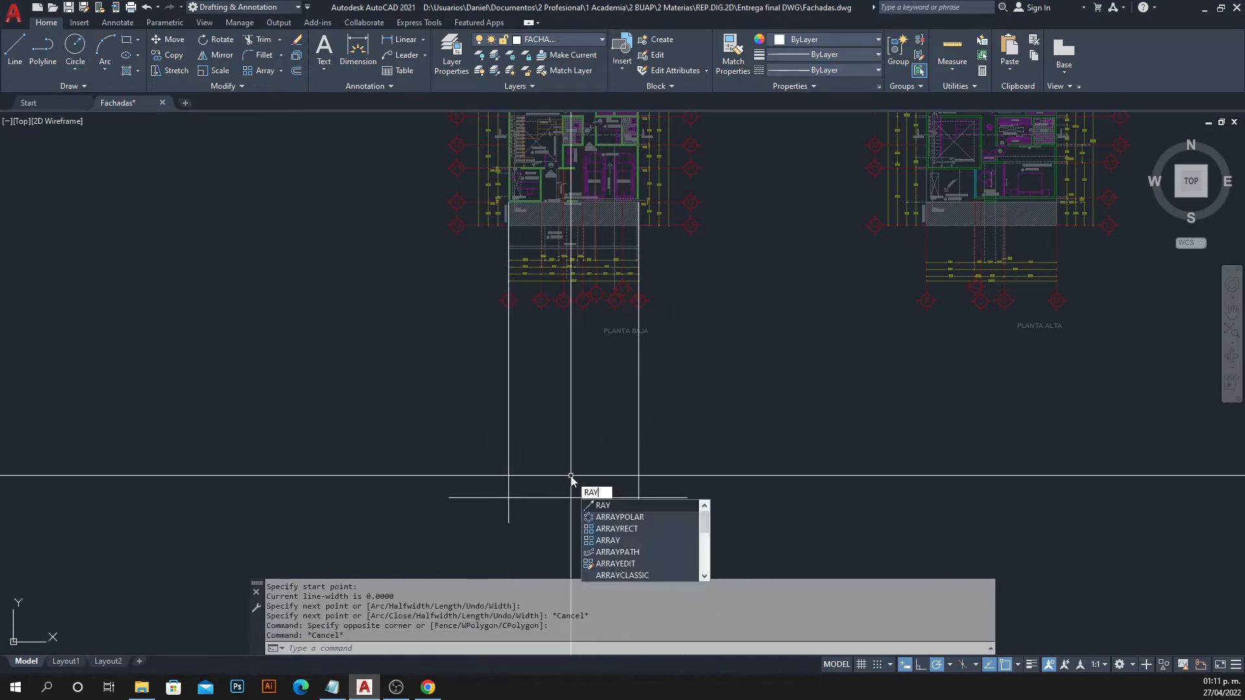
Draw a ray from PLANTA BAJA's front line at axis 12, between the two projection lines, straight down past the base line.
key(Return)
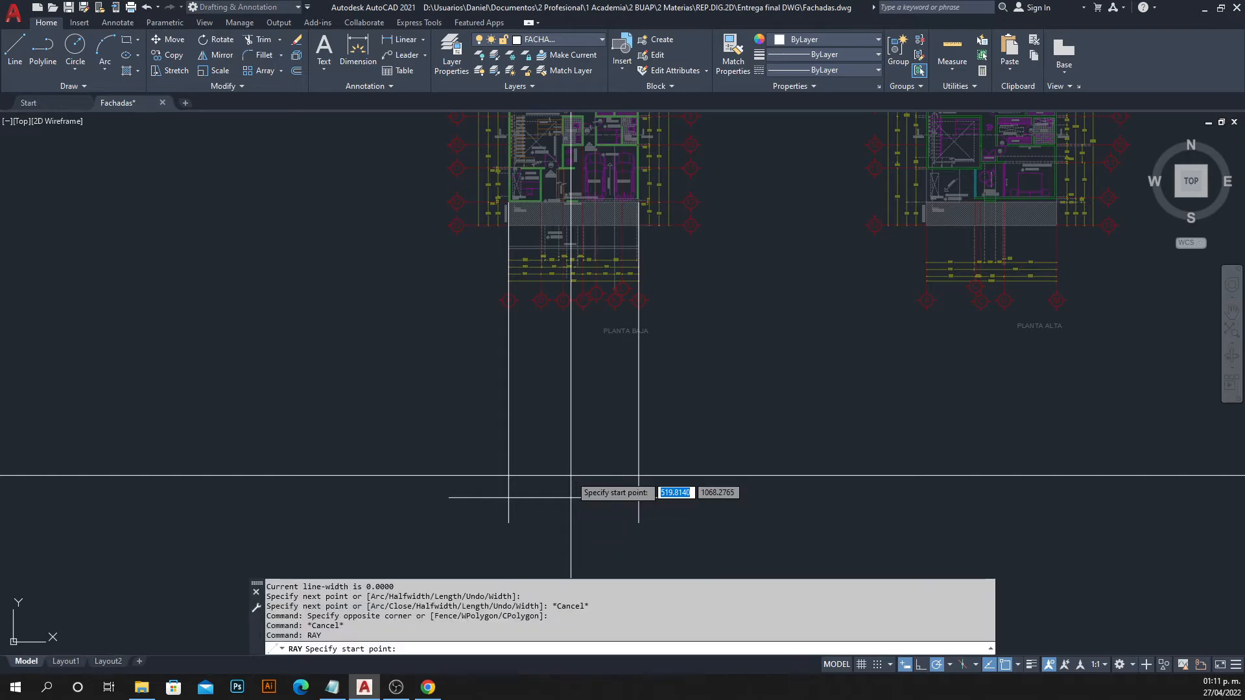
scroll(592, 268, up, 2)
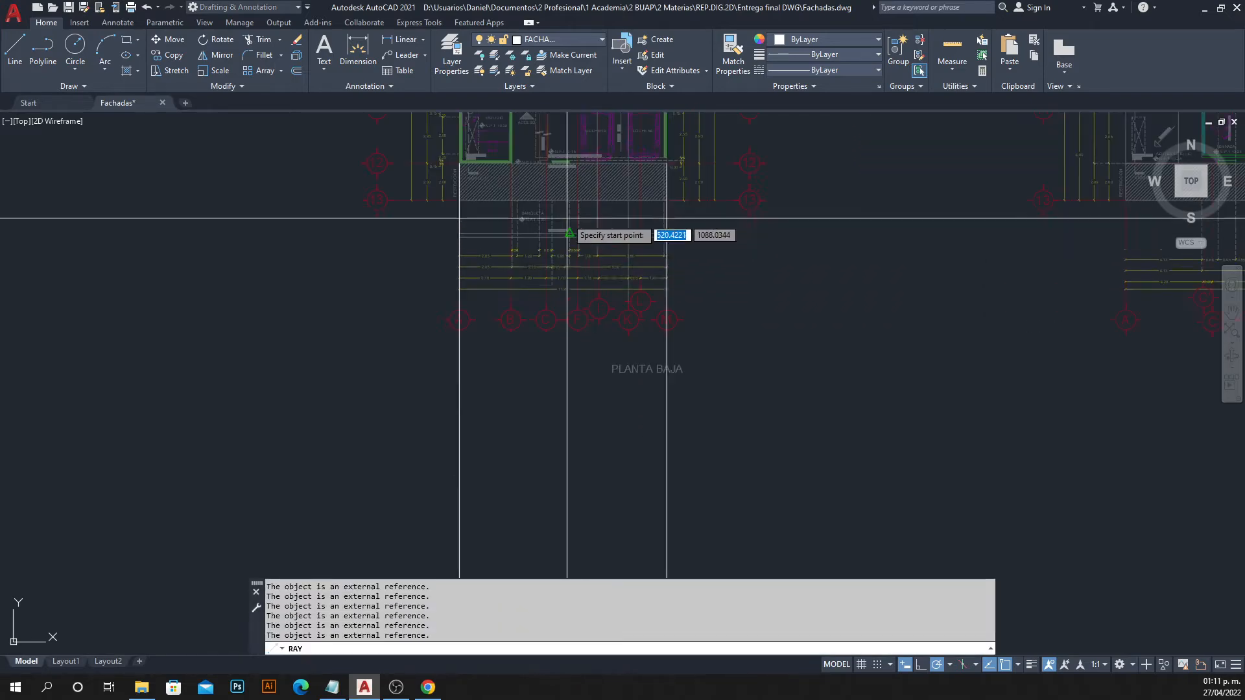
scroll(553, 155, up, 2)
click(536, 180)
scroll(530, 251, down, 3)
middle_drag(531, 261, 534, 172)
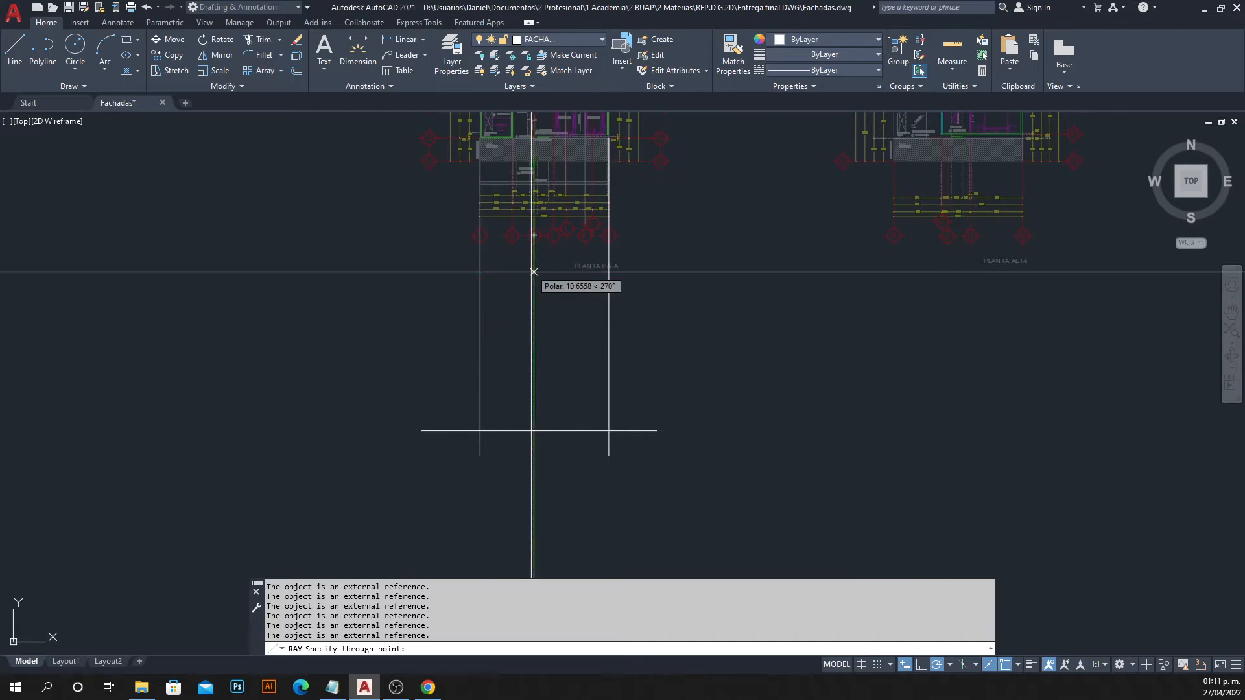
click(536, 356)
key(Escape)
Trim the part of the ray that extends below the façade's base line.
scroll(563, 458, down, 5)
scroll(563, 457, down, 3)
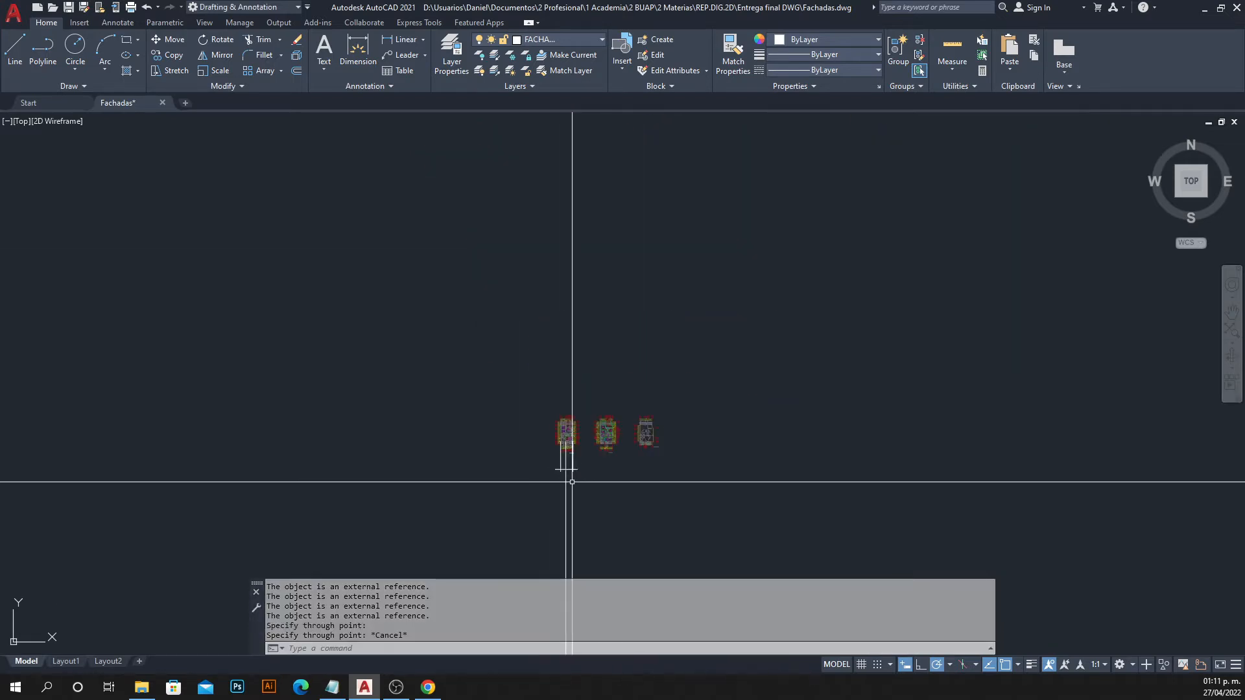
mouse_move(566, 486)
middle_down()
mouse_move(525, 189)
mouse_move(538, 270)
middle_up()
scroll(505, 250, up, 6)
scroll(504, 251, up, 3)
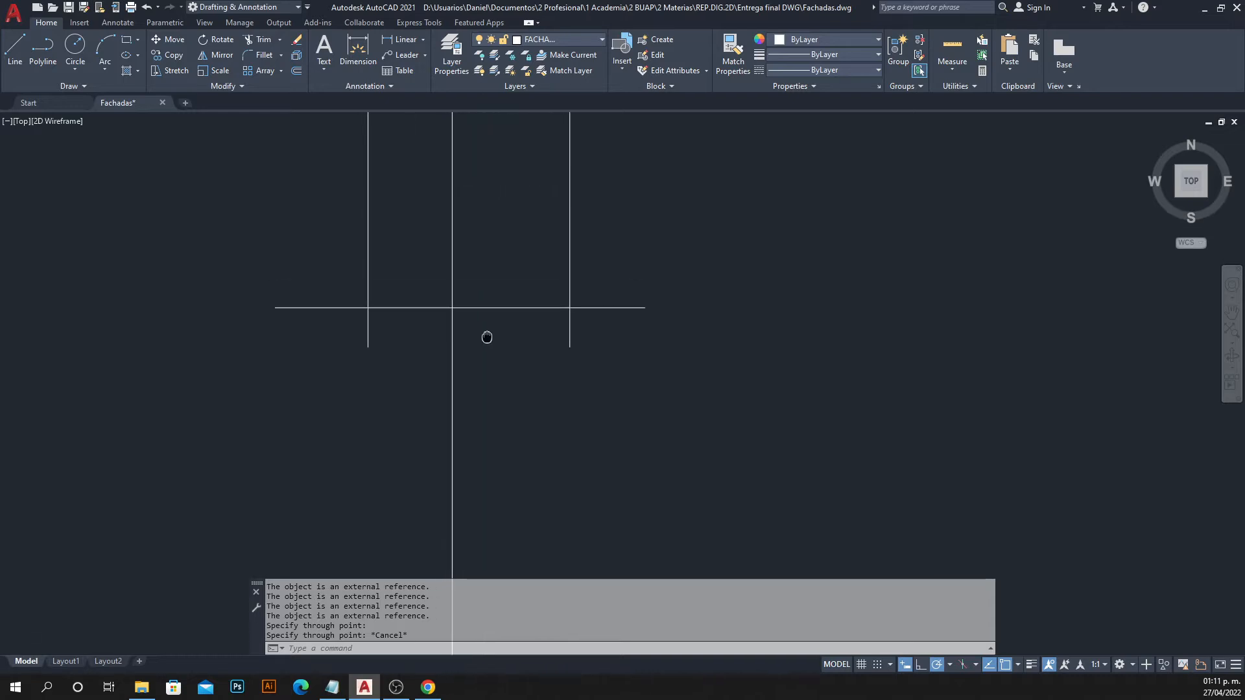
text(tr)
key(Return)
click(453, 350)
key(Escape)
key(Escape)
scroll(486, 361, down, 5)
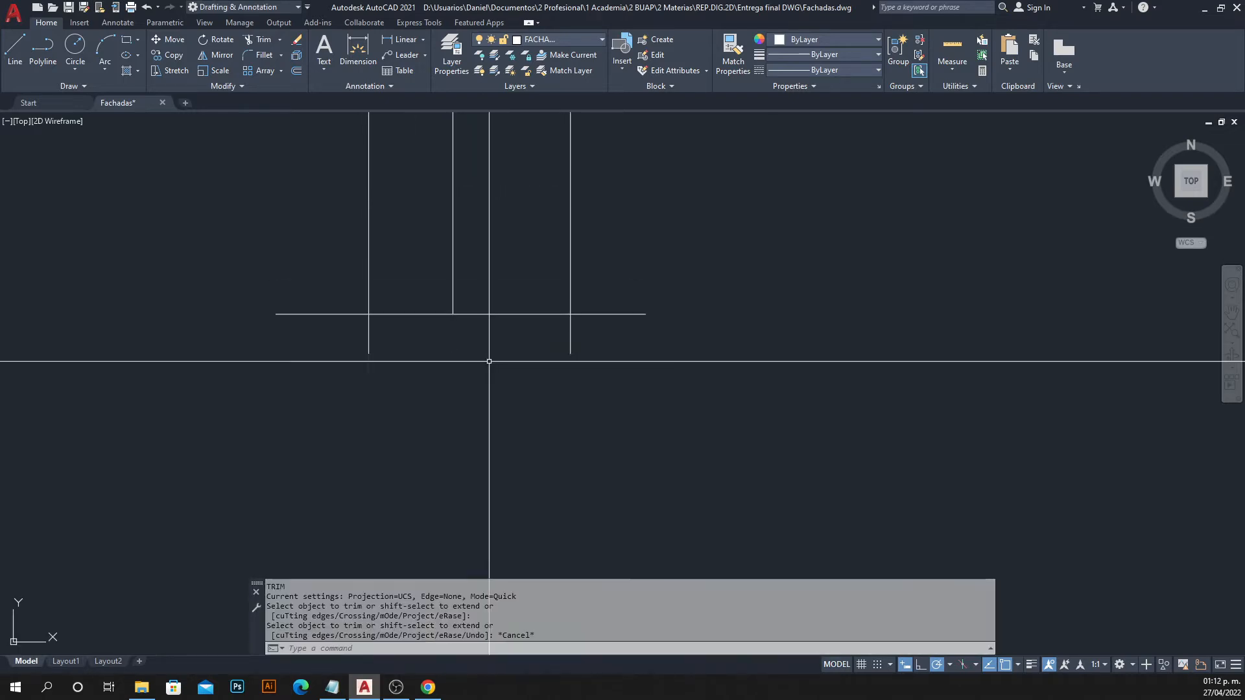
Erase the trimmed ray between the two vertical projection lines.
scroll(478, 353, up, 4)
click(491, 342)
click(453, 387)
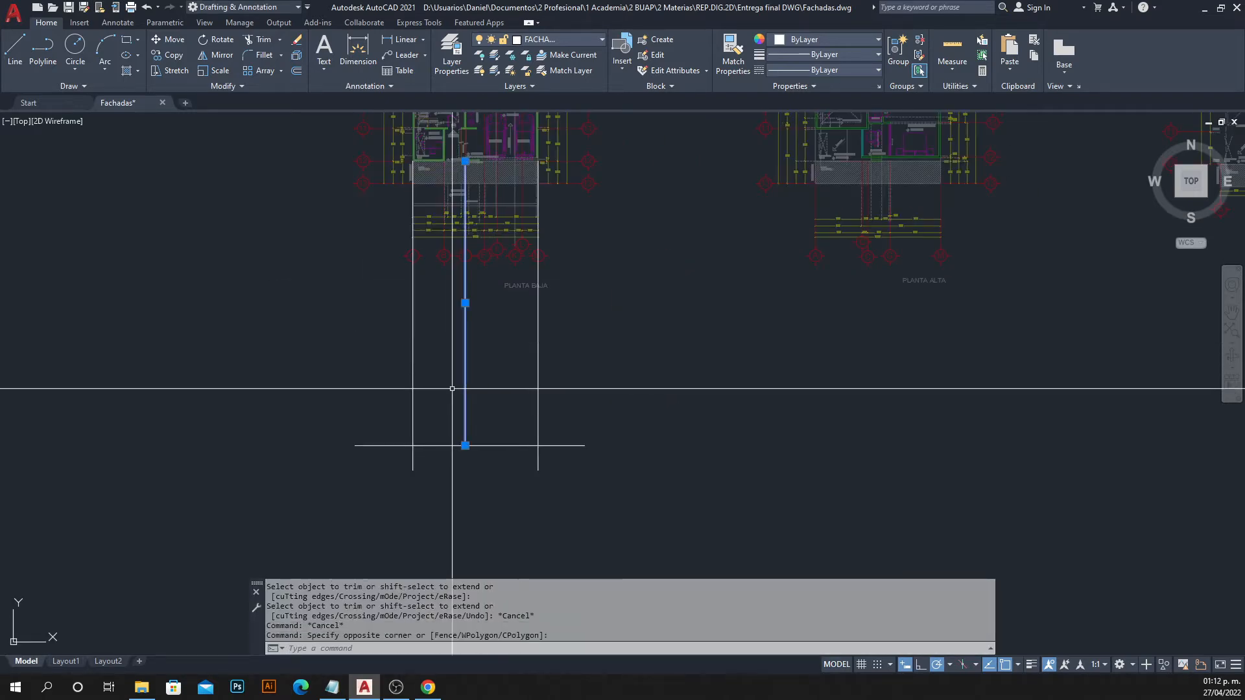
text(e)
key(Return)
Switch to Notepad, add a "RAY = LÍNEA" note below LAYOFF in the command list, and return to the AutoCAD drawing.
click(332, 687)
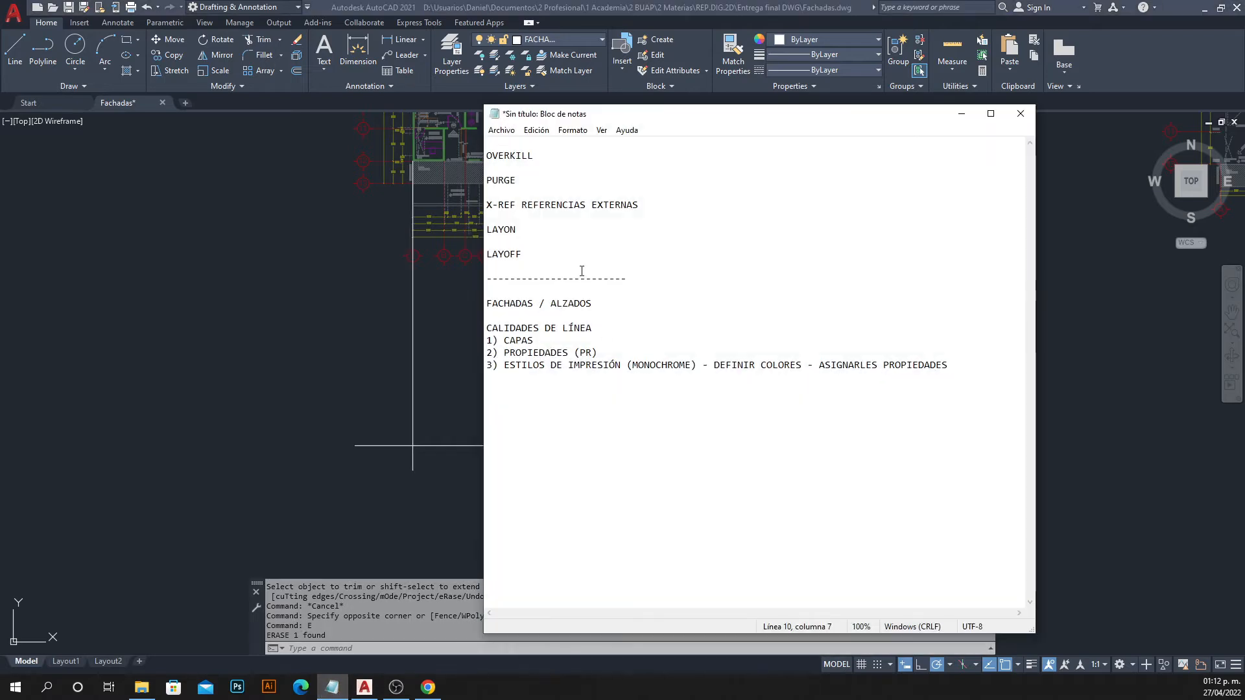
key(Return)
key(Return)
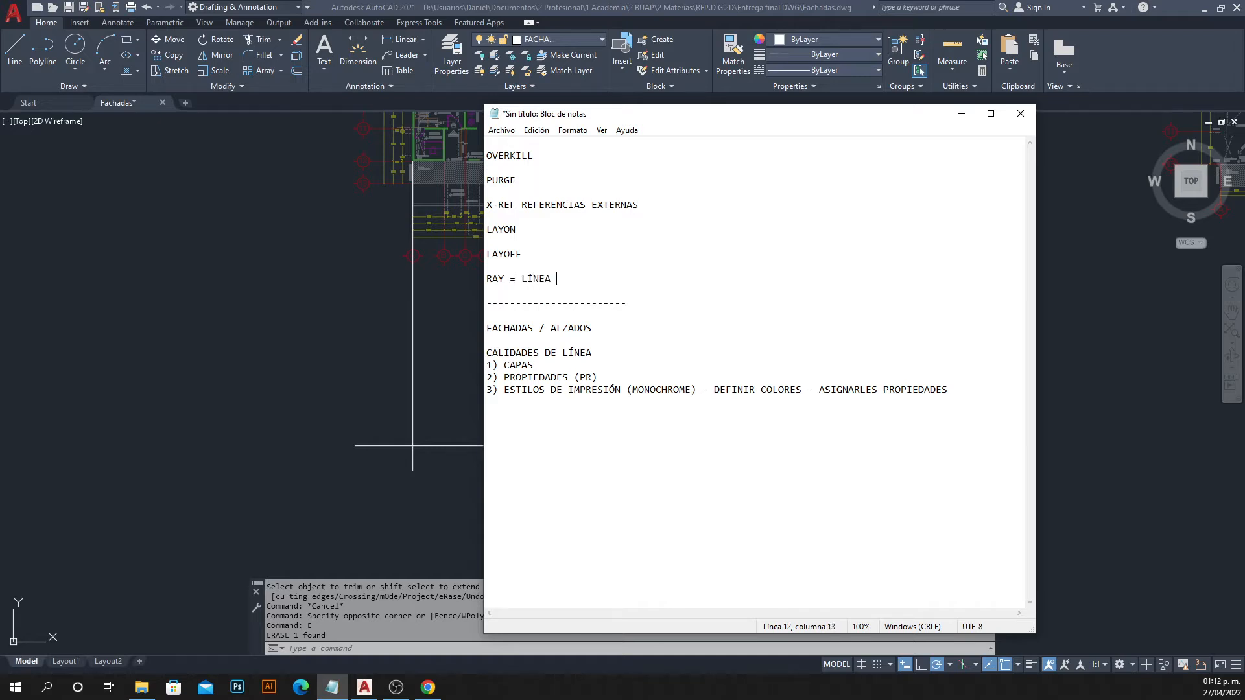
click(289, 224)
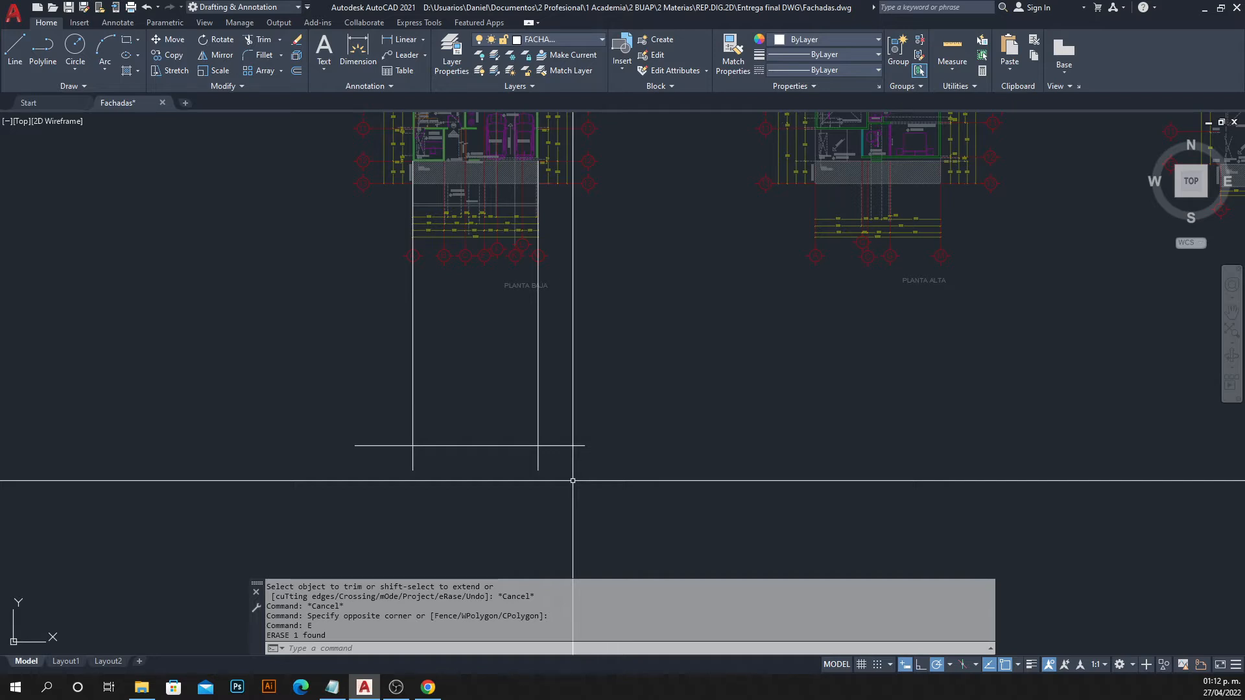
Trim the ends of both vertical projection lines that stick out below the façade's base line.
text(tr)
key(Return)
drag(560, 468, 312, 515)
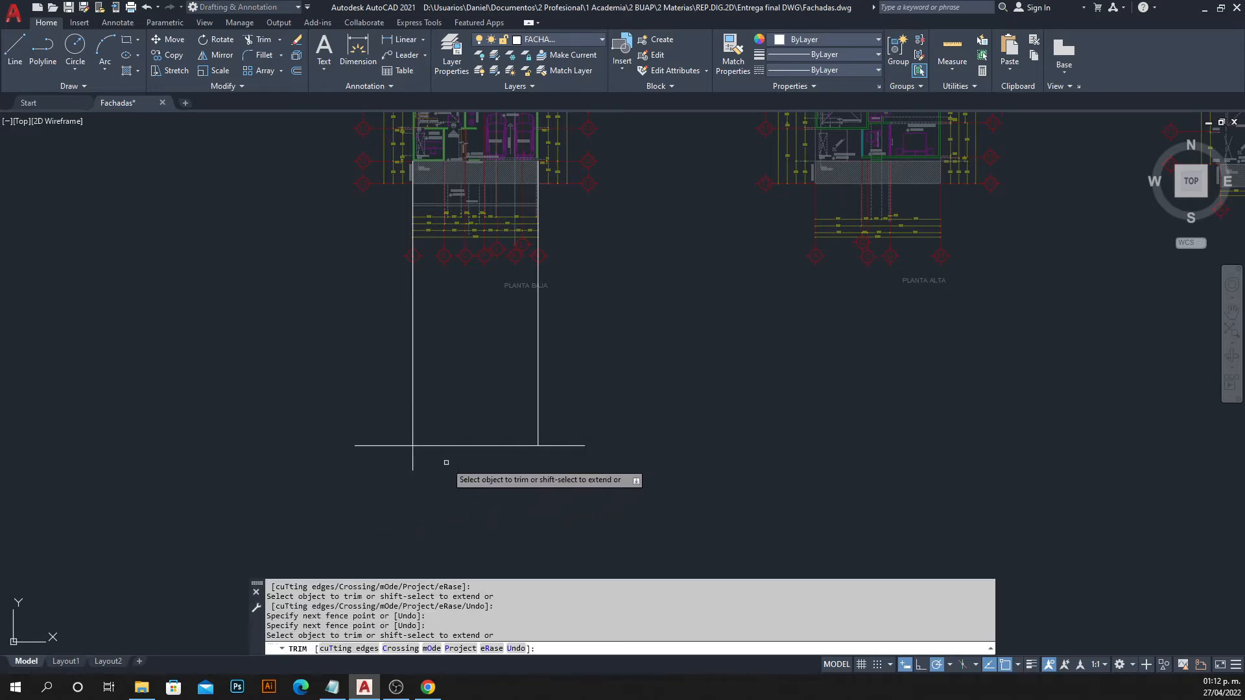
key(Escape)
Copy the projection line at axis A horizontally to the ESTUDIO's opposite outer wall corner at axis 12, redoing the first placement.
middle_drag(471, 268, 471, 347)
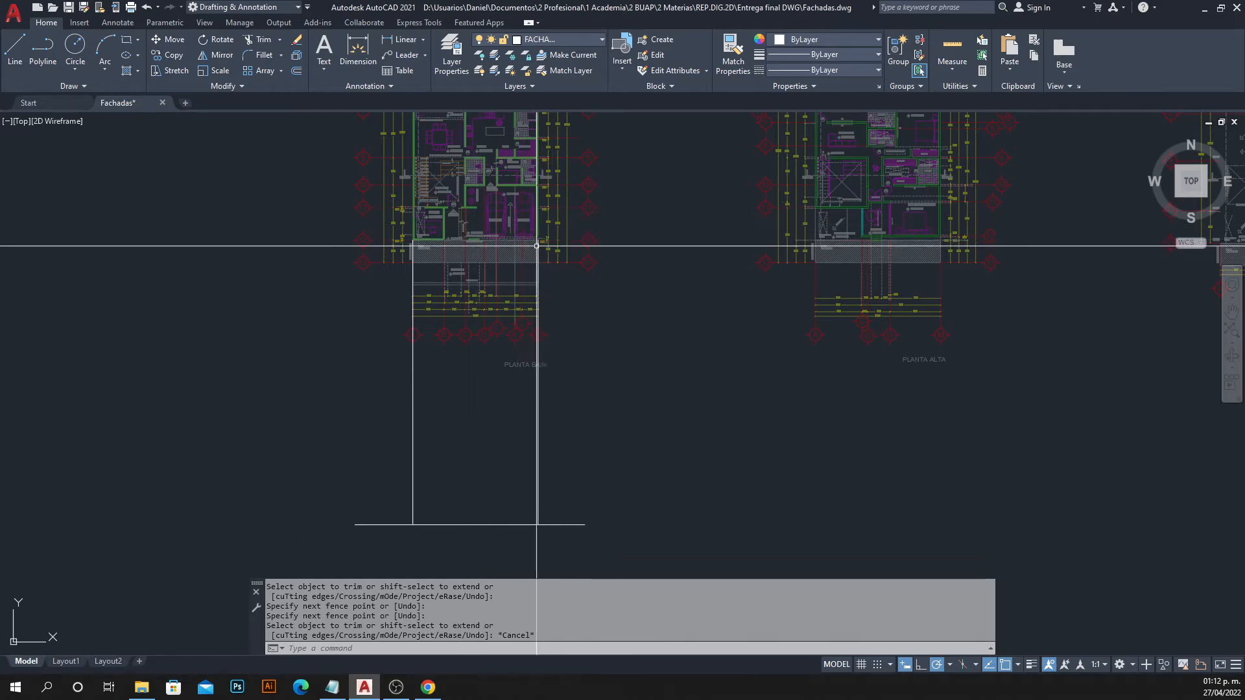
scroll(428, 247, up, 6)
click(416, 368)
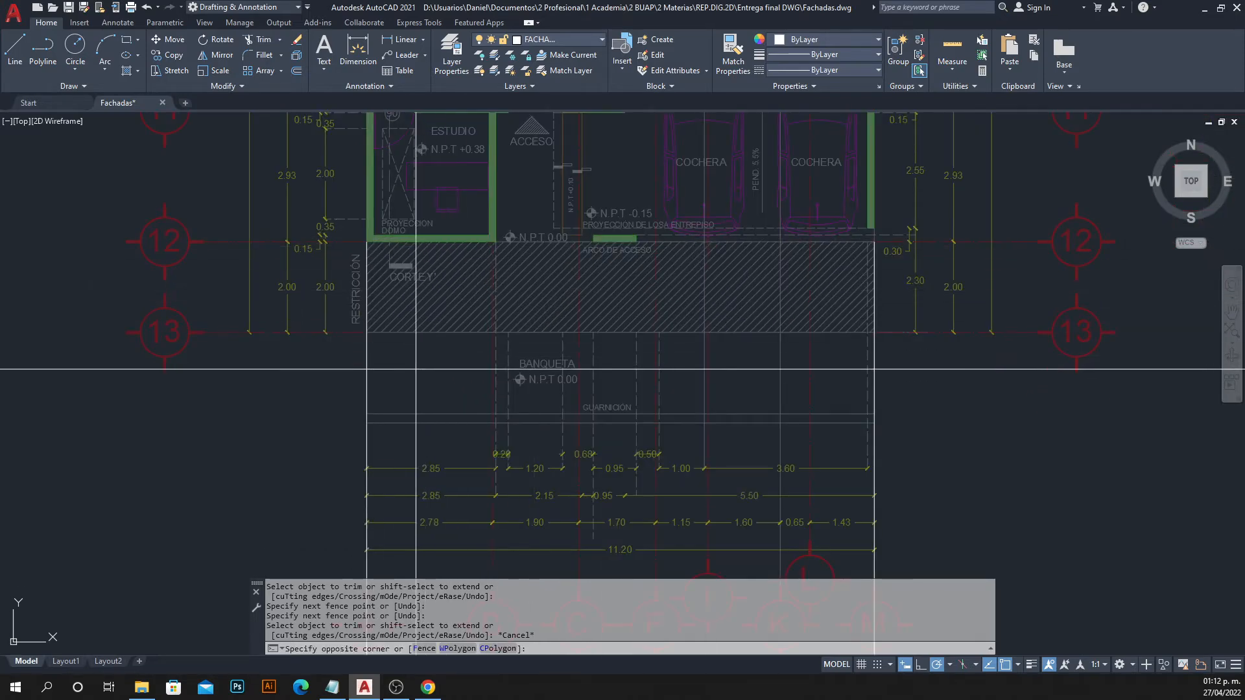
key(Escape)
click(366, 376)
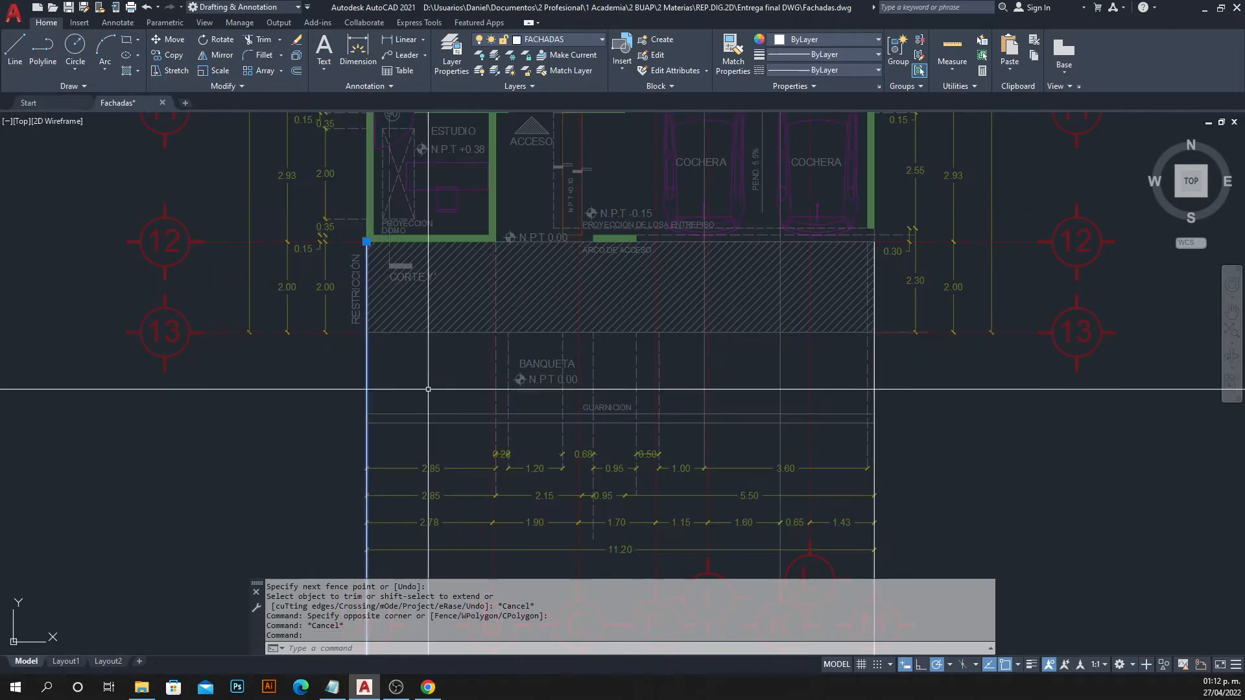
text(co)
key(Return)
click(366, 242)
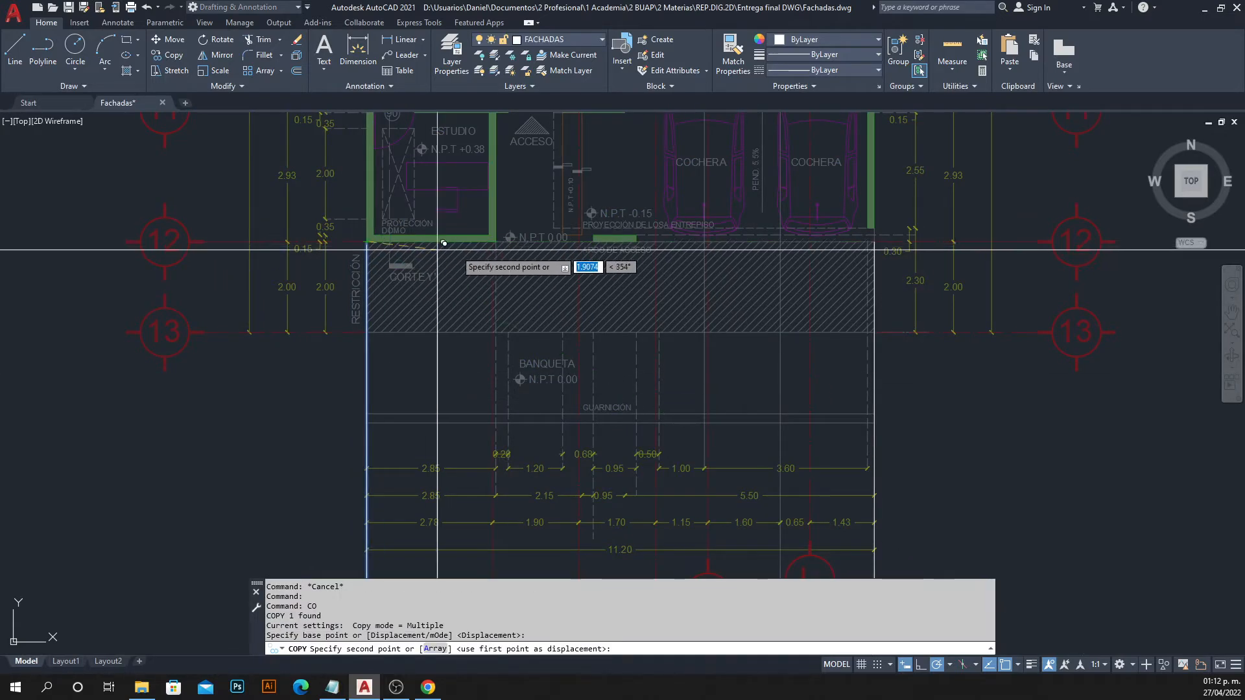
click(495, 241)
key(ctrl+z)
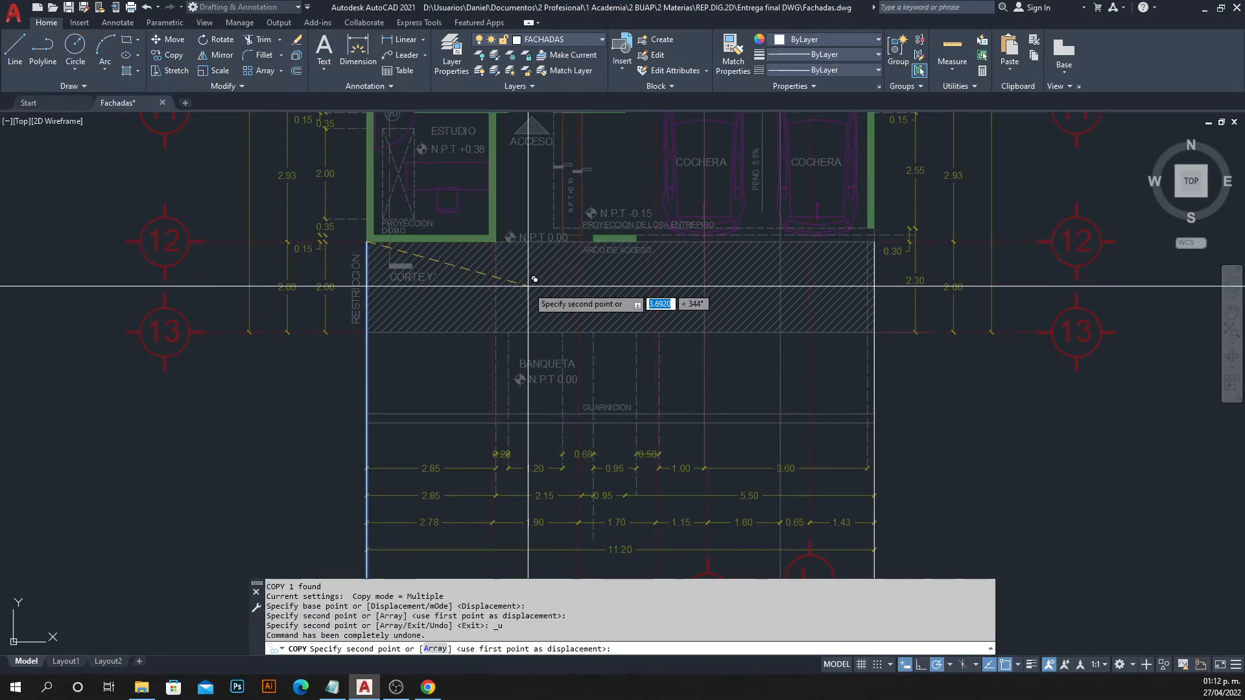
scroll(506, 246, up, 2)
click(477, 230)
scroll(545, 334, down, 2)
middle_drag(546, 335, 436, 328)
scroll(436, 328, down, 4)
key(Escape)
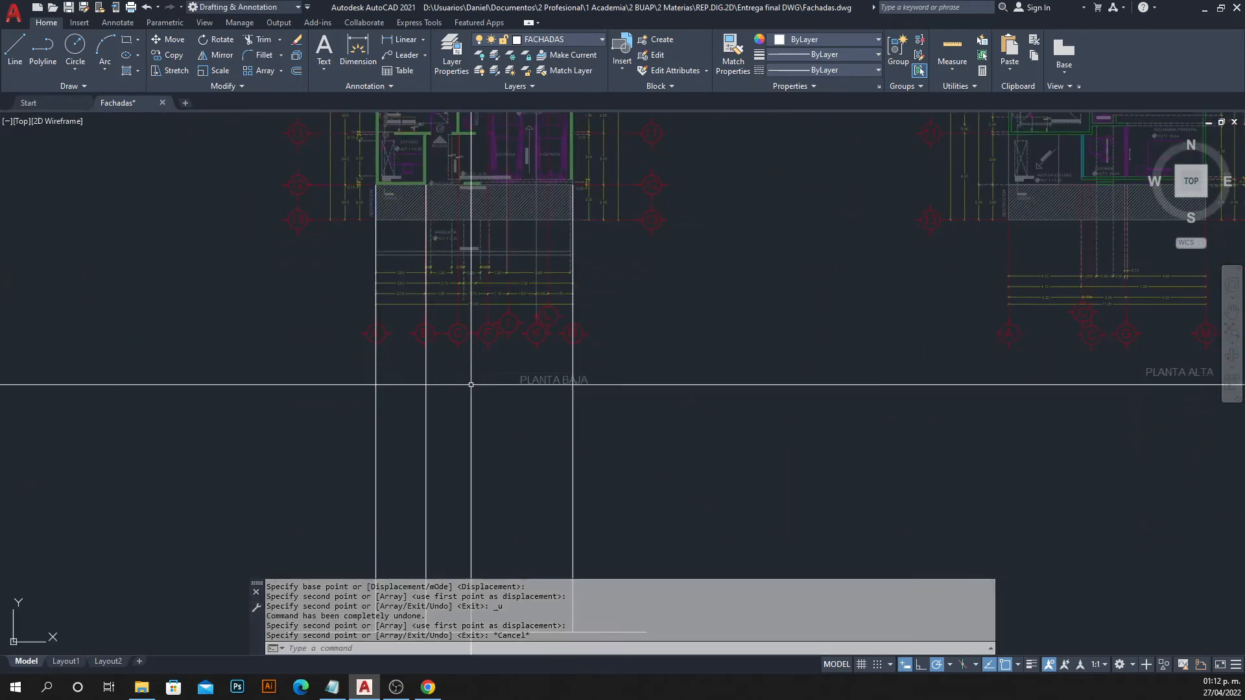
Open the Fachadas y cortes drawing and examine the simple outline façade below the detailed one.
scroll(405, 294, down, 2)
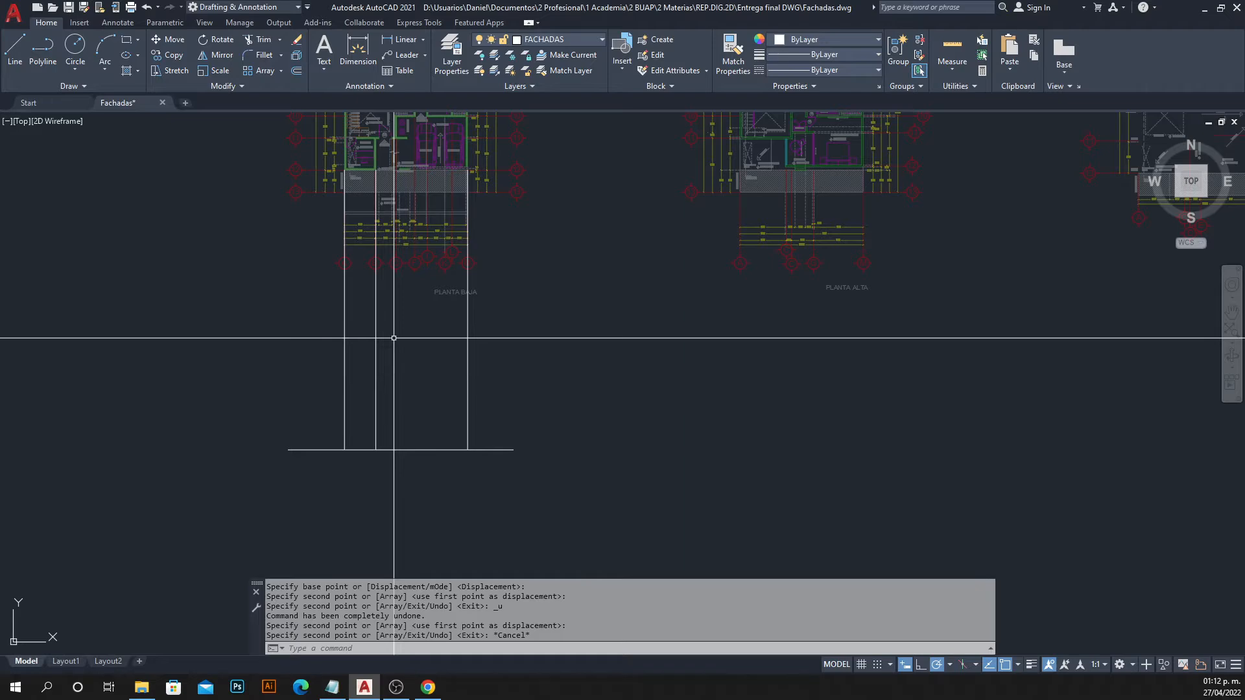
key(ctrl+o)
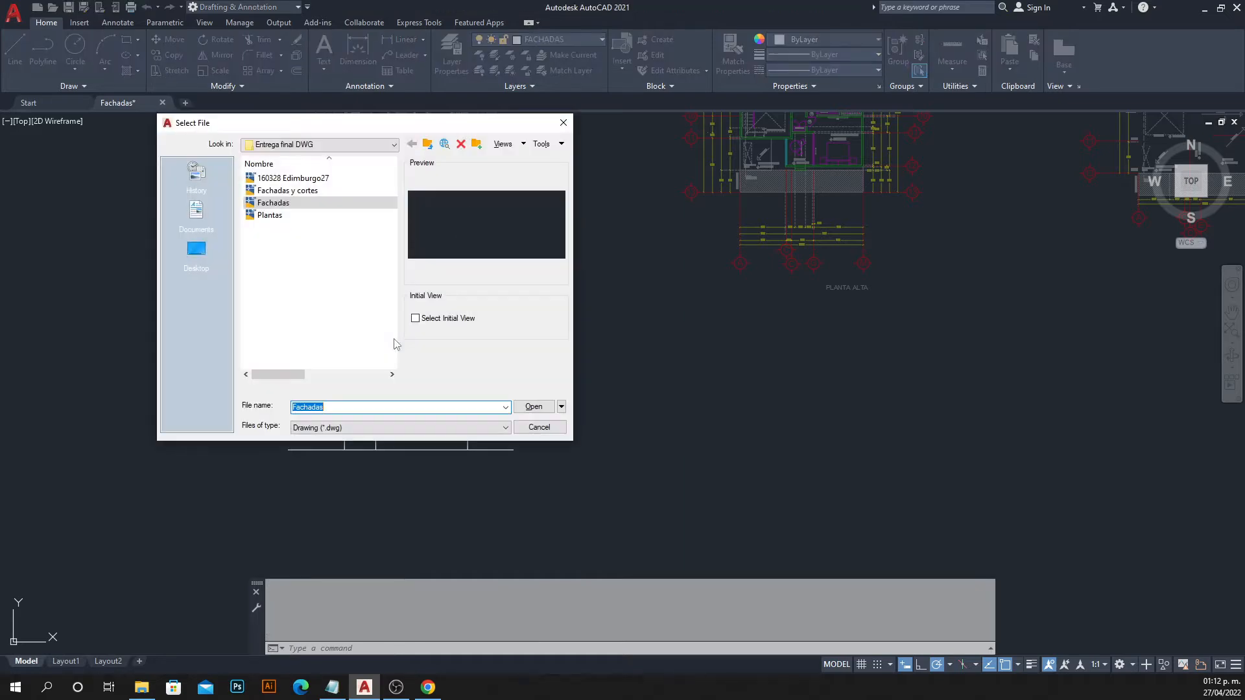
double_click(301, 192)
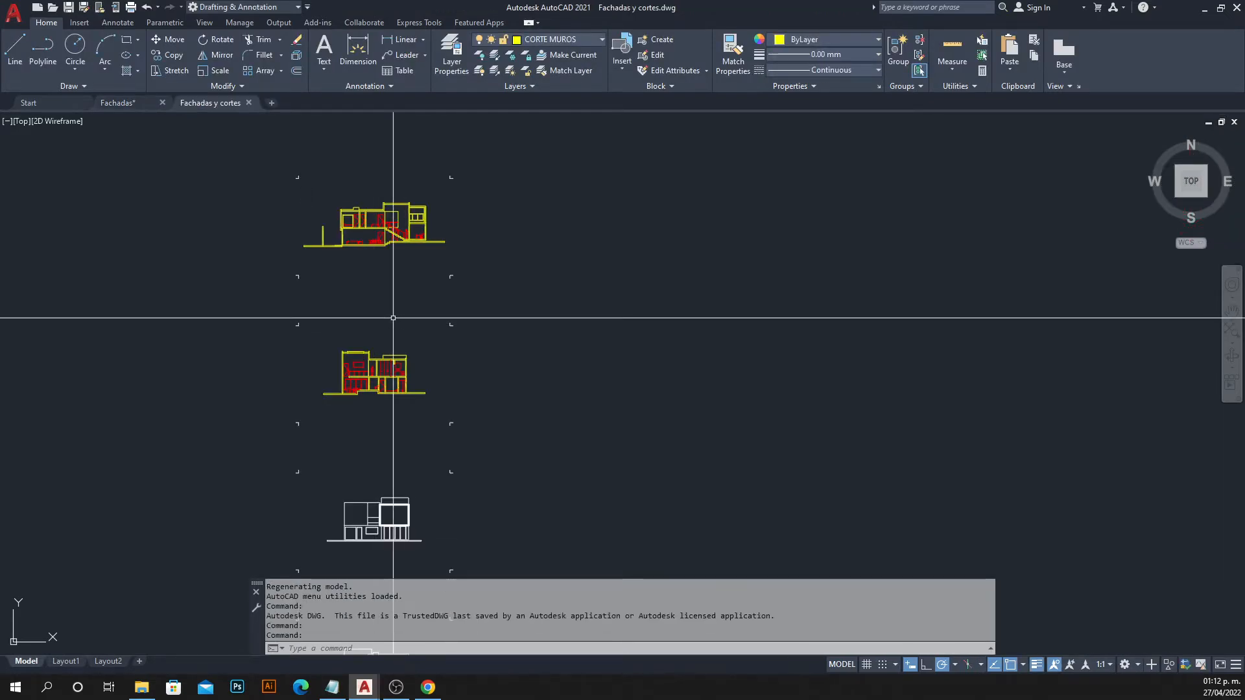
scroll(395, 223, down, 3)
scroll(376, 295, up, 3)
scroll(432, 326, up, 2)
scroll(431, 331, down, 2)
middle_drag(427, 356, 424, 253)
scroll(417, 318, up, 1)
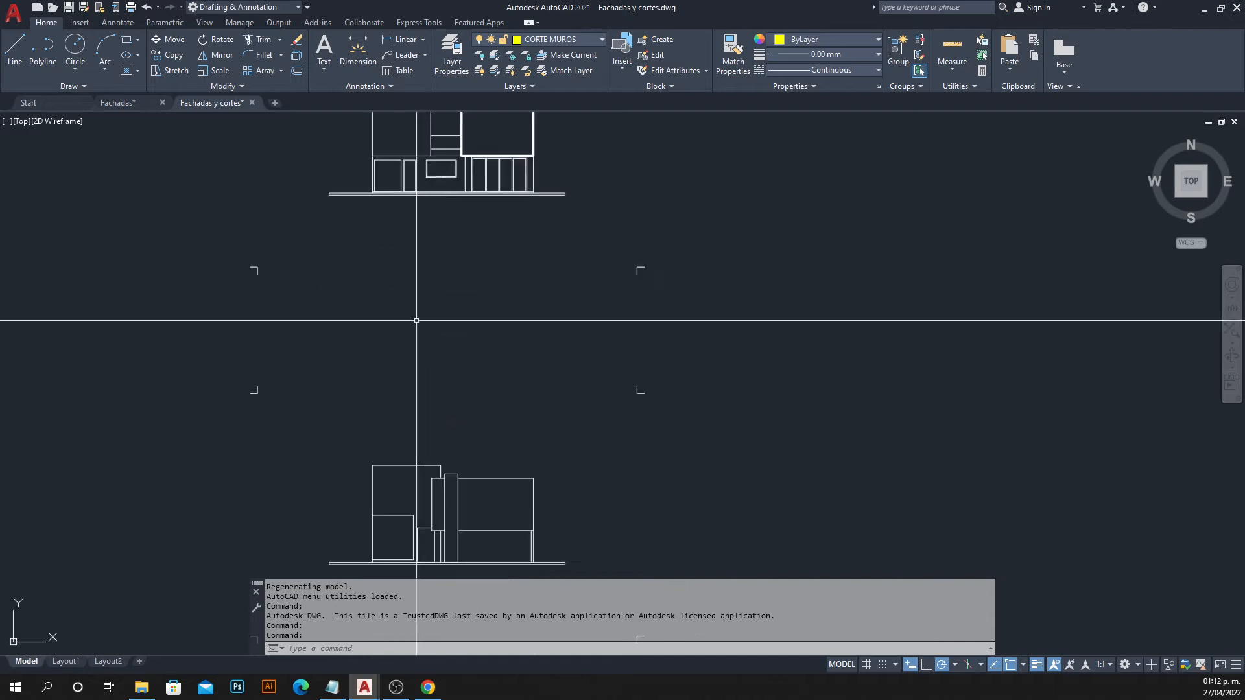
scroll(396, 405, up, 2)
middle_drag(394, 422, 416, 203)
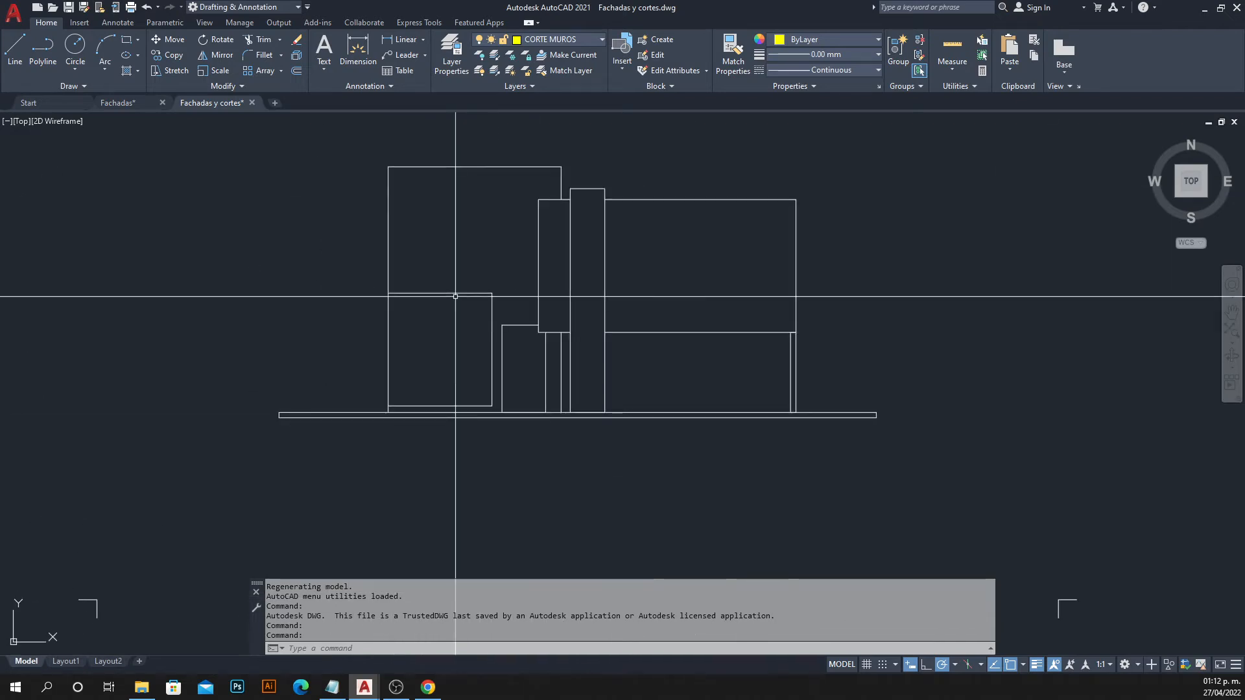
Measure the height of the façade's lower-left volume, starting from its corner at ground level.
key(Return)
click(388, 411)
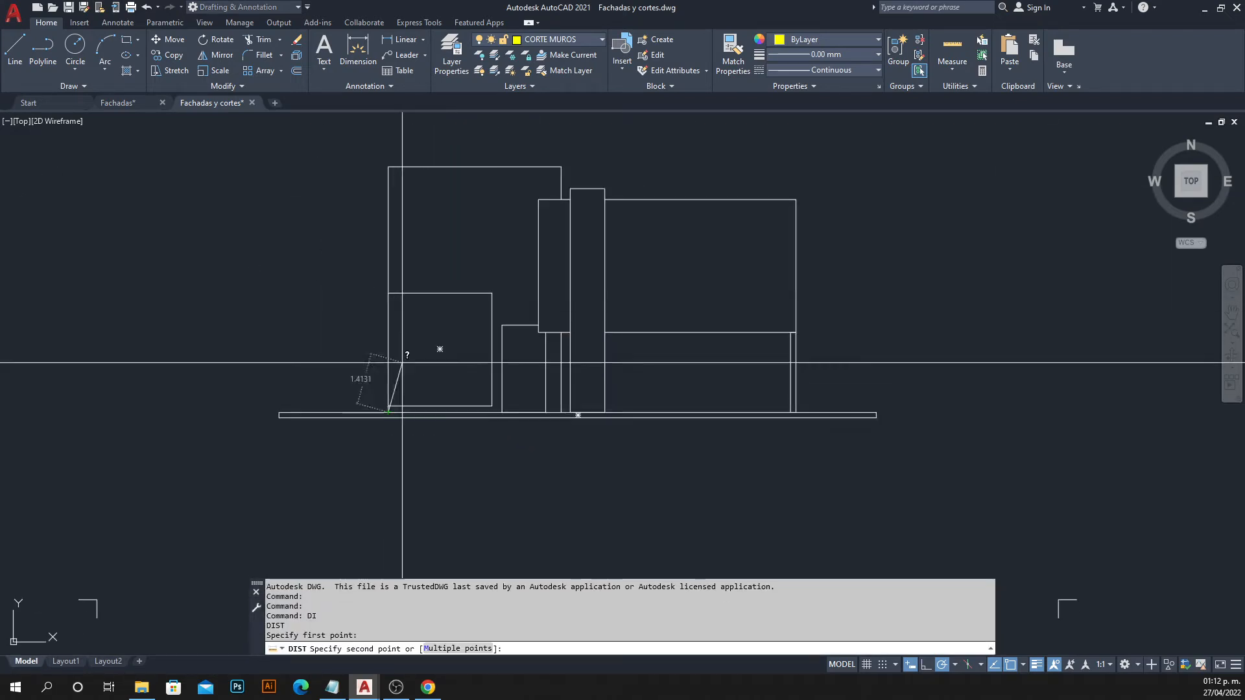
key(Escape)
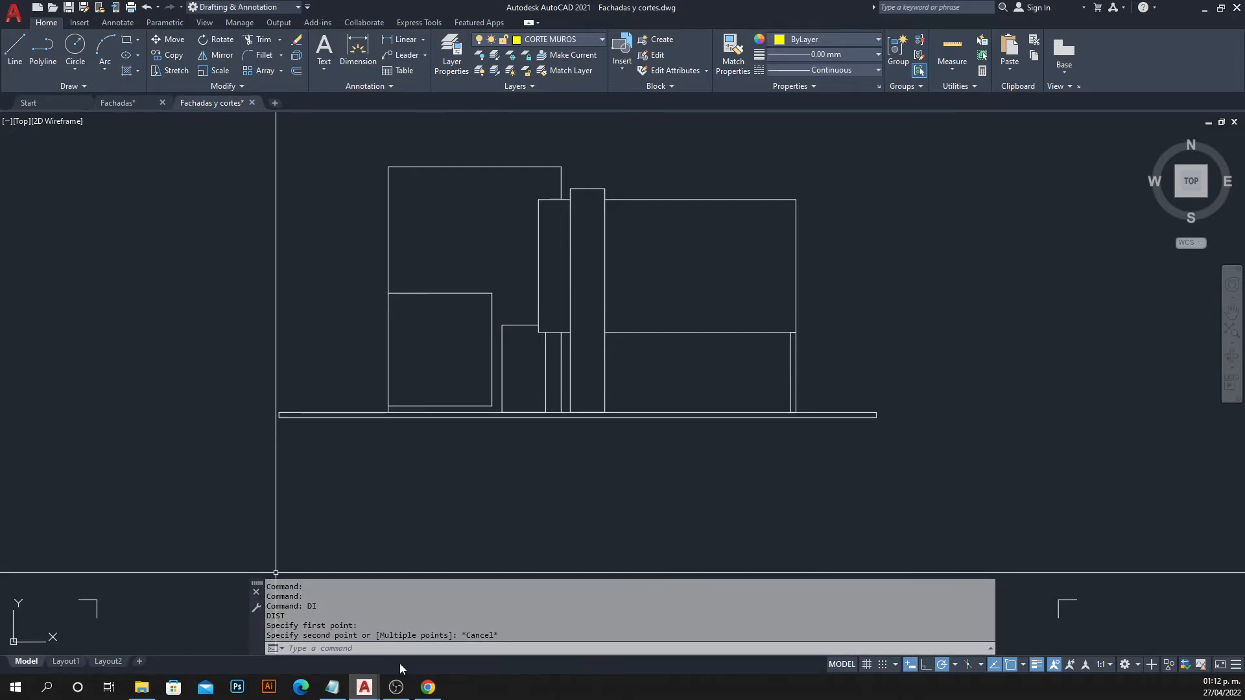
Return to the Fachadas drawing and offset the façade's base line 3 units upward.
click(117, 103)
scroll(368, 447, up, 2)
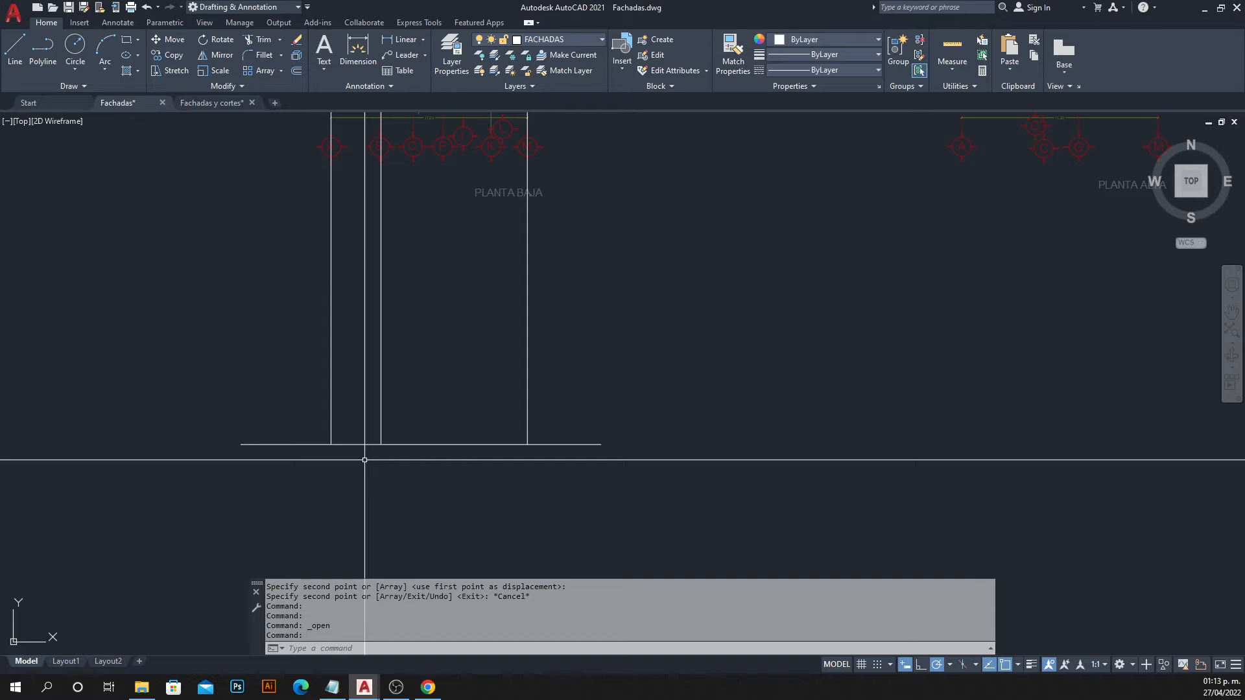
text(o)
key(Return)
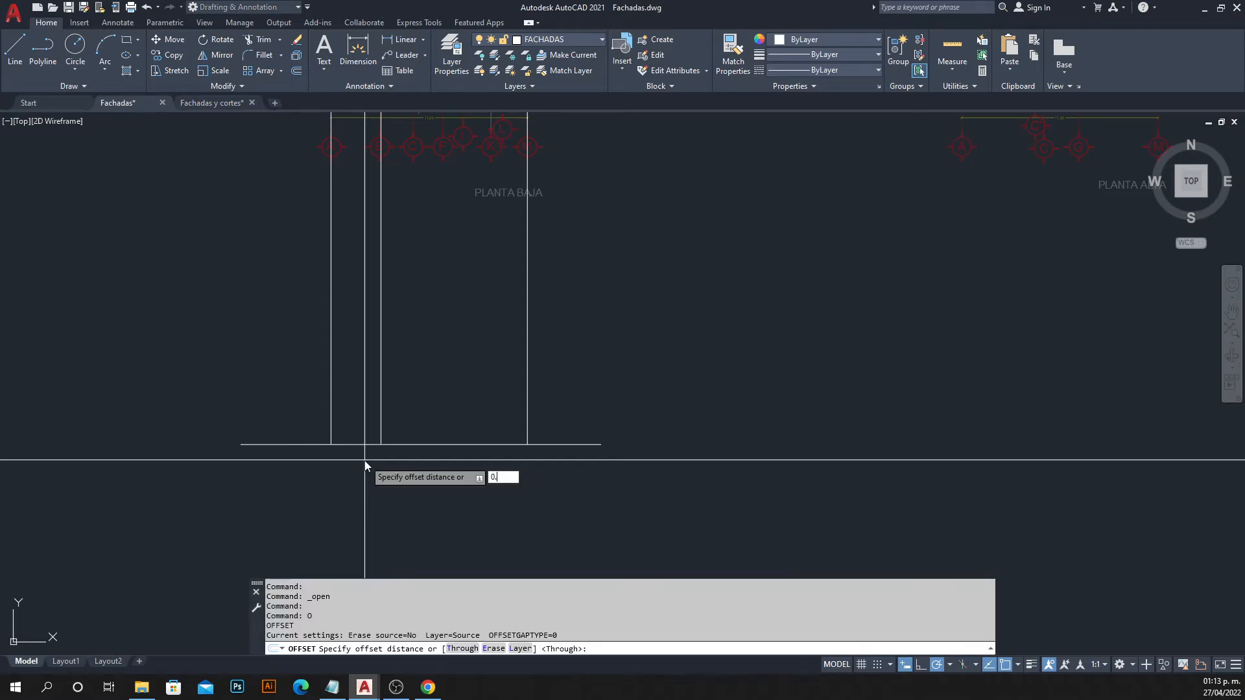
key(Escape)
text(o)
key(Return)
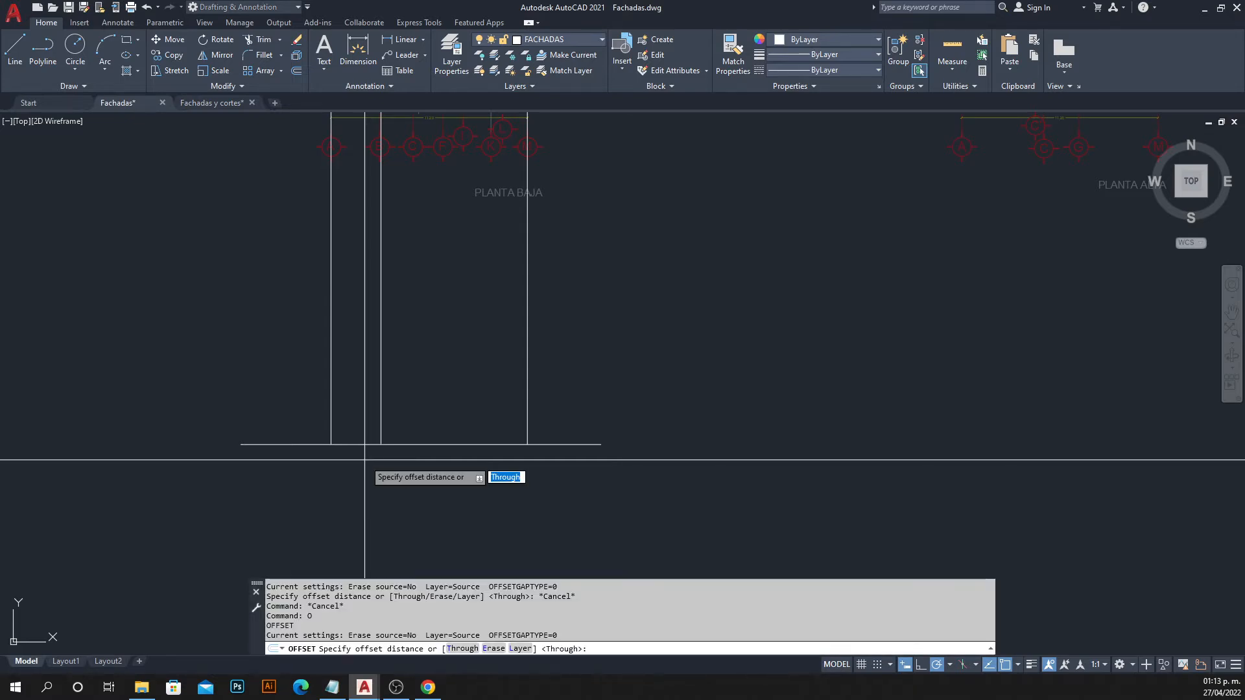
text(3)
key(Return)
click(365, 444)
click(366, 415)
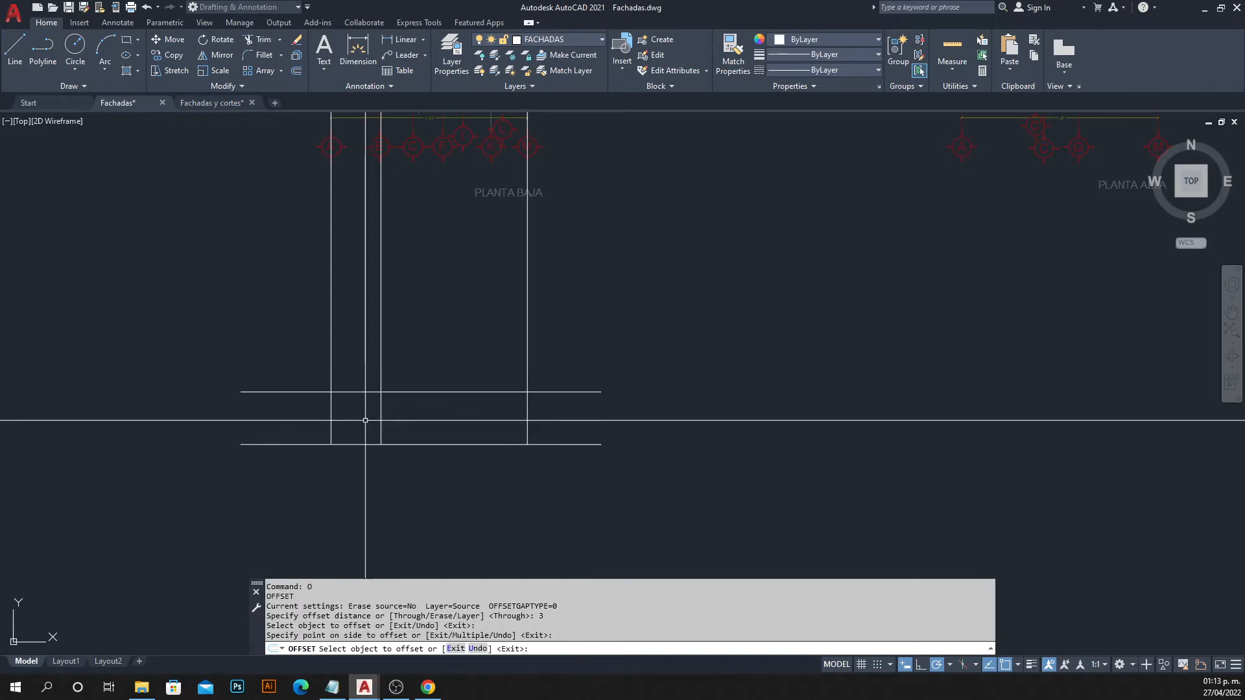
key(Escape)
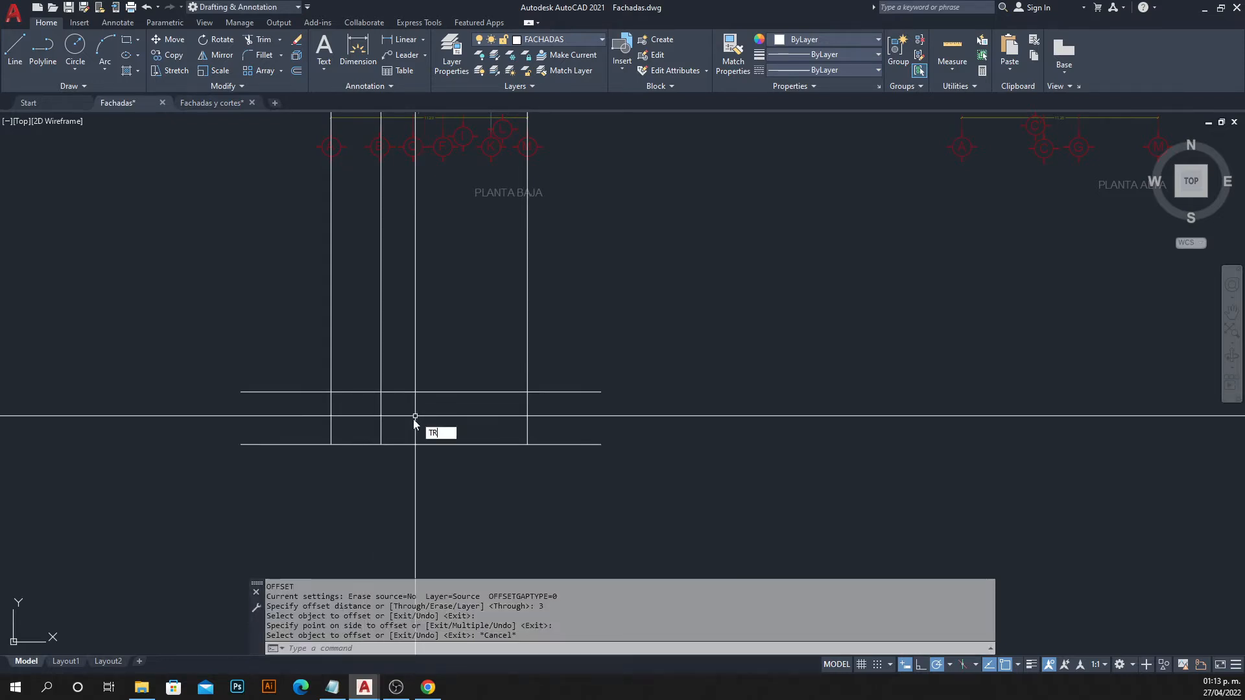
Trim the offset line so only the segment between the ESTUDIO's two projection lines is kept.
text(tr)
key(Return)
click(286, 369)
click(271, 410)
click(450, 378)
click(437, 413)
click(596, 370)
click(571, 418)
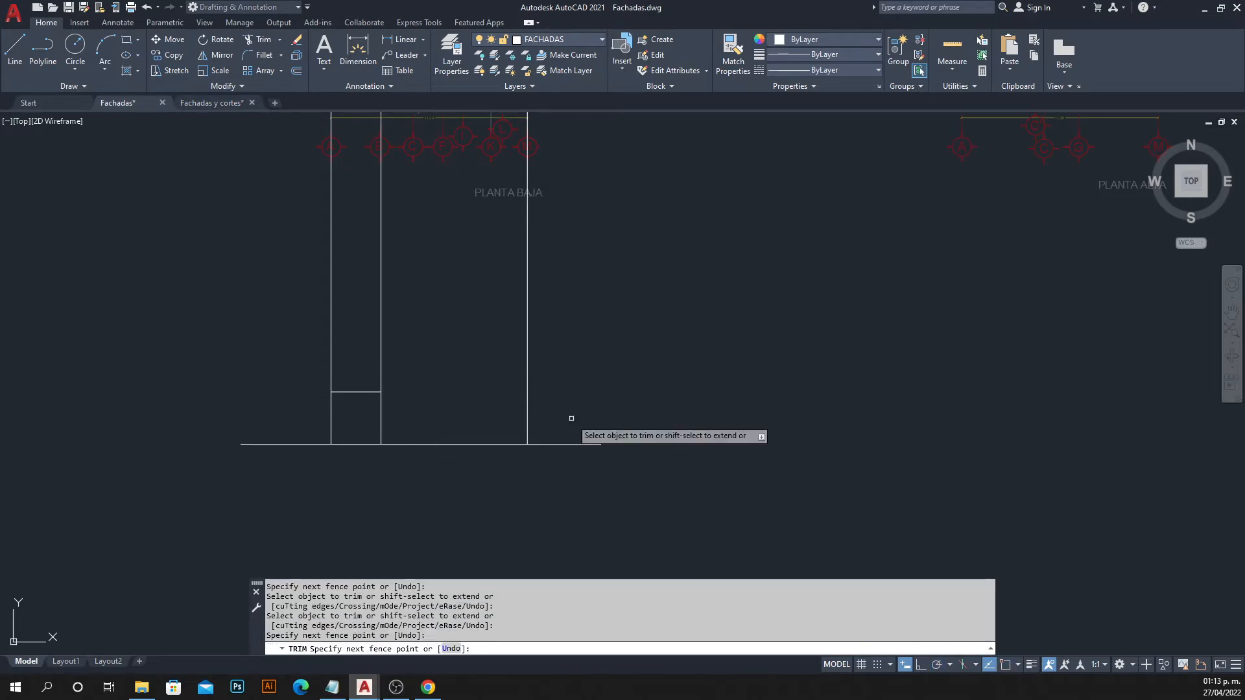
key(Escape)
Examine the ESTUDIO, ACCESO and COCHERA walls on PLANTA BAJA's front side between axes 11 and 12.
scroll(417, 377, down, 4)
middle_drag(417, 377, 425, 446)
scroll(399, 272, up, 6)
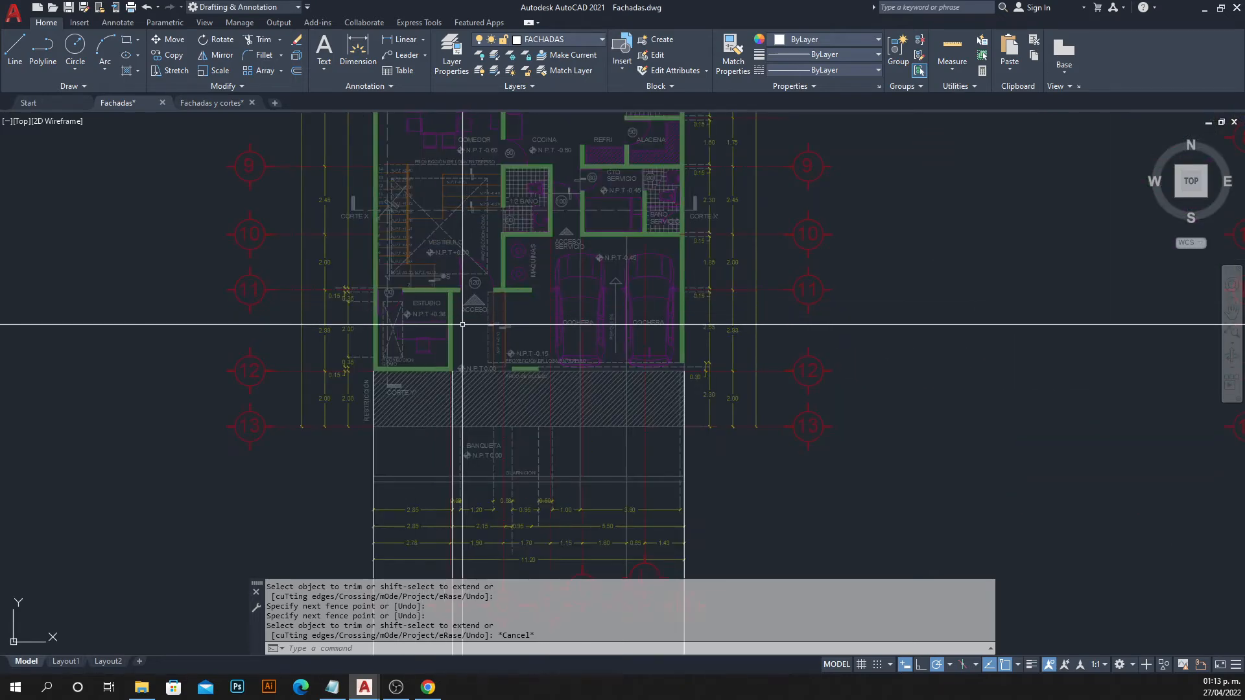
scroll(400, 282, up, 4)
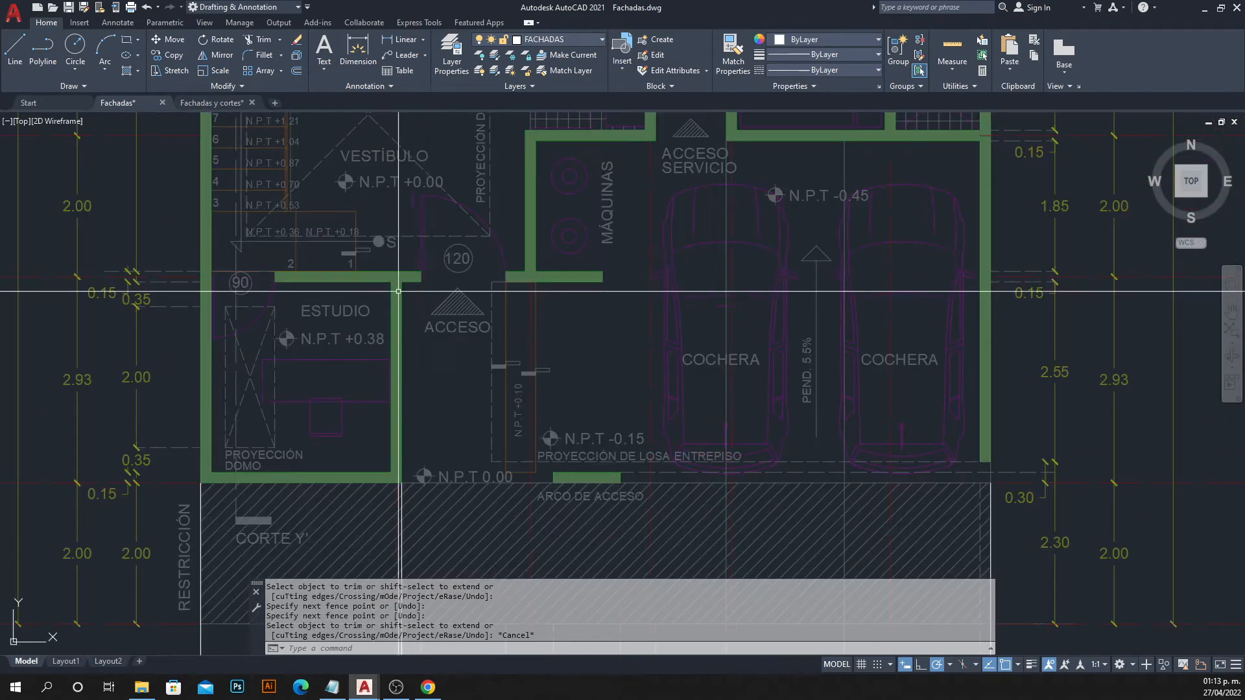
scroll(398, 291, down, 1)
middle_drag(402, 327, 375, 177)
scroll(375, 177, down, 1)
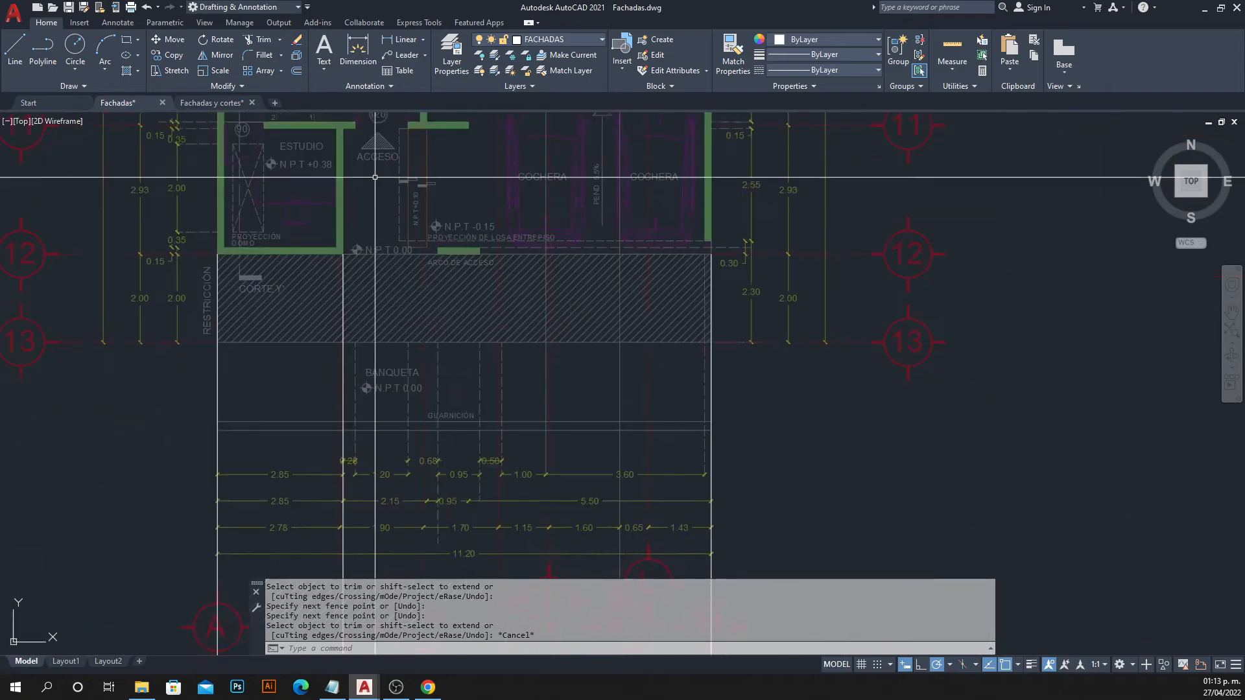
scroll(374, 177, down, 2)
scroll(371, 363, up, 2)
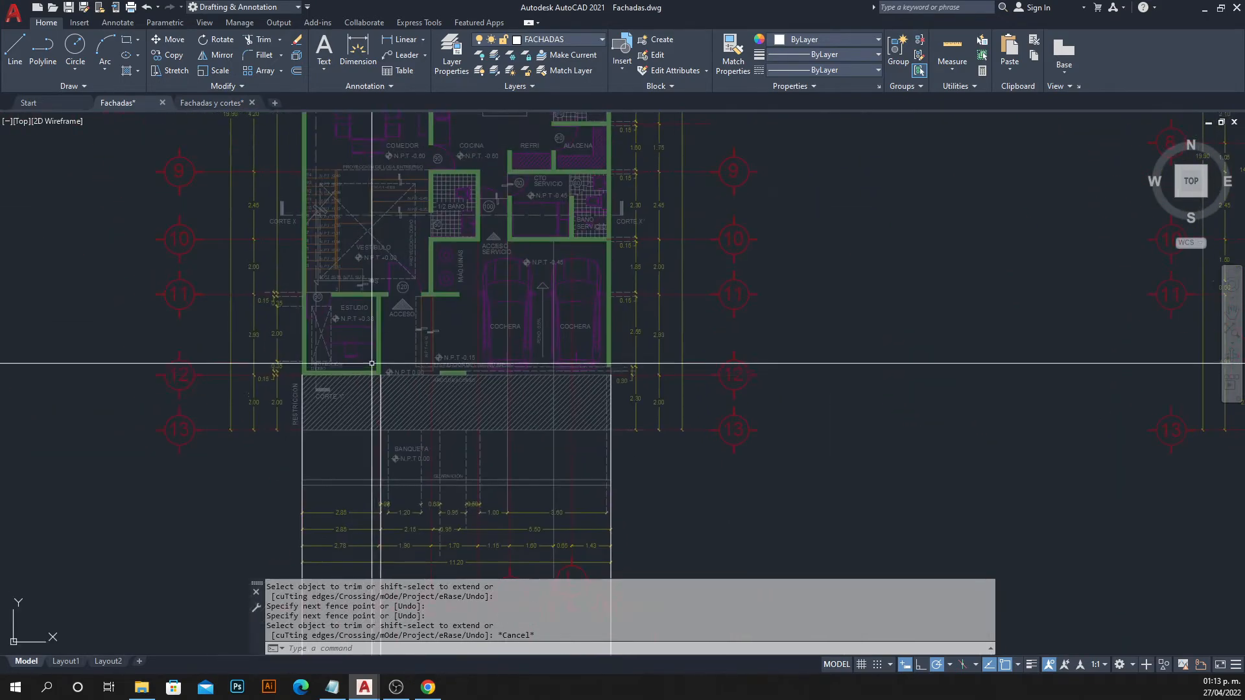
Copy the ESTUDIO's inner projection line to both jambs of the ACCESO door opening on PLANTA BAJA.
scroll(372, 365, up, 4)
scroll(403, 342, up, 2)
scroll(408, 354, down, 2)
middle_drag(409, 356, 333, 425)
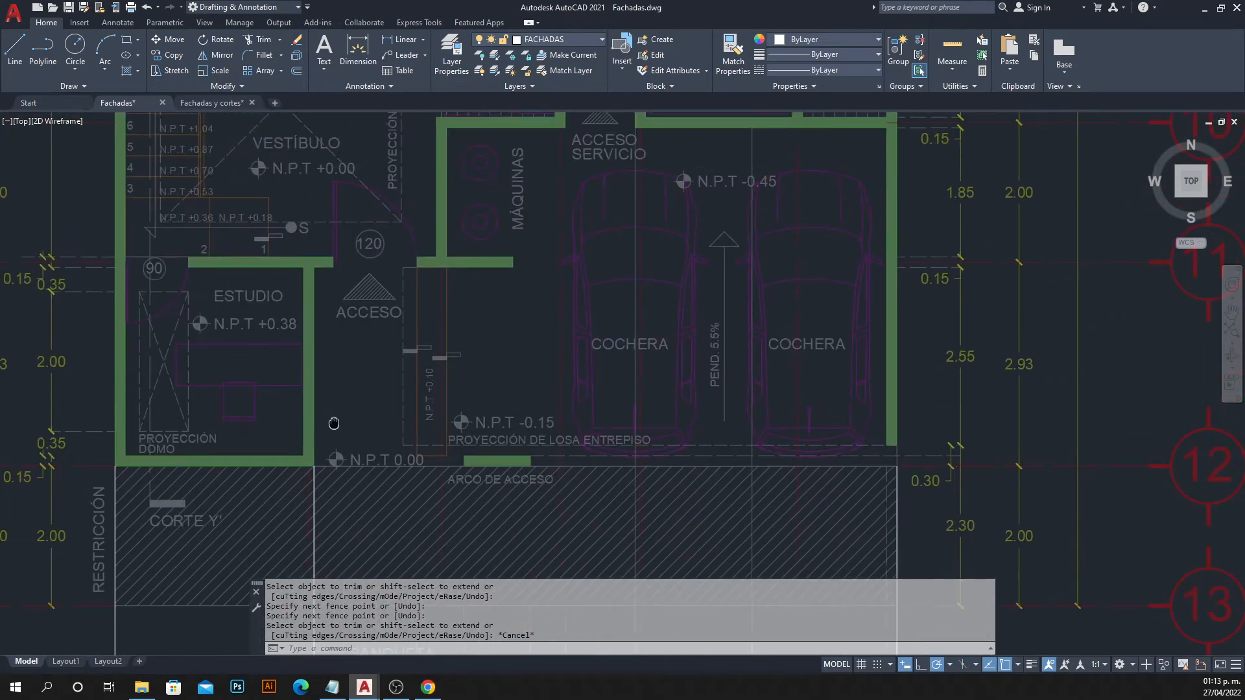
click(313, 481)
text(o)
key(Return)
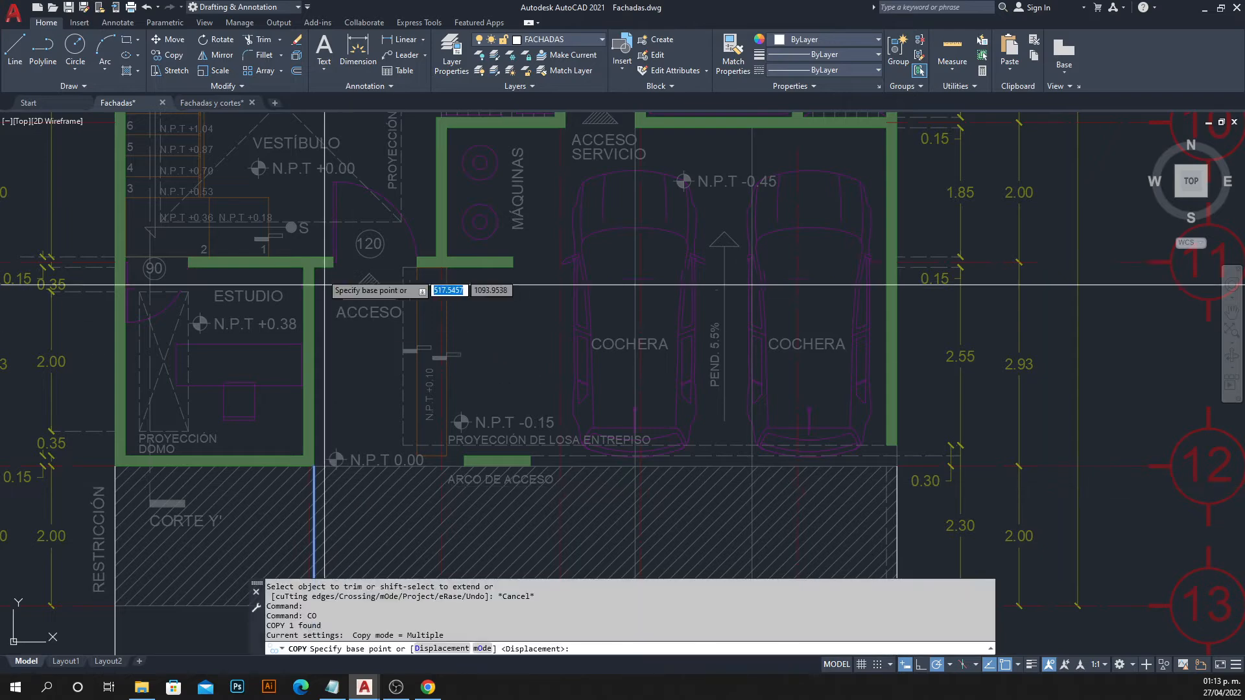
click(314, 267)
scroll(334, 266, up, 4)
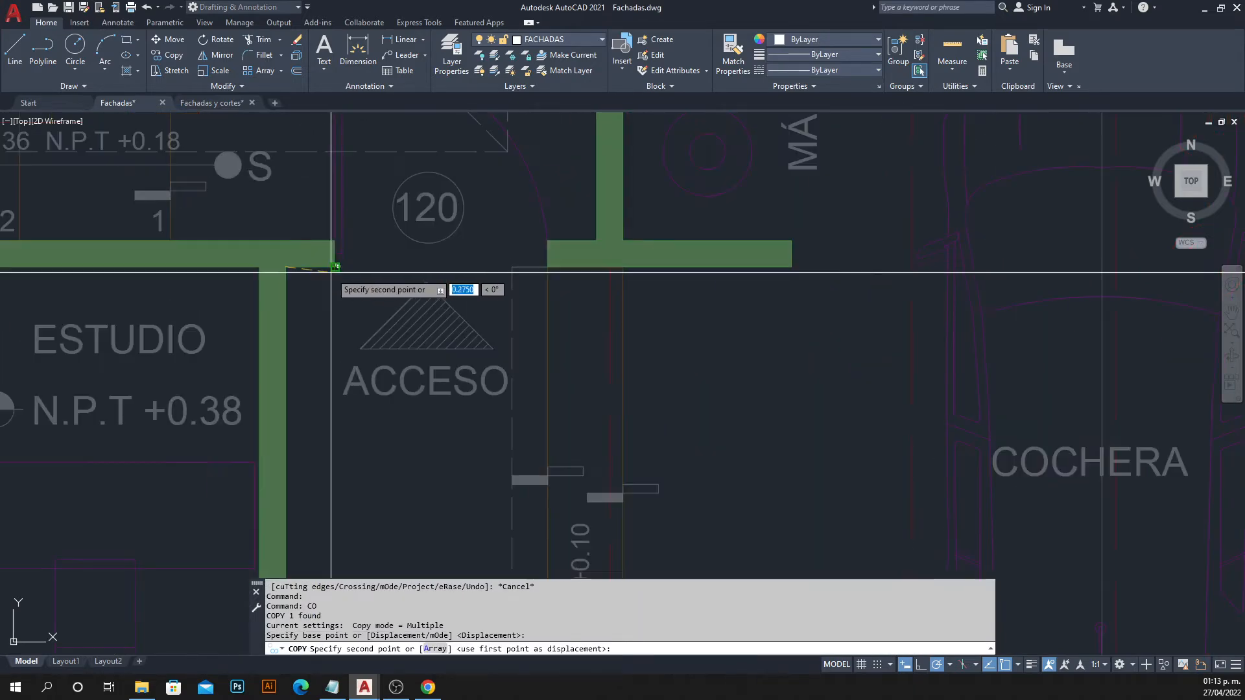
click(545, 270)
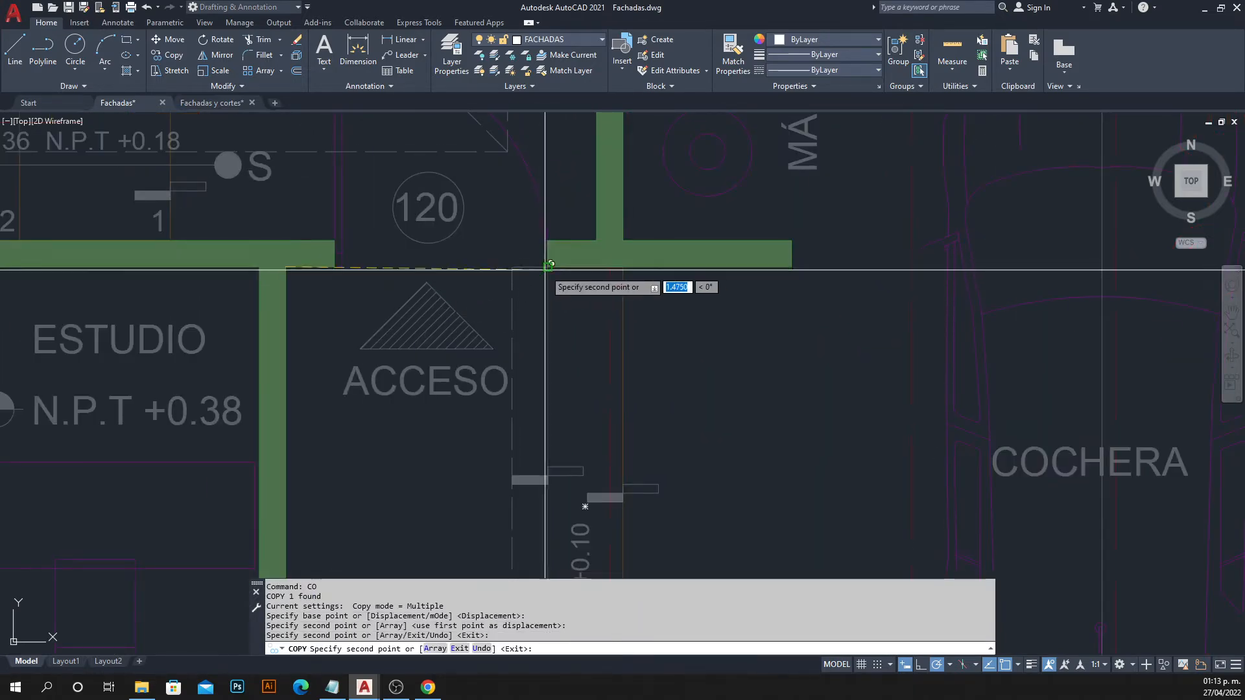
scroll(530, 367, down, 8)
scroll(530, 364, up, 2)
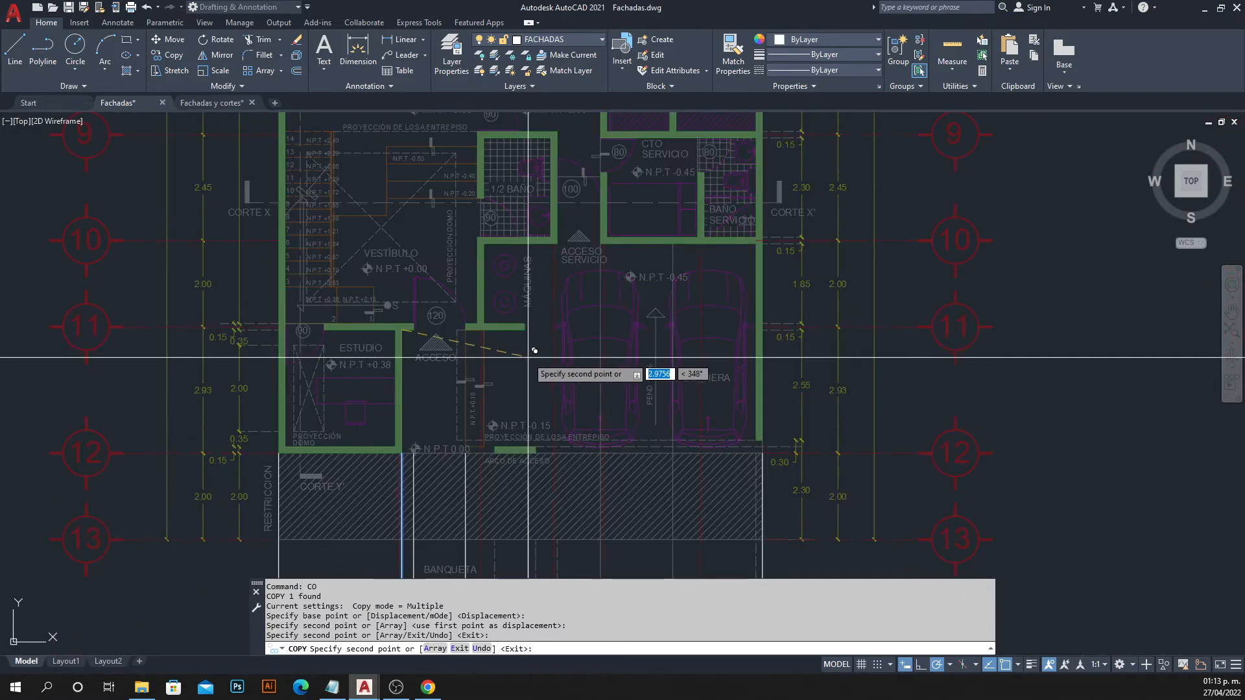
scroll(505, 419, up, 2)
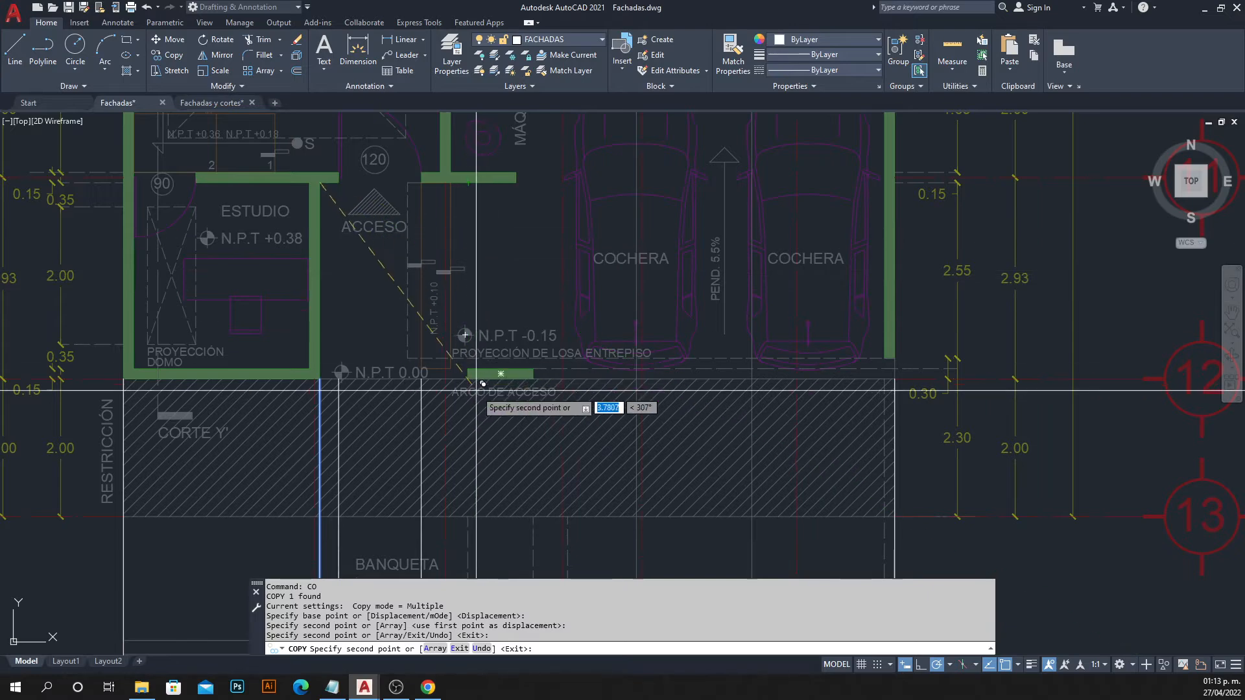
key(Escape)
Draw the access door's outline as a polyline 2.1 high from the base line, closing across to the opposite jamb line.
scroll(457, 304, down, 2)
scroll(447, 308, up, 6)
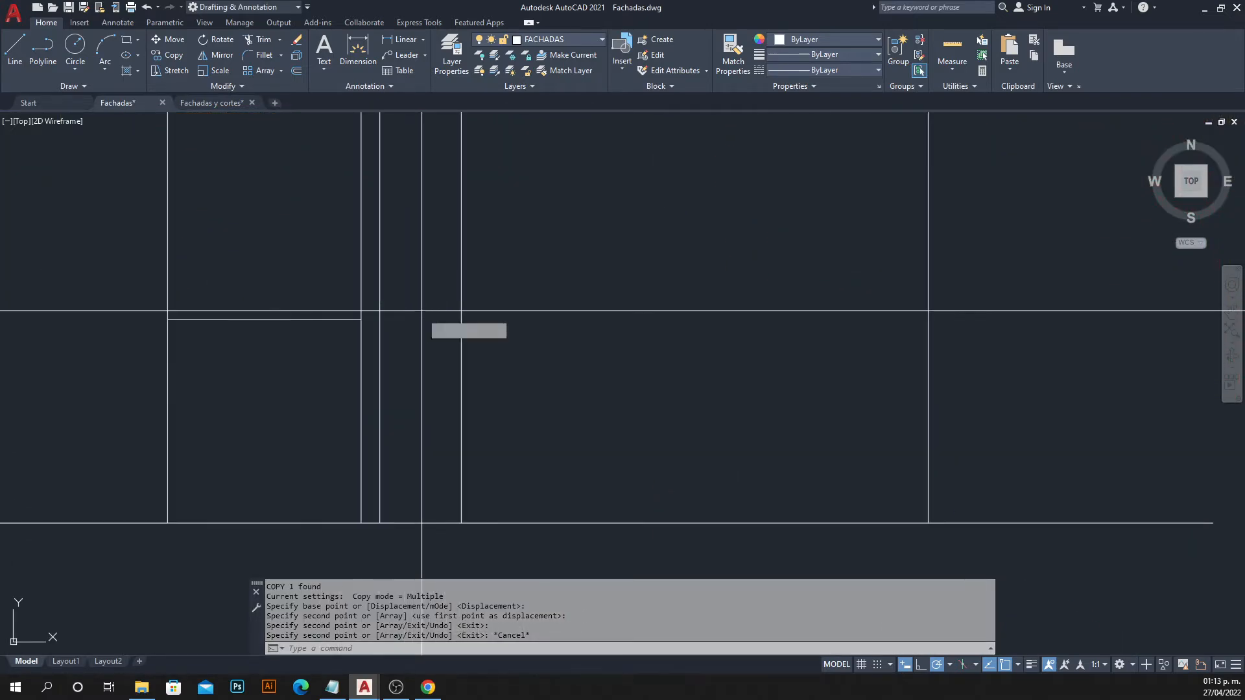
text(PL)
key(Return)
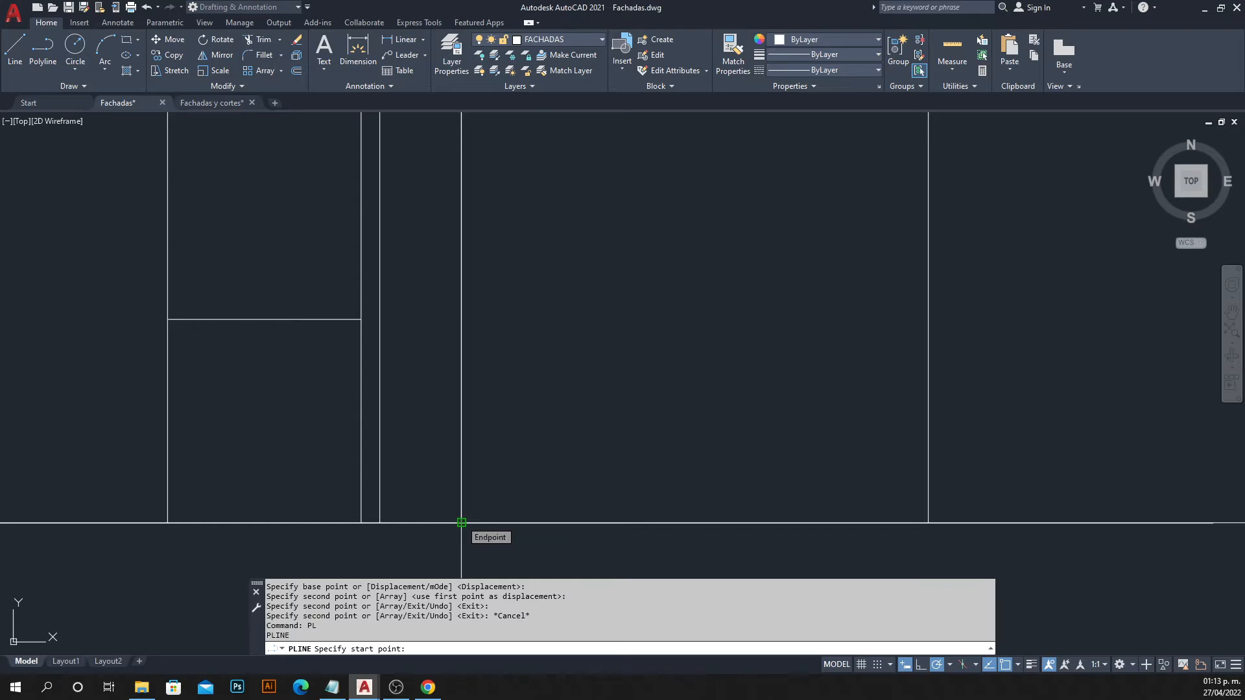
click(461, 522)
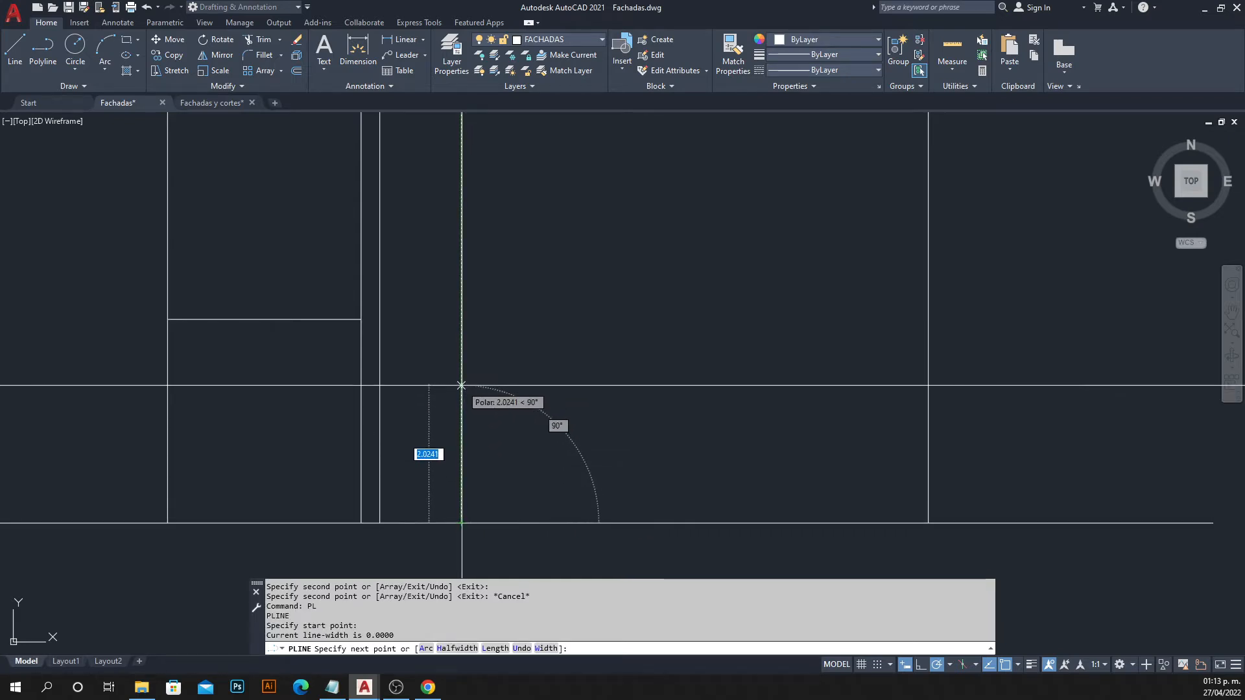
key(Return)
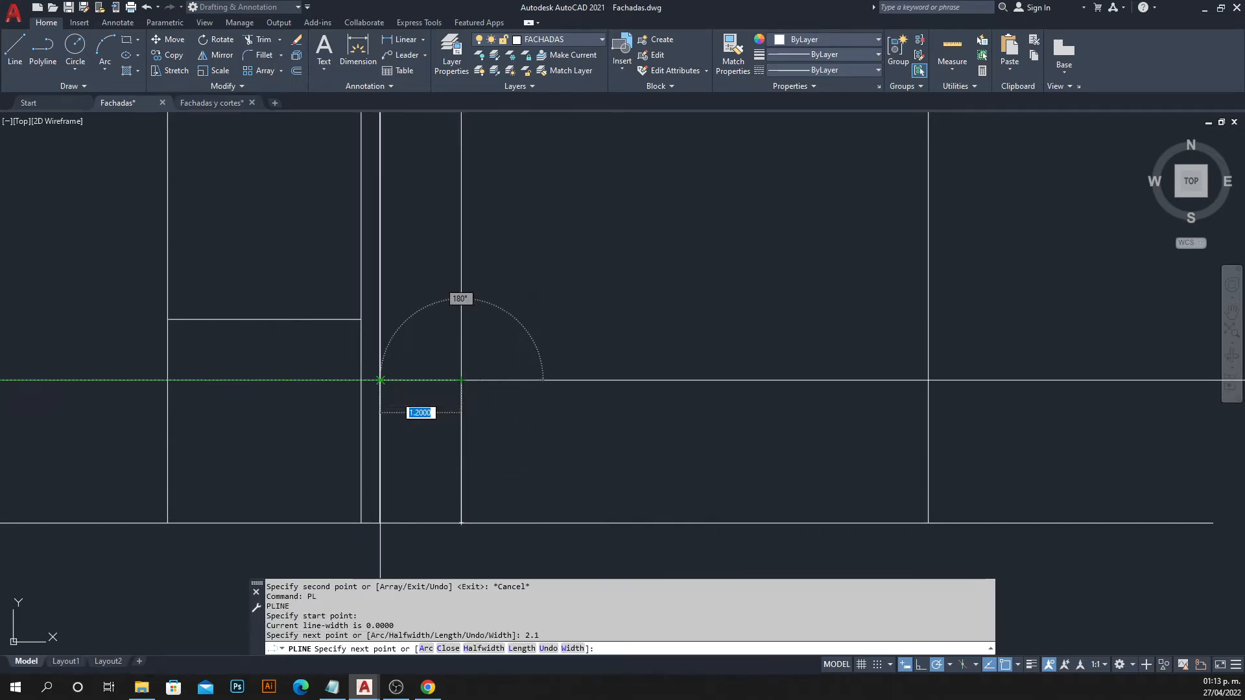
key(Escape)
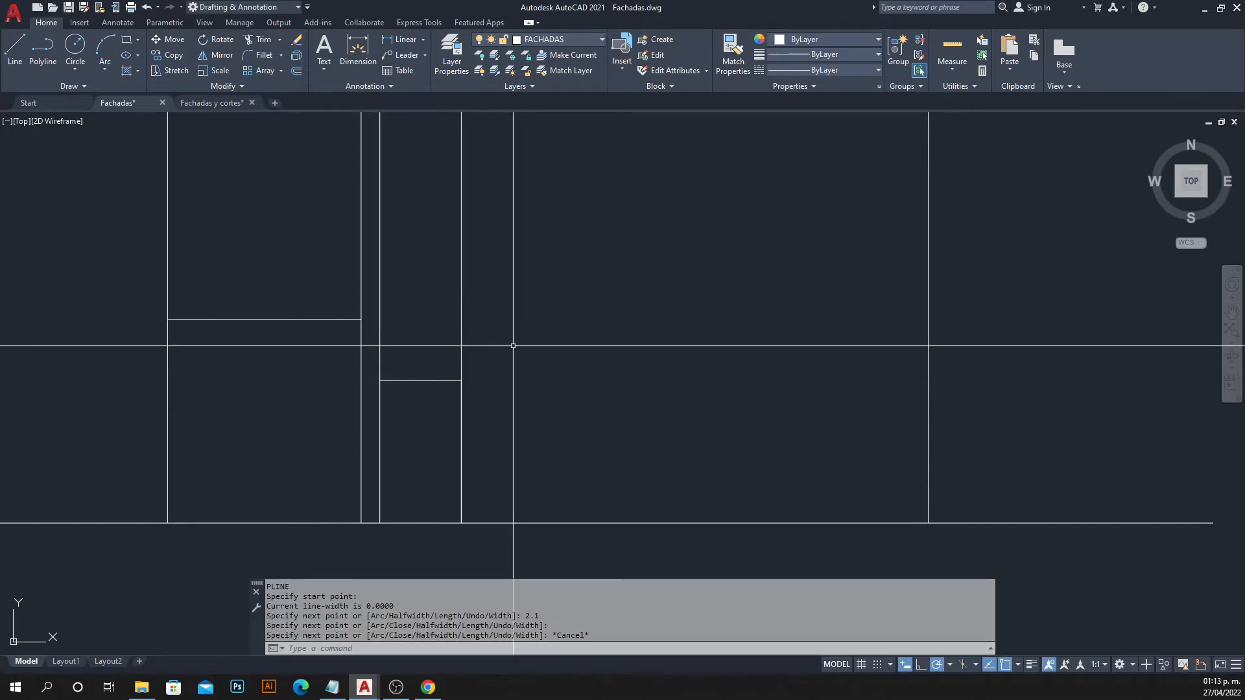
Trim away the three projection lines above the ESTUDIO volume and the access door.
text(tr)
key(Return)
mouse_move(501, 320)
mouse_down()
mouse_move(395, 363)
mouse_move(361, 278)
mouse_up()
key(Escape)
Project a vertical polyline from the near end of the ARCO DE ACCESO wall down past the façade's base line.
middle_drag(501, 297, 455, 555)
scroll(446, 385, down, 2)
middle_drag(446, 385, 416, 489)
scroll(412, 202, up, 4)
middle_drag(413, 200, 398, 275)
scroll(399, 233, up, 2)
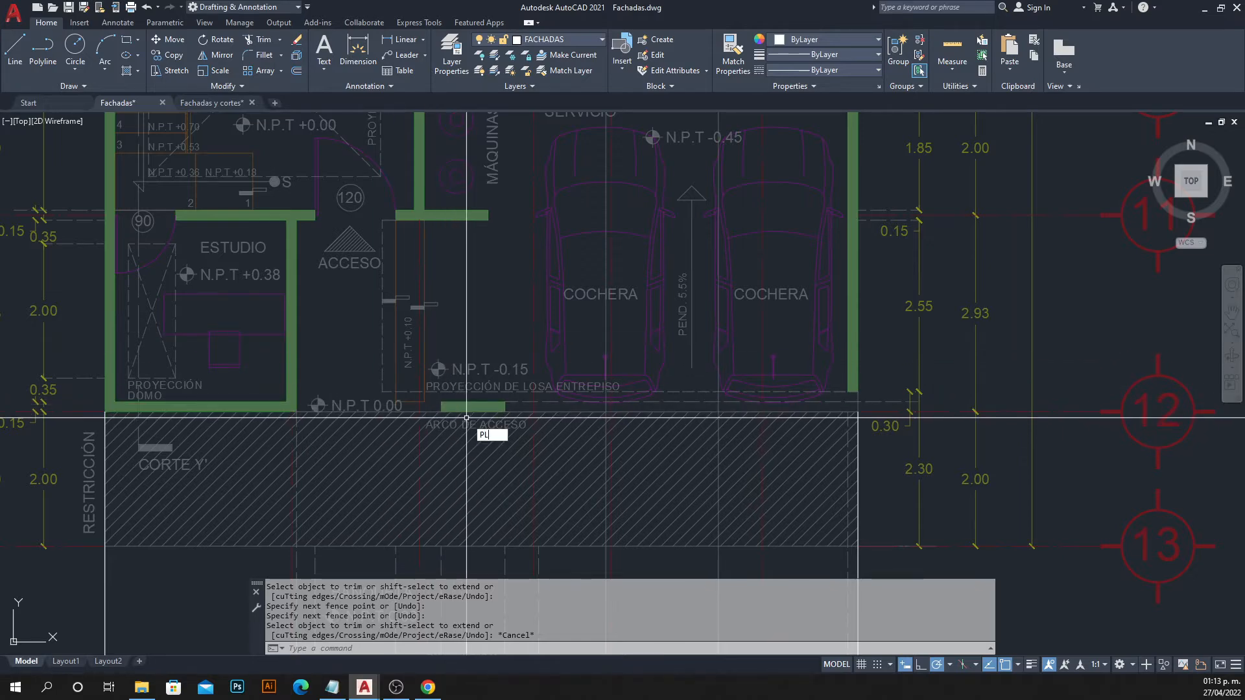
key(Return)
scroll(466, 426, up, 2)
click(400, 390)
scroll(421, 470, down, 3)
middle_drag(420, 446, 423, 333)
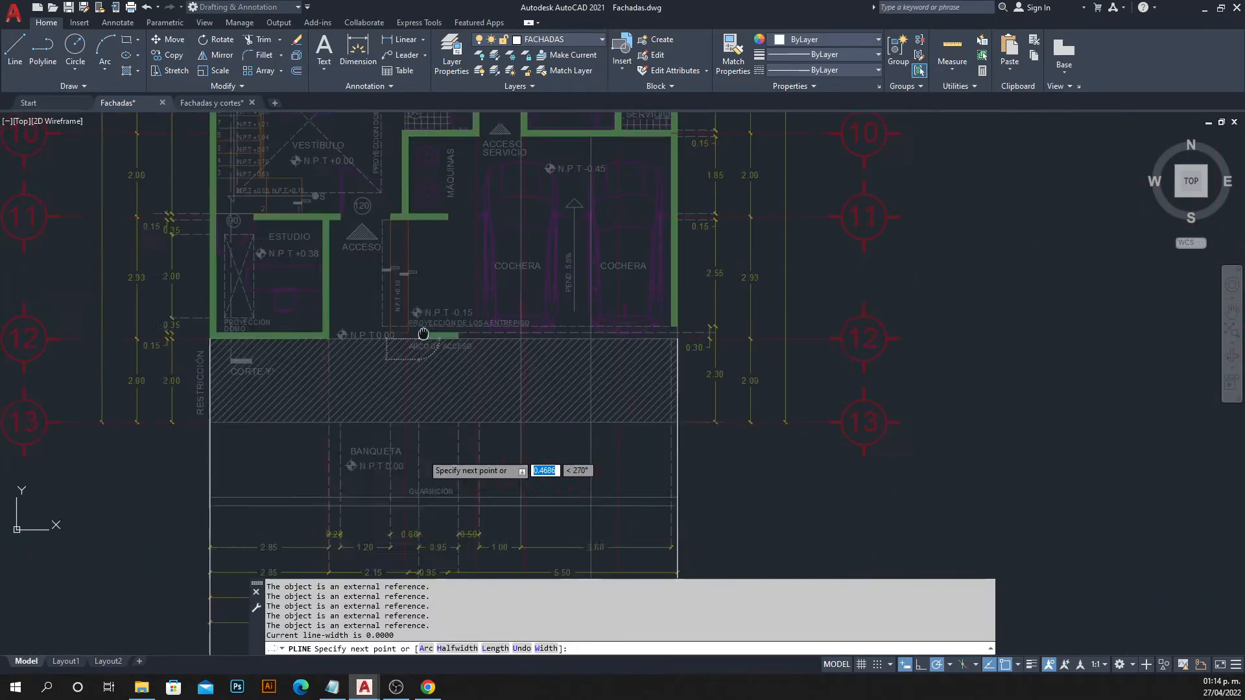
scroll(423, 334, down, 6)
middle_drag(422, 415, 423, 219)
scroll(425, 383, up, 2)
click(419, 467)
key(Escape)
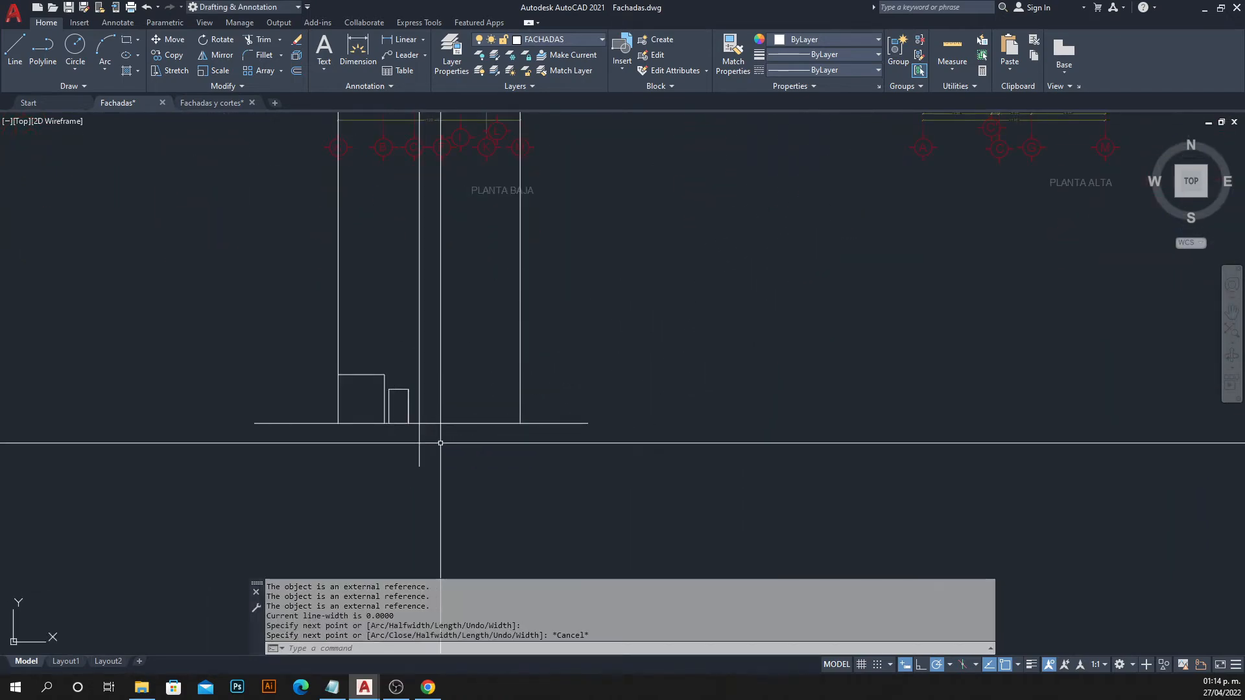
Copy the new projection line to the other end of the ARCO DE ACCESO wall.
scroll(440, 443, down, 4)
scroll(447, 328, up, 8)
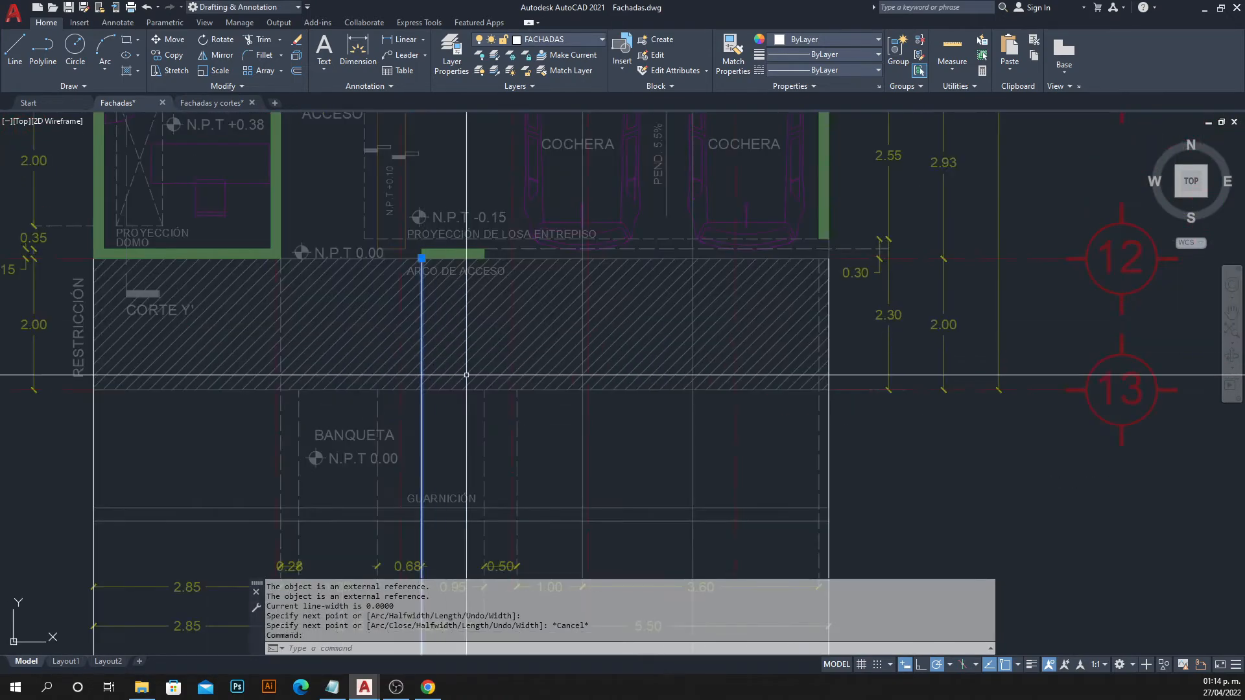
text(CO)
key(Return)
scroll(425, 272, up, 4)
click(421, 258)
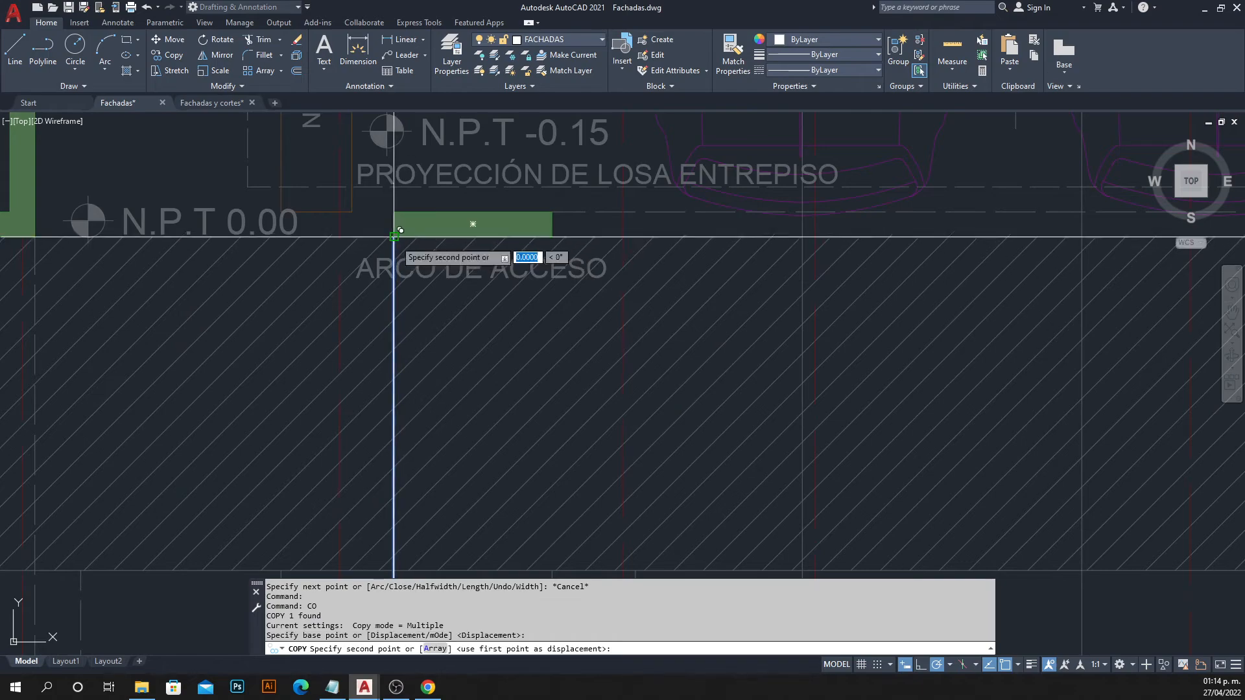
click(544, 236)
scroll(495, 396, down, 6)
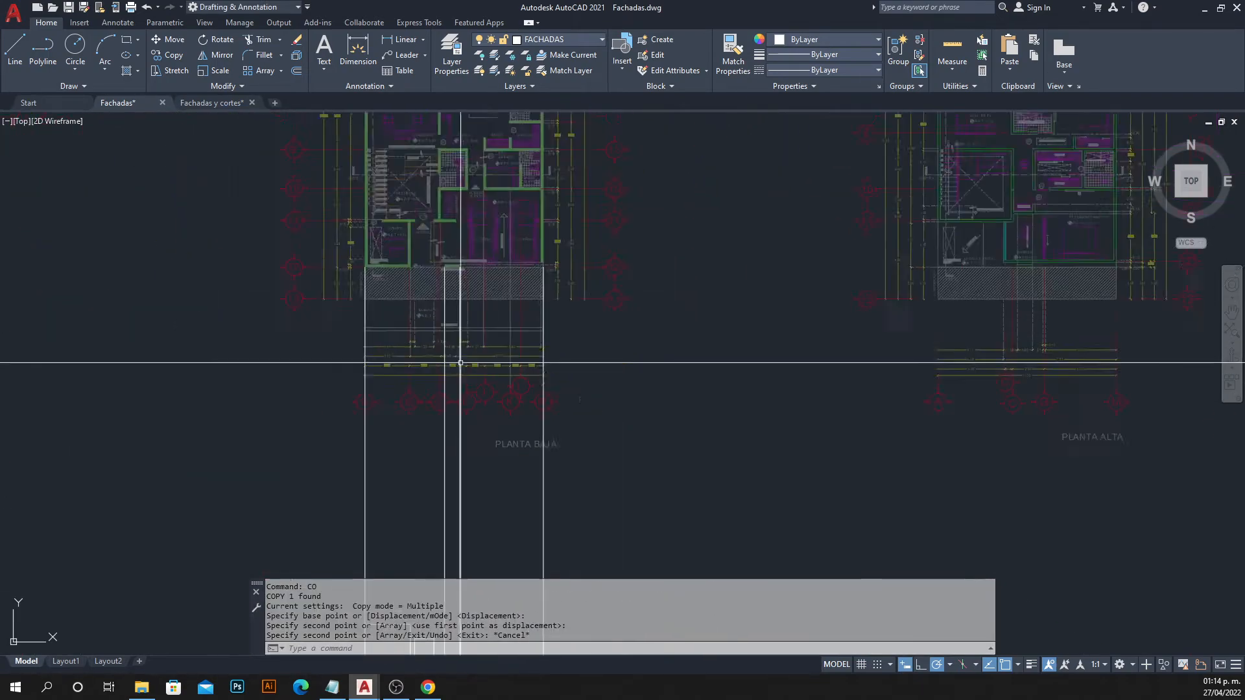
key(Escape)
Project a vertical polyline from the ACCESO SERVICIO jamb beside the MÁQUINAS room down past the façade's base line.
scroll(433, 520, up, 3)
scroll(416, 312, up, 3)
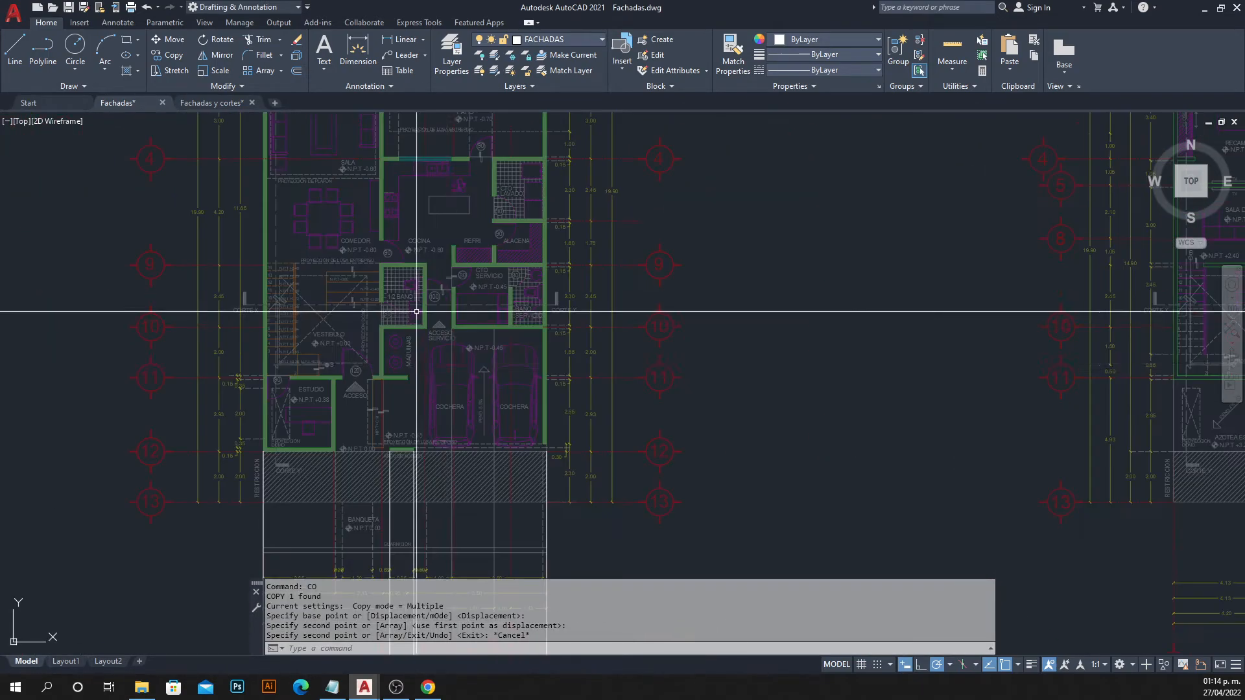
mouse_move(447, 364)
middle_down()
mouse_move(389, 311)
mouse_move(367, 251)
middle_up()
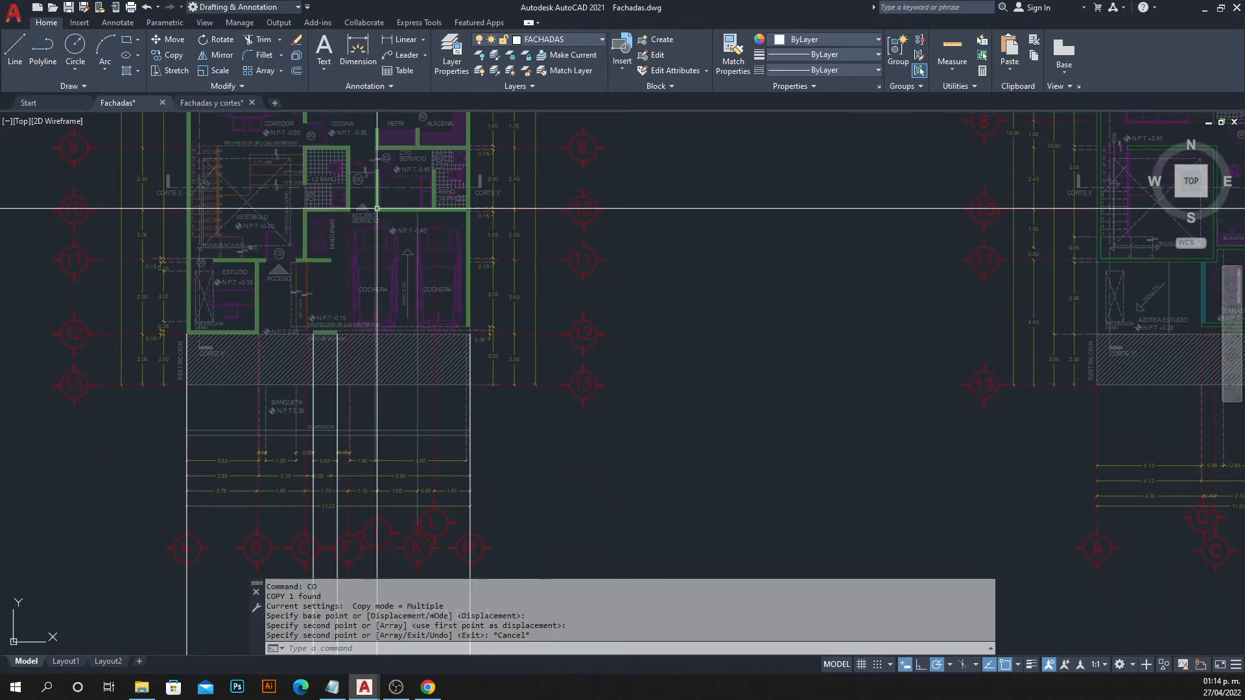
scroll(344, 212, up, 4)
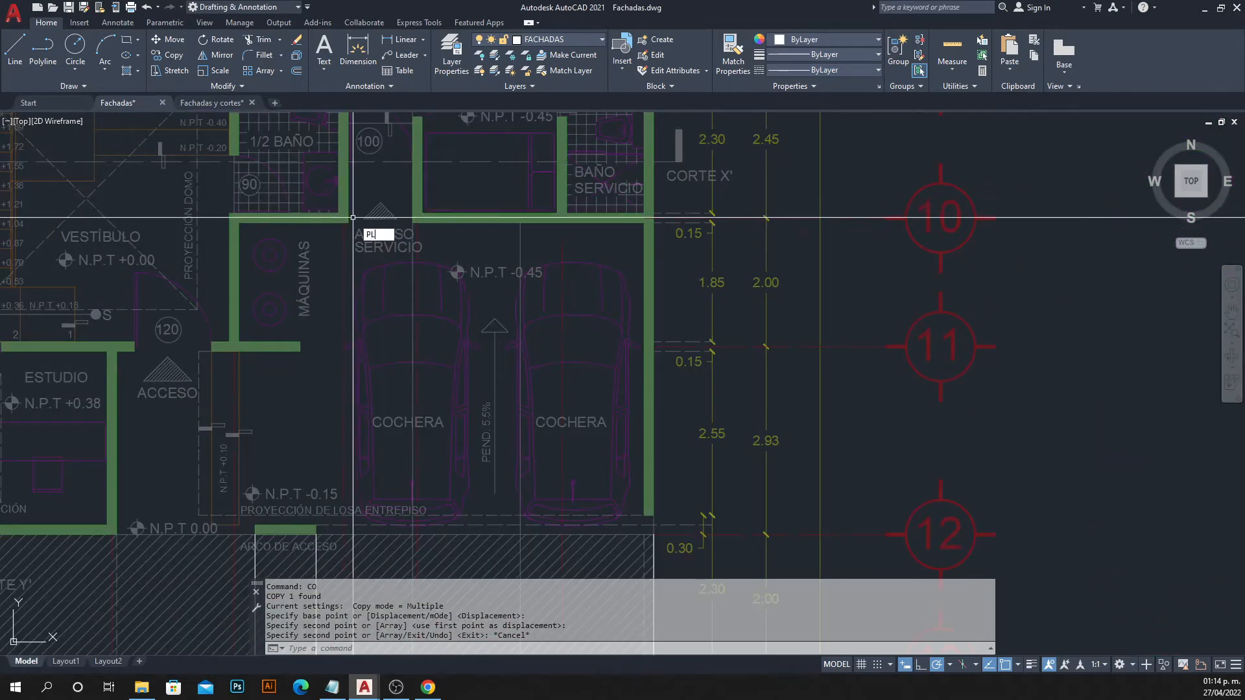
key(Return)
click(353, 218)
scroll(353, 350, down, 5)
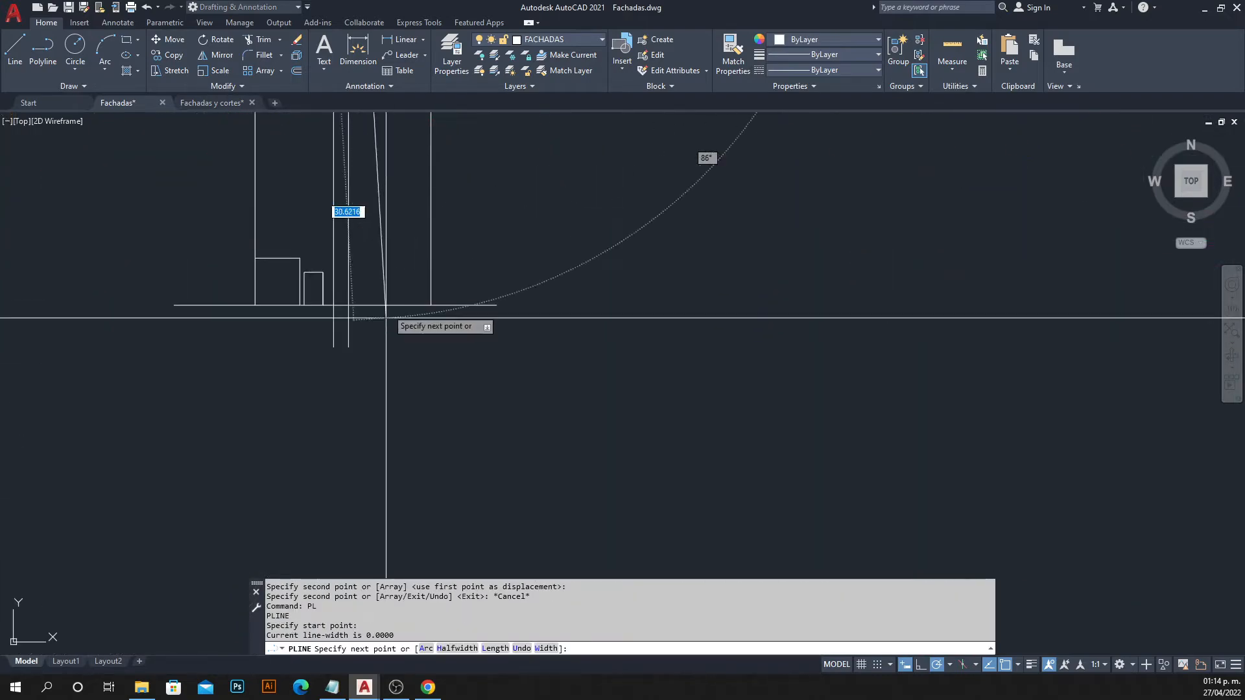
click(356, 378)
key(Escape)
Copy the ACCESO SERVICIO projection line to the opening's opposite jamb.
scroll(406, 341, down, 5)
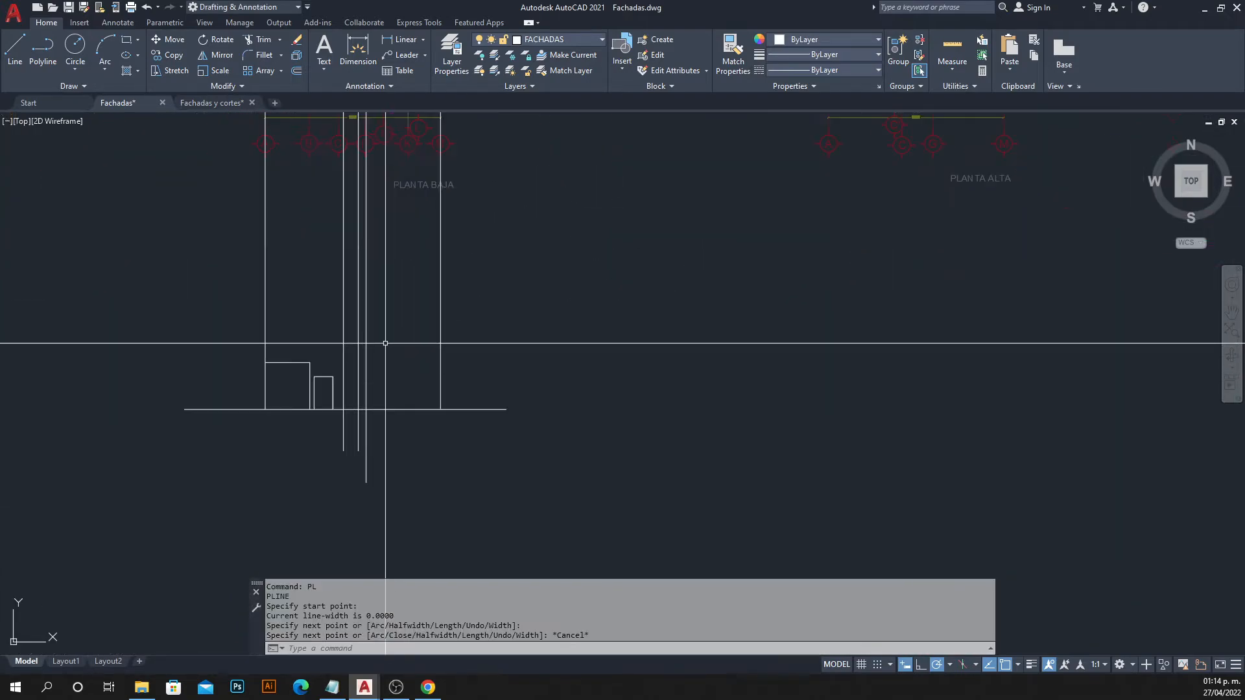
scroll(383, 247, up, 3)
scroll(384, 247, up, 5)
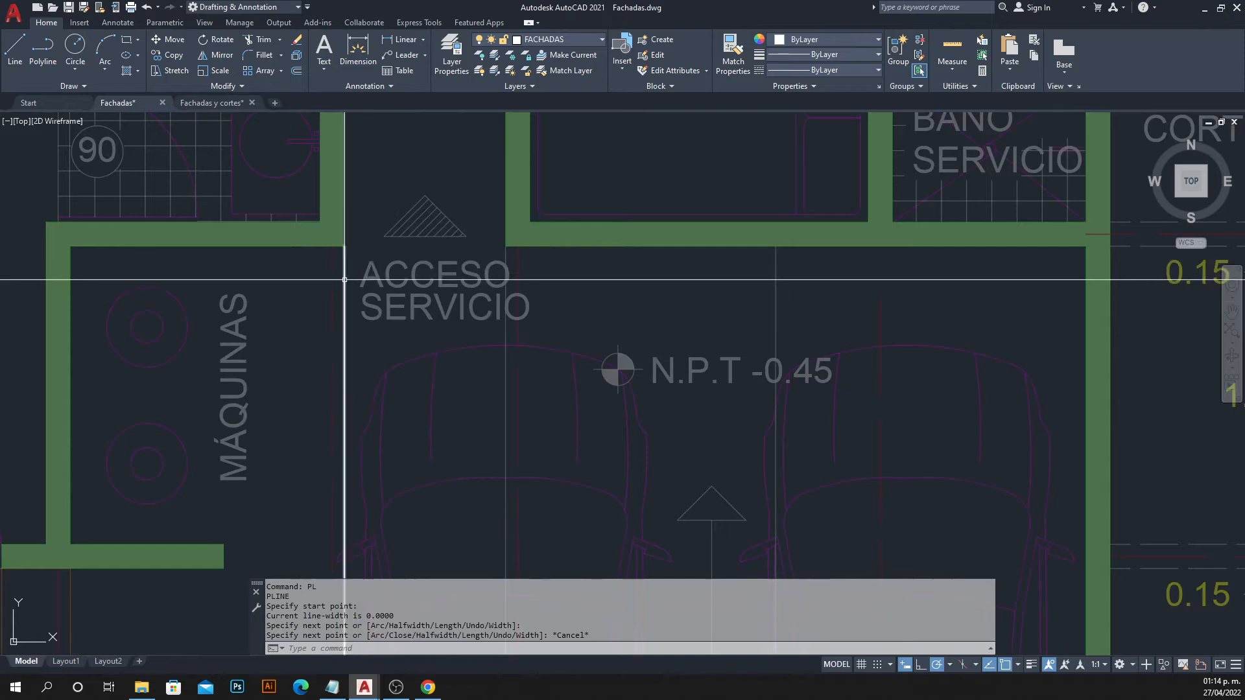
click(344, 279)
key(Return)
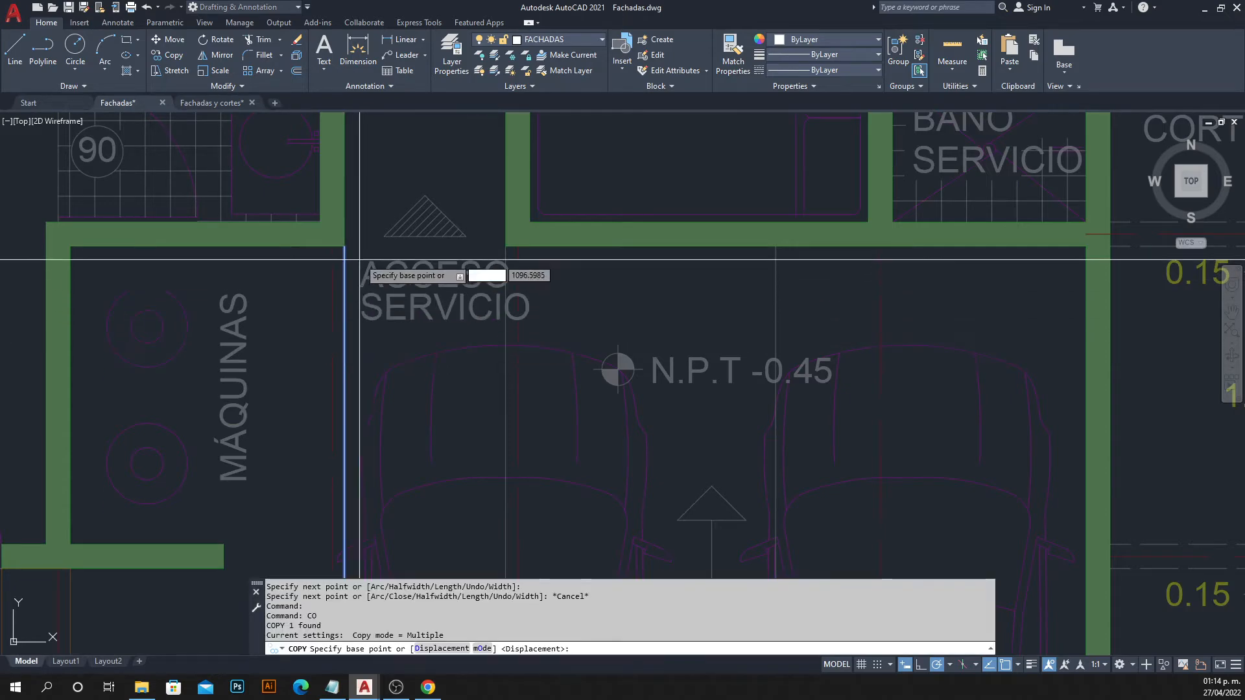
click(345, 246)
scroll(506, 363, down, 4)
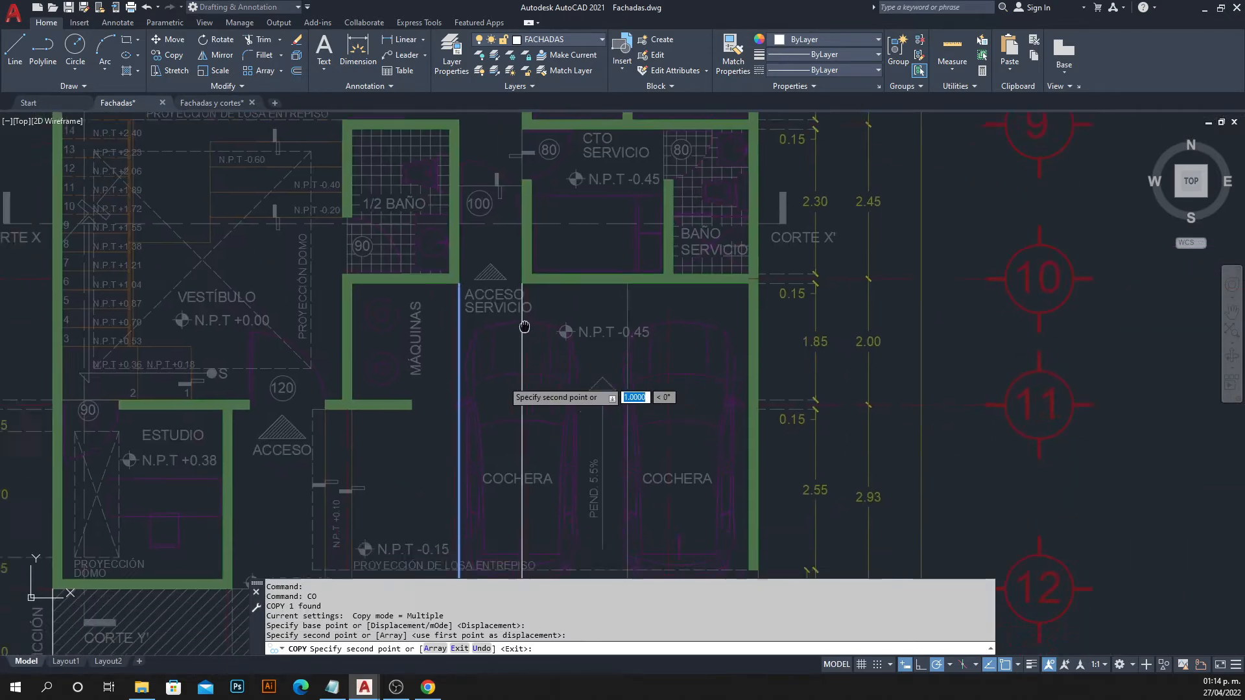
scroll(466, 320, up, 2)
scroll(481, 215, up, 2)
scroll(467, 220, down, 2)
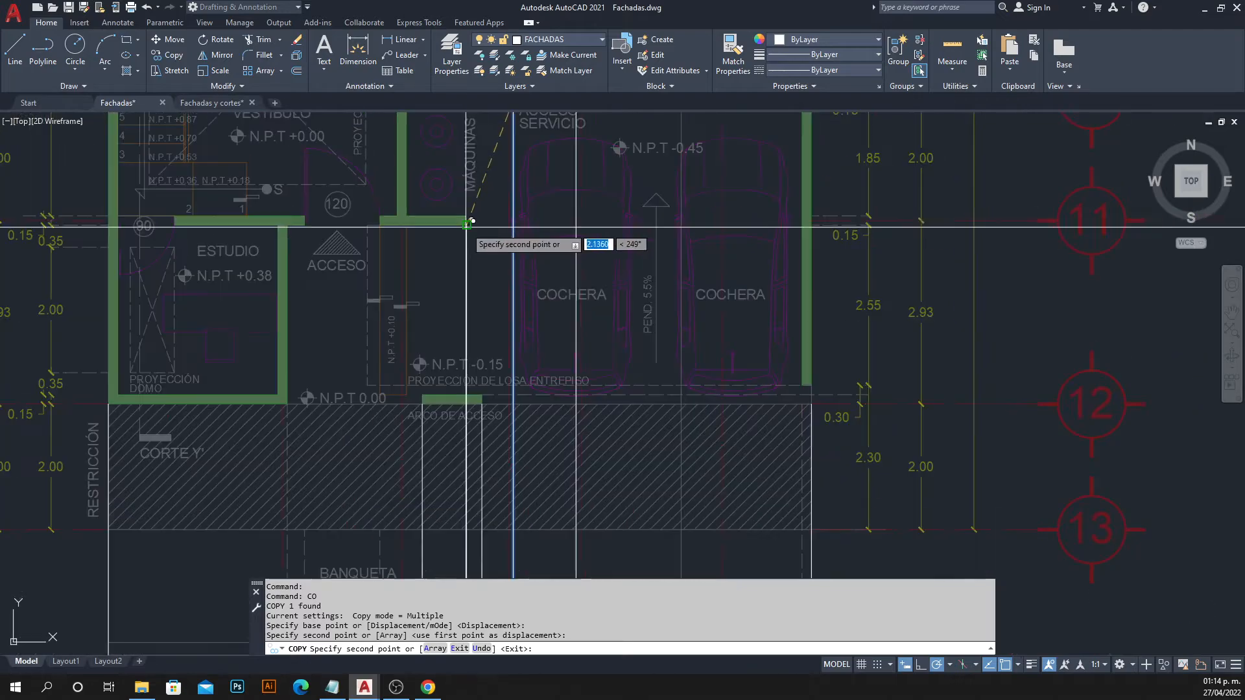
mouse_move(468, 223)
middle_down()
mouse_move(491, 116)
mouse_move(485, 146)
mouse_move(479, 135)
middle_up()
scroll(490, 130, down, 2)
scroll(483, 266, up, 5)
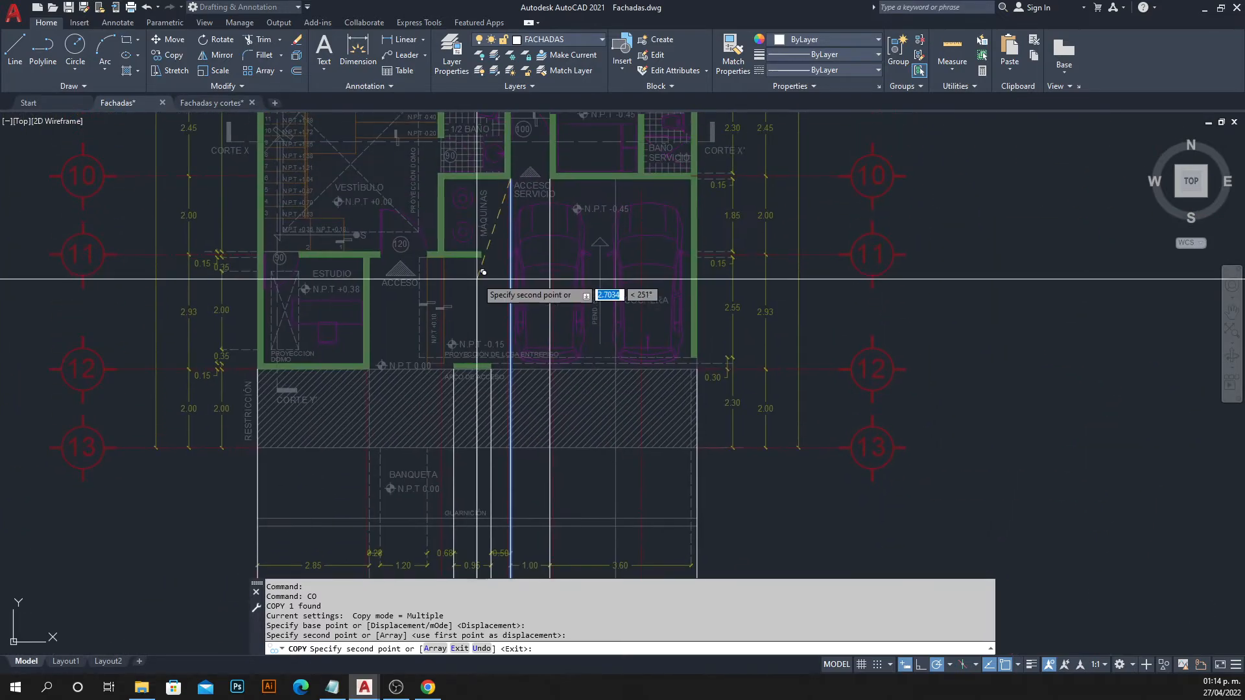
scroll(489, 246, down, 3)
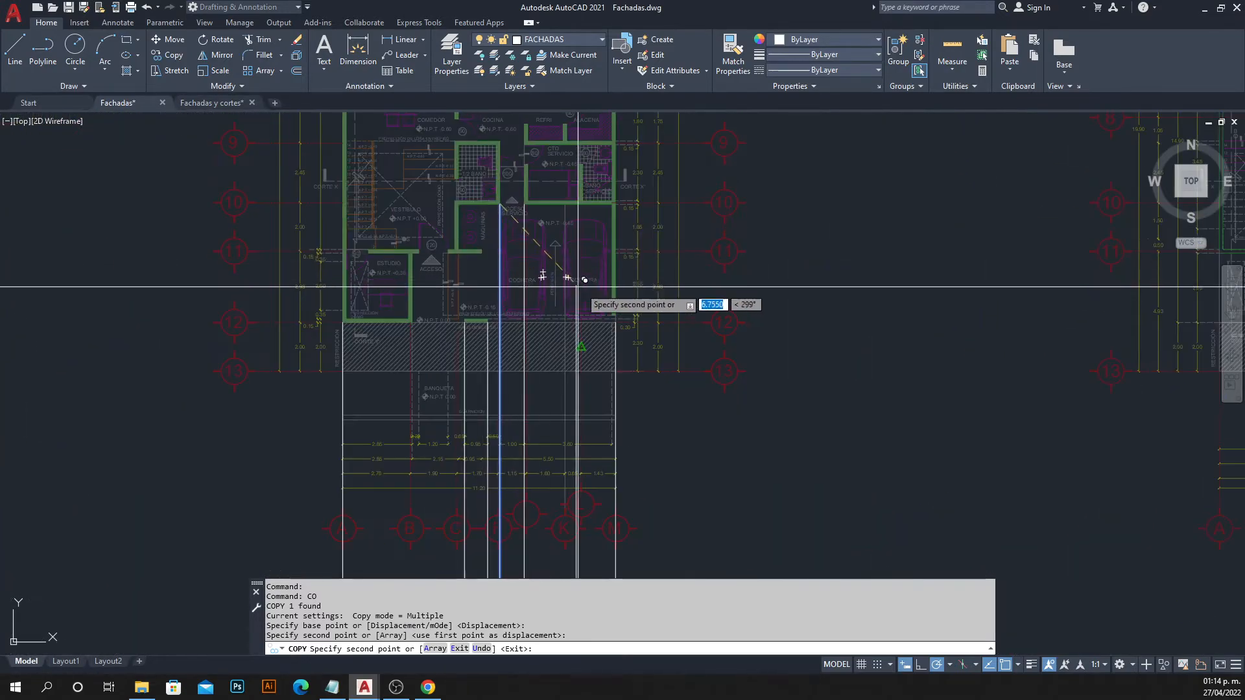
scroll(562, 371, down, 2)
key(Escape)
Trim the ends of the four new projection lines that extend below the façade's base line.
middle_drag(581, 443, 581, 398)
middle_drag(573, 536, 542, 408)
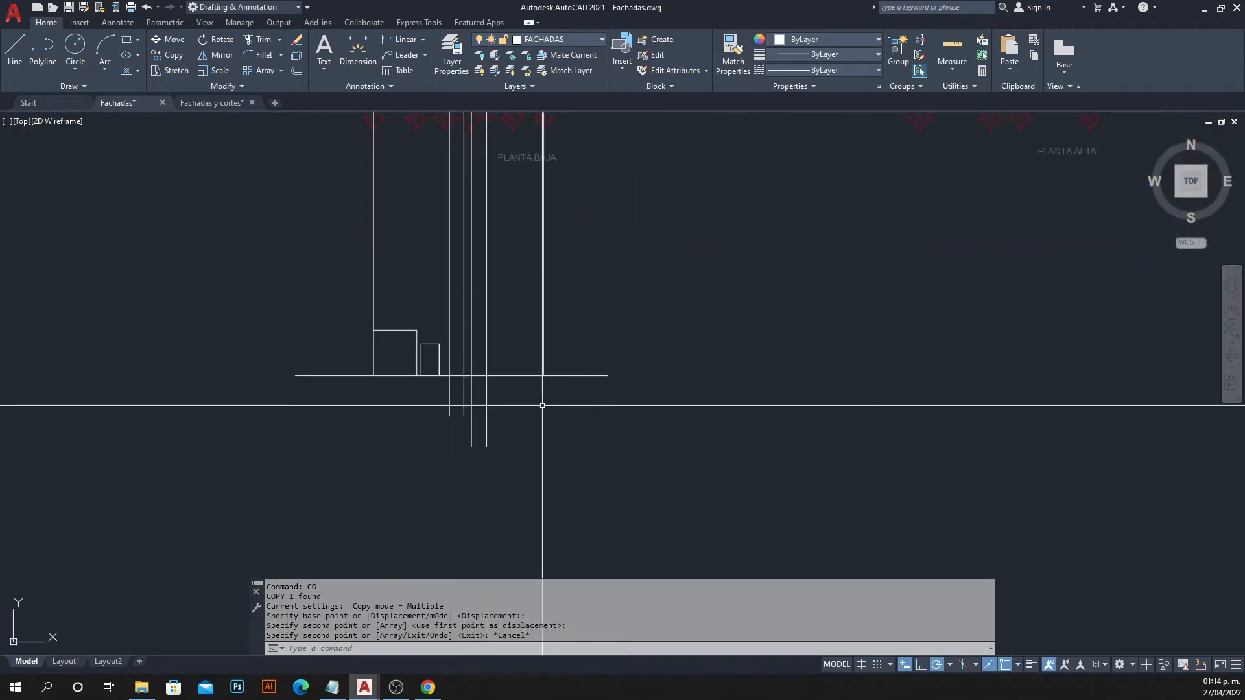
text(tr)
key(Return)
drag(497, 404, 445, 397)
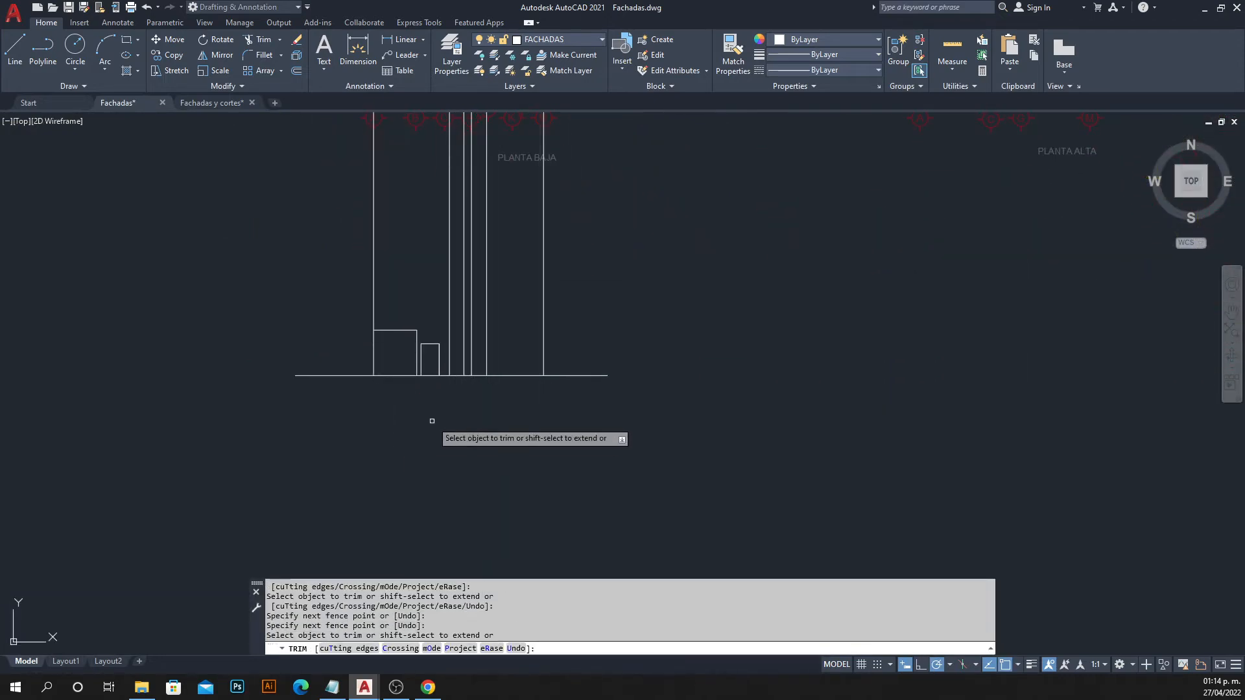
key(Escape)
Clip the Plantas reference with a new rectangular boundary around the PLANTA BAJA plan only.
scroll(454, 363, up, 3)
scroll(571, 382, down, 2)
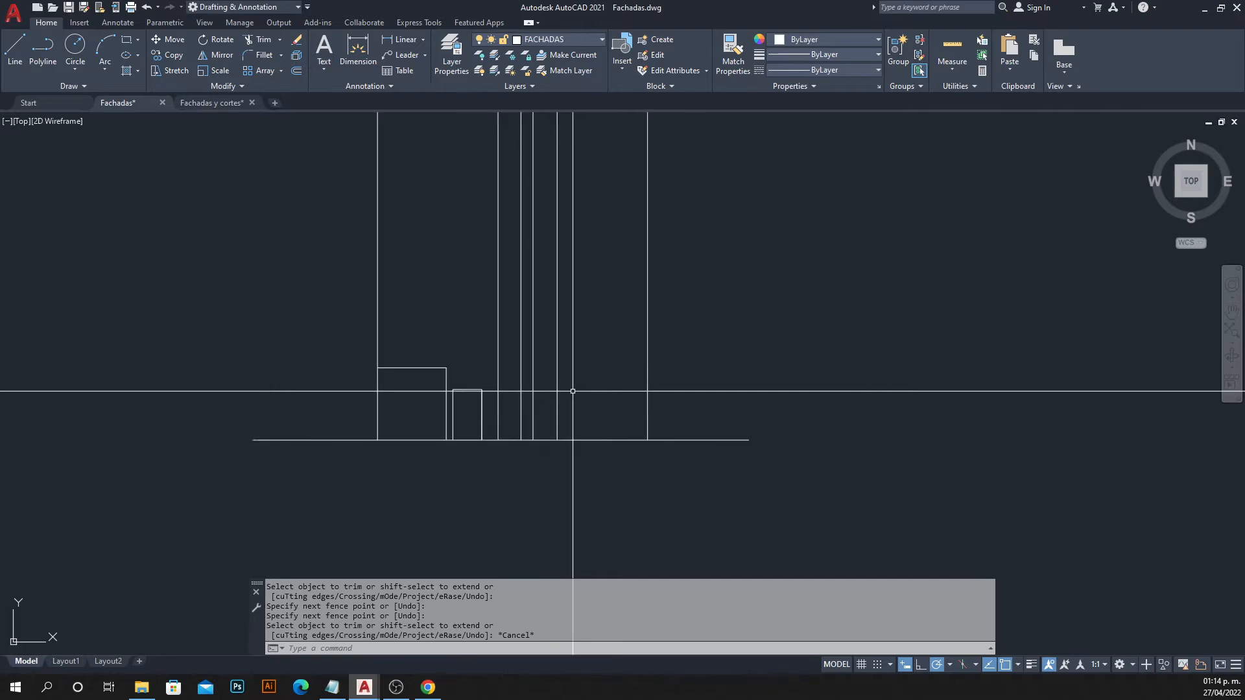
middle_drag(570, 382, 476, 390)
scroll(455, 400, down, 4)
scroll(486, 363, down, 3)
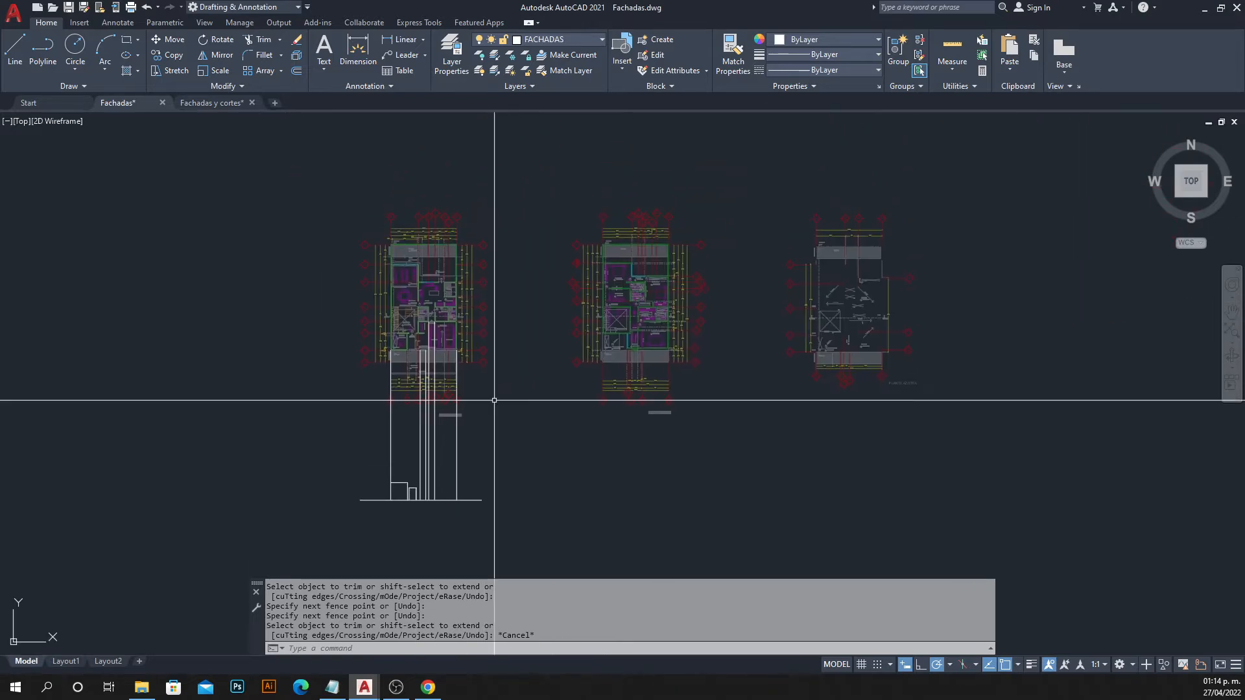
click(434, 251)
key(Escape)
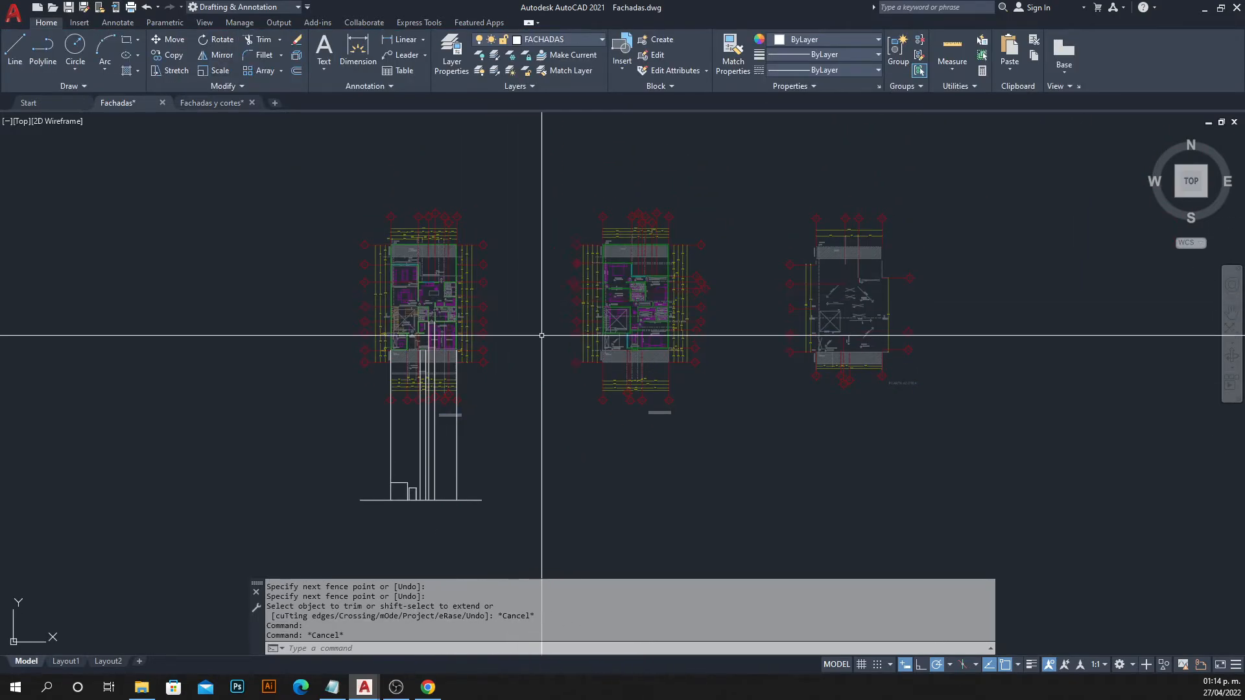
click(644, 341)
click(579, 419)
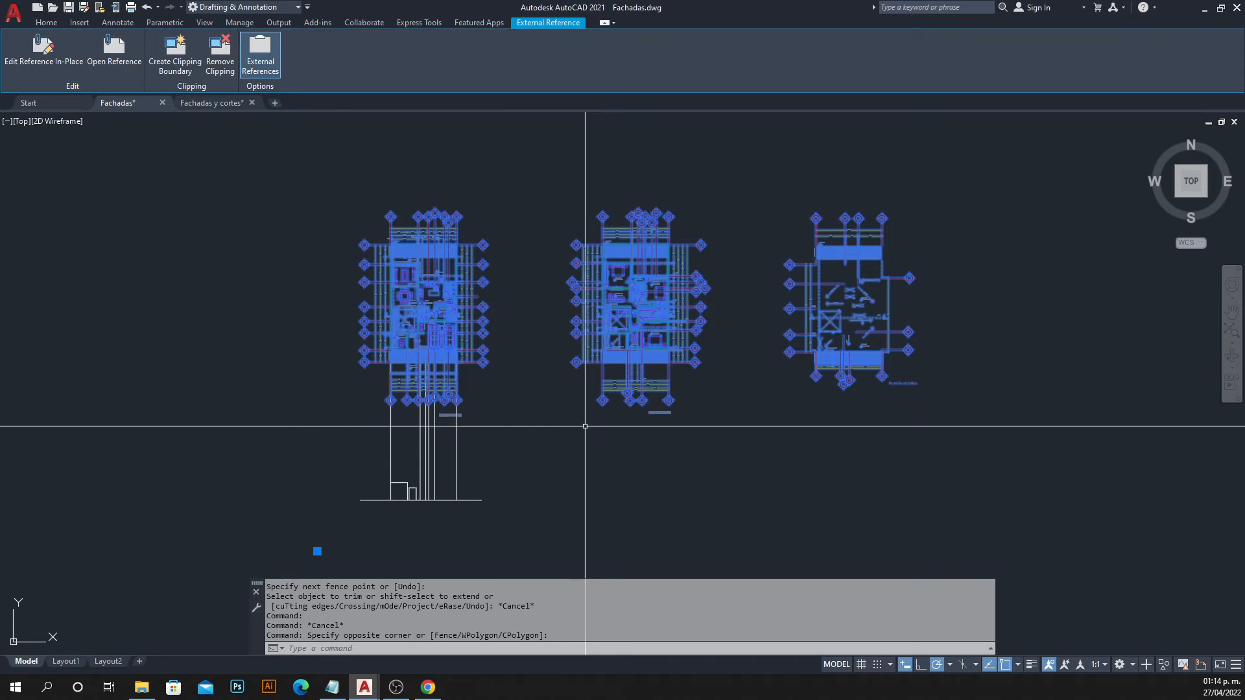
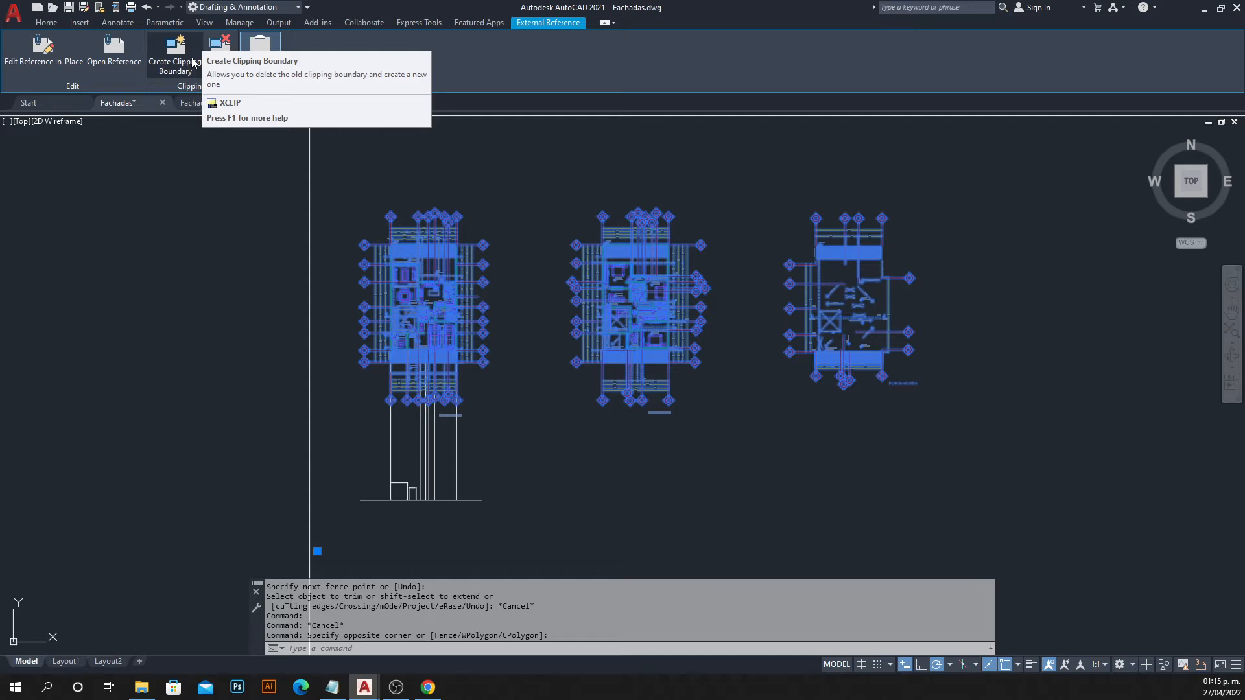
click(181, 57)
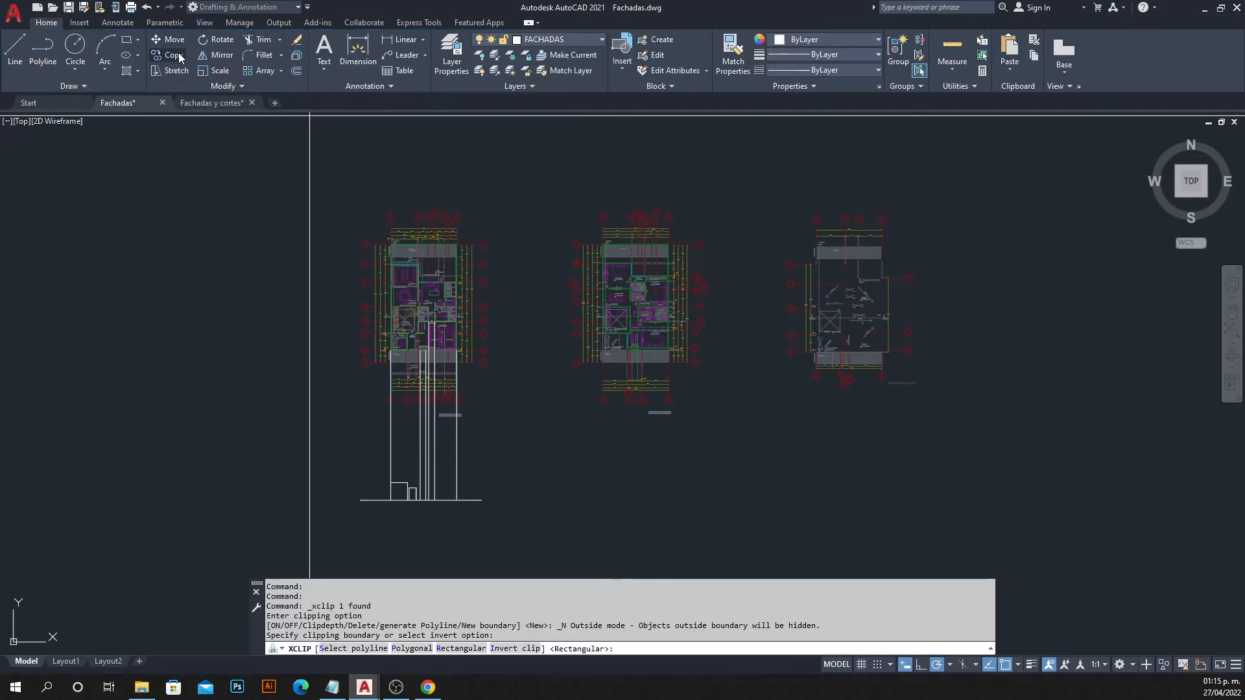
key(Down)
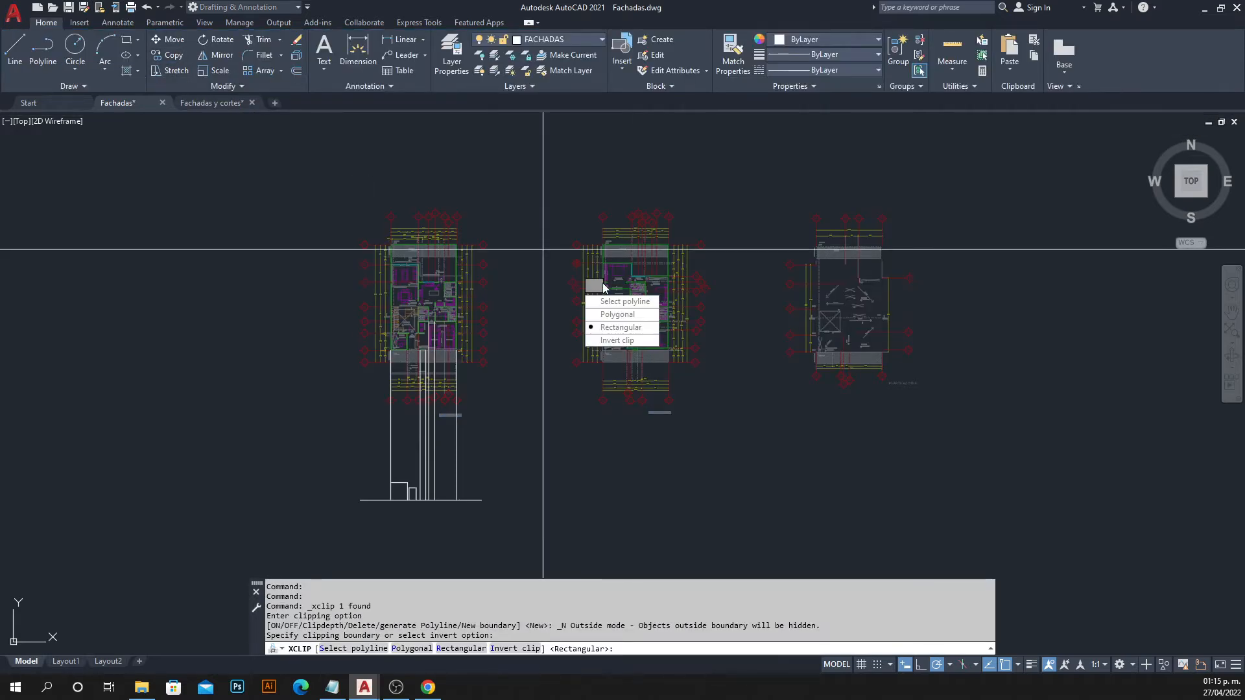
click(608, 333)
click(329, 186)
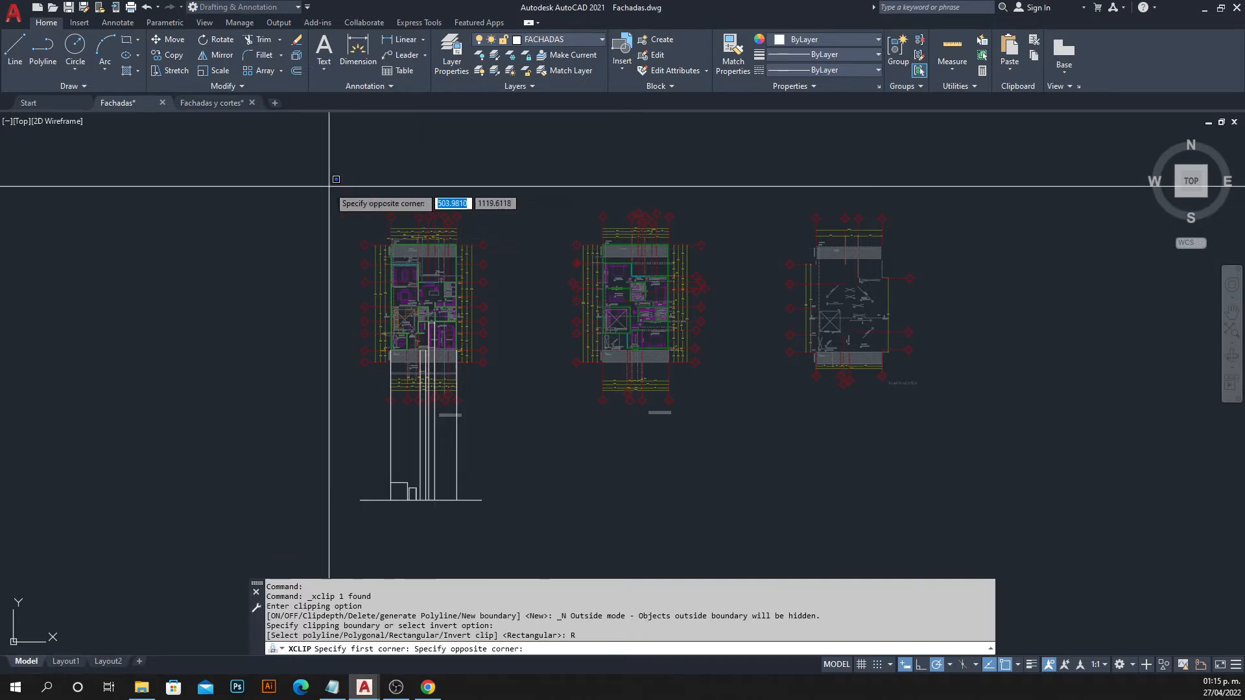
click(520, 423)
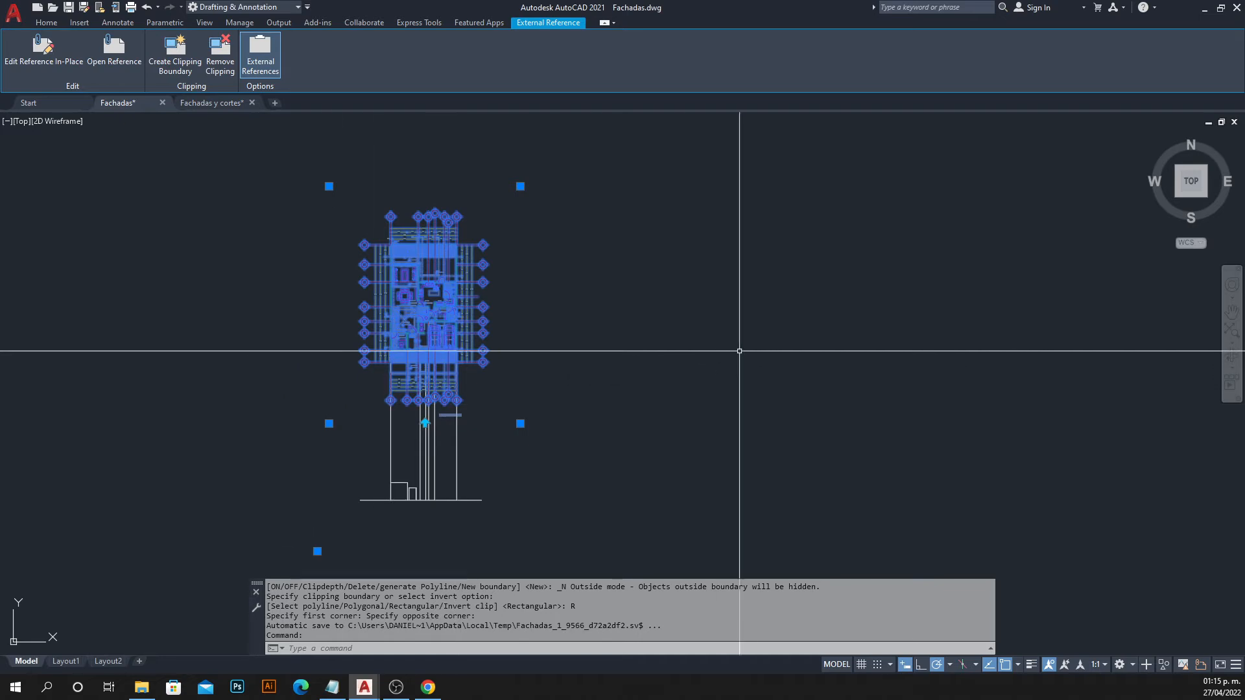
click(134, 286)
key(Escape)
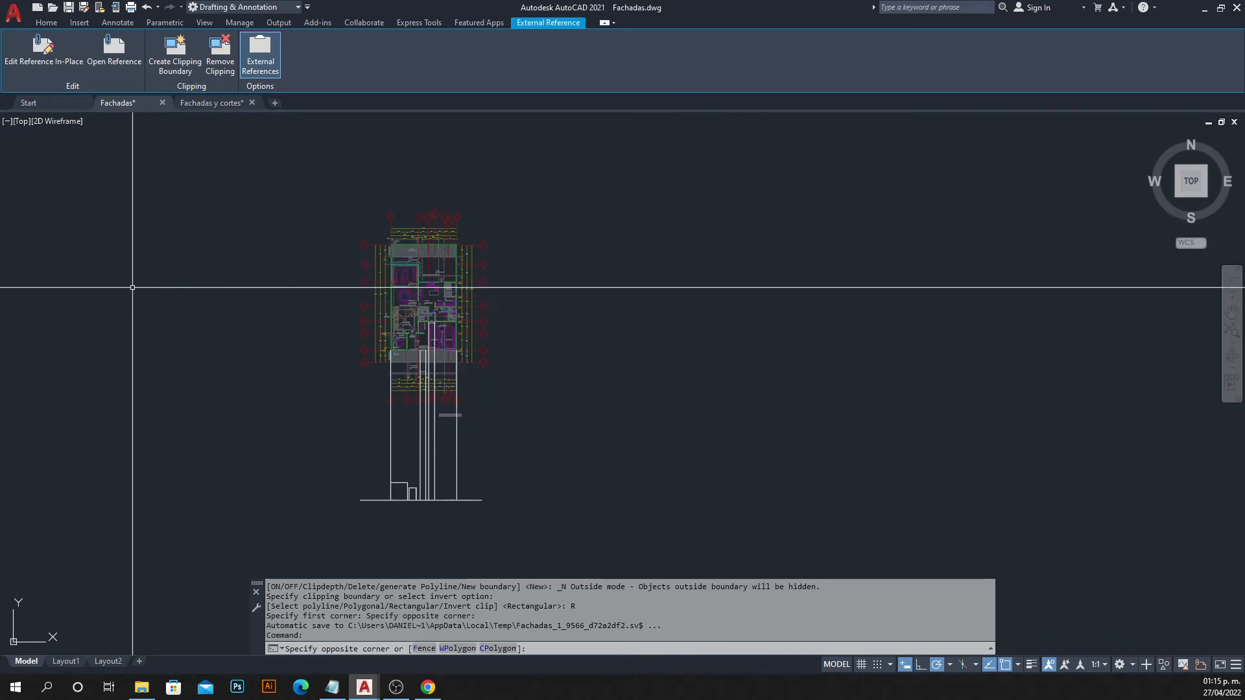
Stretch the reference's clipping boundary sideways to reveal the neighbouring plans and bring it back around PLANTA BAJA alone.
click(536, 261)
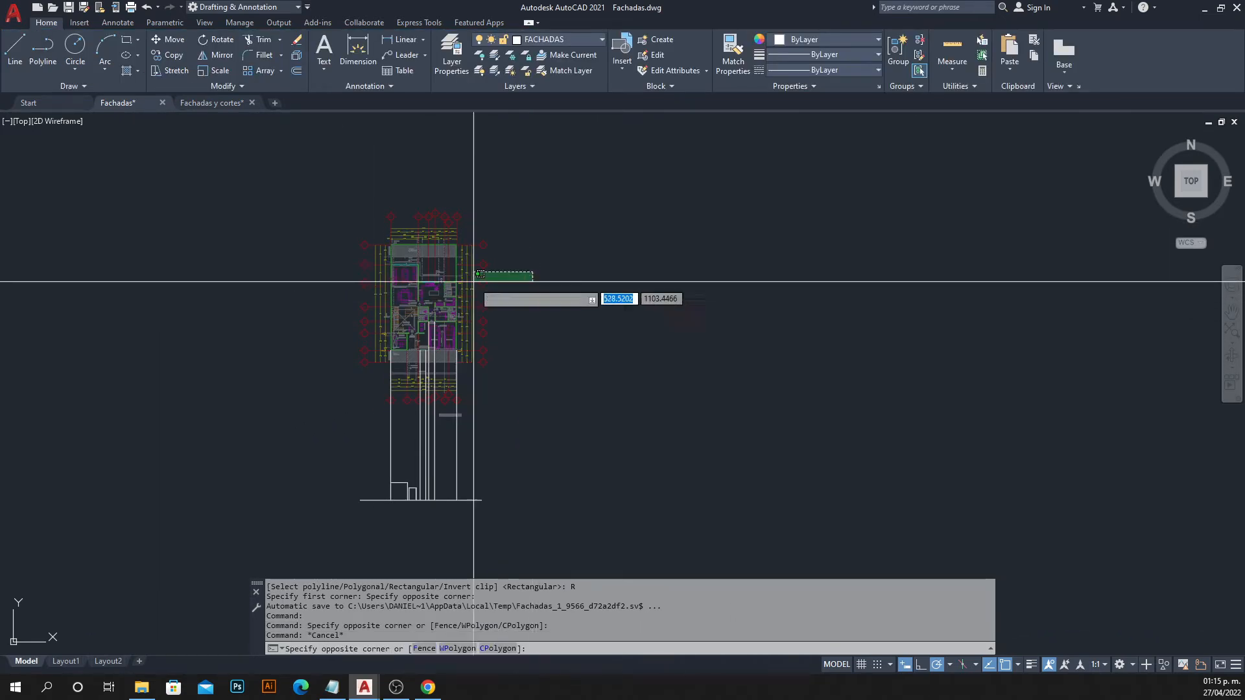
click(480, 270)
click(520, 186)
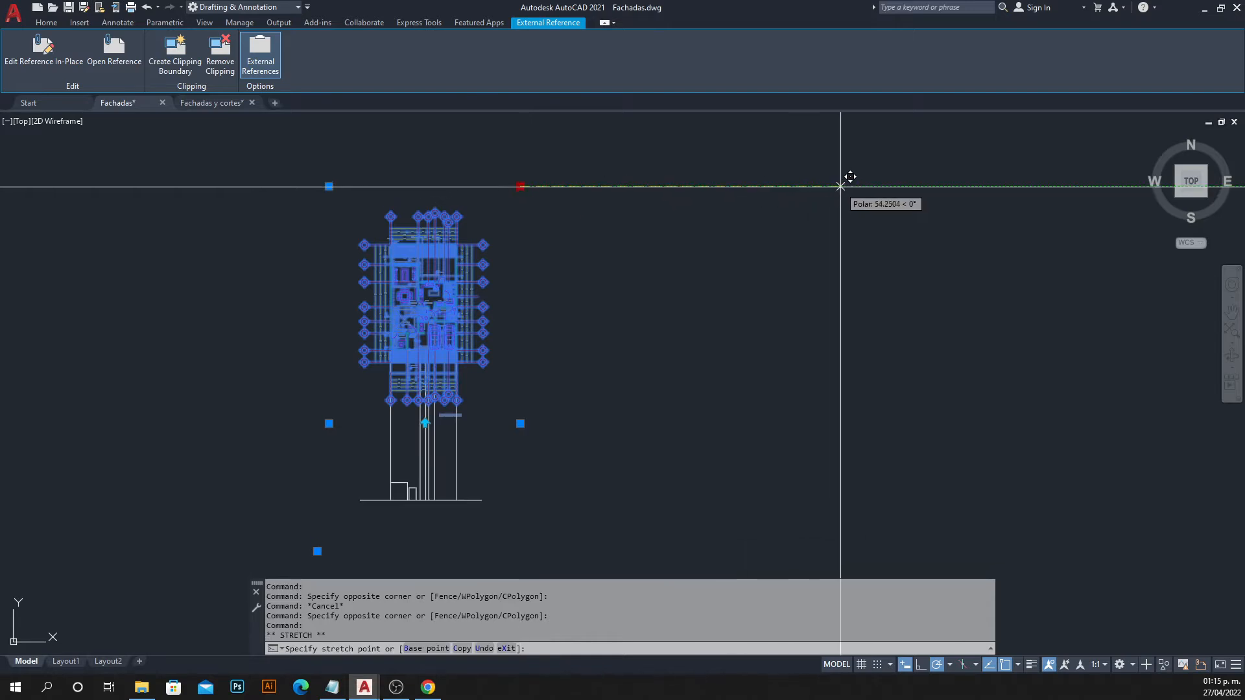
click(840, 186)
click(841, 186)
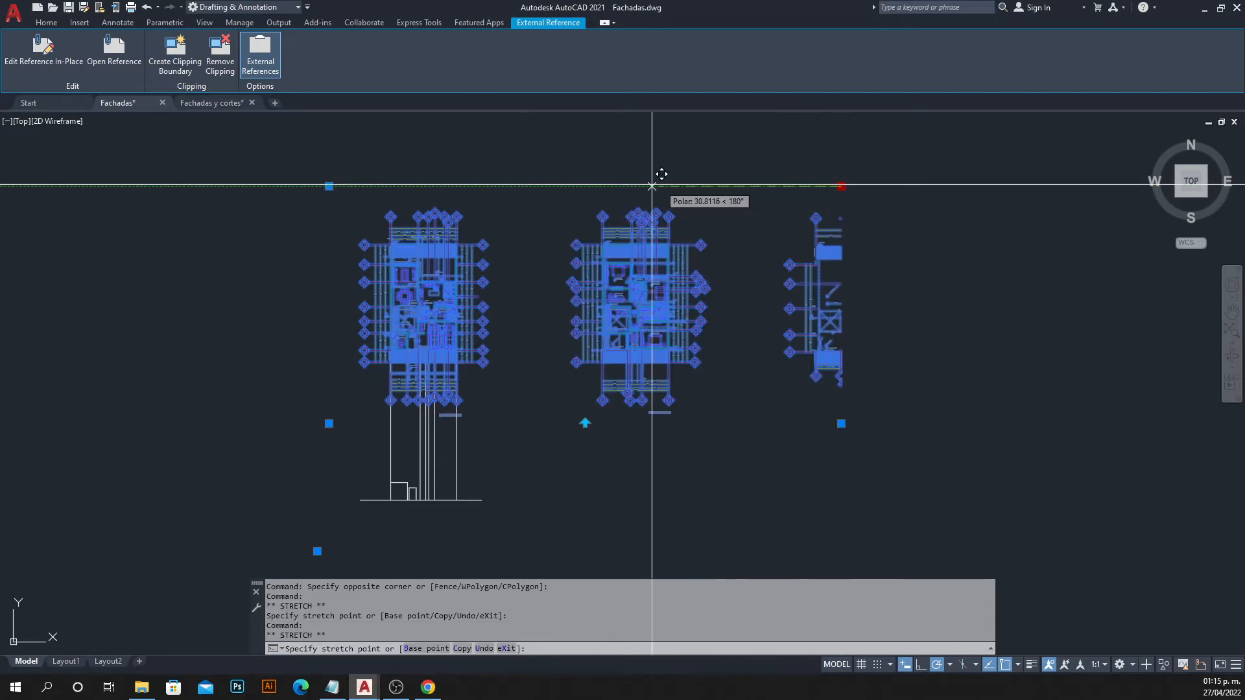
click(510, 186)
click(510, 186)
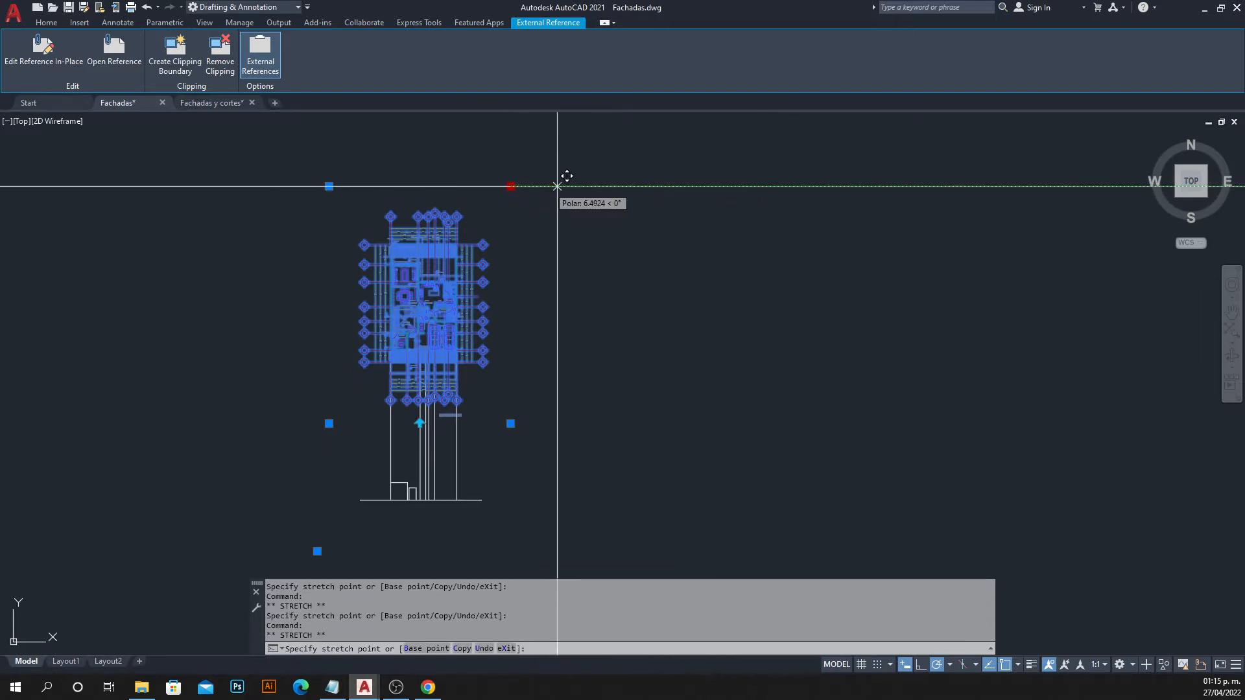
click(742, 186)
click(742, 186)
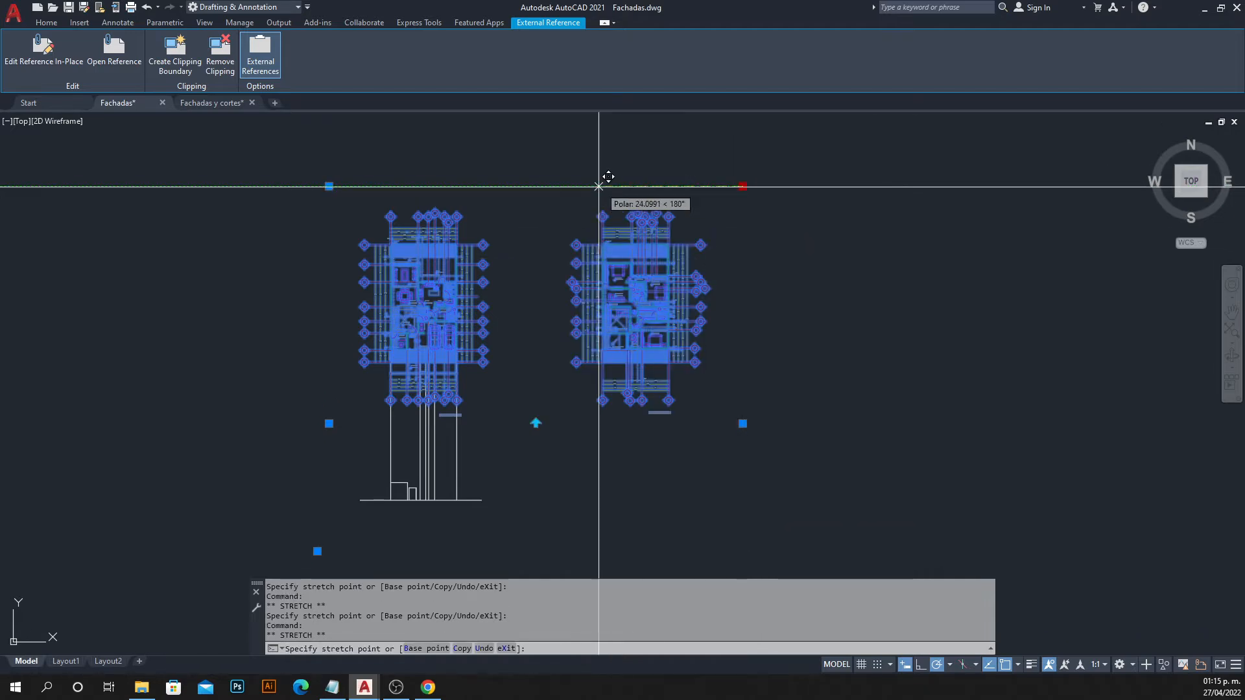
click(534, 186)
key(Escape)
In the Fachadas y cortes drawing, measure the height from the ground line to the upper volume's underside, and return to the Fachadas drawing.
scroll(487, 454, up, 3)
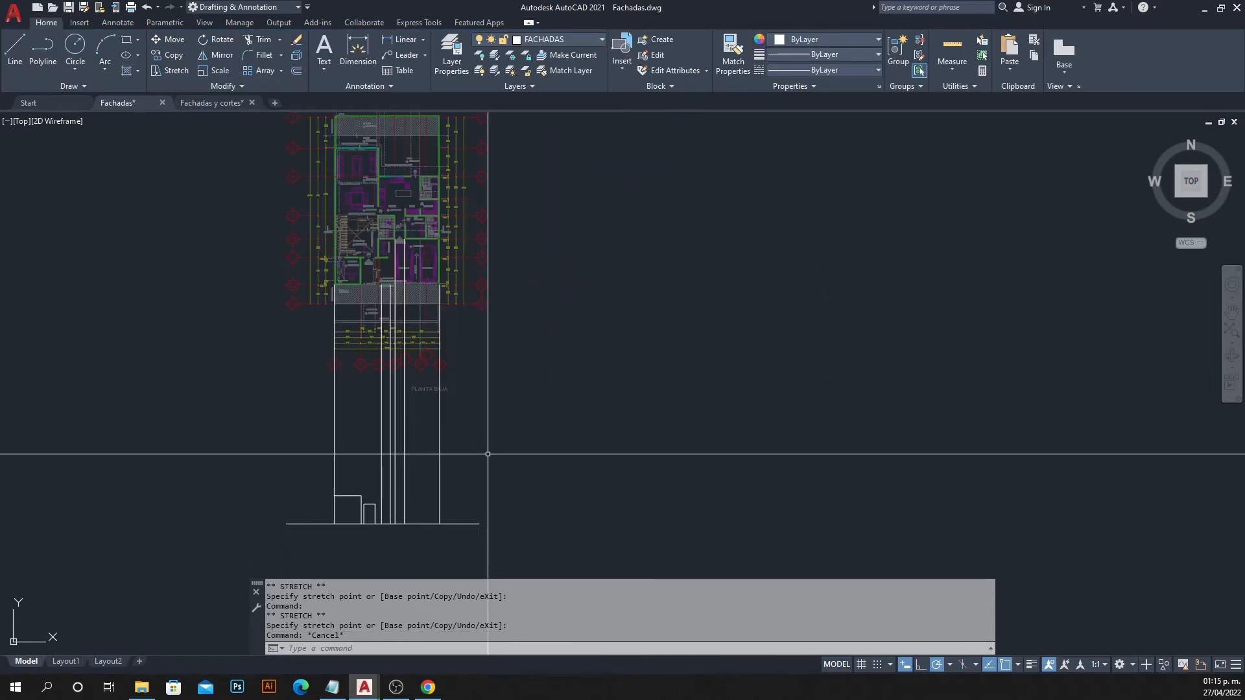
scroll(508, 416, down, 1)
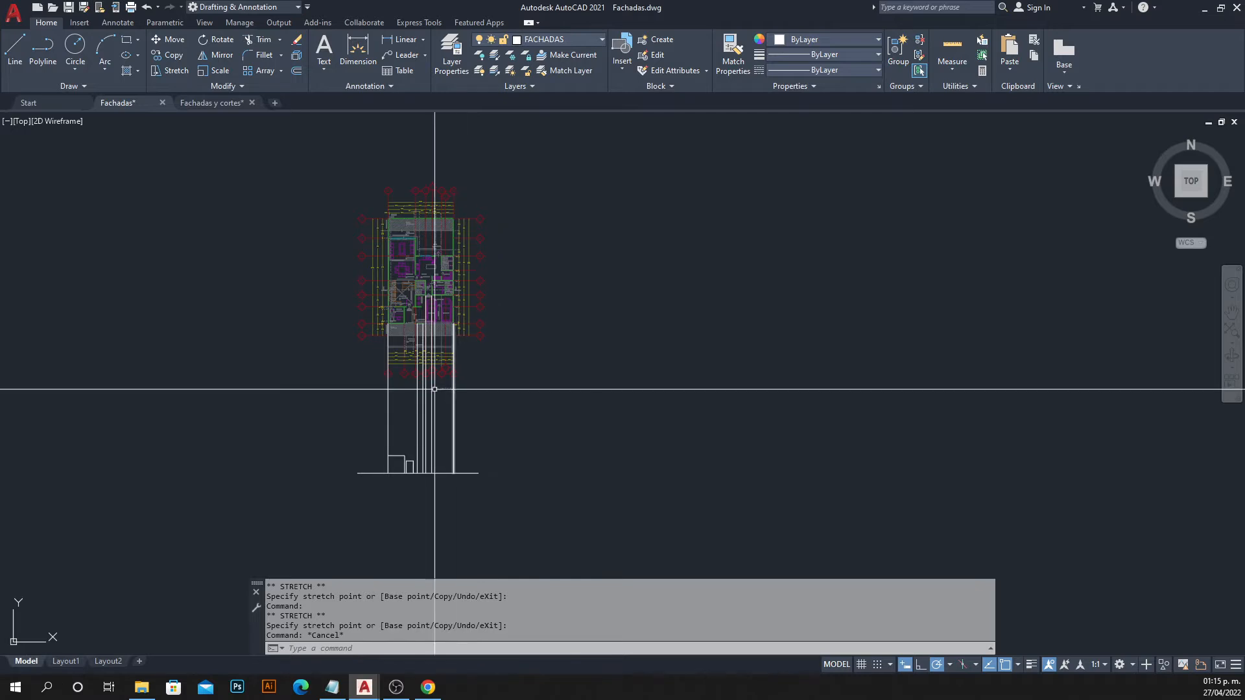
scroll(436, 387, up, 1)
middle_drag(436, 463, 395, 376)
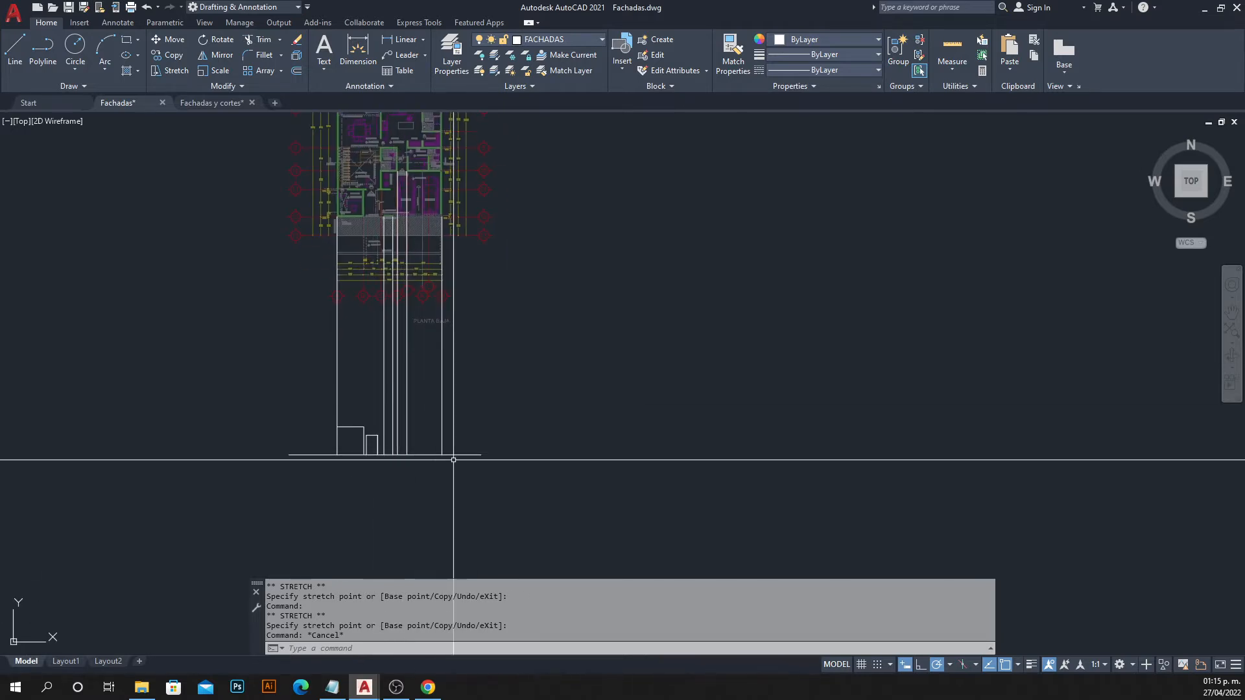
click(214, 102)
middle_drag(412, 383, 403, 422)
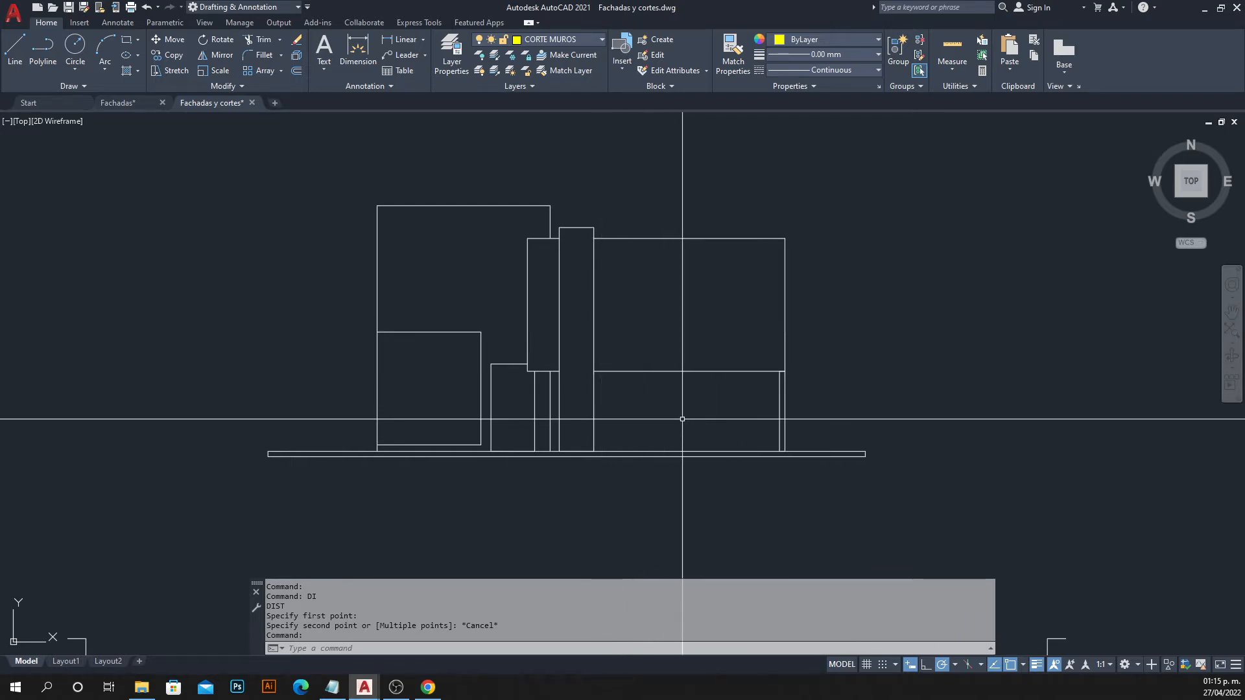
mouse_move(681, 420)
middle_down()
mouse_move(675, 411)
mouse_move(514, 454)
middle_up()
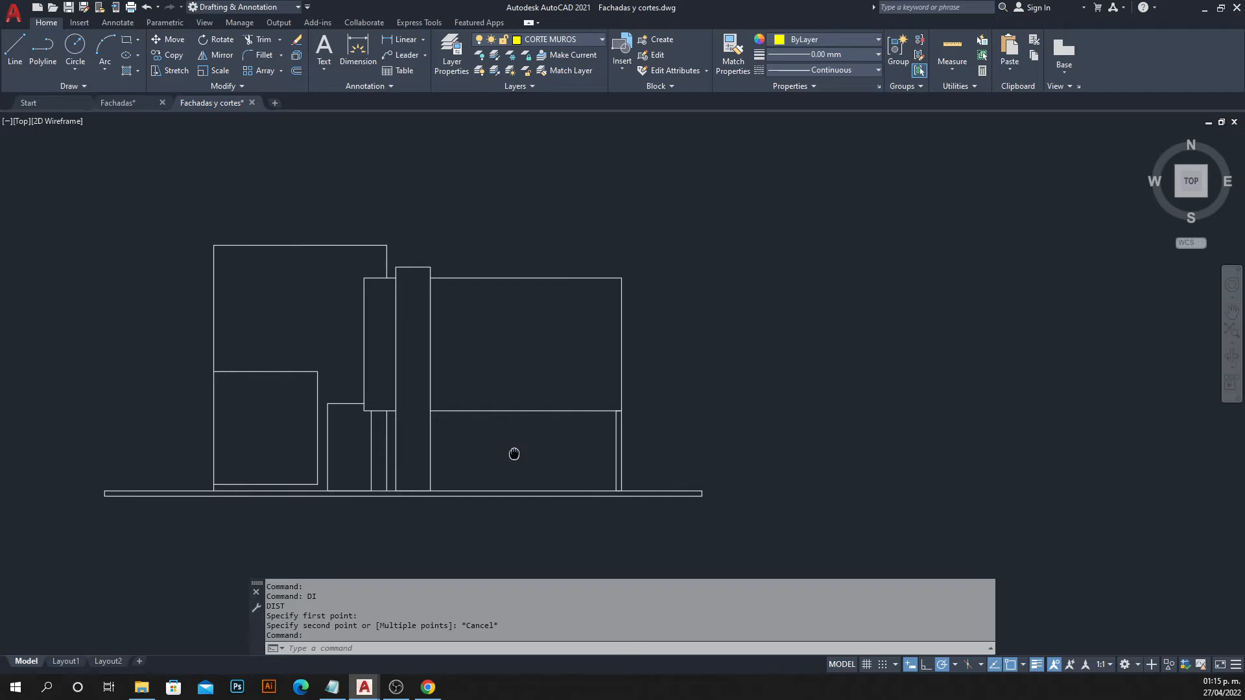
text(I)
key(Return)
scroll(537, 431, up, 5)
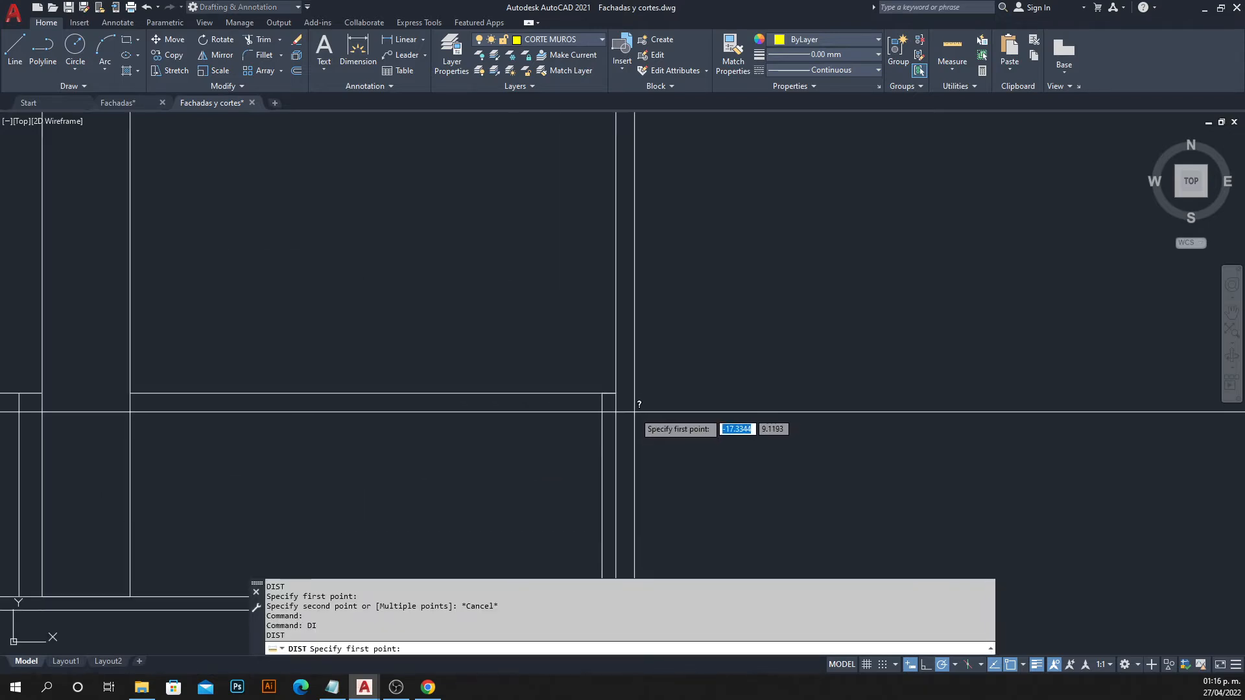
click(617, 389)
middle_drag(617, 389, 566, 294)
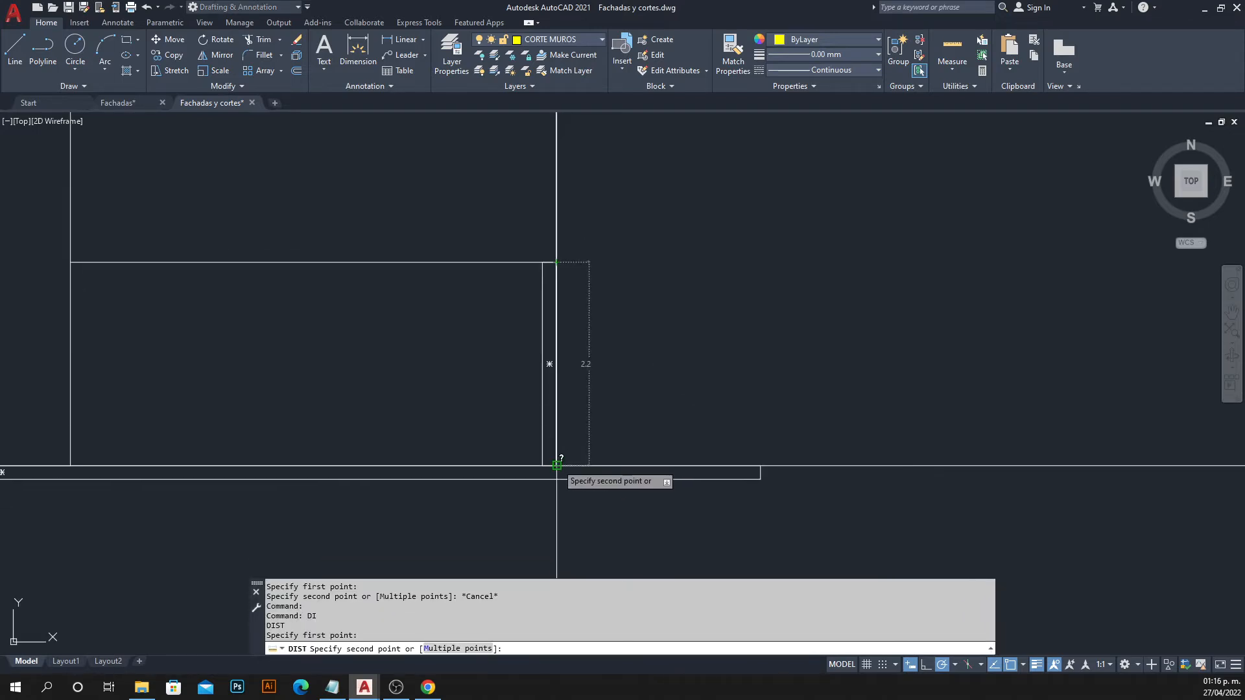
click(556, 464)
key(Escape)
click(125, 106)
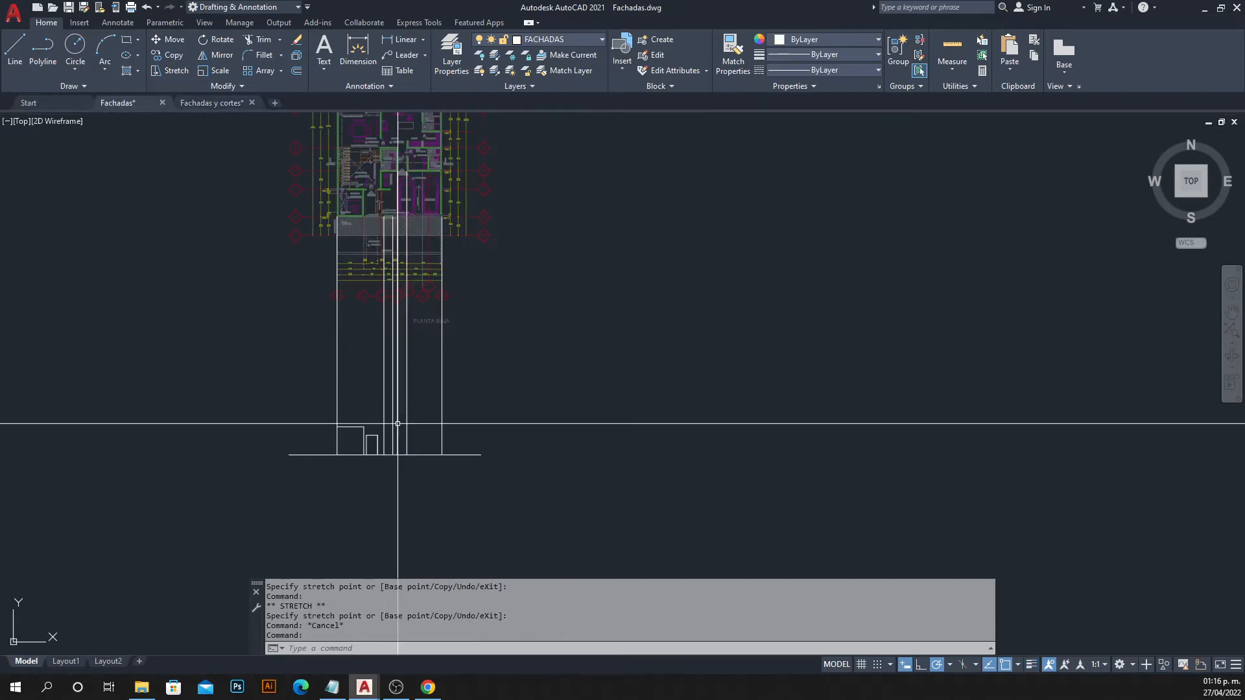
scroll(361, 421, up, 3)
text(O)
key(Return)
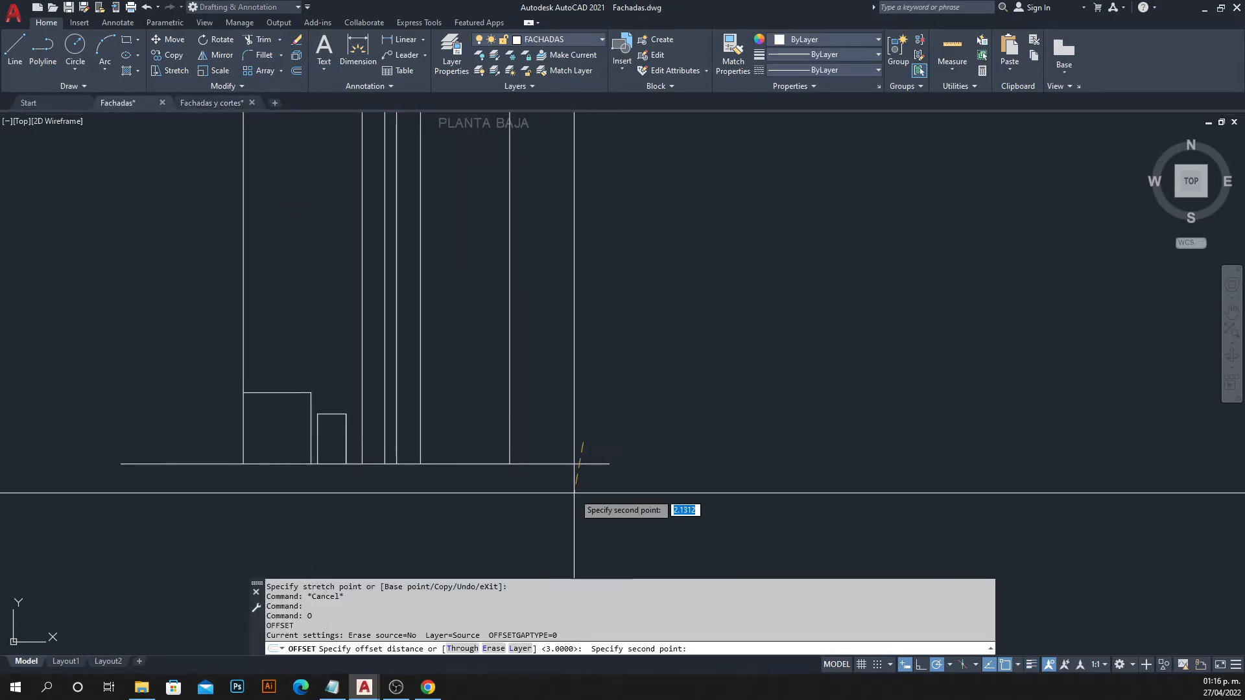
click(565, 496)
key(Escape)
key(Escape)
Copy the façade's base line 2.2 straight up.
drag(571, 457, 565, 500)
text(CO)
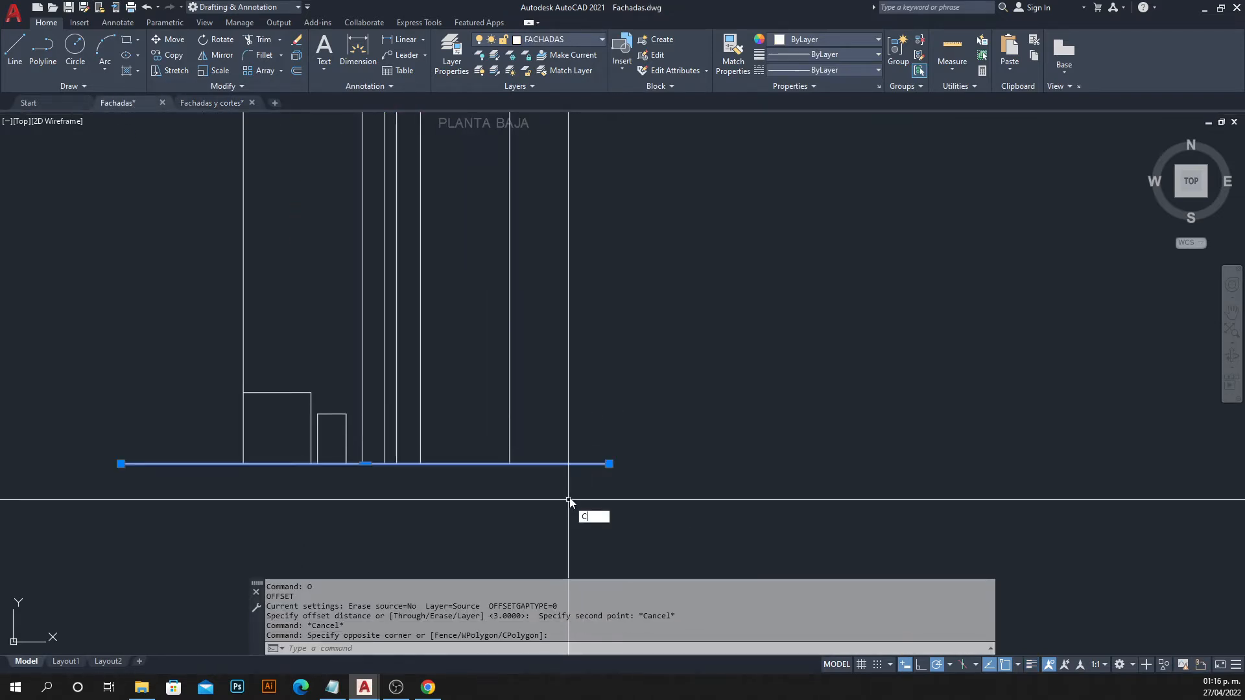
key(Return)
click(590, 393)
text(2.2)
key(Return)
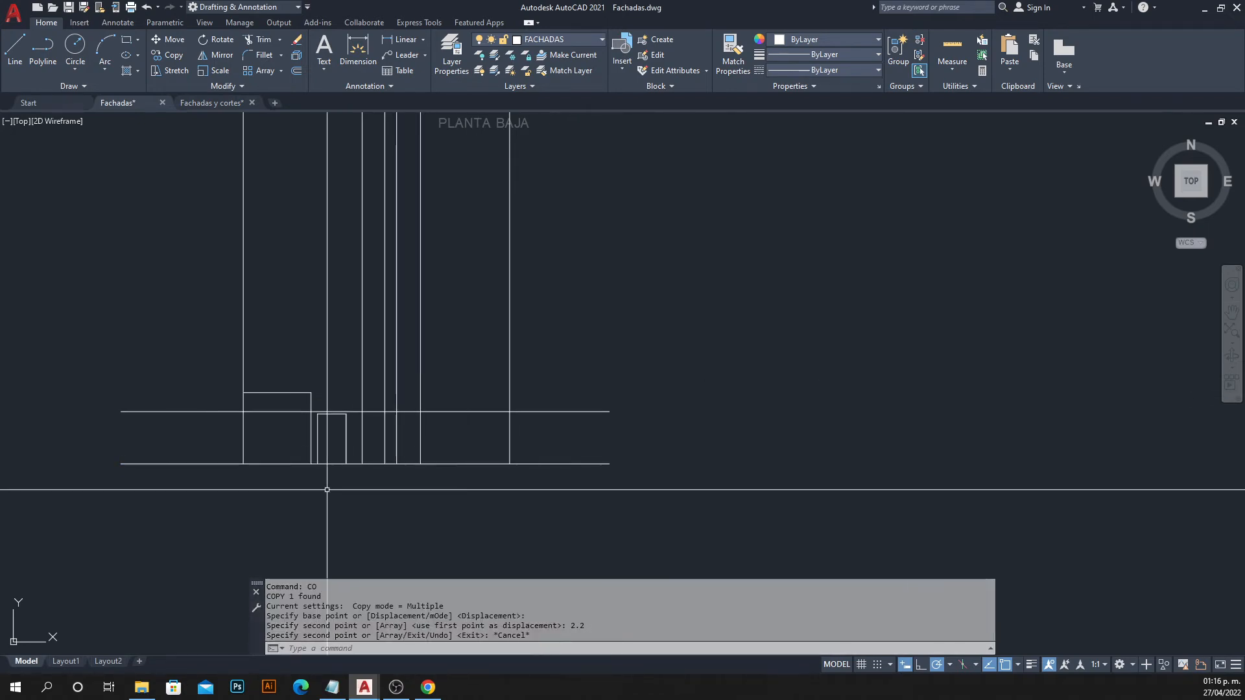
key(Escape)
click(186, 383)
click(143, 434)
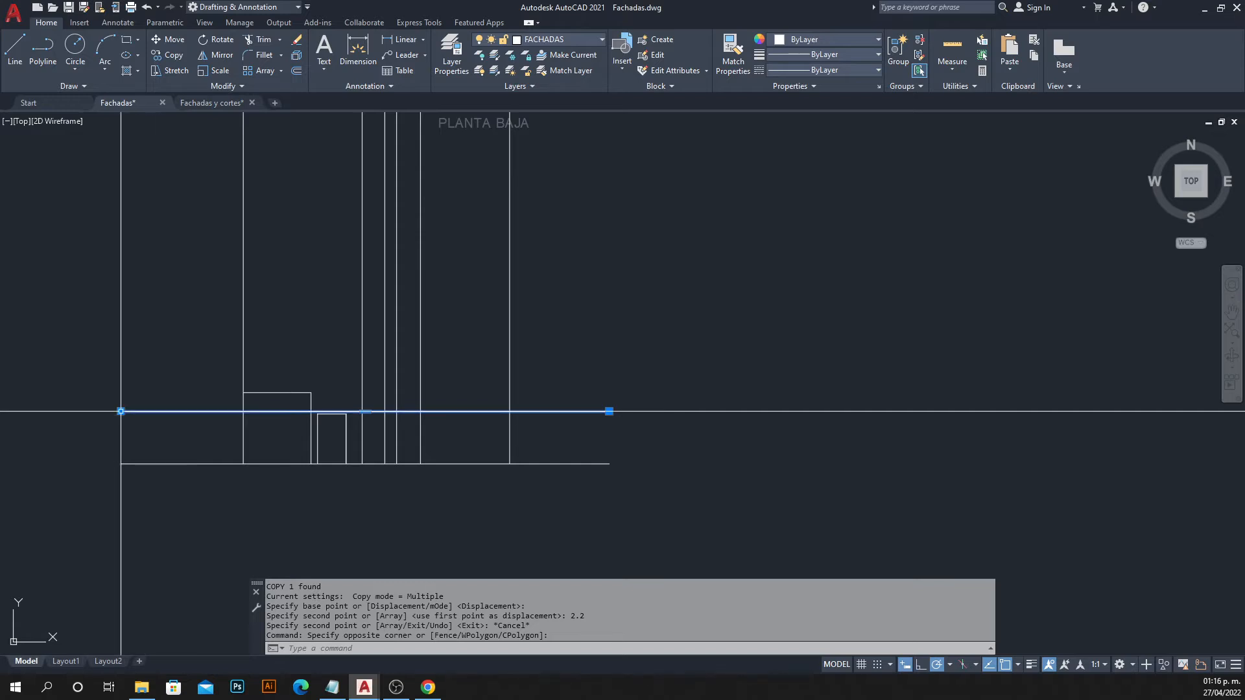
click(121, 411)
scroll(317, 422, down, 2)
middle_drag(317, 422, 294, 561)
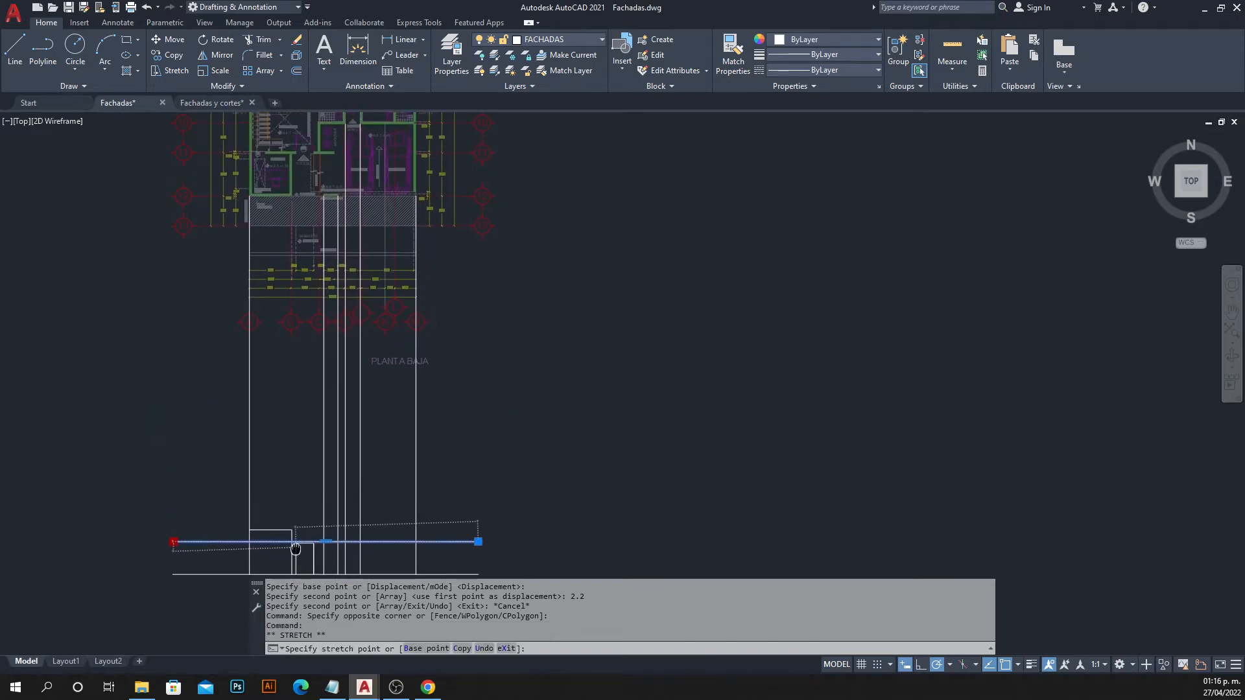
key(Escape)
key(Escape)
Stretch the Plantas reference's clipping boundary sideways so that it also takes in the PLANTA ALTA plan.
scroll(392, 485, down, 2)
middle_drag(392, 485, 389, 353)
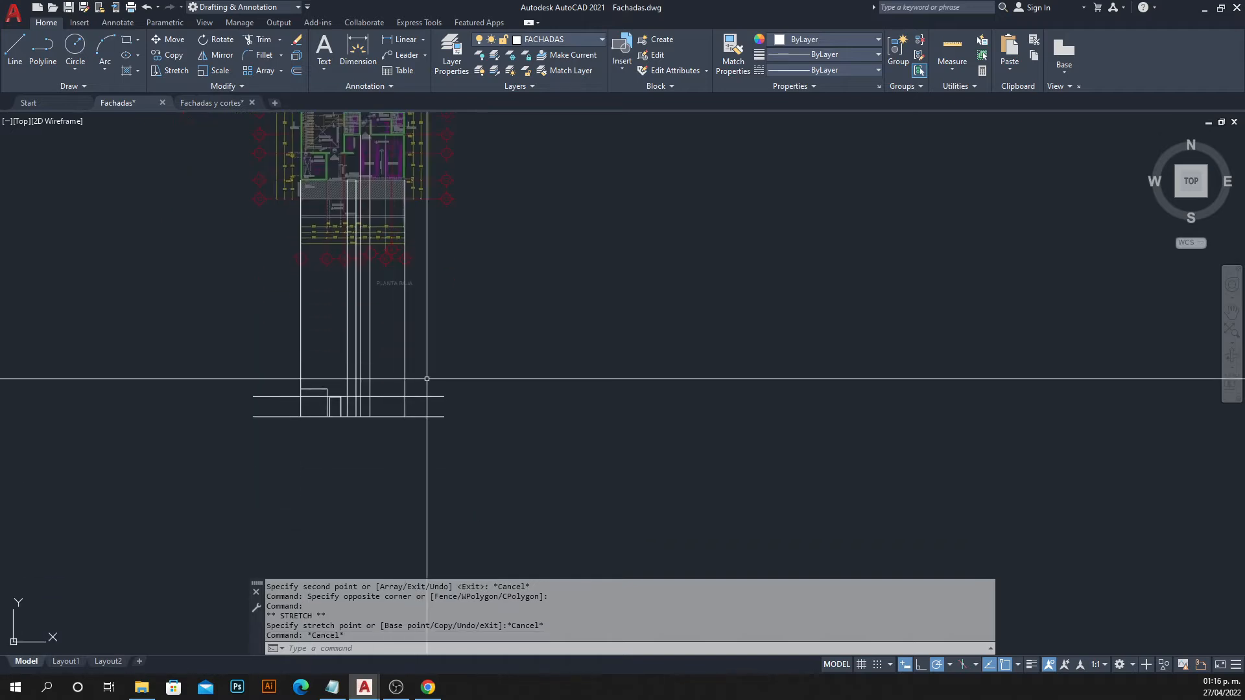
middle_drag(501, 274, 433, 543)
click(420, 339)
click(353, 379)
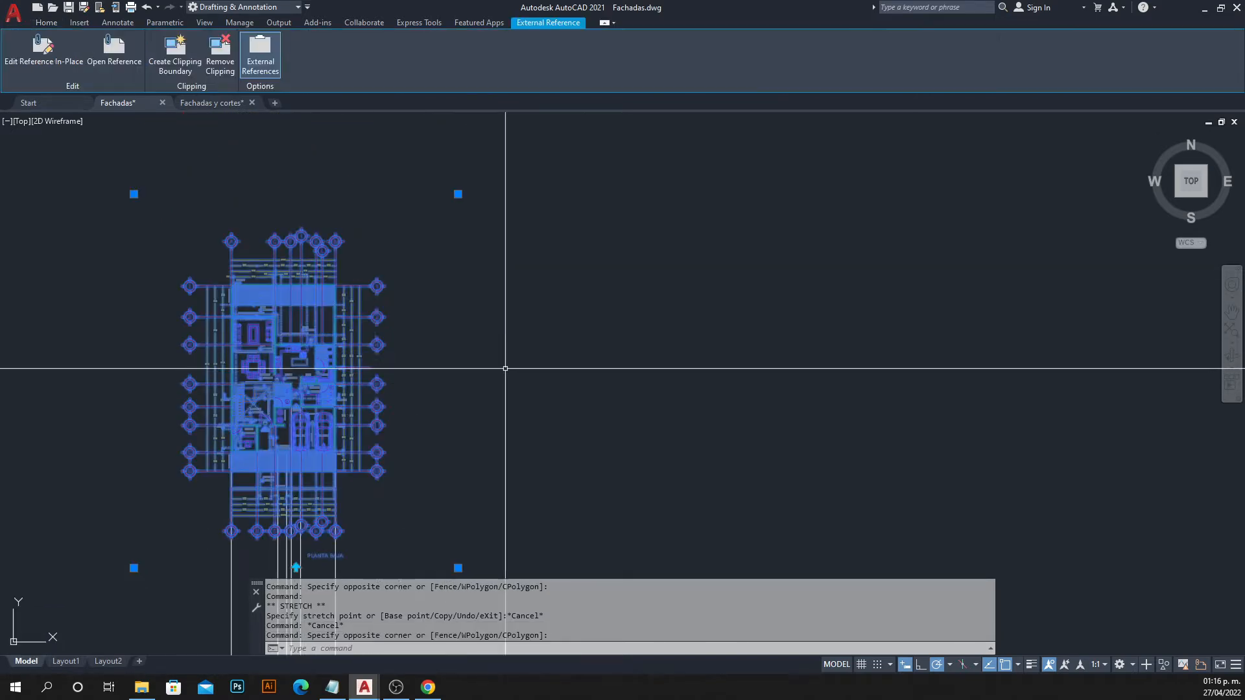
scroll(503, 363, down, 2)
middle_drag(498, 329, 468, 223)
click(444, 383)
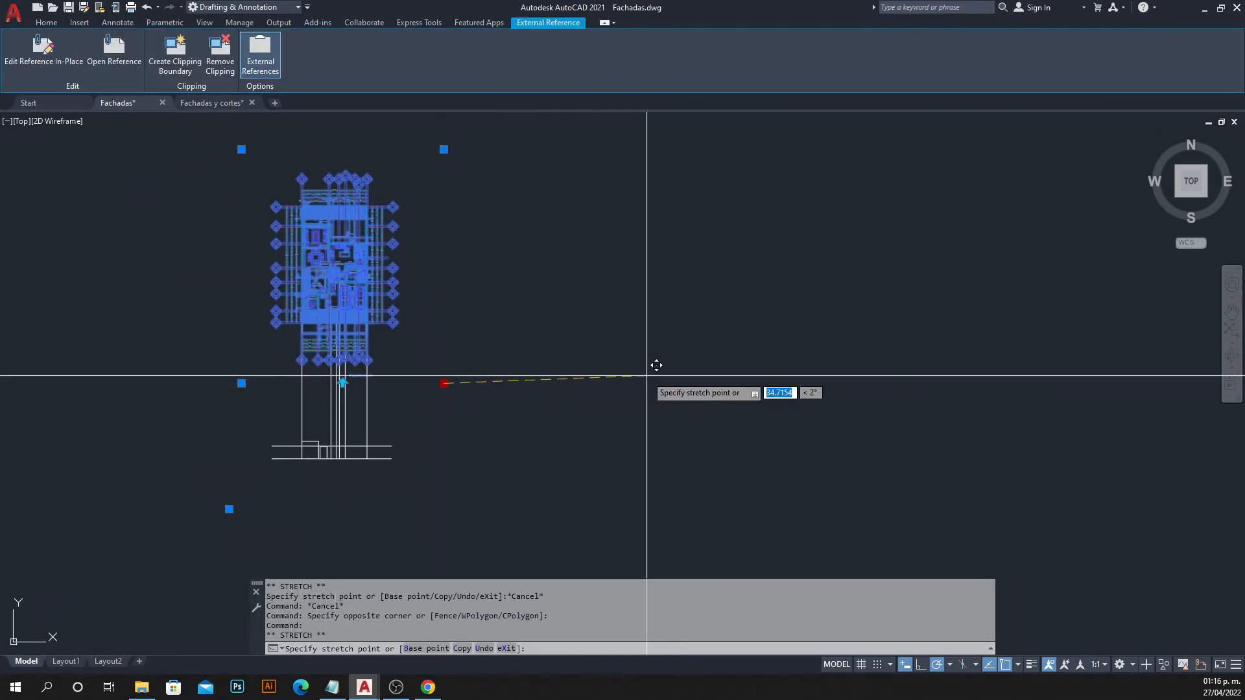
key(Escape)
Move the façade linework with its projection lines from beneath PLANTA BAJA to the matching position beneath the PLANTA ALTA plan.
click(412, 422)
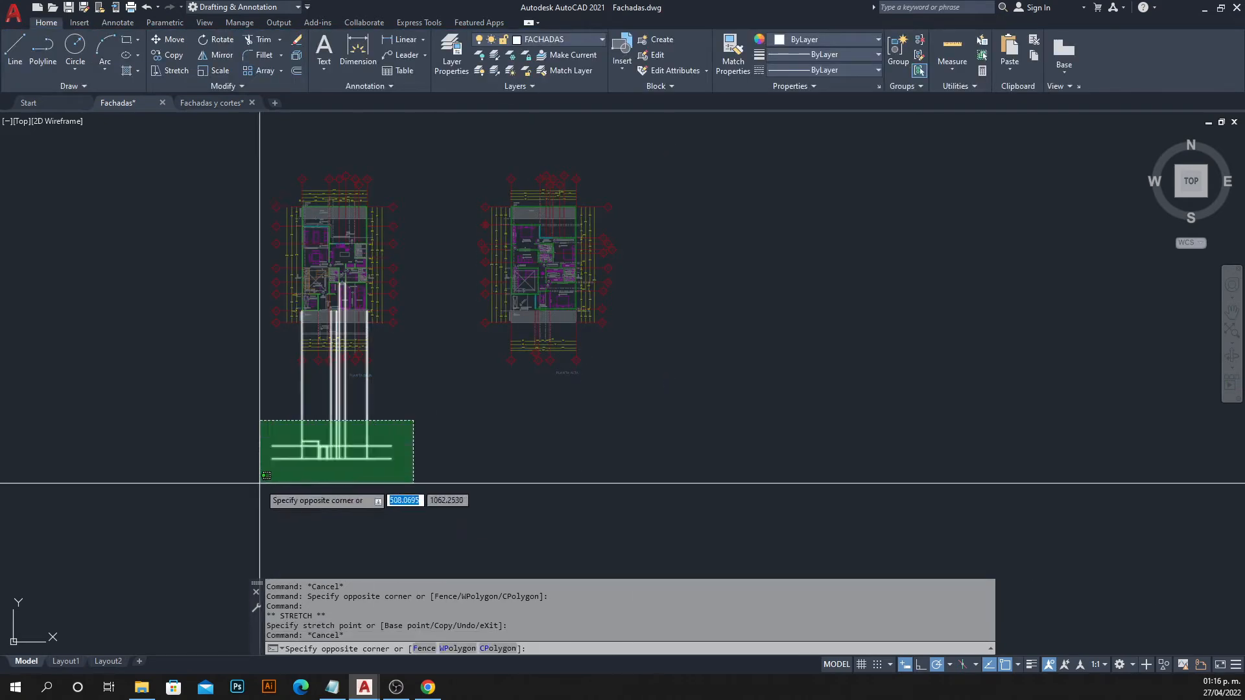
click(260, 472)
text(m)
key(Return)
scroll(304, 315, up, 5)
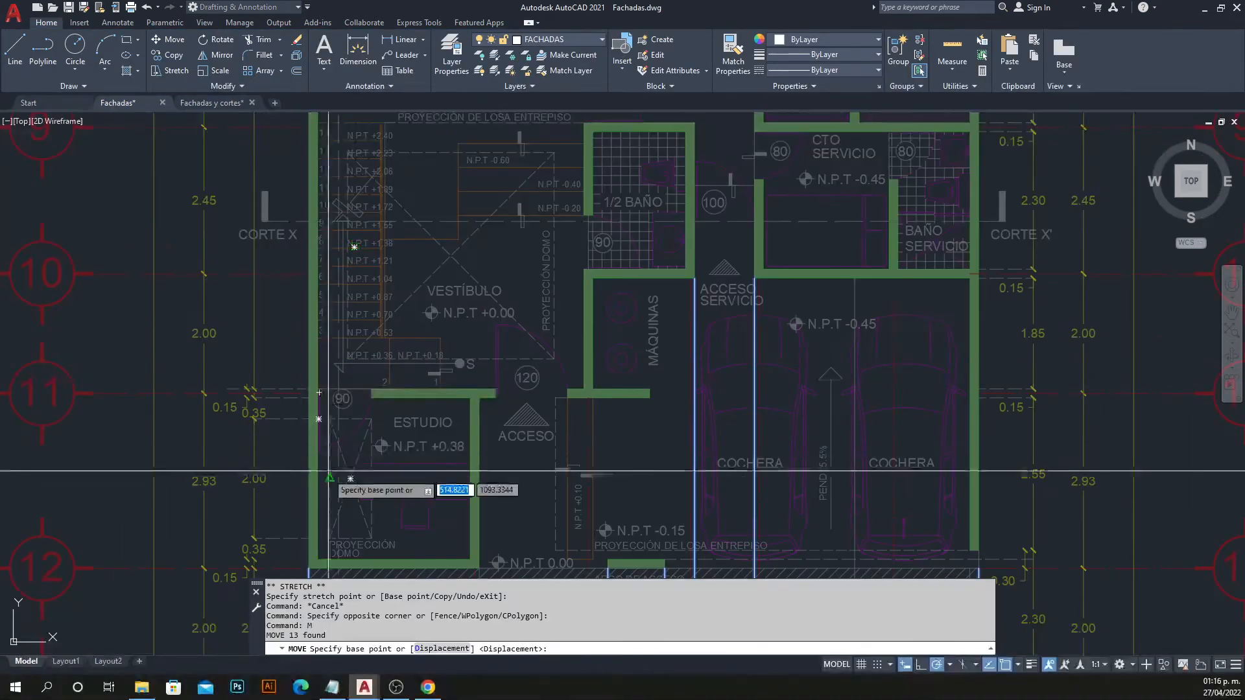
click(287, 374)
scroll(308, 364, down, 5)
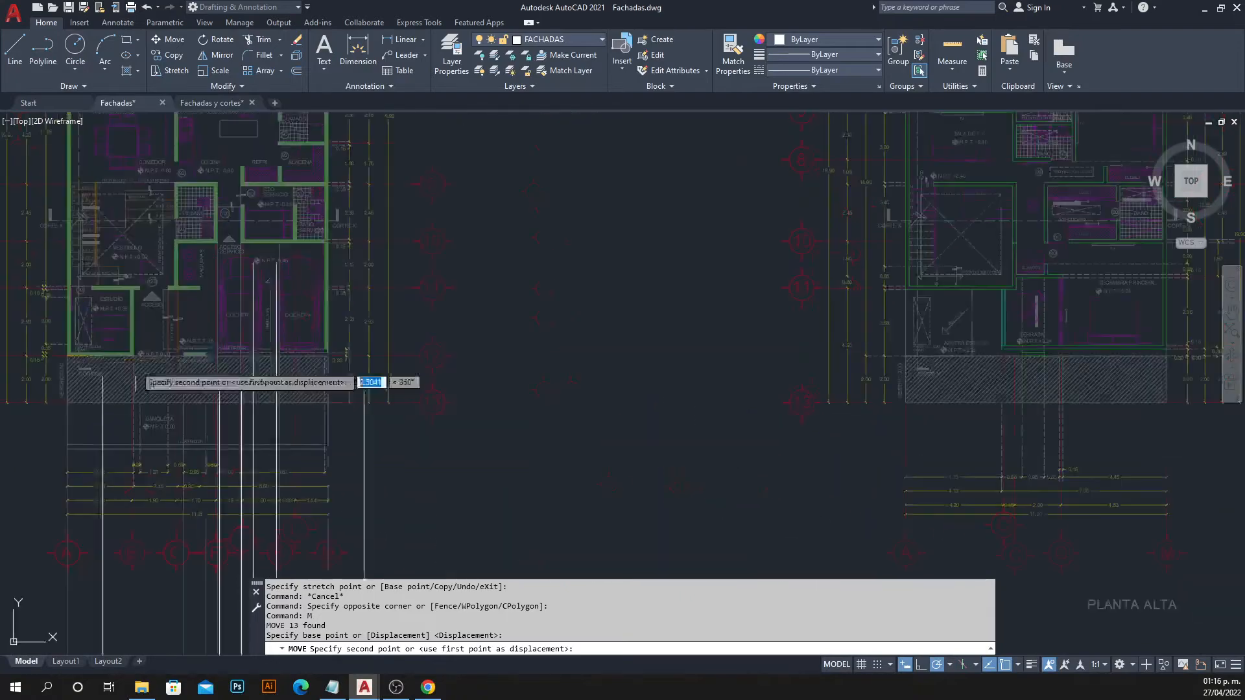
scroll(454, 324, up, 5)
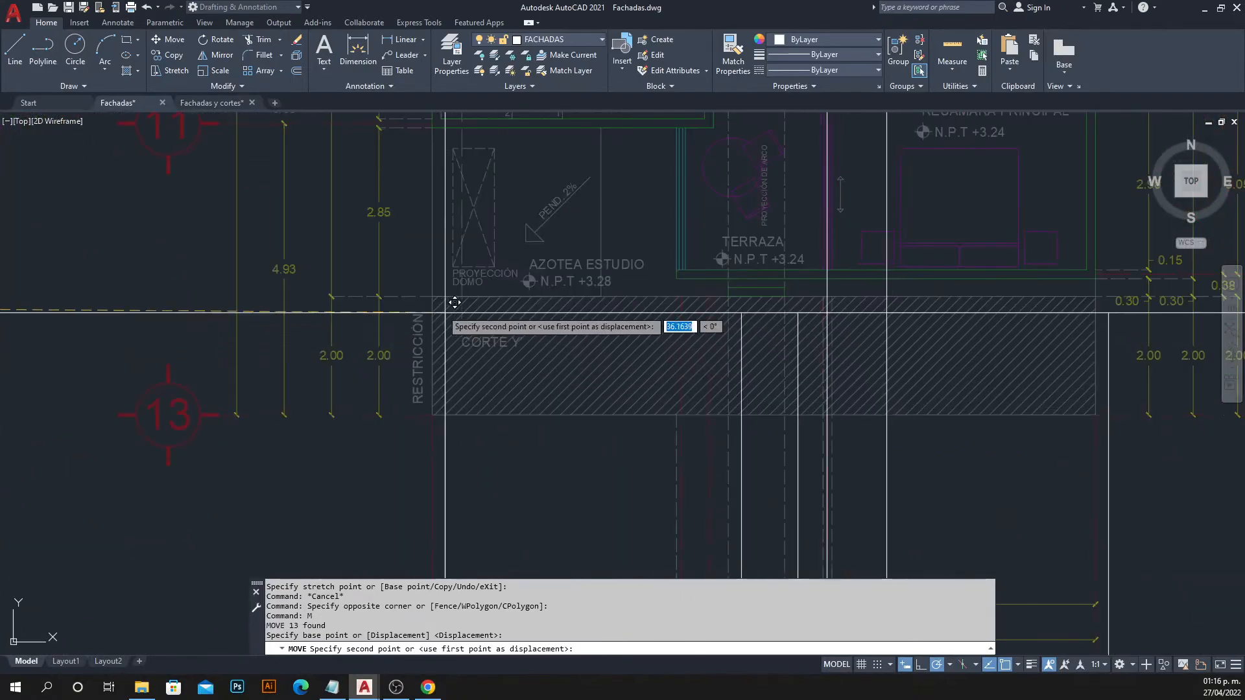
click(442, 320)
scroll(442, 320, down, 5)
key(Escape)
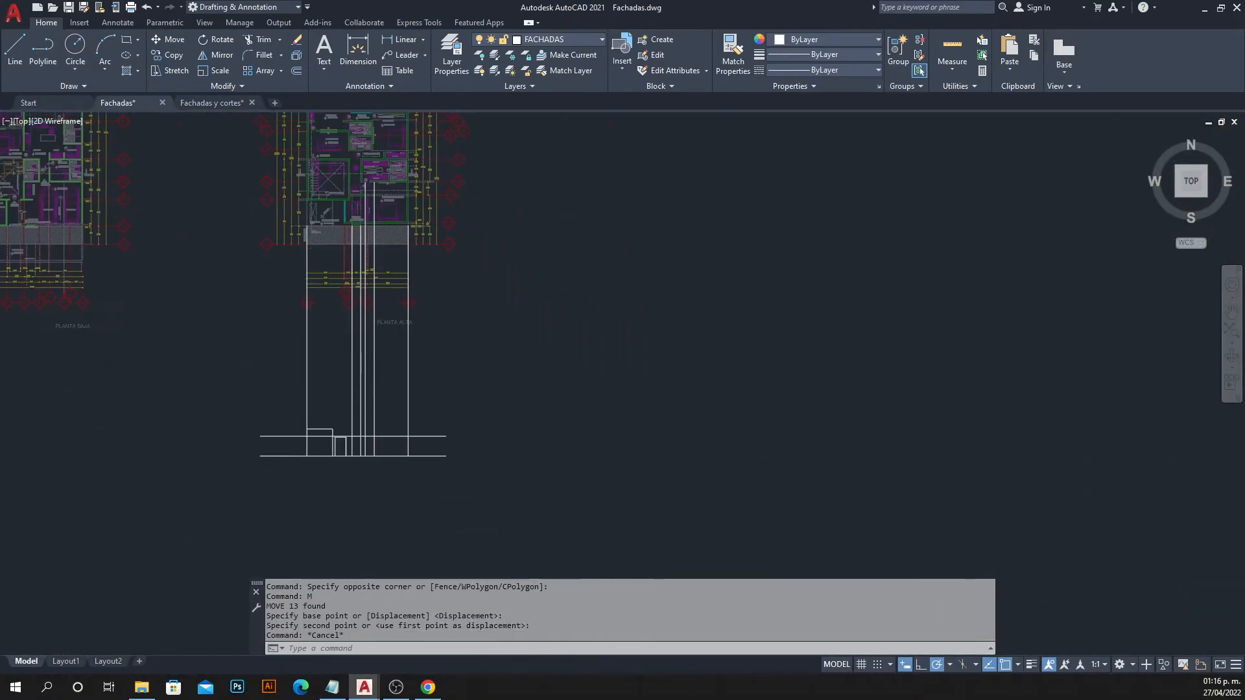
Compare the terrace front in the PLANTA ALTA plan with the upper volume in the Fachadas y cortes drawing, and return to the Fachadas drawing.
scroll(363, 288, up, 6)
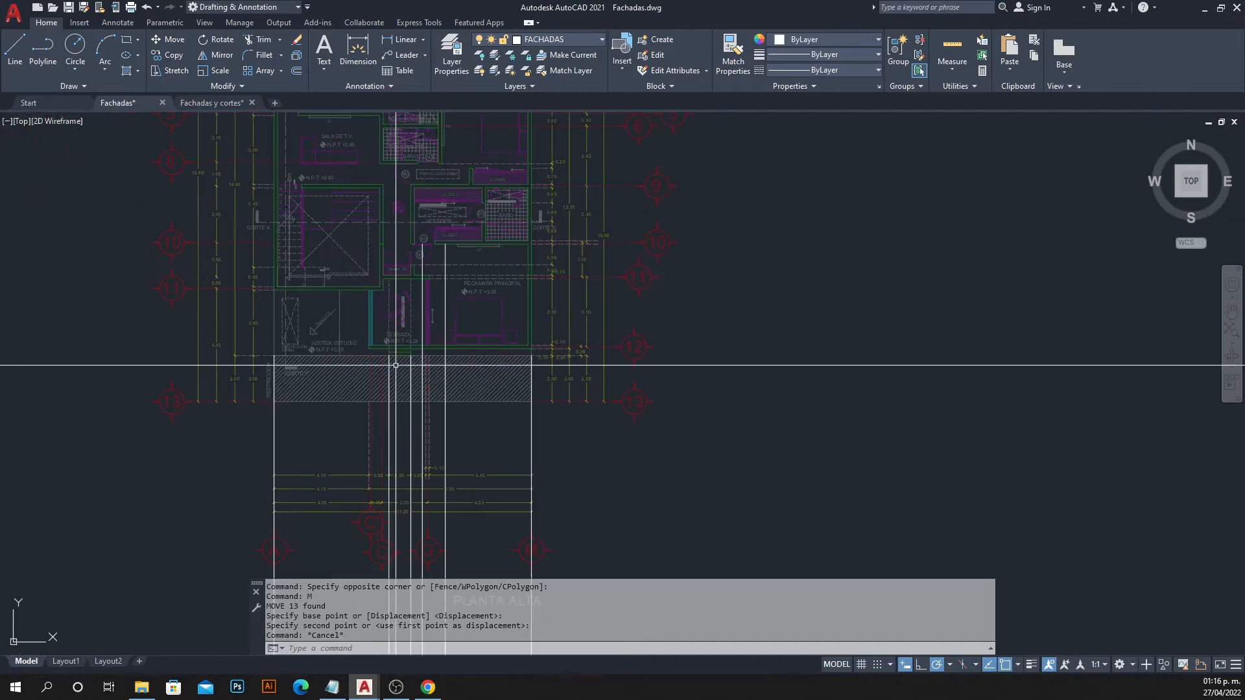
middle_drag(420, 327, 376, 402)
scroll(359, 376, up, 3)
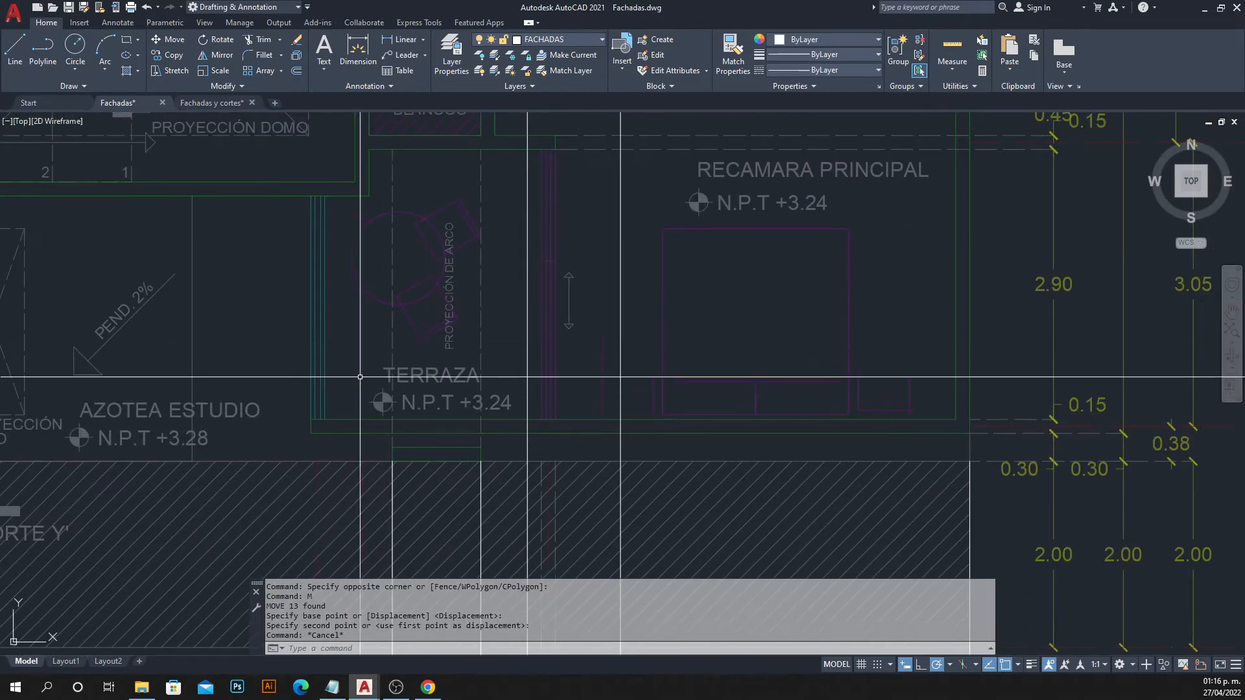
click(211, 102)
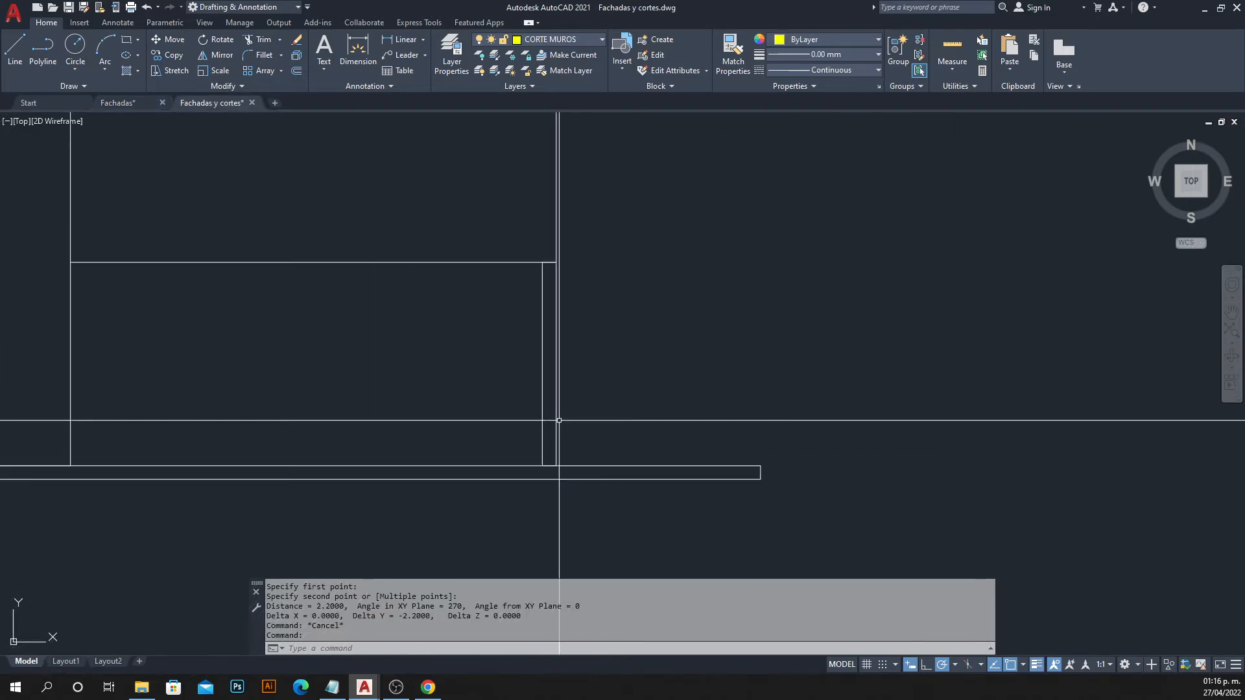
scroll(511, 393, down, 3)
middle_drag(510, 392, 554, 496)
click(183, 203)
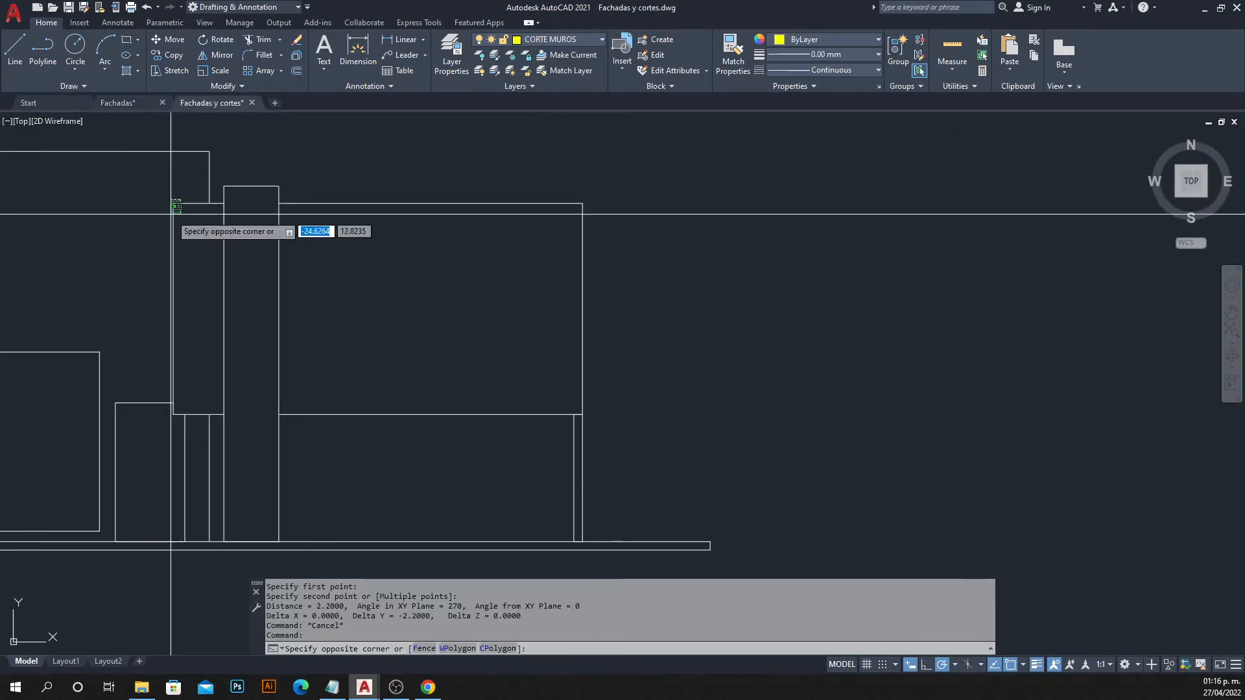
click(173, 214)
key(Escape)
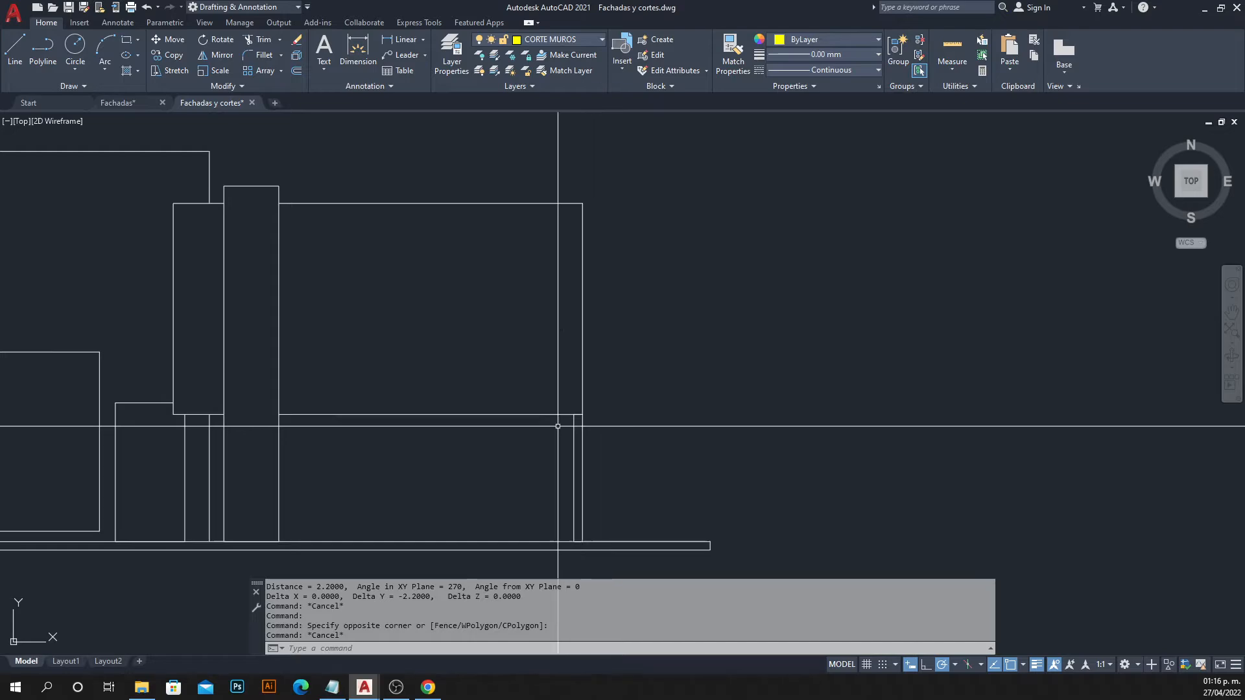
click(123, 103)
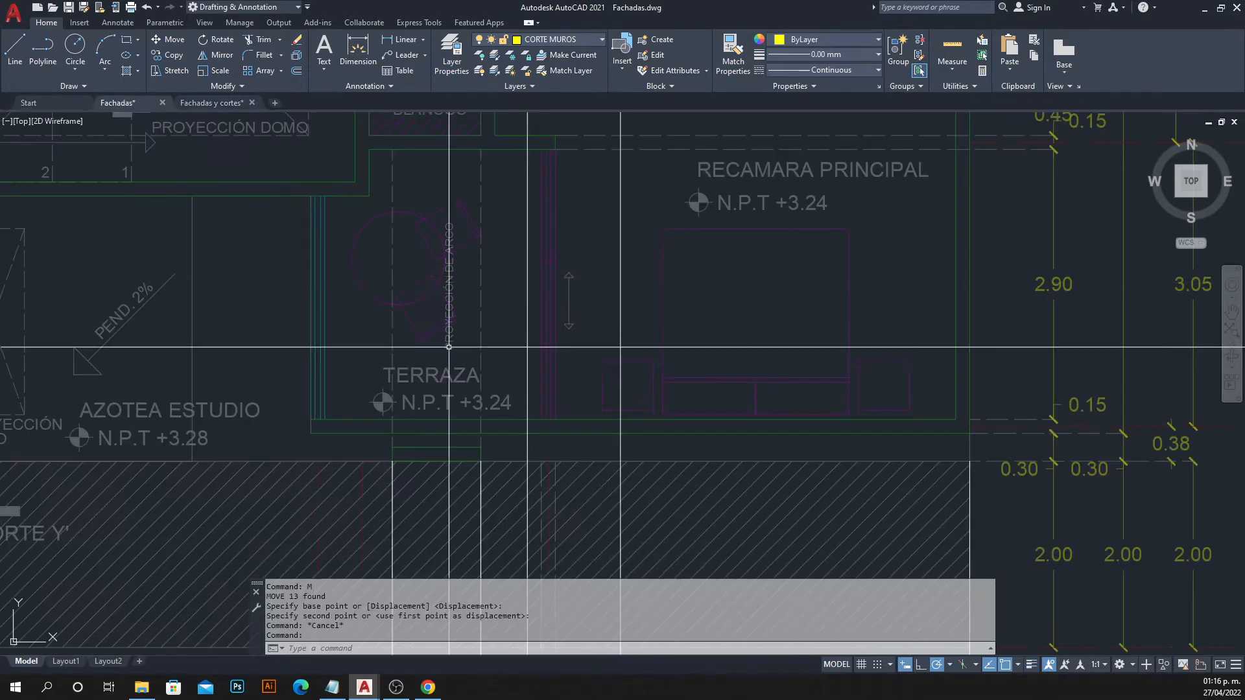
Draw a polyline from the outer corner of the terrace front in PLANTA ALTA straight down past the façade's base line.
text(PL)
key(Return)
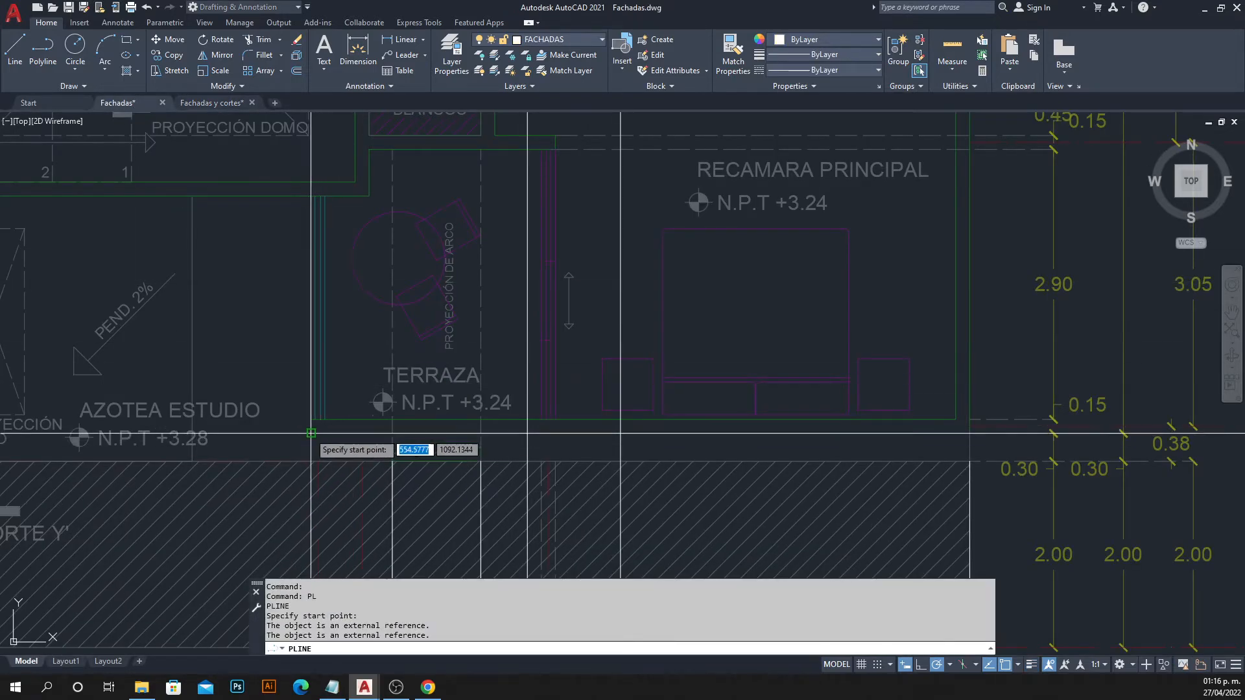
click(311, 433)
scroll(342, 436, down, 3)
middle_drag(342, 437, 375, 170)
scroll(376, 178, down, 1)
scroll(397, 332, up, 4)
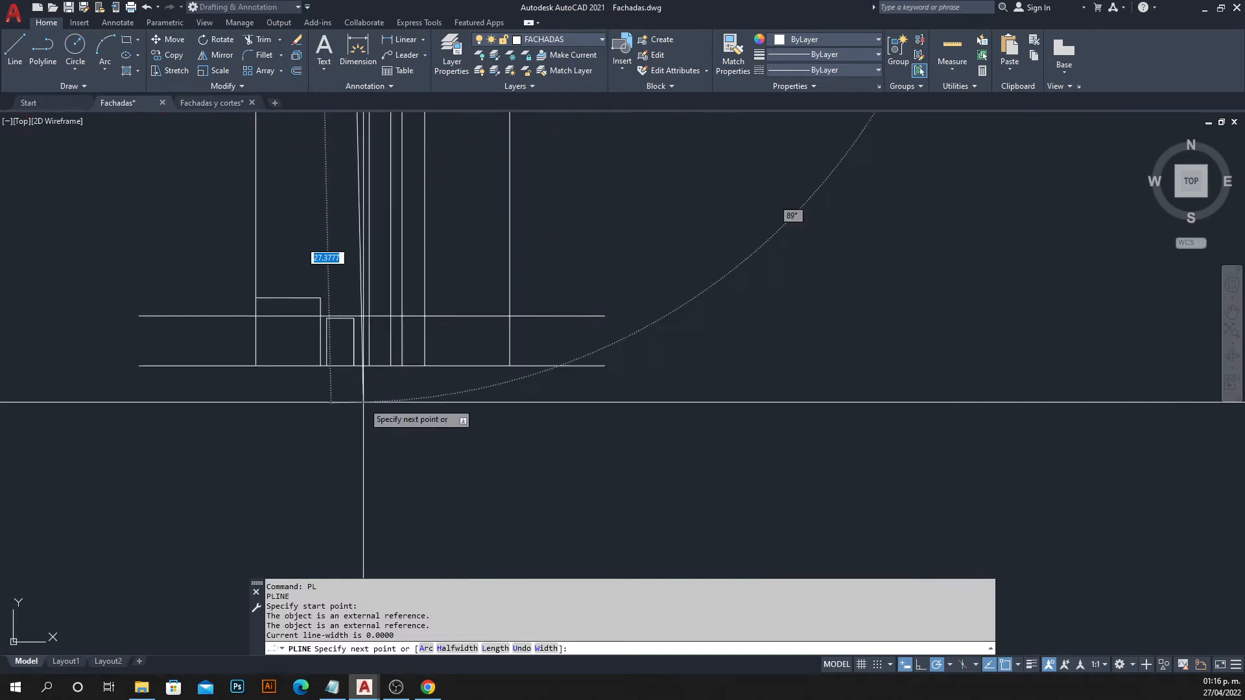
click(339, 407)
key(Escape)
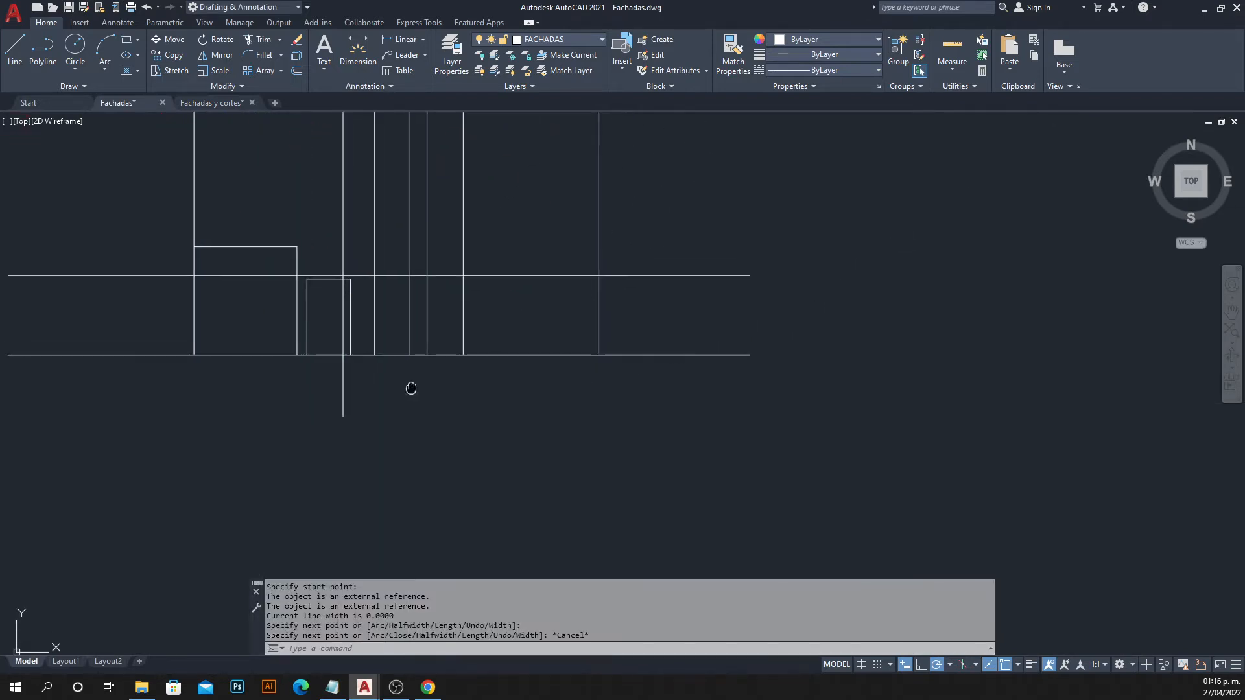
Trim the new projection line and the upper volume's underside line so that they meet in a corner above the door.
scroll(407, 362, up, 5)
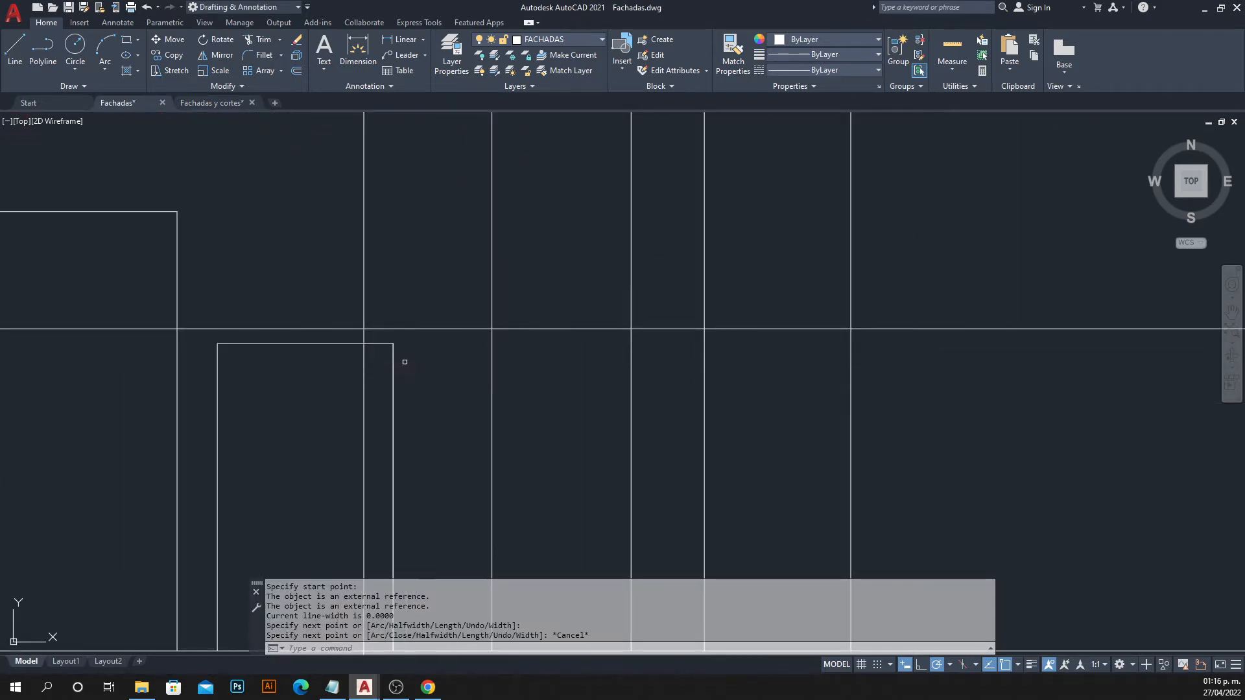
text(tr)
key(Return)
click(356, 334)
click(343, 325)
key(Escape)
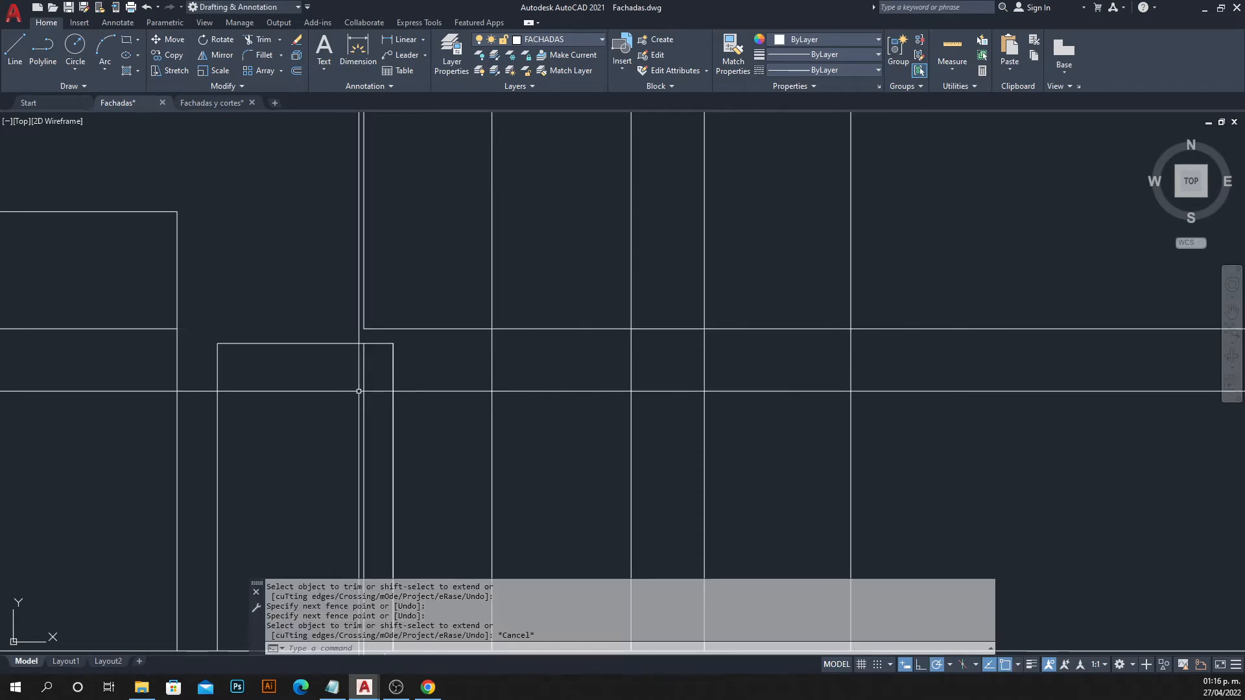
Erase the leftover piece of projection line over the door and the leftover underside line beyond the corner.
click(374, 390)
click(351, 409)
text(e)
key(Return)
click(66, 287)
click(52, 353)
text(e)
key(Return)
In the Fachadas y cortes drawing, measure the upper volume's height from underside to top edge, and return to the Fachadas drawing.
scroll(163, 377, down, 6)
middle_drag(163, 378, 198, 367)
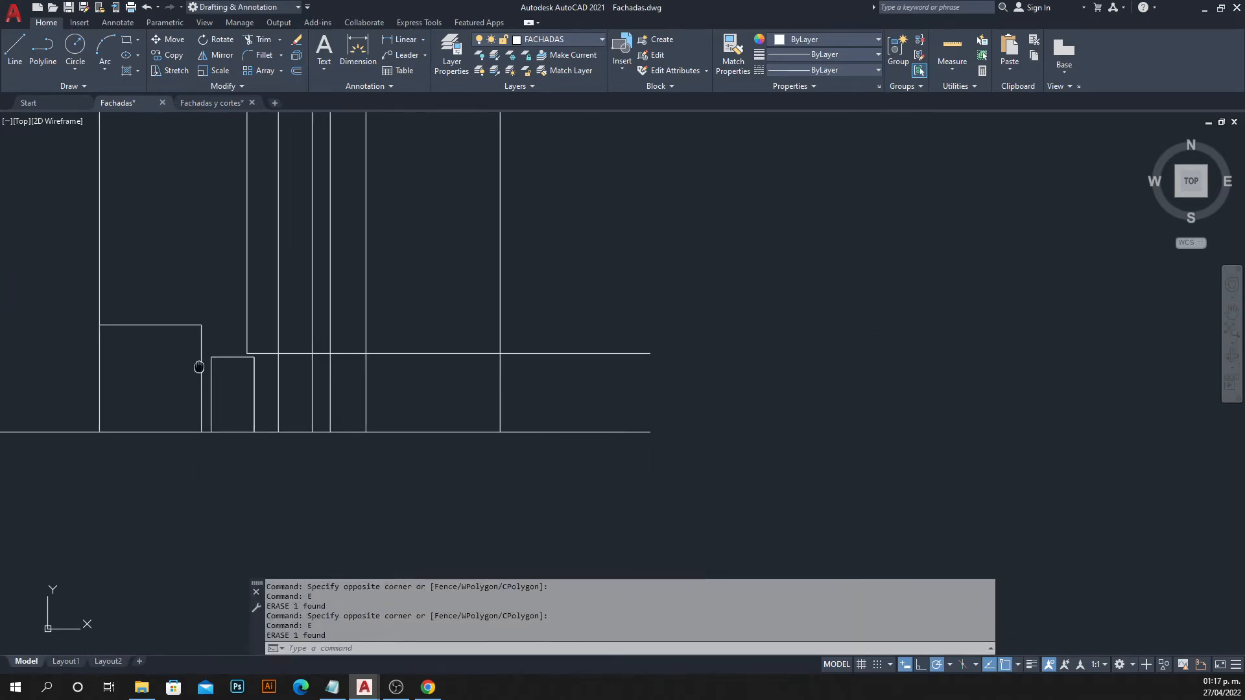
scroll(198, 367, up, 2)
scroll(464, 324, down, 4)
mouse_move(465, 324)
middle_down()
mouse_move(425, 426)
mouse_move(426, 473)
middle_up()
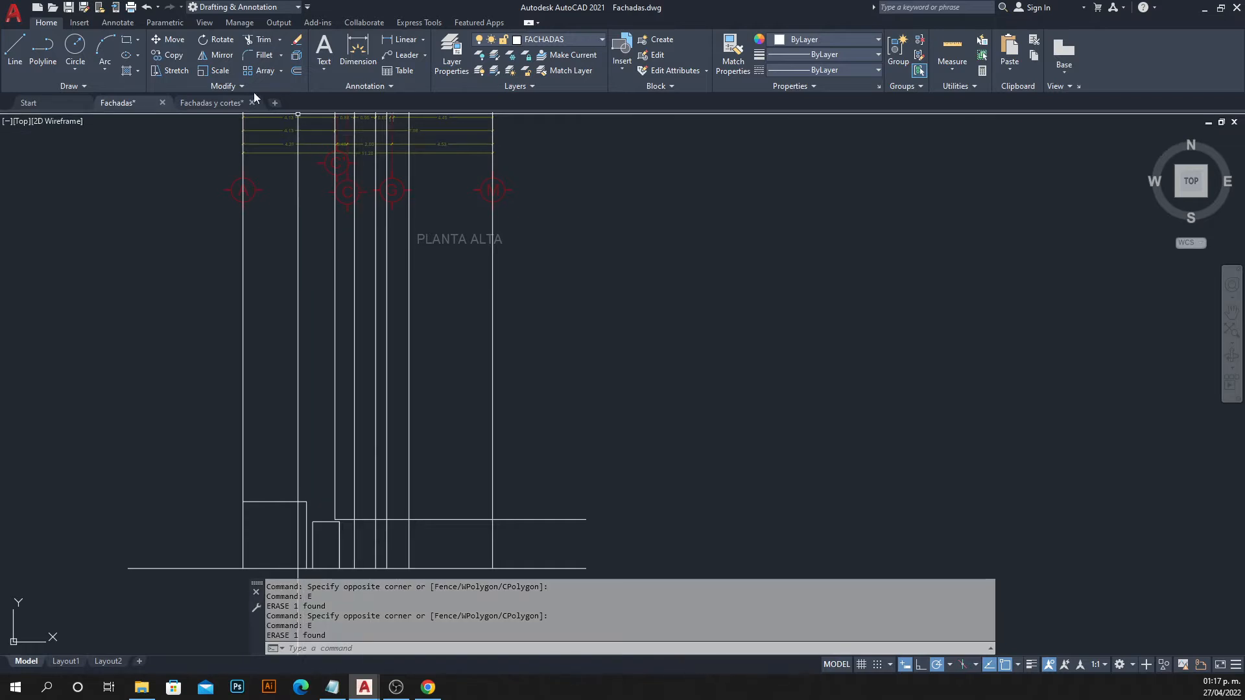
click(221, 100)
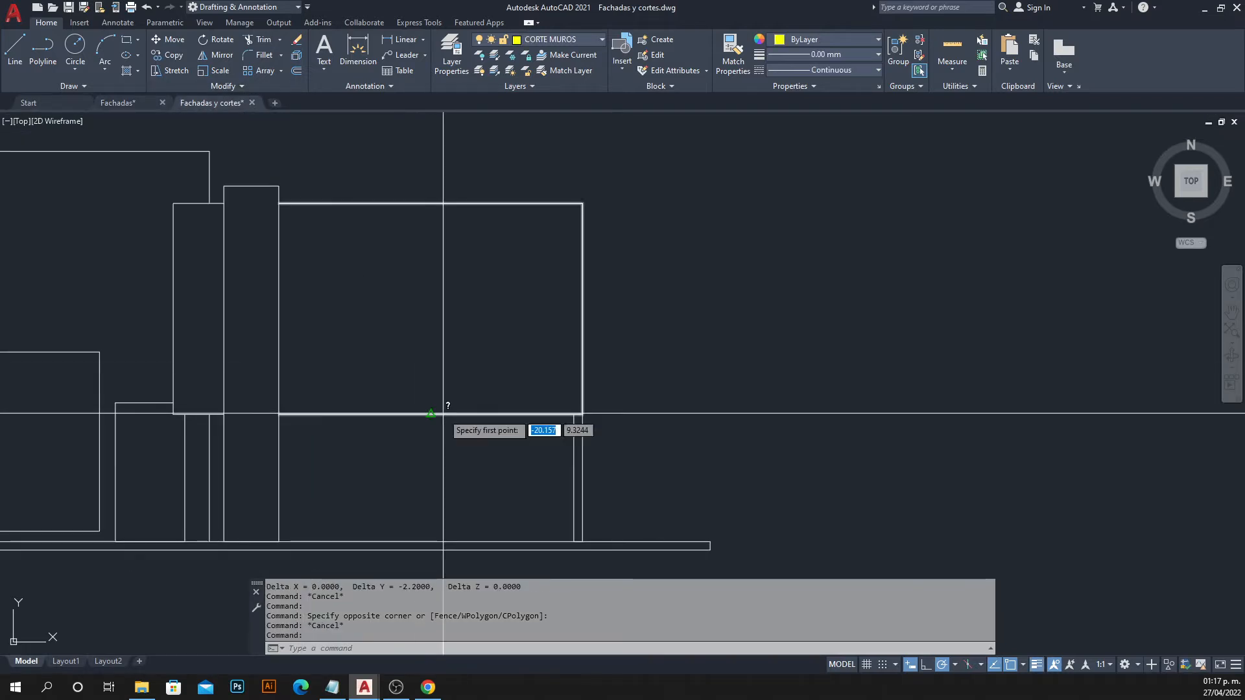
click(579, 414)
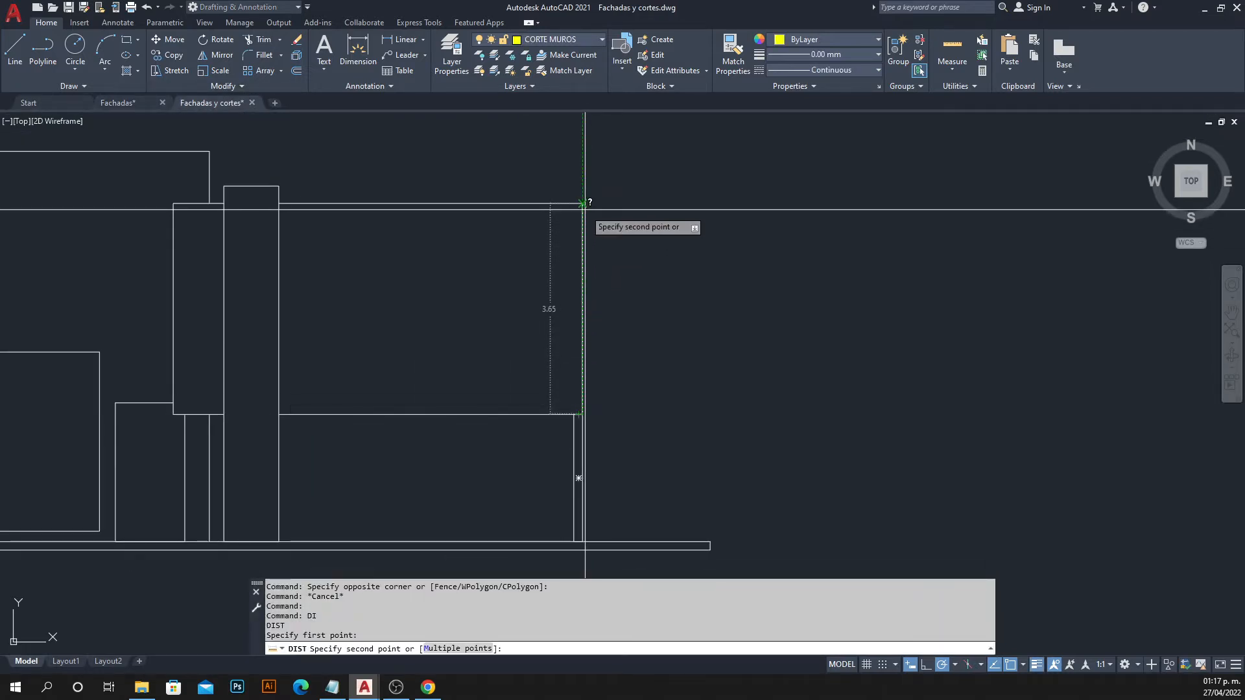
key(Escape)
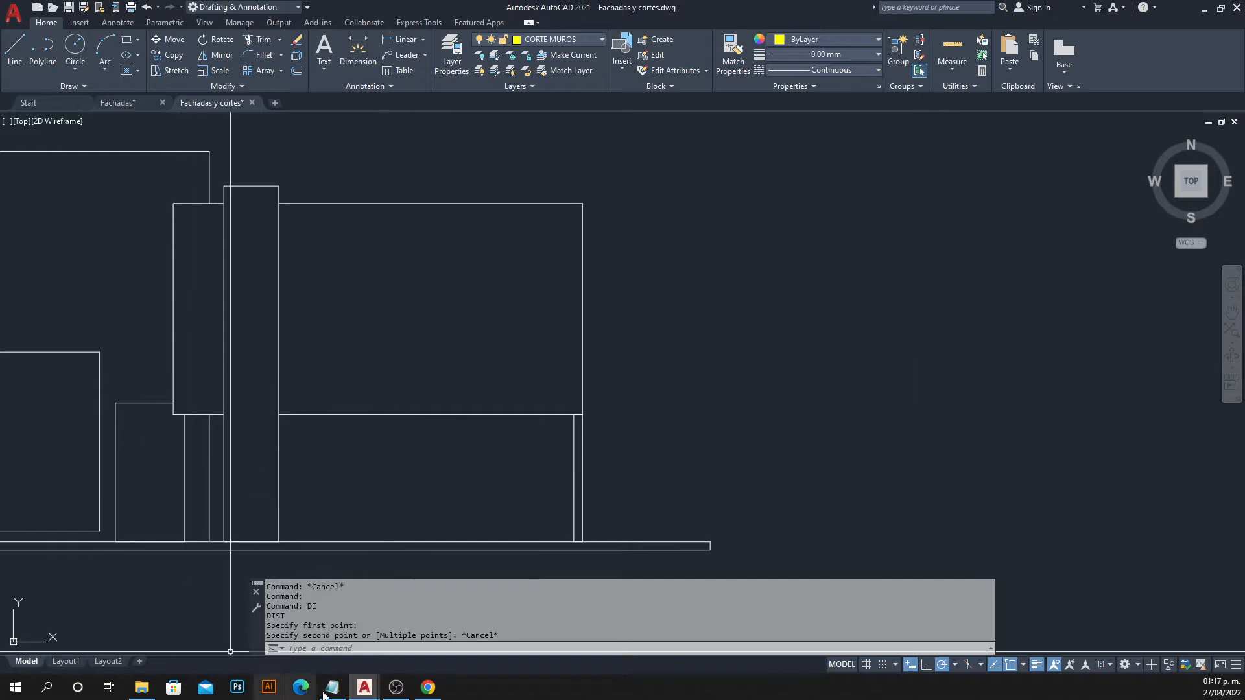
click(115, 102)
Offset the upper volume's underside line 3.65 upwards to form its top edge.
scroll(322, 394, up, 2)
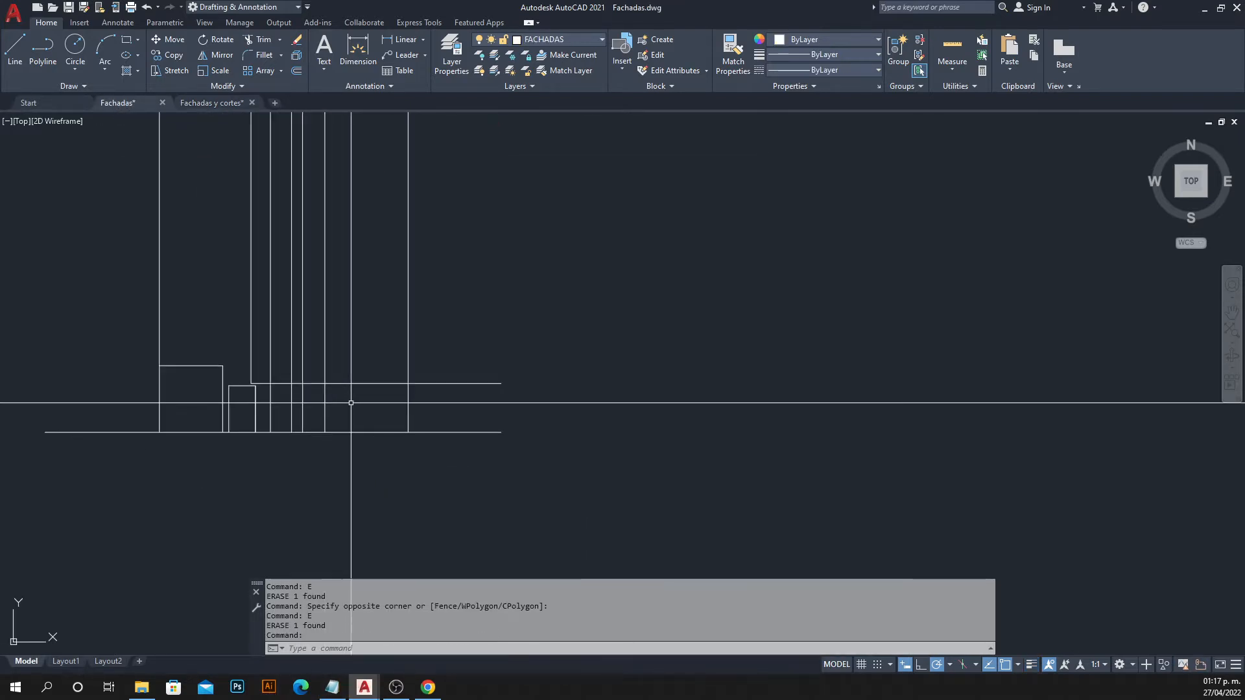
key(Return)
text(3.65)
key(Return)
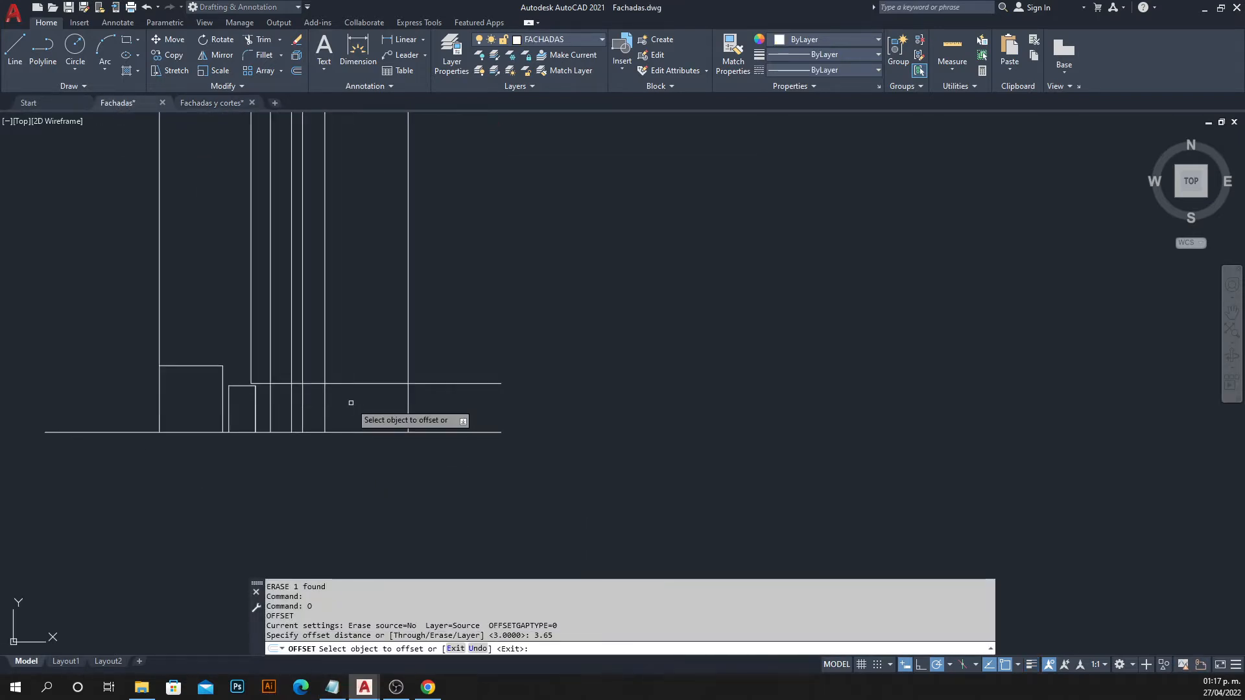
click(367, 383)
click(372, 364)
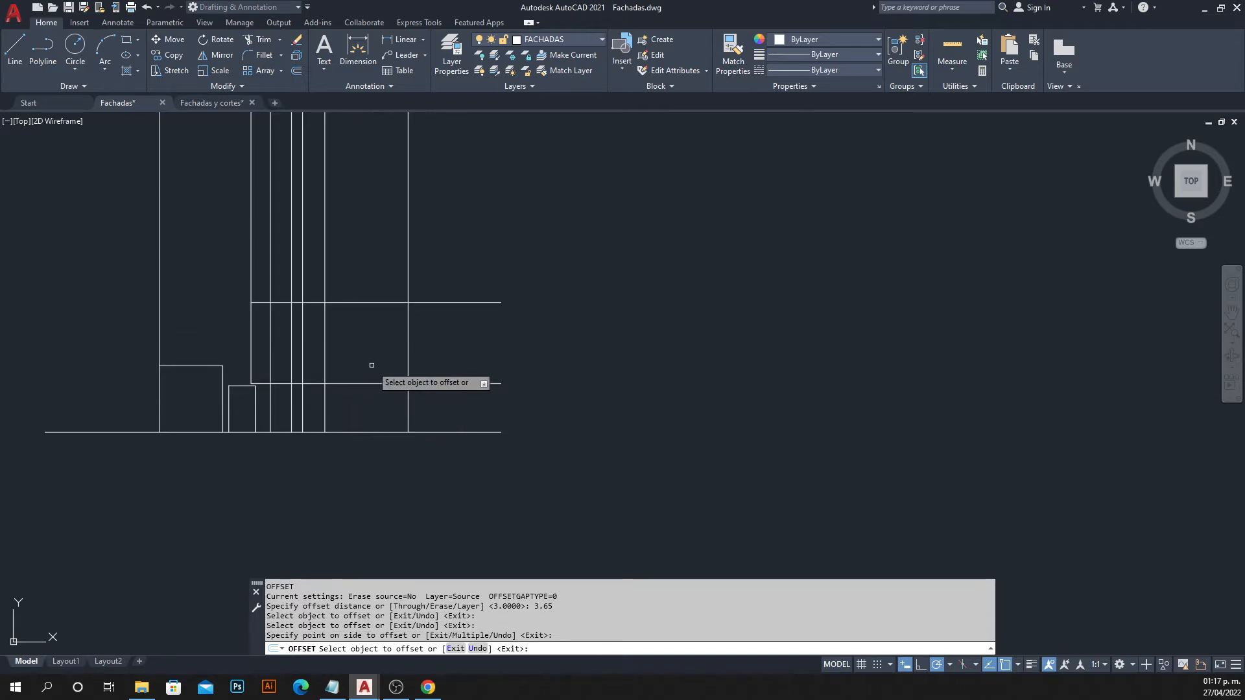
key(Escape)
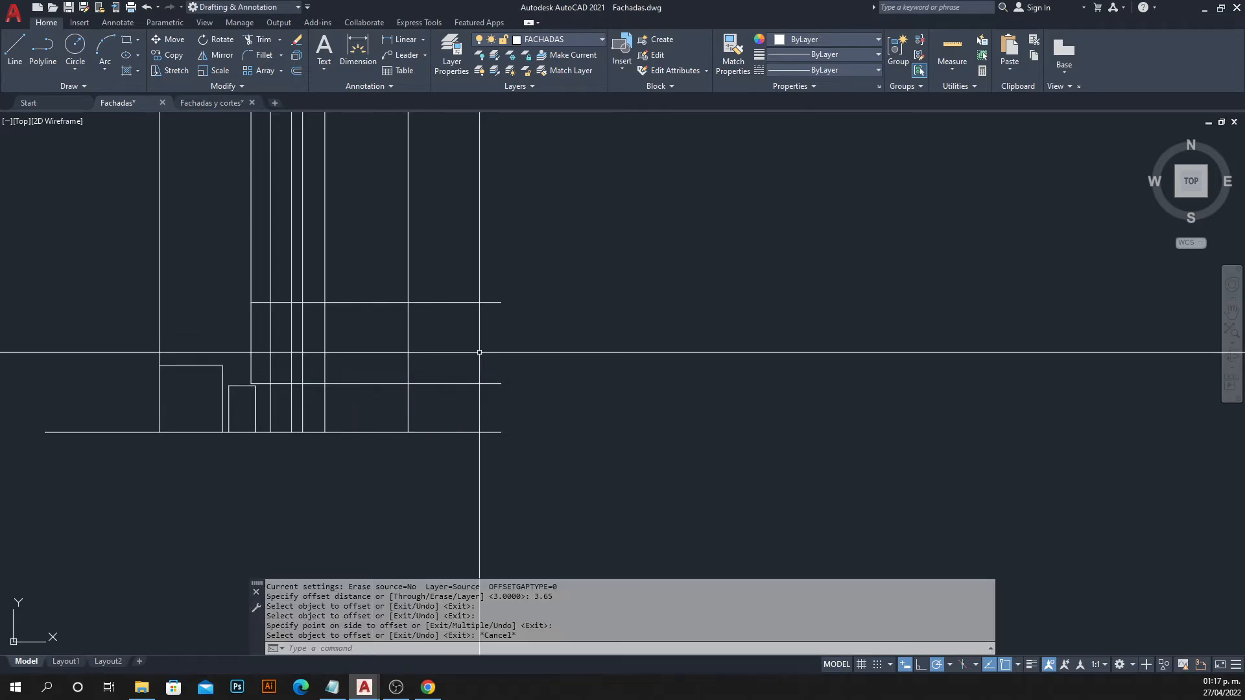
Trim the ends of the upper volume's top and underside lines that stick out beyond the outermost projection line.
text(tr)
key(Return)
click(514, 255)
click(453, 412)
key(Return)
key(Escape)
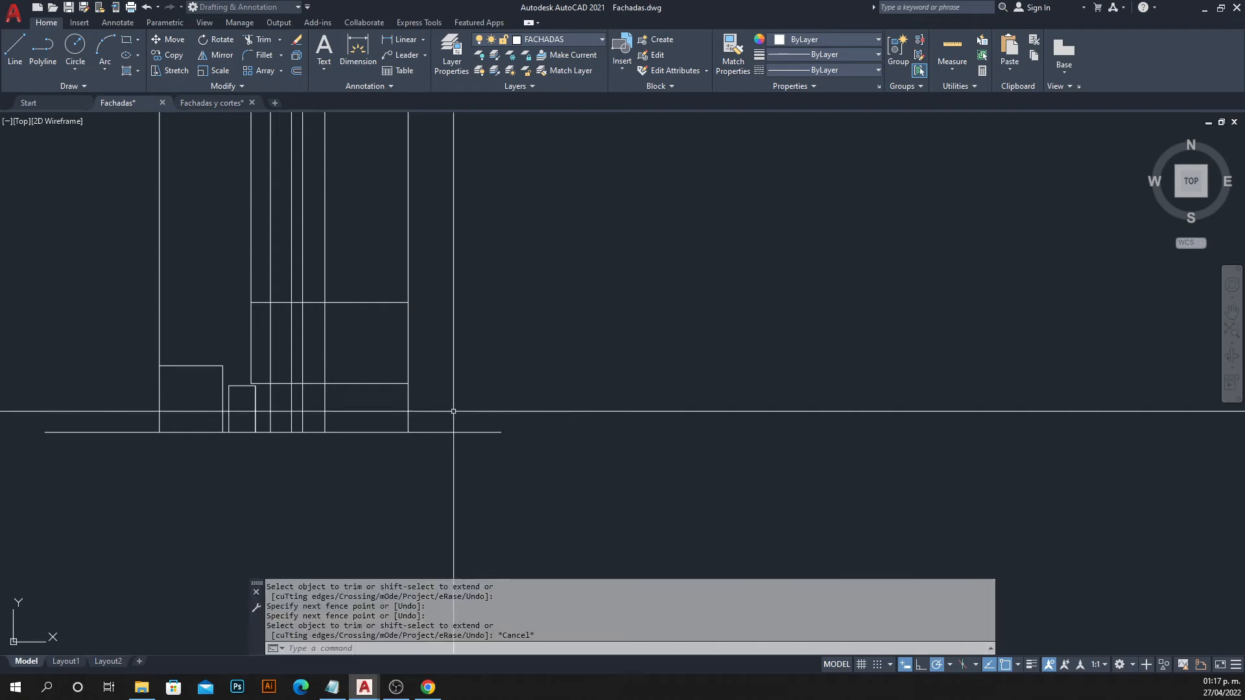
Trim the projection lines crossing the upper volume except the two of the tall pier, and cut the underside line between those two.
scroll(324, 322, up, 3)
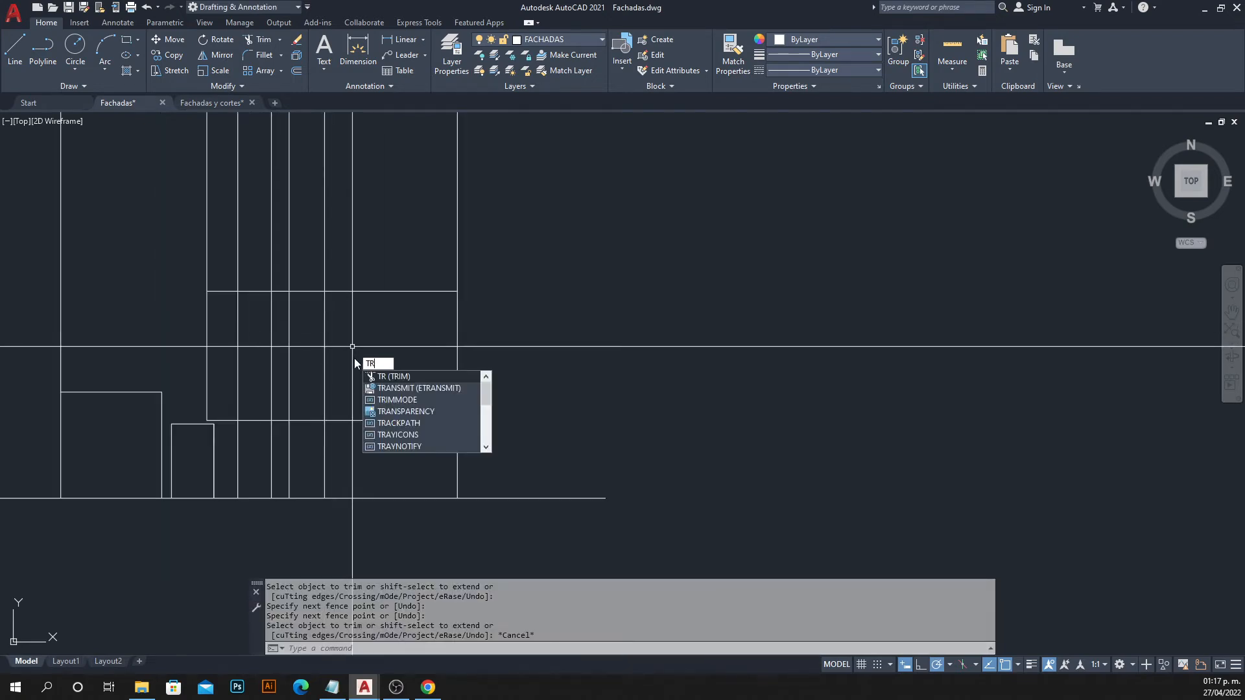
key(Return)
click(253, 319)
click(229, 349)
click(347, 328)
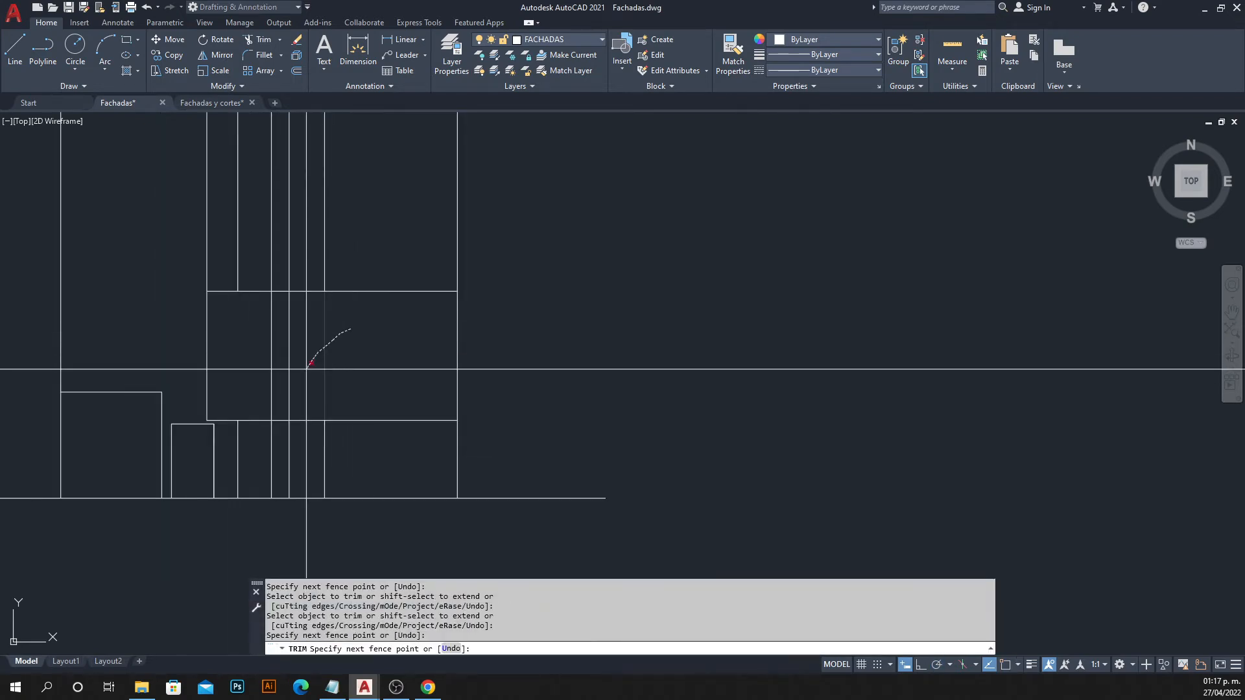
click(318, 366)
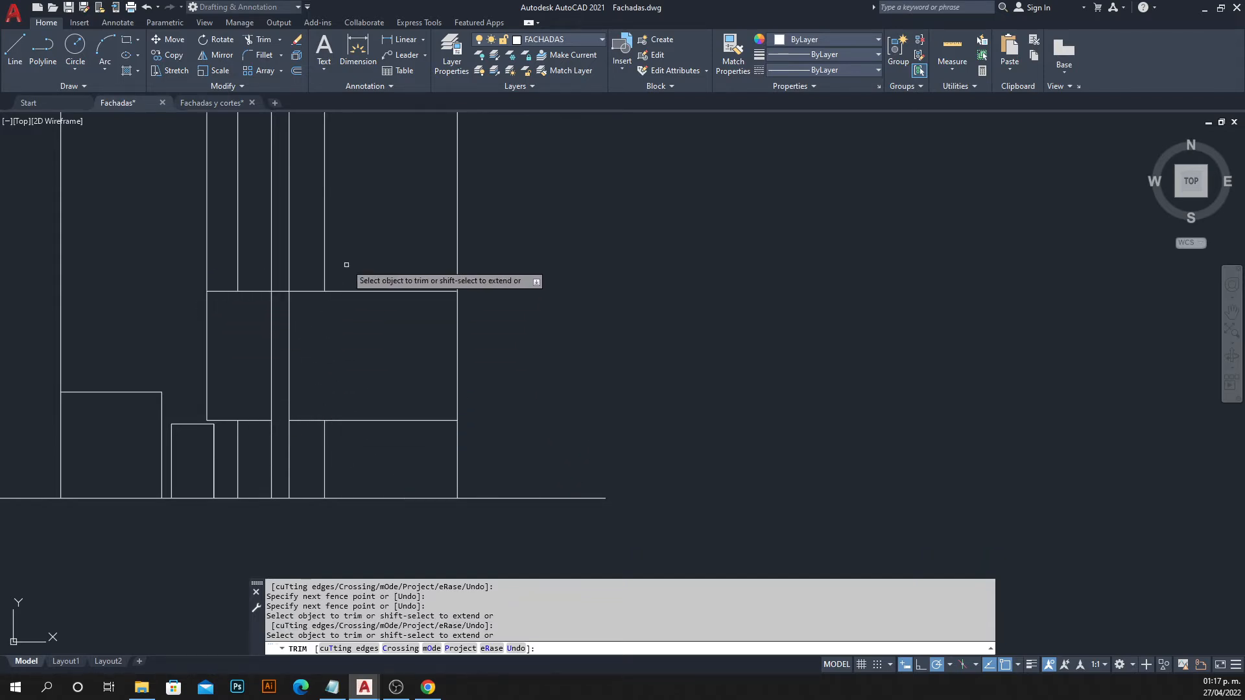
Trim off all the projection lines that rise above the upper volume's top edge.
click(501, 257)
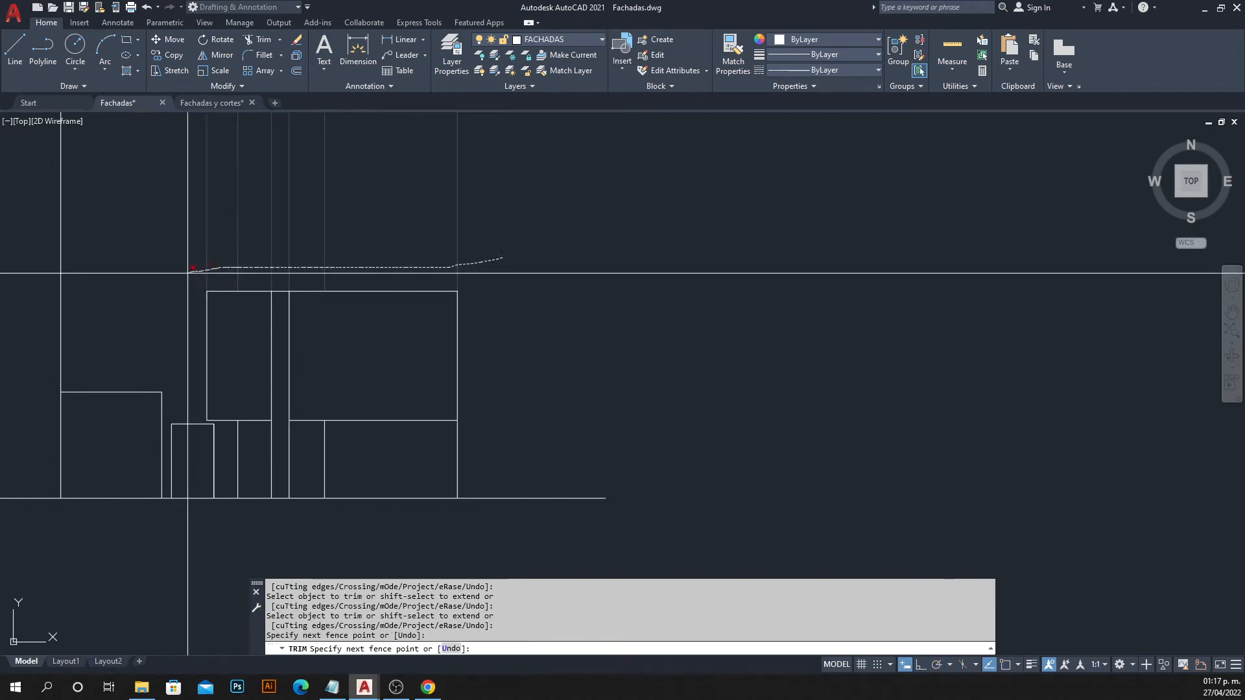
click(188, 277)
key(Return)
key(Escape)
Examine the tall volume behind the upper volume in the Fachadas y cortes drawing, and return to the Fachadas drawing.
middle_drag(394, 367, 478, 355)
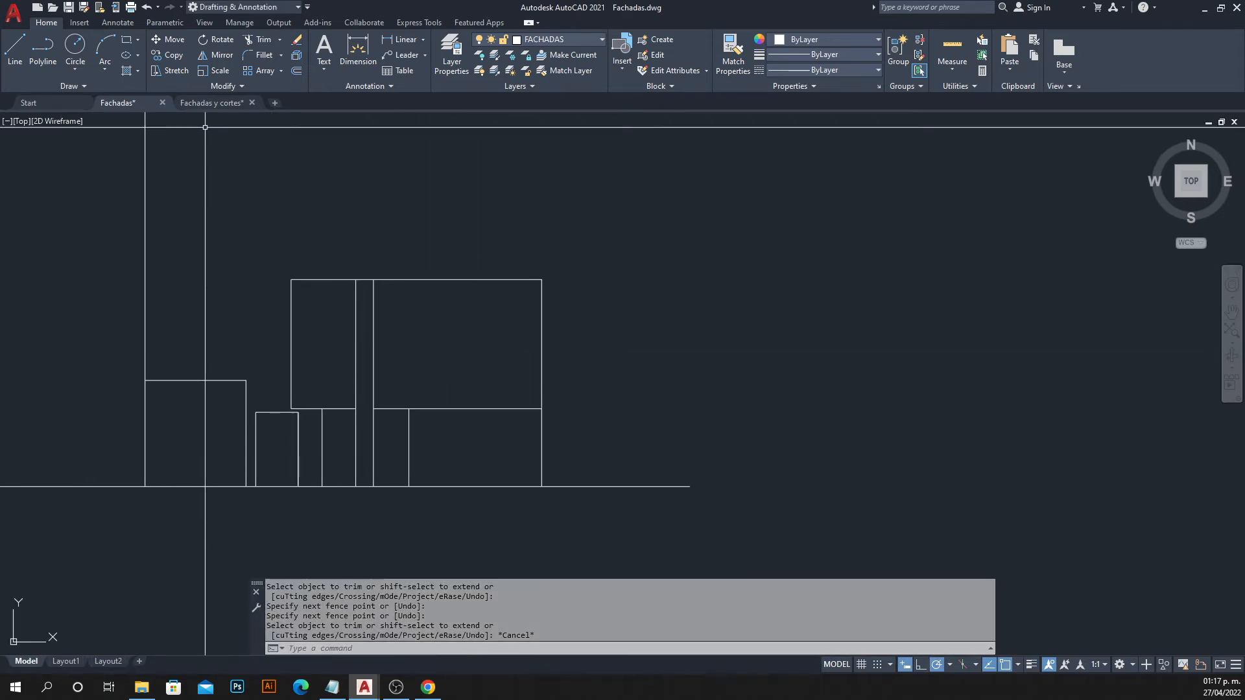
click(197, 105)
middle_drag(276, 278, 442, 309)
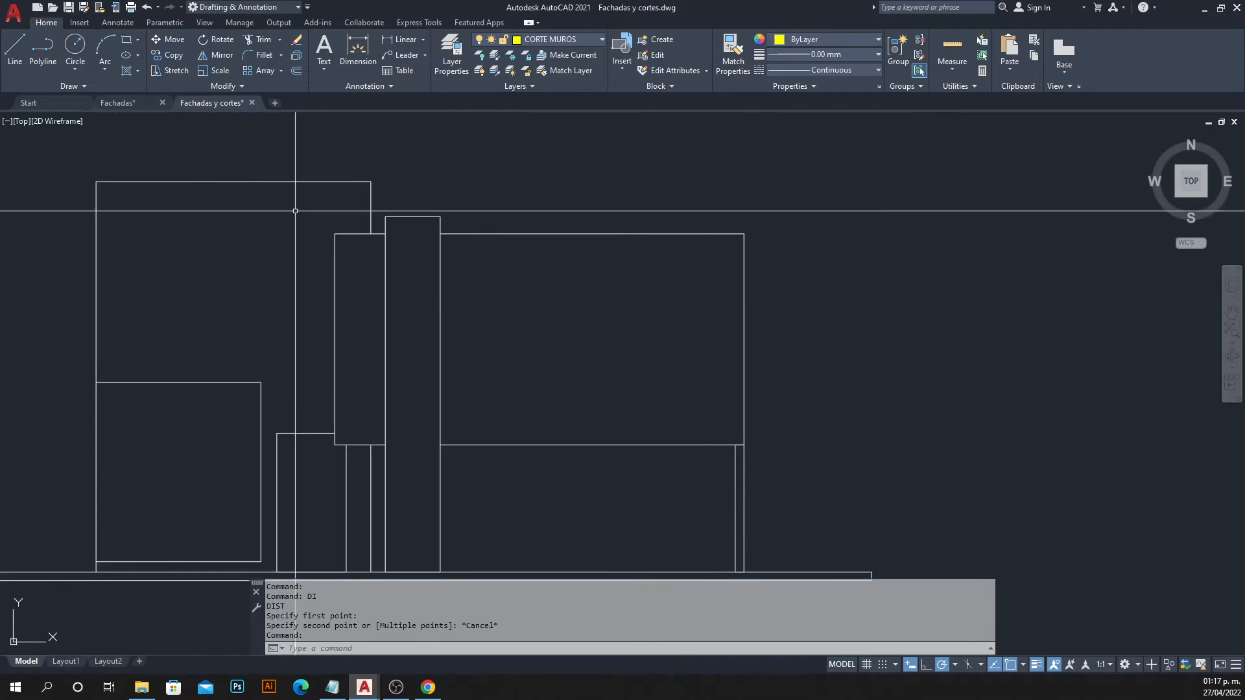
click(122, 104)
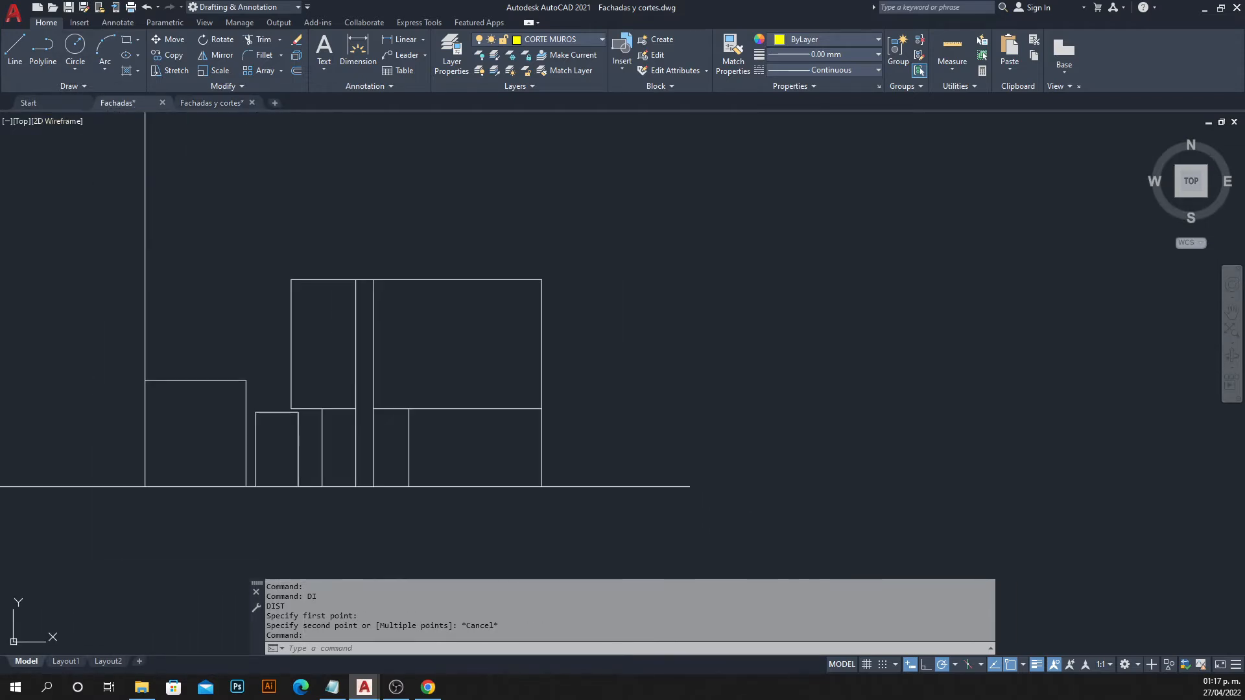
Project a vertical polyline from the wall corner beside the Terraza in the Planta Alta plan down to the façade's upper volume.
scroll(372, 264, down, 5)
middle_drag(372, 263, 386, 496)
scroll(359, 190, up, 5)
scroll(360, 189, up, 2)
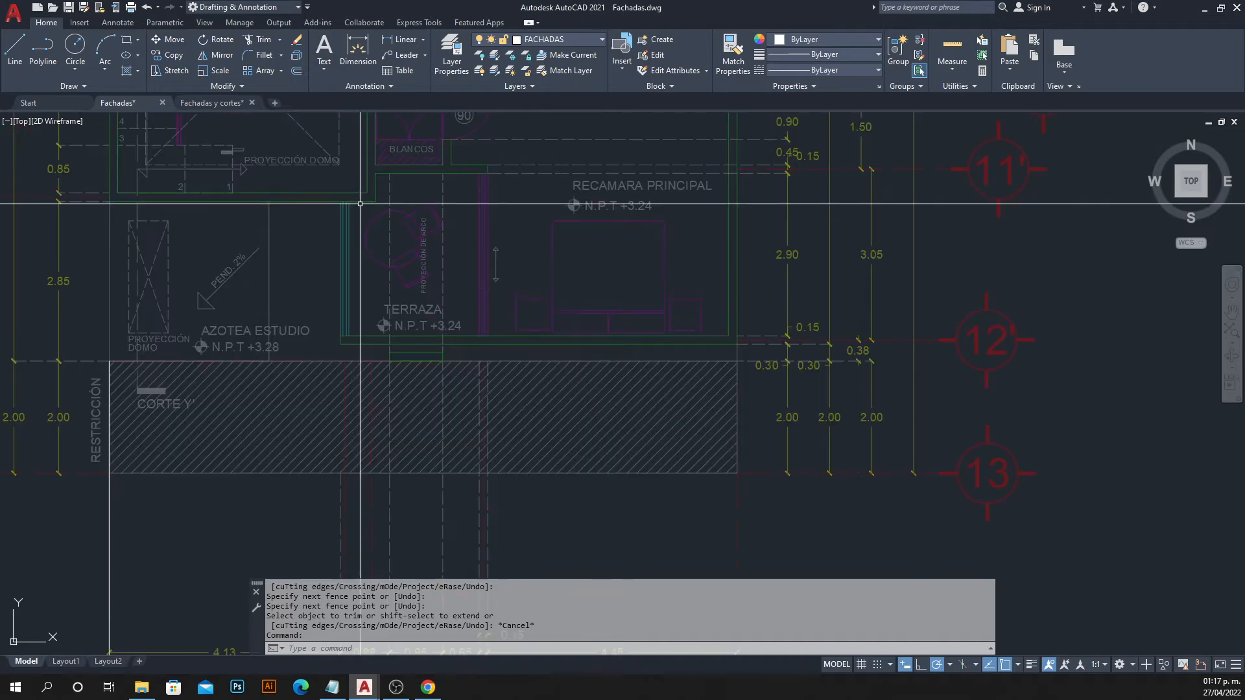
key(Return)
scroll(373, 219, up, 2)
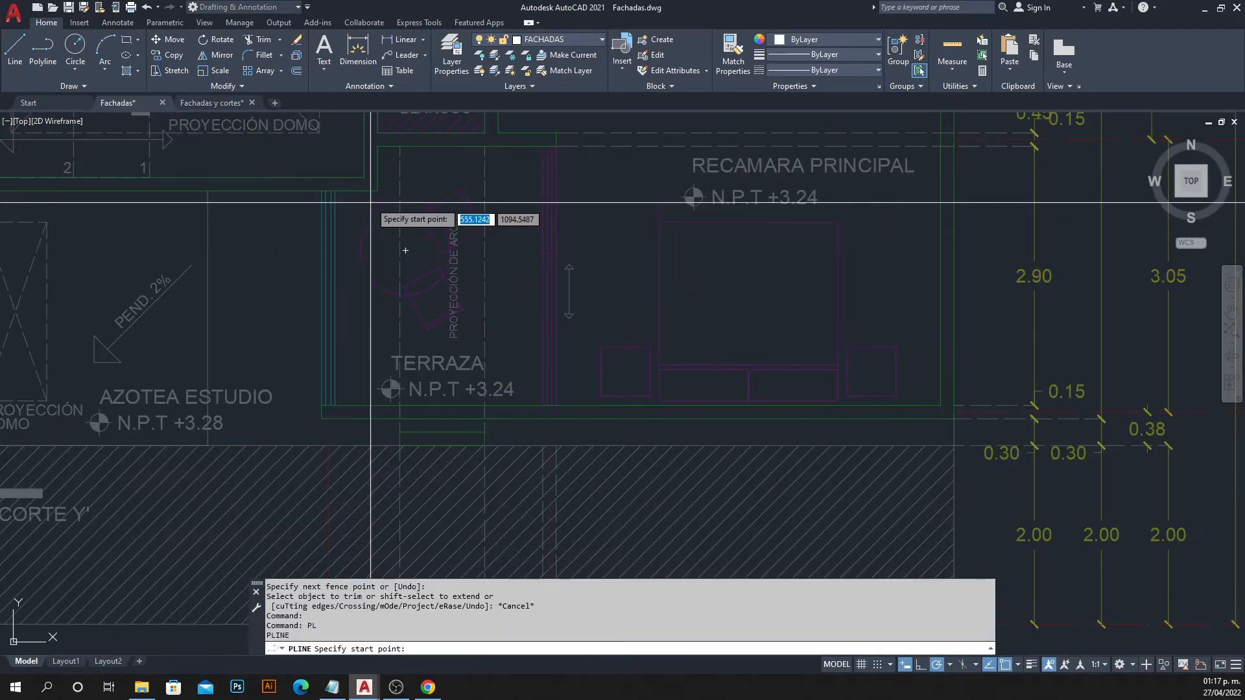
click(375, 189)
scroll(381, 241, down, 4)
middle_drag(381, 240, 382, 167)
scroll(382, 168, down, 4)
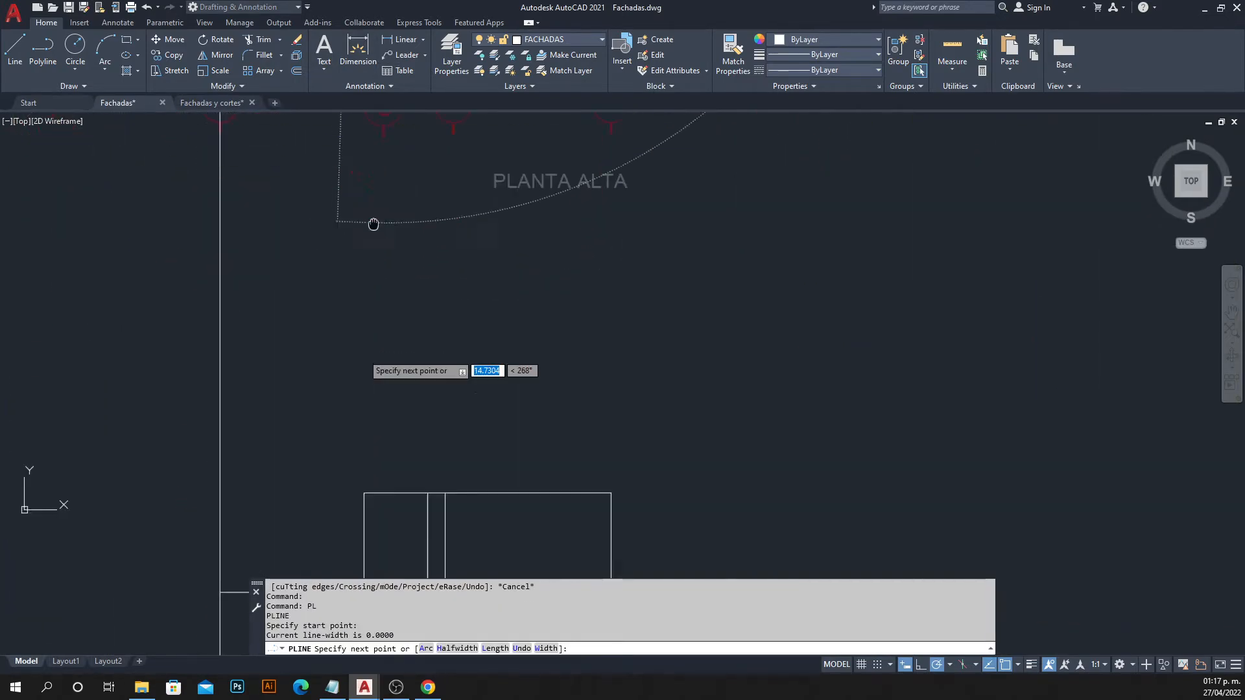
scroll(372, 222, up, 5)
click(392, 285)
key(Escape)
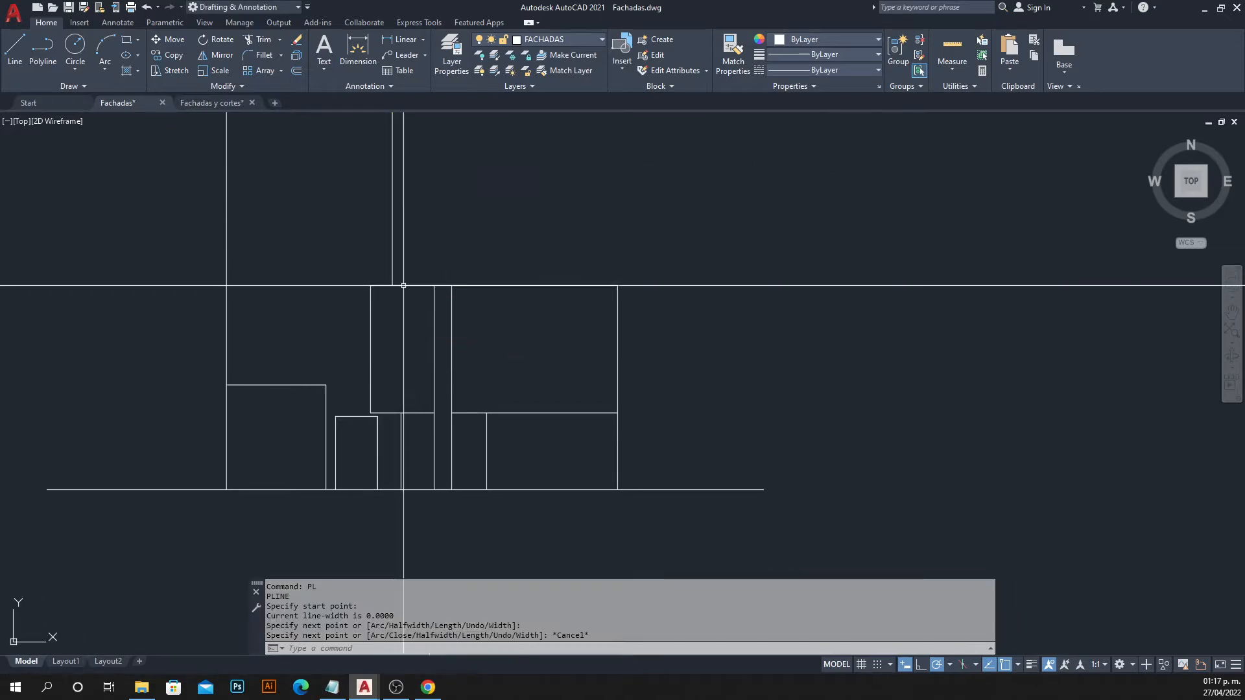
Measure the height of the tall rear volume from the ground line in the Fachadas y cortes drawing, and return to the Fachadas drawing.
key(ctrl+Tab)
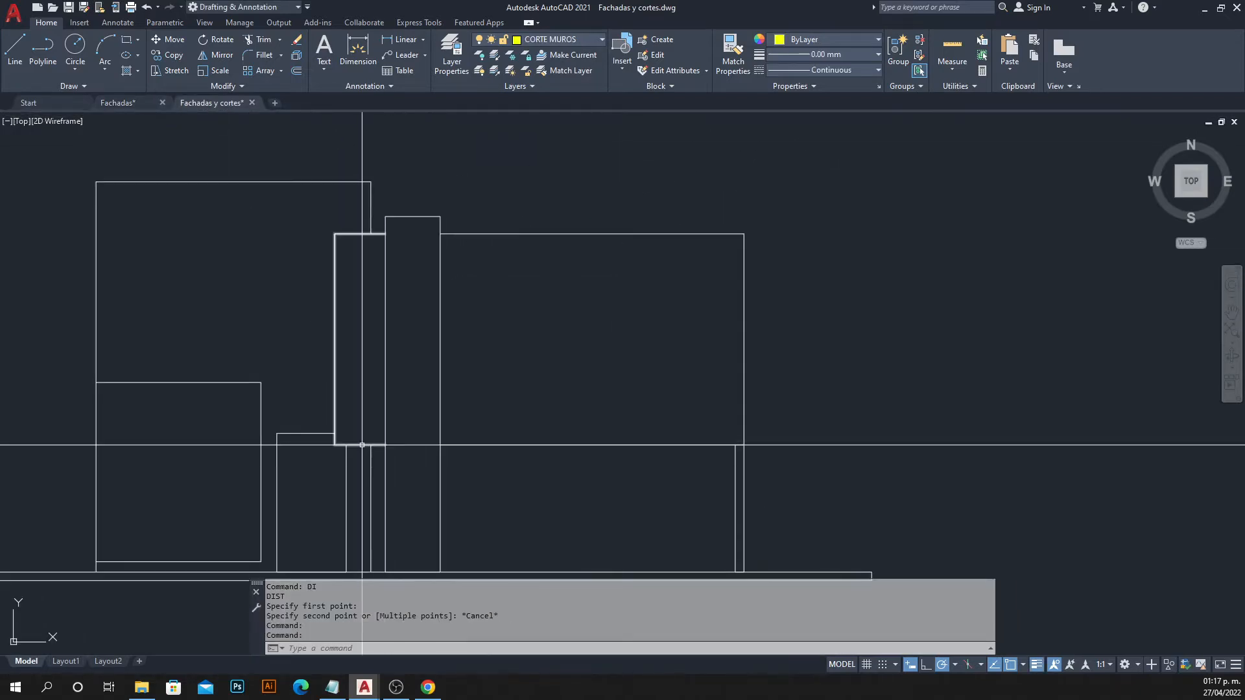
text(DI)
key(Return)
click(97, 572)
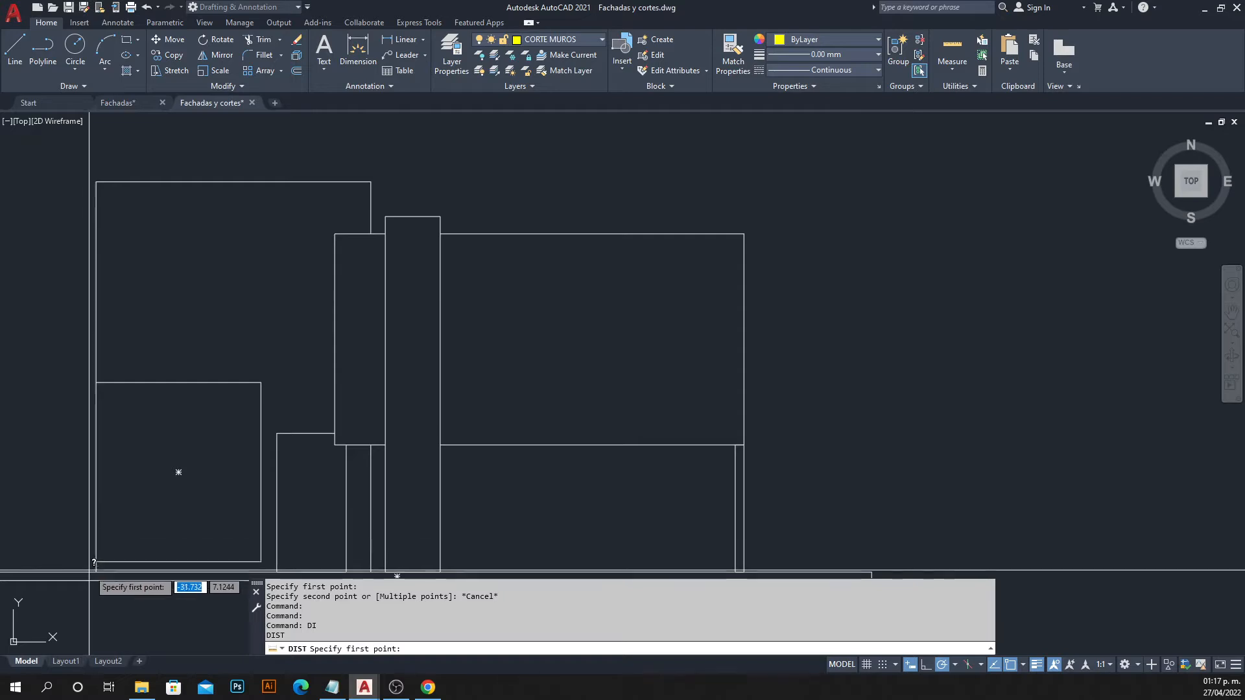
click(96, 182)
click(138, 101)
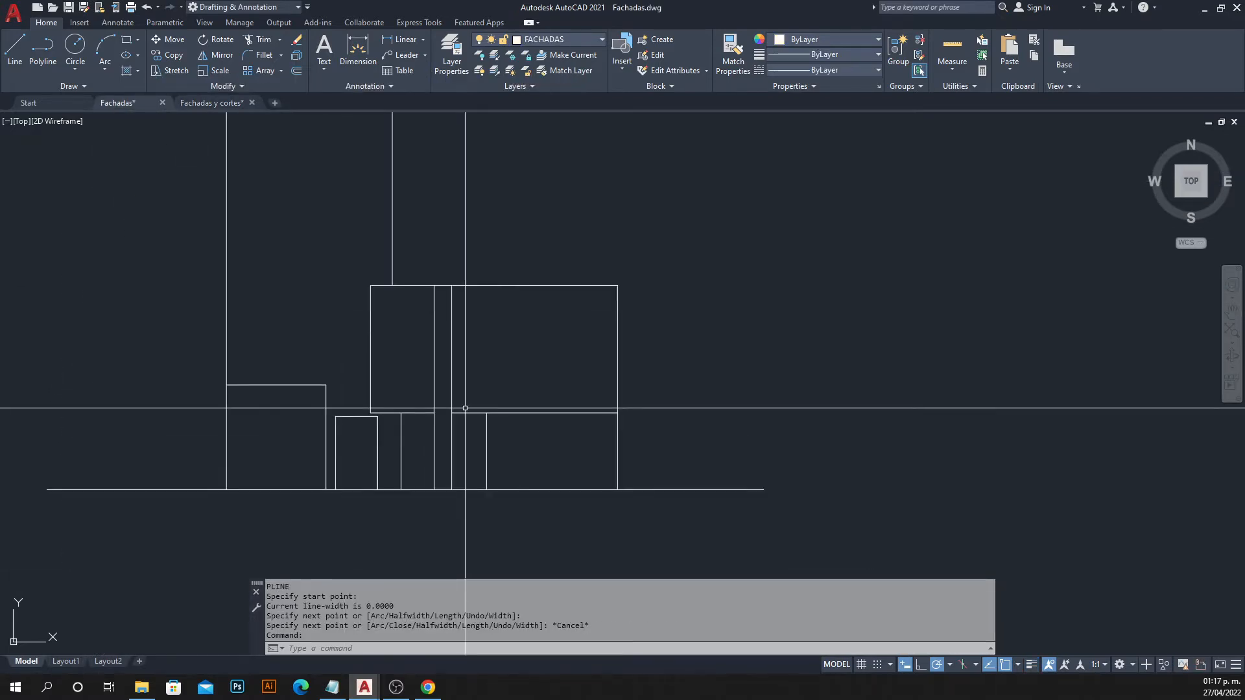
Offset the ground line 6.75 upward for the top of the tall rear volume.
text(O)
key(Return)
text(6.75)
key(Return)
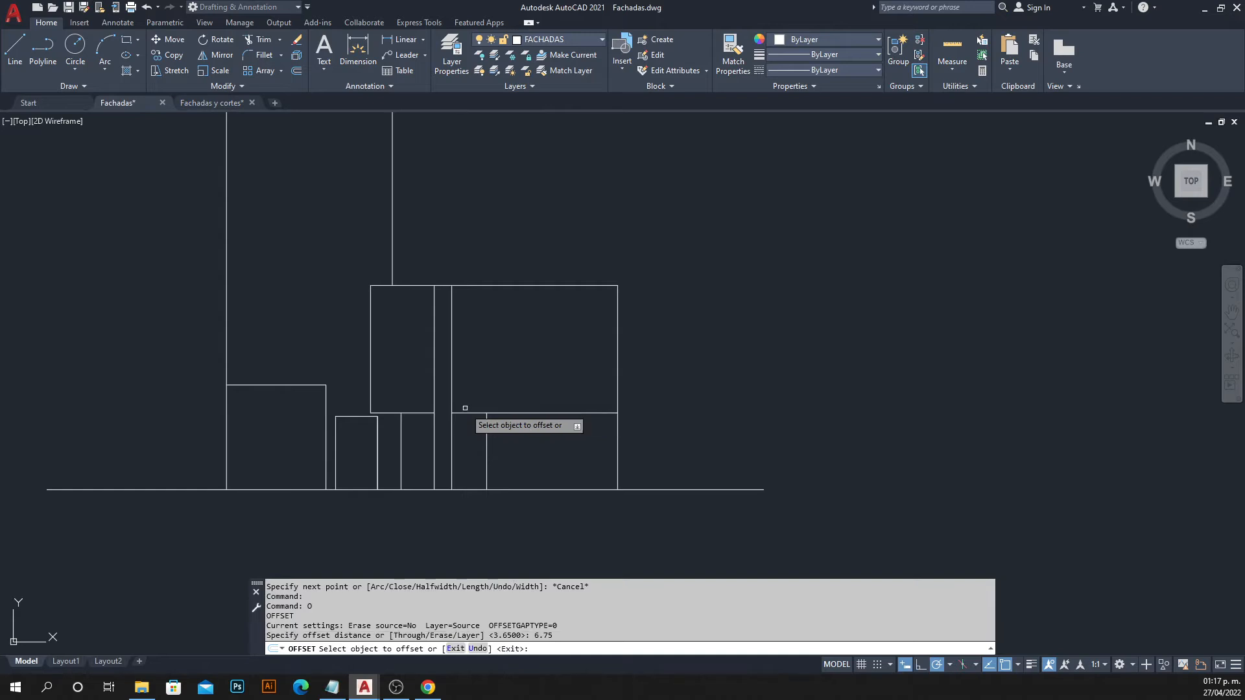
click(189, 490)
click(188, 421)
key(Escape)
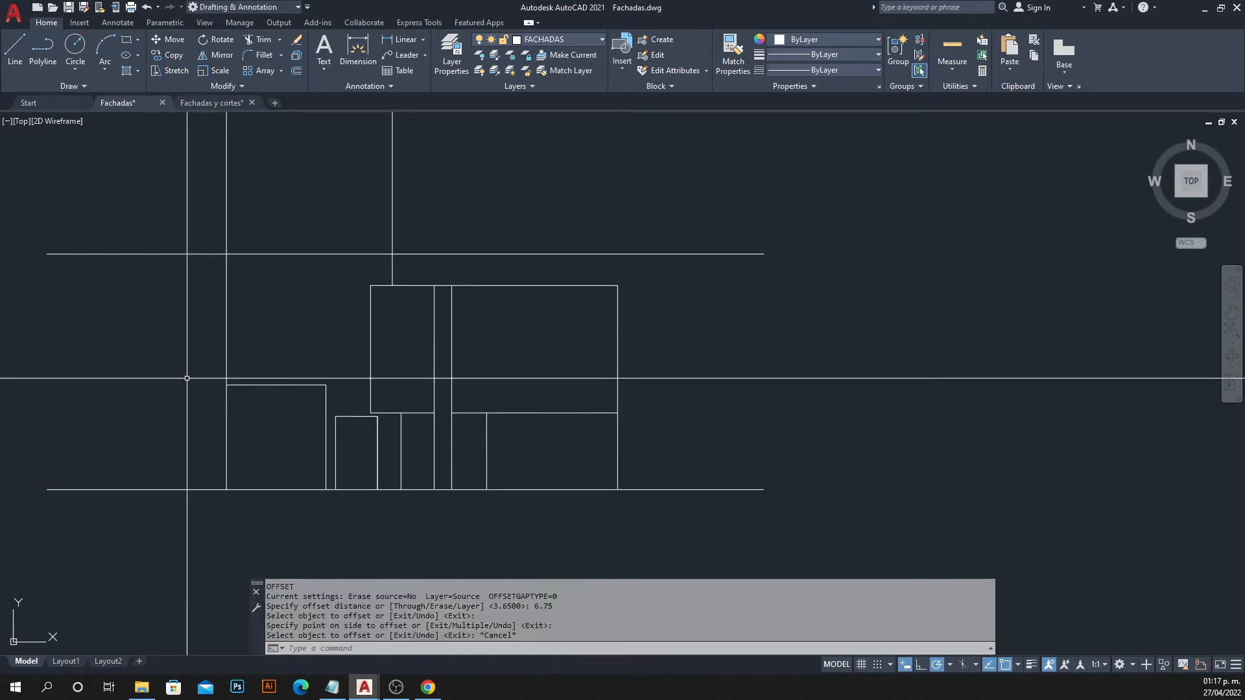
Trim the projection lines above the tall rear volume's top line and the ends of that line beyond its vertical edges.
text(TR)
key(Return)
drag(480, 177, 138, 189)
drag(493, 231, 415, 265)
drag(159, 208, 117, 328)
key(Escape)
middle_drag(212, 328, 319, 237)
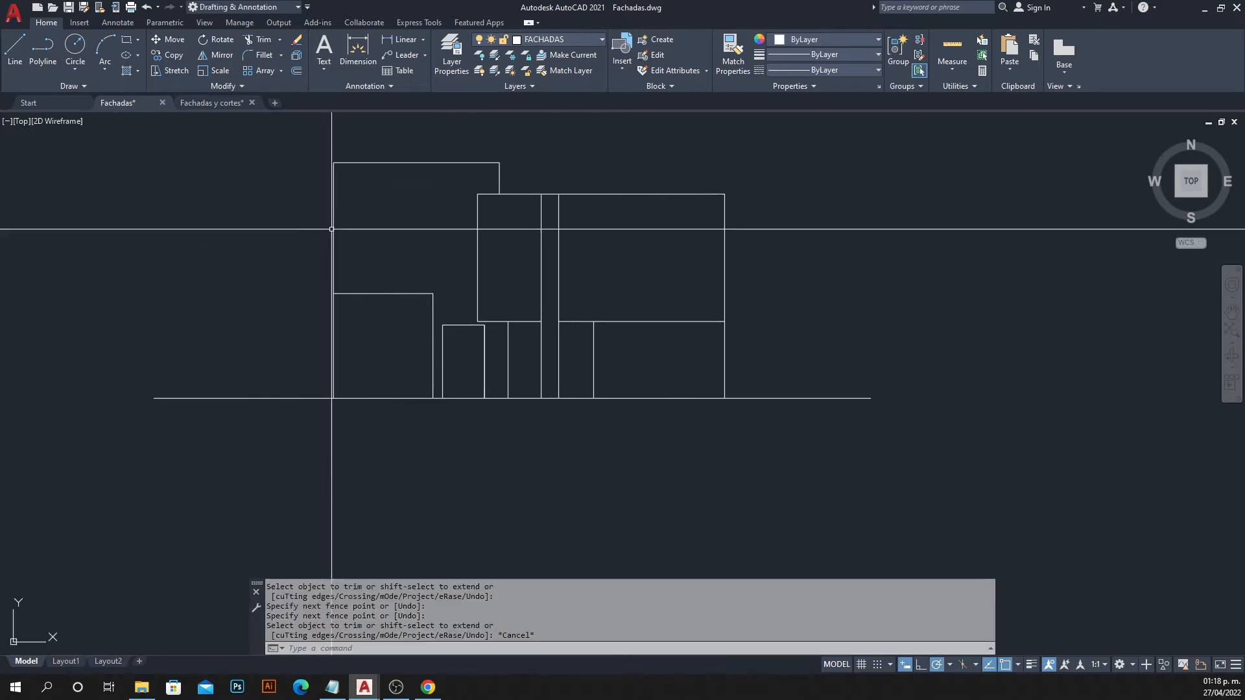
Try to extend the tall pier's right edge upward by grip with a value of 0.2, and undo the edit.
scroll(590, 198, up, 4)
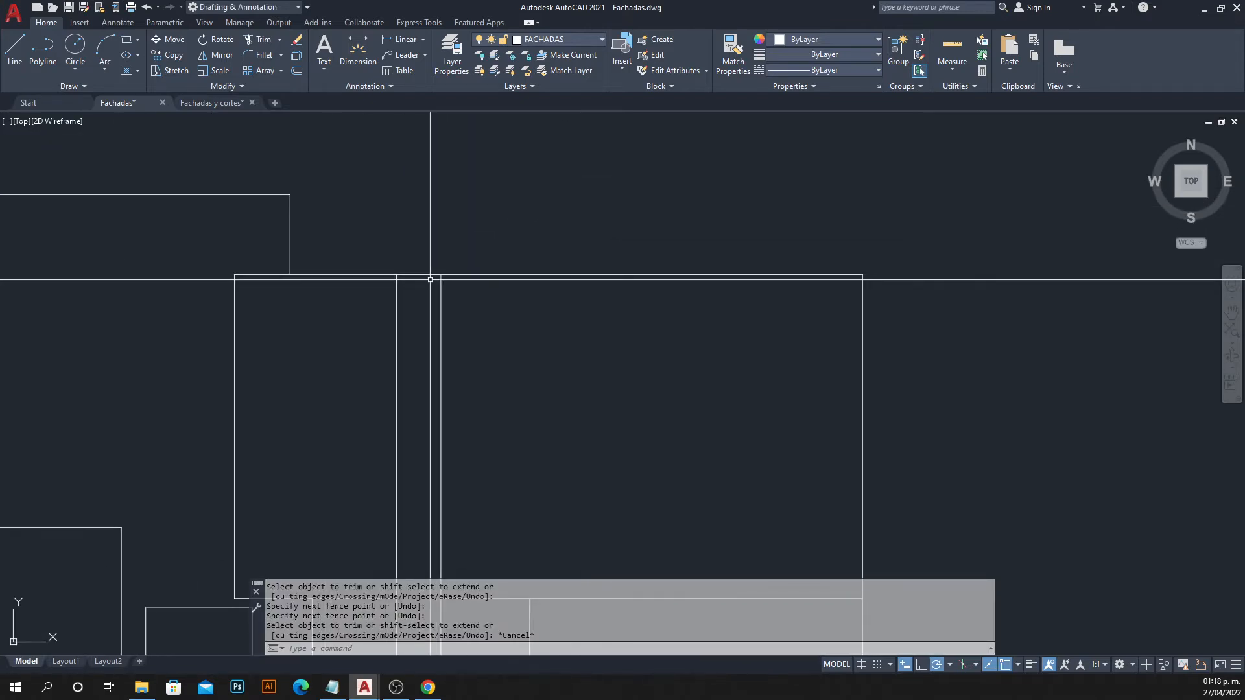
click(441, 292)
click(441, 274)
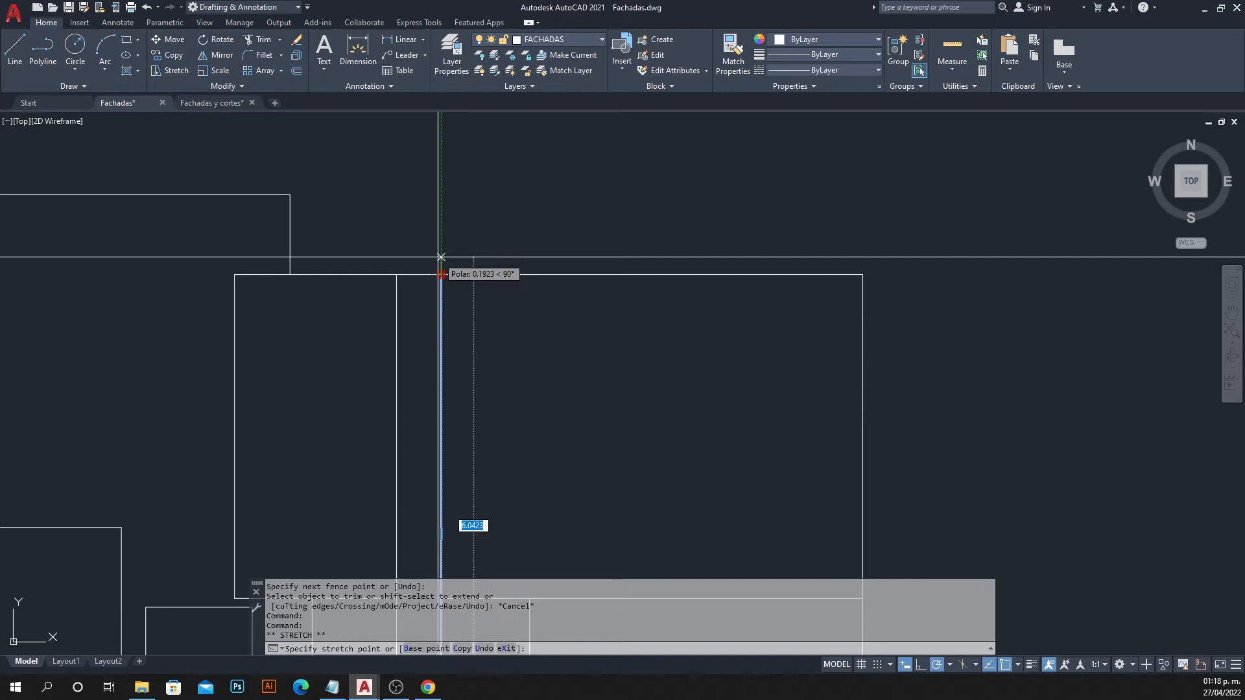
key(Escape)
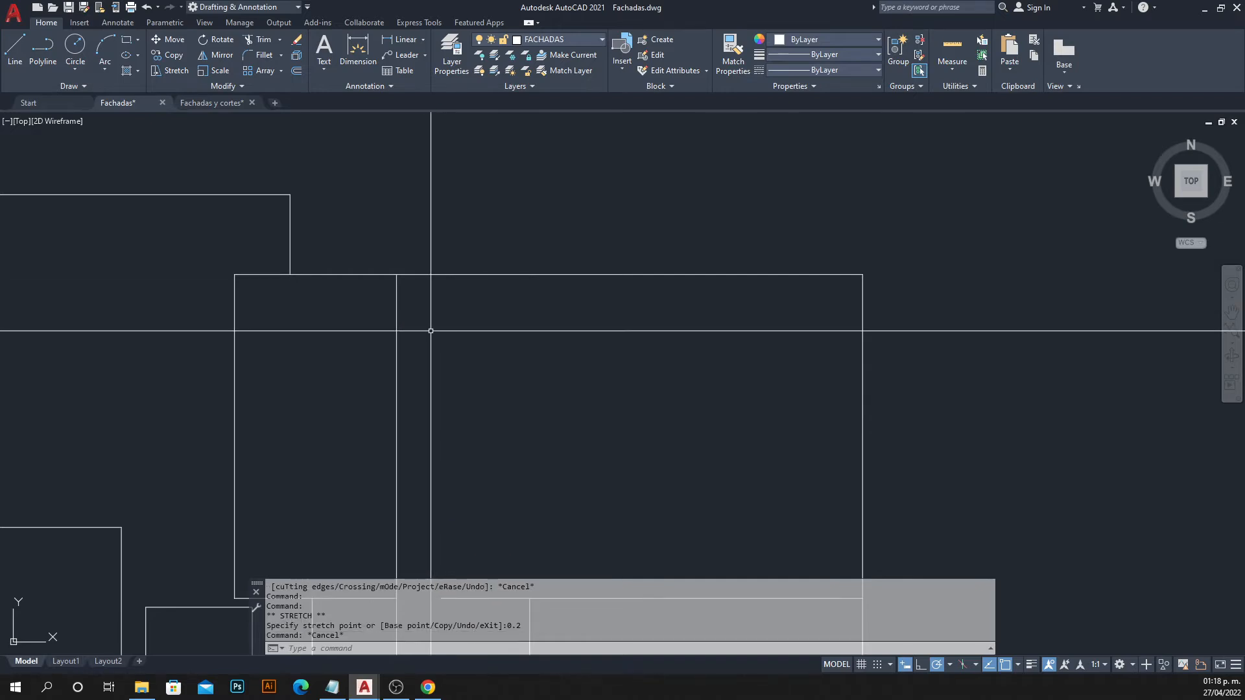
key(ctrl+z)
click(421, 326)
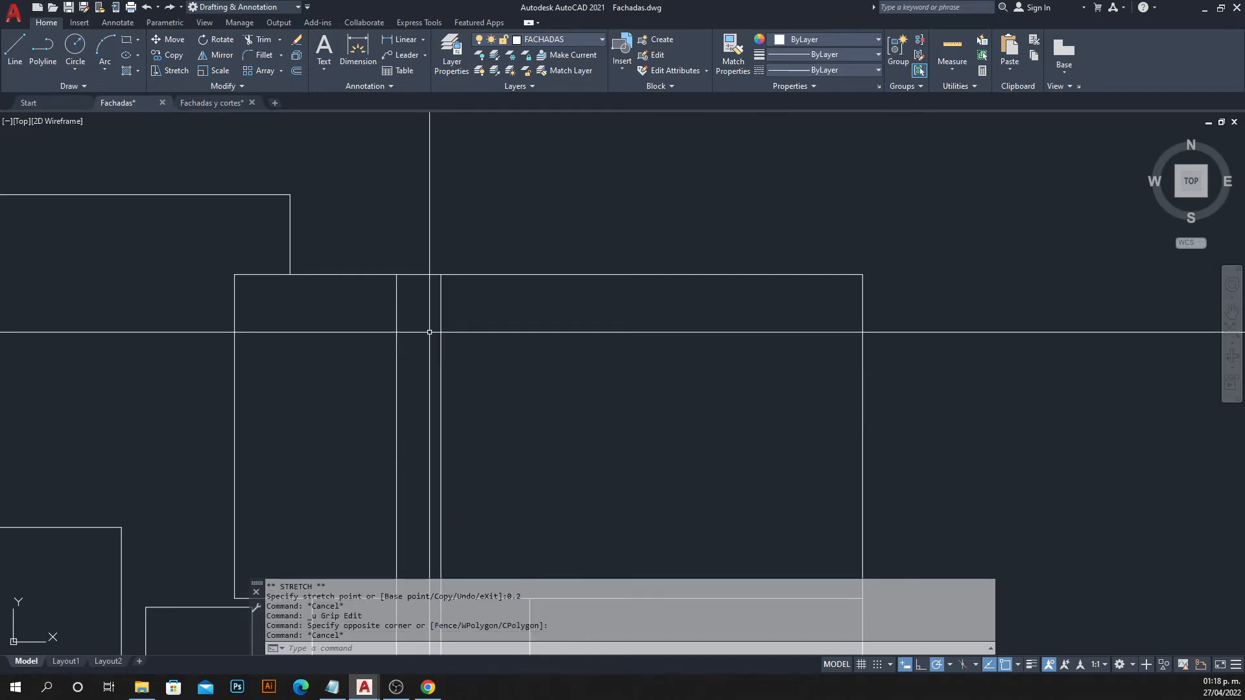
key(Escape)
text(s)
key(Return)
drag(477, 244, 374, 315)
key(Escape)
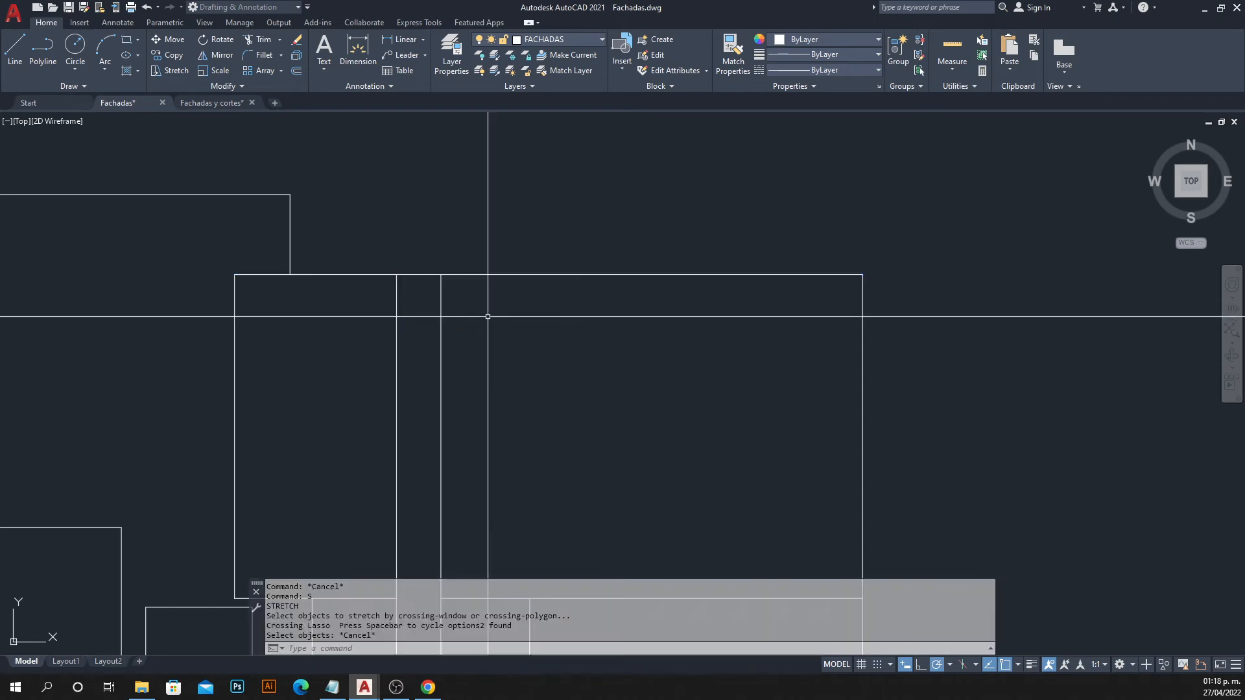
text(s)
key(Return)
drag(482, 232, 369, 311)
key(Escape)
key(Escape)
Stretch the tops of the tall pier's two vertical edges 0.2 upward, leaving the upper volume's top line out of the selection.
text(s)
key(Return)
click(500, 238)
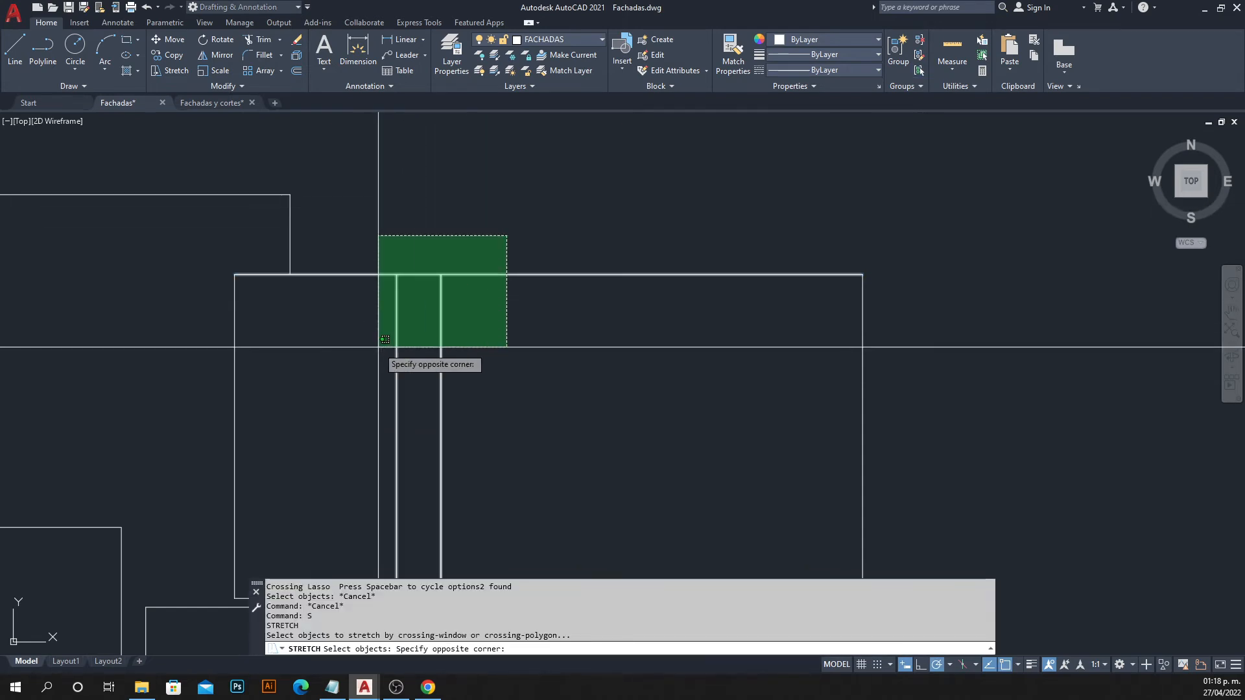
click(376, 338)
shift+click(631, 246)
shift+click(522, 370)
key(Return)
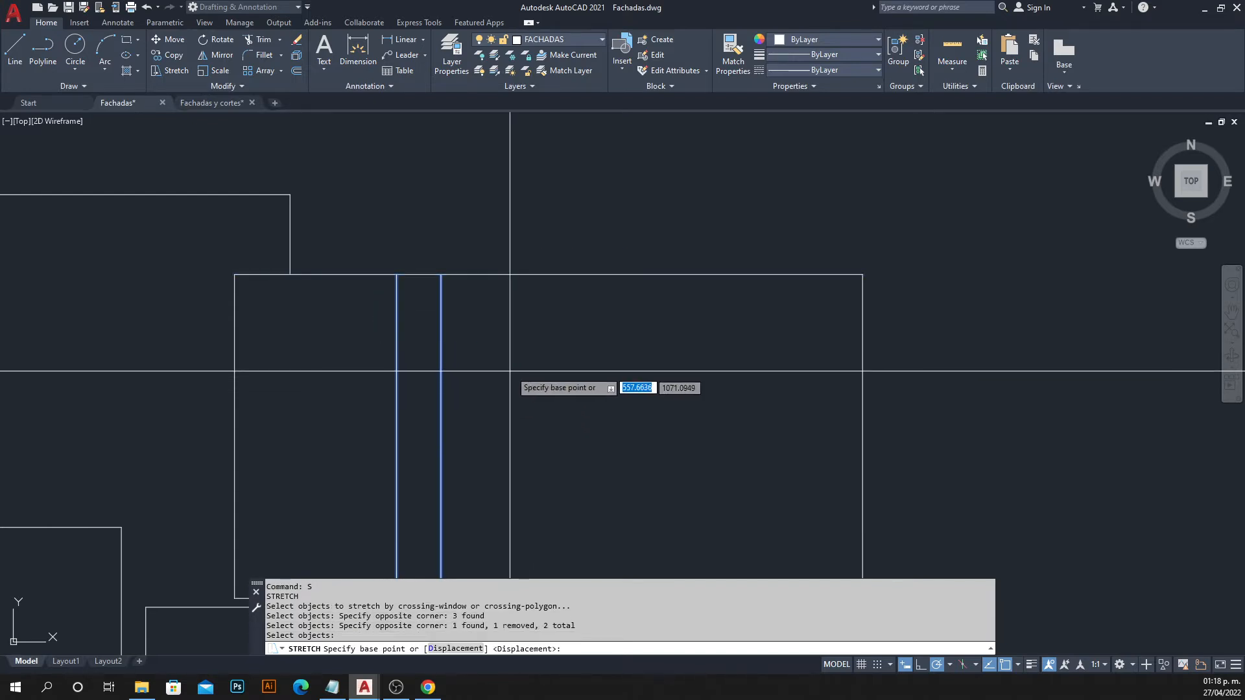
click(479, 304)
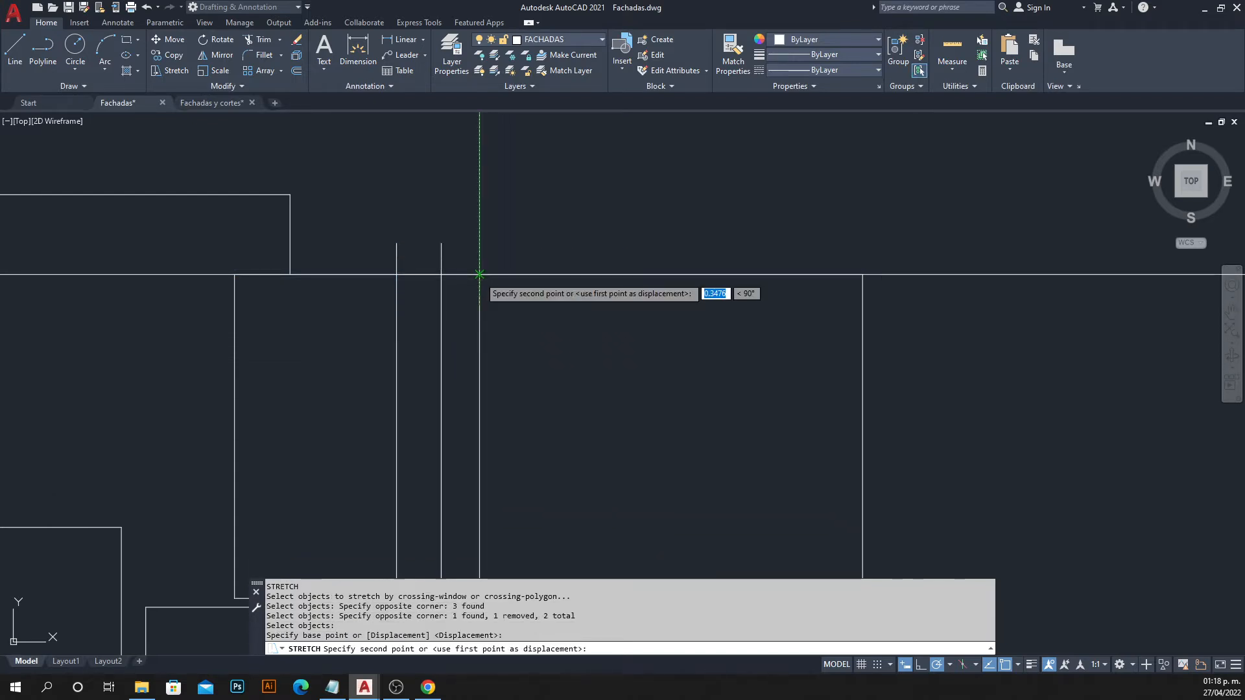
key(Return)
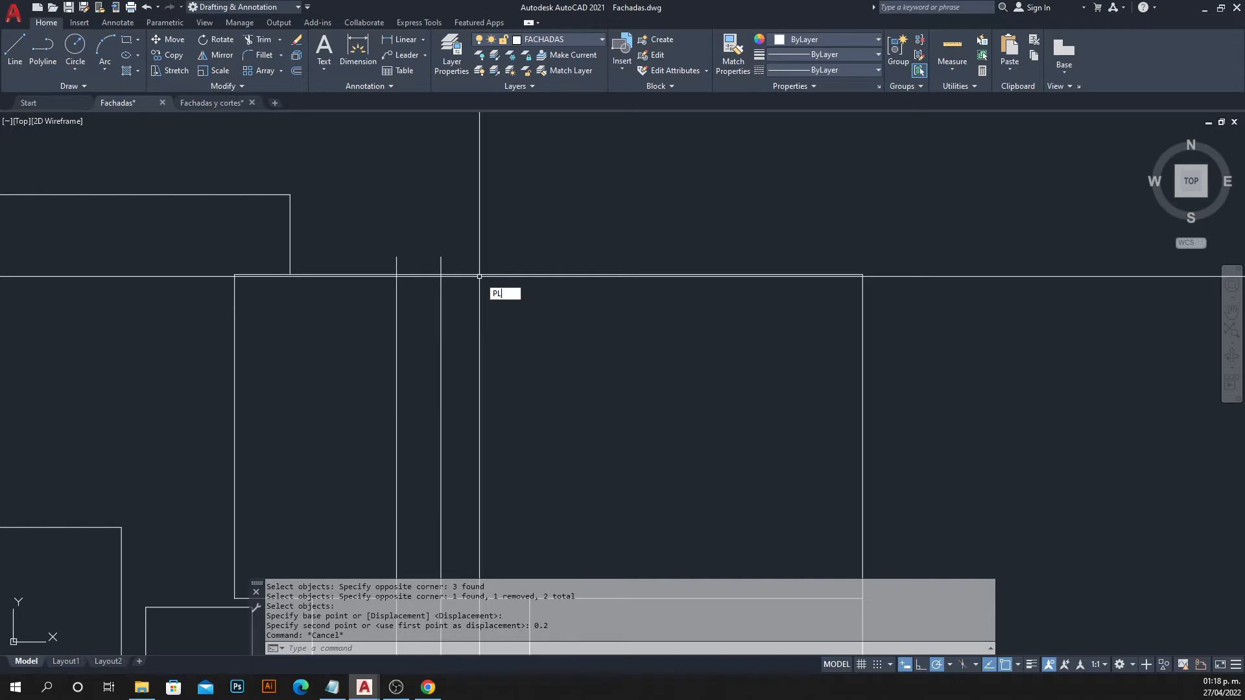
Close the top of the tall pier with a polyline and trim the upper volume's top line between the pier's edges.
text(PL)
key(Return)
click(396, 256)
click(441, 257)
key(Escape)
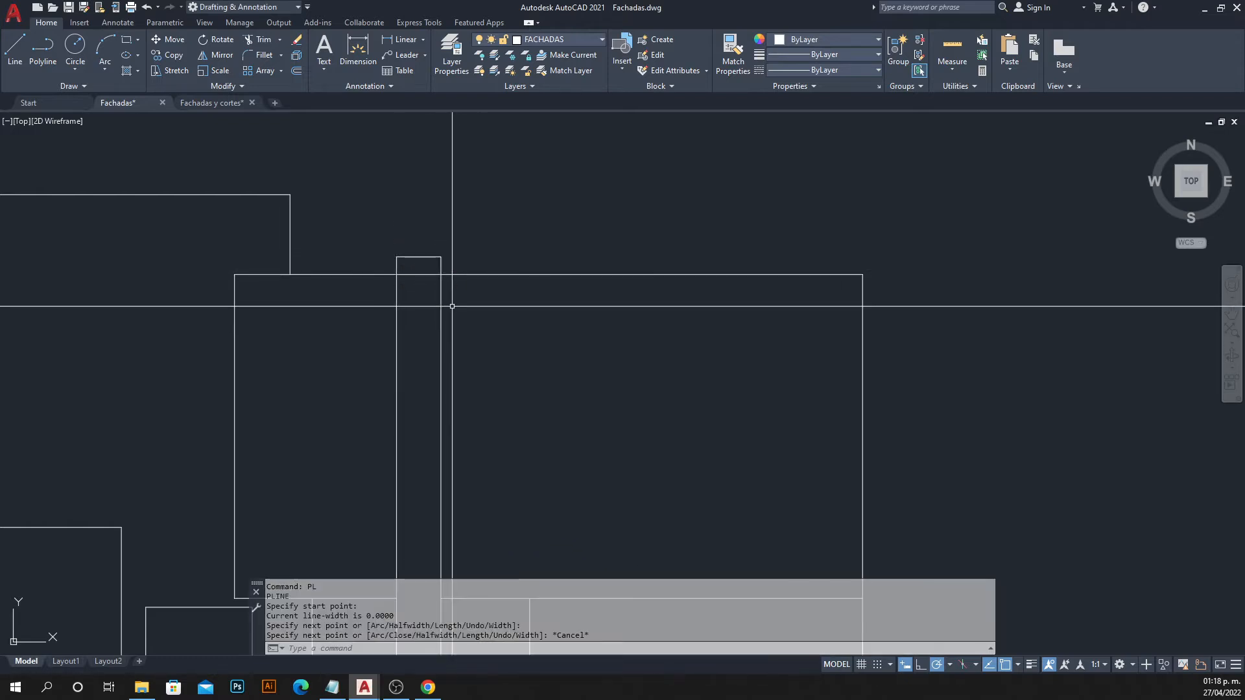
text(TR)
key(Return)
key(Escape)
Erase the vertical line beneath the upper volume just left of the tall pier.
scroll(415, 265, down, 4)
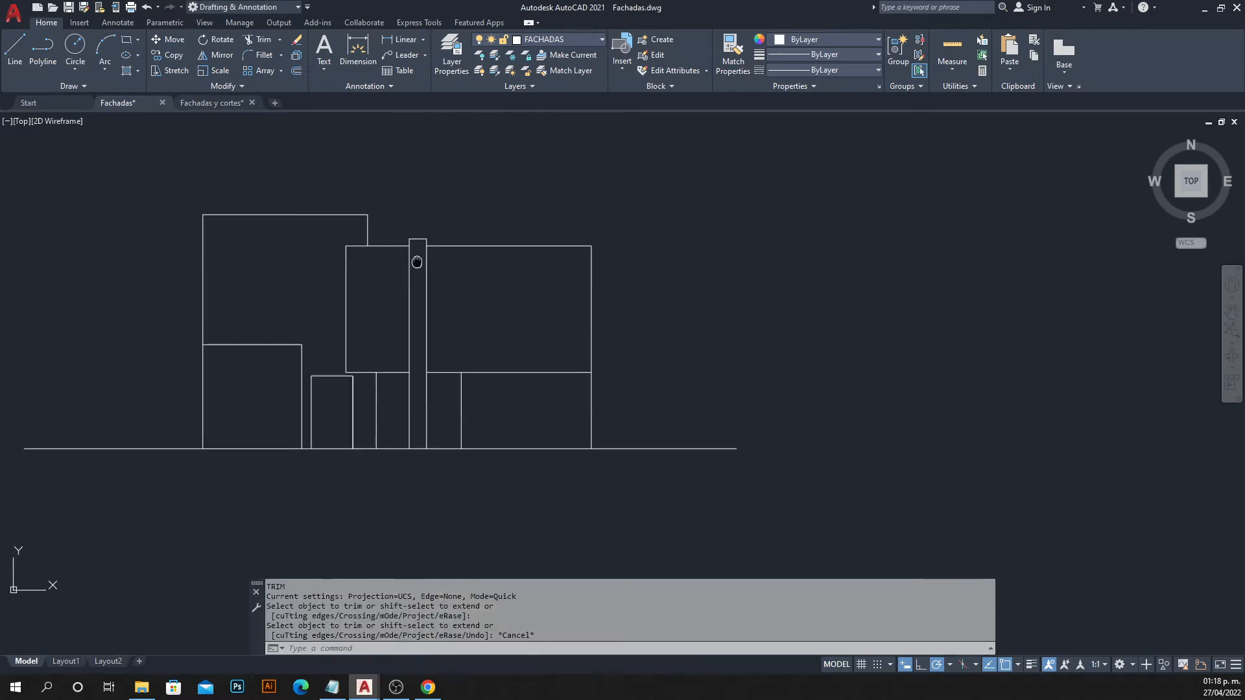
middle_drag(414, 264, 407, 206)
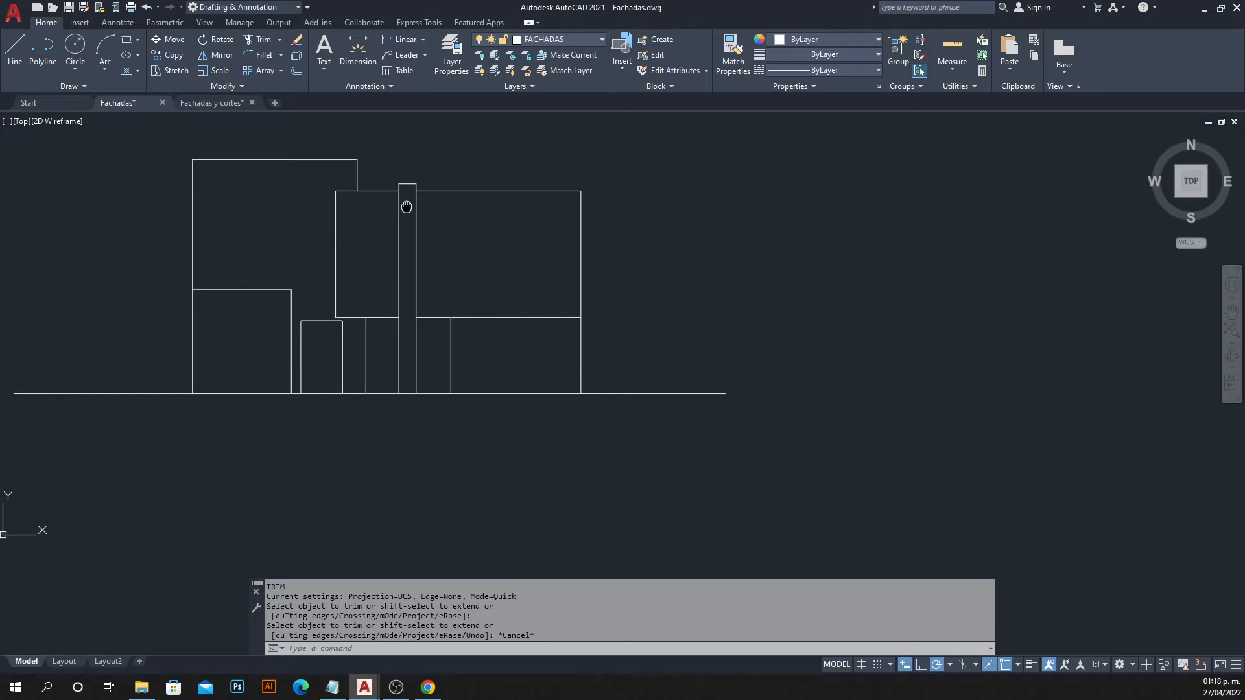
middle_drag(407, 206, 411, 209)
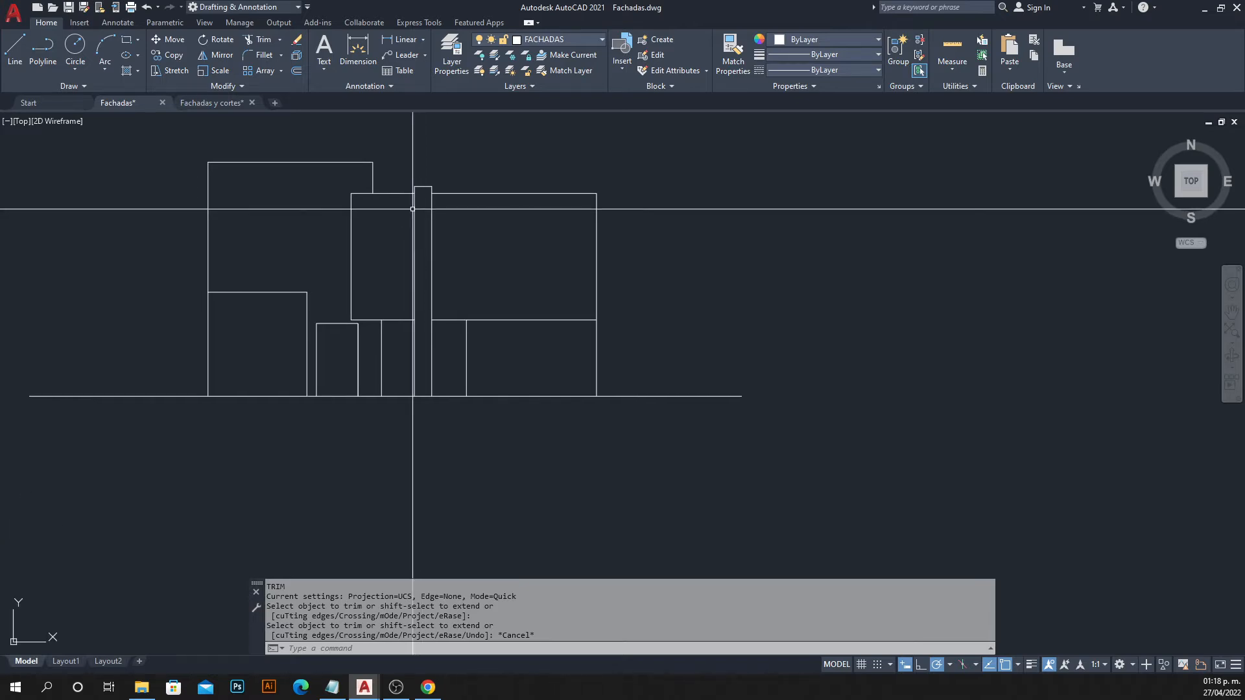
scroll(385, 213, up, 2)
drag(396, 460, 374, 474)
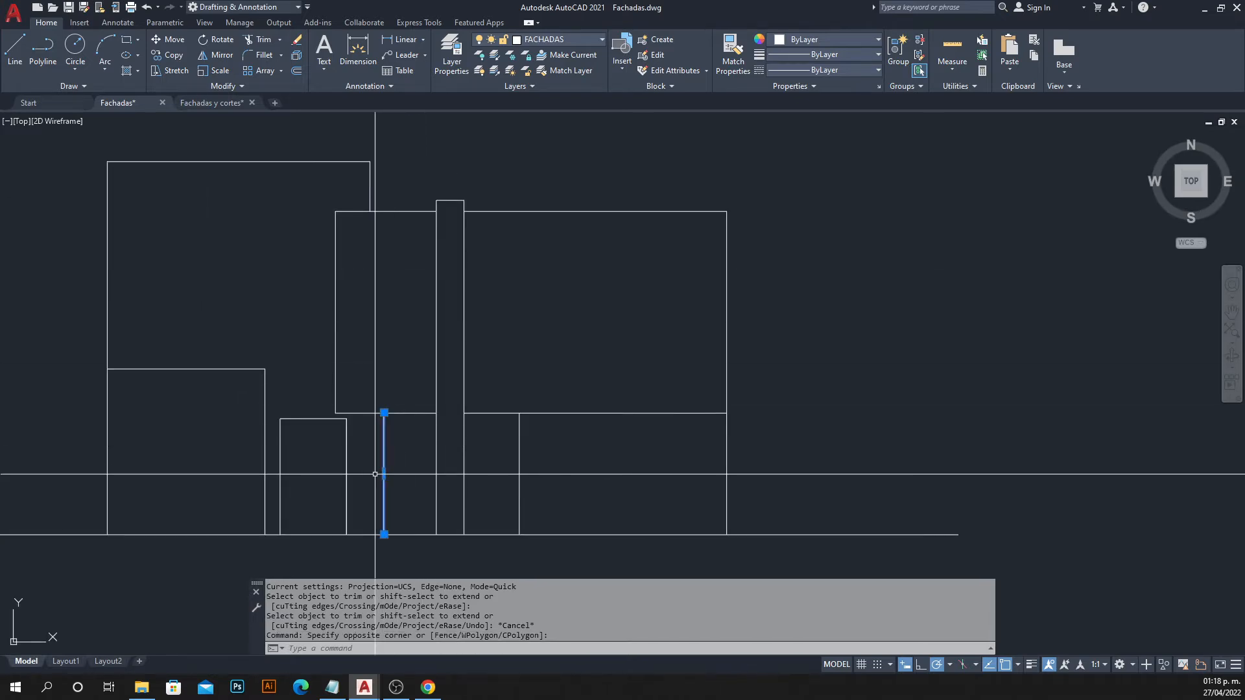
text(E)
key(Return)
click(394, 186)
key(Escape)
Draw a vertical polyline from the upper volume's underside to the ground line, aligned with the tall rear volume's right edge.
text(POL)
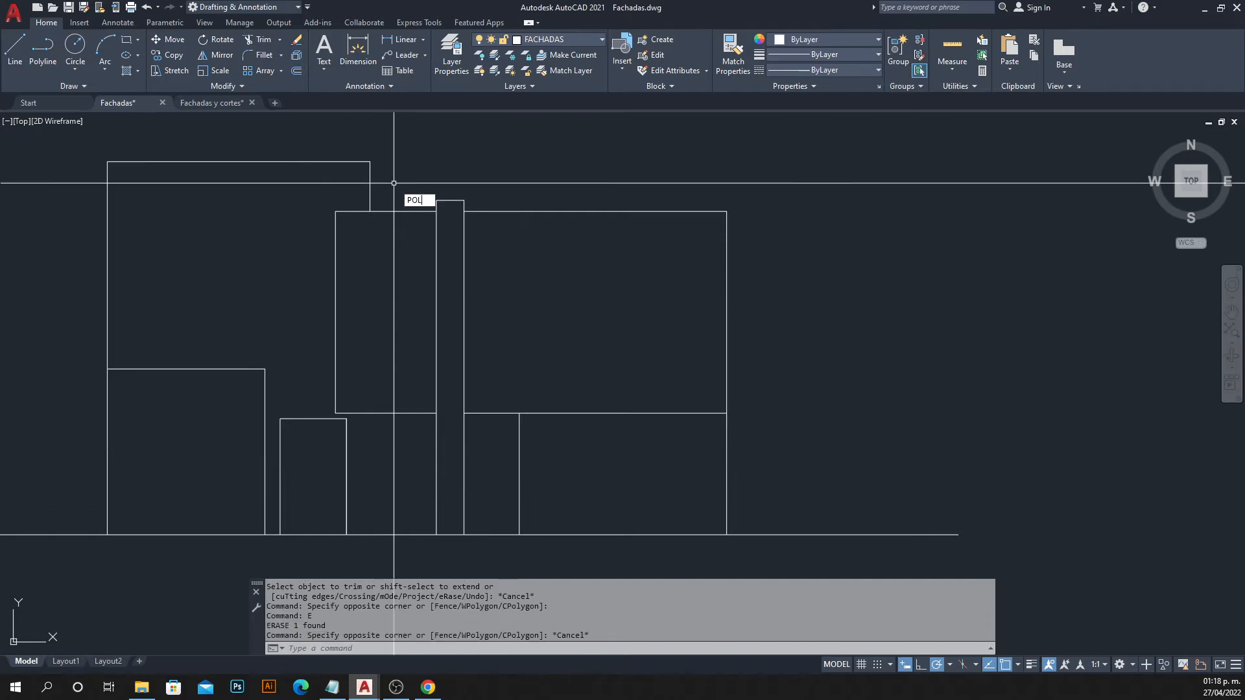
key(Escape)
text(PL)
key(Return)
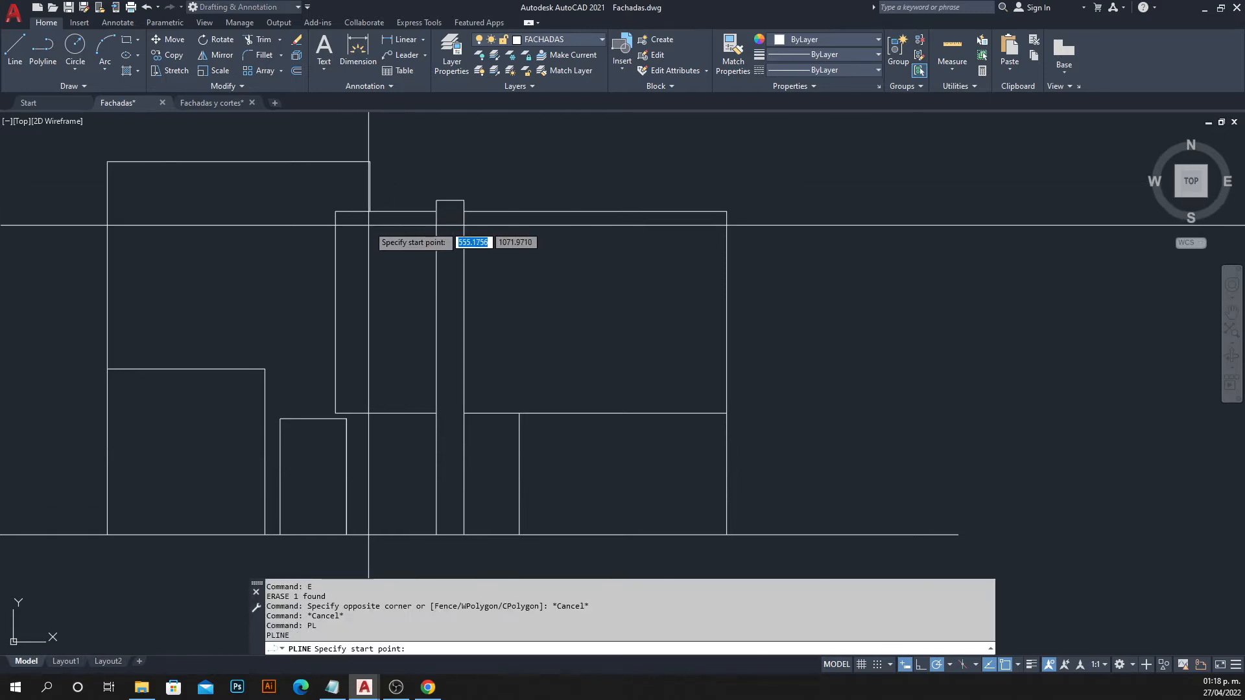
click(370, 534)
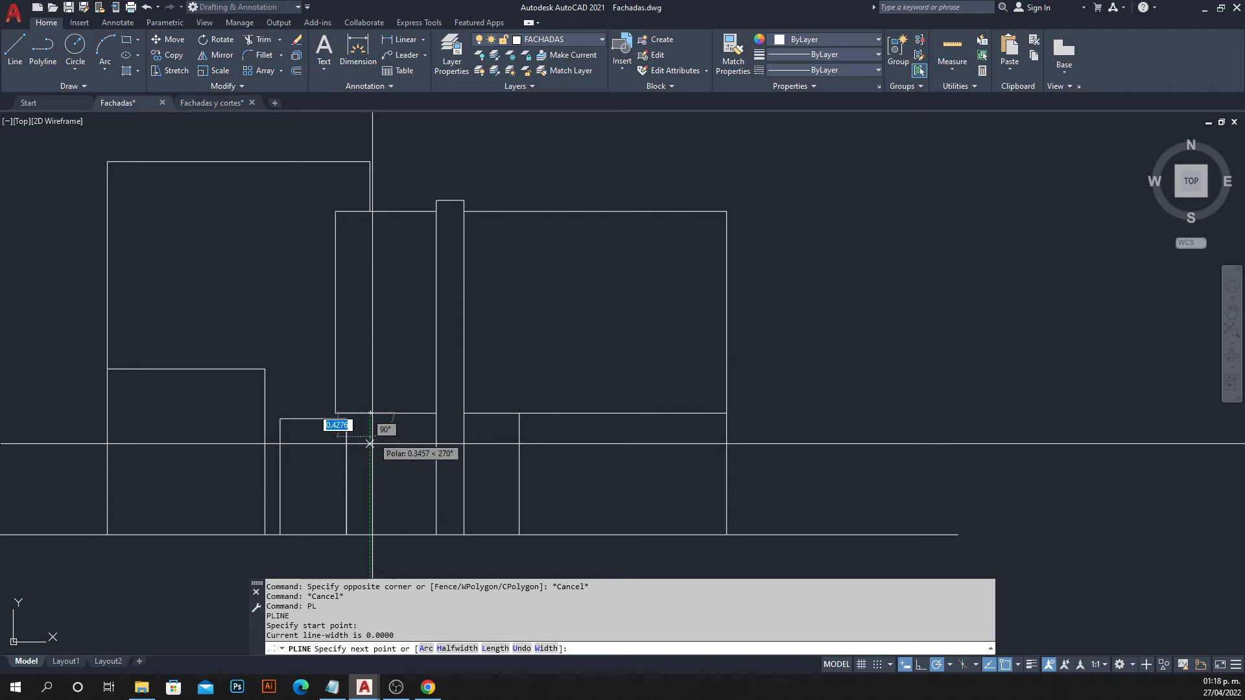
click(365, 535)
key(Escape)
scroll(332, 363, down, 2)
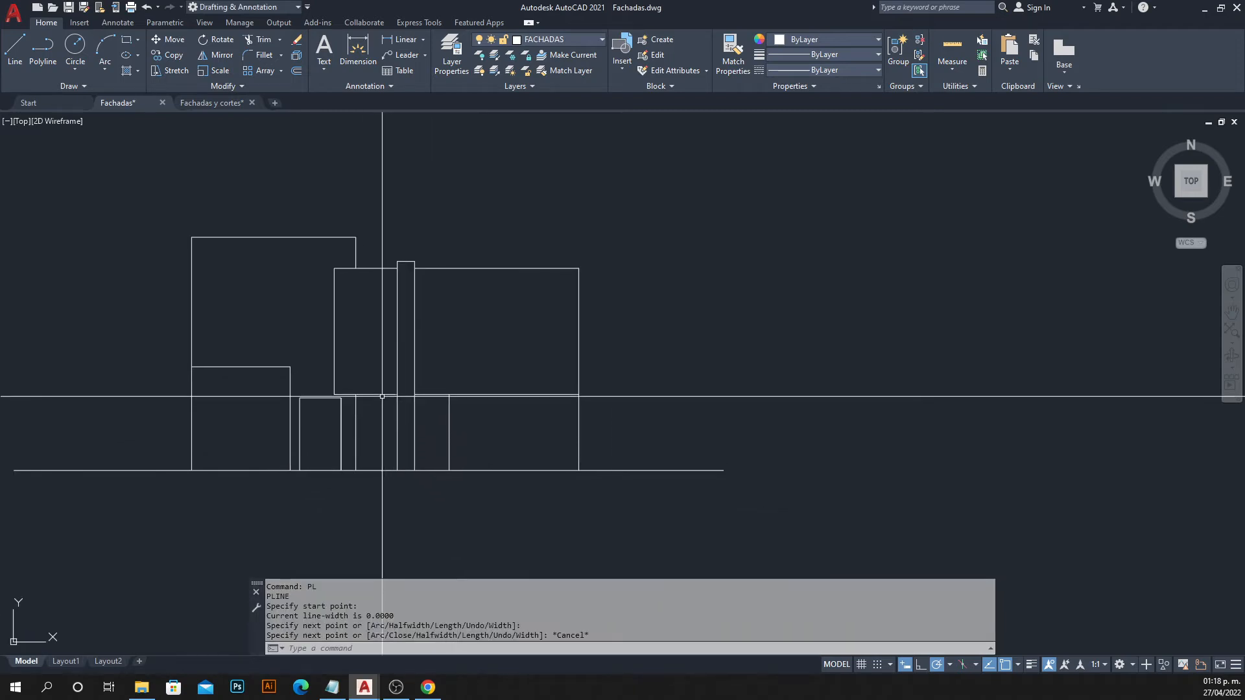
scroll(365, 329, up, 2)
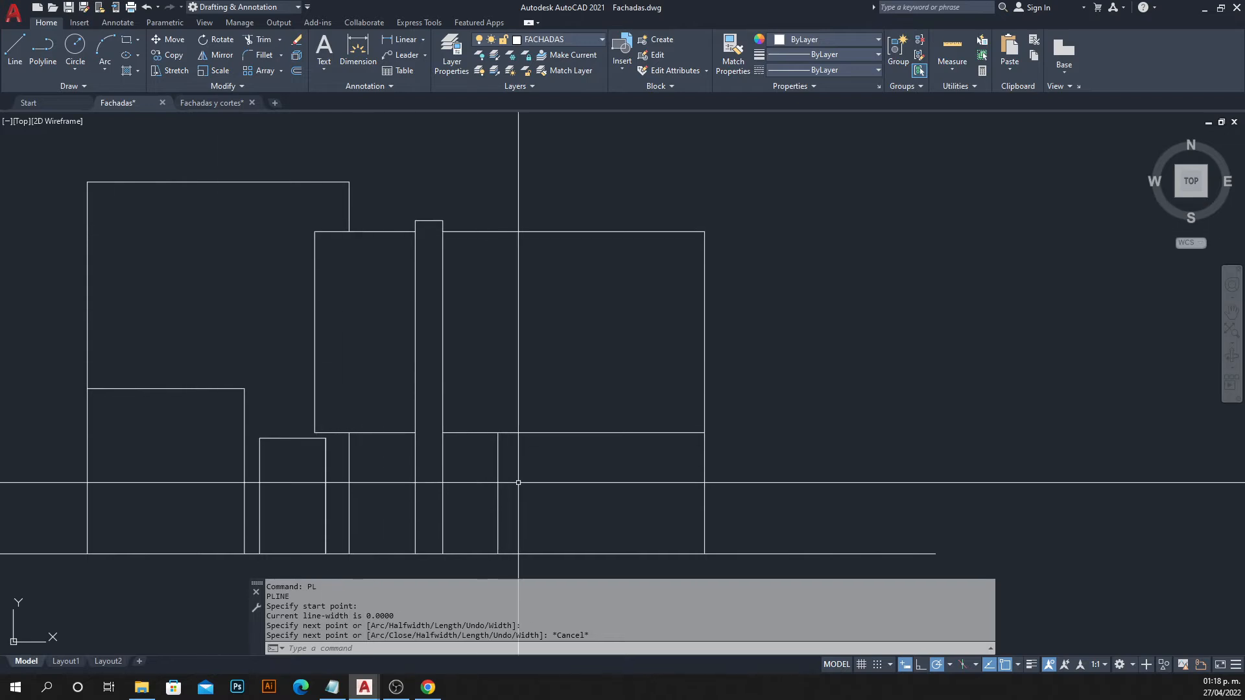
scroll(454, 454, down, 4)
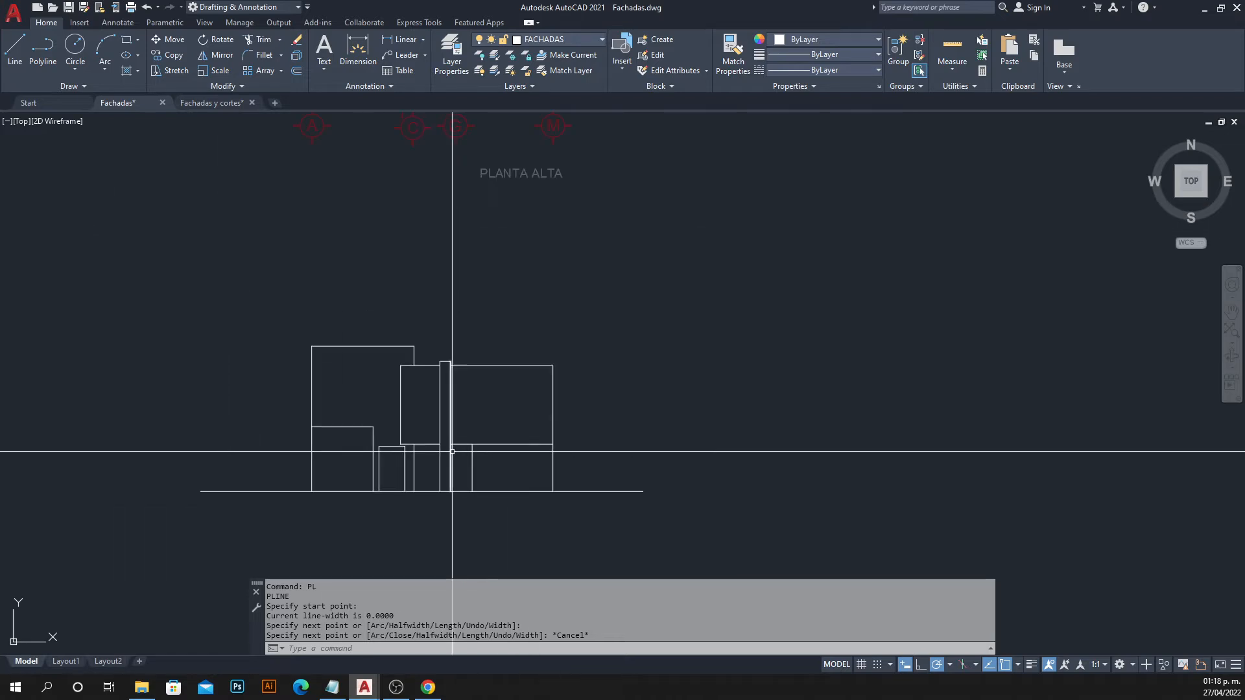
scroll(376, 447, up, 2)
scroll(433, 443, up, 2)
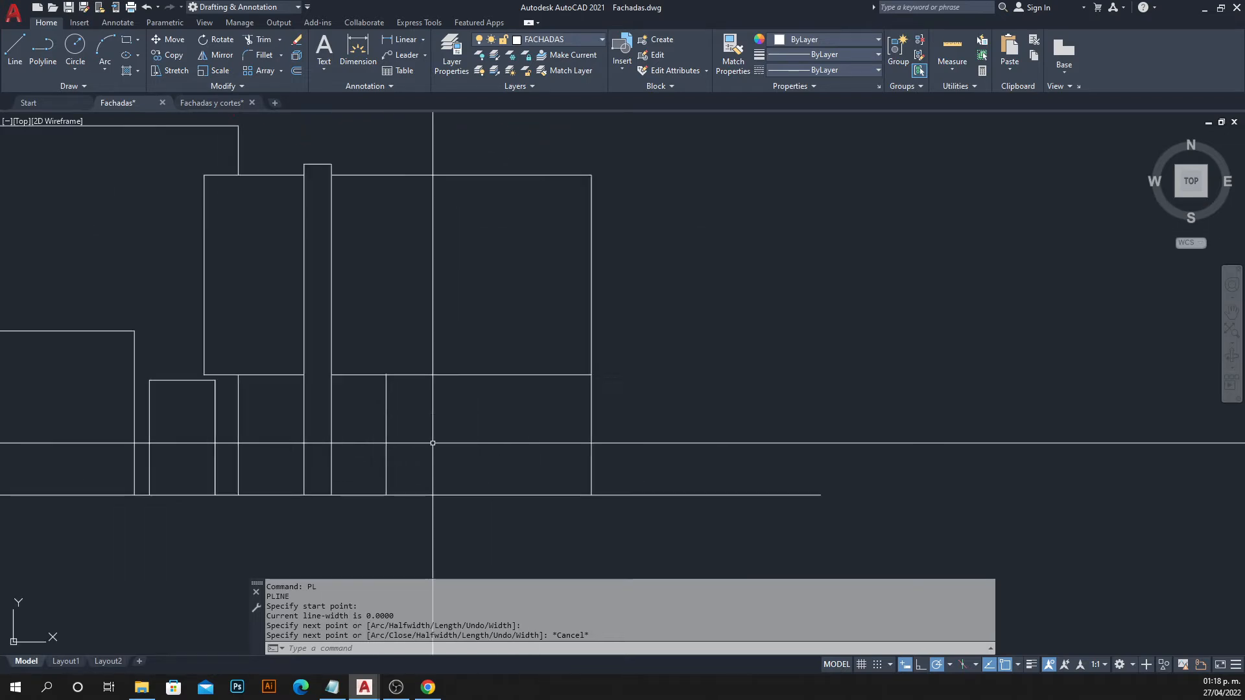
scroll(412, 408, down, 6)
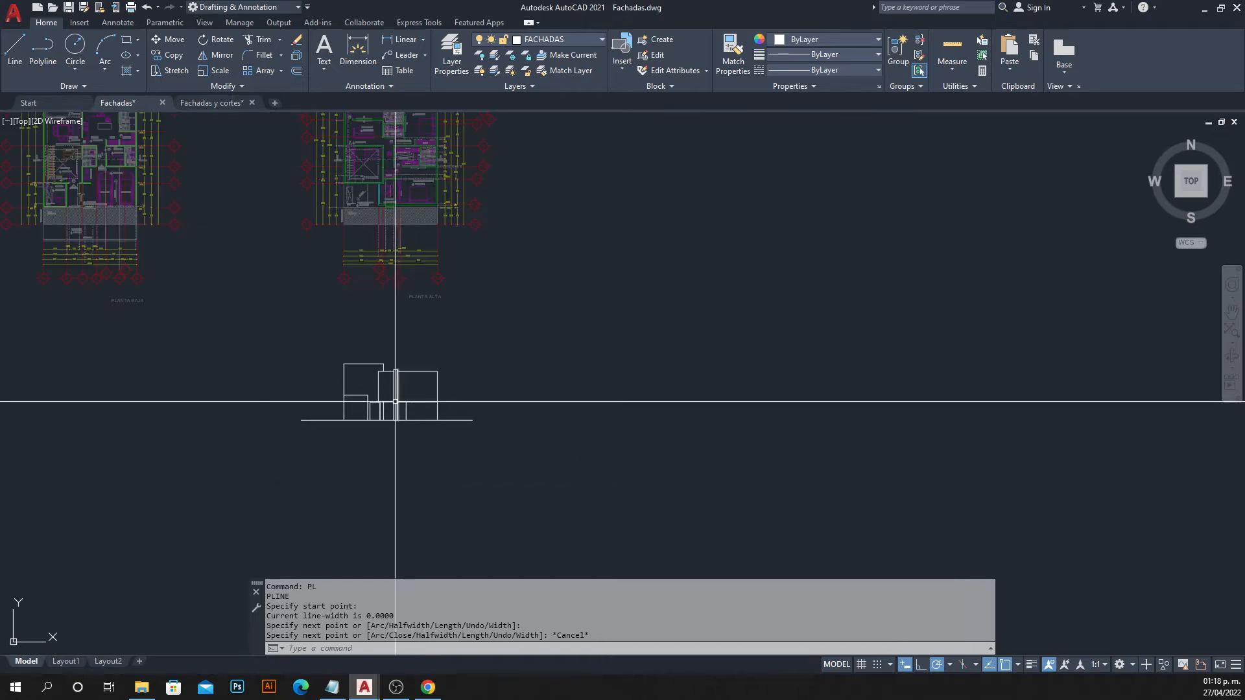
click(480, 339)
click(297, 456)
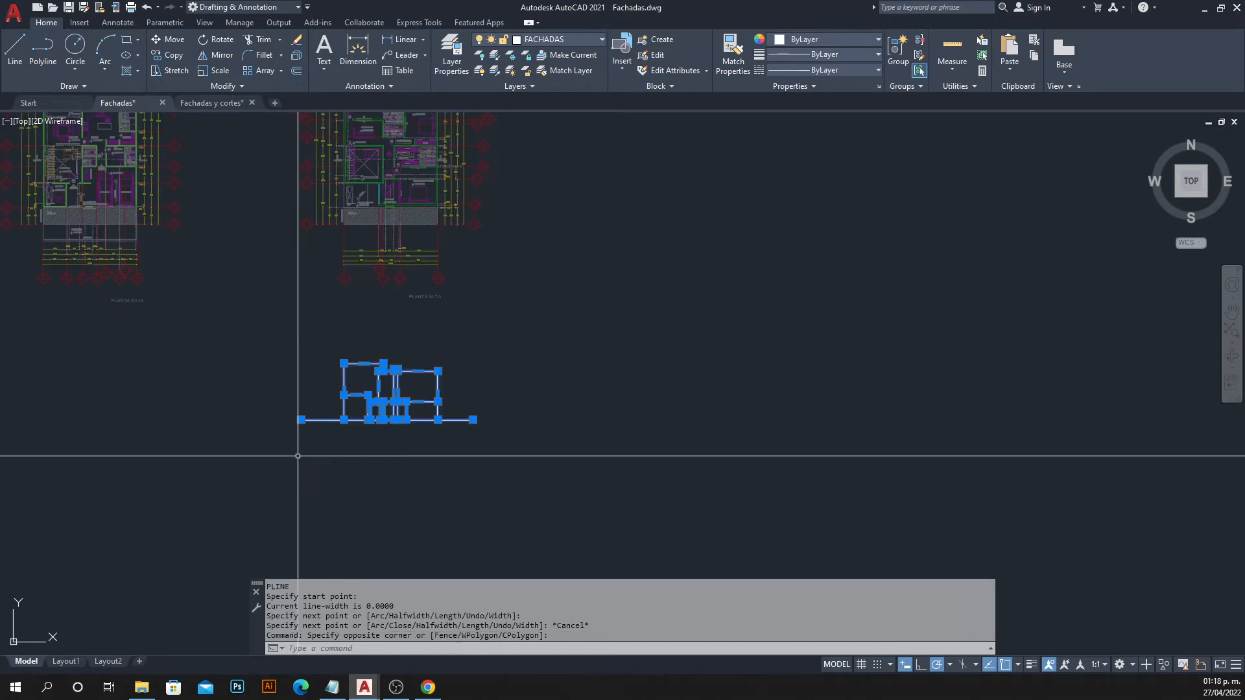
text(m)
key(Return)
scroll(422, 376, up, 2)
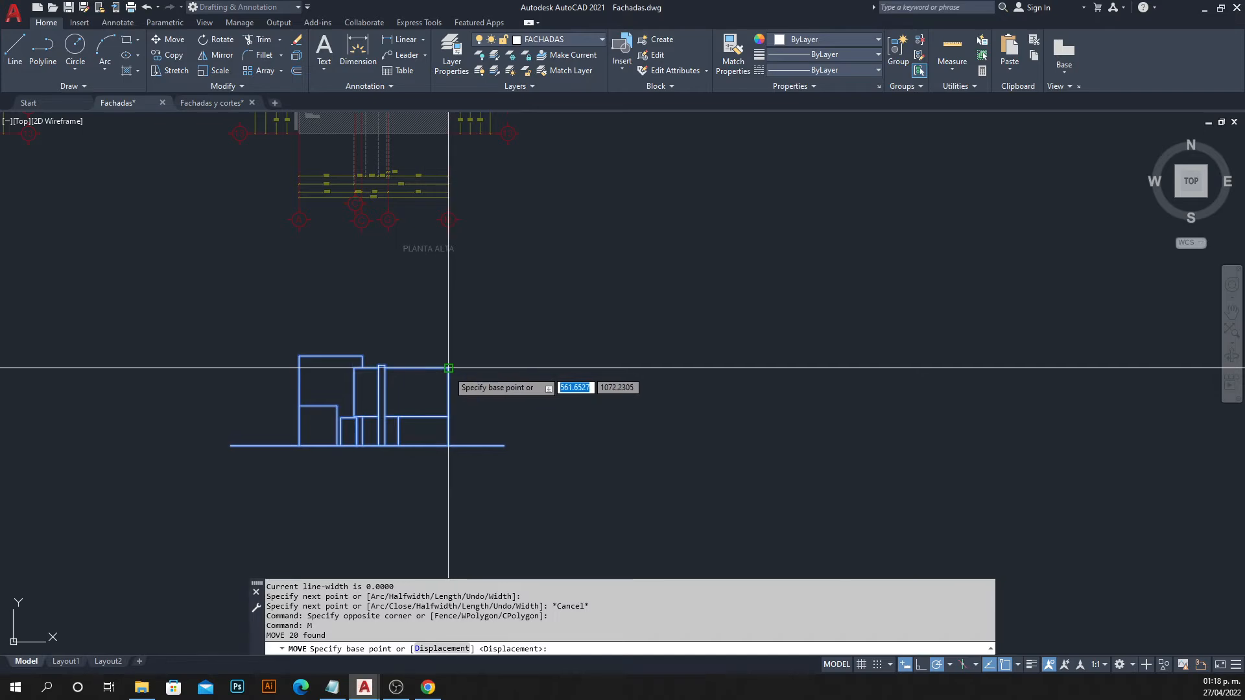
click(448, 368)
scroll(415, 367, down, 4)
scroll(478, 391, up, 6)
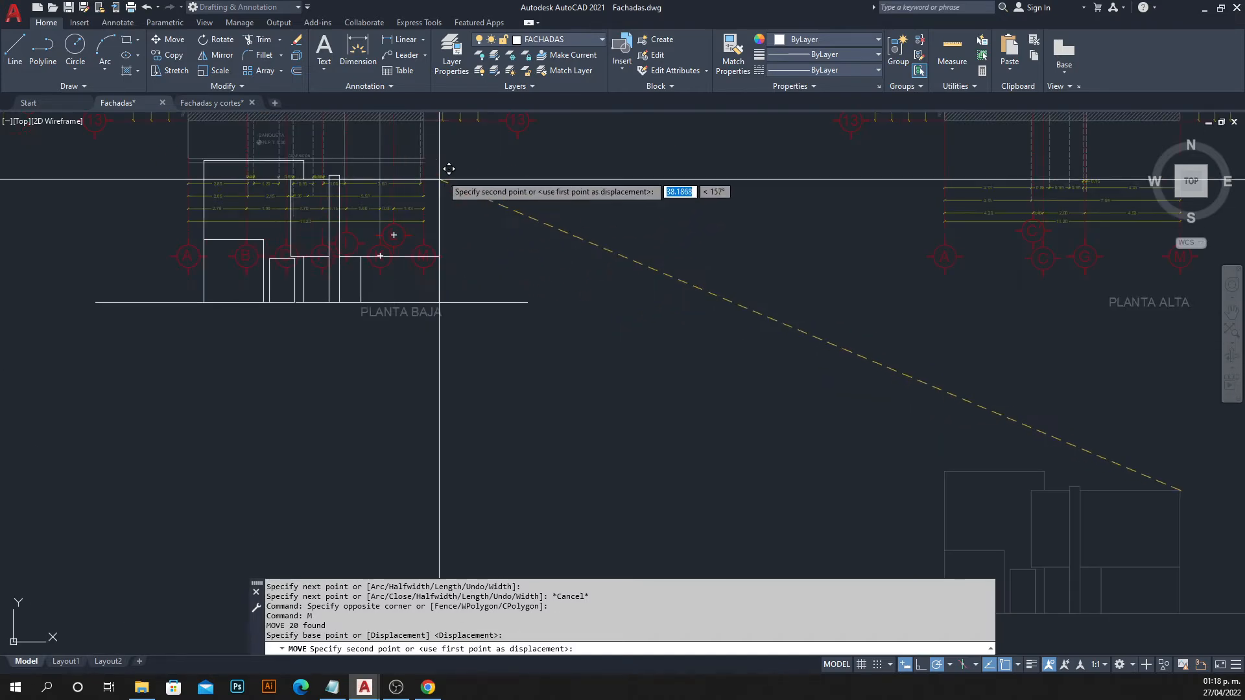
middle_drag(437, 209, 406, 316)
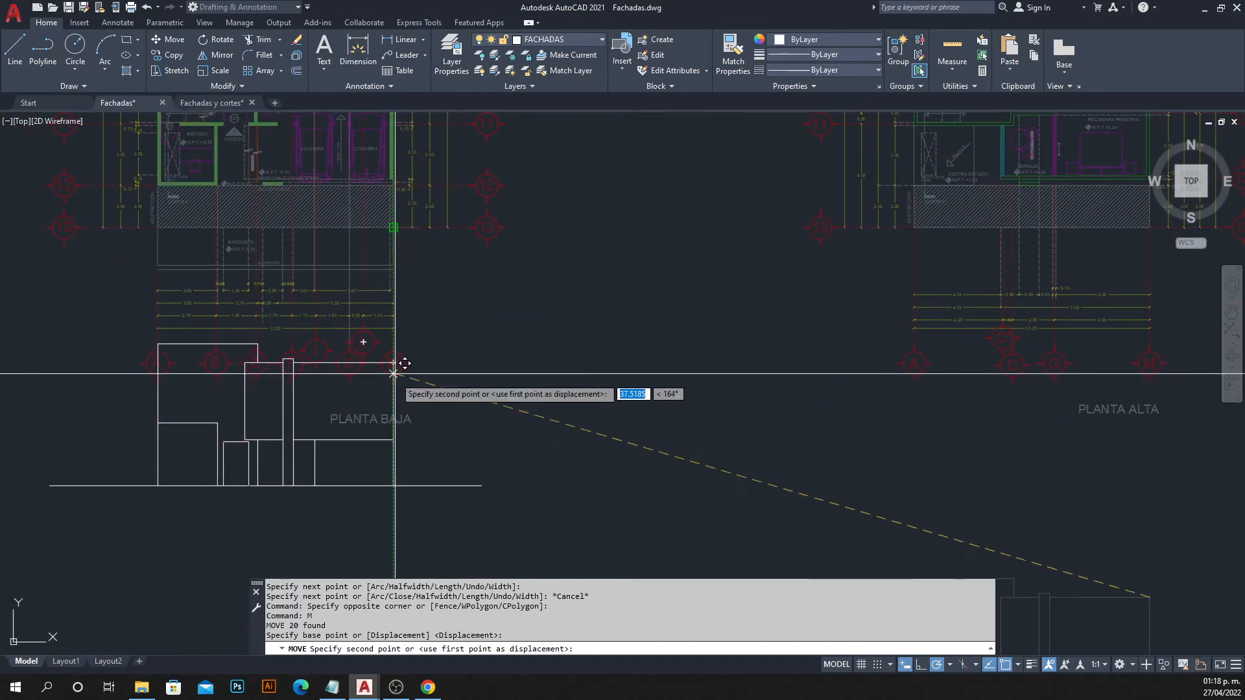
scroll(405, 363, down, 4)
scroll(411, 417, up, 3)
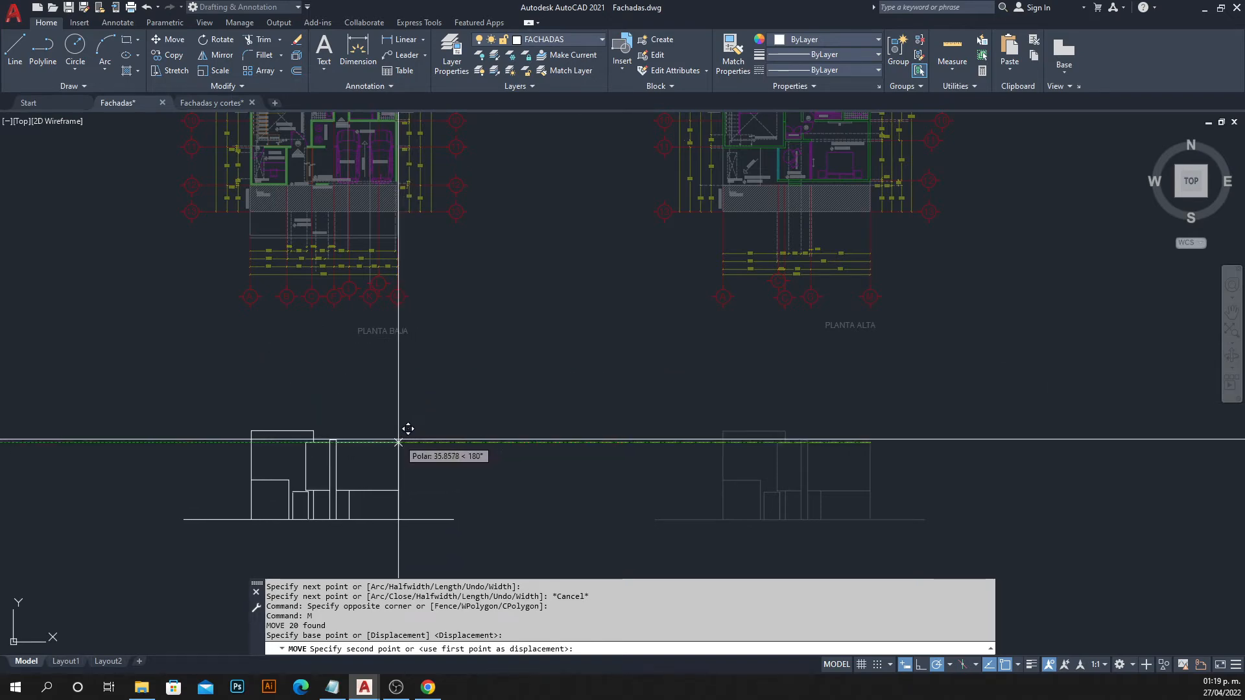
key(Escape)
Measure the garage's rear wall on the Planta Baja plan from the service access opening to the side wall's outer face.
scroll(297, 269, up, 6)
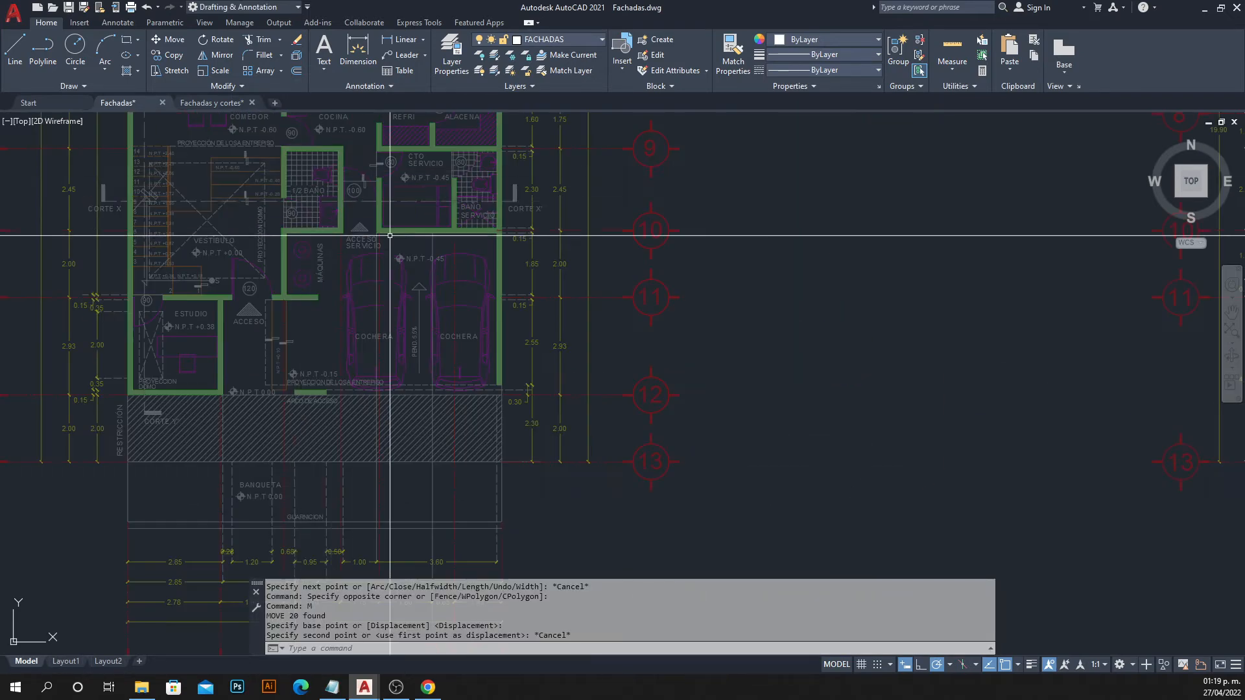
scroll(390, 235, up, 4)
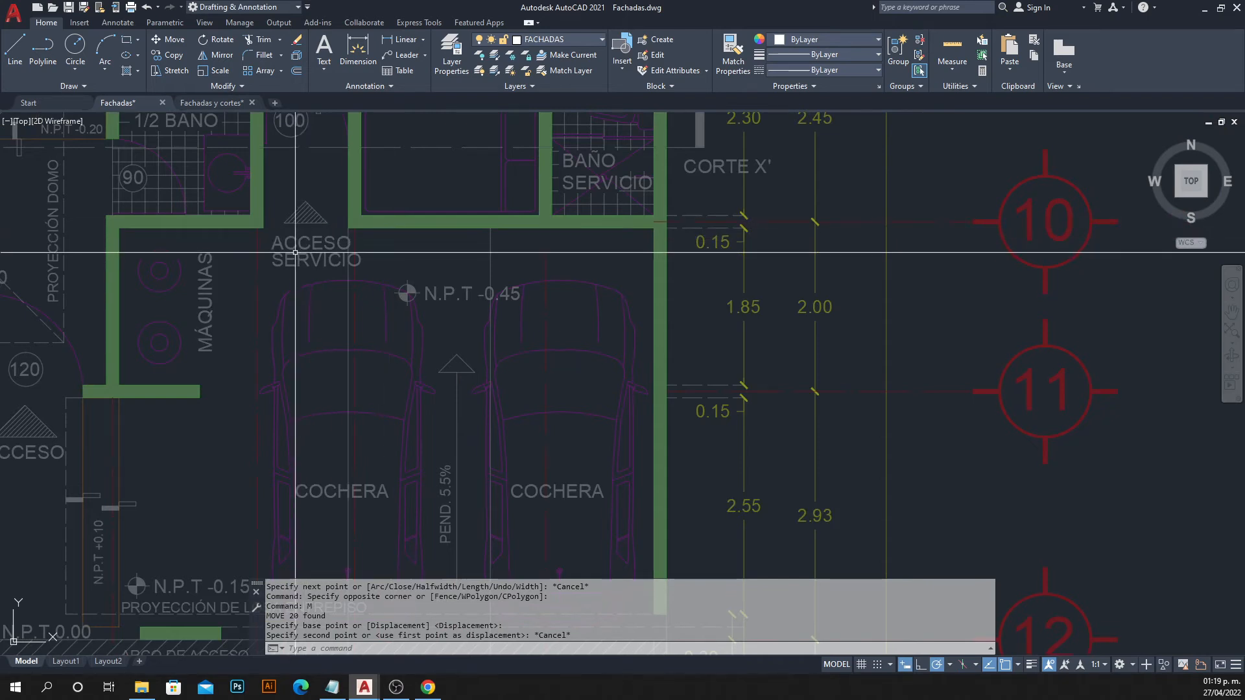
text(DI)
key(Return)
click(349, 227)
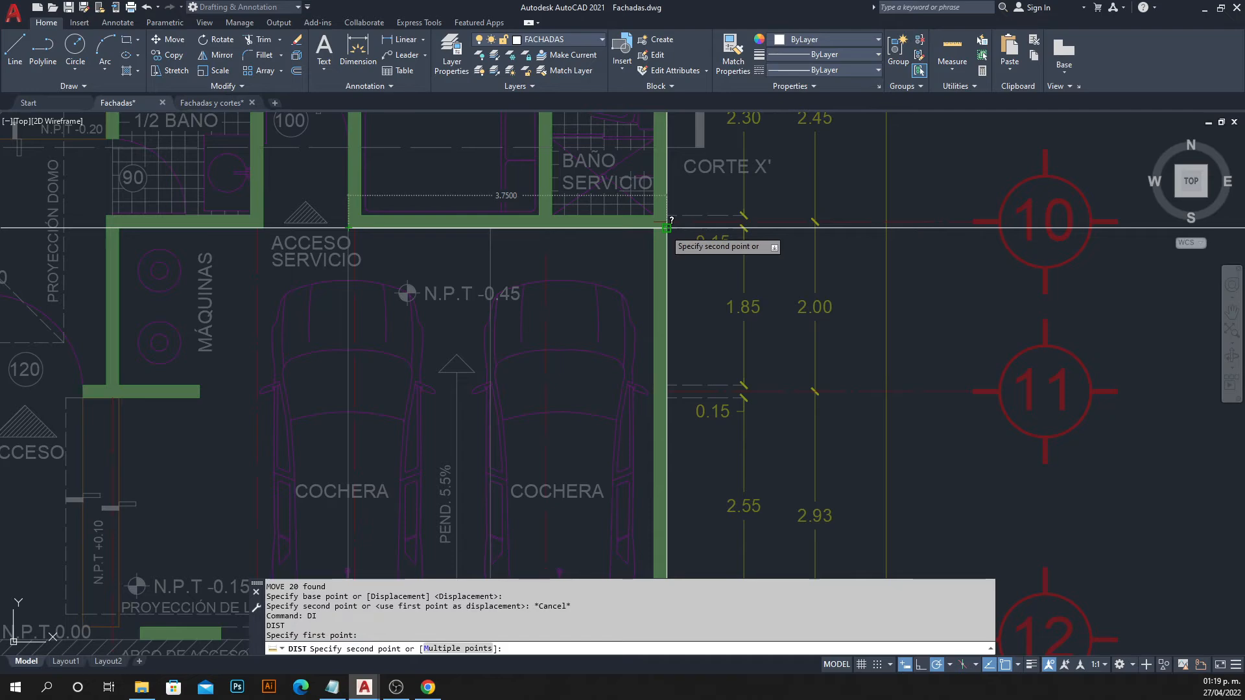
key(Escape)
Measure the façade's ground-floor garage bay beneath the upper volume, from the vertical line right of the tall pier to the outer edge.
scroll(668, 228, down, 6)
middle_drag(972, 311, 814, 128)
scroll(464, 337, down, 4)
middle_drag(464, 337, 309, 363)
scroll(428, 315, up, 4)
scroll(308, 189, up, 2)
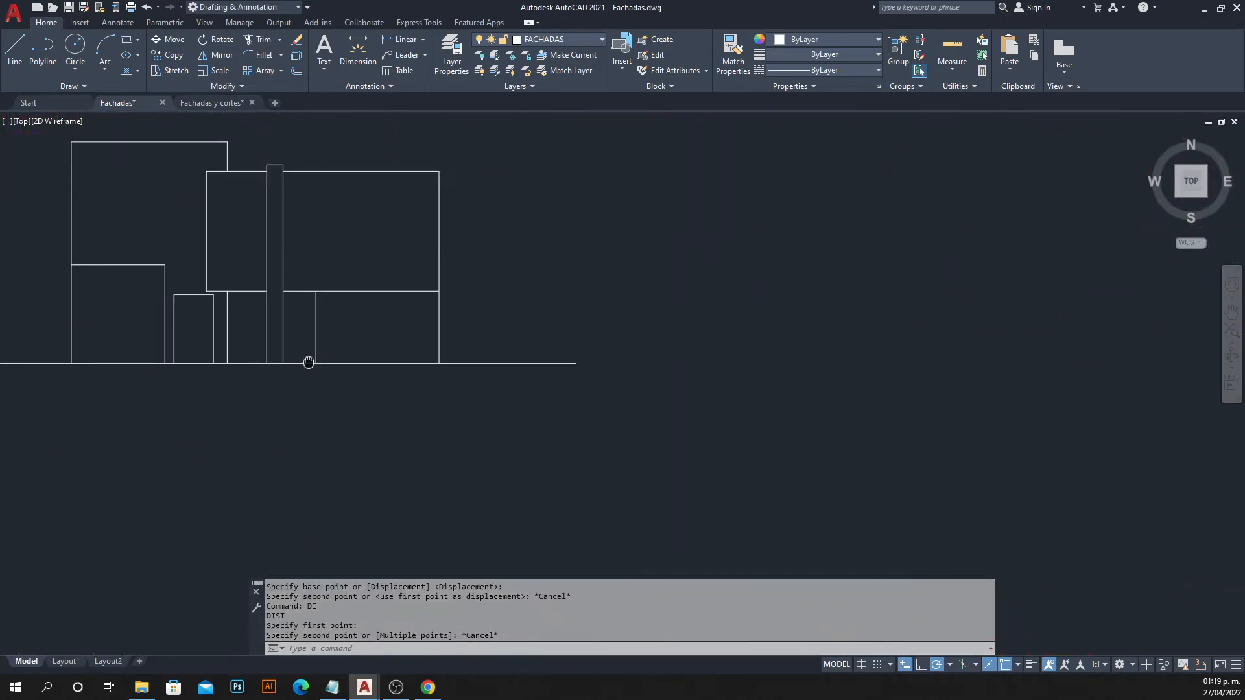
scroll(323, 310, up, 4)
text(I)
key(Return)
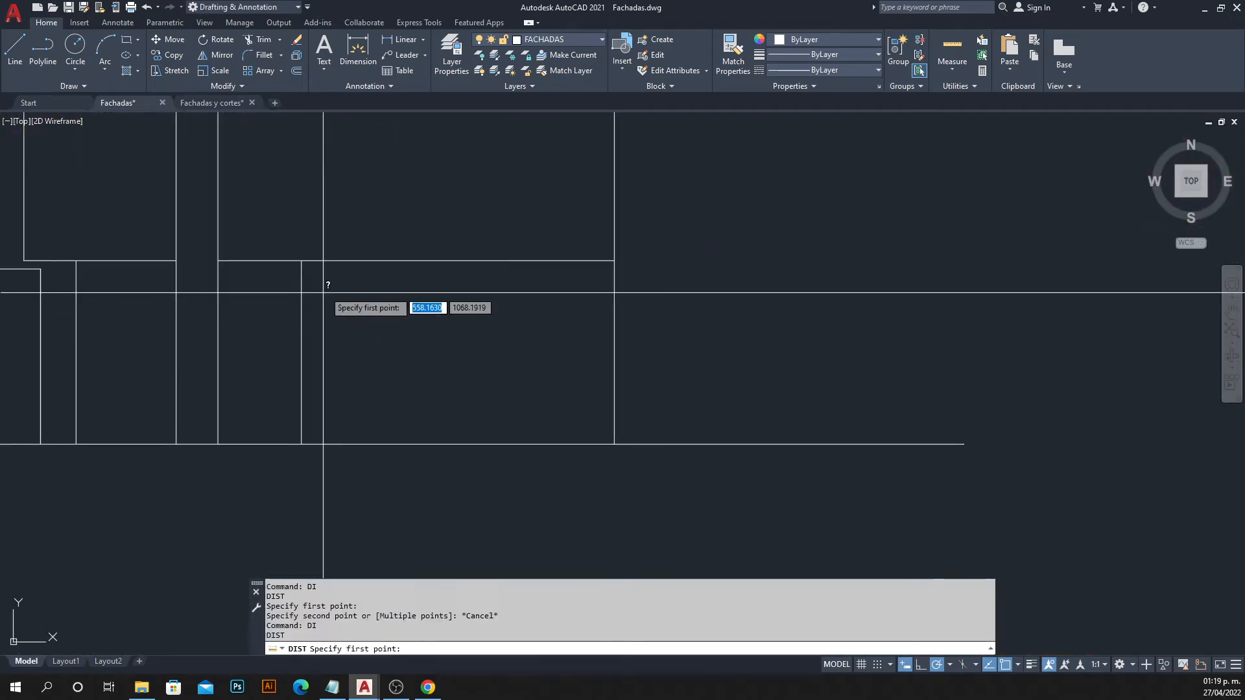
Measure the width of the bay beside the facade's column and of the ACCESO SERVICIO opening on the floor plan.
click(300, 260)
key(Escape)
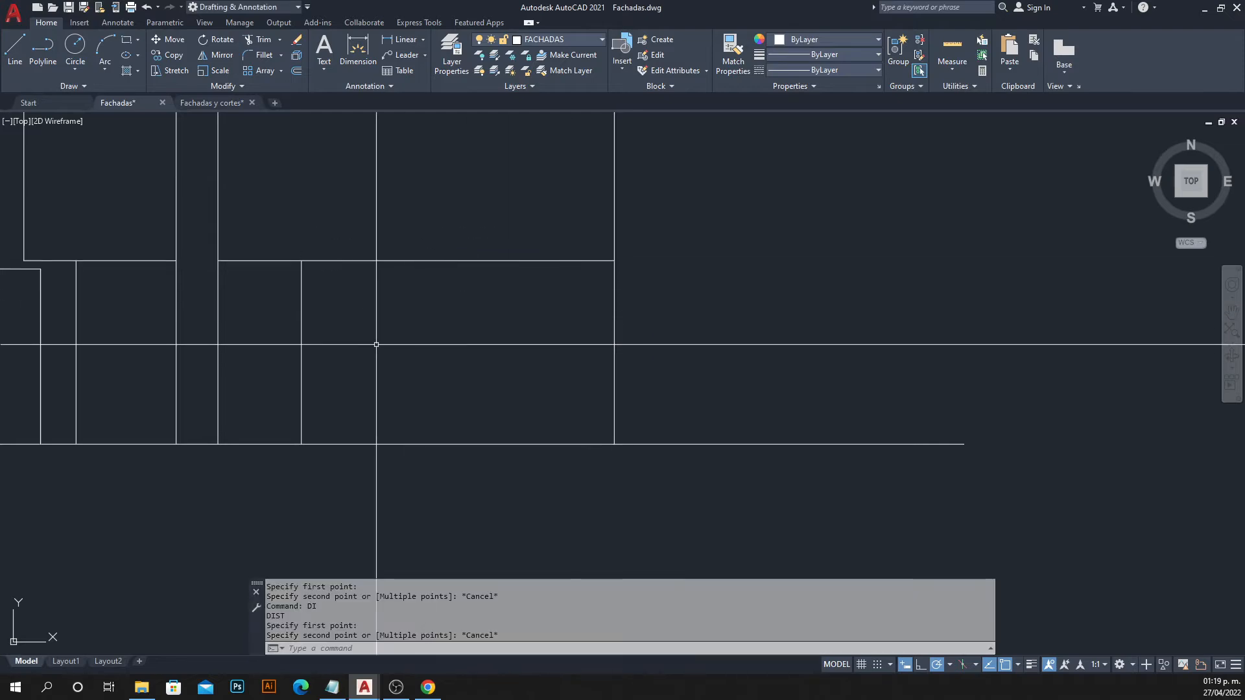
scroll(272, 338, down, 5)
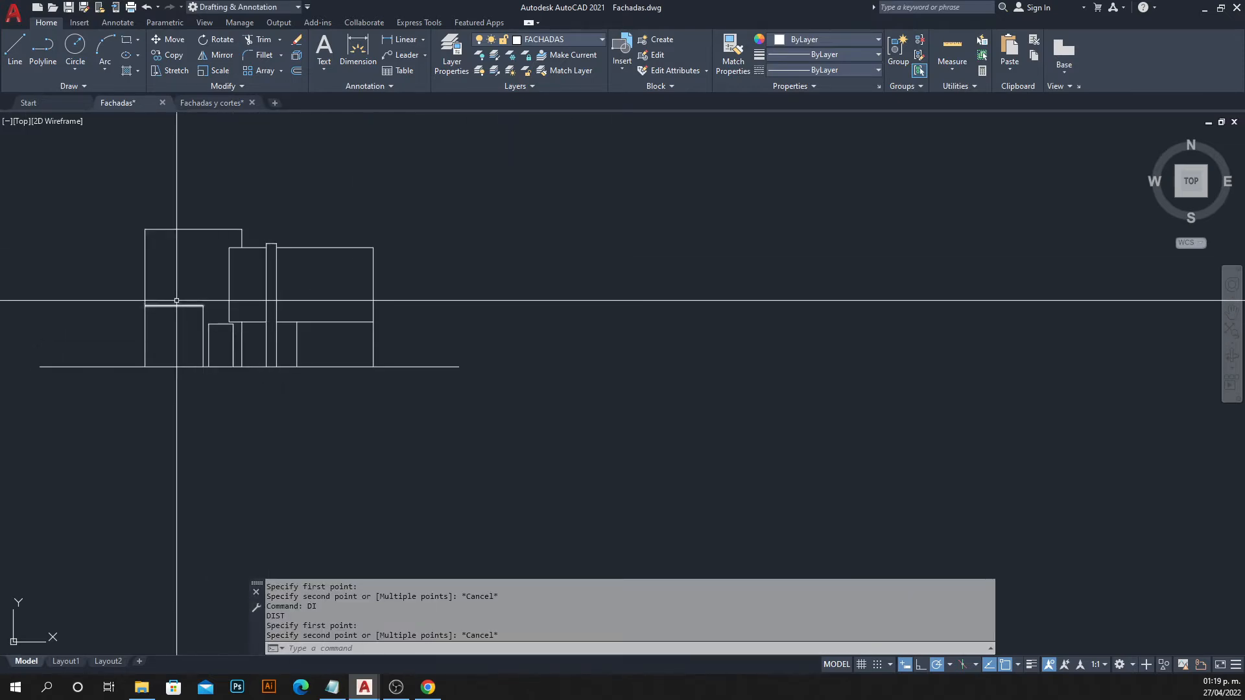
scroll(160, 268, down, 2)
middle_drag(159, 267, 431, 503)
middle_drag(78, 197, 145, 308)
scroll(78, 302, up, 7)
scroll(127, 240, up, 2)
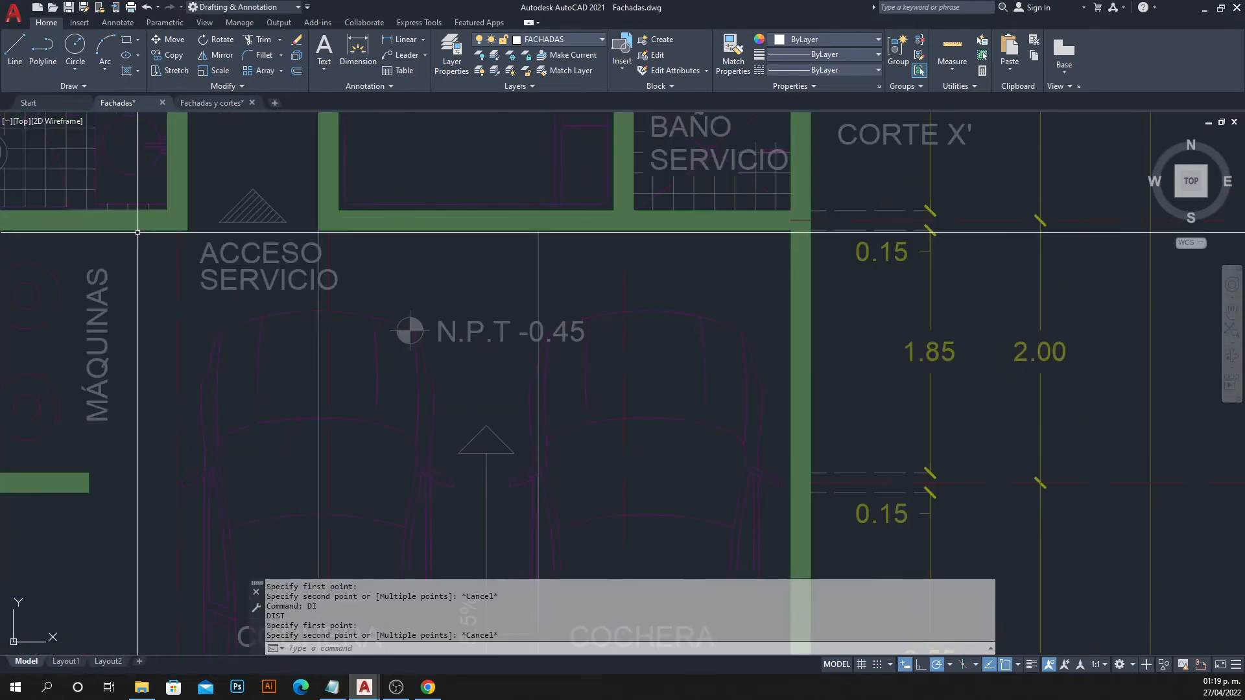
text(DI)
key(Return)
click(188, 228)
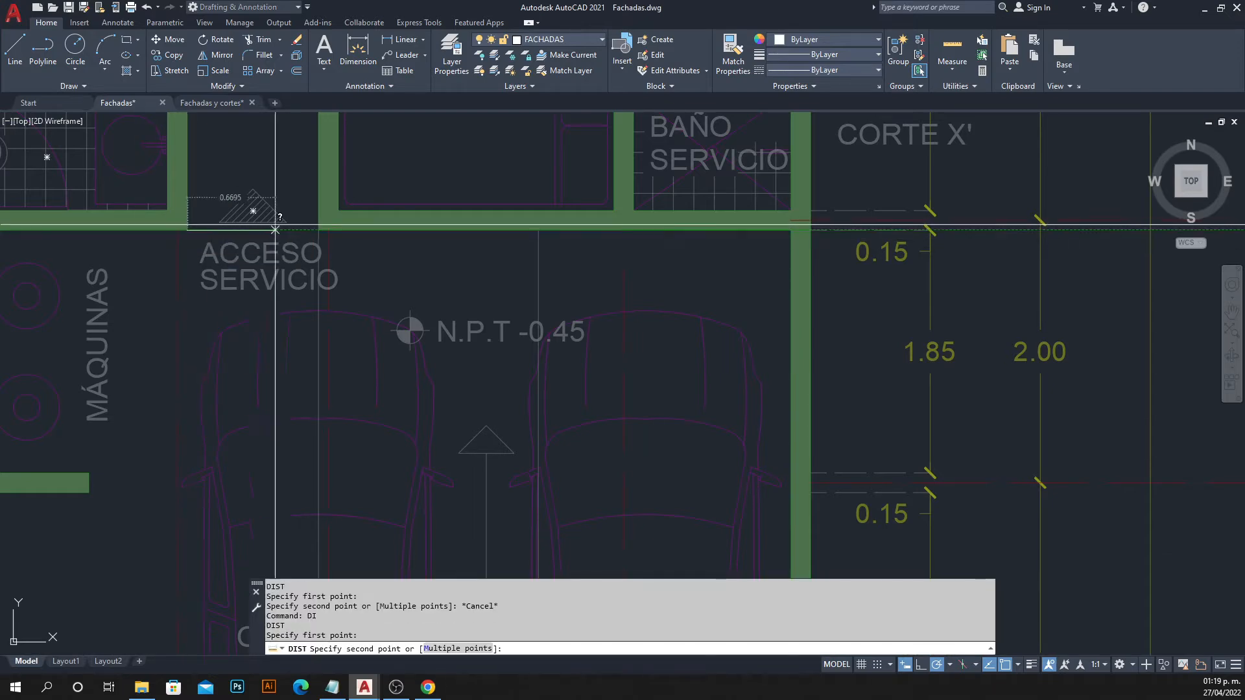
key(Escape)
Offset the service door's outer jamb line 1 unit toward the column and erase the line overlapping the column edge.
scroll(403, 352, down, 8)
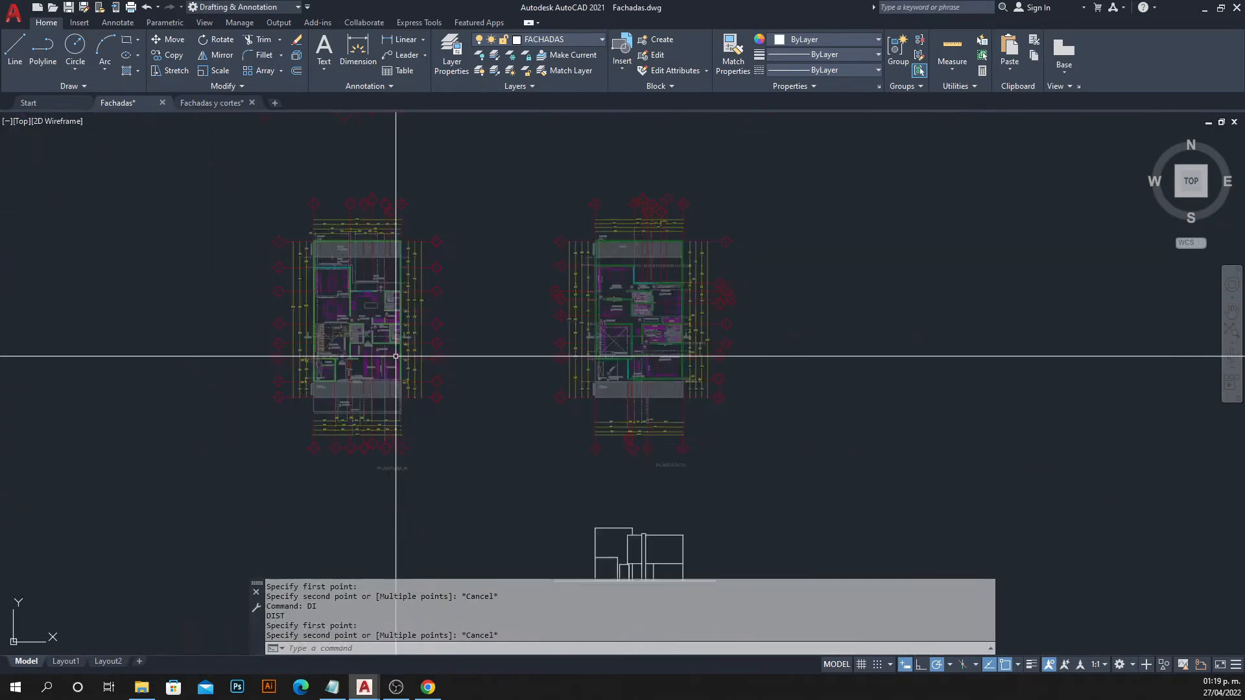
scroll(403, 322, up, 8)
scroll(264, 268, up, 2)
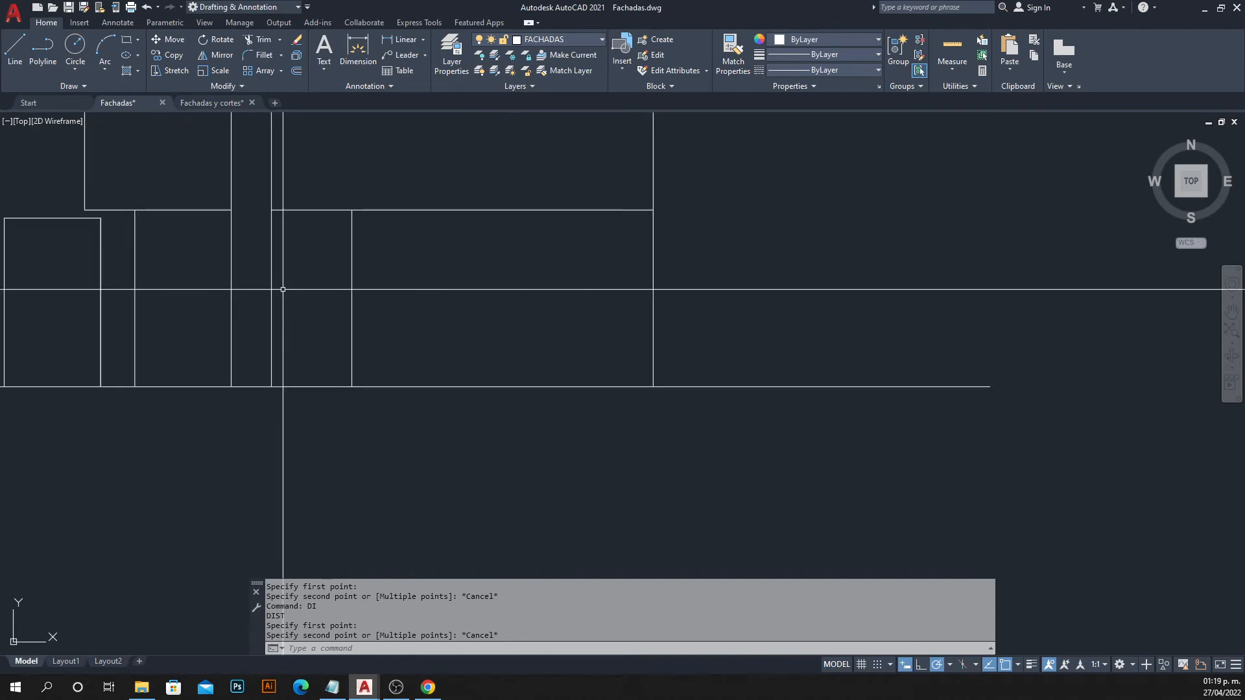
text(O)
key(Return)
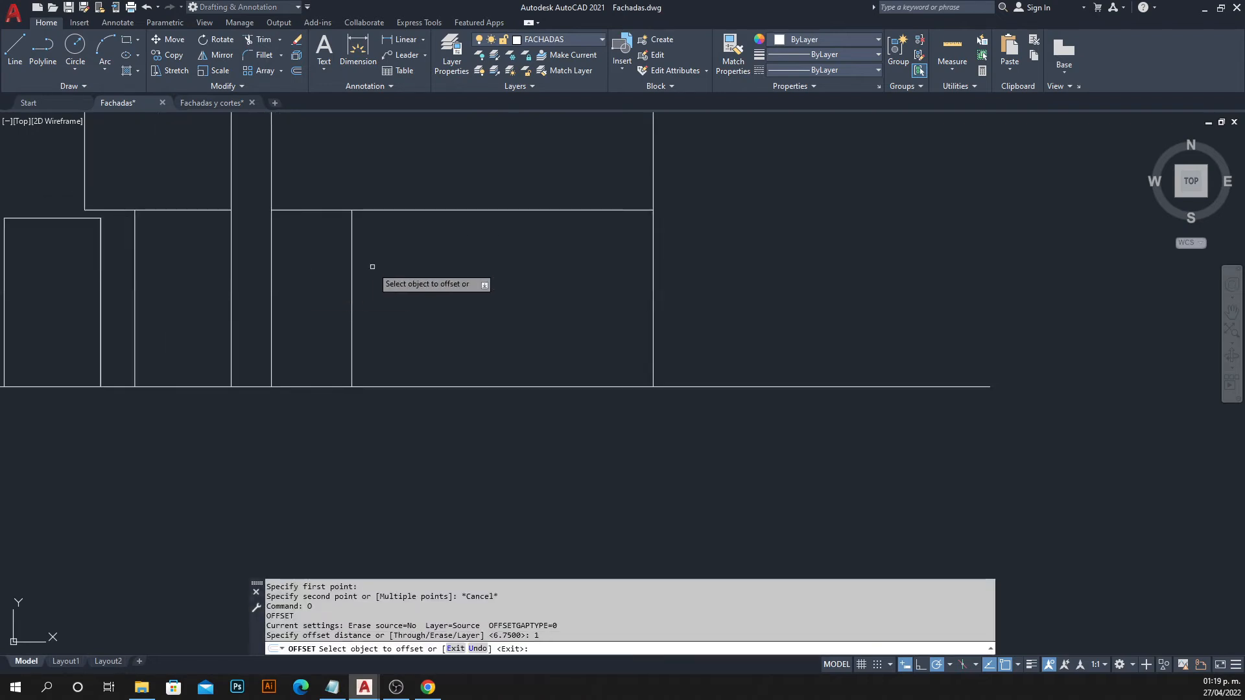
click(352, 273)
click(305, 317)
key(Escape)
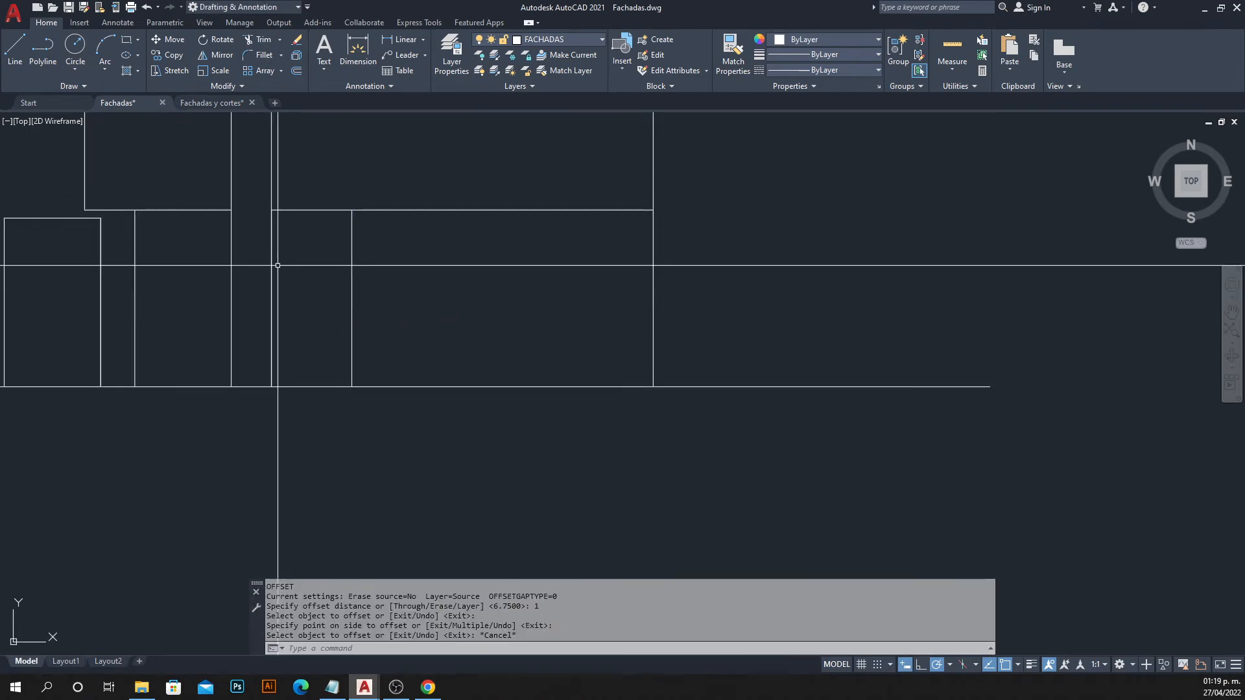
click(271, 265)
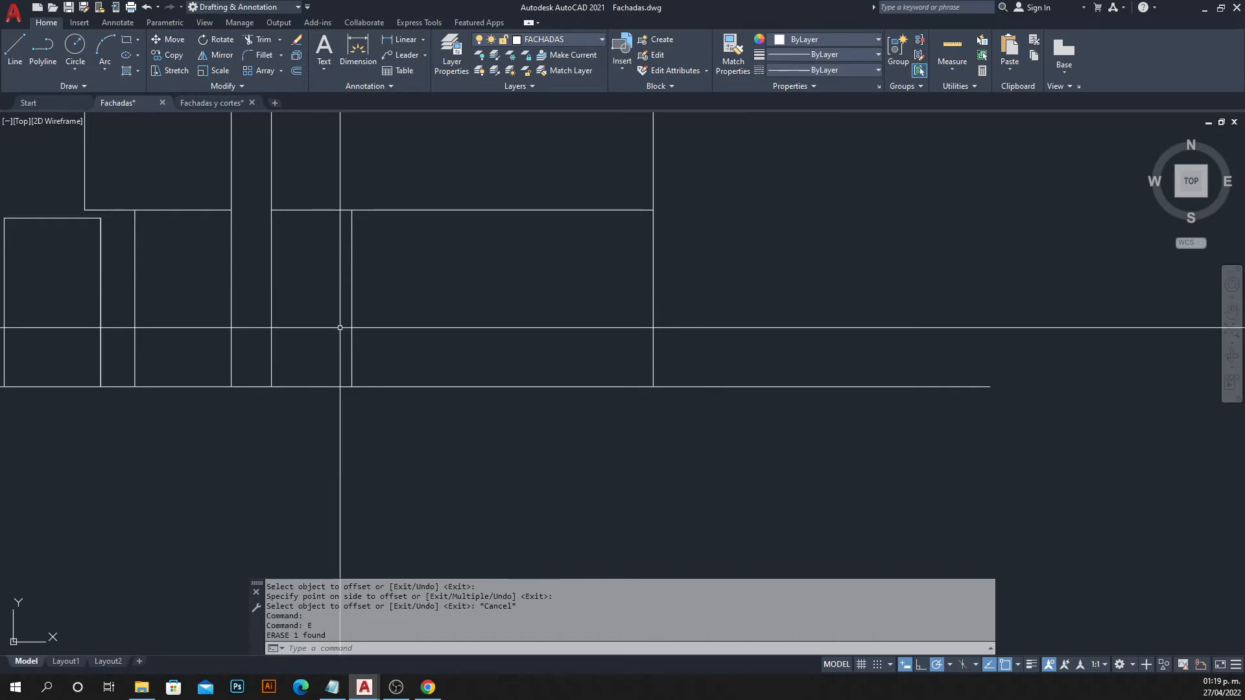
Draw the service door's opening symbol as a polyline from its upper column-side corner to the opposite jamb's midpoint and back to the lower corner.
key(Return)
click(271, 210)
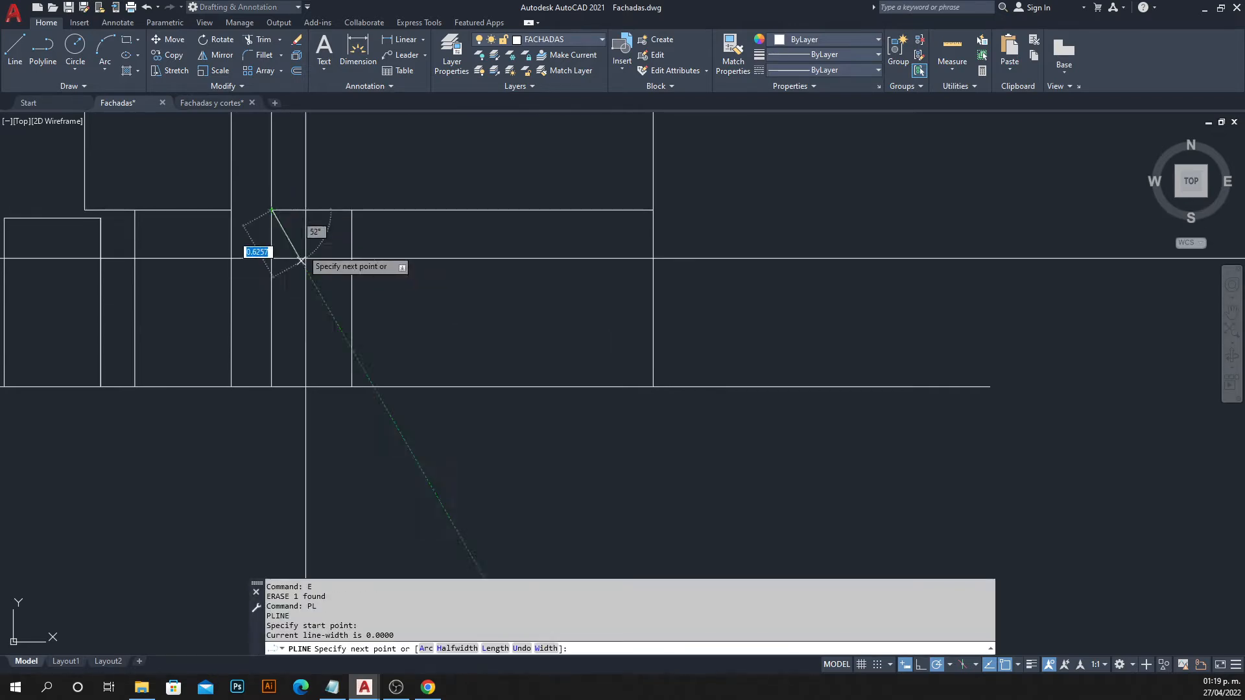
click(352, 297)
click(271, 387)
key(Escape)
Draw a matching V-shaped opening polyline in the other door, from its upper-left corner through the right edge's midpoint to its lower-left corner.
scroll(408, 336, down, 2)
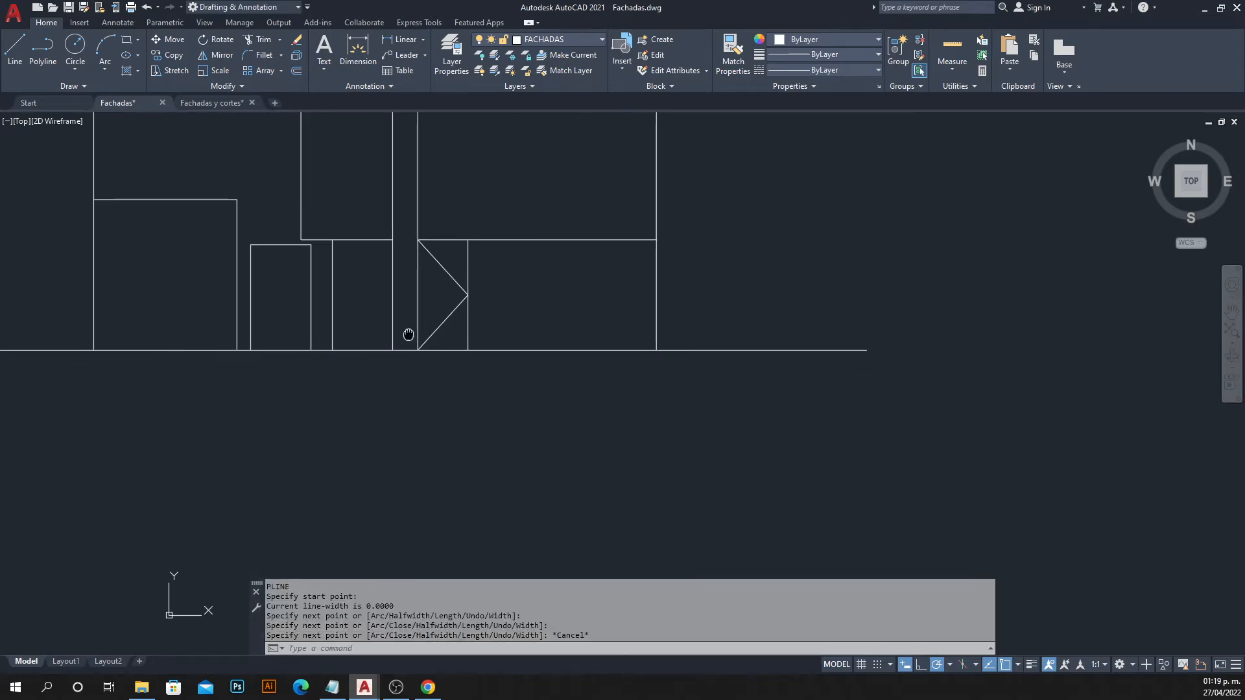
right_click(275, 269)
click(312, 277)
click(250, 245)
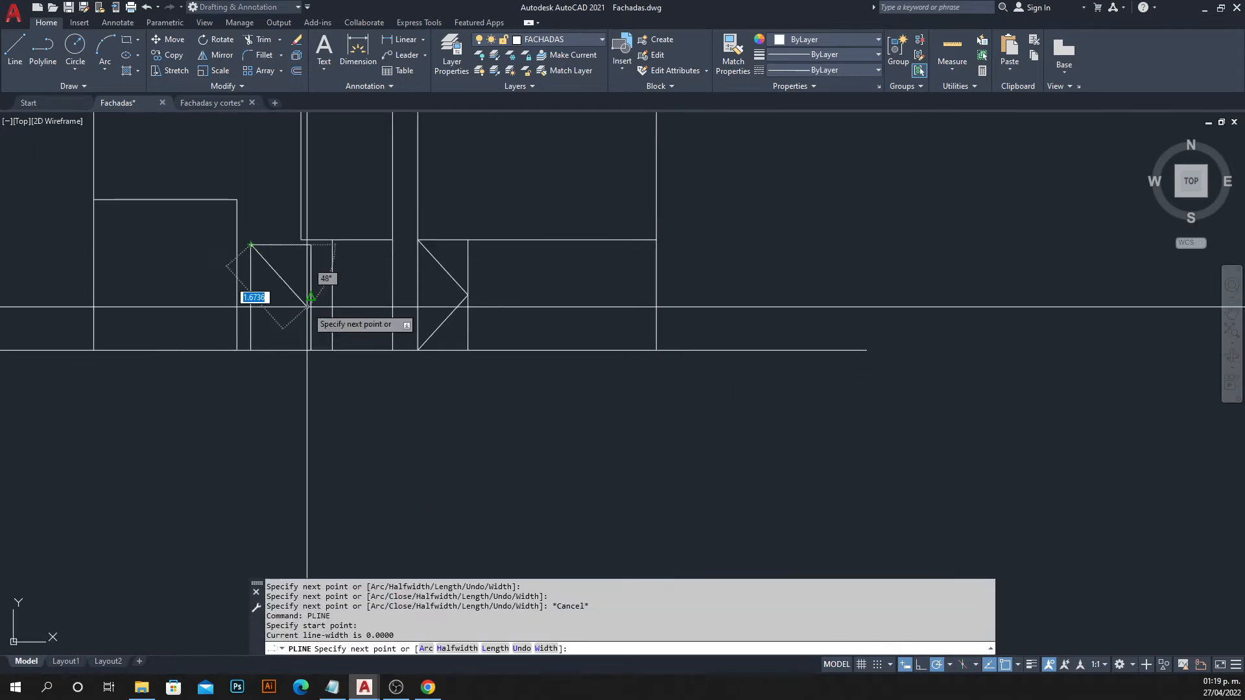
click(311, 298)
click(251, 350)
key(Escape)
Offset the facade's ground line 0.1 units downward.
scroll(300, 361, down, 3)
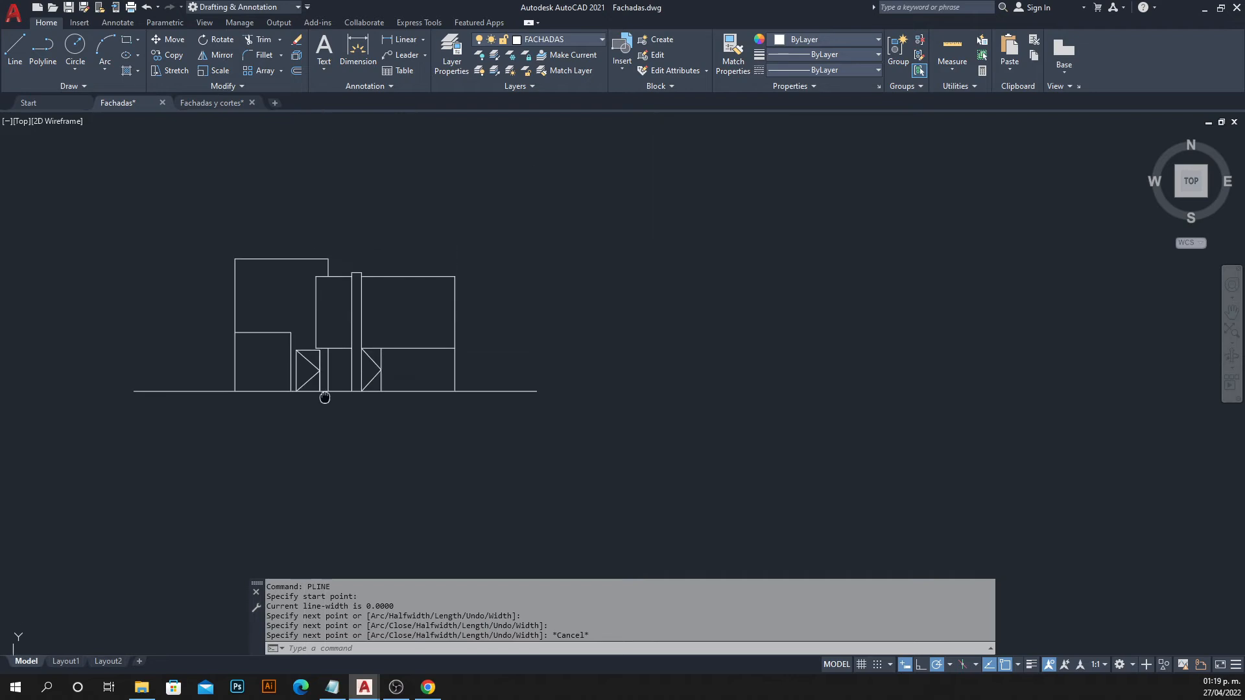
scroll(453, 380, up, 2)
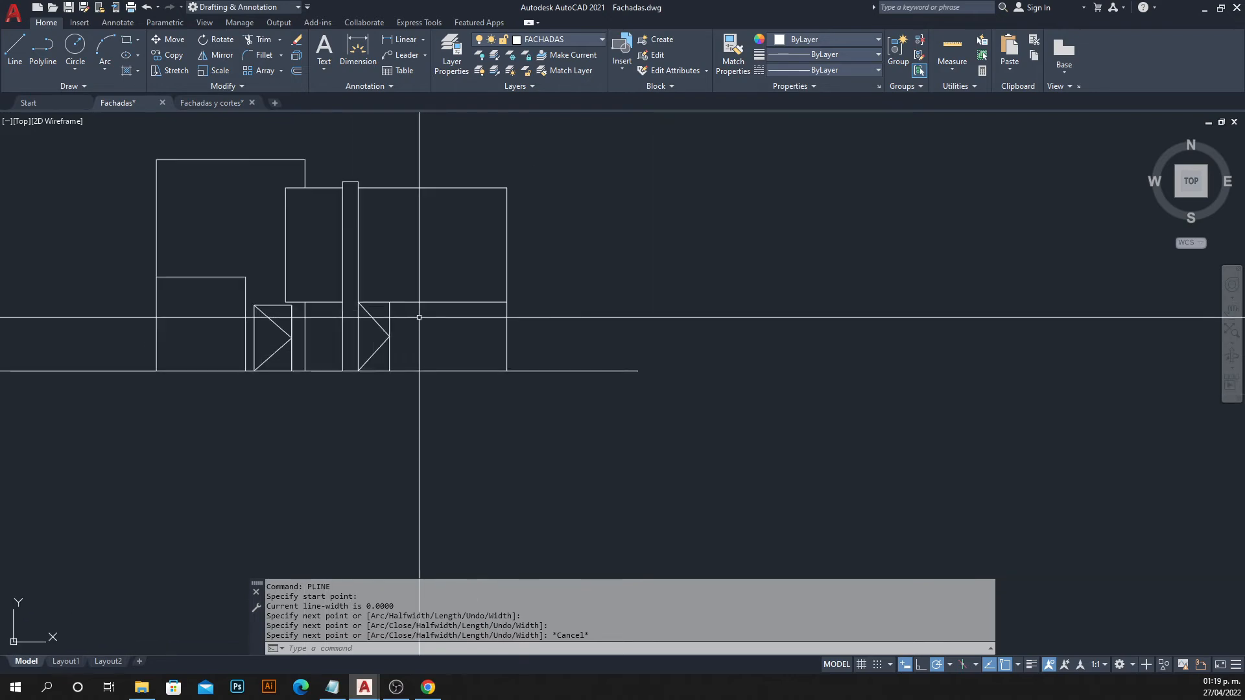
text(o)
key(Return)
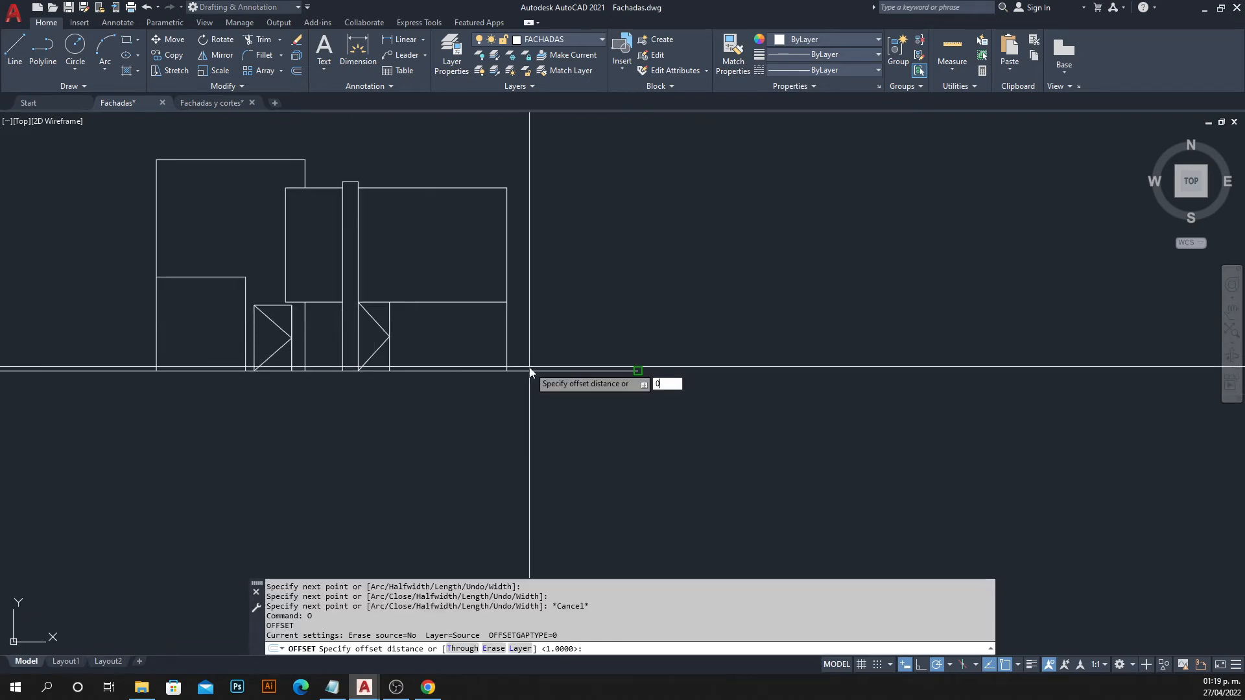
key(Return)
click(530, 366)
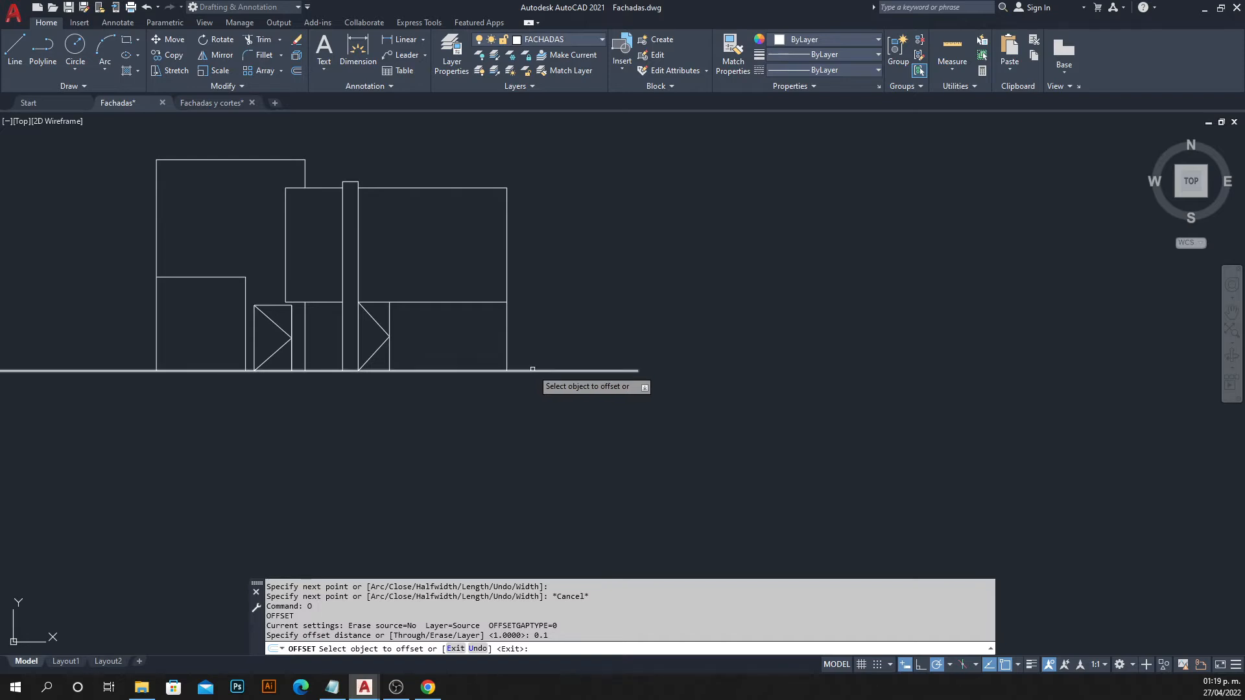
click(522, 412)
key(Escape)
Close the right end of the double ground line with a short vertical polyline.
scroll(612, 382, up, 4)
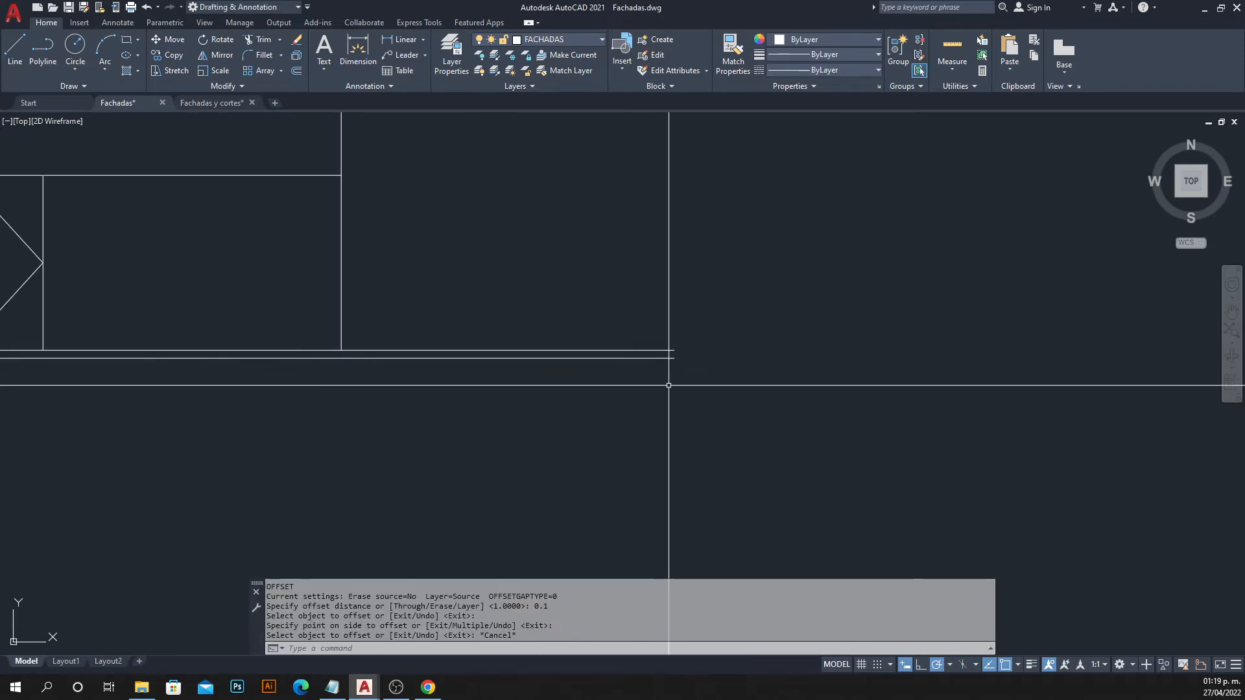
key(Return)
scroll(682, 367, up, 2)
click(664, 351)
click(663, 337)
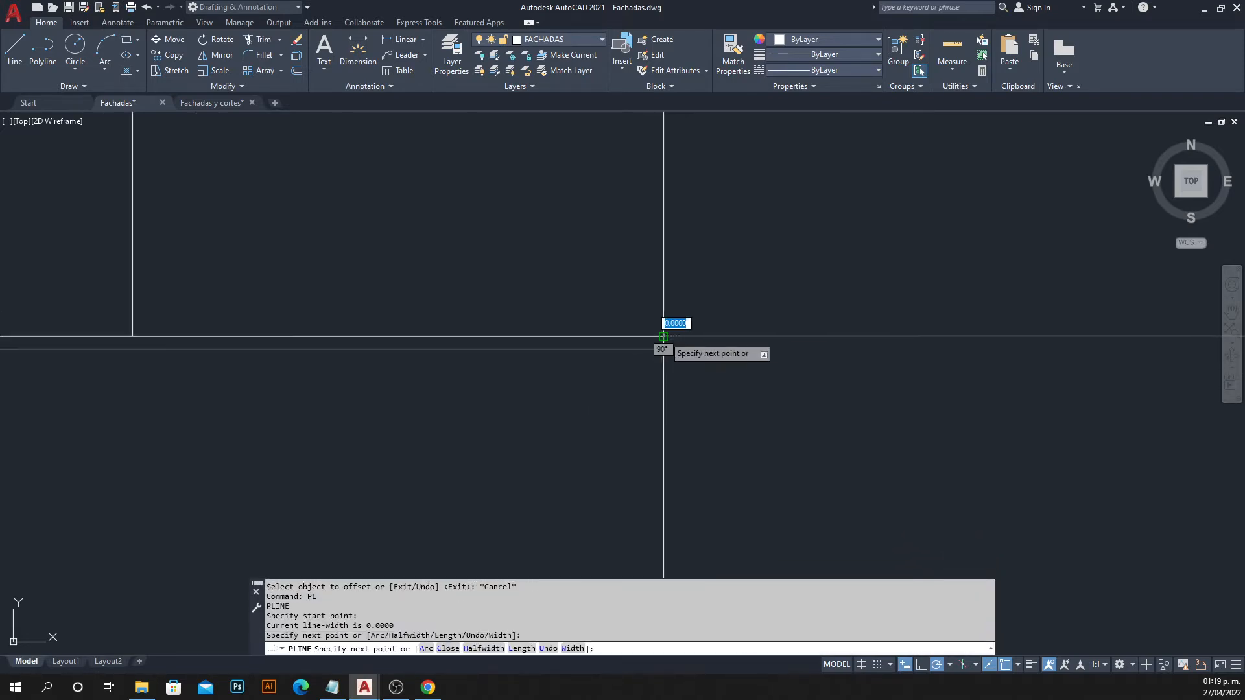
key(Escape)
Close the left end of the double ground line with a short vertical polyline.
scroll(540, 396, down, 4)
middle_drag(539, 400, 558, 395)
scroll(339, 328, down, 2)
scroll(247, 328, up, 3)
scroll(371, 336, up, 2)
right_click(374, 352)
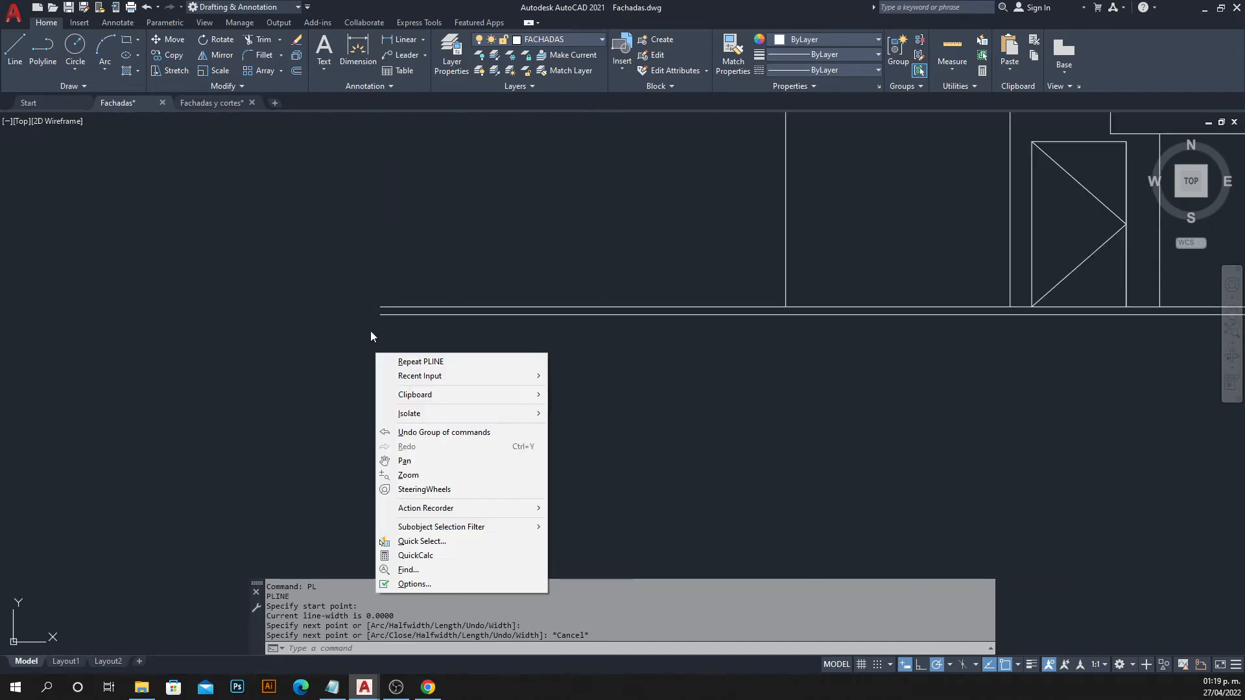
click(396, 363)
click(380, 314)
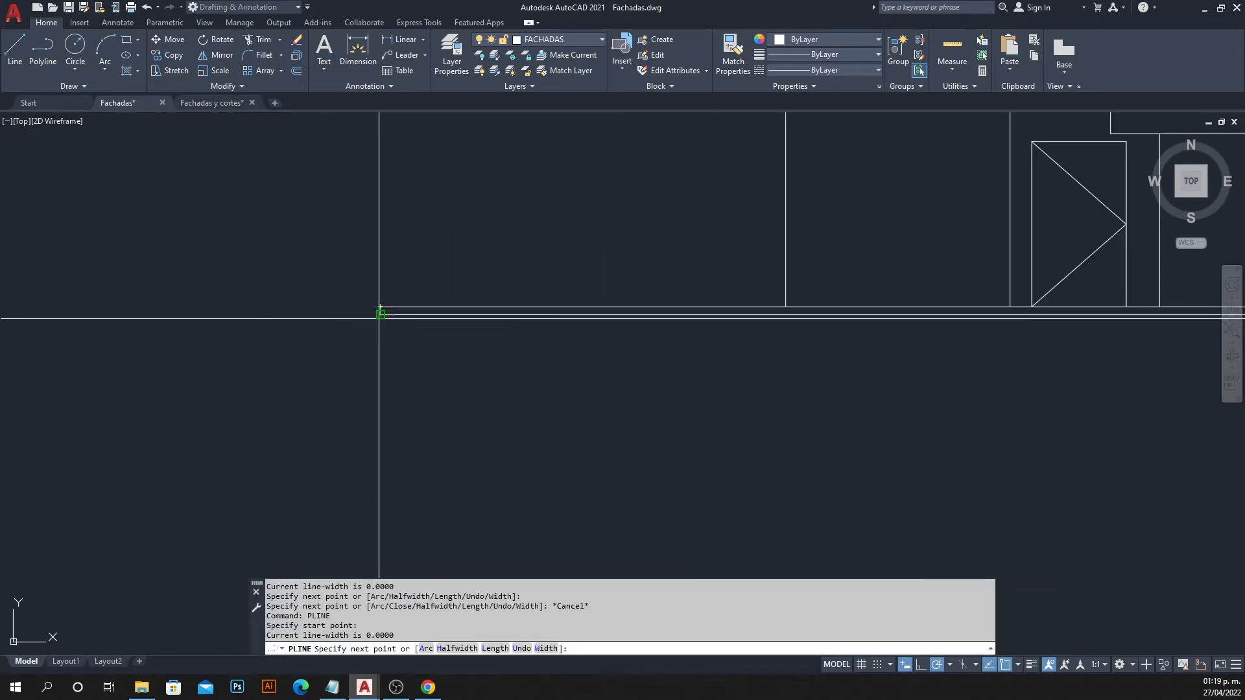
right_click(407, 358)
click(427, 365)
Join the two ground lines and their end segments into one polyline.
click(417, 341)
click(354, 295)
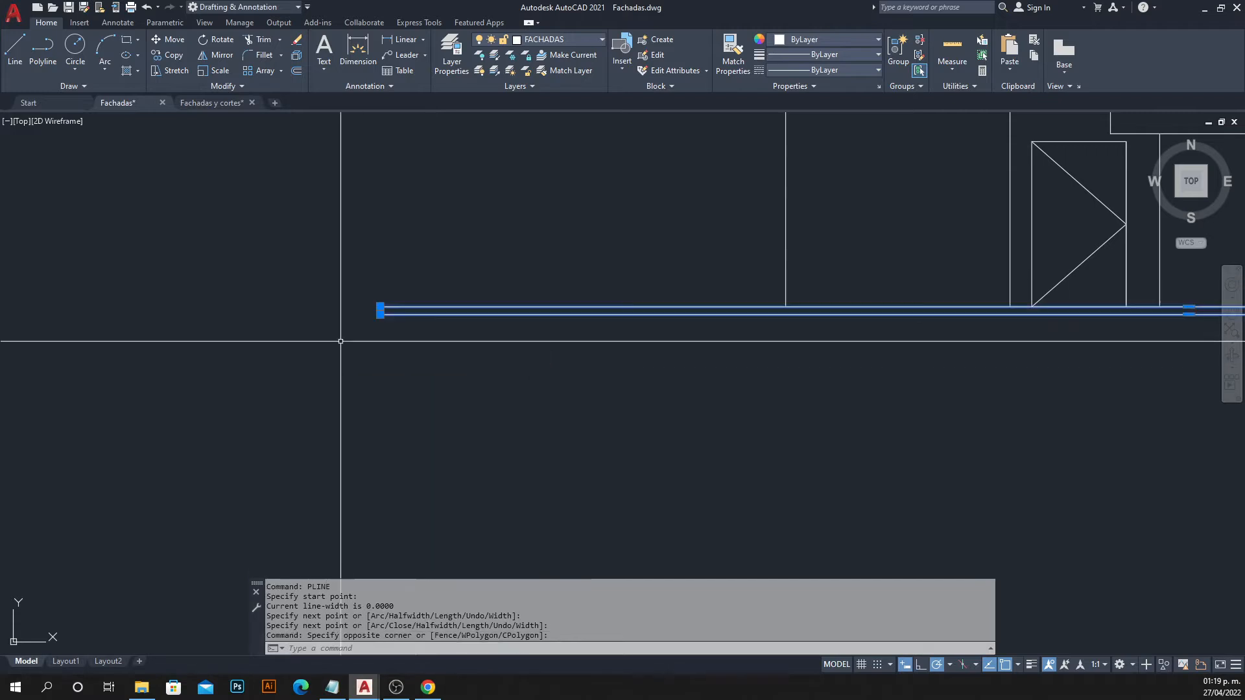
scroll(387, 375, down, 2)
middle_drag(399, 385, 68, 384)
key(Return)
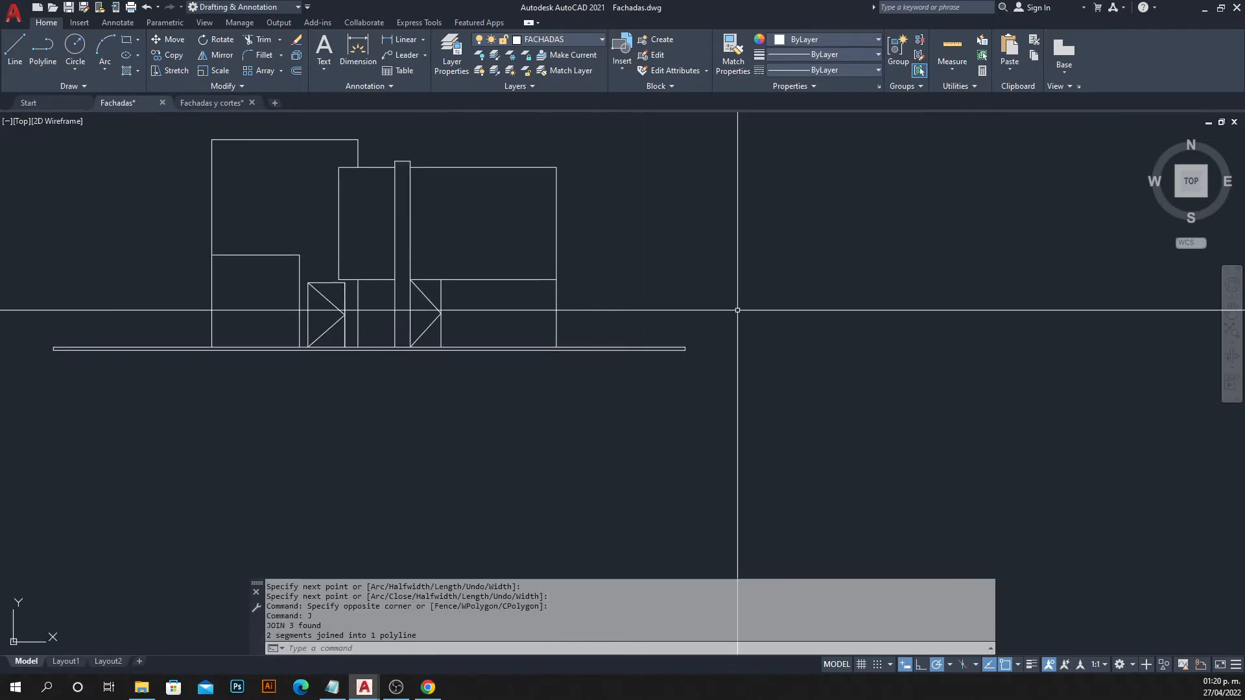
click(635, 446)
text(J)
key(Return)
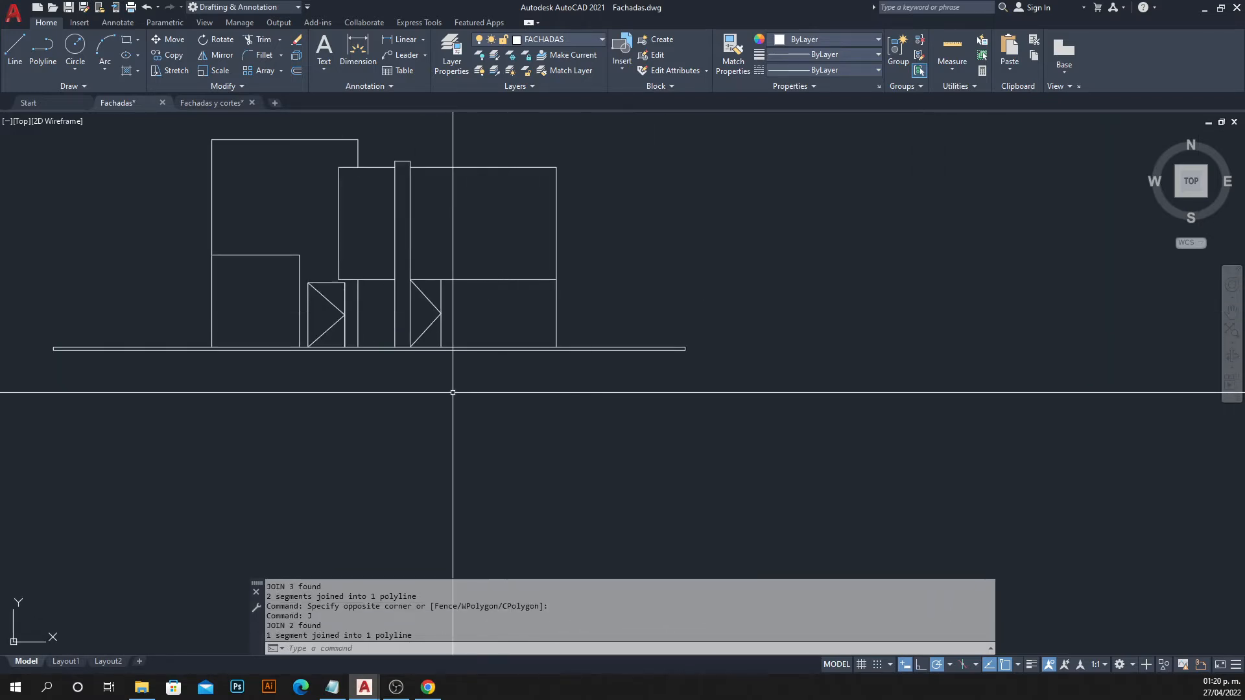
Open the Bloques drawing from the Bloques AutoCAD folder in File Explorer, ignoring missing SHX files and dismissing the missing references notice.
middle_drag(238, 284, 252, 334)
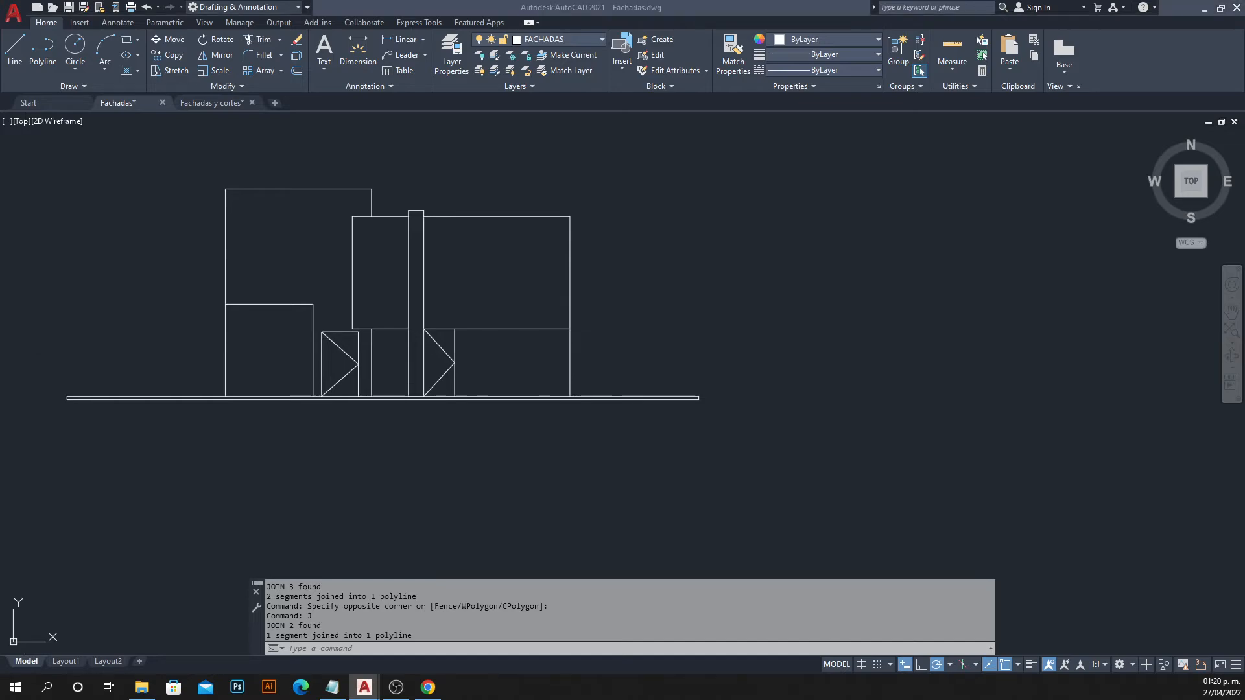
click(141, 687)
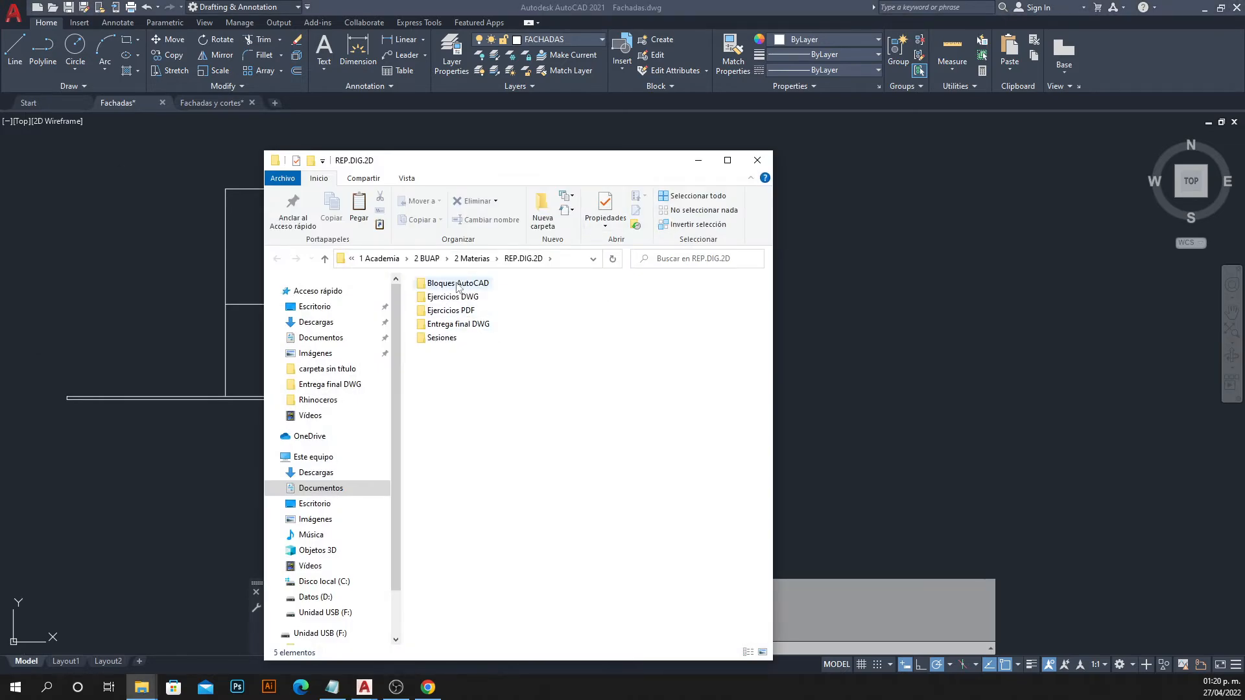
double_click(458, 283)
double_click(447, 329)
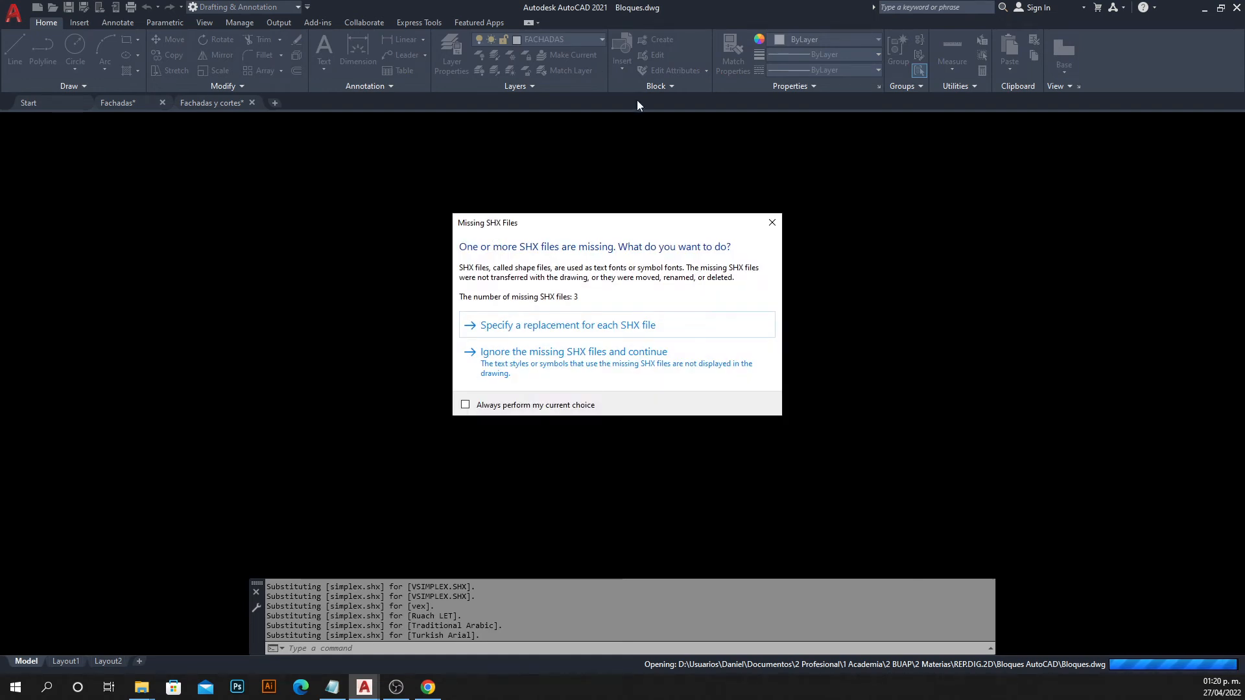
click(554, 356)
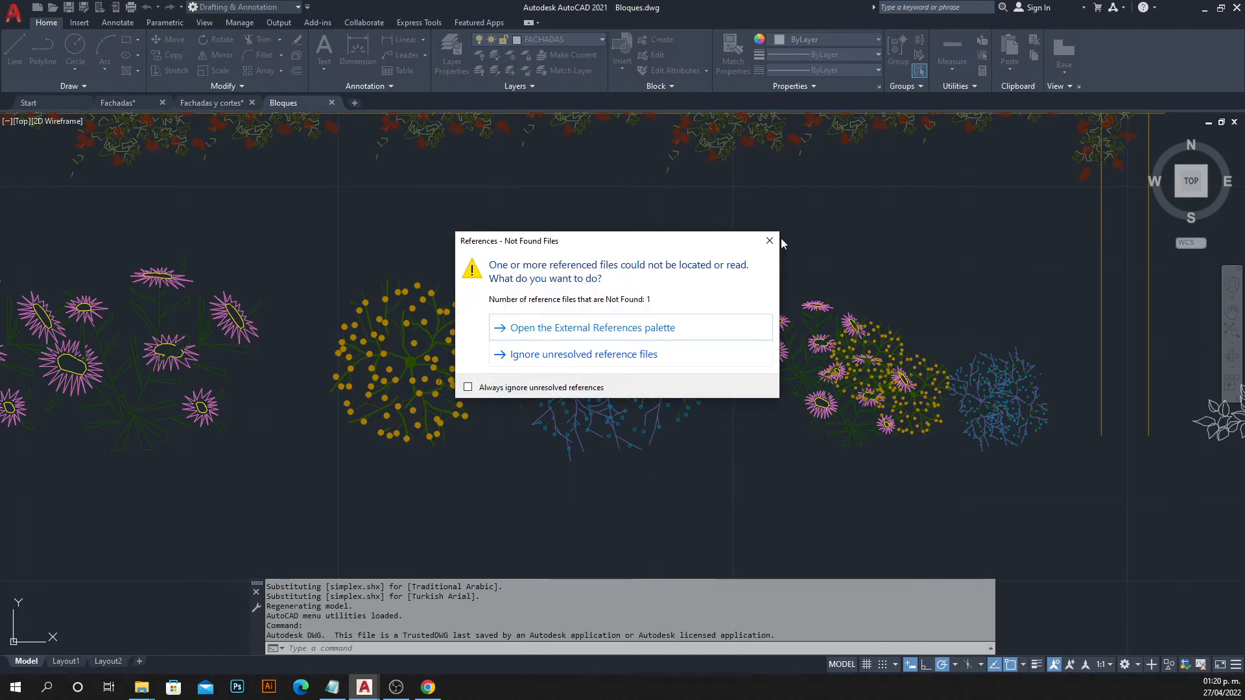
click(769, 240)
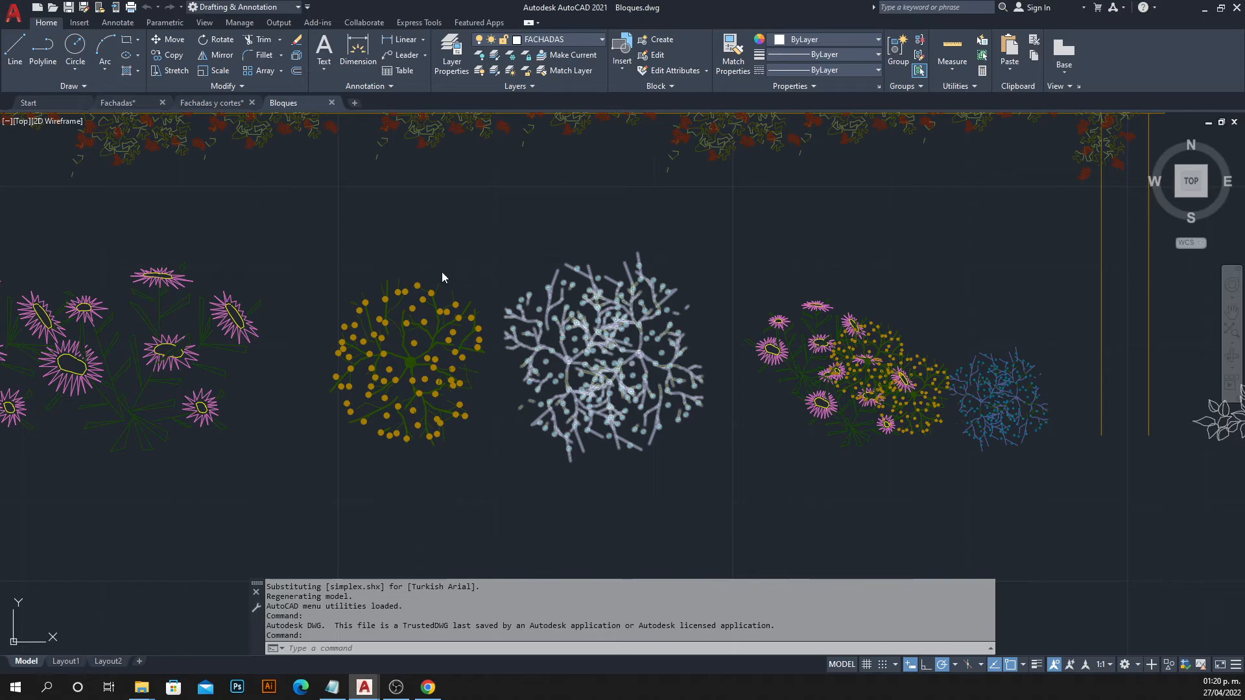
Locate the green tree elevations in the Trees and Plants section and turn off the grid display.
scroll(440, 273, down, 8)
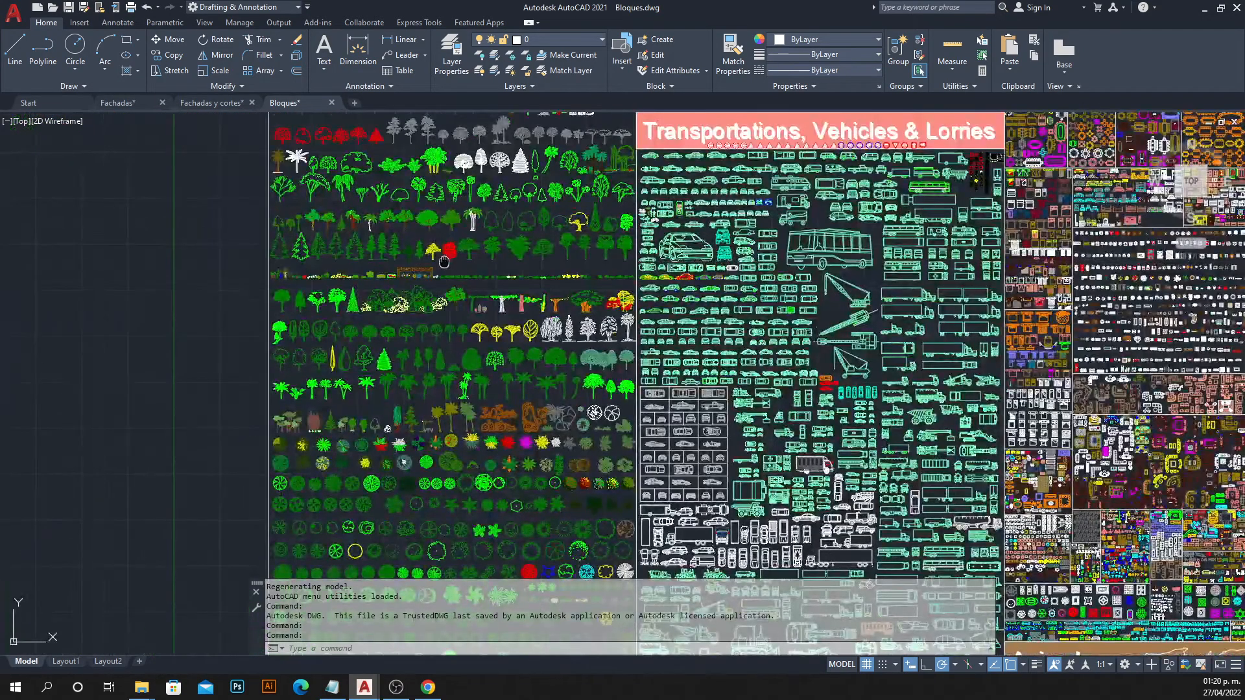
middle_drag(444, 262, 429, 360)
scroll(415, 282, up, 4)
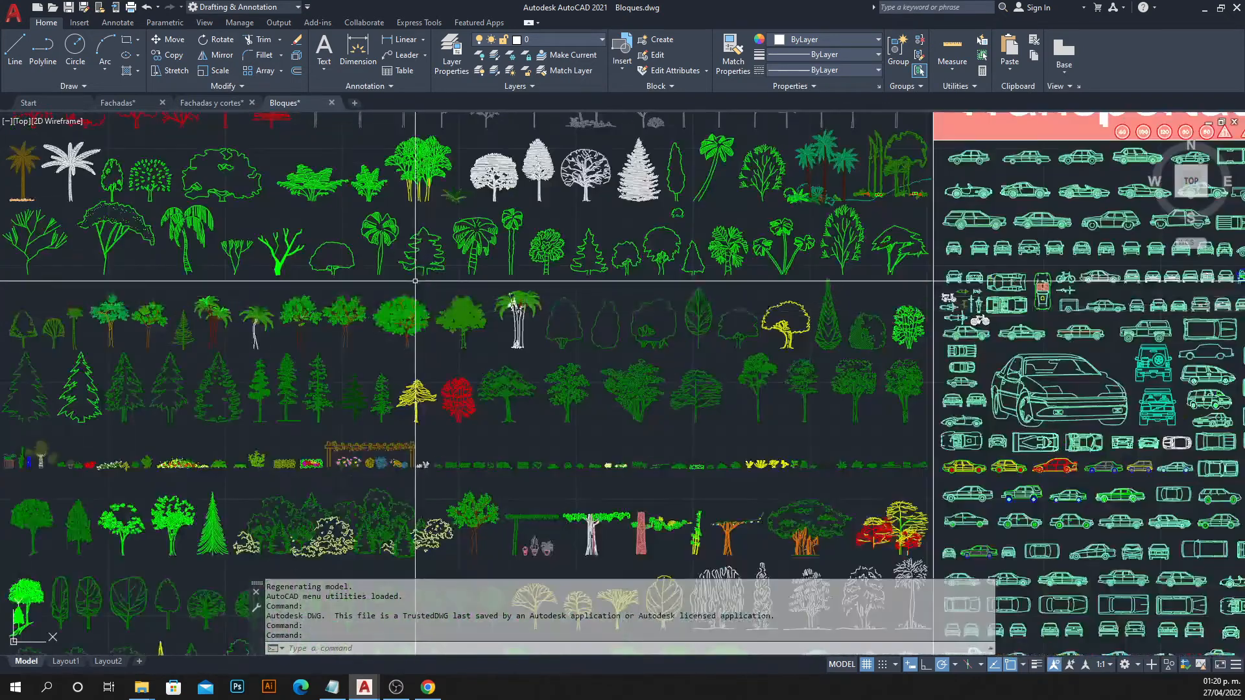
mouse_move(486, 285)
middle_down()
mouse_move(571, 286)
mouse_move(493, 289)
middle_up()
scroll(530, 305, up, 8)
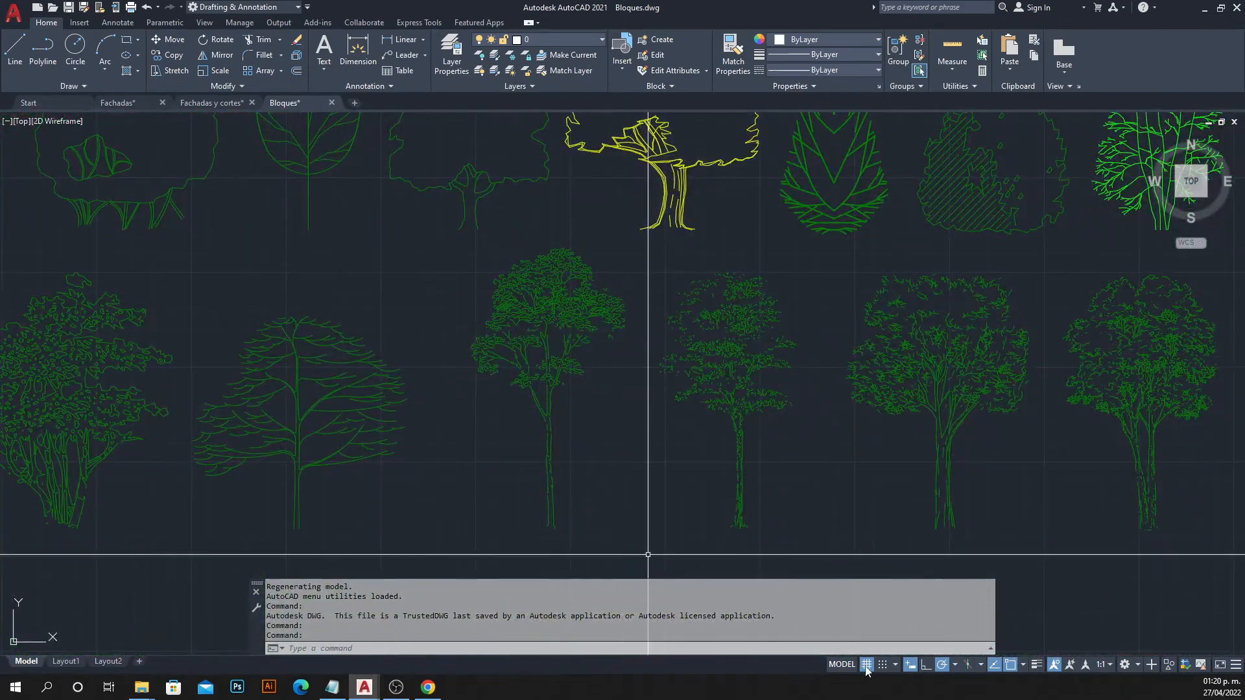
click(866, 665)
Copy the tall, thin-trunked green tree elevation into the empty area beside the Trees and Plants section.
click(426, 240)
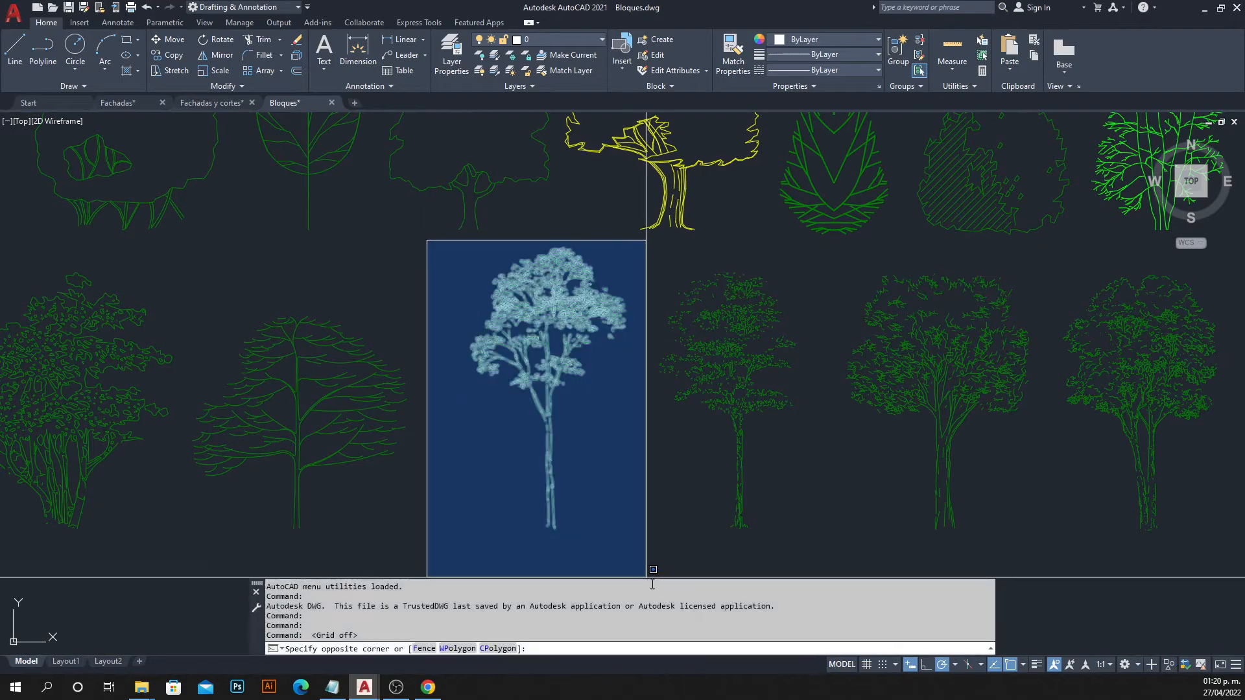
click(648, 542)
text(CO)
key(Return)
scroll(542, 386, down, 3)
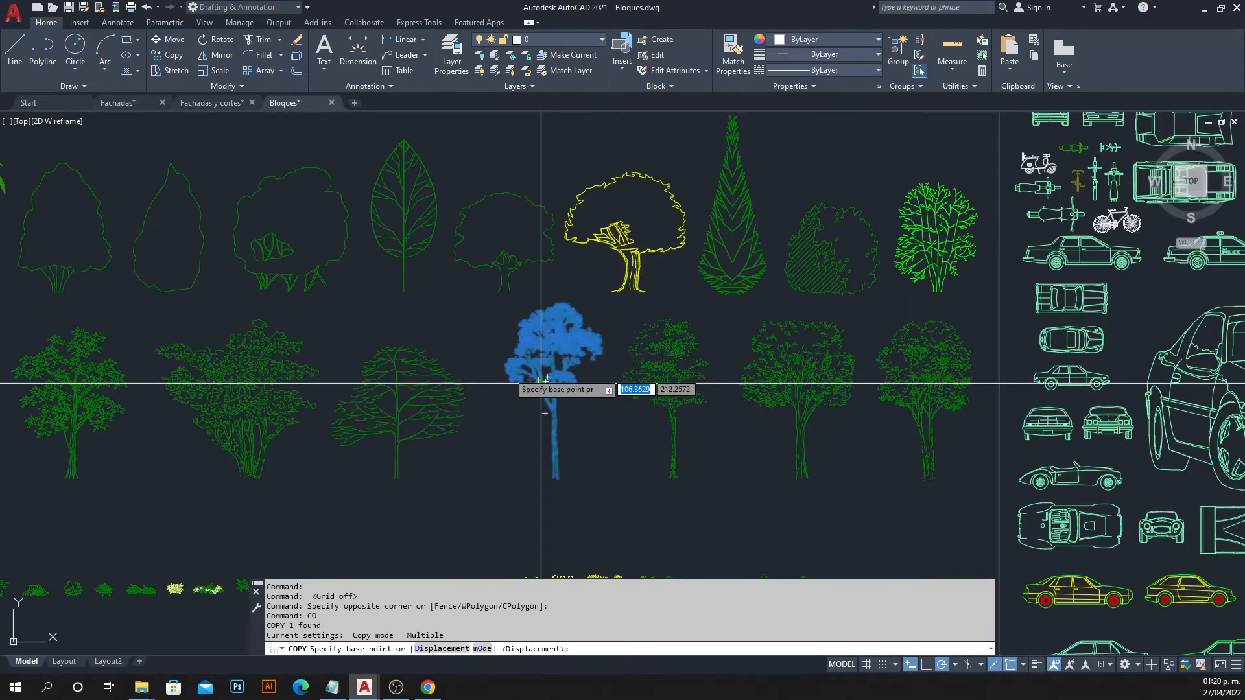
click(539, 384)
scroll(503, 394, down, 9)
middle_drag(468, 400, 976, 414)
click(583, 400)
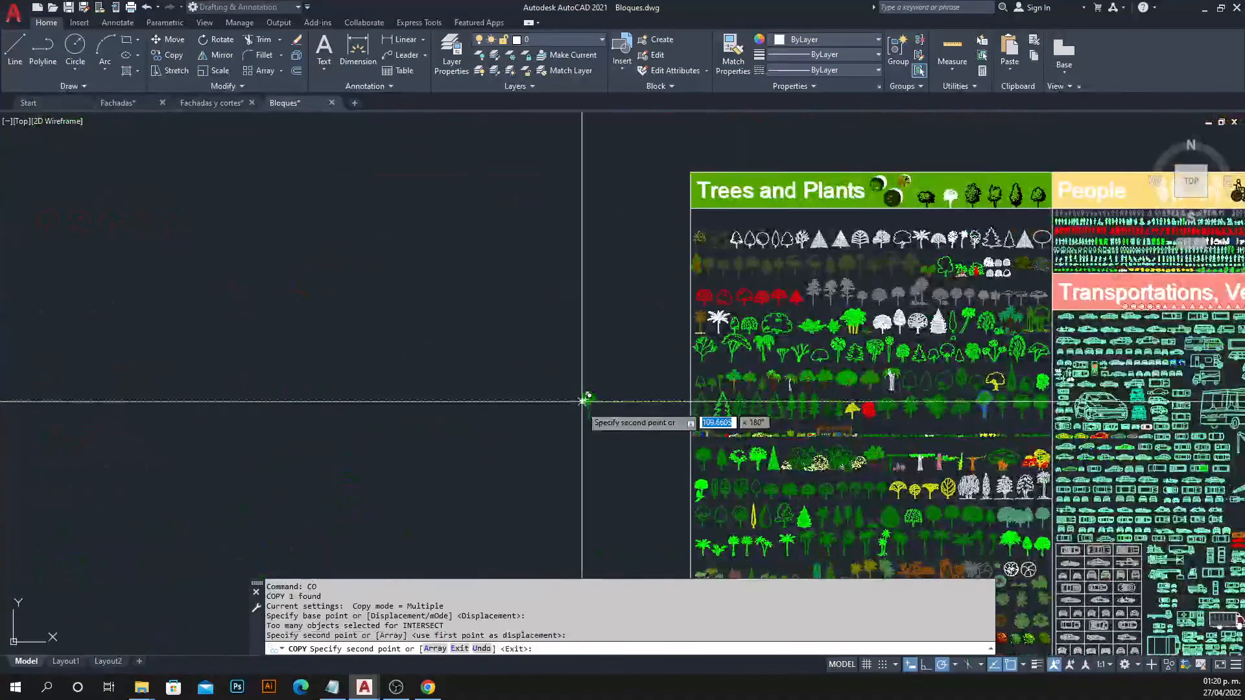
key(Escape)
scroll(576, 414, up, 5)
click(523, 298)
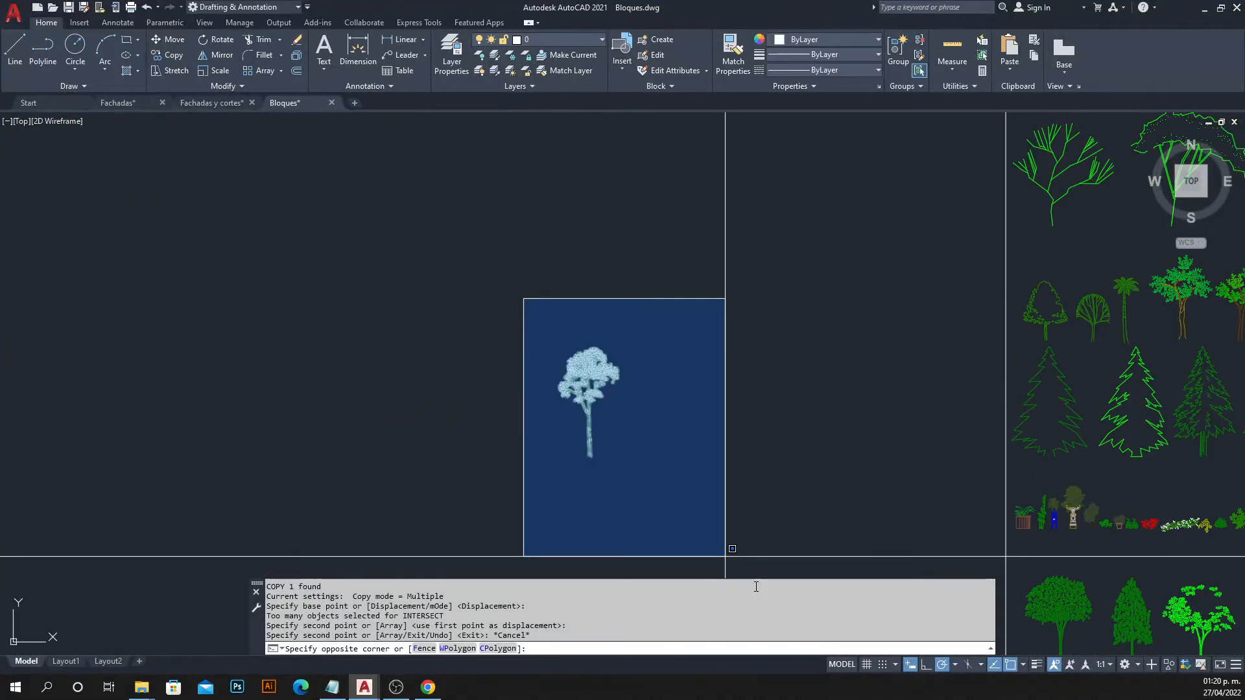
key(Return)
key(Escape)
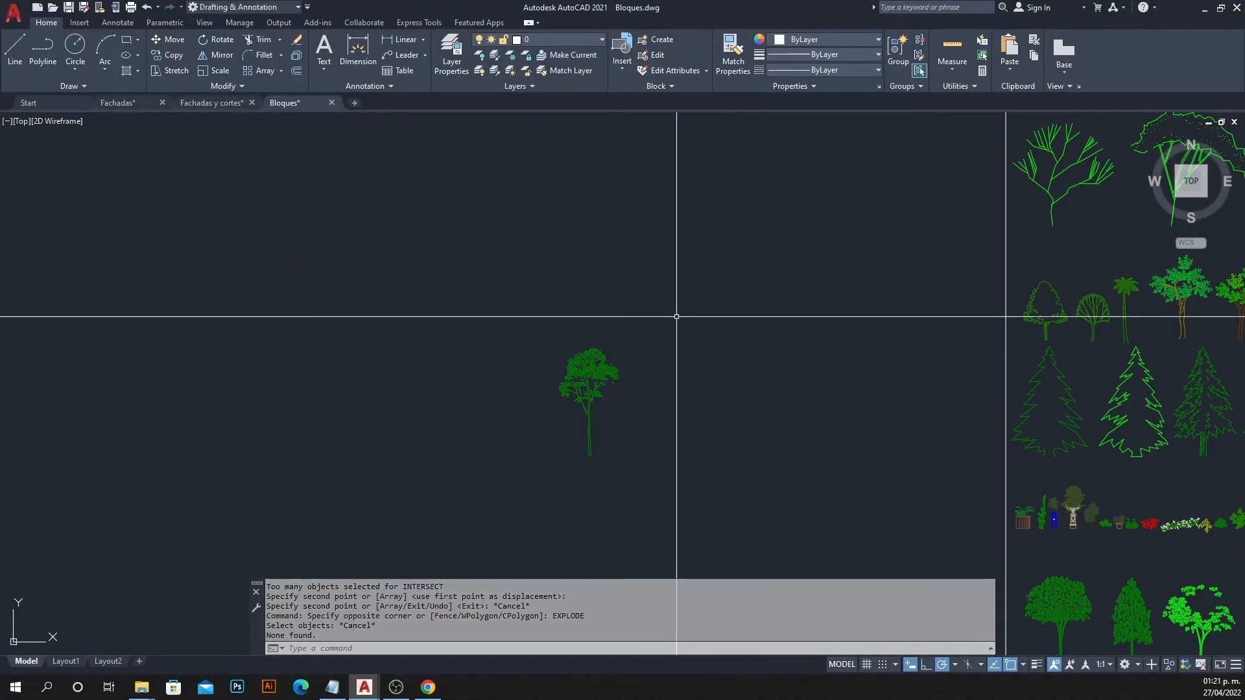
click(667, 453)
key(Escape)
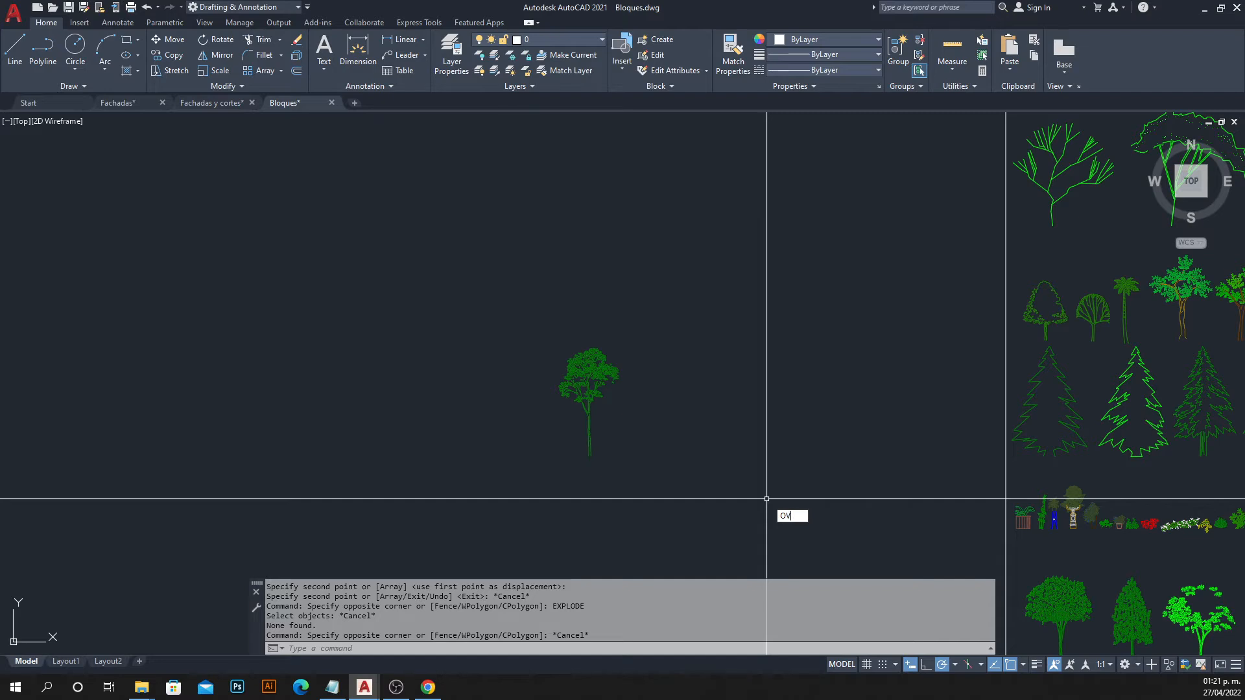
text(OVE)
key(Return)
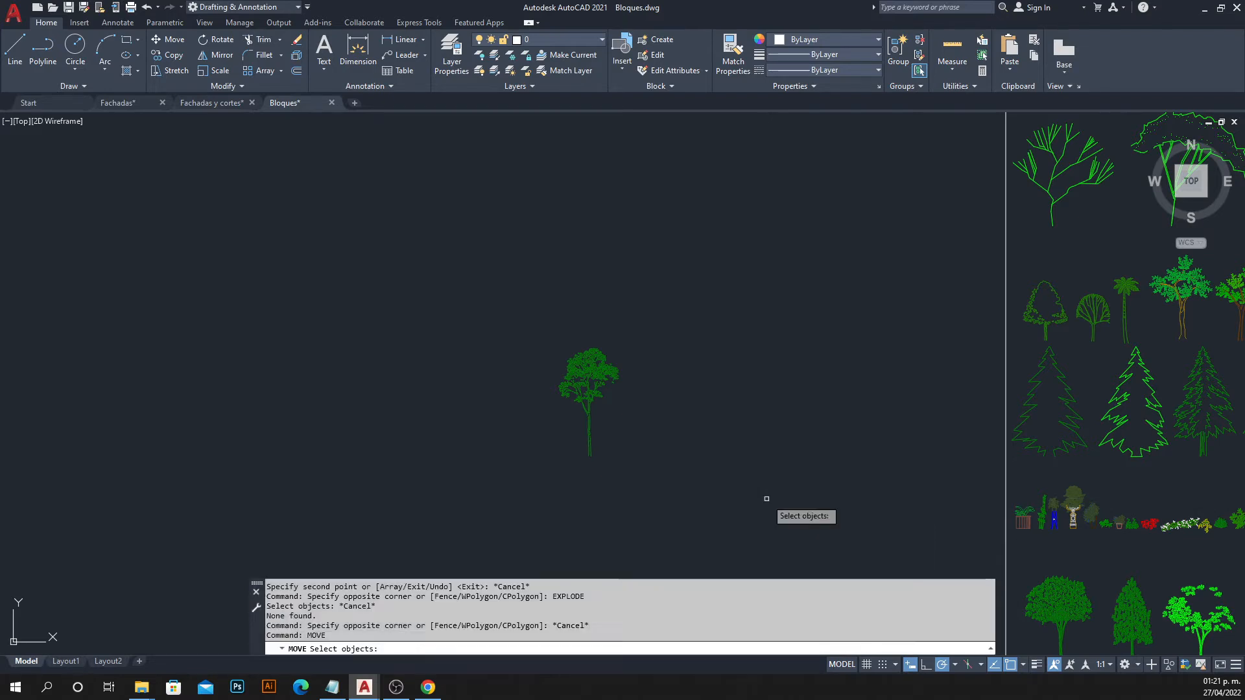
key(Escape)
key(Escape)
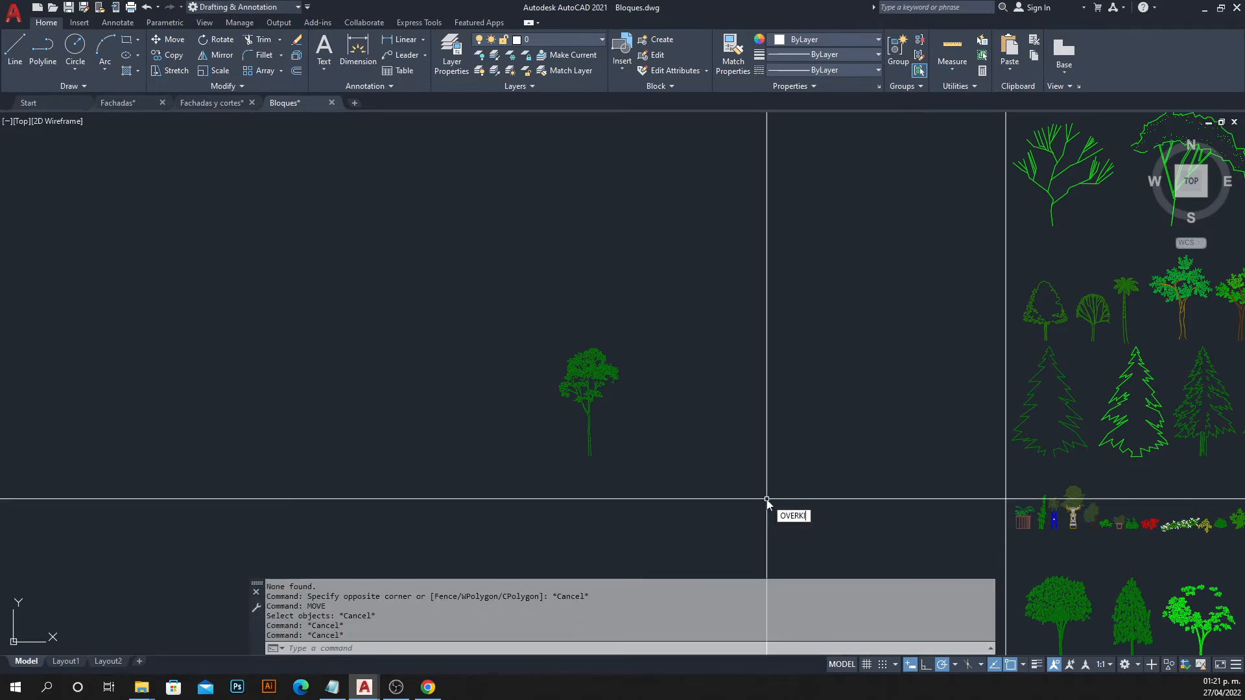
Run Overkill on the copied tree with the default duplicate comparison settings.
key(Return)
drag(731, 294, 530, 503)
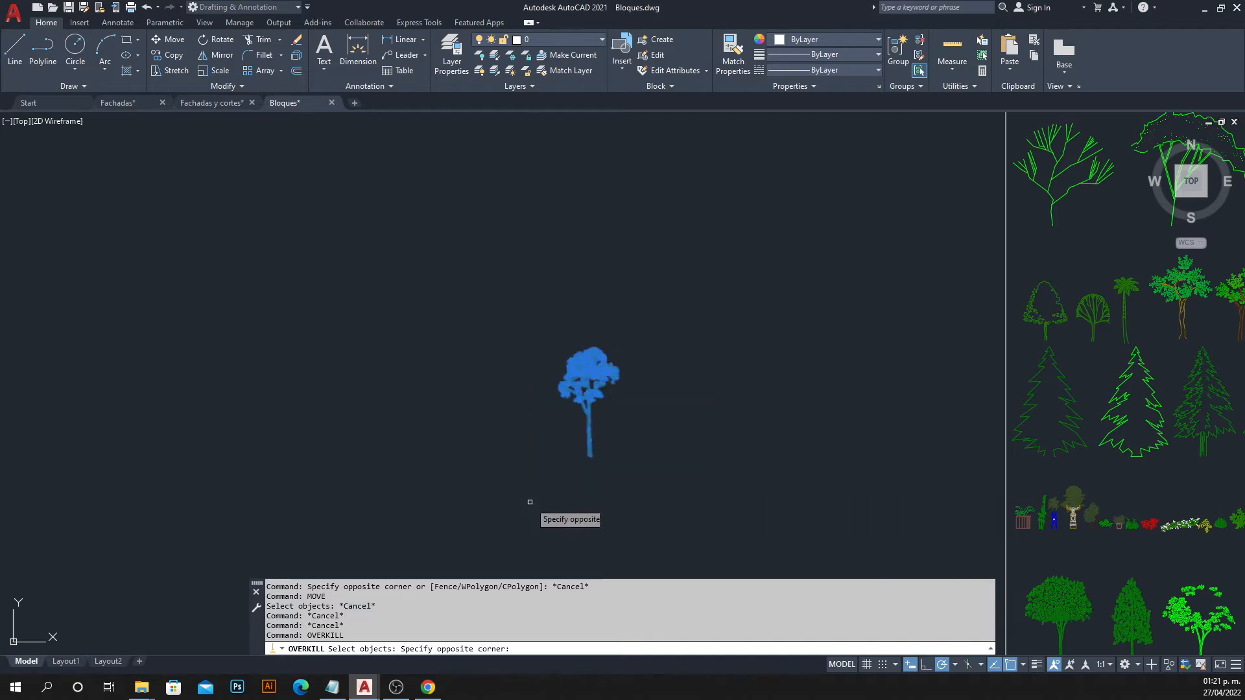
key(Return)
key(Return)
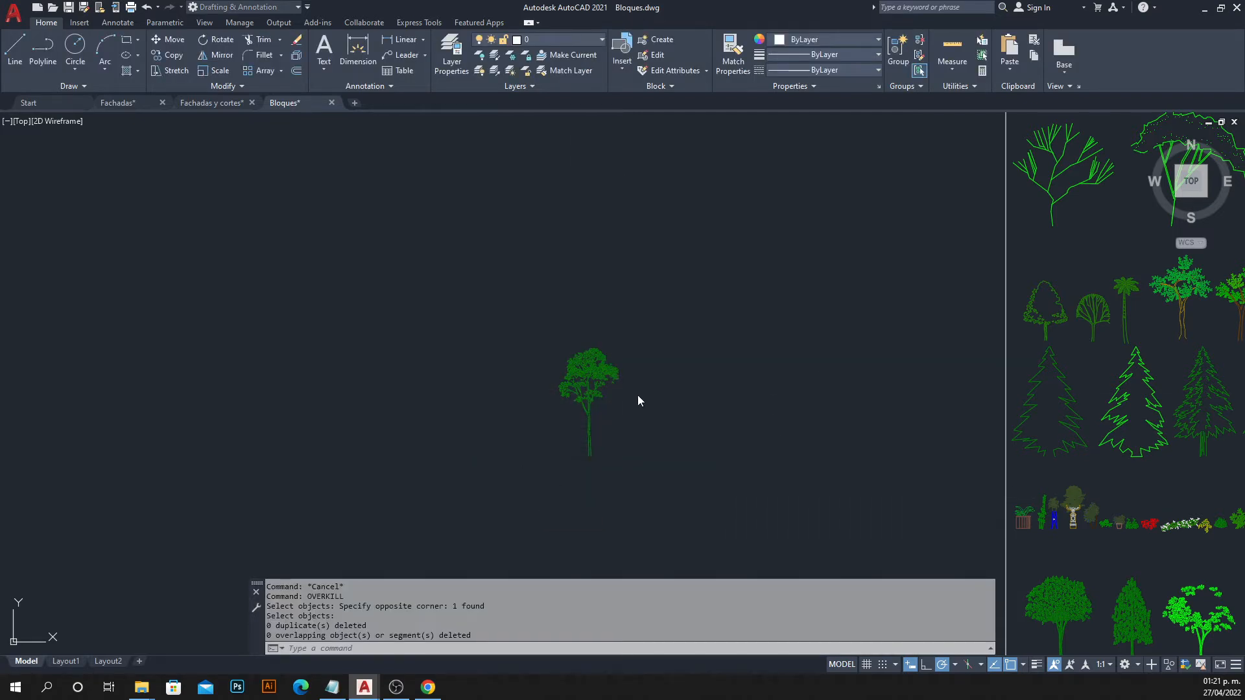
key(Escape)
click(608, 450)
scroll(608, 447, down, 4)
key(Escape)
Locate the rows of standing human figures in the People section of the block library.
scroll(627, 446, down, 8)
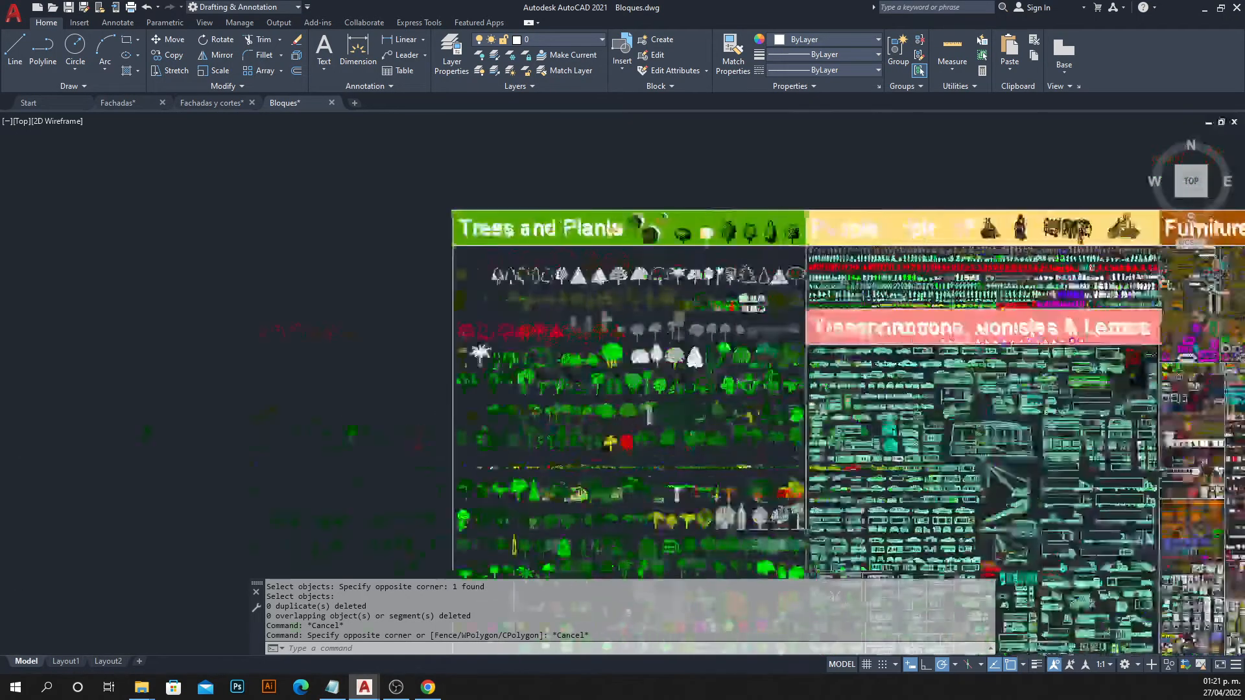
middle_drag(628, 447, 295, 450)
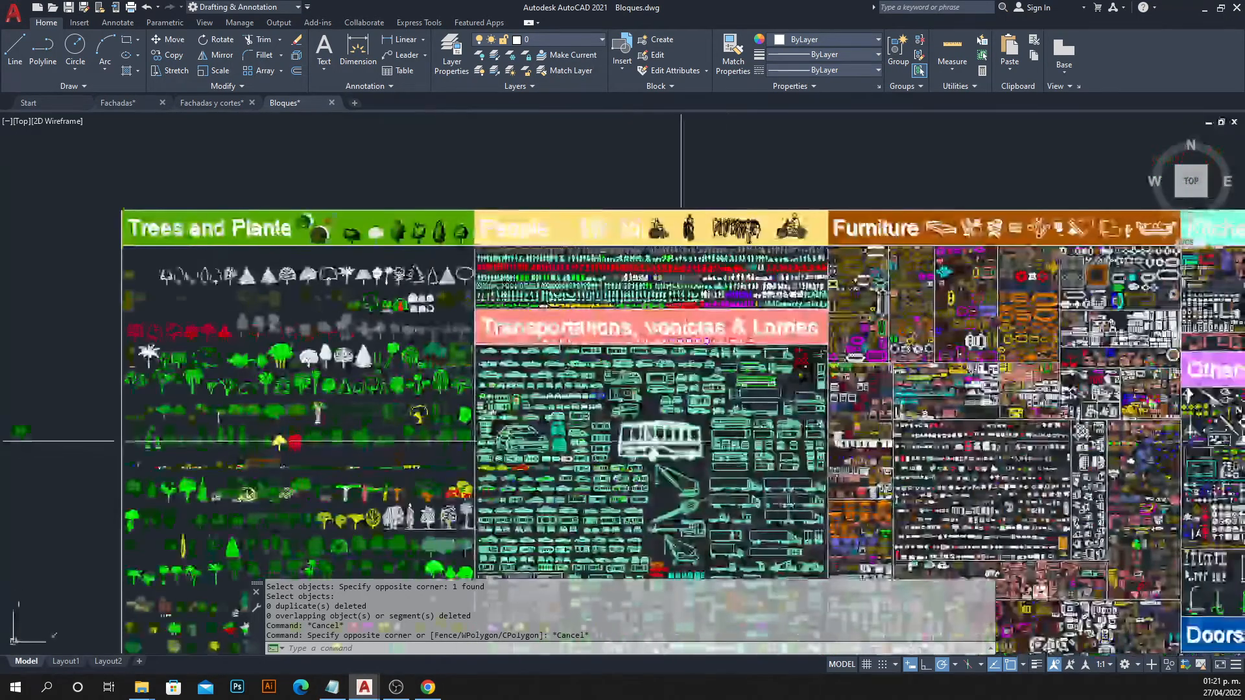
scroll(546, 332, up, 8)
mouse_move(546, 332)
middle_down()
mouse_move(721, 332)
mouse_move(1033, 294)
mouse_move(747, 352)
mouse_move(854, 352)
mouse_move(633, 347)
middle_up()
middle_drag(416, 282, 667, 282)
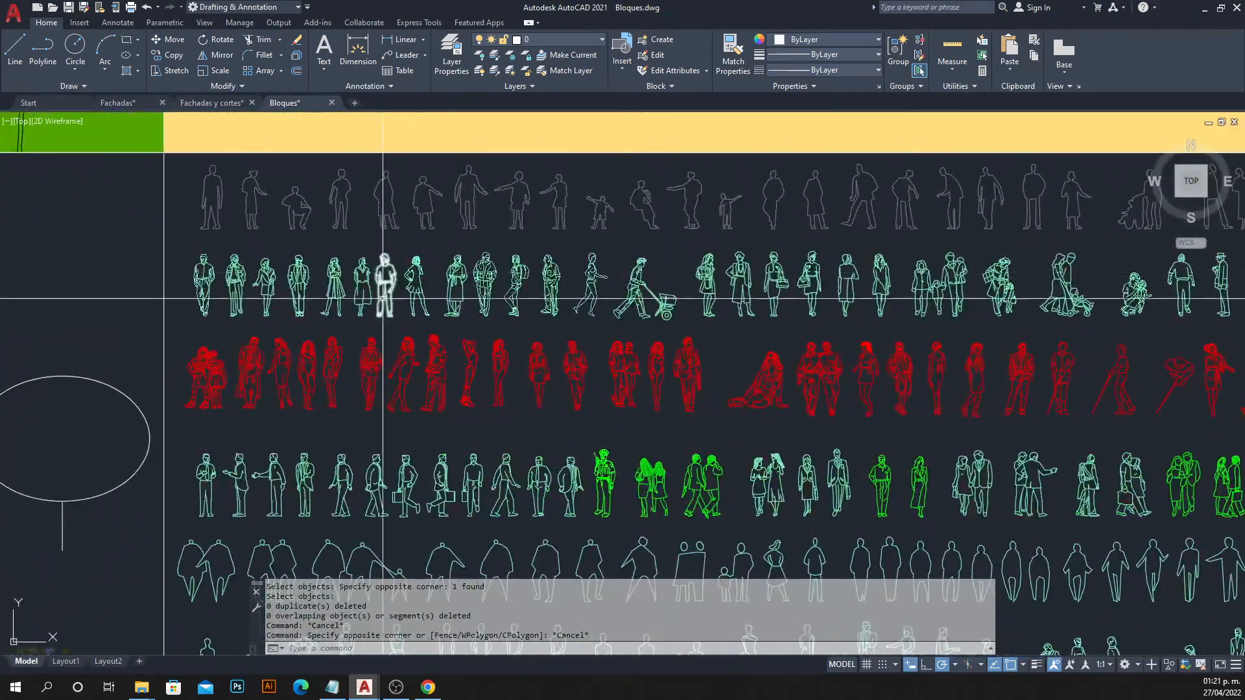
scroll(362, 249, up, 2)
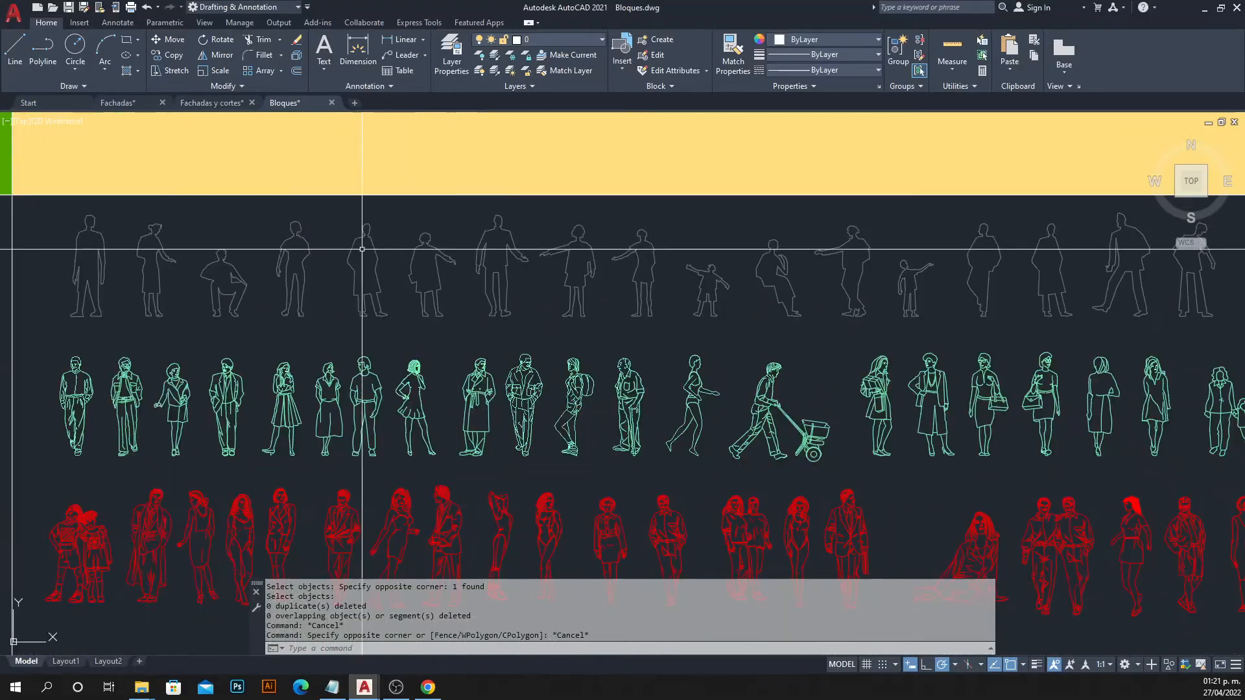
click(55, 207)
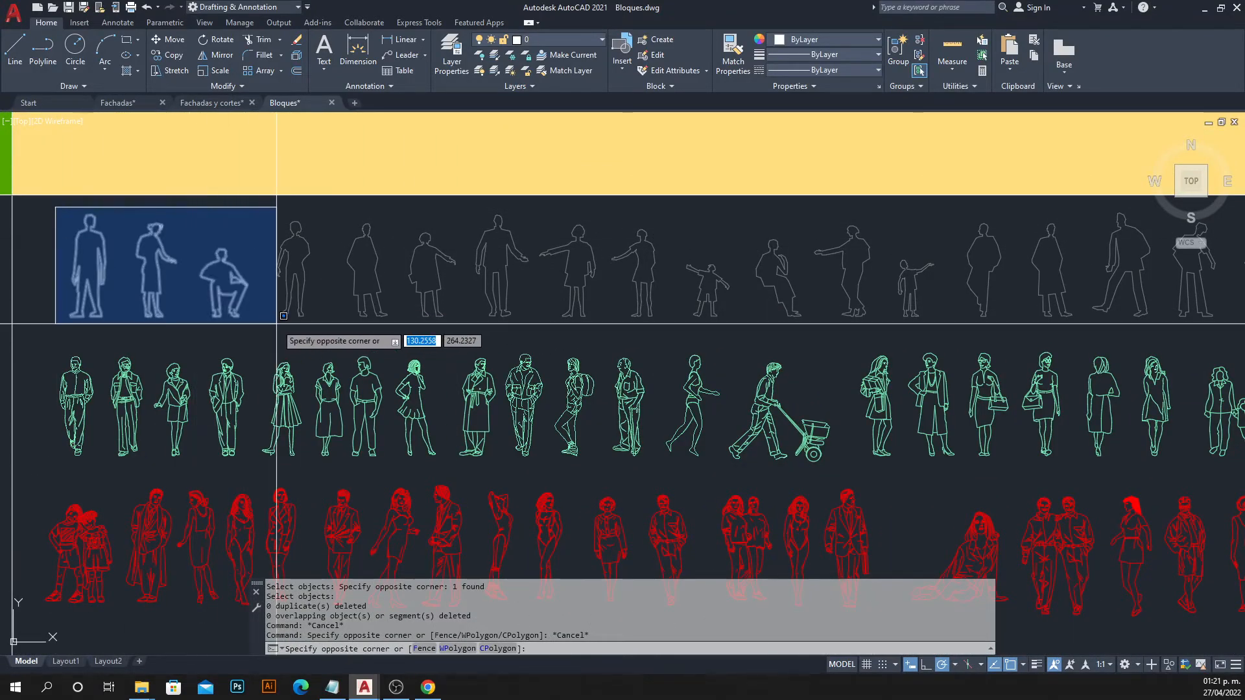
key(Escape)
middle_drag(52, 323, 152, 279)
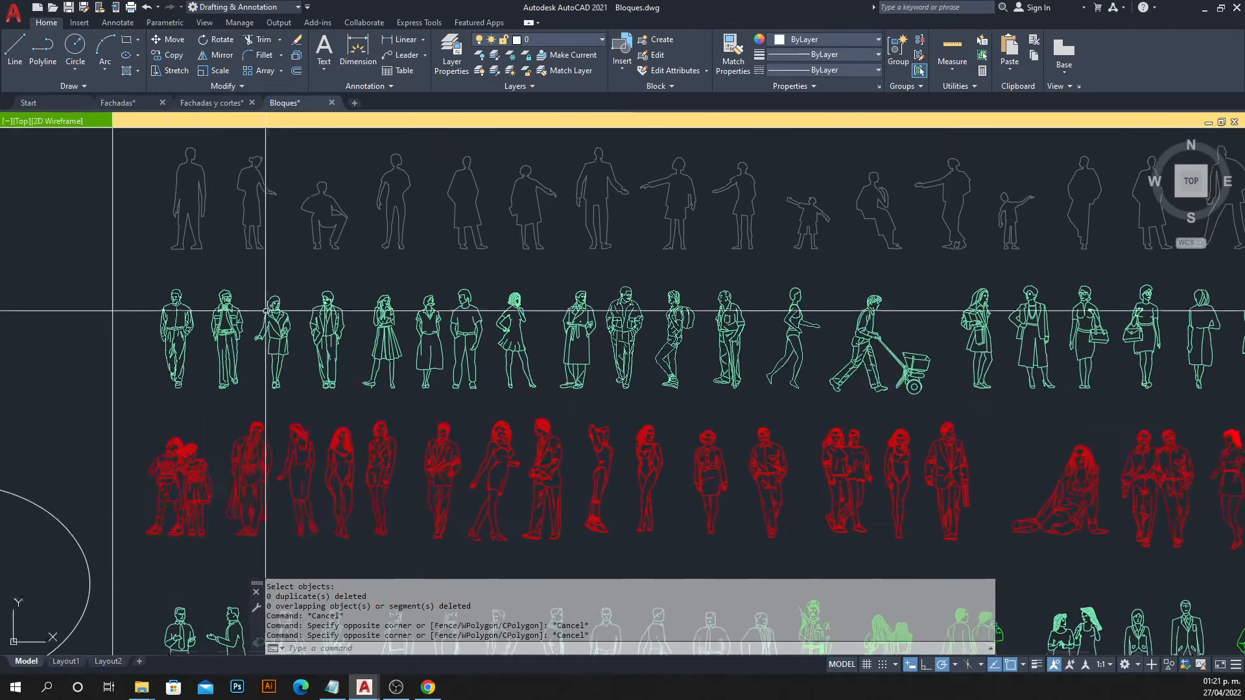
Copy the first four teal standing figures from the People section into the empty area beside the copied tree.
click(152, 279)
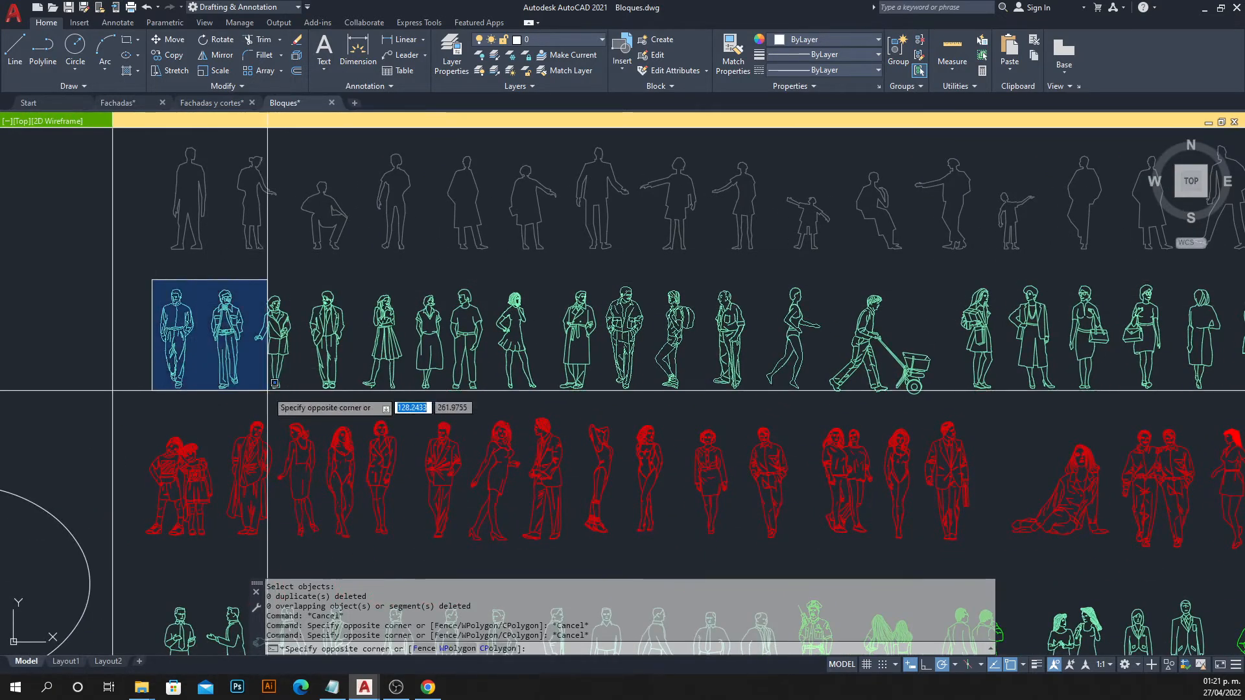
click(351, 400)
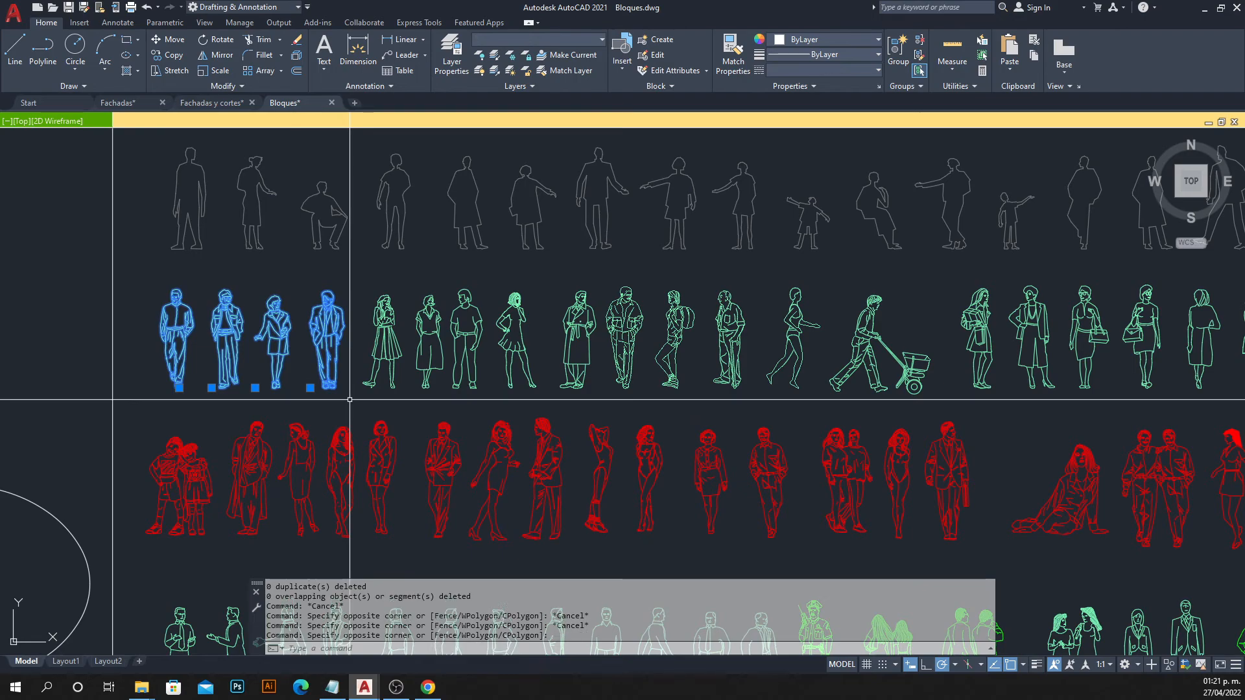
text(CO)
key(Return)
click(279, 362)
scroll(279, 362, down, 10)
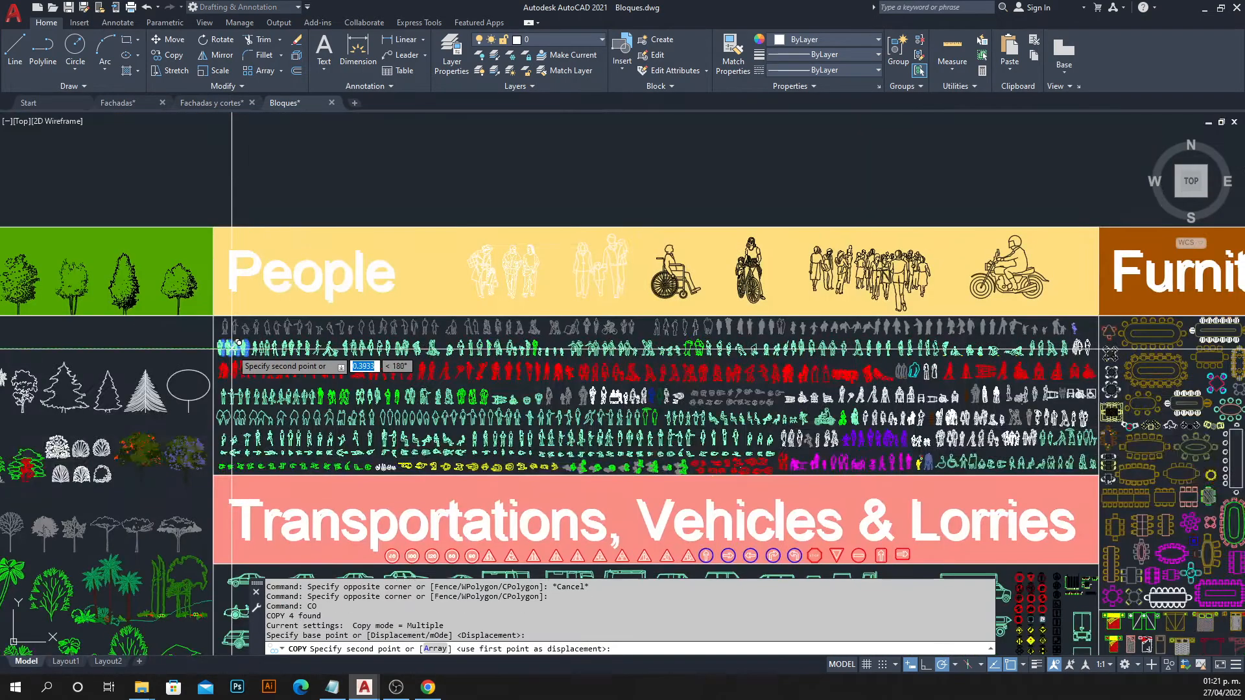
scroll(490, 305, up, 10)
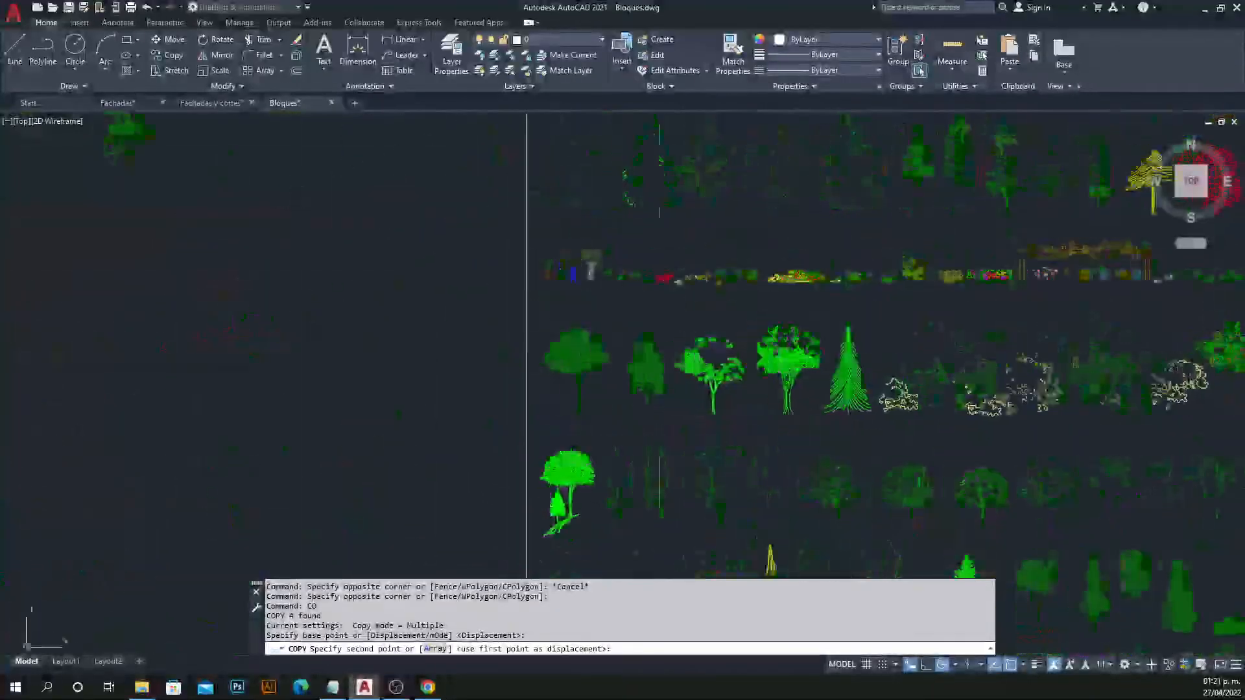
key(Escape)
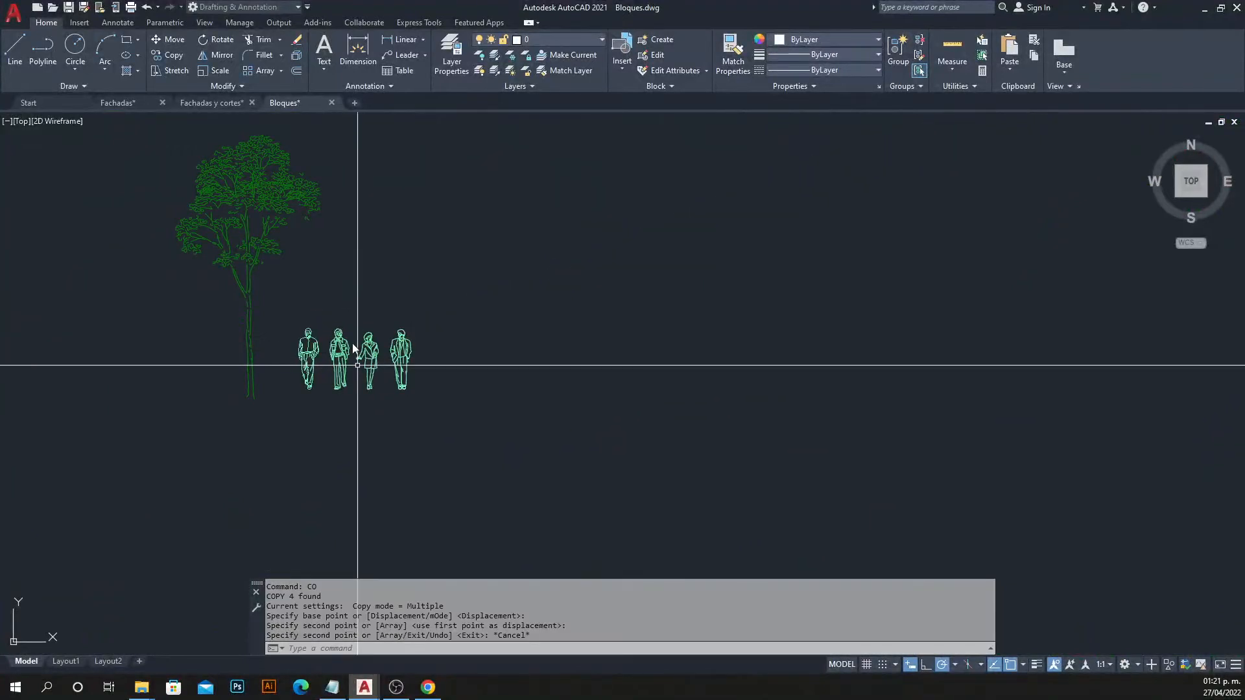
Explode the four copied people into individual objects.
scroll(308, 326, up, 5)
click(230, 269)
click(665, 505)
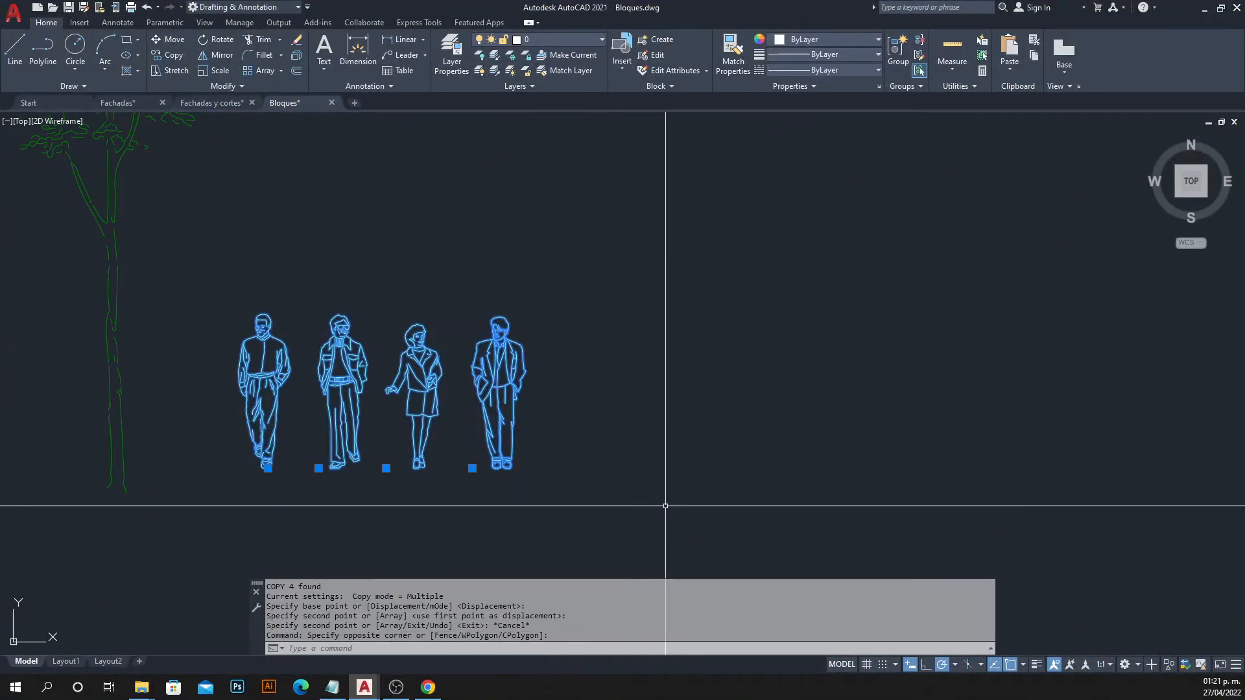
text(EXPLODE)
key(Return)
key(Escape)
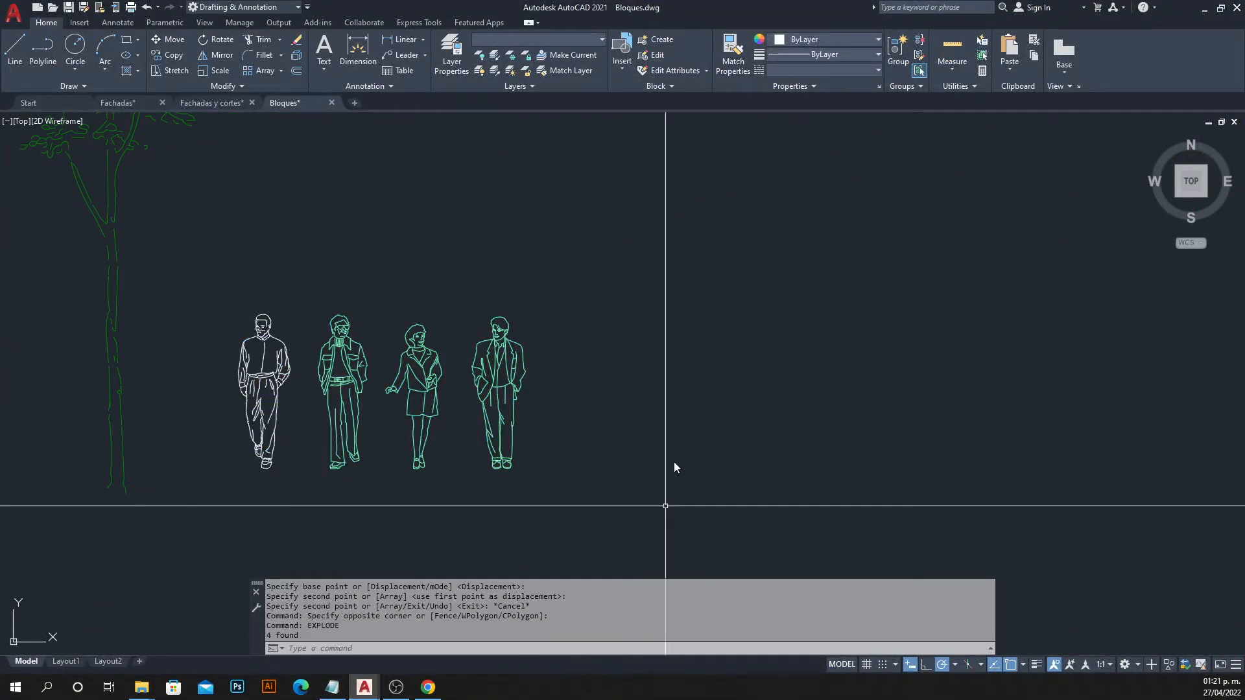
Run Overkill on the four exploded people with the default settings to delete overlapping segments.
click(595, 213)
click(186, 537)
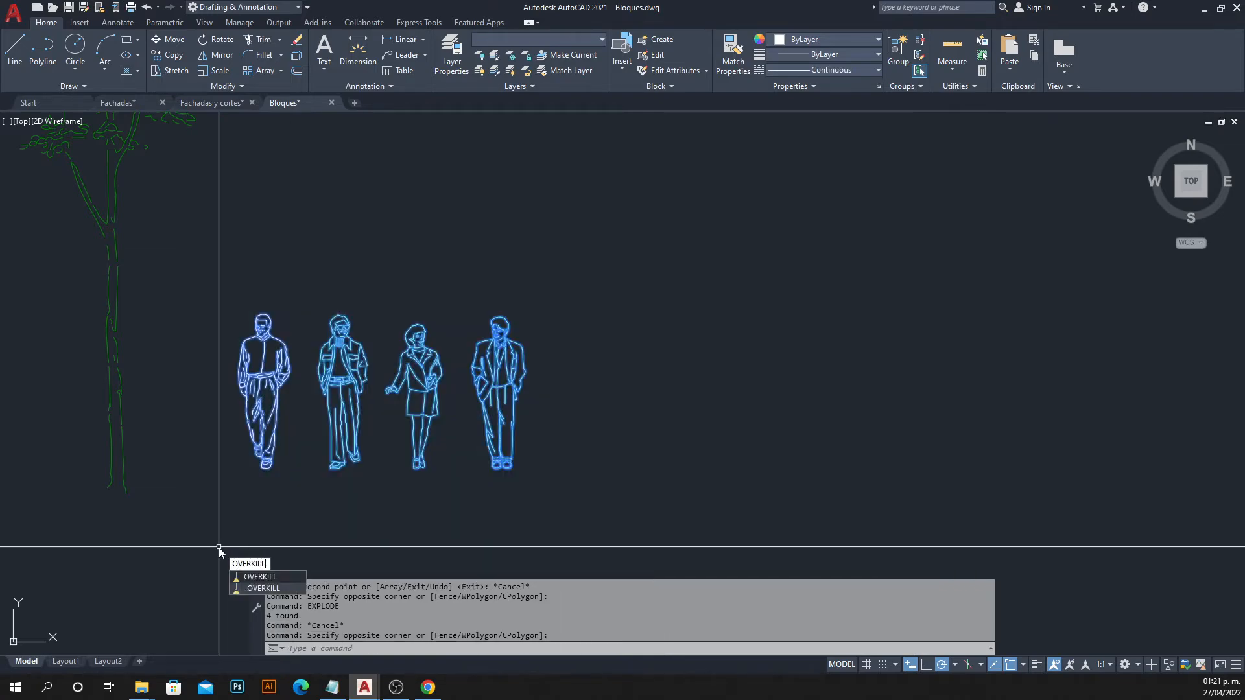
key(Return)
click(498, 434)
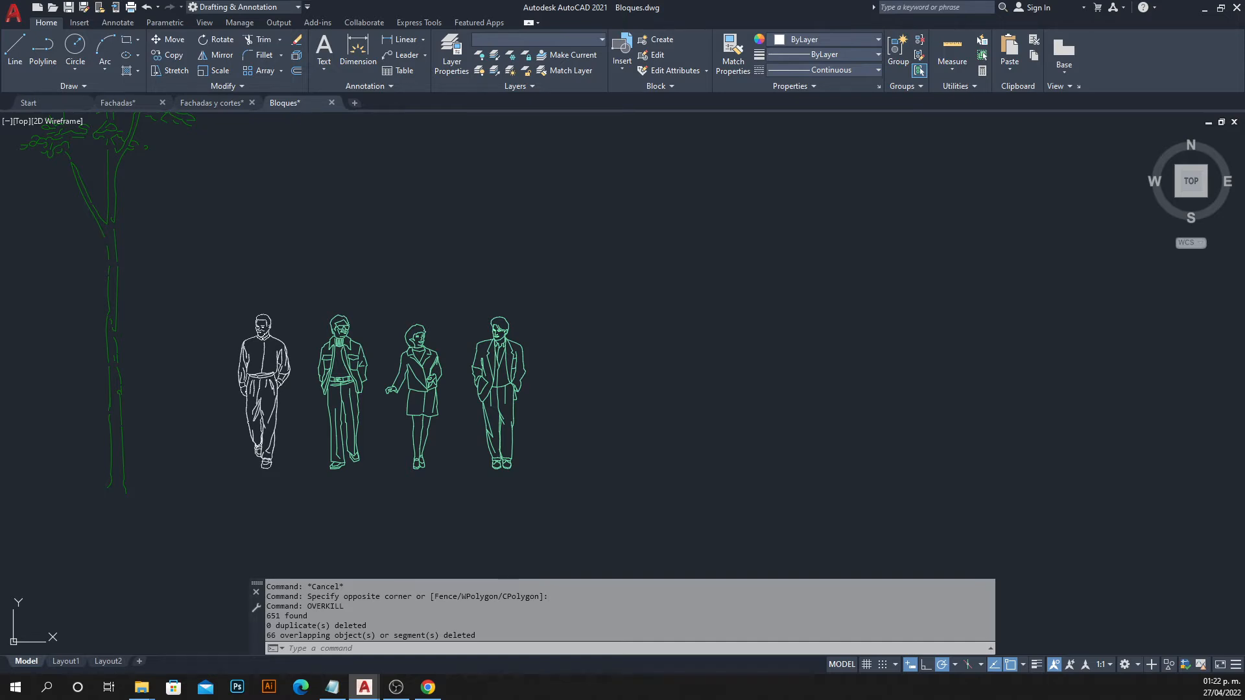
scroll(566, 303, down, 2)
right_click(440, 357)
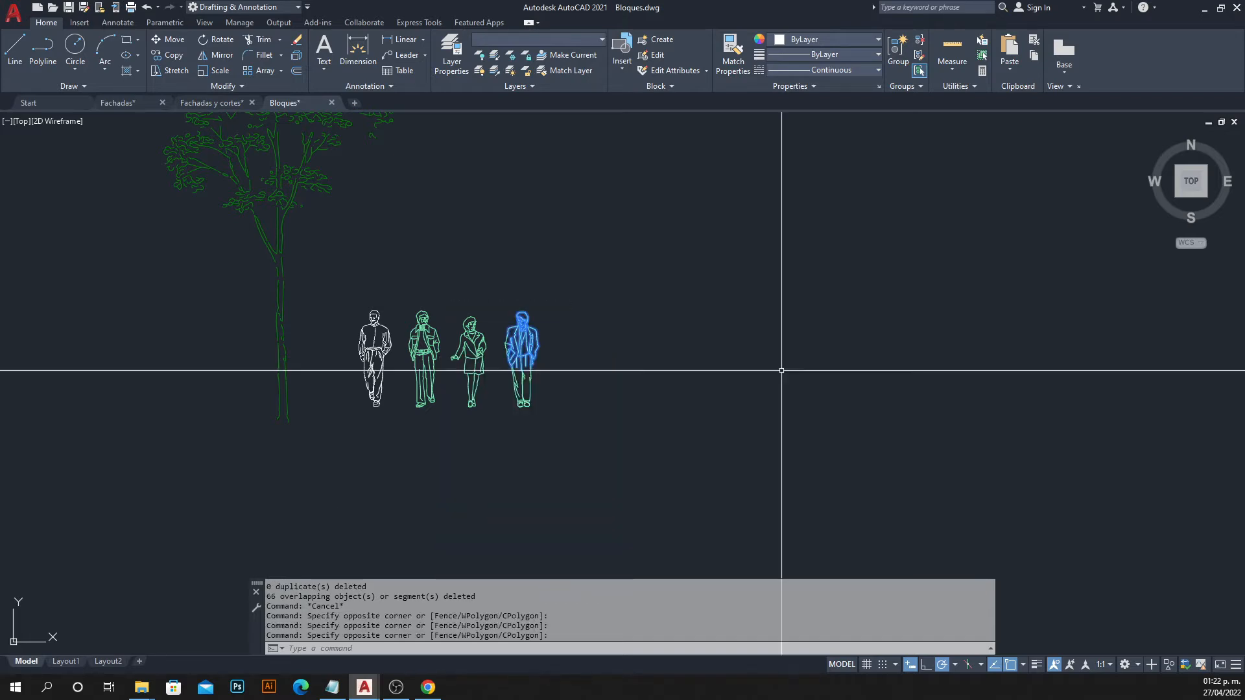
click(347, 489)
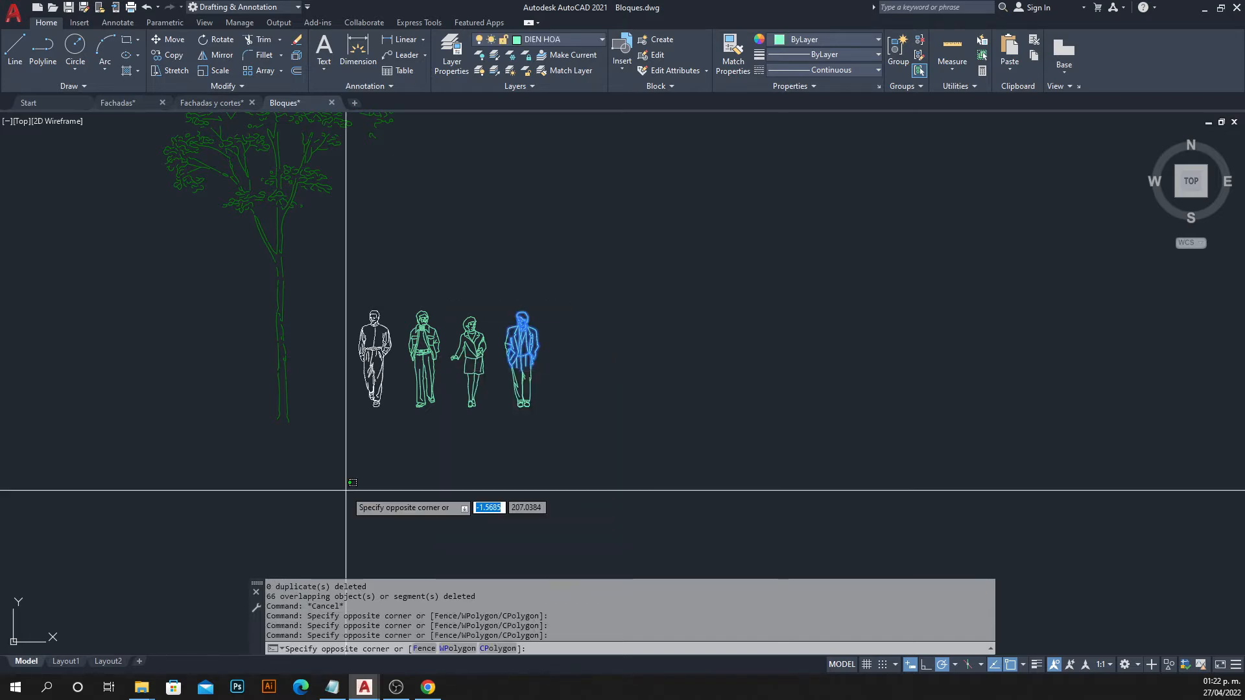
key(Escape)
key(Escape)
Run Overkill on the tree and the four people together, keeping the default tolerance and options.
scroll(486, 346, down, 2)
middle_drag(487, 348, 502, 385)
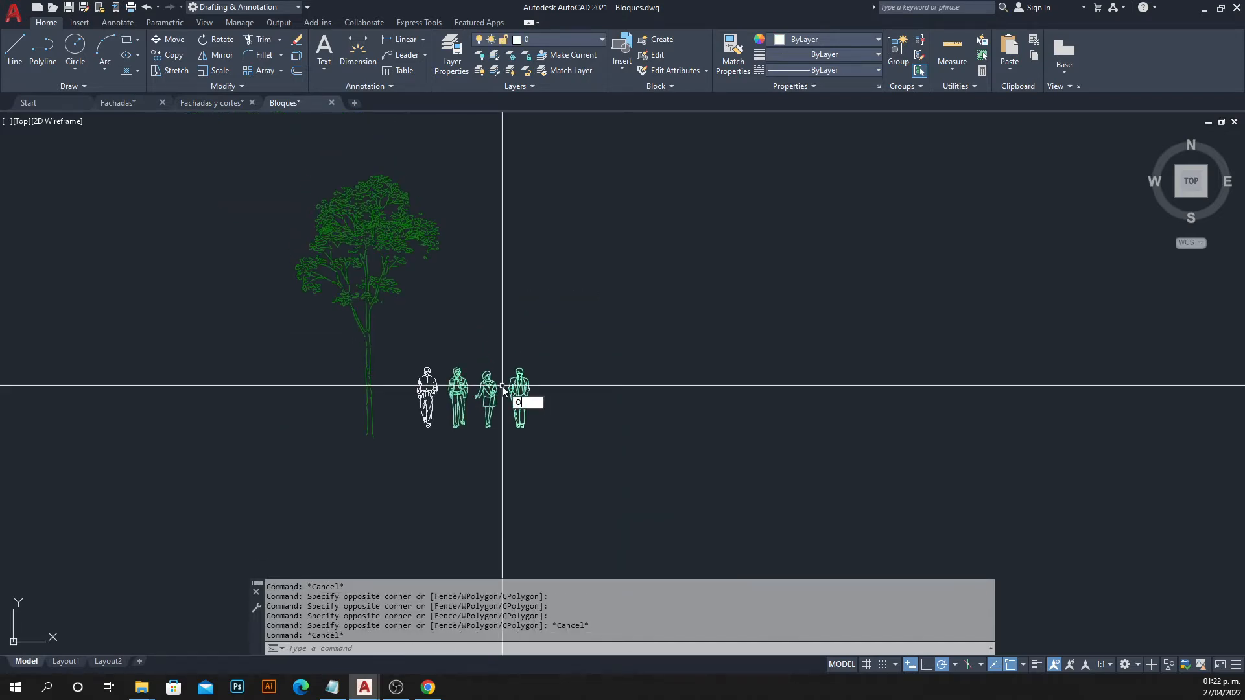
text(OVERKILL)
key(Return)
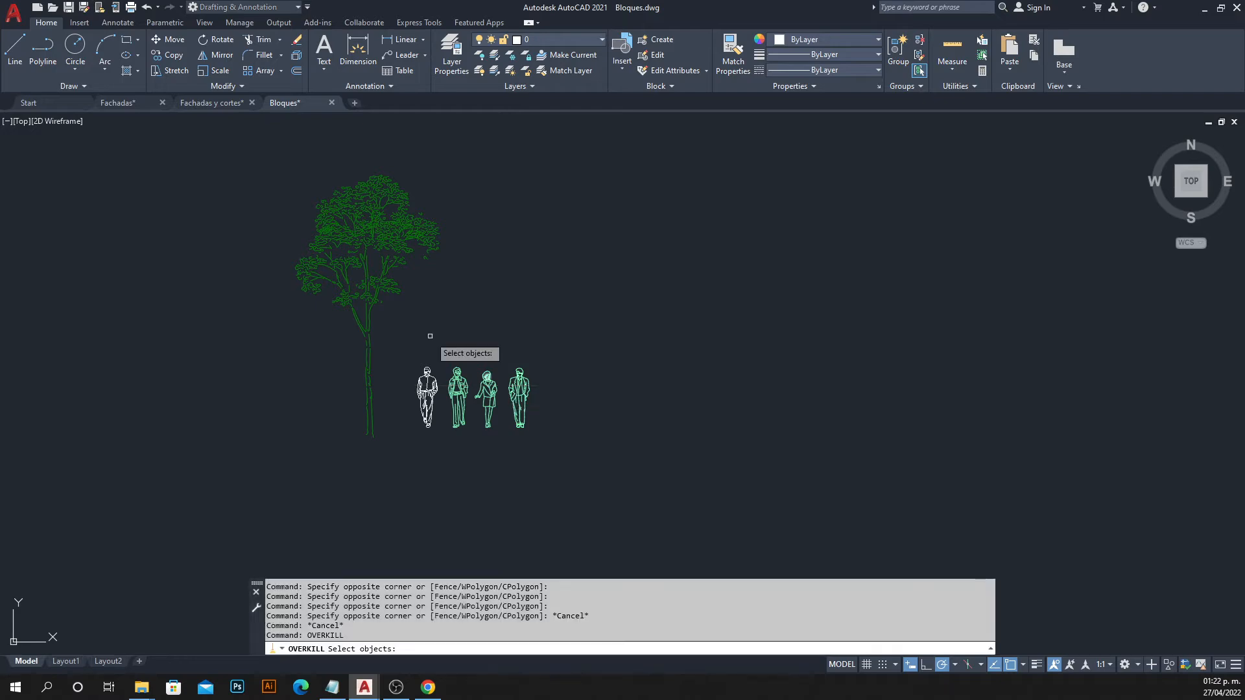
click(275, 160)
click(633, 480)
key(Return)
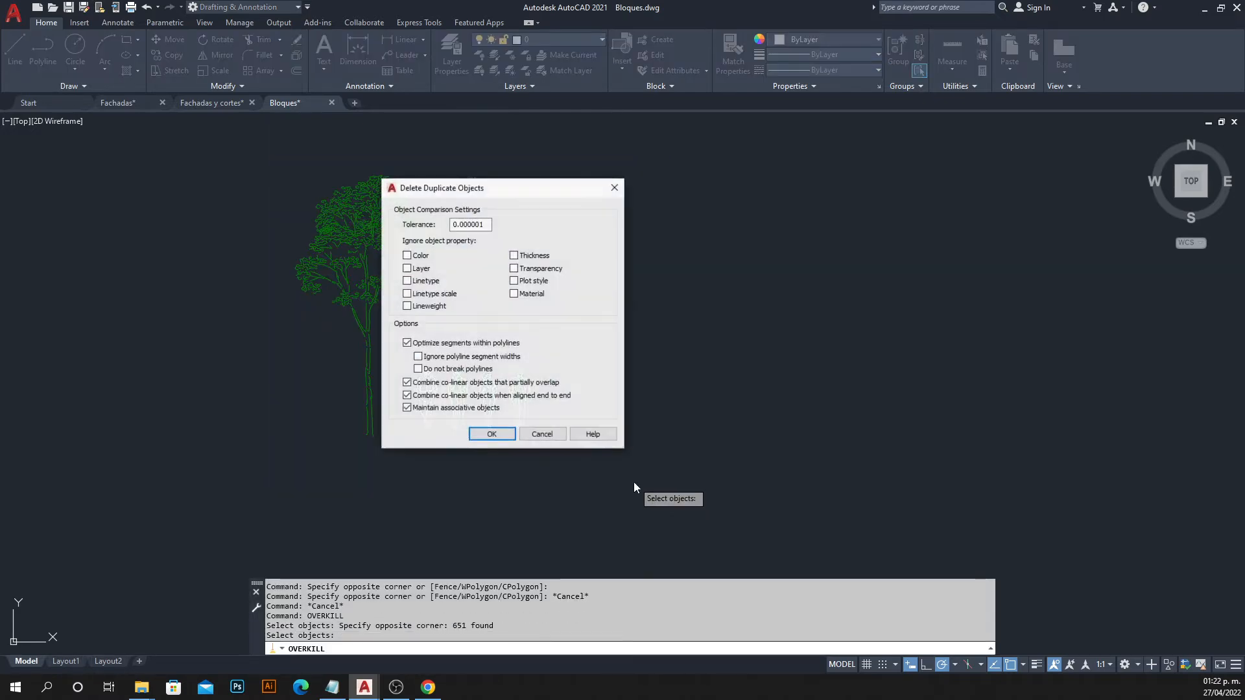
key(Return)
scroll(430, 407, up, 5)
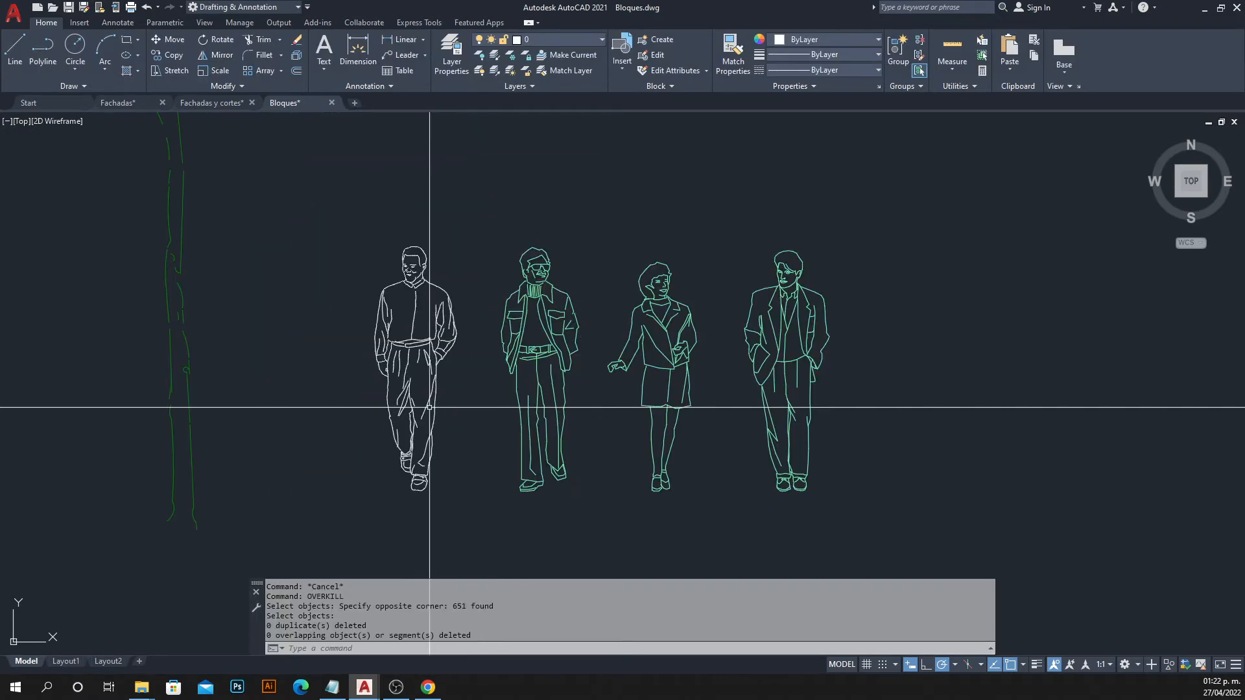
scroll(464, 403, down, 5)
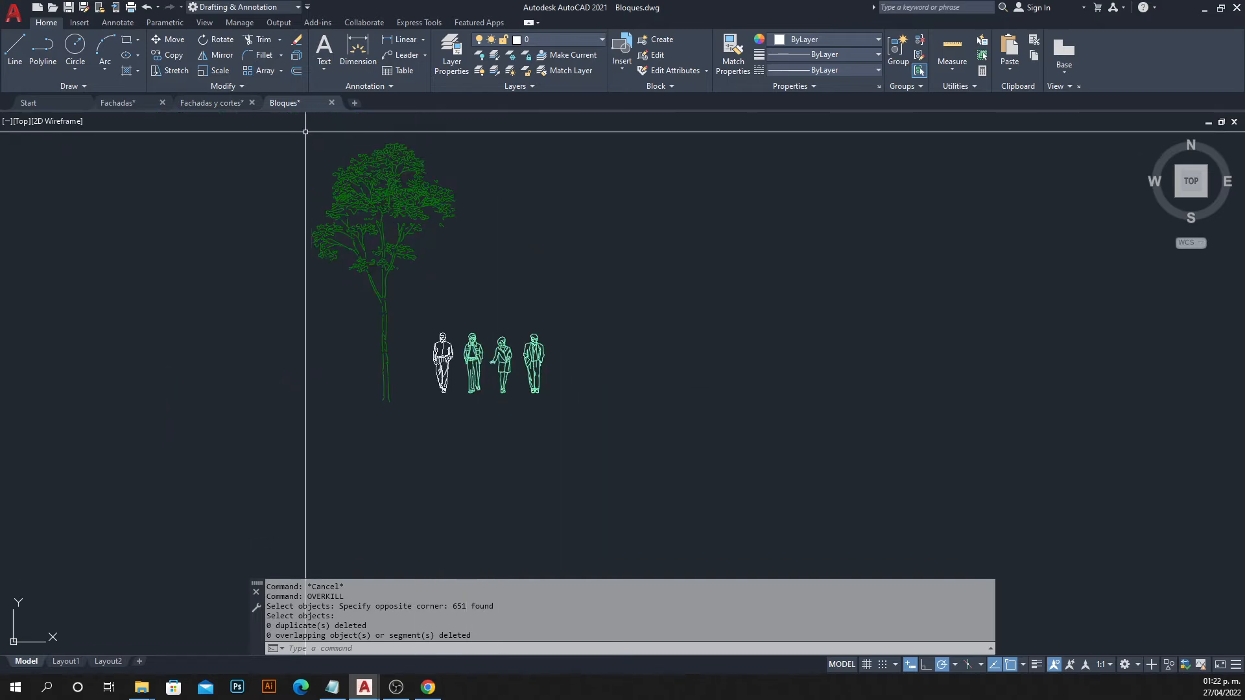
click(300, 129)
click(679, 458)
key(Escape)
Explode the copied tree block into individual objects and clear the selection.
click(376, 208)
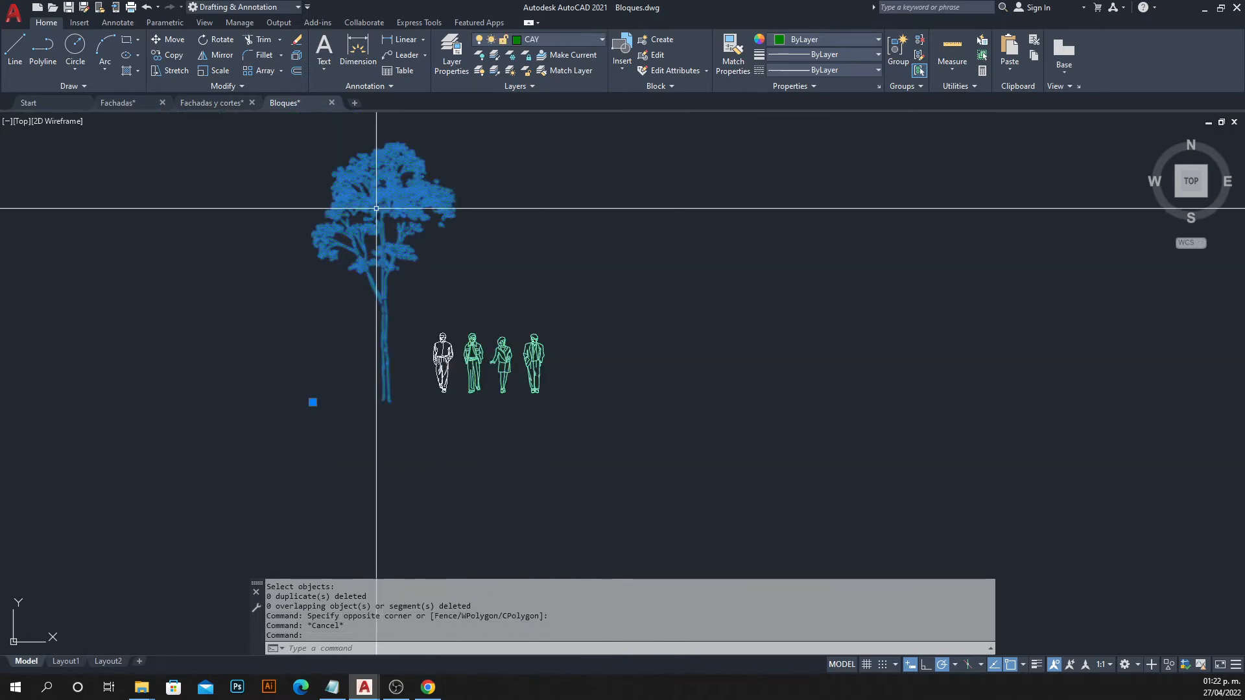
key(Return)
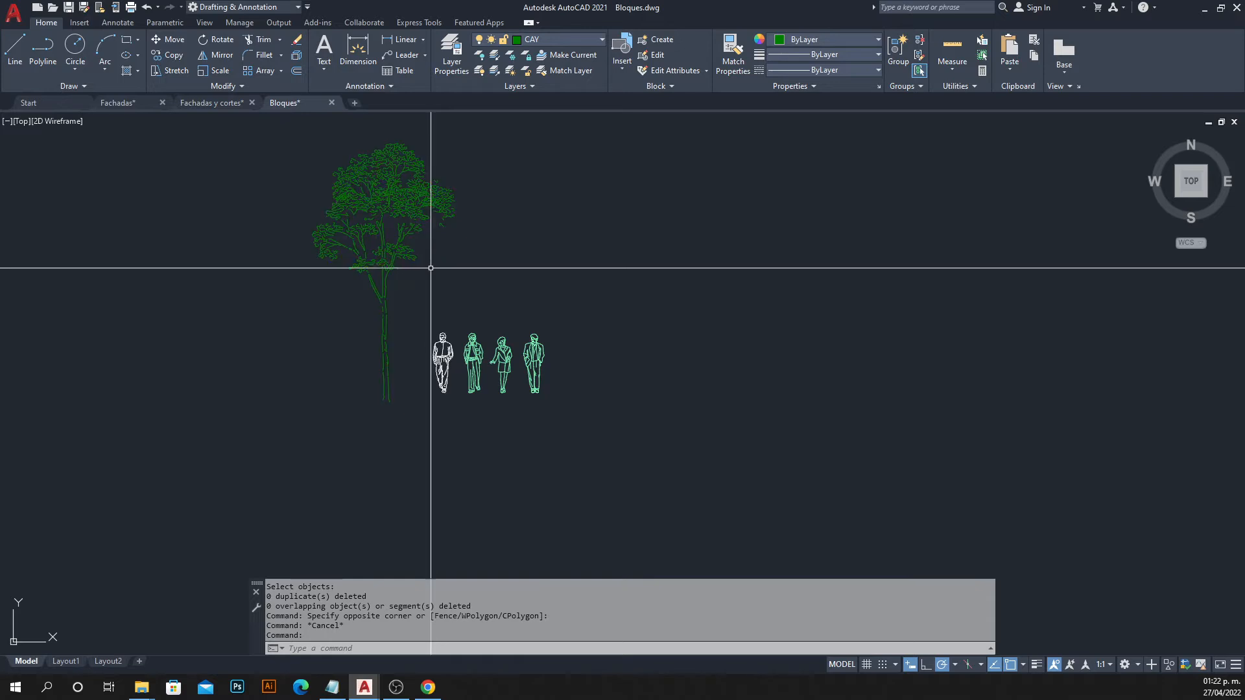
key(Escape)
key(Escape)
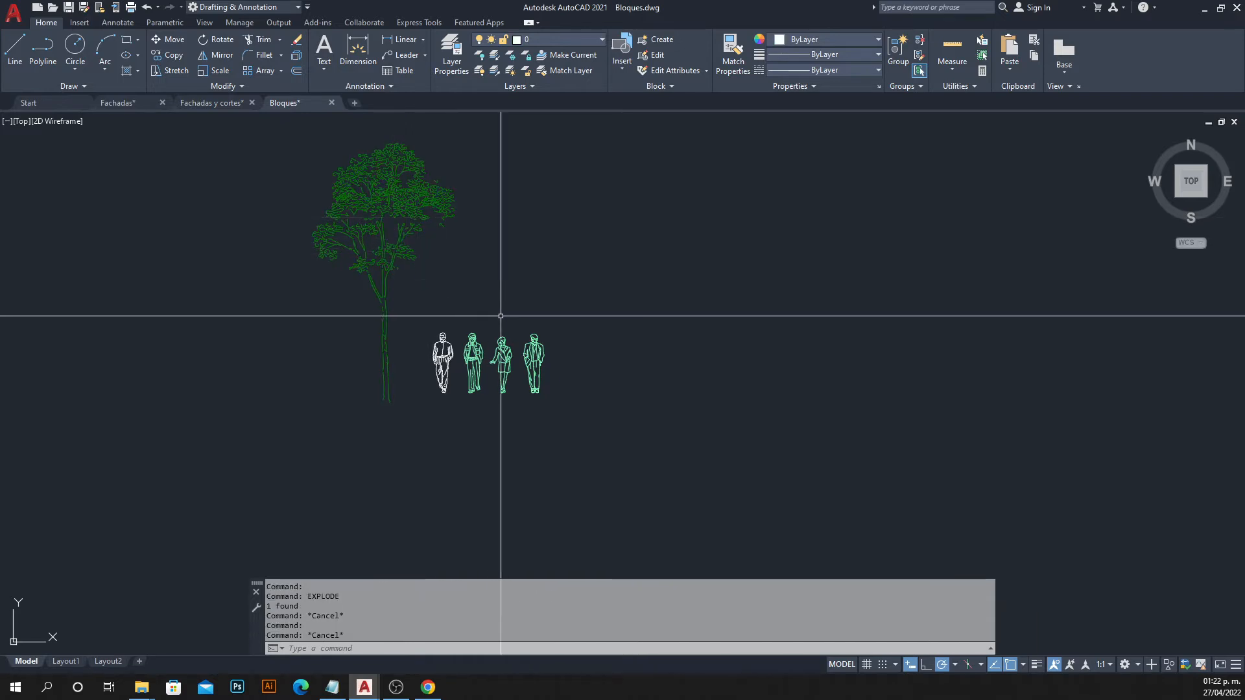
click(384, 265)
key(Escape)
key(Escape)
key(Escape)
Assign the exploded tree and the four people to one white-coloured layer.
middle_drag(353, 250, 366, 308)
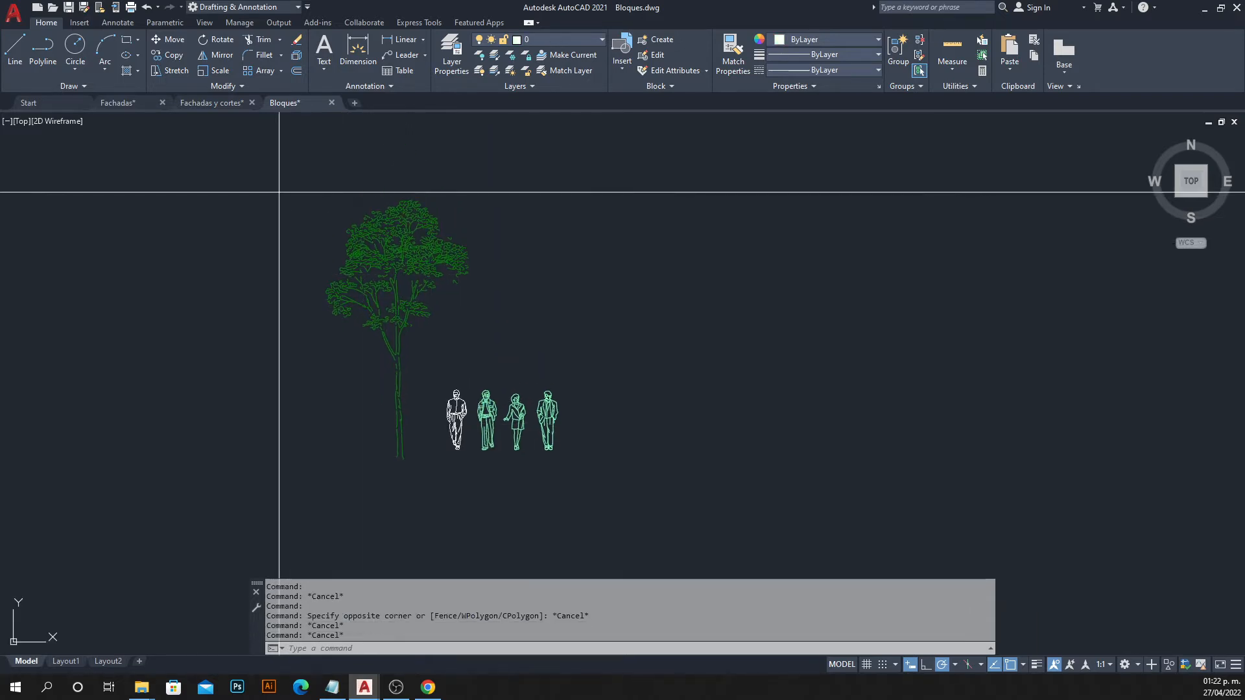
click(279, 192)
click(609, 529)
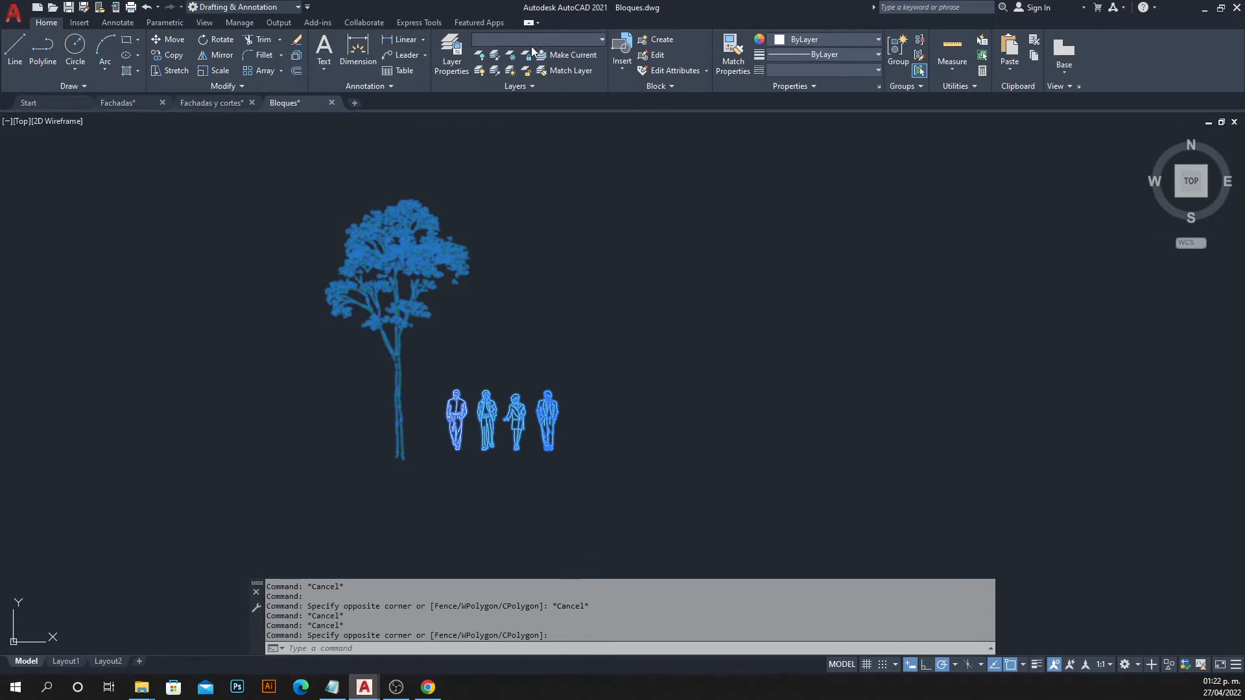
click(531, 41)
click(535, 184)
key(Escape)
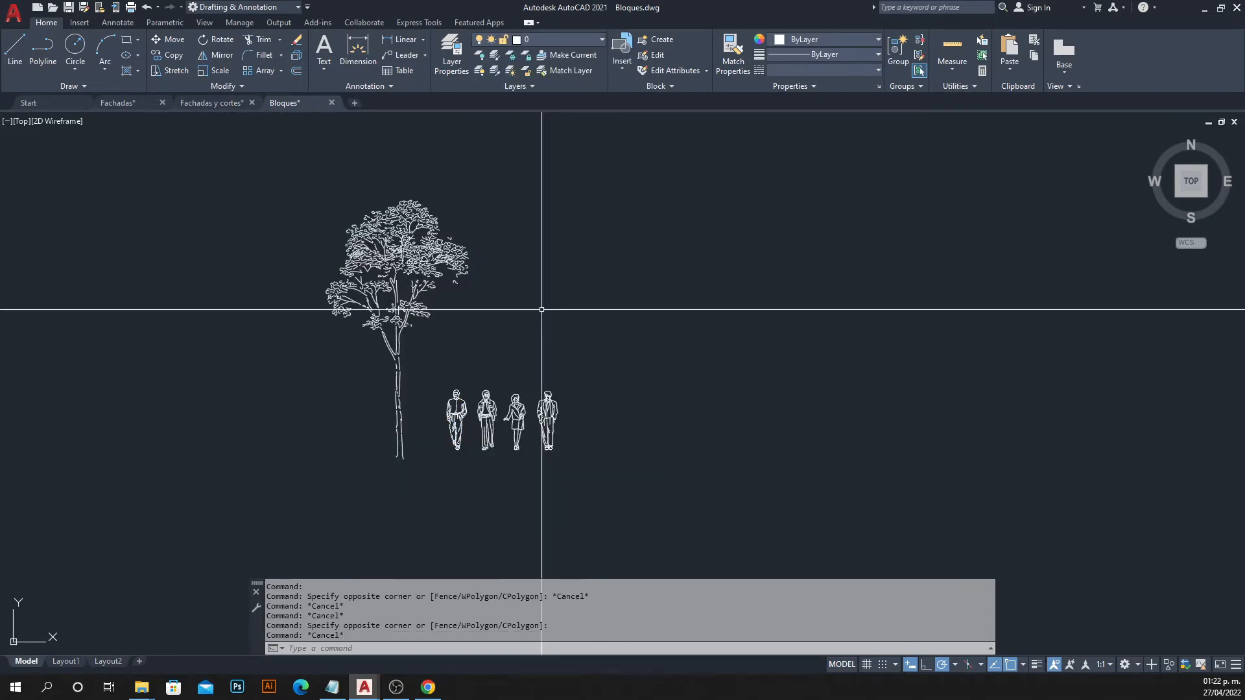
Copy the tree and the four people from Bloques and paste them beside the front facade in Fachadas.dwg.
click(630, 163)
click(281, 507)
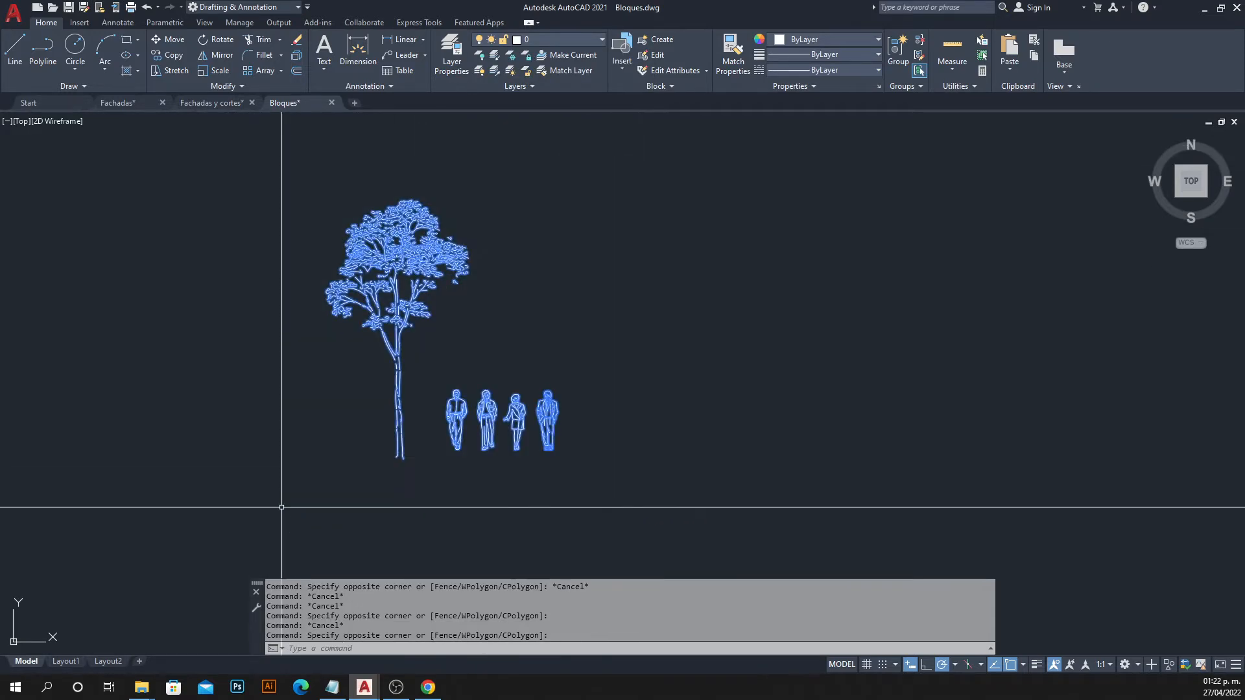
key(ctrl+c)
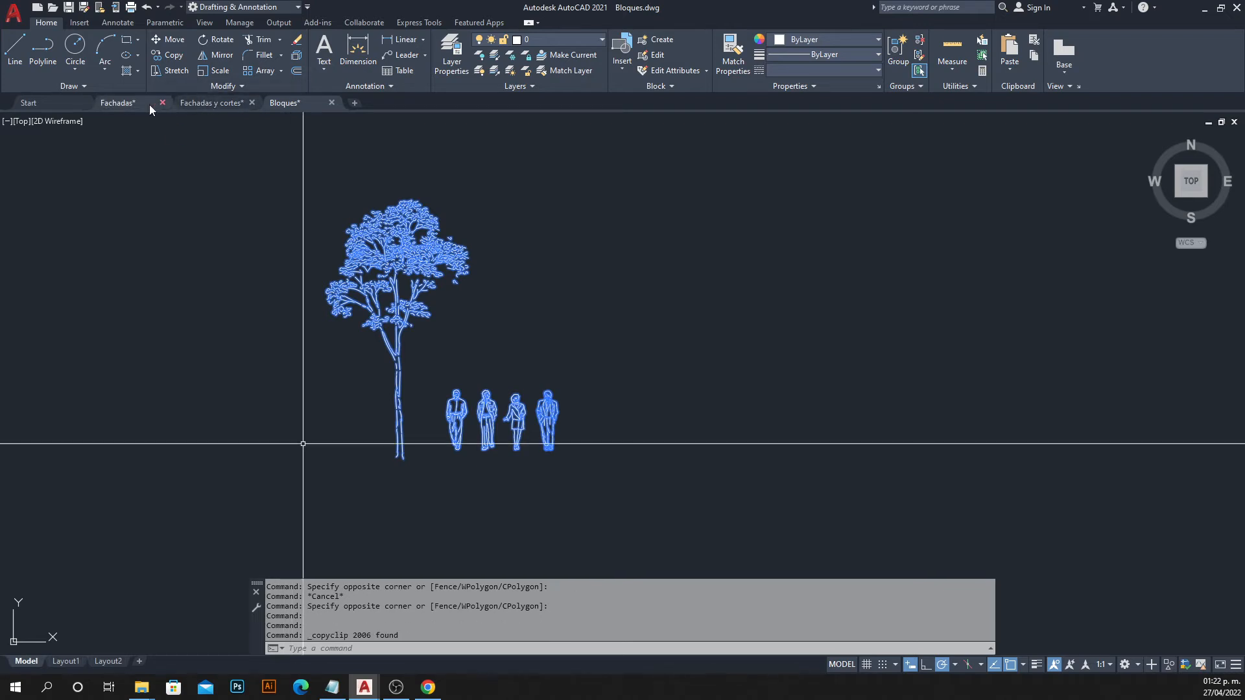
click(123, 103)
key(ctrl+v)
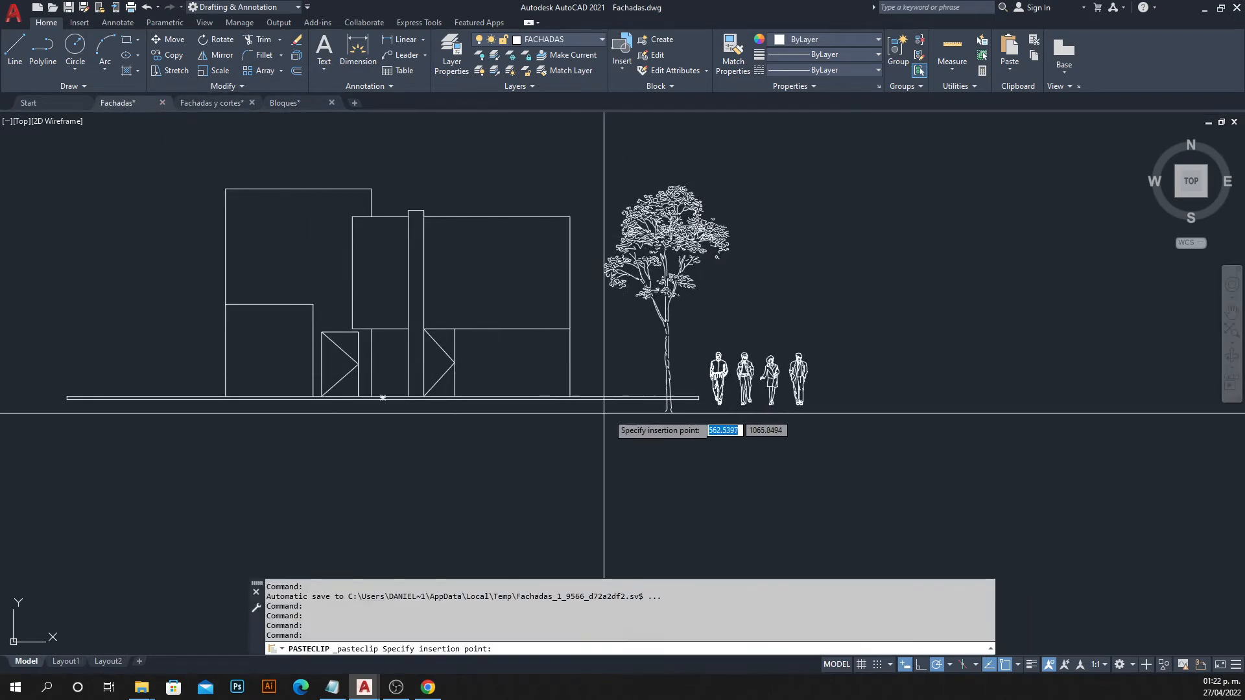
key(Escape)
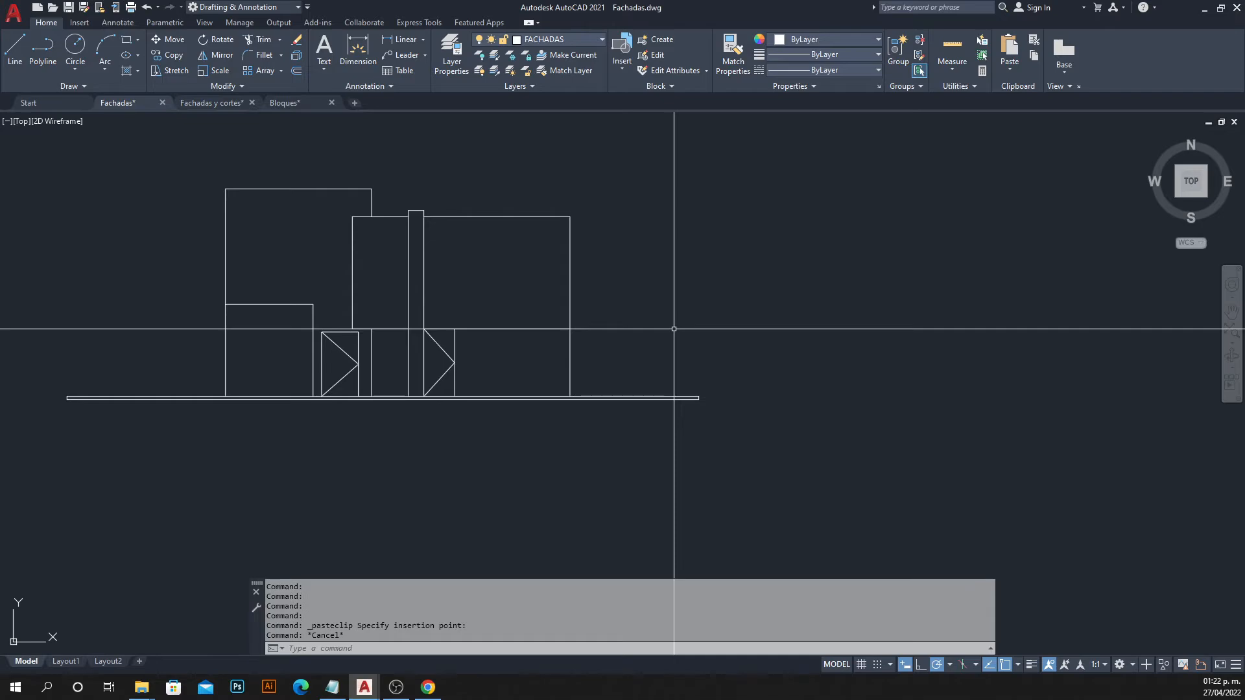
Paste a second copy of the tree and the four people beside the front facade.
scroll(652, 339, down, 5)
middle_drag(650, 342, 693, 577)
scroll(693, 577, up, 1)
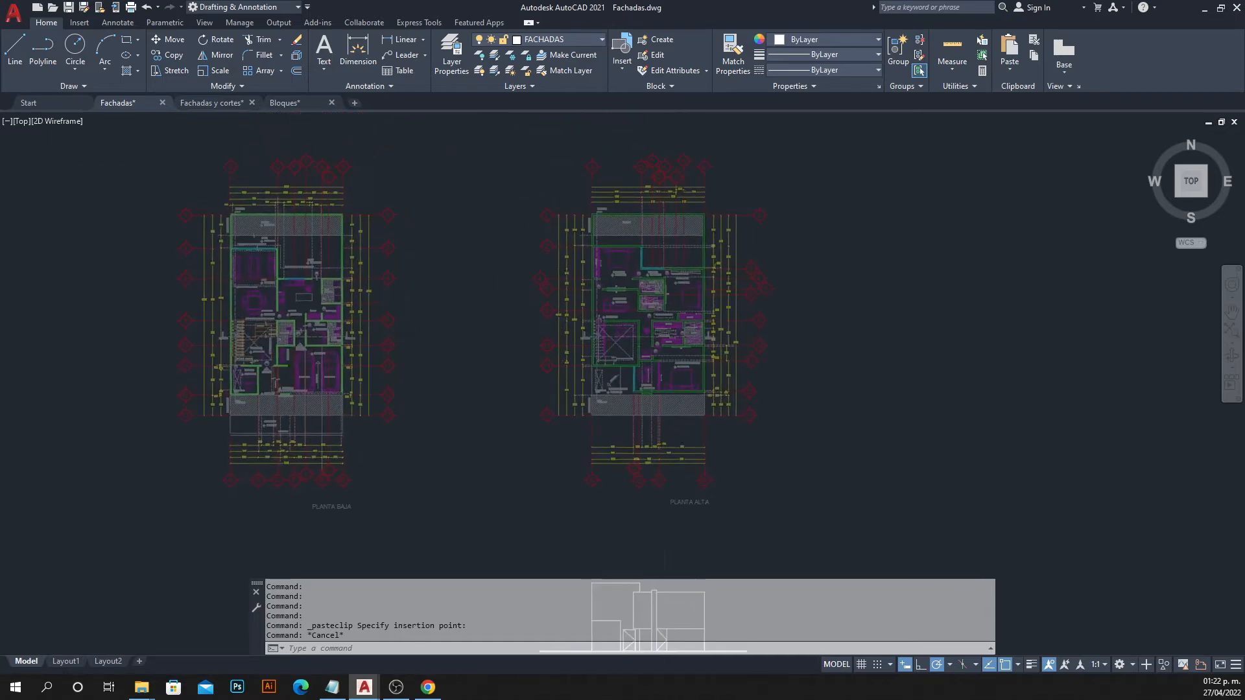
scroll(650, 341, down, 5)
middle_drag(650, 342, 517, 208)
key(ctrl+v)
scroll(574, 332, up, 7)
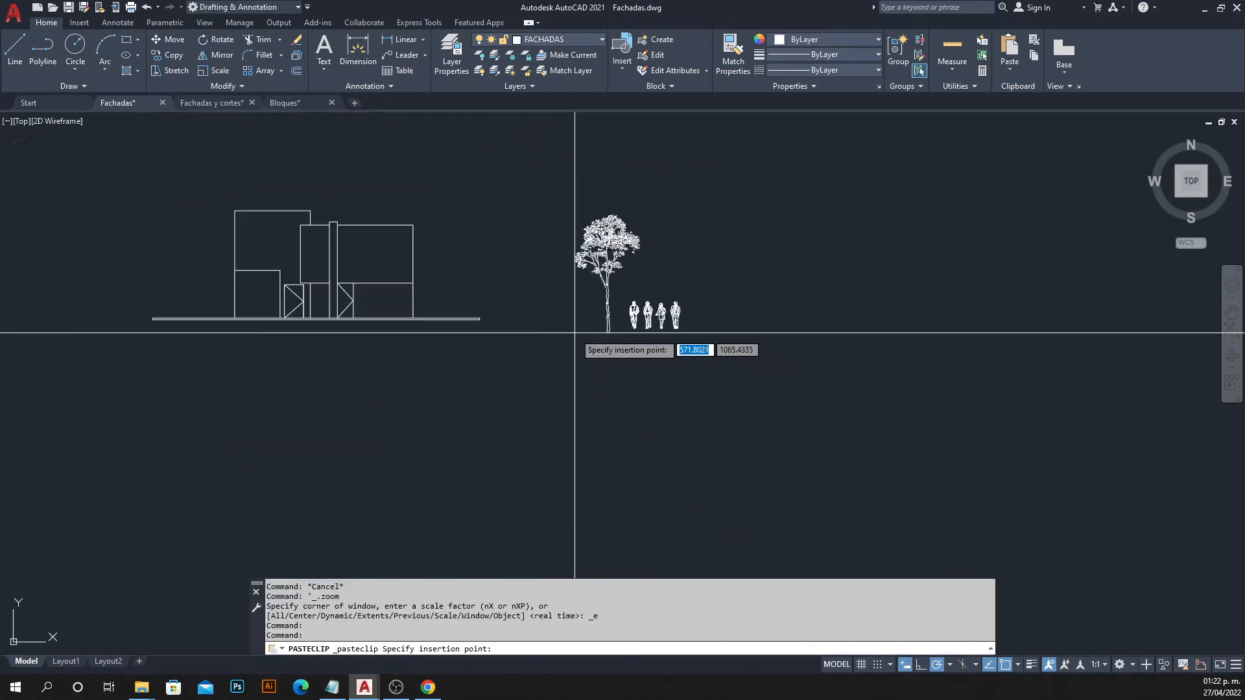
scroll(574, 333, up, 3)
key(Escape)
scroll(542, 302, down, 3)
key(Escape)
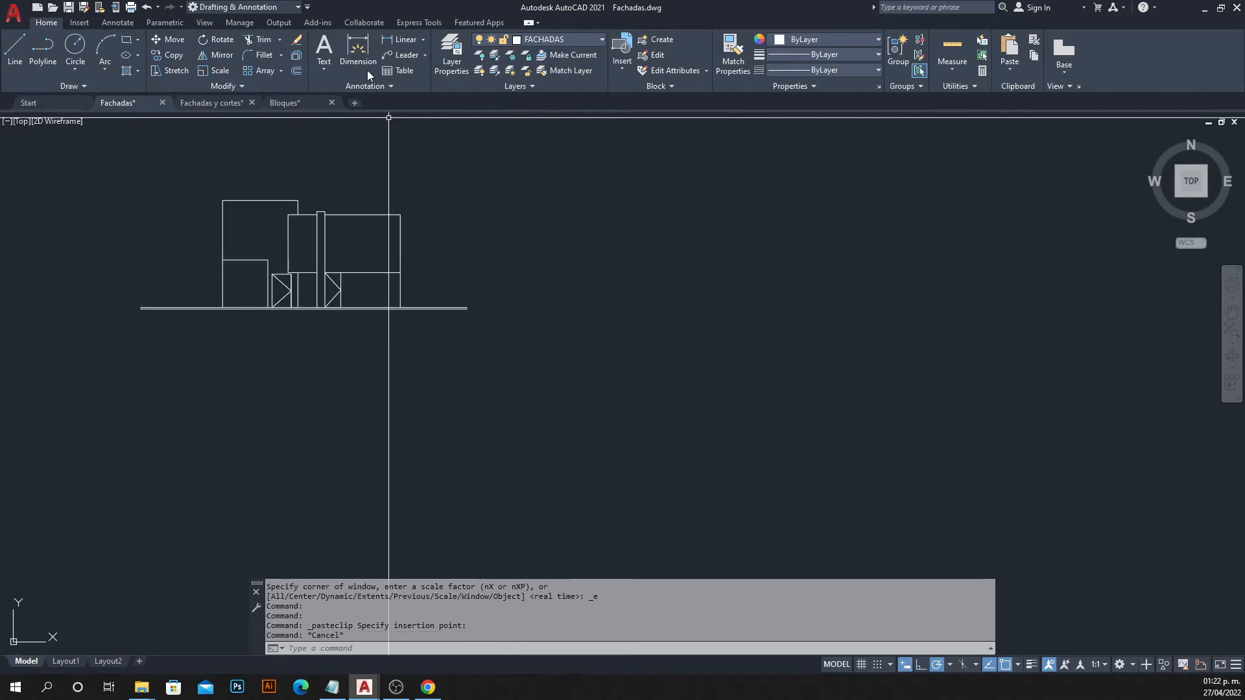
Try turning on layer 0 in Fachadas.dwg, and undo that layer change.
click(532, 41)
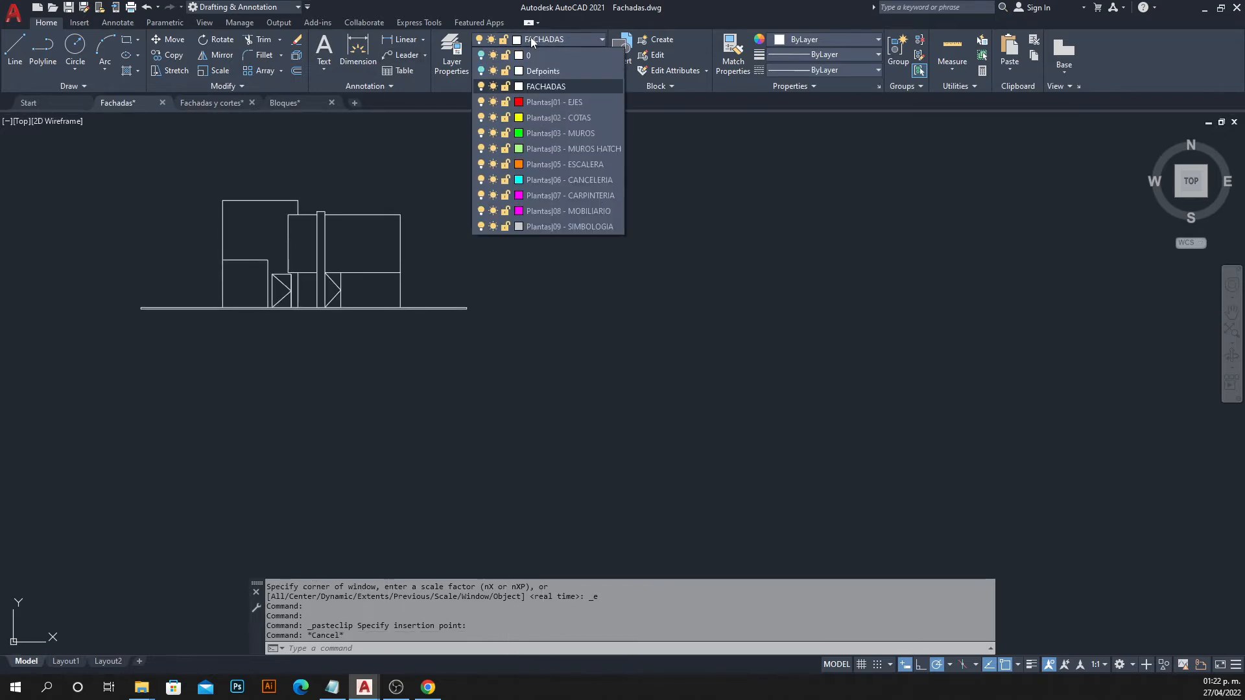
click(480, 55)
scroll(578, 292, up, 5)
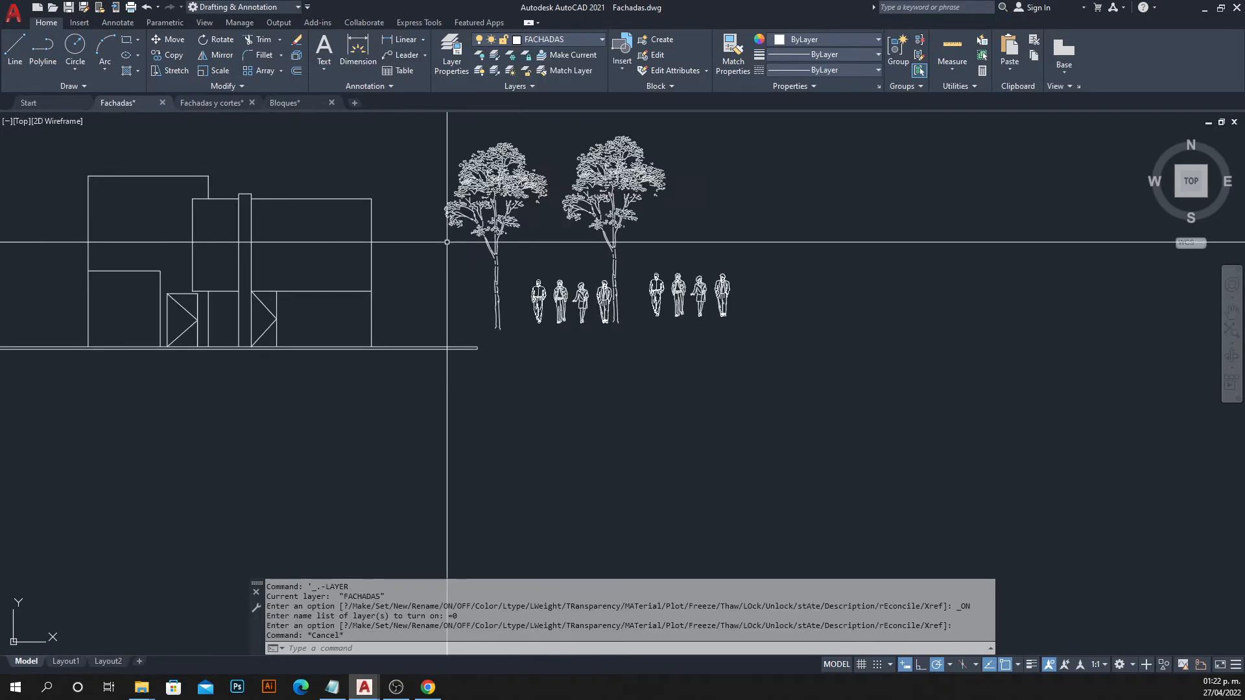
middle_drag(437, 278, 425, 287)
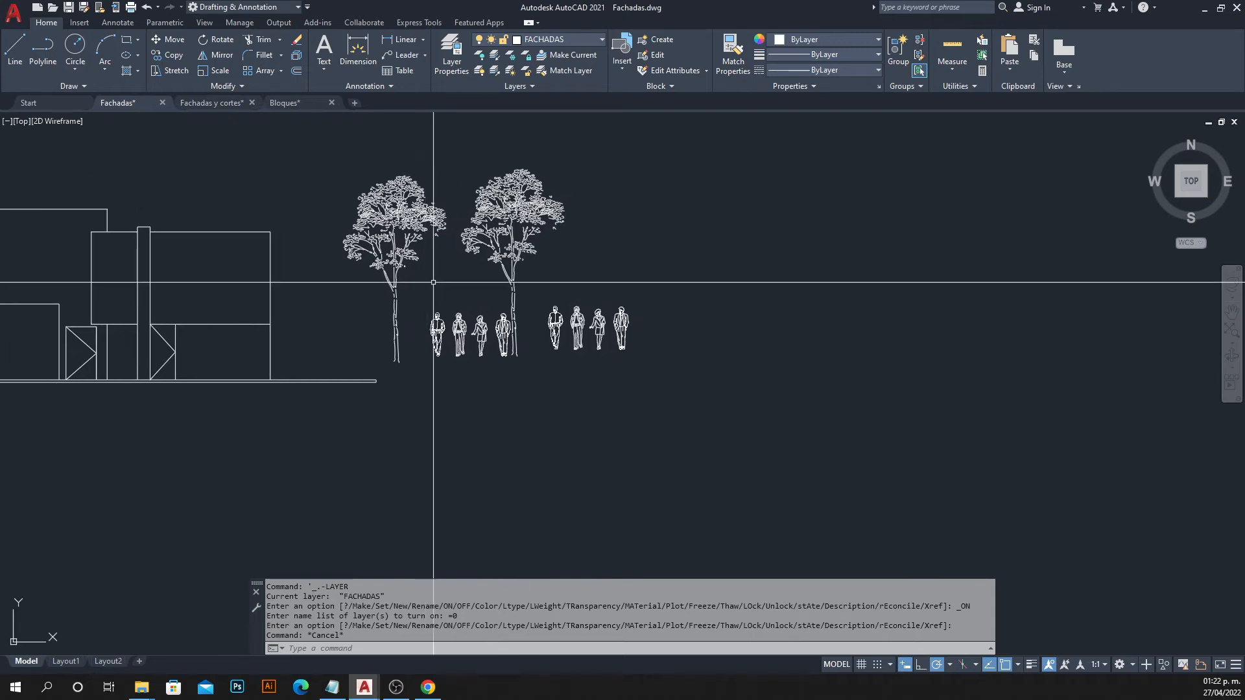
scroll(454, 285, down, 2)
key(ctrl+z)
key(ctrl+z)
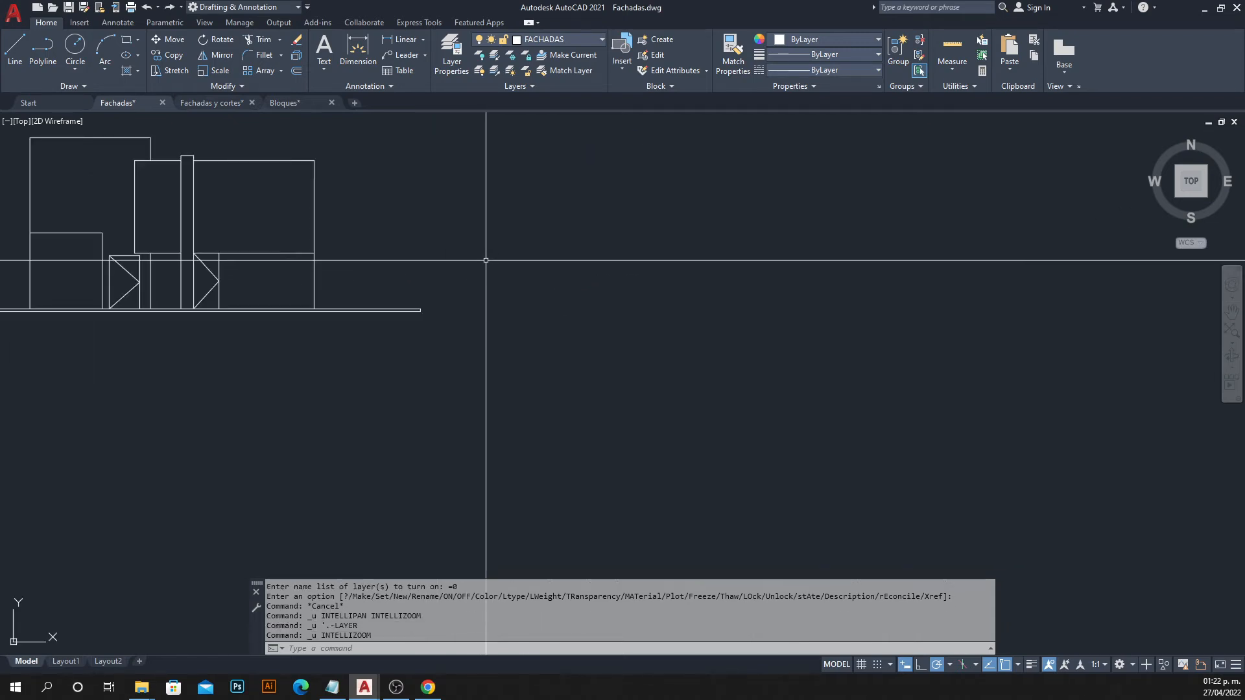
Turn on layer 0 to show the pasted trees and people beside the facade.
click(571, 39)
click(480, 55)
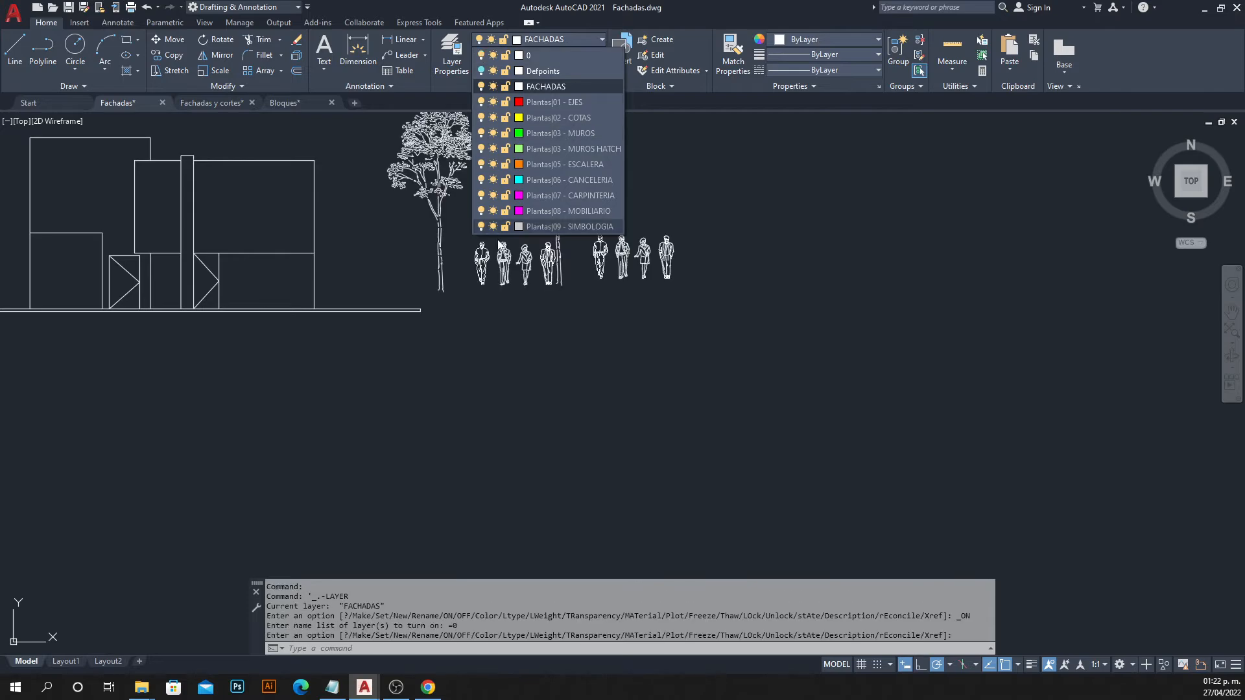
middle_drag(678, 202, 584, 281)
key(Escape)
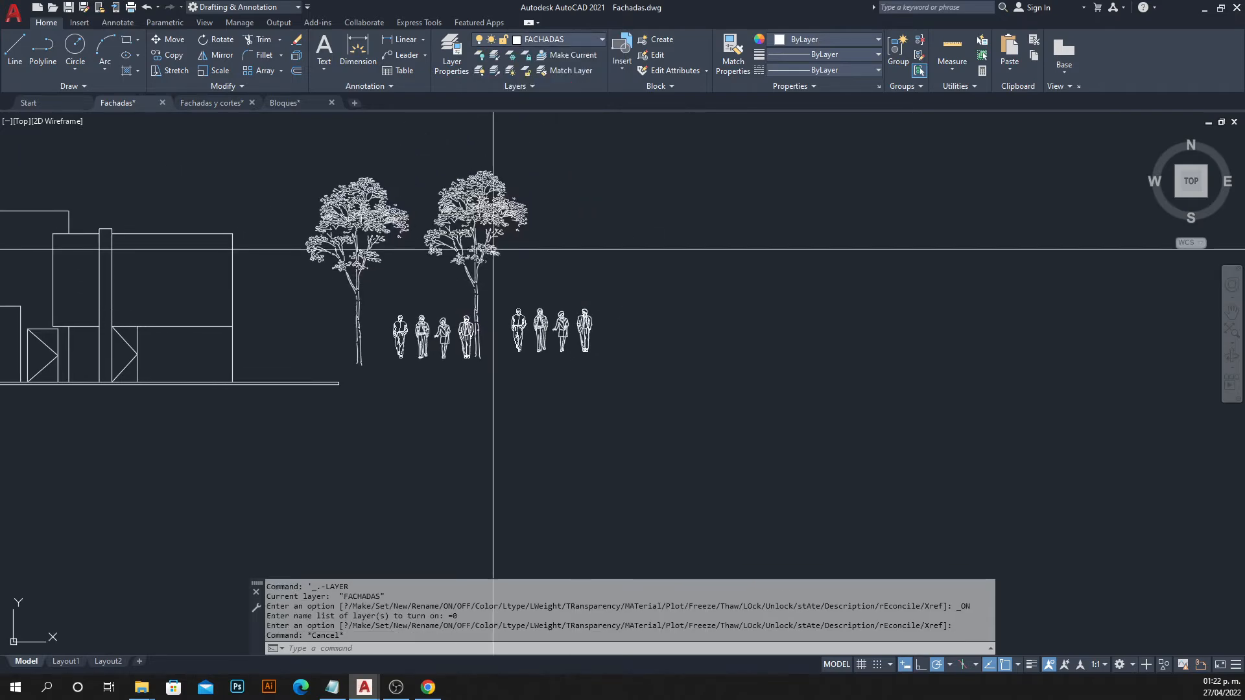
Move the four people nearest the facade closer to their own tree, clear of the second tree's trunk.
scroll(509, 250, up, 2)
scroll(530, 365, up, 4)
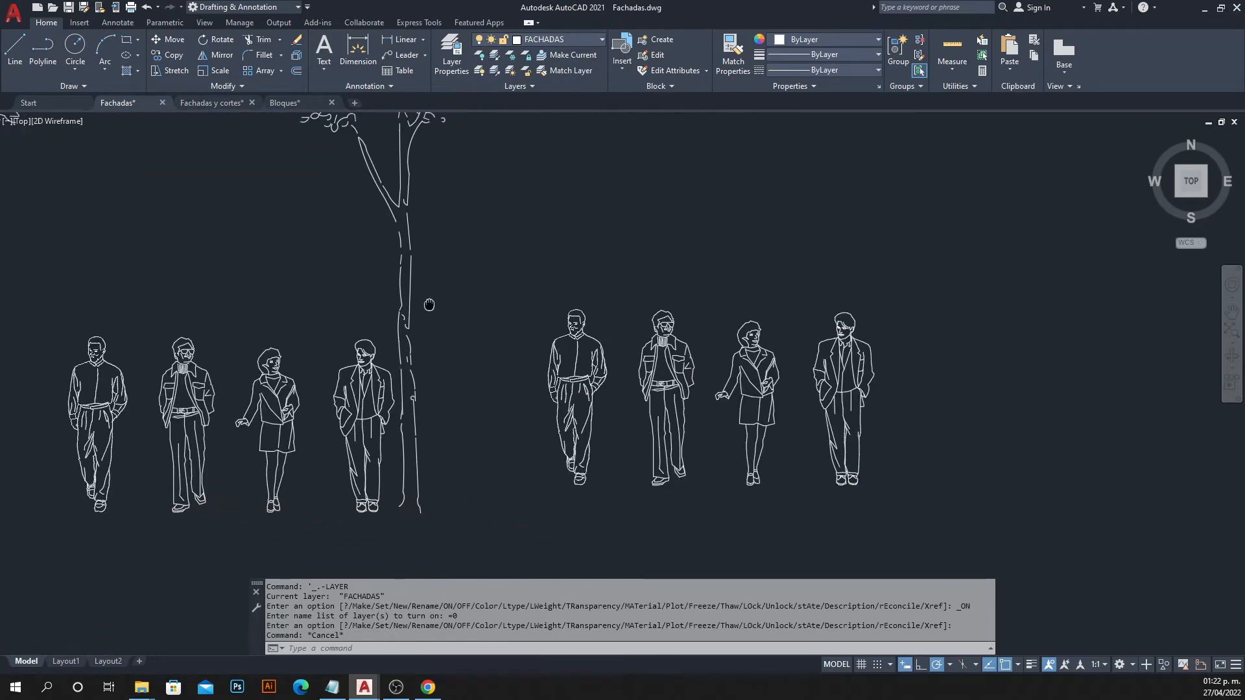
scroll(360, 313, down, 5)
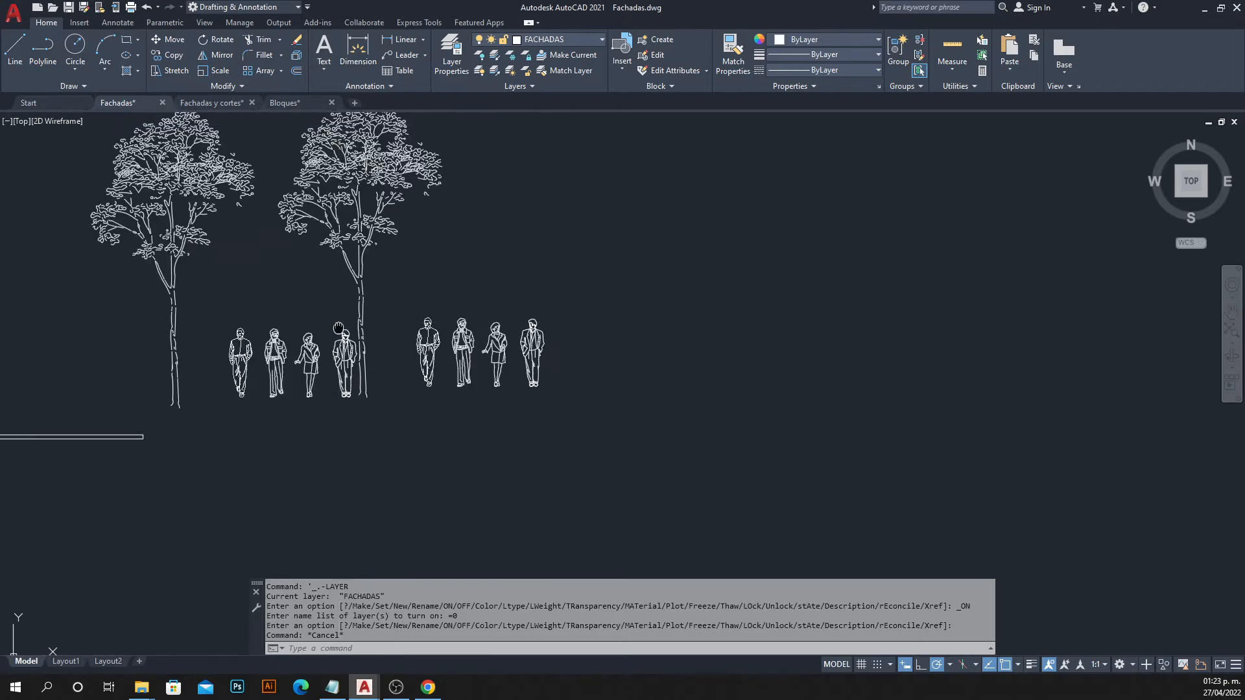
click(223, 353)
scroll(356, 444, up, 4)
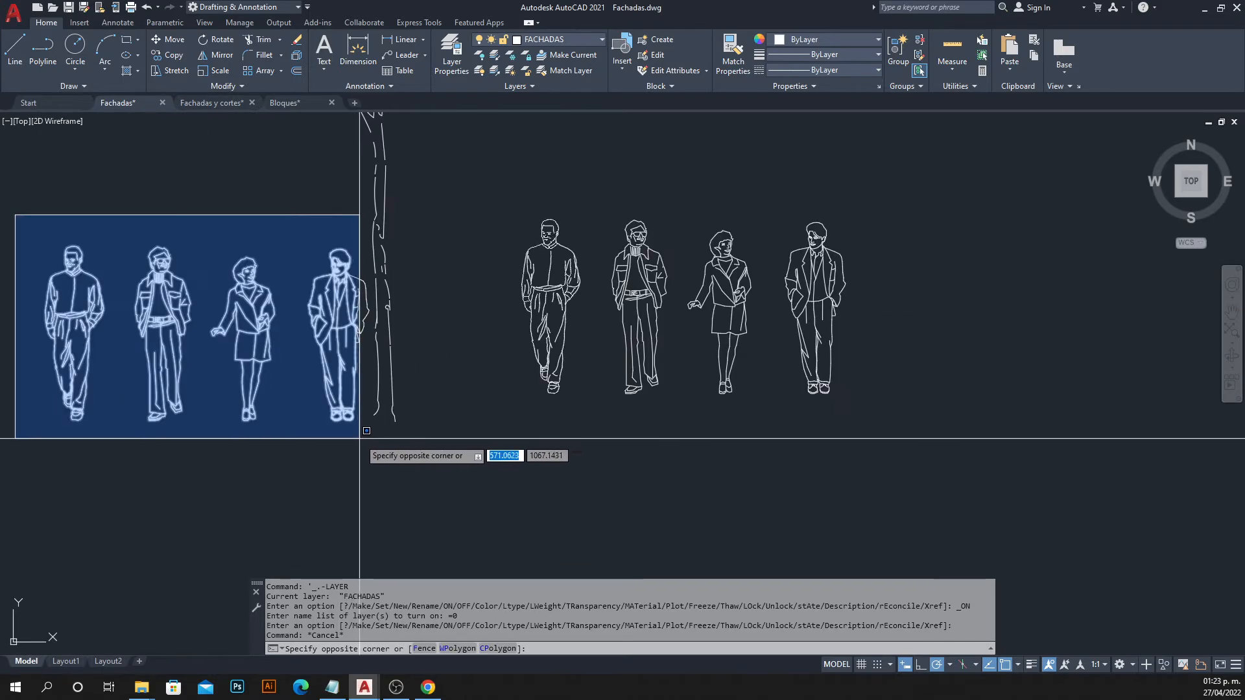
click(370, 425)
scroll(367, 433, down, 3)
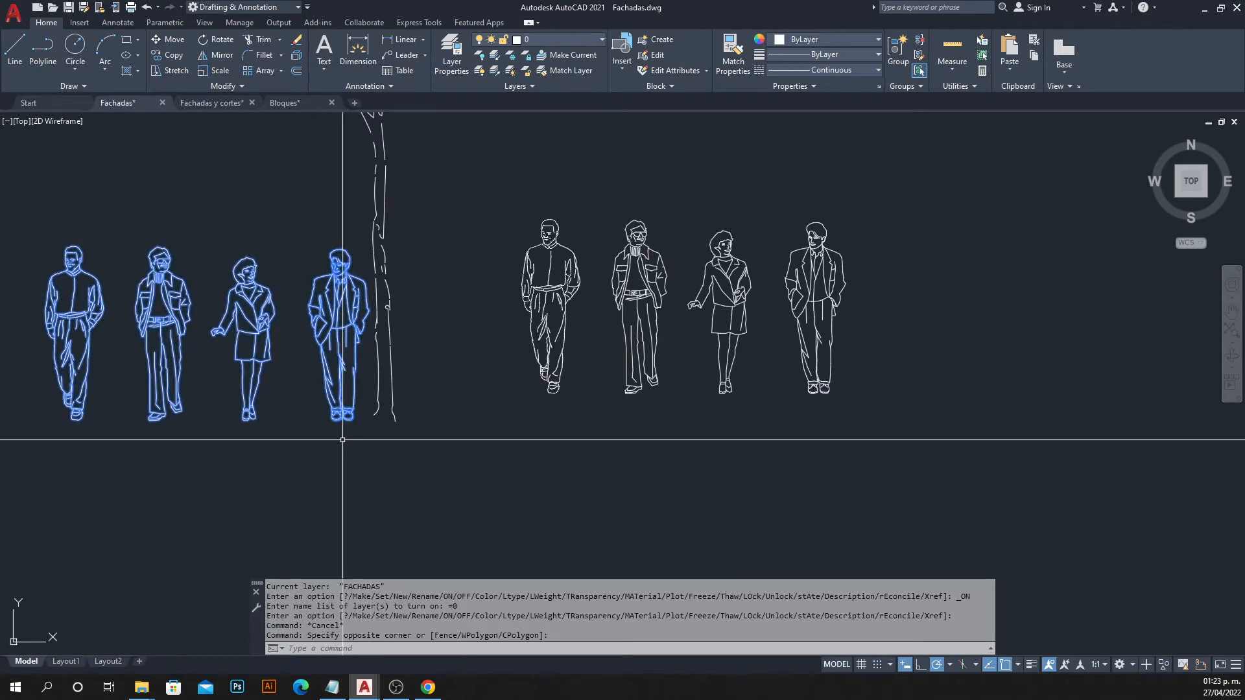
text(m)
key(Return)
click(300, 431)
scroll(242, 431, down, 3)
key(Escape)
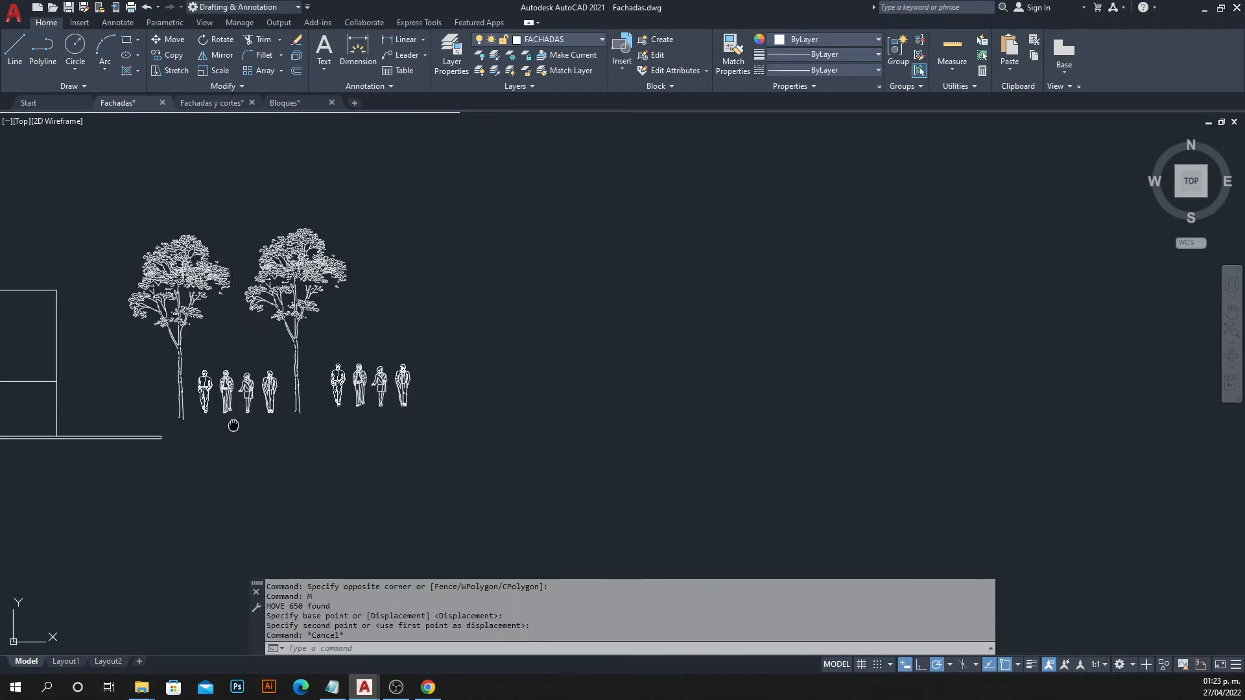
Erase the duplicate tree and its four people, keeping the set nearest the facade.
scroll(287, 347, up, 3)
click(243, 197)
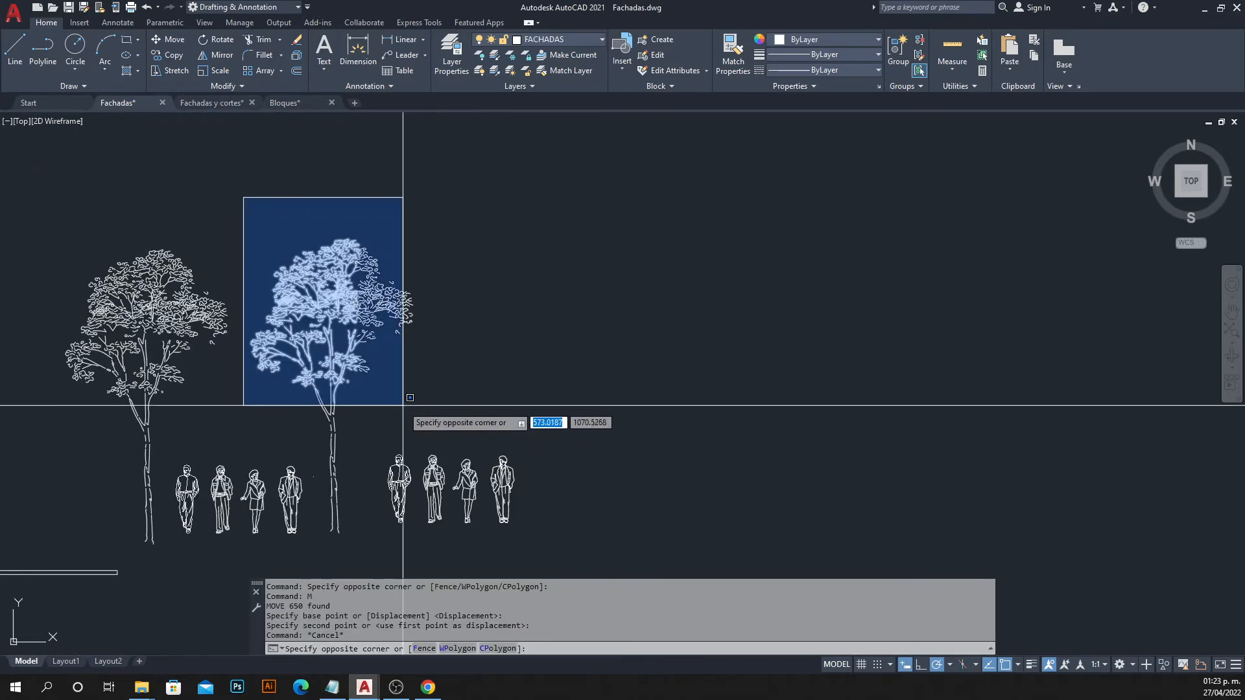
click(445, 431)
key(Delete)
click(305, 375)
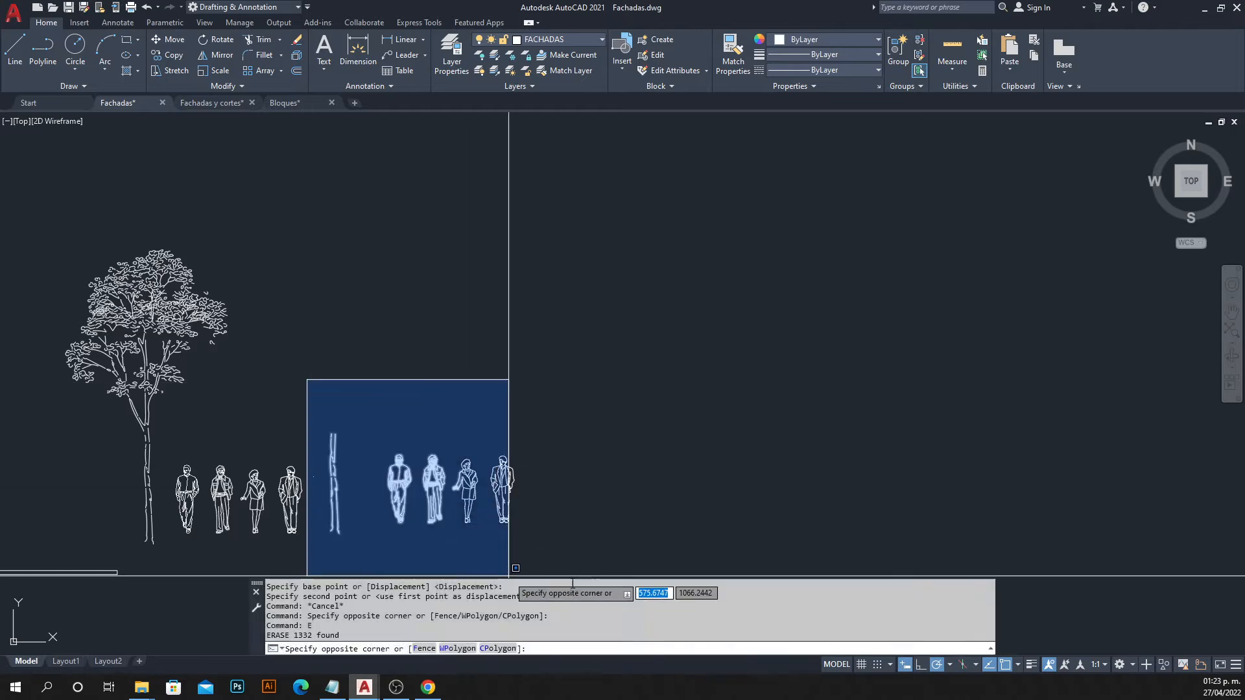
click(613, 542)
text(e)
key(Return)
scroll(597, 364, down, 4)
scroll(447, 259, up, 2)
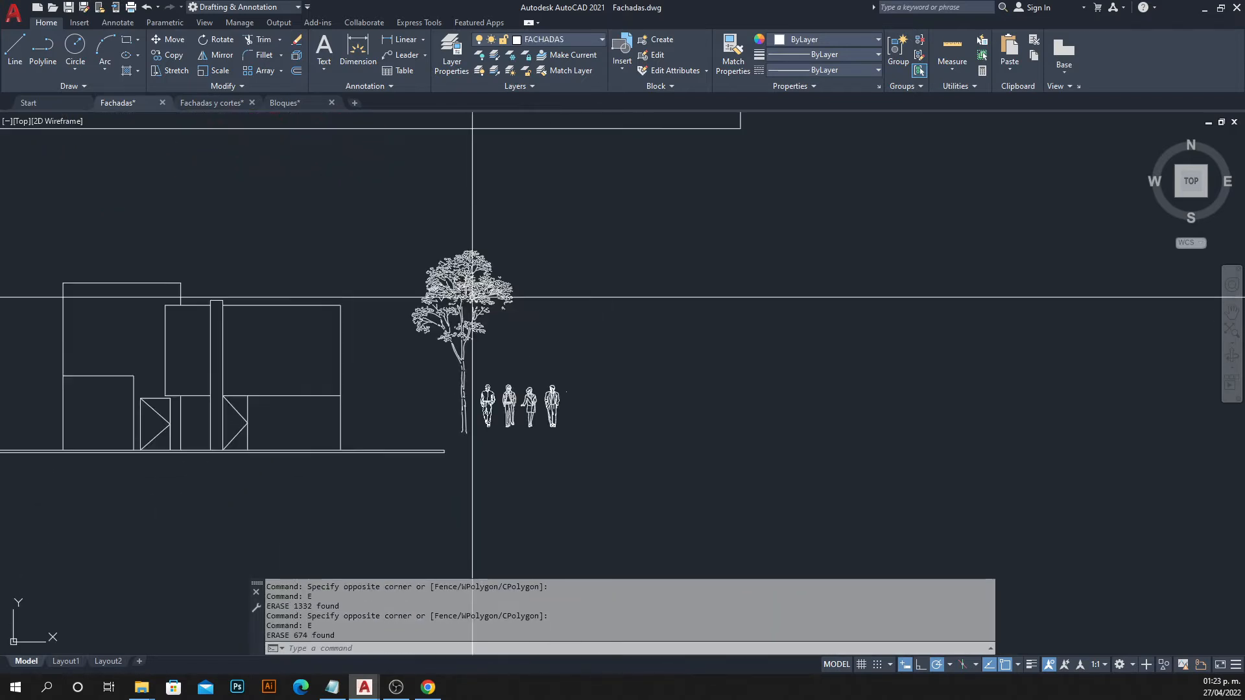
Assign the remaining tree and the four people to the FACHADAS layer.
click(369, 217)
click(658, 443)
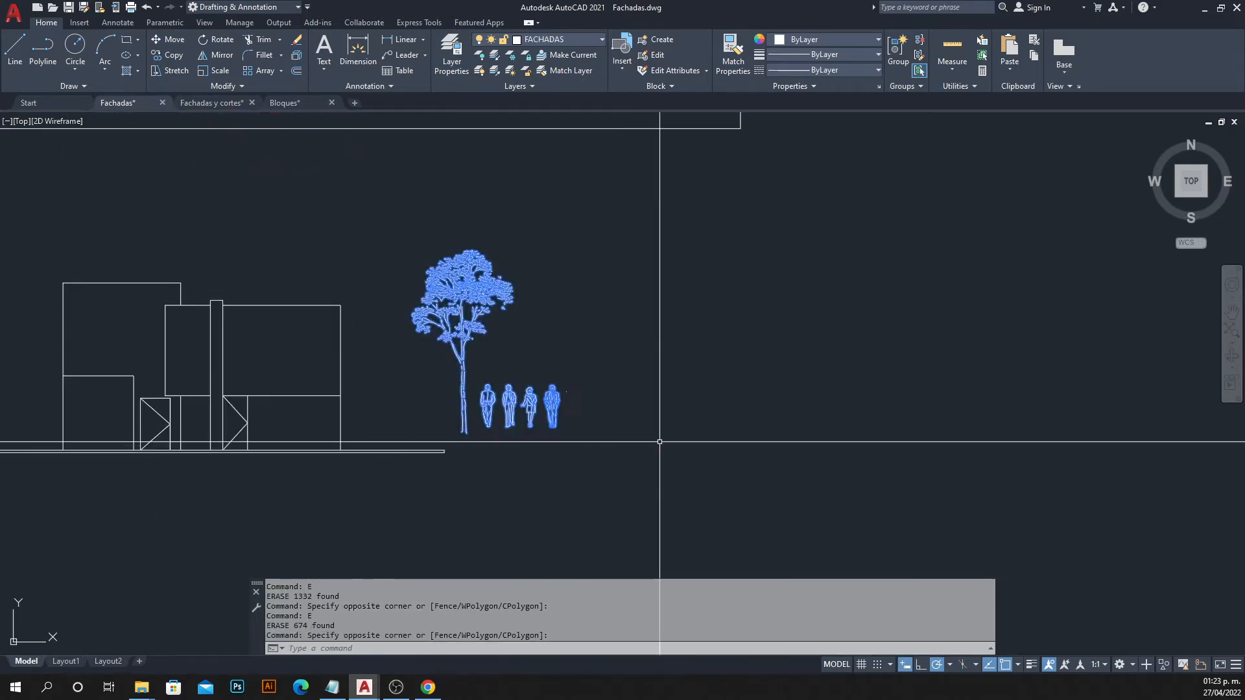
click(532, 37)
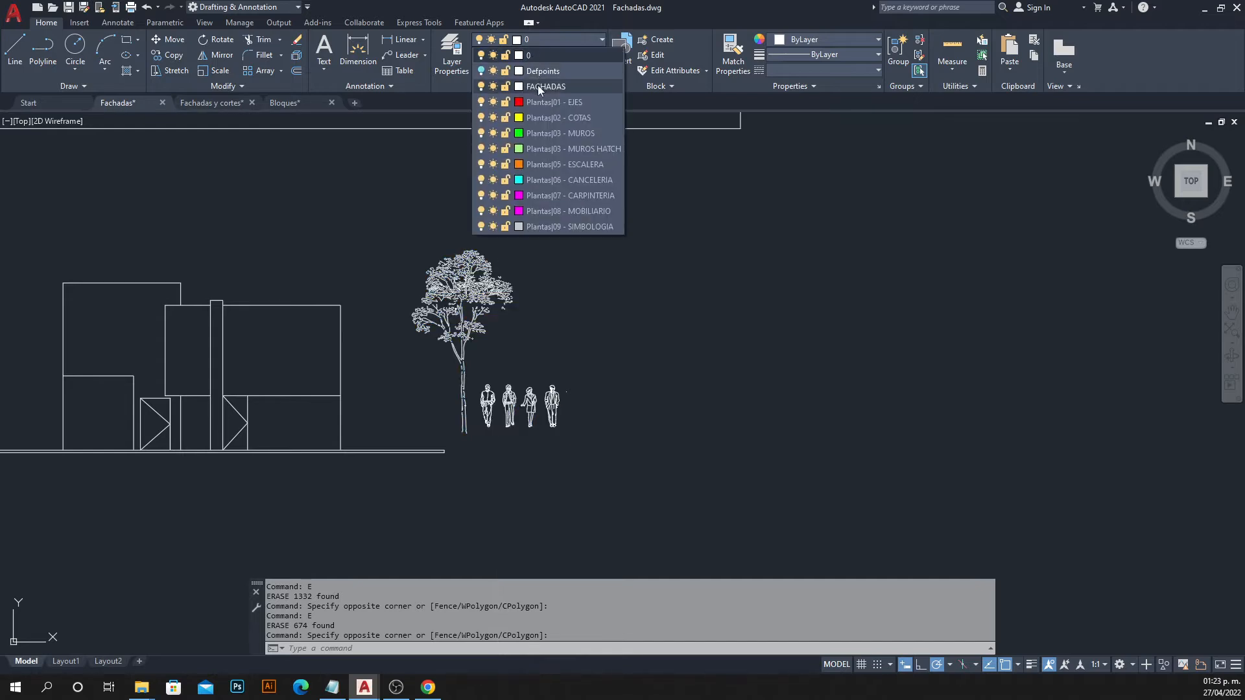
click(538, 84)
key(Escape)
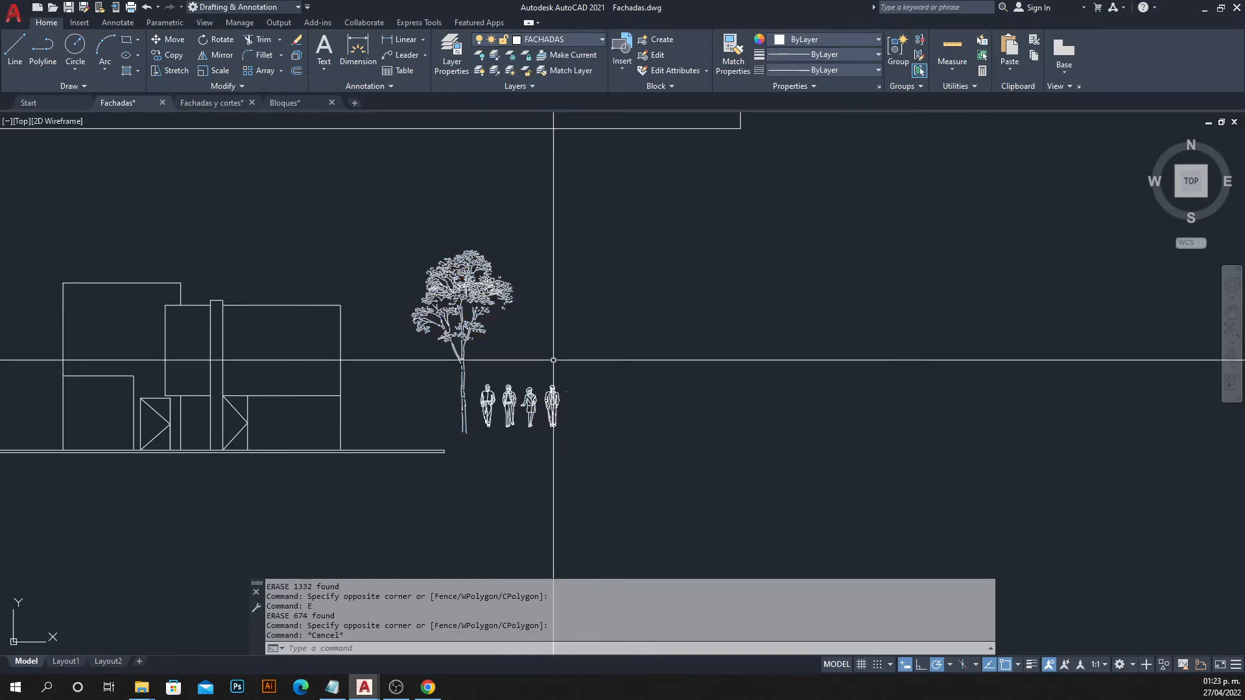
middle_drag(599, 405, 548, 378)
scroll(549, 377, up, 3)
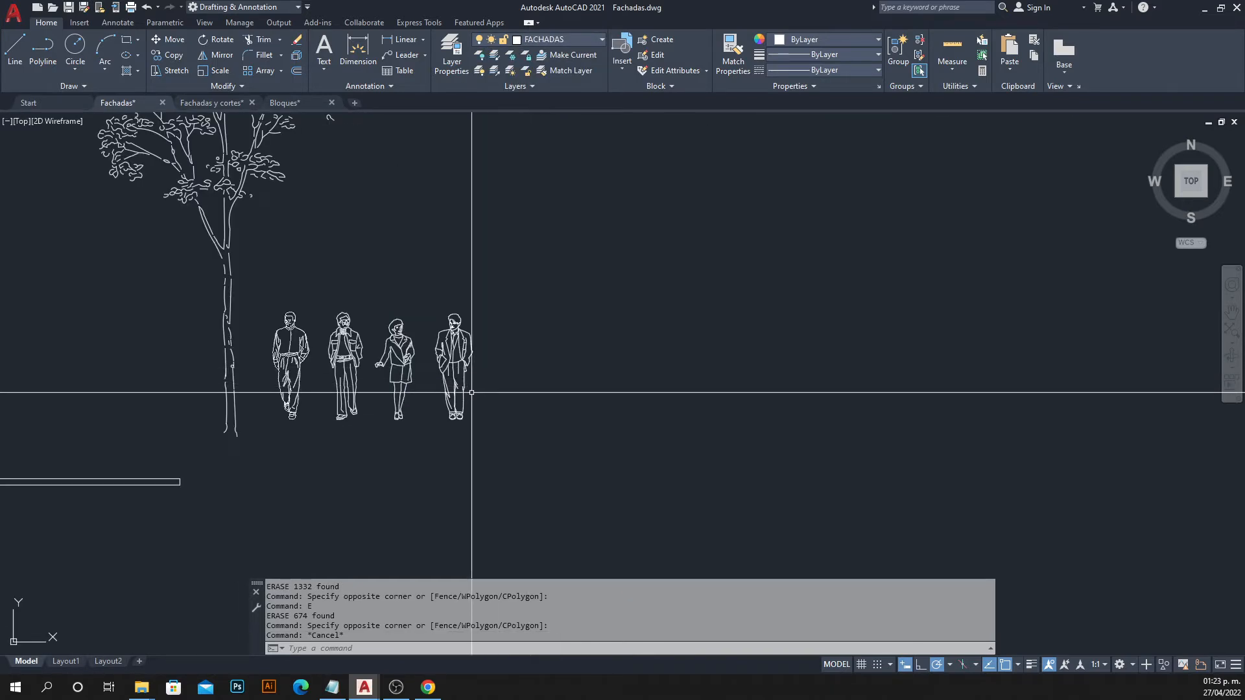
scroll(453, 350, up, 3)
middle_drag(443, 343, 588, 320)
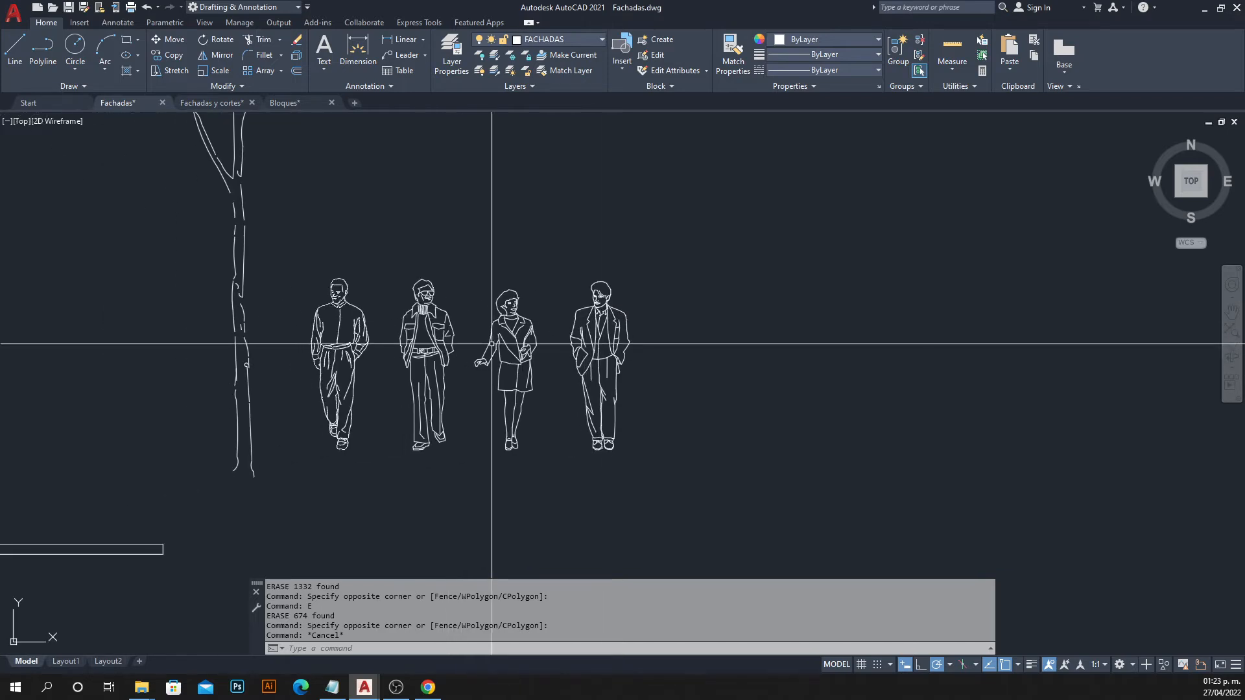
scroll(487, 382, down, 4)
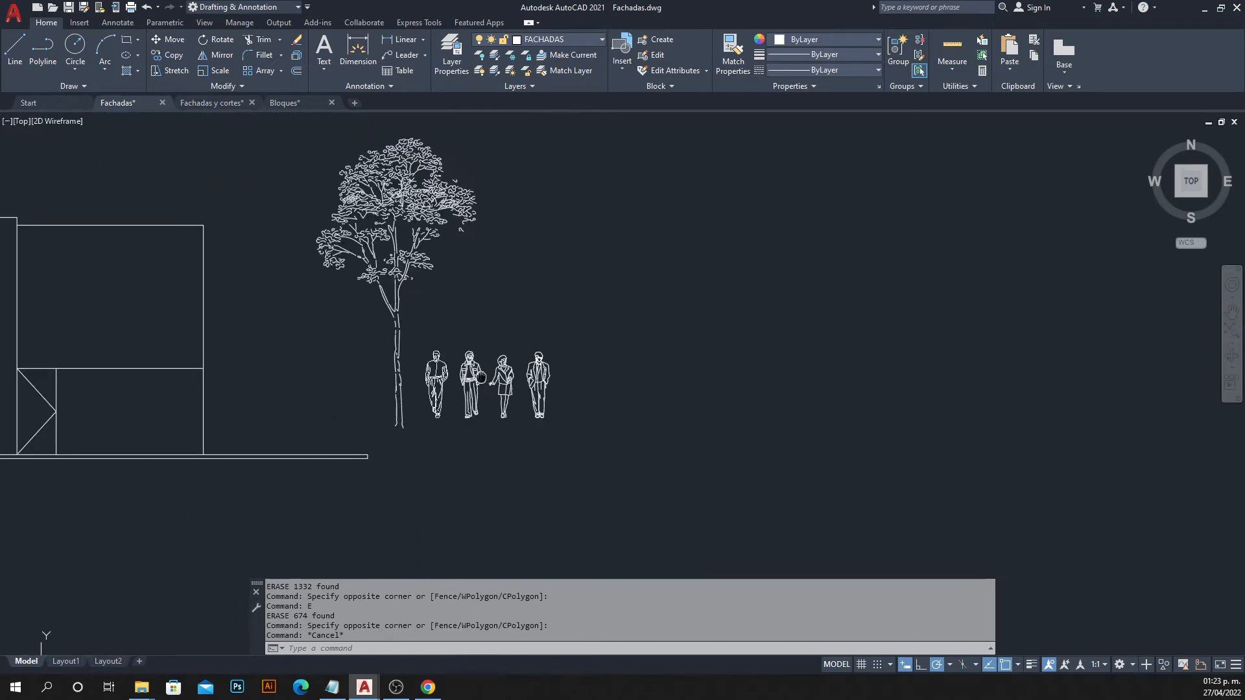
middle_drag(481, 376, 482, 378)
text(B)
key(Return)
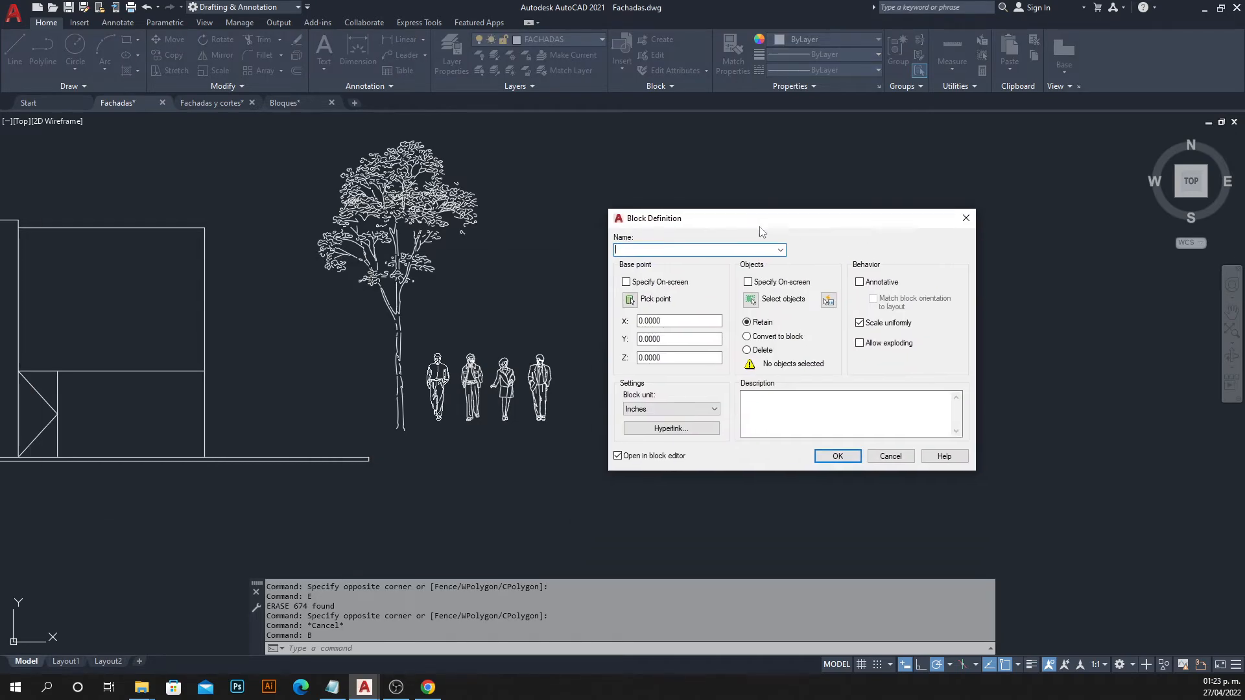
key(Escape)
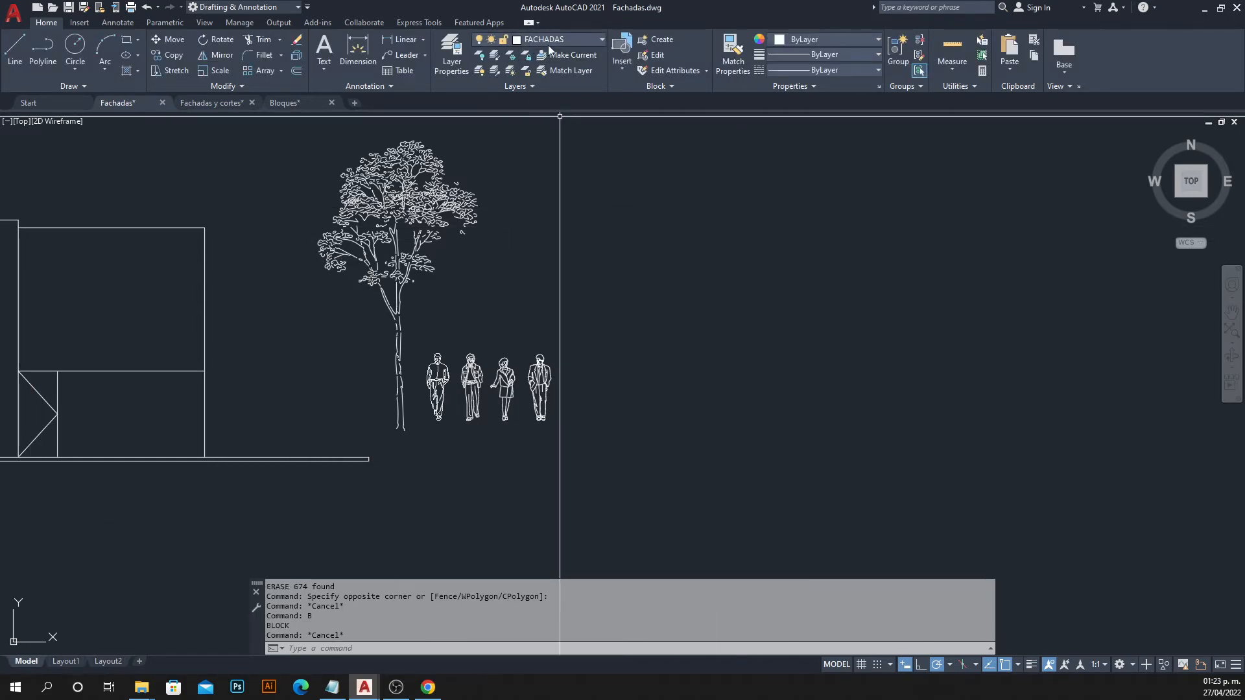
Start a block definition named ARBOL with its base point at the foot of the tree trunk.
text(b)
key(Return)
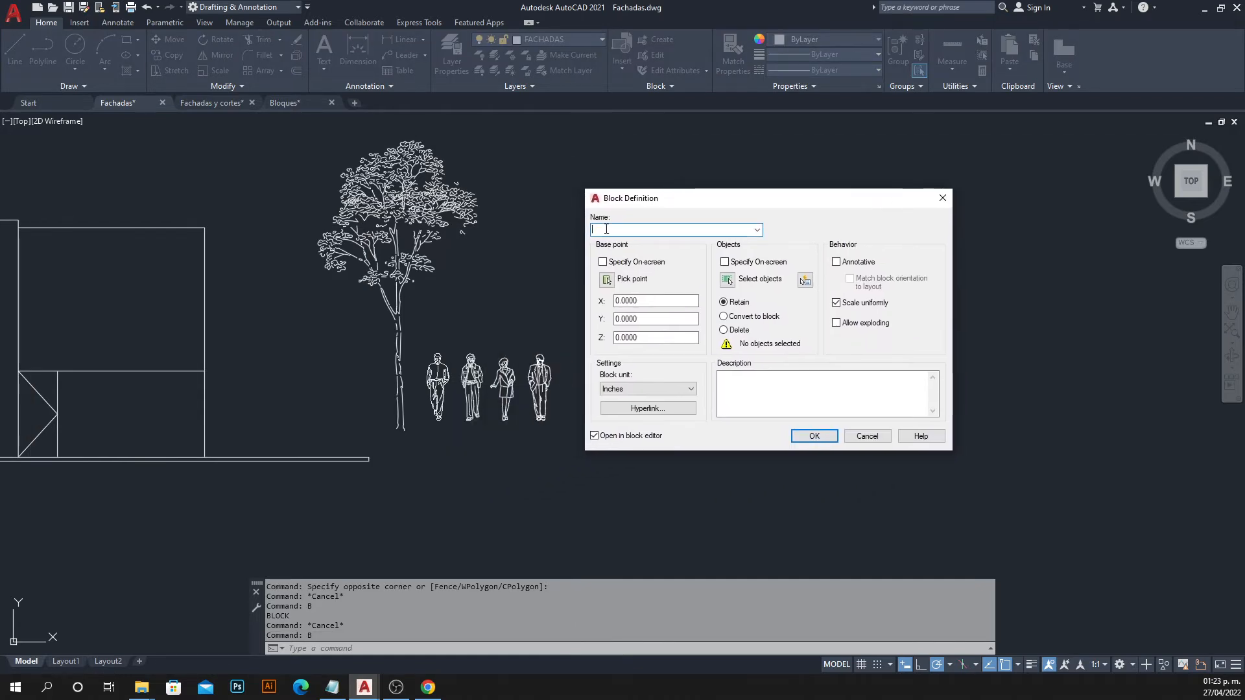
click(607, 280)
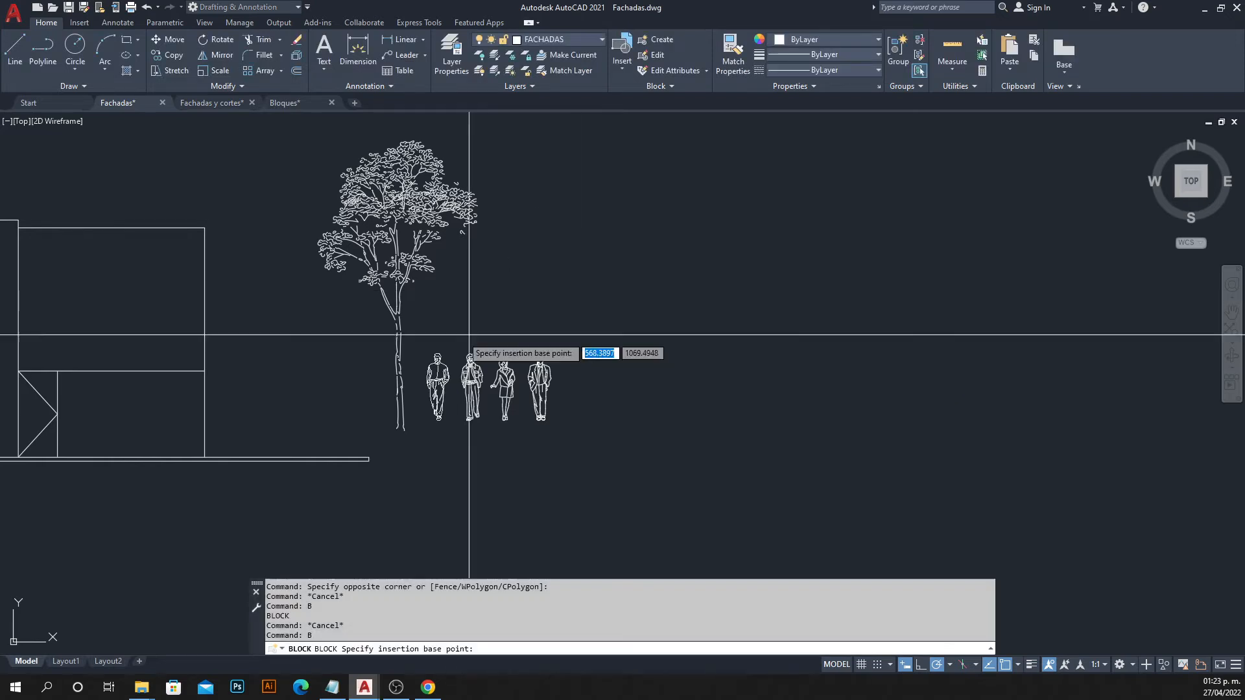
click(396, 427)
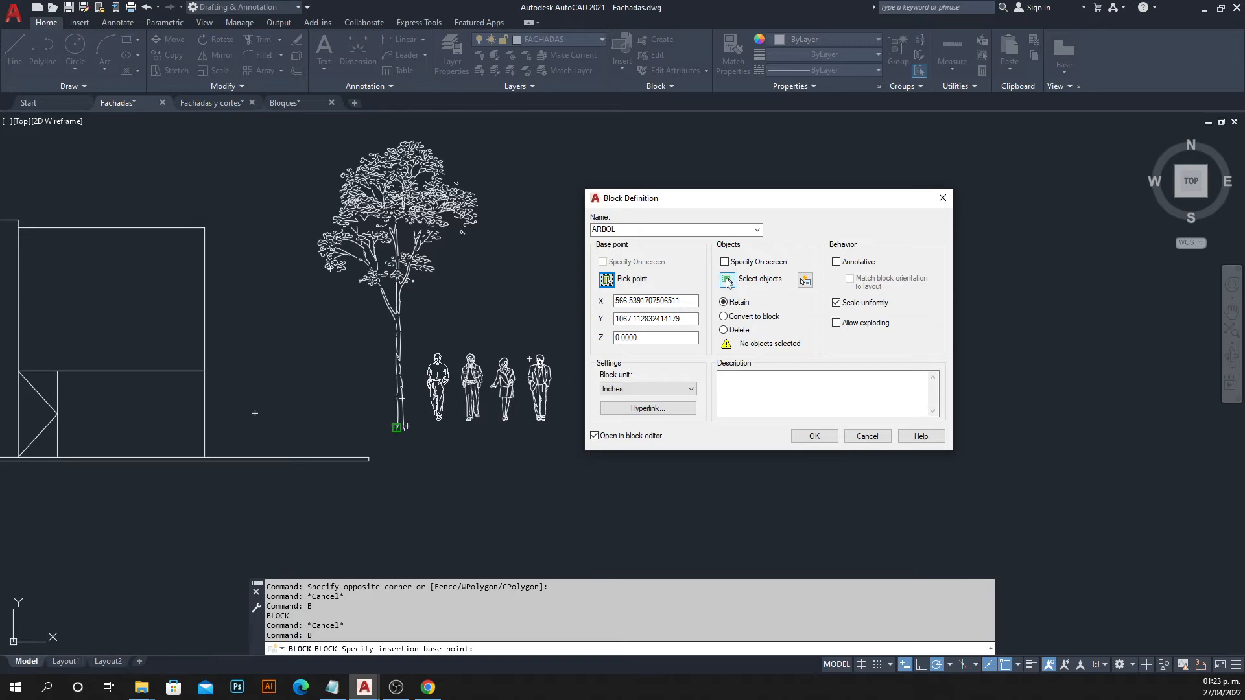
Select the tree's crown and trunk as the objects of the ARBOL block, create it and close the block editor.
click(727, 281)
click(302, 137)
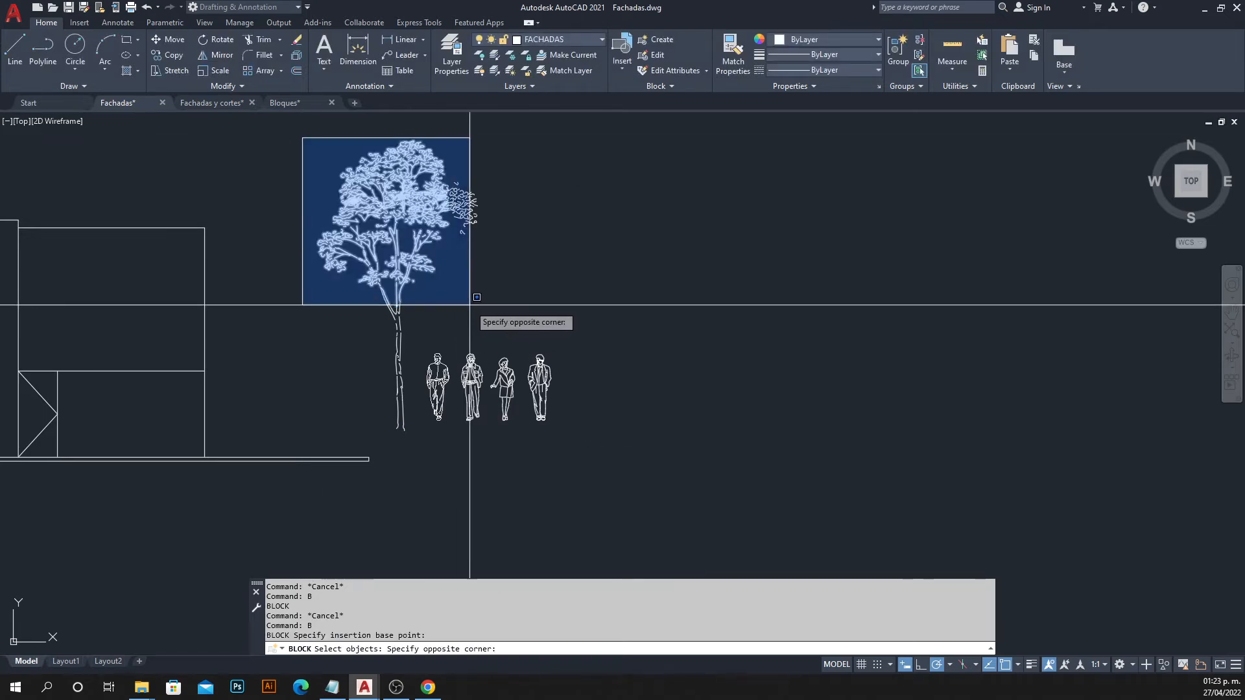
click(505, 313)
scroll(344, 334, up, 4)
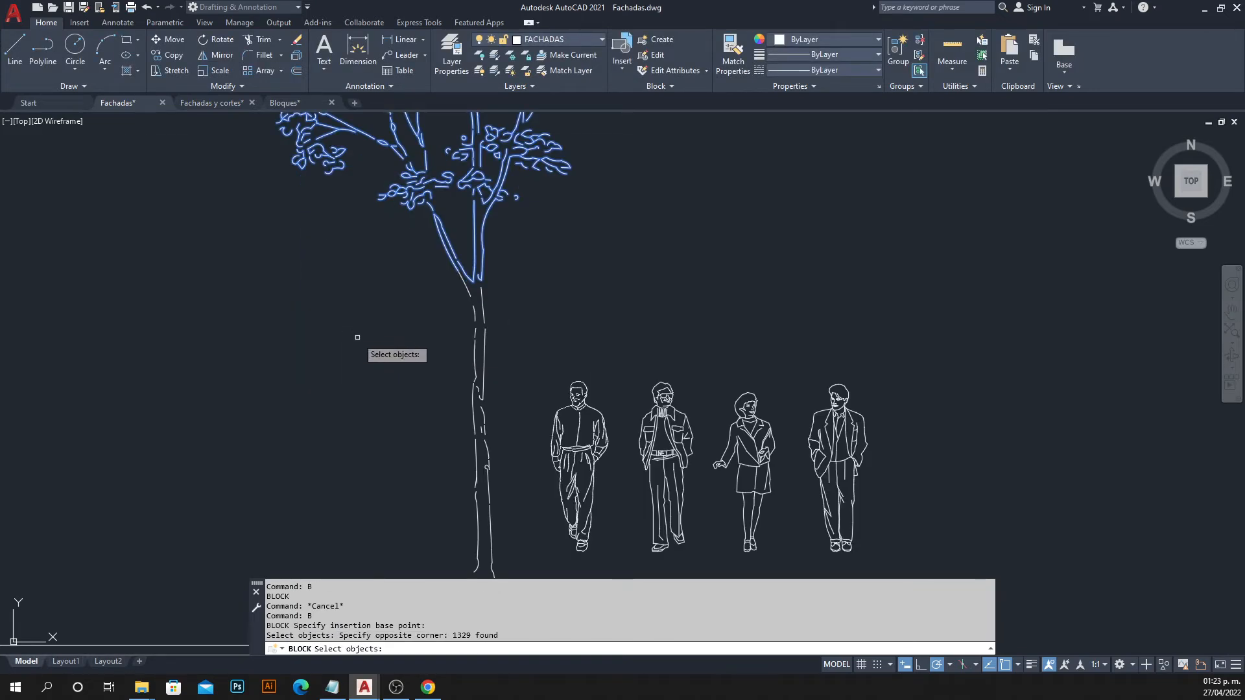
click(384, 269)
scroll(418, 333, down, 3)
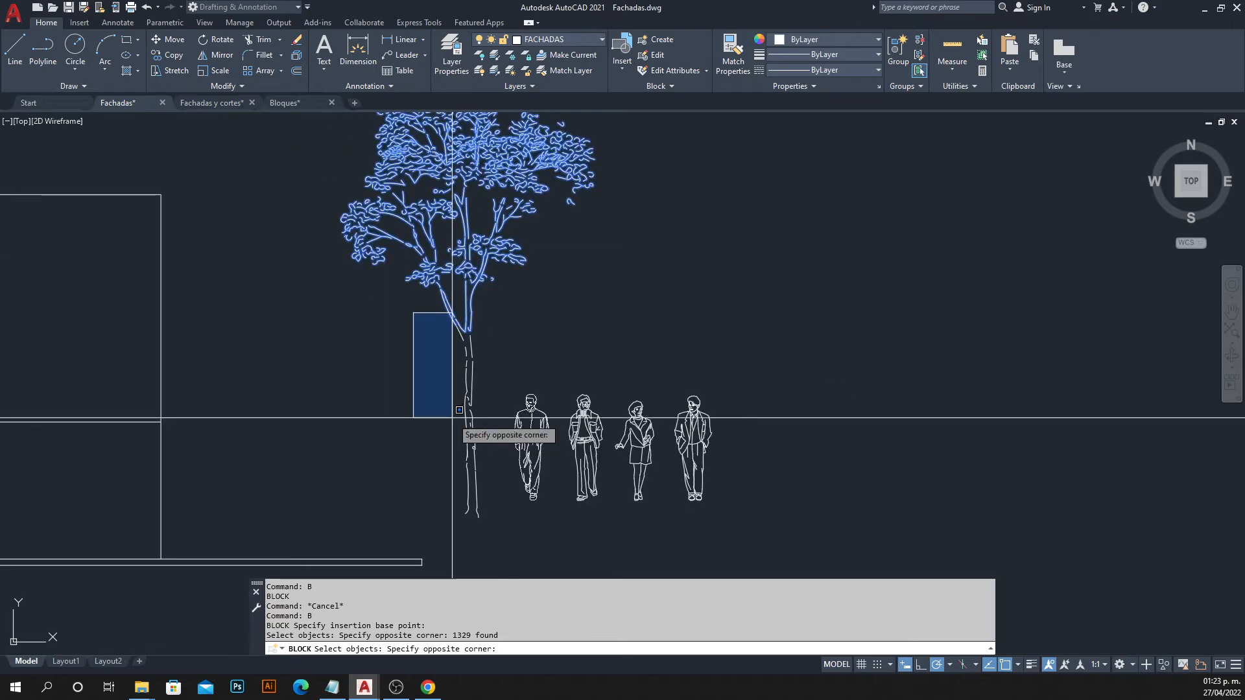
click(506, 536)
key(Return)
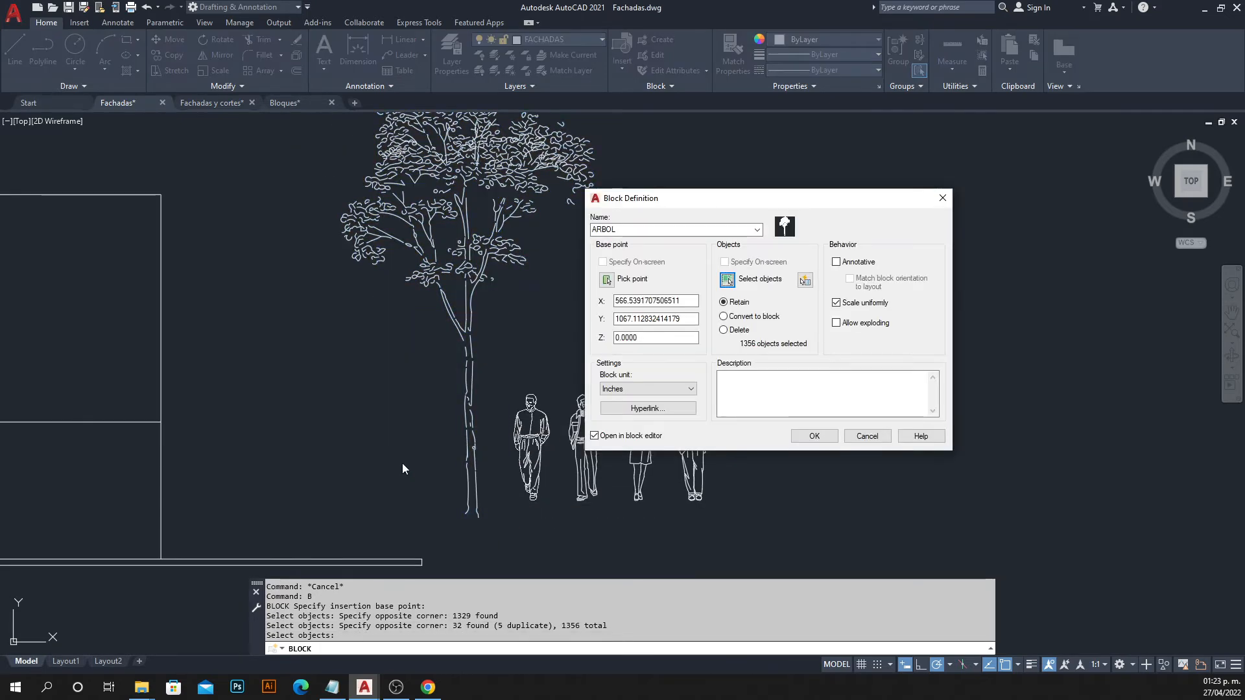
click(813, 436)
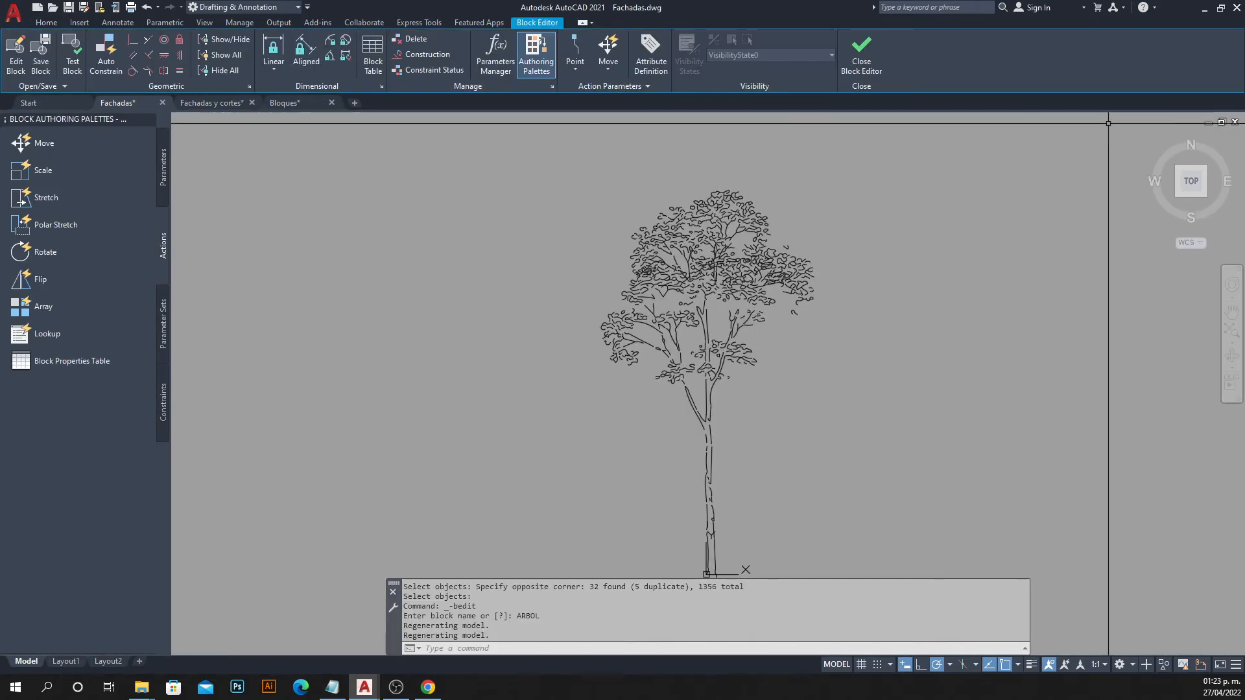
click(845, 50)
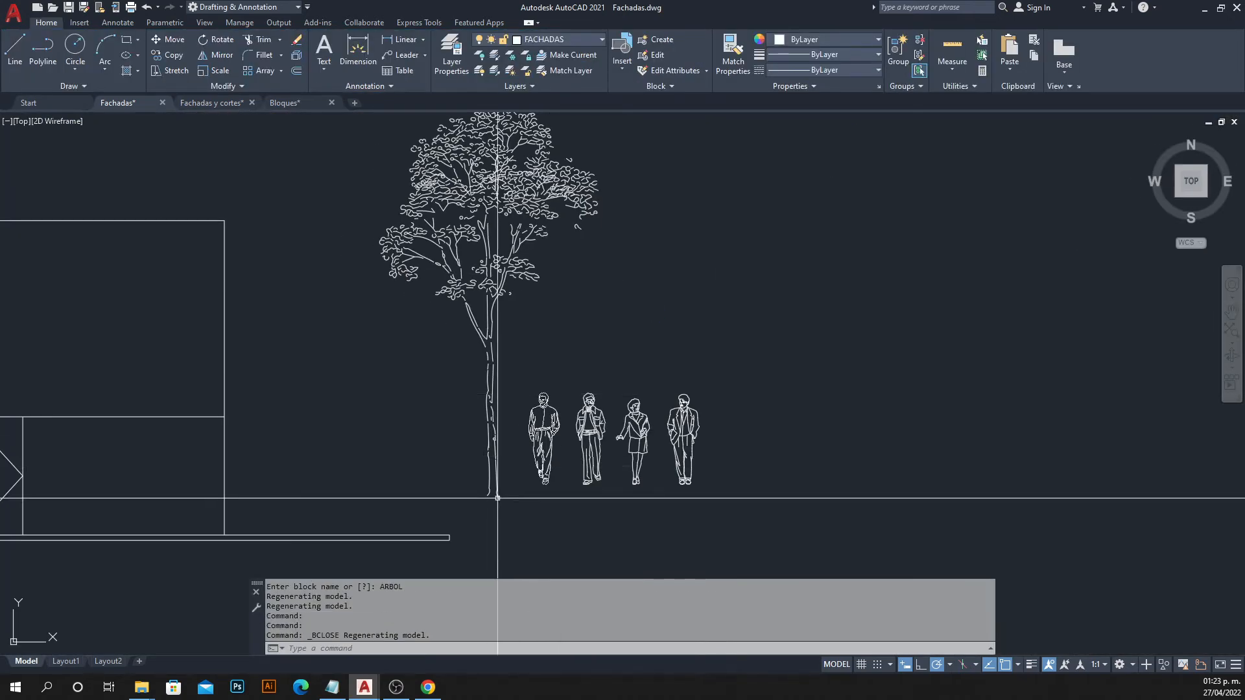
key(Escape)
scroll(502, 327, down, 2)
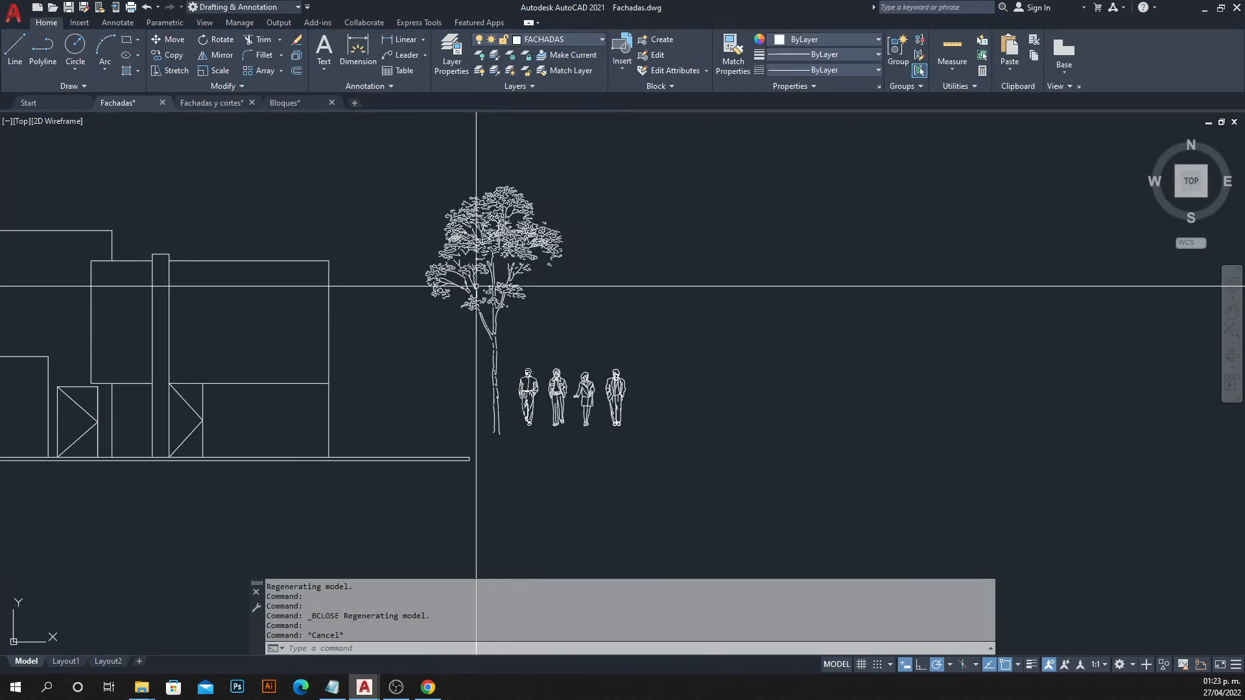
click(416, 158)
key(Escape)
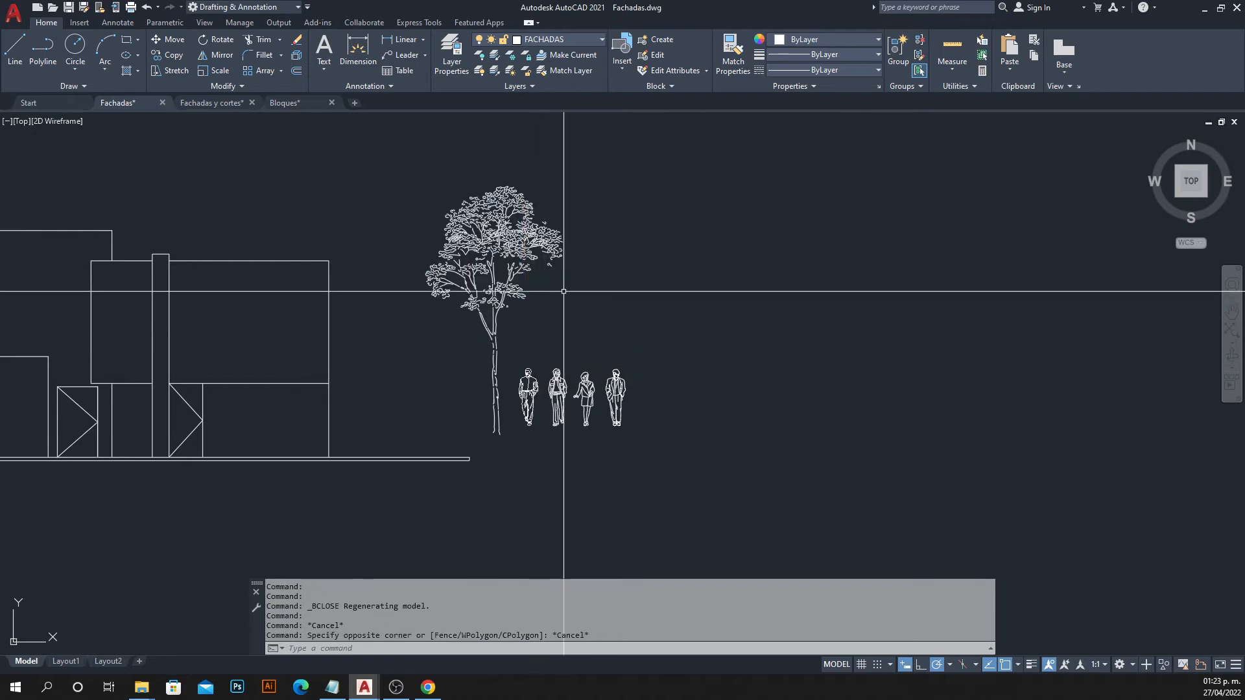
click(625, 165)
key(Escape)
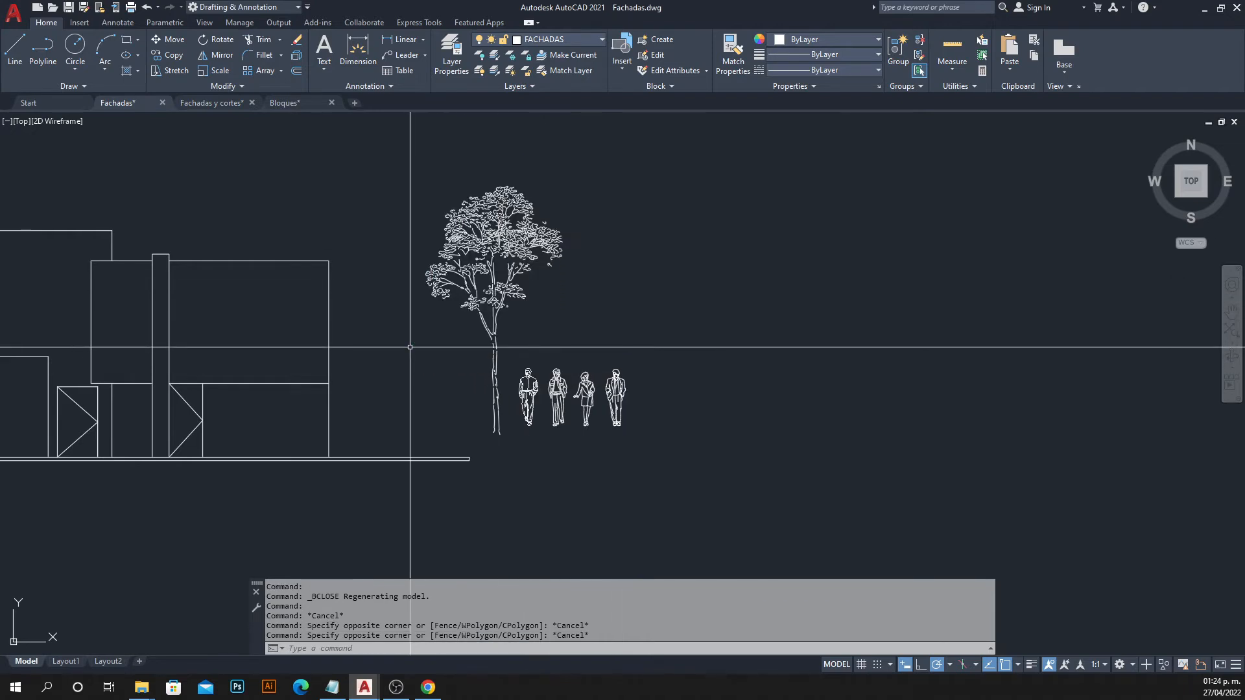
Insert the ARBOL block on the ground line, between its far end and the garage side of the facade.
text(I)
key(Return)
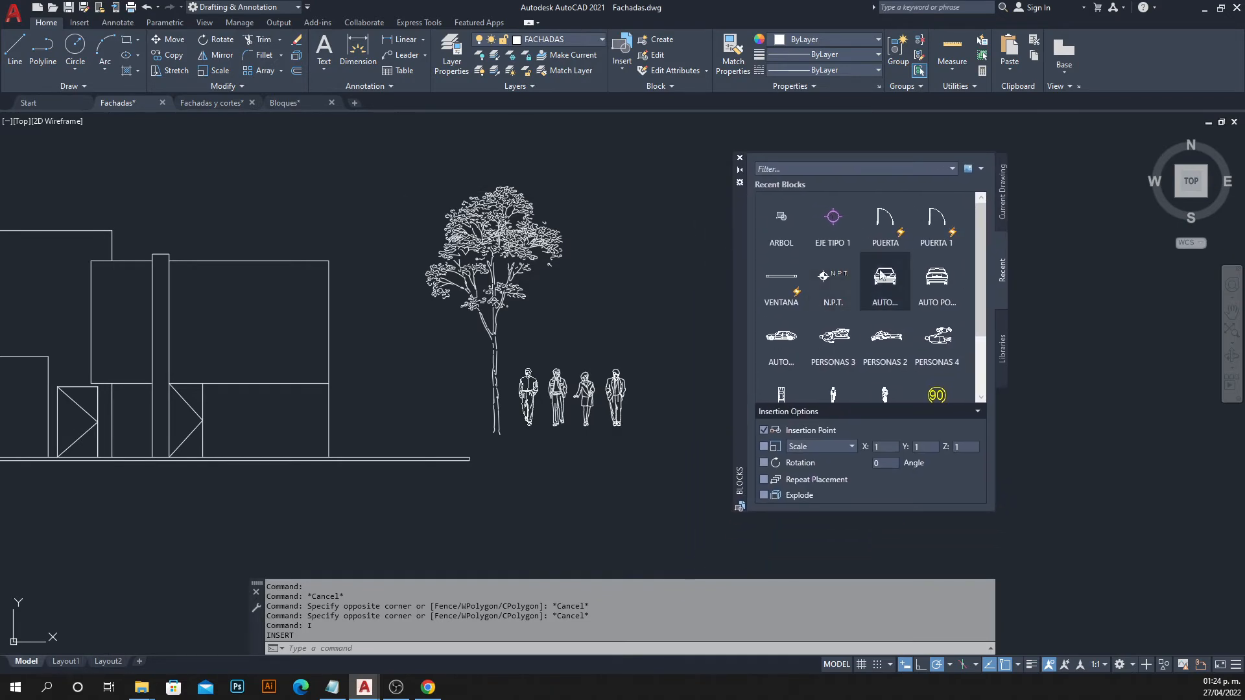
scroll(909, 254, down, 3)
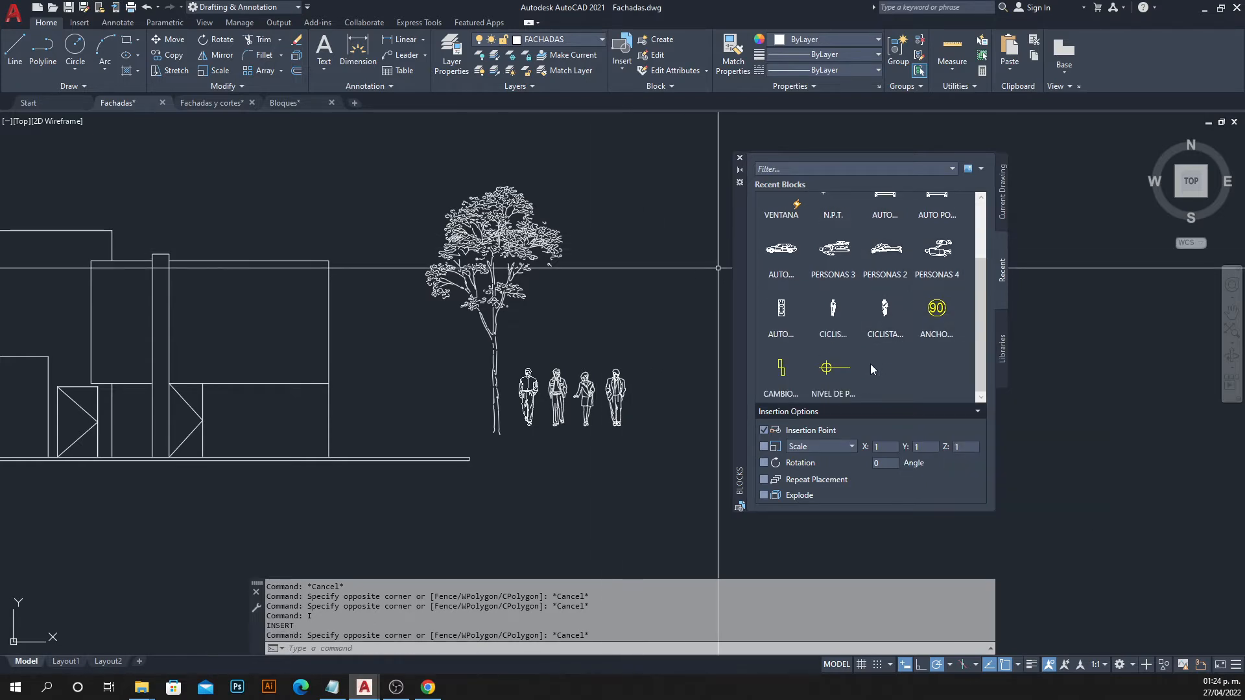
scroll(870, 364, up, 3)
click(781, 221)
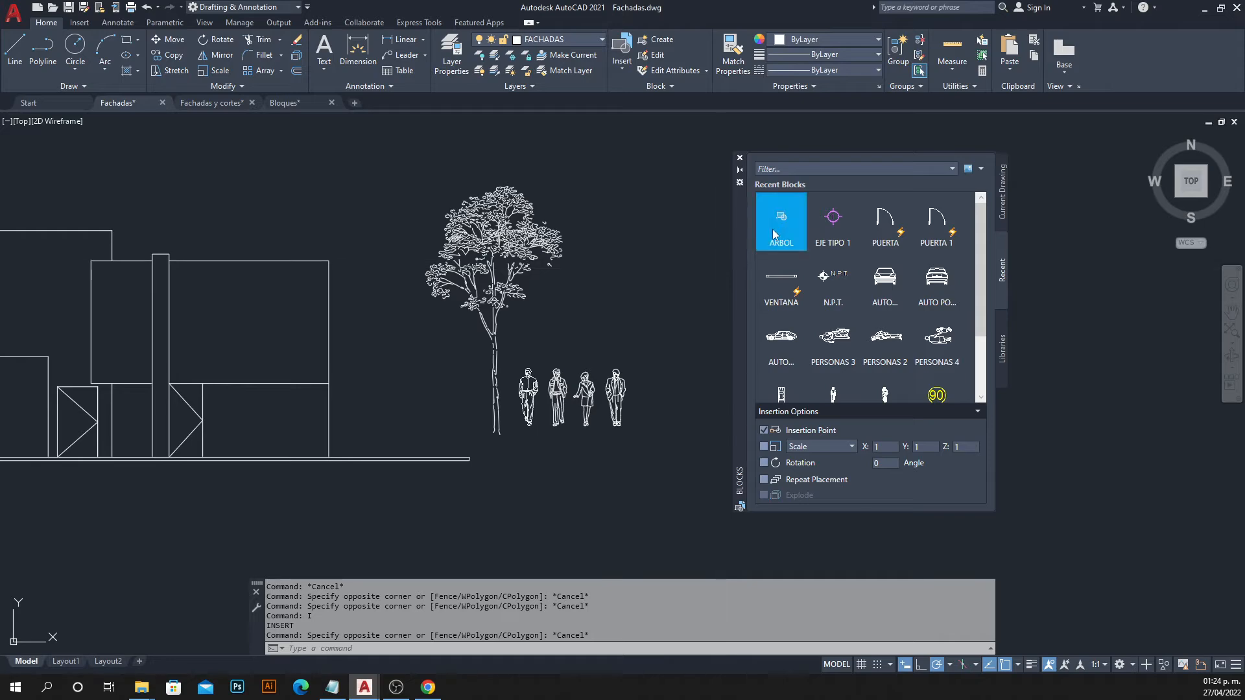
scroll(282, 407, up, 5)
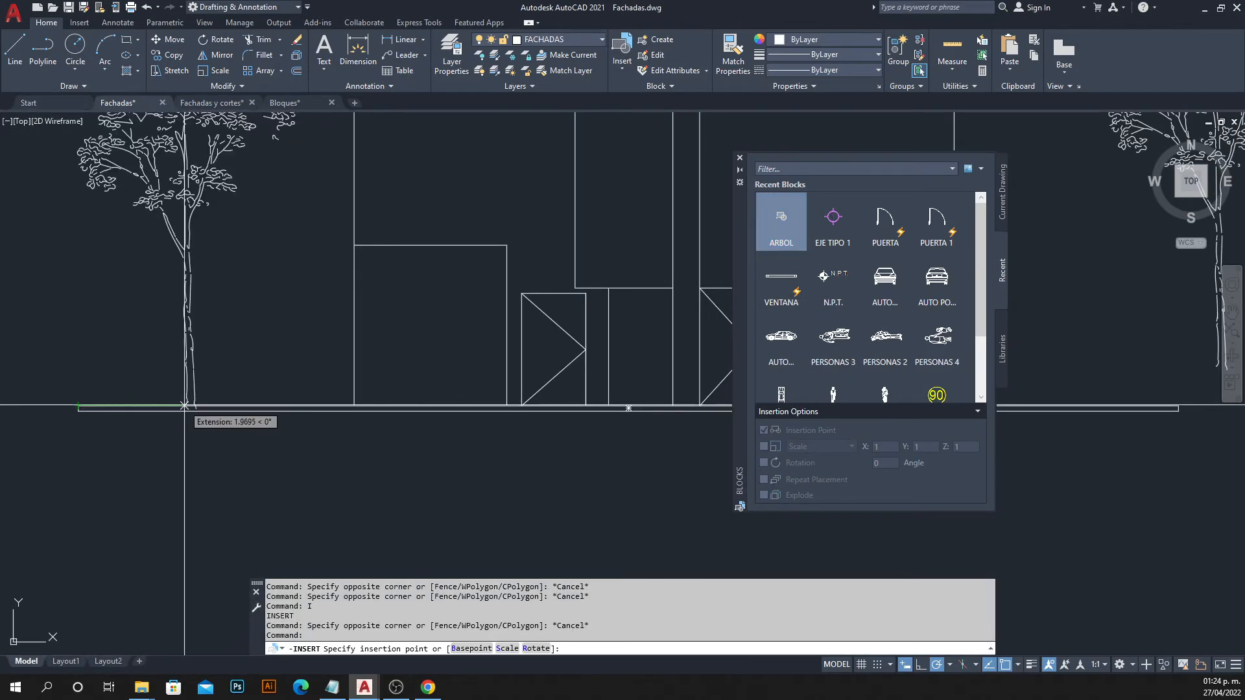
click(207, 406)
key(Escape)
scroll(265, 394, down, 4)
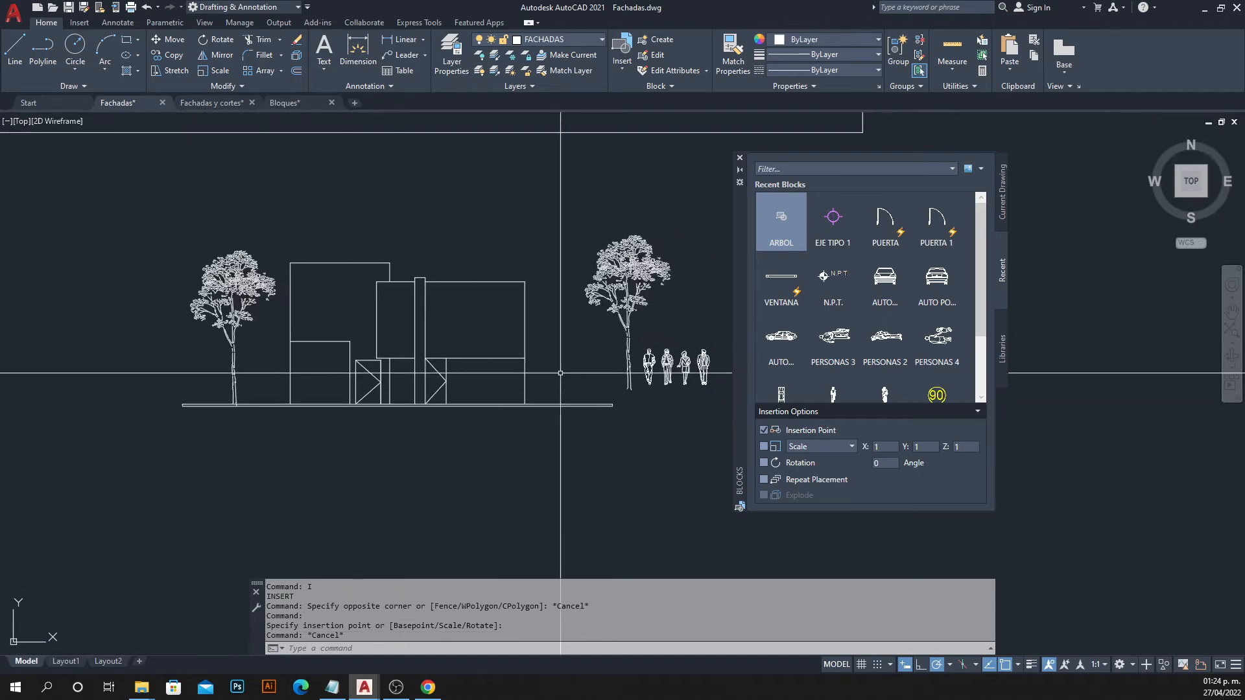
Erase the loose original tree, crown and trunk, standing beside the four people.
scroll(685, 319, up, 3)
click(510, 127)
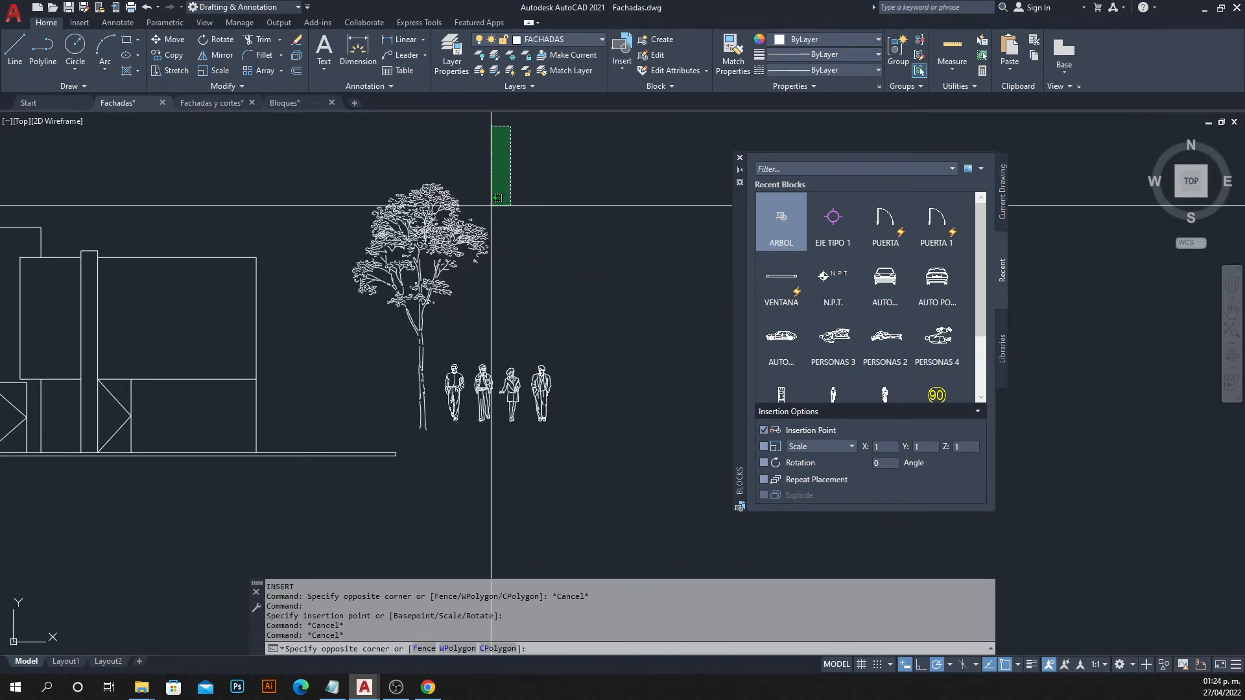
click(327, 342)
text(e)
key(Return)
click(405, 327)
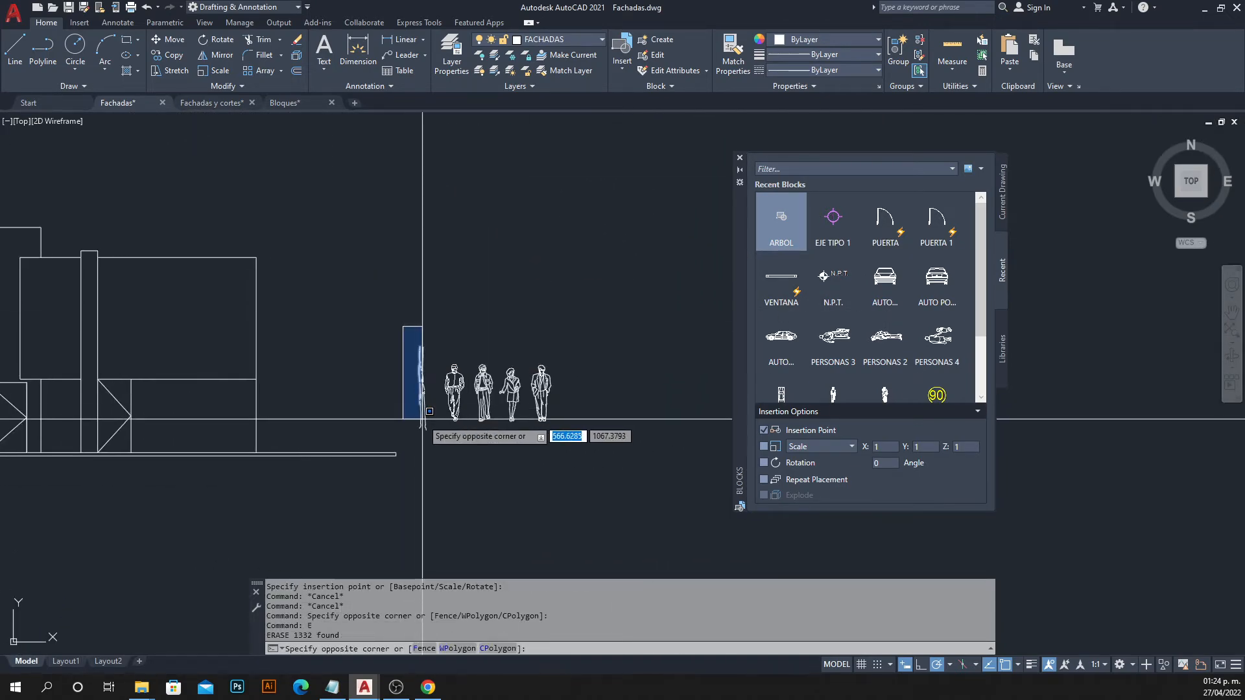
click(436, 440)
text(e)
key(Return)
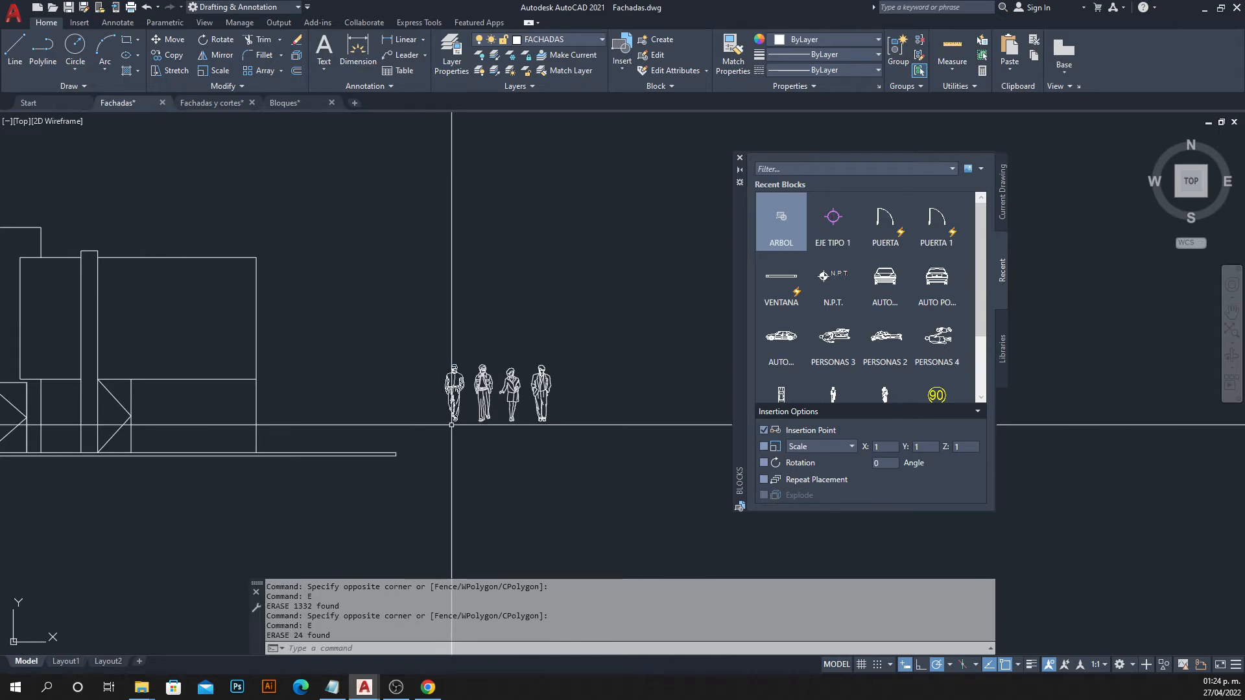
Start a block definition named ESCALA HUMANA1 with its base point at the sole of the first man's front shoe.
scroll(508, 401, up, 4)
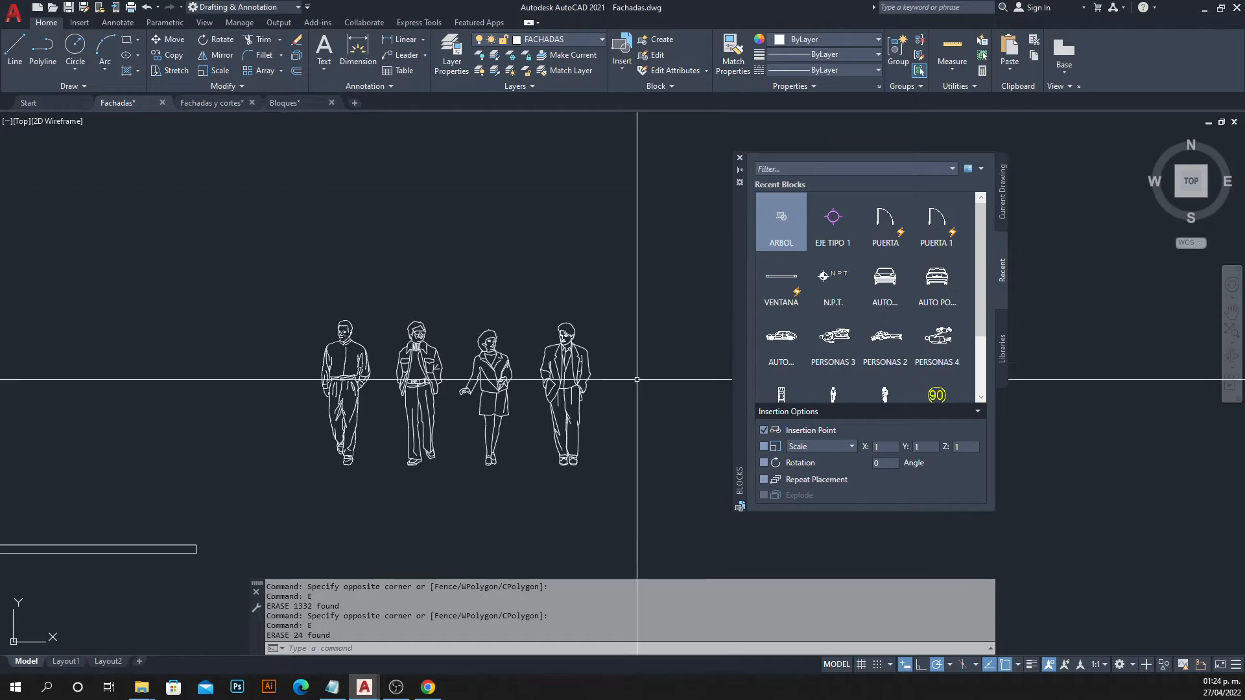
key(Return)
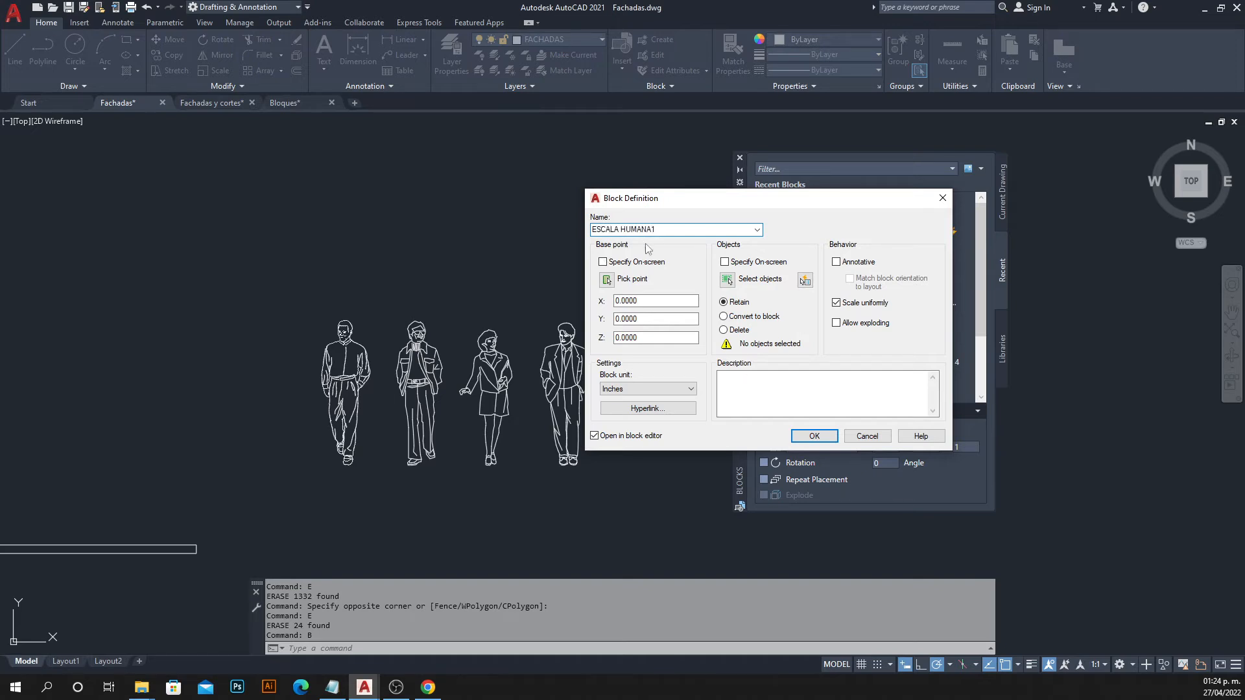
click(607, 279)
scroll(400, 439, up, 8)
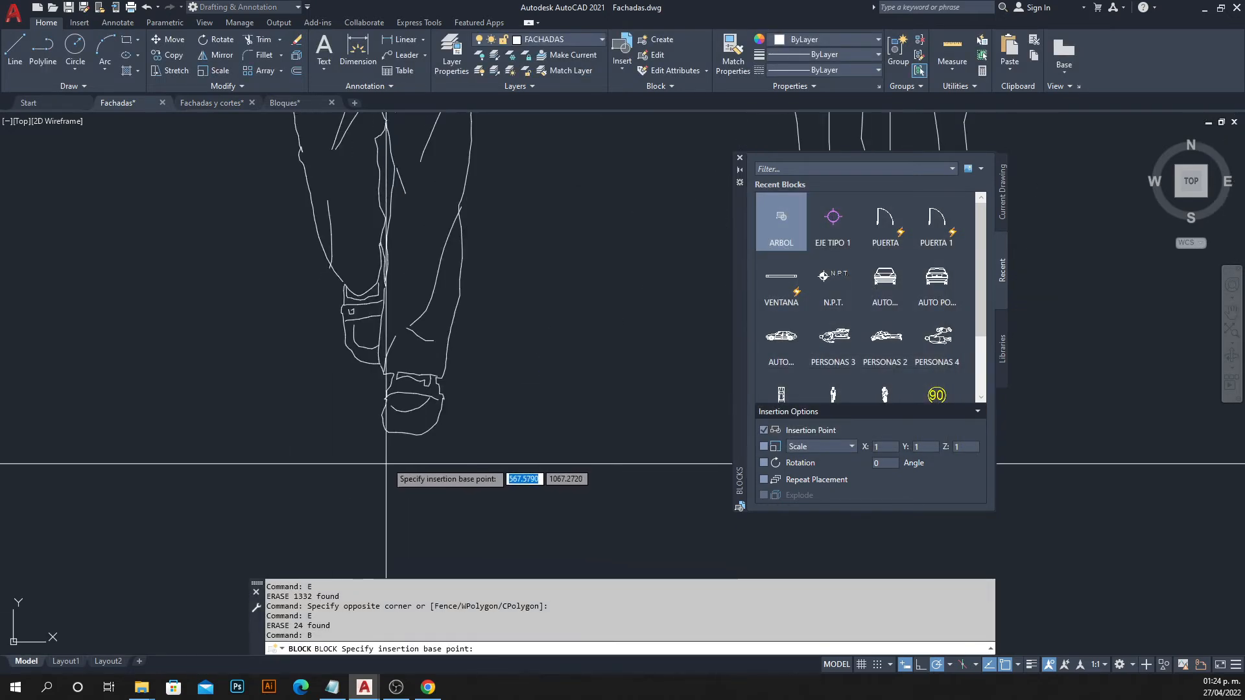
click(414, 436)
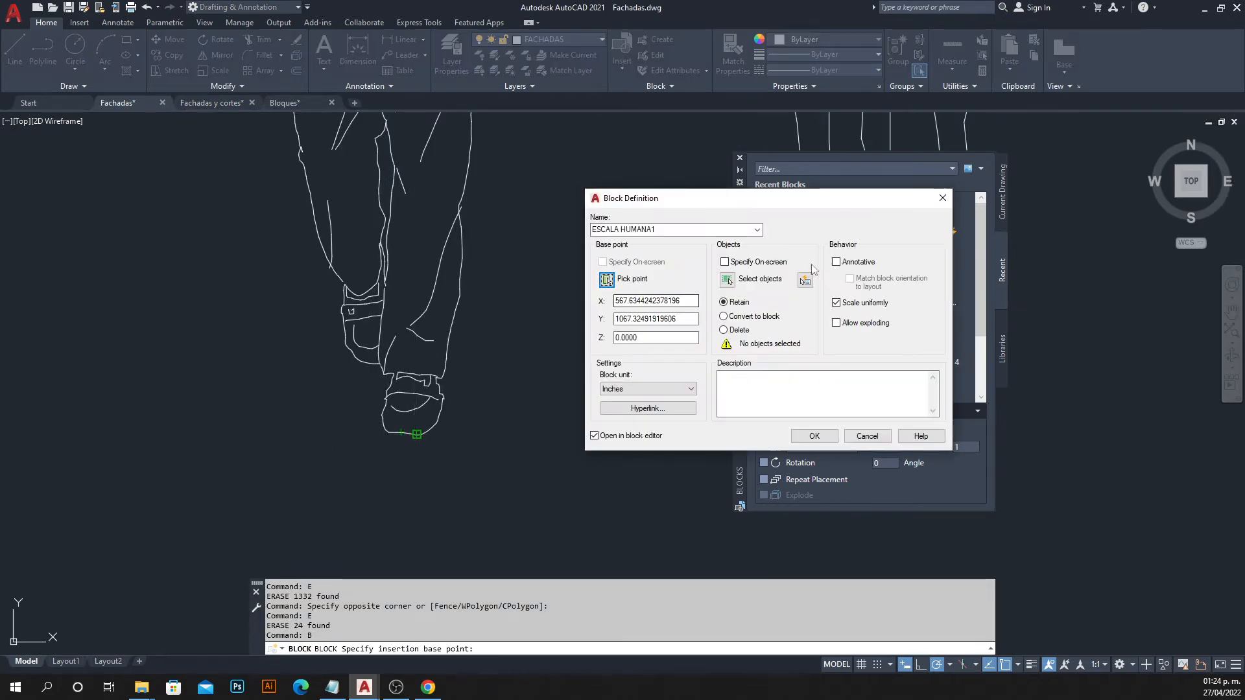
Select the whole first man as the objects of ESCALA HUMANA1, create the block and close the block editor.
click(727, 280)
scroll(513, 298, down, 8)
click(422, 148)
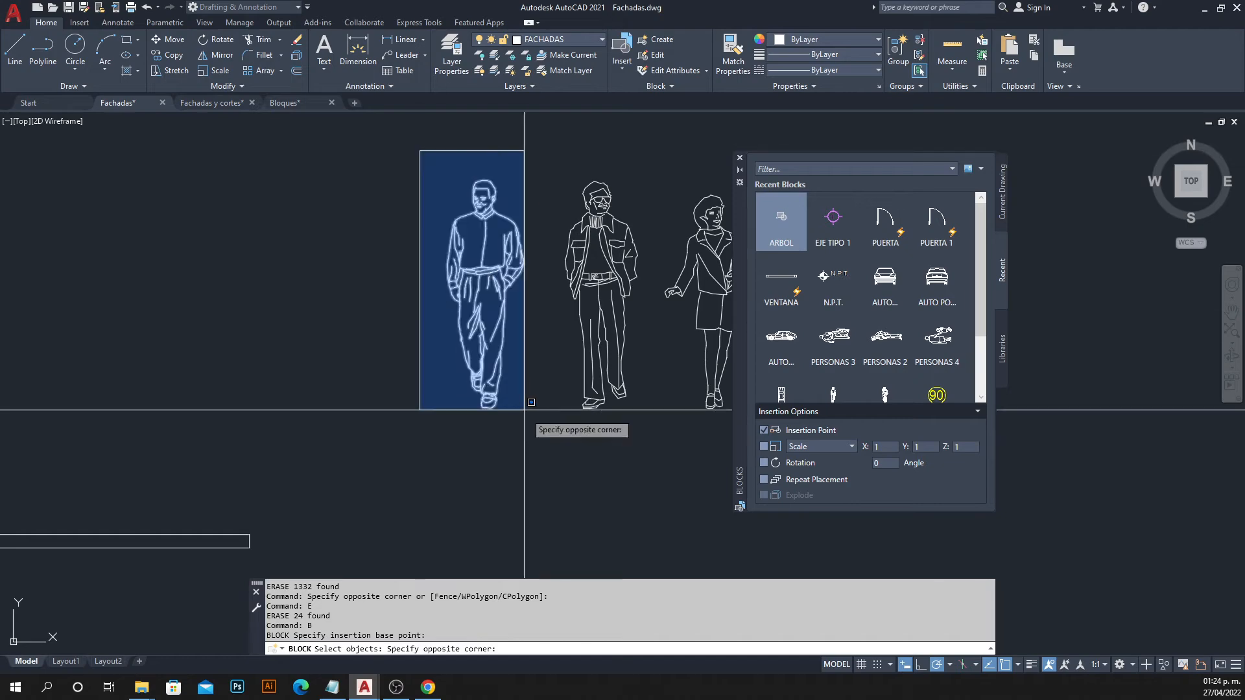
click(549, 448)
key(Return)
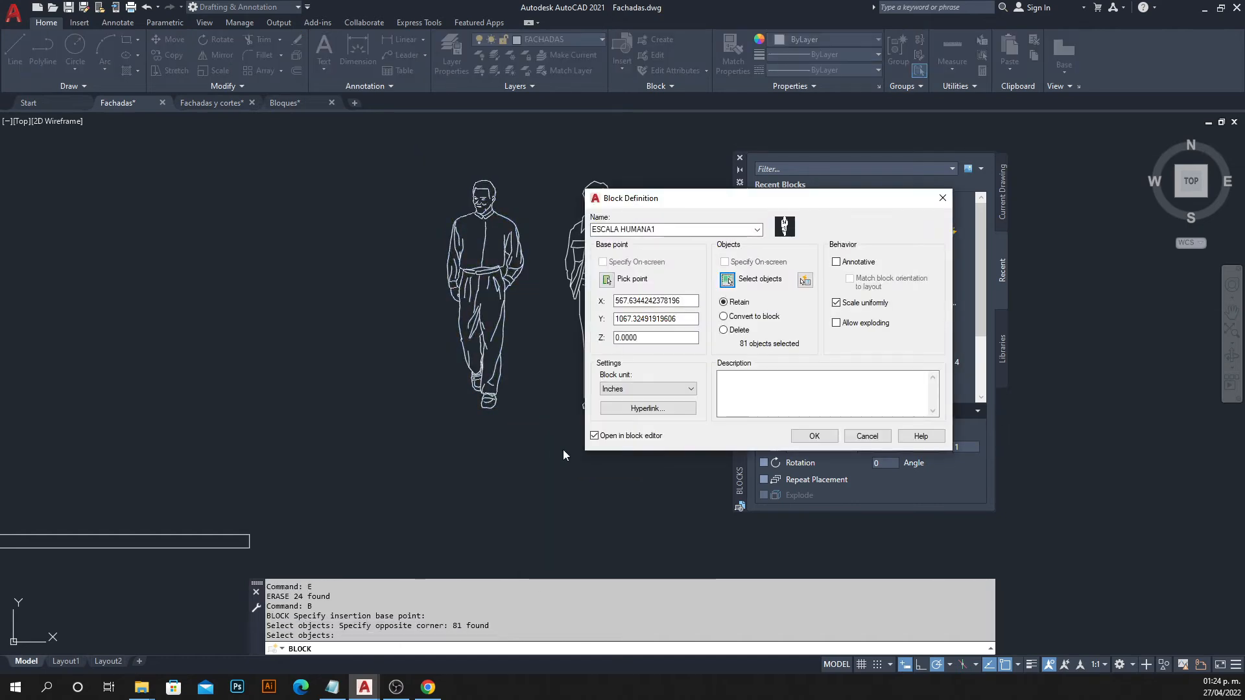
click(814, 436)
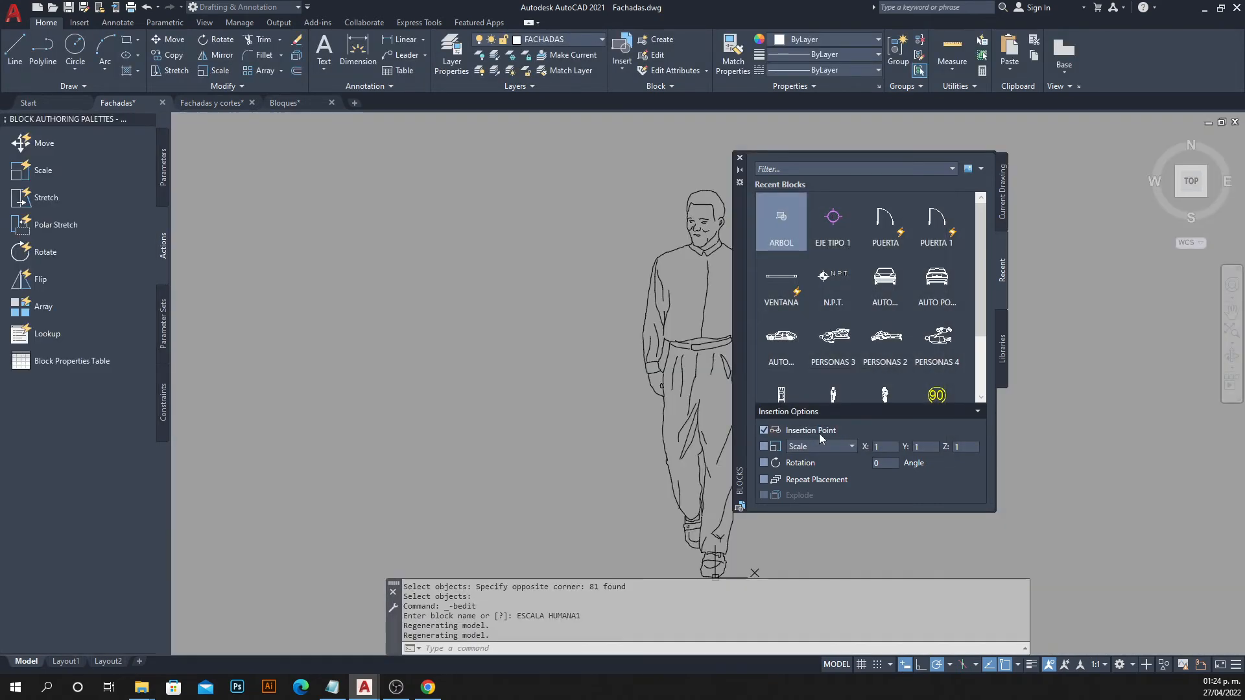
click(873, 63)
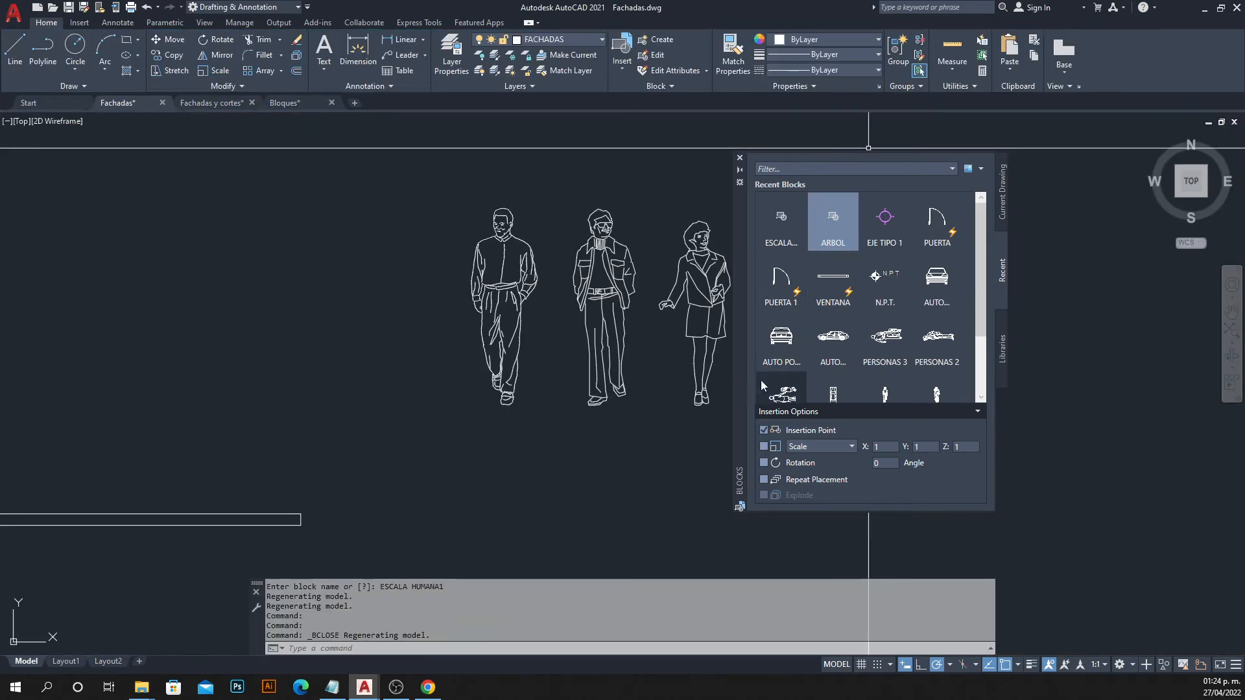
Erase the other three people, keeping only the man nearest the facade.
scroll(554, 364, down, 4)
middle_drag(554, 364, 348, 317)
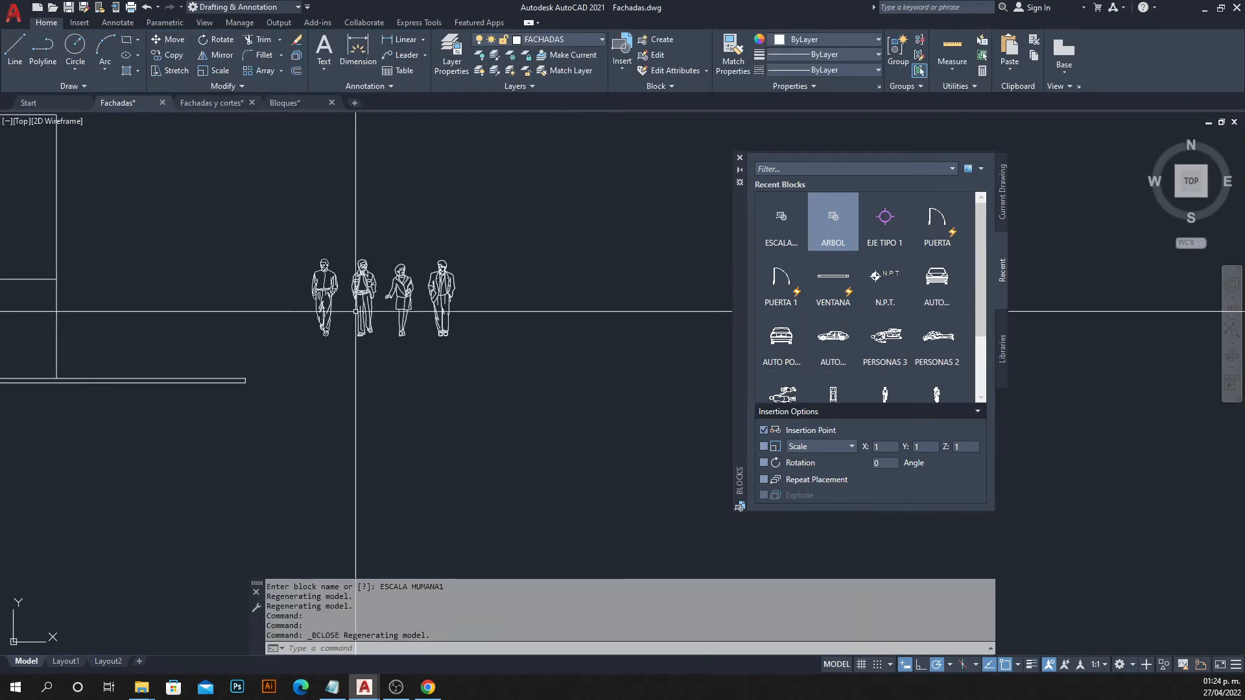
scroll(354, 312, up, 2)
click(328, 172)
click(518, 417)
text(E)
key(Return)
scroll(528, 394, down, 2)
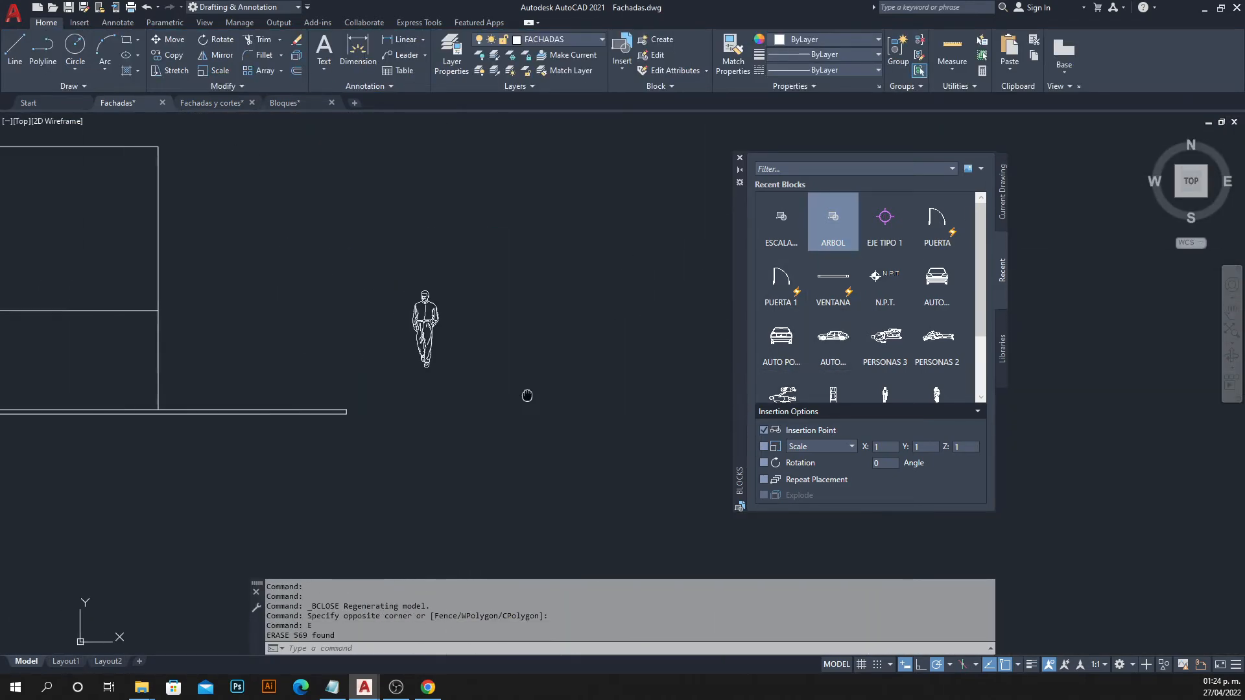
click(514, 283)
click(391, 393)
text(M)
key(Return)
key(Escape)
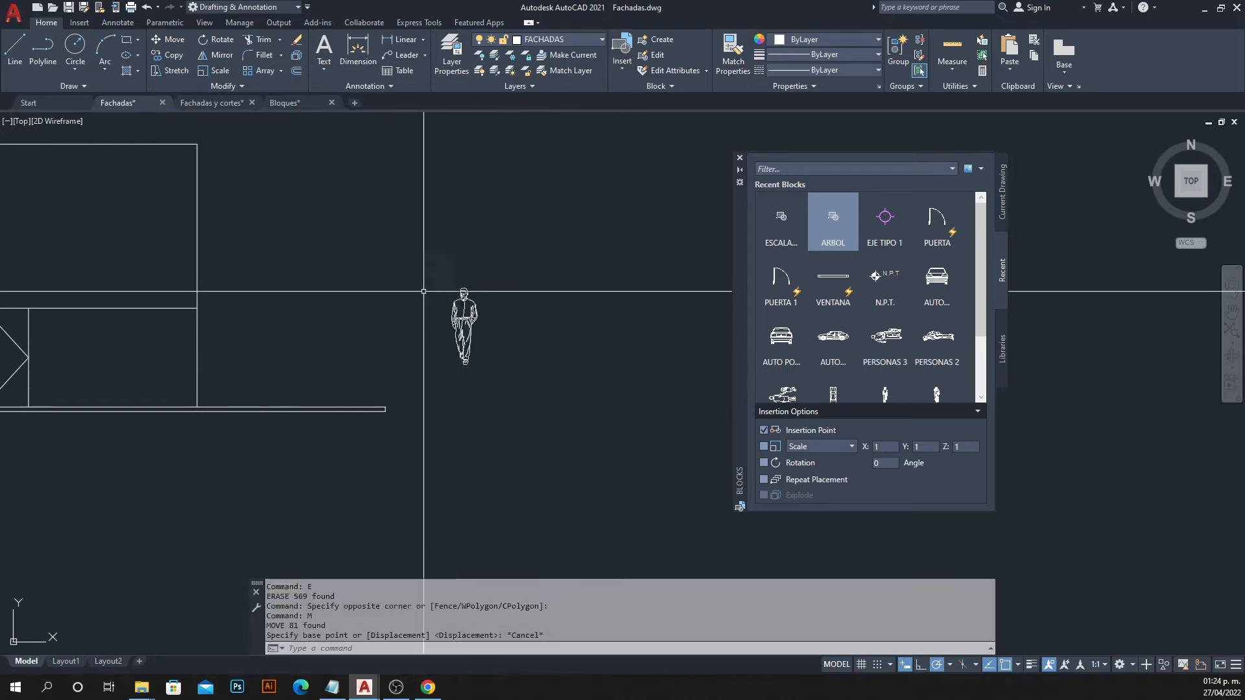
key(Escape)
Erase the remaining loose man and insert the ESCALA HUMANA1 block on the ground line between the tree and the facade.
click(425, 249)
click(519, 422)
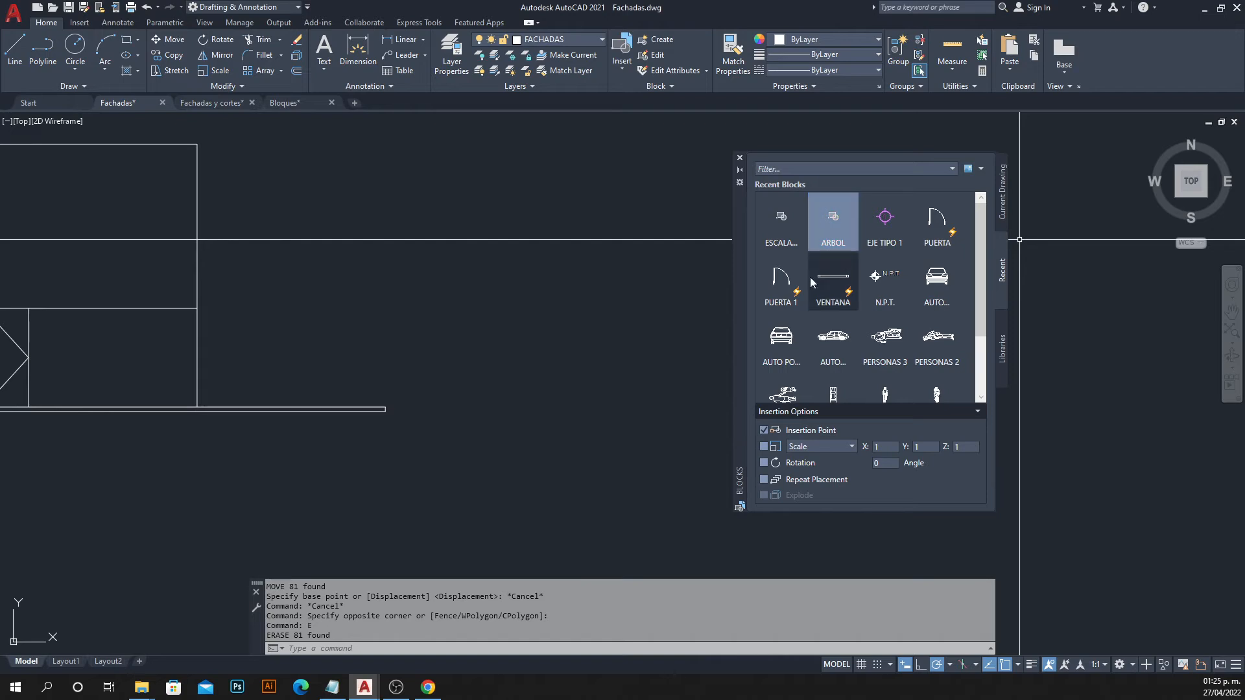
click(783, 219)
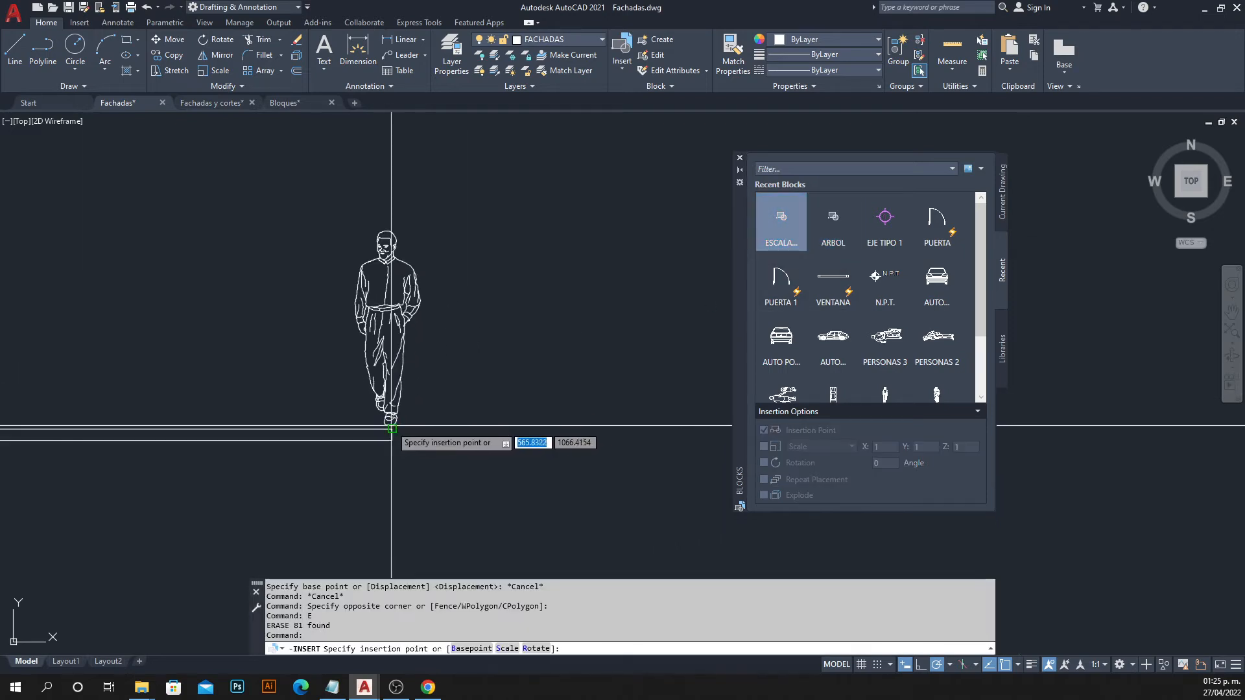
scroll(703, 428, down, 2)
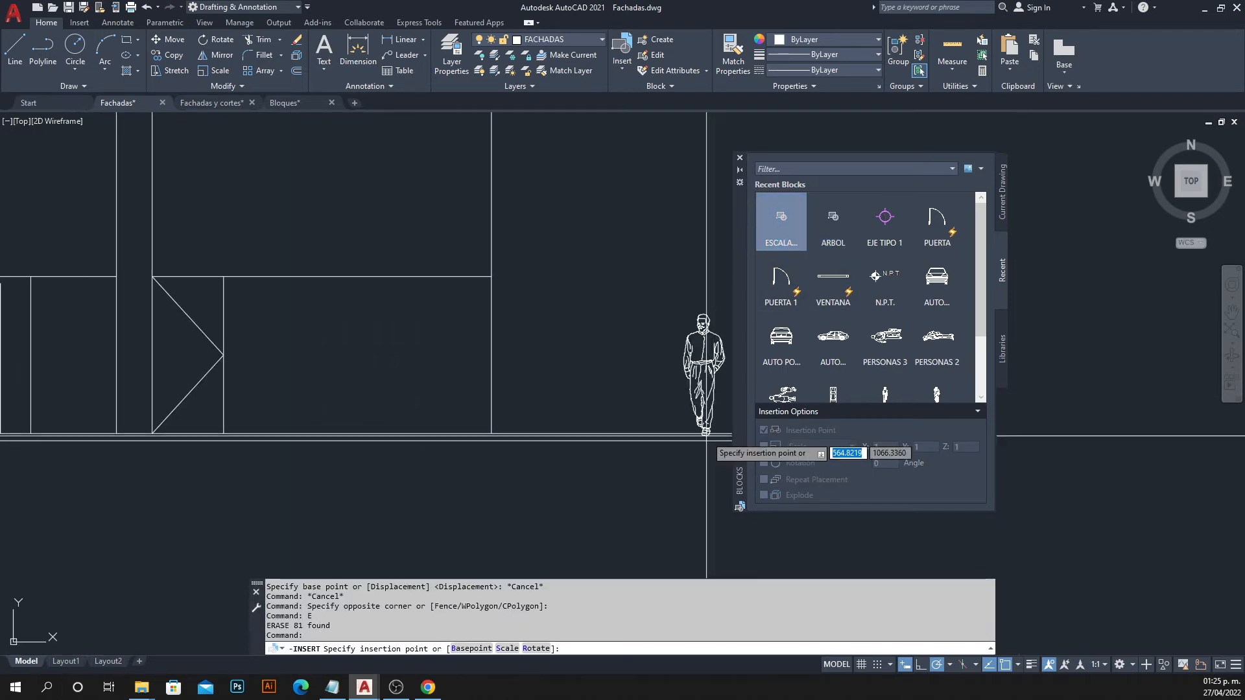
middle_drag(506, 440, 761, 398)
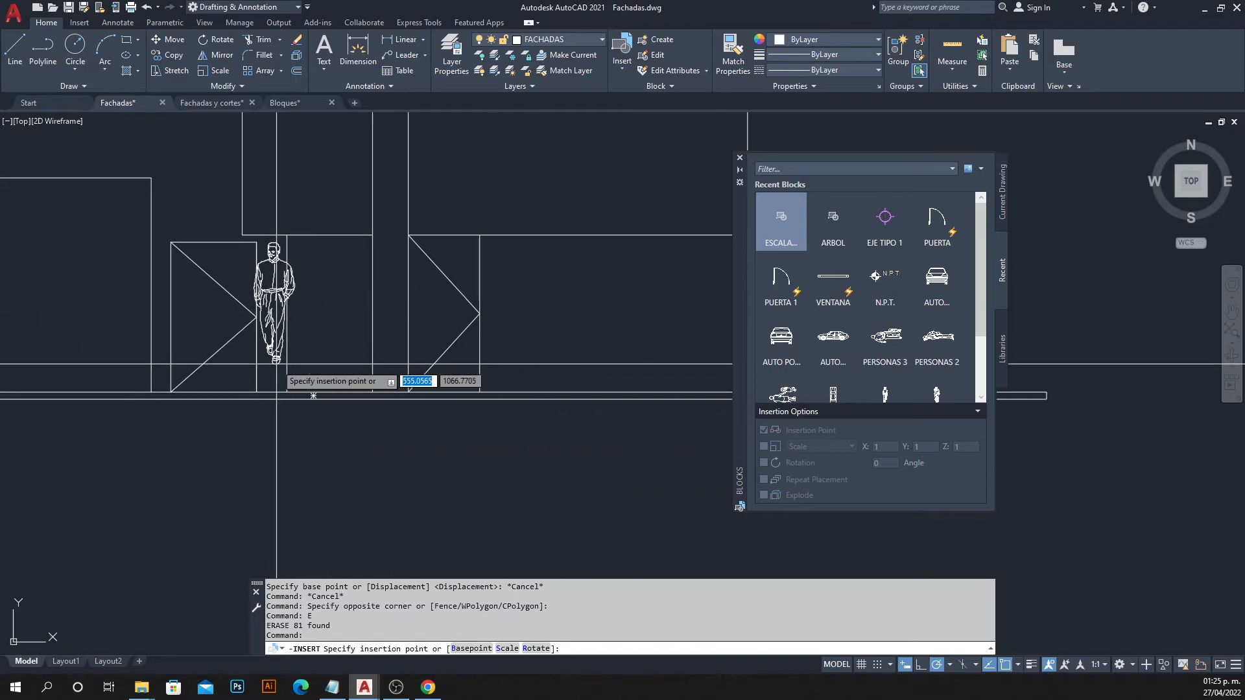
middle_drag(318, 392, 595, 353)
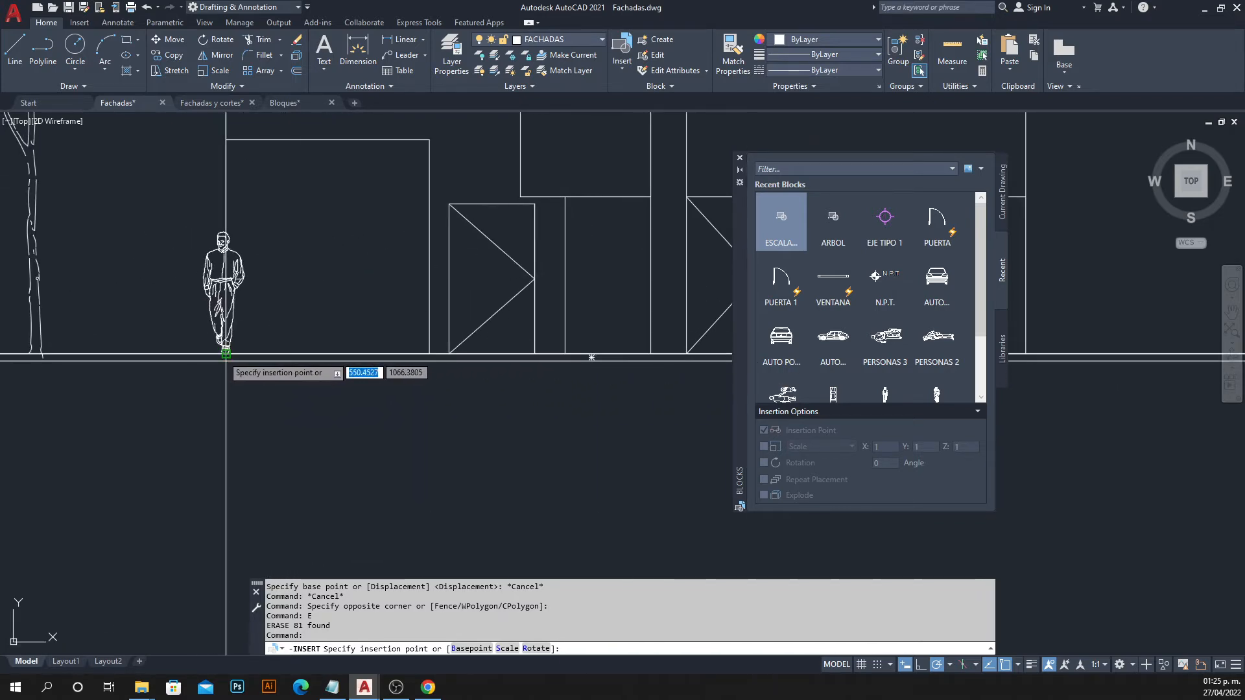
key(Escape)
scroll(259, 389, up, 4)
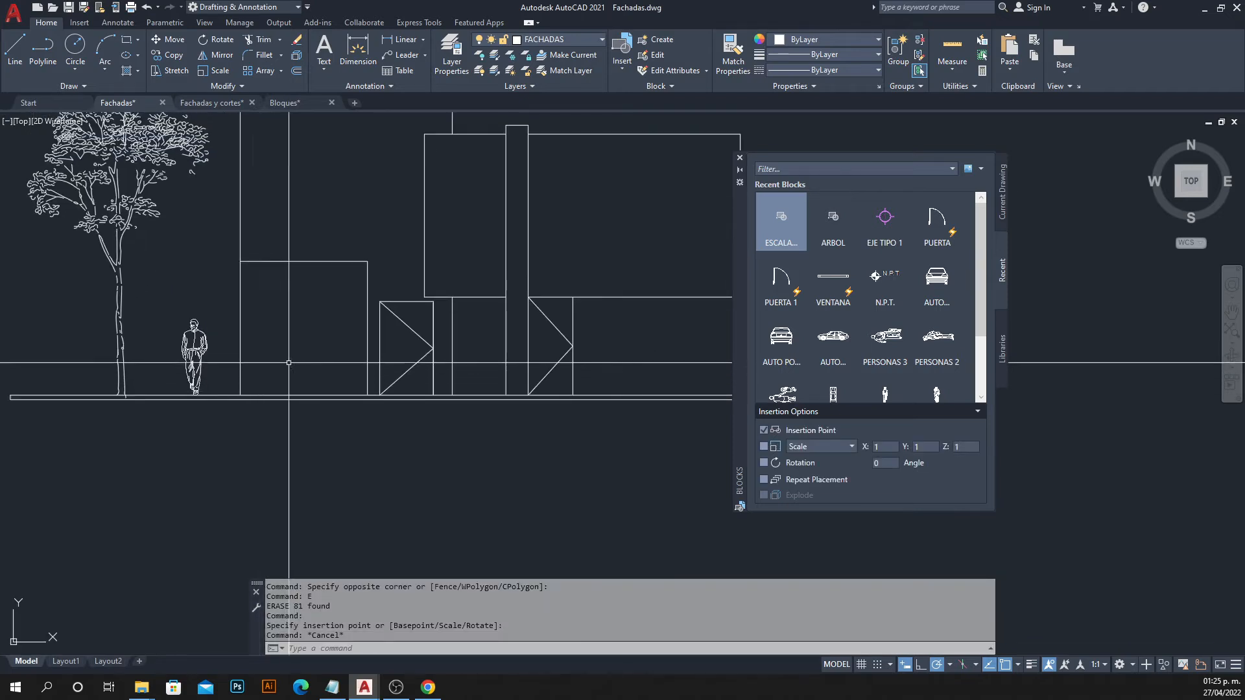
scroll(289, 363, down, 2)
middle_drag(288, 362, 214, 391)
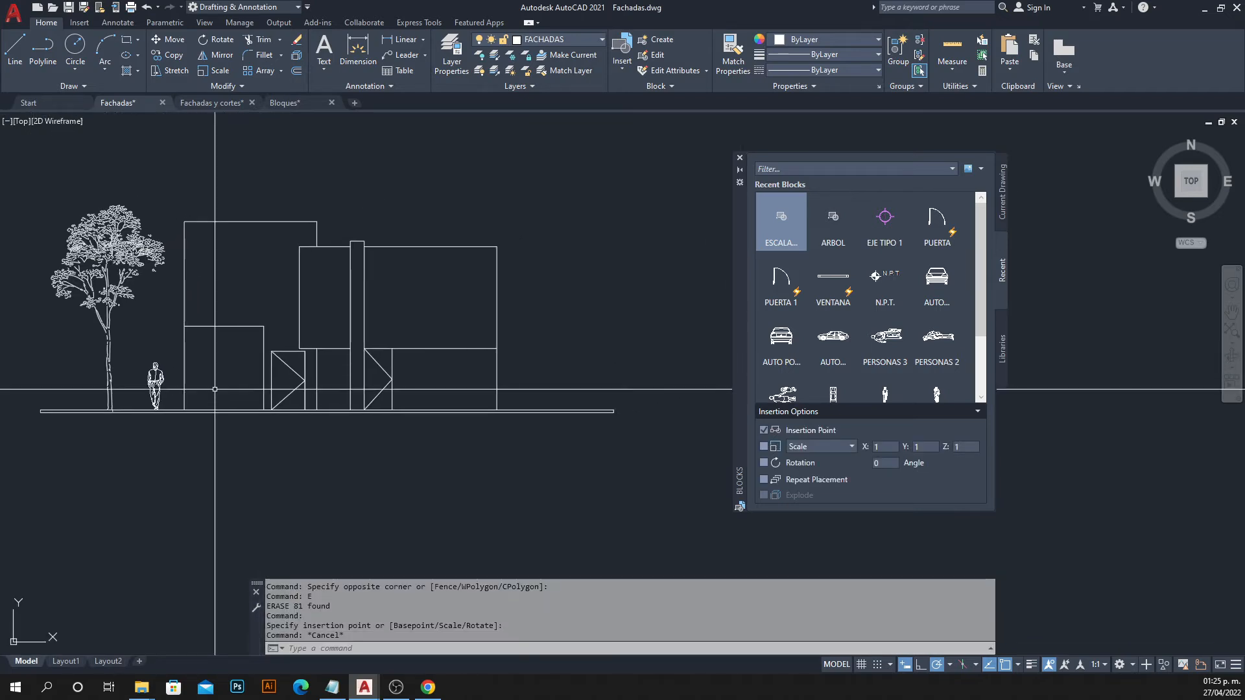
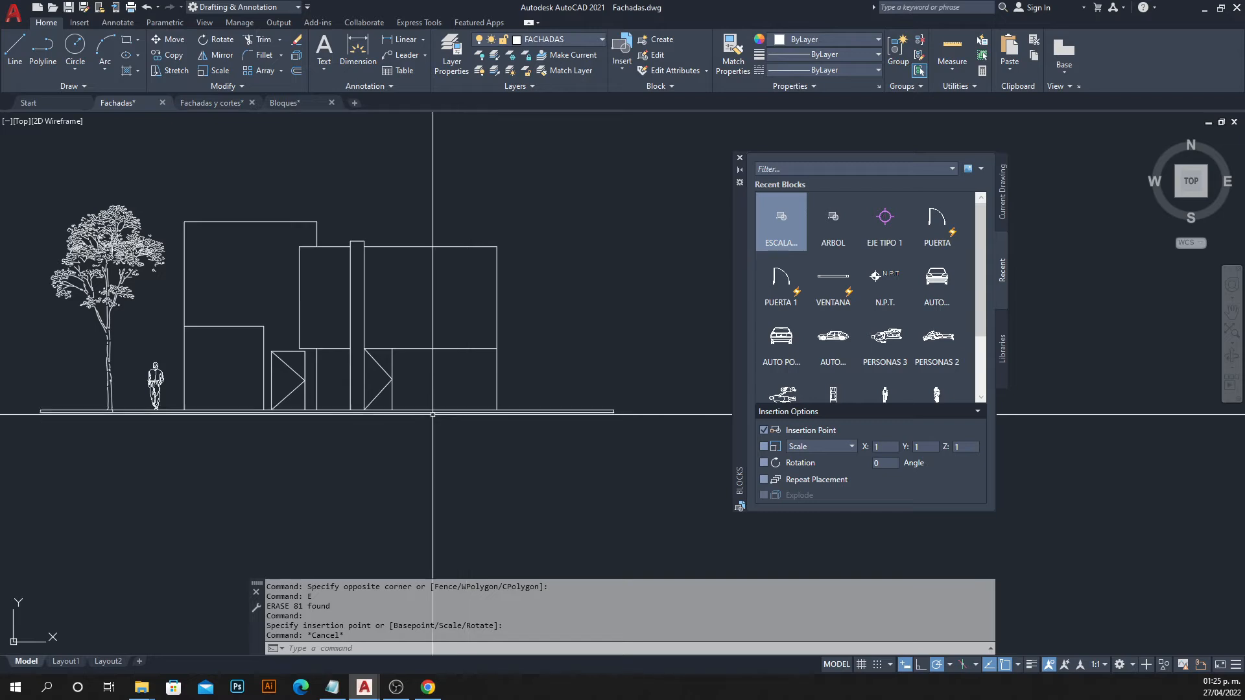
Close the Blocks palette to clear the view of the facade.
scroll(241, 326, up, 2)
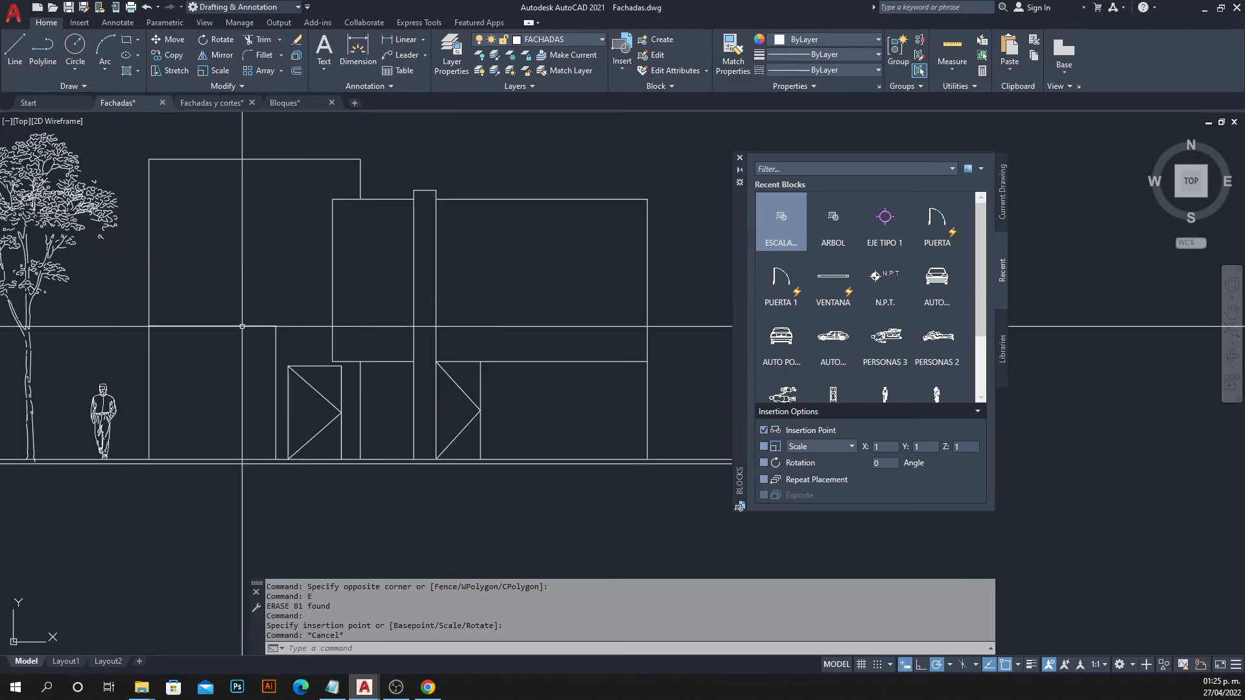
mouse_move(387, 326)
middle_down()
mouse_move(397, 330)
mouse_move(372, 348)
middle_up()
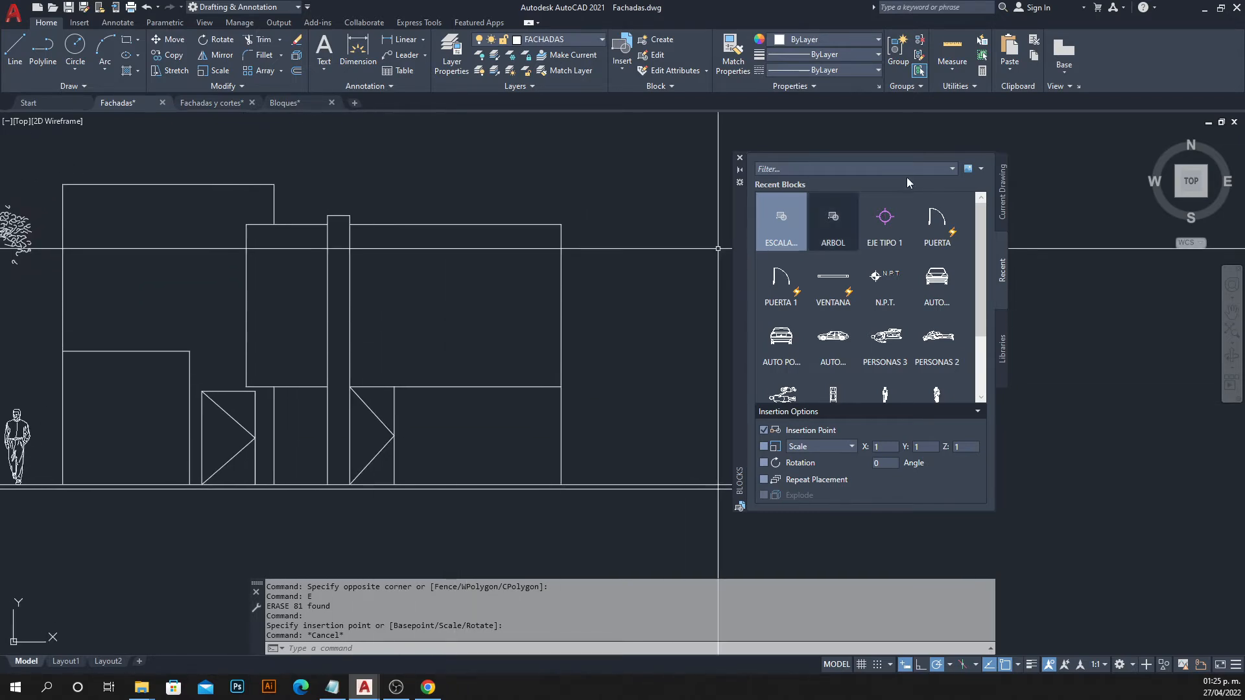
click(740, 159)
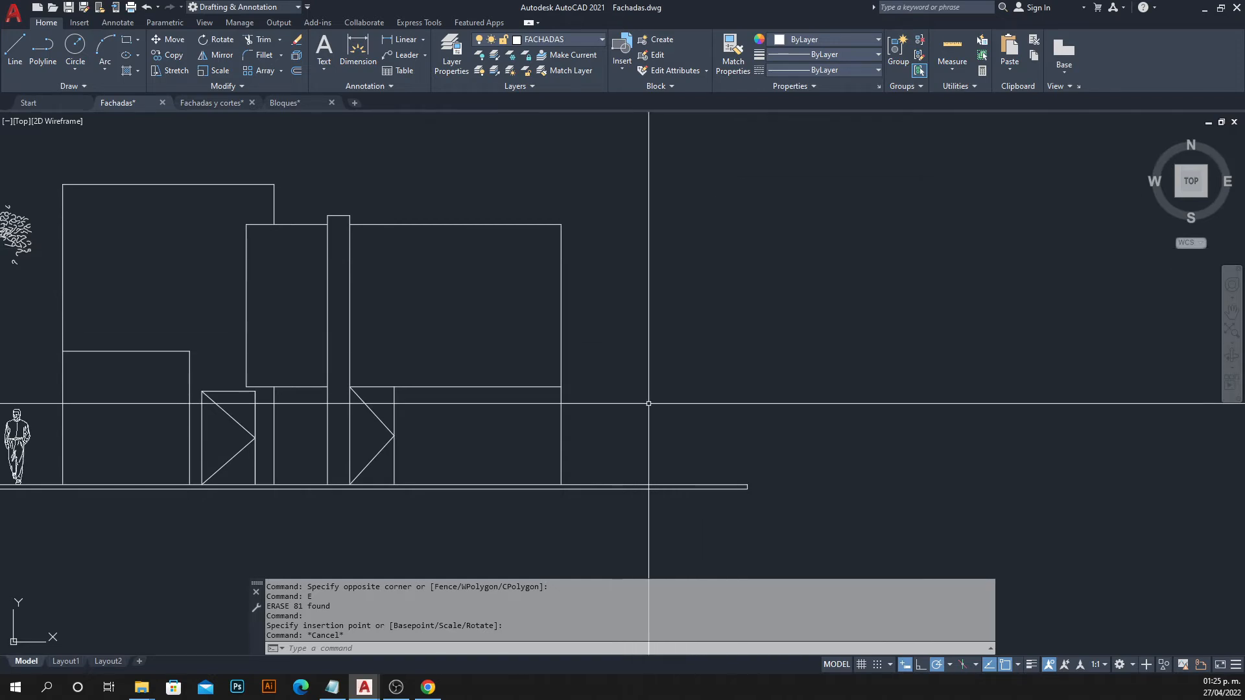
key(ctrl+p)
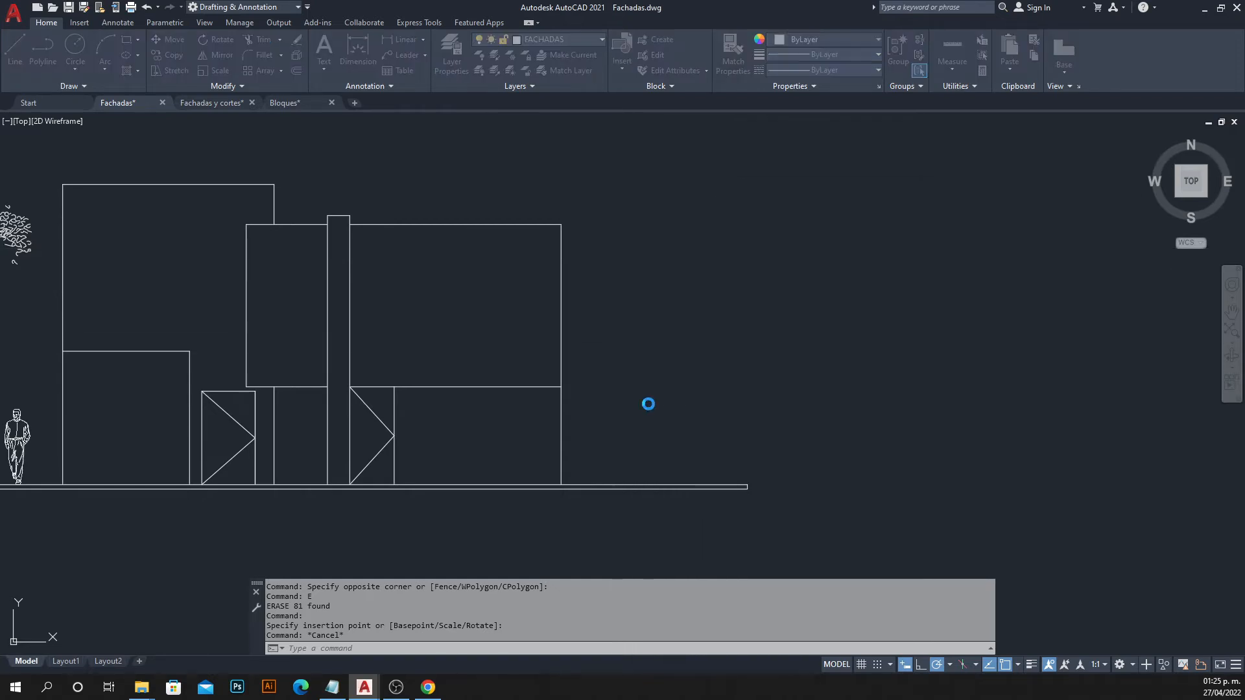
click(604, 373)
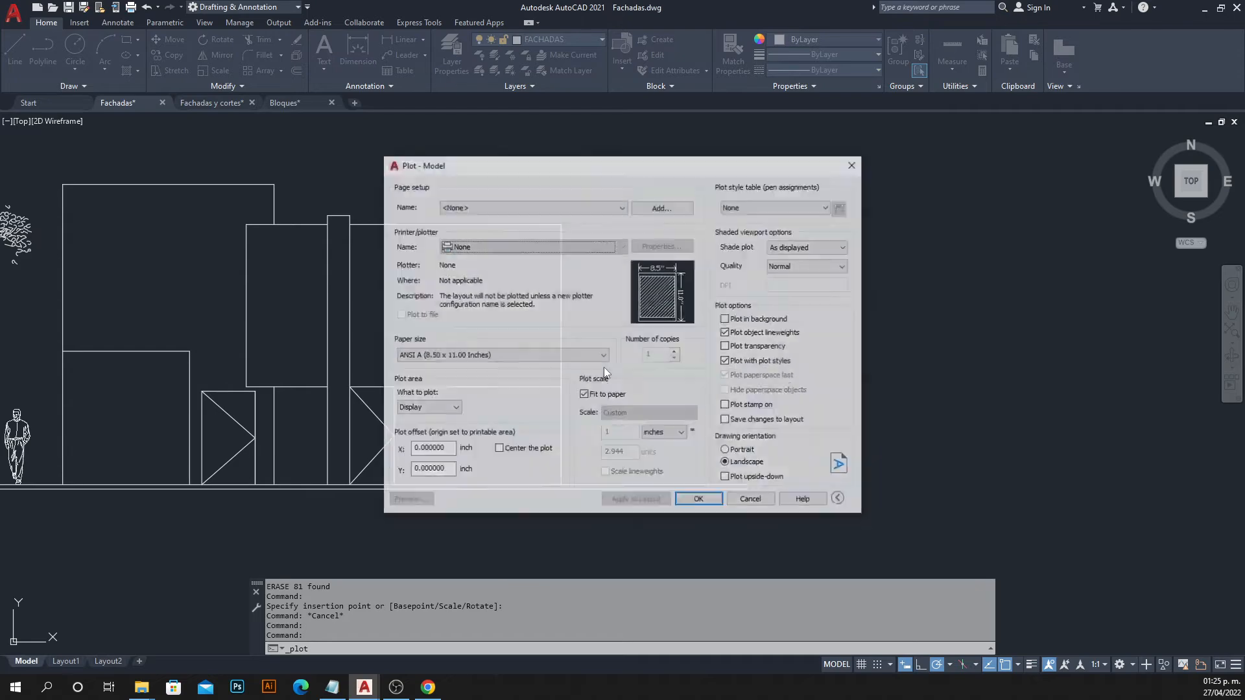
key(Escape)
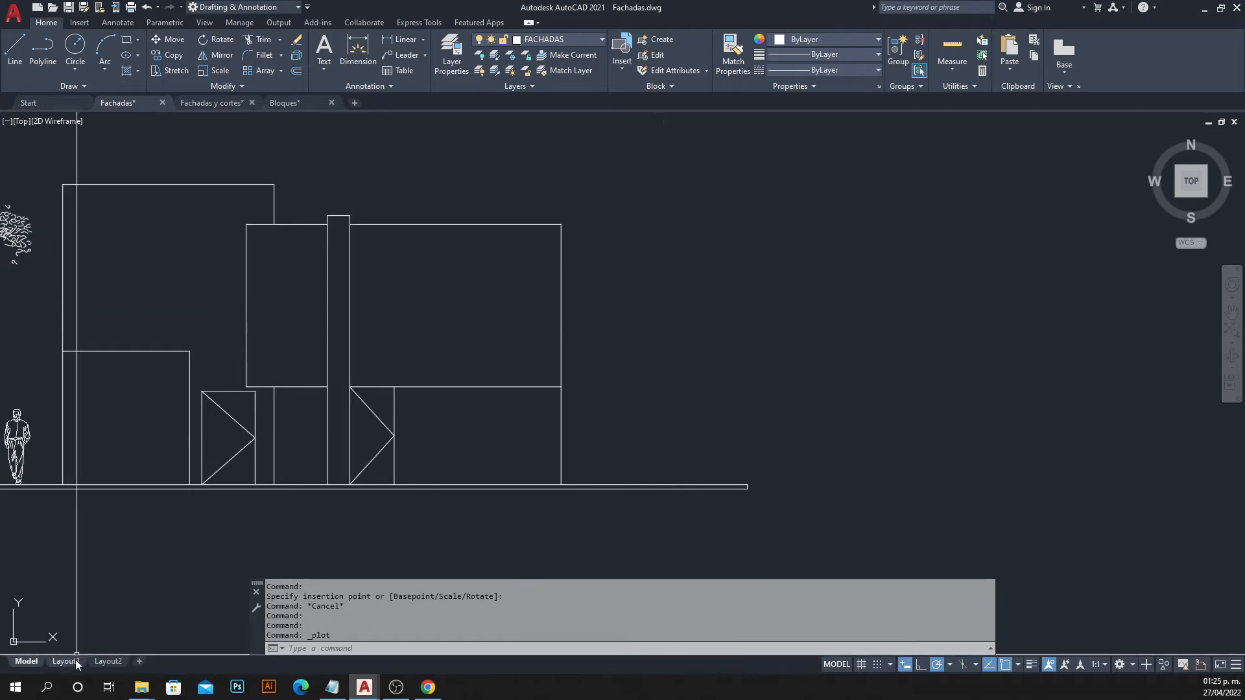
mouse_move(75, 660)
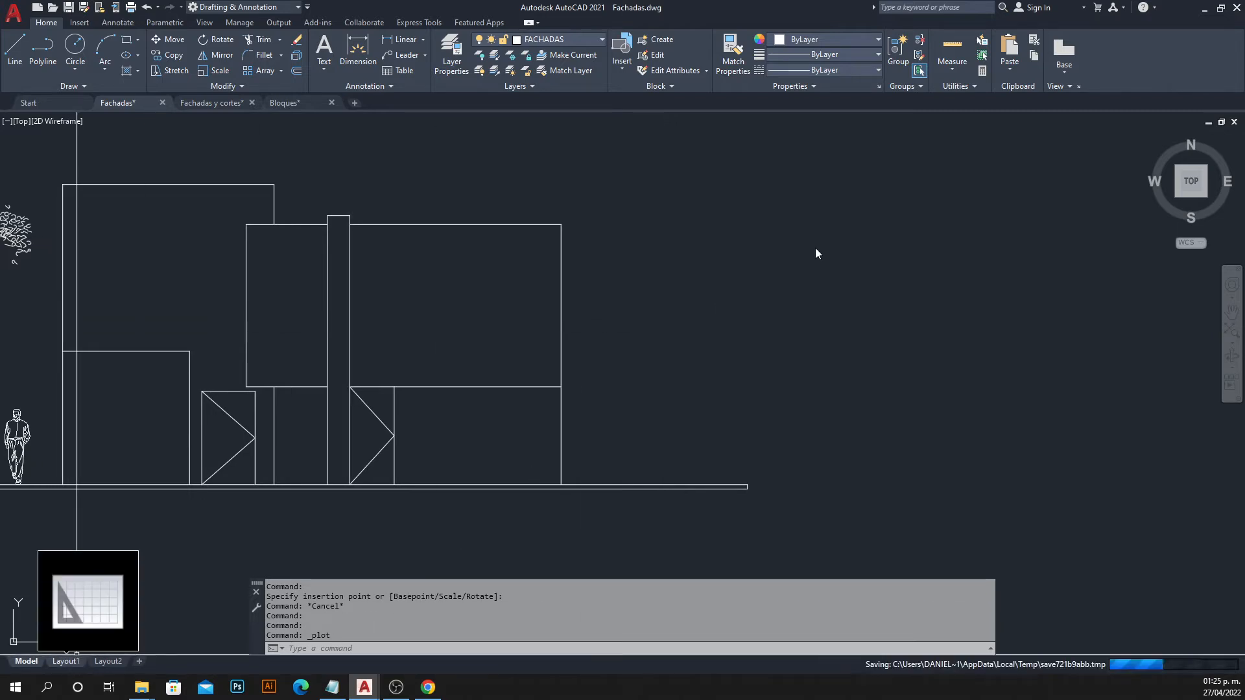
key(Escape)
click(711, 326)
click(712, 326)
click(710, 326)
key(Escape)
click(700, 333)
key(Escape)
Shorten the tall left volume's left edge so that its lower end stops at the garage opening's upper-left corner.
middle_drag(510, 346, 701, 359)
click(286, 193)
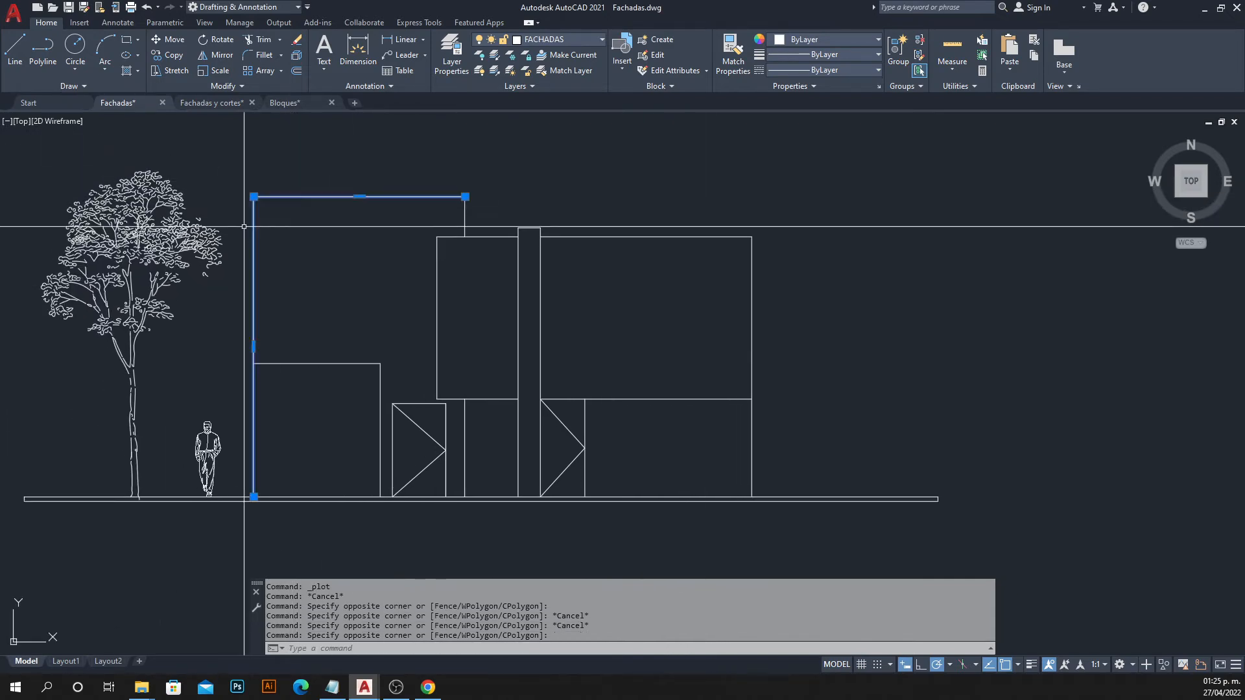
key(Escape)
click(486, 186)
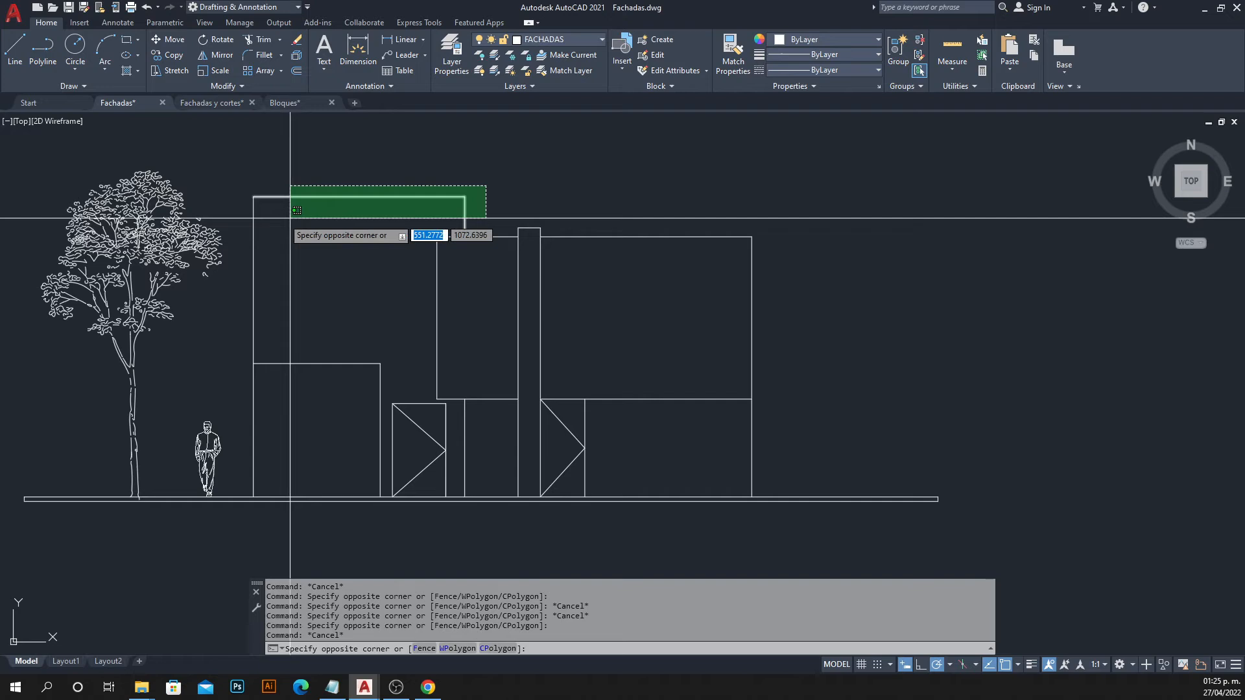
click(250, 211)
click(253, 496)
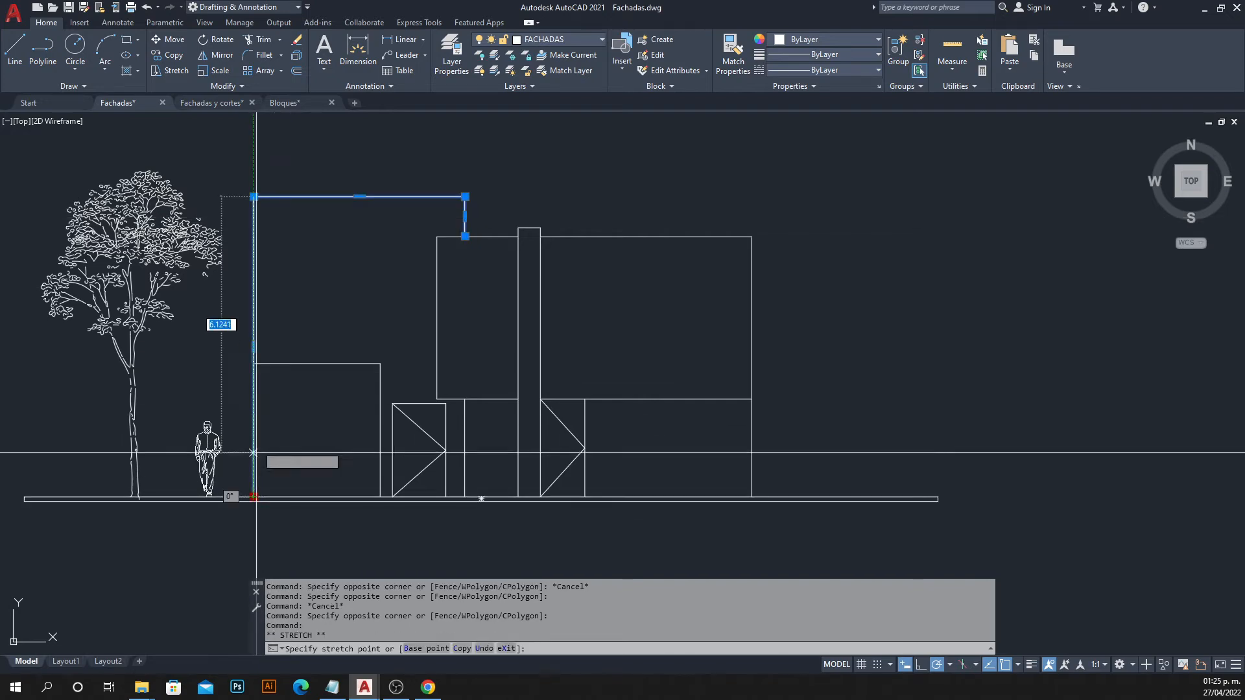
click(252, 364)
key(Escape)
Join the left, top and short right edges of the tall left volume into one polyline.
click(489, 181)
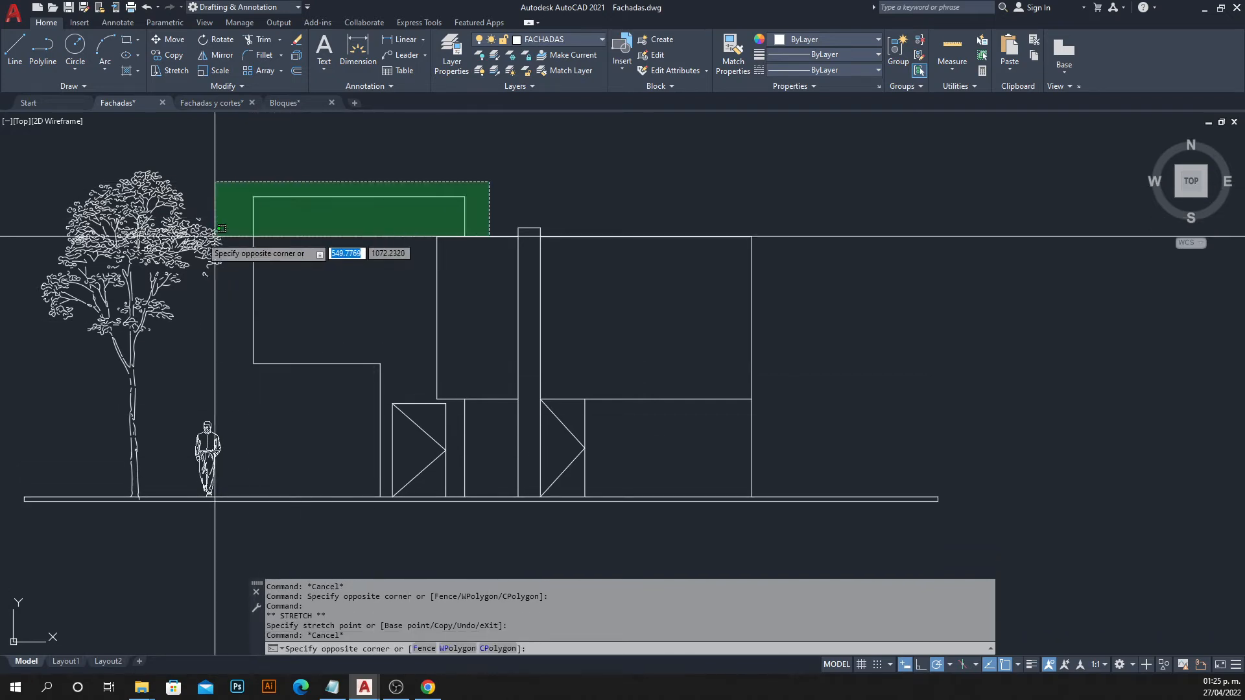
click(244, 217)
key(Return)
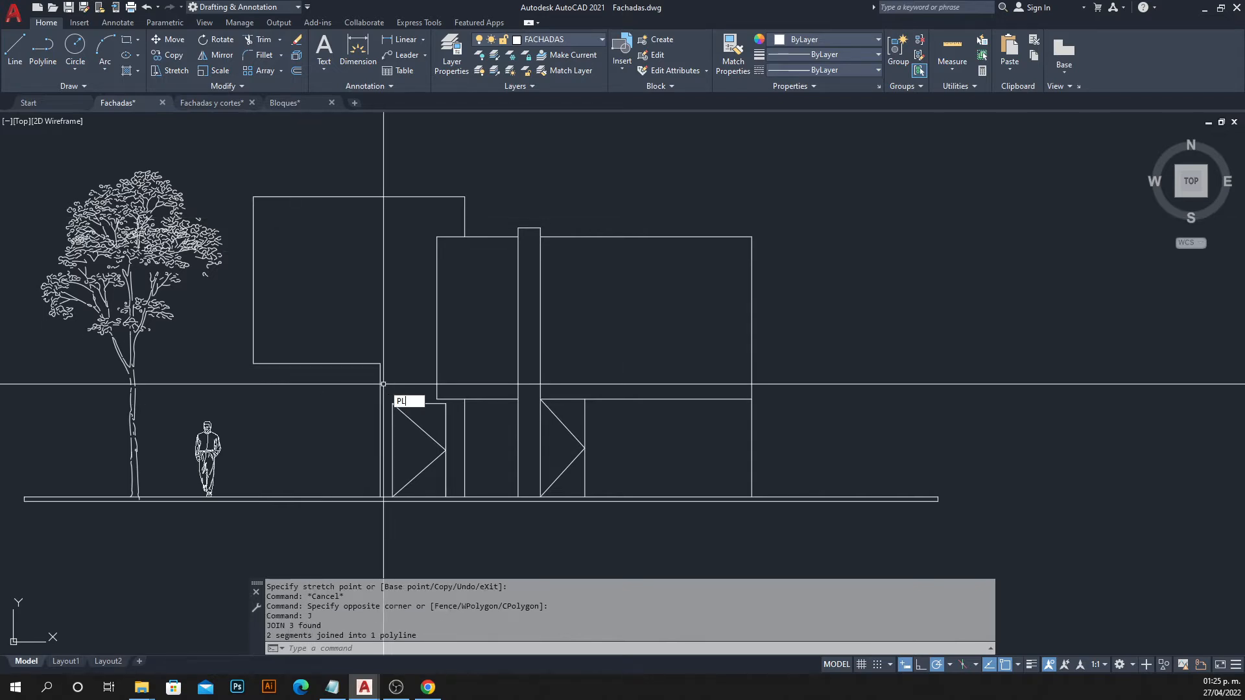
Draw a vertical polyline from the garage opening's upper-left corner down to the ground line.
key(Return)
click(253, 363)
click(253, 497)
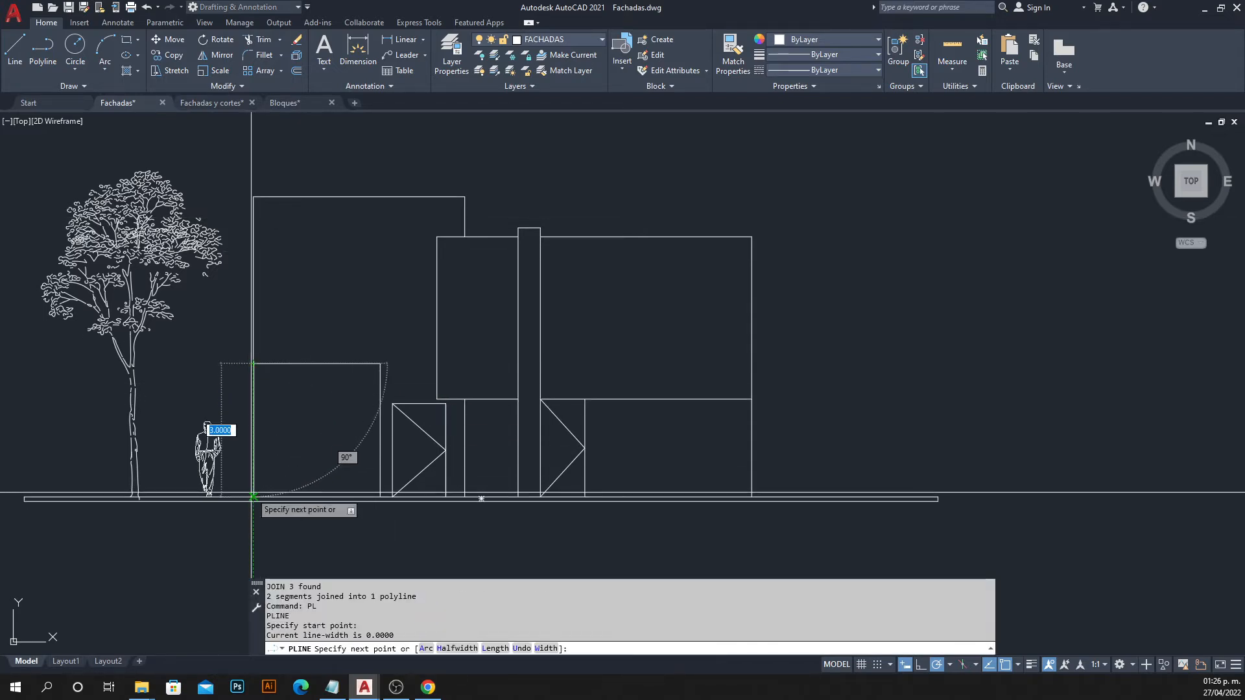
key(Escape)
Join the right, top and left edges of the garage opening into one polyline and check it by selecting it.
click(398, 382)
click(366, 393)
click(335, 337)
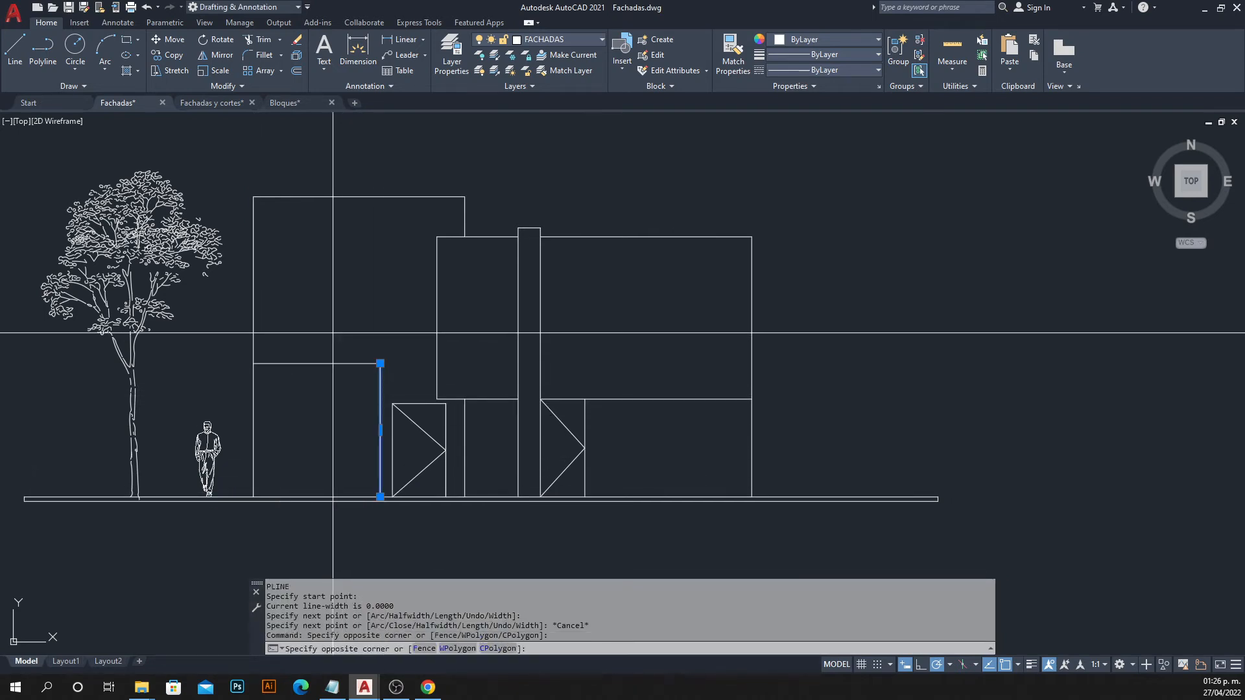
click(312, 381)
click(273, 414)
click(243, 446)
text(j)
key(Return)
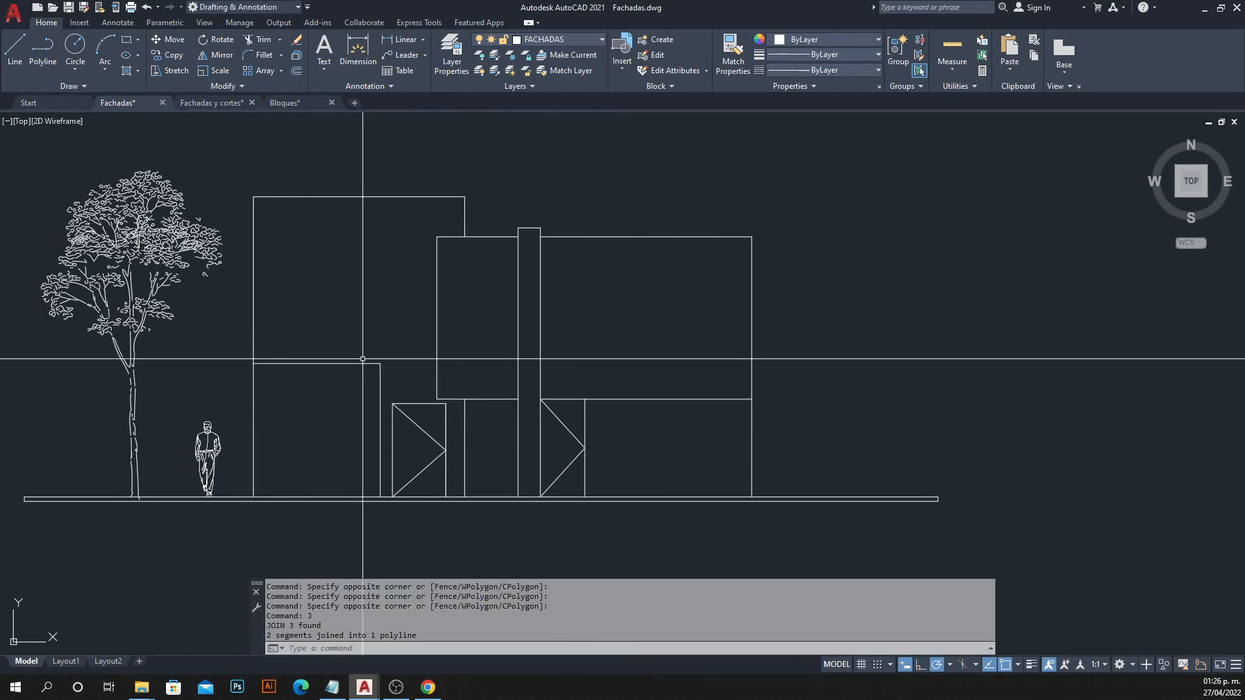
click(361, 351)
click(342, 401)
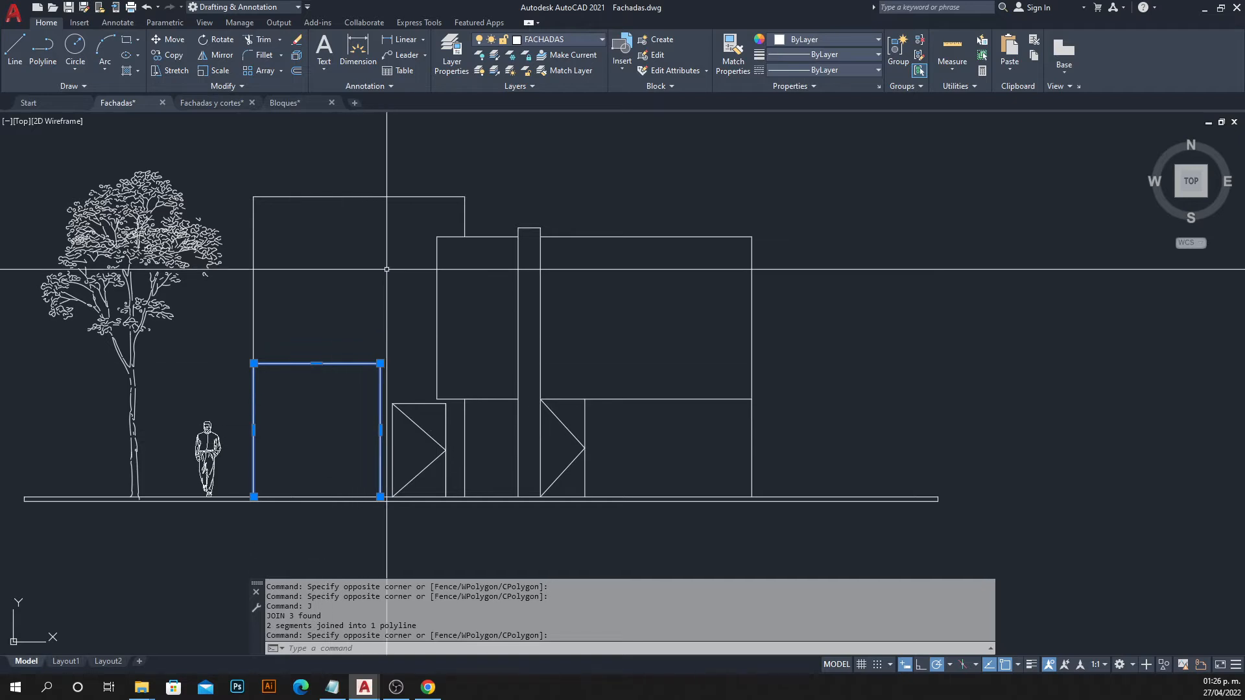
key(Escape)
click(457, 285)
click(411, 293)
key(Escape)
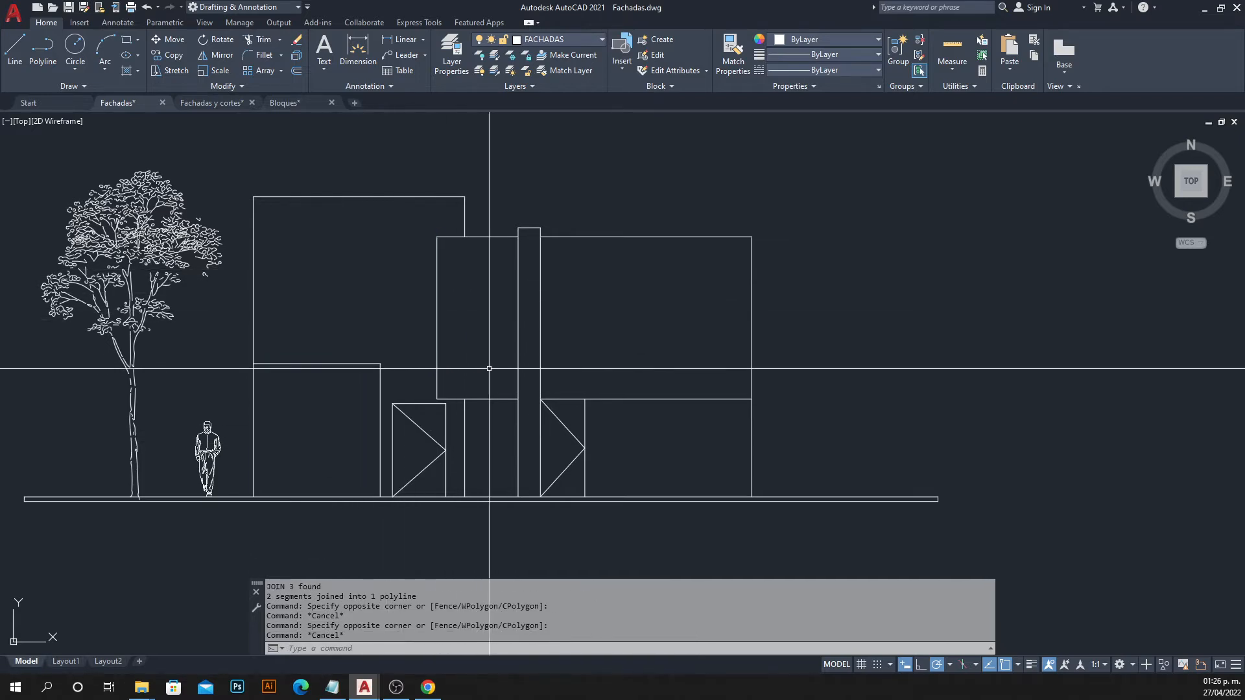
Join the bottom, left and top edges of the upper volume left of the central column into one polyline.
click(492, 385)
click(480, 415)
click(454, 318)
click(417, 328)
click(504, 217)
click(481, 274)
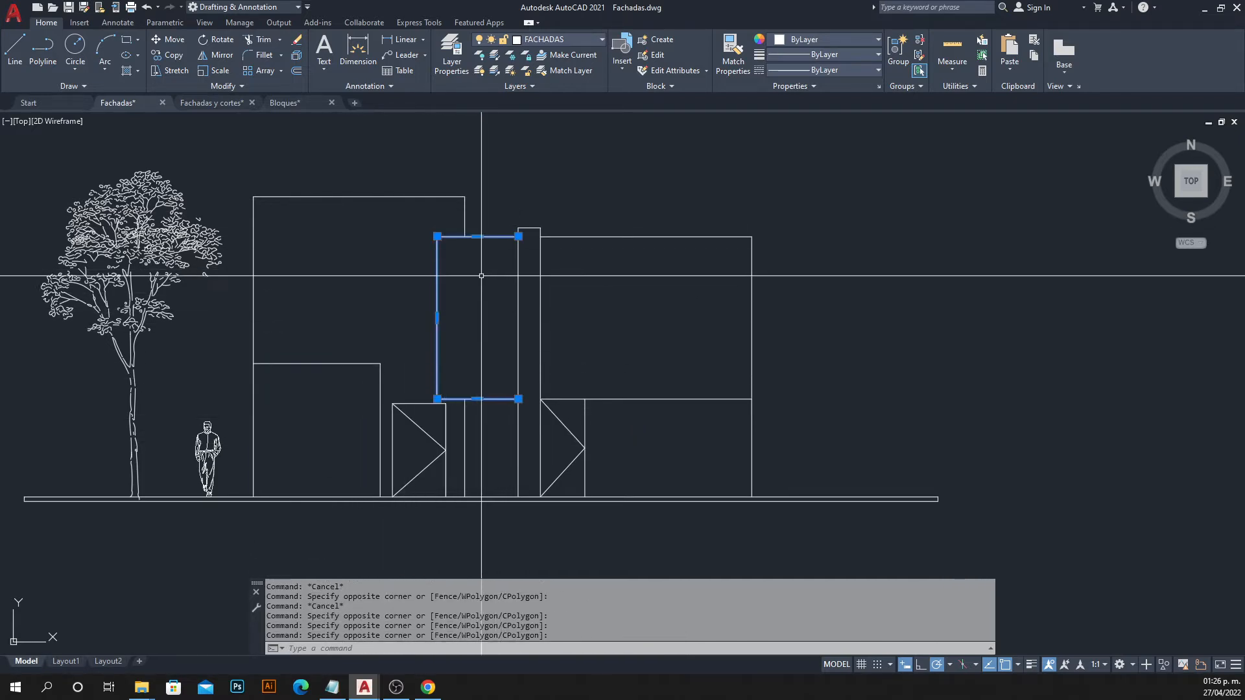
text(j)
key(Return)
click(655, 217)
click(639, 267)
click(793, 324)
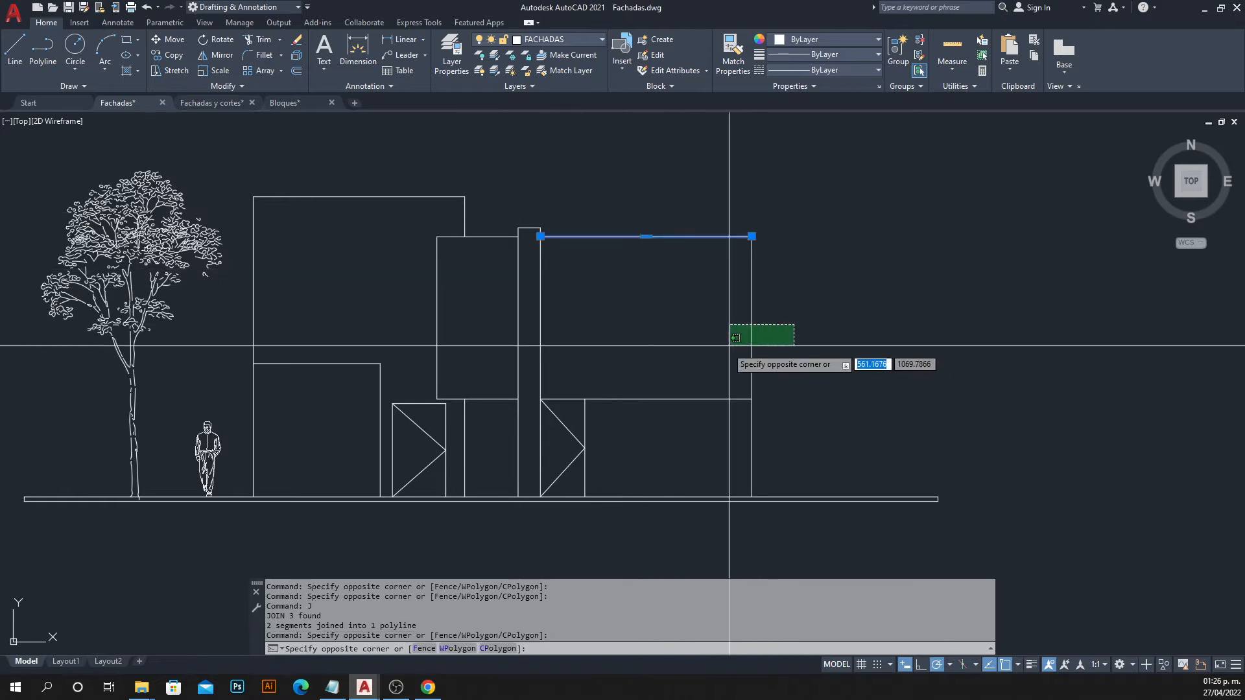
click(730, 347)
click(712, 368)
key(Escape)
Shorten the facade's far right edge so that it ends at the upper volume's lower-right corner.
click(787, 311)
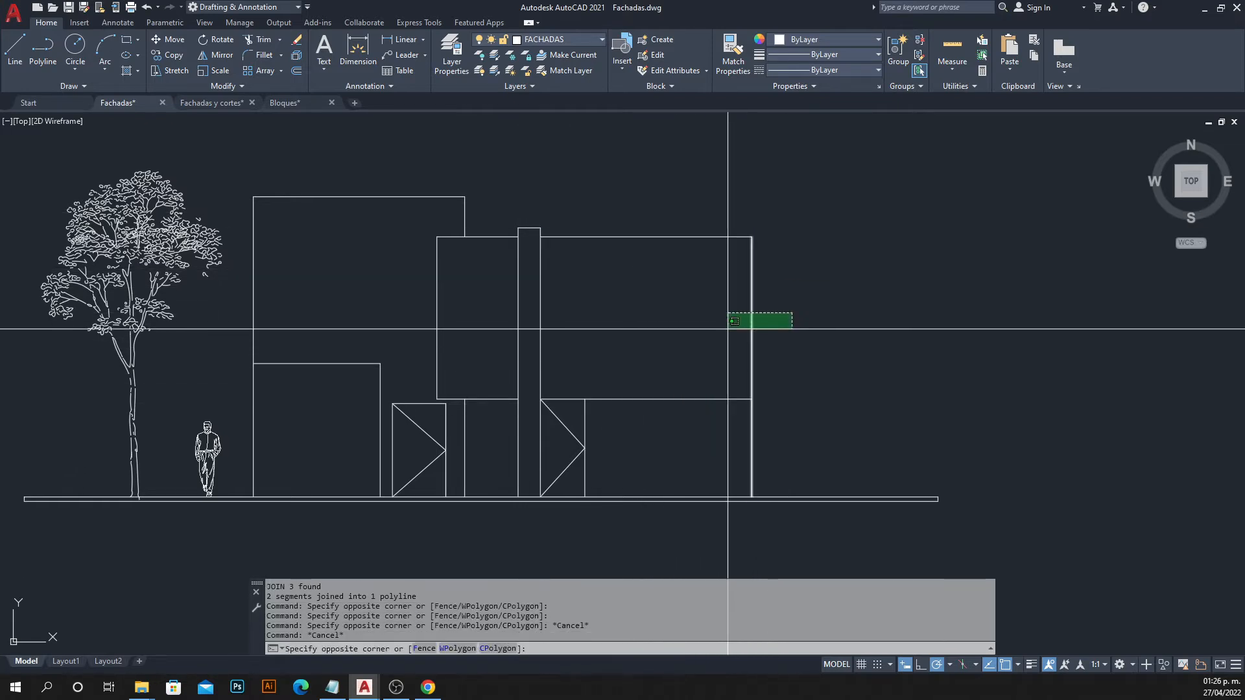
click(728, 328)
click(751, 496)
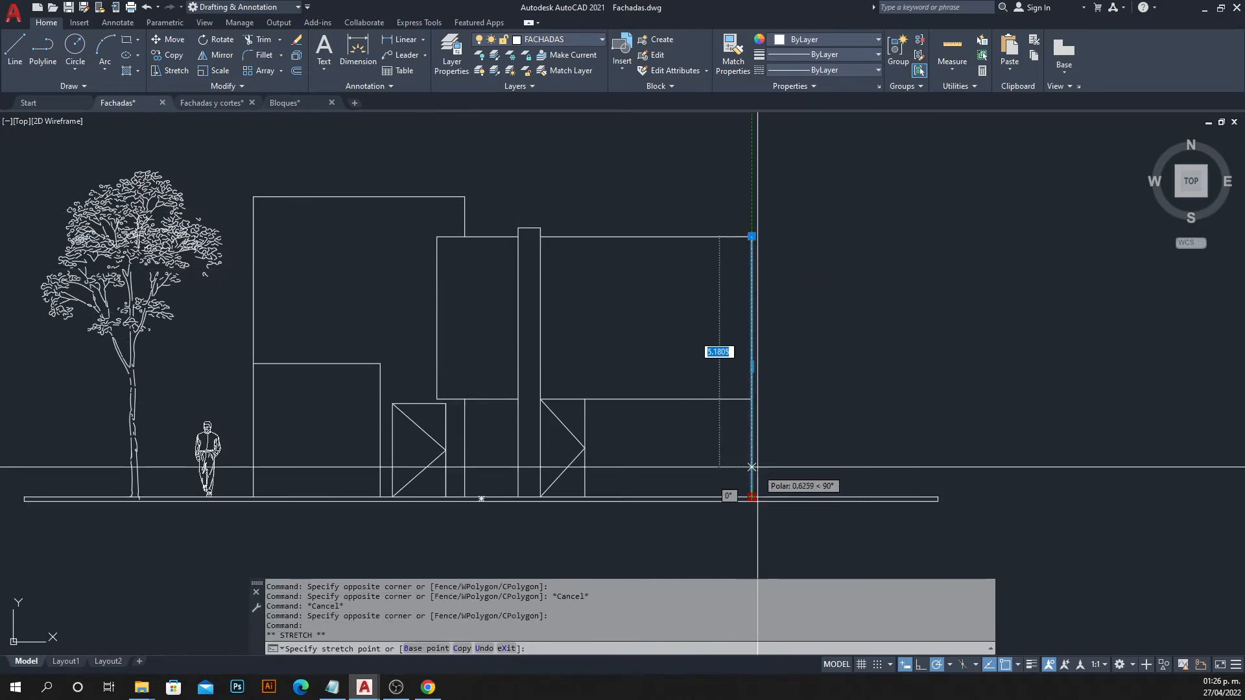
key(Escape)
Join the top, right and bottom edges of the upper volume right of the central column into one polyline.
click(756, 393)
click(663, 419)
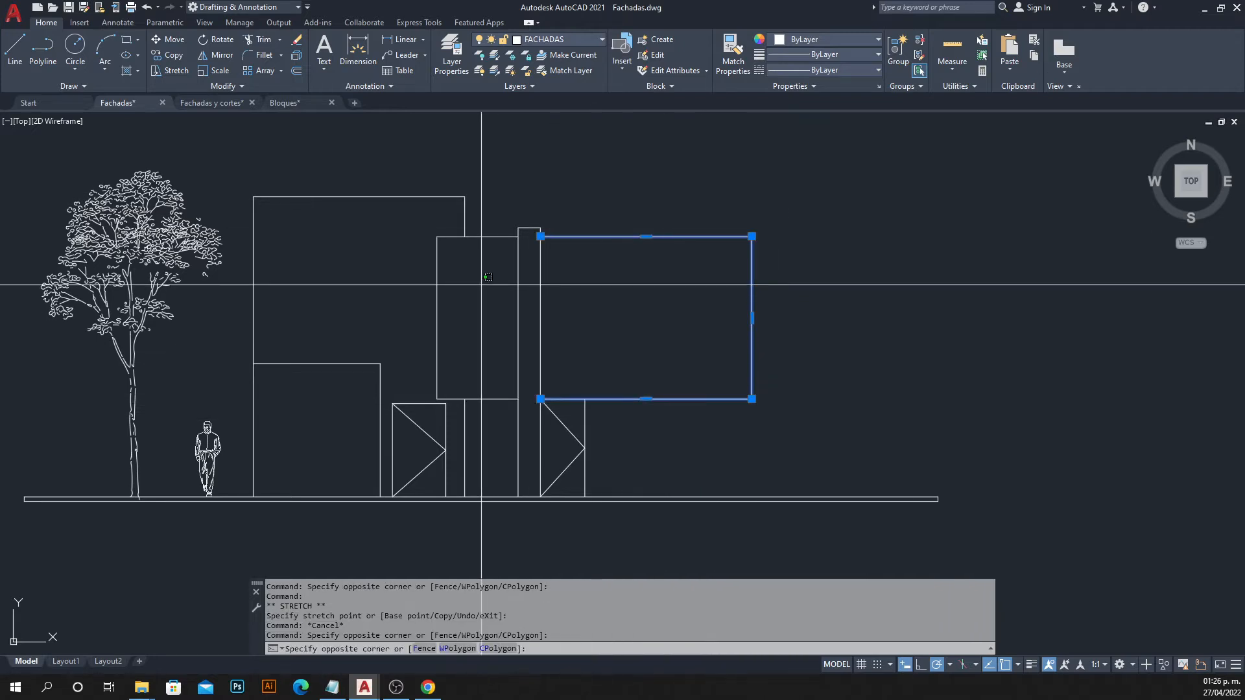
click(508, 242)
click(463, 246)
text(j)
key(Return)
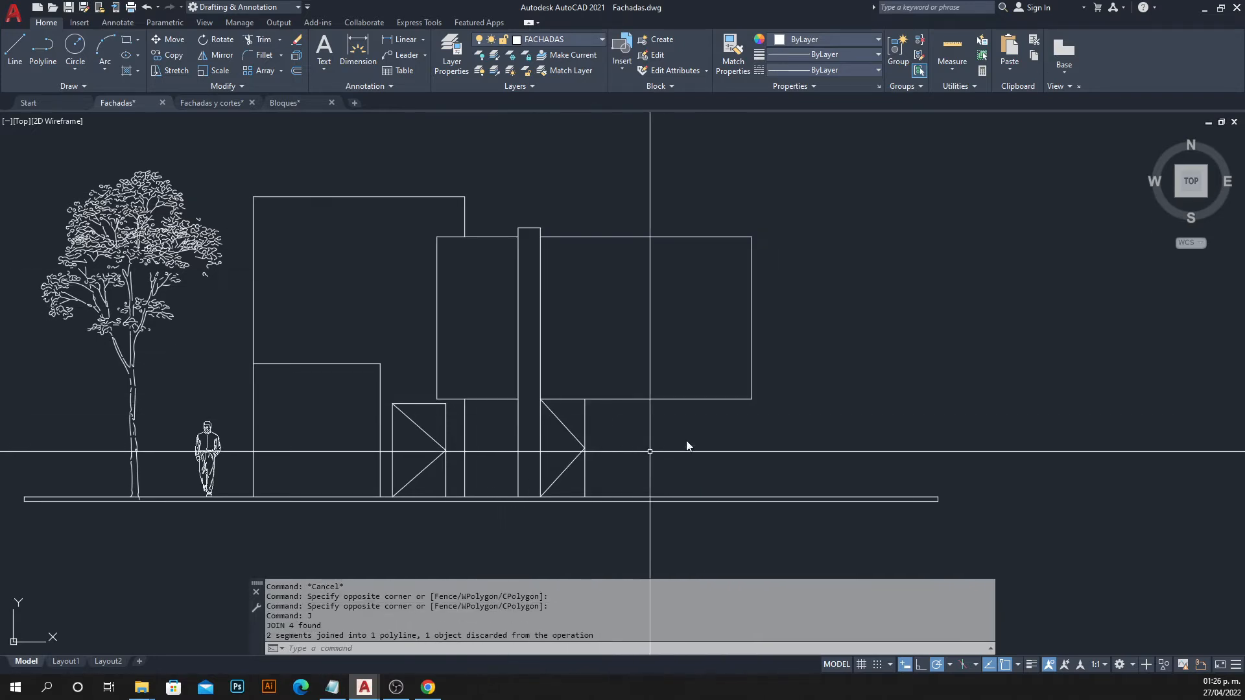
Draw a vertical polyline from the right upper volume's lower-right corner down to the ground line.
text(PL)
key(Return)
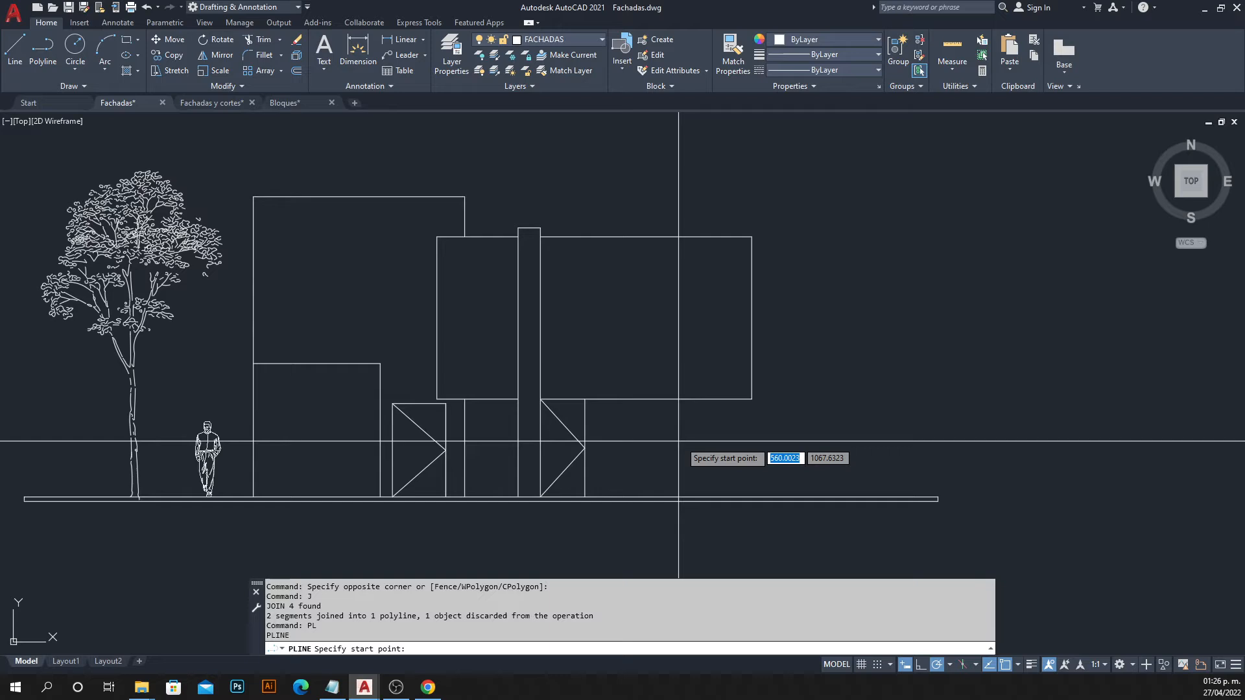
click(752, 399)
click(752, 497)
key(Escape)
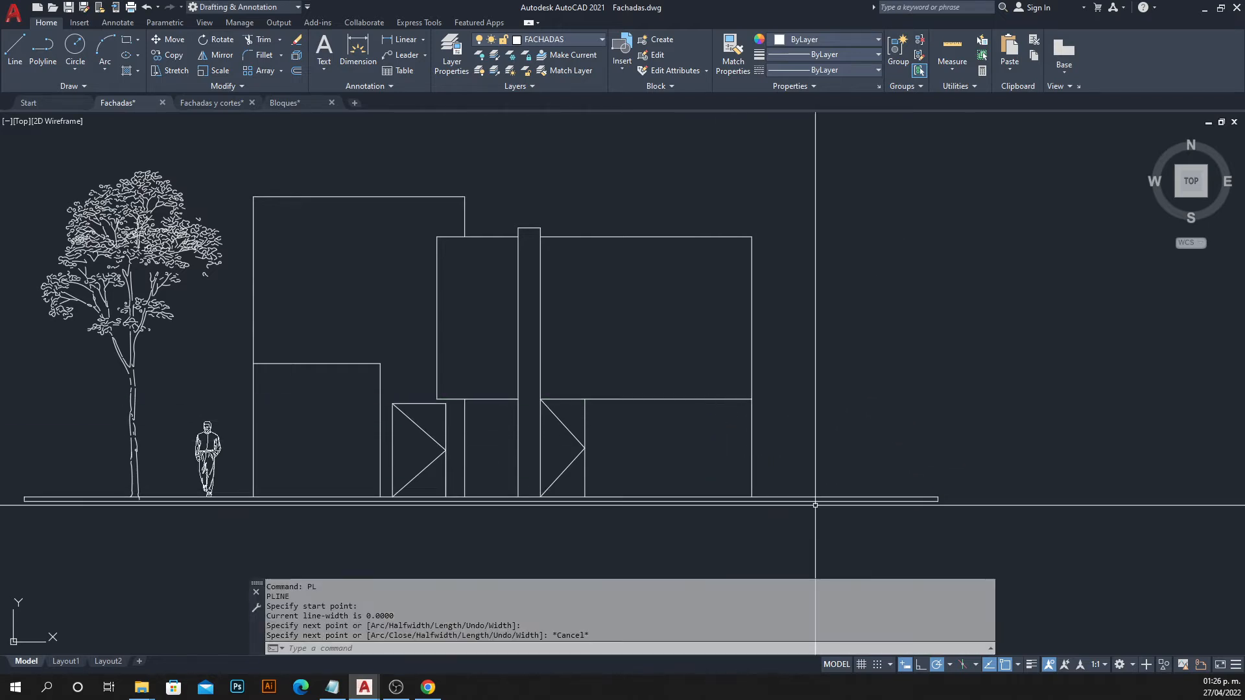
Offset the new ground-floor wall line at the facade's right end by 0.15 toward the inside of the house.
key(Return)
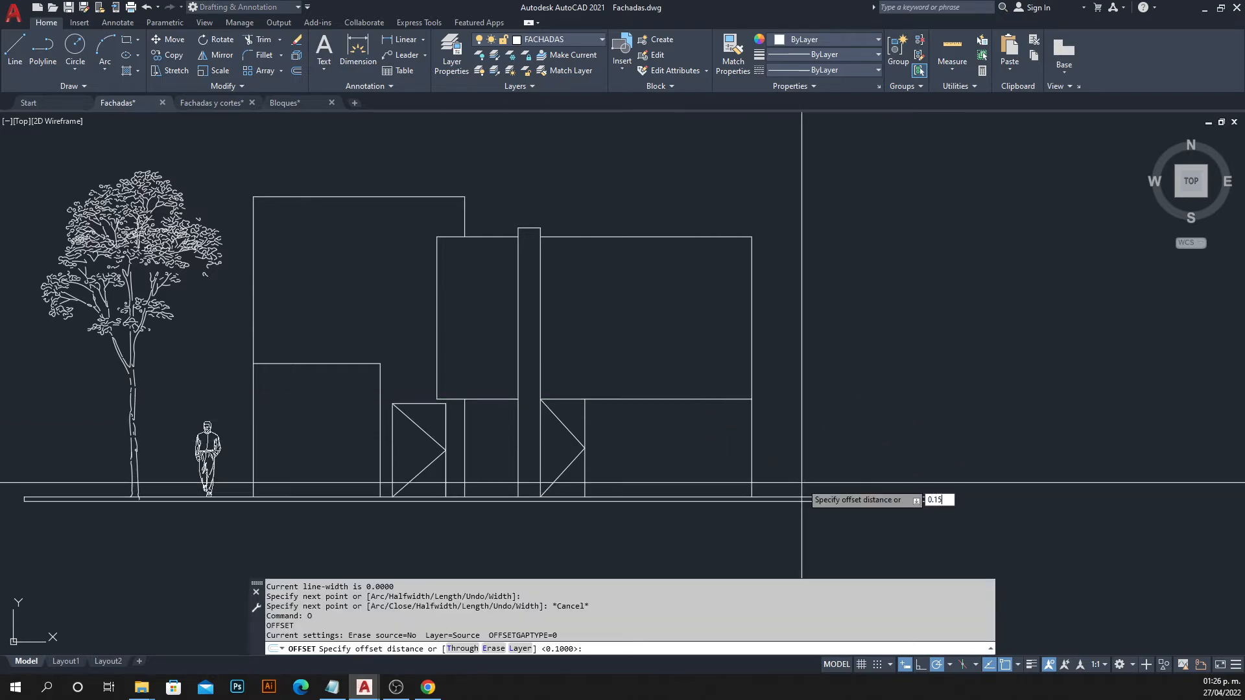
text(0.15)
key(Return)
click(753, 436)
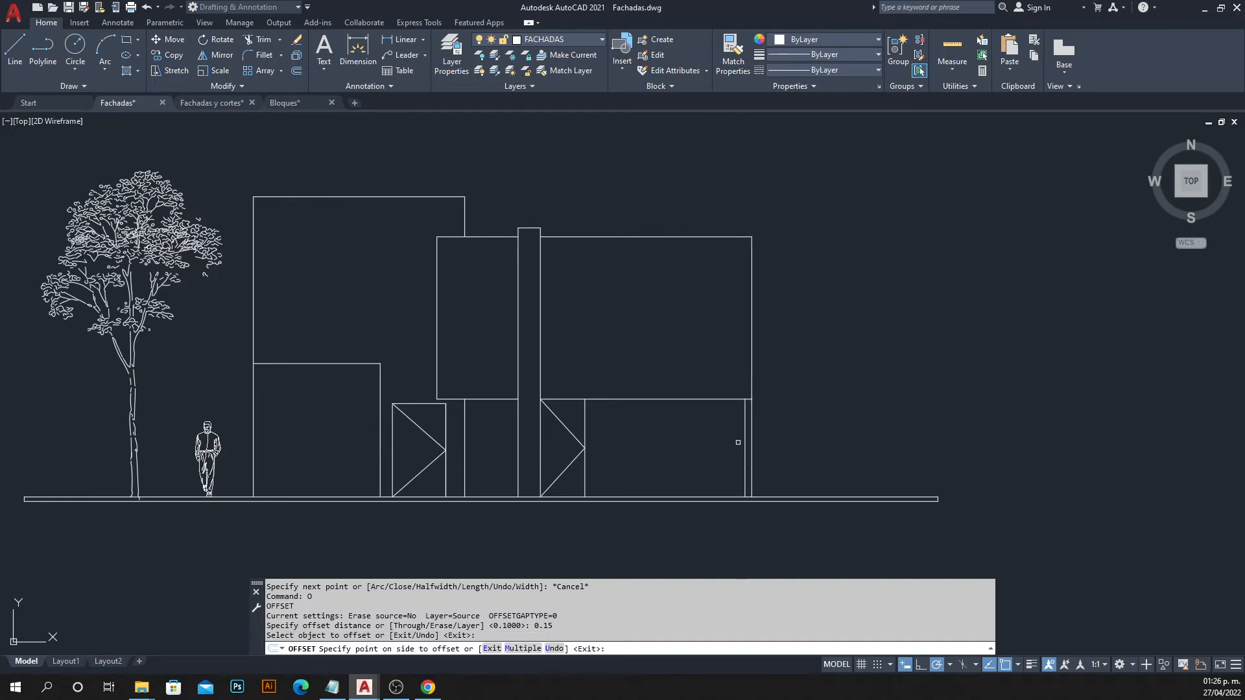
click(738, 466)
key(Escape)
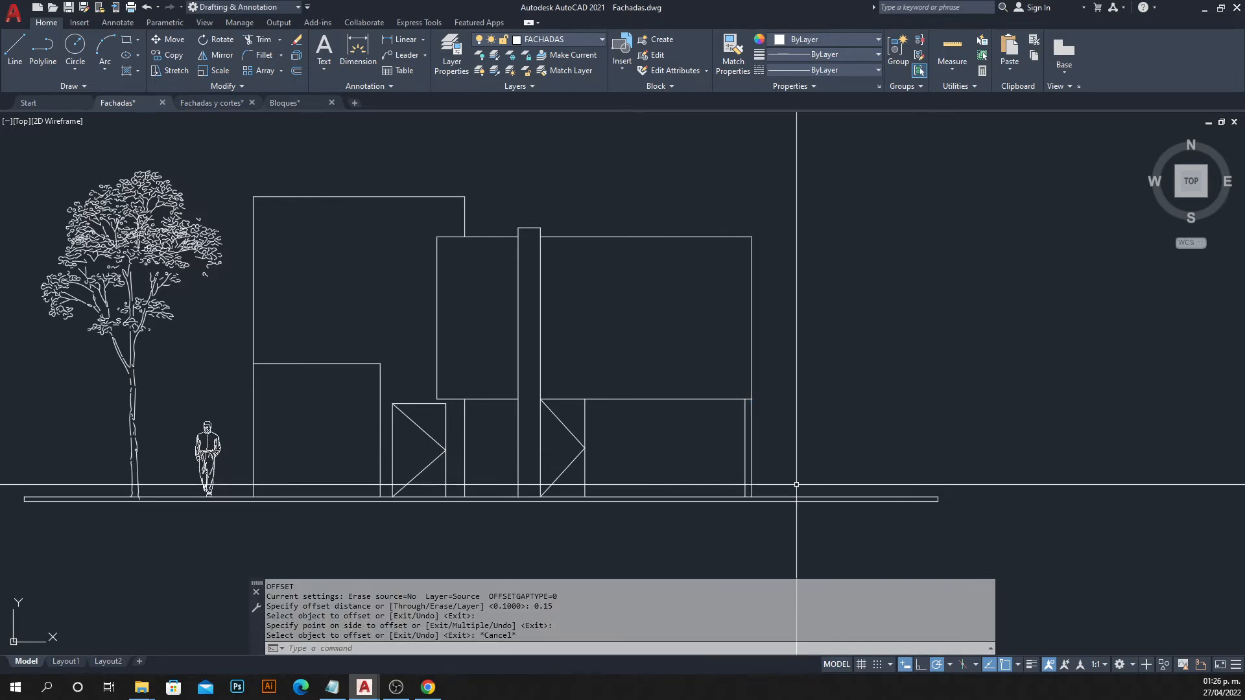
Join the two long sides and the top edge of the central column into one polyline.
click(548, 250)
click(527, 281)
scroll(522, 209, up, 6)
click(551, 272)
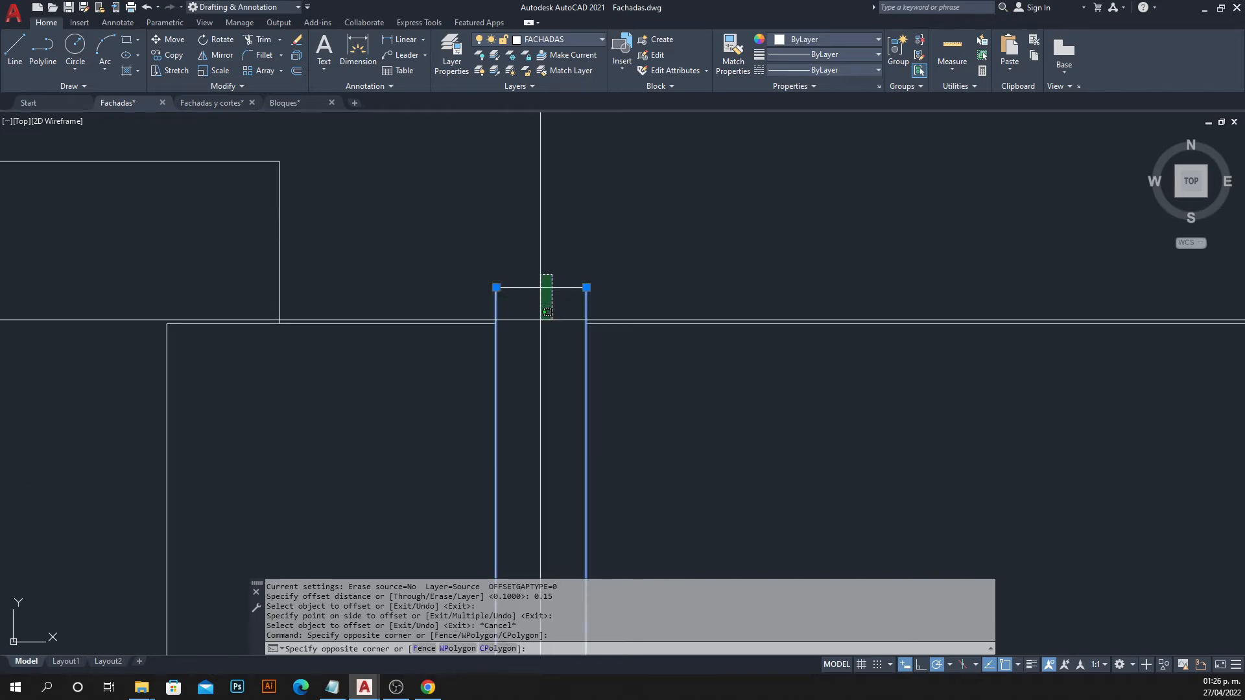
click(539, 332)
key(Return)
middle_drag(537, 347, 518, 226)
scroll(461, 253, down, 4)
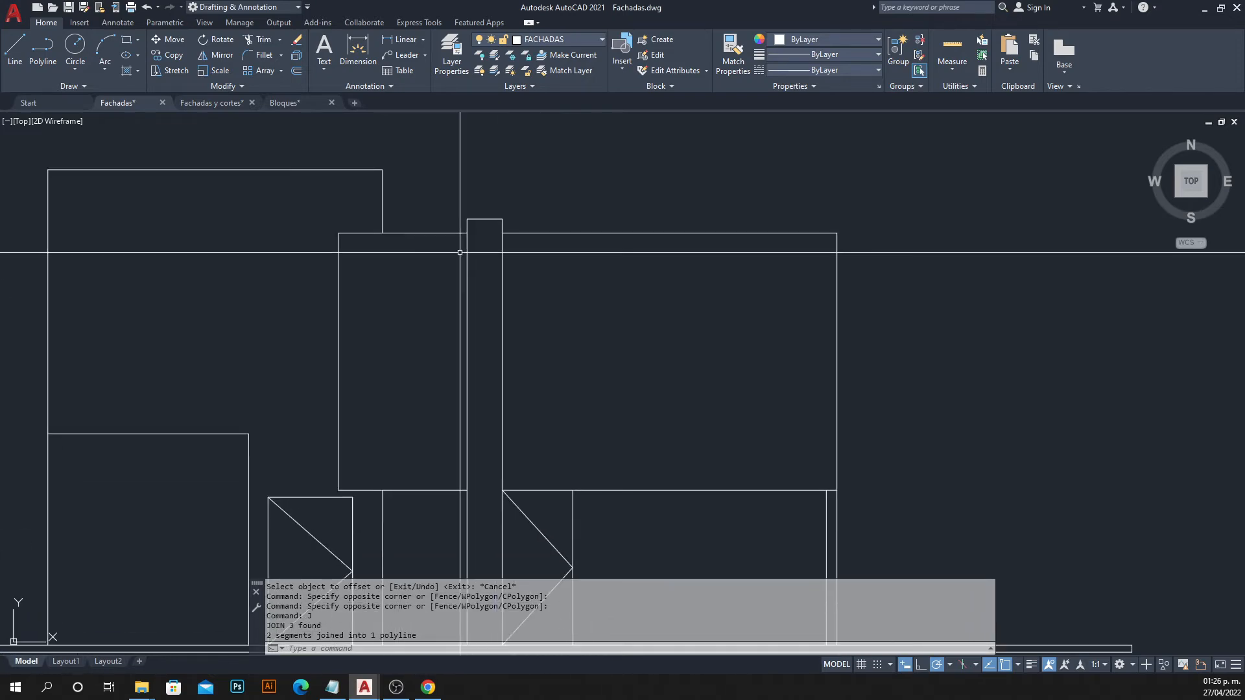
key(Escape)
Check the outlines of the facade's volumes and central column by selecting them one after another.
scroll(404, 180, down, 4)
click(404, 180)
click(376, 182)
scroll(377, 195, up, 4)
key(Escape)
click(303, 333)
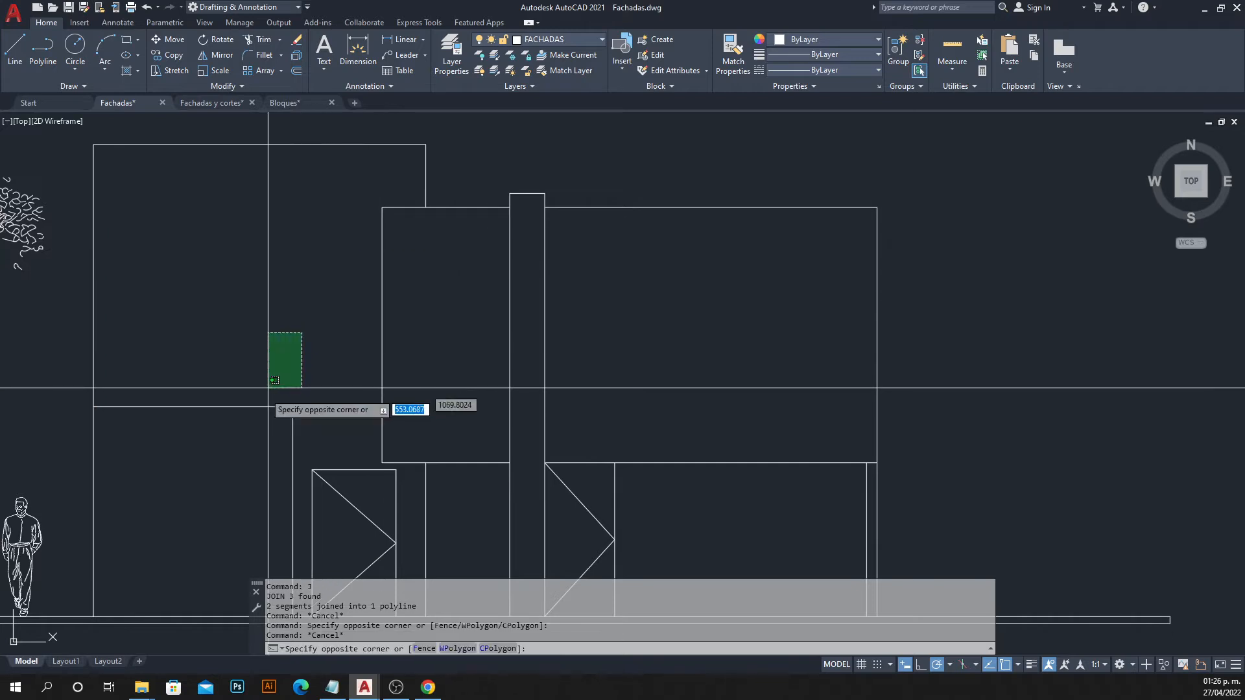
click(266, 413)
key(Escape)
click(466, 151)
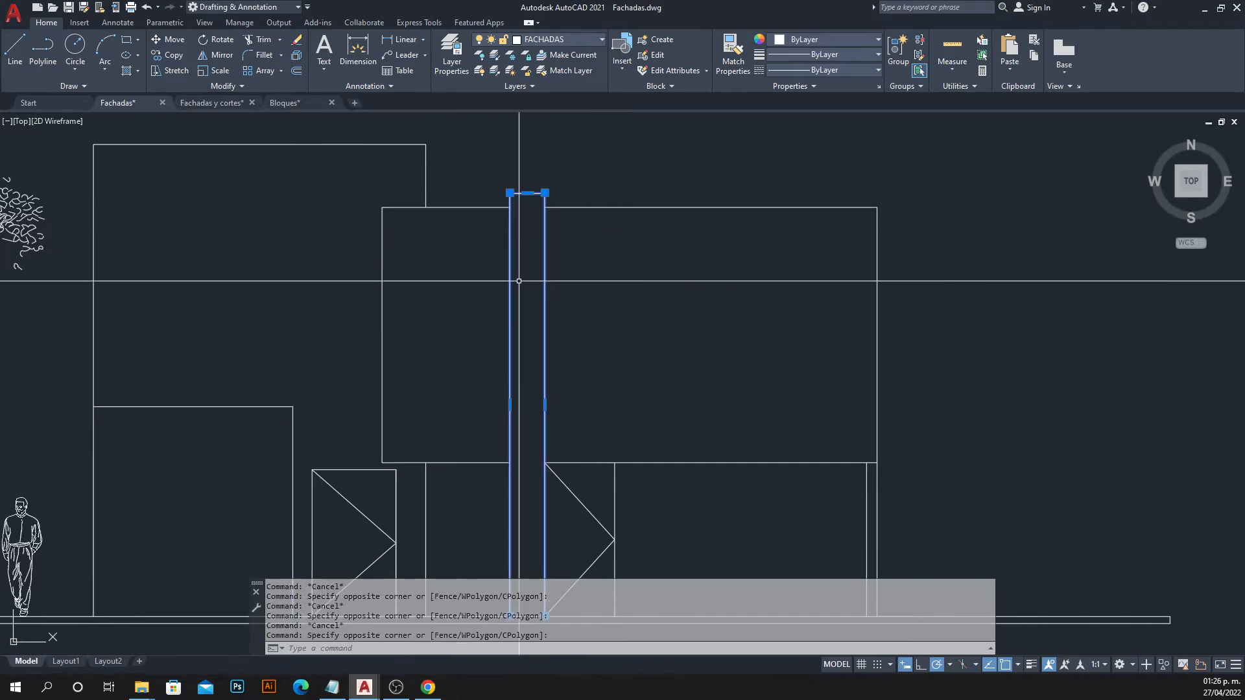
click(625, 261)
scroll(626, 261, down, 4)
key(Escape)
scroll(620, 433, up, 4)
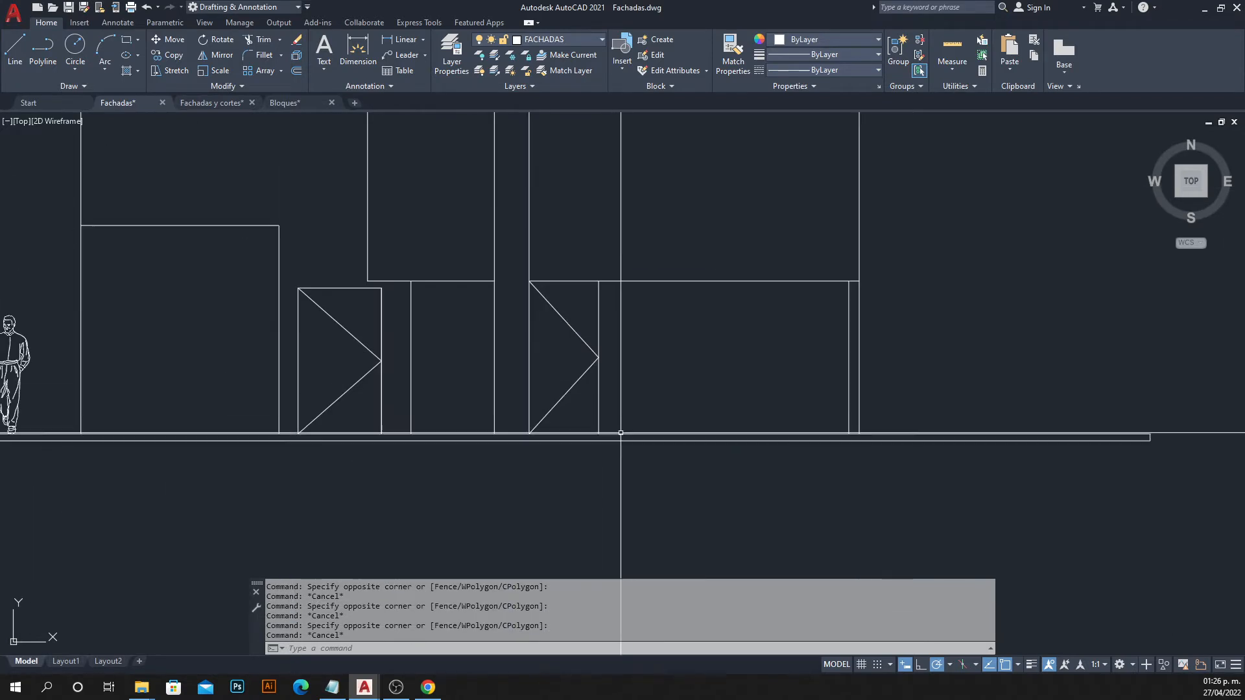
Check the ground-floor wall line beside the entrance door and the left upper volume's outline by selecting each.
click(437, 327)
click(407, 350)
scroll(428, 389, down, 3)
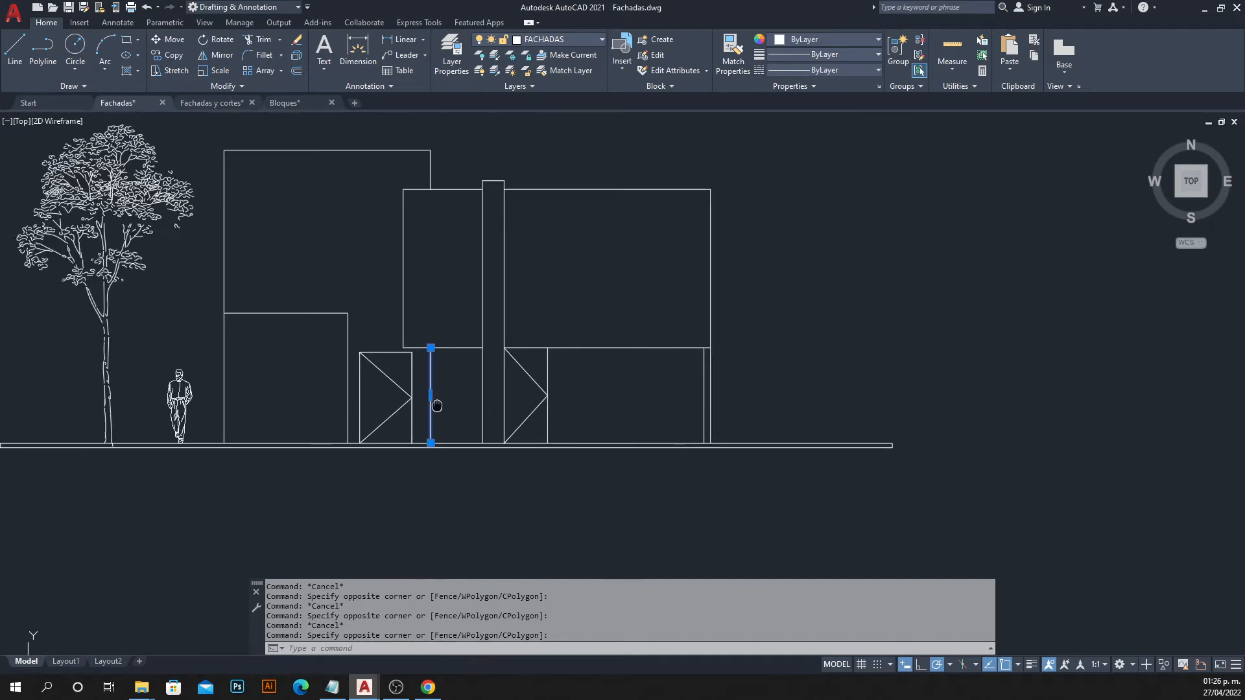
key(Escape)
click(428, 173)
click(370, 137)
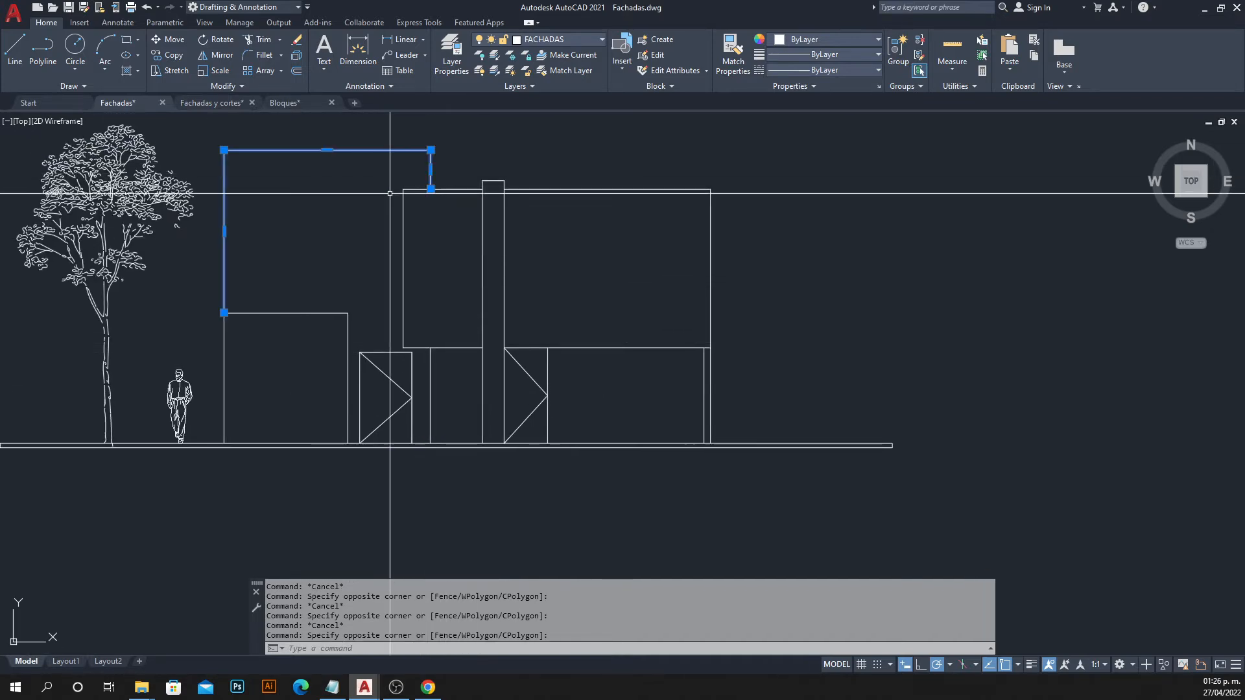
key(Escape)
click(431, 389)
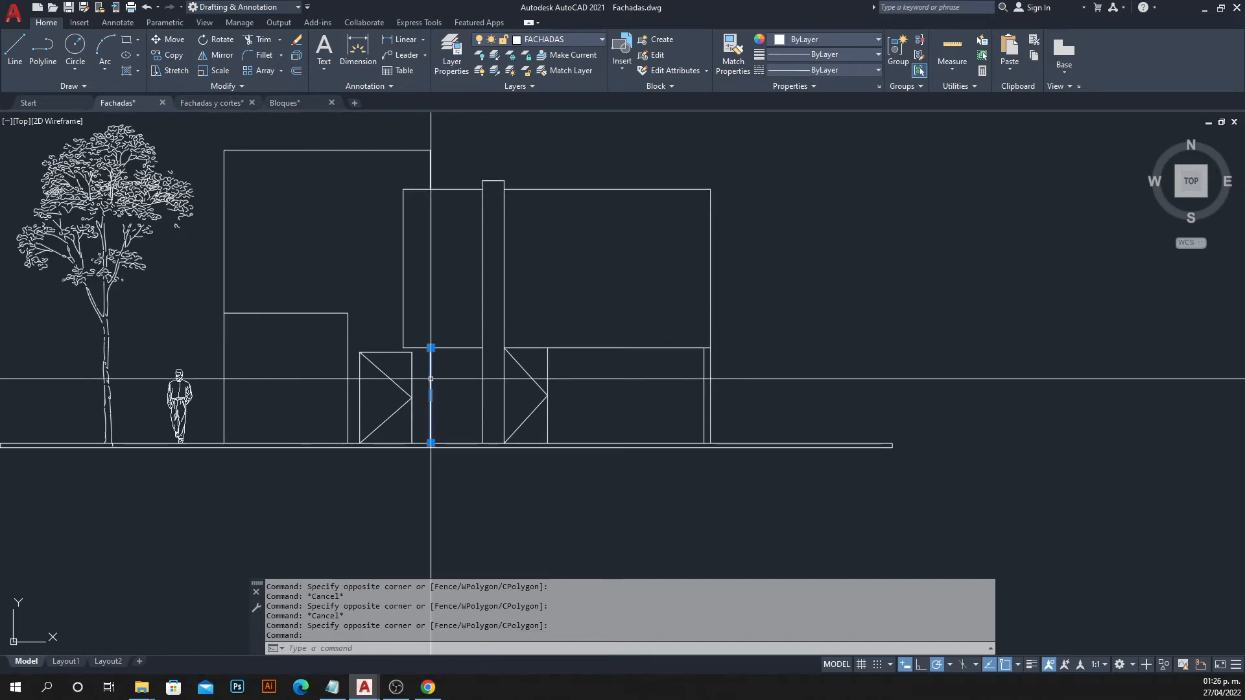
key(Escape)
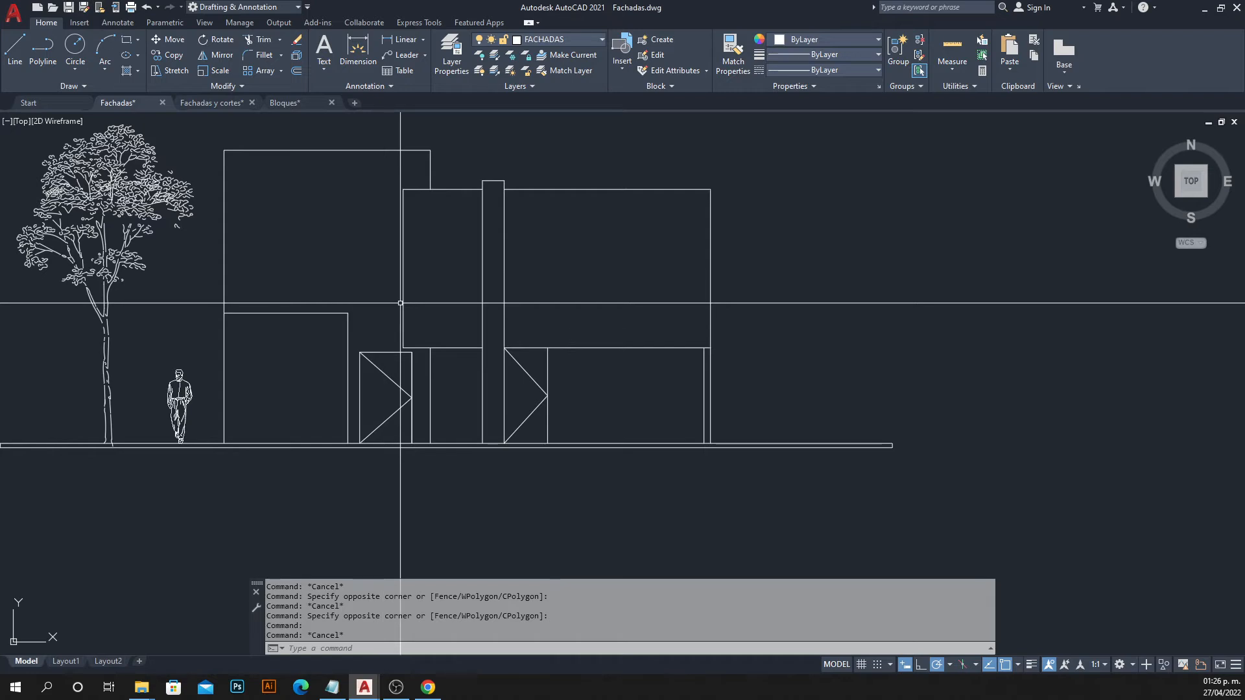
Stretch the right edge of the floor plan reference's clipping boundary outward to include the roof plan, PLANTA AZOTEA.
scroll(400, 302, down, 2)
middle_drag(400, 303, 361, 341)
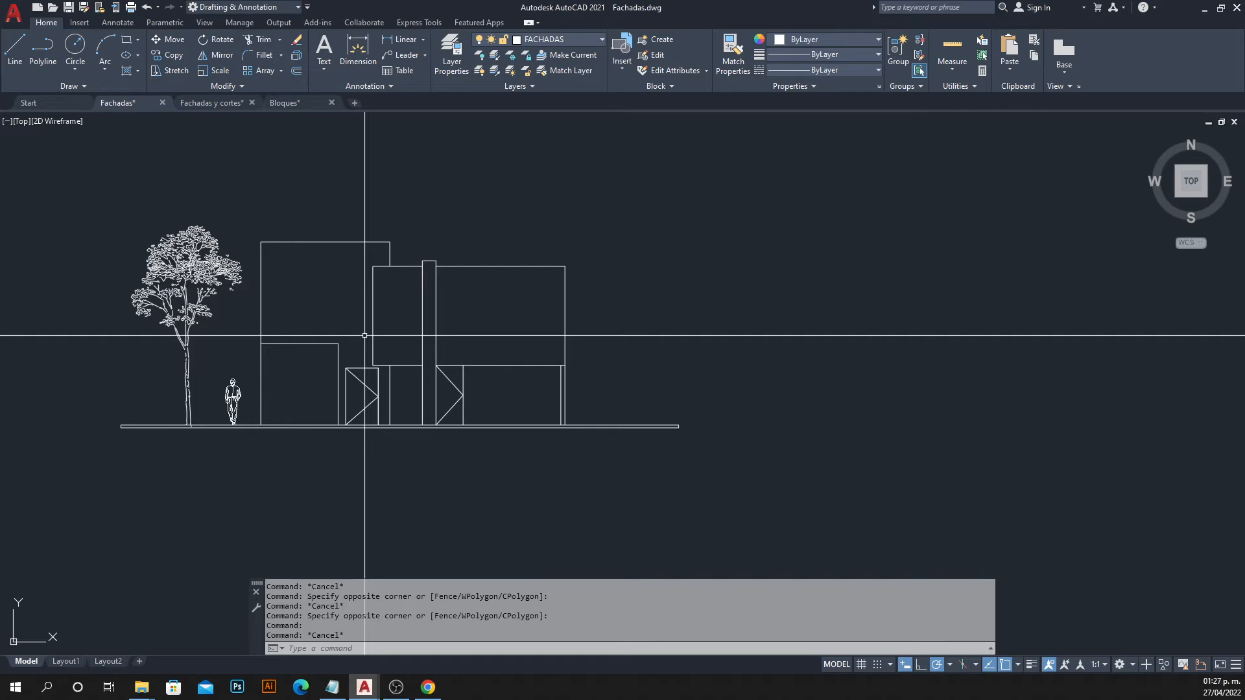
scroll(365, 335, down, 5)
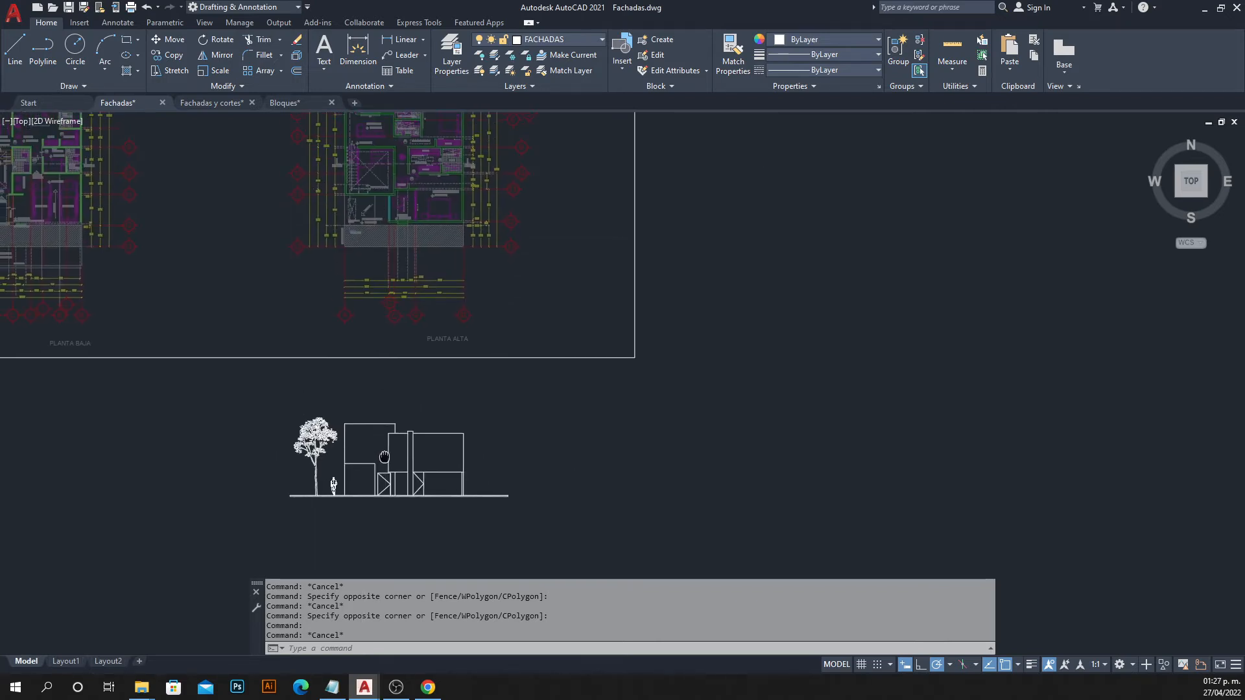
middle_drag(373, 316, 430, 331)
scroll(420, 289, down, 2)
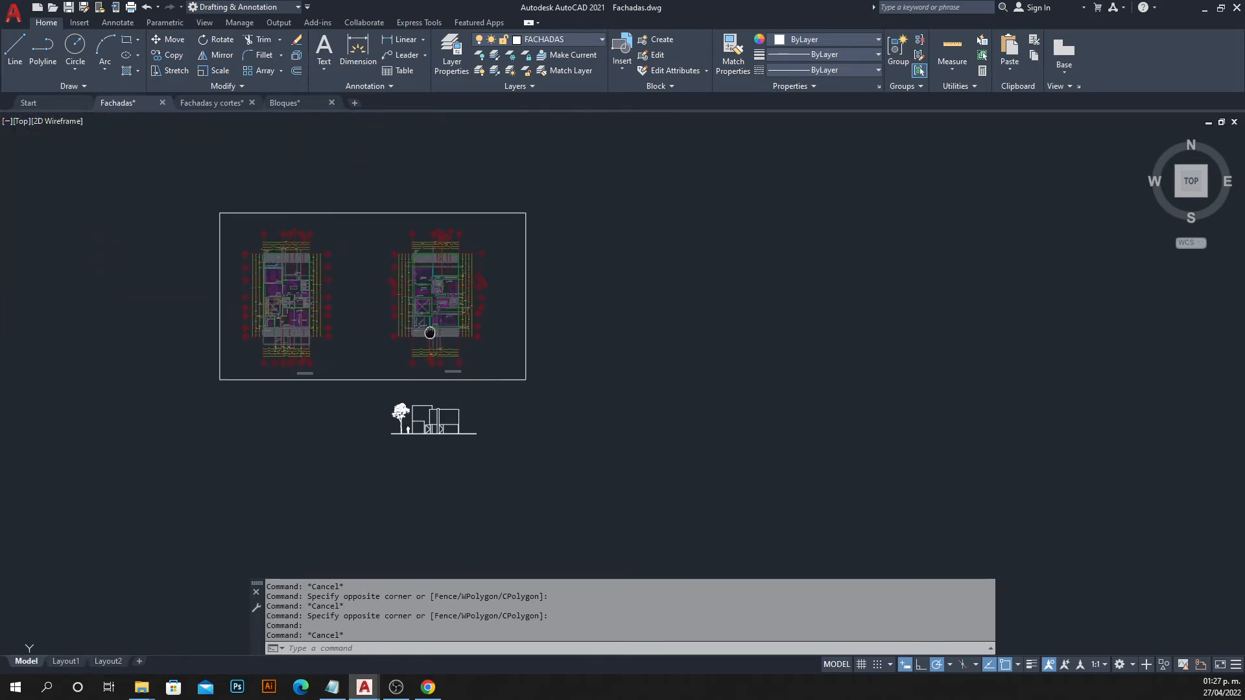
click(534, 256)
click(517, 284)
click(526, 383)
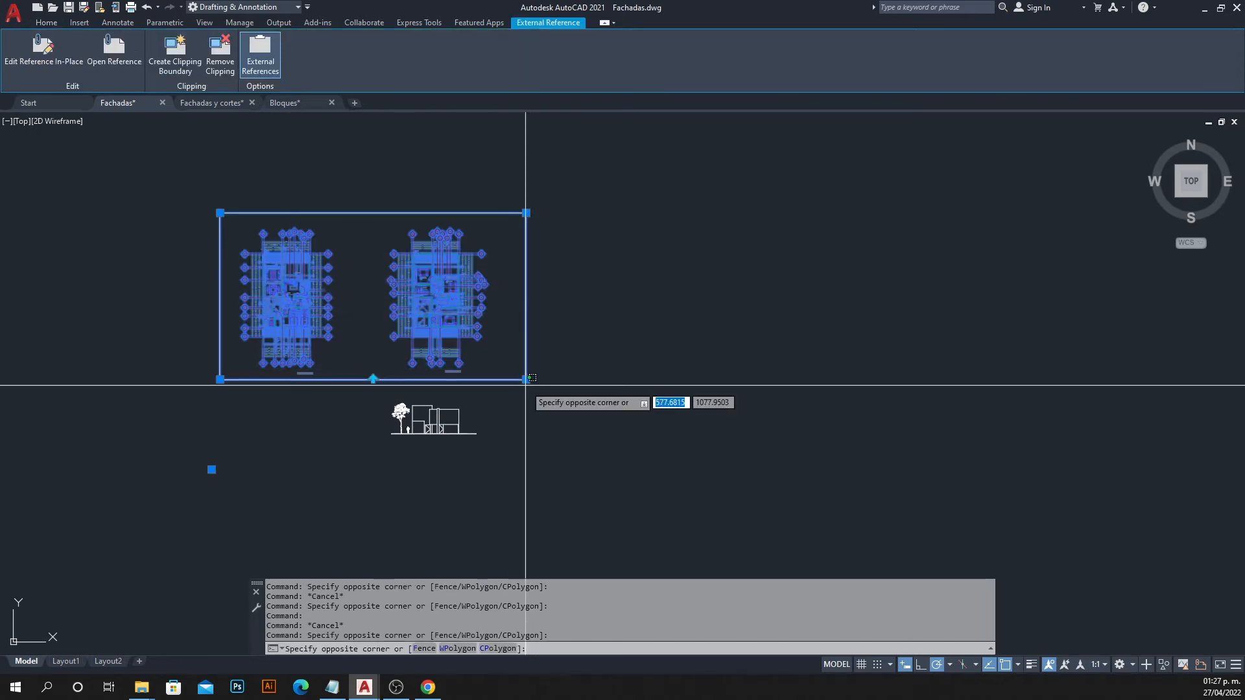
key(Escape)
click(526, 379)
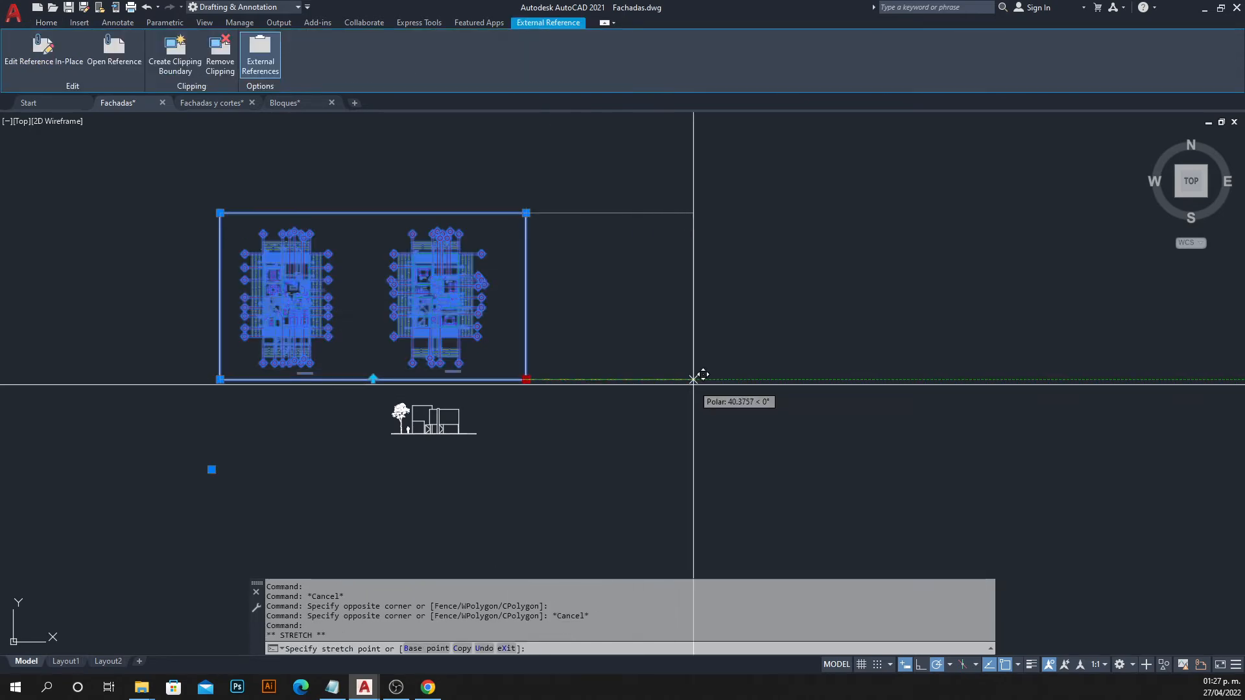
key(Escape)
scroll(475, 400, up, 3)
scroll(476, 400, down, 4)
scroll(403, 328, up, 2)
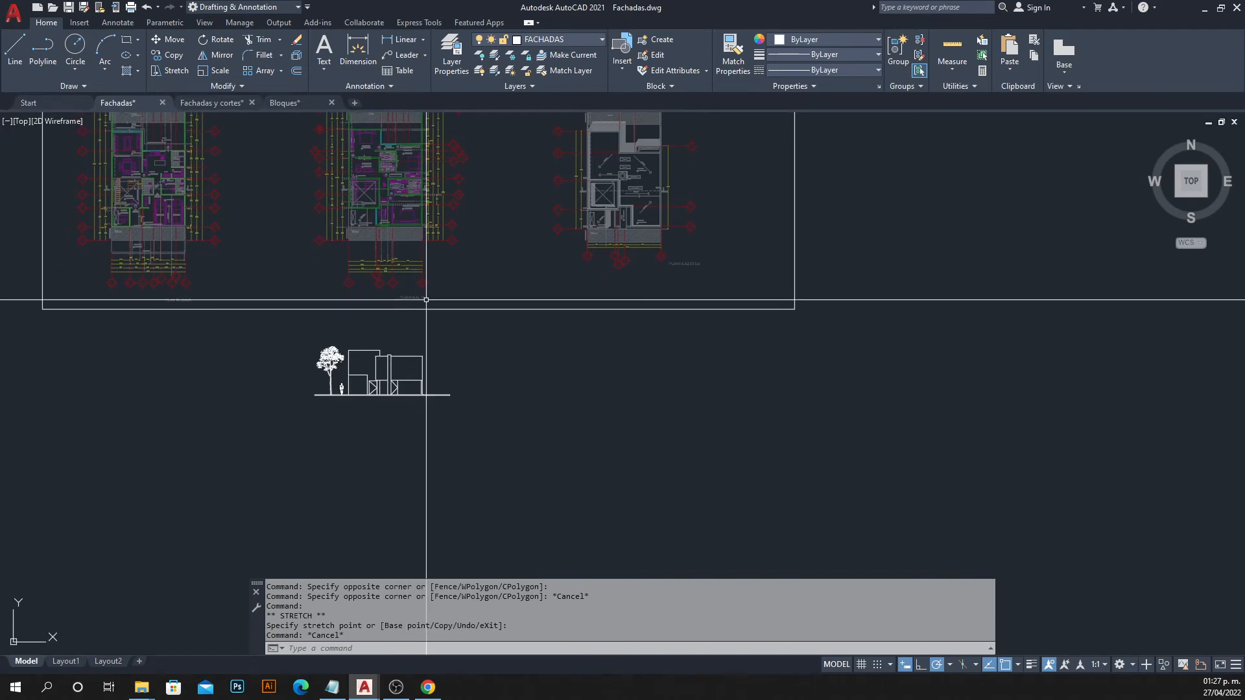
Lower the top edge of the reference's clipping boundary to just above the CORTE X section marks.
scroll(429, 257, up, 4)
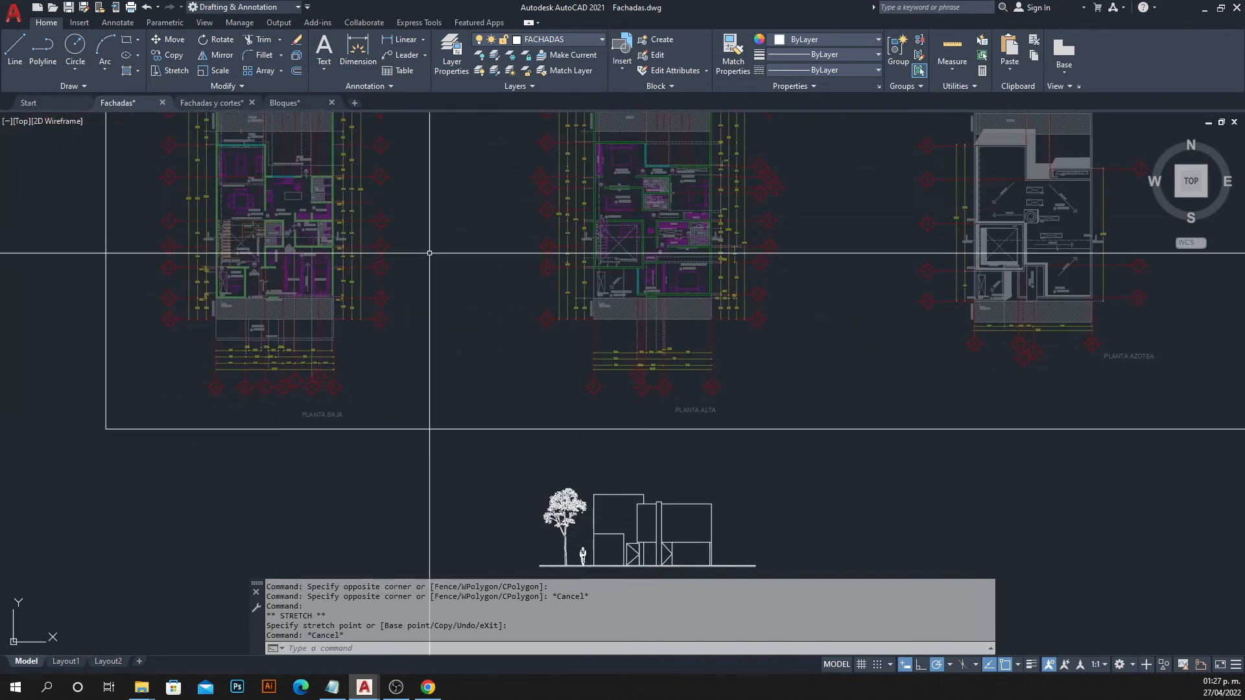
scroll(293, 253, up, 2)
scroll(295, 245, down, 2)
scroll(262, 272, up, 5)
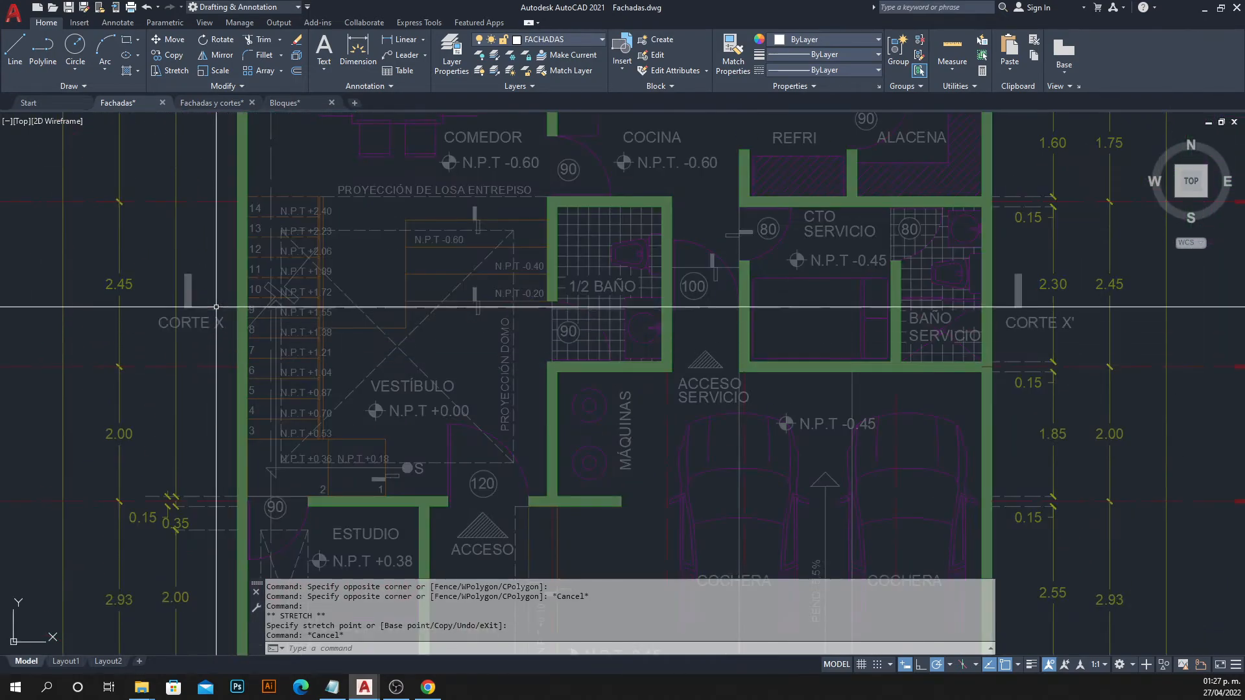
scroll(215, 306, down, 6)
click(159, 220)
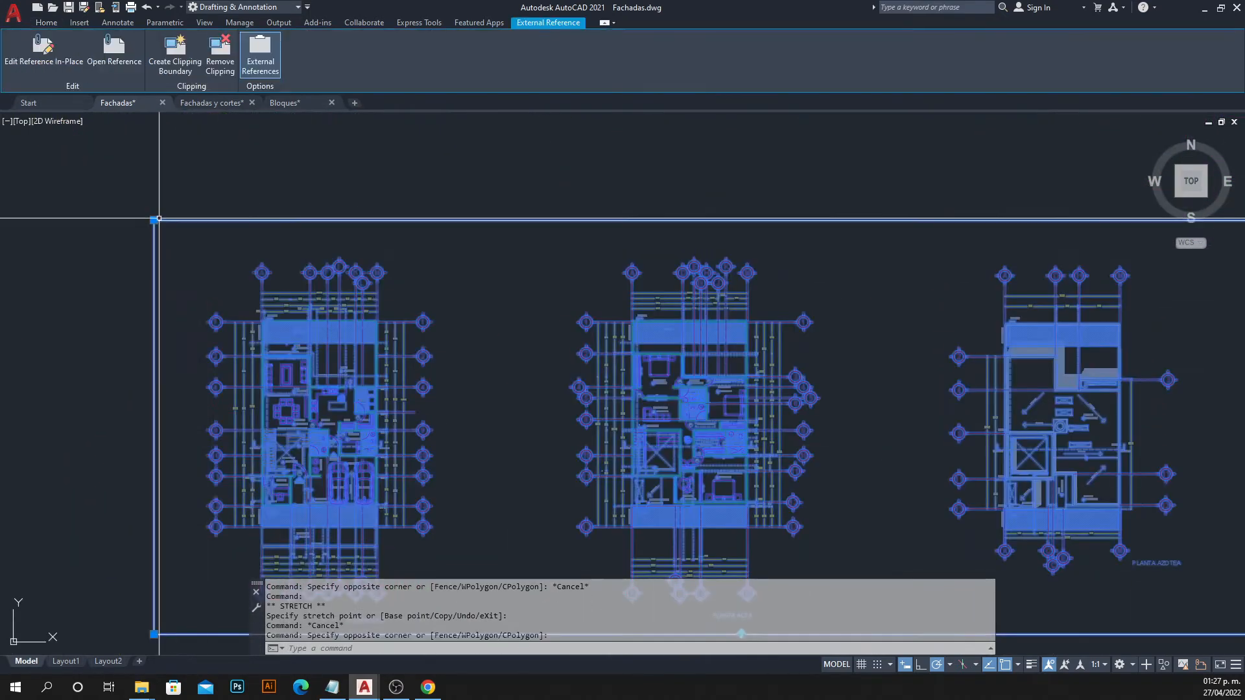
click(155, 219)
scroll(181, 361, up, 5)
middle_drag(122, 417, 291, 221)
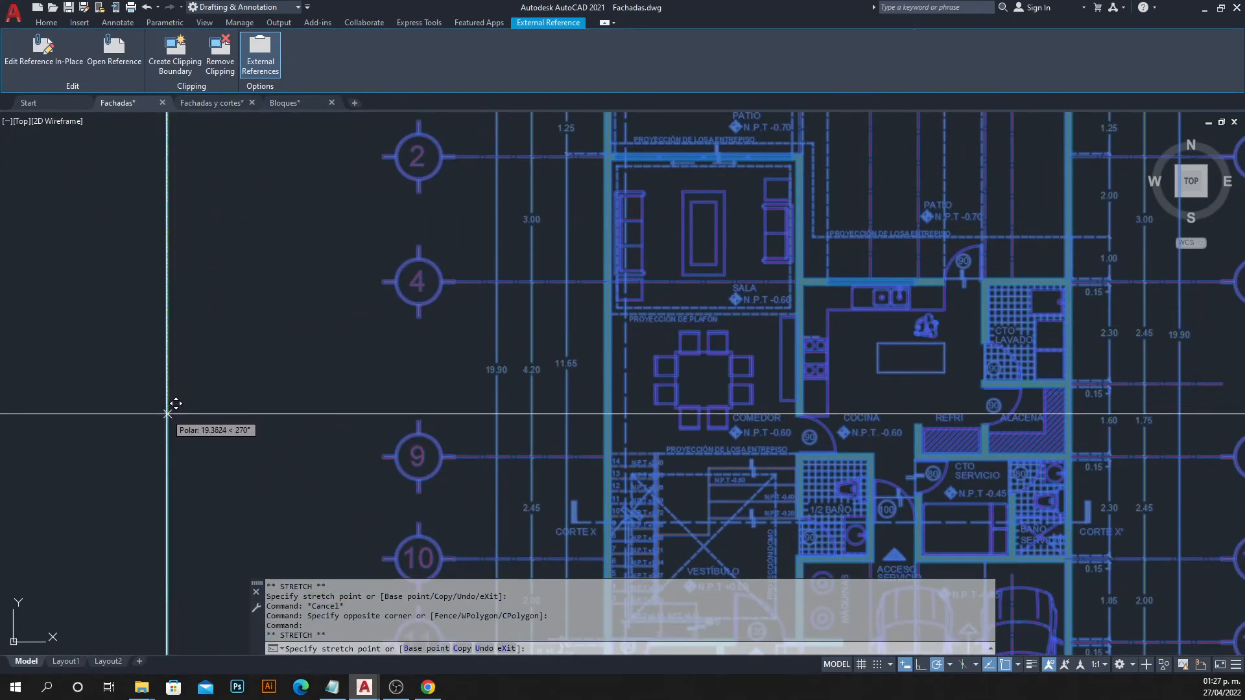
mouse_move(167, 413)
middle_down()
mouse_move(209, 195)
mouse_move(203, 228)
middle_up()
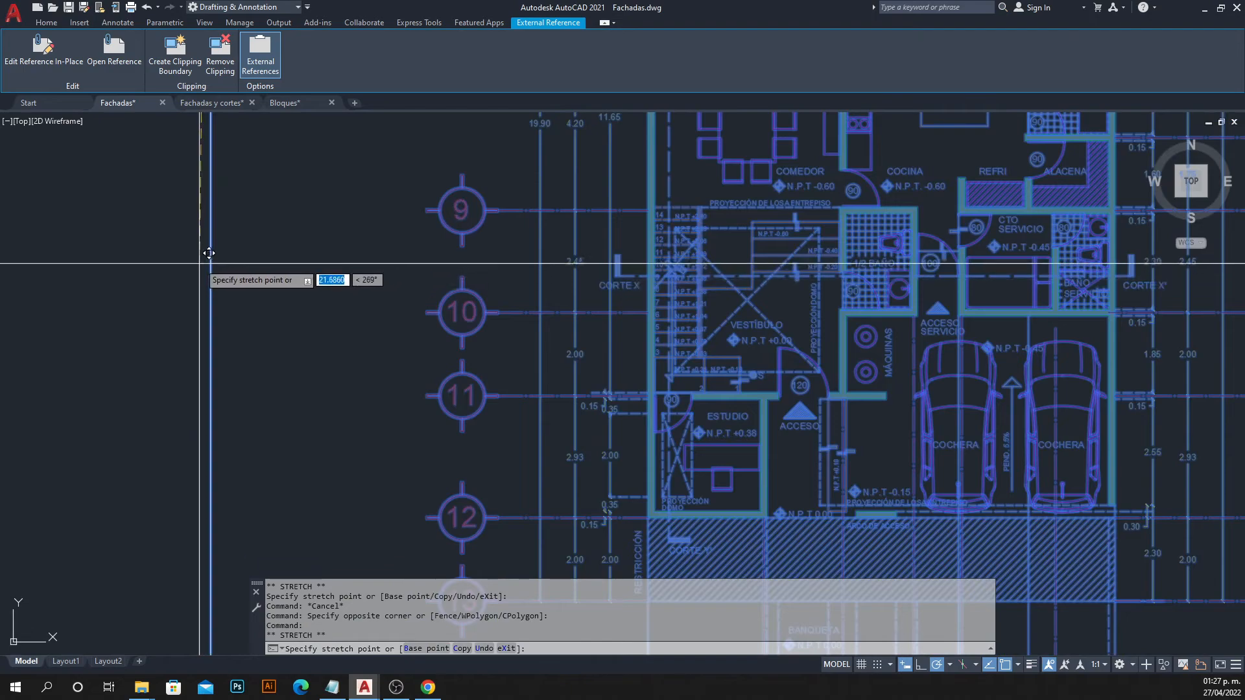
key(Escape)
scroll(237, 225, down, 5)
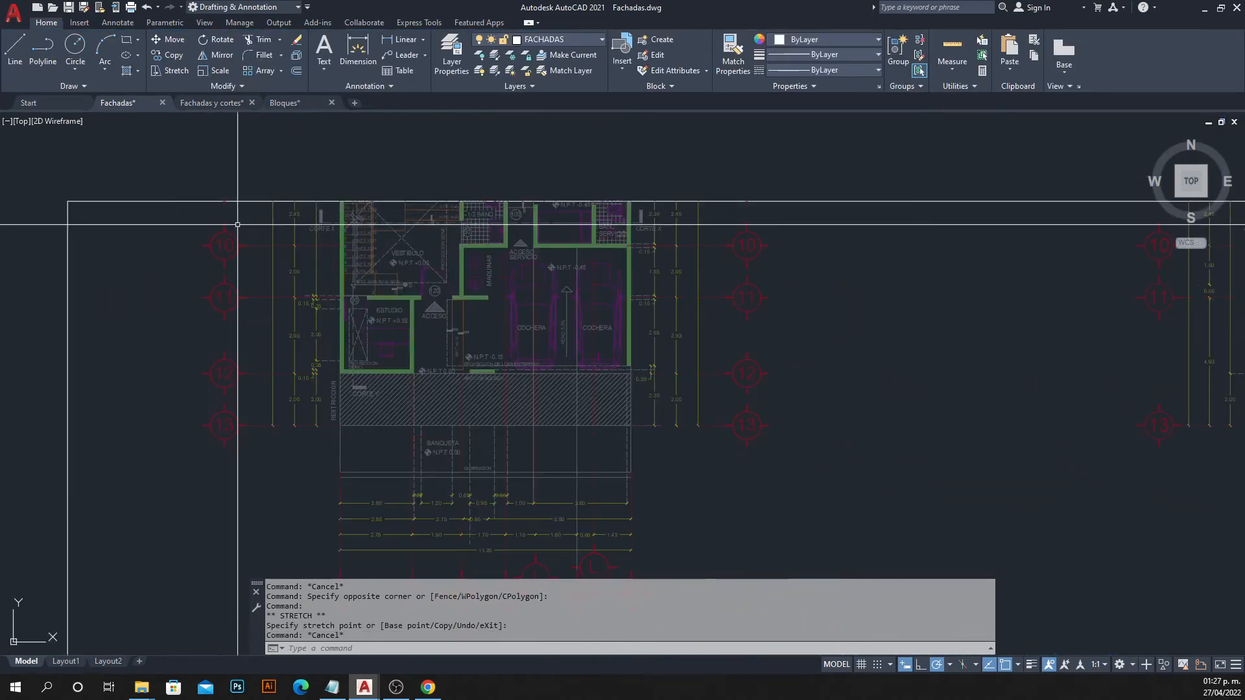
scroll(431, 220, up, 6)
scroll(454, 221, down, 2)
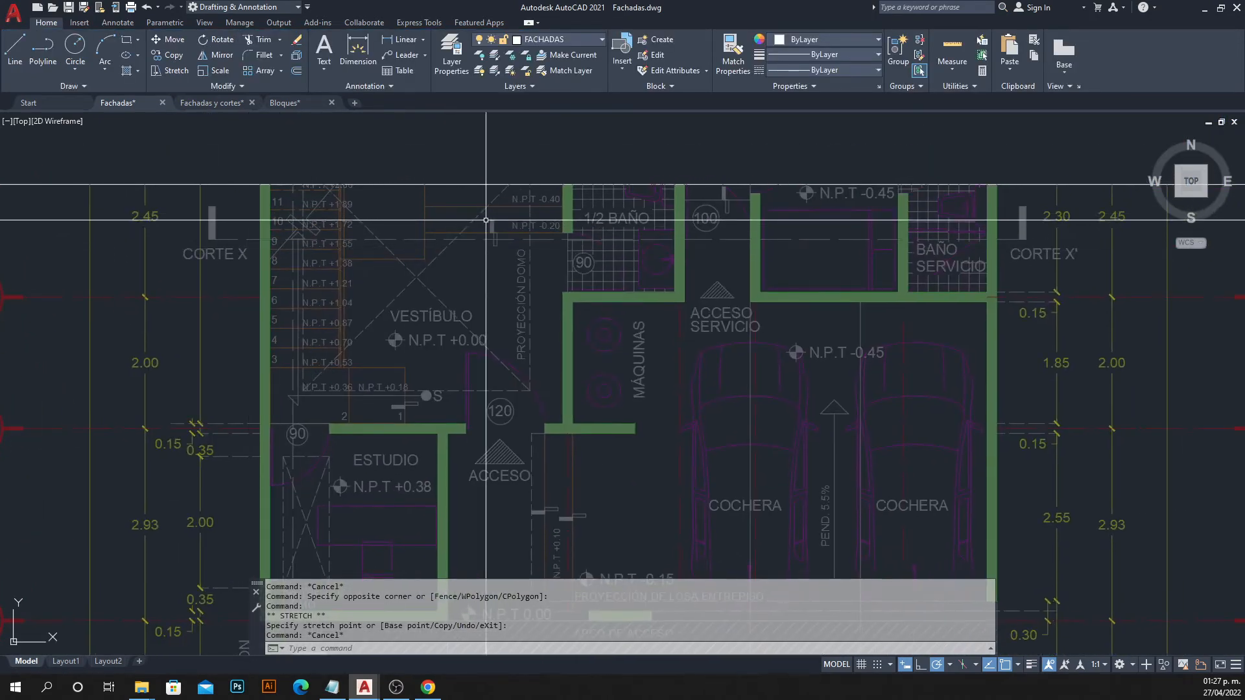
Try lowering the clipping boundary's top edge further to just above axis 10, and undo that change.
click(253, 166)
click(241, 196)
scroll(274, 202, down, 2)
middle_drag(274, 202, 503, 146)
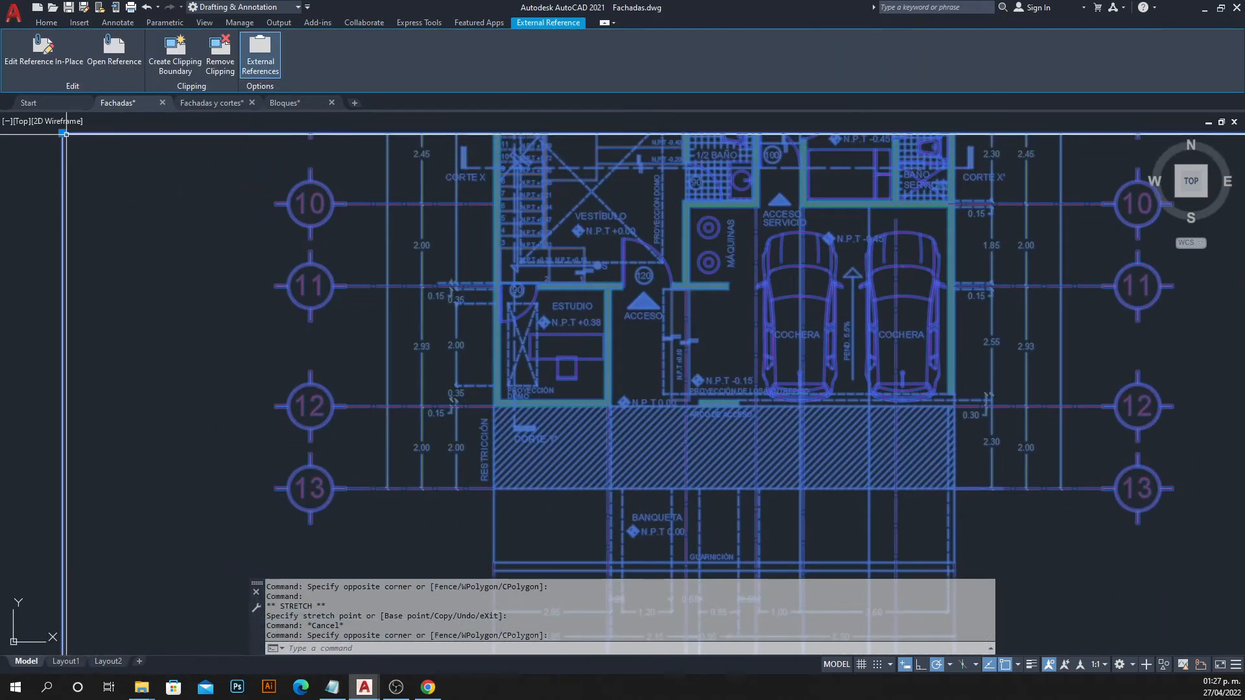
click(66, 134)
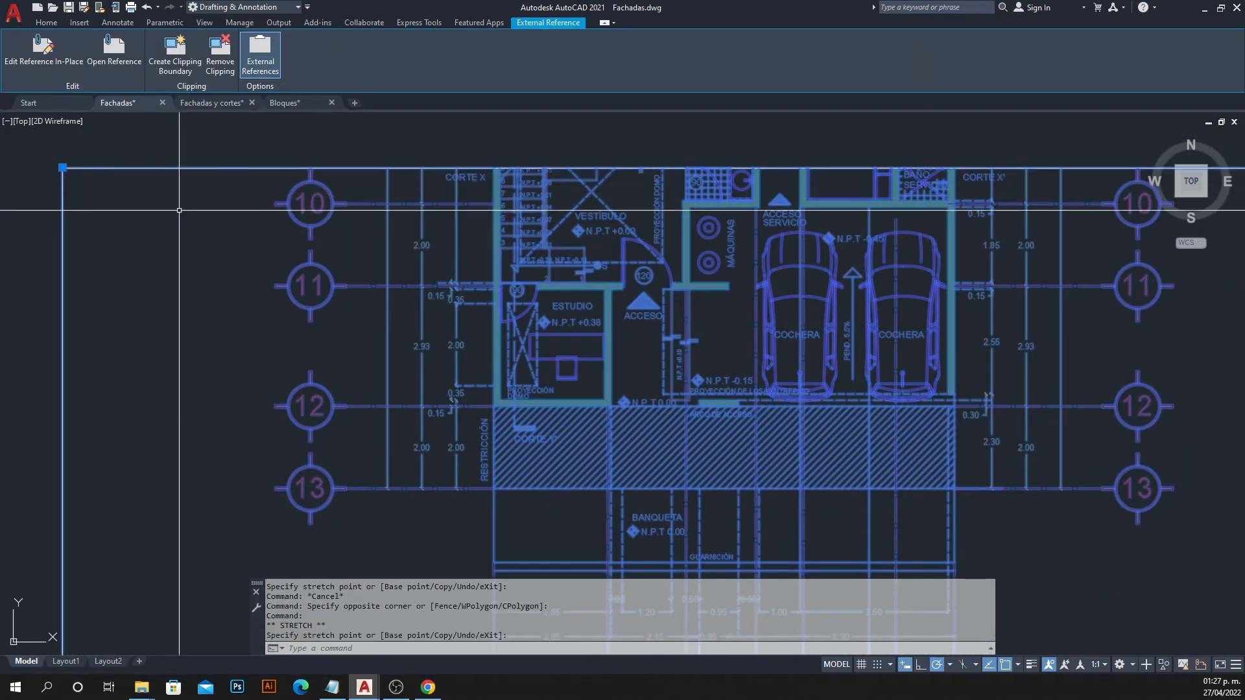
key(Escape)
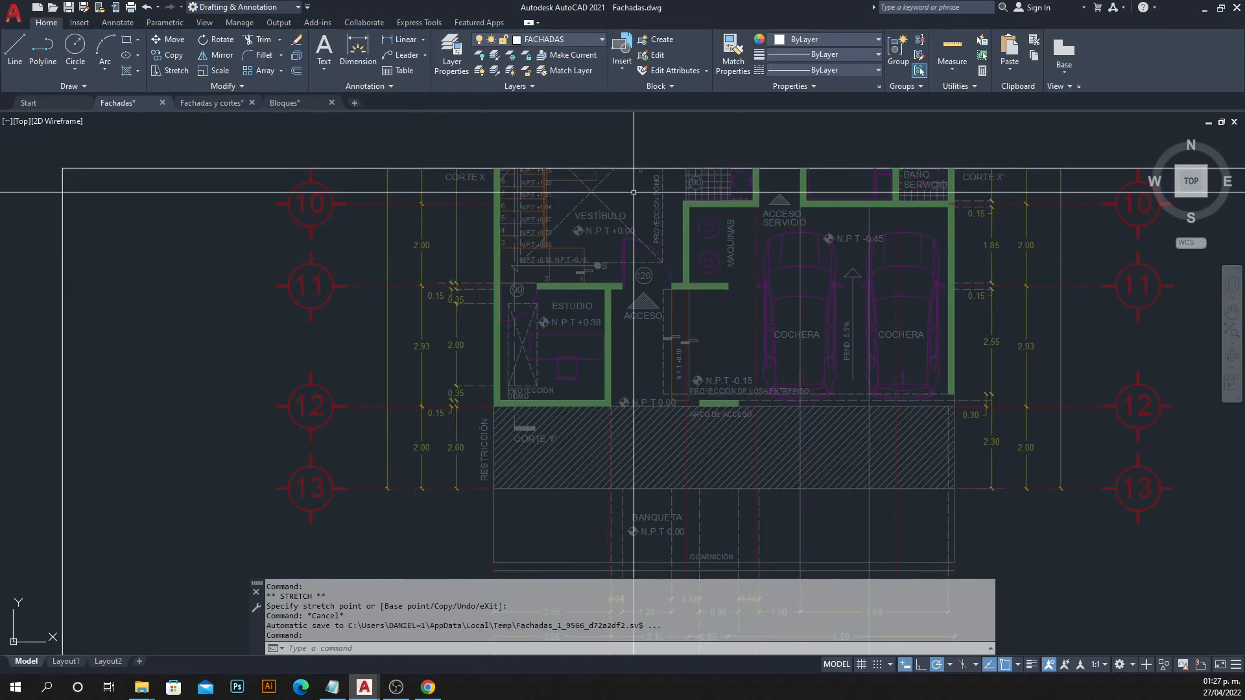
key(ctrl+z)
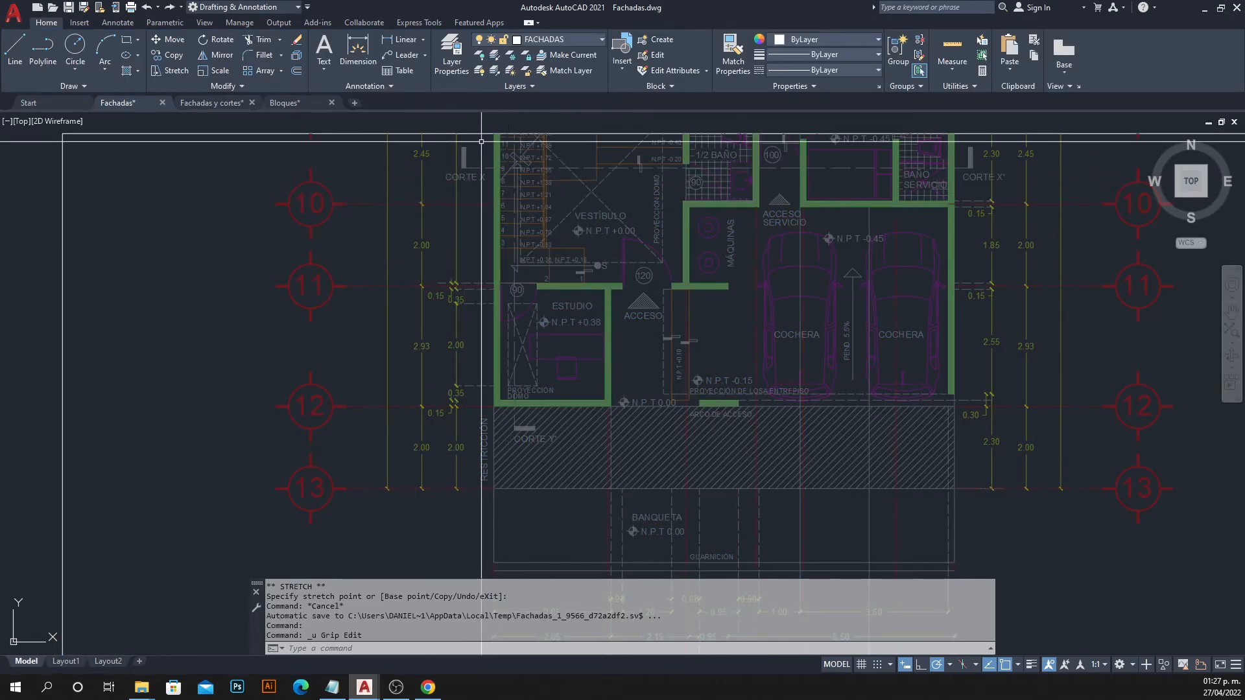
middle_drag(855, 208, 654, 237)
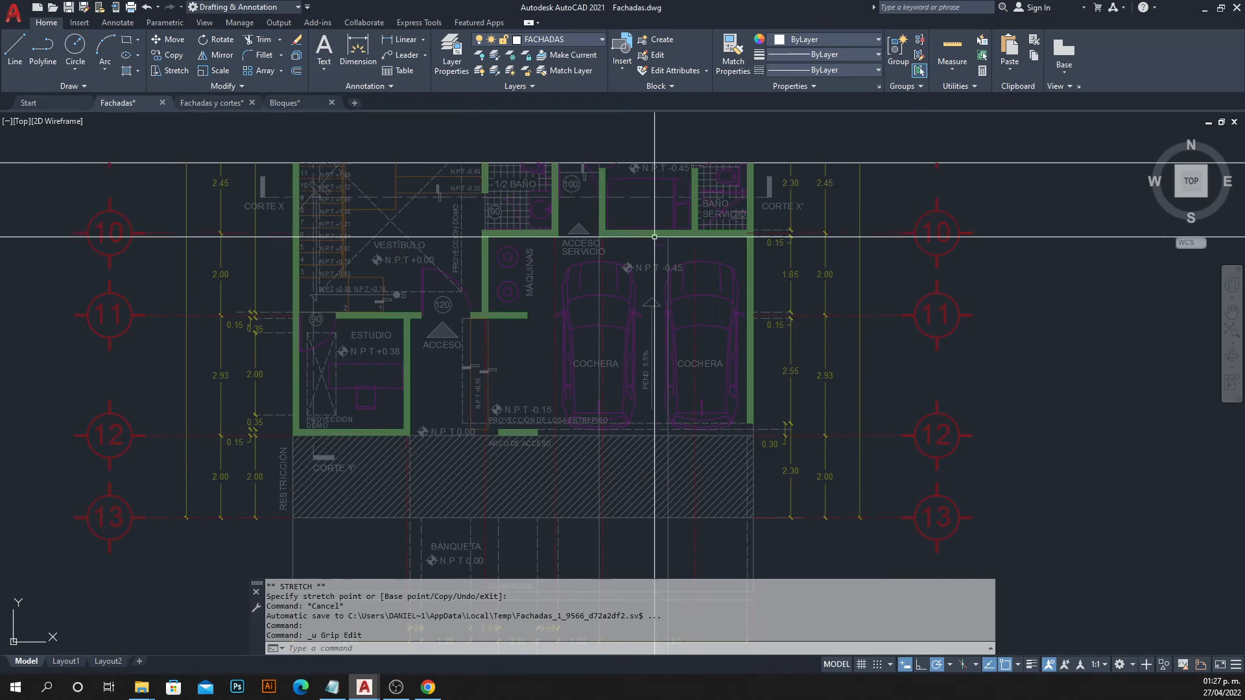
Raise the top edge of the reference's clipping boundary above the axis bubbles to show the three floor plans in full.
scroll(654, 236, down, 5)
click(344, 268)
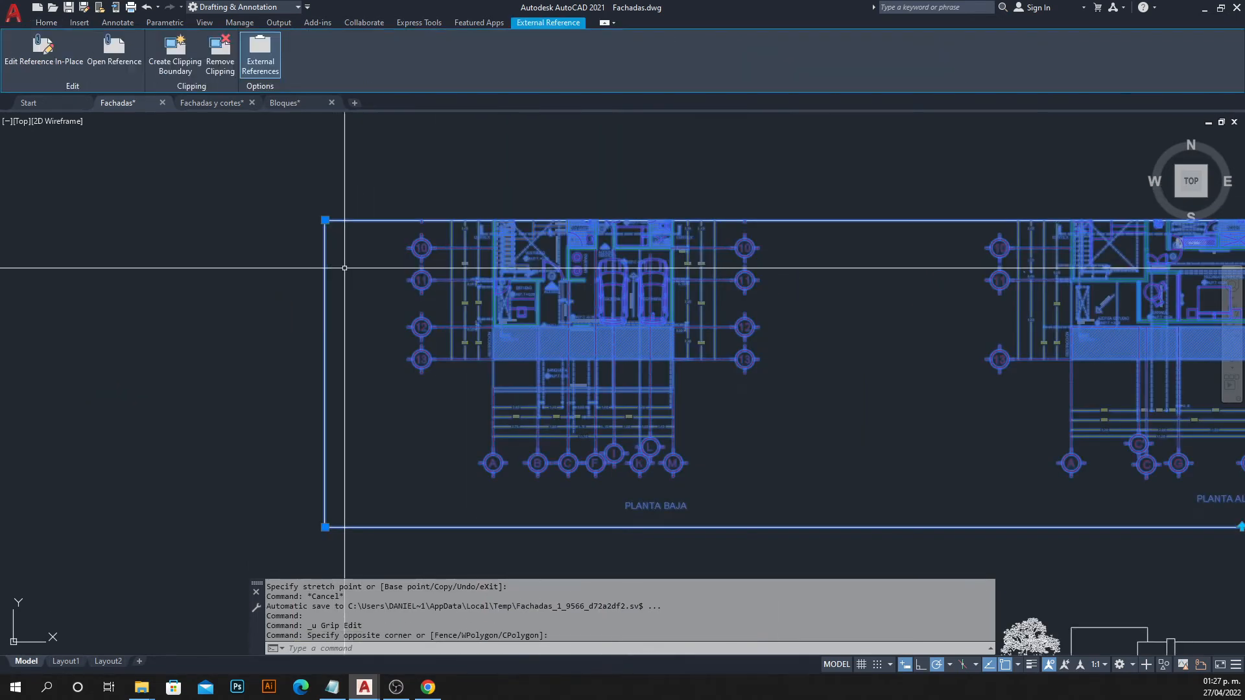
scroll(305, 333, down, 4)
key(Escape)
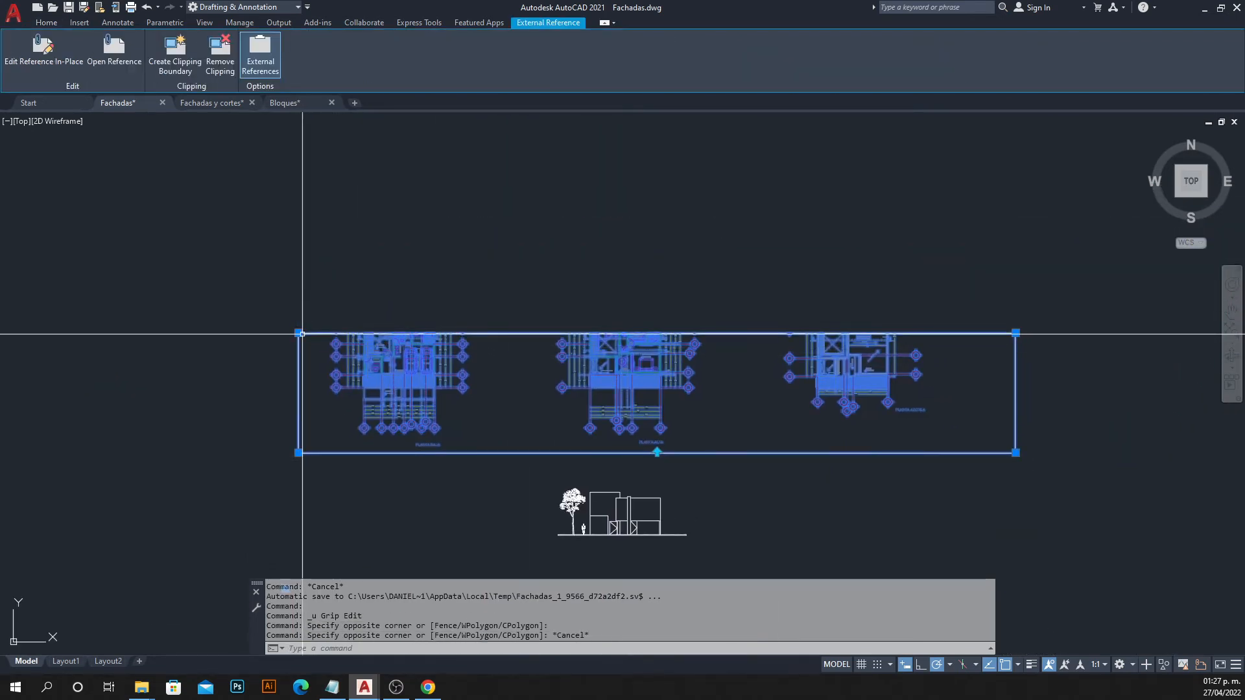
click(299, 333)
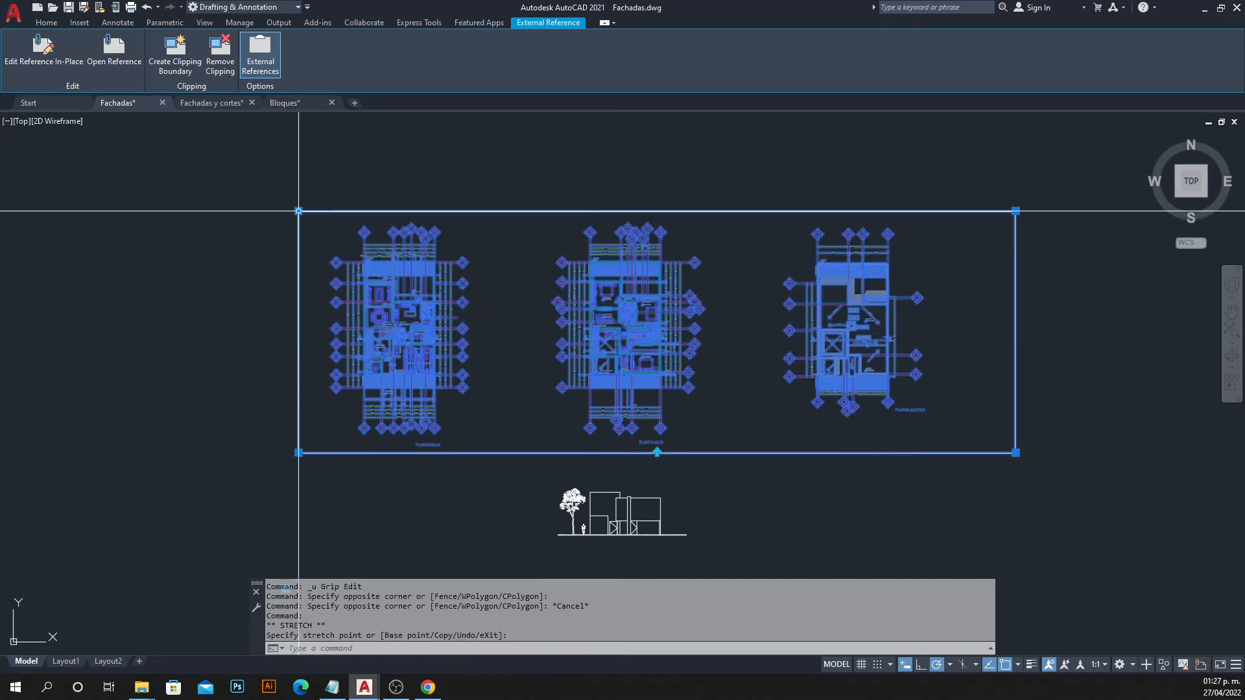
key(Escape)
scroll(305, 214, down, 4)
middle_drag(344, 316, 308, 289)
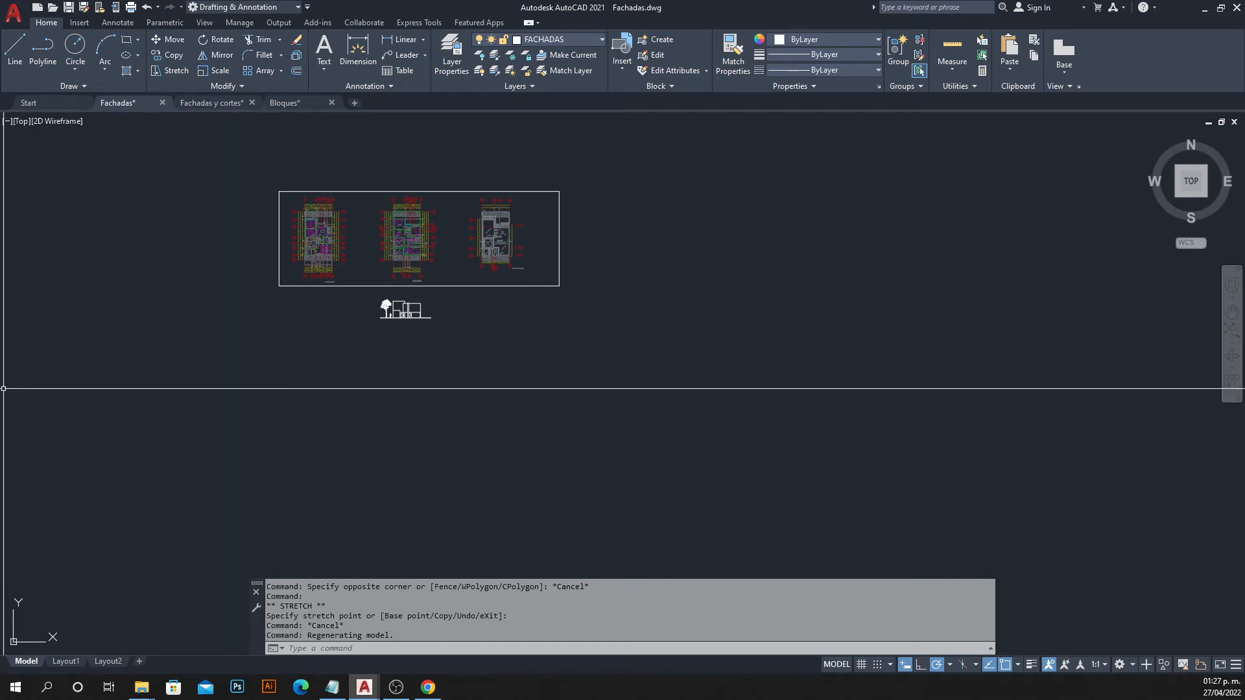
Examine the street intersection plan and its surrounding street sections in the drawing 1 - Circuito y 14 Sur-2.dwg.
click(0, 389)
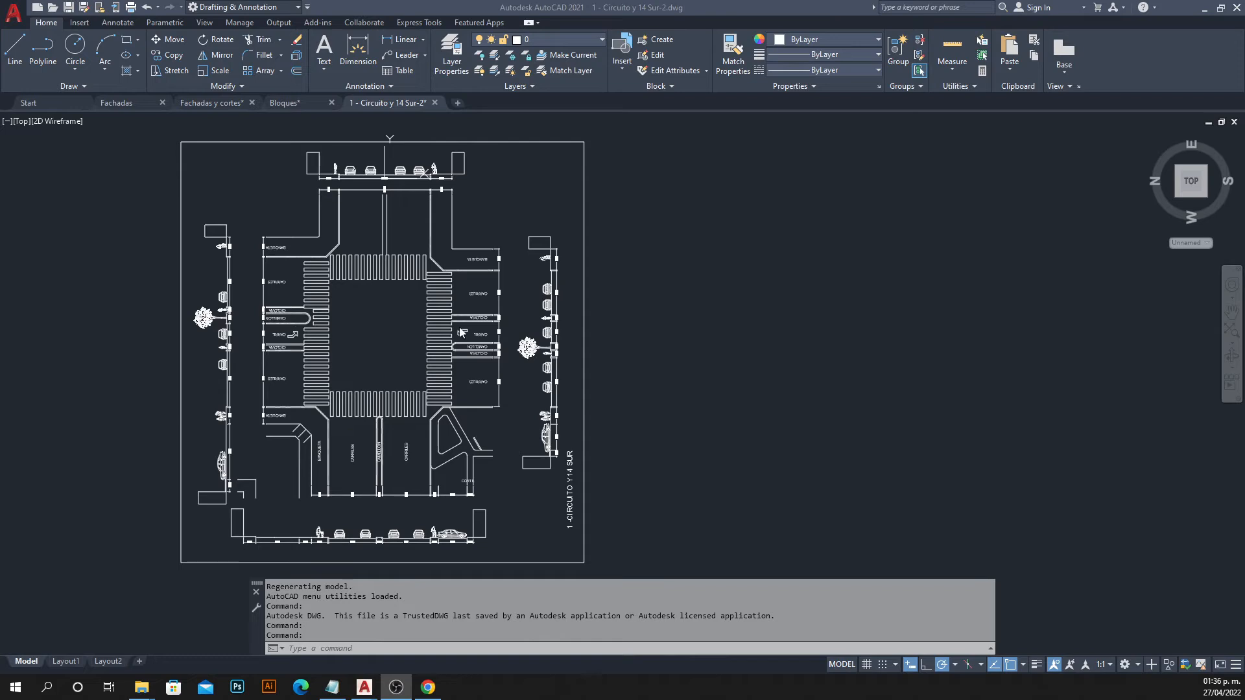
click(625, 314)
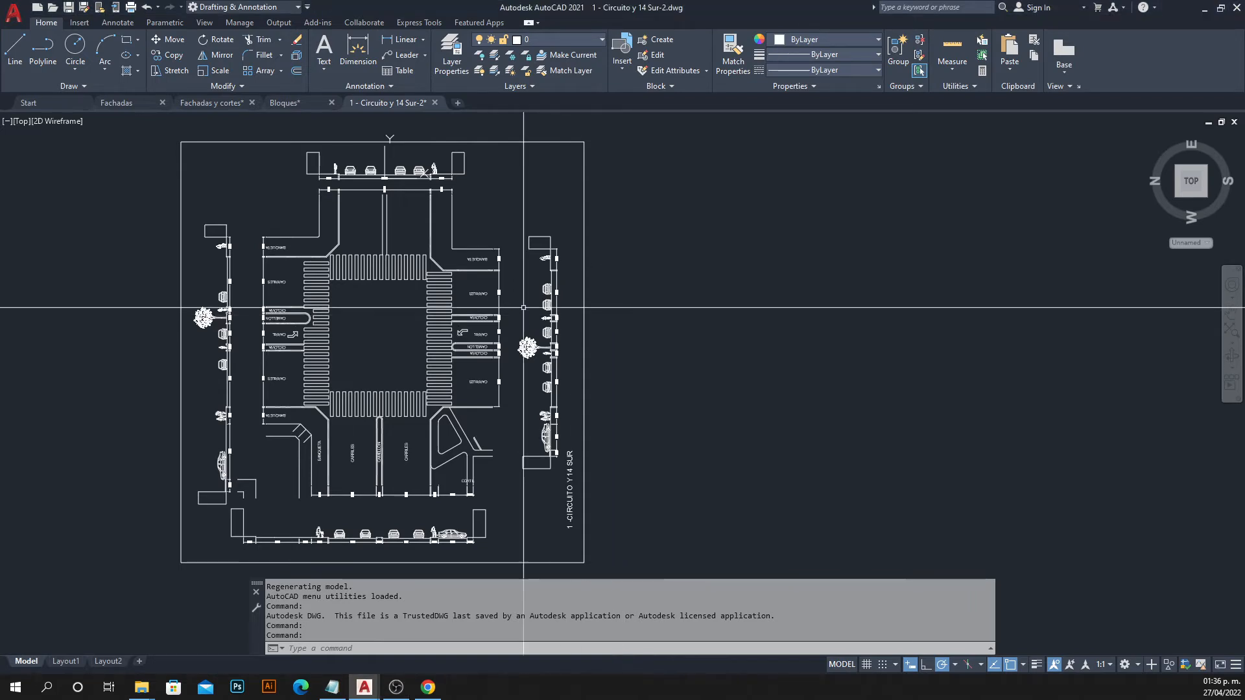
scroll(347, 193, up, 2)
scroll(347, 194, up, 2)
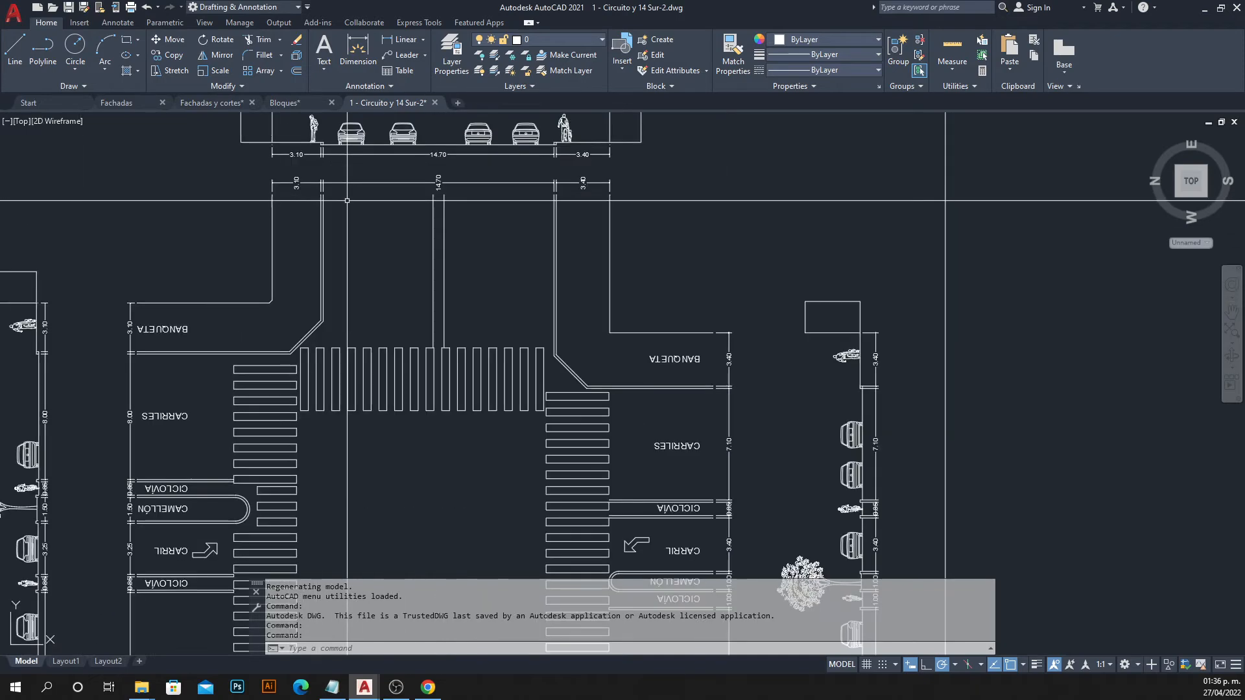
middle_drag(343, 333, 387, 320)
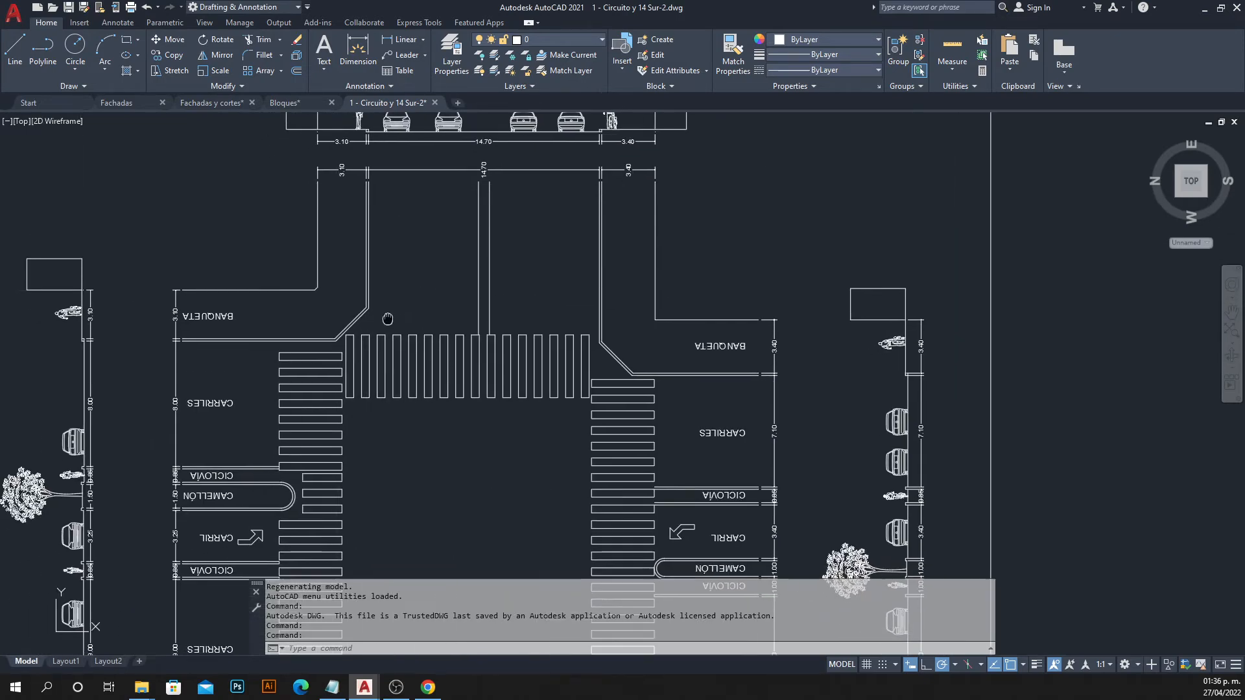
scroll(252, 317, up, 4)
scroll(287, 350, down, 4)
scroll(461, 363, down, 2)
middle_drag(461, 363, 434, 223)
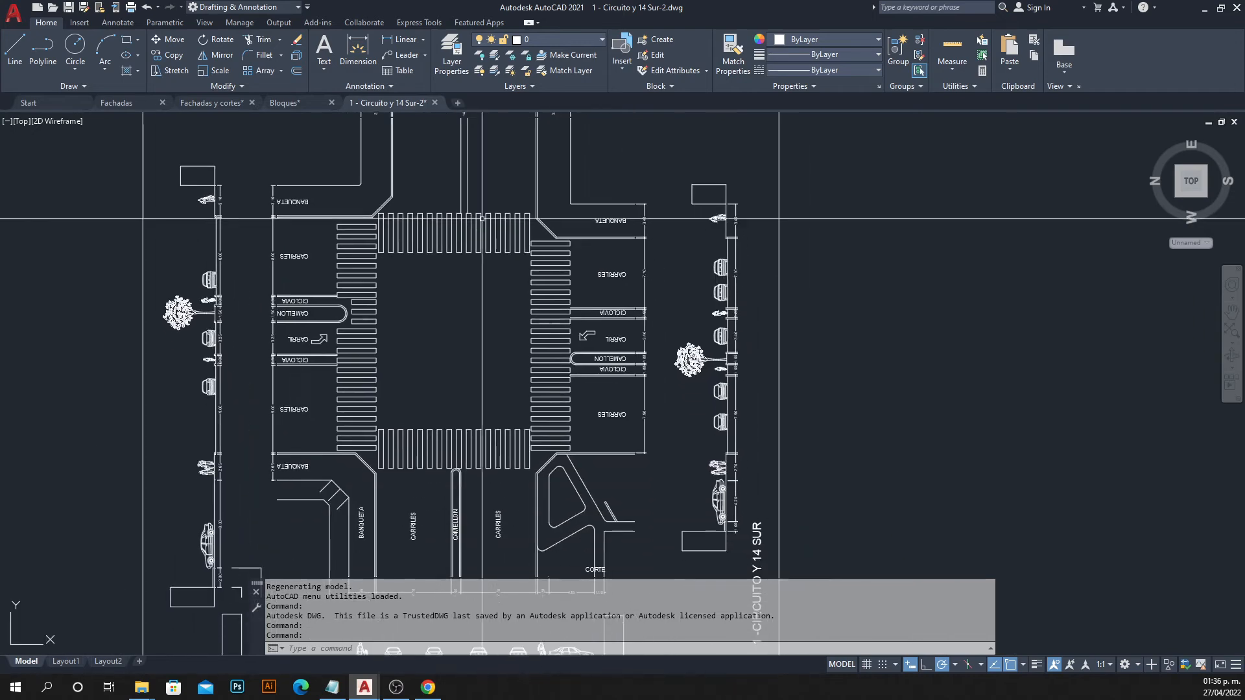
middle_drag(500, 377, 581, 258)
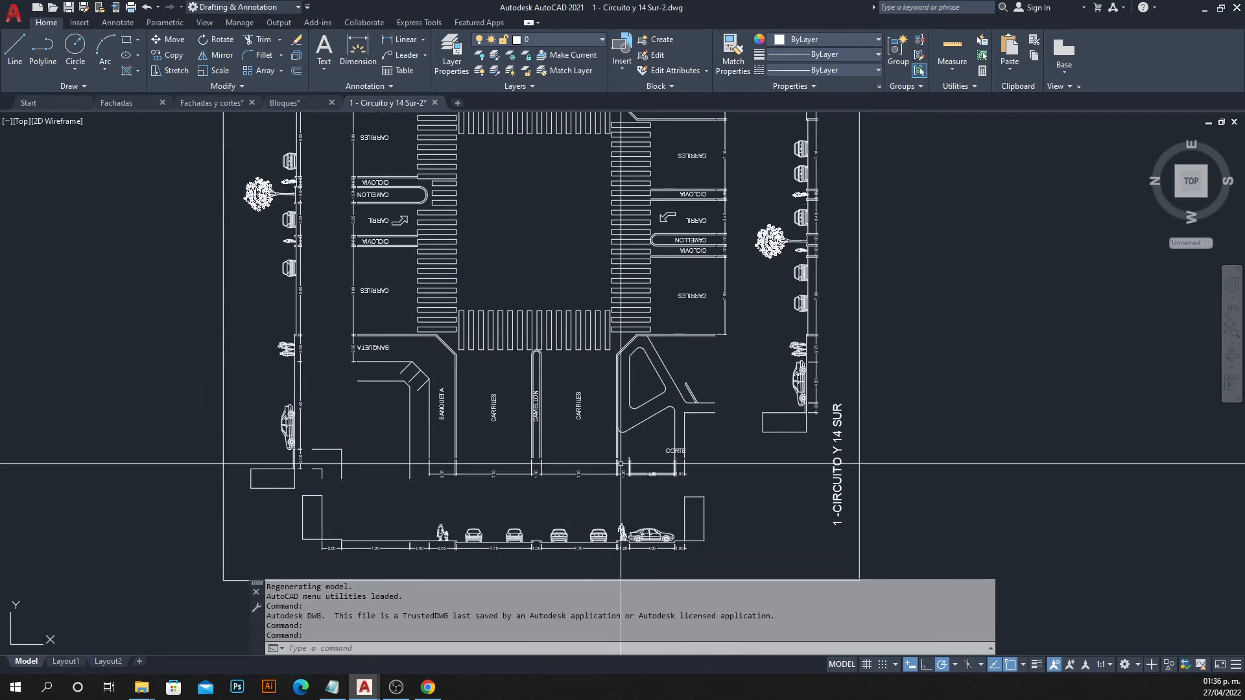
middle_drag(522, 285, 457, 527)
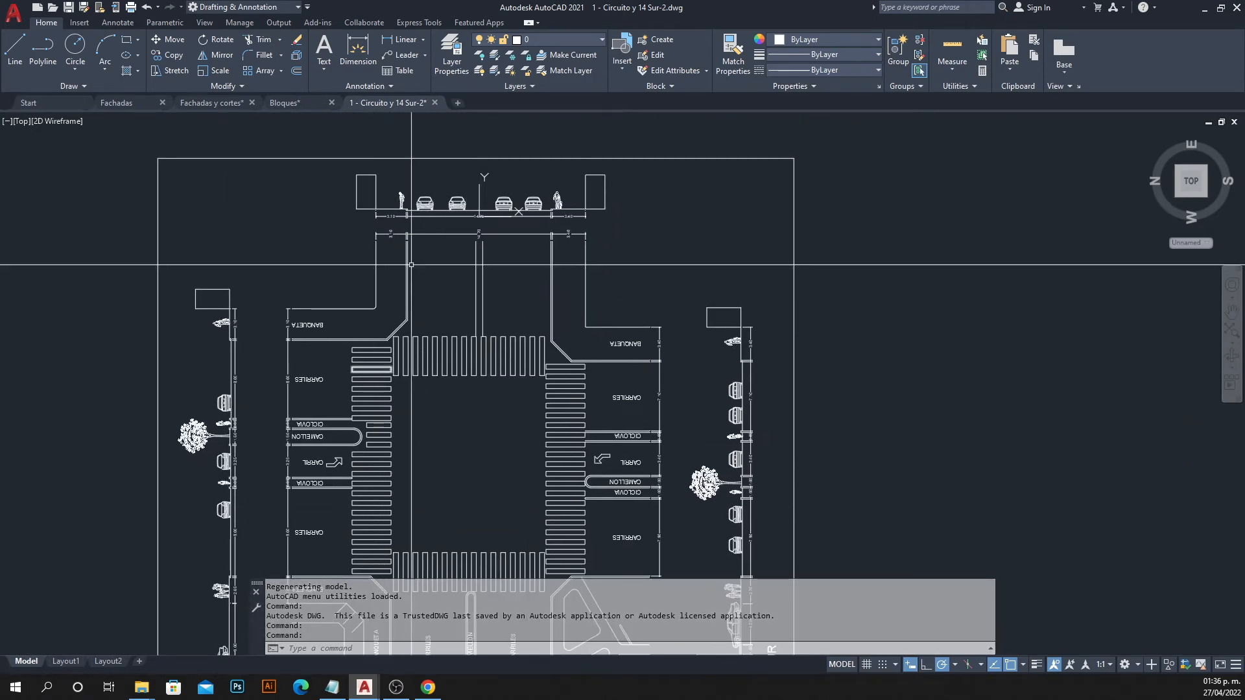
scroll(389, 182, up, 4)
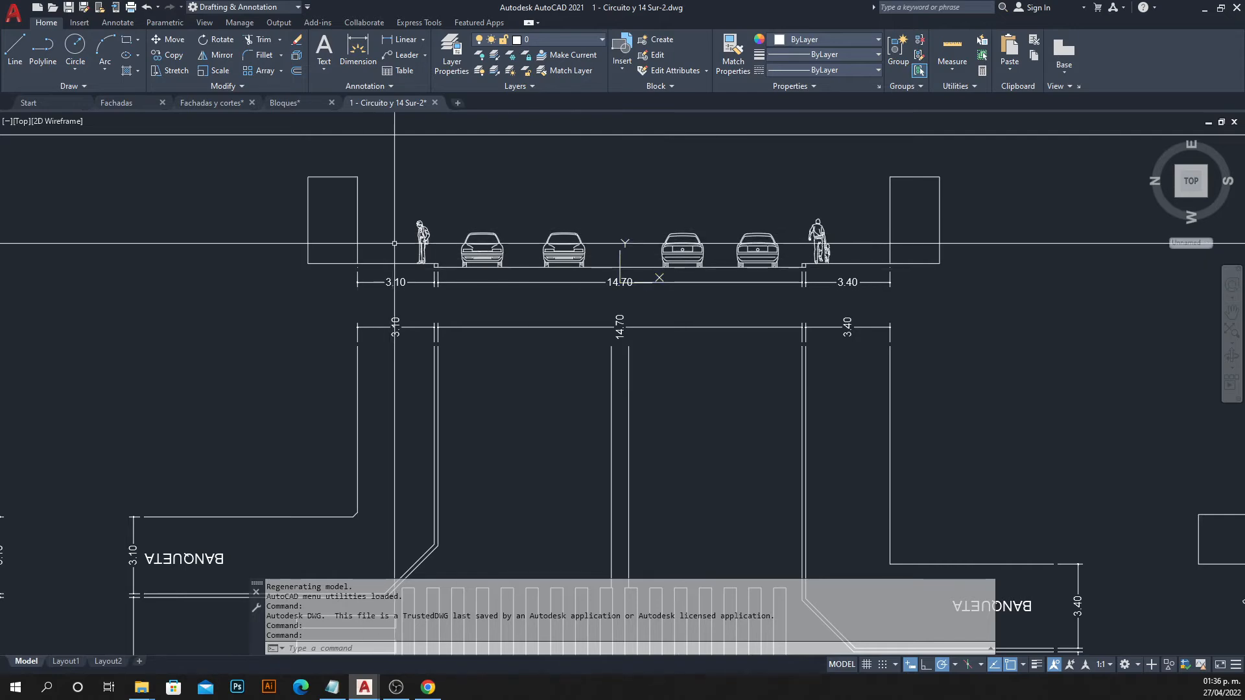
scroll(437, 221, down, 6)
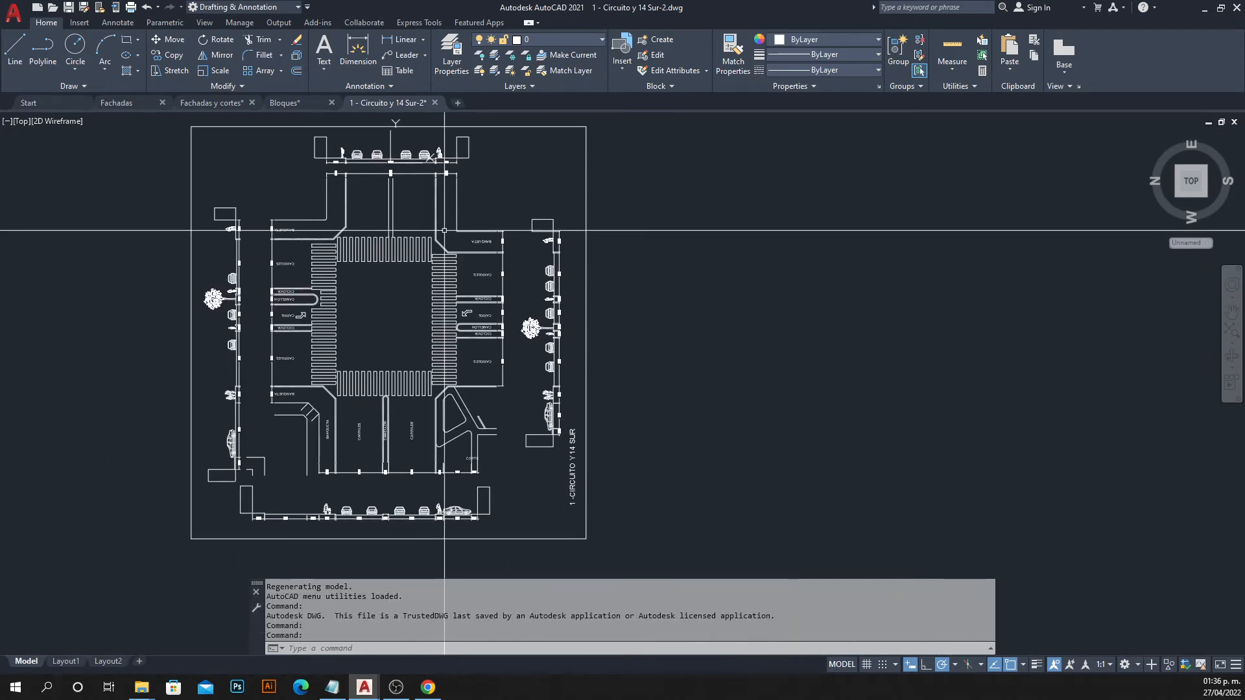
Copy the whole street intersection plan horizontally about 100 units to the right, into the empty area outside the sheet frame.
click(497, 196)
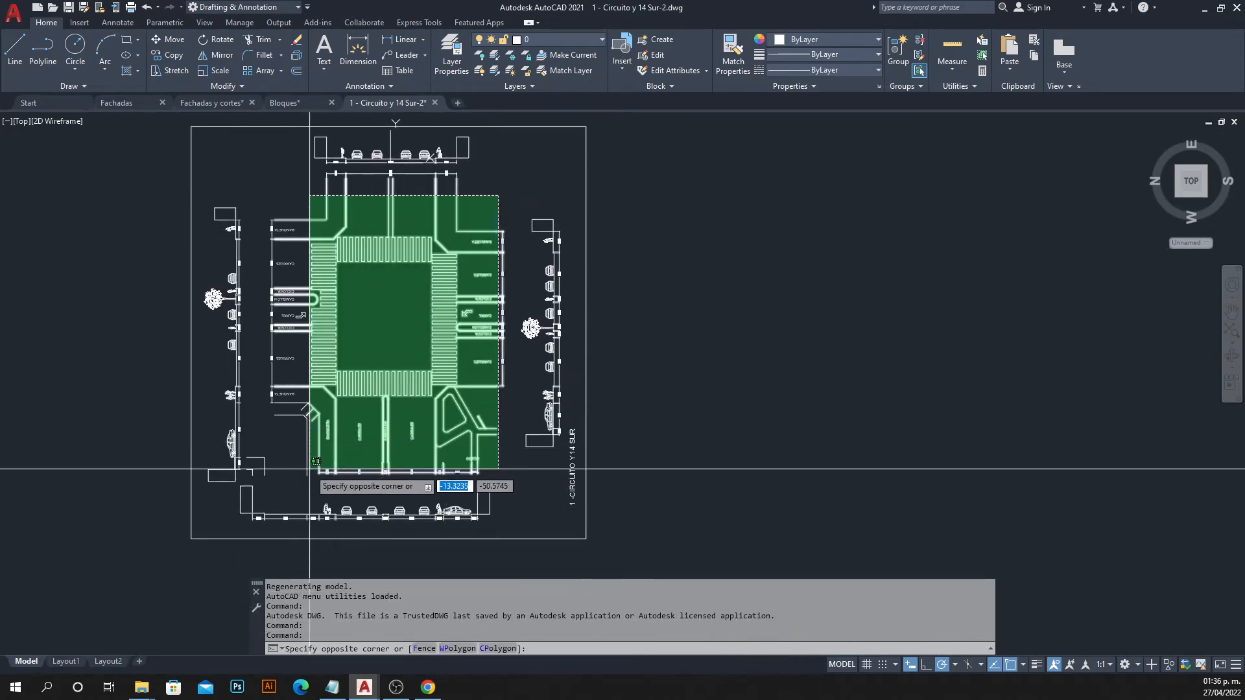
key(Escape)
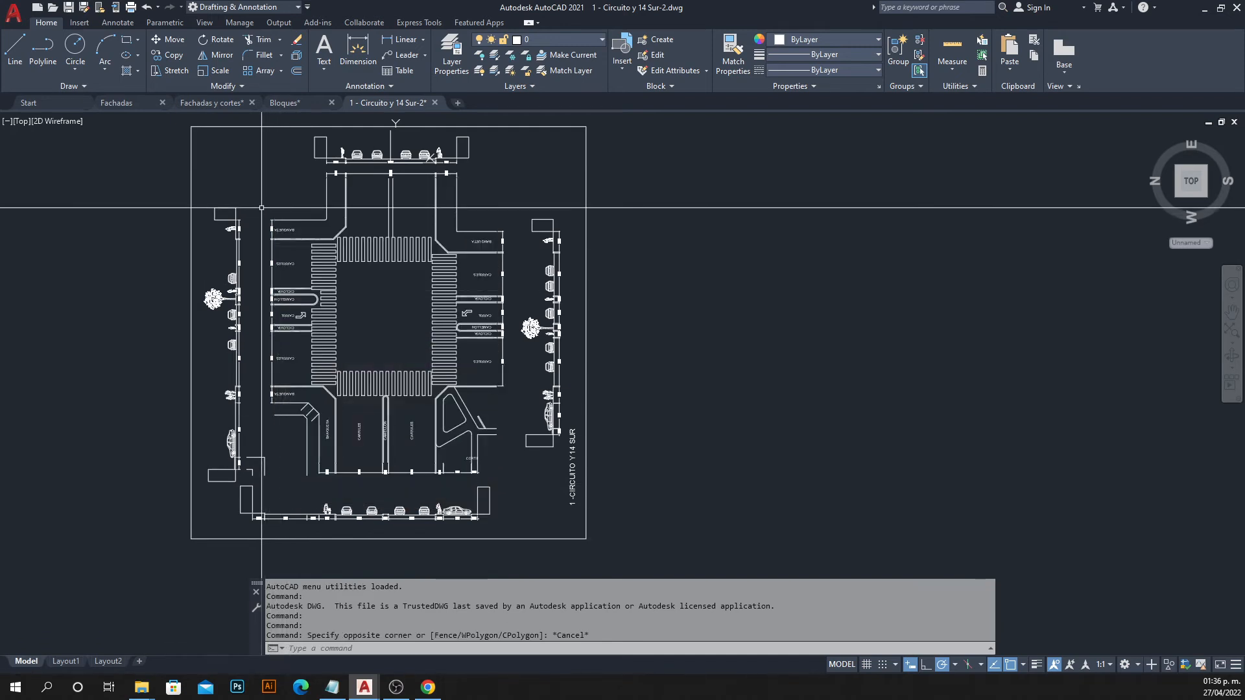
click(519, 478)
text(C)
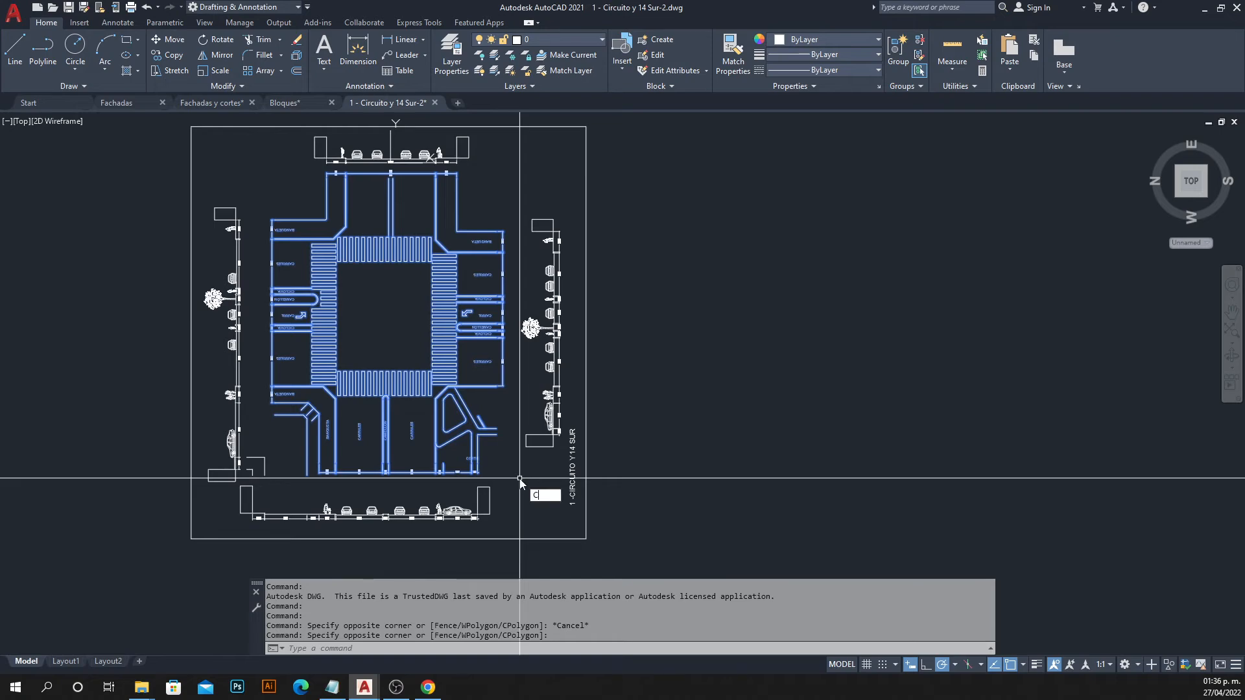
text(O)
key(Return)
scroll(156, 339, down, 2)
click(342, 344)
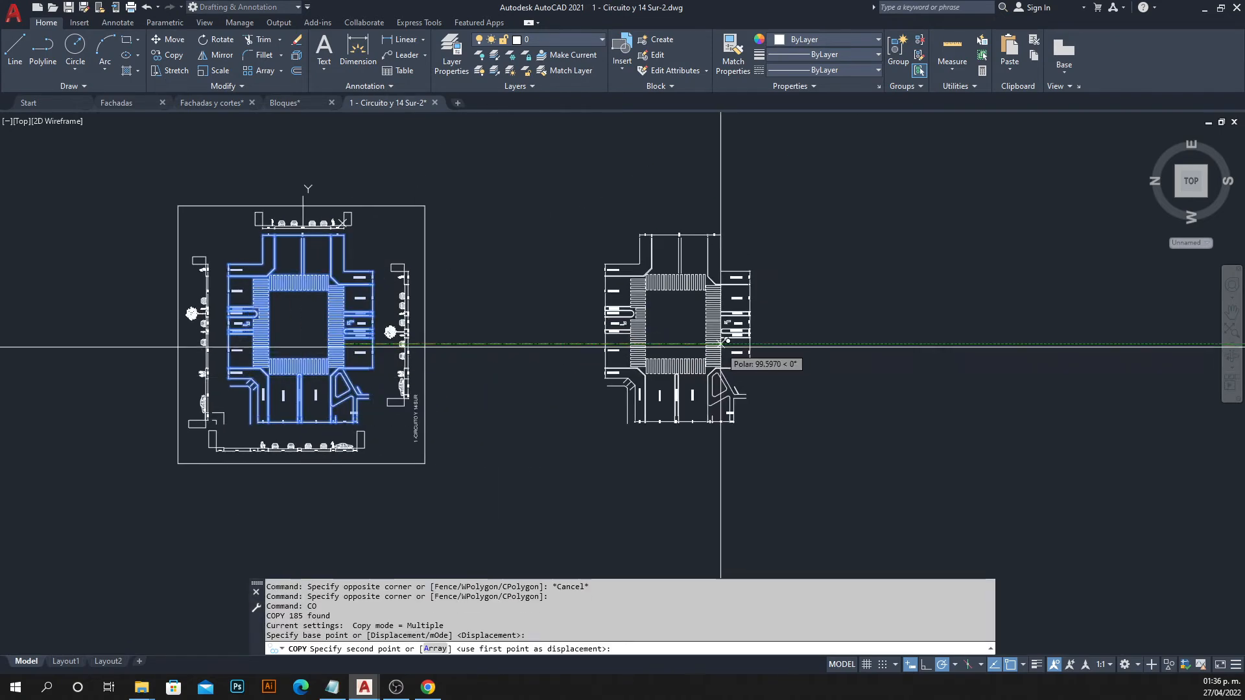
click(721, 343)
key(Escape)
Draw a horizontal polyline just above the upper dimension row of the copied plan, slightly wider than the plan.
scroll(527, 195, up, 6)
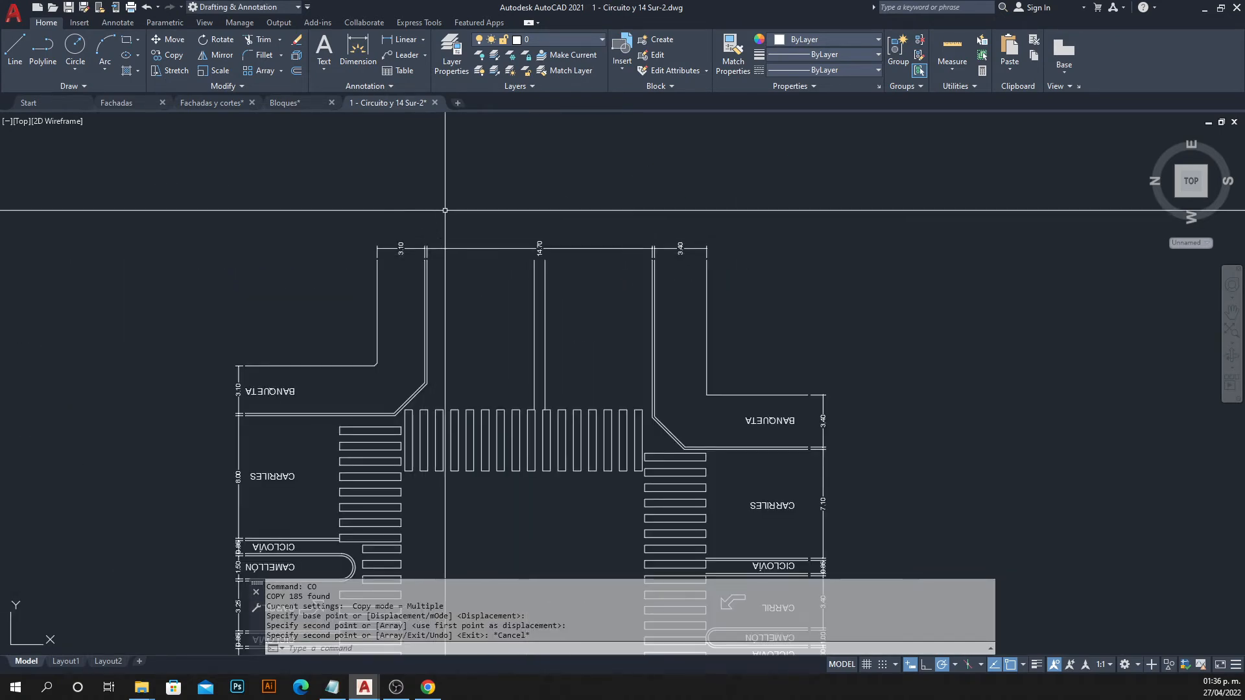
mouse_move(399, 318)
middle_down()
mouse_move(392, 258)
mouse_move(392, 279)
middle_up()
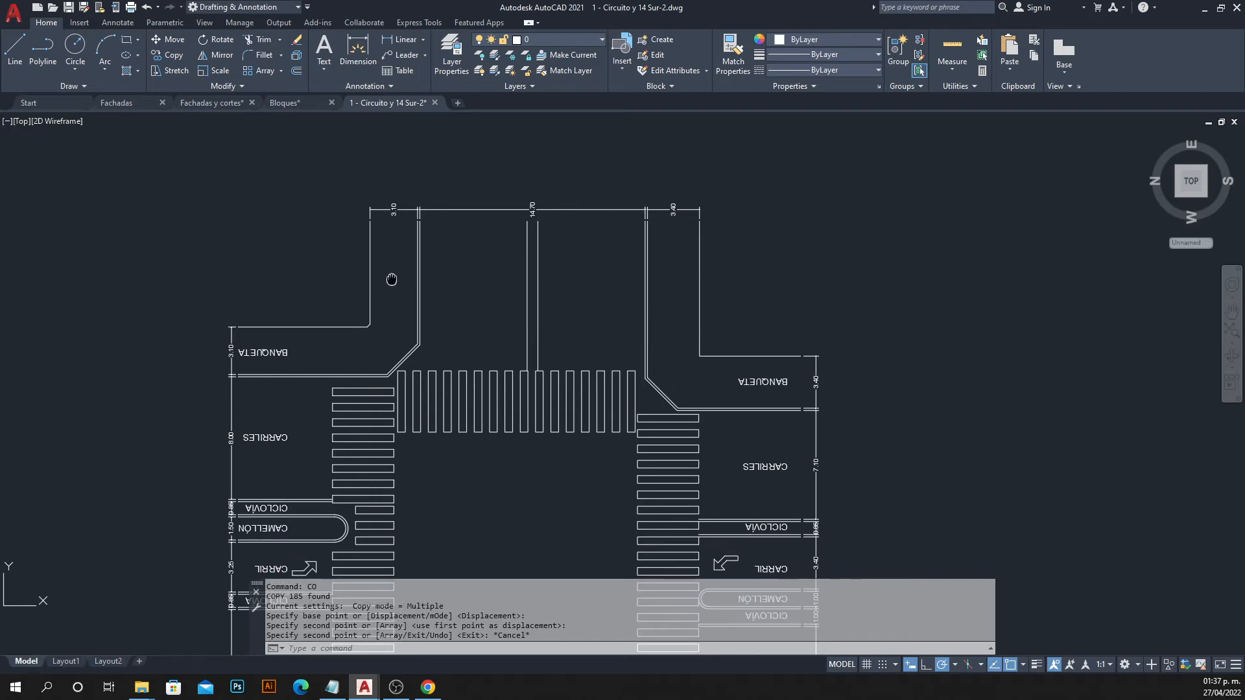
scroll(499, 278, down, 3)
mouse_move(495, 305)
middle_down()
mouse_move(533, 221)
mouse_move(529, 378)
middle_up()
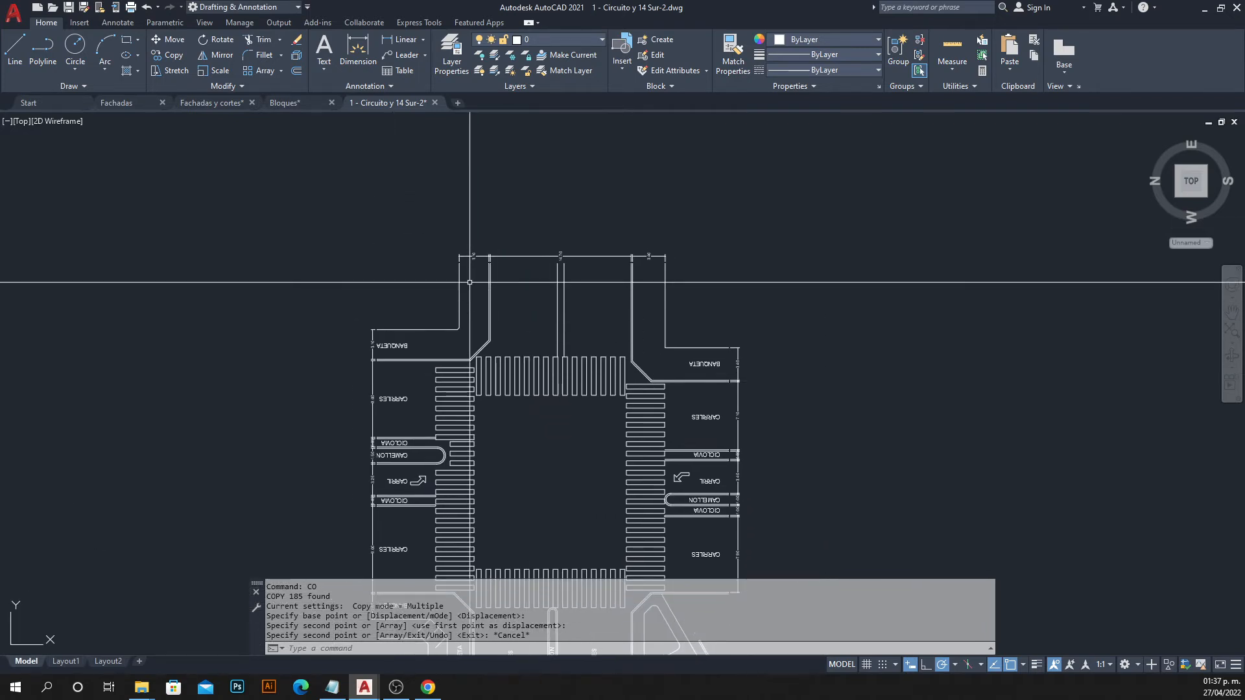
scroll(470, 282, up, 3)
middle_drag(458, 278, 425, 322)
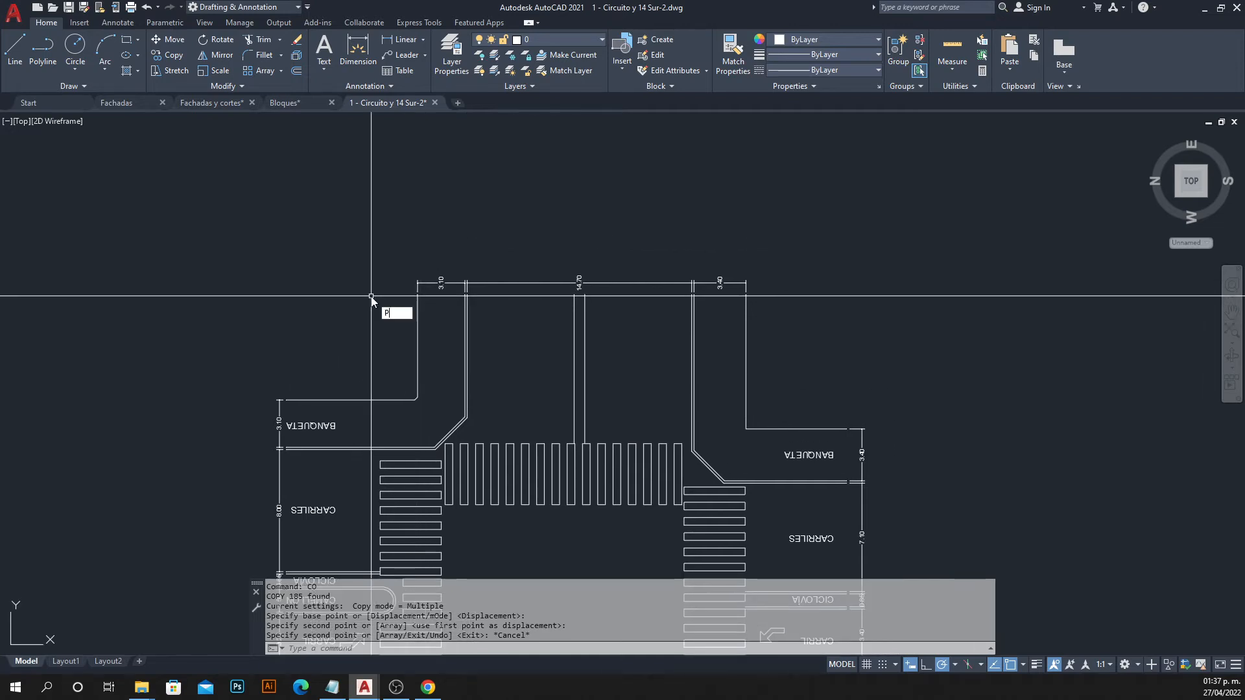
text(L)
key(Return)
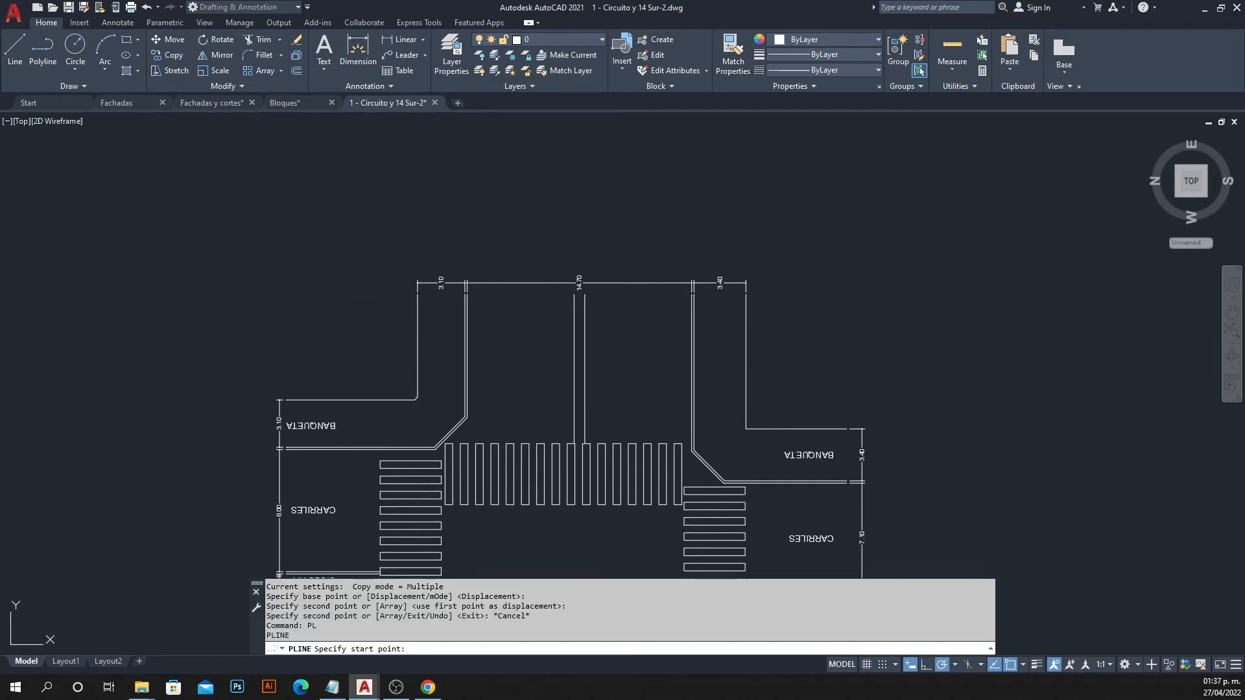
click(256, 258)
click(906, 258)
scroll(418, 263, up, 2)
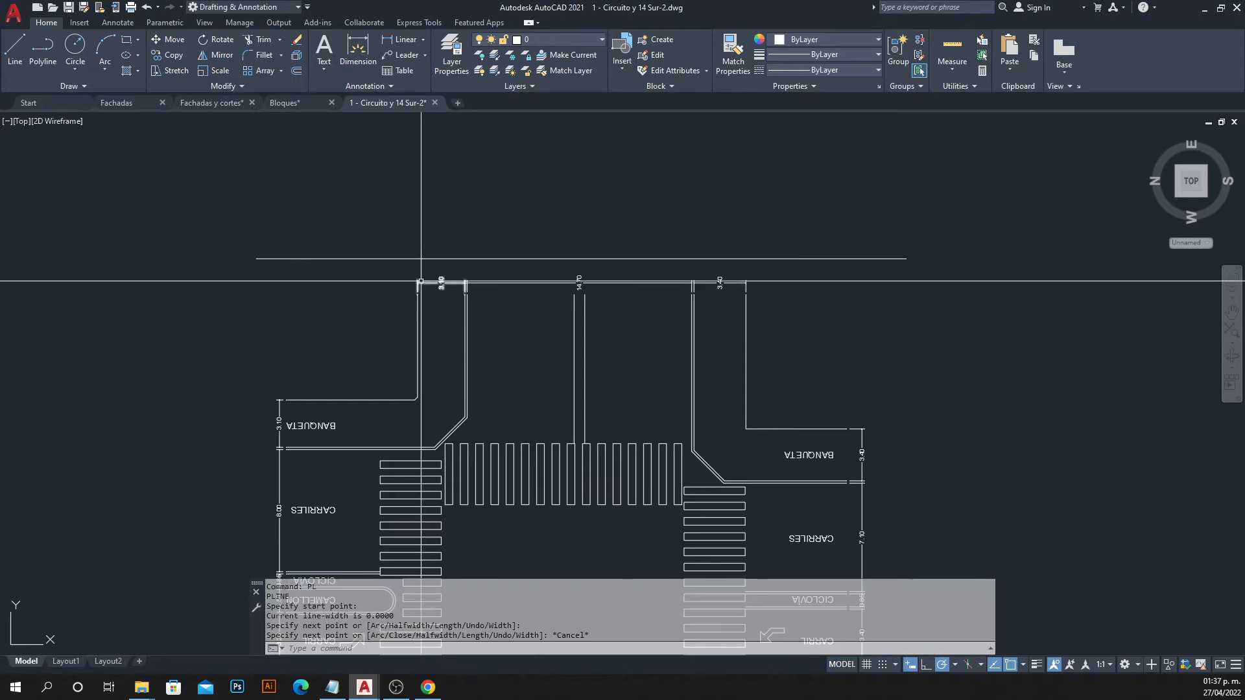
key(Escape)
Draw a vertical polyline upward from the left outer line of the plan's upper street, crossing the horizontal polyline.
key(Return)
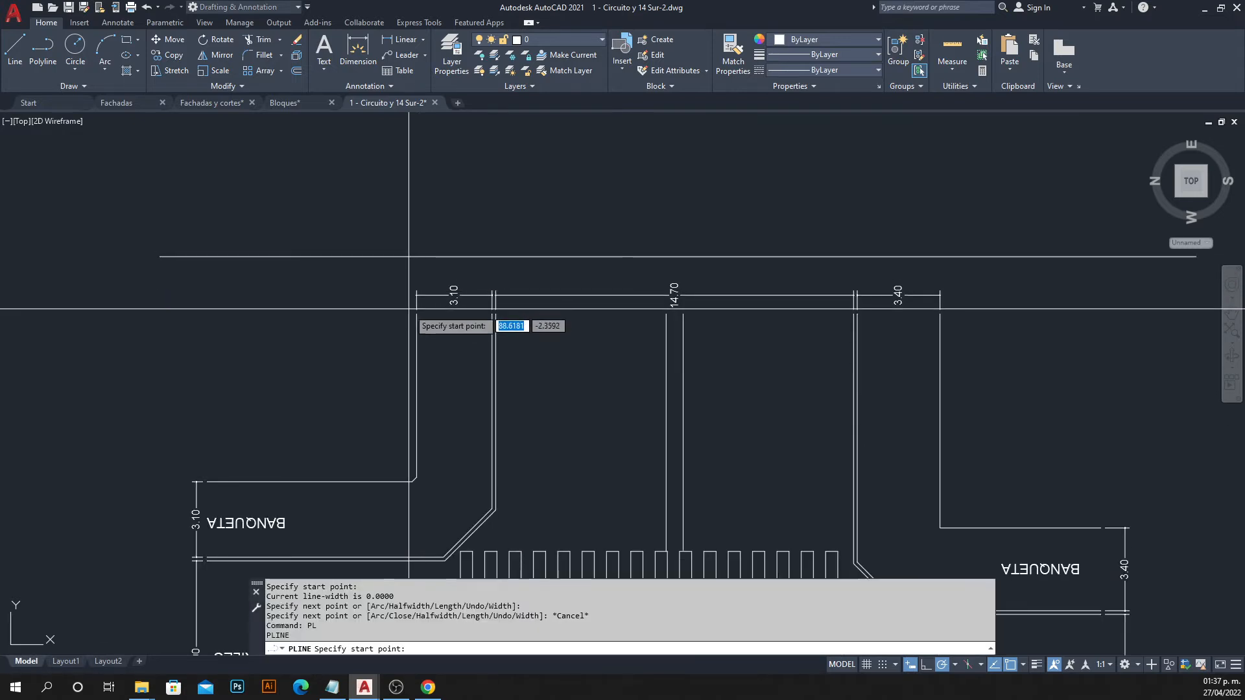
click(416, 314)
click(416, 204)
key(Escape)
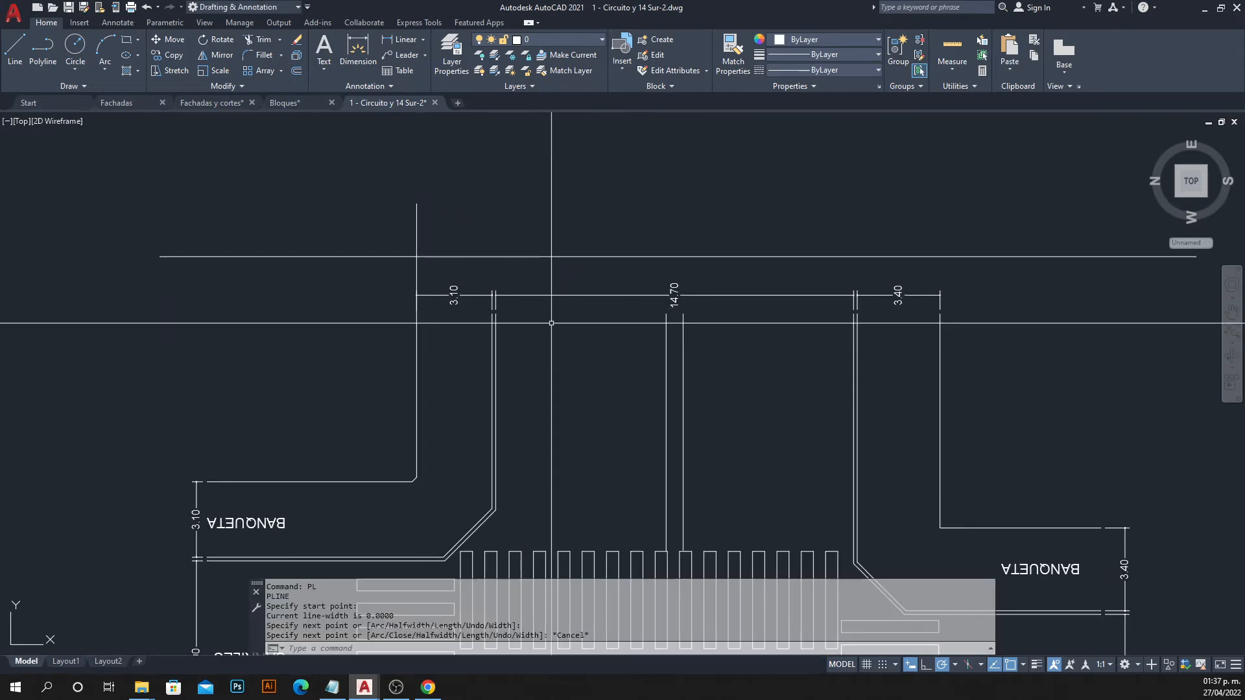
Erase the horizontal and vertical polylines above the copied intersection plan.
scroll(551, 323, down, 2)
middle_drag(551, 323, 445, 270)
scroll(350, 207, up, 2)
click(379, 207)
click(355, 255)
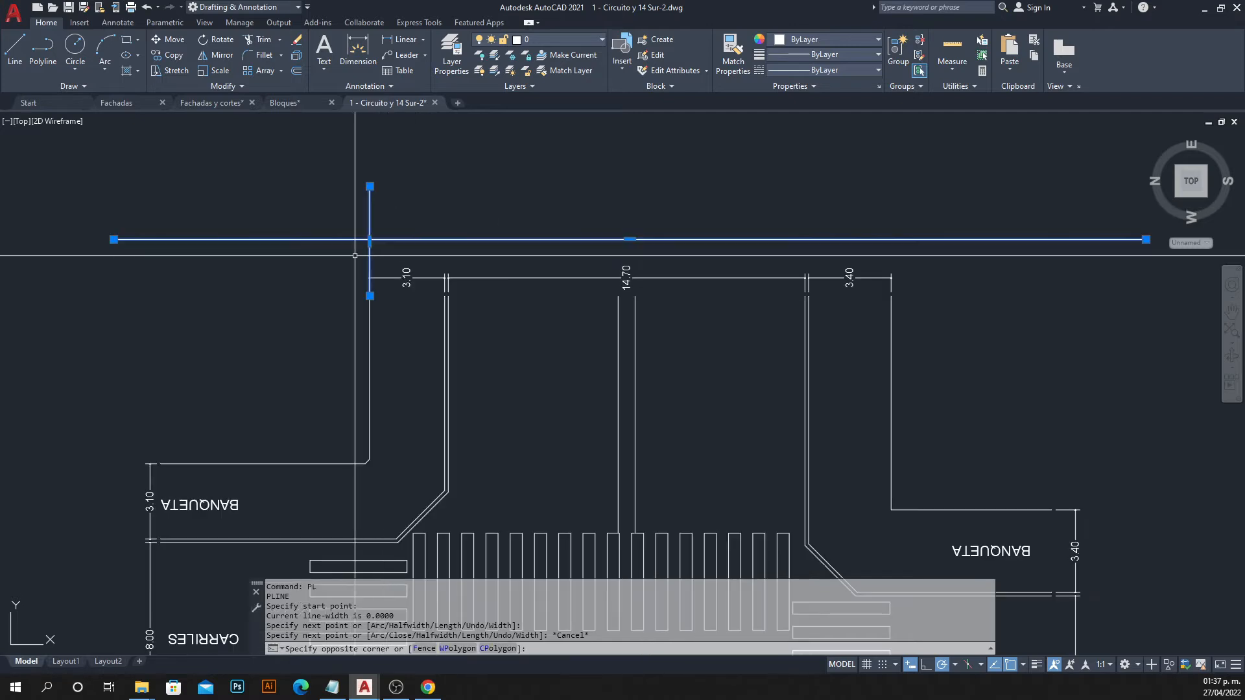
text(E)
key(Return)
scroll(355, 255, down, 3)
middle_drag(355, 256, 417, 212)
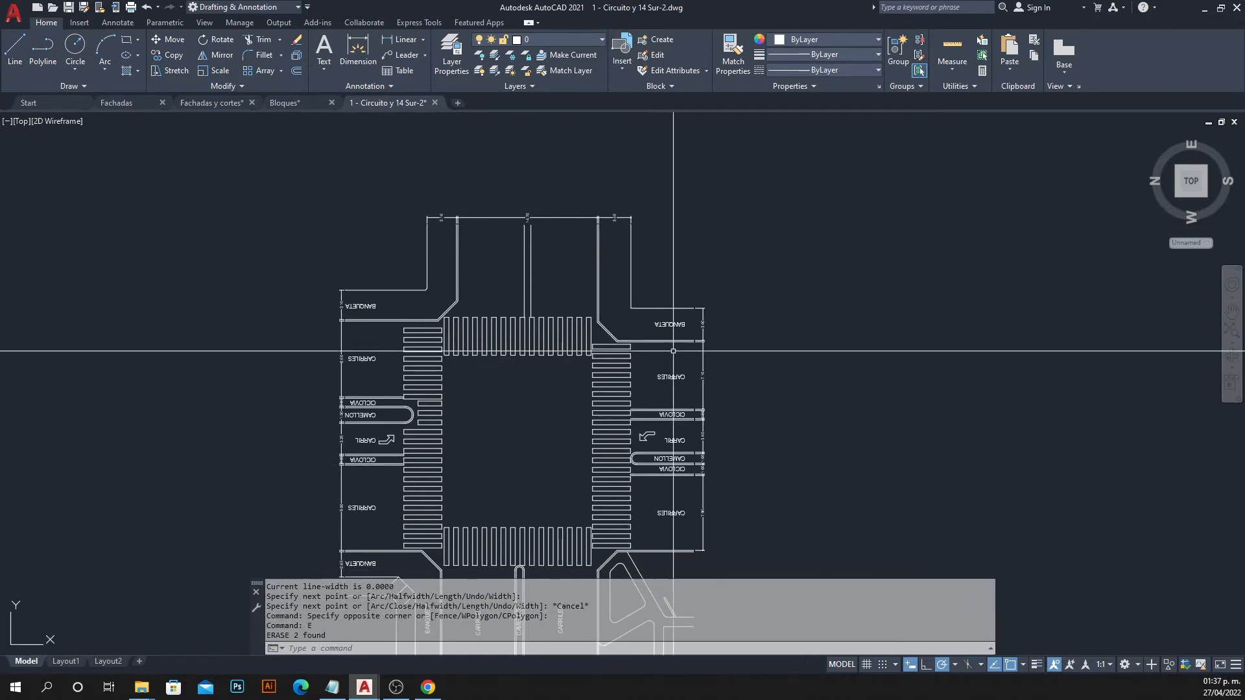
middle_drag(628, 422, 485, 376)
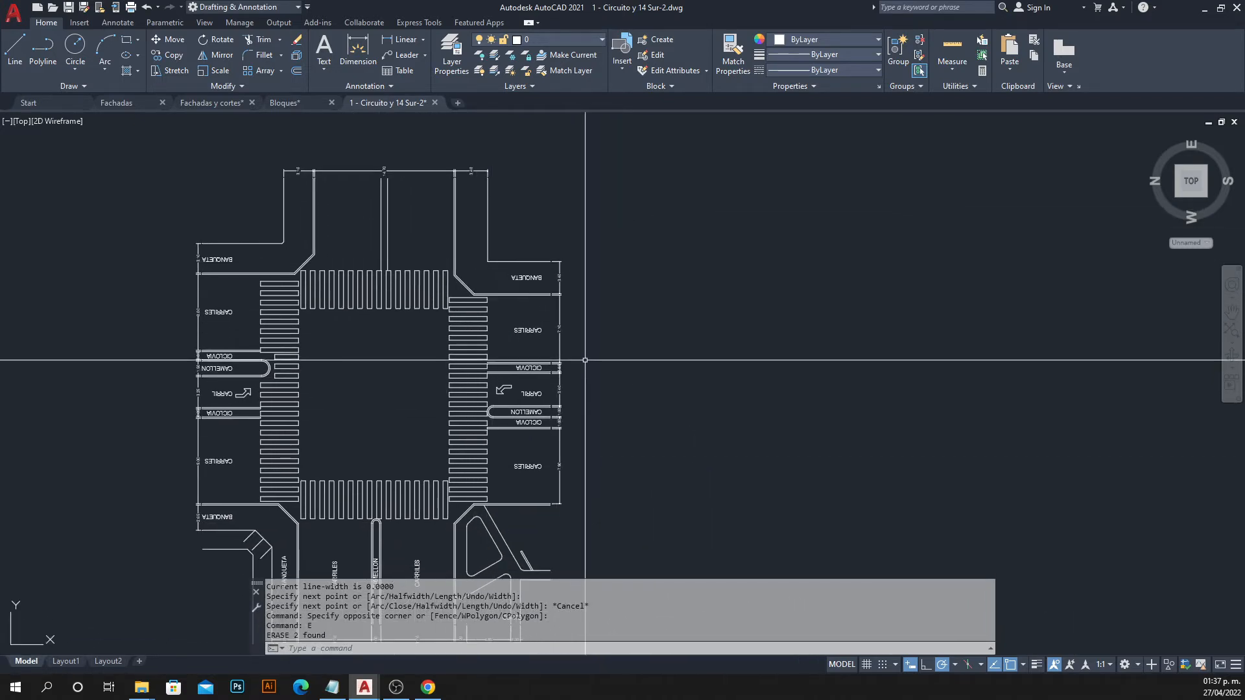
middle_drag(524, 445, 553, 391)
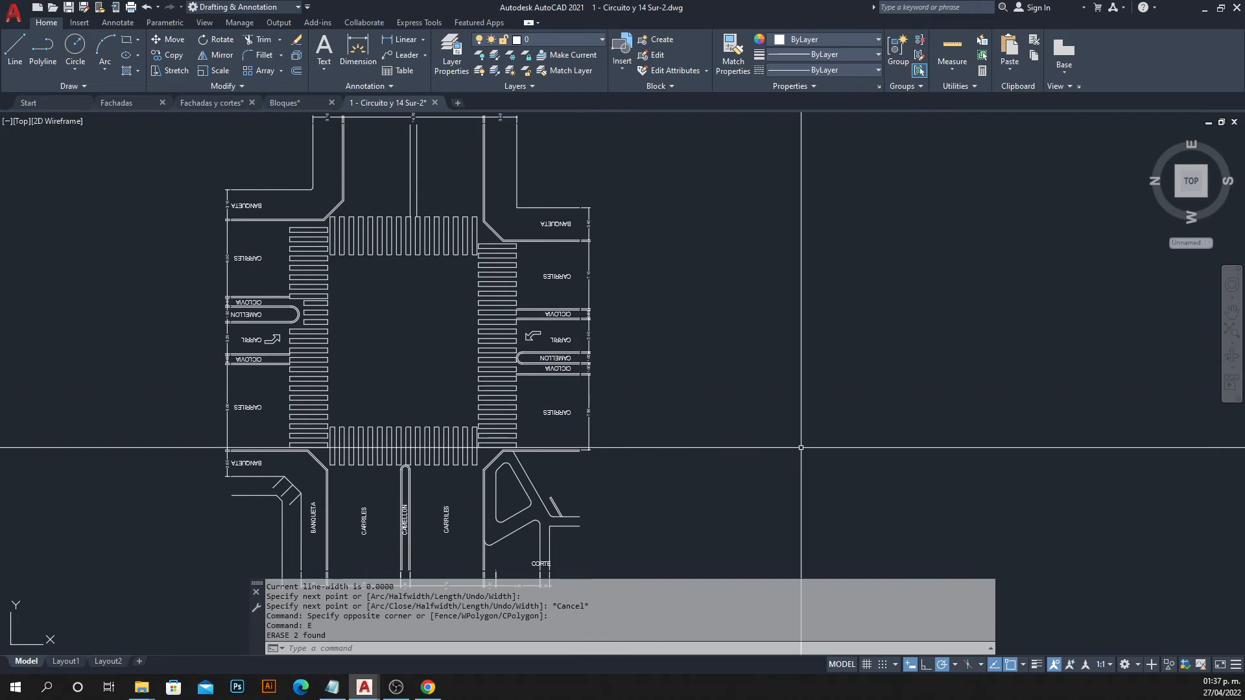
middle_drag(591, 359, 652, 371)
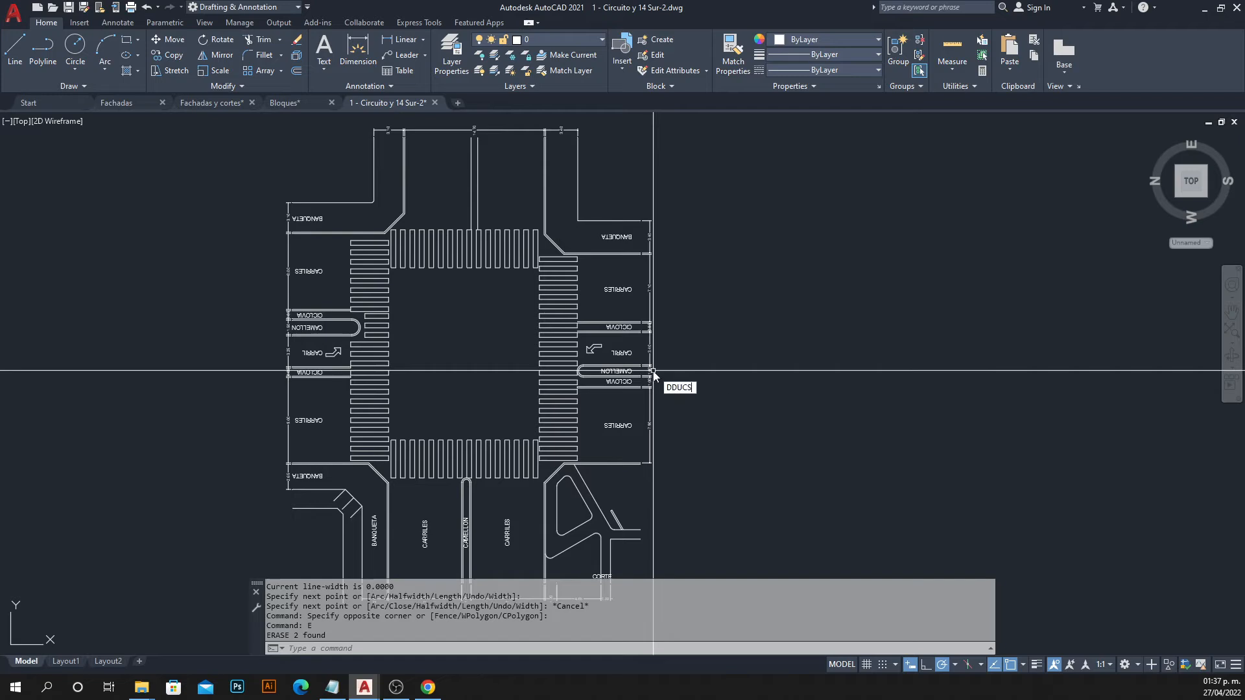
Switch to Notepad and add the entries UCS and DDUCS below the dashed line, with another dashed separator before FACHADAS / ALZADOS.
click(332, 687)
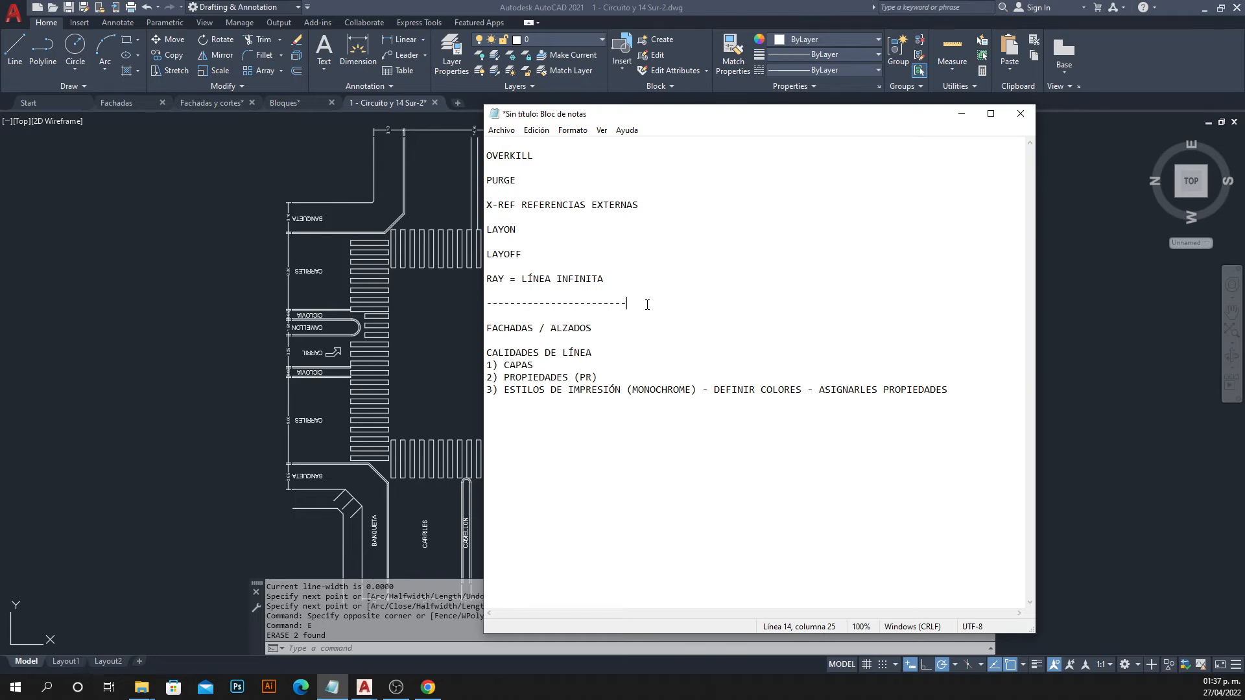
key(Return)
key(Return)
key(Return)
key(Return)
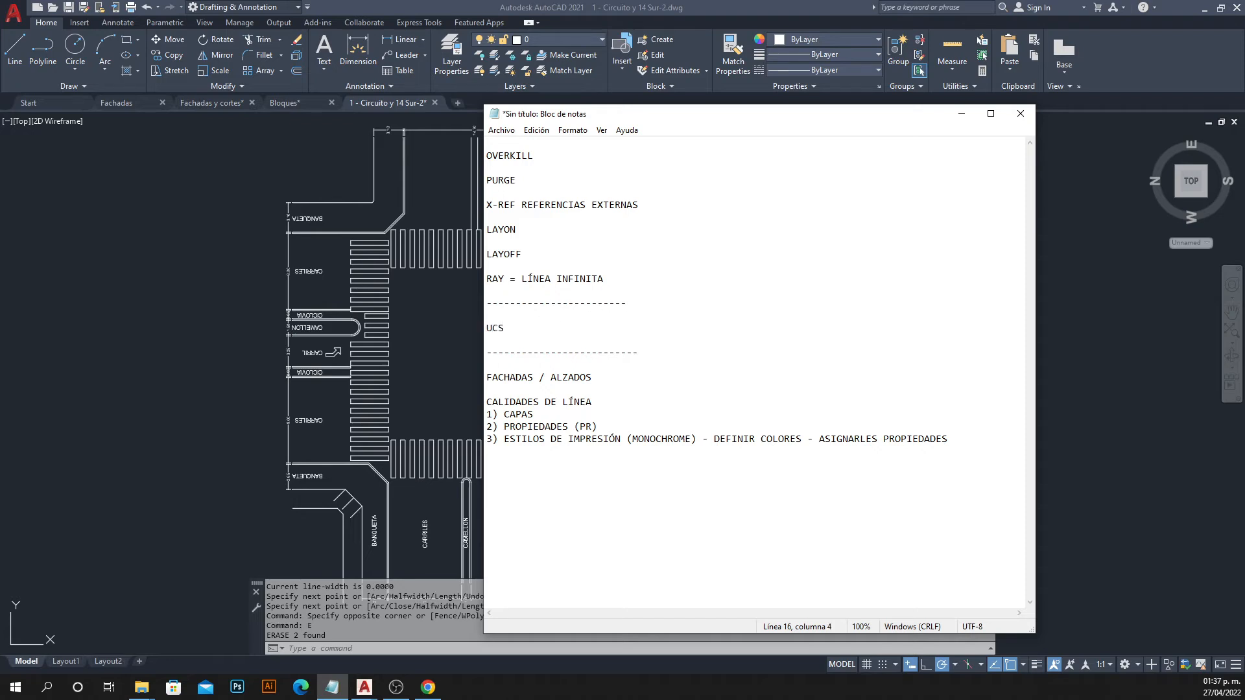
key(Return)
key(Return)
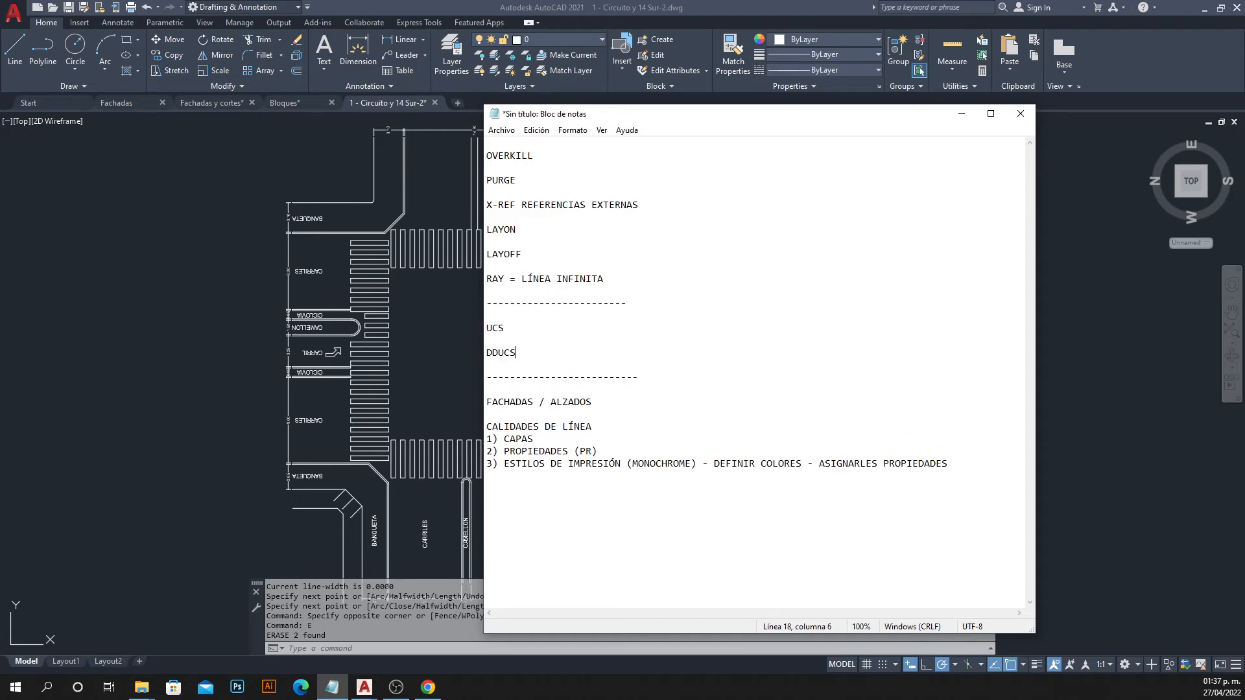
Return to AutoCAD, compare the original and copied plans, and review the named coordinate systems with DDUCS without changing the current one.
click(138, 323)
key(Escape)
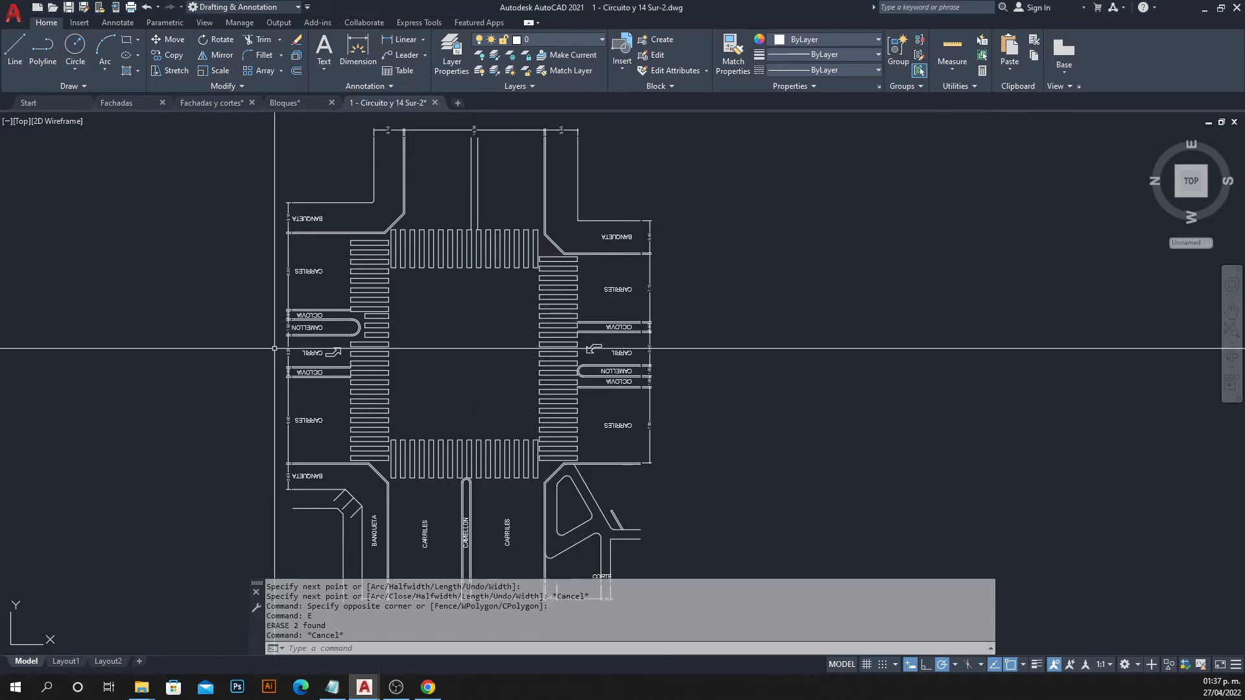
scroll(393, 300, down, 5)
middle_drag(137, 133, 177, 218)
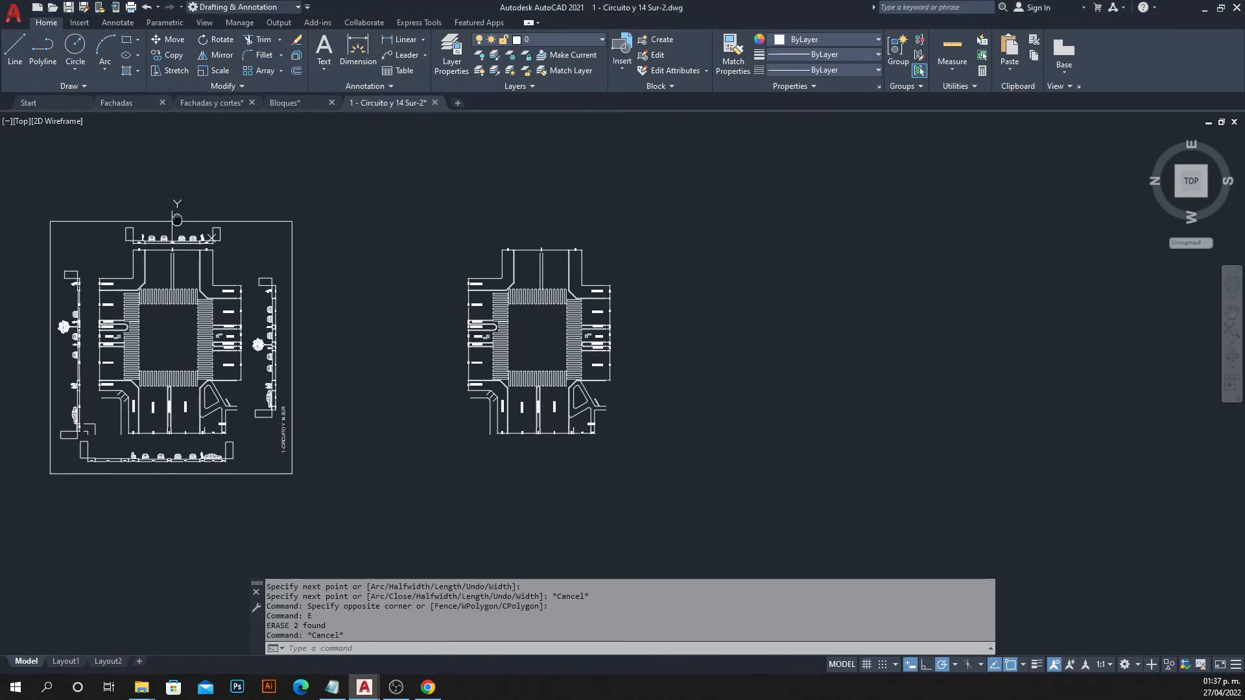
scroll(181, 207, up, 4)
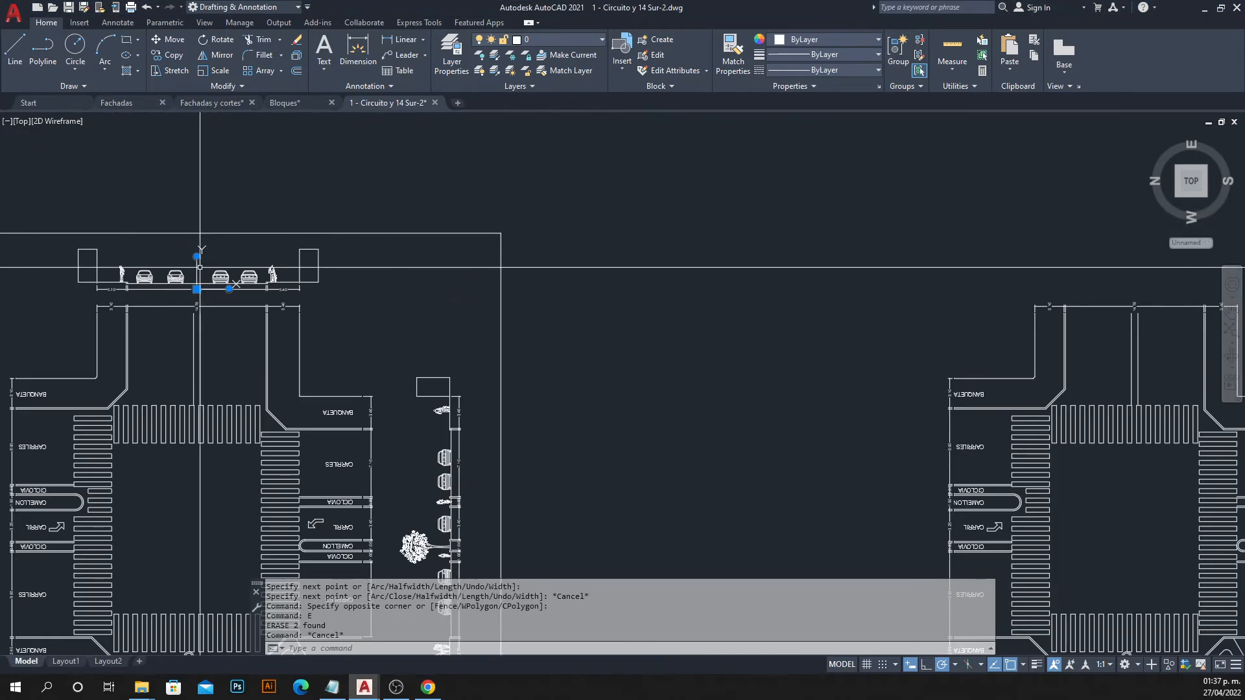
scroll(539, 330, down, 2)
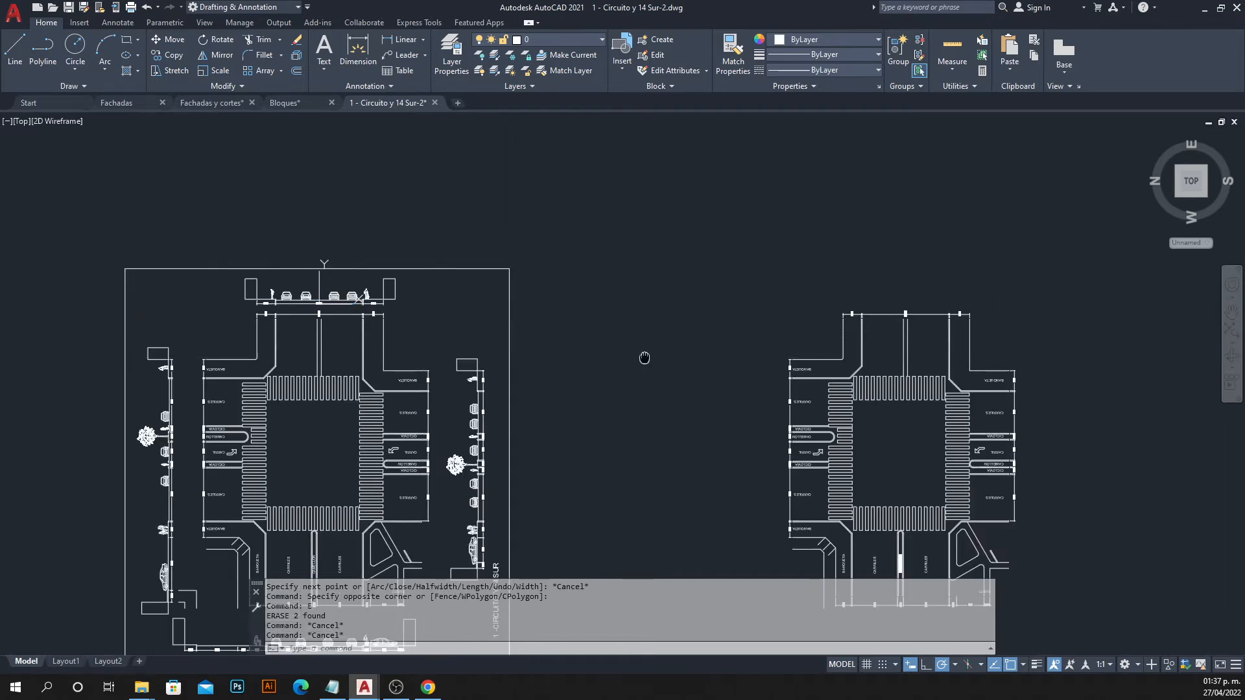
middle_drag(644, 356, 575, 320)
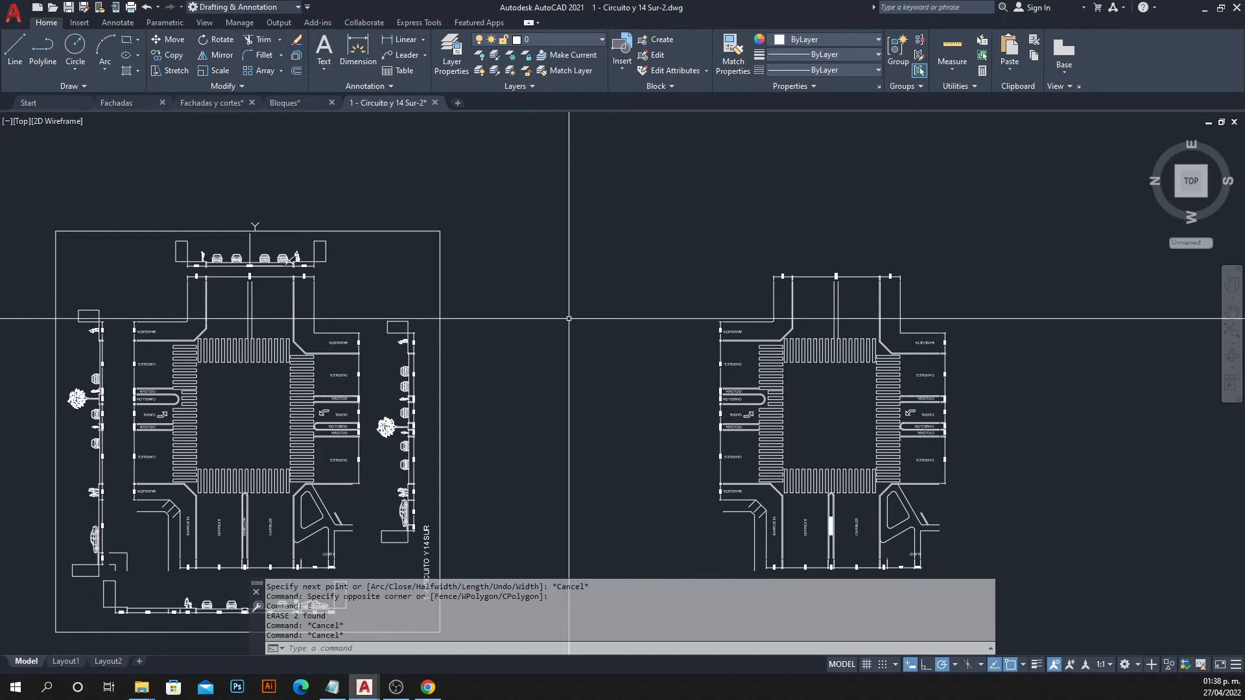
middle_drag(568, 318, 356, 272)
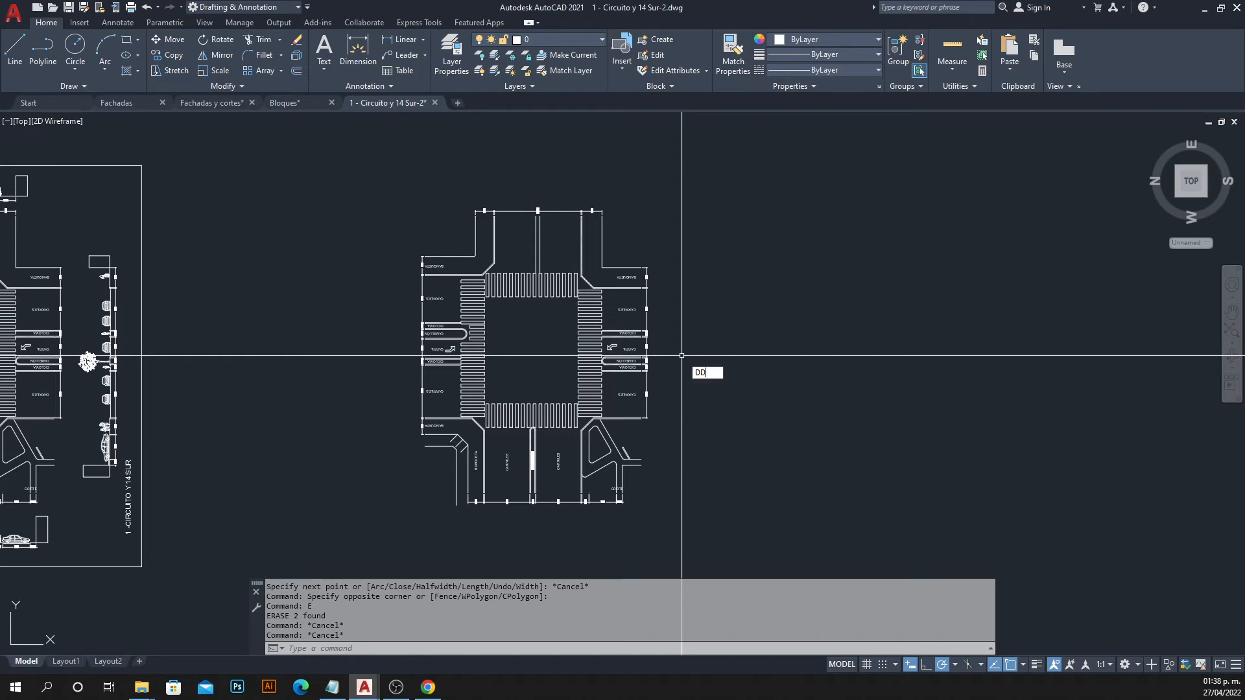
key(Return)
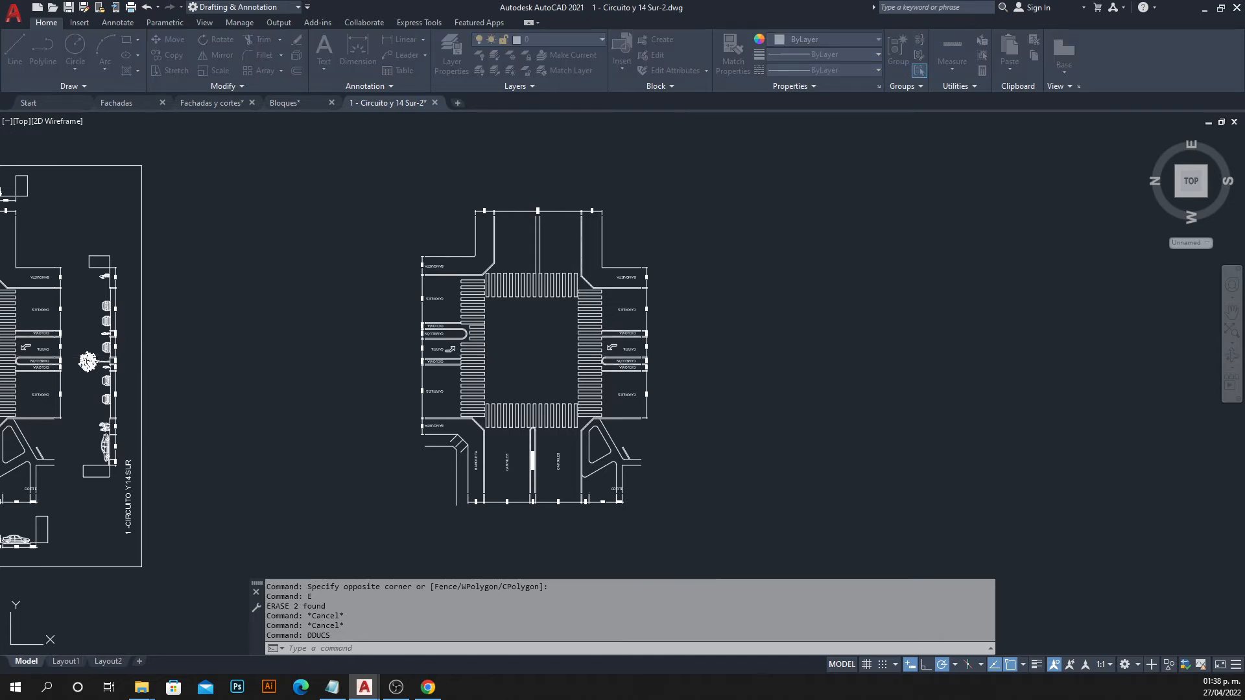
drag(461, 276, 417, 276)
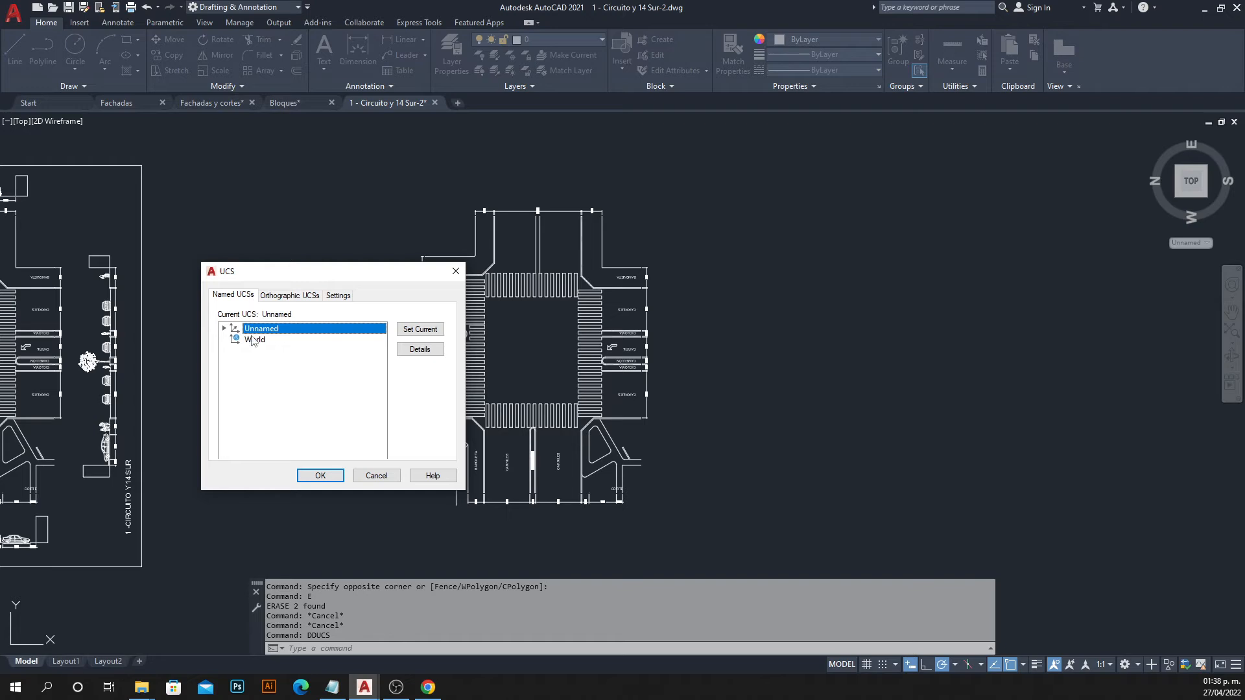
click(306, 477)
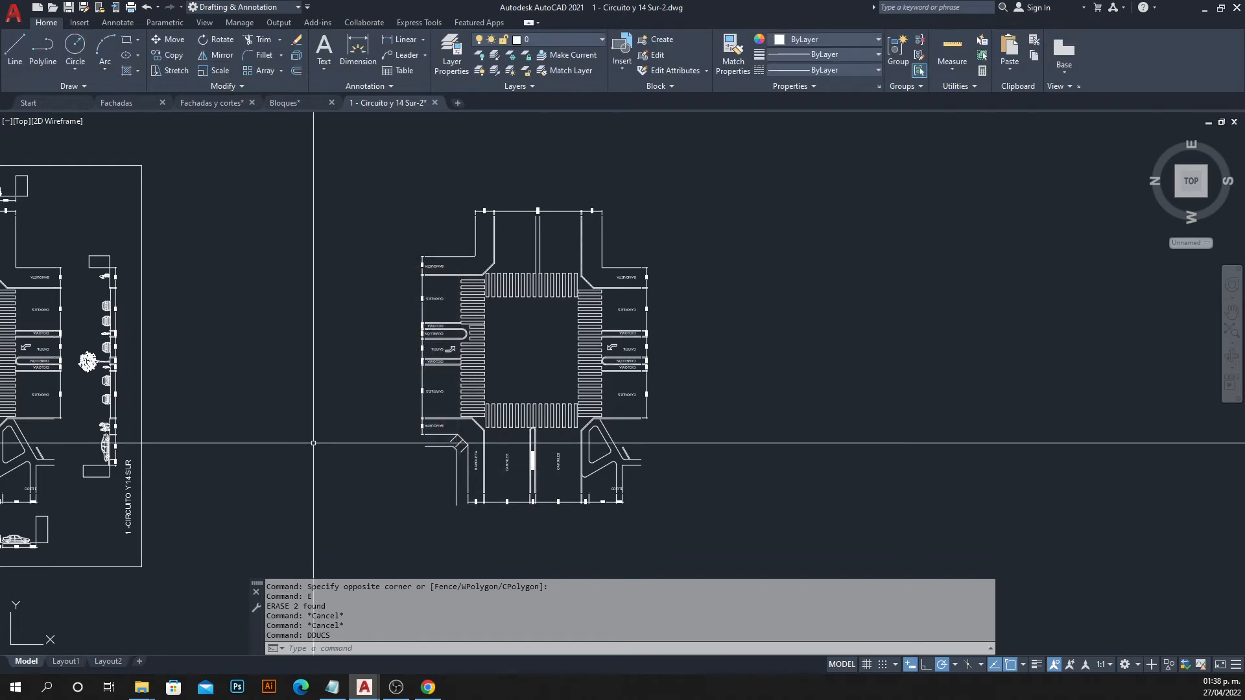
Try World as the current coordinate system with DDUCS, view the drawing's full extents, and undo the change.
scroll(352, 311, up, 6)
right_click(595, 429)
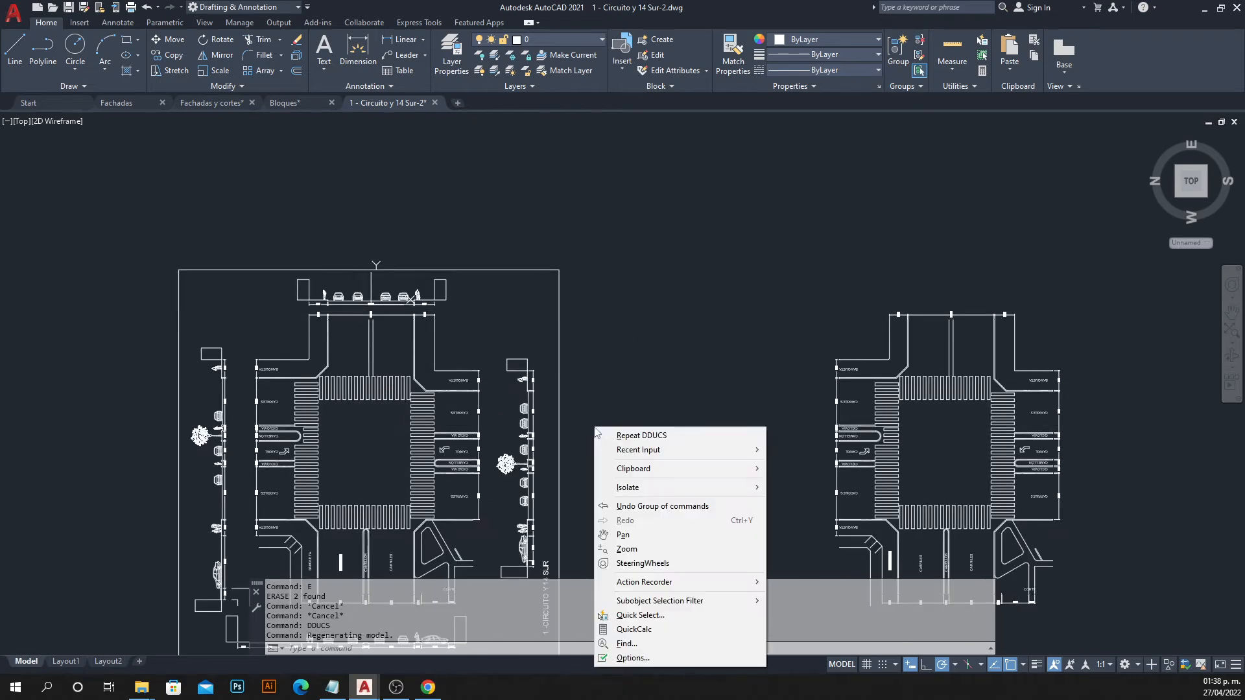
click(613, 435)
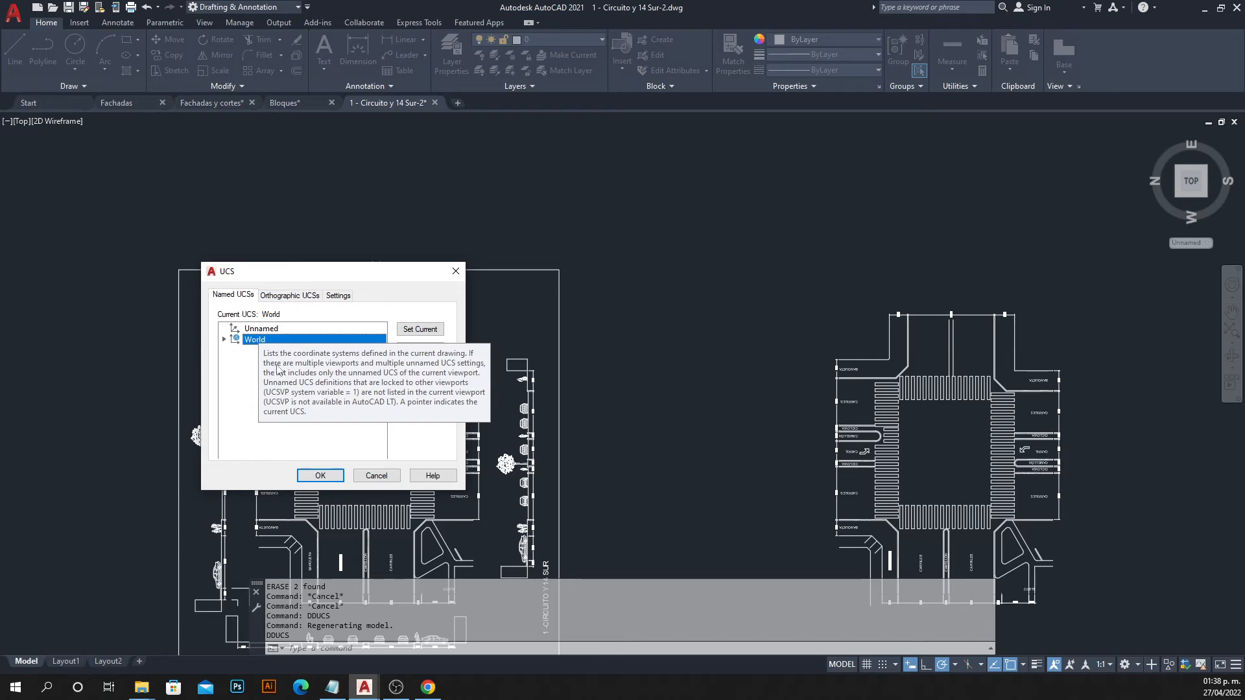
click(321, 476)
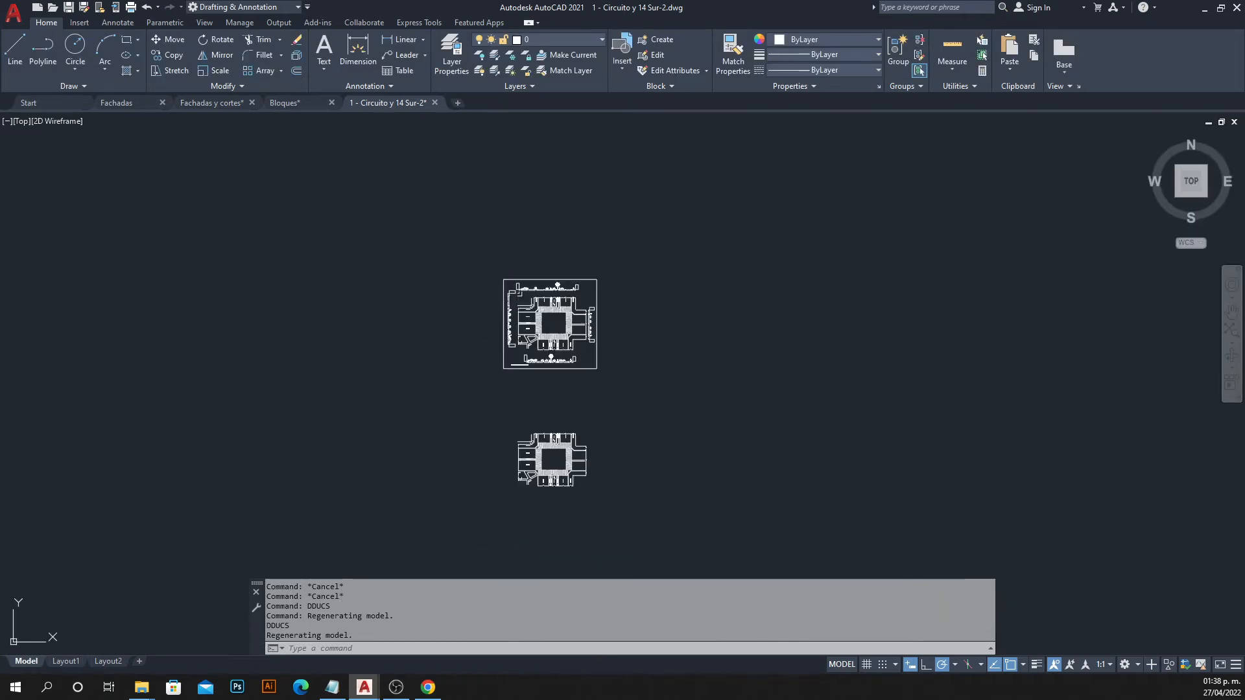
middle_click(472, 361)
middle_click(473, 361)
scroll(473, 353, down, 2)
mouse_move(472, 353)
middle_down()
mouse_move(380, 355)
mouse_move(372, 340)
middle_up()
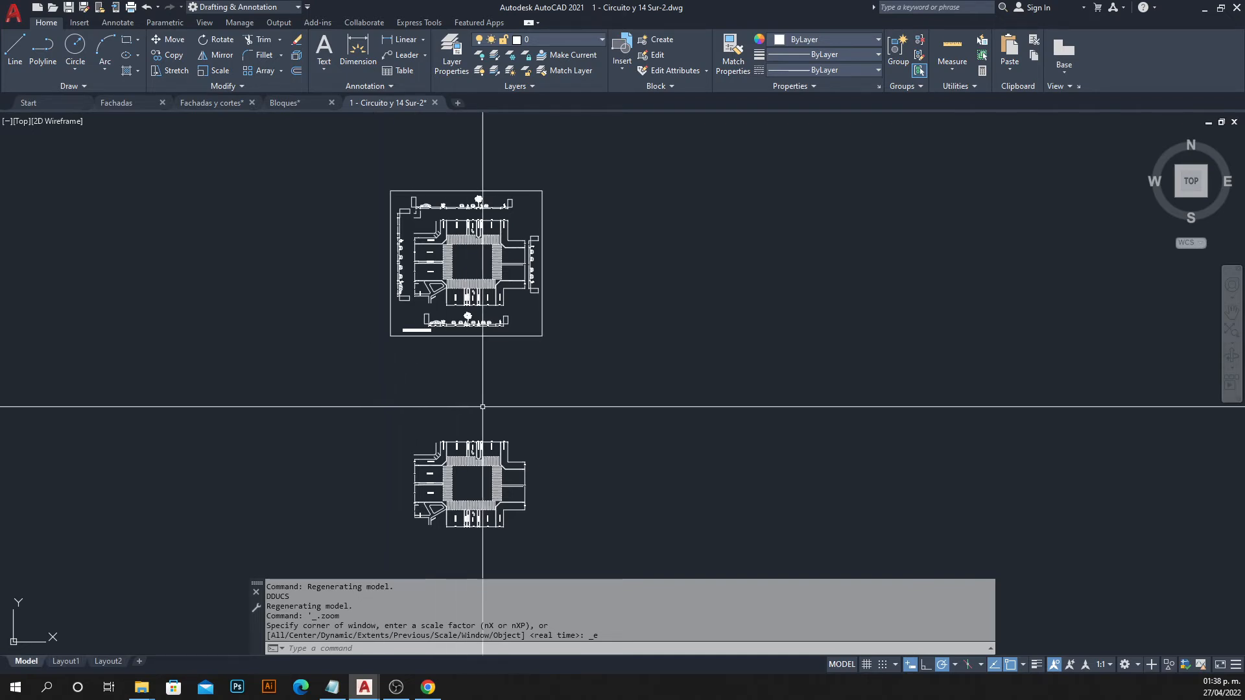
key(ctrl+z)
key(ctrl+z)
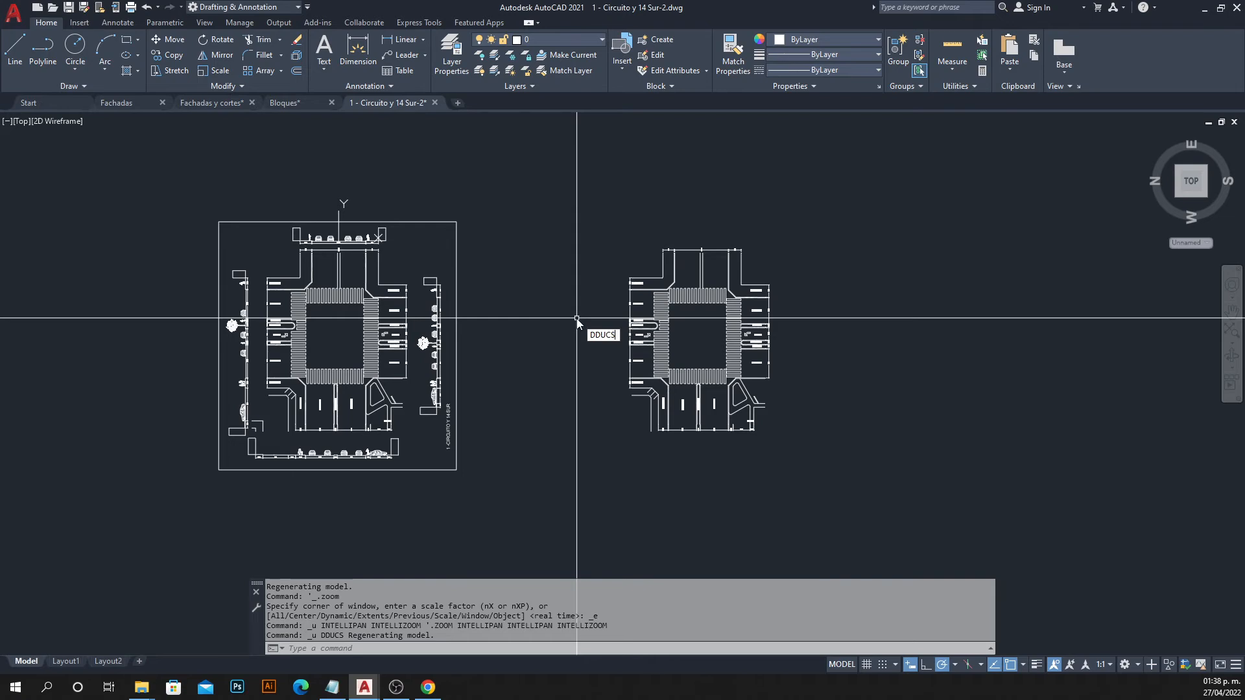
Set World as the current coordinate system with DDUCS and bring the copied intersection plan into view.
key(Return)
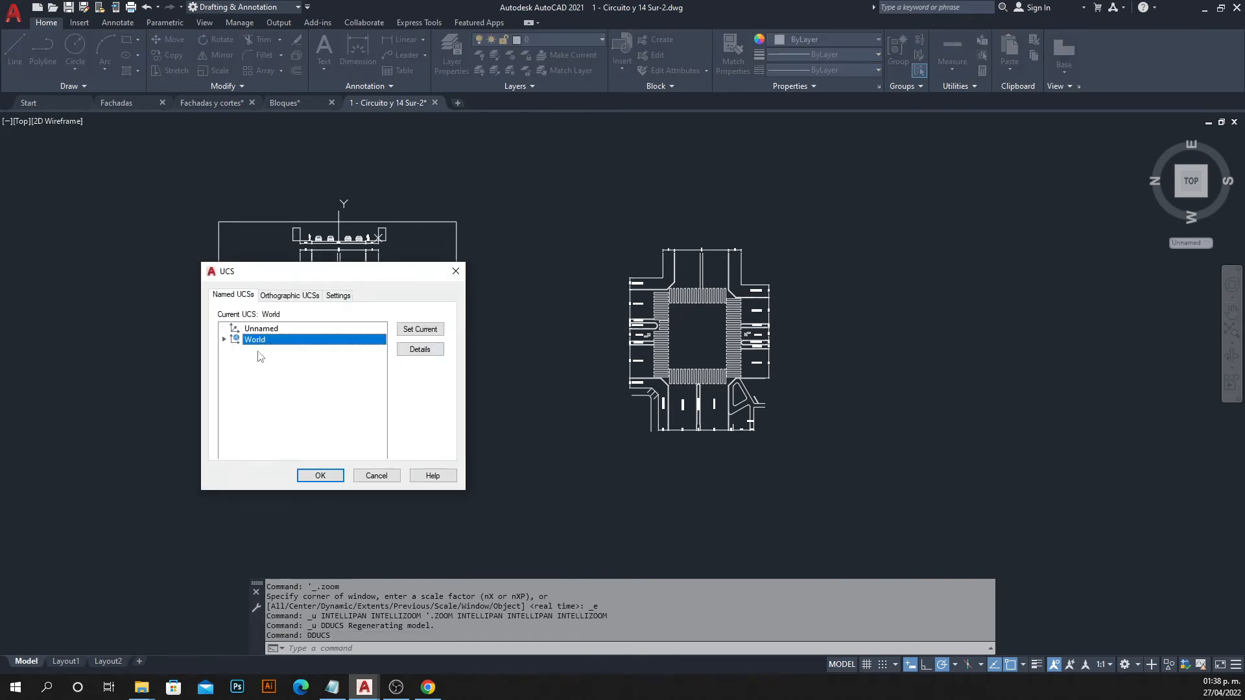
click(319, 476)
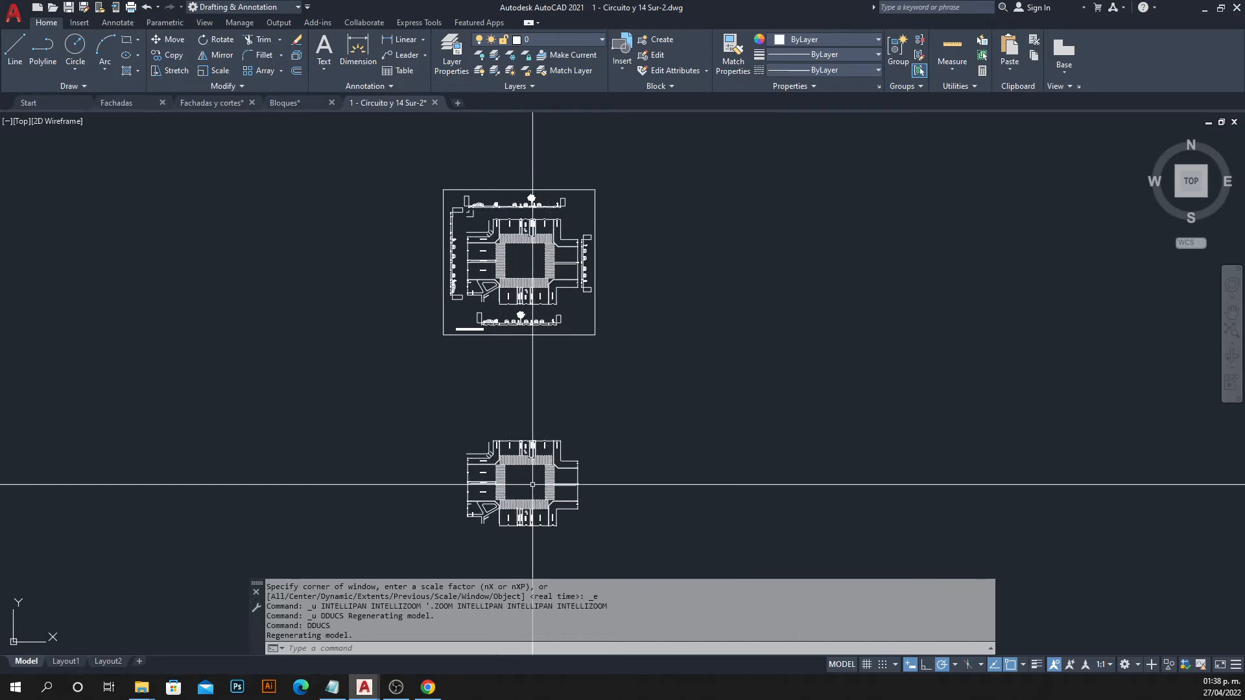
click(406, 408)
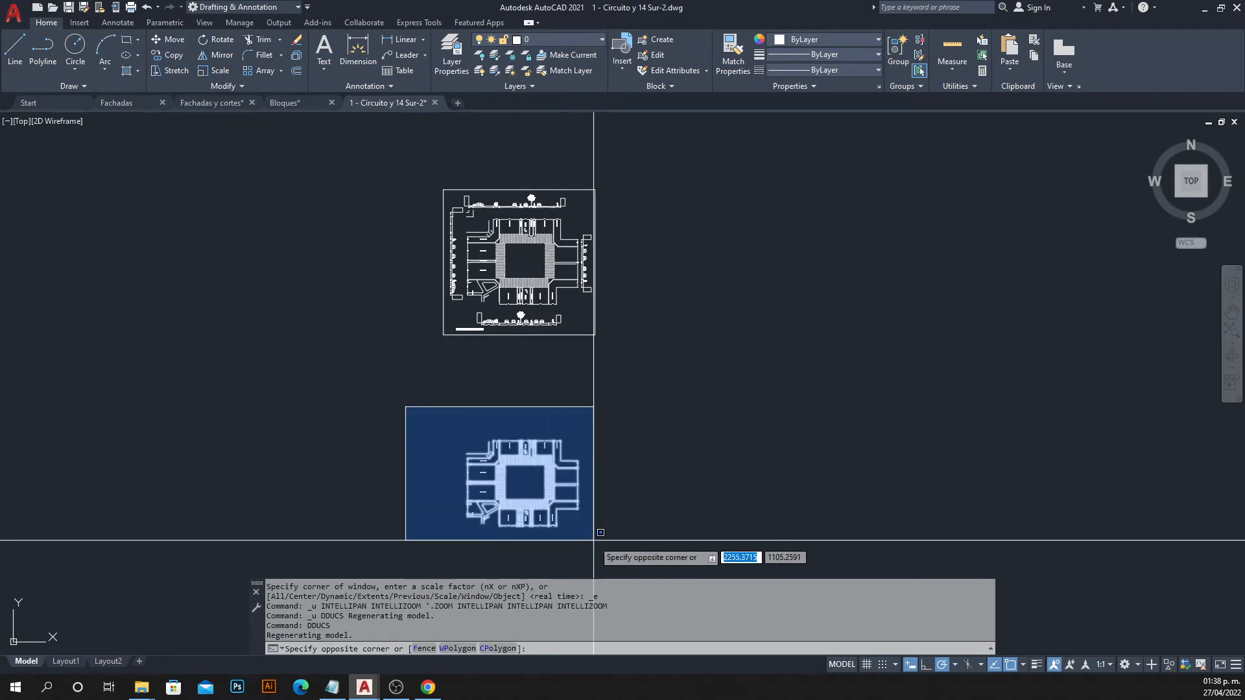
key(Escape)
middle_drag(502, 481, 458, 373)
scroll(454, 363, up, 6)
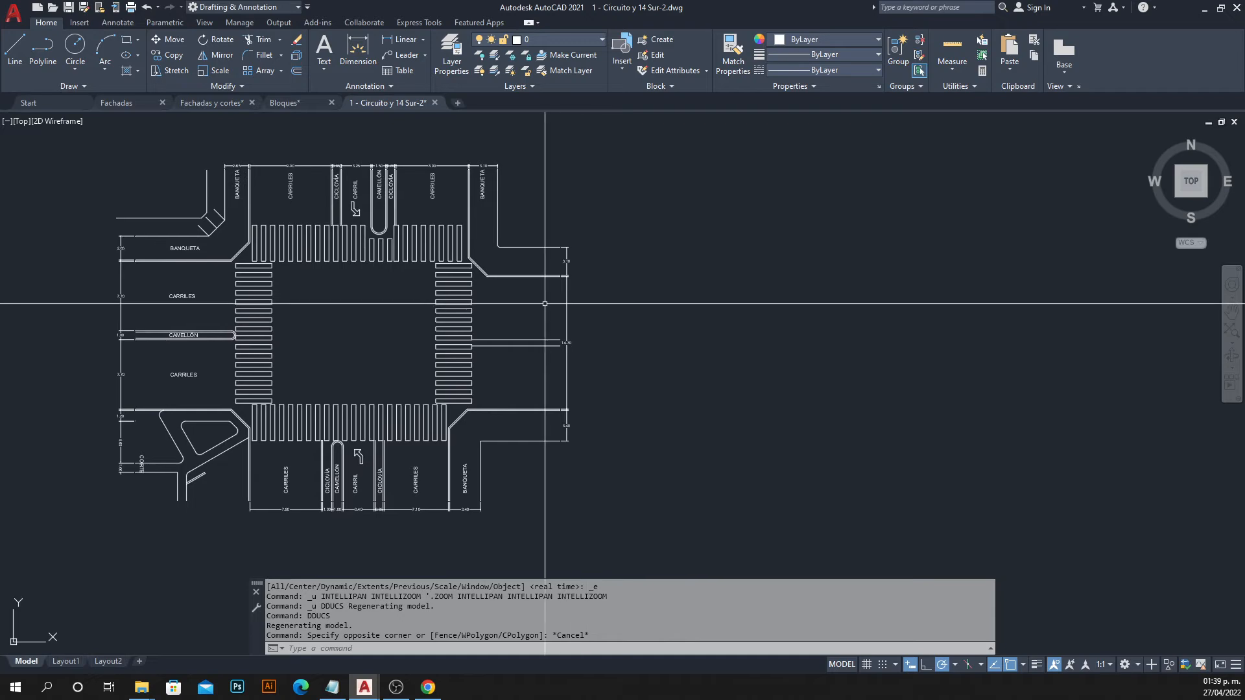
Draw a horizontal polyline just above the copied plan's north dimensions, spanning slightly beyond both outer sidewalks.
scroll(277, 280, up, 4)
text(pl)
key(Return)
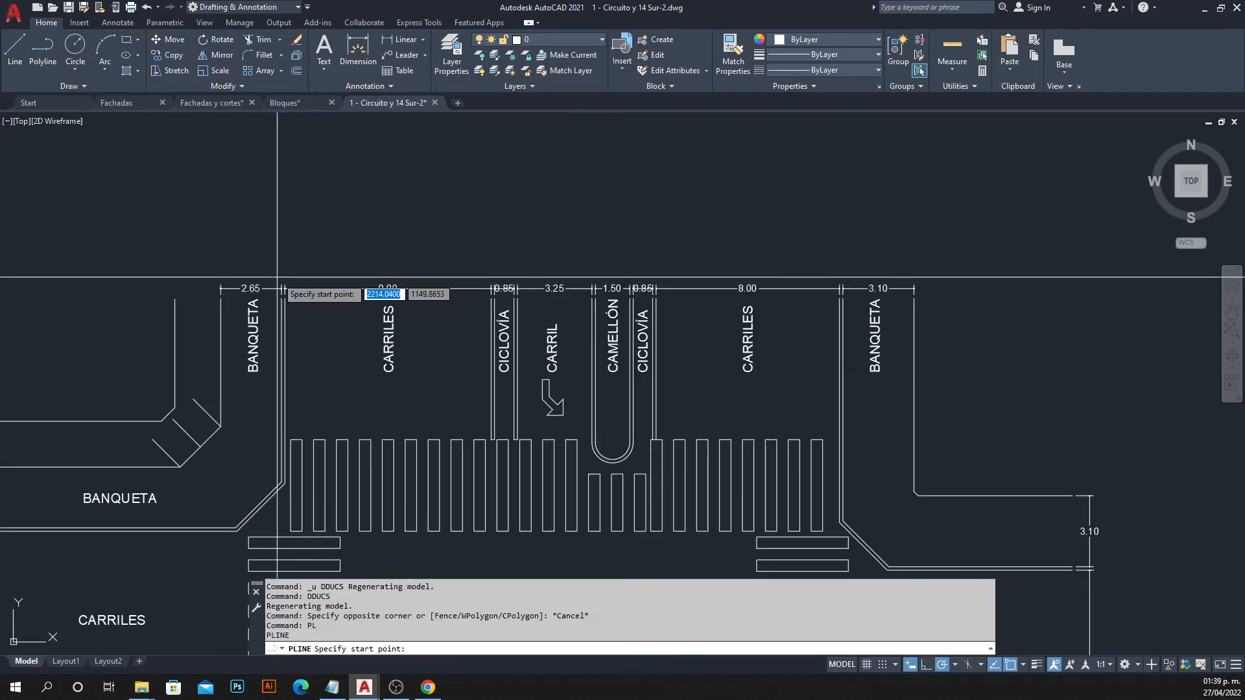
click(160, 262)
click(946, 252)
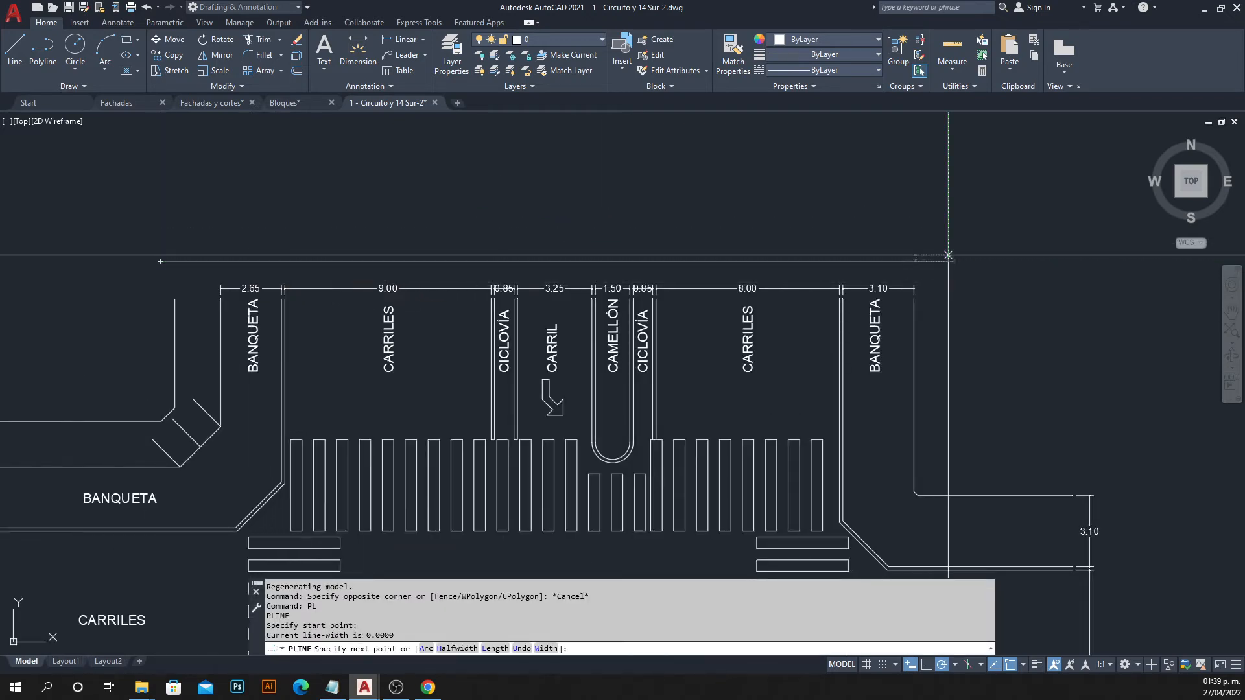
key(Escape)
Draw a vertical polyline upward from near the west end of the horizontal polyline.
text(pl)
key(Return)
scroll(181, 285, up, 2)
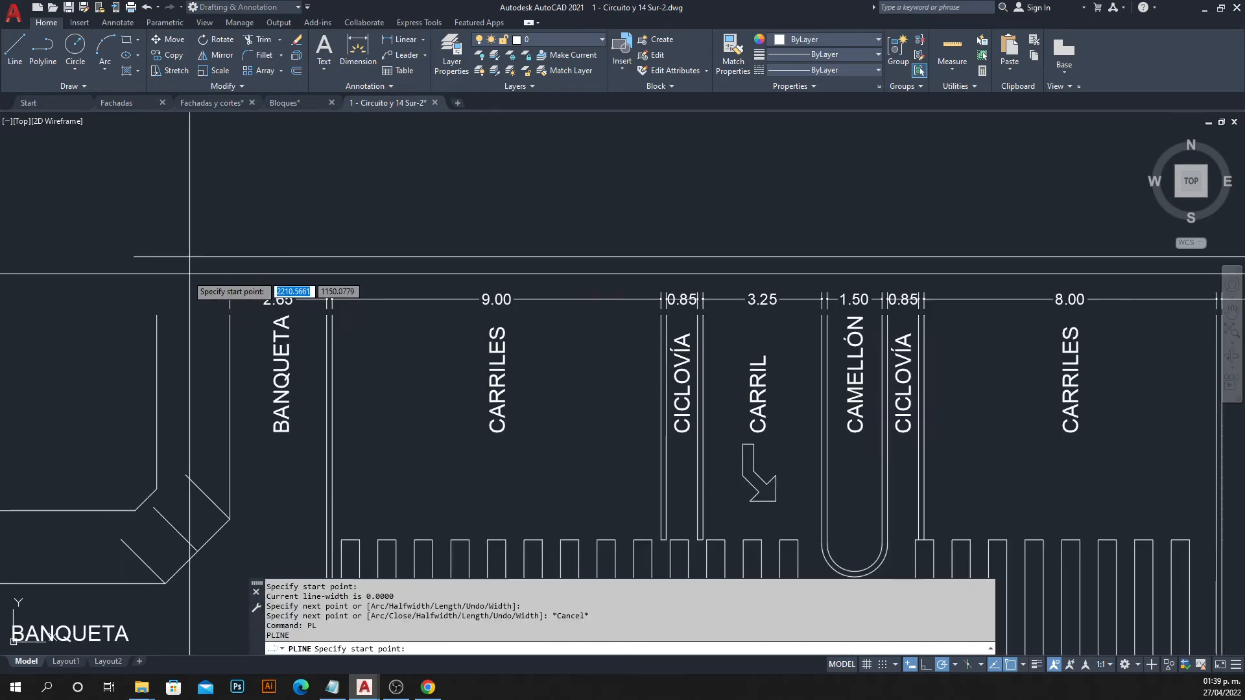
click(165, 257)
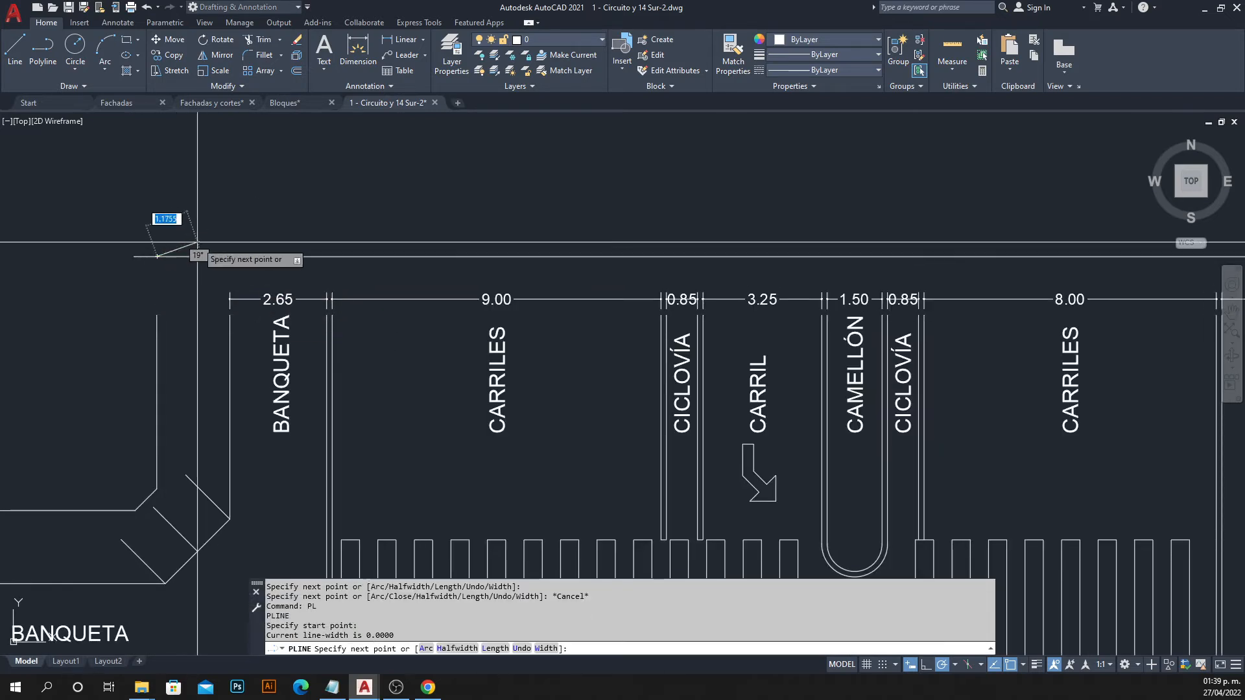
scroll(159, 250, down, 2)
click(220, 190)
key(Escape)
right_click(305, 315)
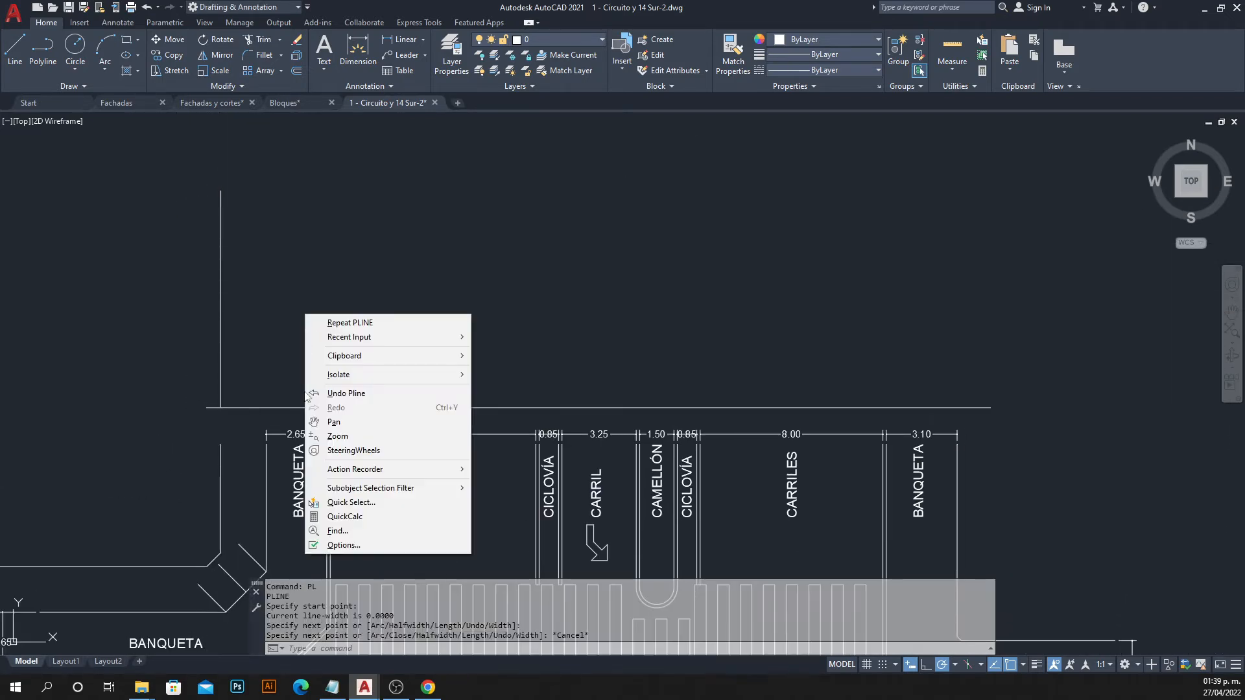
click(350, 322)
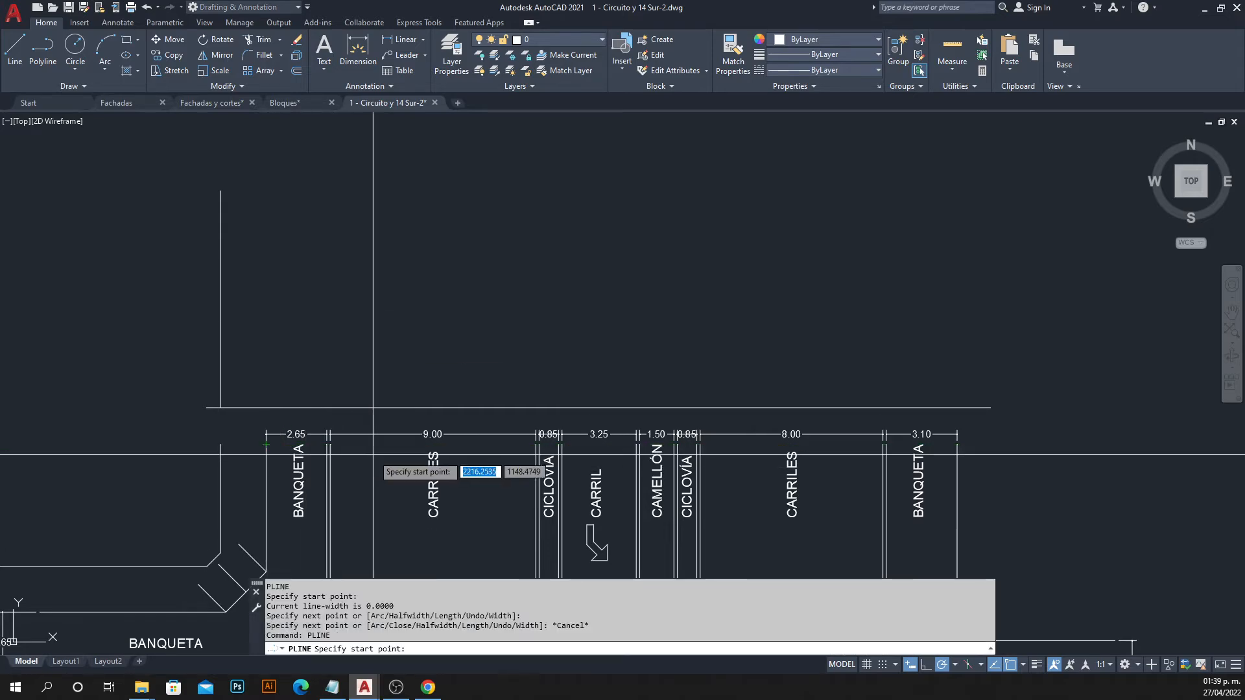
middle_drag(487, 463, 317, 422)
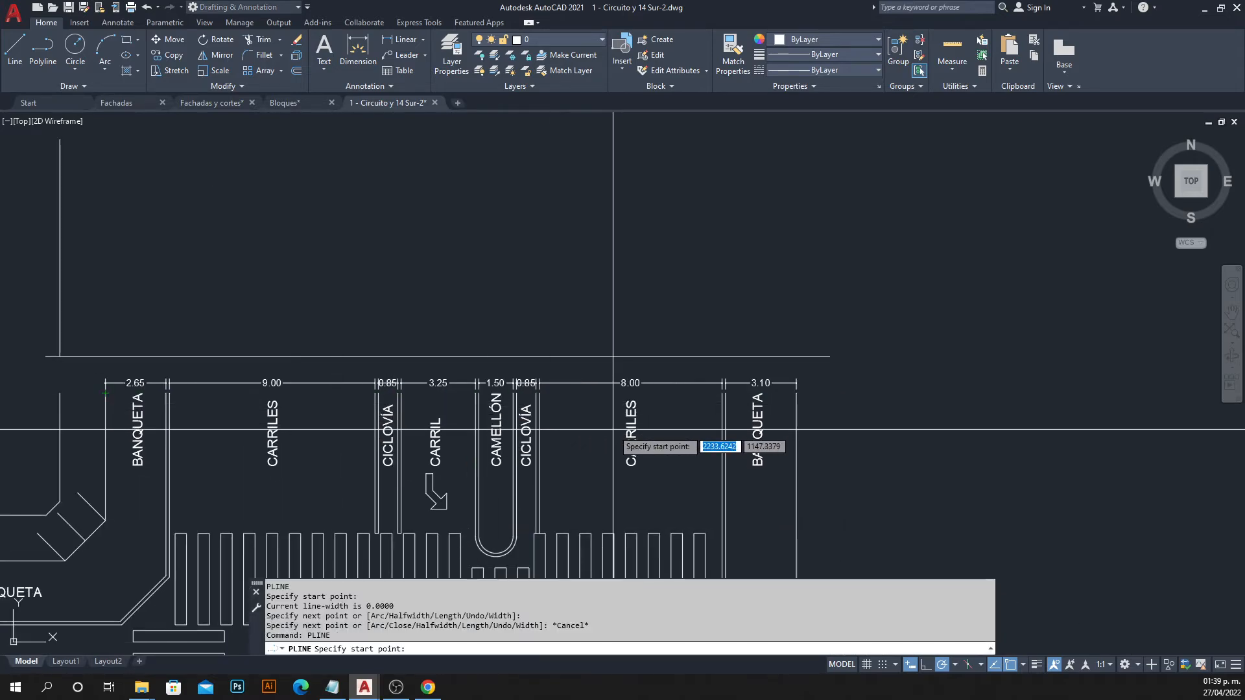
middle_drag(614, 439, 421, 222)
scroll(490, 290, down, 2)
middle_drag(492, 294, 284, 104)
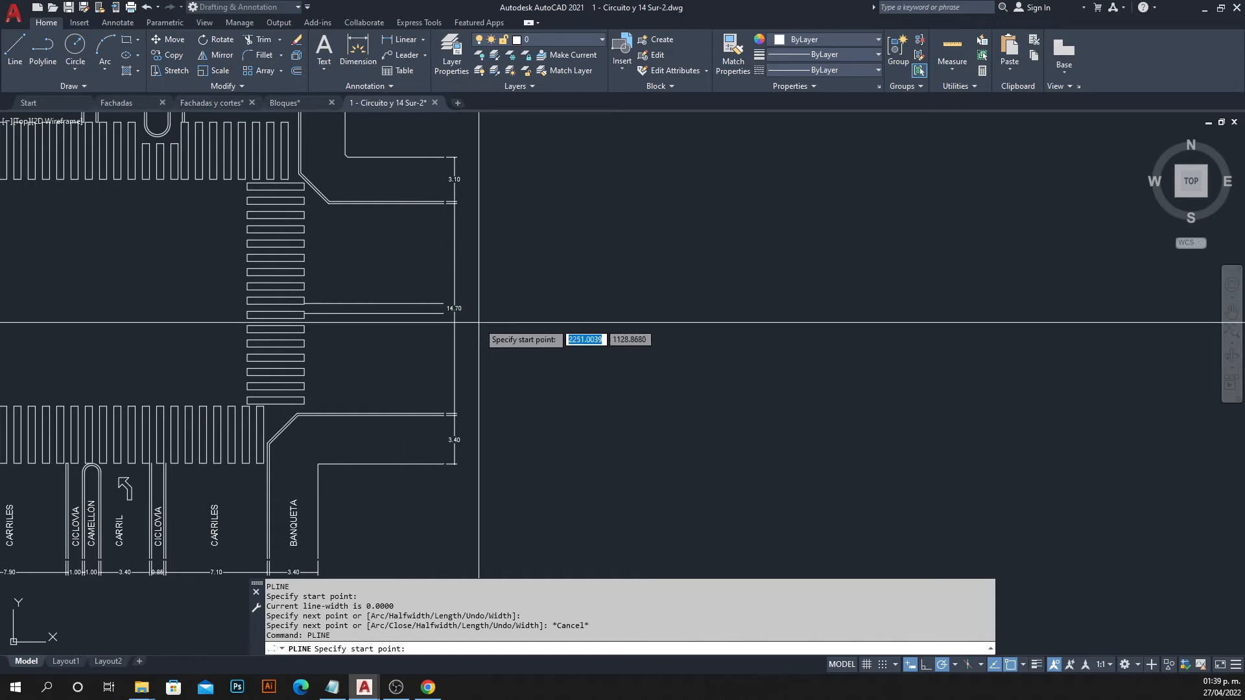
key(Escape)
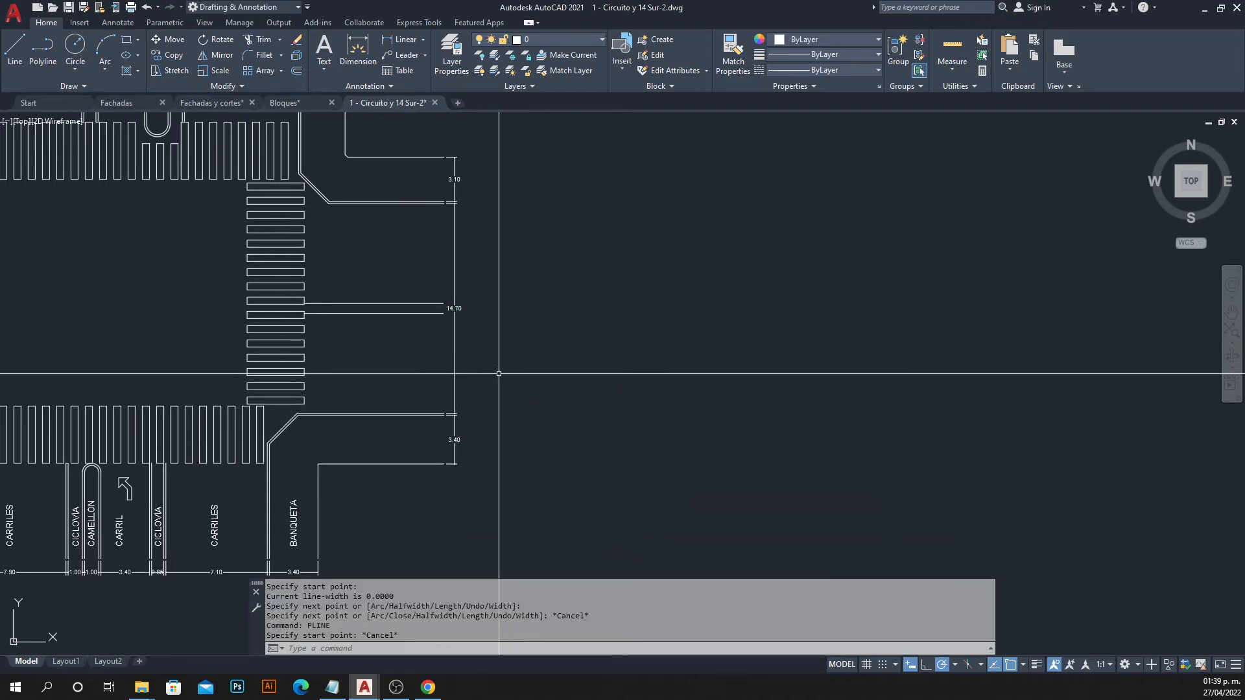
Draw a vertical polyline from north to south just beyond the copied plan's east dimensions.
middle_drag(483, 369, 445, 411)
text(pl)
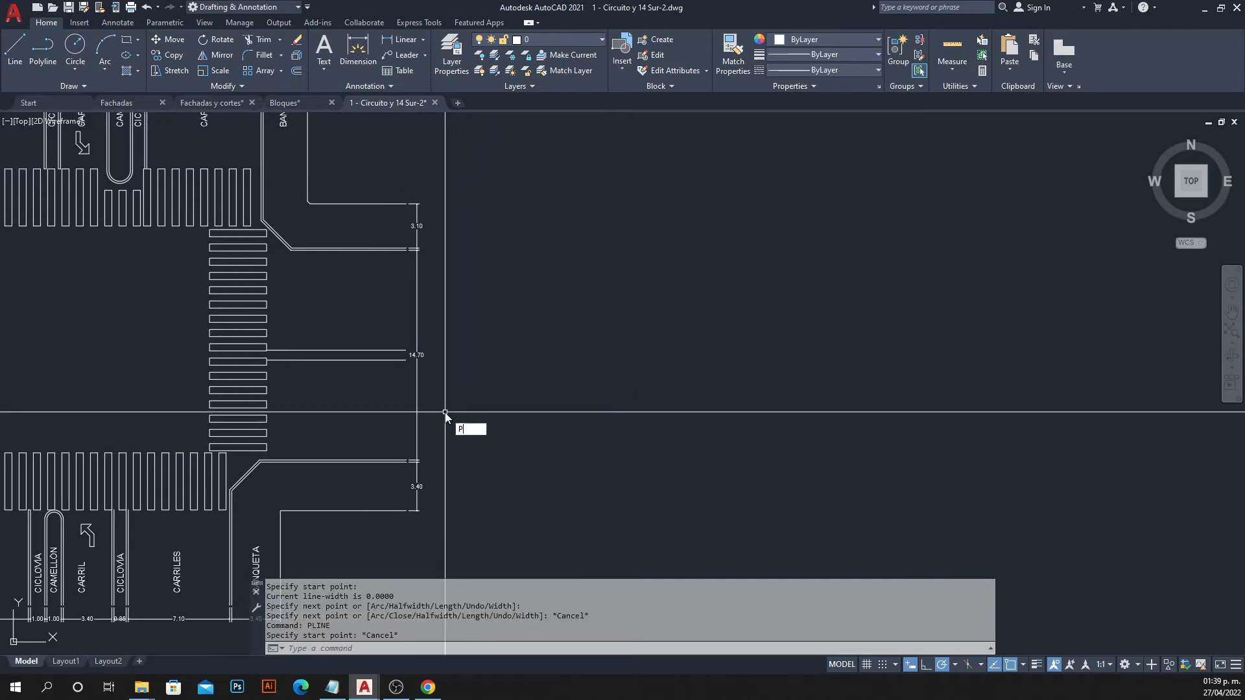
key(Return)
click(468, 182)
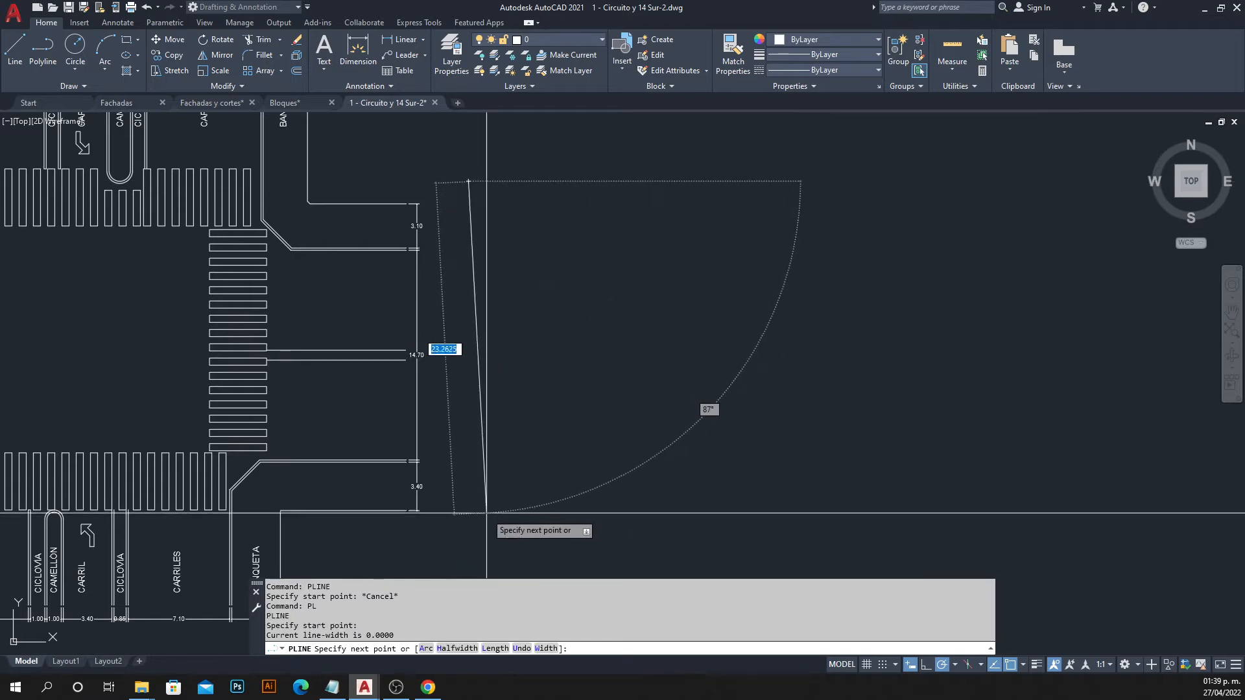
click(468, 550)
key(Escape)
right_click(454, 345)
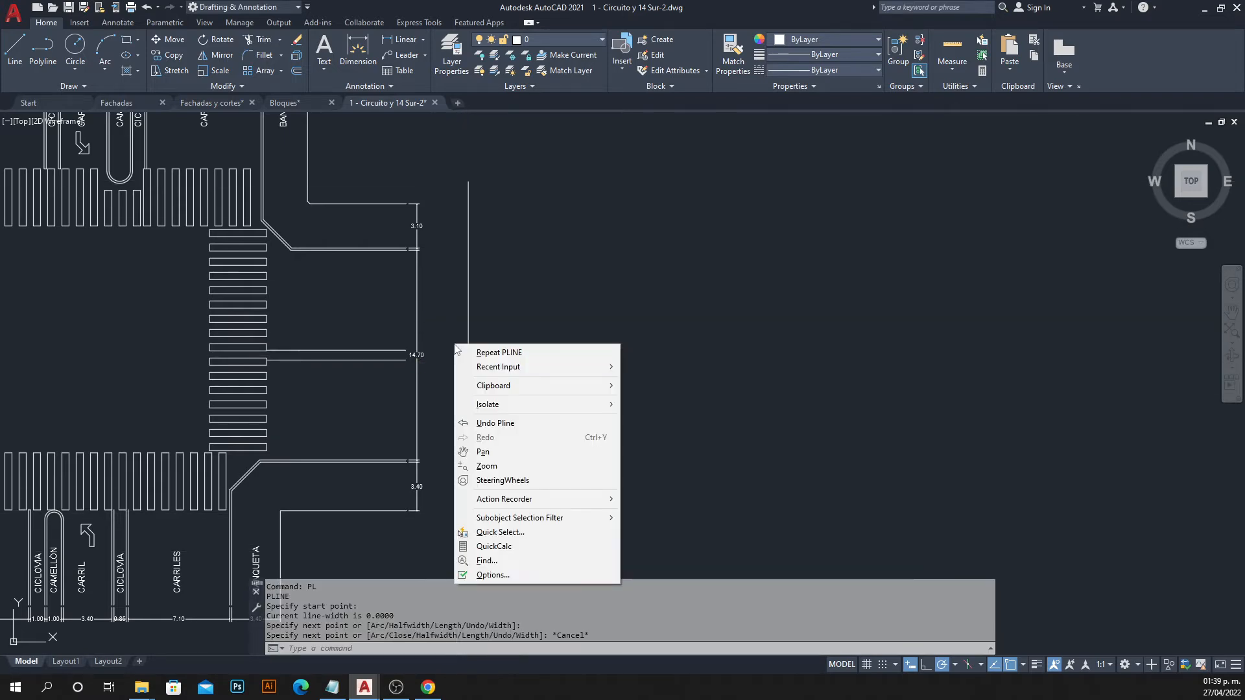
click(498, 352)
scroll(477, 268, up, 2)
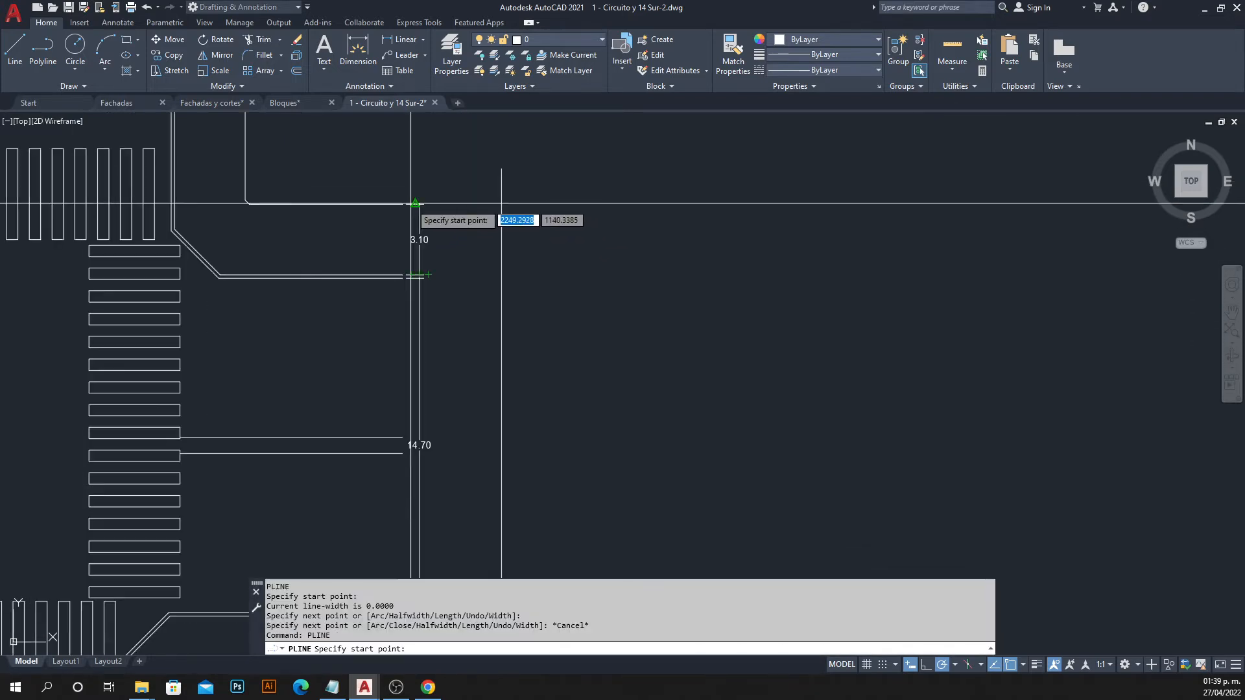
scroll(493, 260, down, 2)
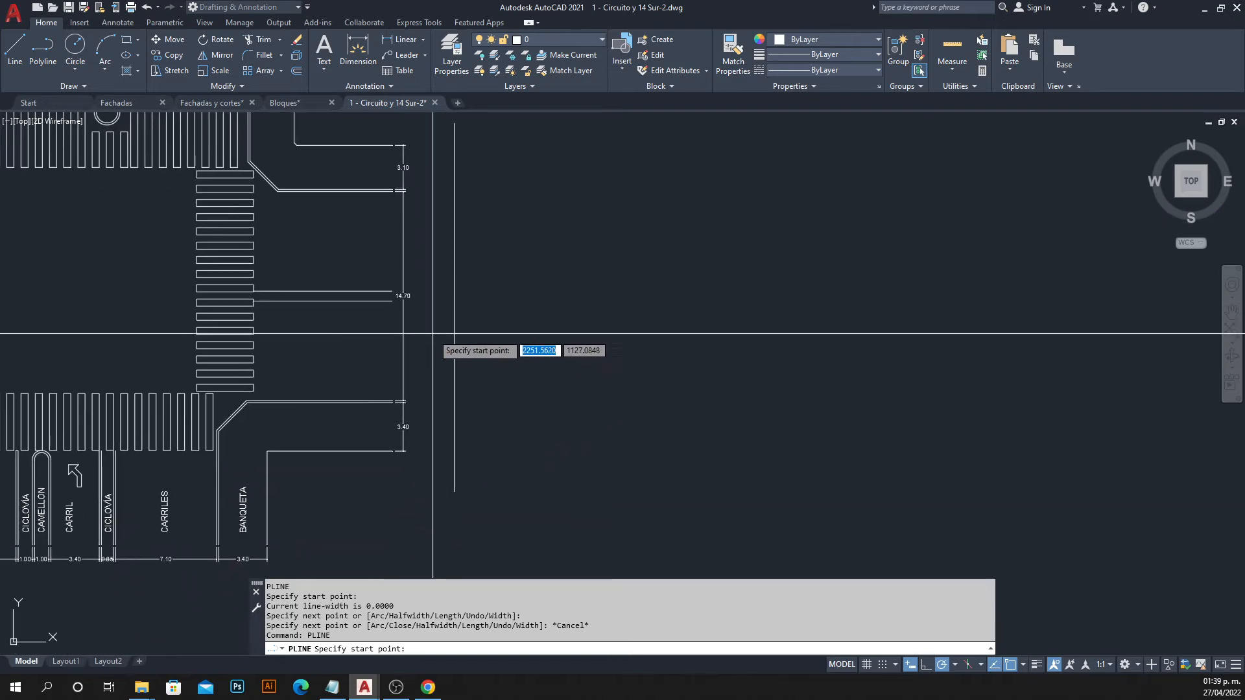
key(Escape)
scroll(447, 341, down, 5)
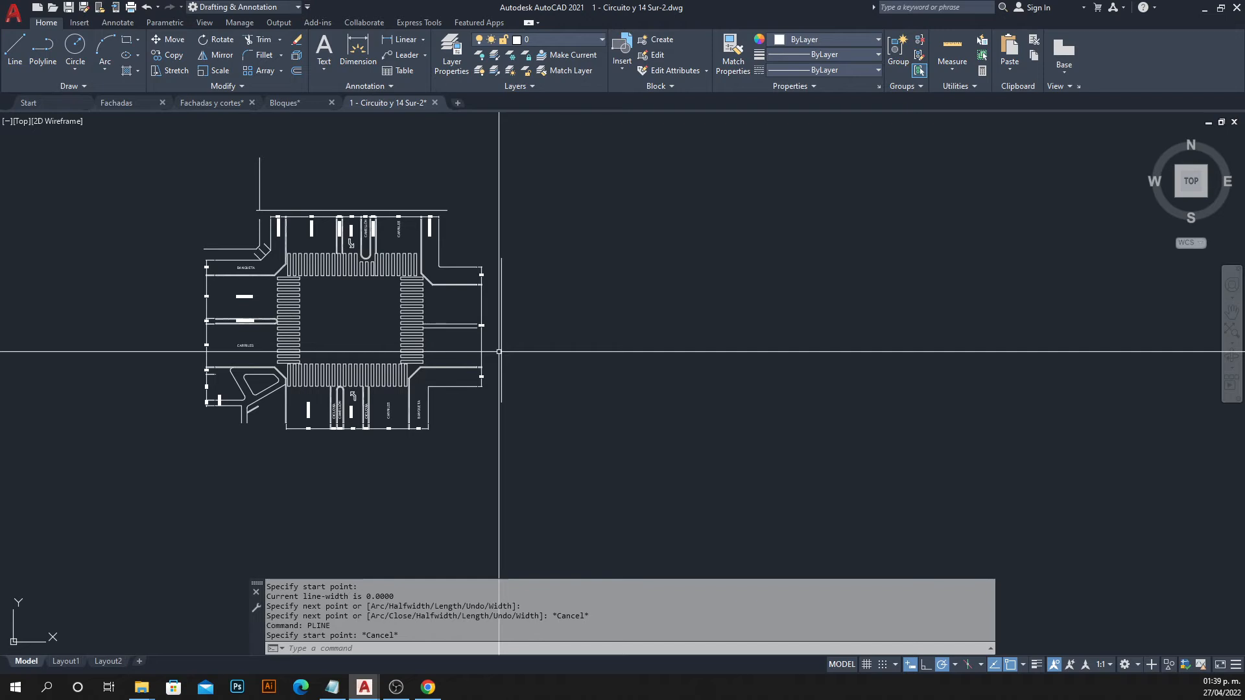
Align the UCS to the vertical polyline east of the copied plan with the UCS Object option.
text(UCS)
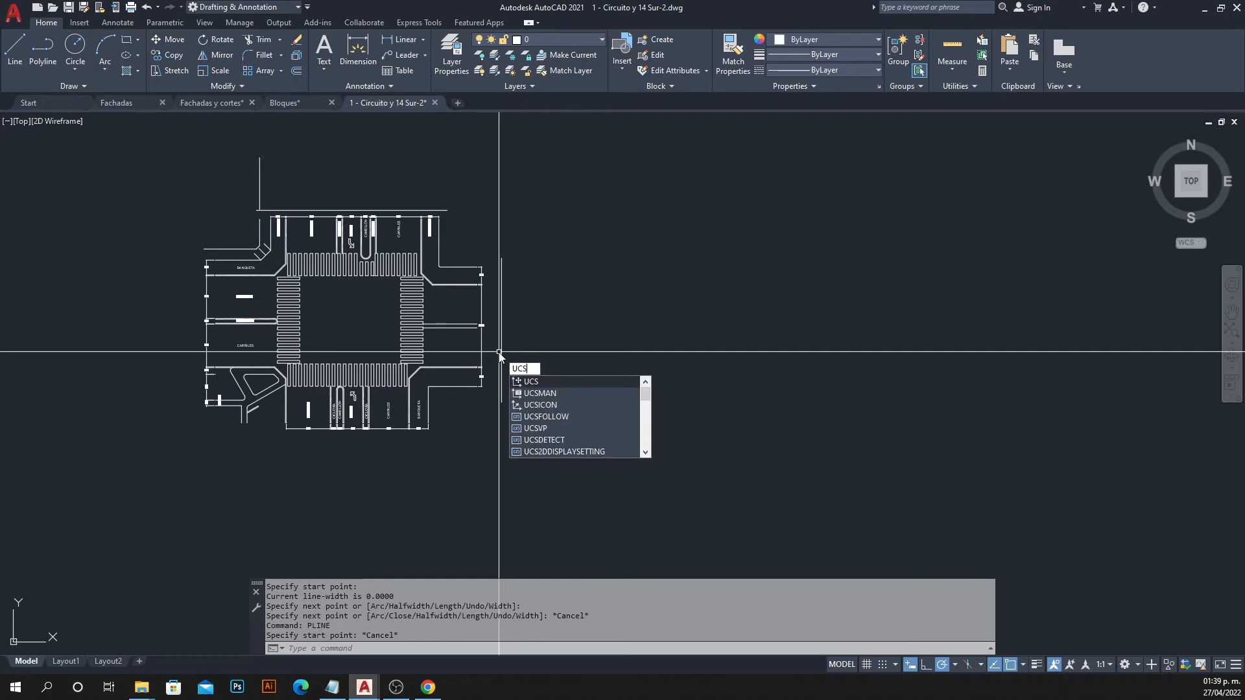
key(Return)
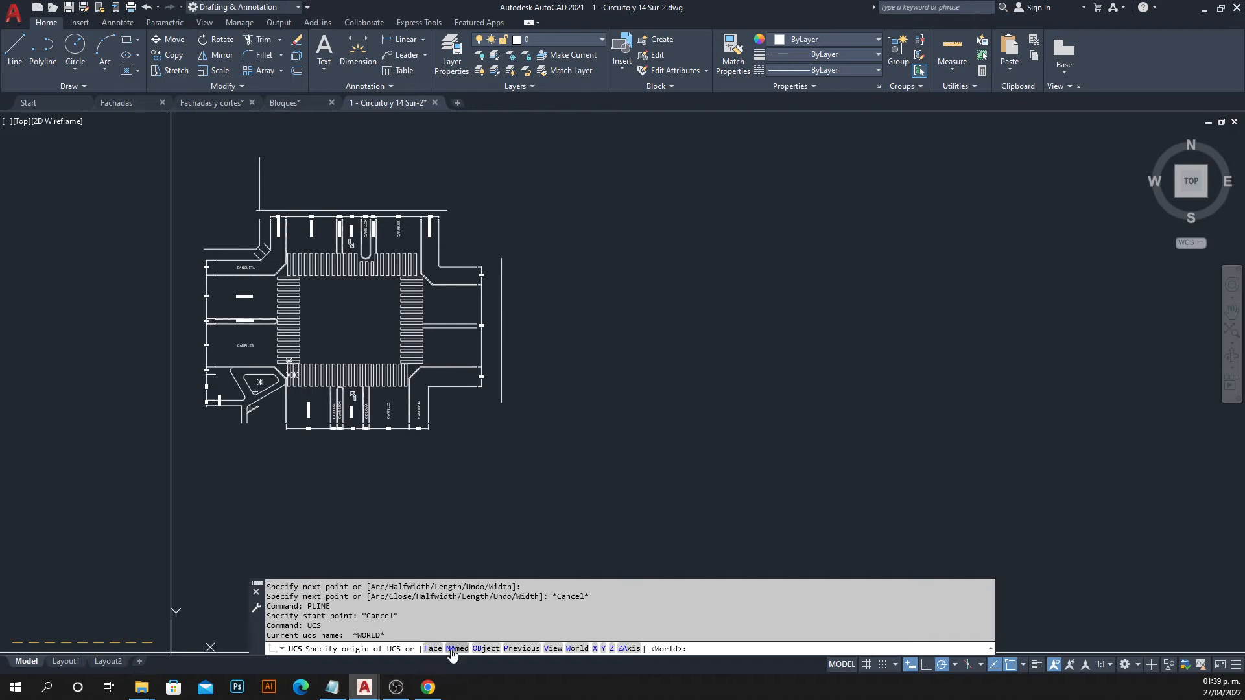
click(486, 649)
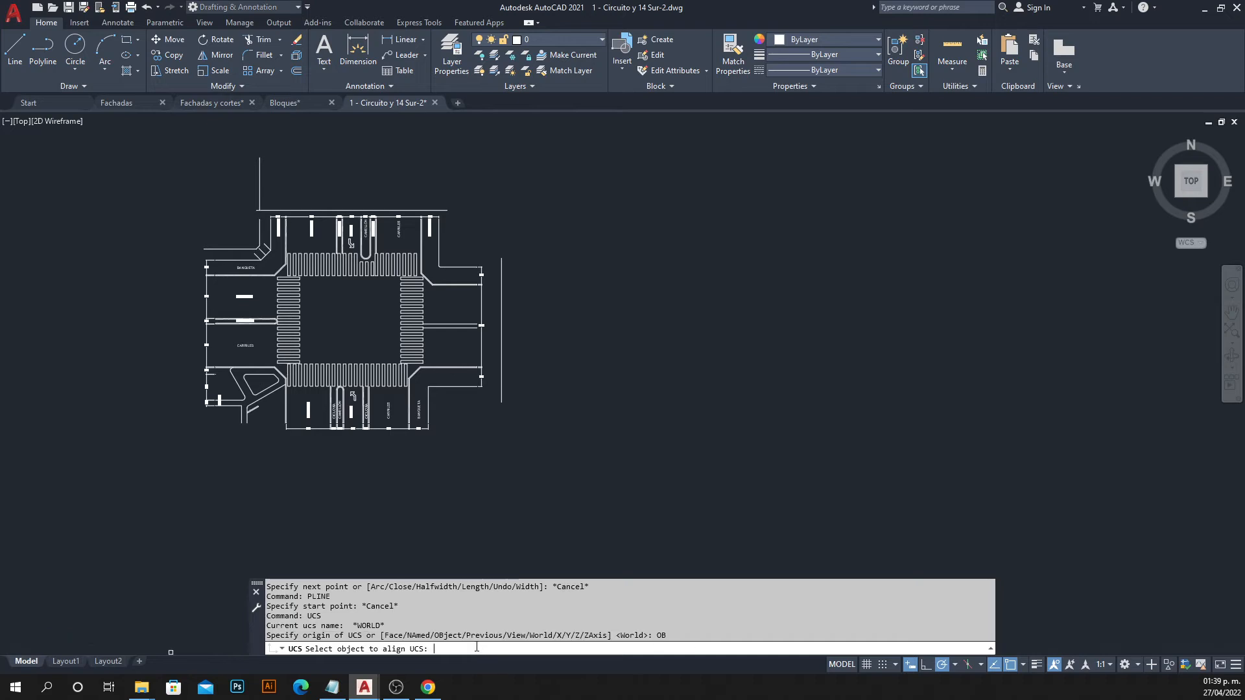
scroll(468, 305, up, 5)
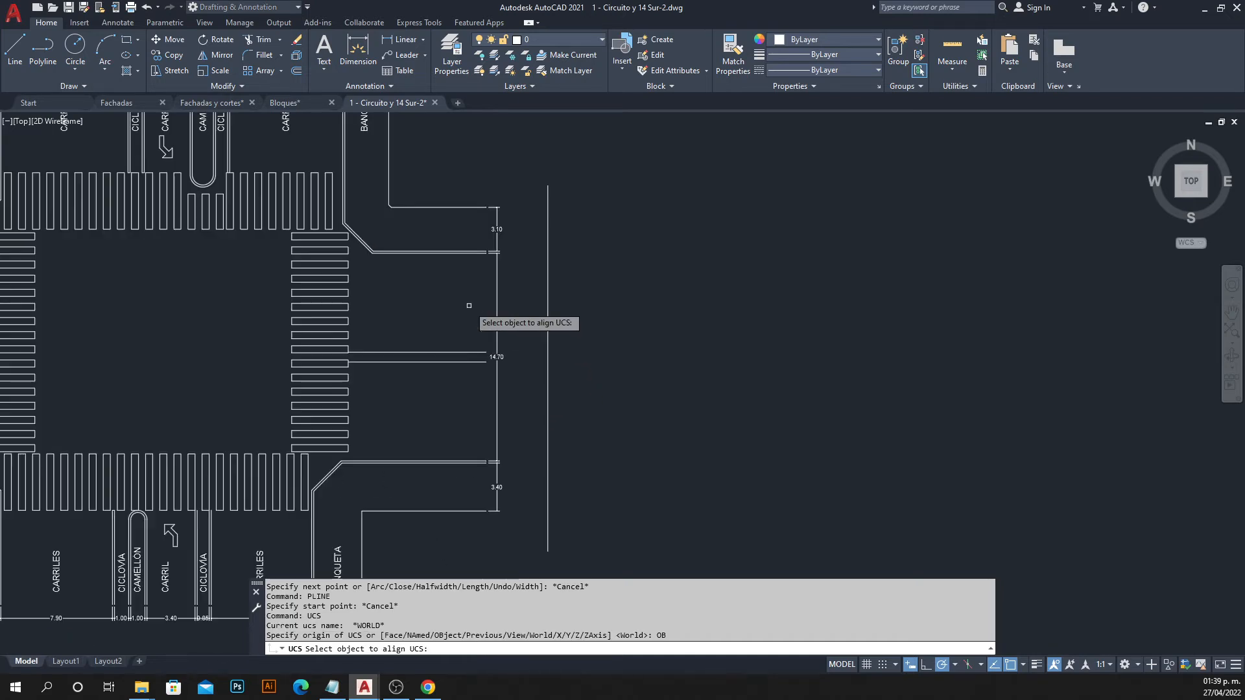
click(549, 261)
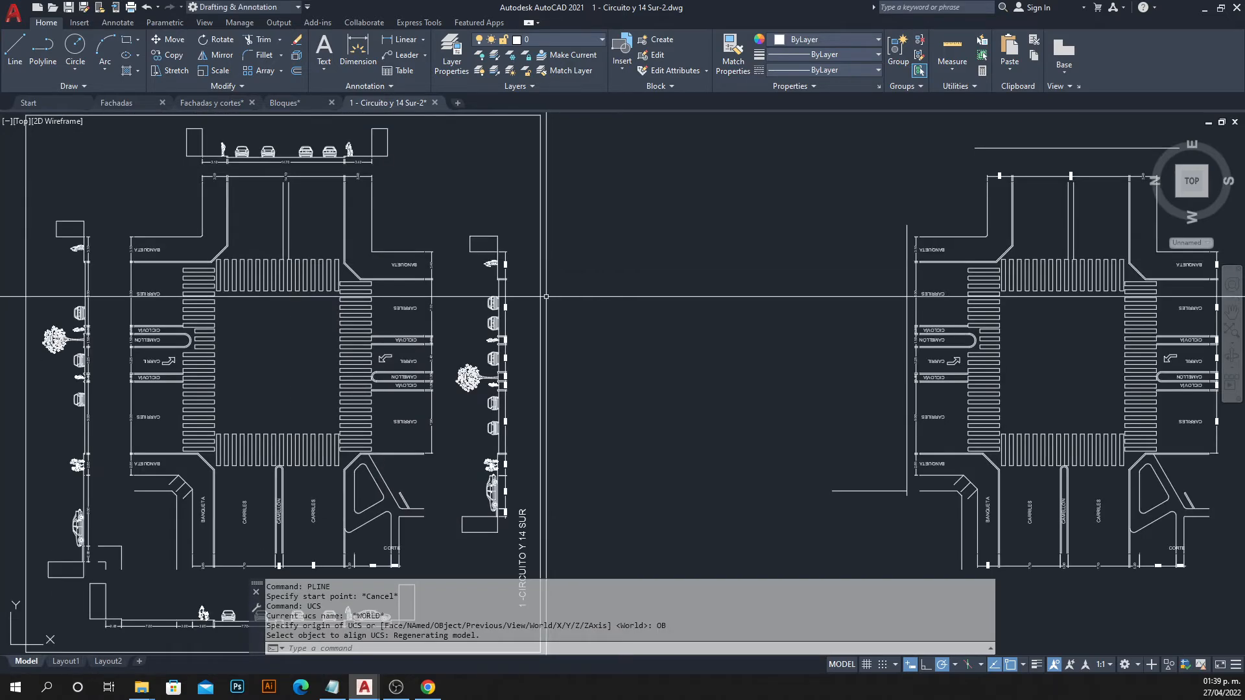
scroll(595, 387, down, 2)
mouse_move(596, 390)
middle_down()
mouse_move(502, 376)
mouse_move(556, 364)
mouse_move(430, 357)
mouse_move(300, 373)
middle_up()
scroll(571, 251, up, 4)
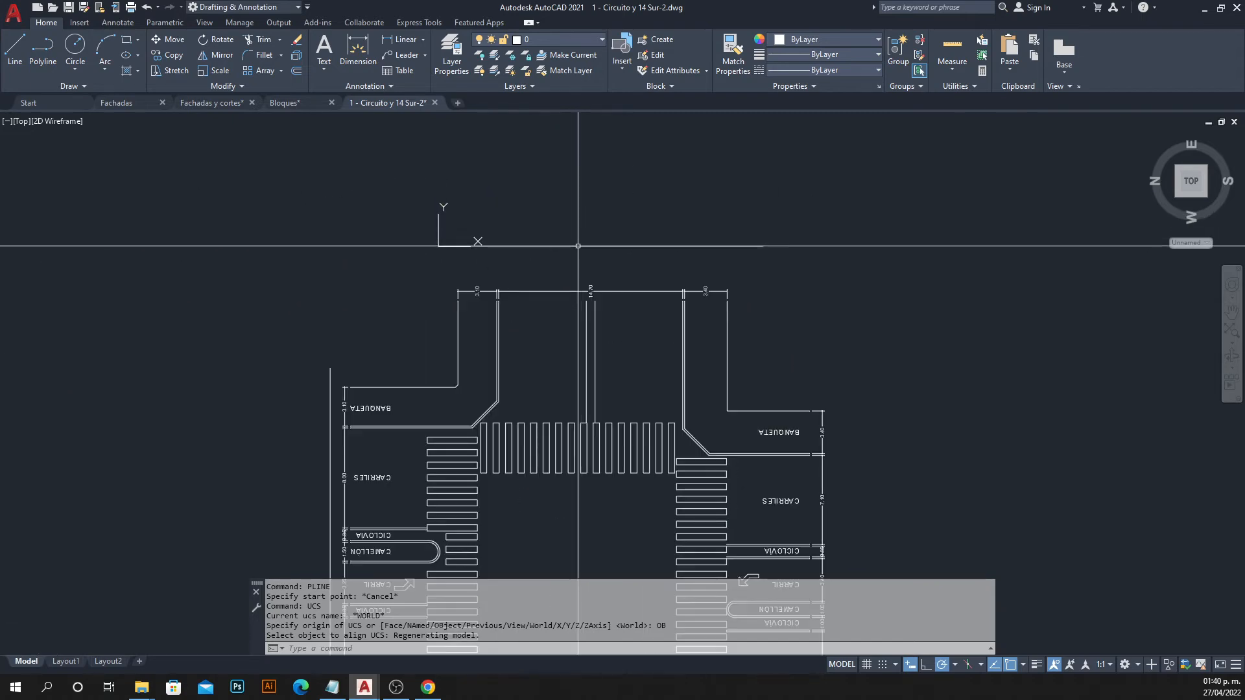
Undo the UCS alignment and the related view changes, back to the World coordinate system.
key(ctrl+z)
key(ctrl+z)
key(ctrl+z)
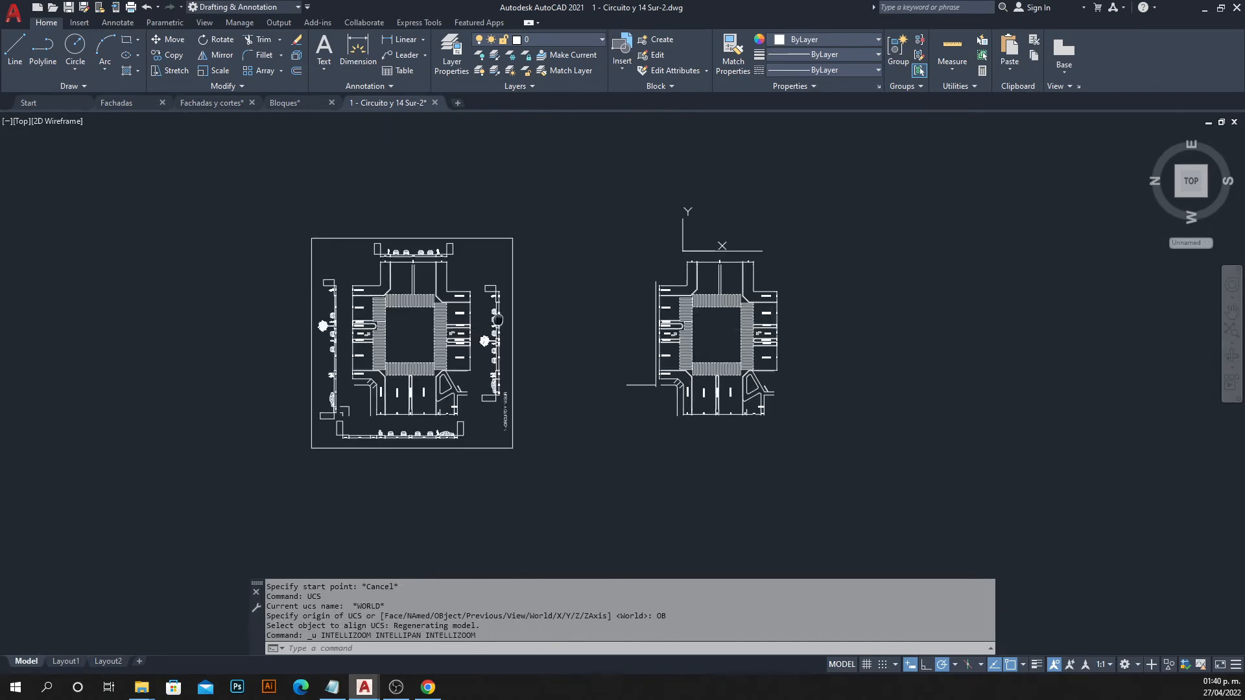
Erase the vertical polyline east of the copied plan.
scroll(506, 342, up, 3)
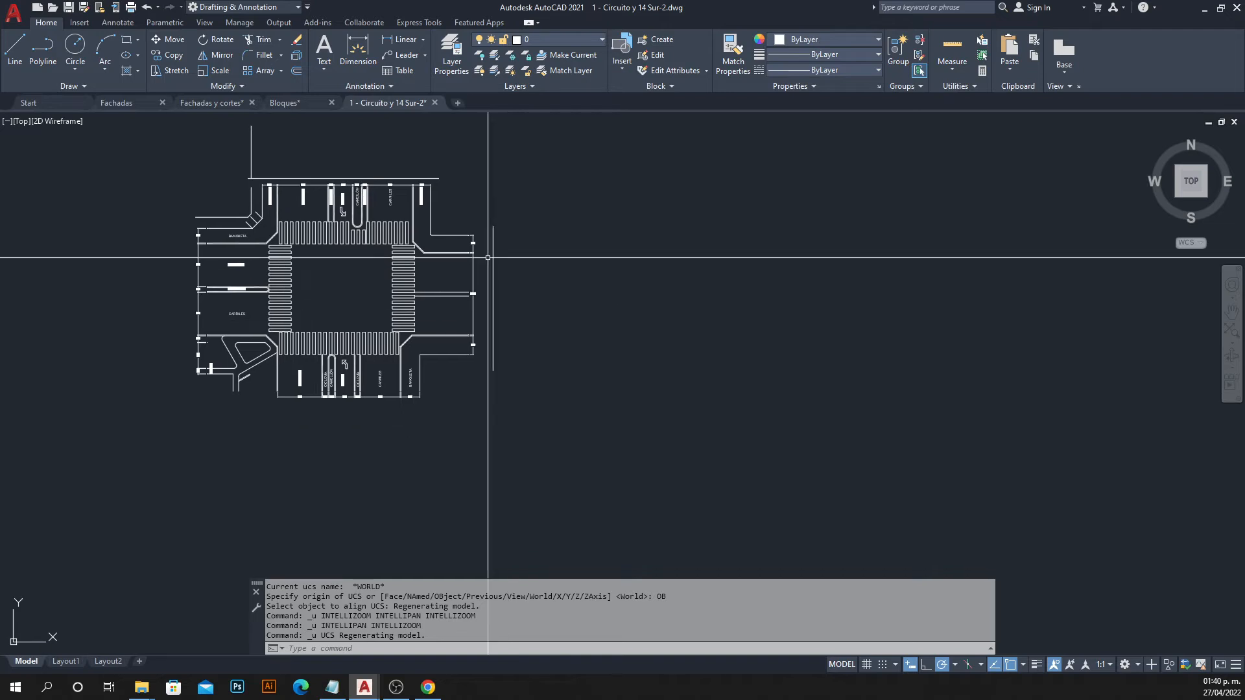
click(522, 285)
click(468, 300)
text(e)
key(Return)
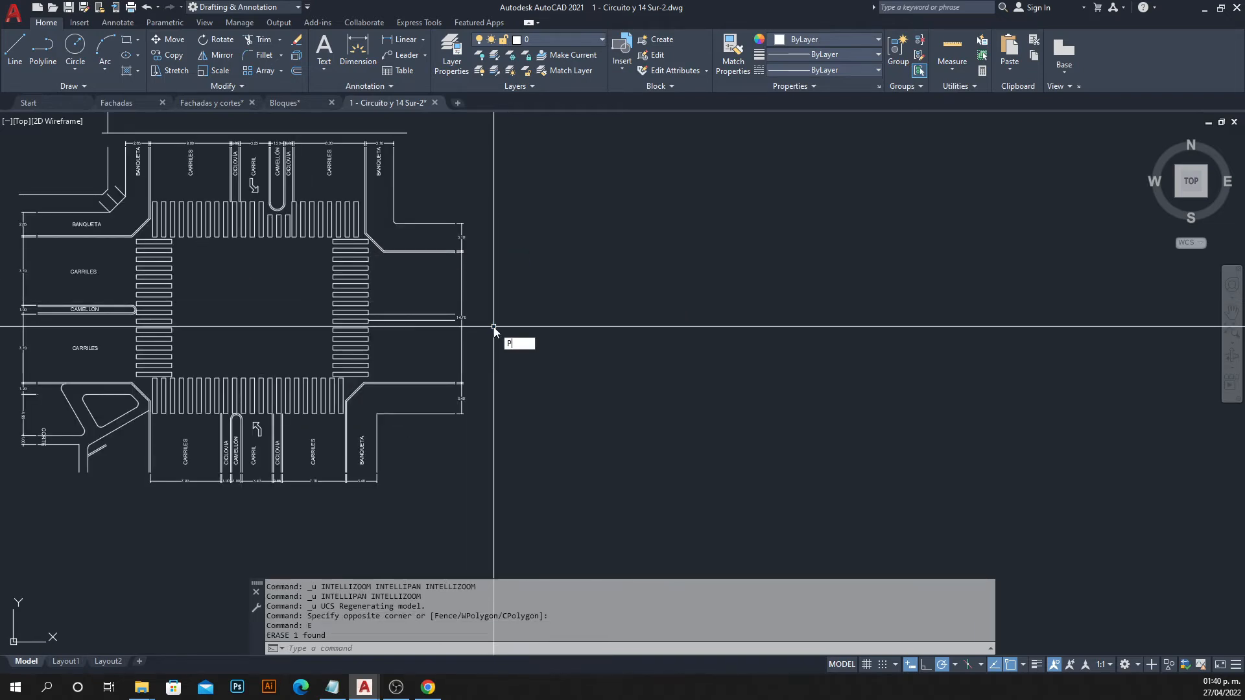
Draw a new vertical polyline from north to south beside the copied plan's east dimensions, extending past both sidewalks.
text(pl)
key(Return)
click(490, 217)
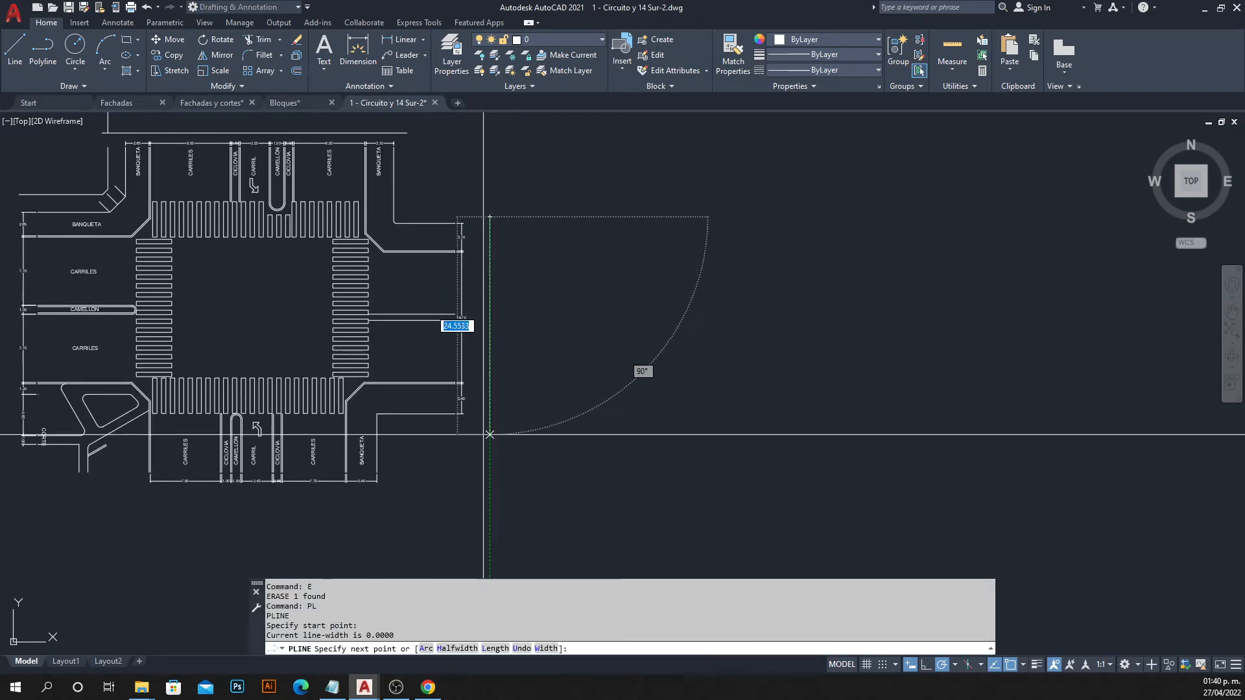
click(489, 457)
key(Escape)
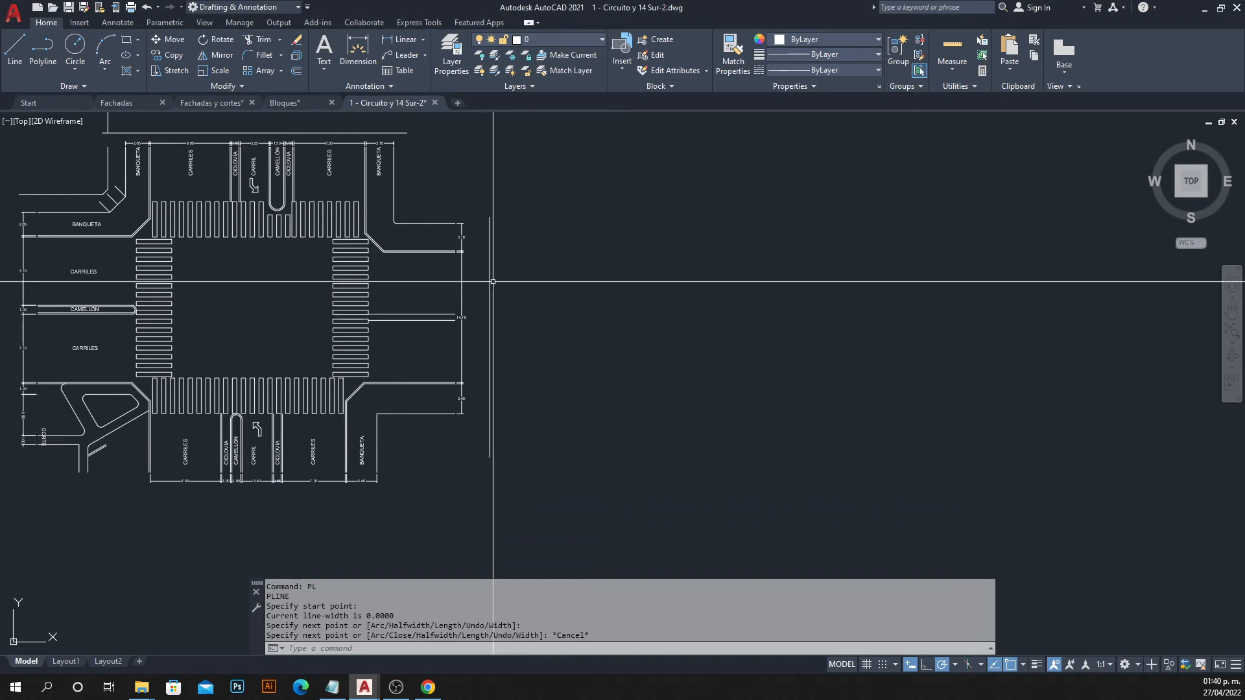
Align the UCS to the new east-side polyline using the UCS Object option, with the origin at its north end.
key(Return)
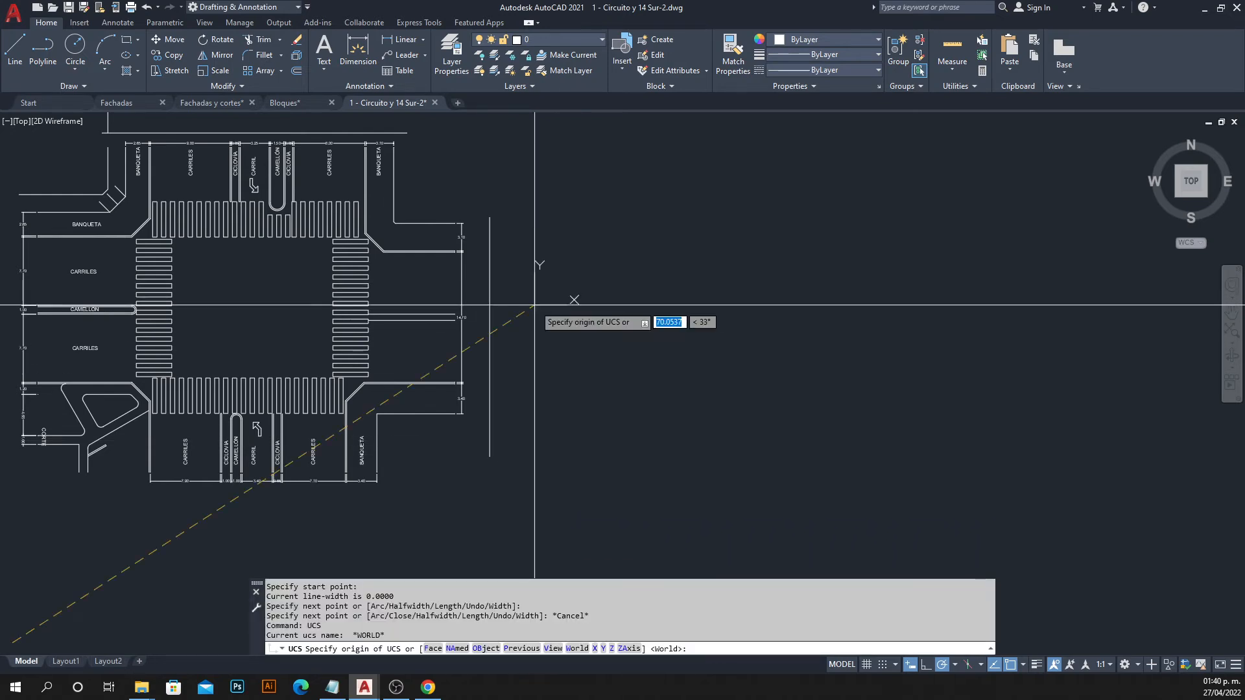
click(478, 649)
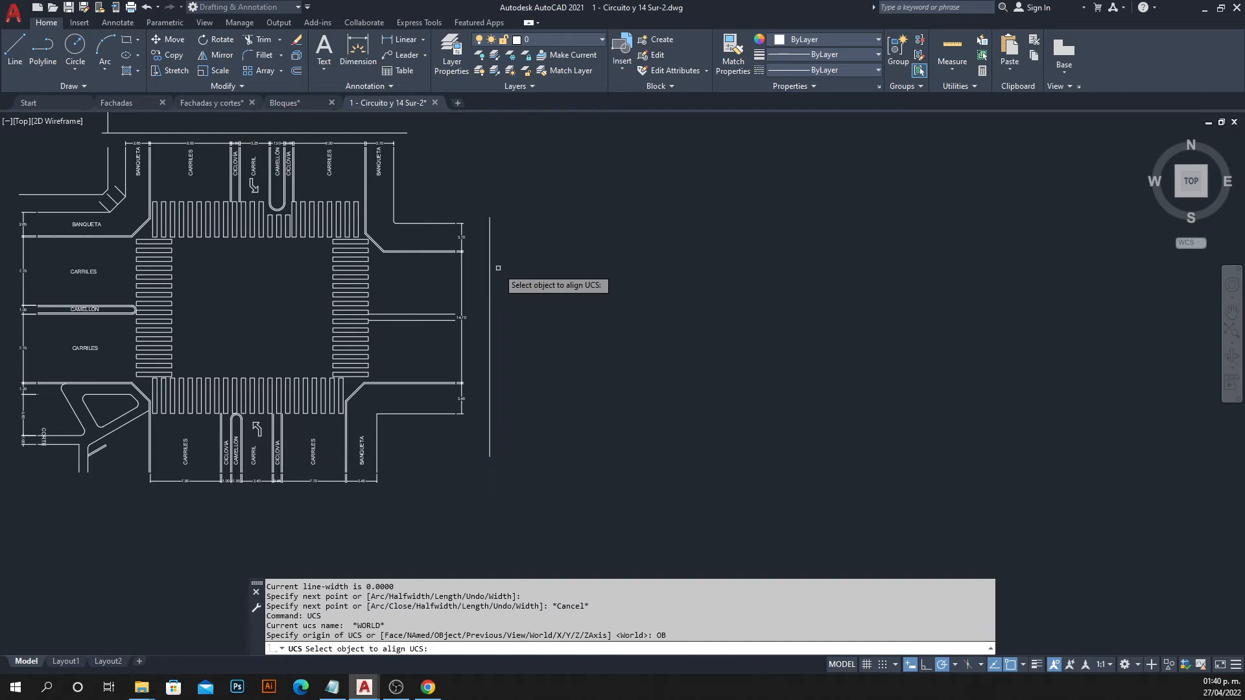
click(491, 234)
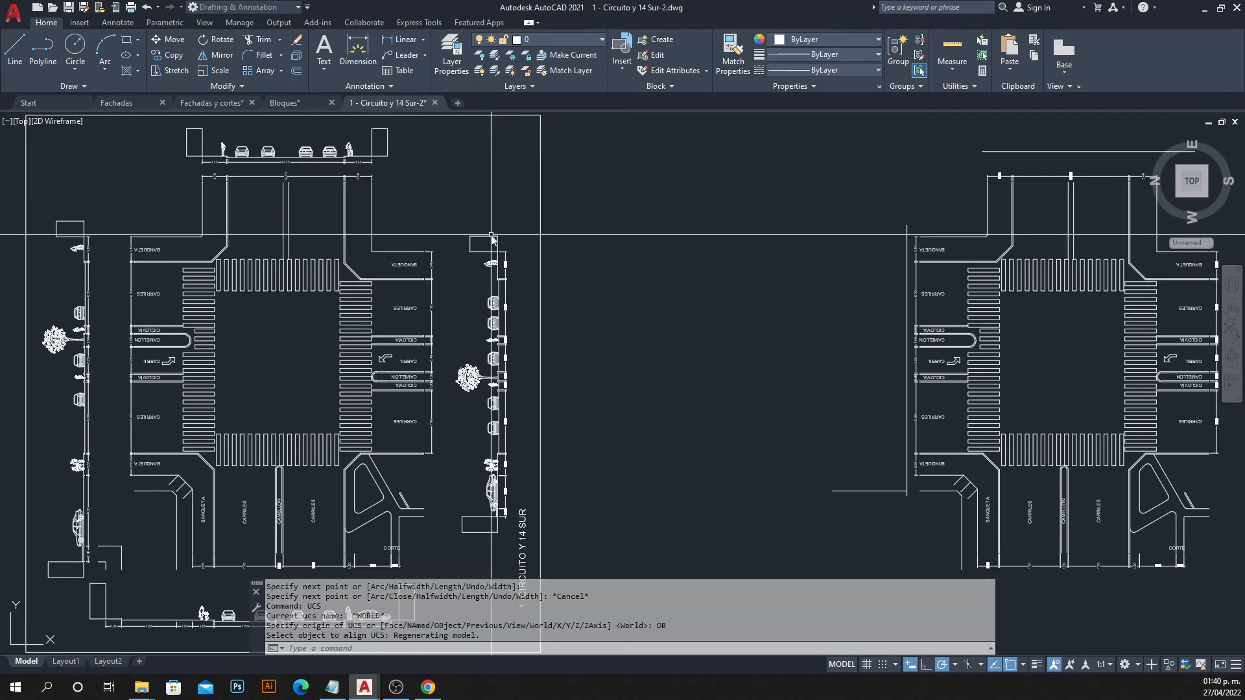
scroll(724, 166, up, 5)
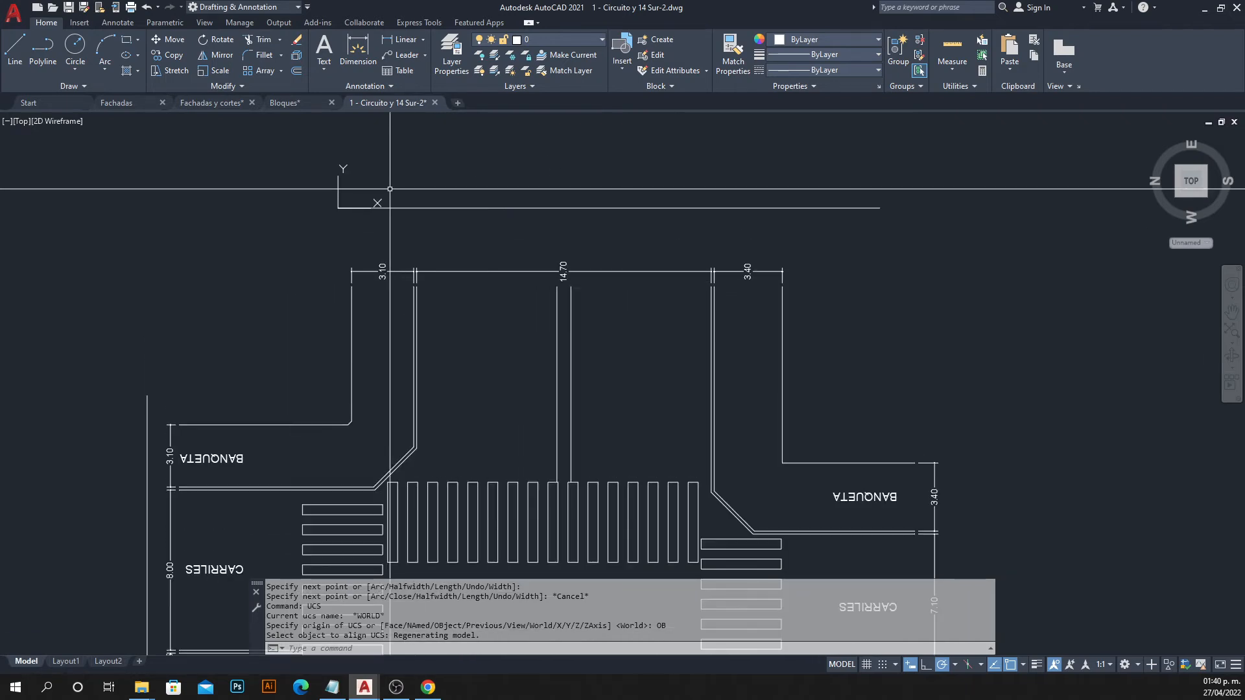
Draw a polyline perpendicular to the east baseline, extending outward from it in line with the outer edge of the 3.10 sidewalk.
key(Return)
scroll(409, 252, up, 3)
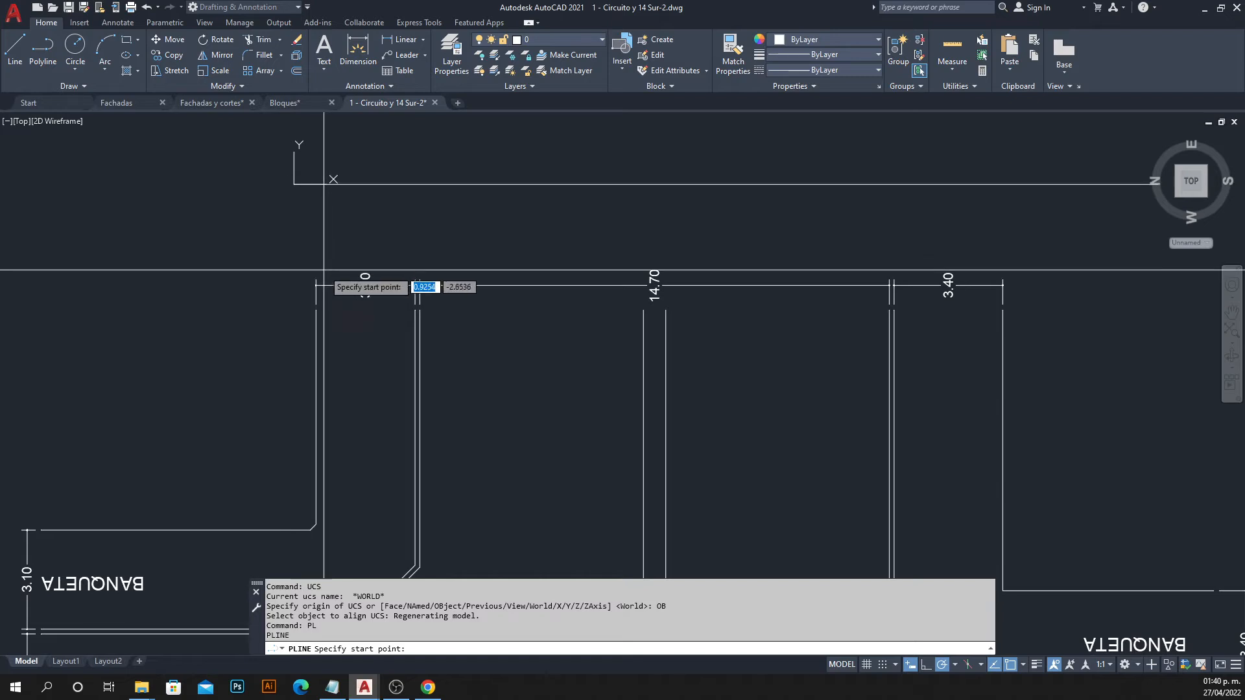
click(315, 184)
scroll(333, 277, down, 3)
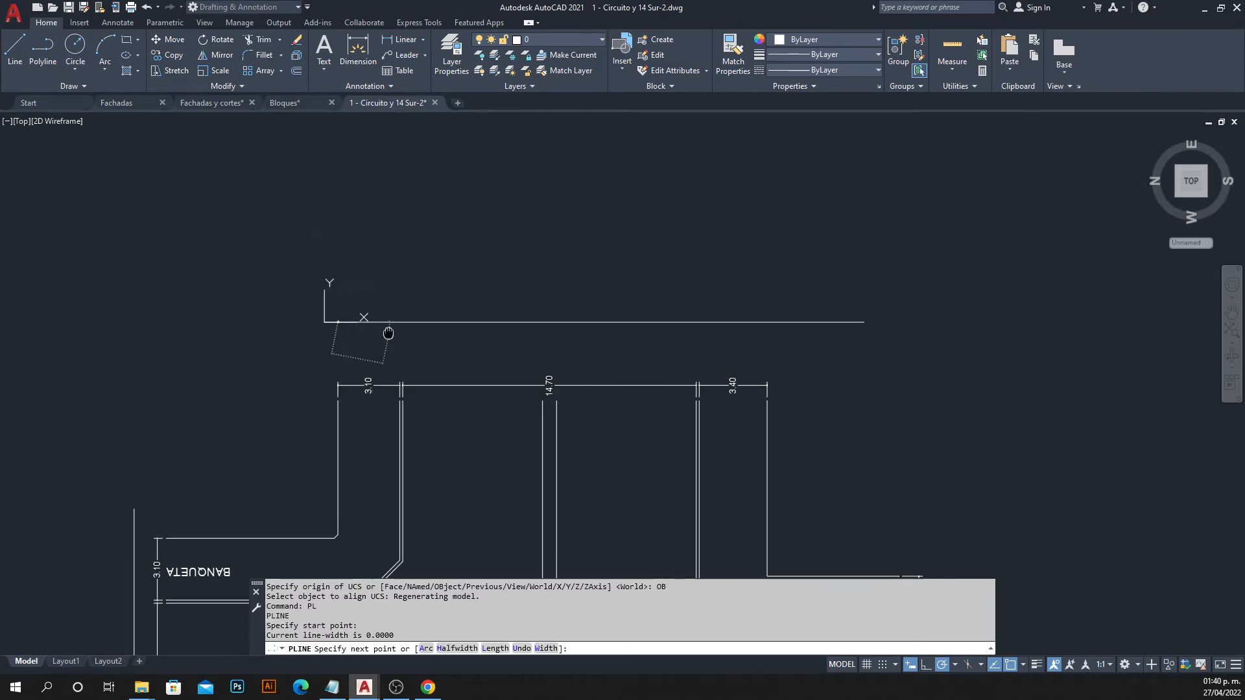
scroll(346, 198, up, 1)
click(336, 176)
right_click(351, 196)
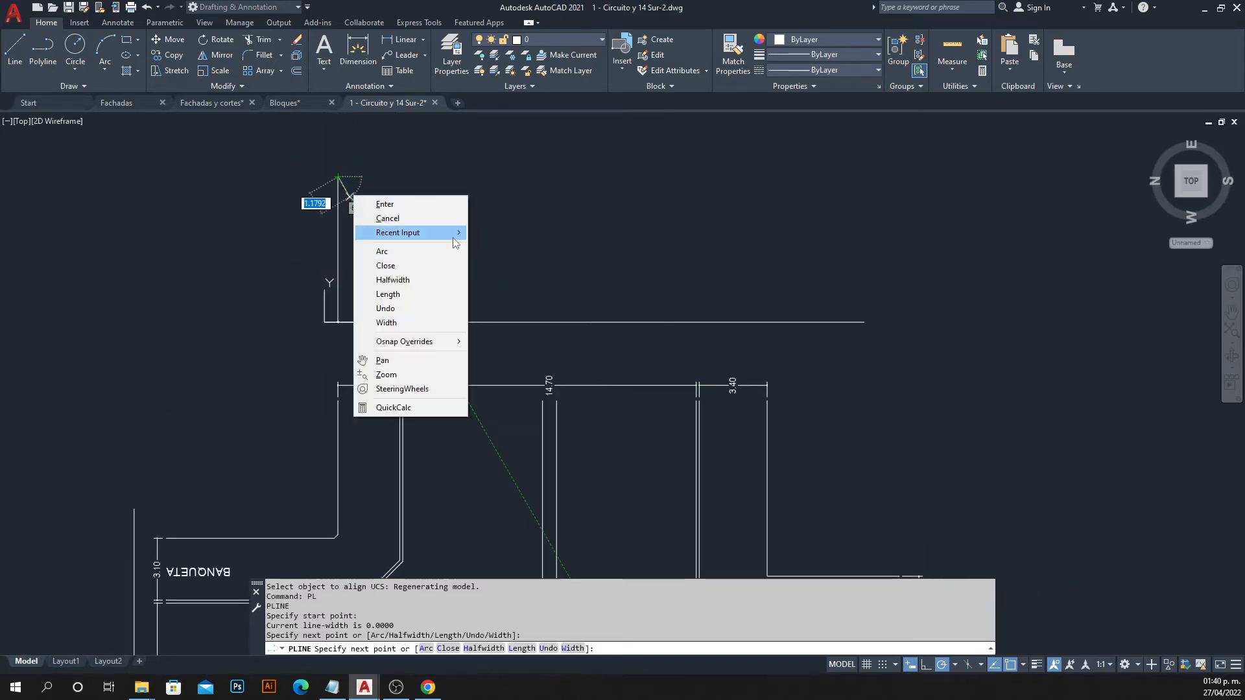
click(426, 205)
Copy the perpendicular line along the east baseline to both curb lines at the inner end of the 3.10 sidewalk.
click(300, 208)
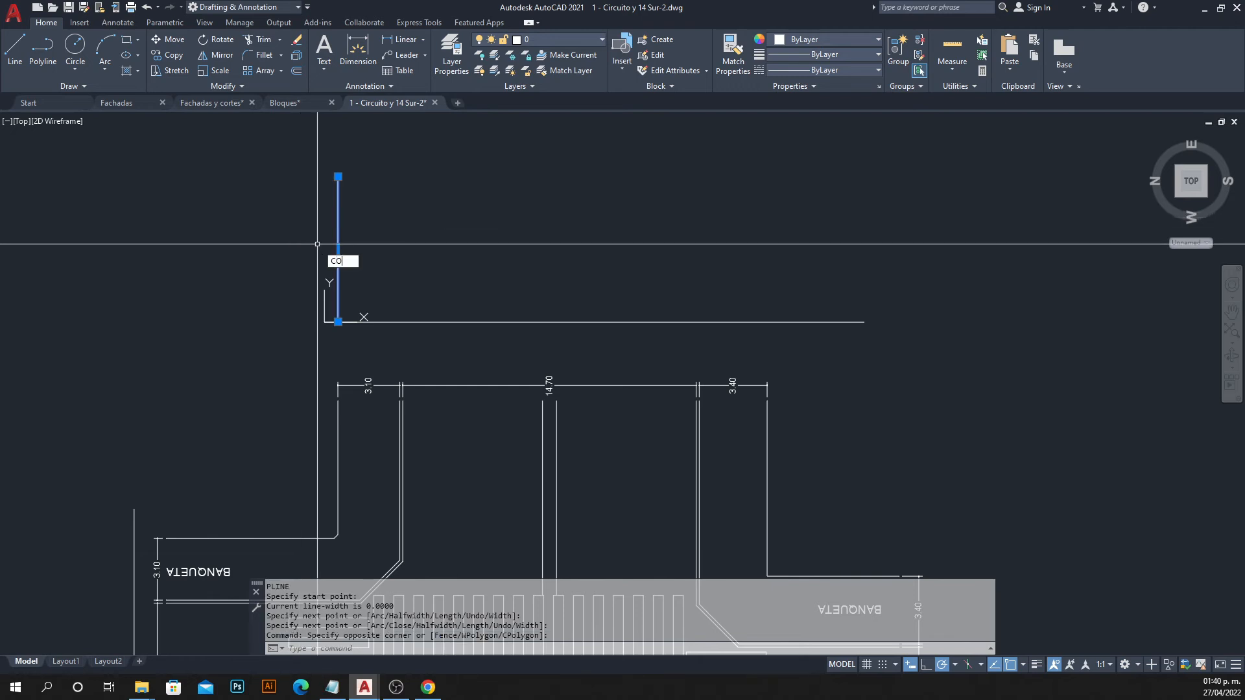
key(Return)
scroll(344, 394, up, 4)
click(328, 413)
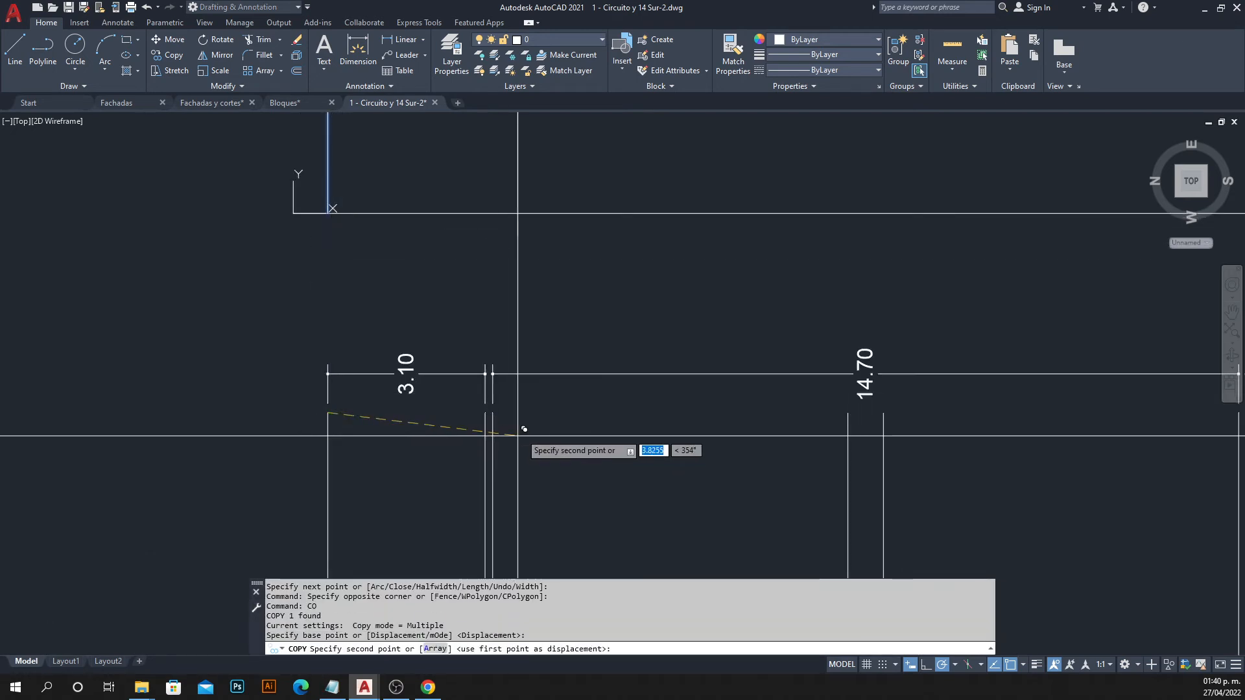
click(485, 413)
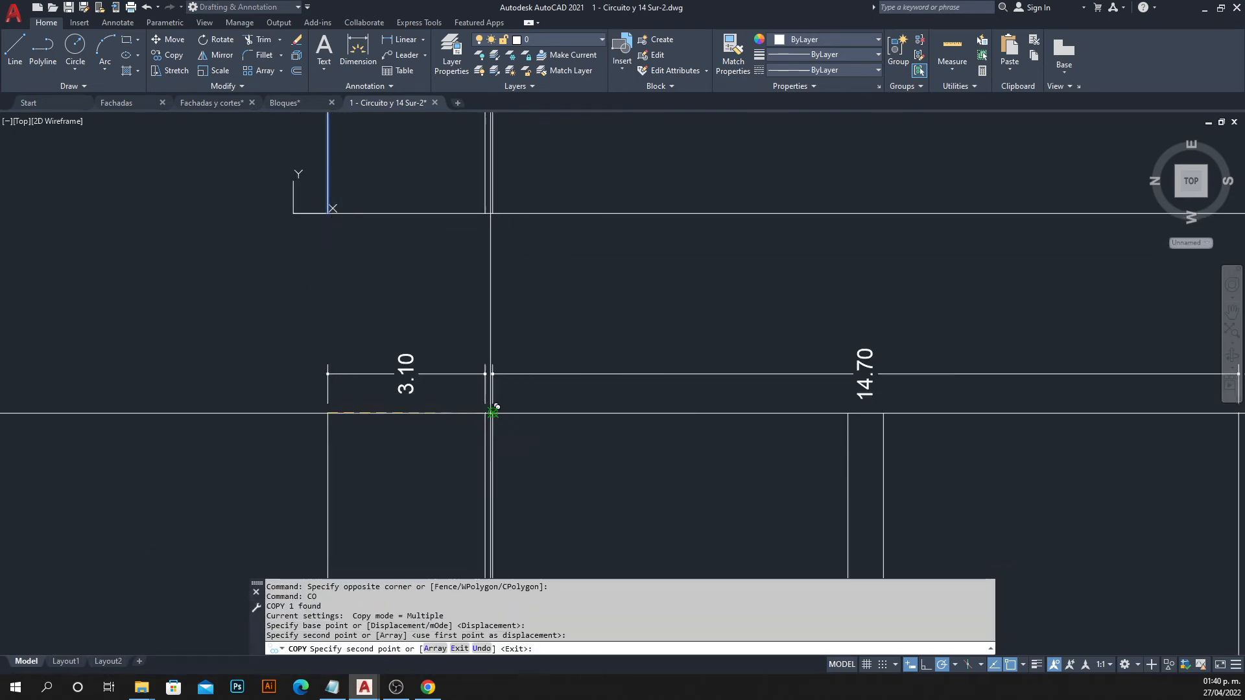
scroll(496, 407, down, 6)
key(Escape)
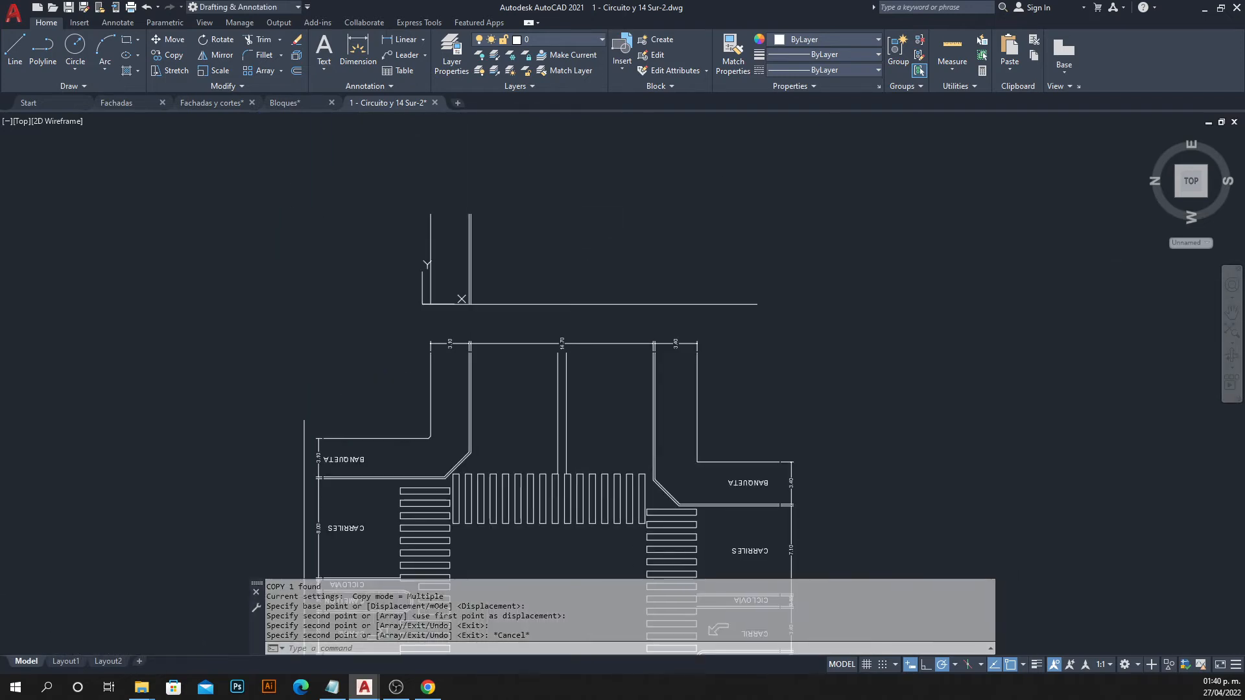
Draw a straight polyline from east to west beside the copied plan's south dimensions, extending past both sidewalks.
middle_drag(577, 282, 500, 215)
scroll(436, 239, up, 2)
scroll(446, 390, down, 2)
mouse_move(442, 385)
middle_down()
mouse_move(346, 293)
mouse_move(303, 220)
middle_up()
mouse_move(609, 361)
middle_down()
mouse_move(573, 333)
mouse_move(498, 214)
middle_up()
scroll(528, 338, down, 4)
mouse_move(518, 327)
middle_down()
mouse_move(500, 287)
mouse_move(481, 306)
middle_up()
scroll(481, 306, up, 2)
key(Return)
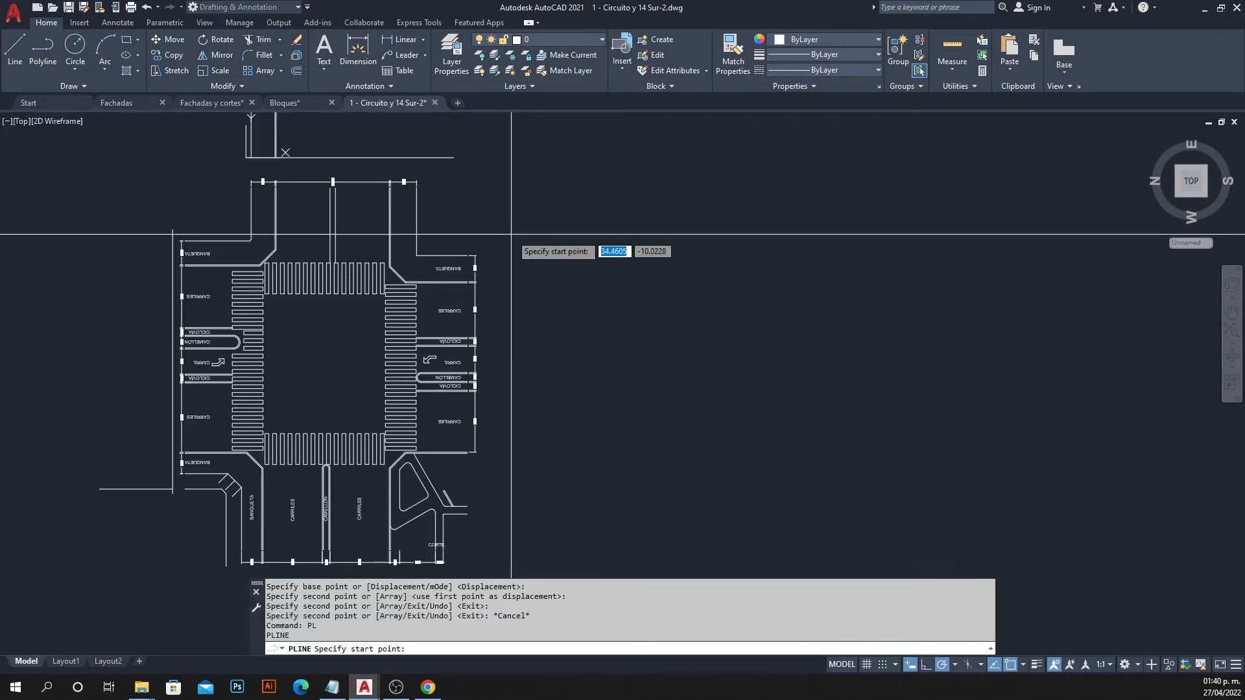
click(509, 228)
click(509, 481)
key(Escape)
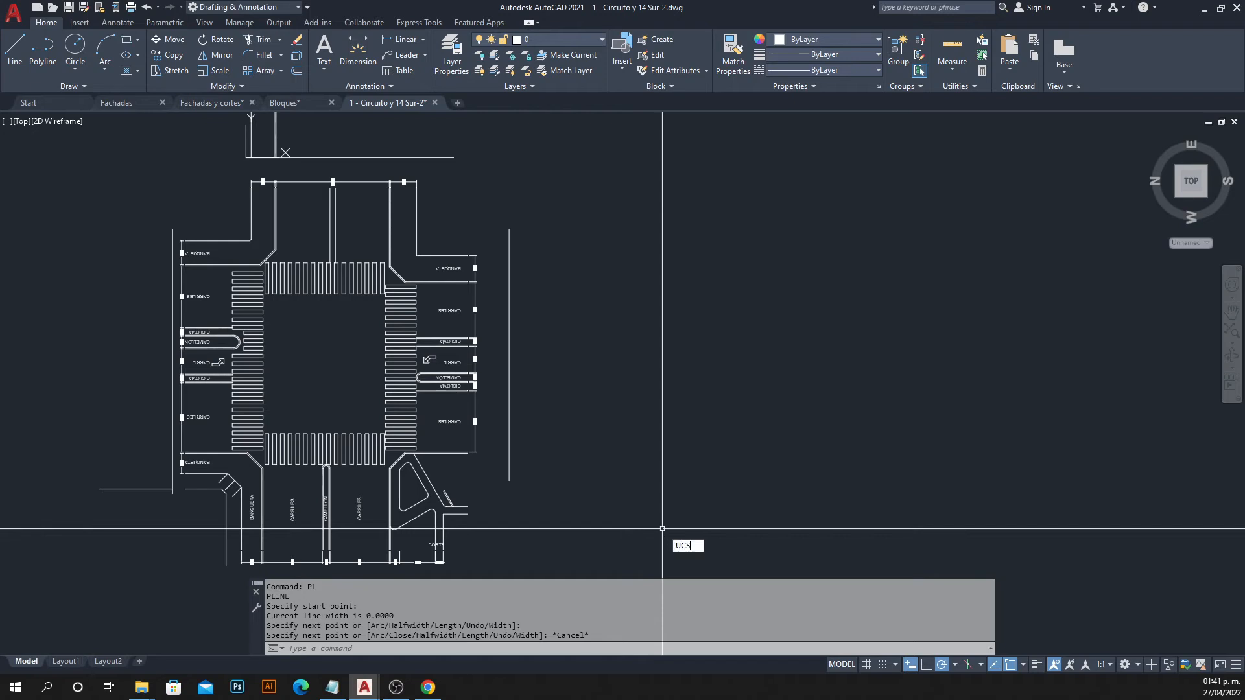
Align the UCS to the new south-side polyline using the UCS Object option, with the origin at its east end.
text(UCS)
key(Return)
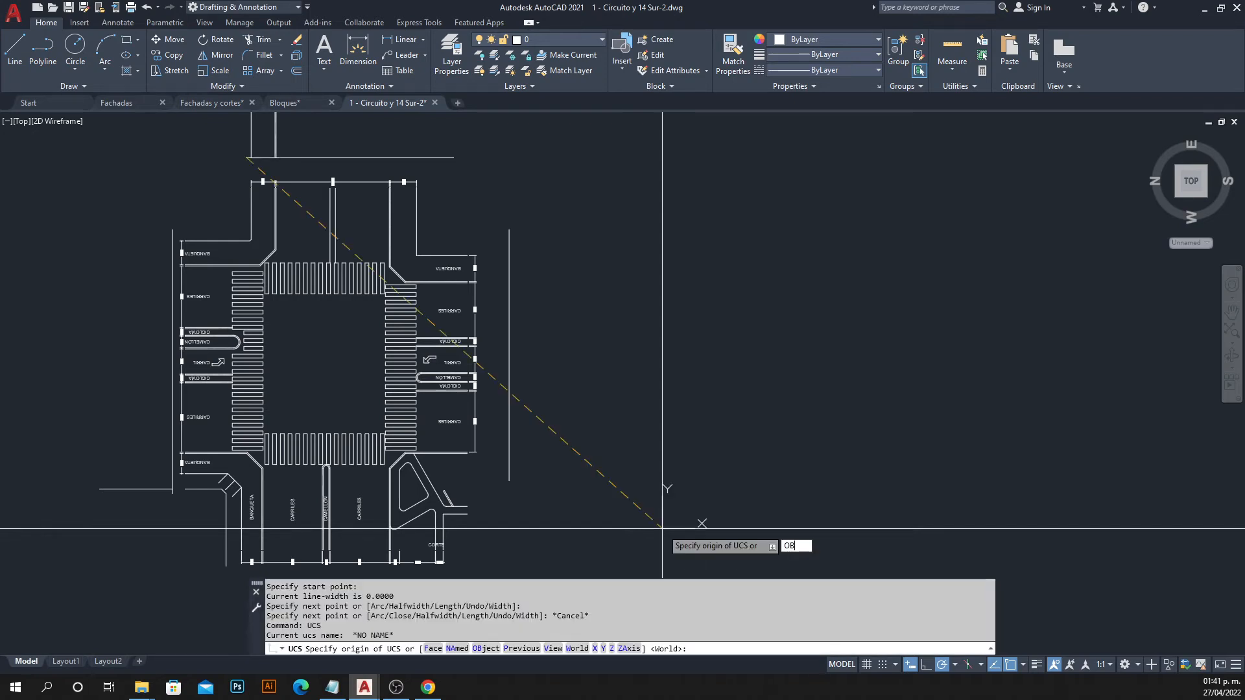
text(OB)
key(Return)
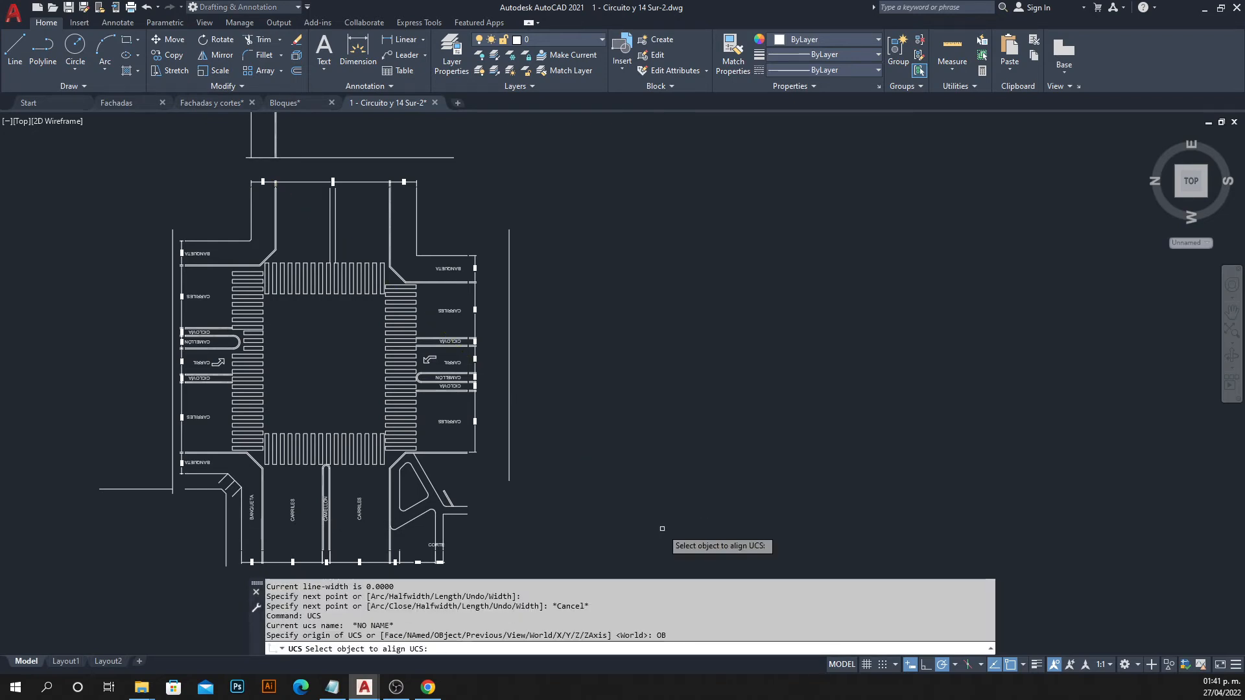
click(510, 315)
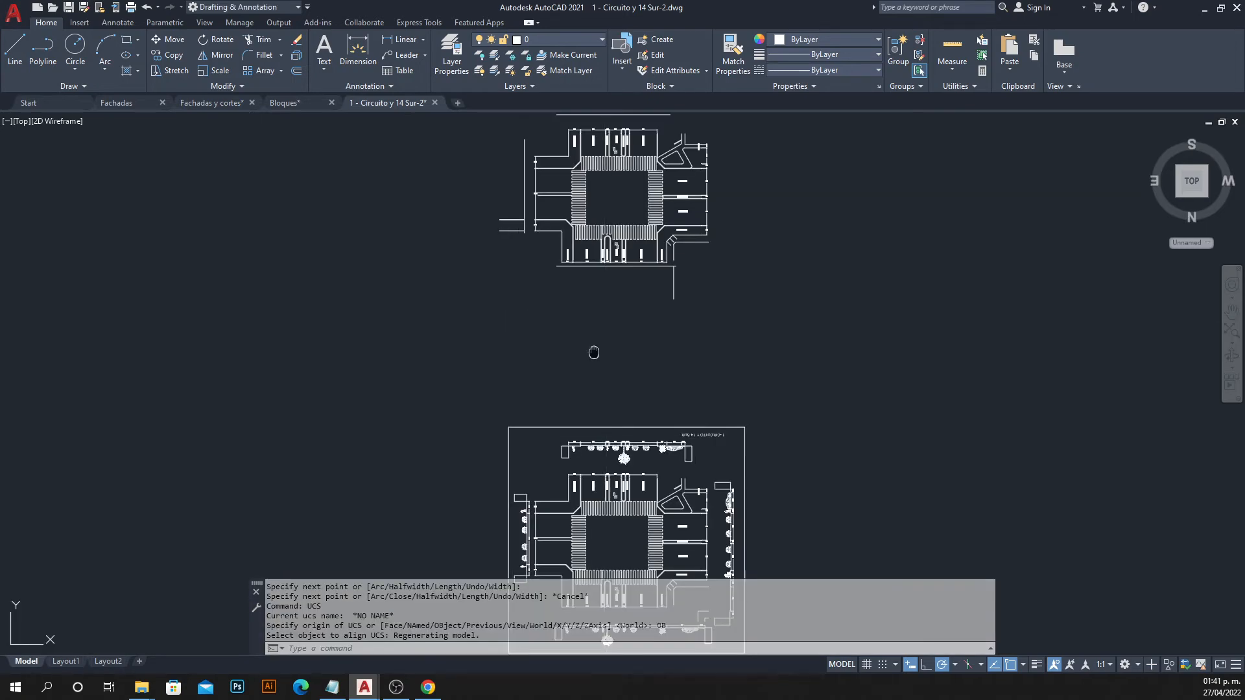
scroll(506, 311, up, 6)
middle_drag(510, 365, 423, 356)
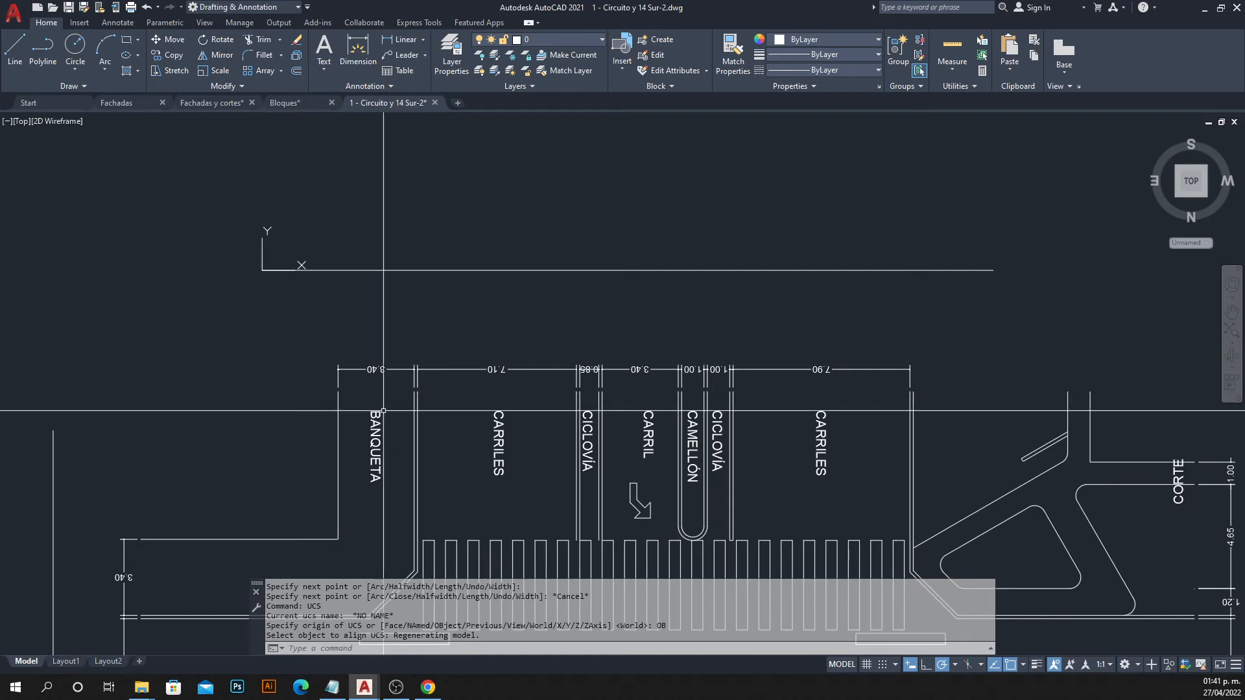
key(Return)
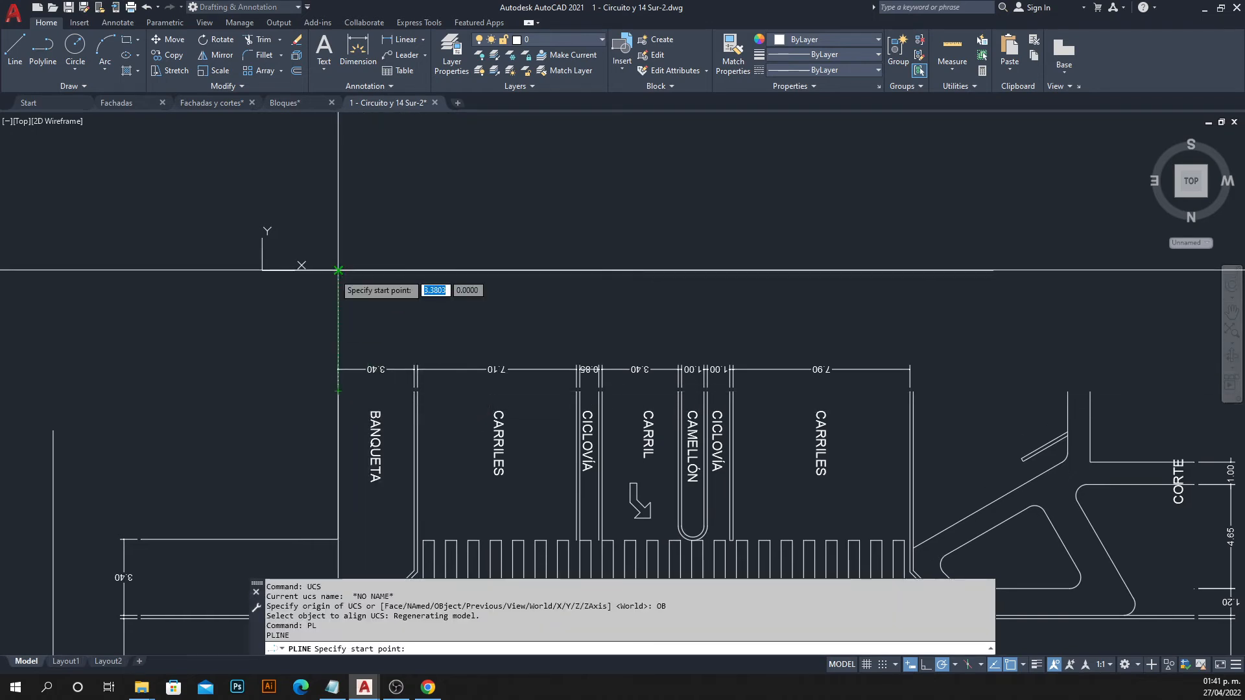
scroll(500, 266, down, 5)
key(Escape)
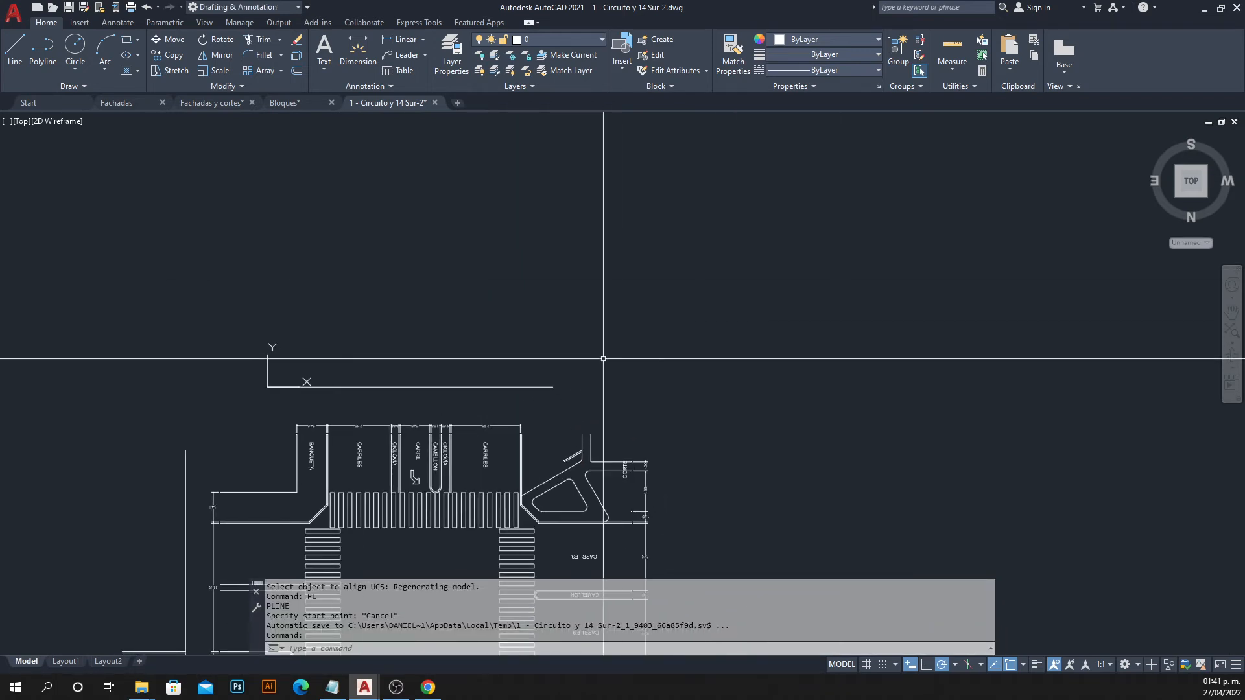
text(pl)
key(Escape)
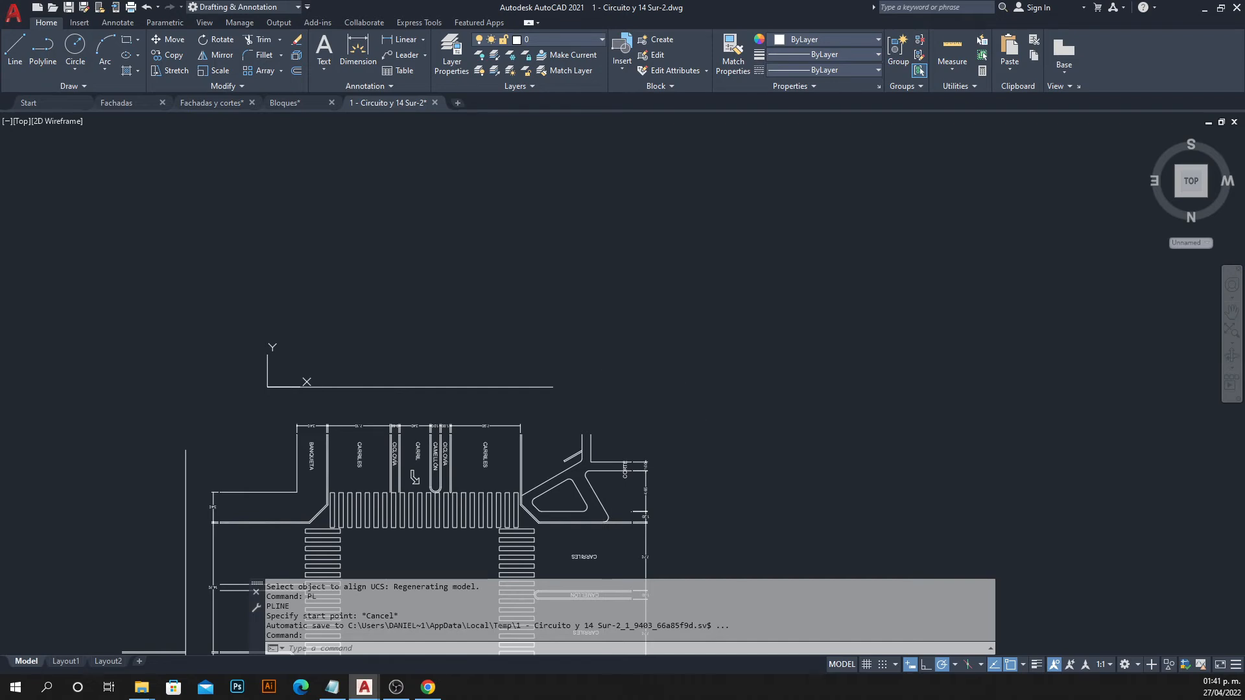
Use DDUCS to save the current unnamed coordinate system under the name ORIENTACIÓN 1.
text(dducs)
key(Return)
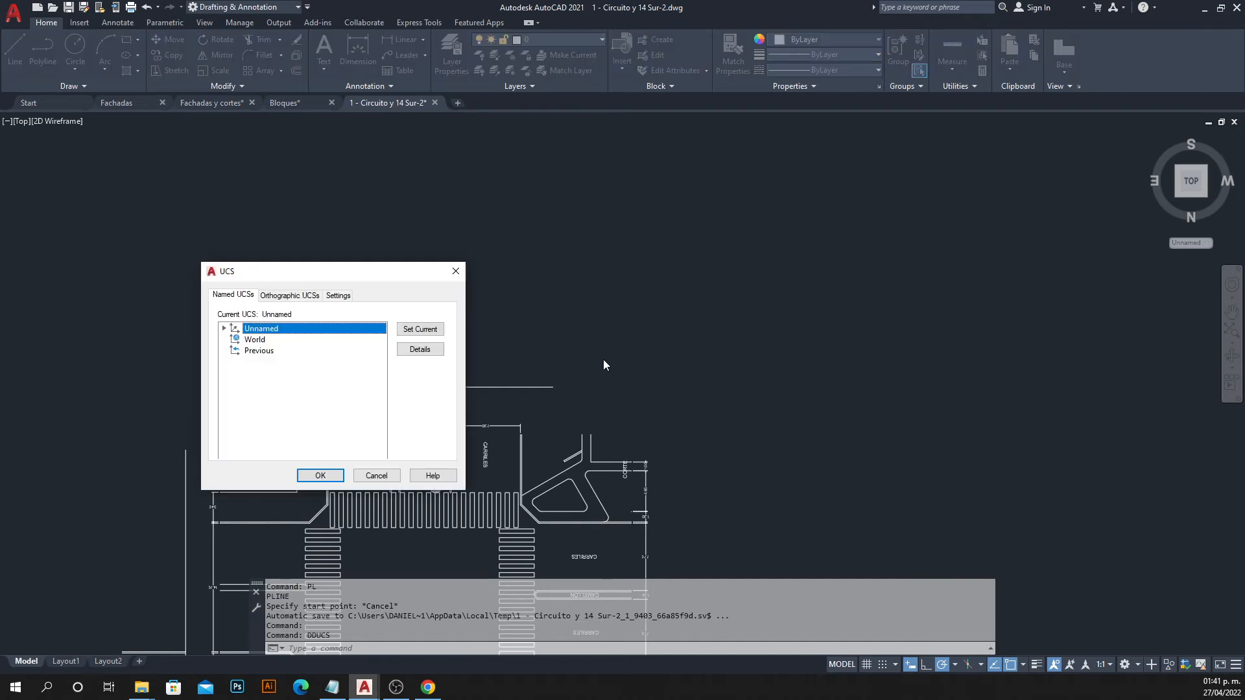
click(262, 329)
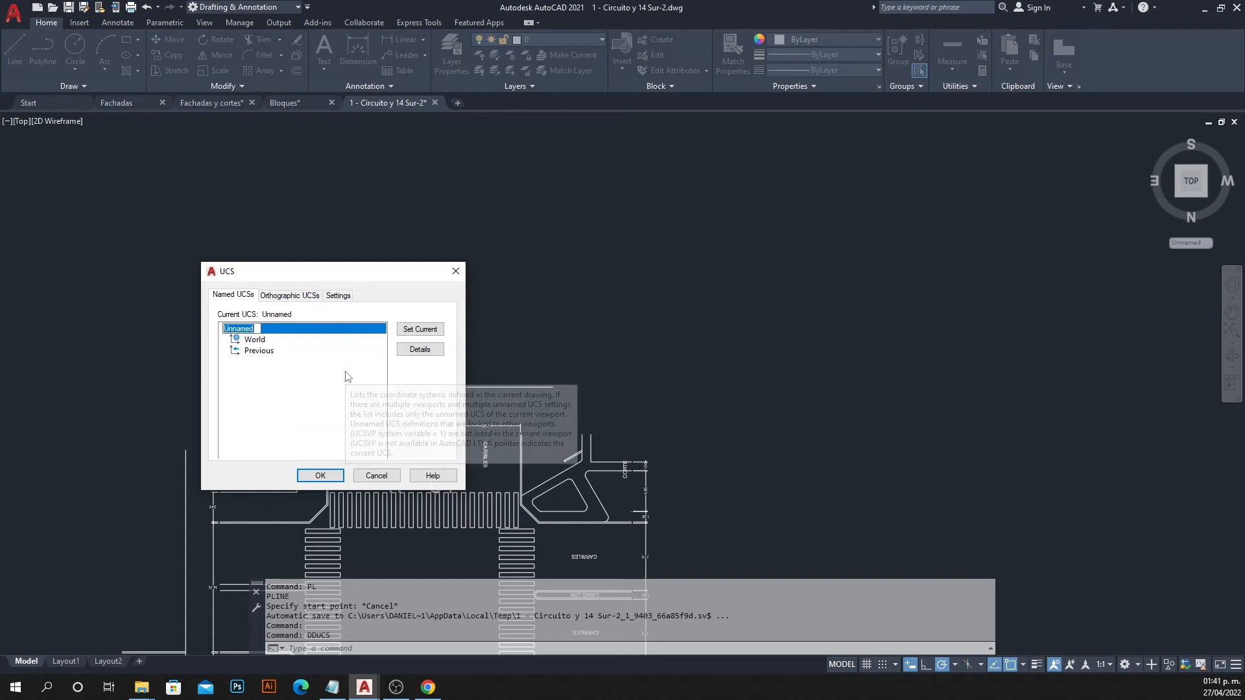
text(D)
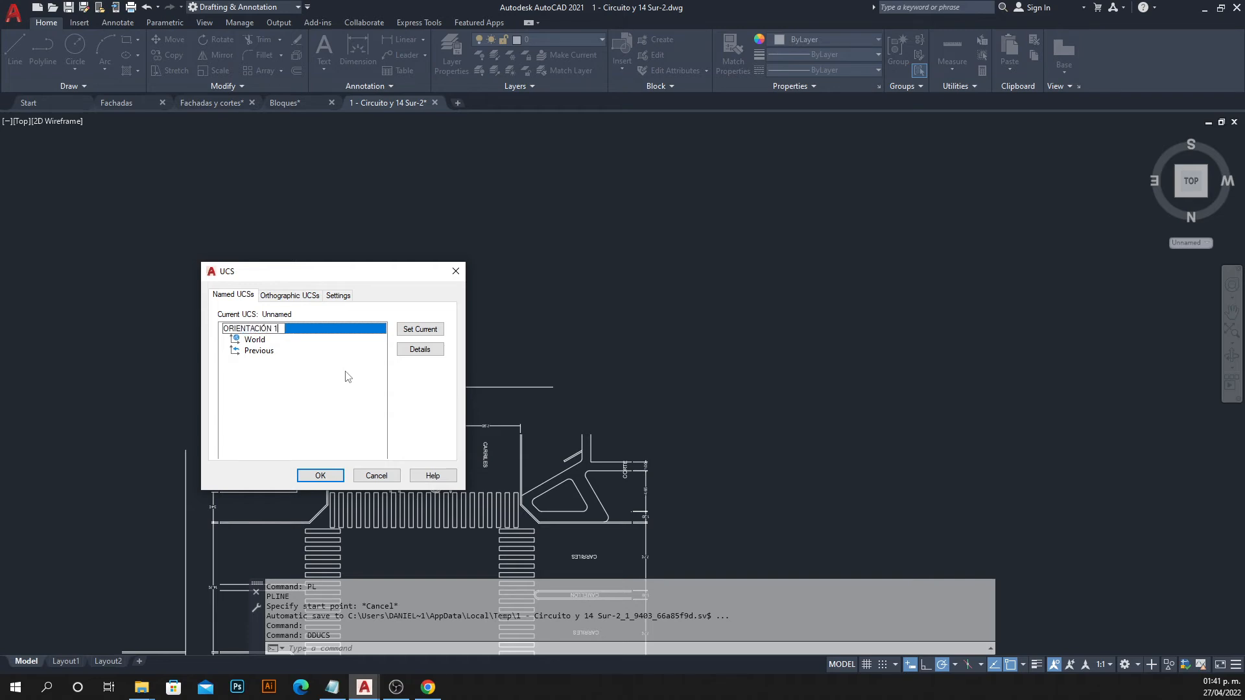
key(Return)
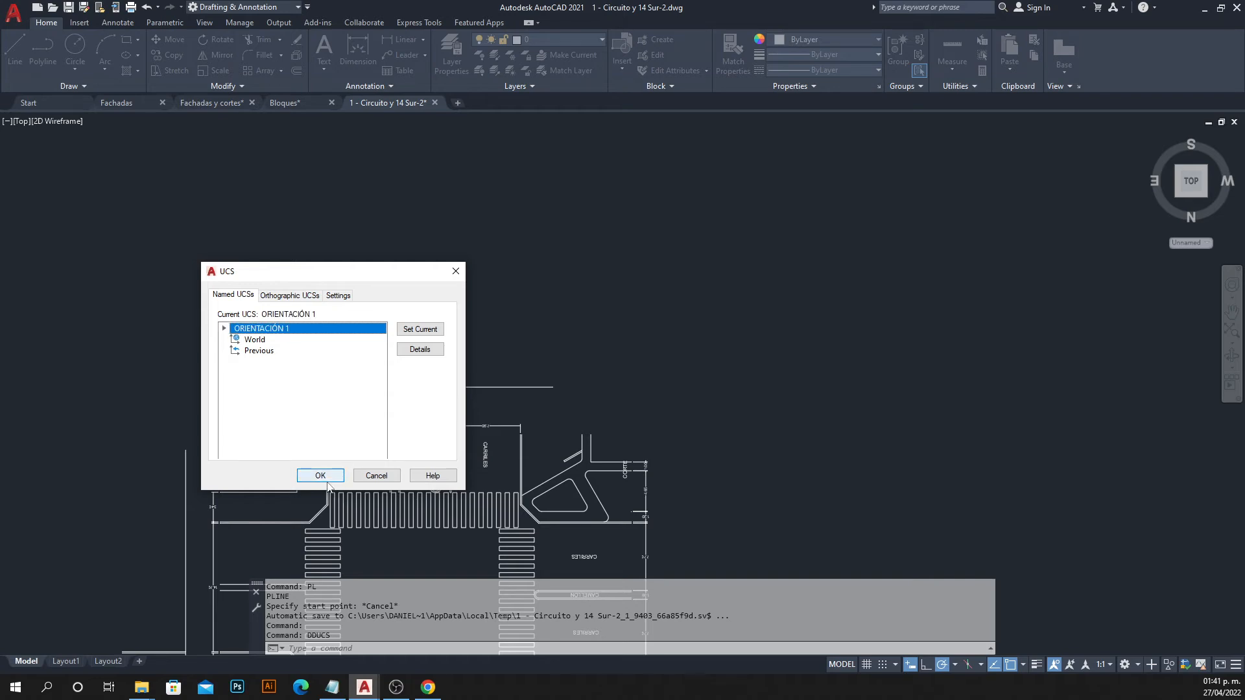
click(320, 475)
Make the World coordinate system current again with DDUCS.
text(DDUCS)
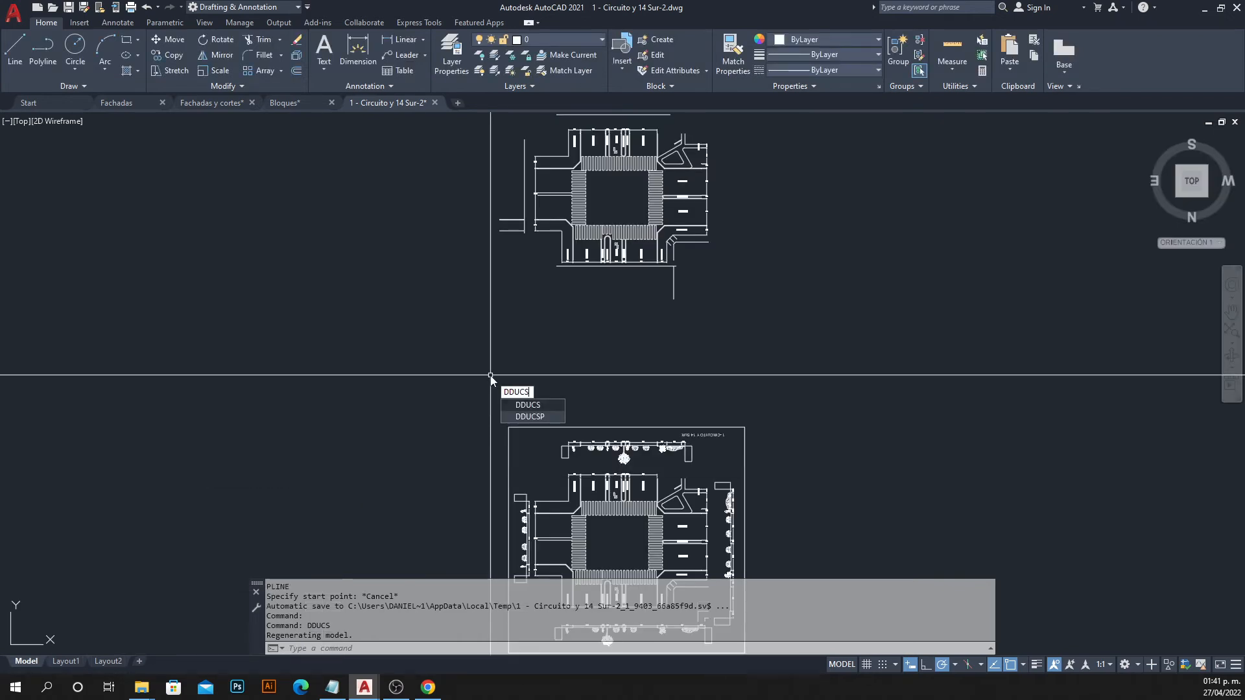
key(Return)
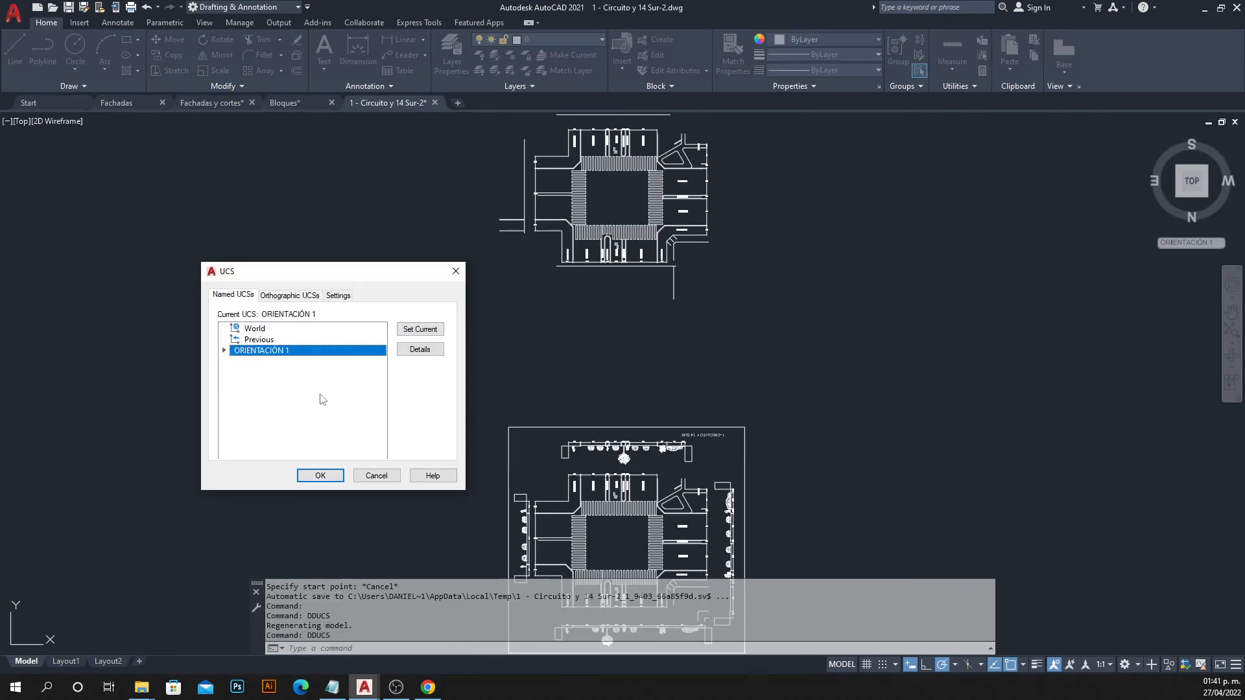
double_click(255, 328)
click(320, 475)
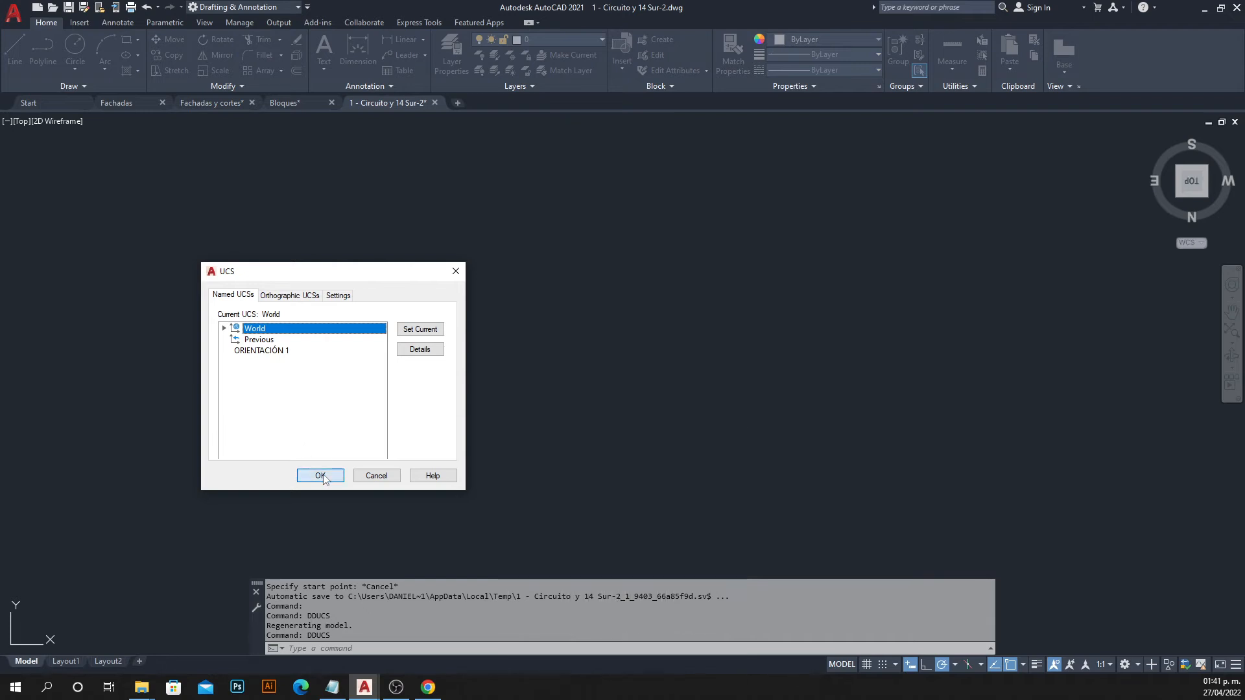
Try to restore the saved ORIENTACIÓN 1 coordinate system through DDUCS.
text(DD)
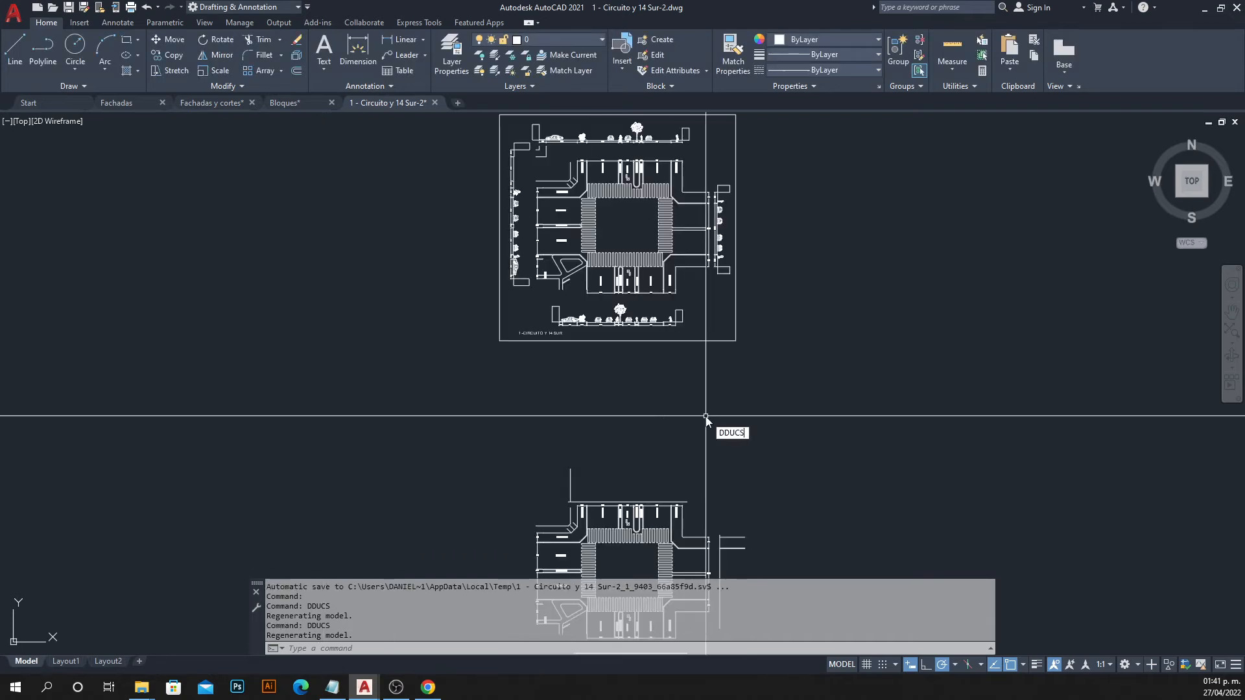
text(UCS)
key(Return)
click(272, 351)
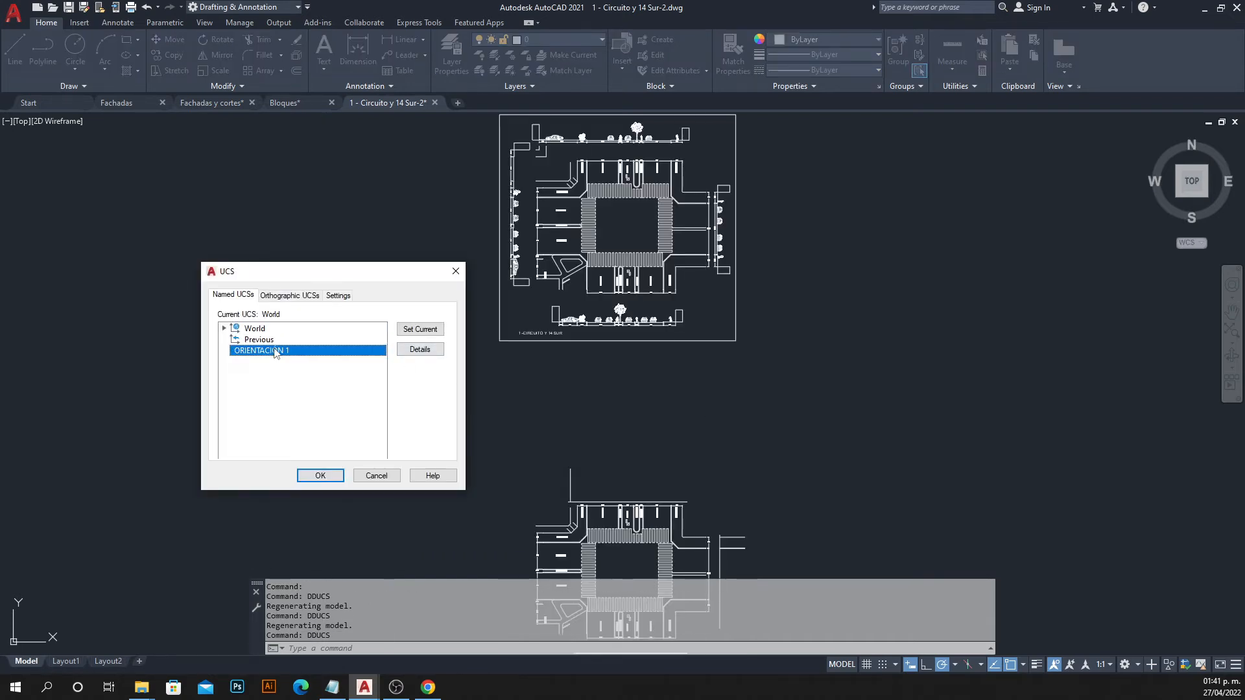
click(320, 475)
scroll(608, 393, down, 2)
middle_drag(608, 393, 405, 346)
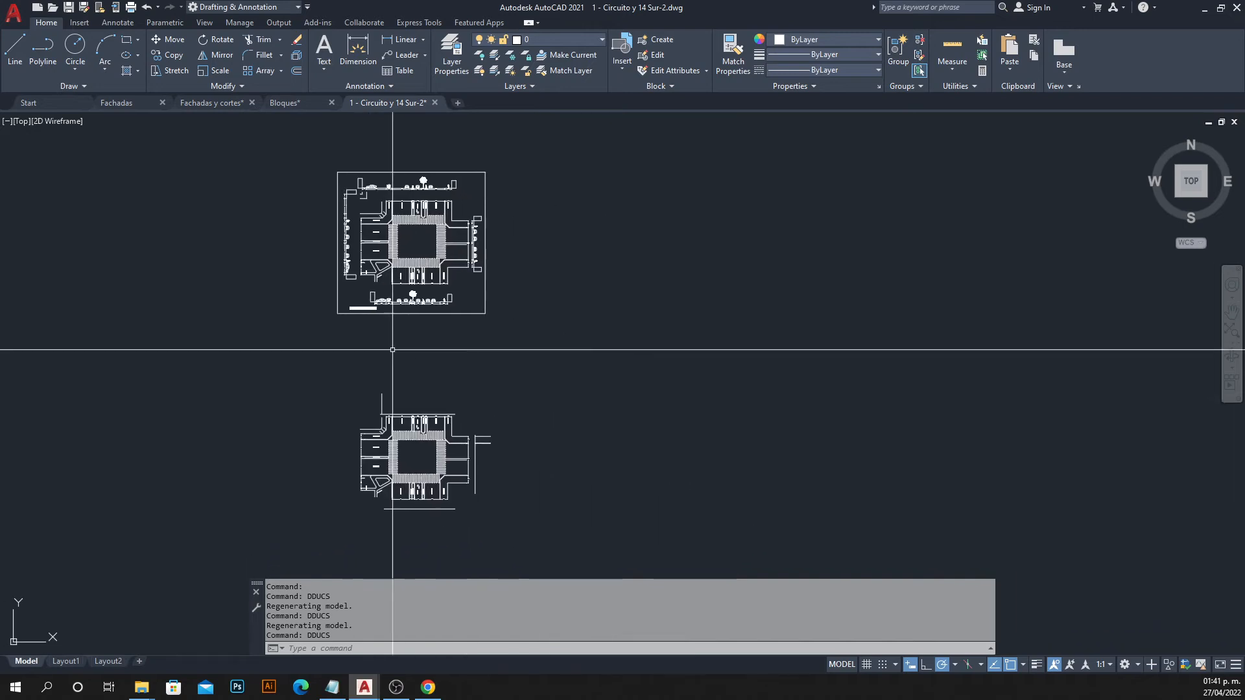
text(DDUCS)
key(Return)
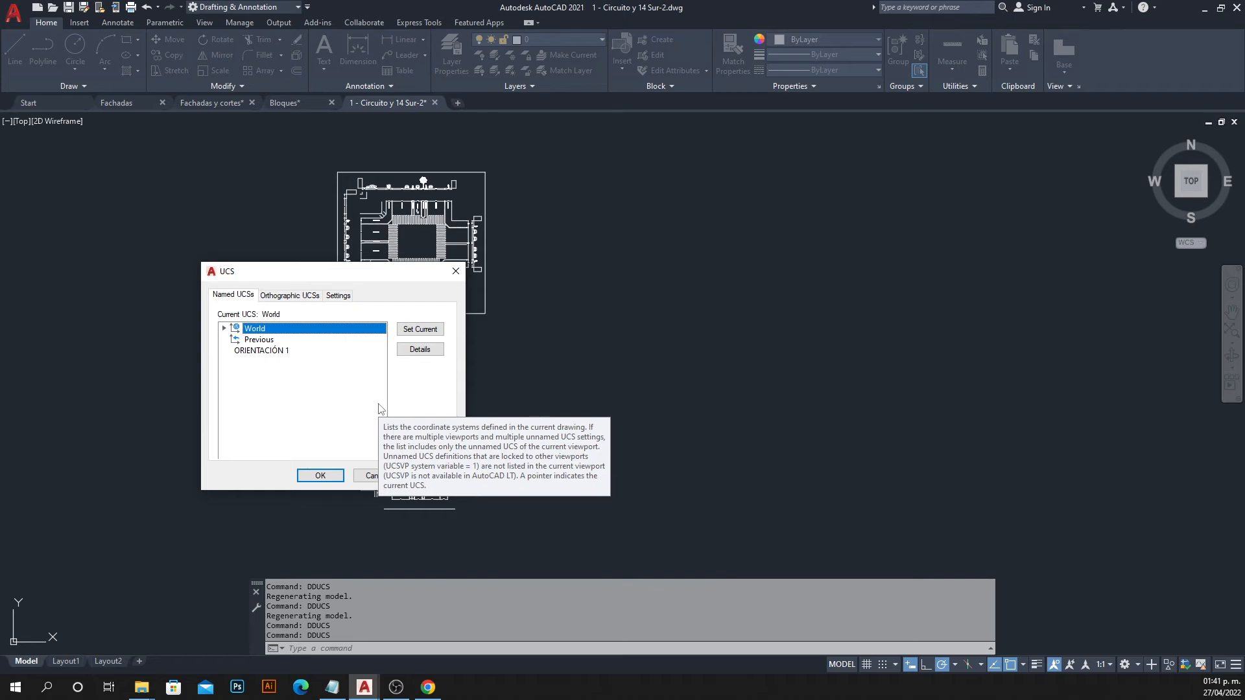
key(Escape)
key(Escape)
Align the UCS to a sidewalk line at the copied plan's northeast corner using the UCS Object option.
text(ucs)
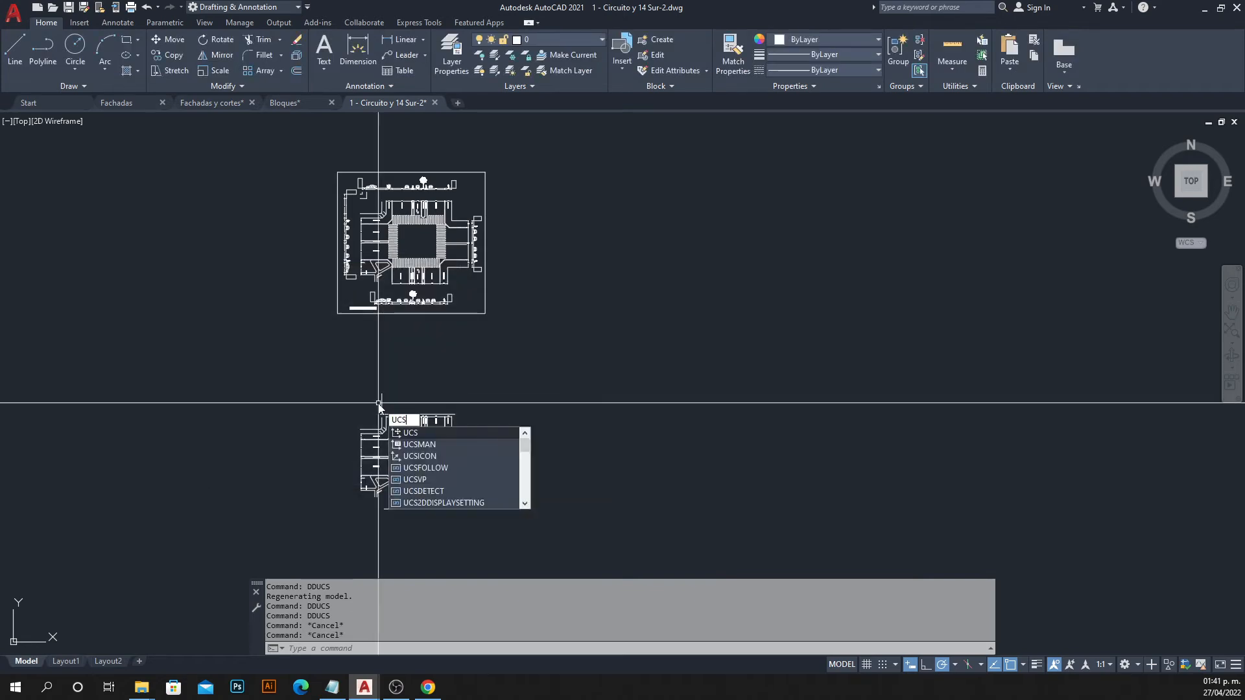
key(Return)
click(486, 648)
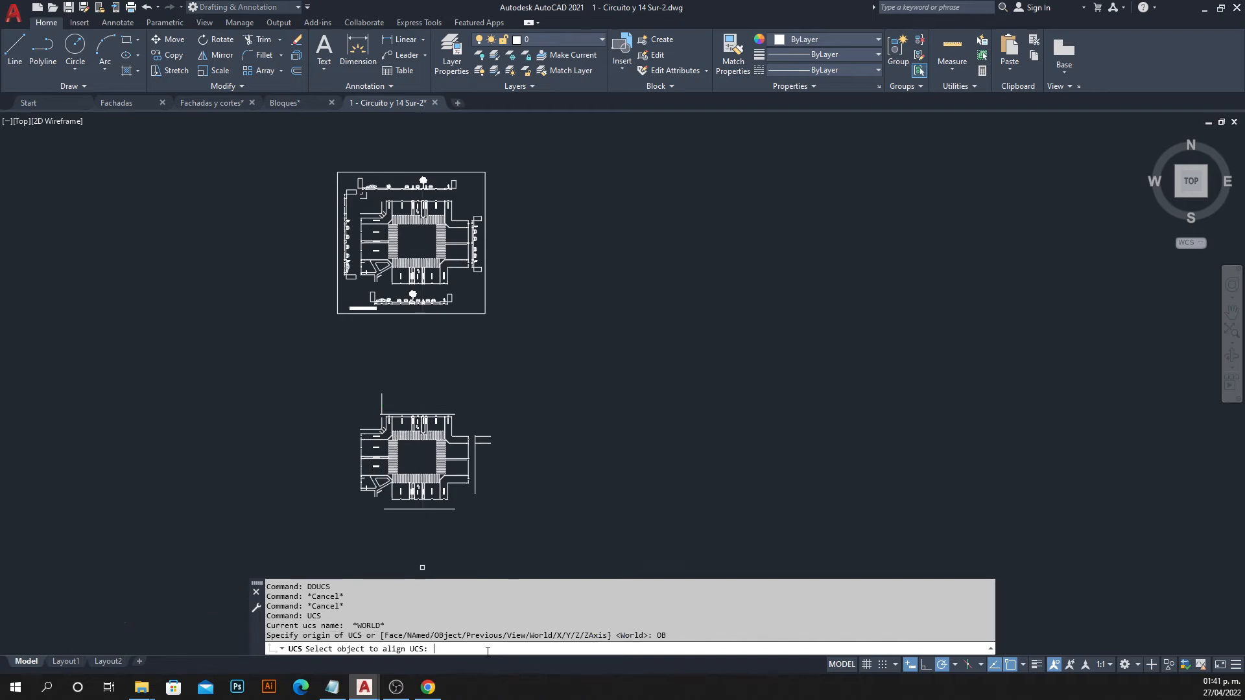
scroll(457, 461, up, 3)
click(461, 437)
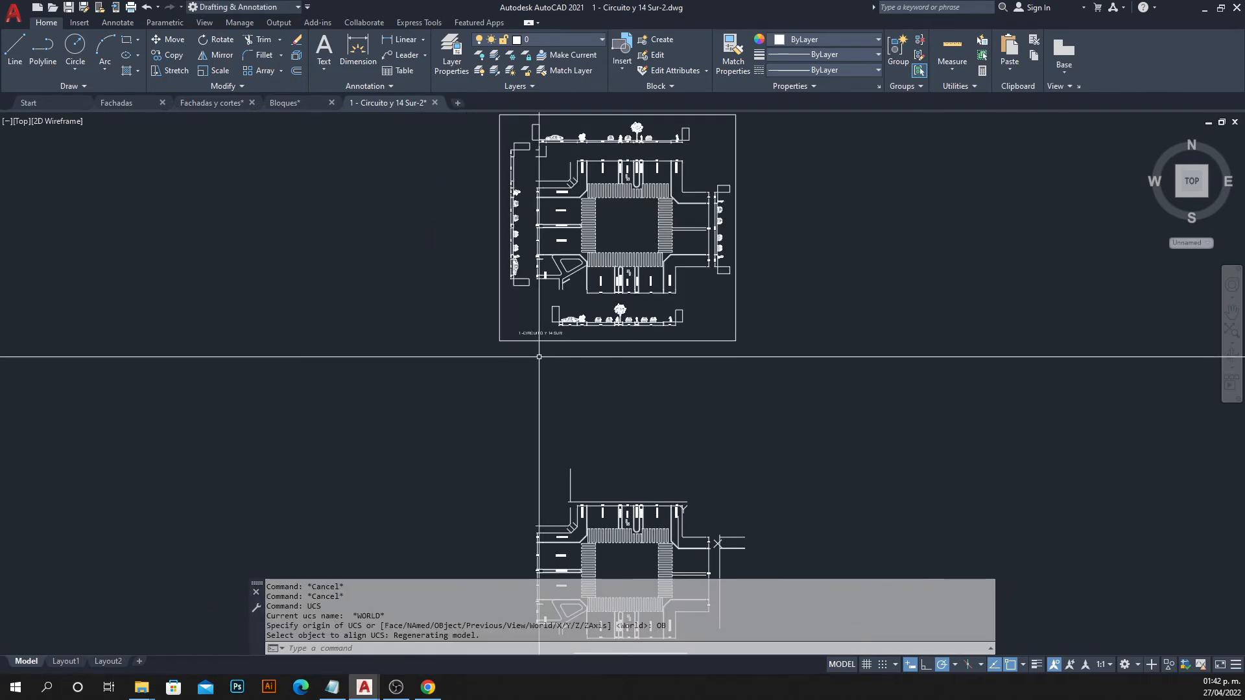
scroll(505, 366, down, 3)
scroll(479, 369, up, 2)
key(Escape)
key(Escape)
Enable applying the UCS icon settings to all active viewports in the DDUCS settings.
text(DDU)
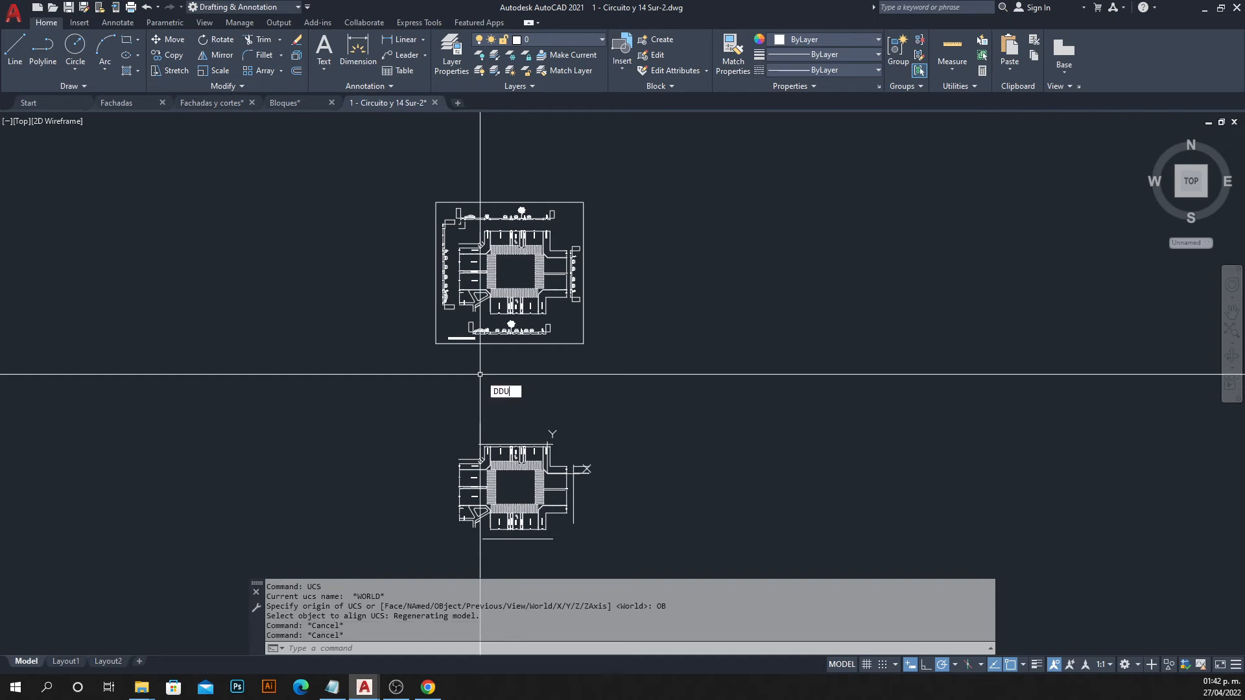
text(CS)
key(Return)
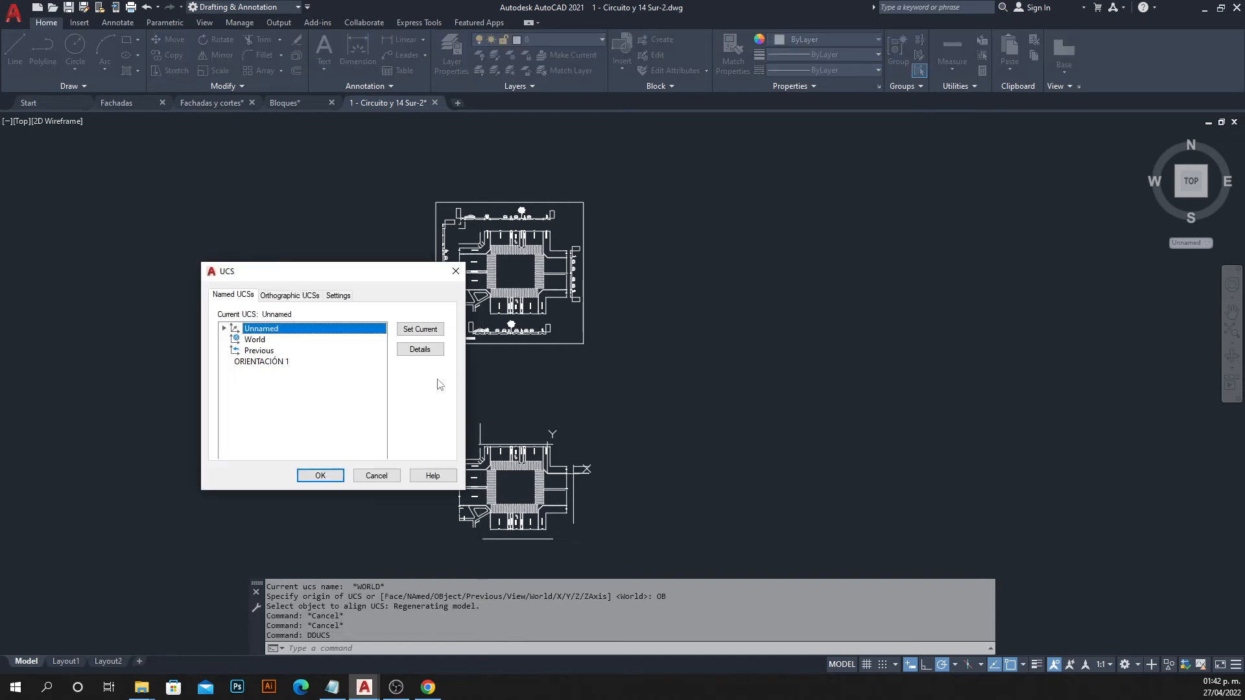
click(337, 296)
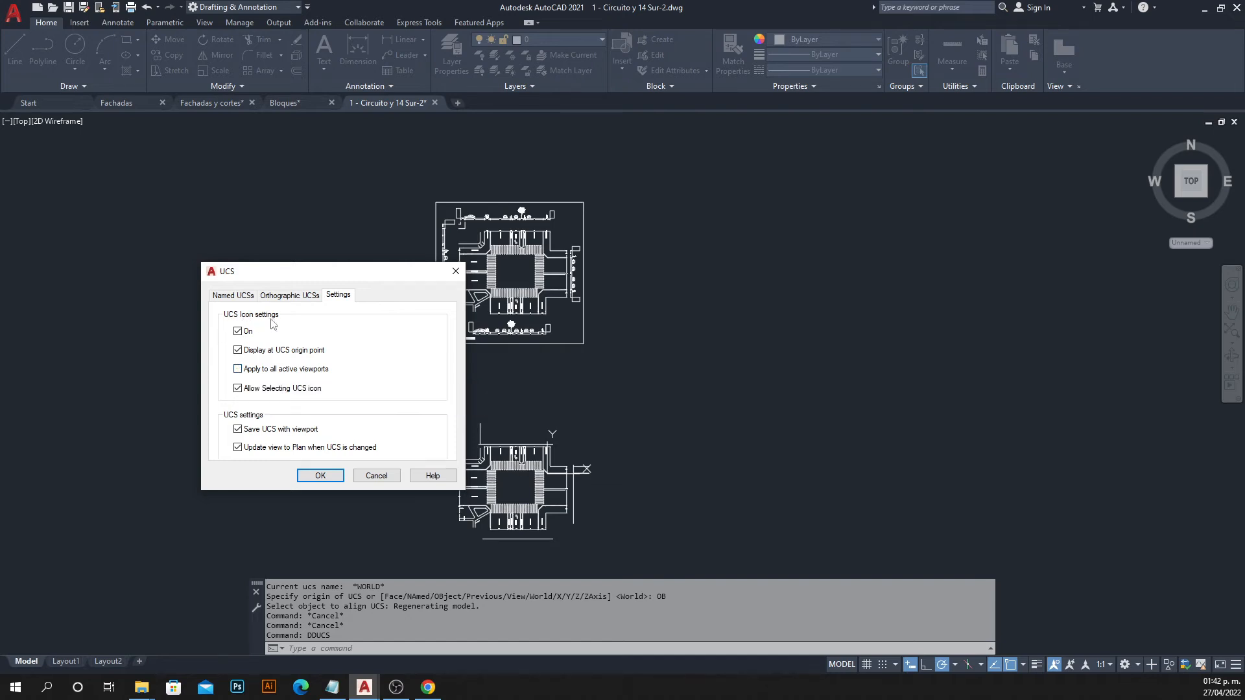
click(239, 369)
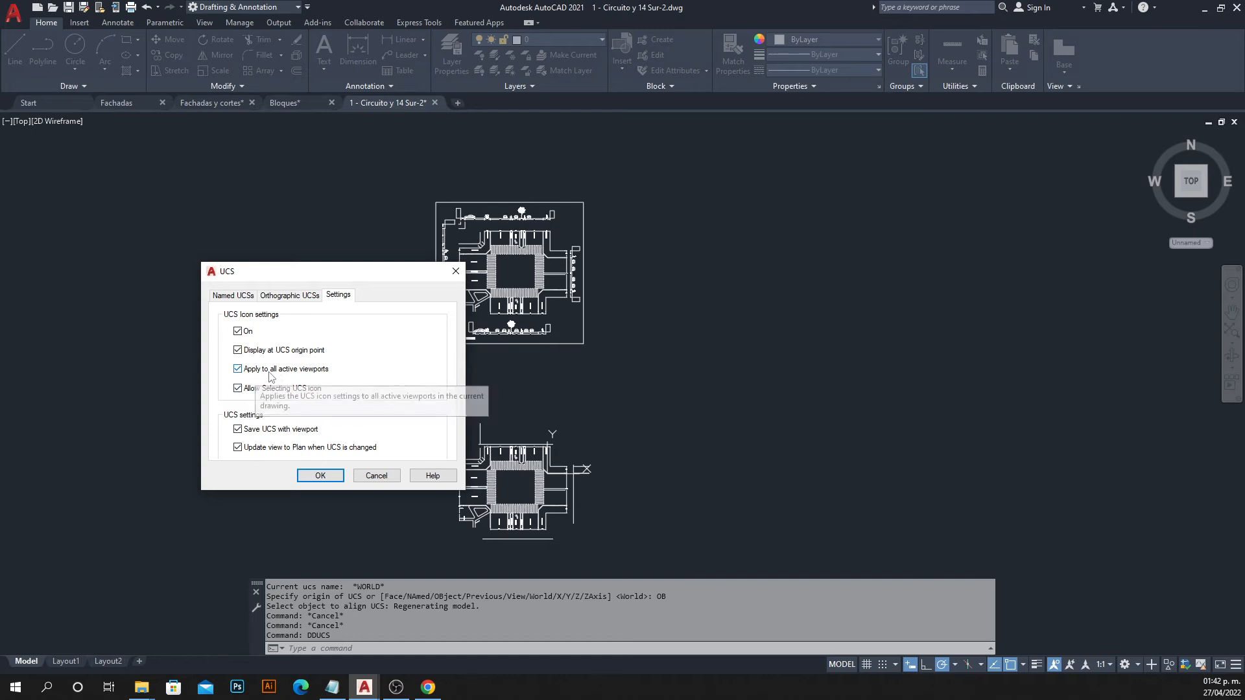
click(318, 476)
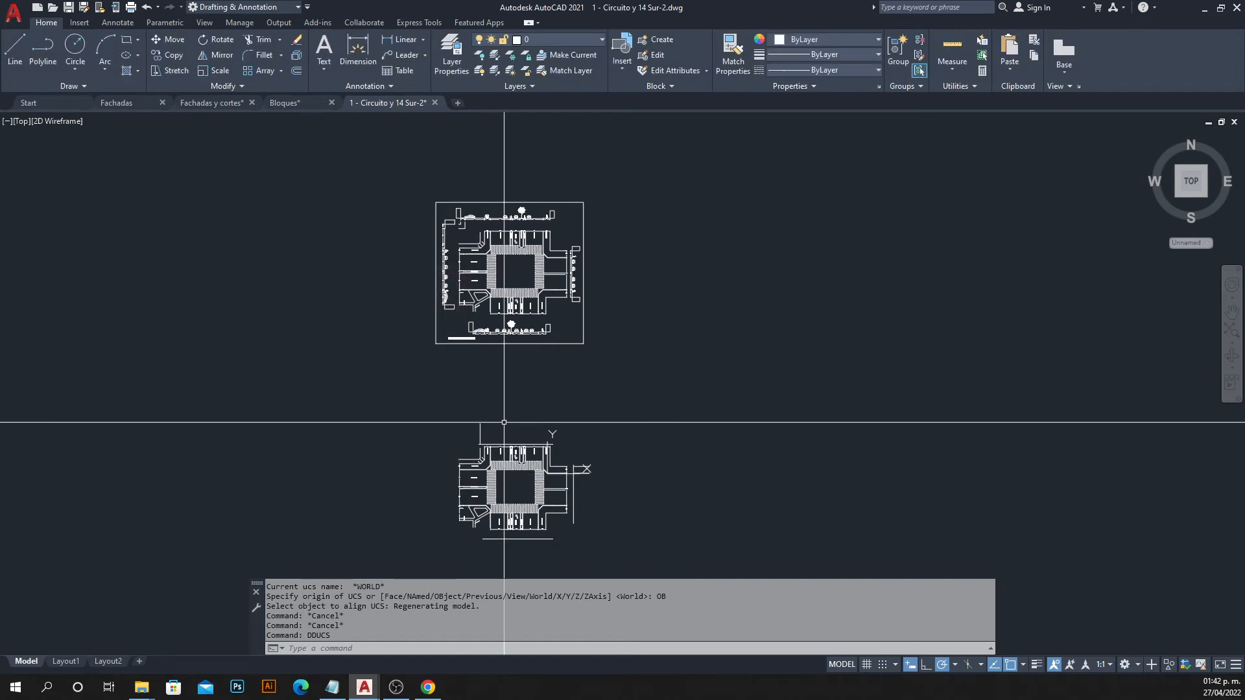
Make the World coordinate system current with DDUCS in place of the unnamed object-aligned one.
key(Return)
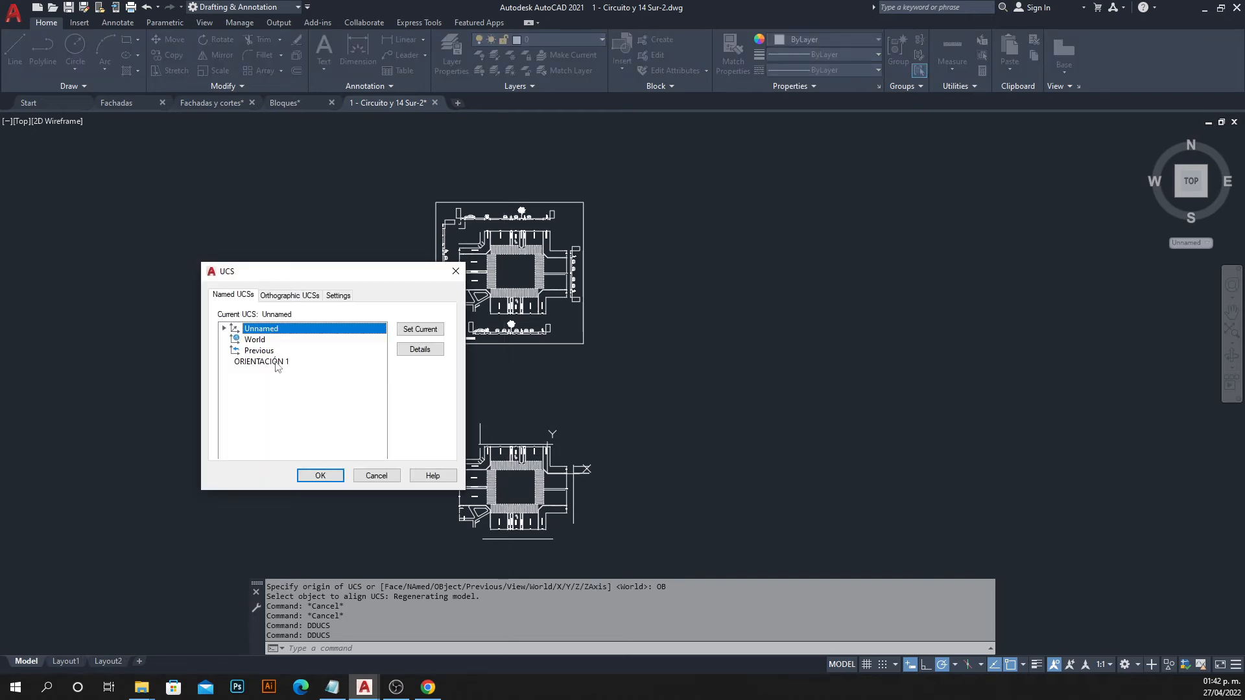
click(256, 340)
click(320, 476)
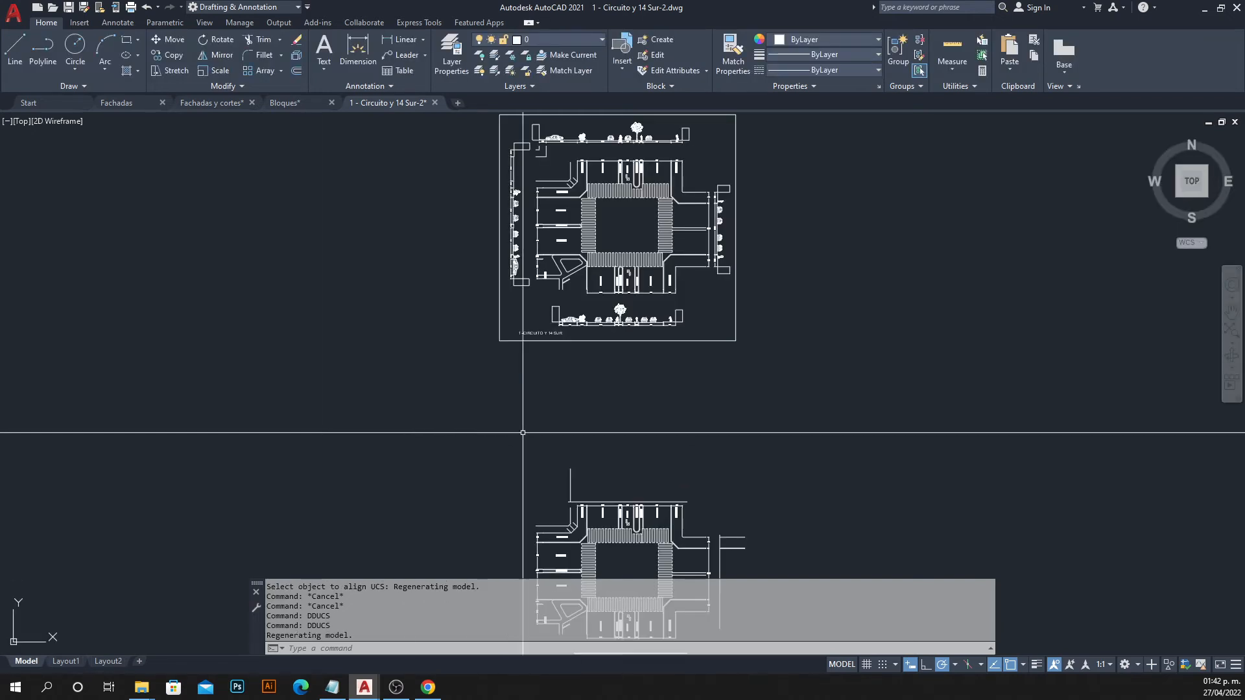
Set the saved ORIENTACIÓN 1 coordinate system current through DDUCS and inspect the copied intersection plan in that orientation.
text(DDUCS)
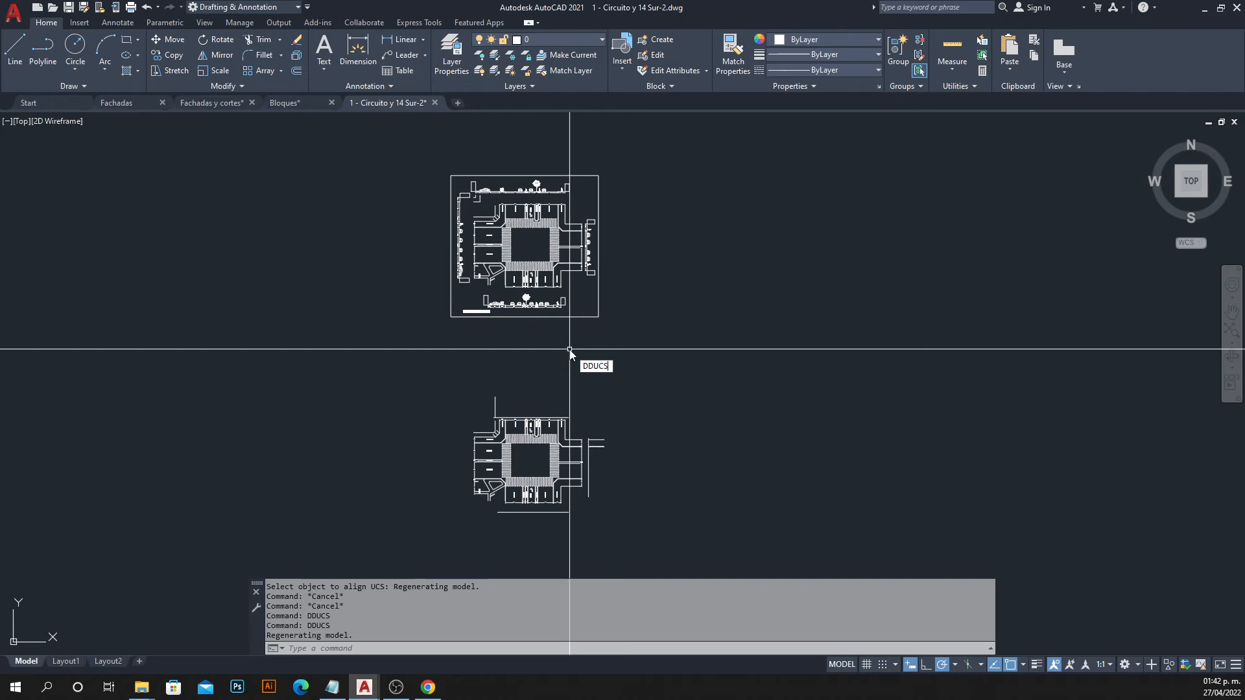
key(Return)
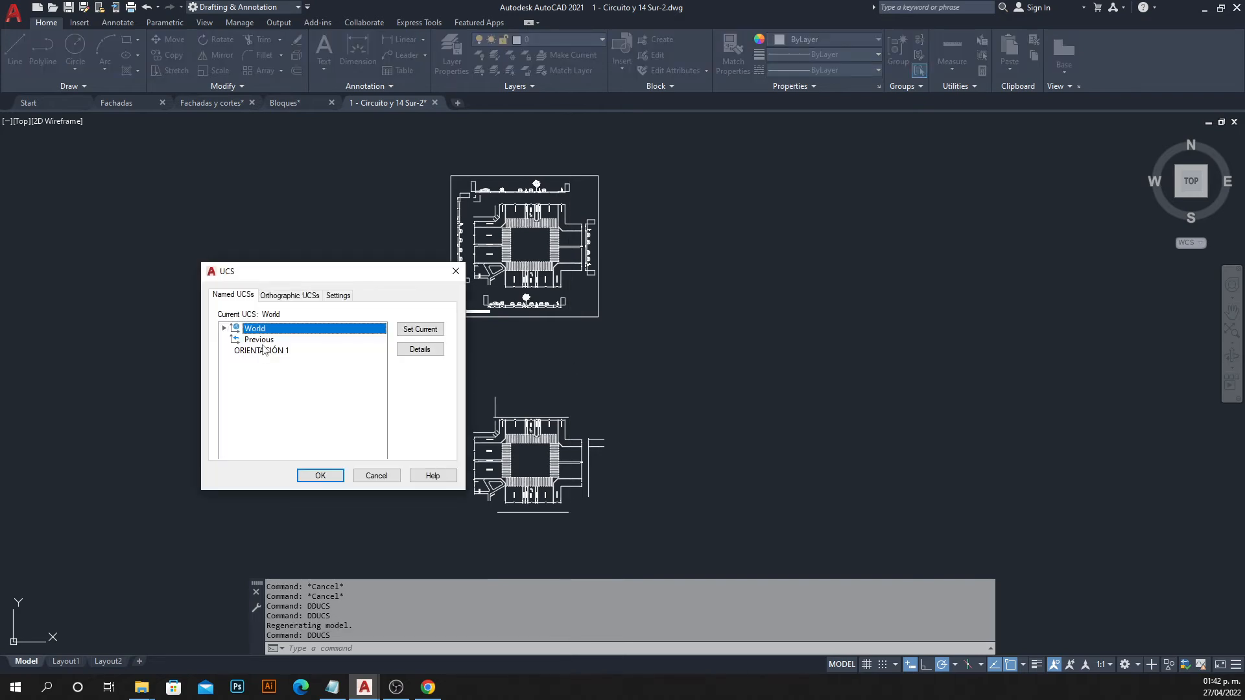
click(263, 344)
double_click(263, 351)
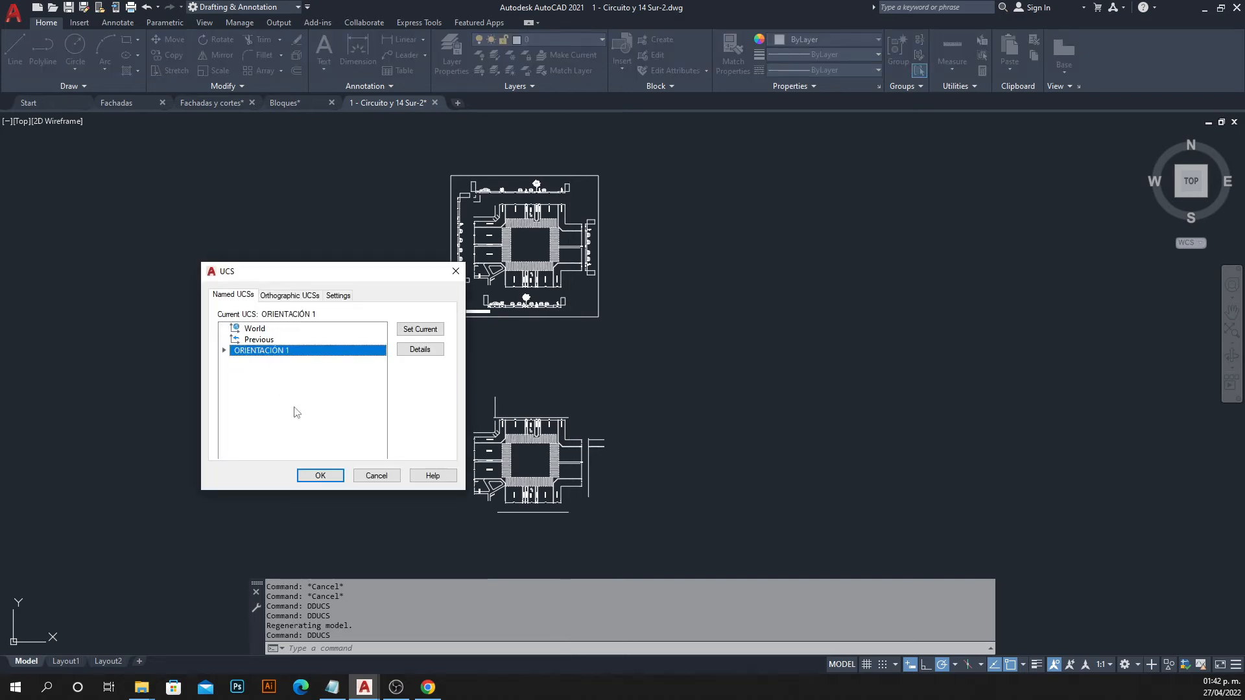
click(320, 475)
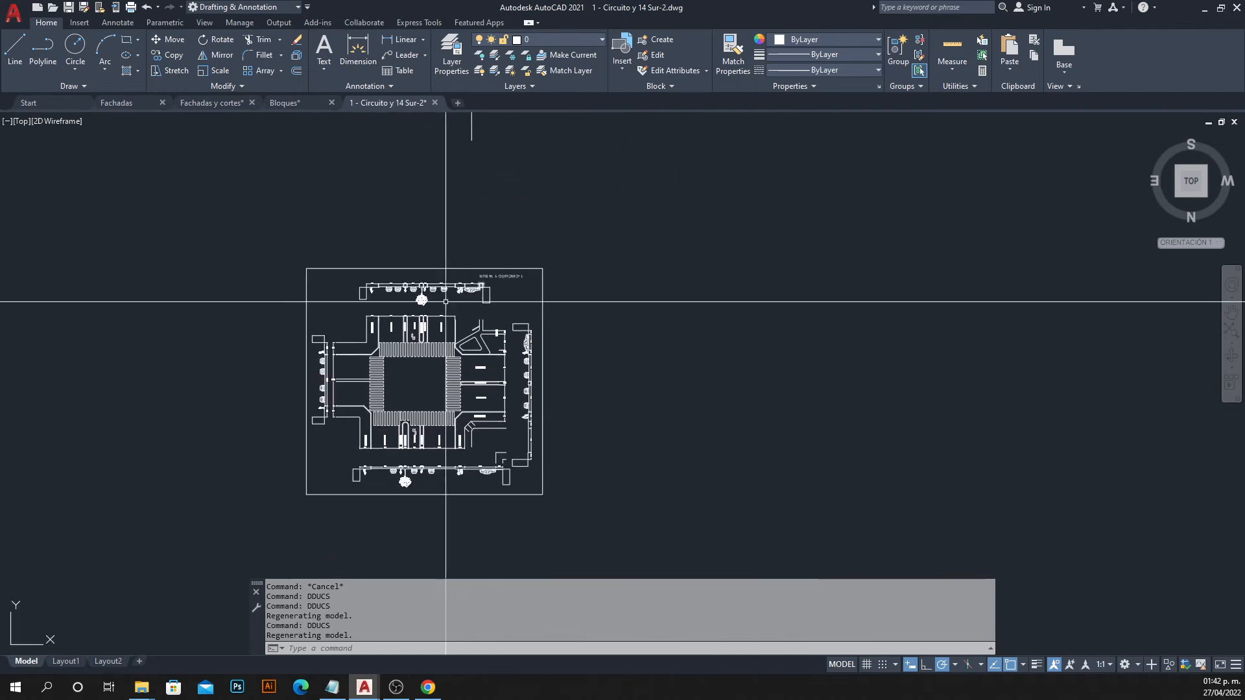
scroll(632, 248, up, 4)
scroll(632, 248, down, 3)
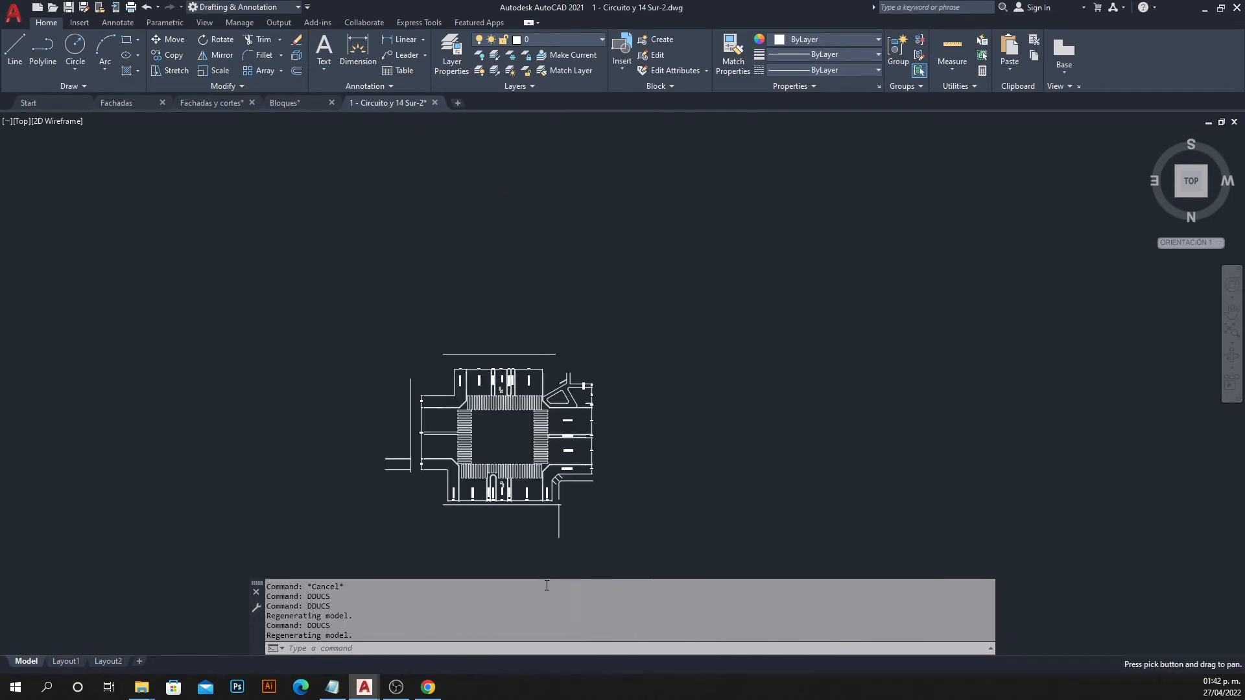
scroll(544, 356, up, 5)
scroll(531, 268, down, 5)
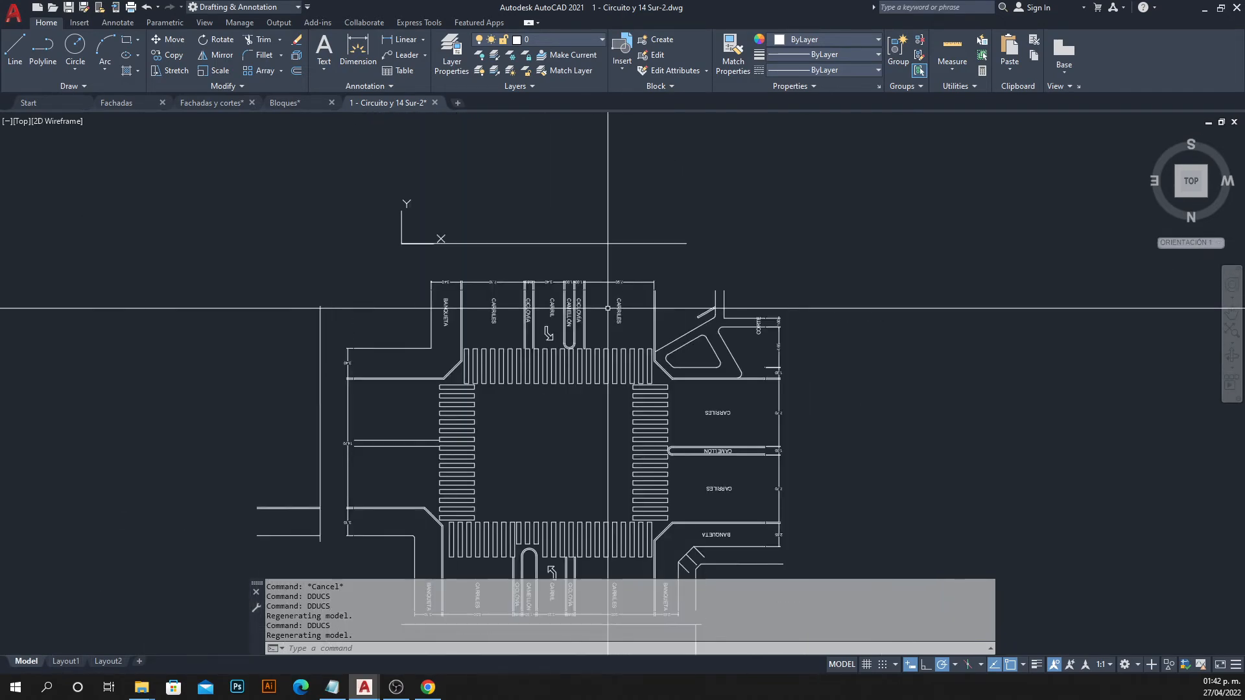
middle_drag(704, 382, 424, 394)
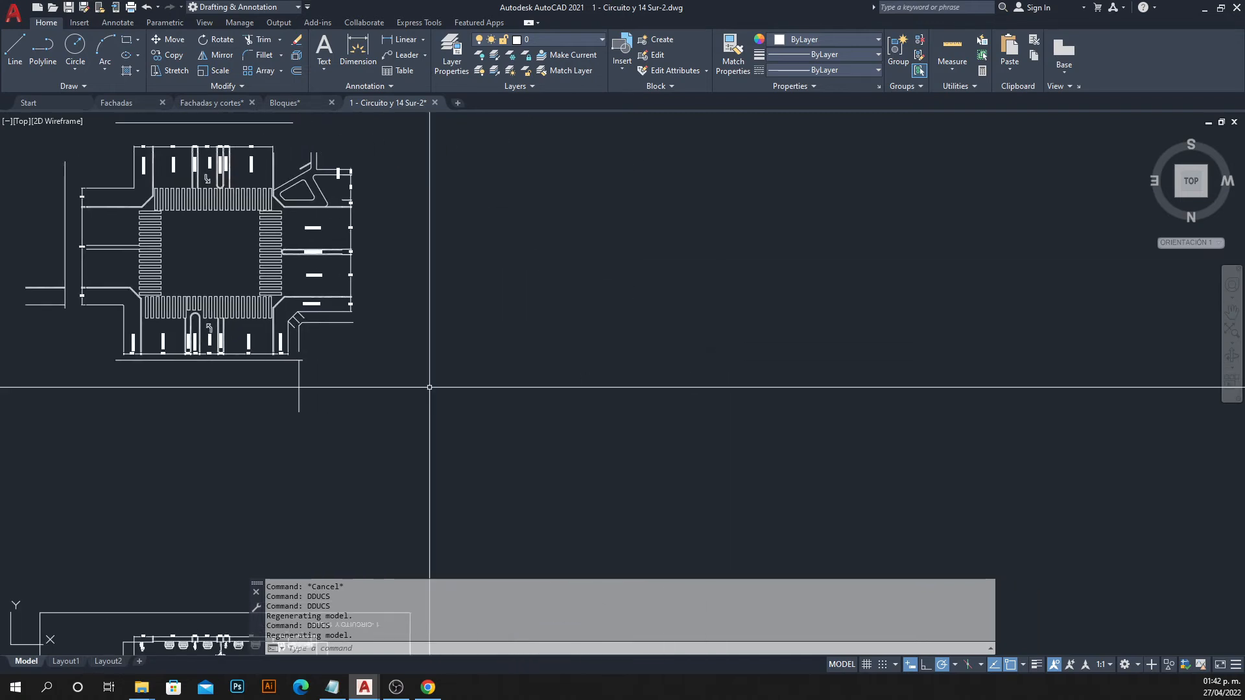
Switch from ORIENTACIÓN 1 back to the World coordinate system with DDUCS.
text(dducs)
key(Return)
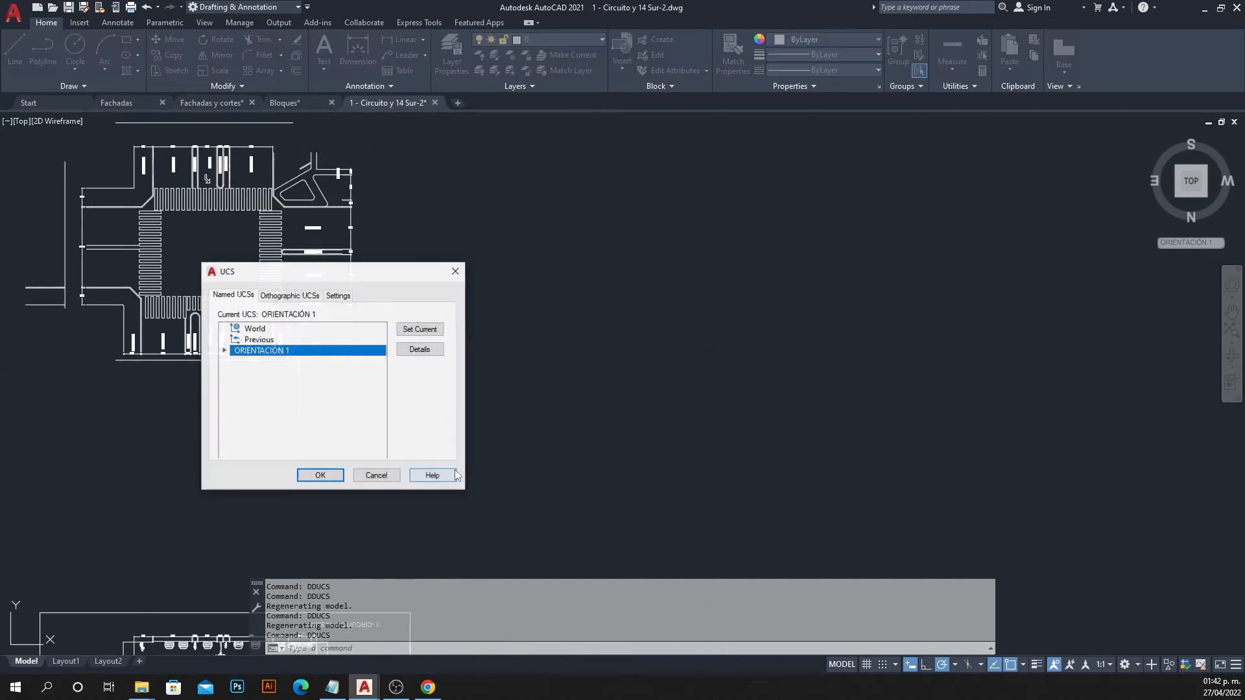
click(253, 329)
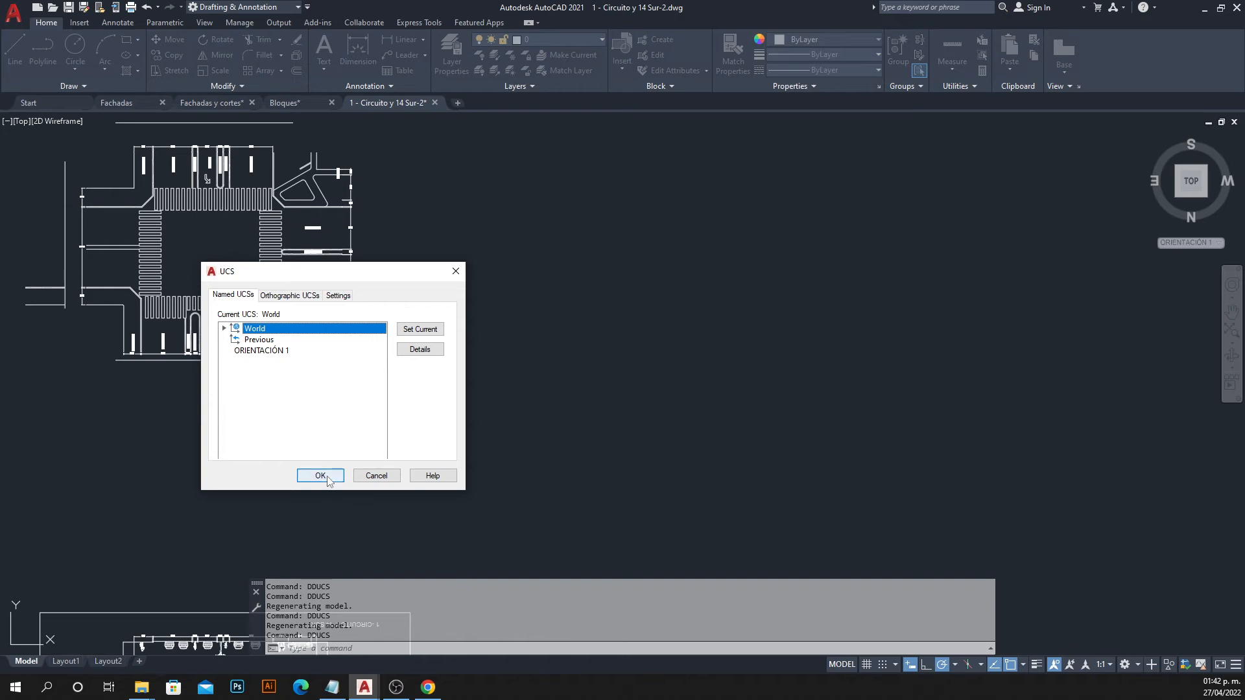
click(324, 476)
Draw a closed four-sided polyline with slanted sides and horizontal upper and lower edges in the empty area east of the two plans.
scroll(566, 437, down, 4)
middle_drag(566, 437, 347, 314)
scroll(350, 283, up, 2)
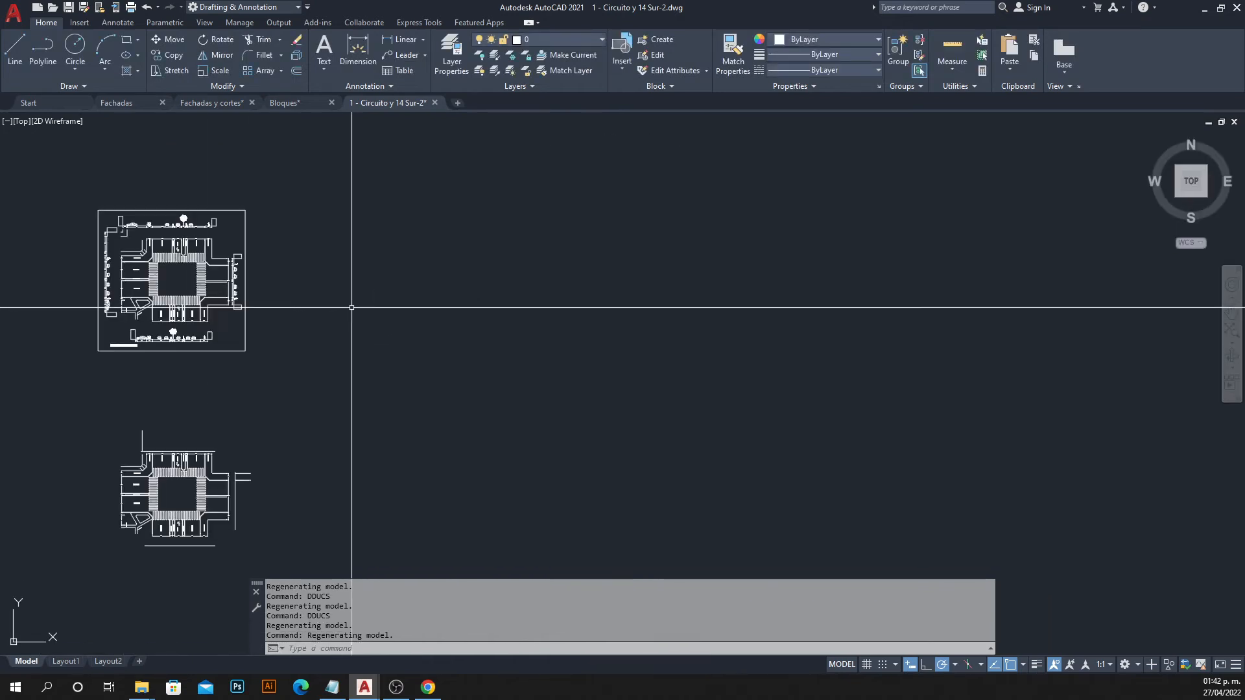
text(pl)
key(Return)
click(397, 296)
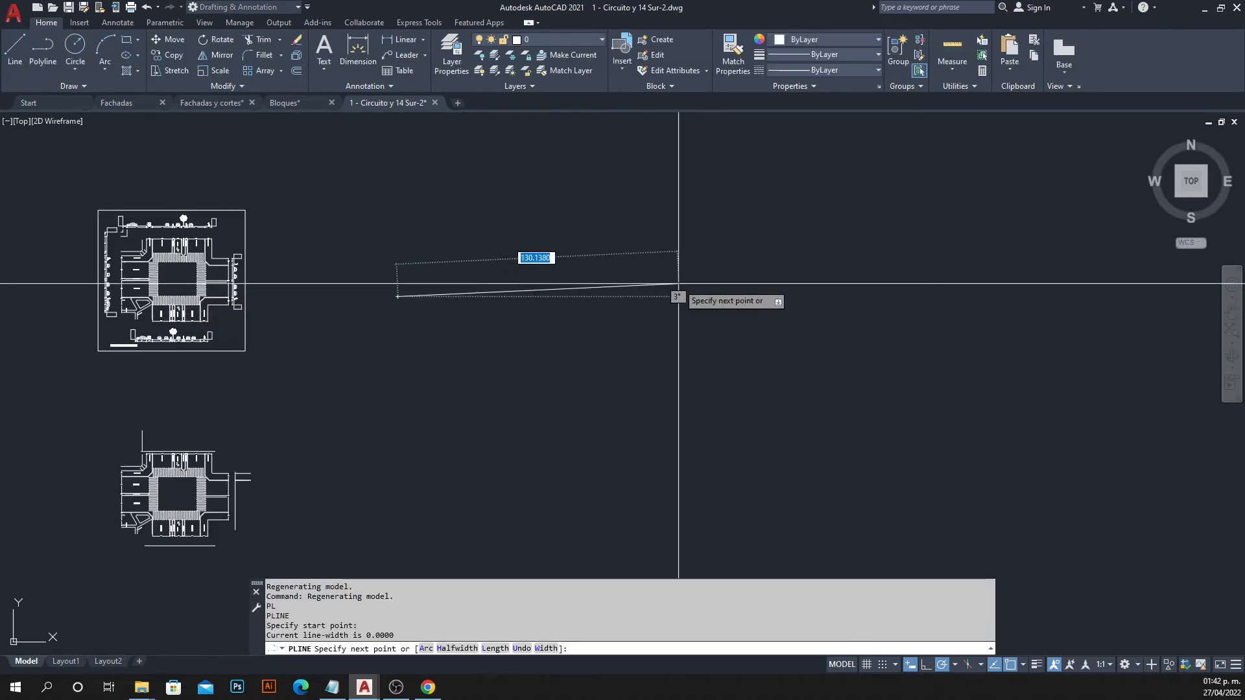
click(634, 297)
click(767, 480)
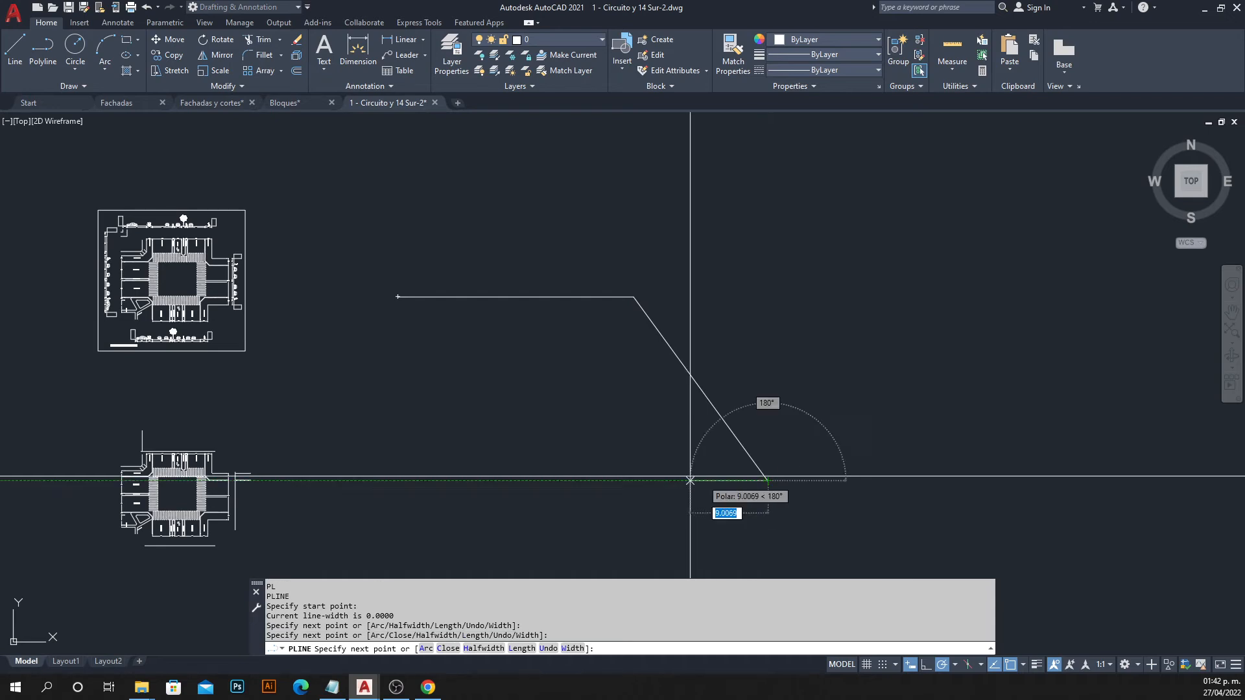
click(456, 480)
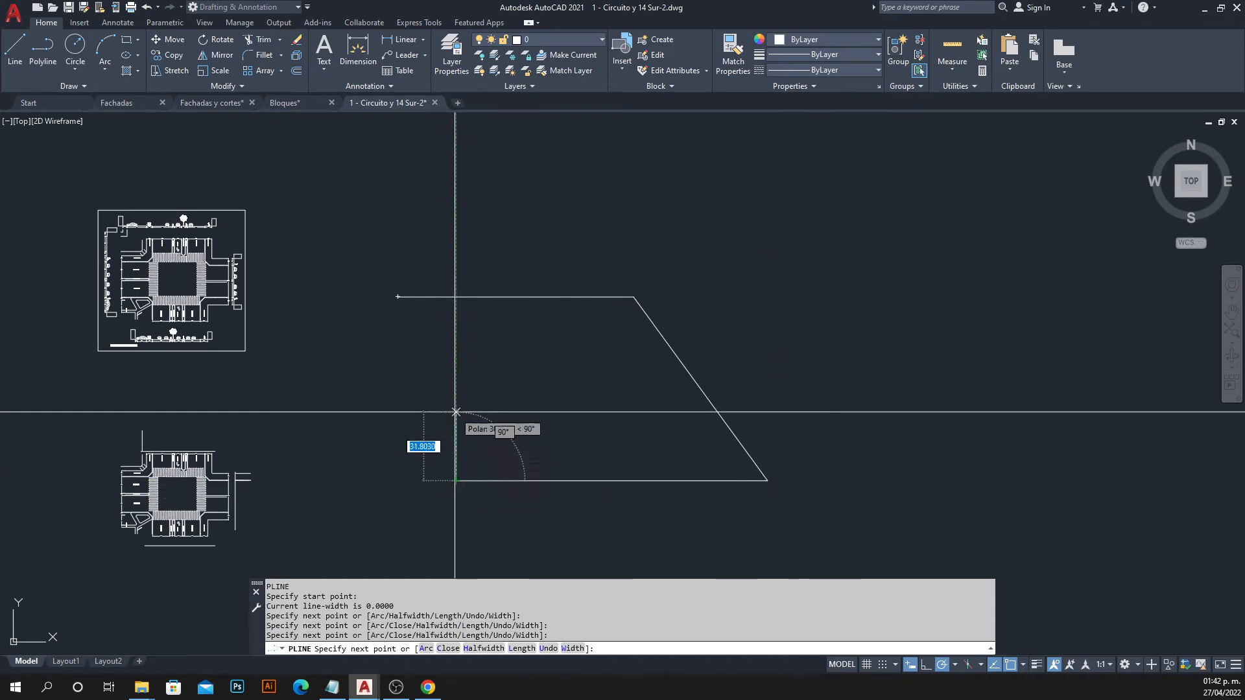
click(398, 296)
key(Escape)
middle_drag(652, 428, 403, 425)
scroll(403, 426, up, 2)
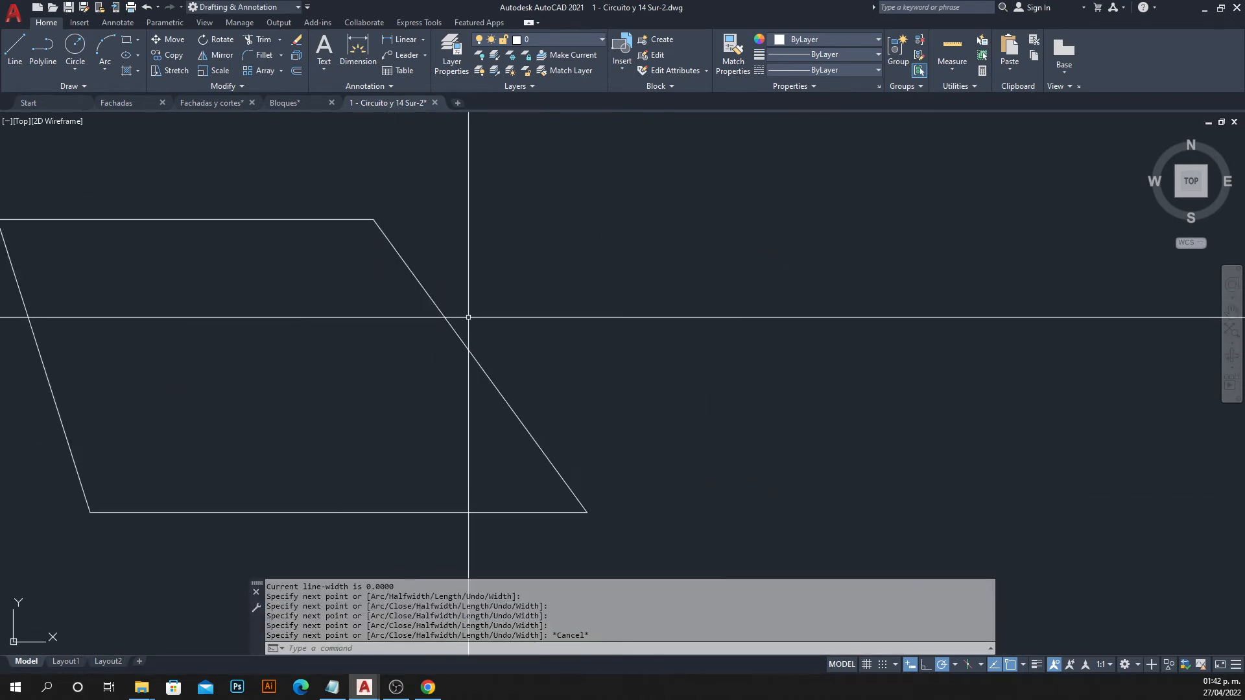
text(DD)
key(Escape)
key(Escape)
key(Escape)
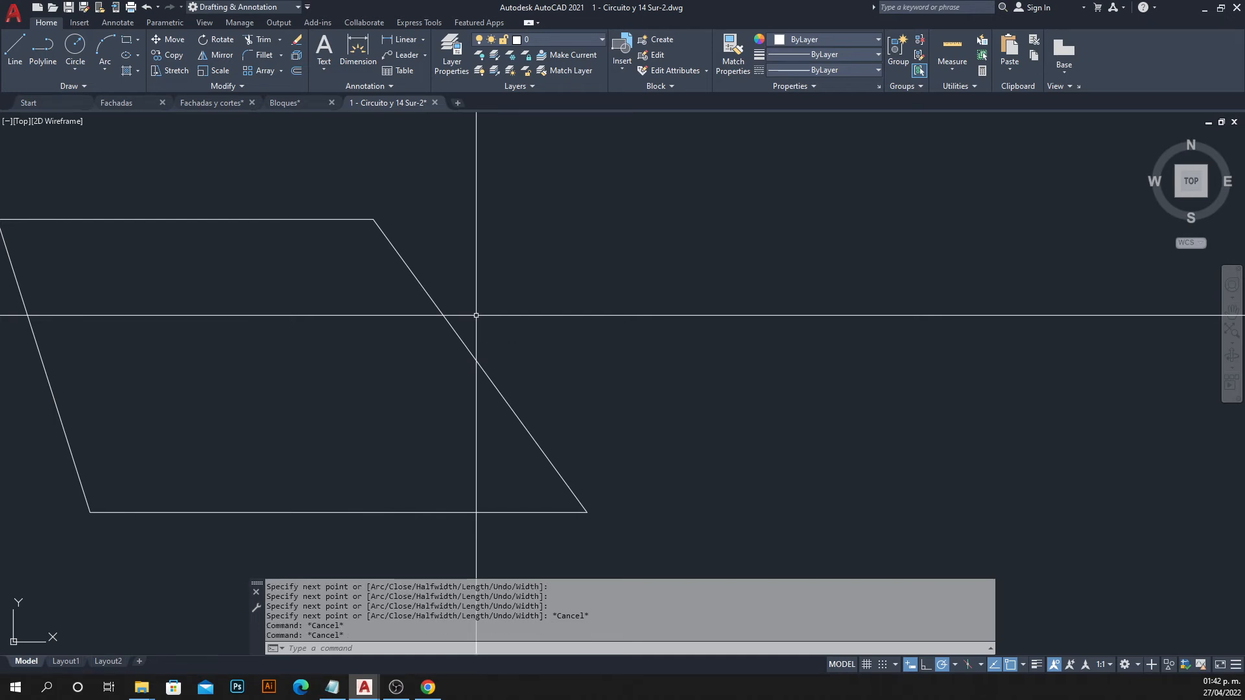
Review the UCS icon and viewport options in the DDUCS settings, including applying to all active viewports and updating the view to plan.
text(DDD)
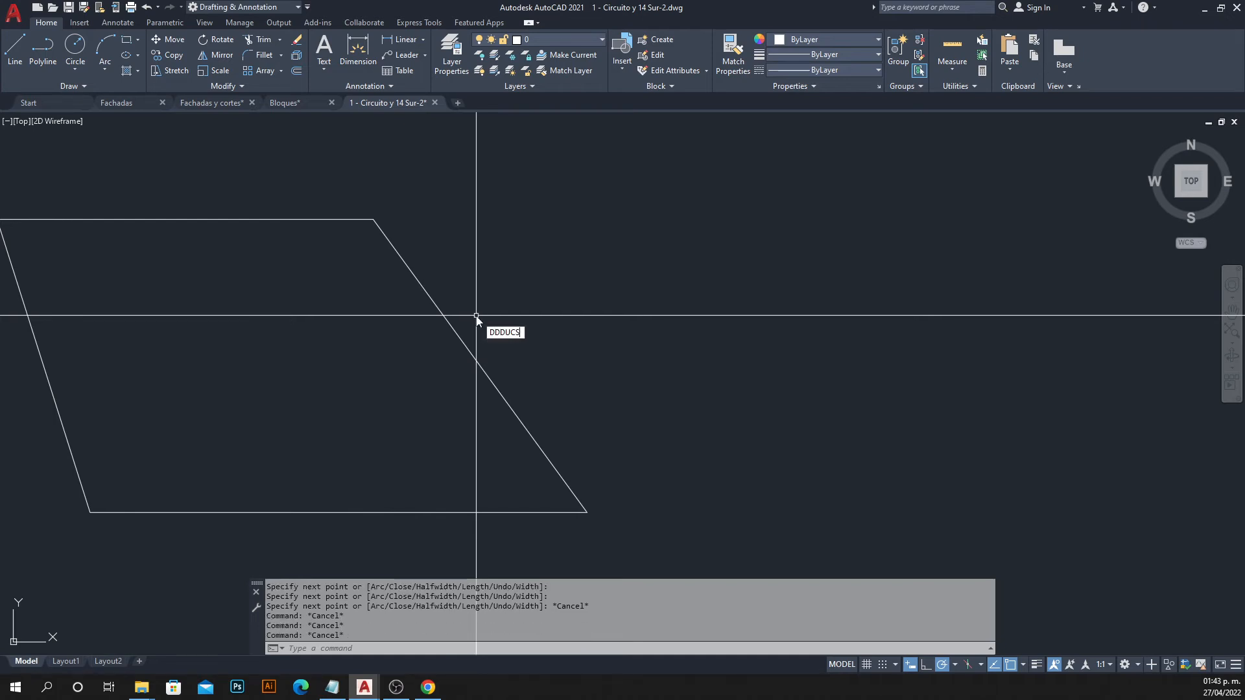
text(UCS)
key(Return)
click(338, 294)
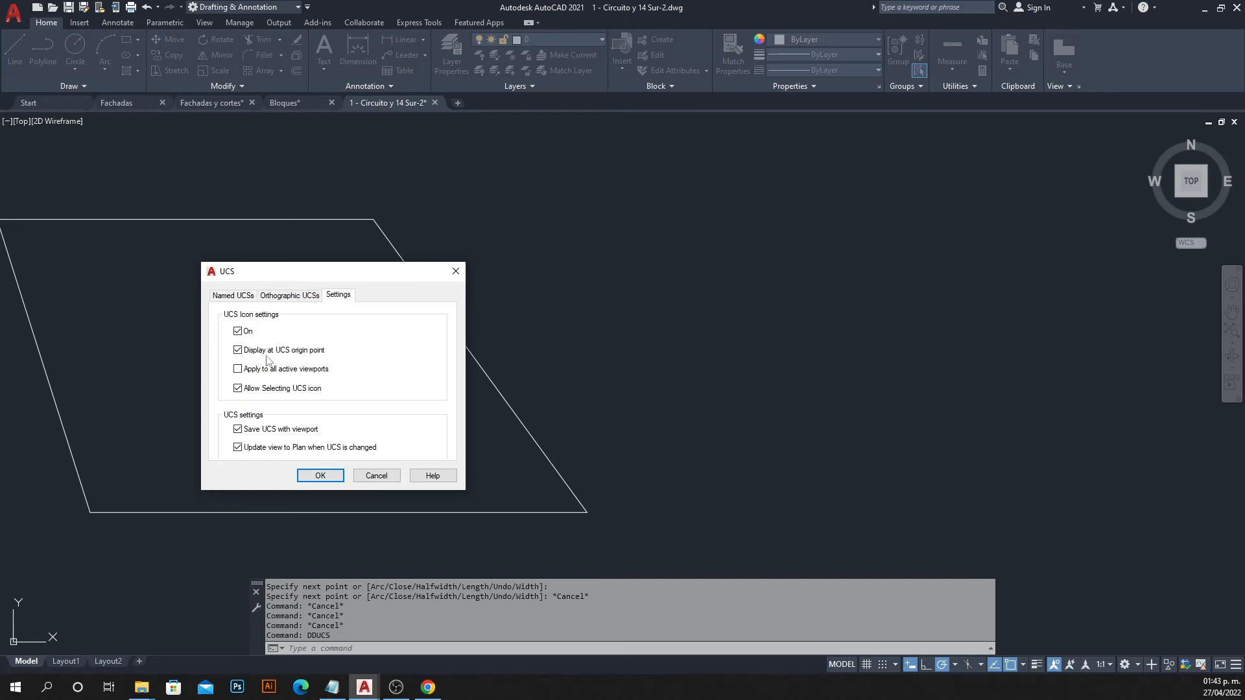
click(238, 369)
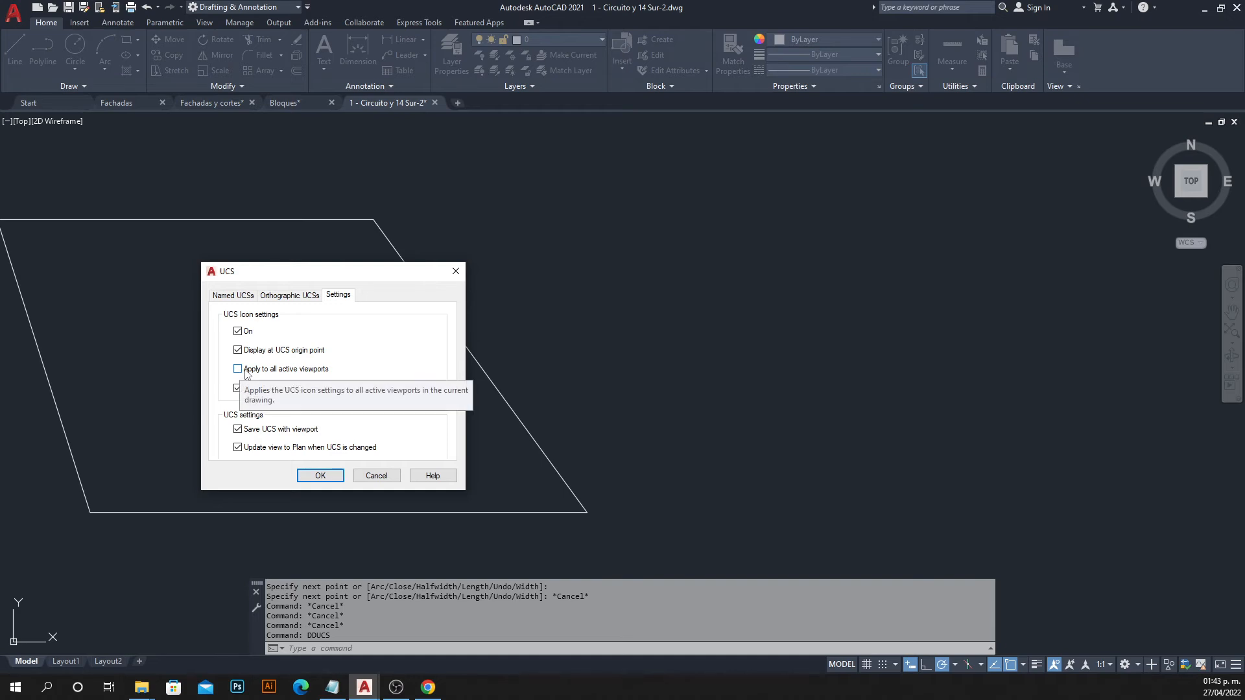
click(275, 298)
click(337, 296)
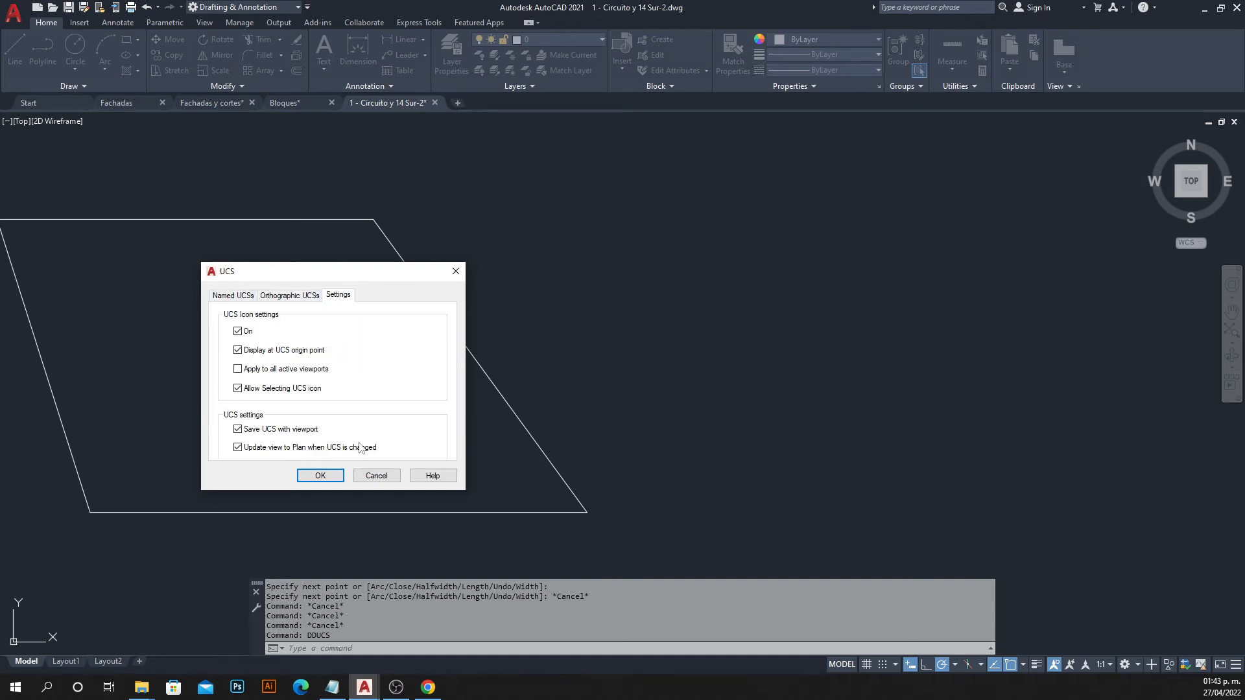
click(320, 476)
Align the UCS to the slanted west edge of the four-sided polyline using the UCS Object option.
scroll(407, 443, down, 2)
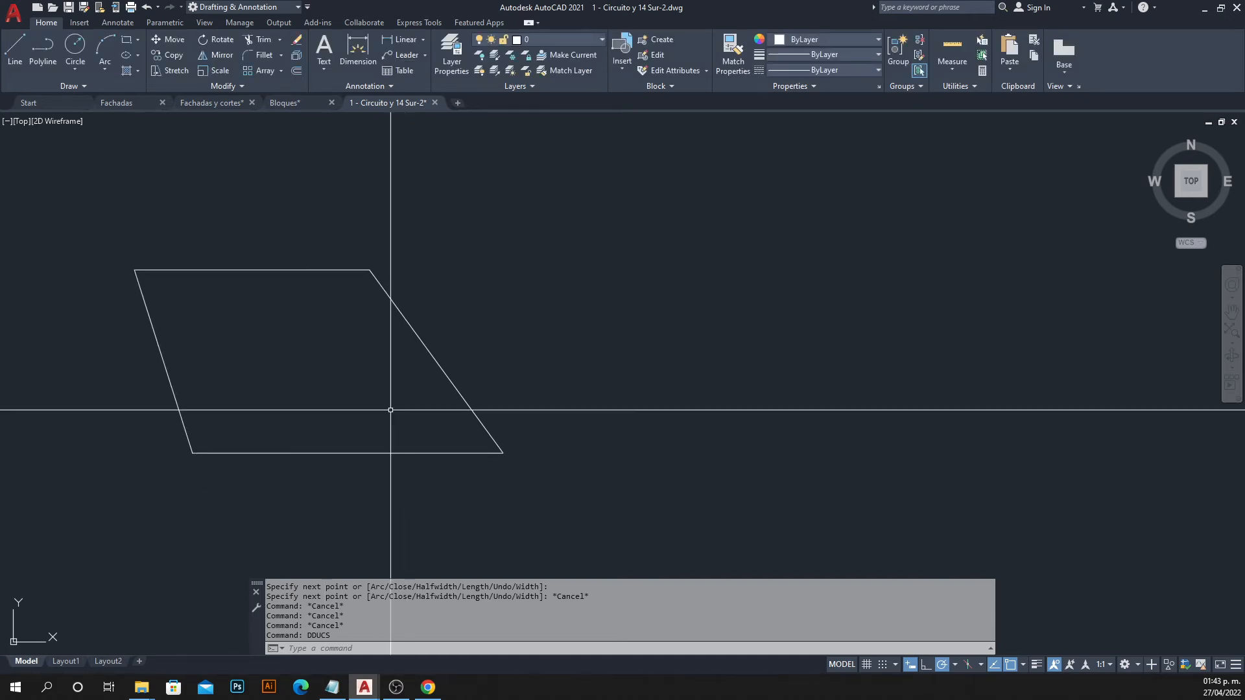
text(ucs)
key(Return)
text(ob)
key(Return)
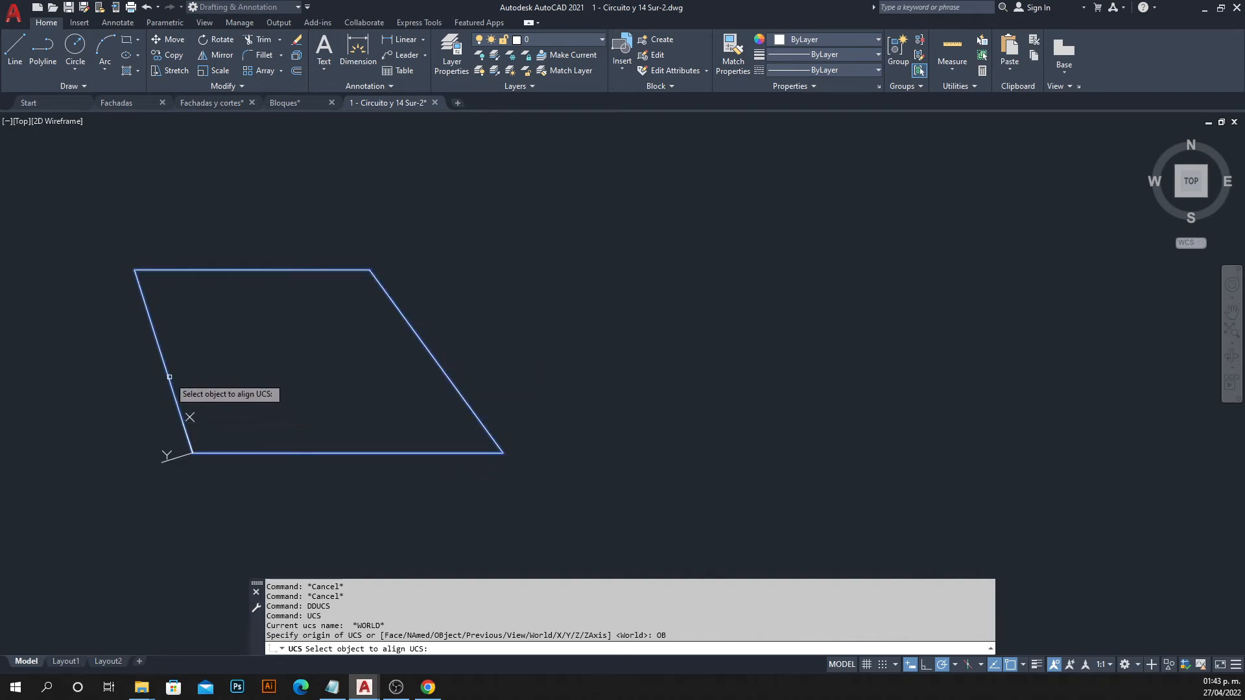
click(169, 377)
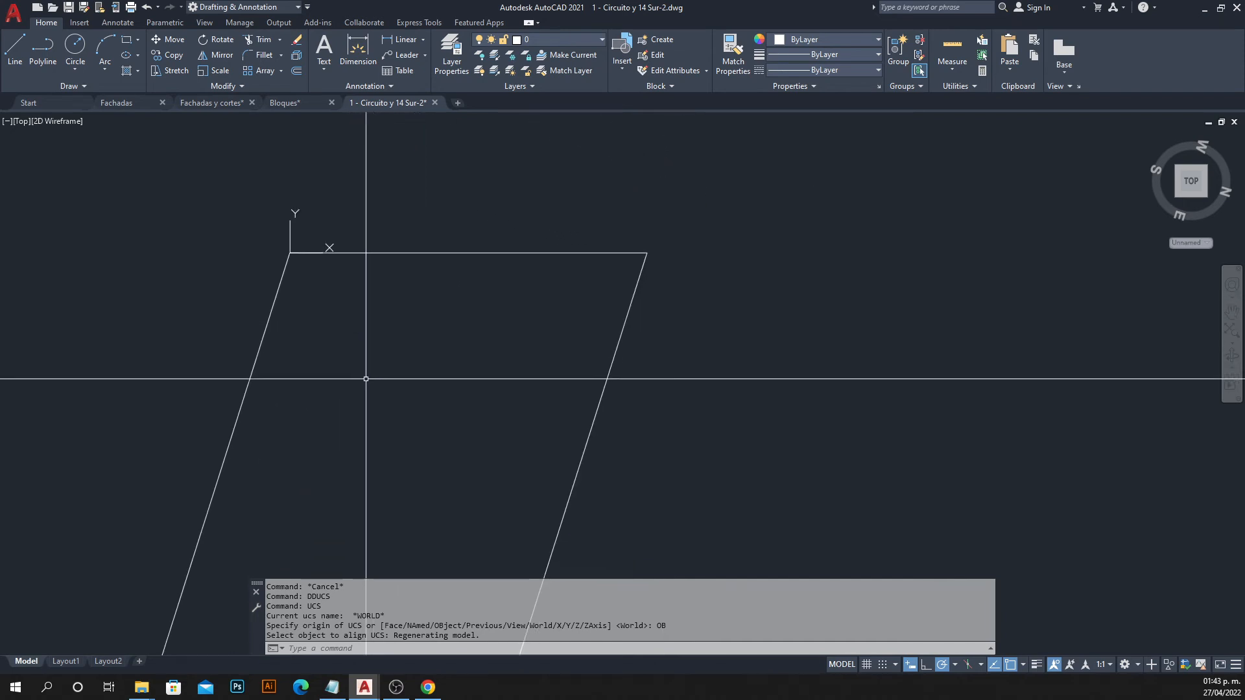
Draw a single straight polyline segment inside the four-sided shape, parallel to the edge aligned with the UCS X axis.
scroll(368, 382, down, 2)
mouse_move(373, 385)
middle_down()
mouse_move(328, 317)
mouse_move(400, 426)
middle_up()
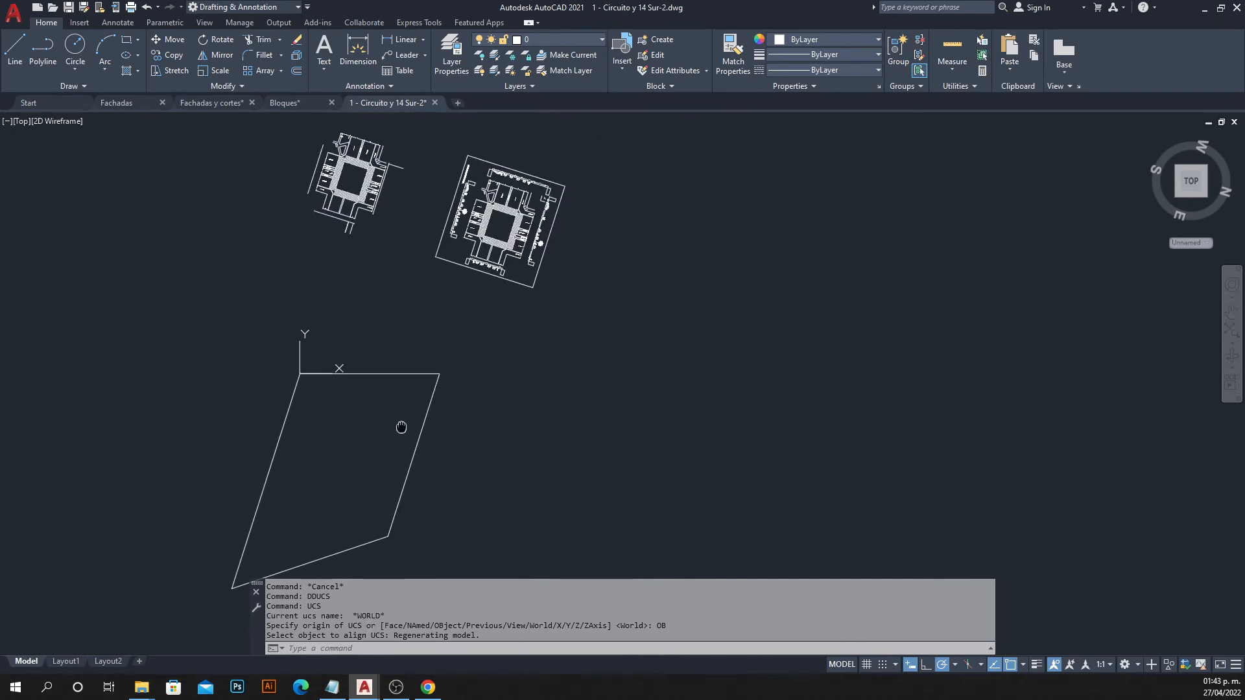
scroll(380, 395, up, 1)
scroll(379, 396, up, 2)
text(pl)
key(Return)
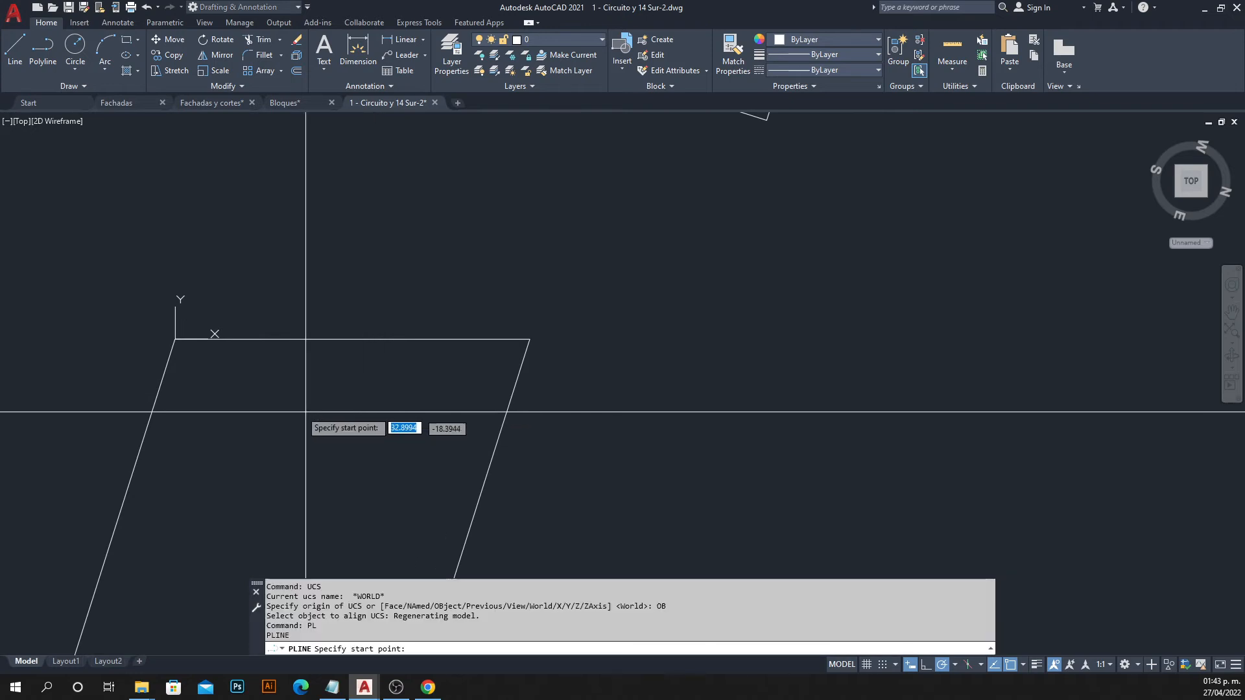
click(235, 389)
click(428, 389)
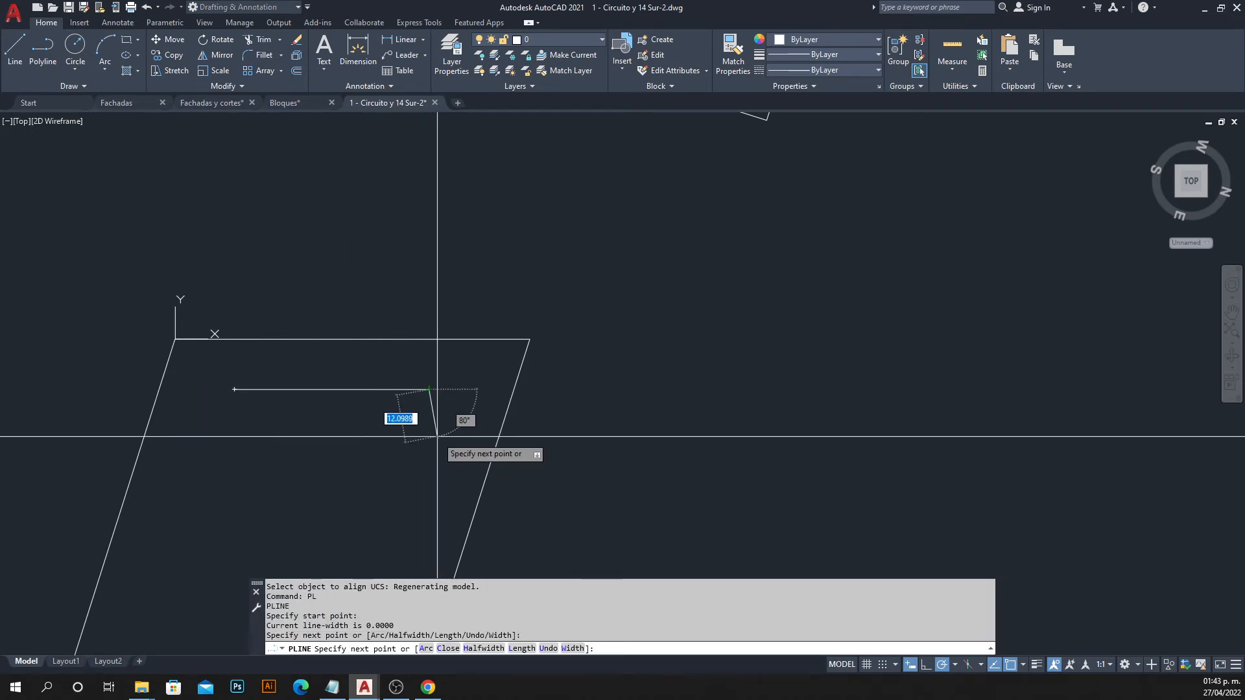
key(Escape)
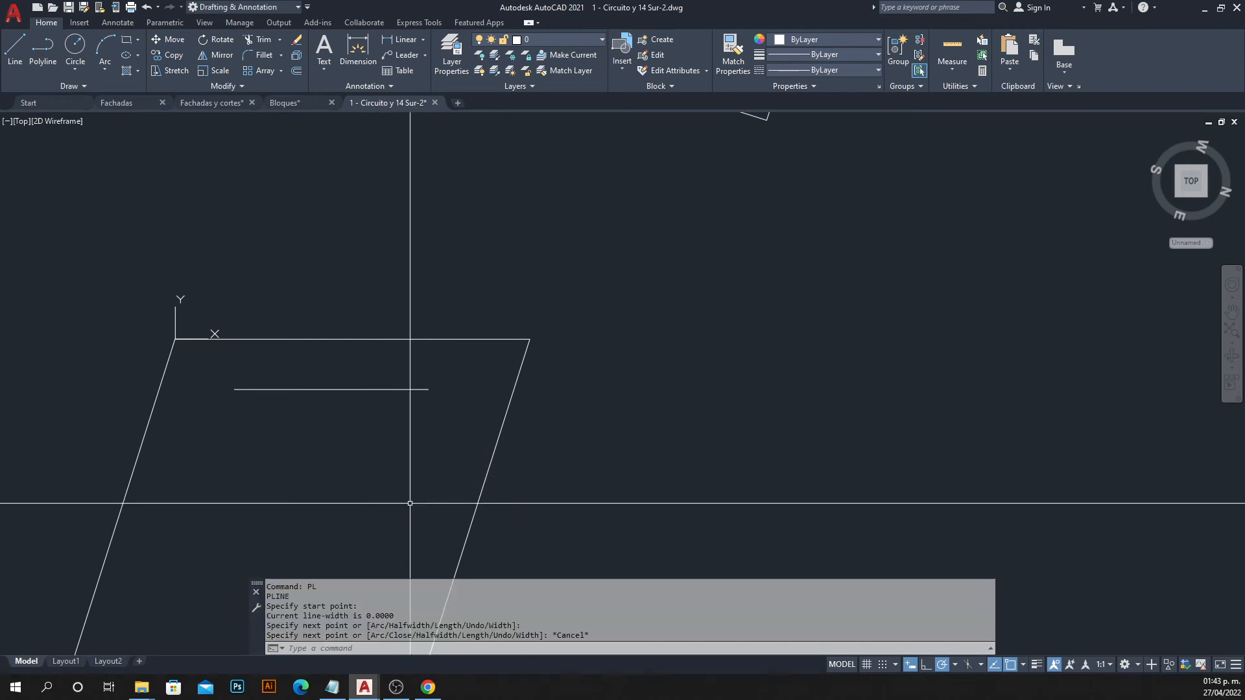
scroll(409, 503, down, 2)
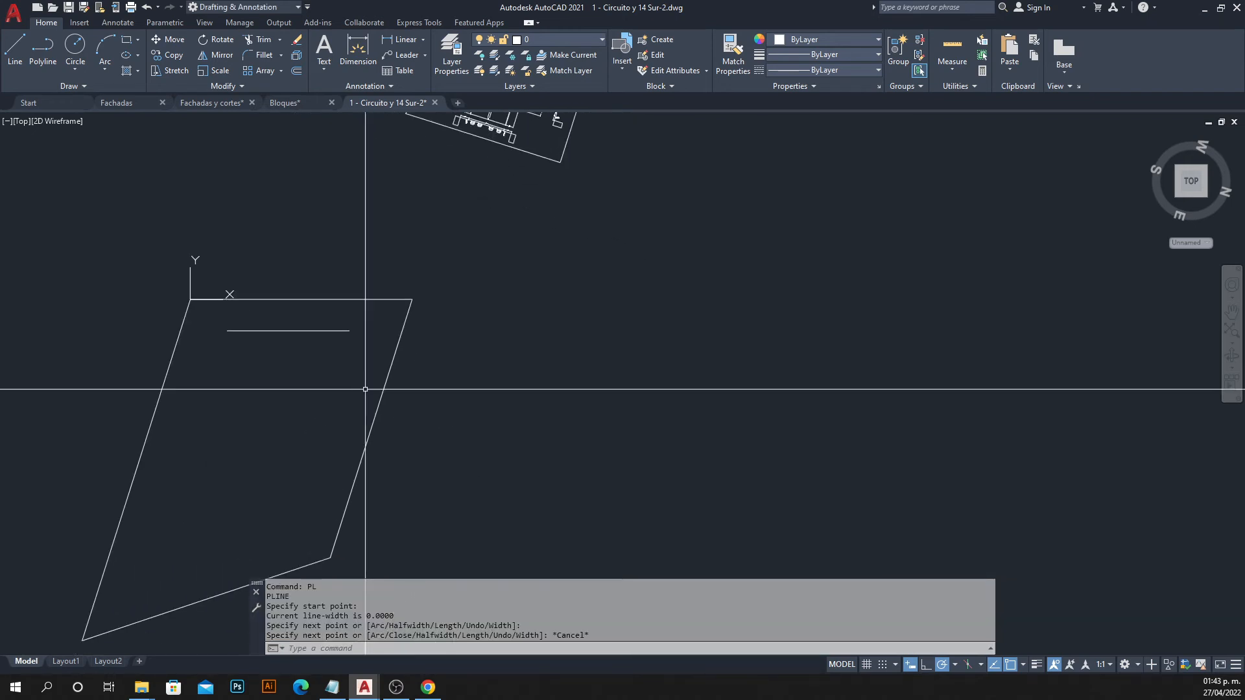
Align the UCS to the quadrilateral's long slanted edge with the Object option of the UCS command.
text(UCS)
key(Return)
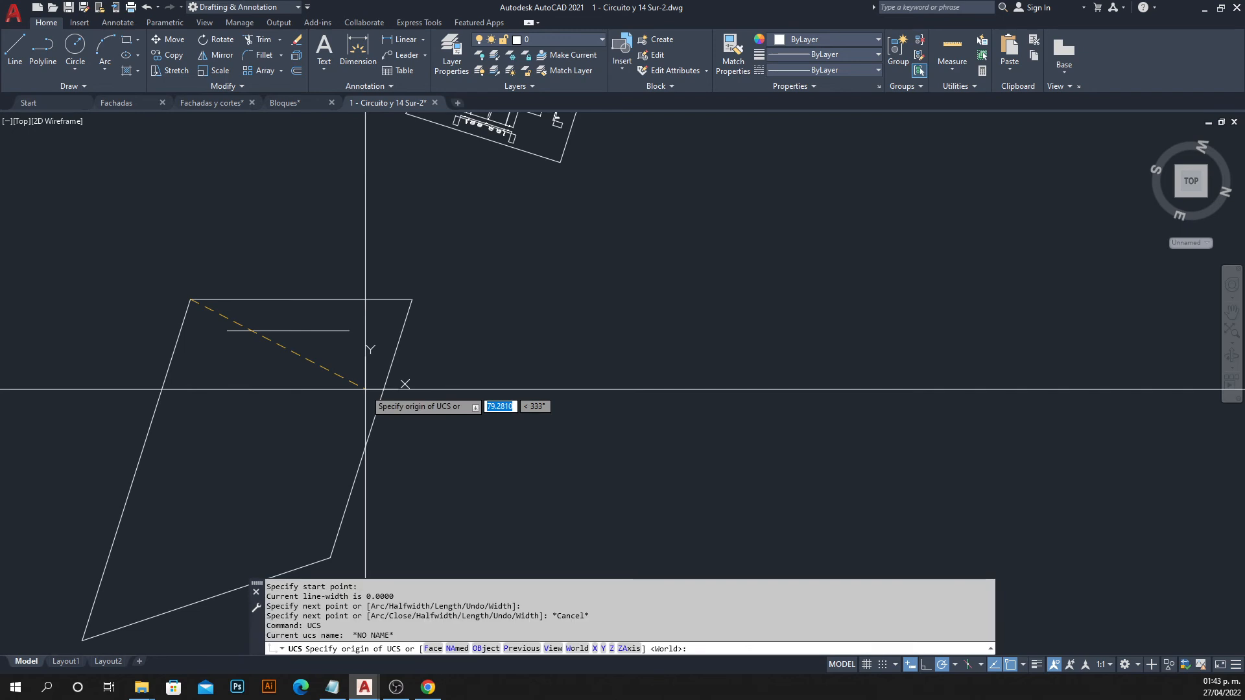
text(ON)
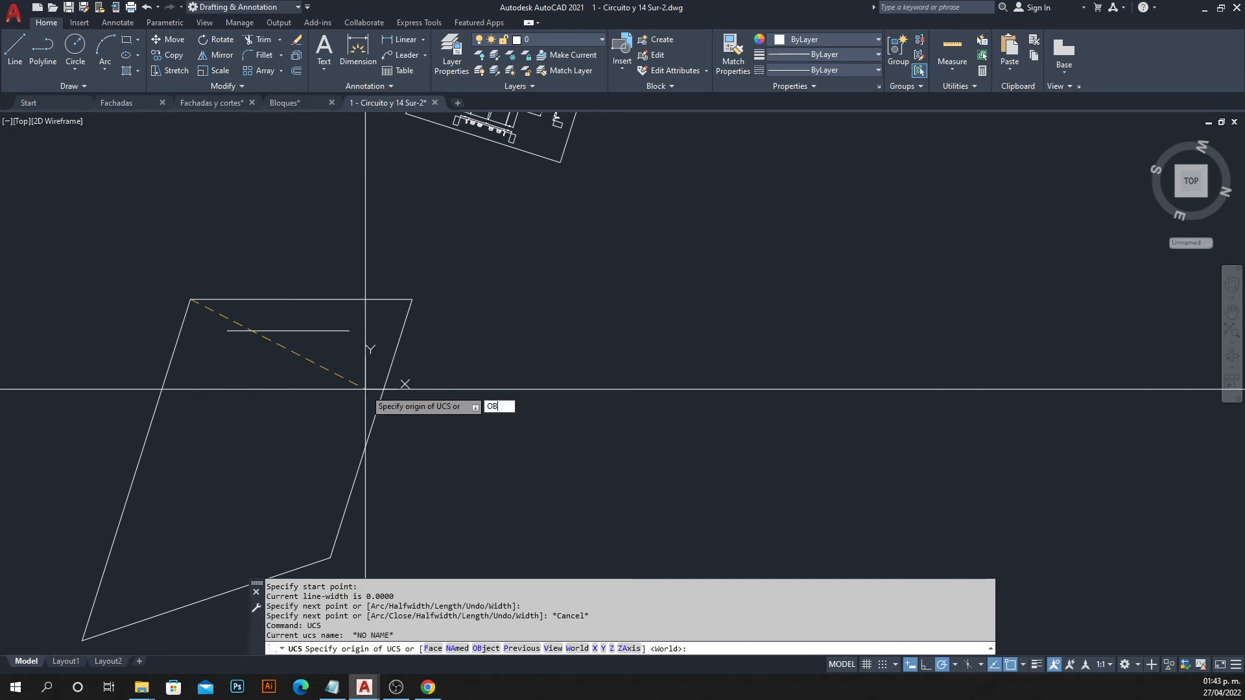
key(Return)
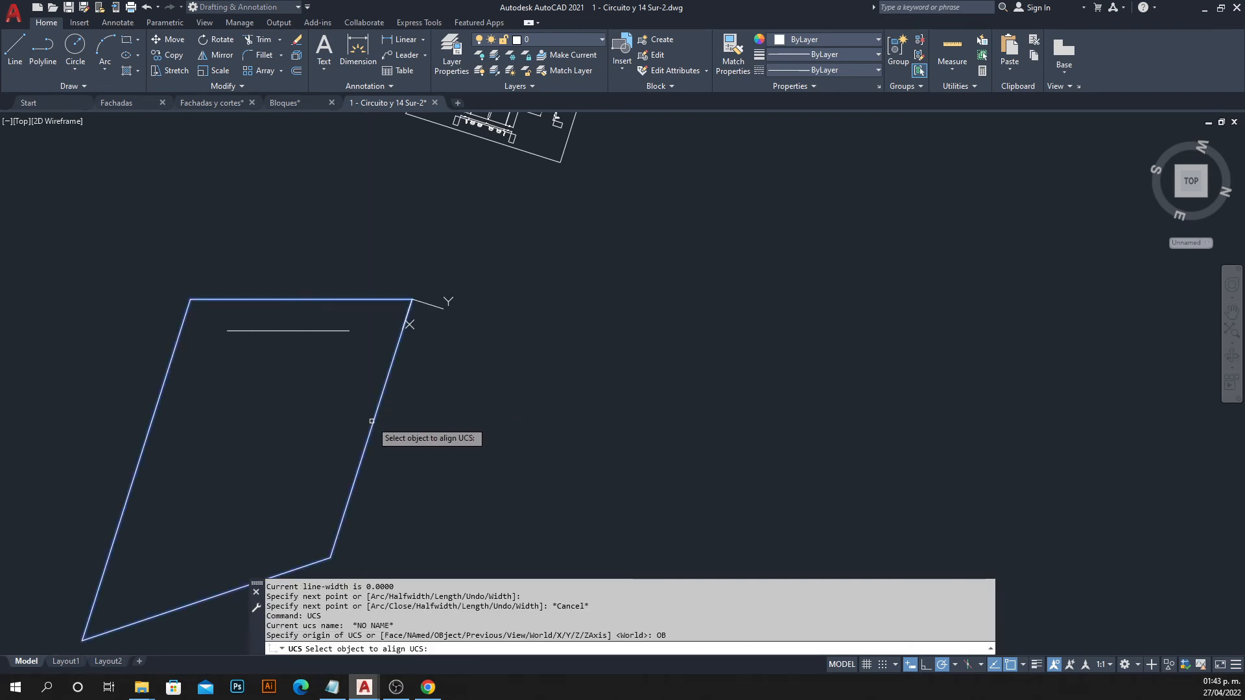
click(155, 408)
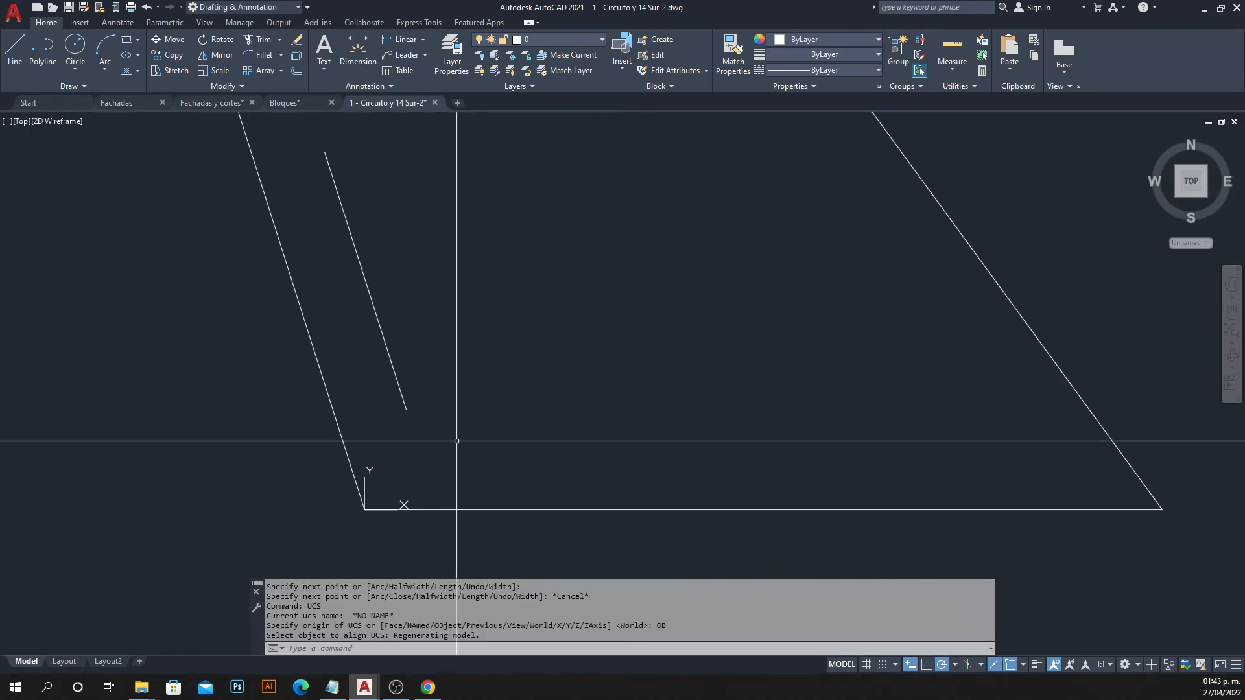
Draw a polyline segment from the inner line's end nearest the UCS origin, running along the X axis parallel to the long edge.
text(PL)
key(Return)
click(406, 409)
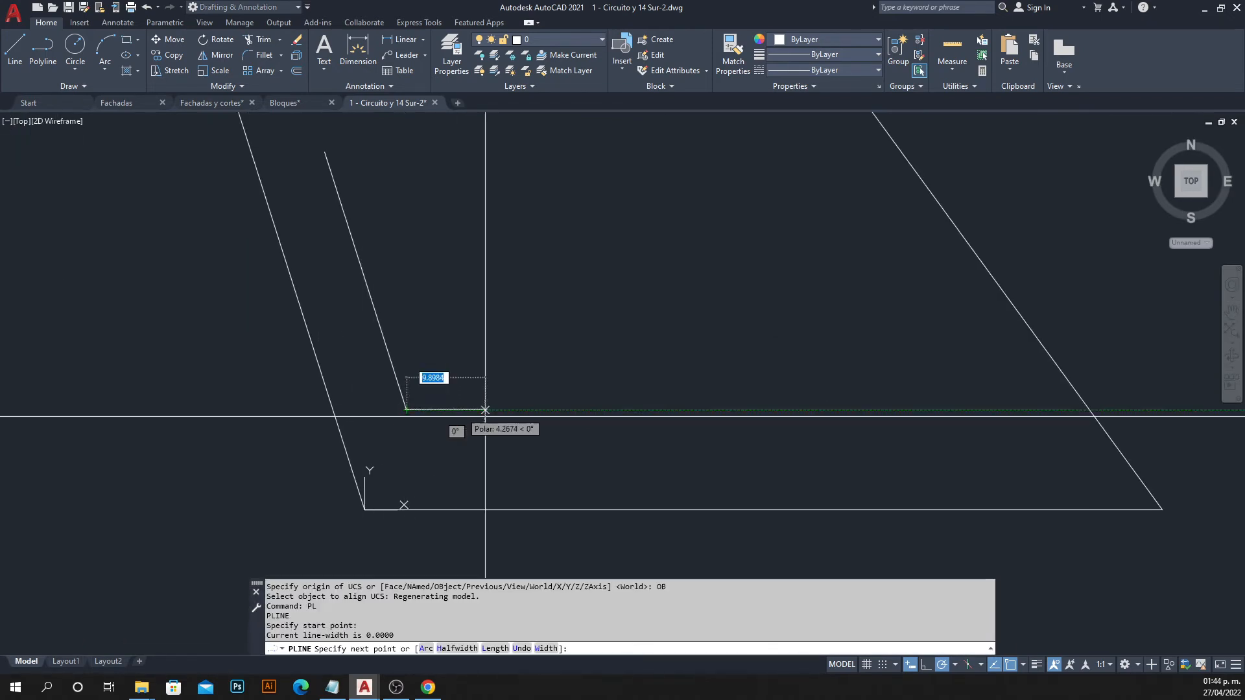
click(847, 411)
key(Escape)
Close the drawing "1 - Circuito y 14 Sur-2" with the CLOSE command.
scroll(633, 468, down, 2)
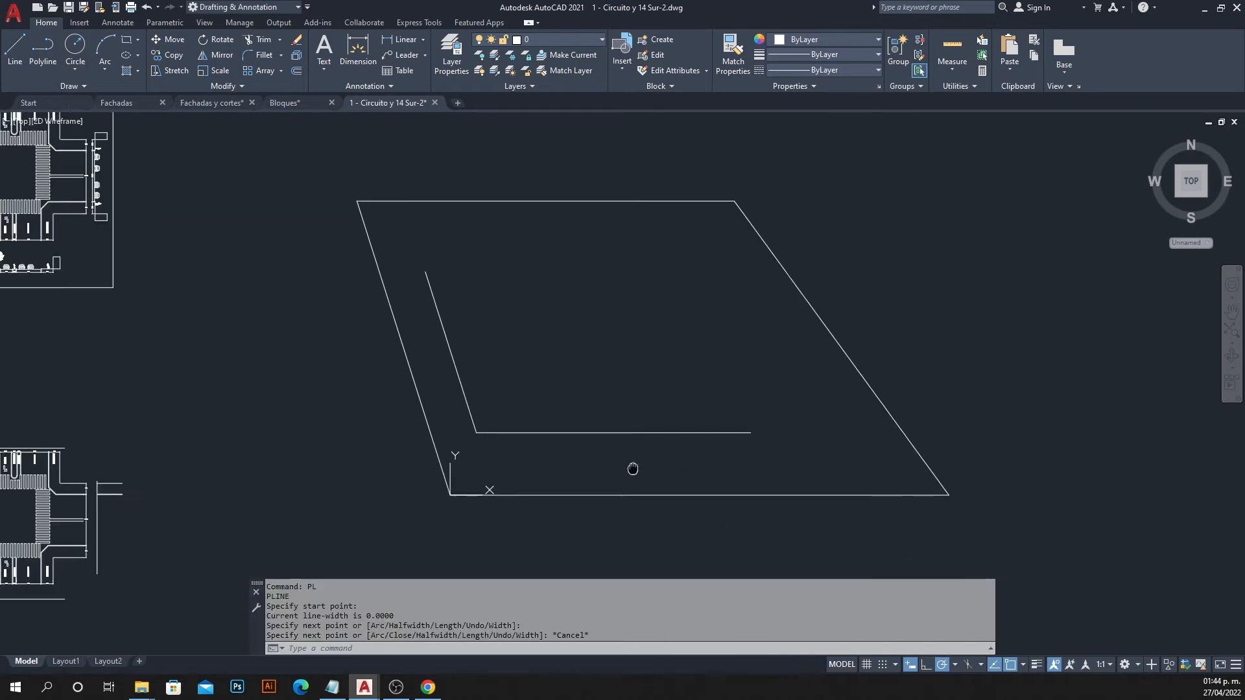
middle_drag(633, 468, 590, 470)
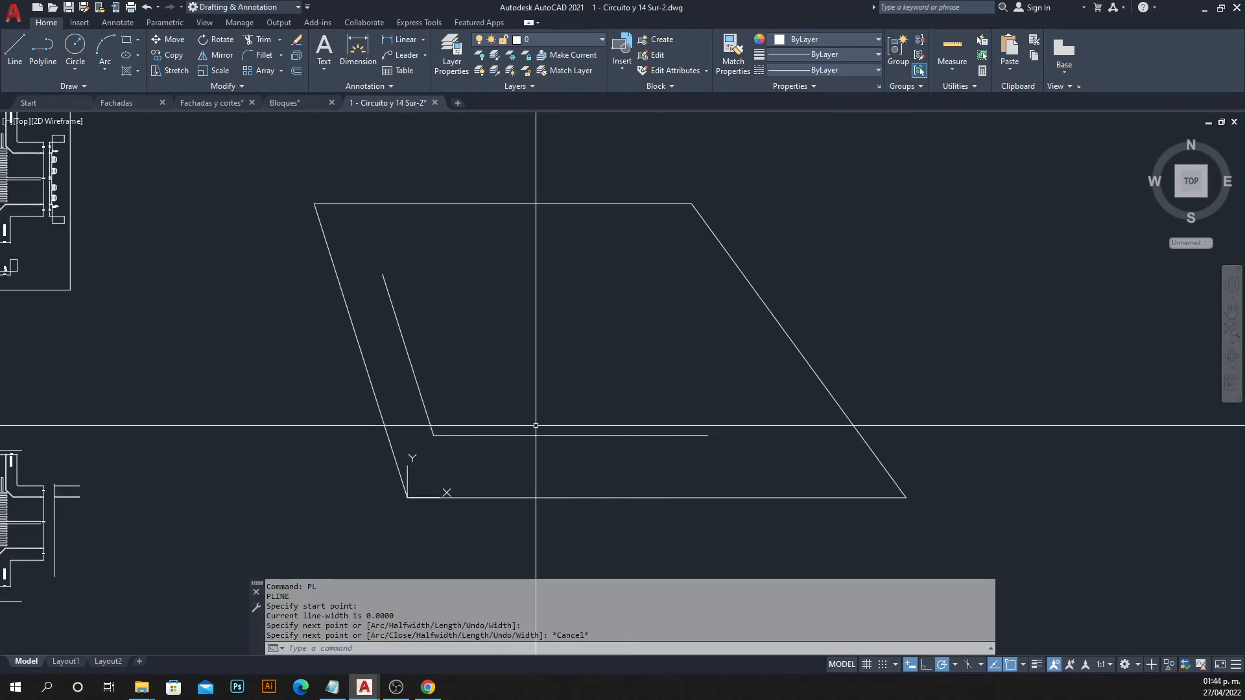
scroll(395, 414, down, 2)
middle_drag(398, 416, 584, 353)
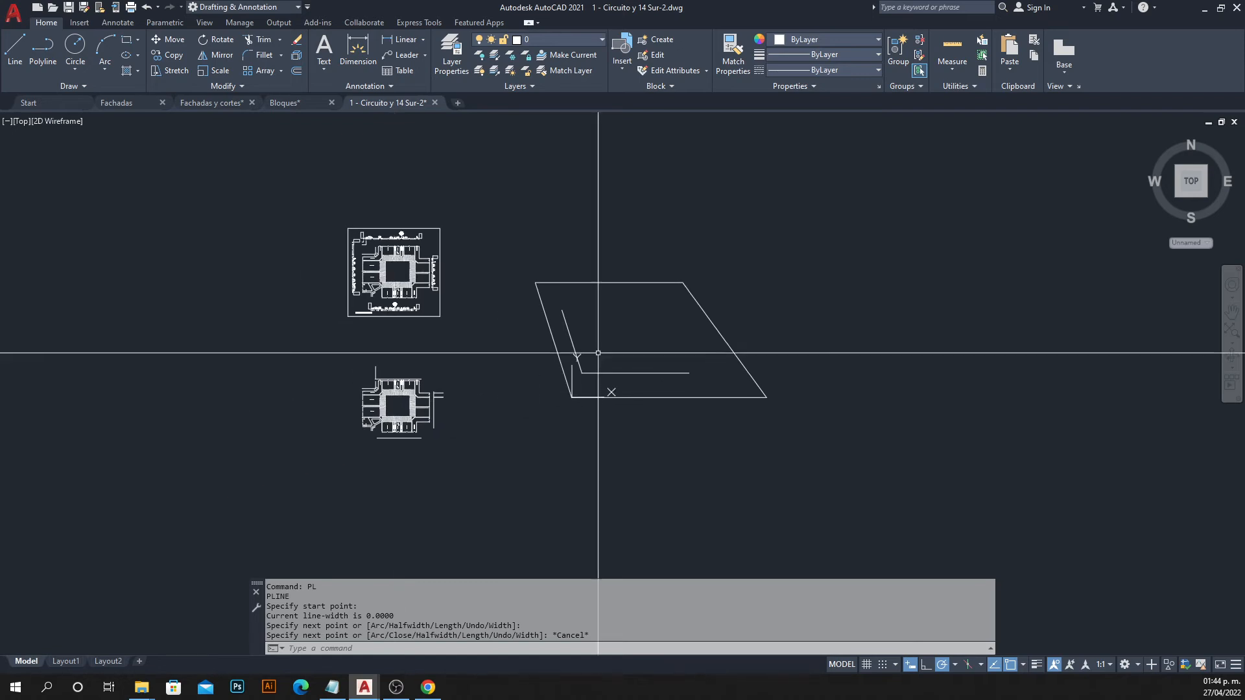
scroll(367, 224, up, 2)
scroll(298, 214, down, 3)
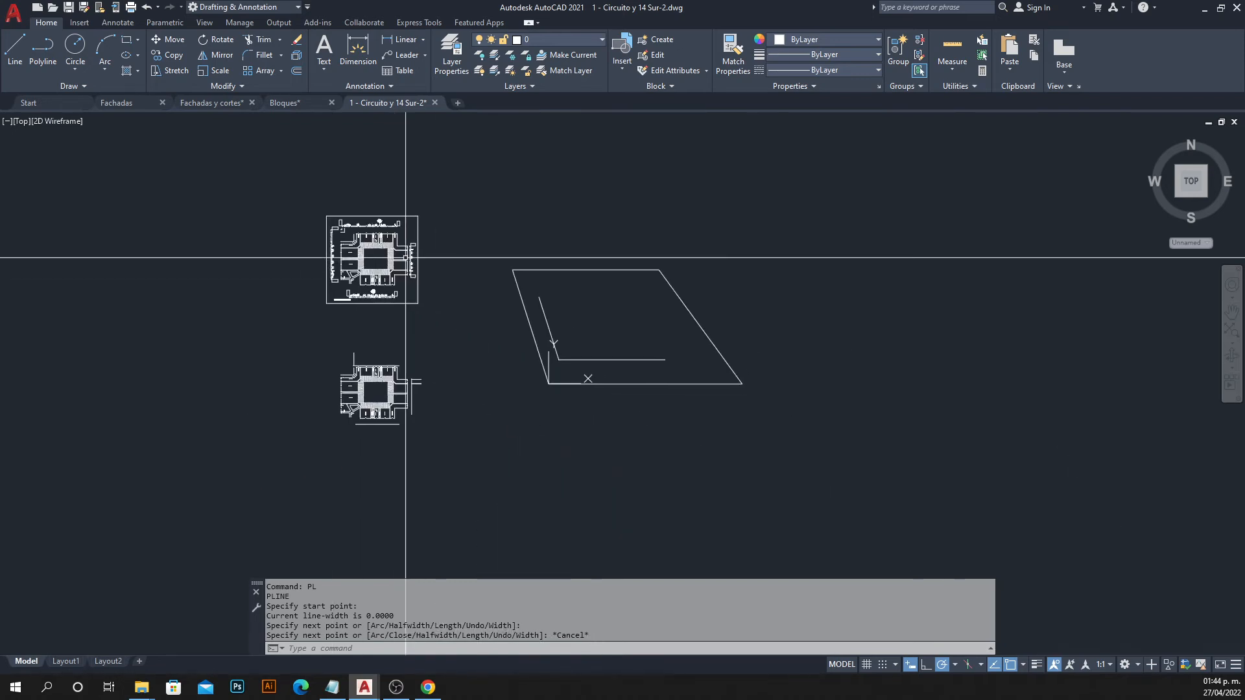
text(CLS)
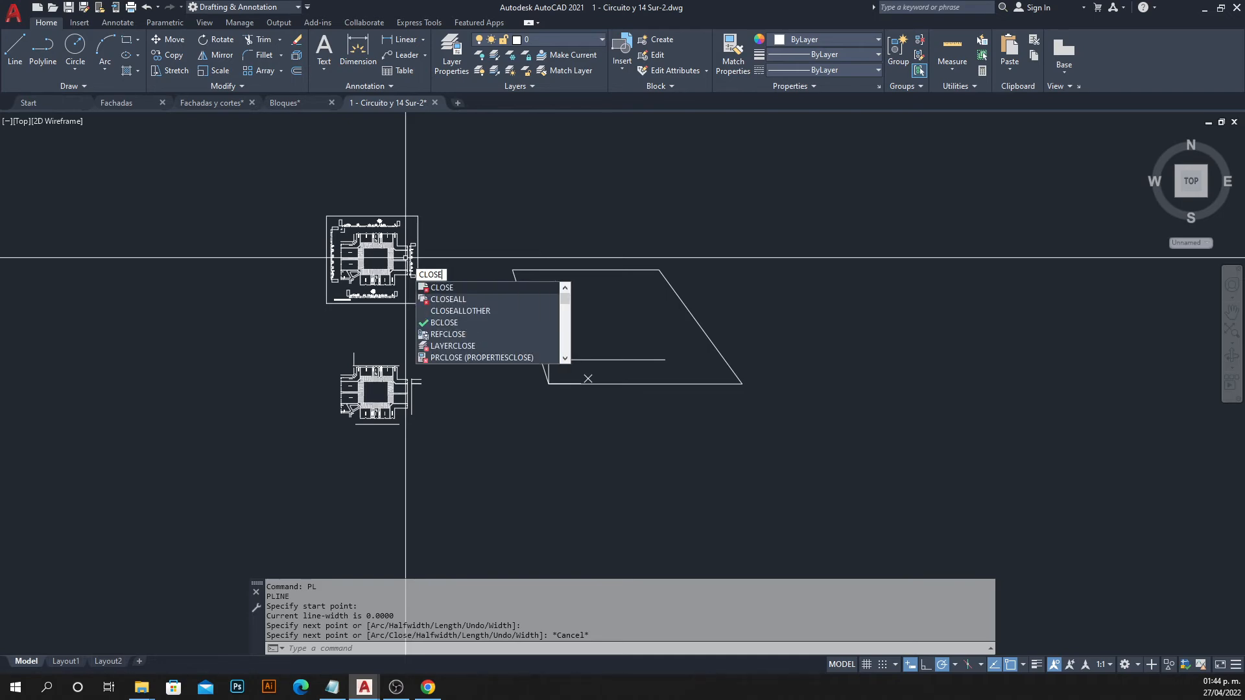
key(Return)
click(659, 373)
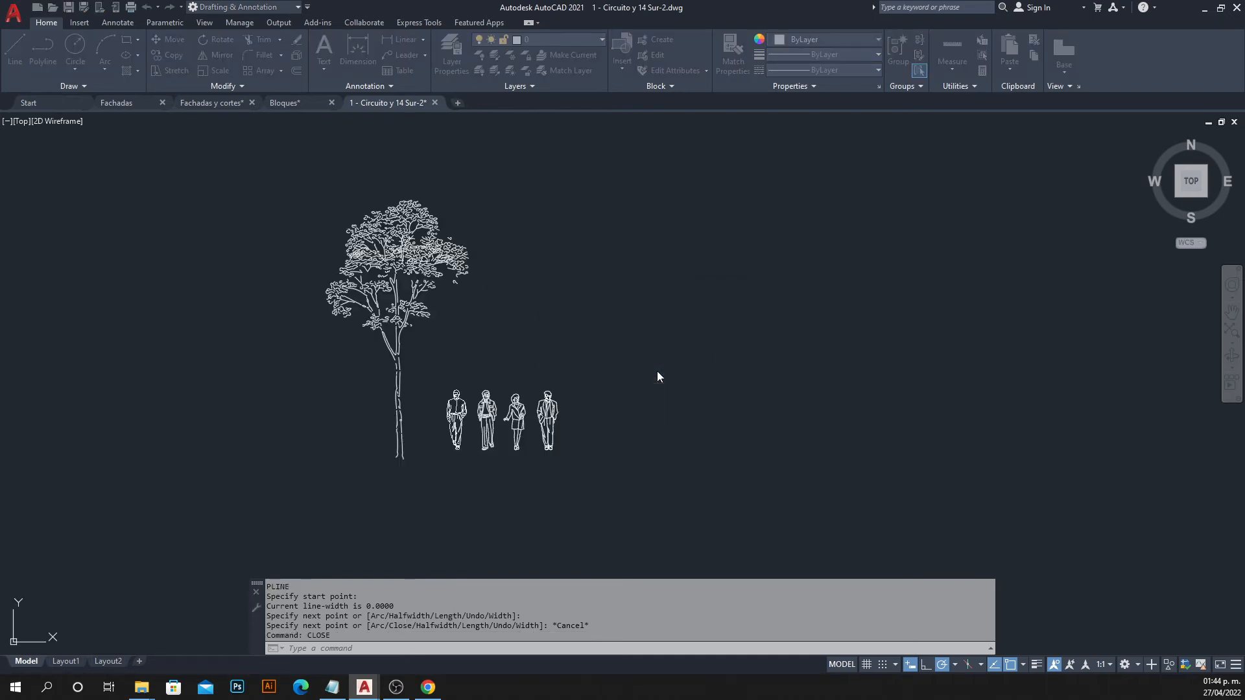
Close the Bloques drawing containing the tree and people blocks.
scroll(422, 398, down, 5)
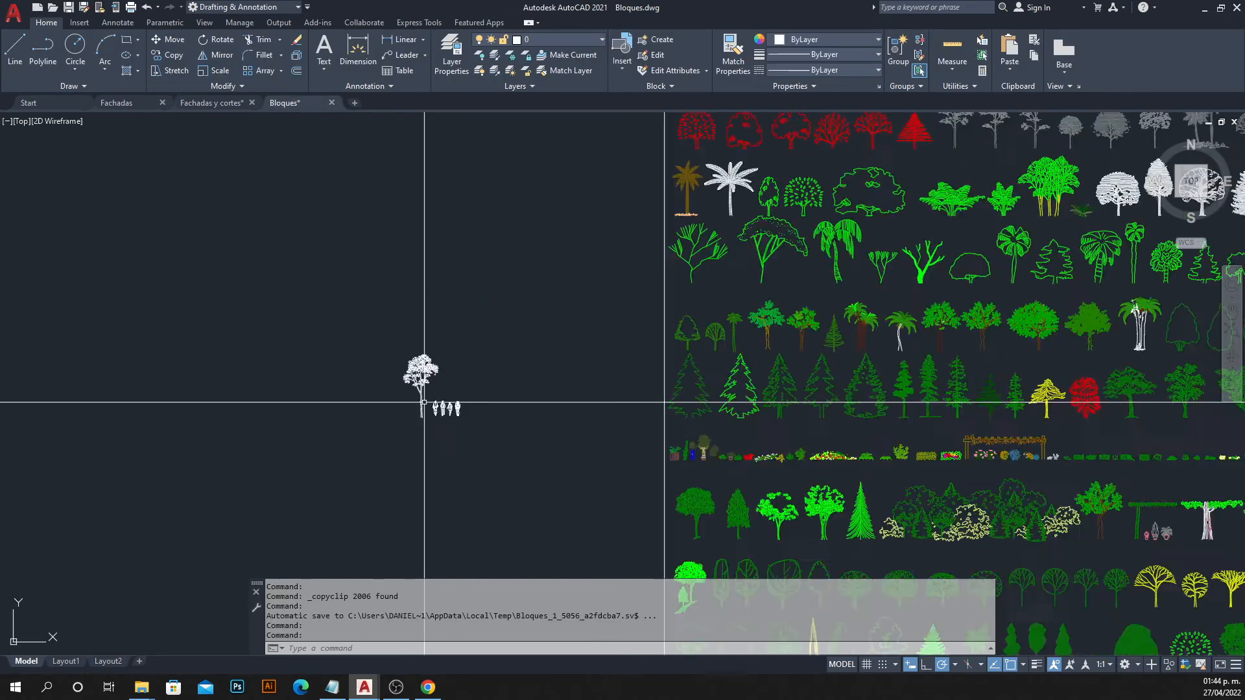
click(331, 102)
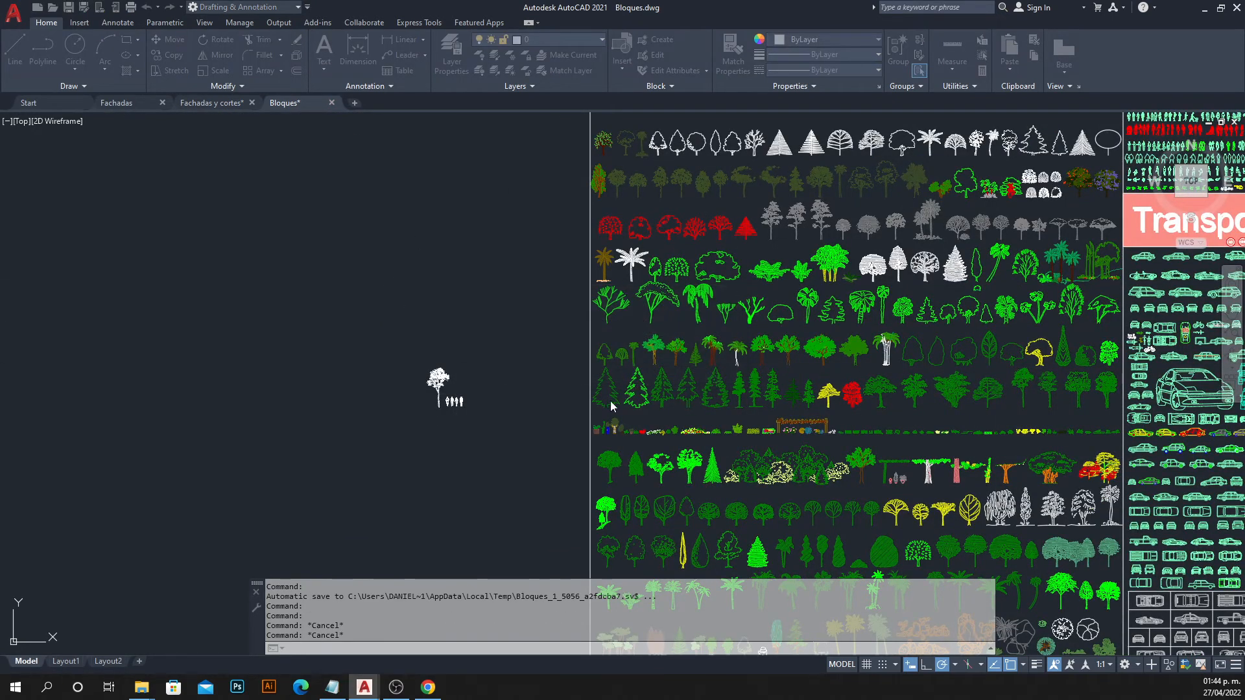
scroll(464, 367, down, 3)
middle_drag(464, 367, 506, 300)
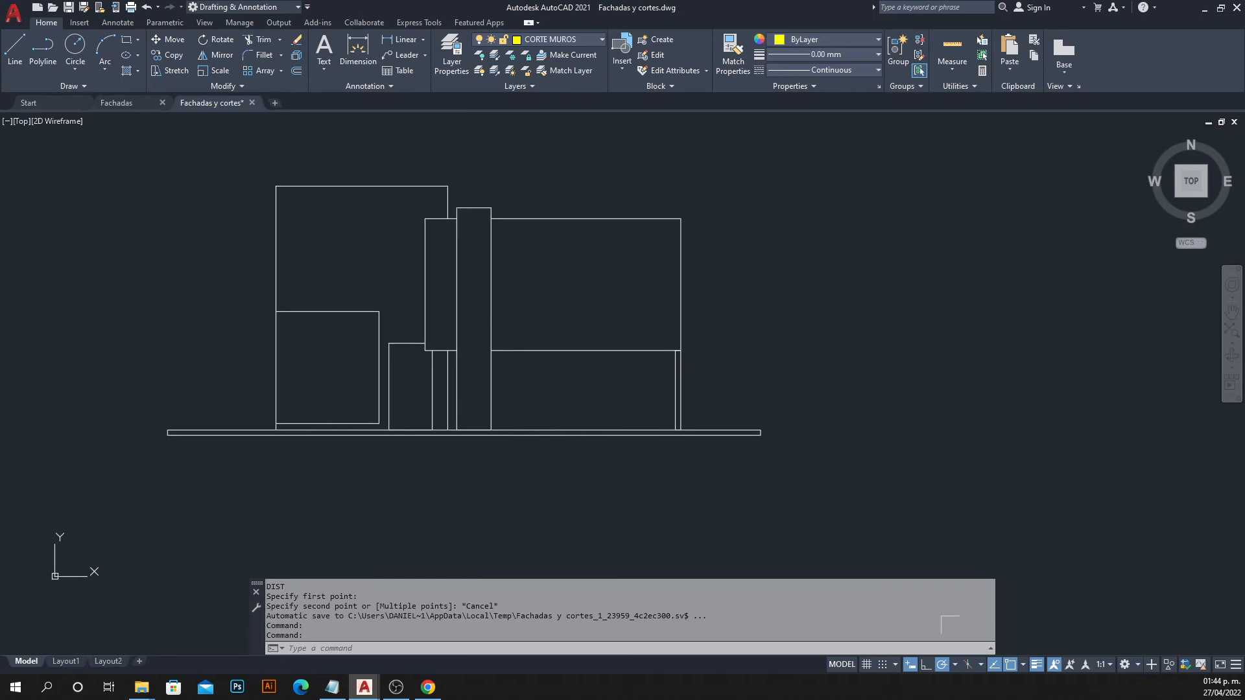
Switch to the Fachadas drawing and bring the elevation below the floor plans into view.
click(124, 103)
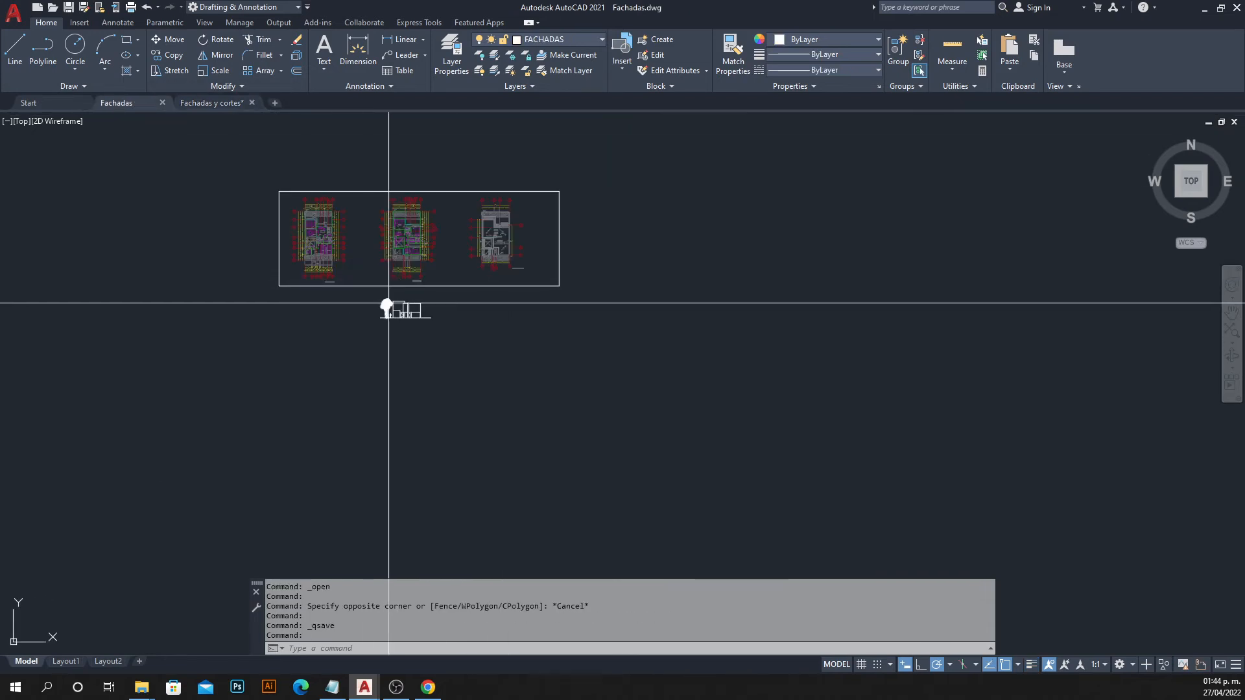
scroll(389, 305, up, 3)
middle_drag(389, 303, 367, 399)
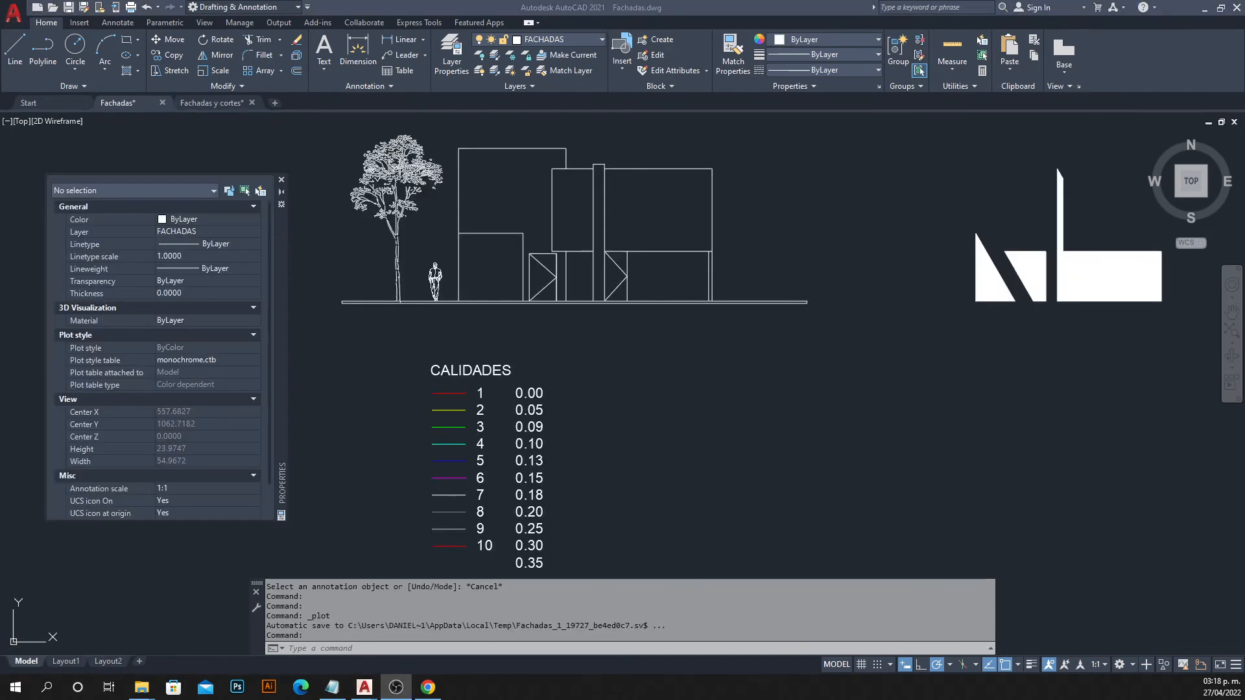
Review the sections and elevations in the Fachadas y cortes drawing.
click(230, 98)
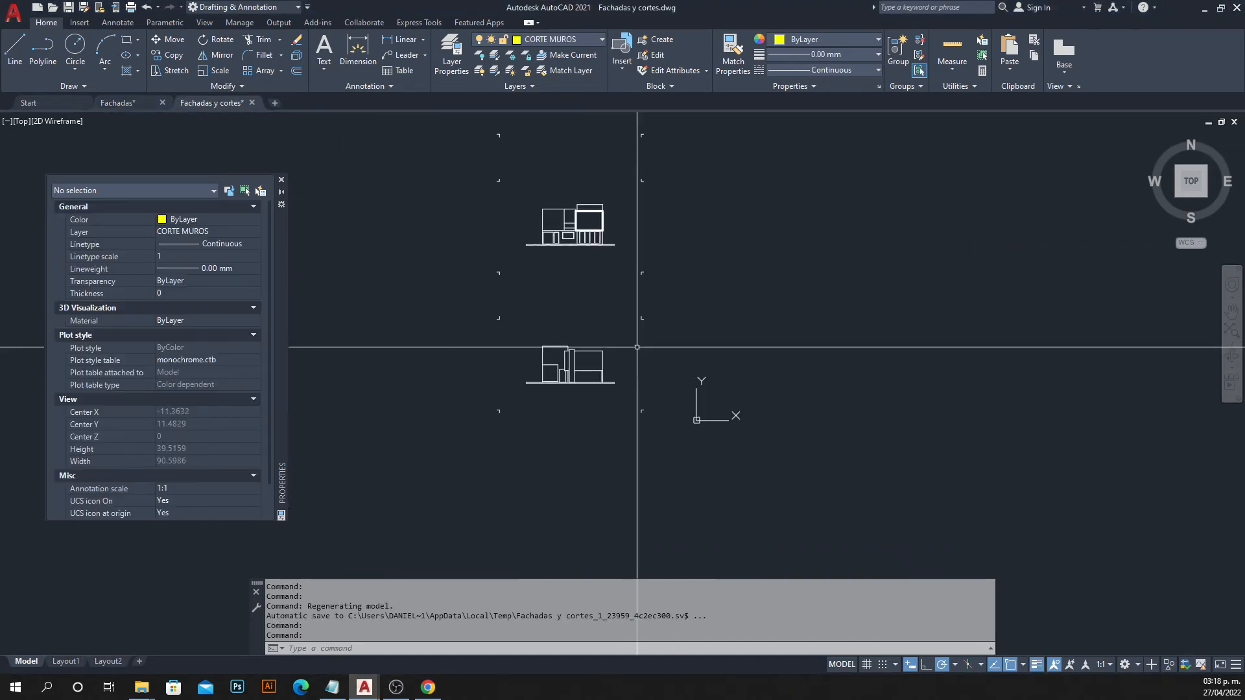
scroll(576, 361, up, 5)
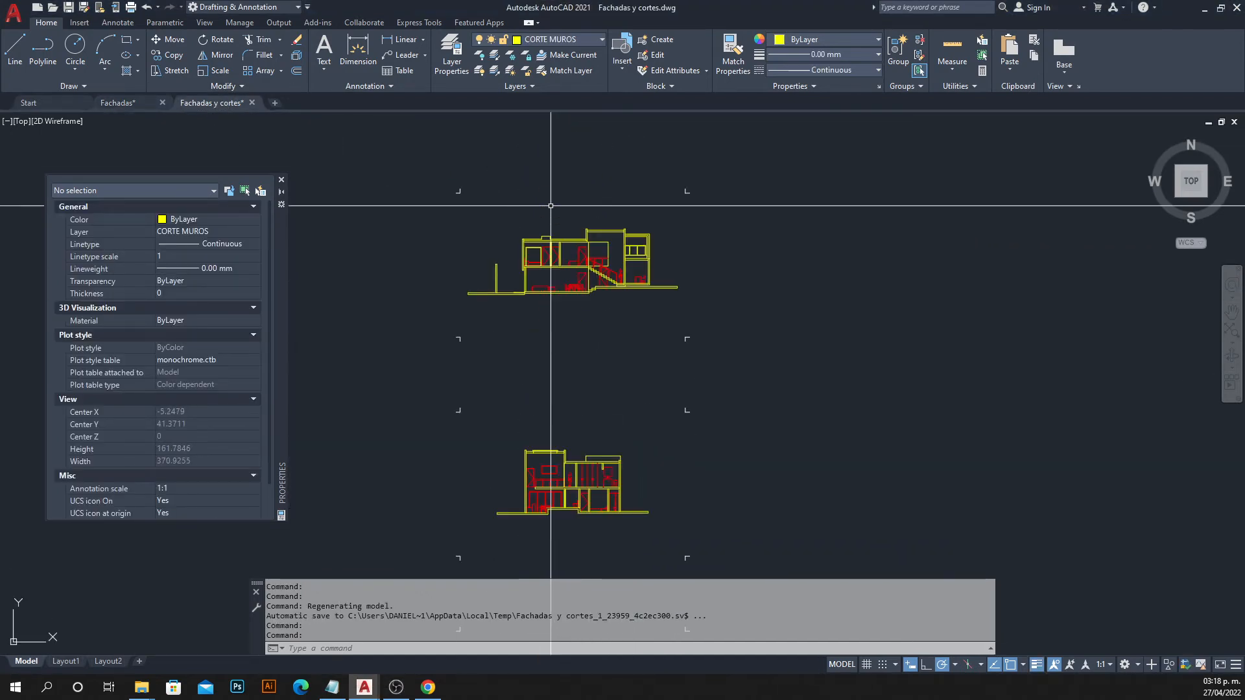
scroll(549, 405, up, 5)
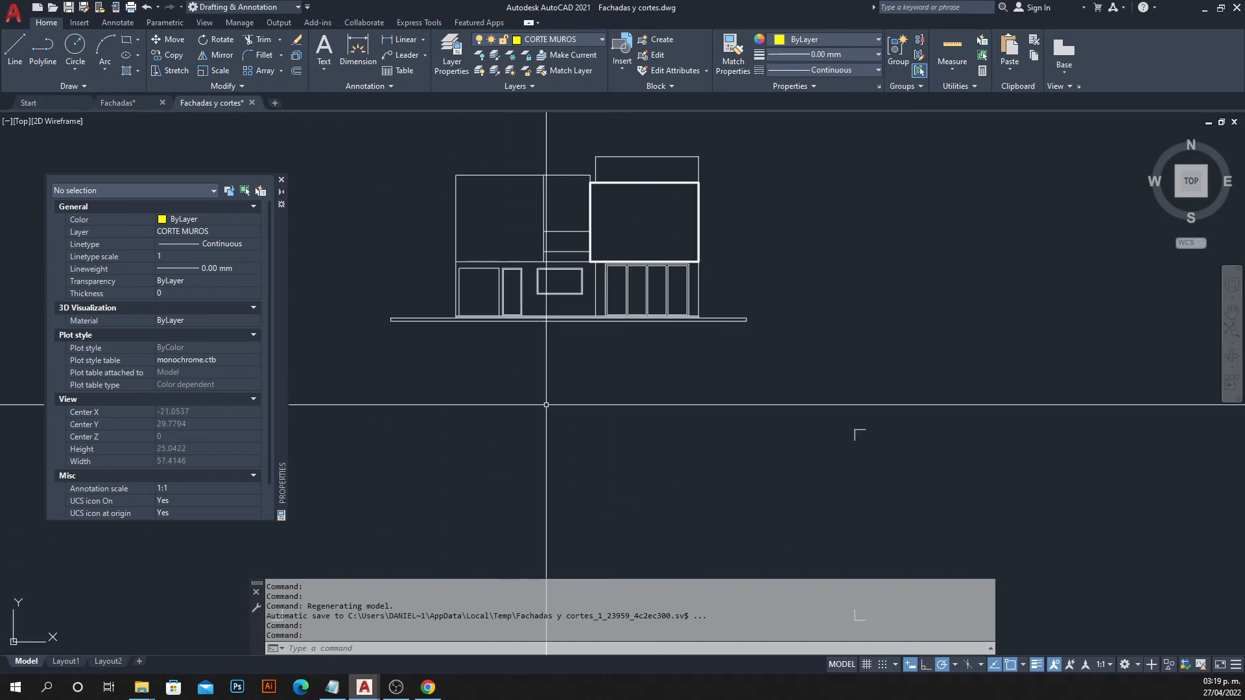
scroll(590, 391, down, 5)
middle_drag(591, 391, 607, 224)
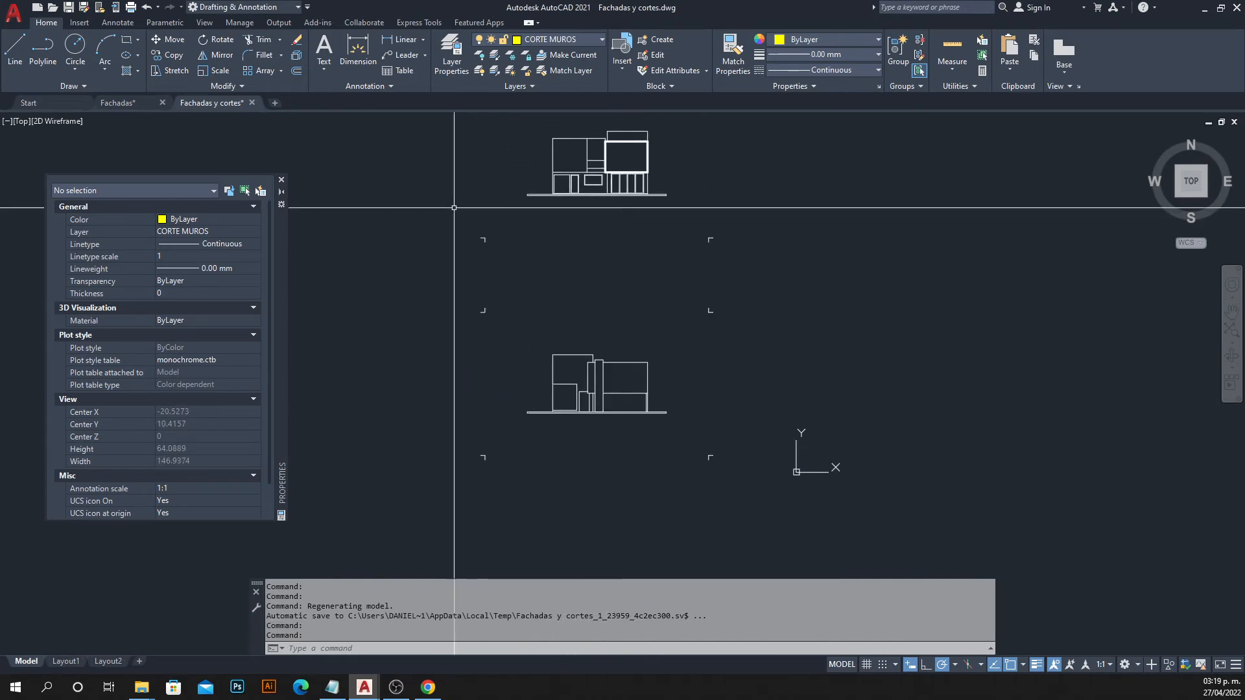
Return to the Fachadas drawing and examine the elevation, the solid white hatches and the CALIDADES lineweight list.
click(118, 102)
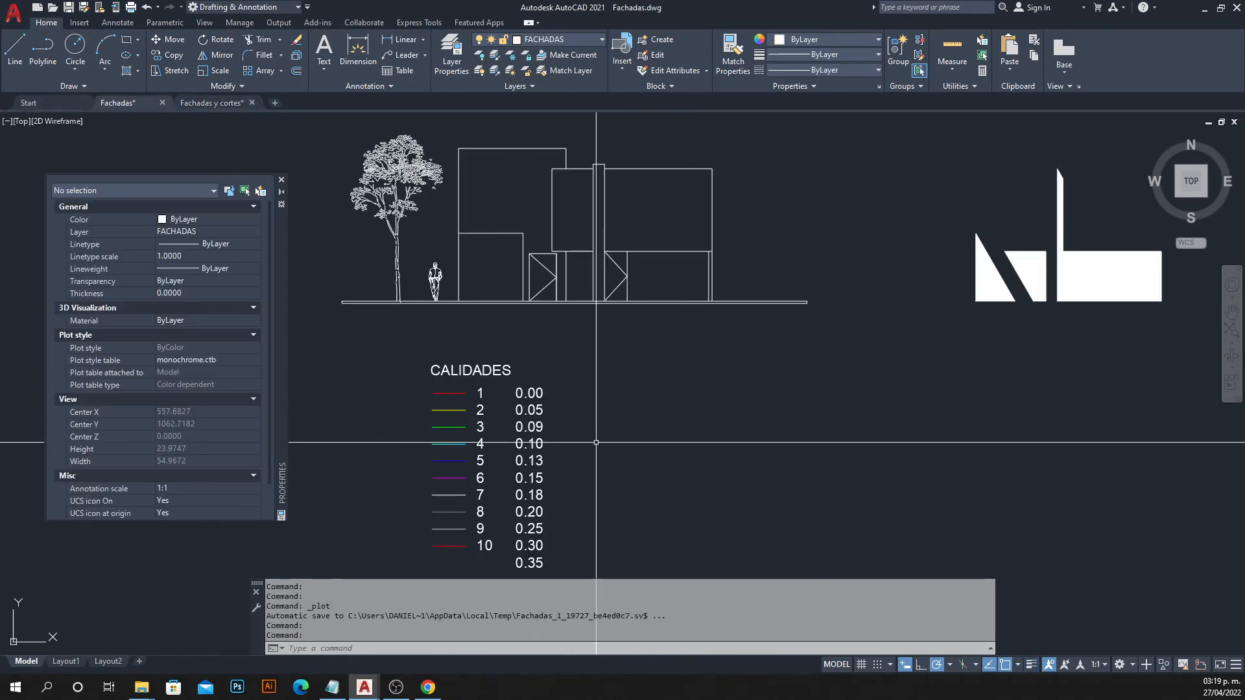
mouse_move(595, 444)
middle_down()
mouse_move(630, 365)
mouse_move(630, 441)
middle_up()
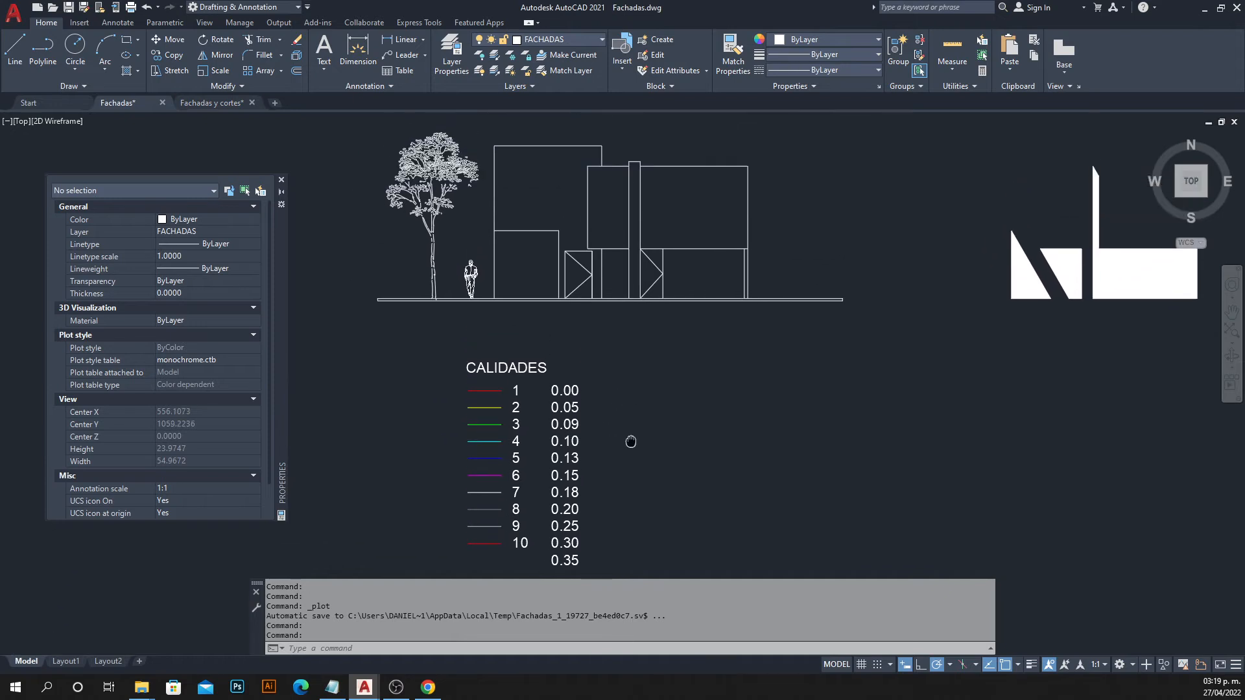
middle_drag(689, 409, 666, 452)
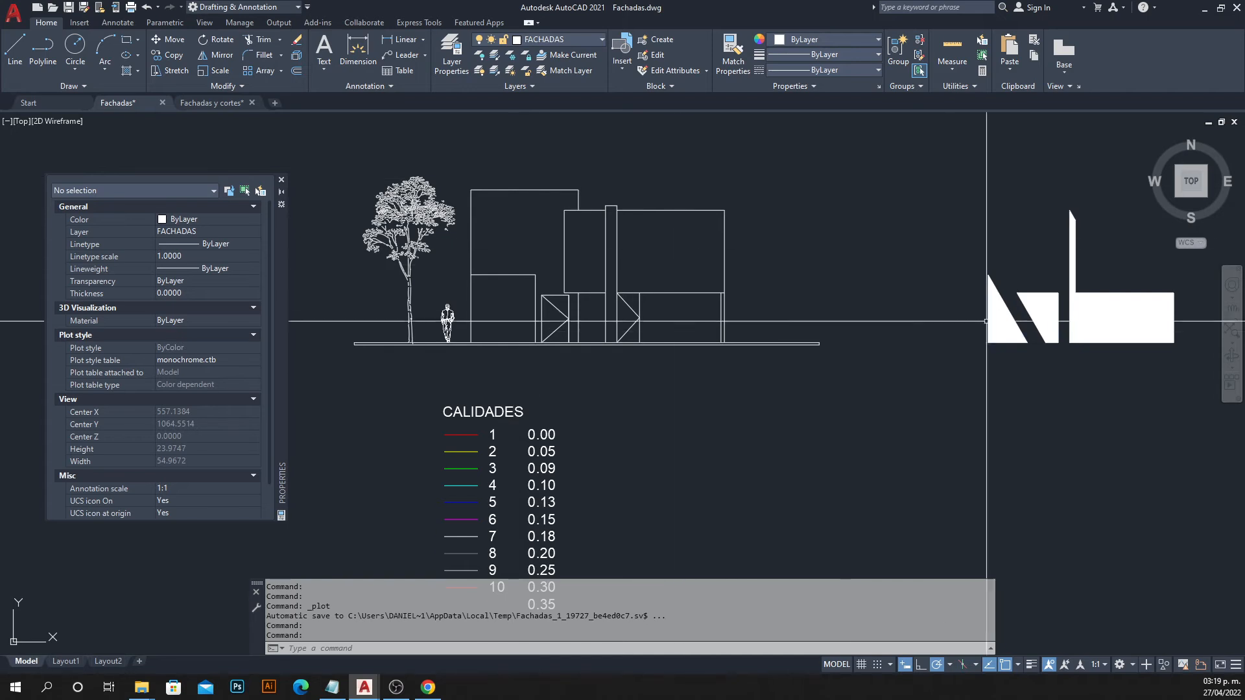
middle_drag(981, 303, 885, 303)
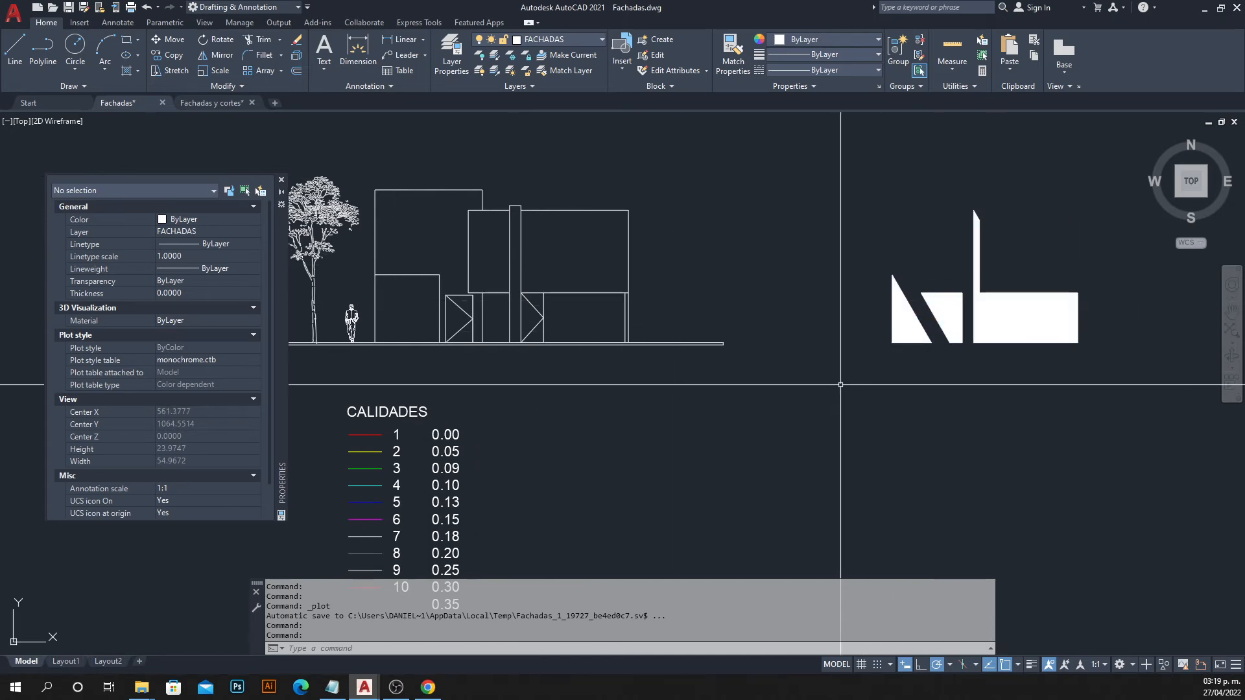
click(955, 283)
click(901, 324)
key(Escape)
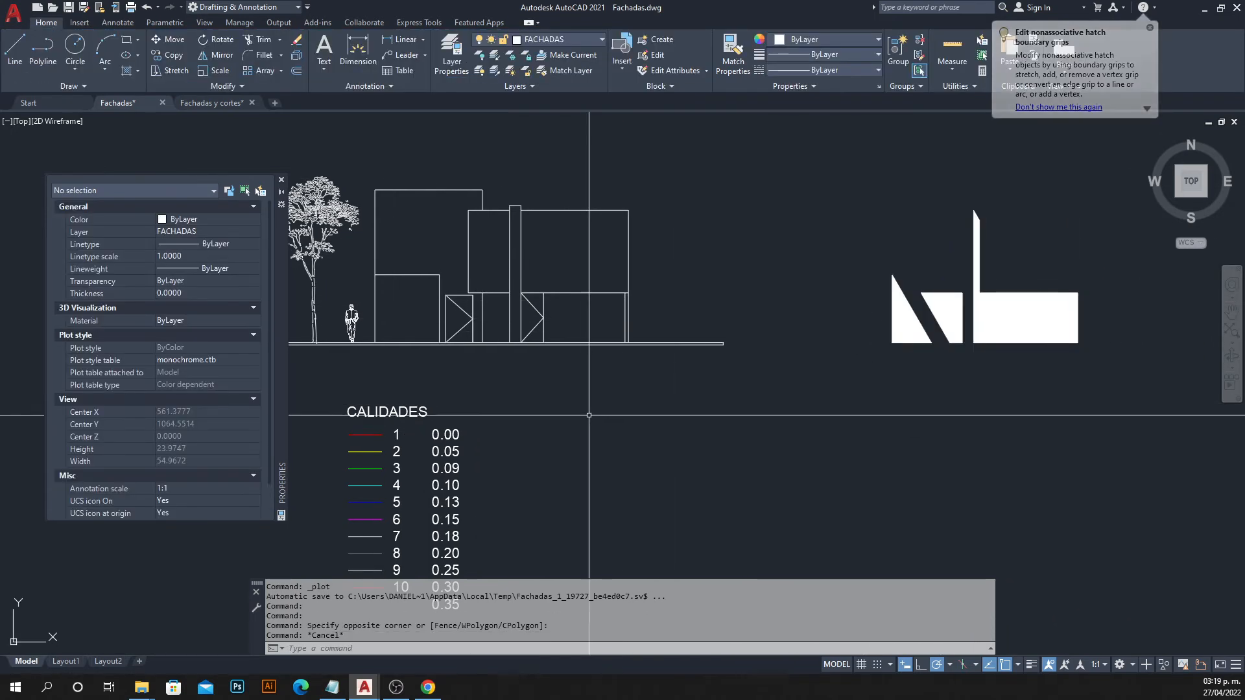
middle_drag(581, 409, 620, 300)
scroll(434, 337, up, 2)
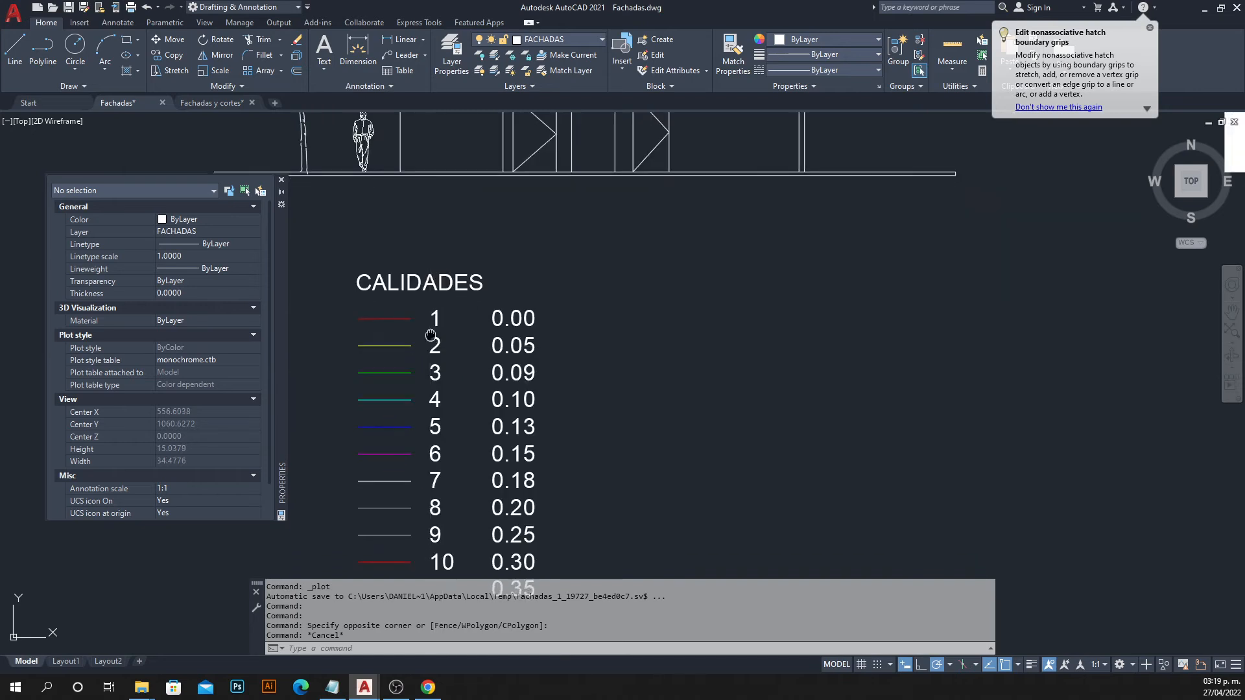
middle_drag(430, 337, 425, 219)
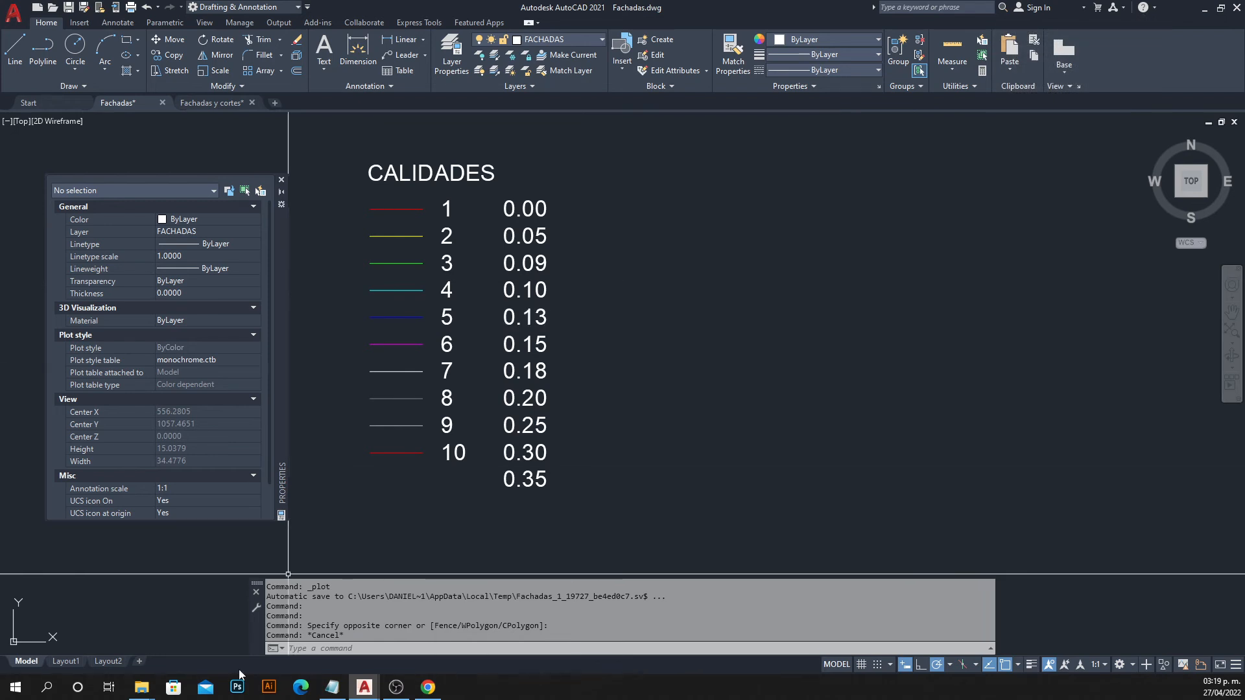
Switch to Notepad, highlight the third line-quality method about ESTILOS DE IMPRESIÓN (MONOCHROME), and minimize the notes.
click(332, 687)
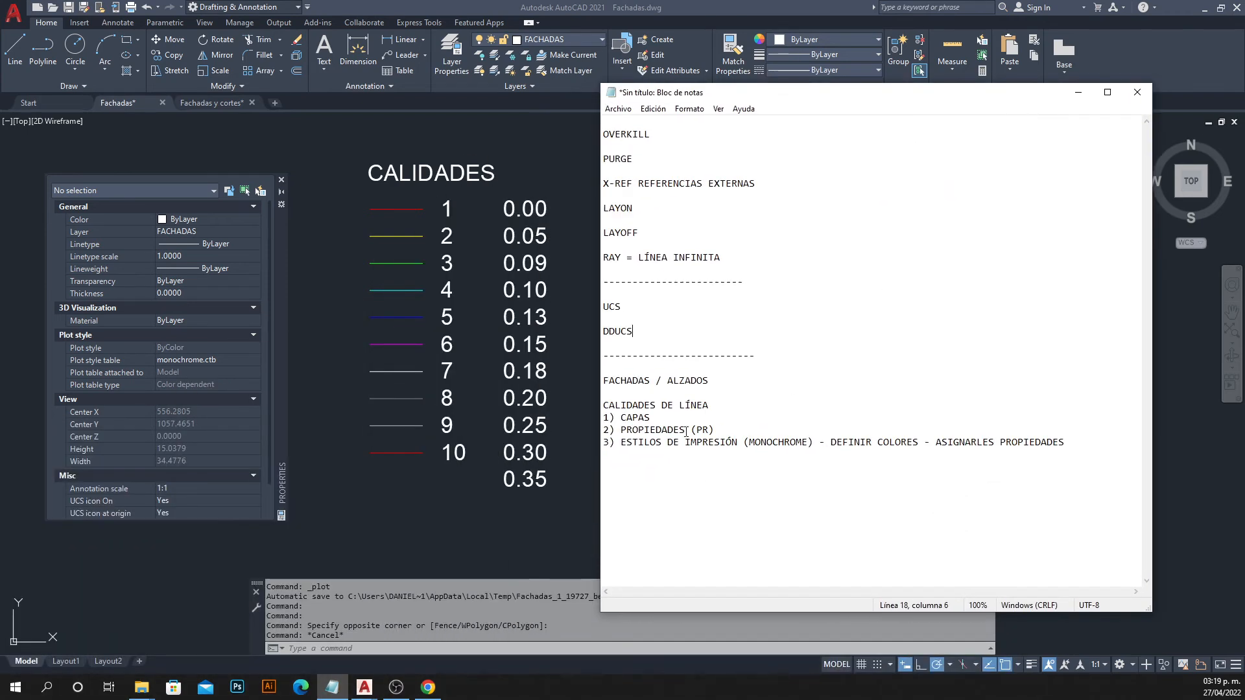
drag(605, 442, 1080, 448)
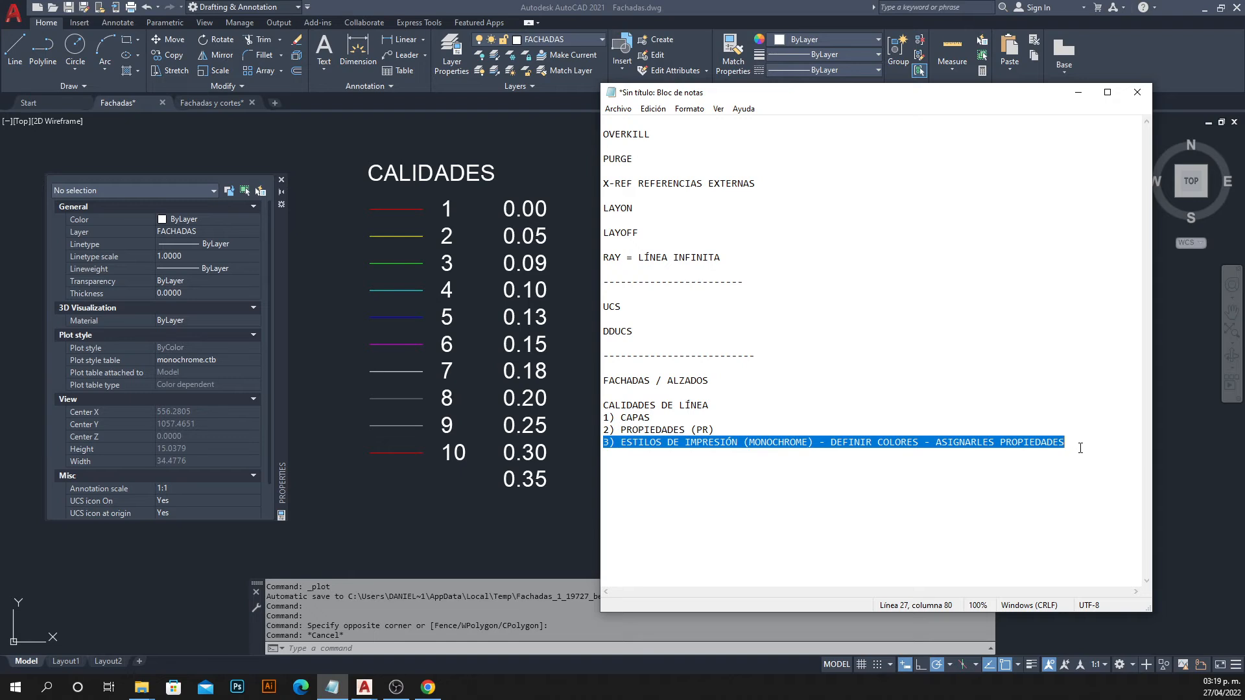
click(1138, 94)
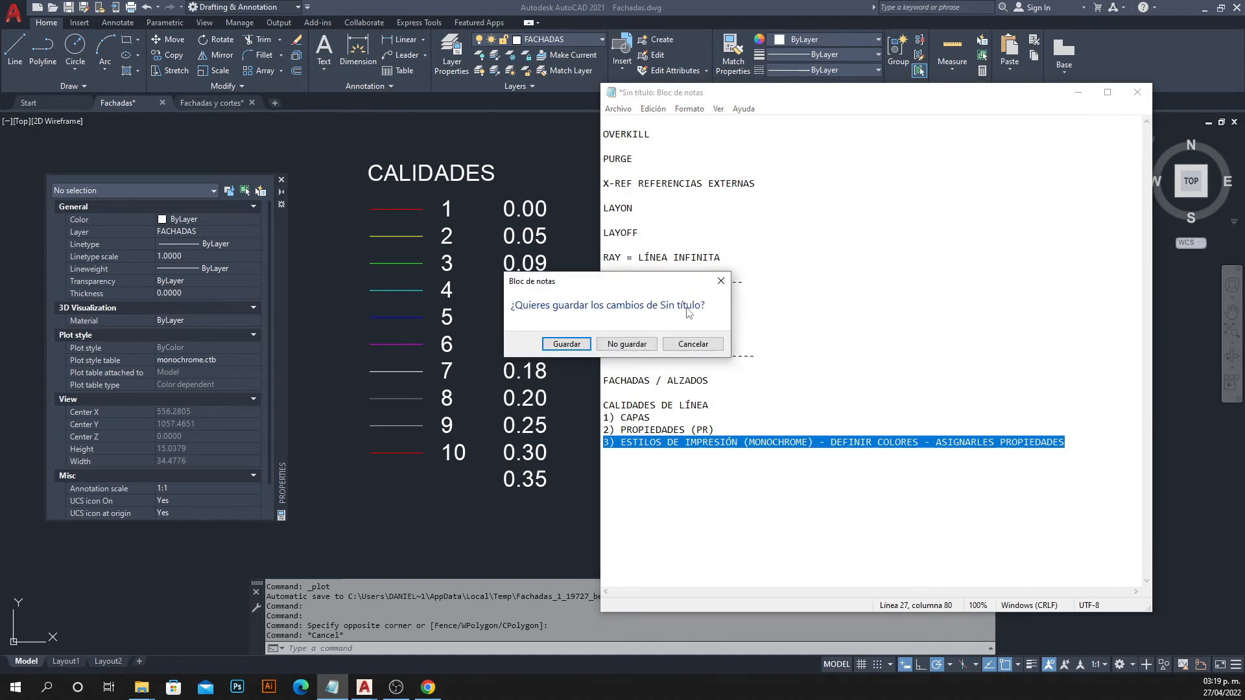
click(720, 281)
click(1078, 92)
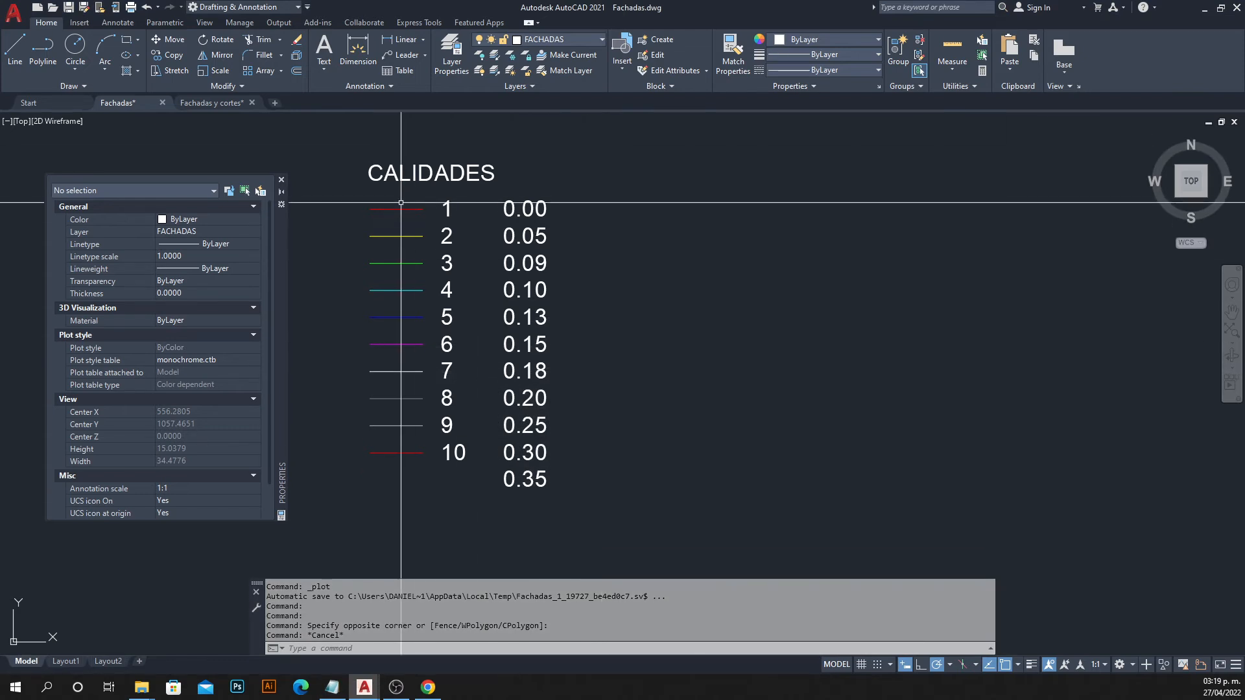
Select the sample line beside number 1 in the CALIDADES list and view its colour in the index colour palette, keeping red.
drag(447, 198, 389, 224)
key(Escape)
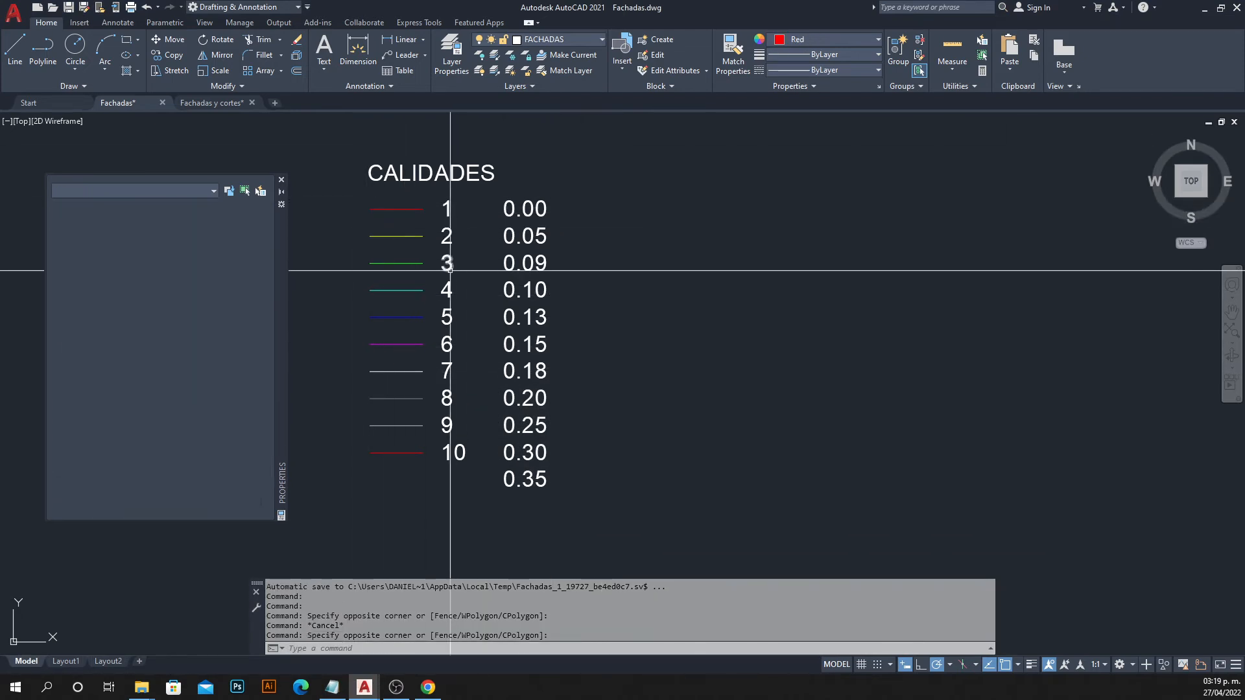
drag(446, 195, 358, 217)
key(Escape)
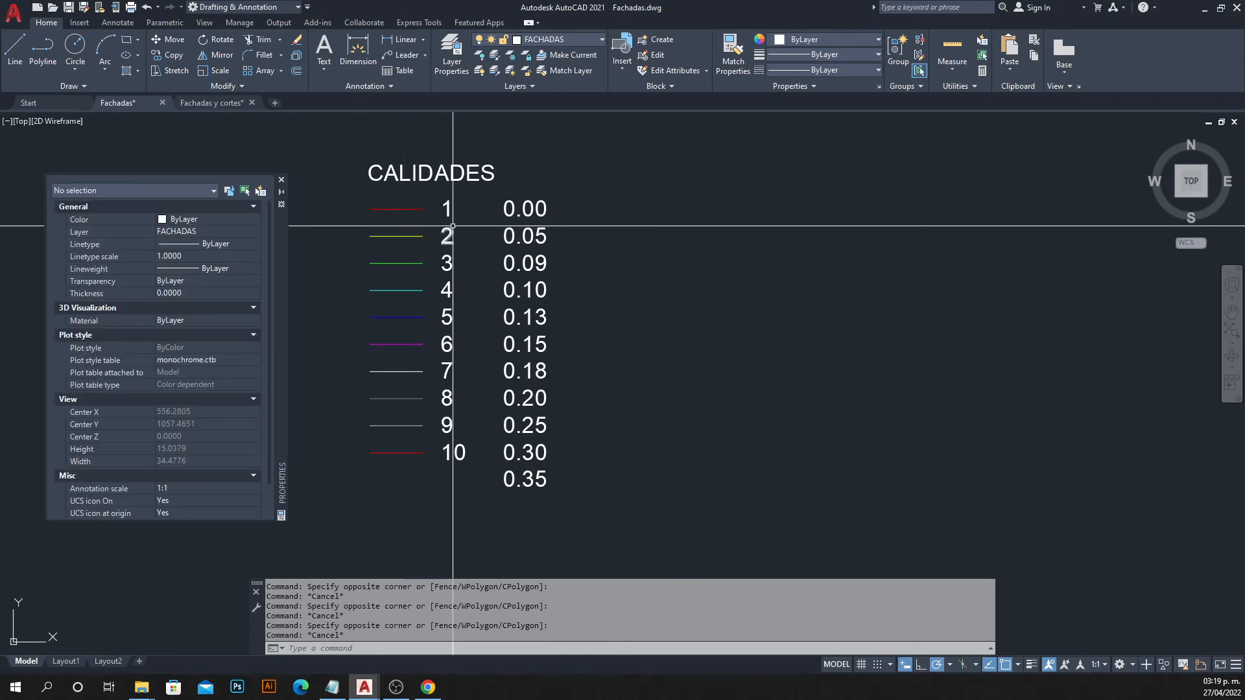
drag(451, 206, 373, 222)
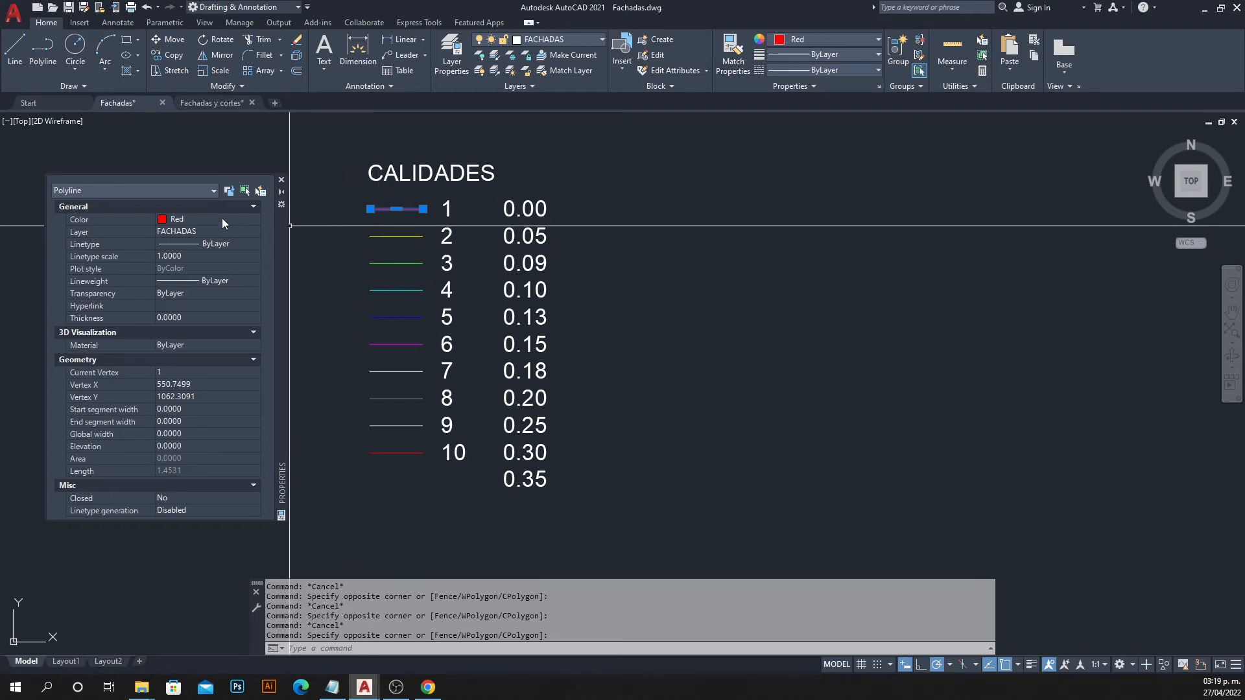
click(222, 218)
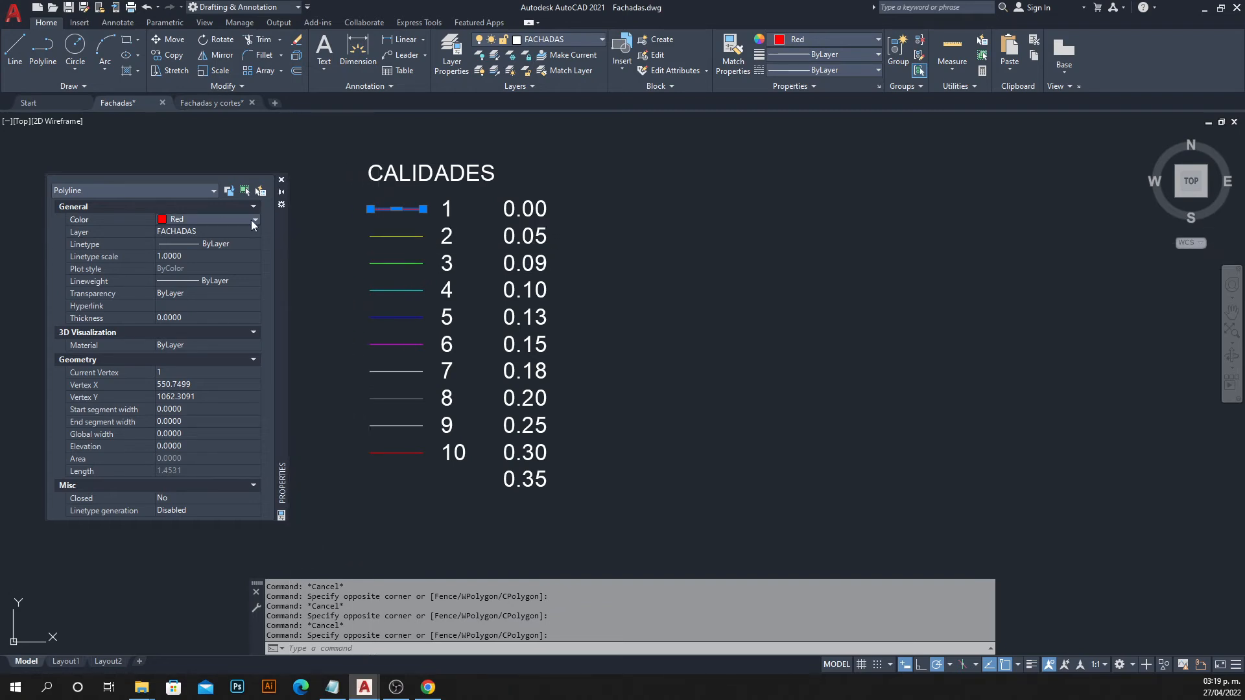
click(254, 221)
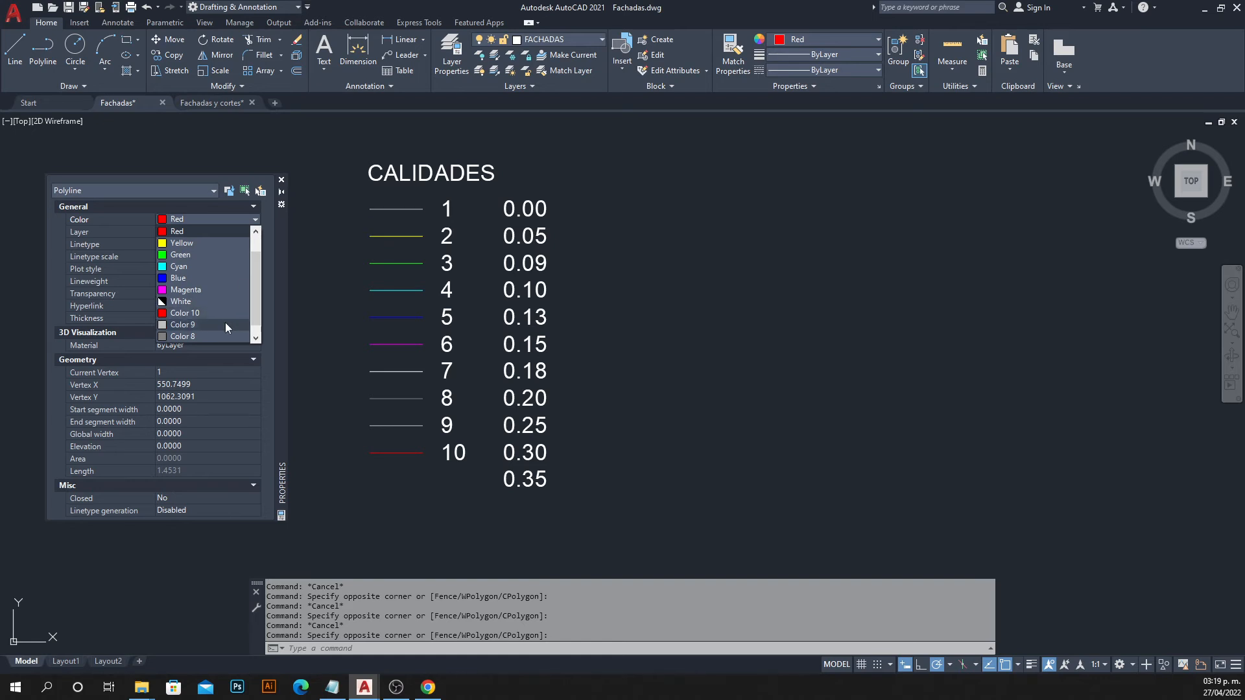
click(205, 335)
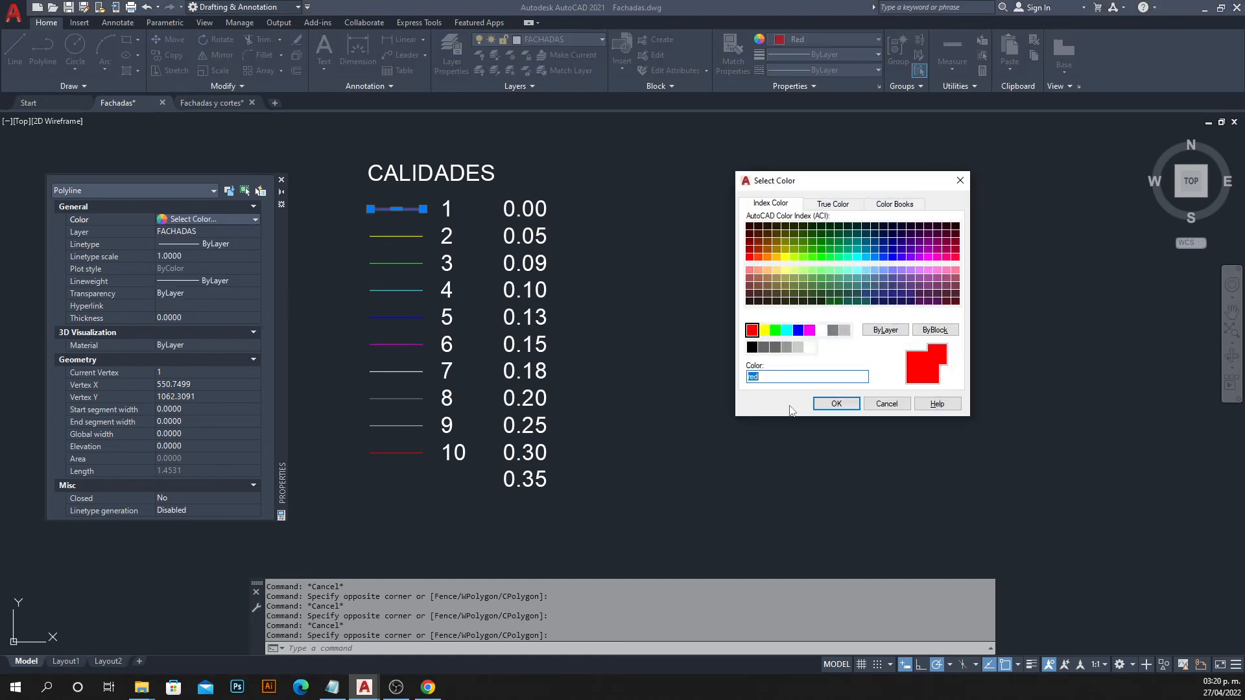
key(Return)
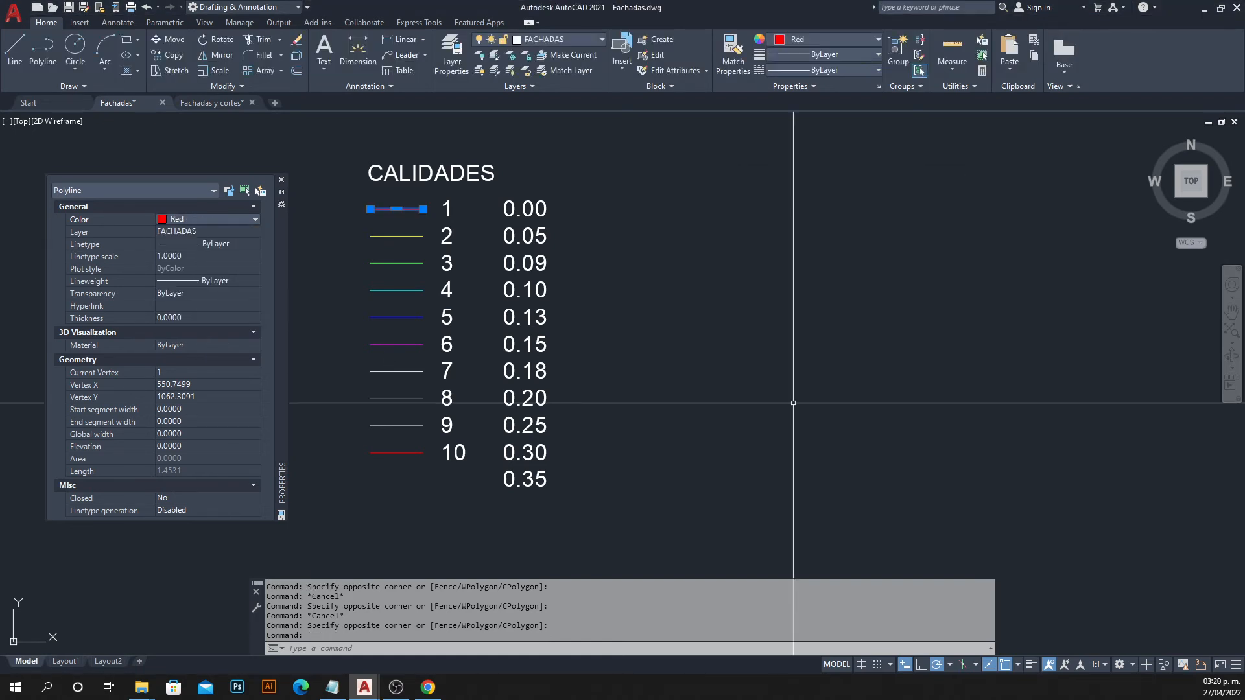
key(Escape)
click(389, 236)
key(Escape)
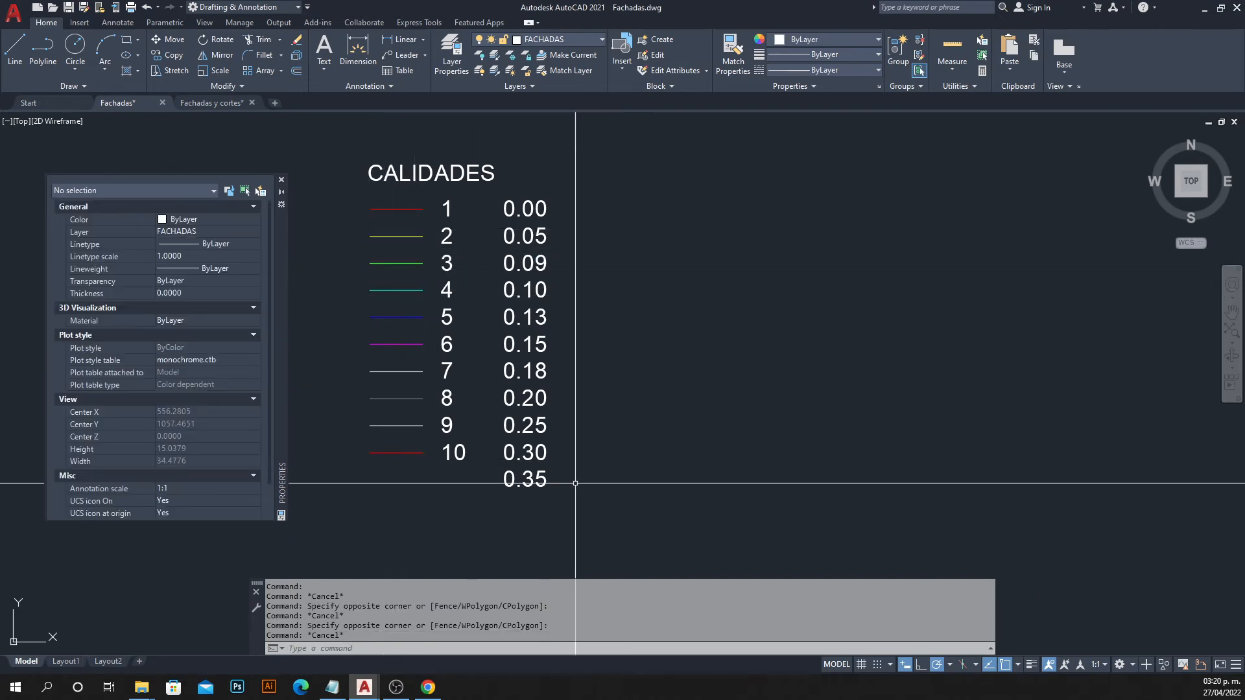
Erase the extra 0.35 value at the end of the CALIDADES lineweight list.
click(507, 483)
text(E)
key(Return)
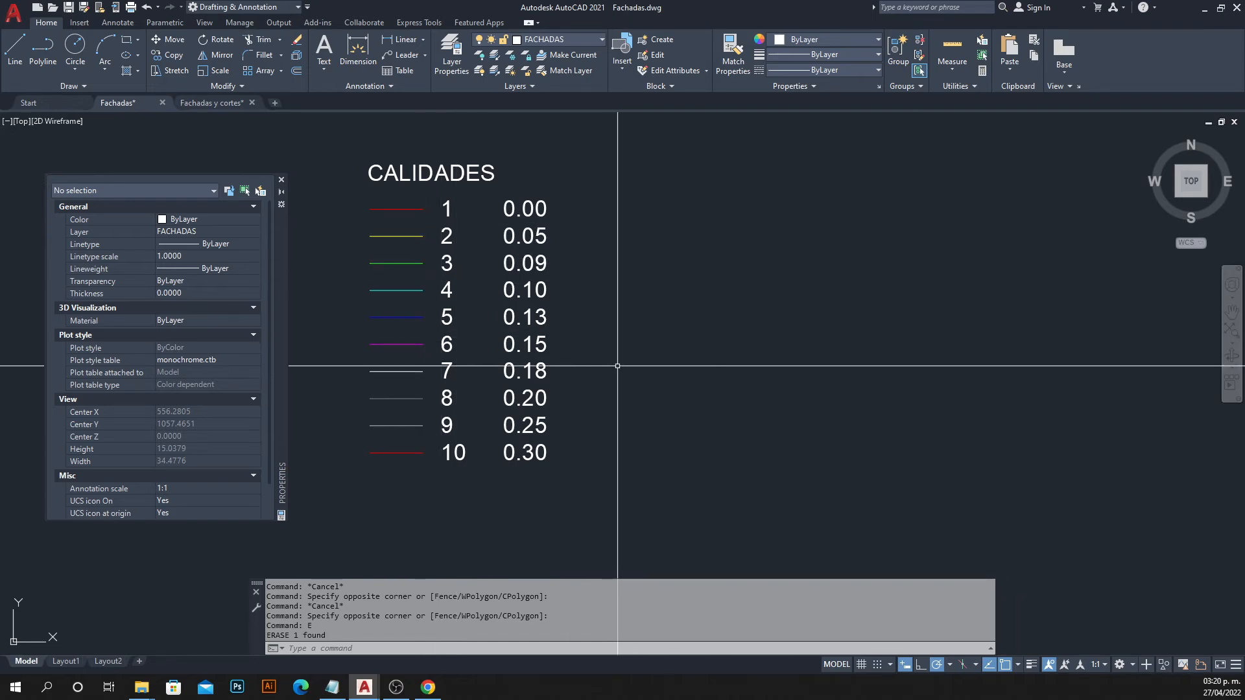
In the plot settings, assign the monochrome.ctb plot style table to all layouts and open it for editing.
key(ctrl+p)
drag(655, 171, 146, 170)
click(256, 207)
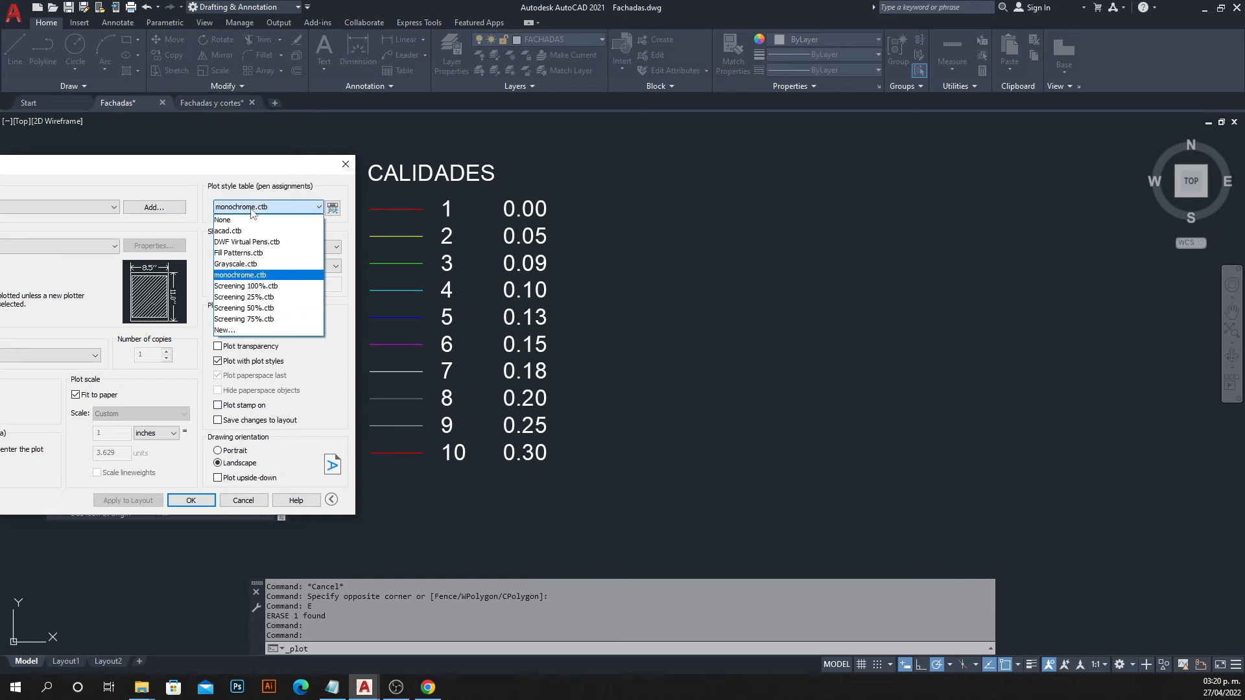
click(242, 275)
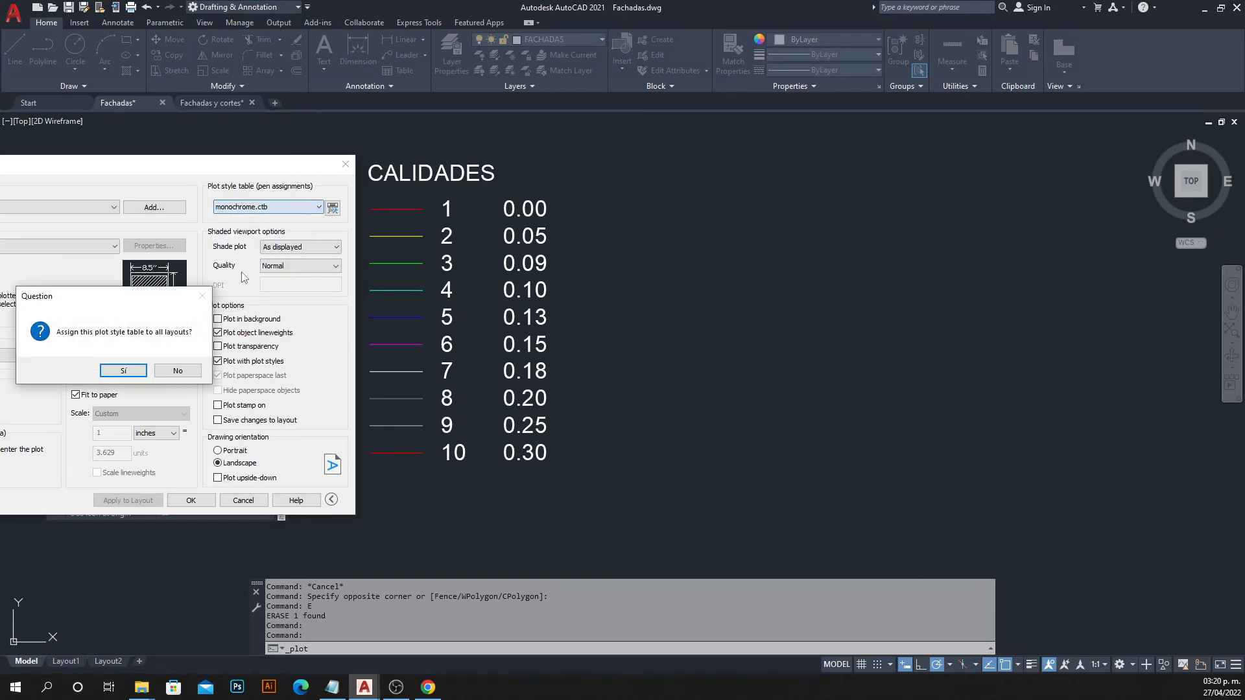
click(123, 371)
click(332, 207)
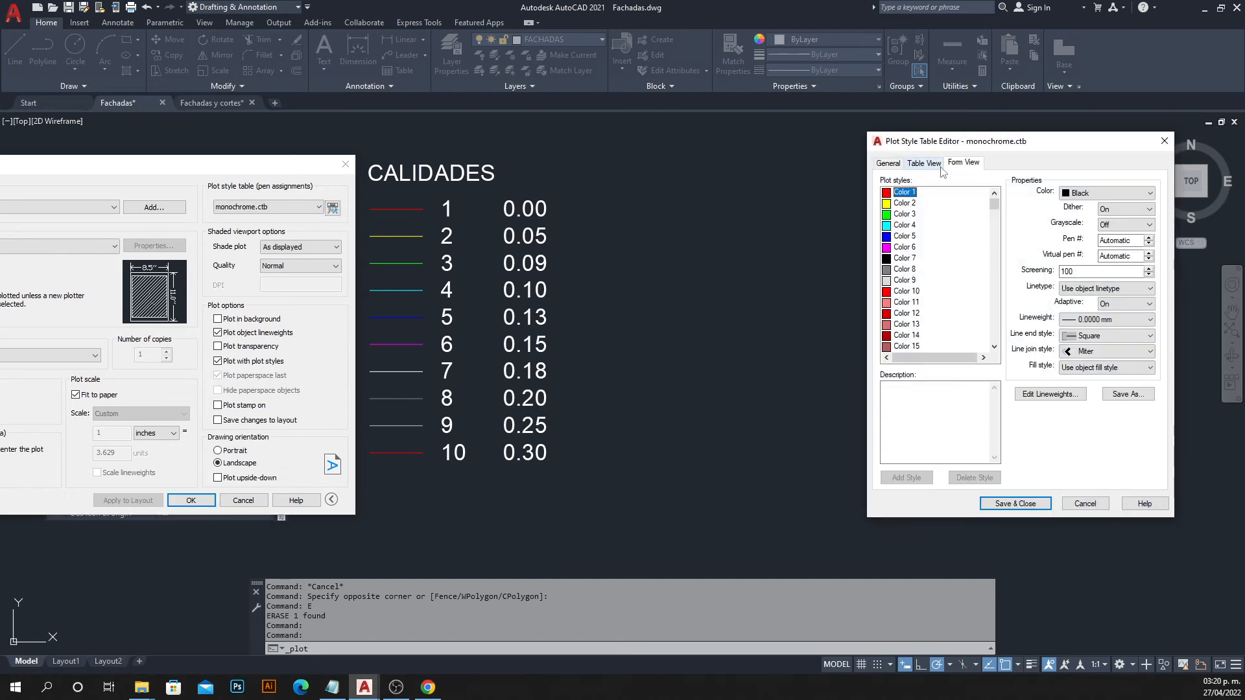
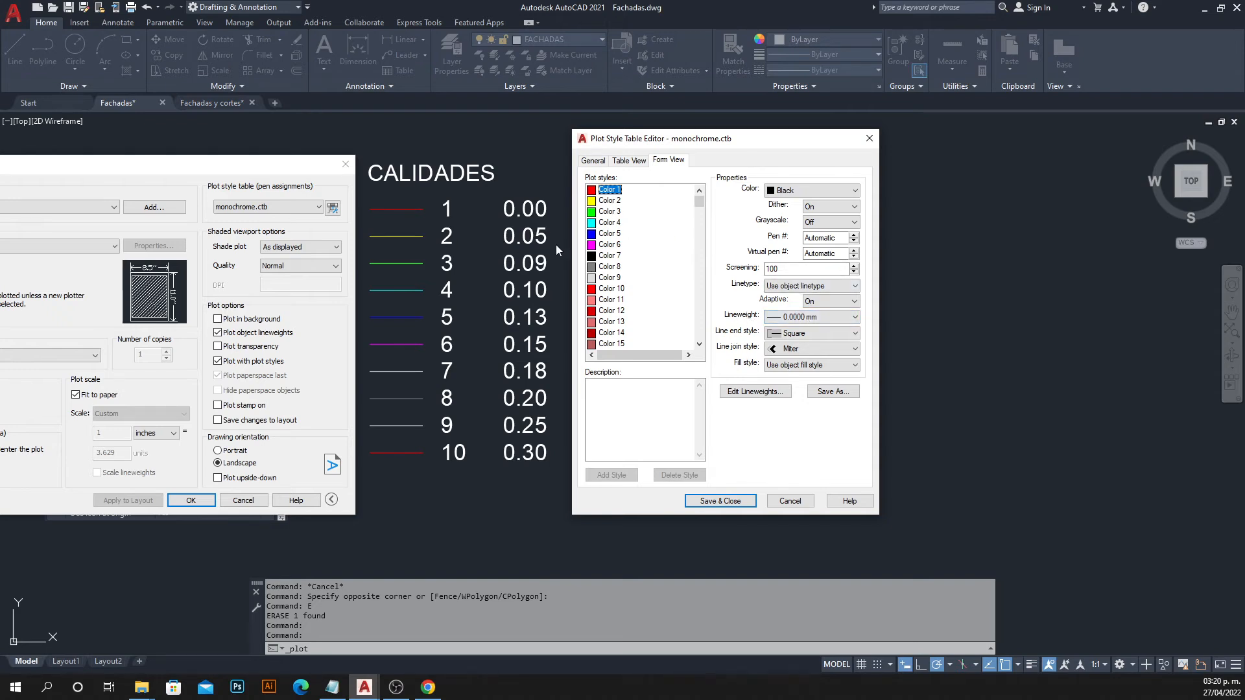
Set the plot lineweight of Color 2 to 0.0500 mm and Color 3 to 0.0900 mm.
click(609, 201)
click(792, 313)
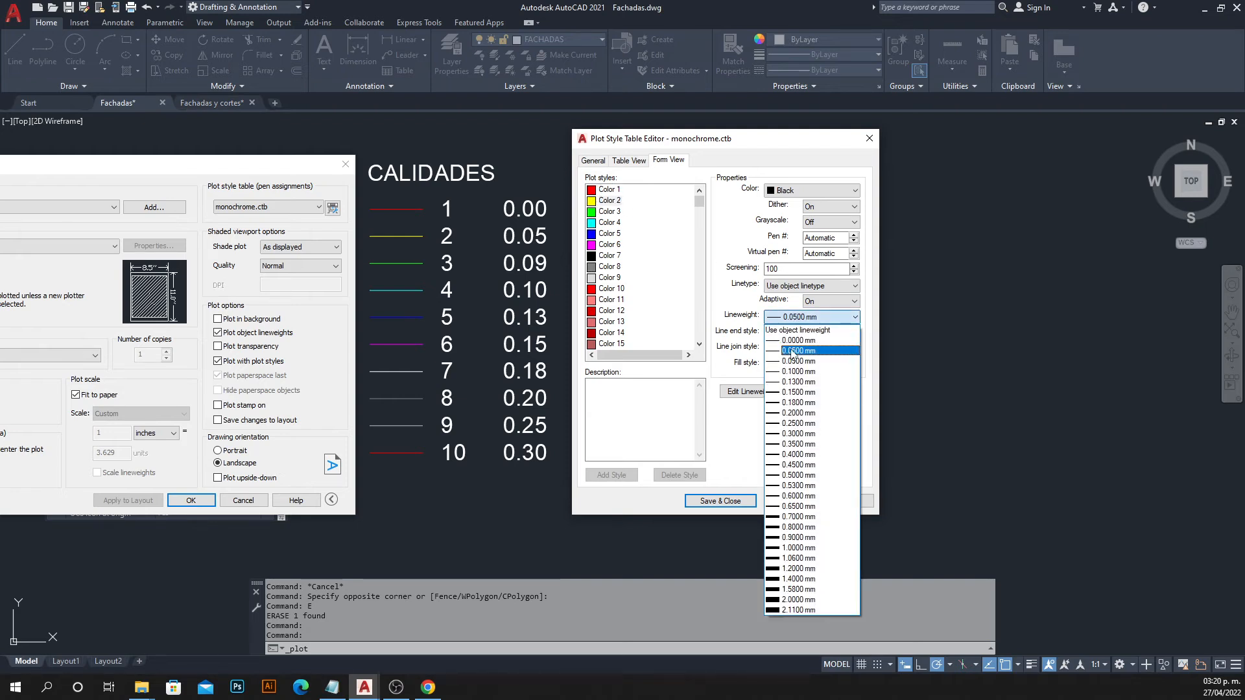
click(794, 353)
click(613, 212)
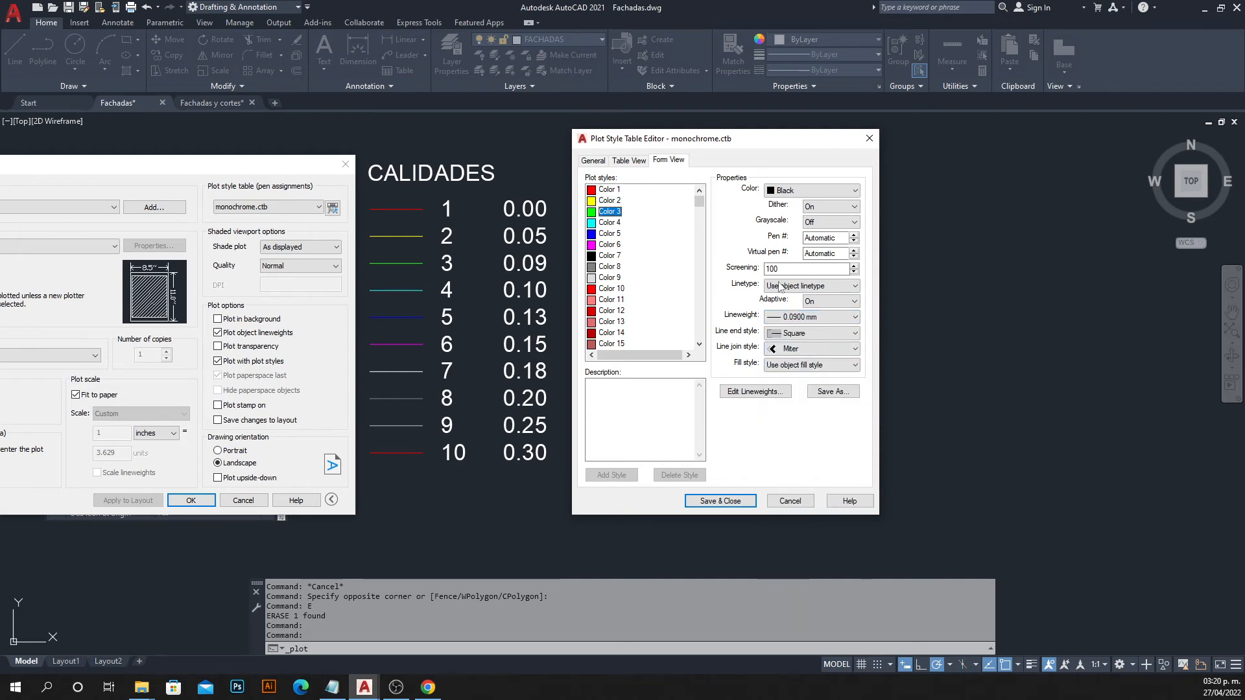
click(792, 317)
click(794, 365)
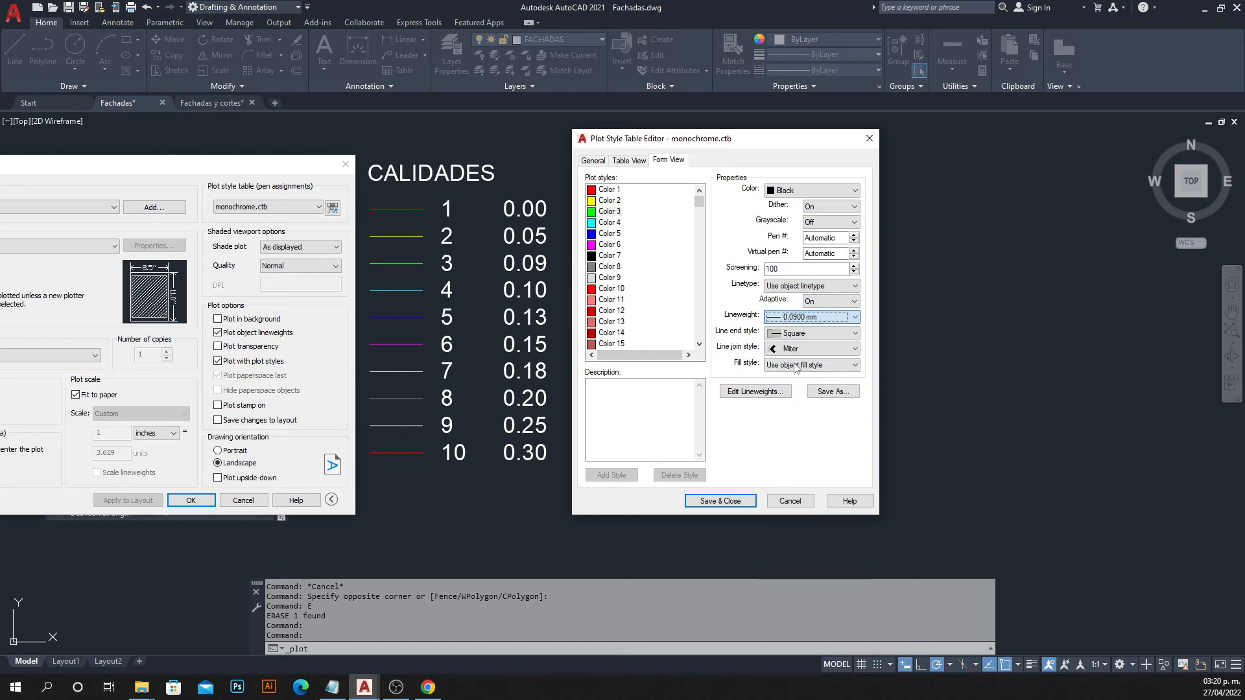
Set the plot lineweight of Color 4 to 0.1000 mm and Color 5 to 0.1300 mm.
click(609, 224)
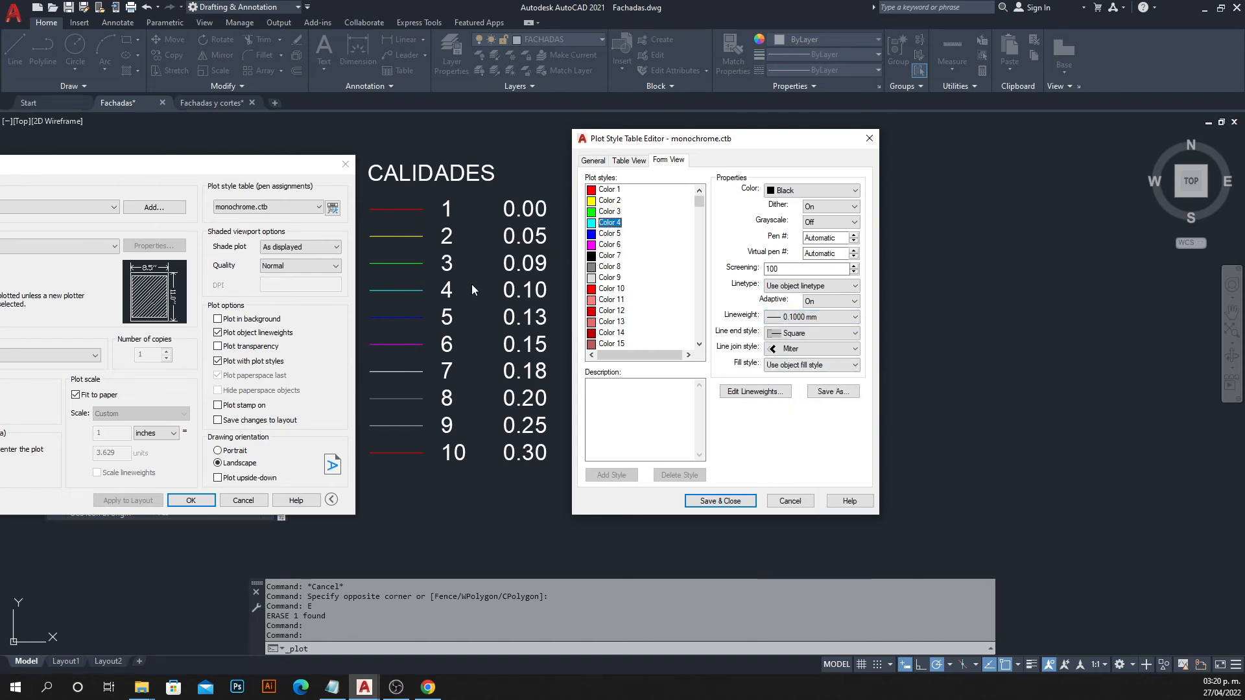
click(792, 317)
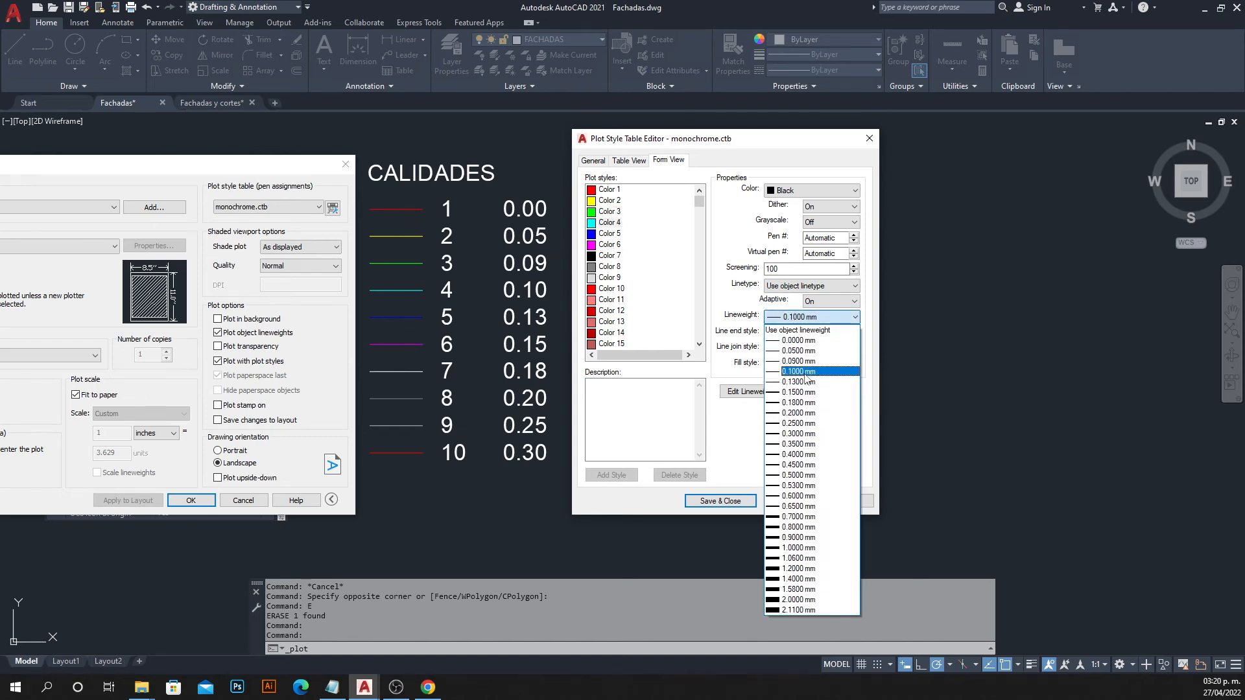
click(803, 373)
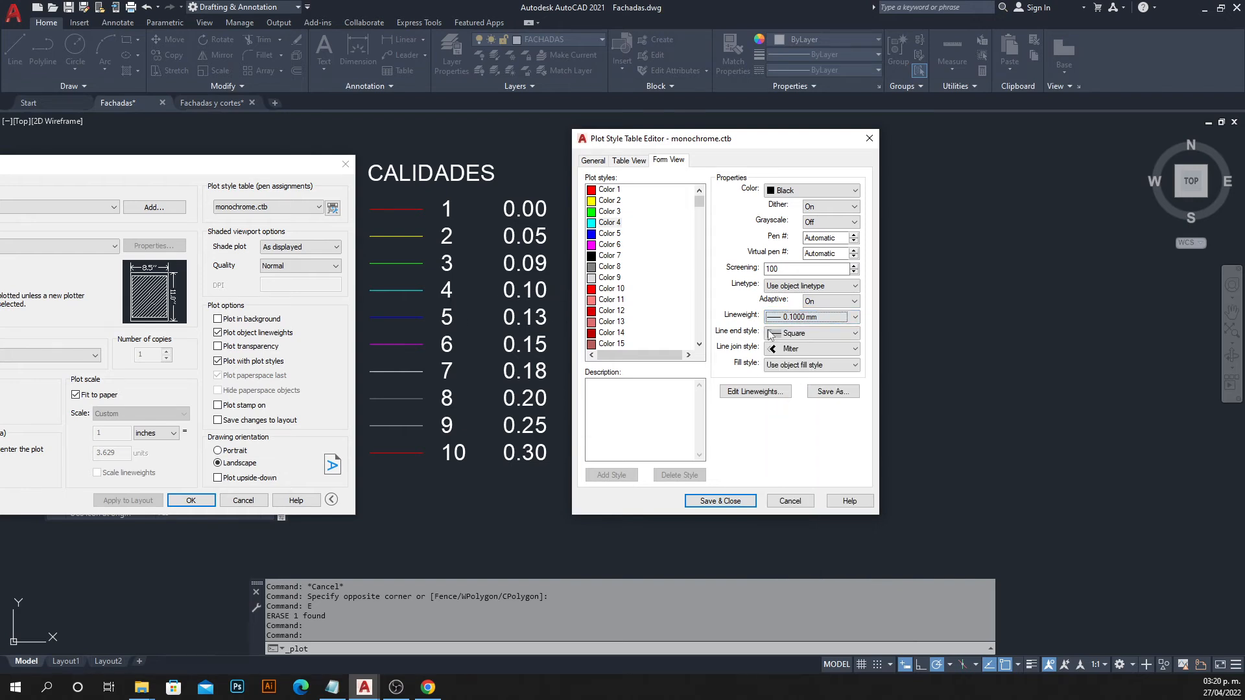
click(607, 234)
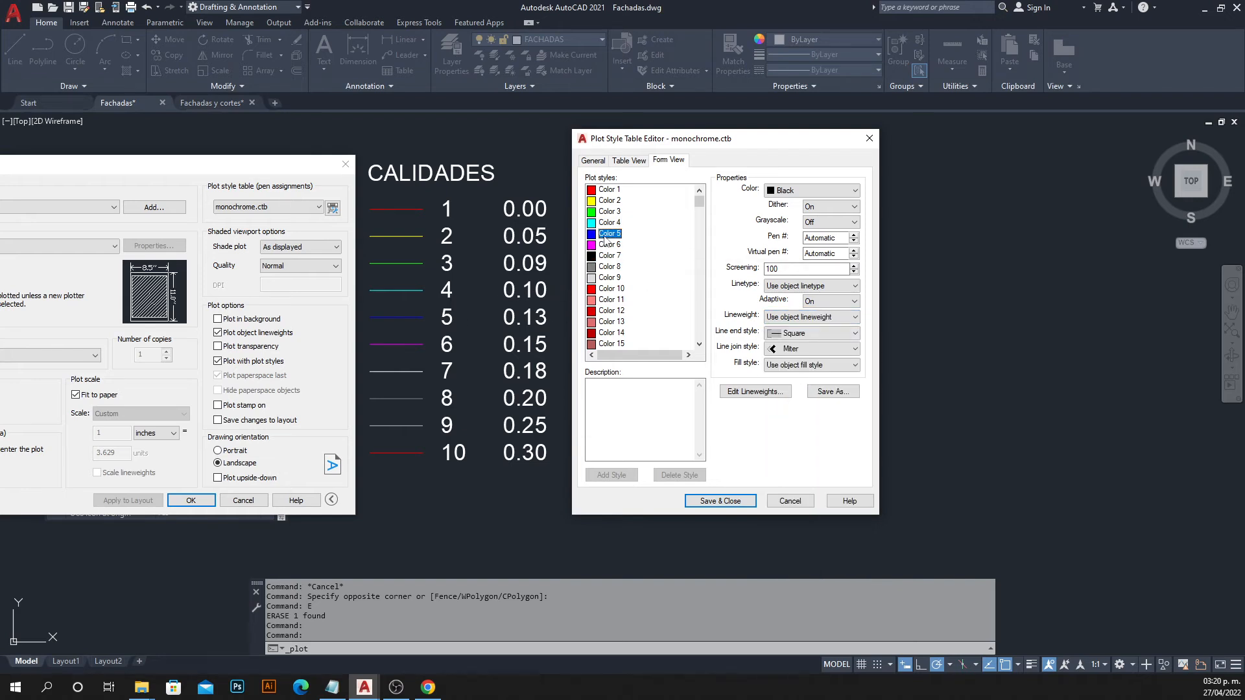
click(774, 316)
click(790, 384)
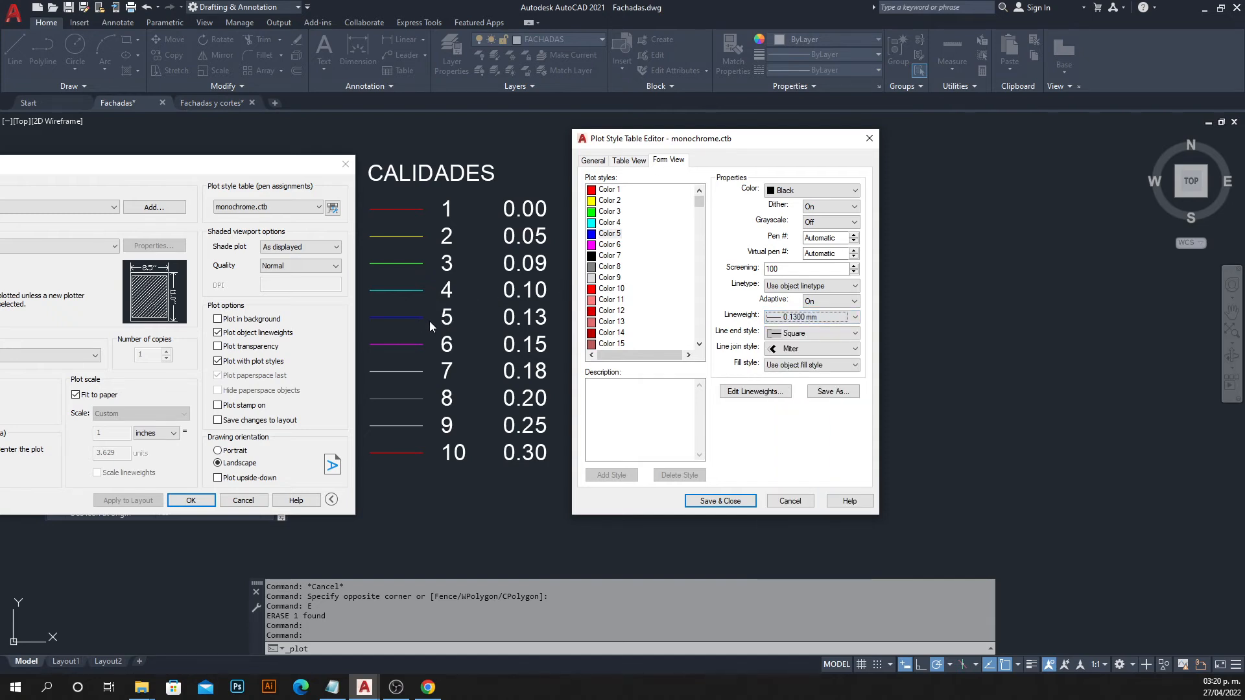
Set the plot lineweight of Color 6 to 0.1500 mm and Color 7 to 0.1800 mm.
click(613, 246)
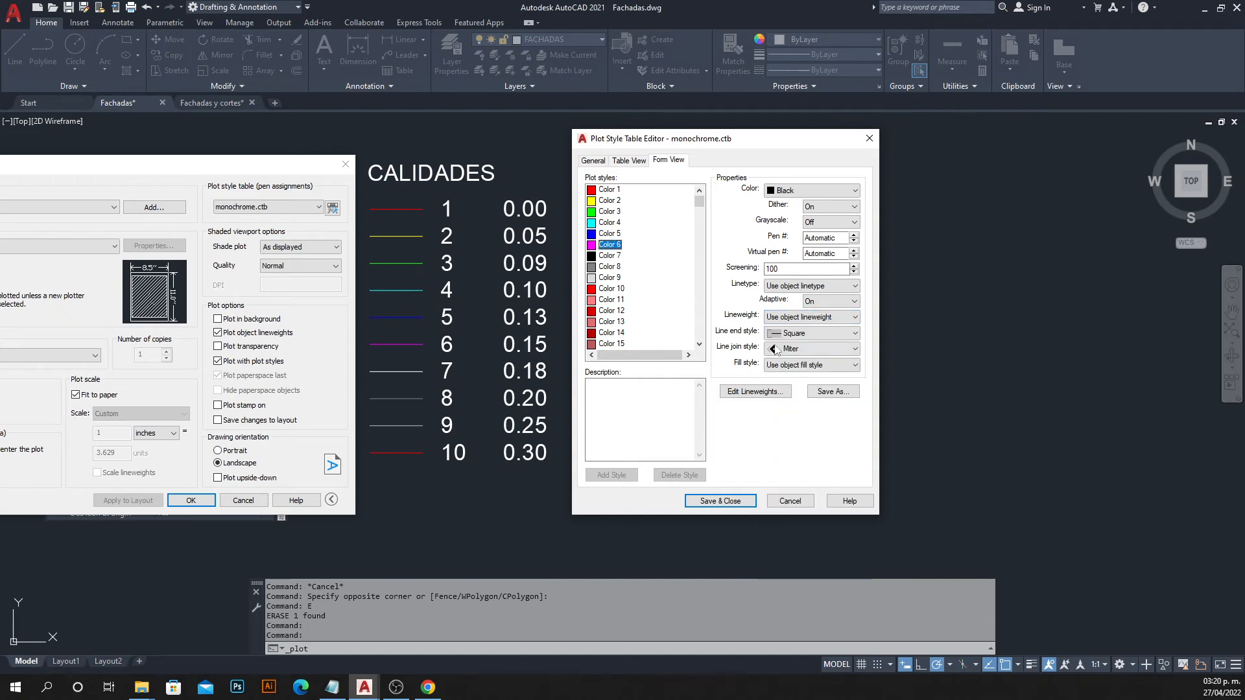
click(783, 319)
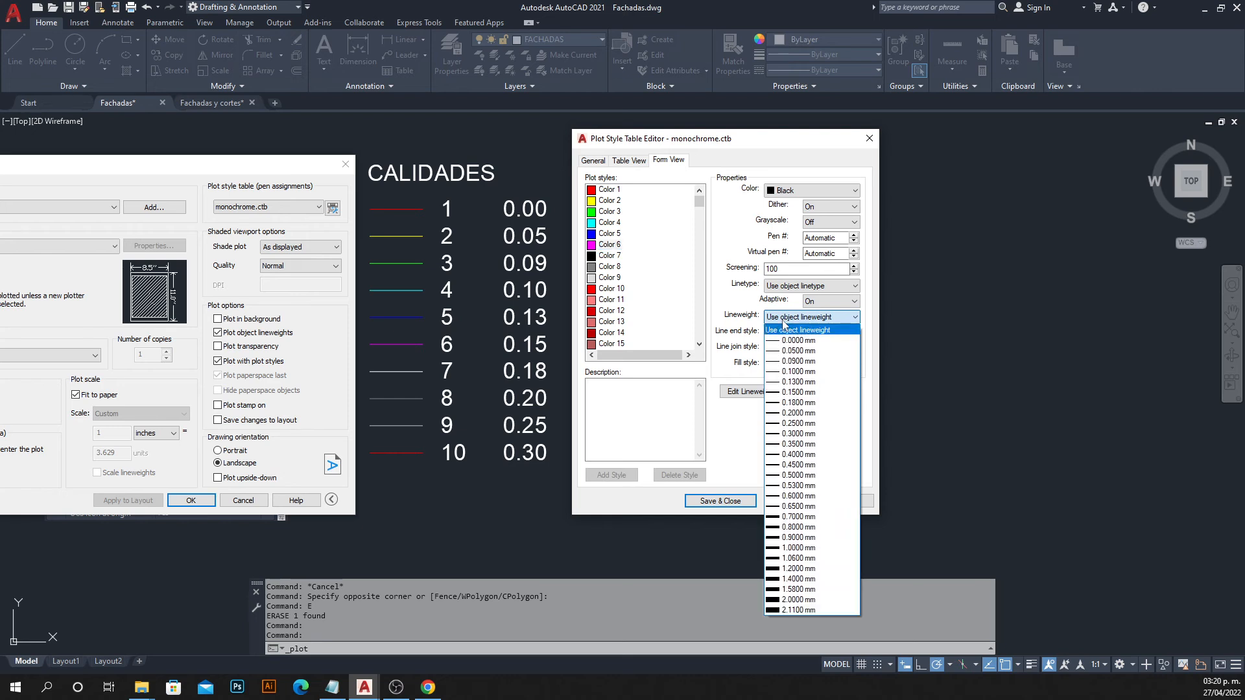
click(804, 394)
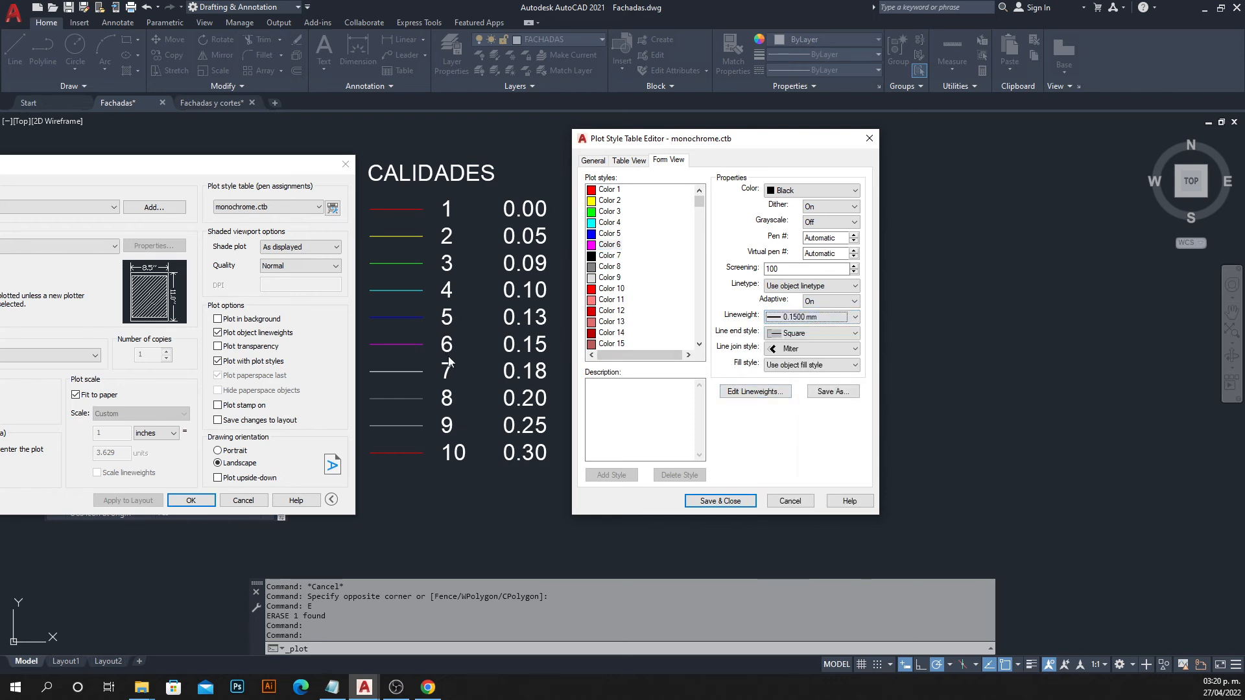
click(613, 255)
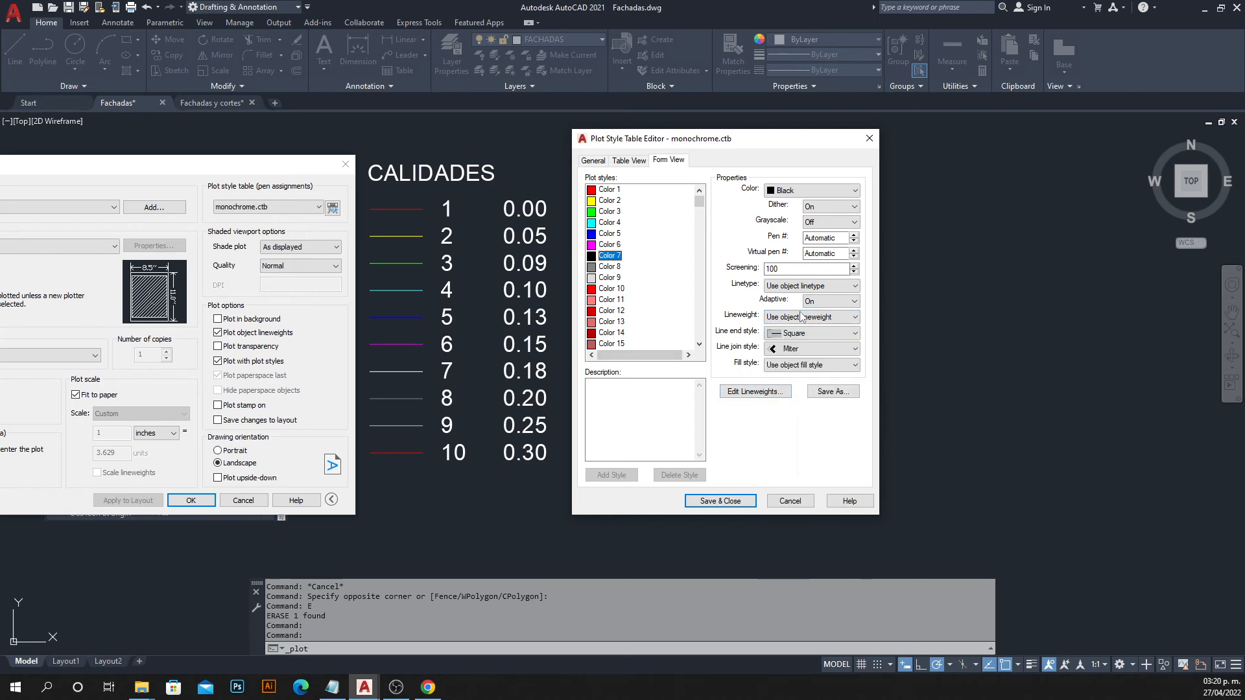
click(802, 318)
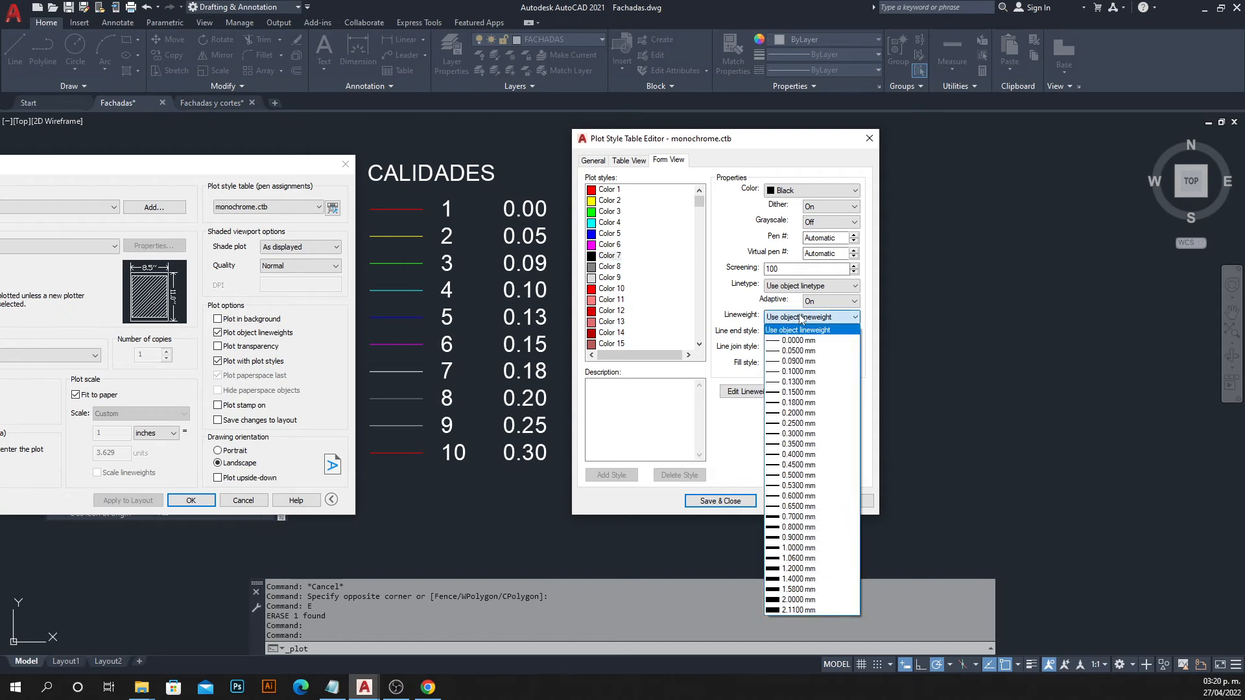
click(797, 402)
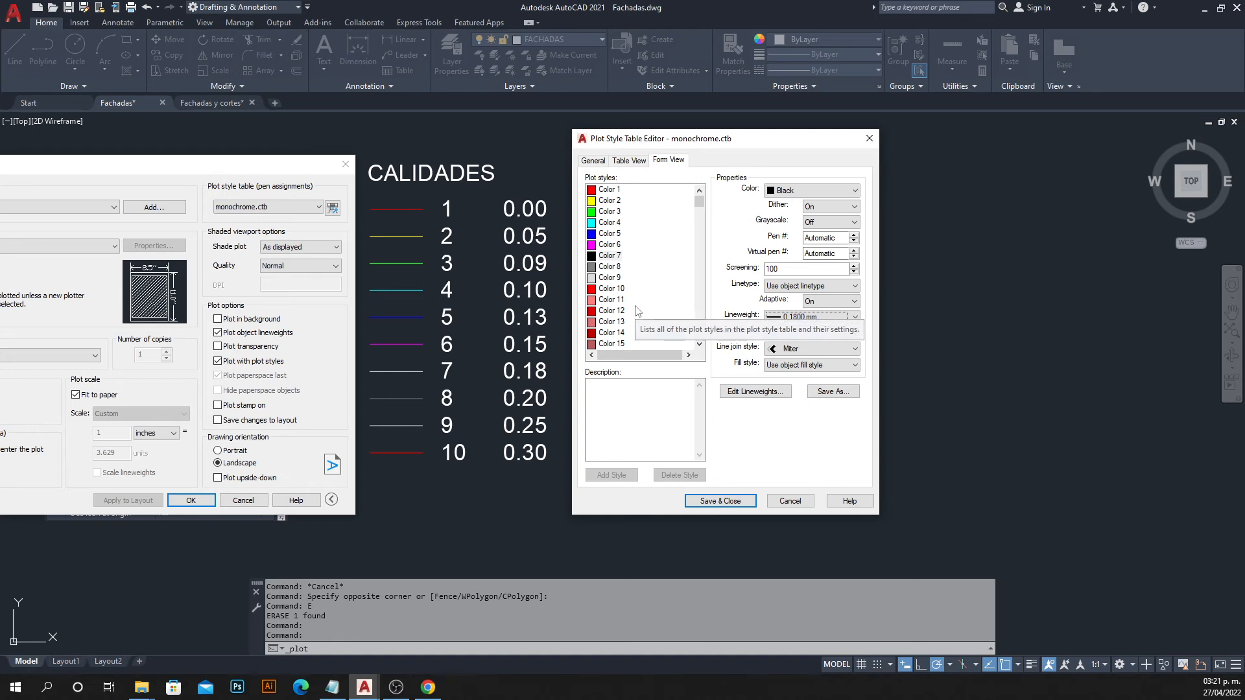
Set the plot lineweight of Color 8 to 0.2000 mm and Color 9 to 0.2500 mm.
click(621, 267)
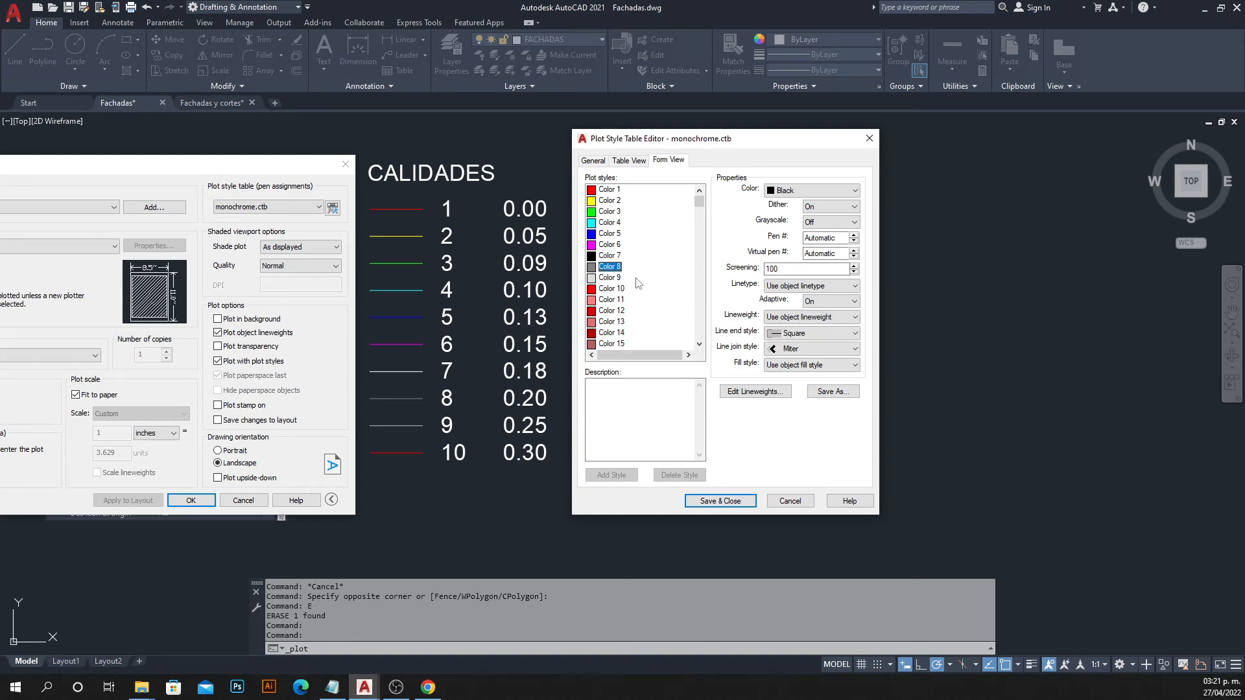
click(789, 319)
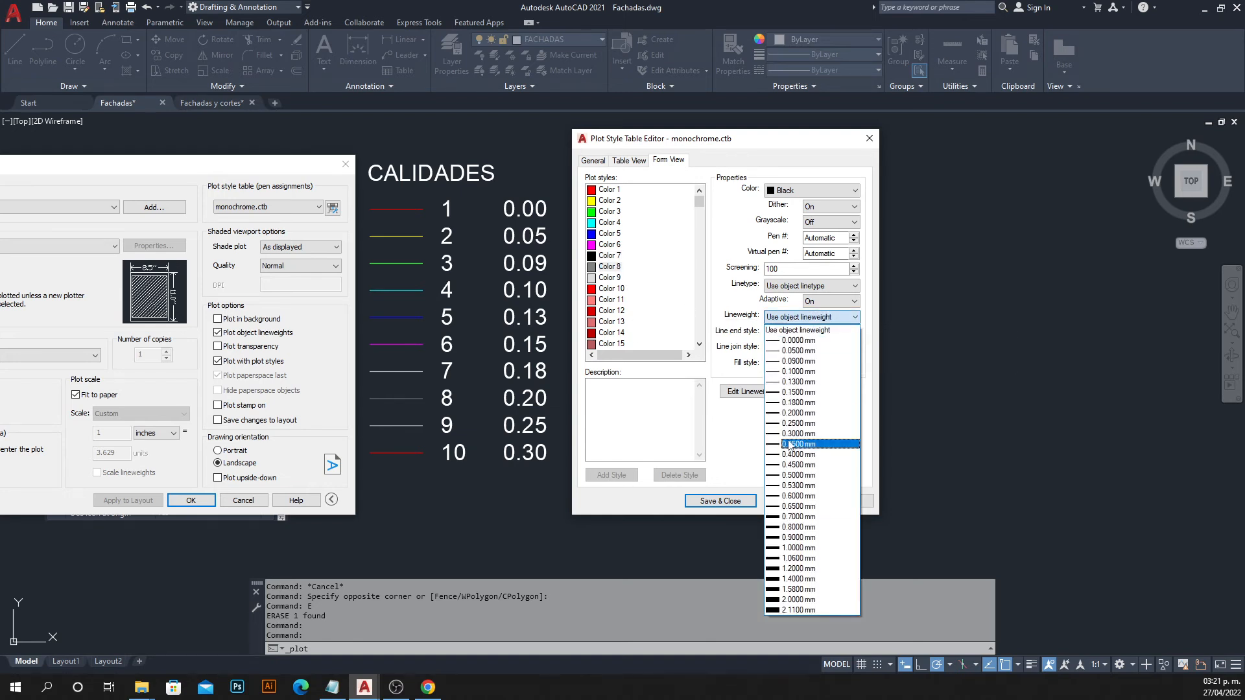
click(789, 413)
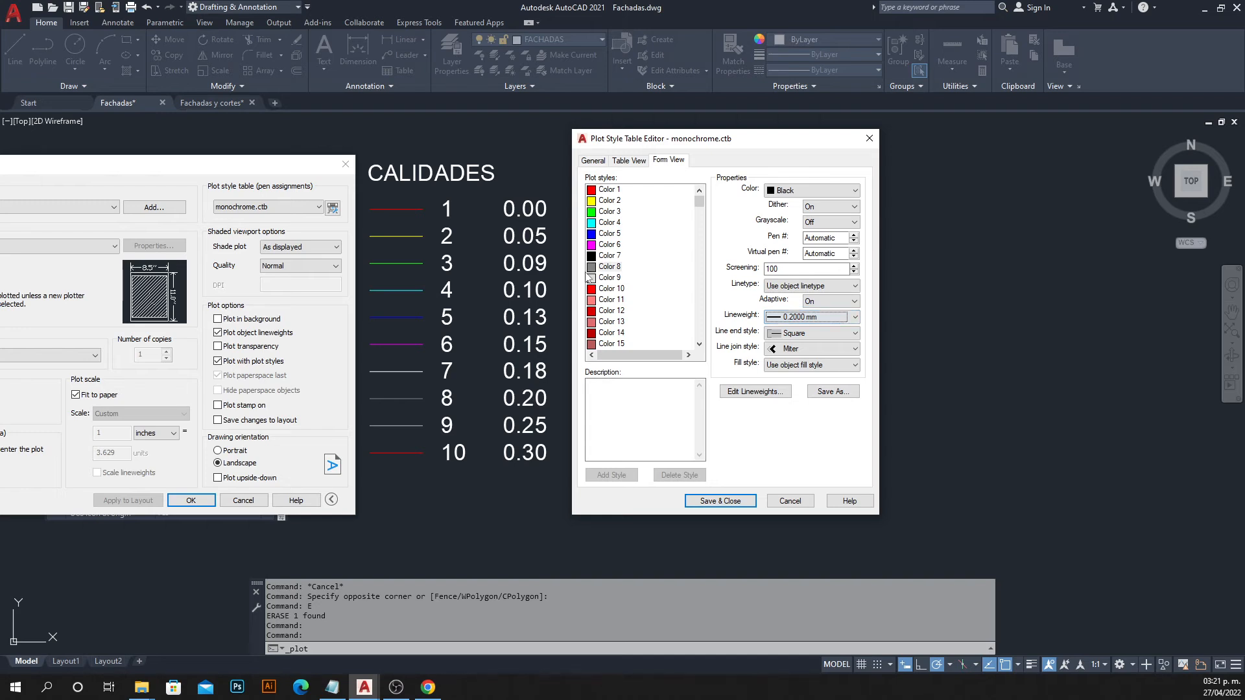
click(613, 277)
click(775, 316)
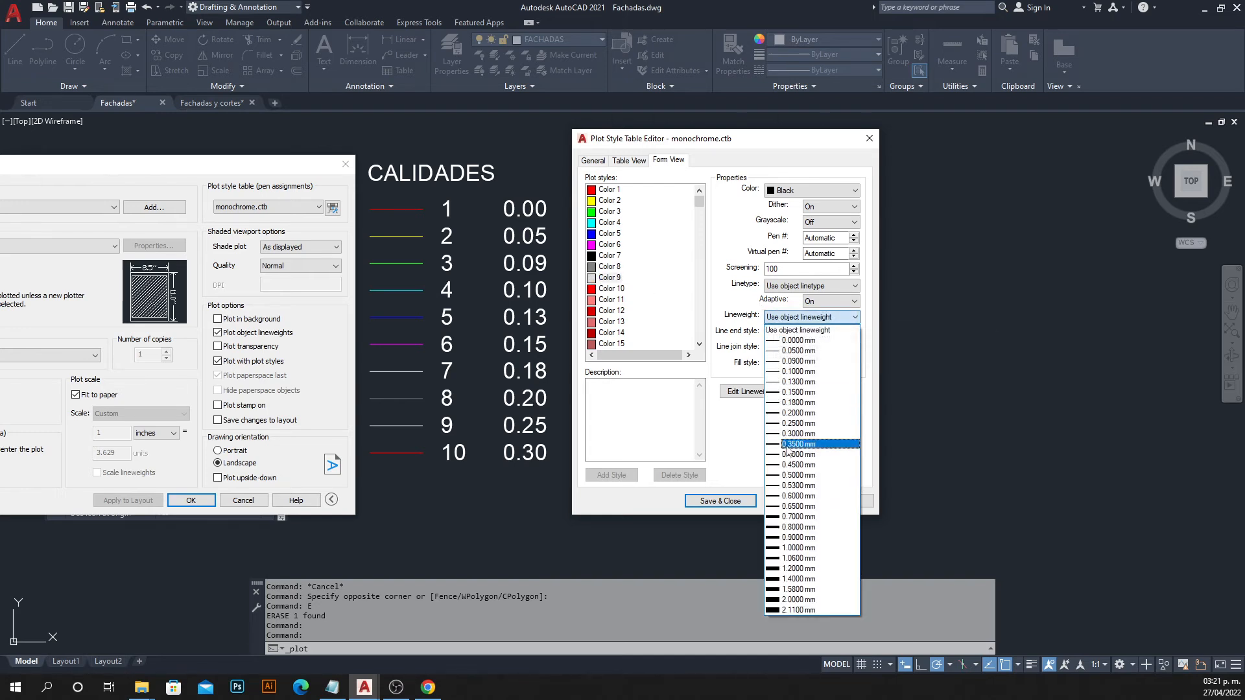
click(798, 424)
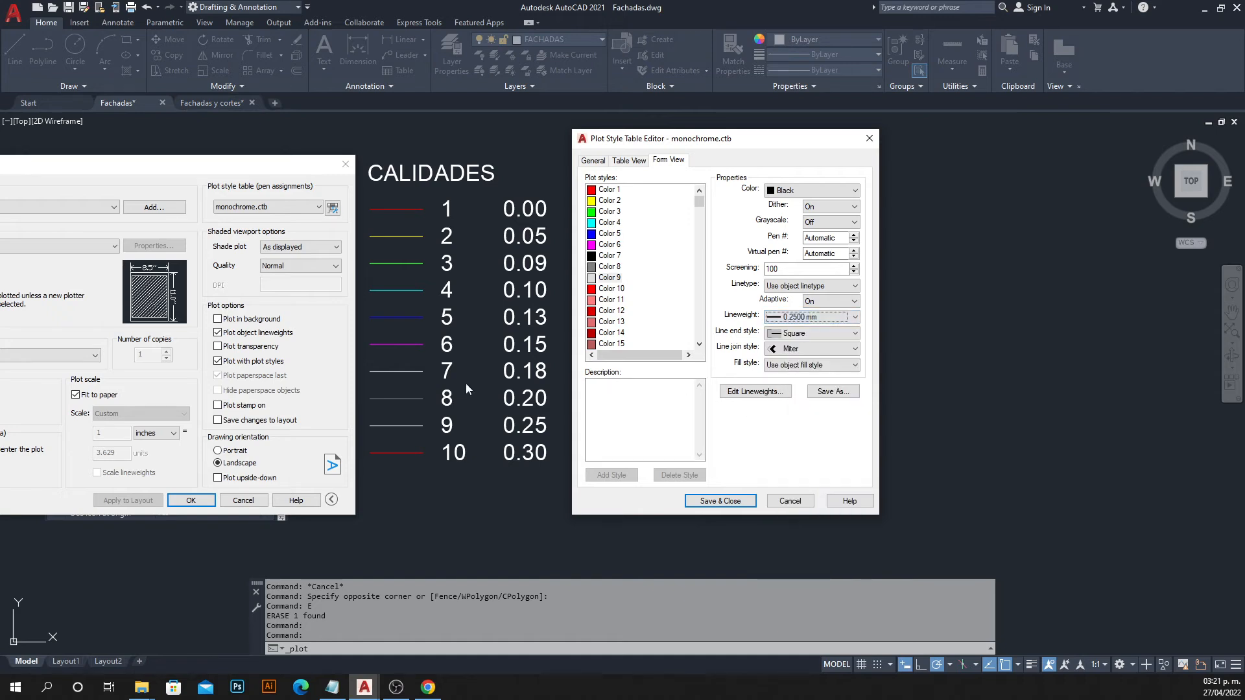
Set the plot lineweight of Color 10 to 0.3000 mm, and save and close the monochrome.ctb plot style table.
click(615, 289)
click(797, 317)
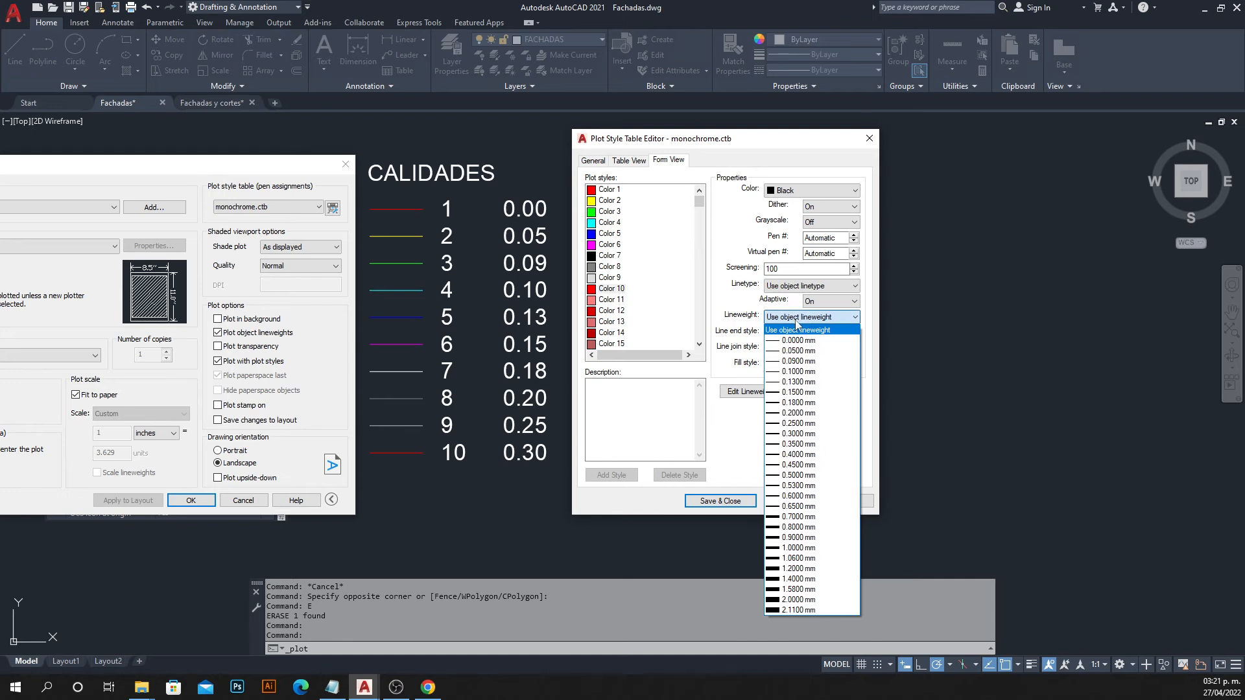
click(797, 434)
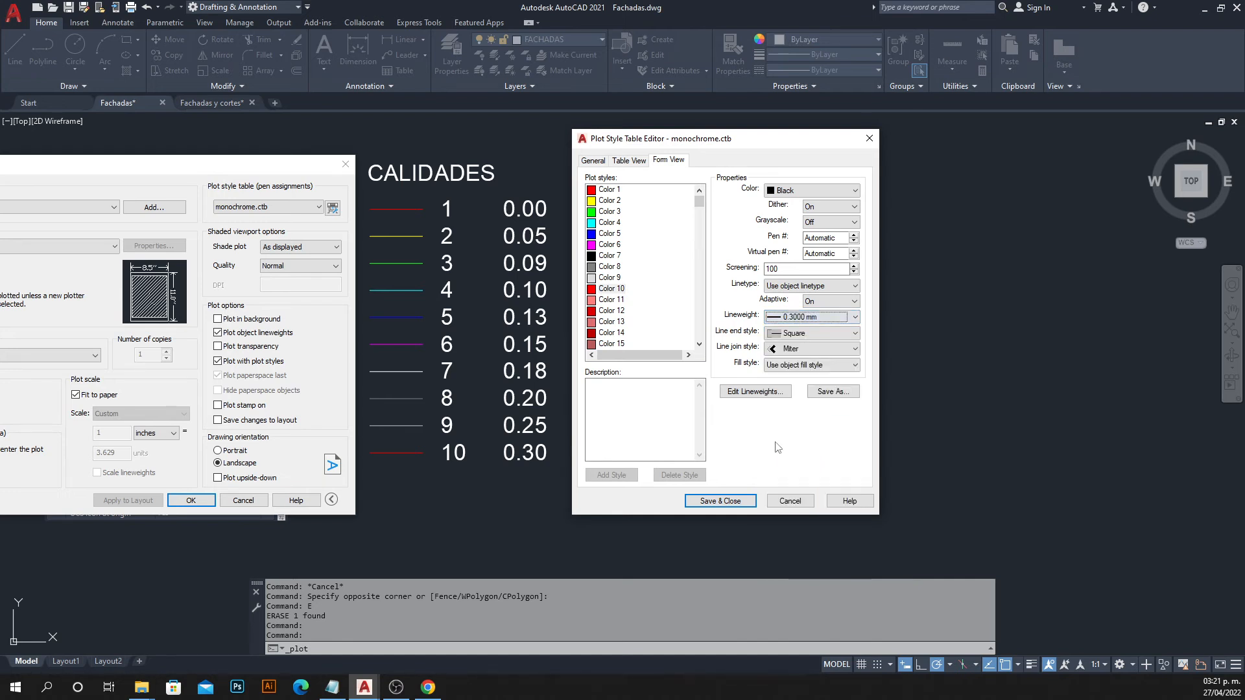
click(719, 501)
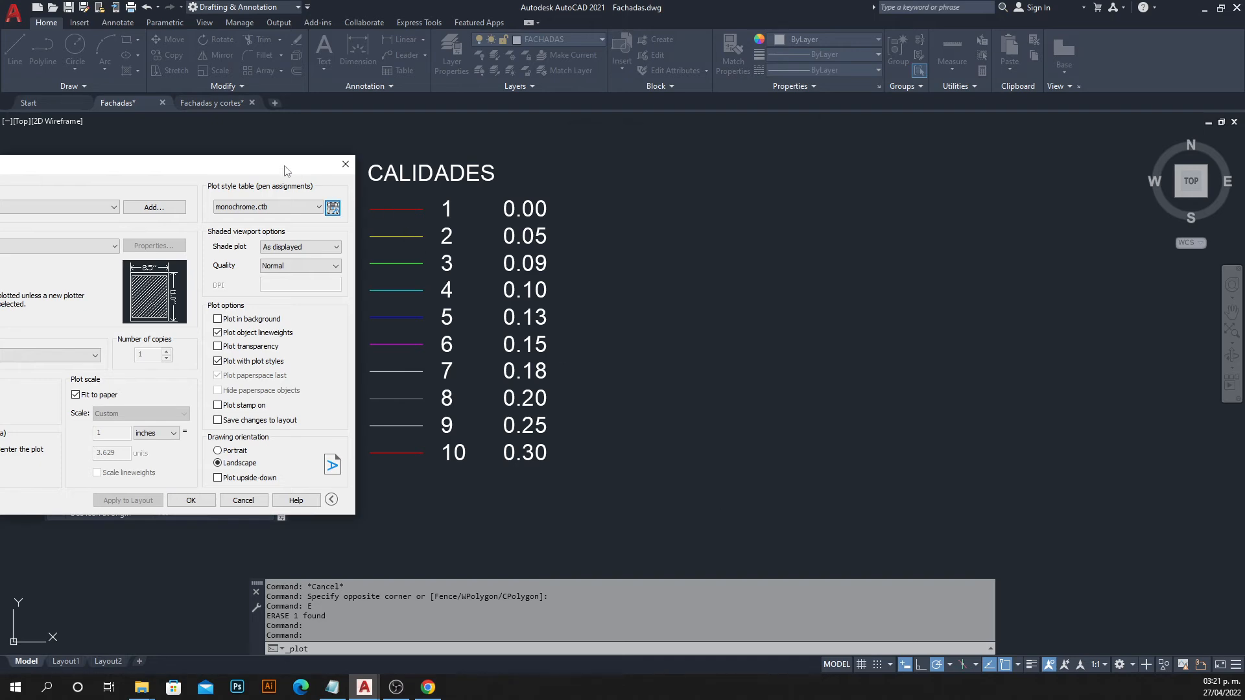
Set the plot area to a window enclosing the whole CALIDADES lineweight table.
drag(284, 170, 1023, 181)
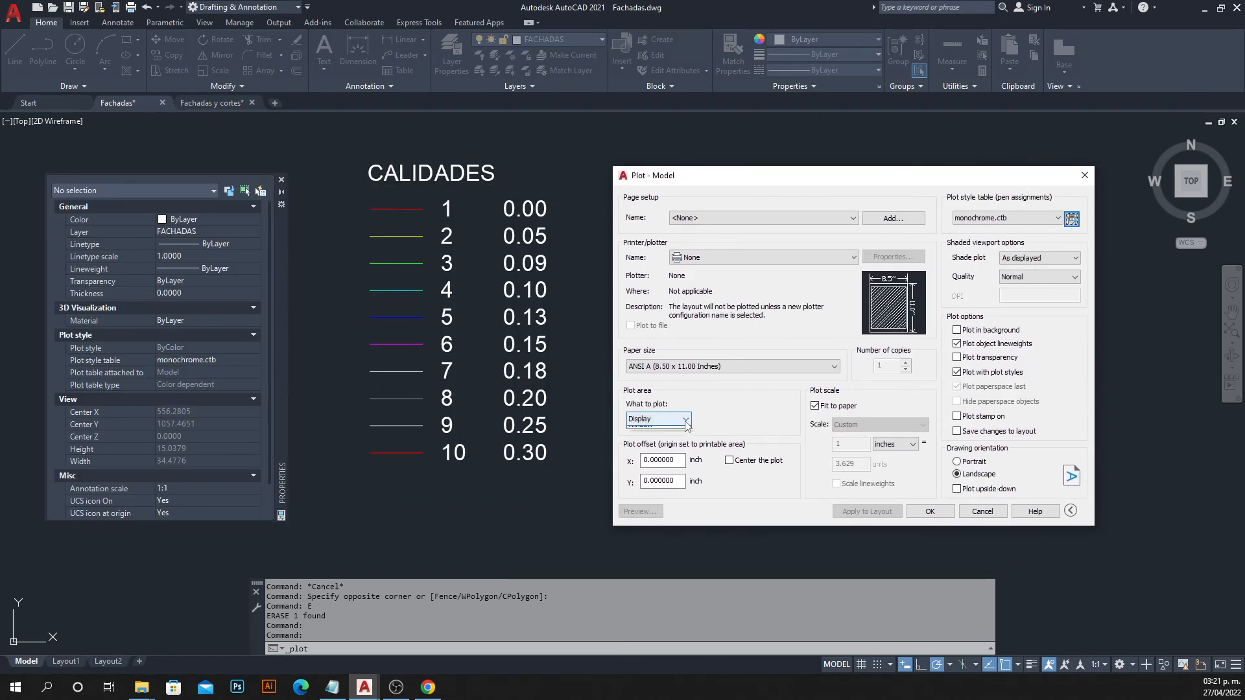
click(658, 419)
click(648, 461)
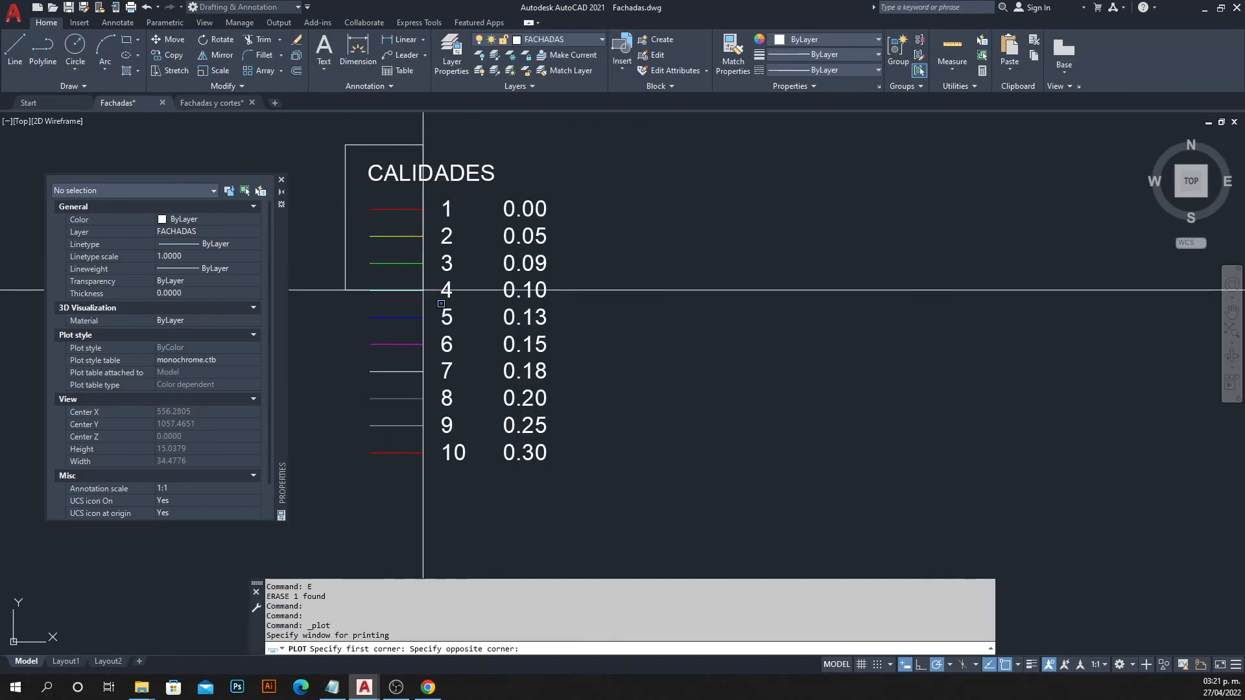
click(339, 134)
click(578, 495)
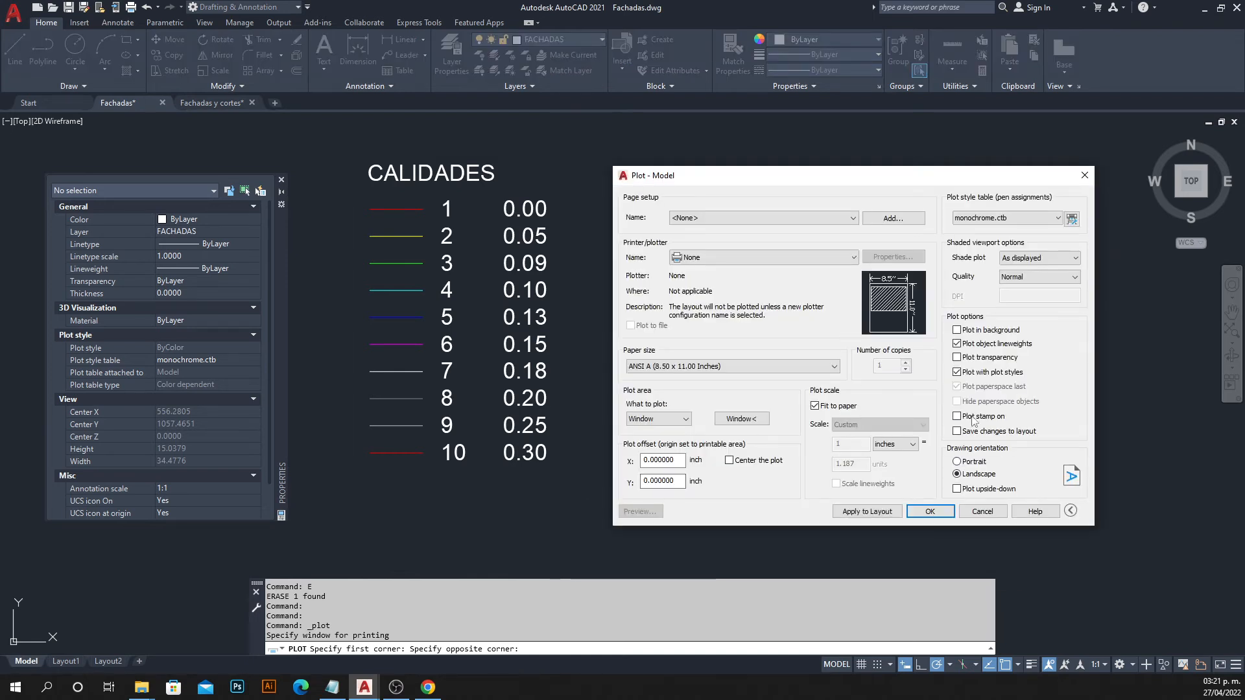
Set the plot to portrait orientation, centred on the sheet, with DWG To PDF.pc3 as the plotter.
click(957, 462)
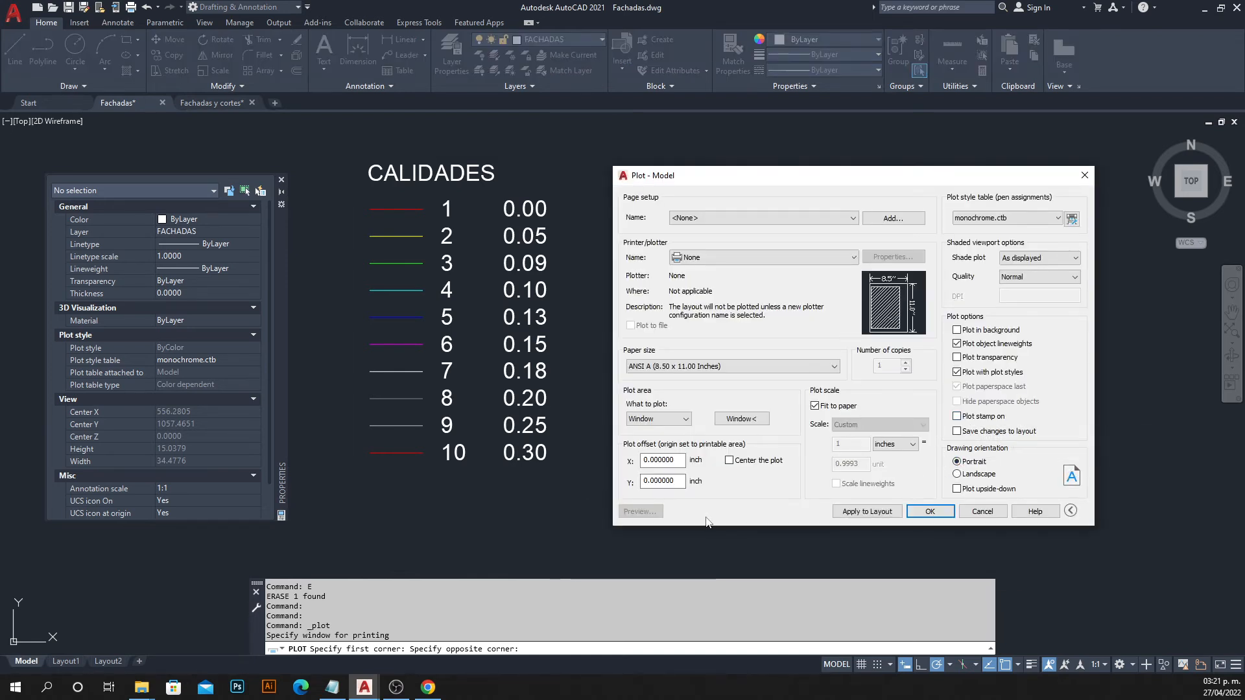
click(727, 461)
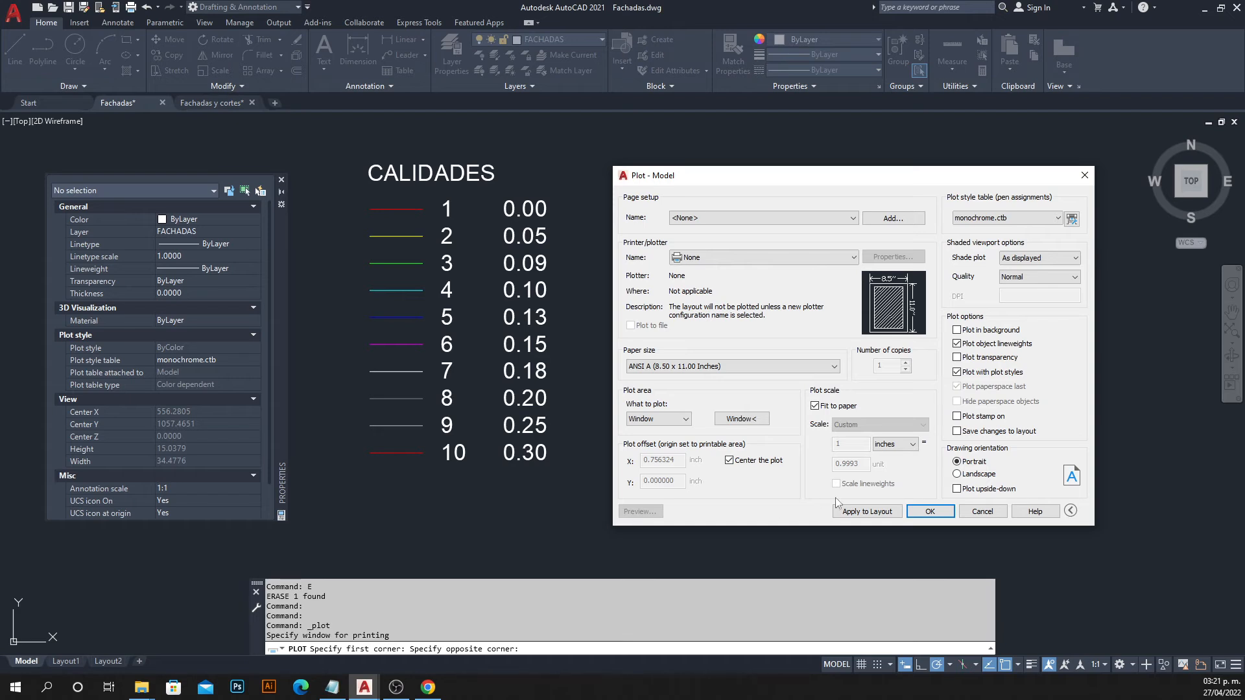
click(737, 259)
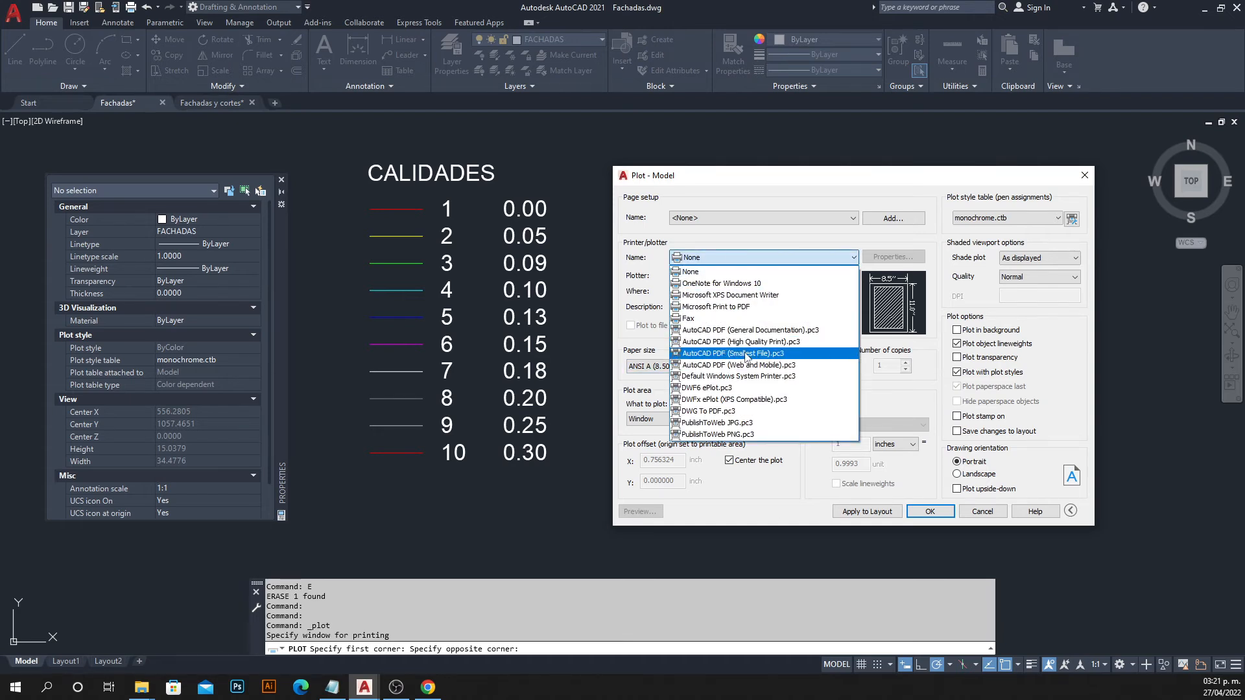
click(787, 413)
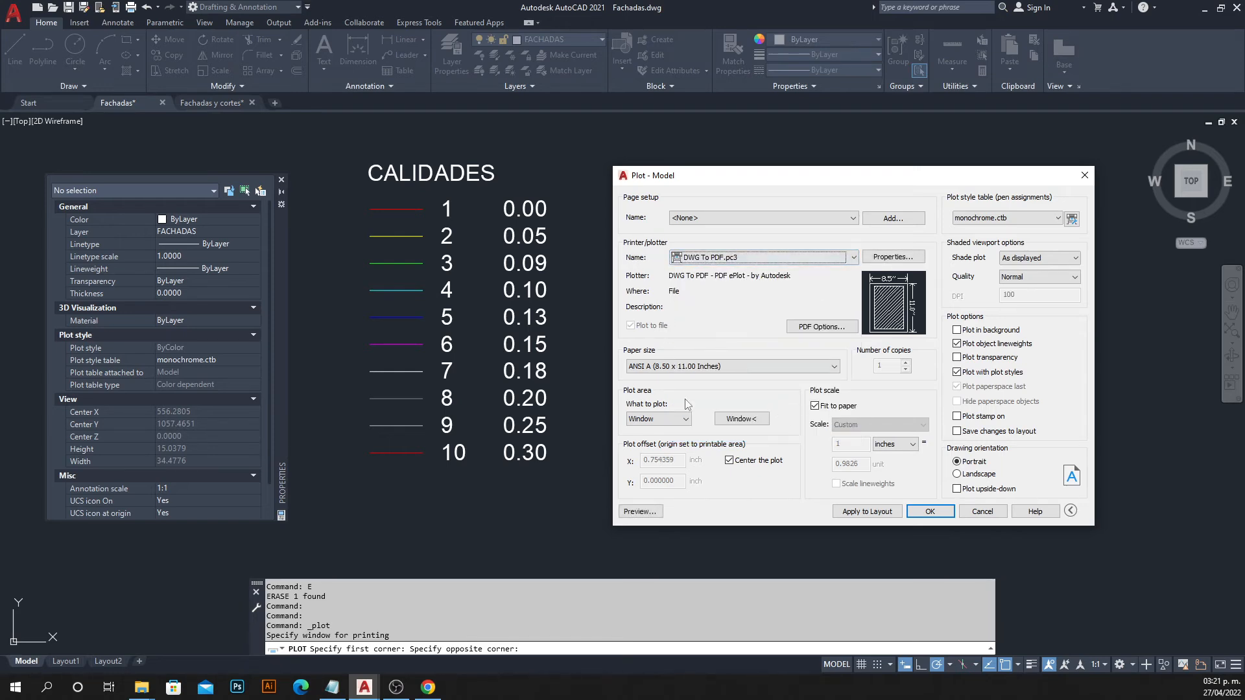
Preview the plot and examine the printed thickness of the CALIDADES sample lines from colour 1 to colour 10.
click(649, 510)
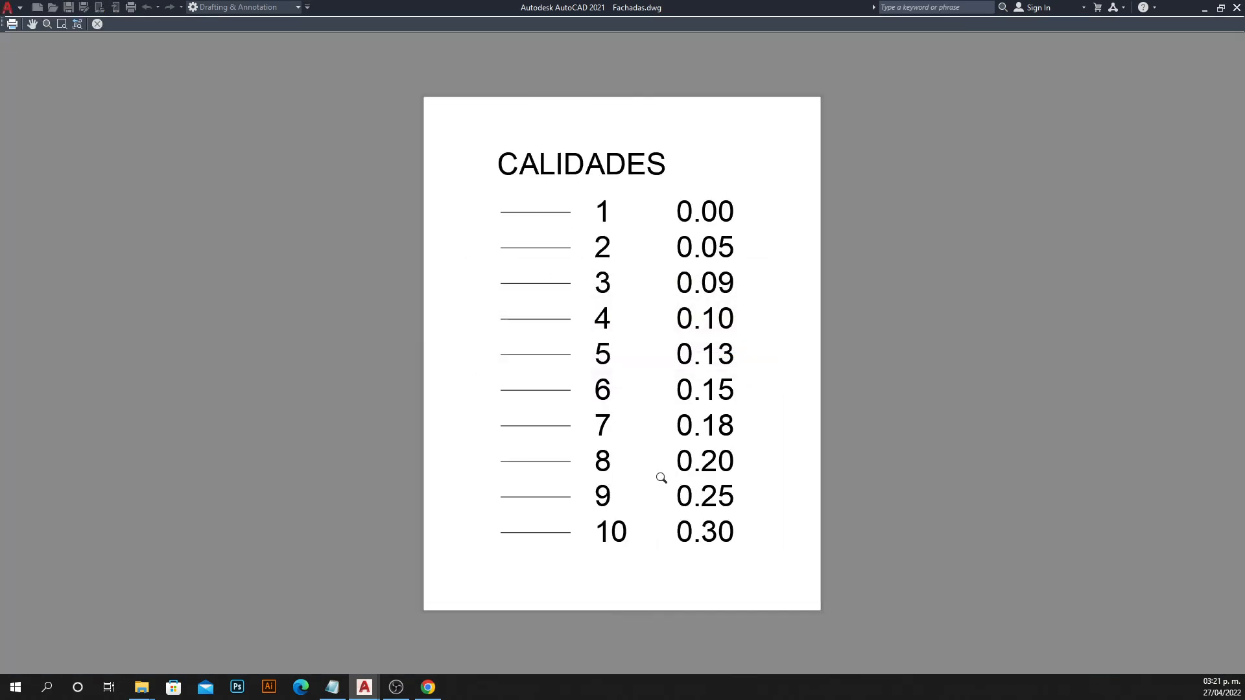
scroll(565, 261, up, 4)
scroll(575, 253, down, 4)
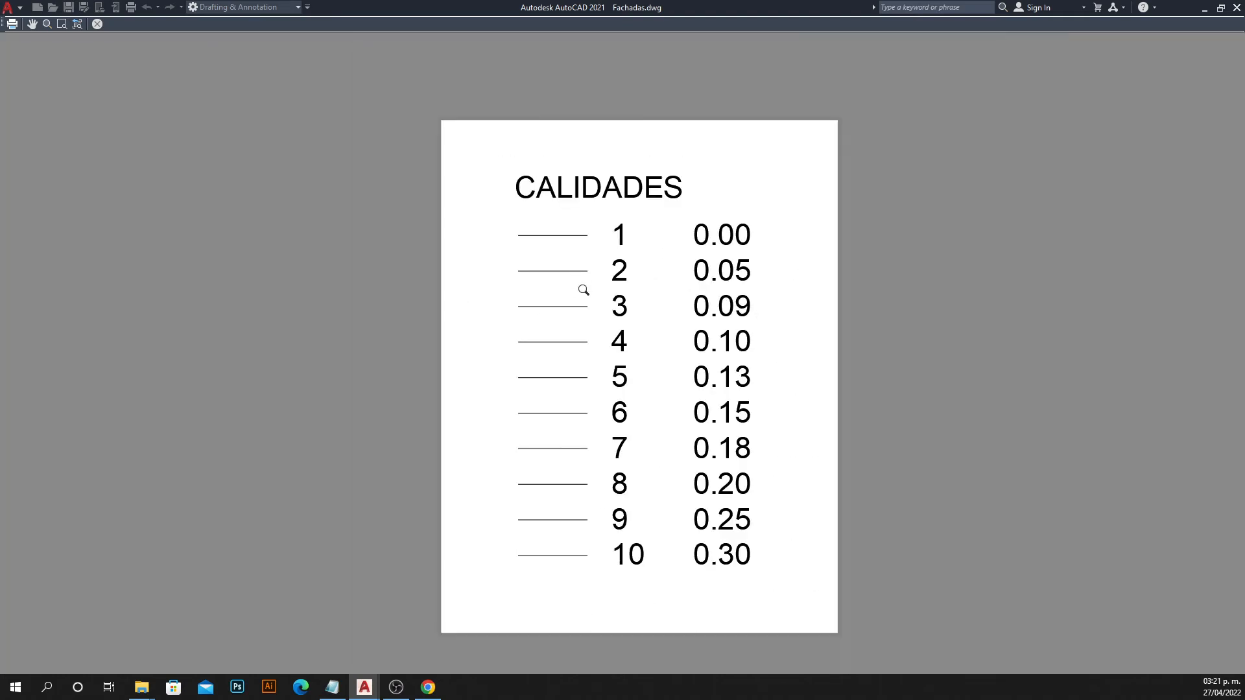
scroll(561, 463, up, 6)
middle_drag(583, 452, 563, 577)
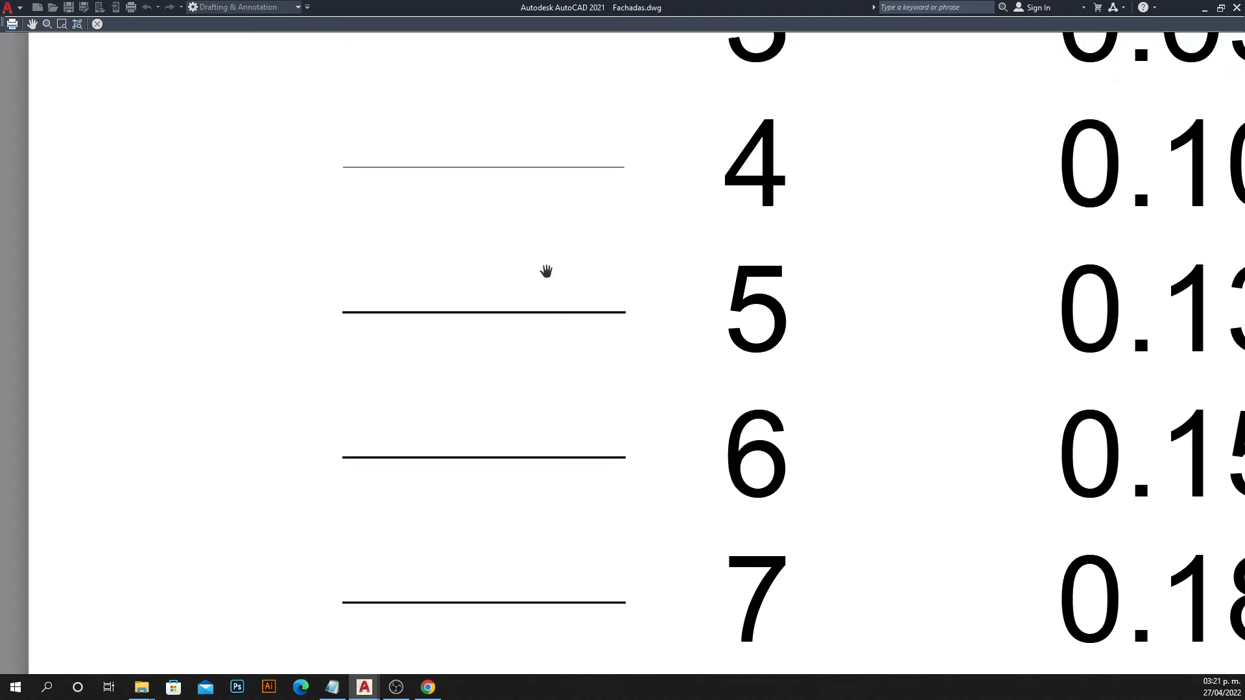
middle_drag(545, 272, 523, 458)
middle_drag(516, 206, 492, 324)
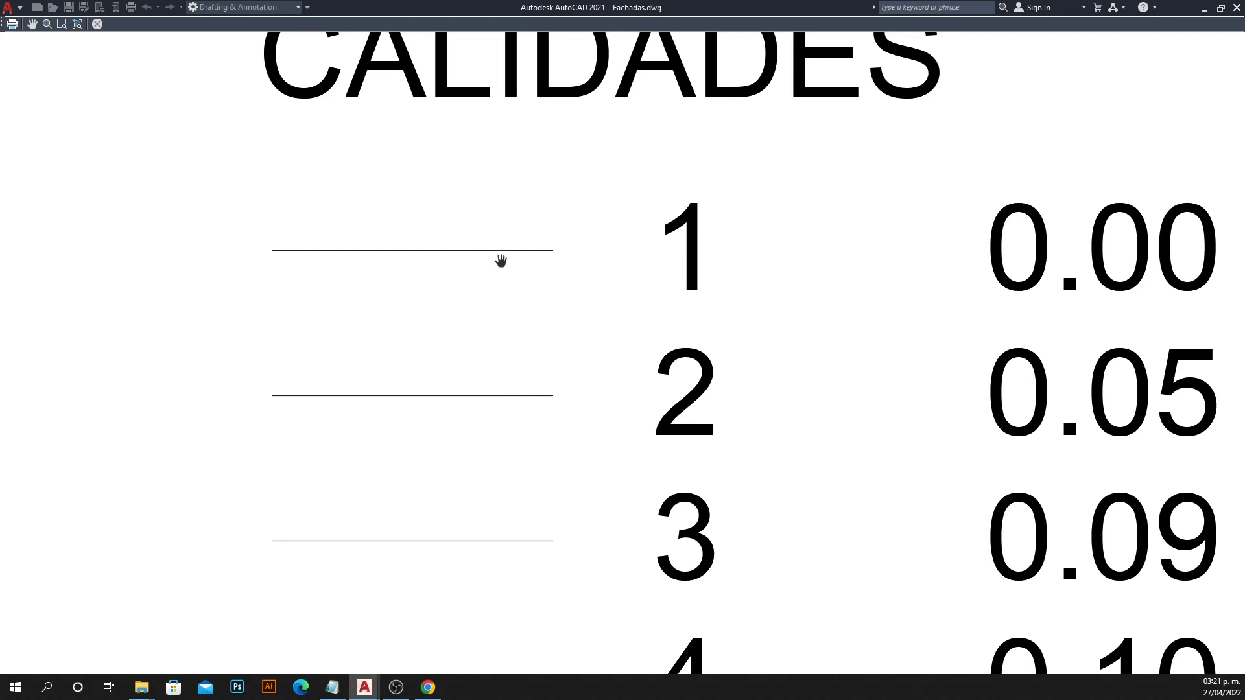
drag(501, 286, 506, 155)
drag(506, 329, 506, 211)
drag(550, 383, 550, 228)
drag(496, 489, 532, 344)
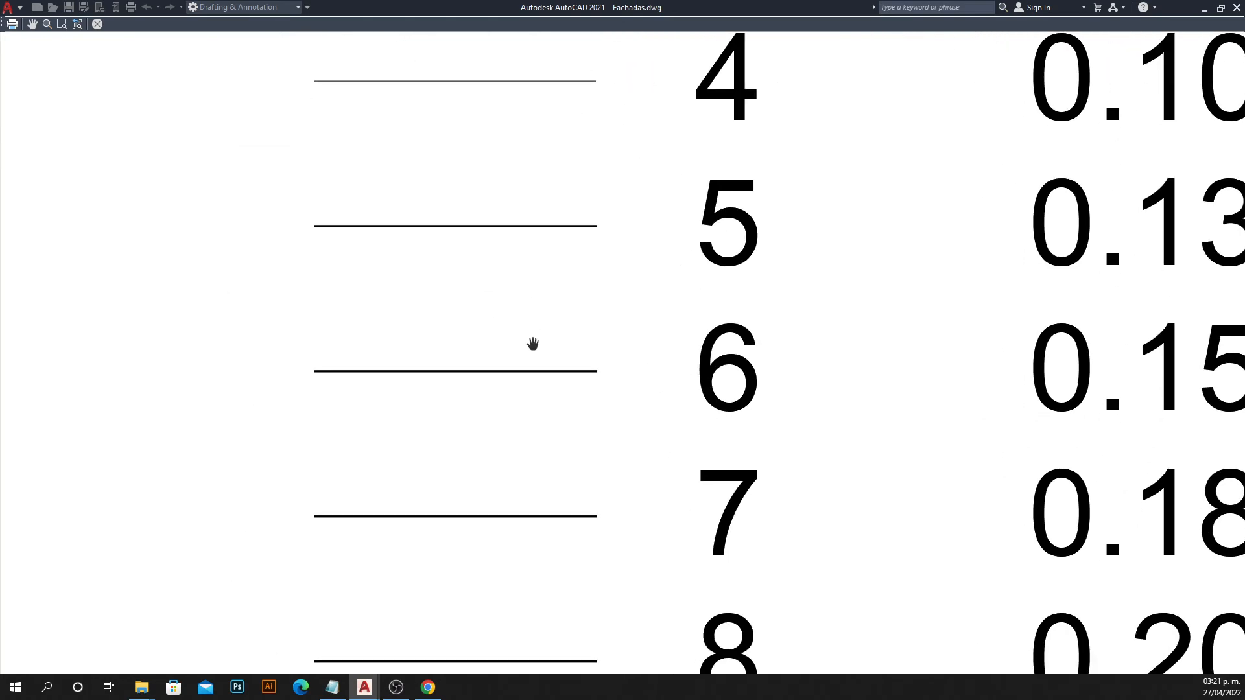
middle_drag(475, 259, 462, 127)
middle_drag(481, 298, 513, 150)
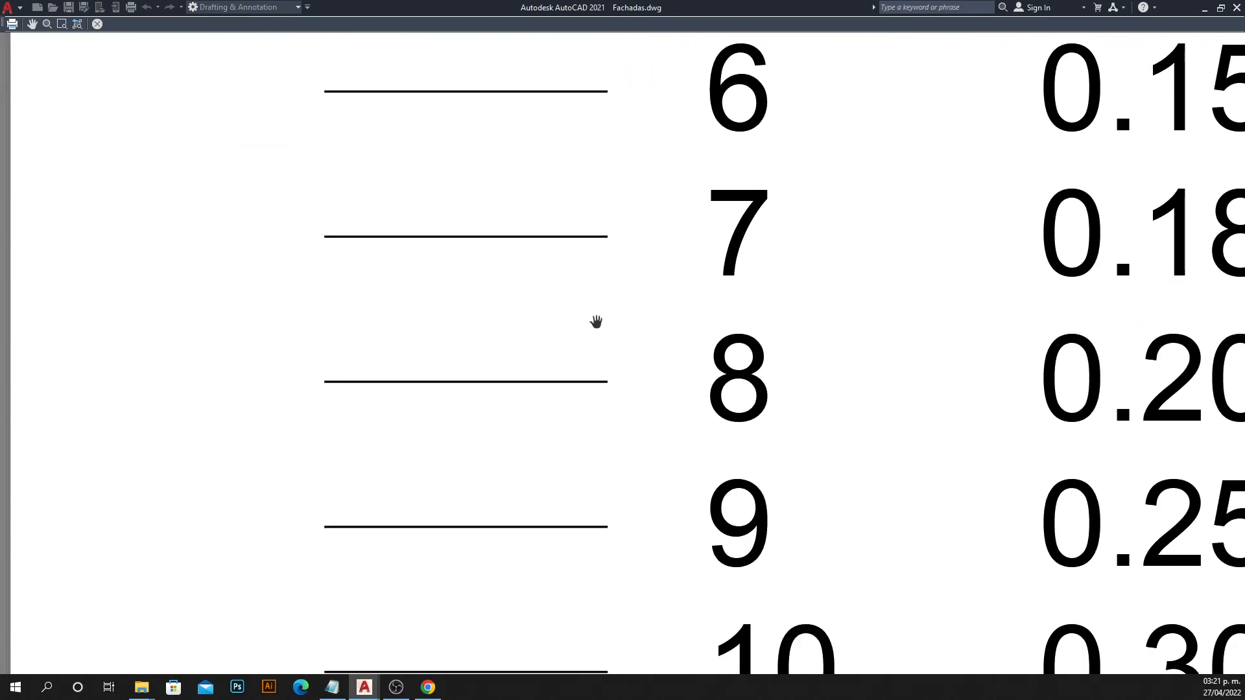
scroll(596, 321, down, 5)
scroll(569, 399, up, 6)
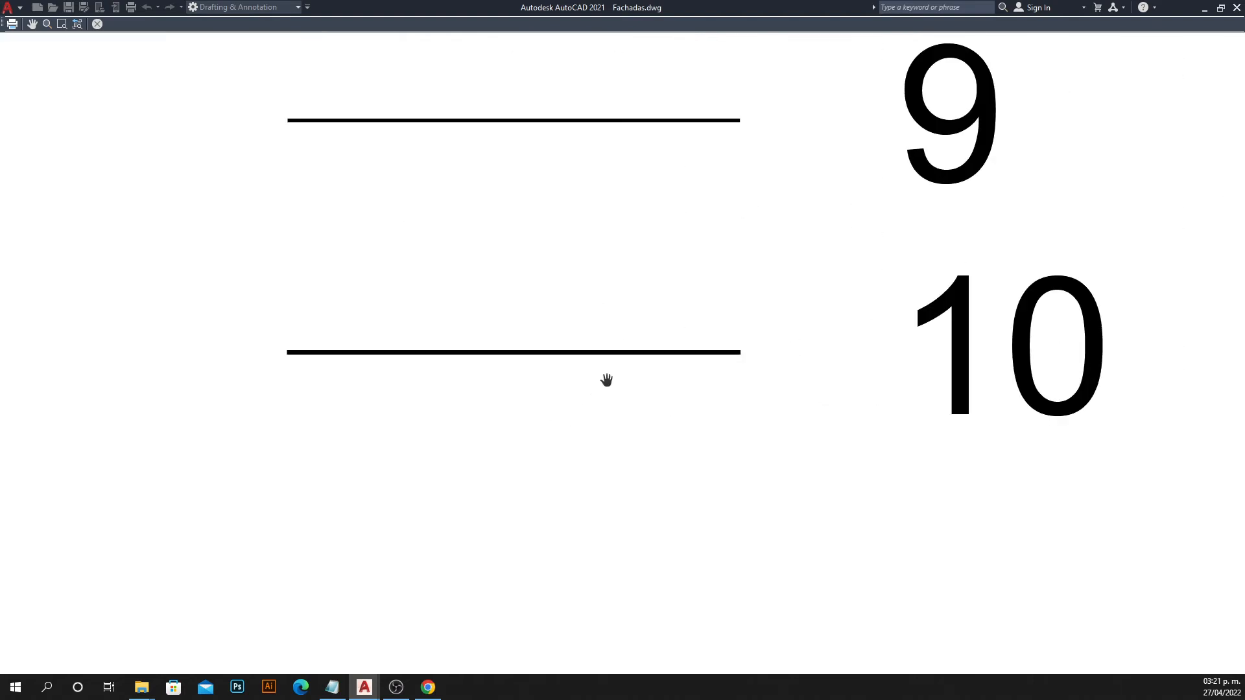
scroll(701, 314, down, 2)
drag(703, 313, 503, 395)
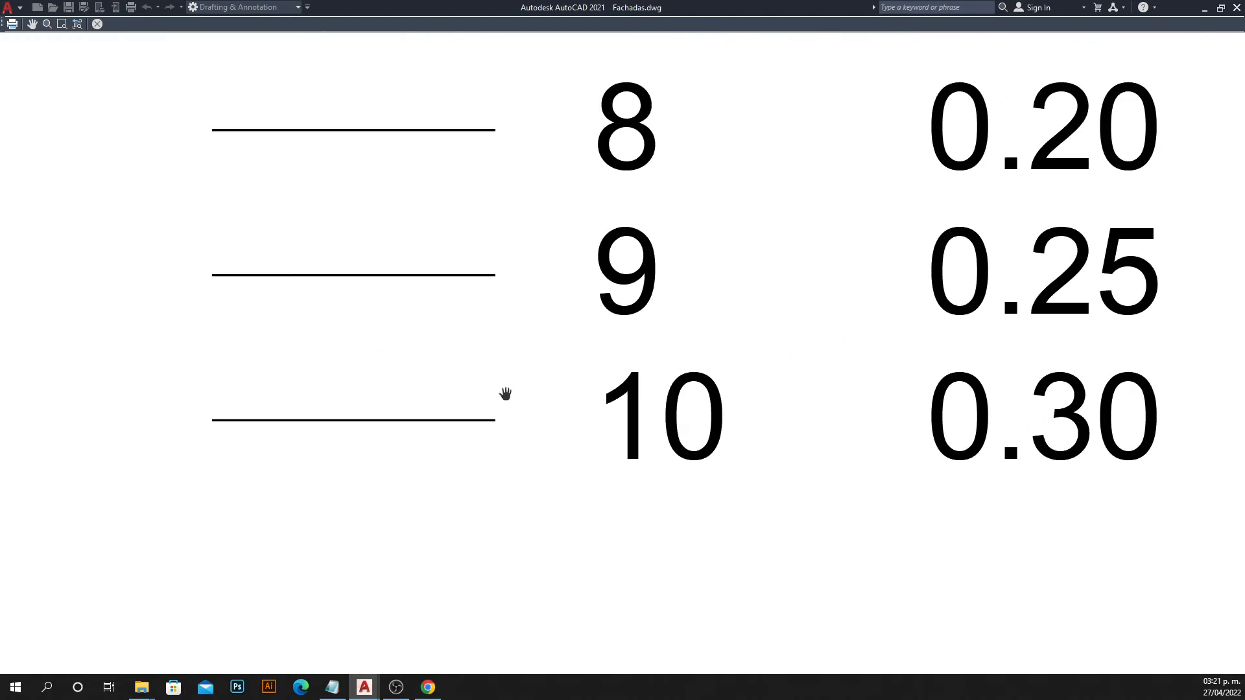
scroll(629, 316, down, 2)
scroll(629, 315, down, 2)
drag(634, 302, 605, 389)
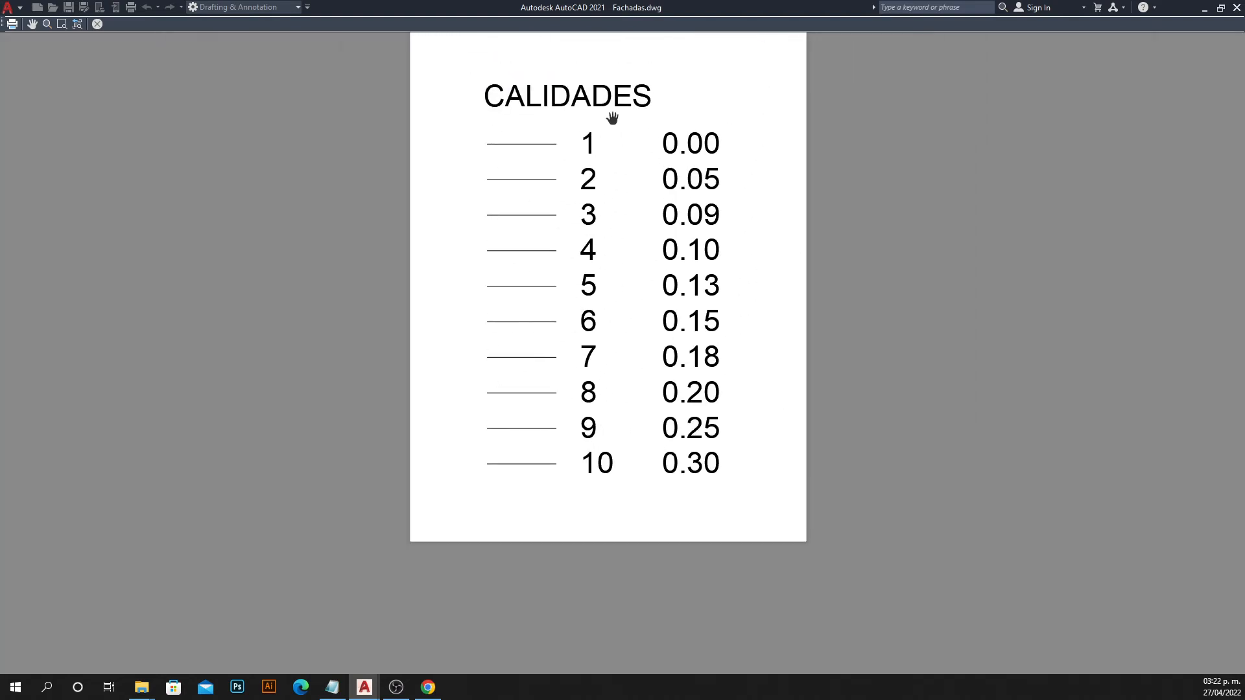
Examine the lineweight value column beside the sample lines in the plot preview, from the first row to the last.
scroll(612, 118, up, 4)
drag(840, 191, 763, 198)
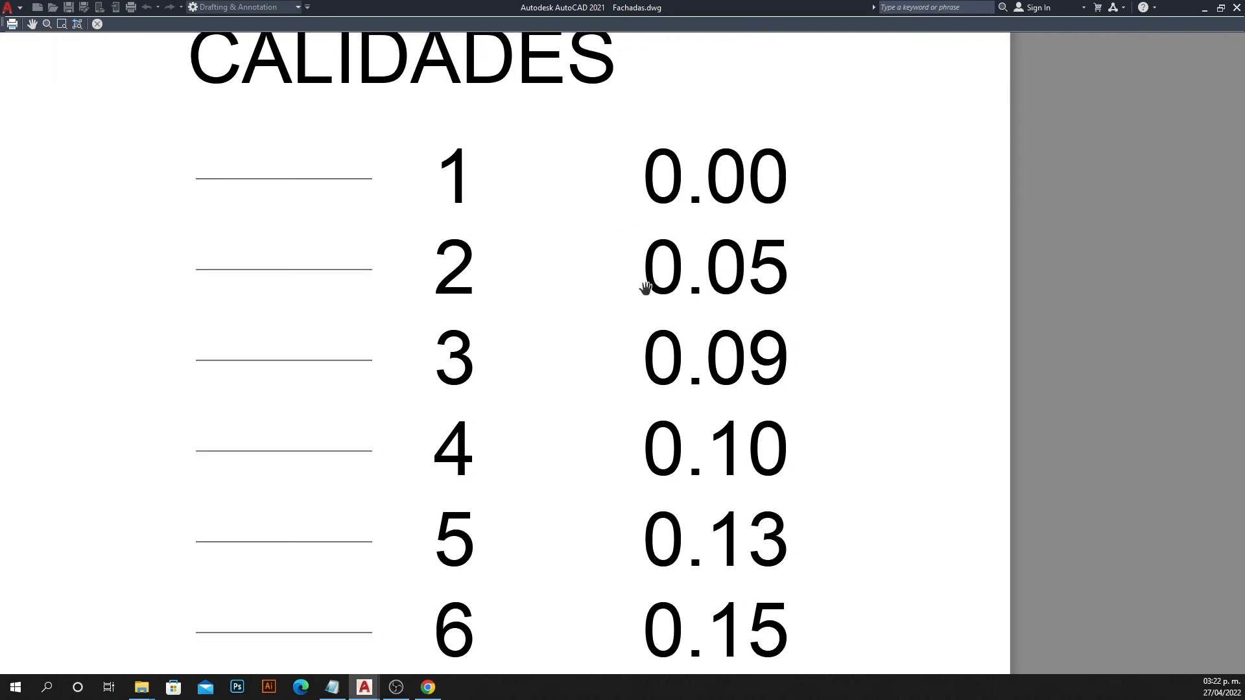
drag(837, 384, 762, 271)
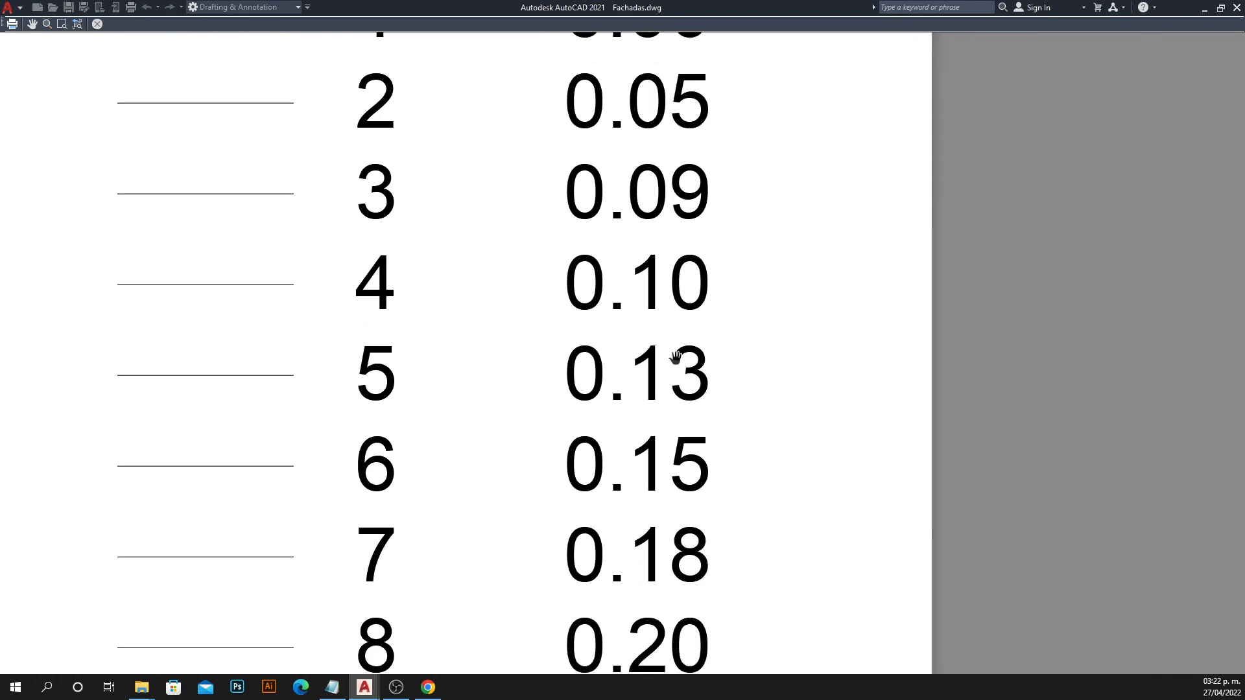
drag(652, 383, 675, 243)
drag(692, 435, 672, 256)
scroll(673, 255, up, 1)
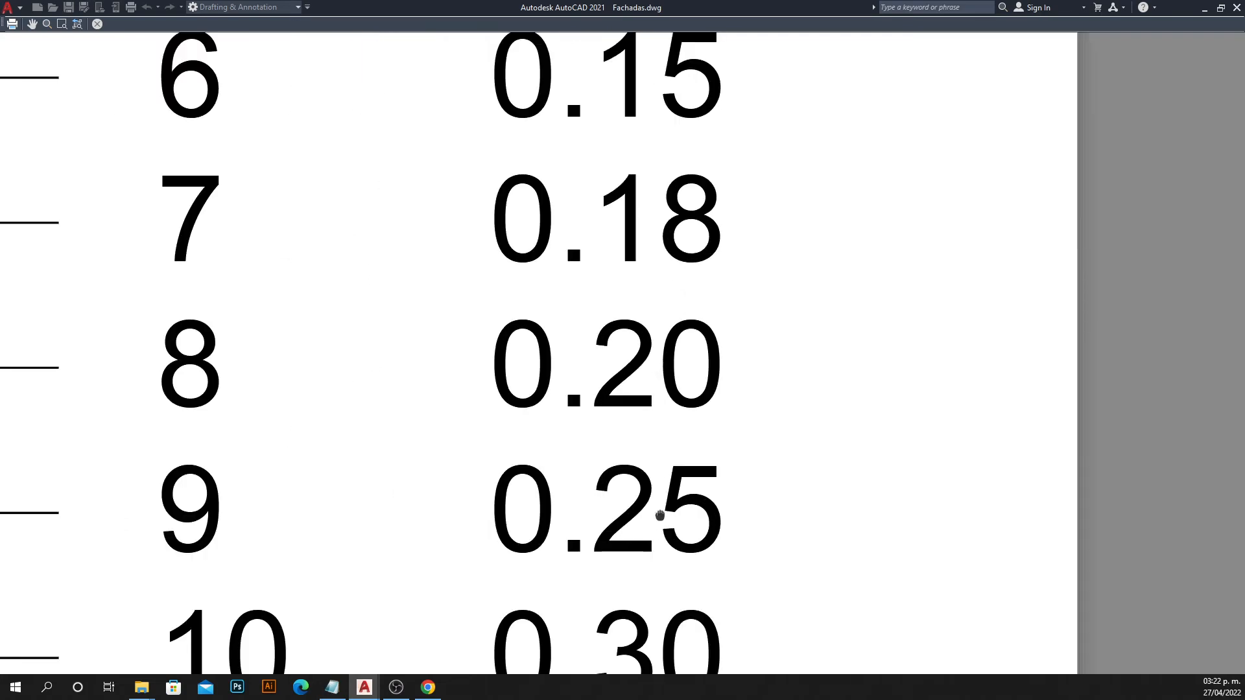
drag(659, 515, 636, 289)
scroll(472, 297, down, 5)
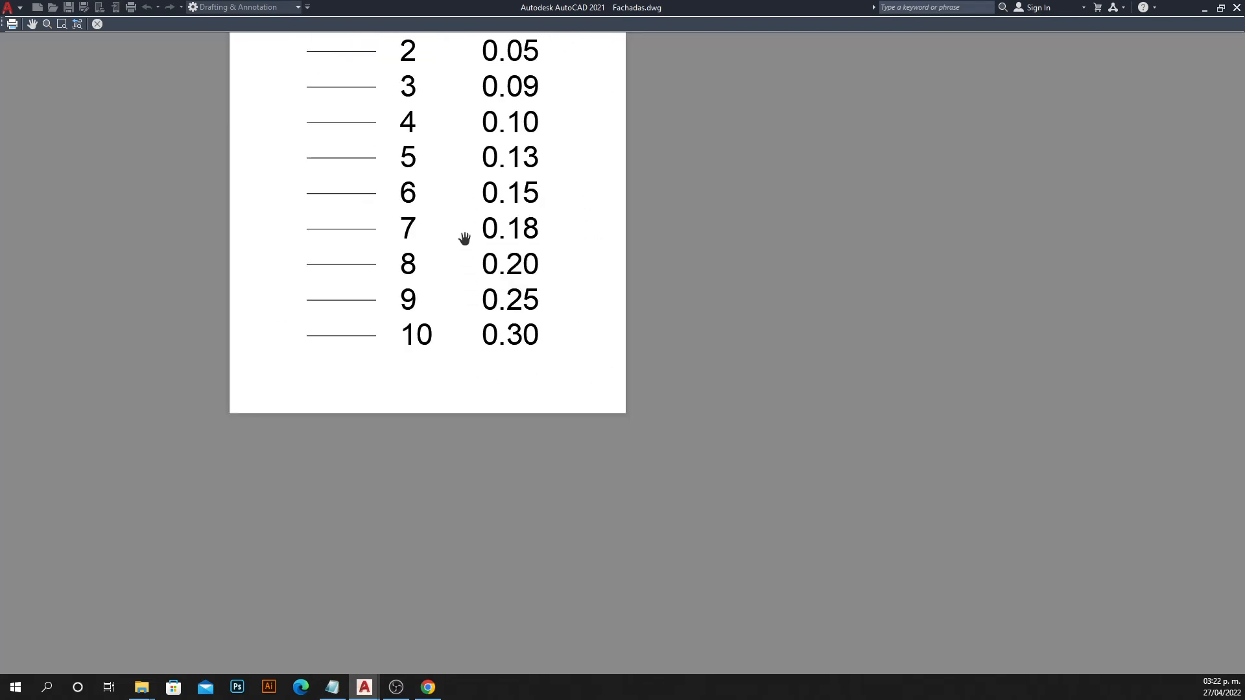
Compare the thinner sample lines, colours 1 to 5, up close in the plot preview.
drag(464, 238, 465, 381)
scroll(382, 212, up, 3)
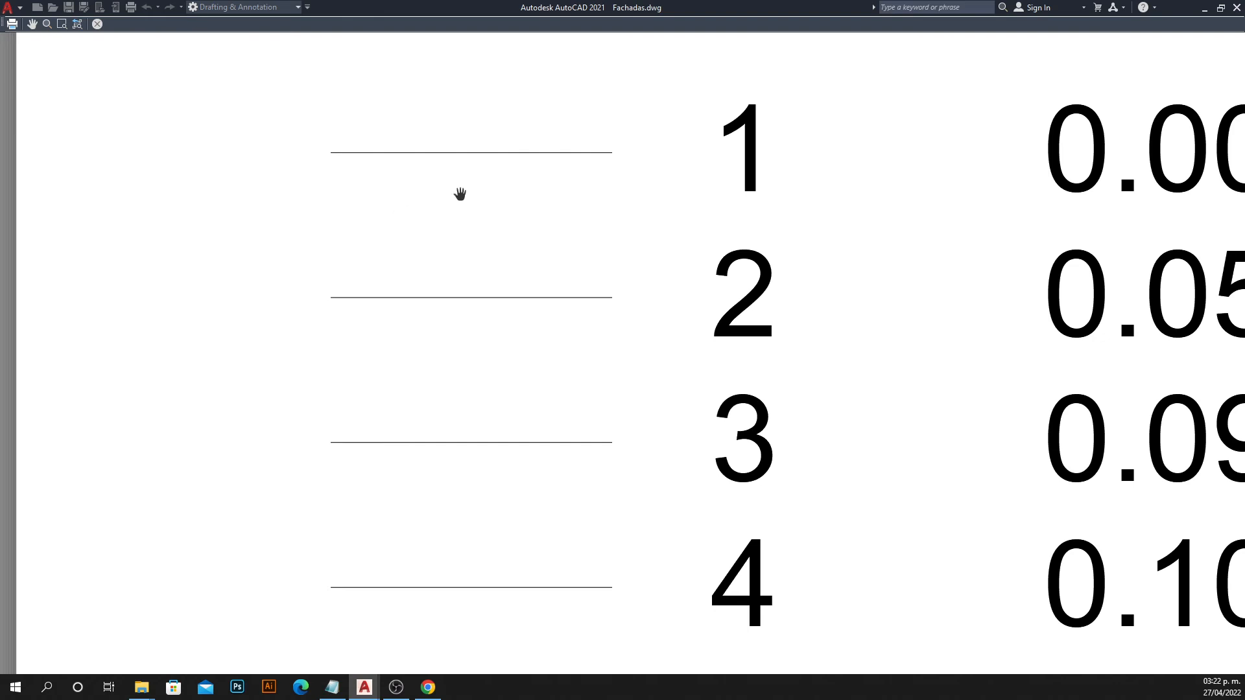
scroll(459, 188, up, 1)
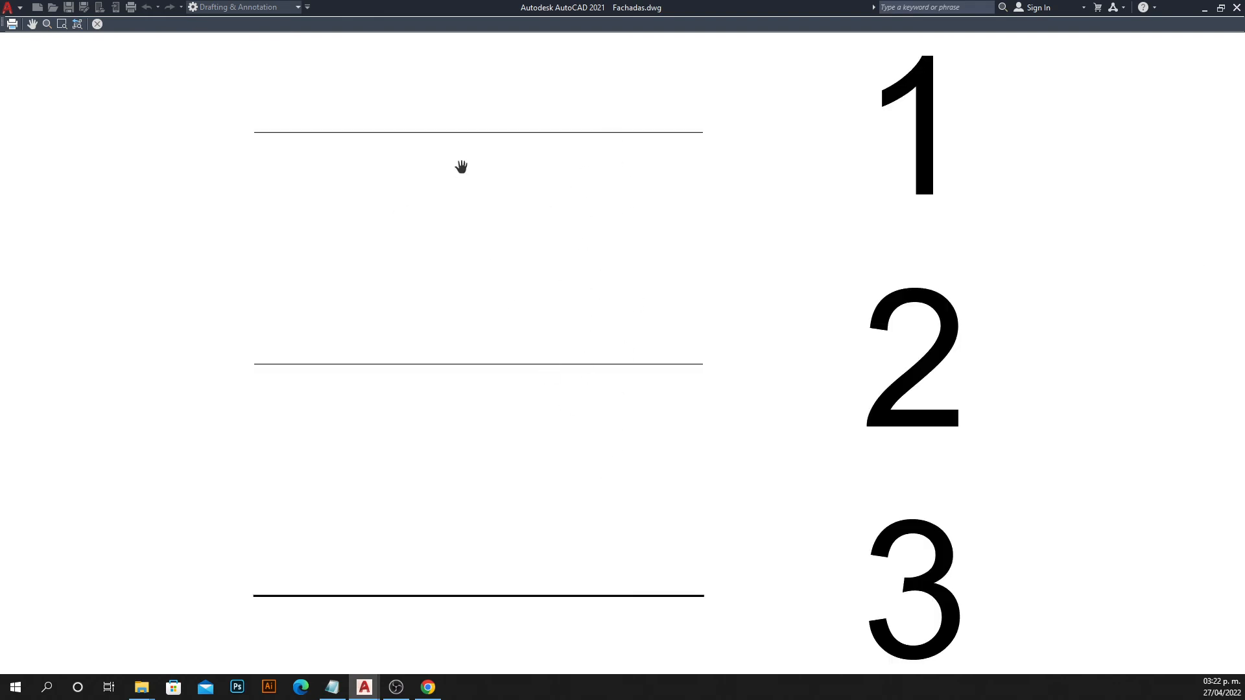
drag(461, 167, 478, 122)
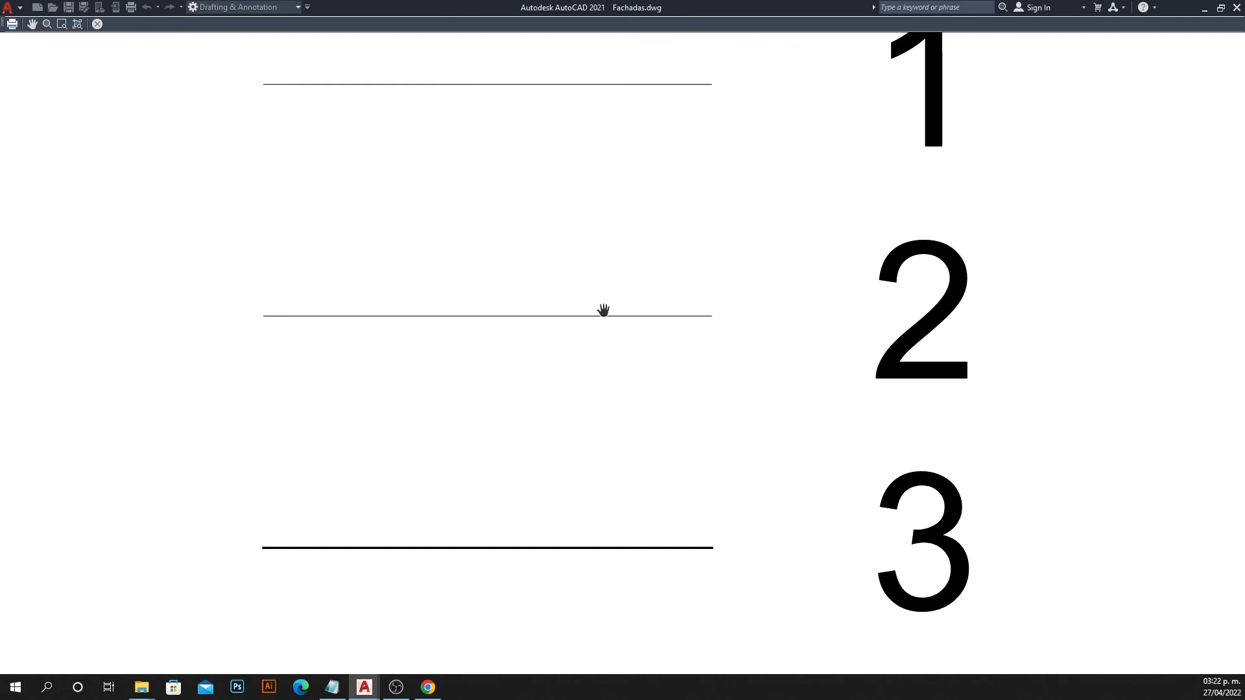
scroll(673, 321, down, 1)
drag(673, 321, 448, 294)
scroll(407, 295, up, 1)
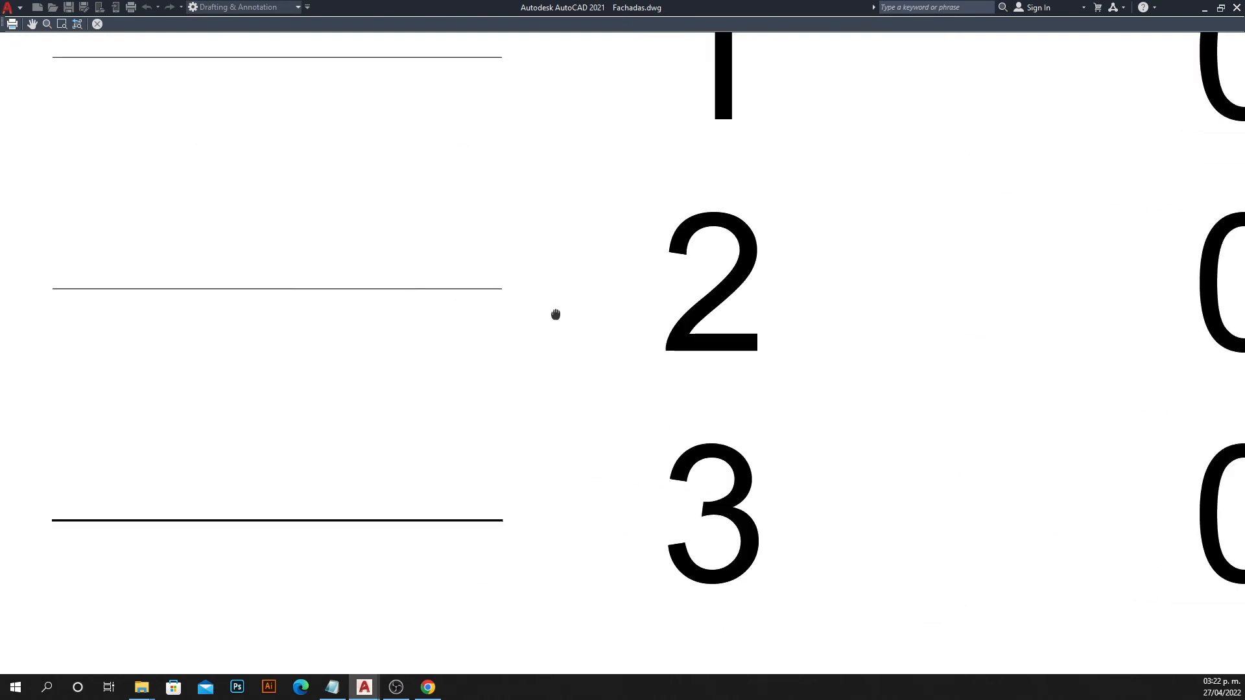
drag(556, 315, 289, 244)
scroll(294, 290, down, 1)
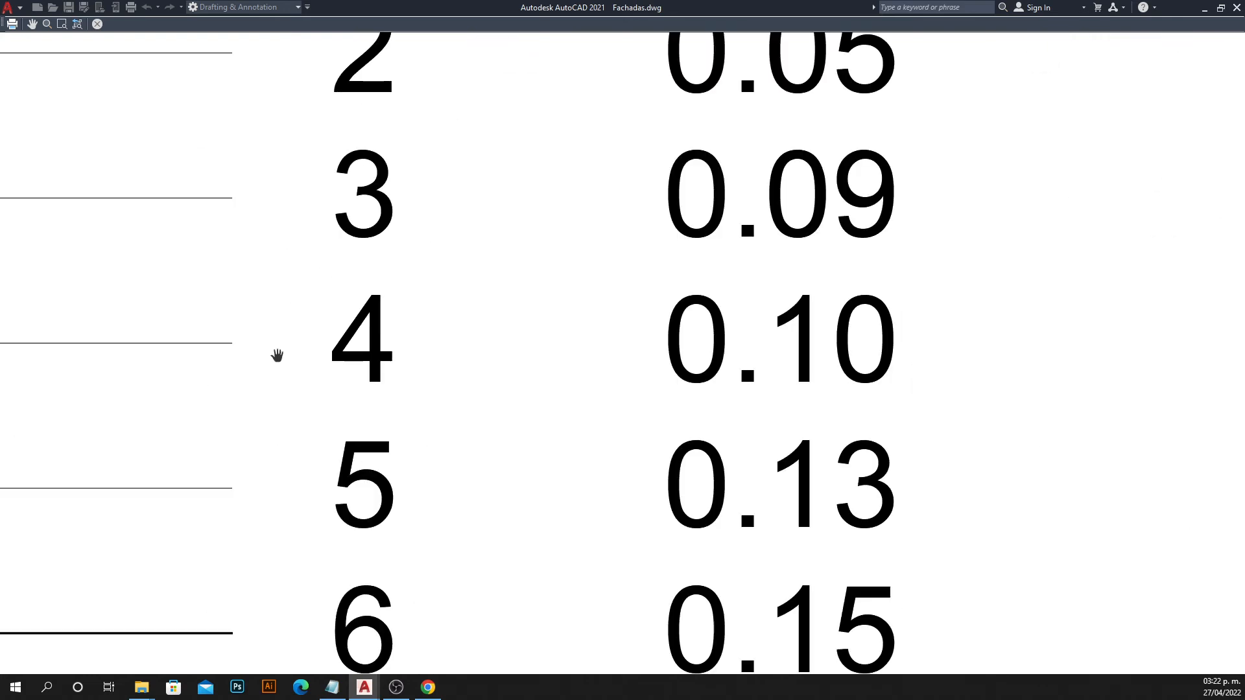
drag(277, 355, 269, 279)
scroll(324, 275, up, 1)
drag(347, 272, 315, 431)
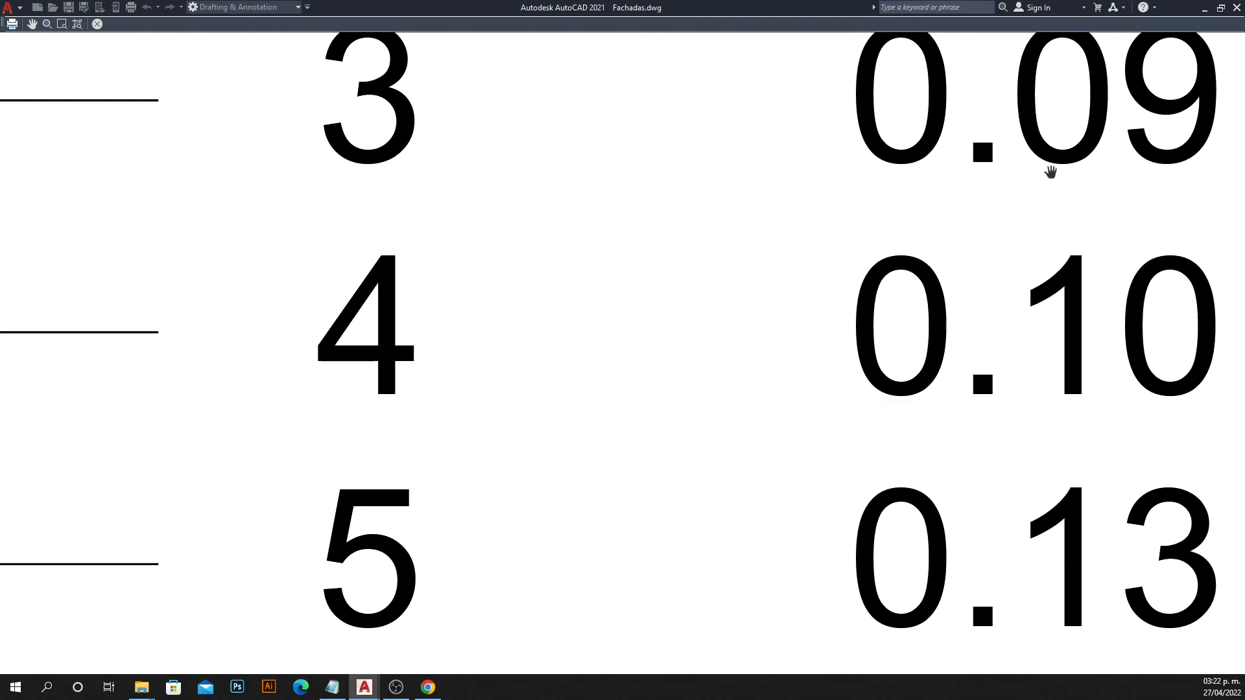
Compare the thicker sample lines down to colours 9 and 10, and leave the preview and plot setup without plotting.
scroll(252, 355, down, 3)
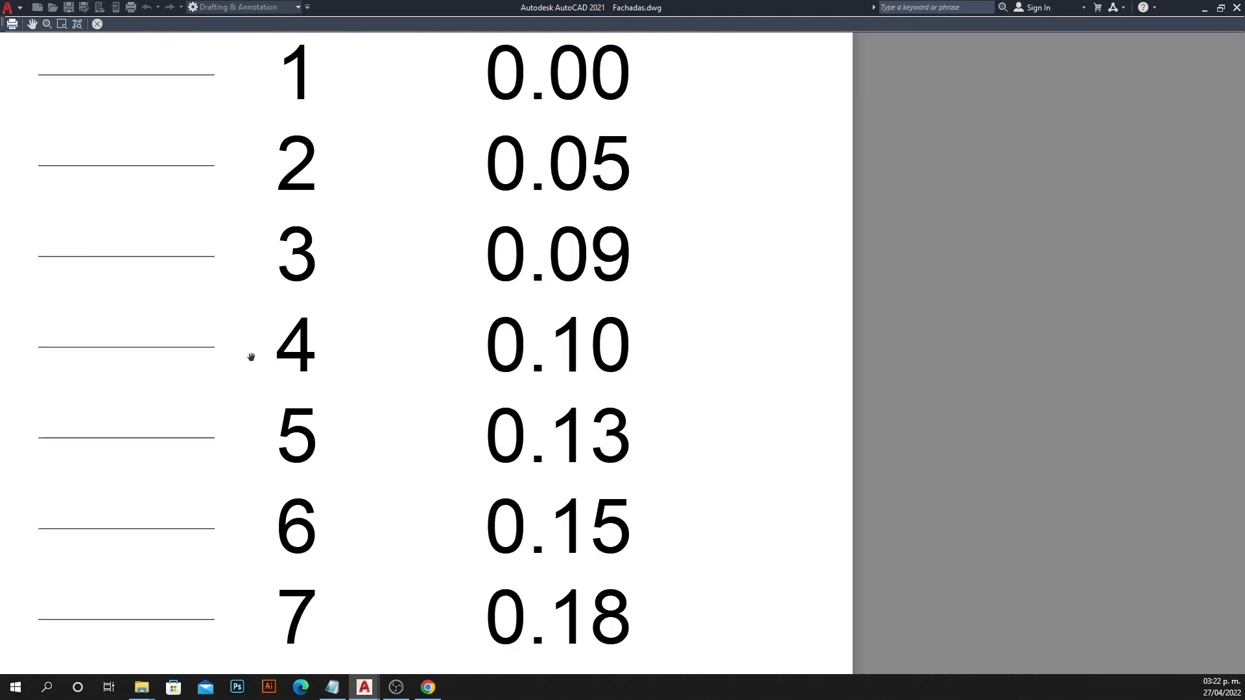
drag(252, 355, 216, 330)
scroll(219, 317, up, 1)
drag(220, 316, 317, 97)
scroll(373, 353, down, 1)
scroll(279, 525, up, 3)
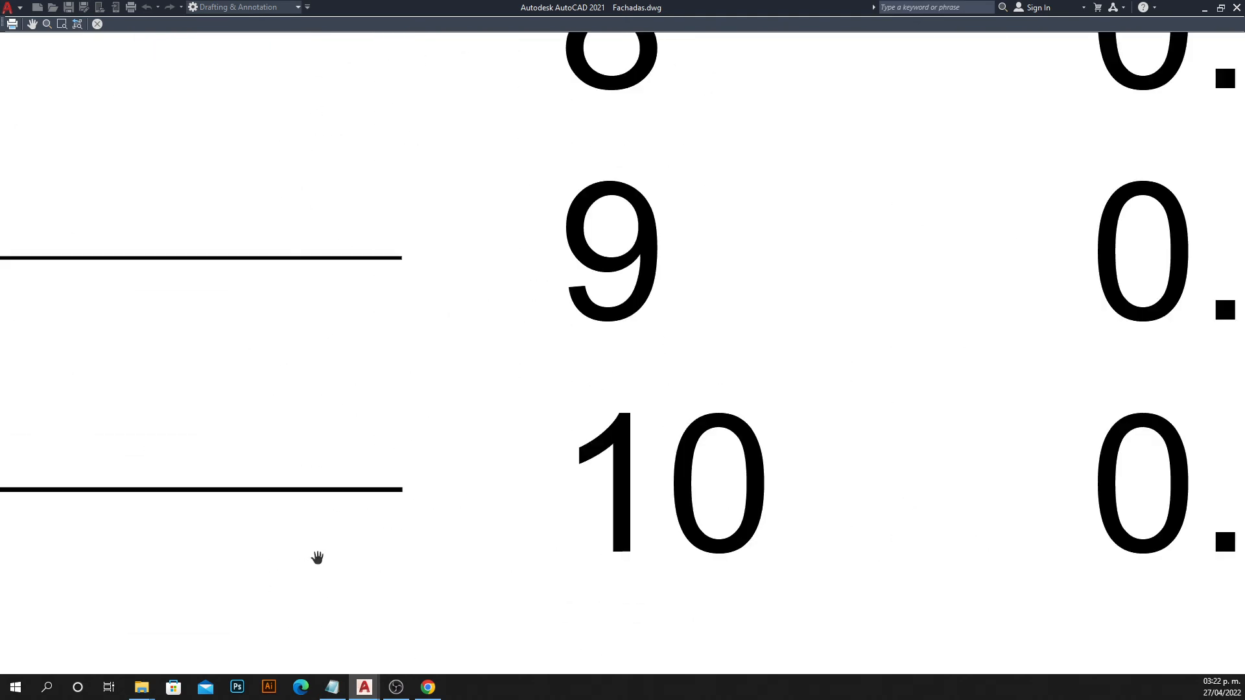
drag(491, 500, 308, 438)
scroll(311, 403, down, 3)
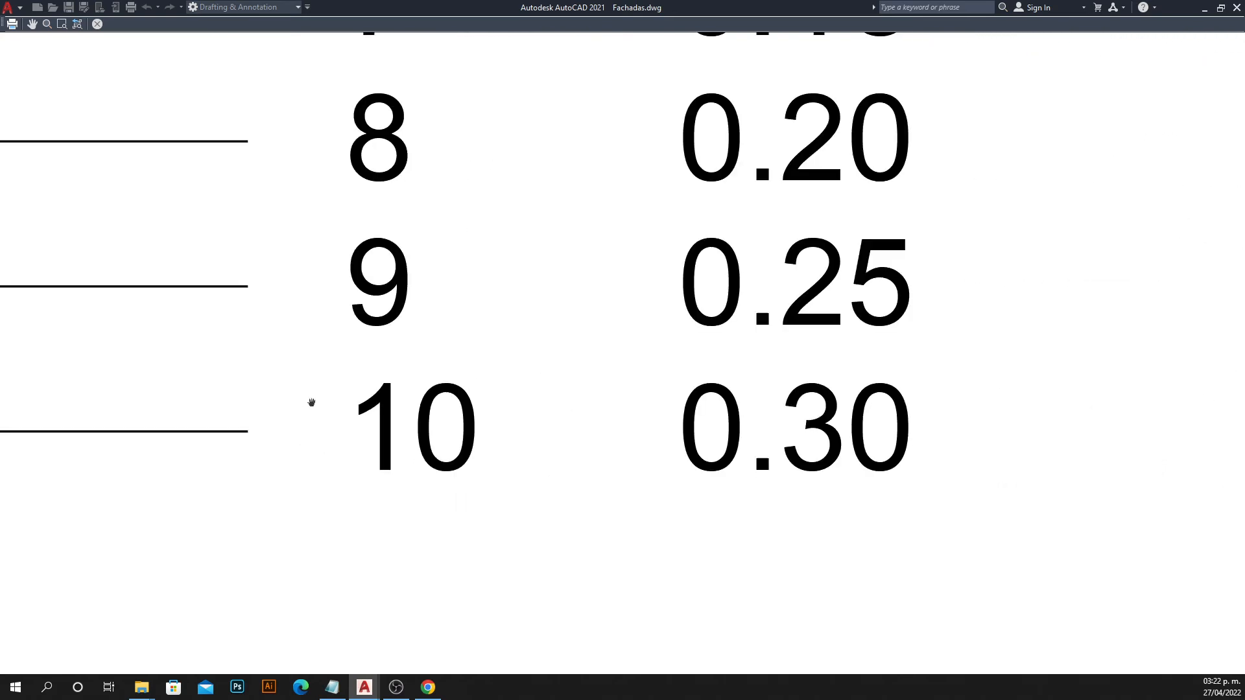
scroll(317, 400, down, 1)
key(Escape)
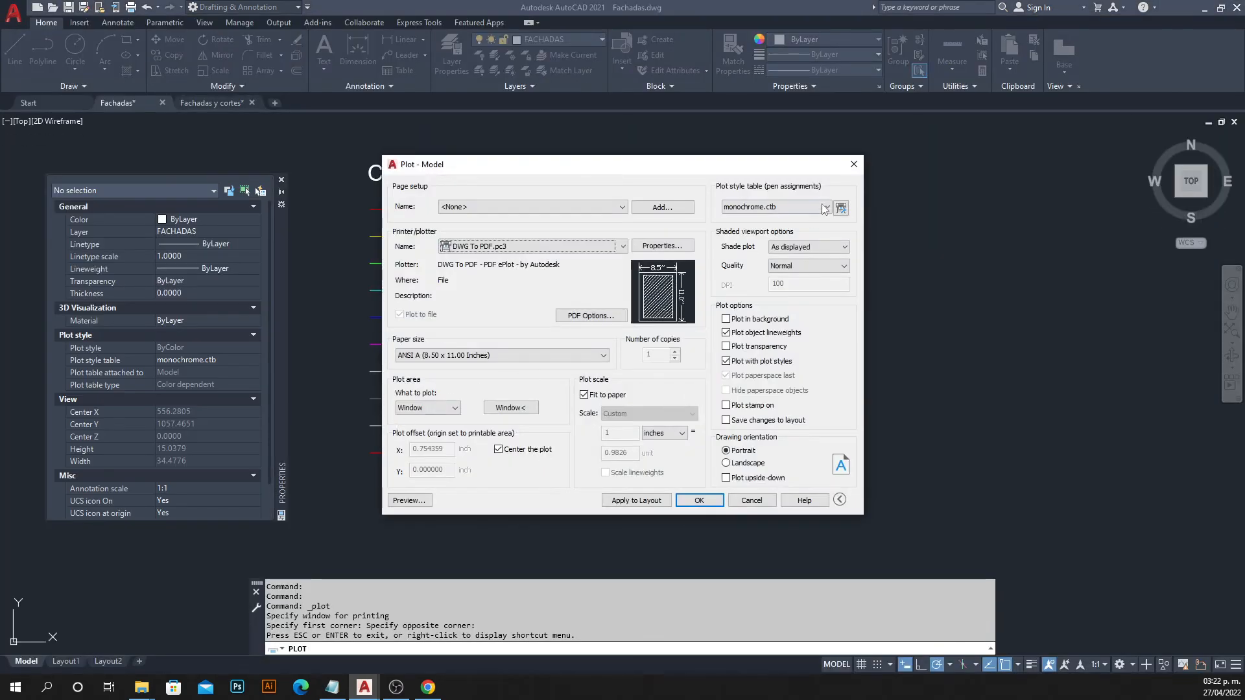
click(853, 166)
mouse_move(410, 216)
middle_down()
mouse_move(446, 396)
mouse_move(443, 330)
middle_up()
text(A)
key(Return)
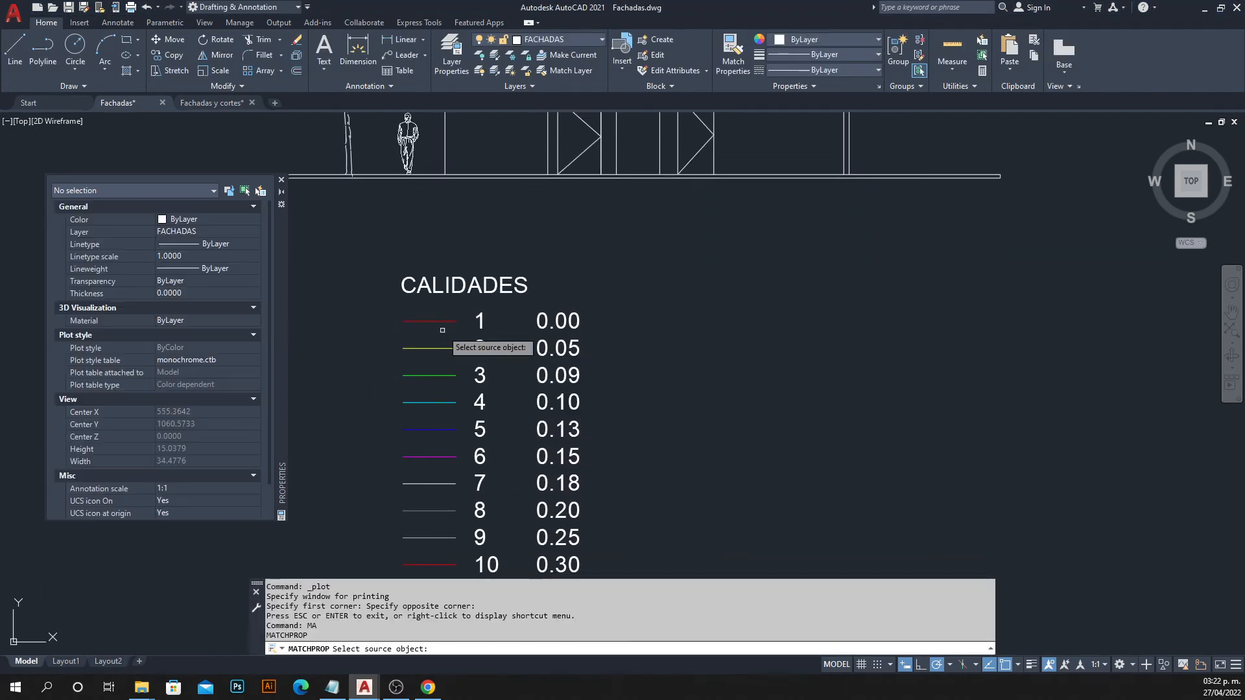
scroll(444, 343, down, 3)
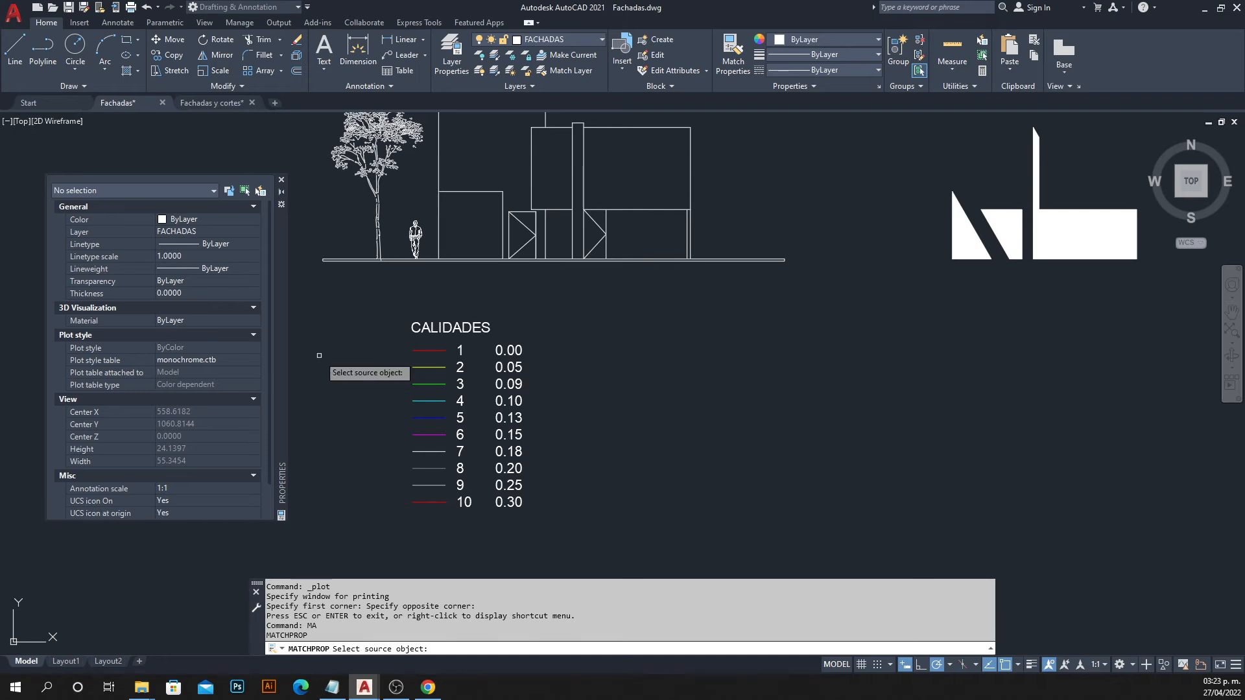
mouse_move(426, 692)
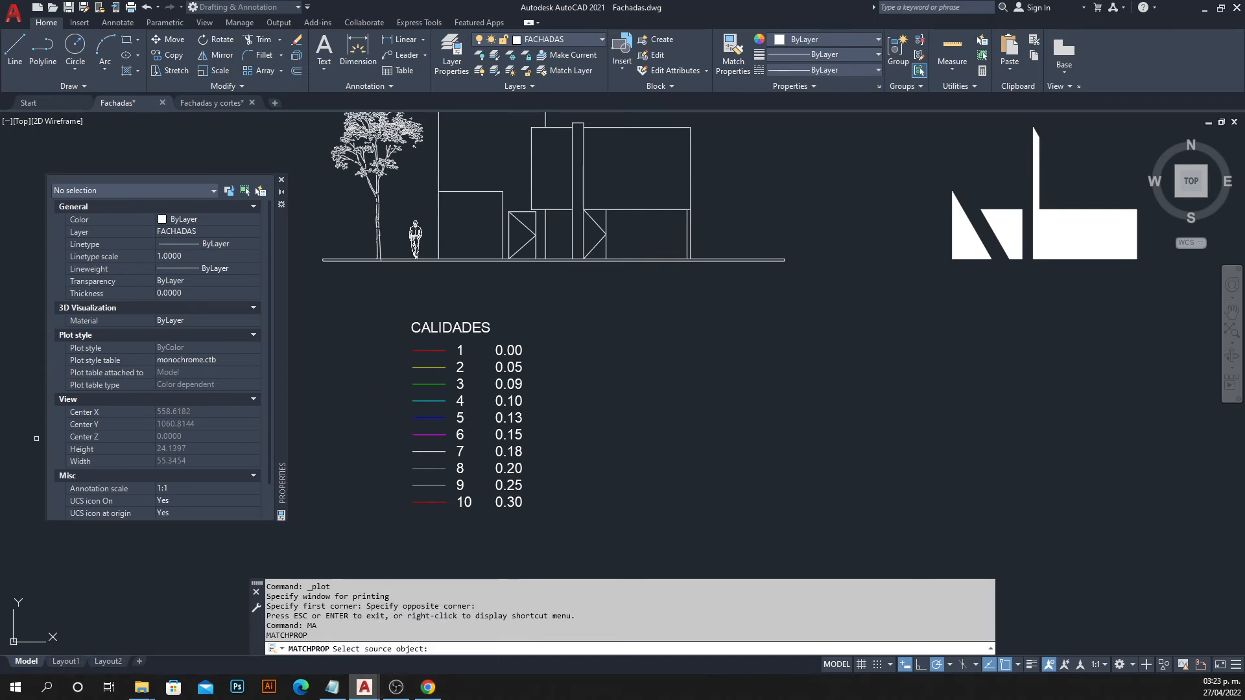
scroll(602, 254, up, 3)
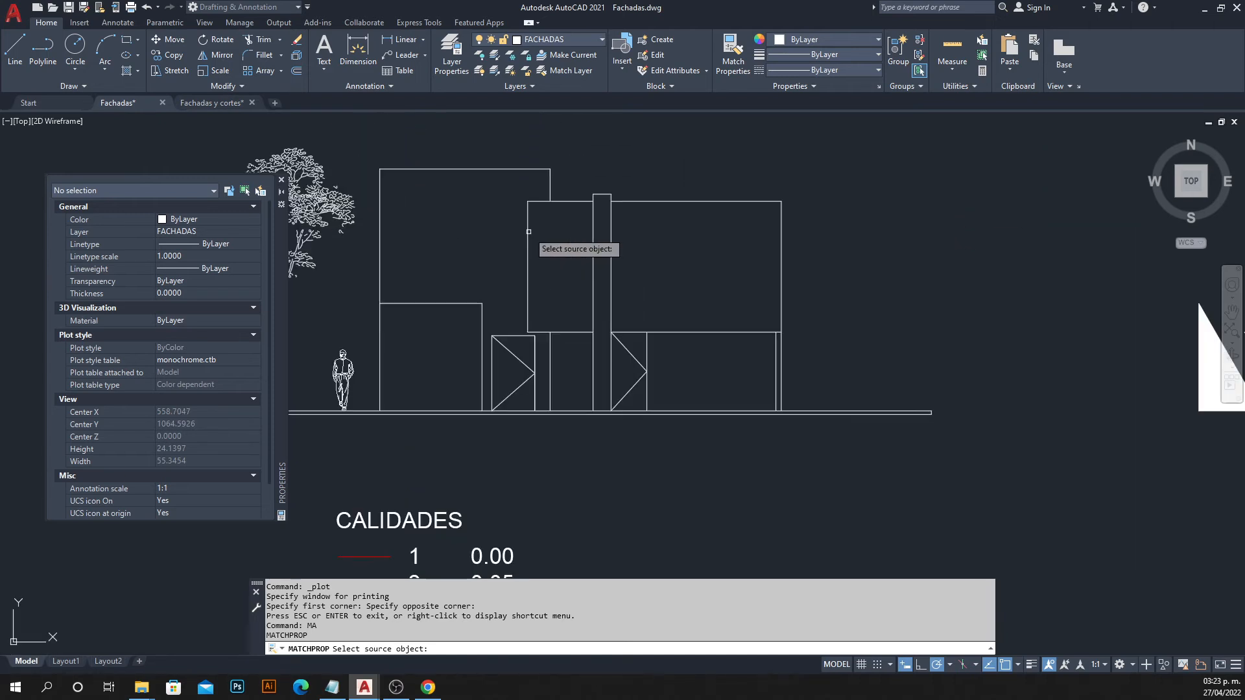
key(Escape)
Check the polyline outlines of the projecting upper volume and the tall narrow column by selecting each one.
click(533, 250)
click(473, 272)
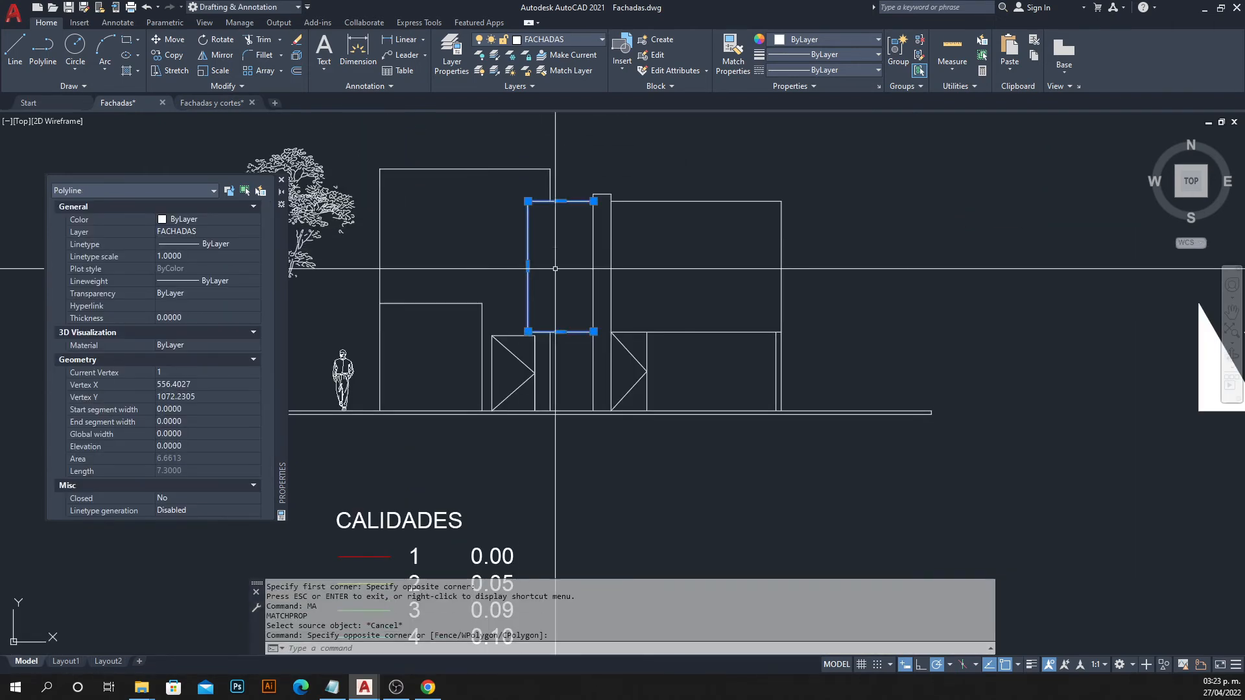
key(Escape)
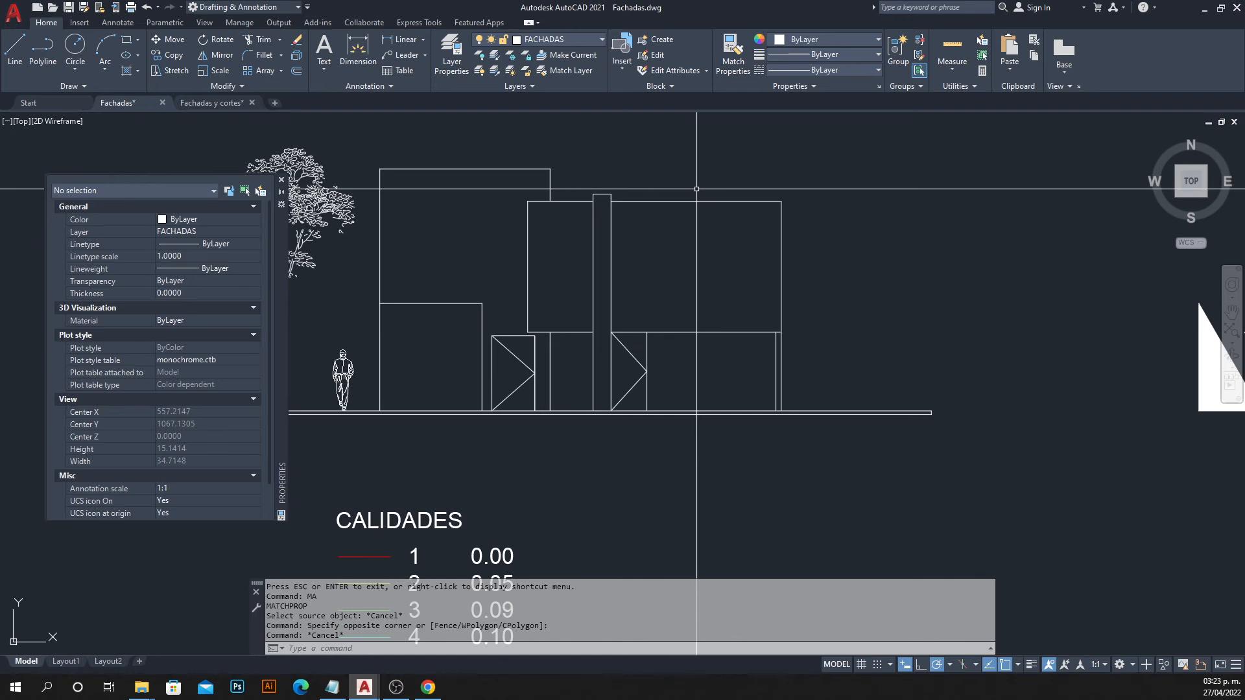
click(643, 268)
click(581, 304)
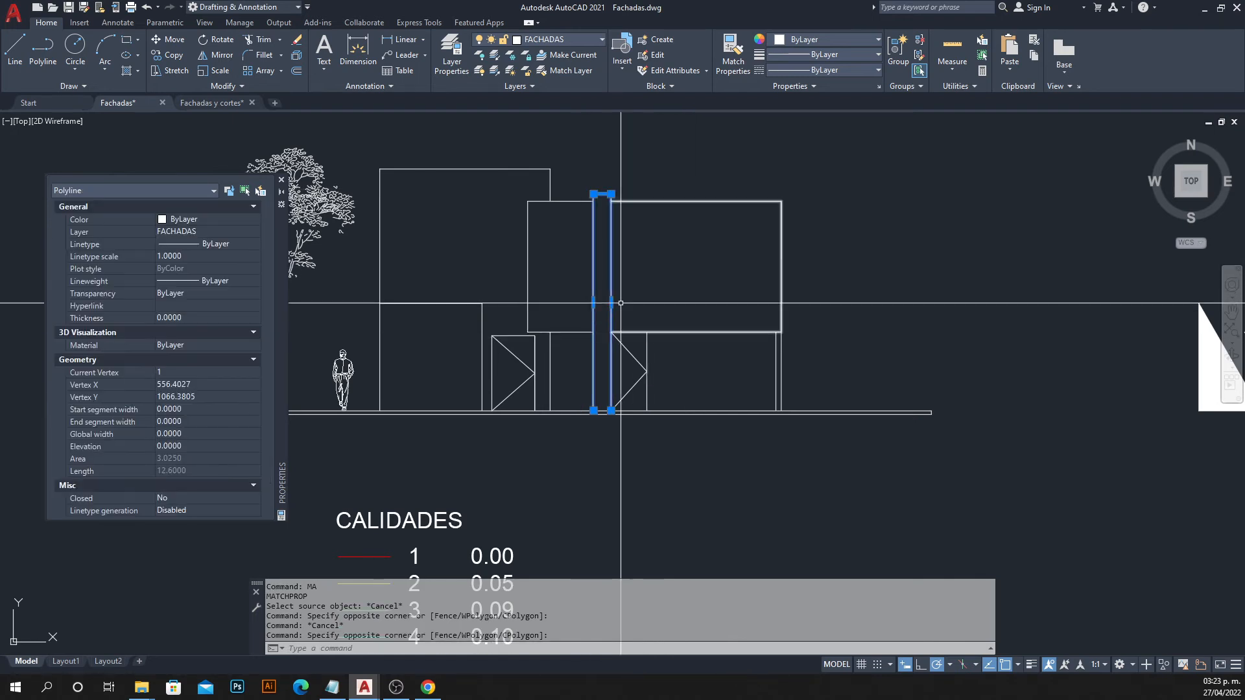
key(Escape)
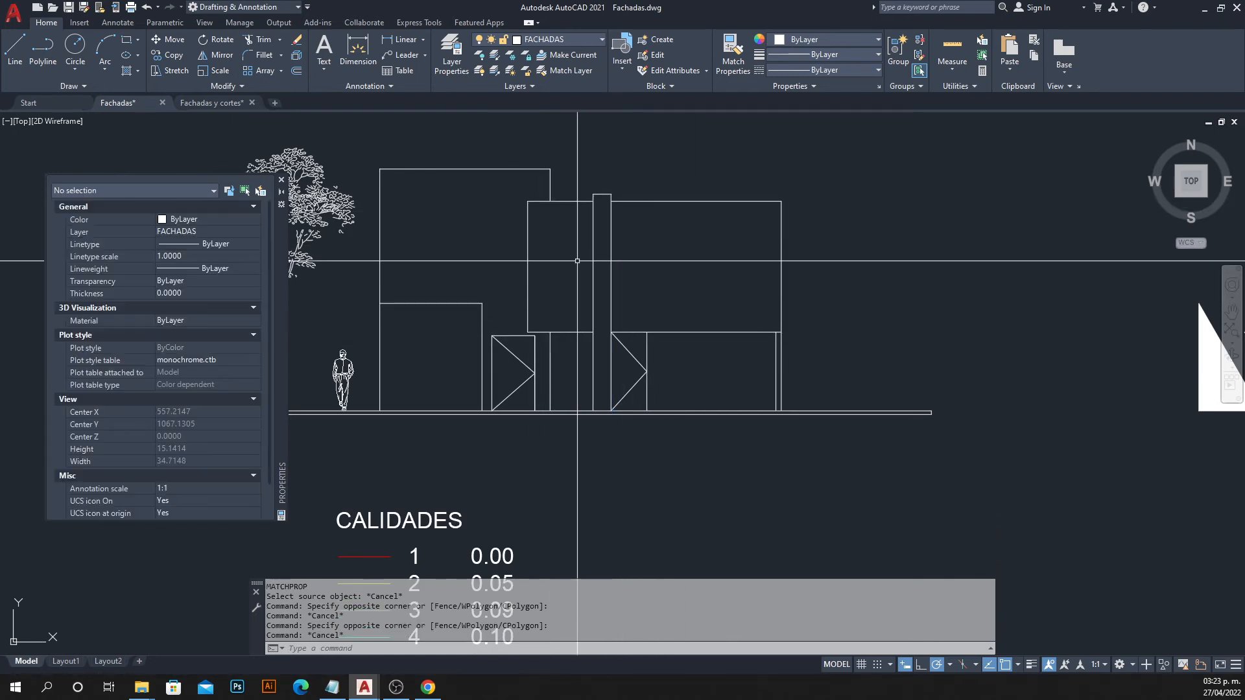
Match the tall narrow column of the facade to the red CALIDADES sample line with Match Properties.
mouse_move(594, 270)
middle_down()
mouse_move(571, 188)
mouse_move(518, 198)
mouse_move(485, 131)
mouse_move(436, 284)
middle_up()
text(ma)
key(Return)
click(346, 385)
scroll(430, 314, down, 5)
scroll(454, 269, up, 5)
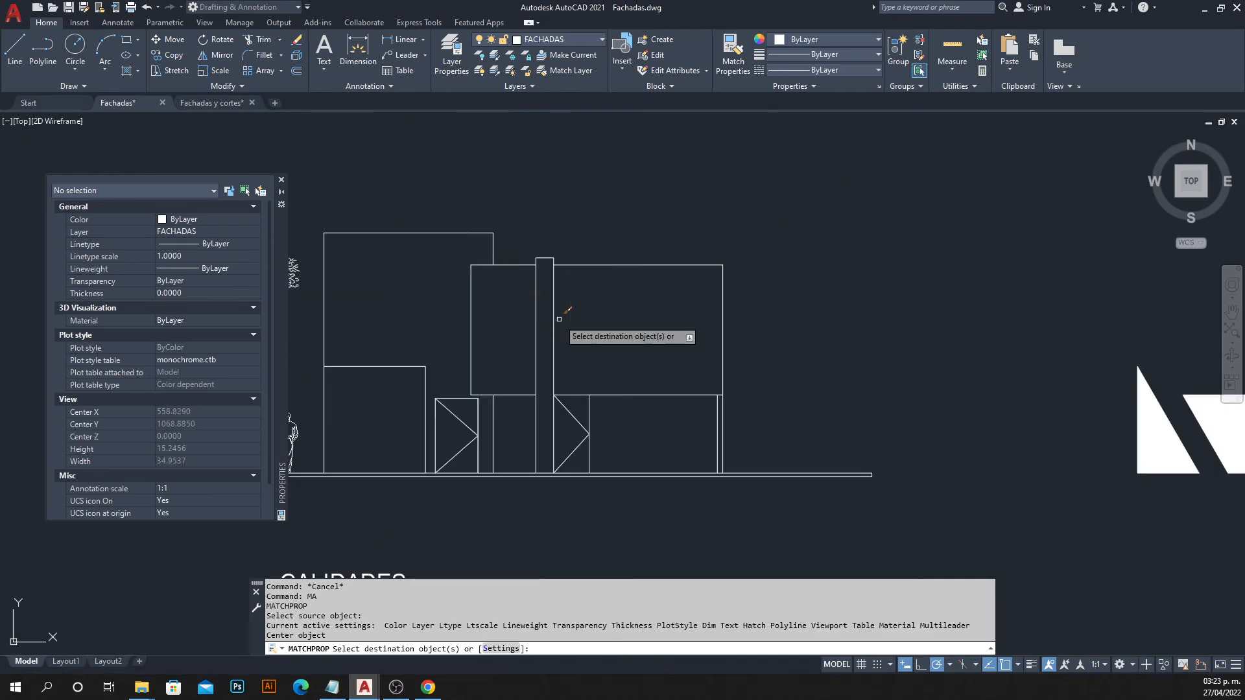
click(562, 319)
click(503, 331)
key(Escape)
scroll(555, 347, down, 2)
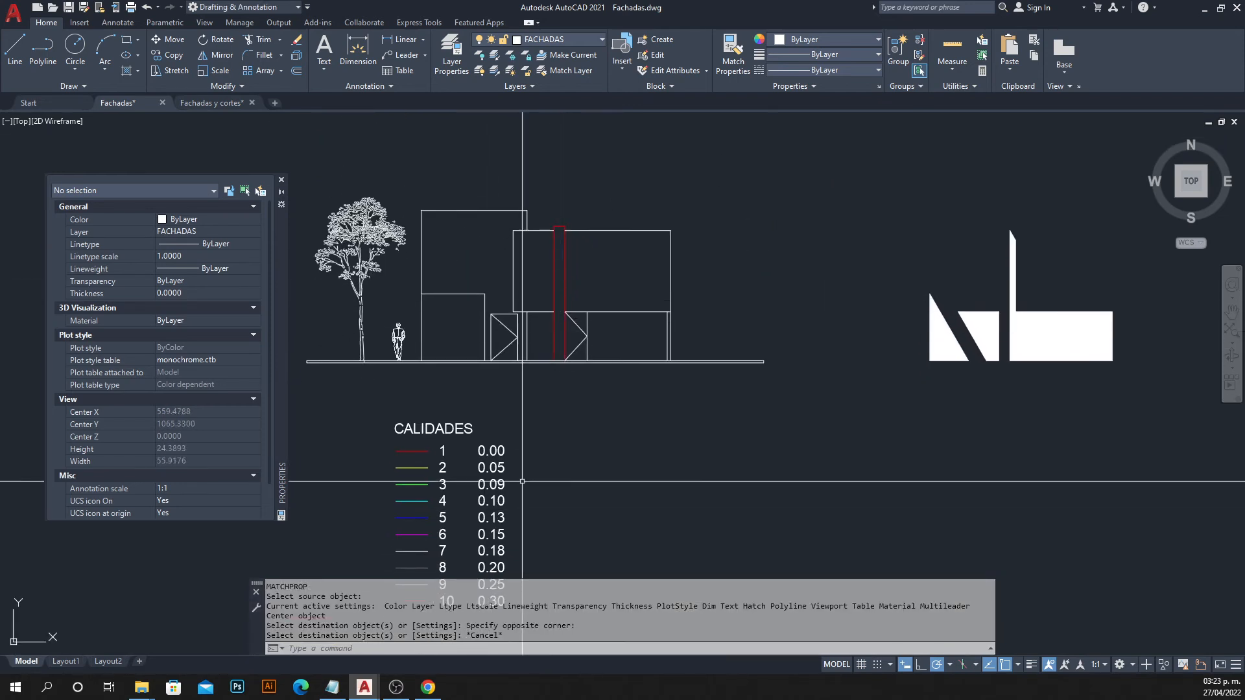
Match both upper volume outlines, on either side of the column, to the colour 8 (0.20) sample line.
middle_drag(555, 350, 548, 225)
middle_drag(569, 430, 580, 464)
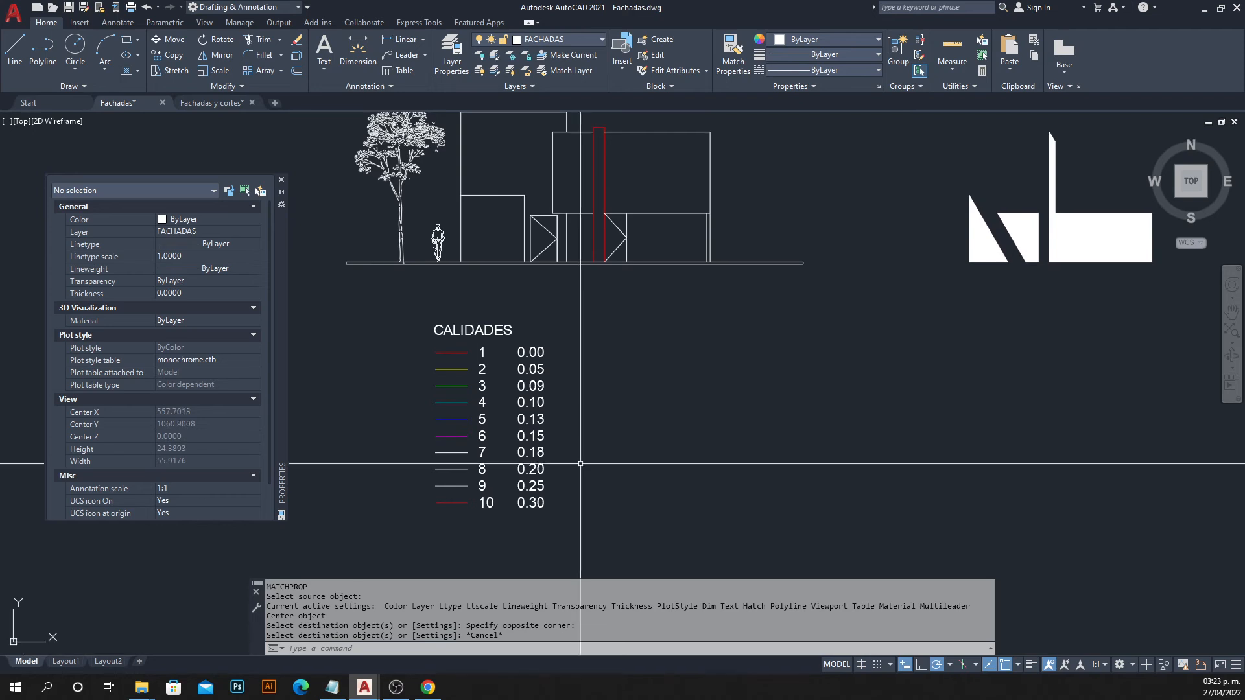
key(Return)
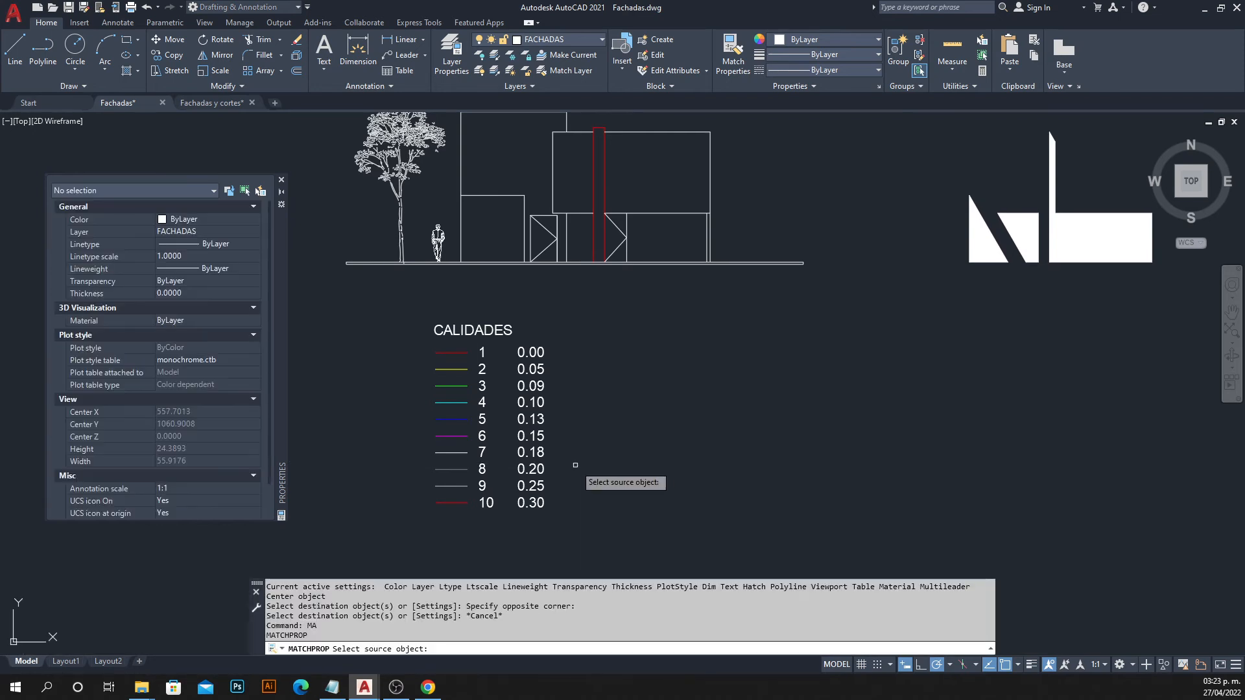
click(449, 468)
scroll(644, 256, up, 2)
click(695, 251)
click(649, 331)
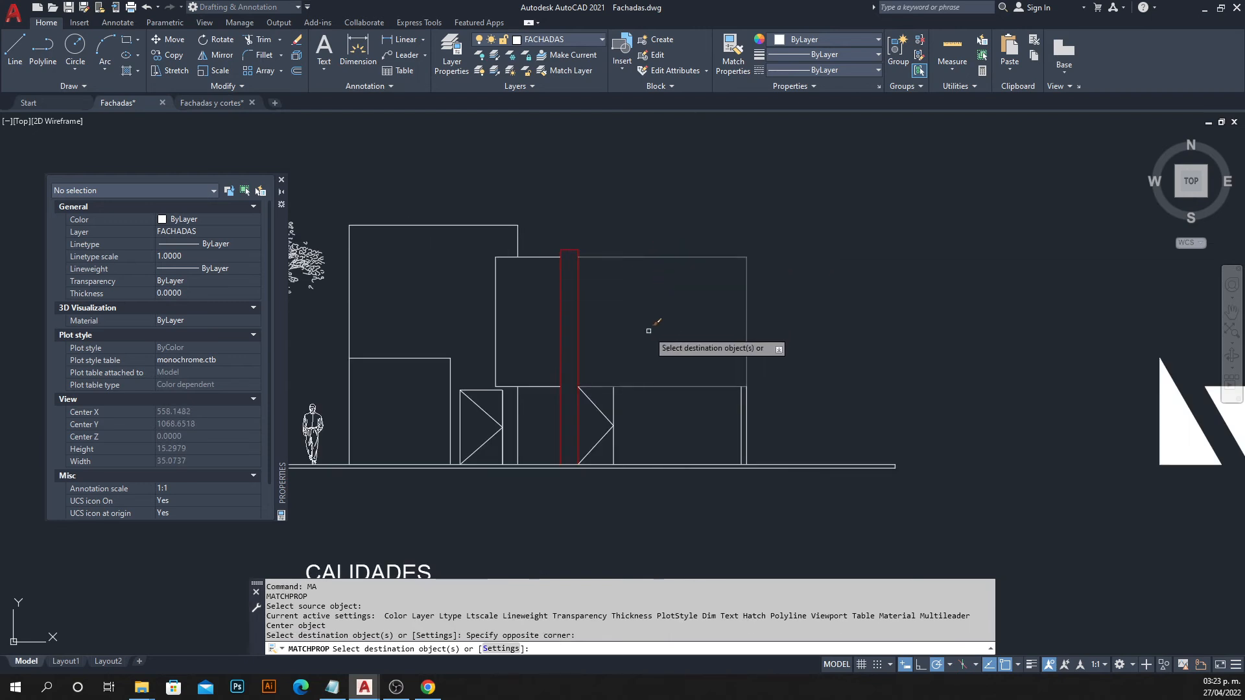
click(516, 283)
click(454, 309)
middle_drag(518, 342, 537, 306)
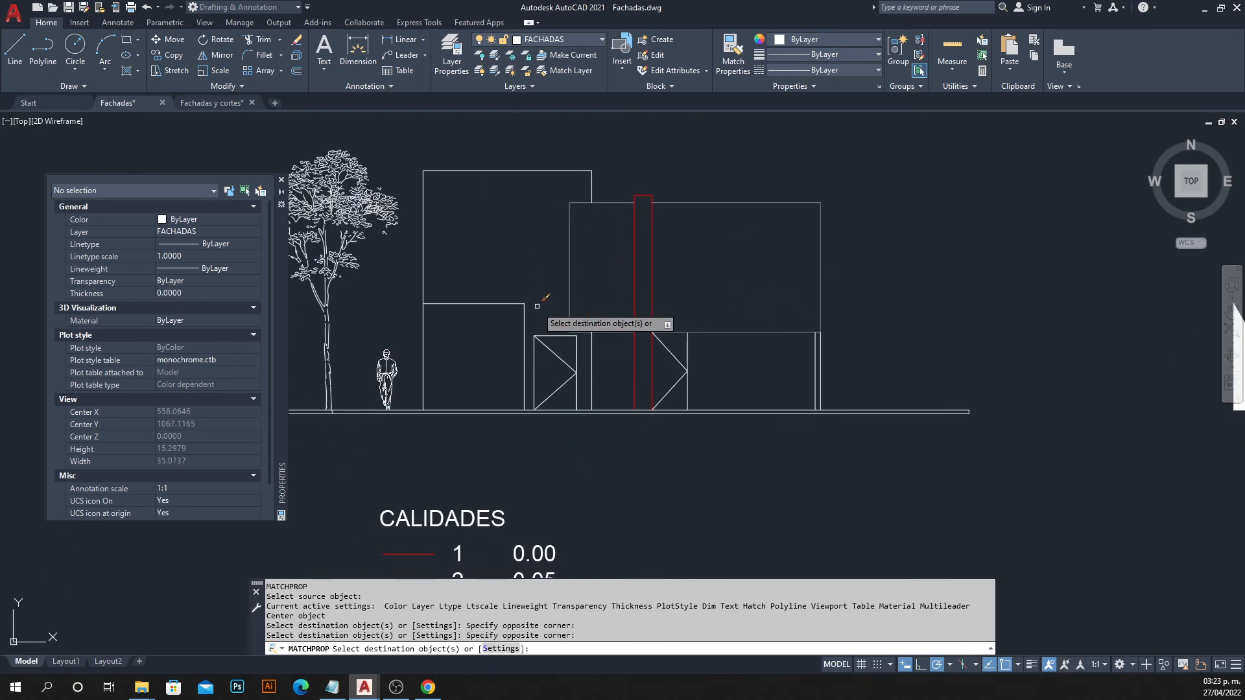
key(Escape)
scroll(521, 352, down, 3)
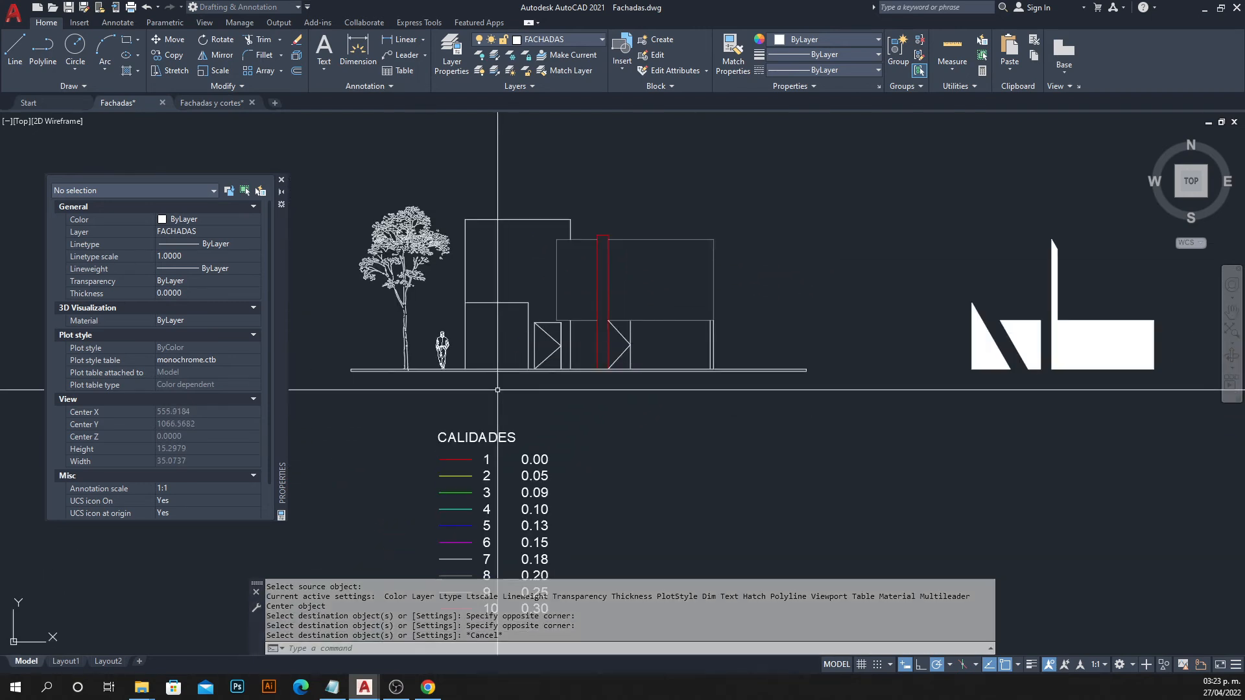
Match the low box volume beside the human figure to the colour 6 (0.15) sample line.
middle_drag(500, 409, 500, 333)
scroll(481, 448, up, 3)
text(M)
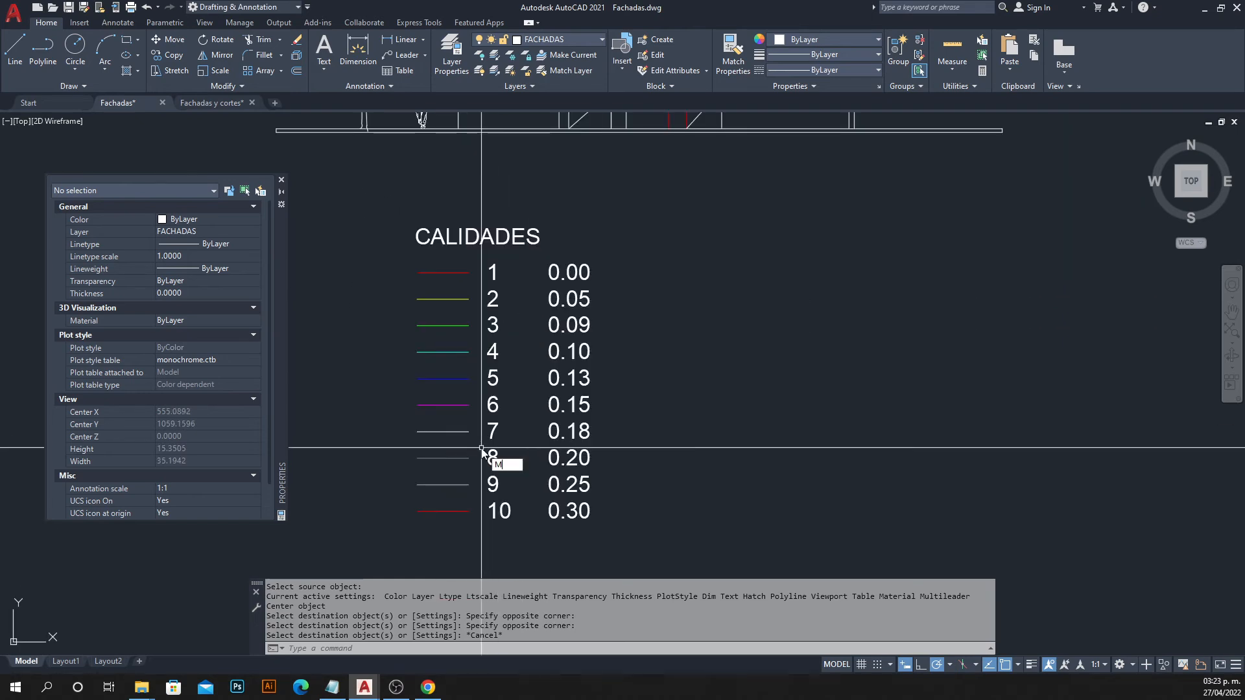
text(A)
key(Return)
click(447, 404)
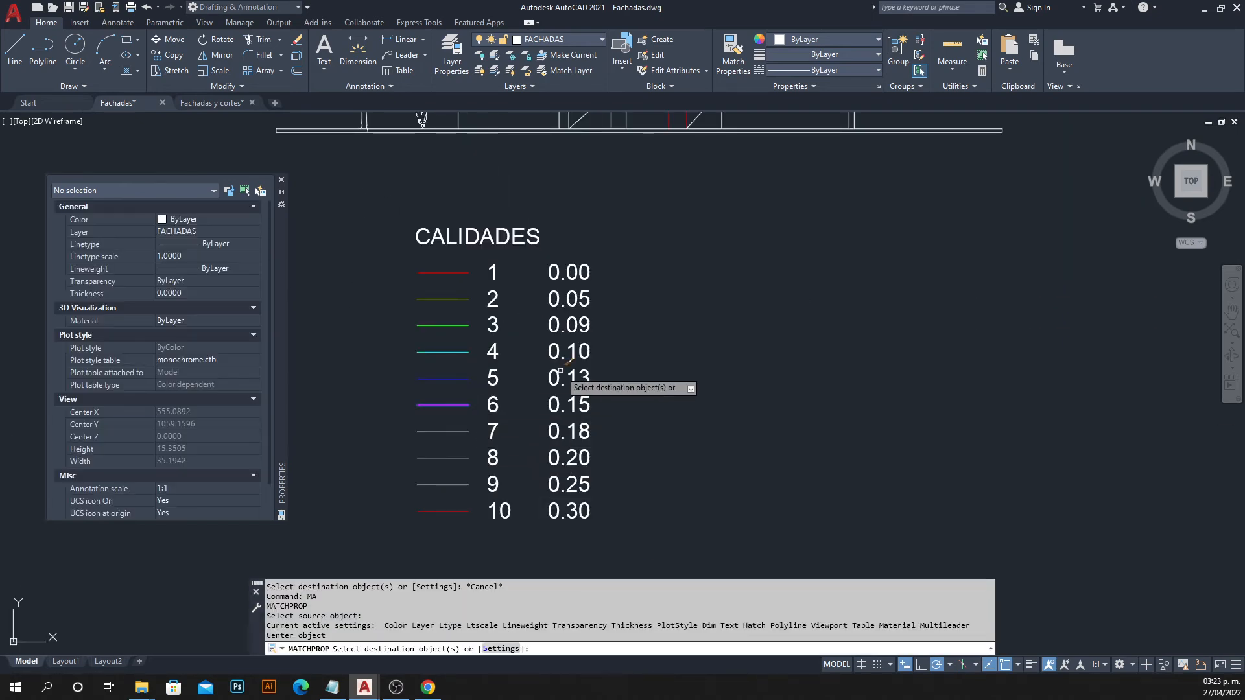
scroll(561, 370, down, 3)
scroll(564, 381, up, 4)
click(595, 276)
click(551, 342)
mouse_move(551, 342)
middle_down()
mouse_move(501, 263)
mouse_move(533, 112)
mouse_move(473, 331)
middle_up()
key(Escape)
scroll(446, 379, down, 2)
middle_drag(447, 379, 446, 259)
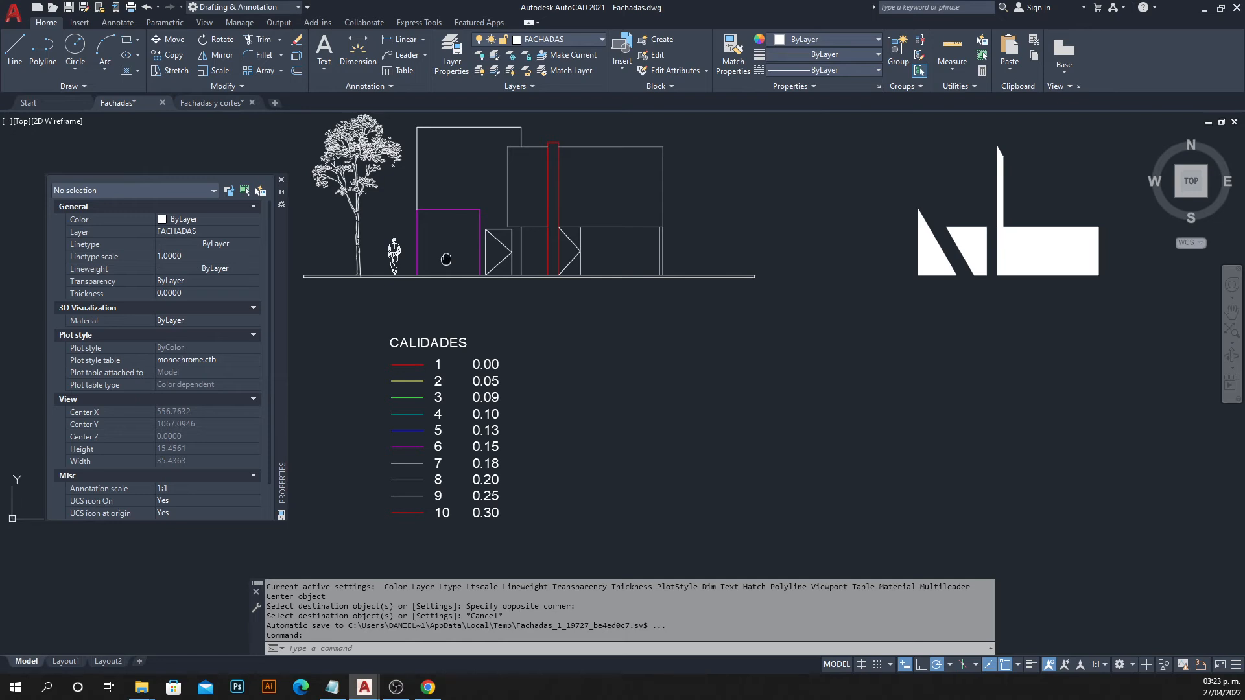
Match the tall rear volume's outline above the low box to the colour 4 (0.10) sample line.
text(M)
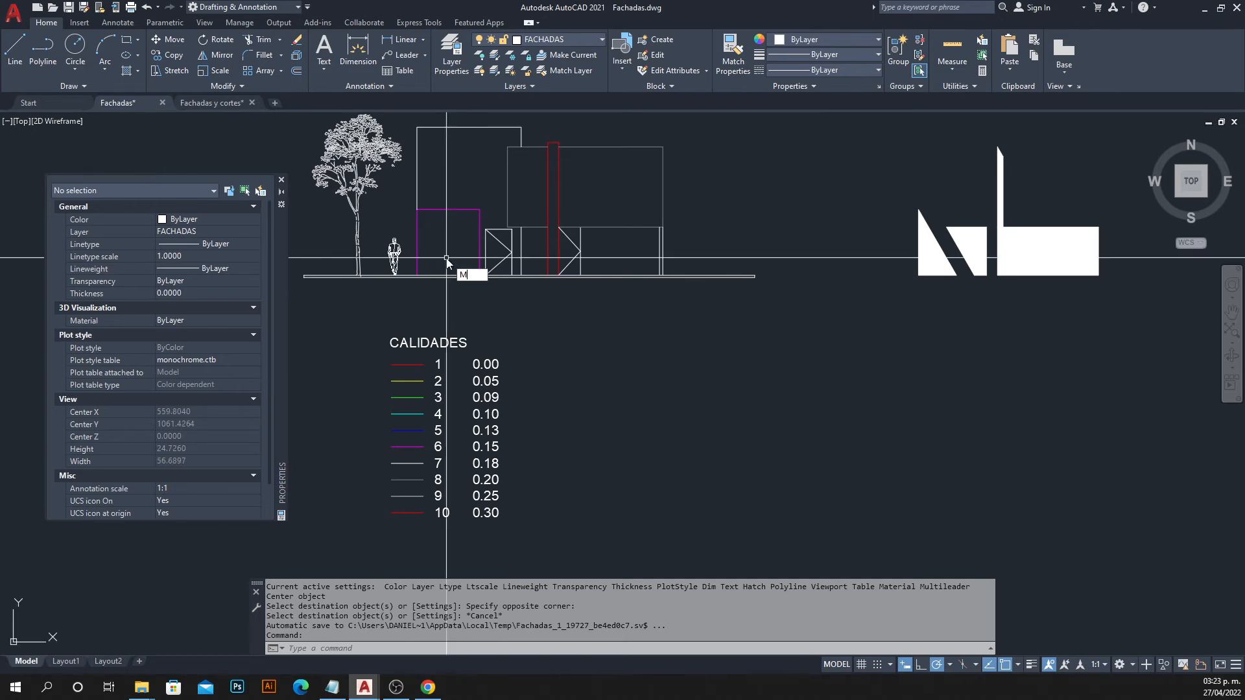
text(A)
key(Return)
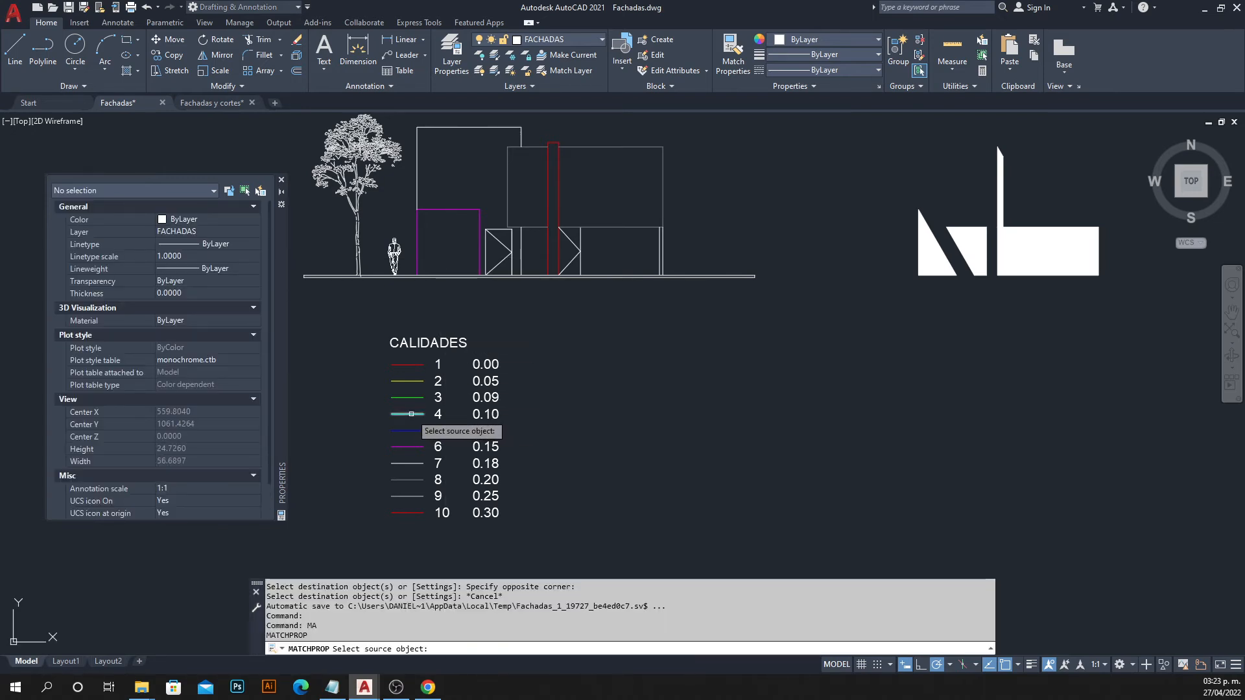
click(411, 413)
middle_drag(497, 272, 527, 412)
click(510, 238)
click(459, 307)
middle_drag(516, 362, 486, 302)
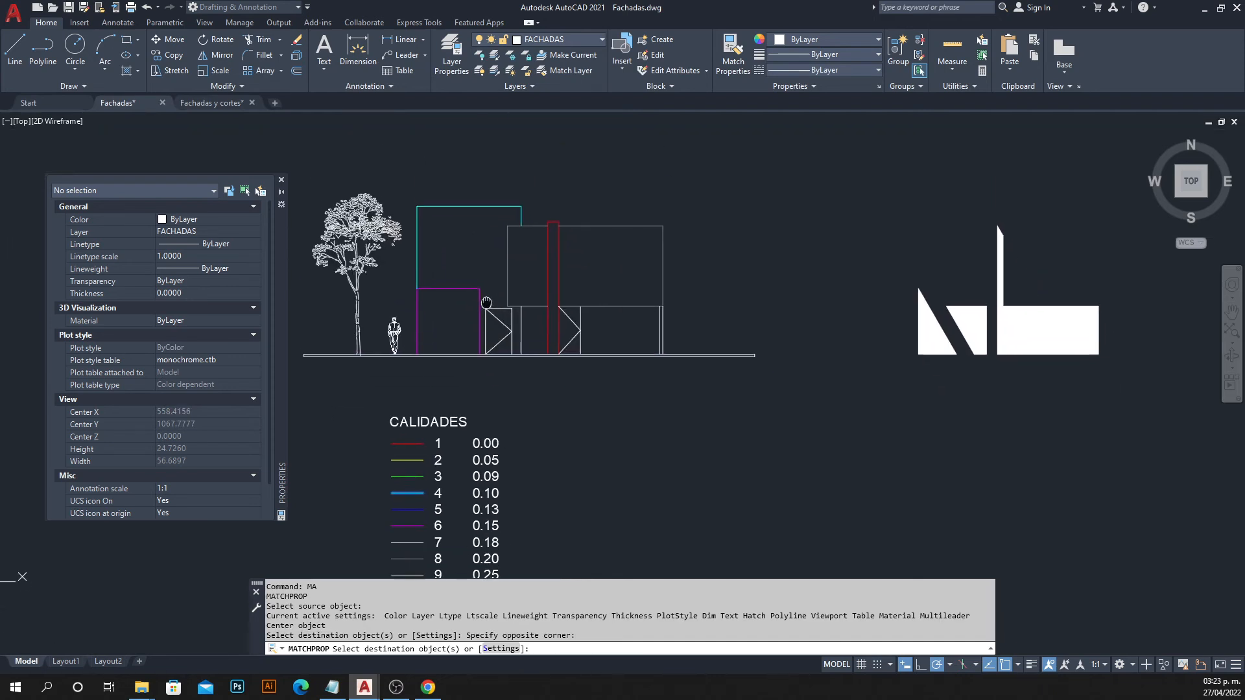
scroll(535, 476, up, 2)
key(Escape)
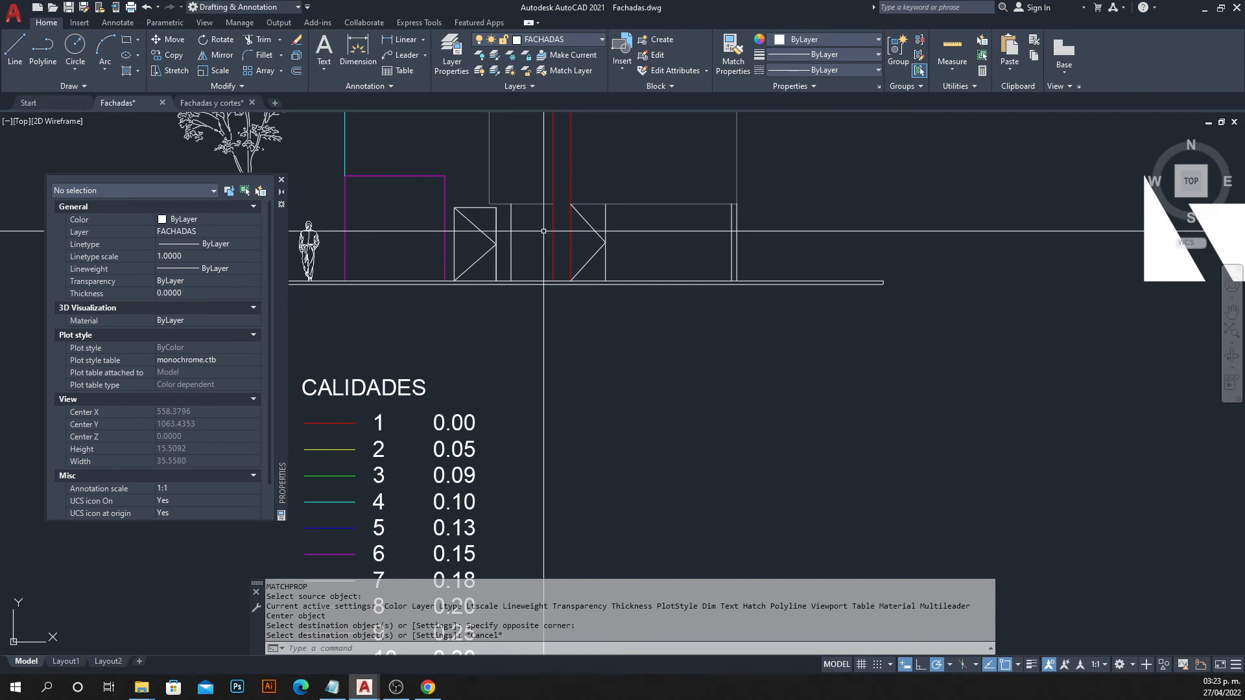
Match both ground-floor doors, their diagonals and the vertical line between them to the colour 1 (0.00) sample line.
middle_drag(516, 299, 528, 203)
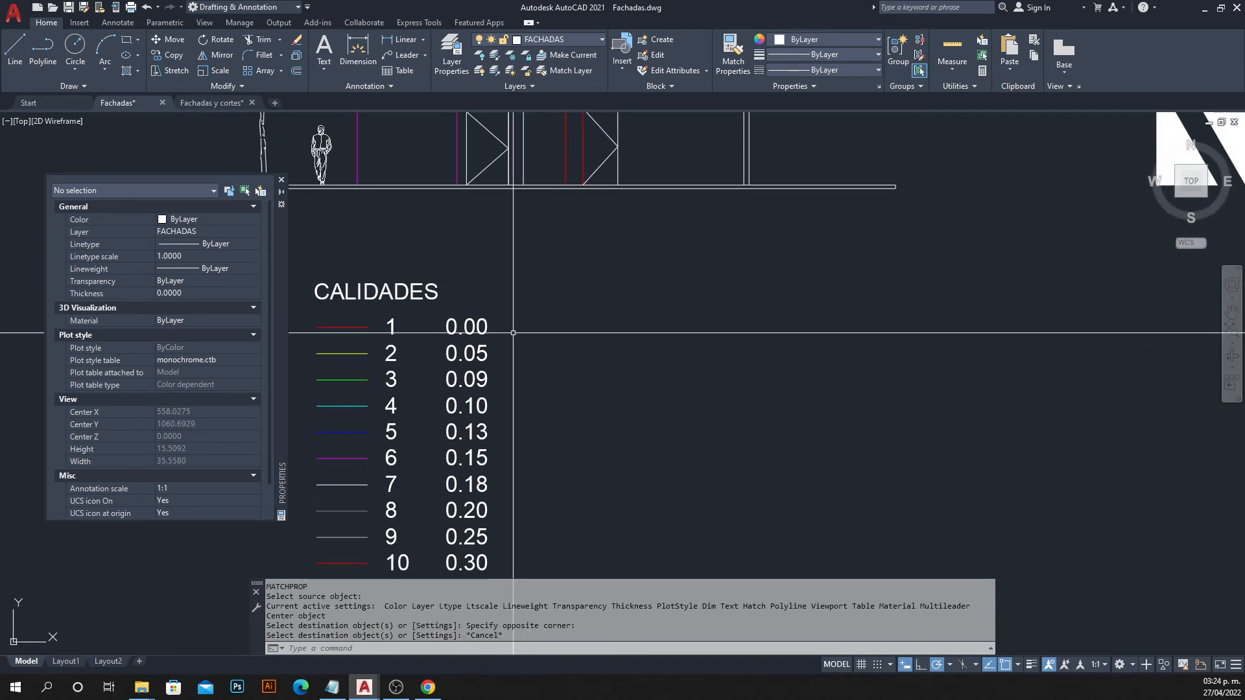
text(MA)
key(Return)
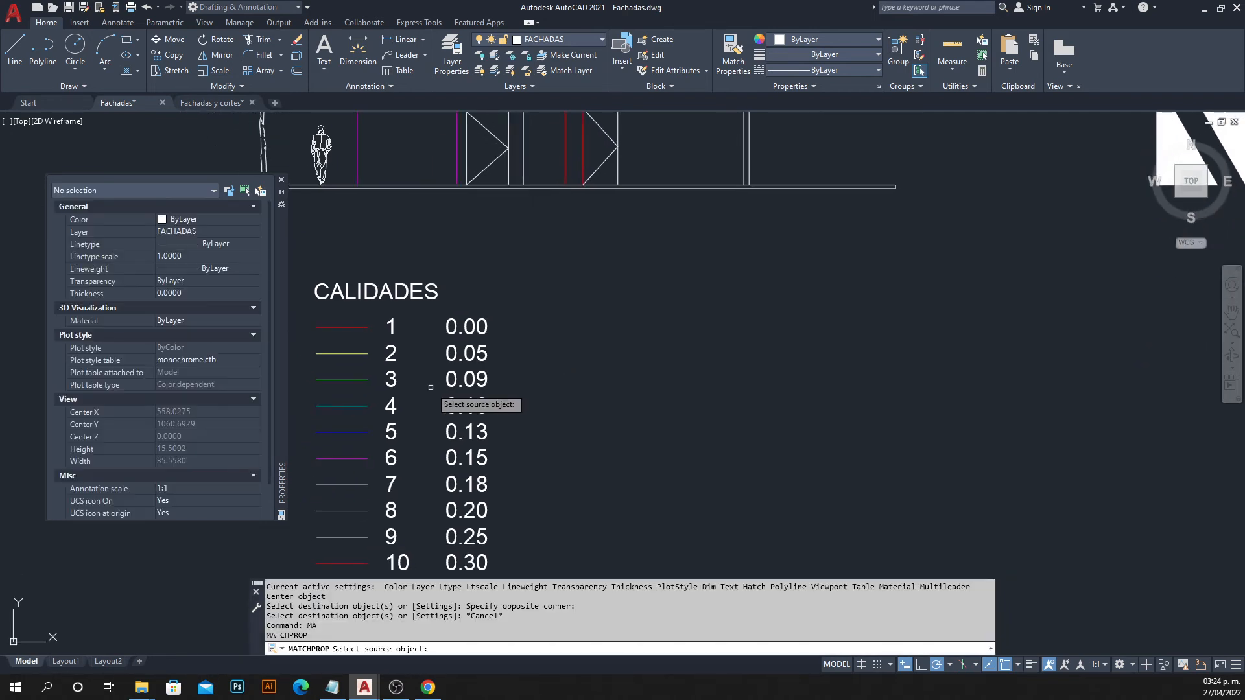
click(352, 329)
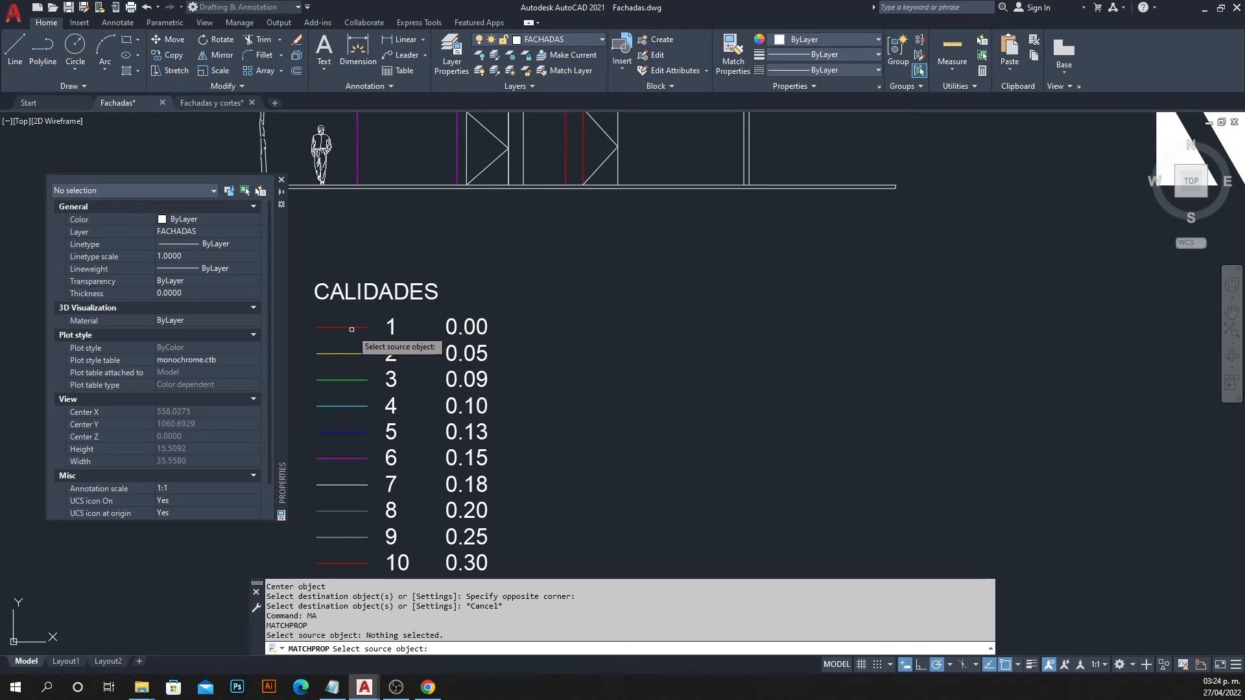
click(346, 329)
scroll(544, 291, up, 2)
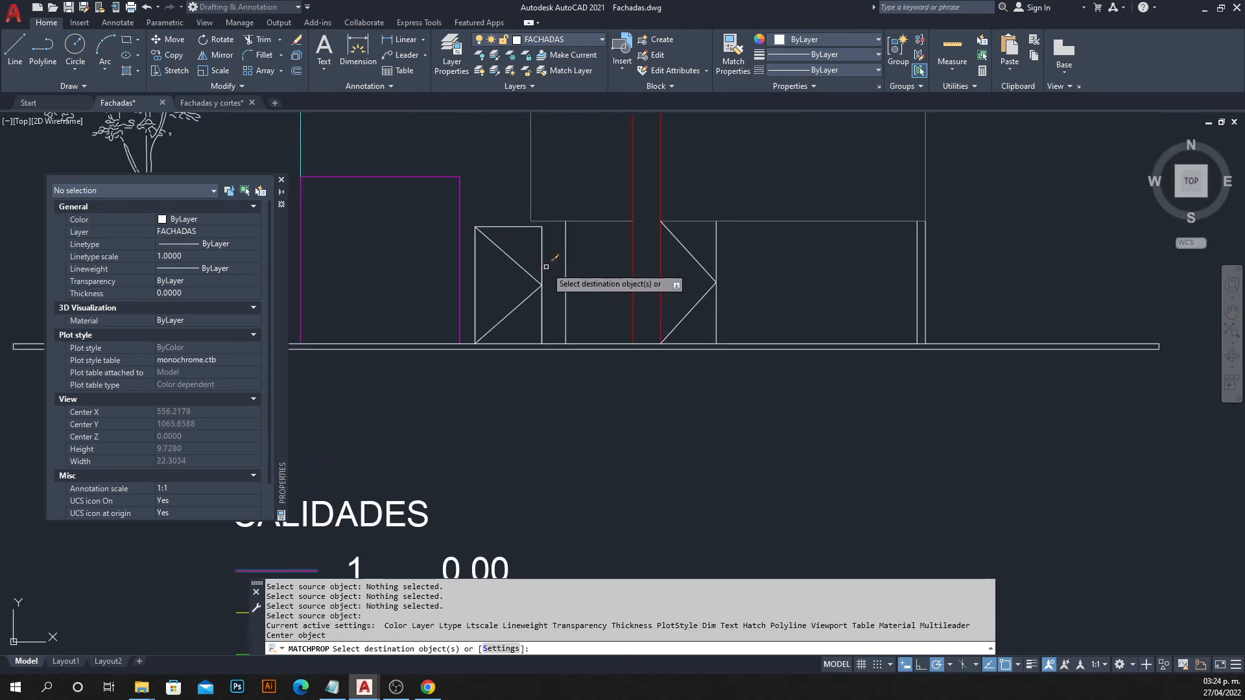
click(592, 239)
click(478, 312)
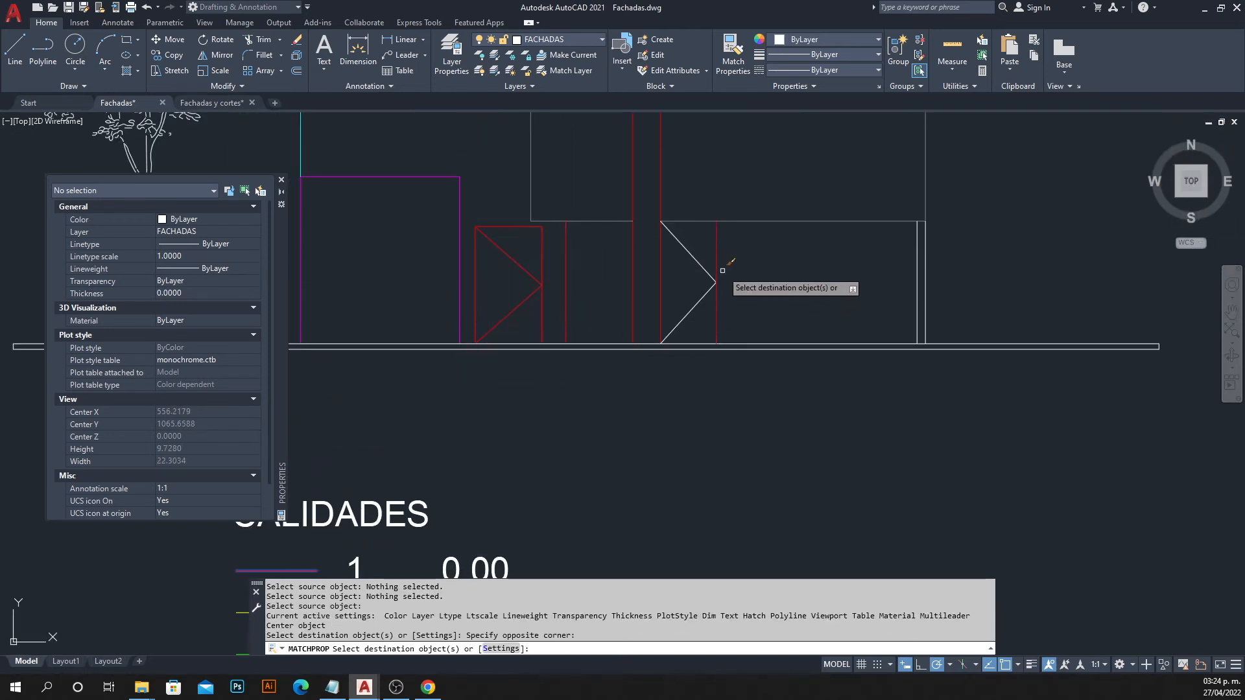
click(733, 247)
click(688, 311)
key(Escape)
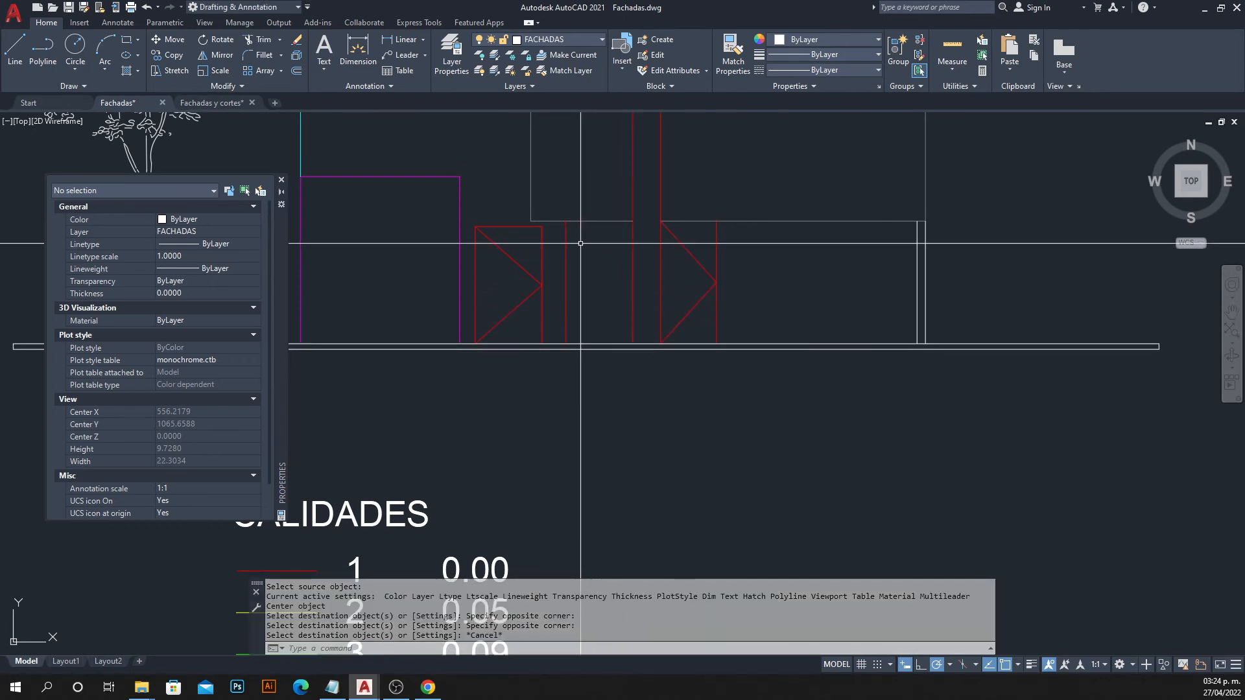
Match the vertical wall line between the first door and the column to the cyan rear volume outline.
scroll(582, 285, down, 2)
middle_drag(583, 288, 570, 333)
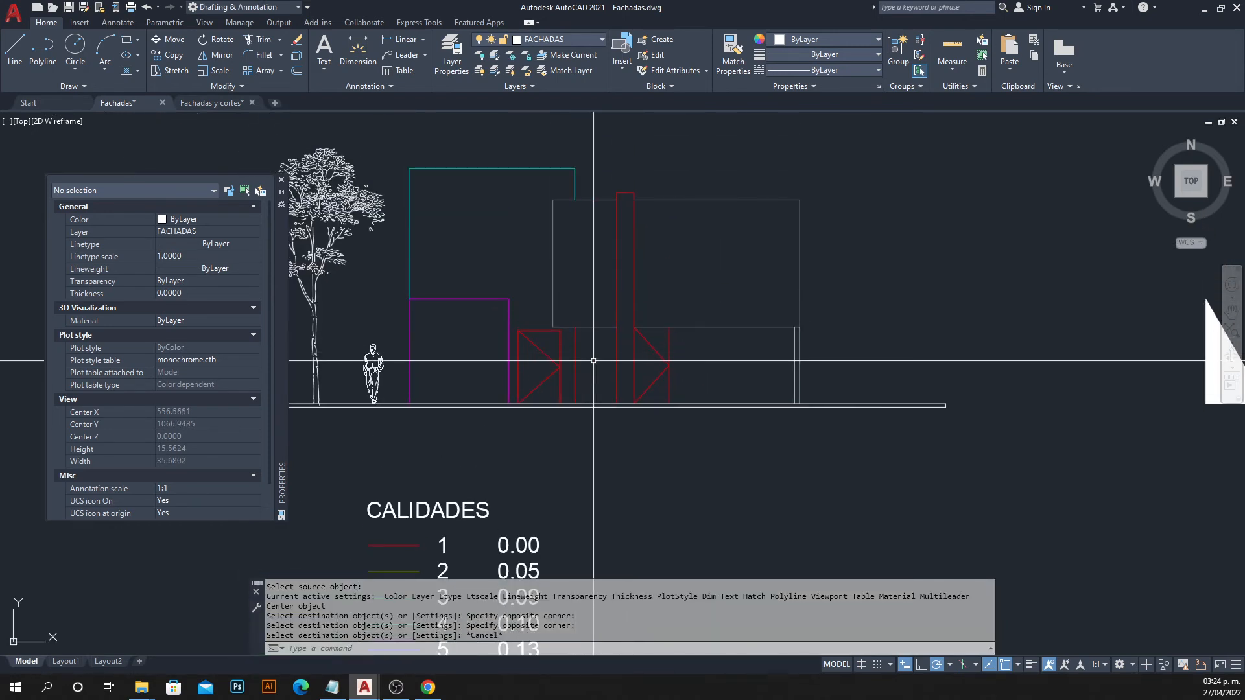
text(MA)
key(Return)
click(576, 181)
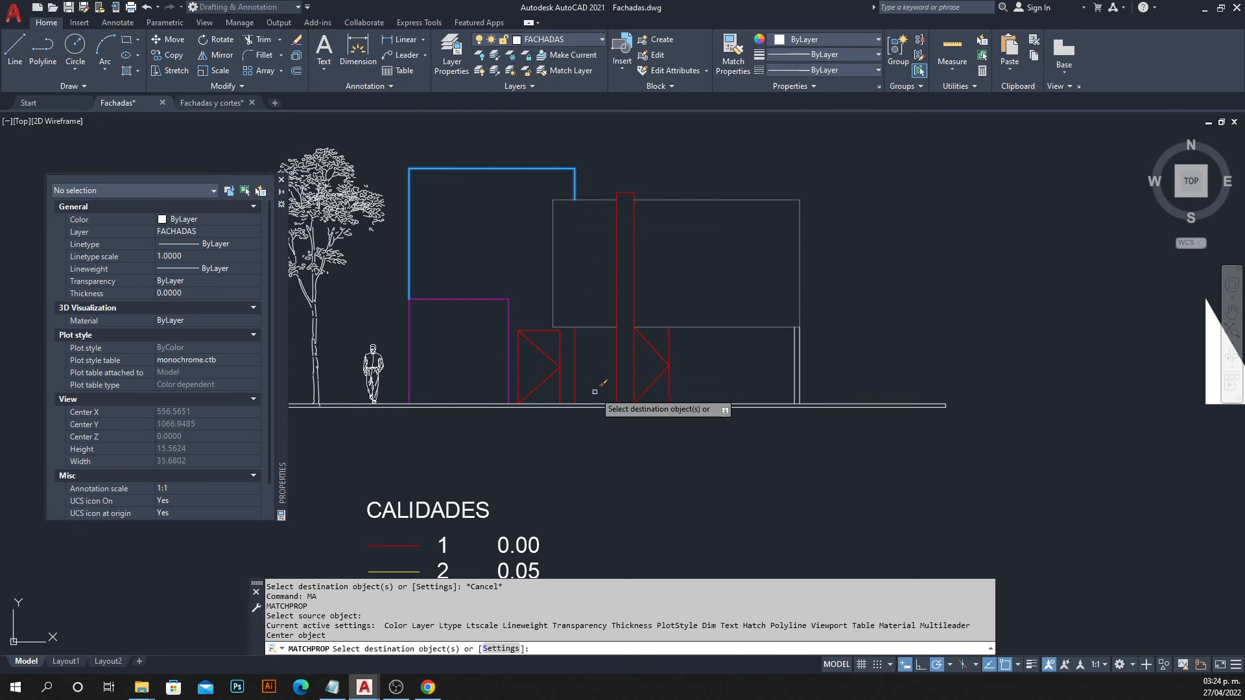
click(591, 391)
click(567, 376)
key(Escape)
Match the thin support under the far end of the upper volume to the colour 3 (0.09) sample line.
middle_drag(605, 392, 676, 219)
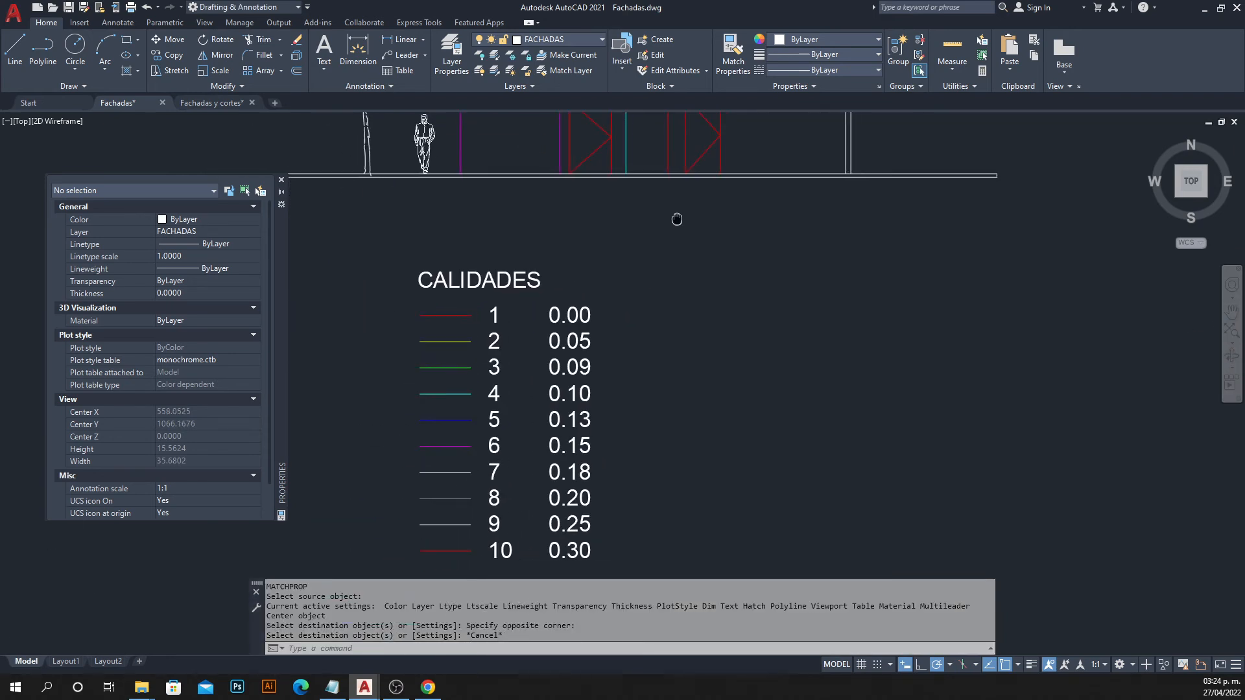
text(MA)
key(Return)
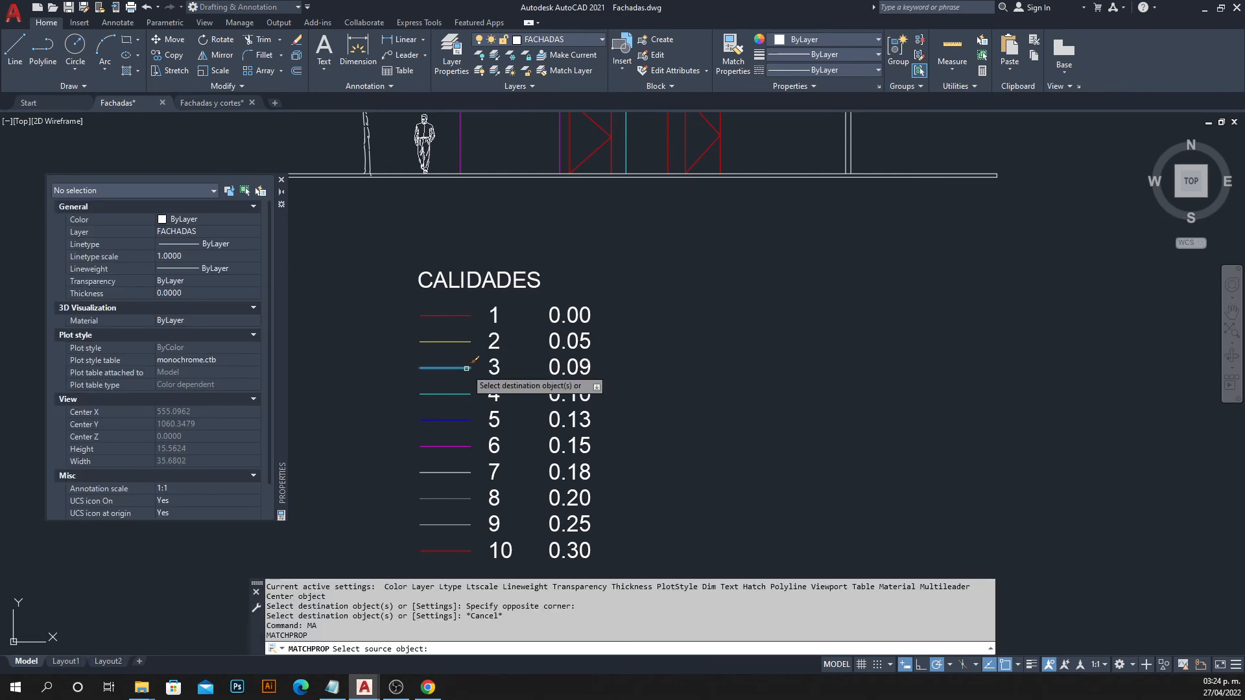
scroll(467, 368, down, 2)
scroll(691, 310, up, 2)
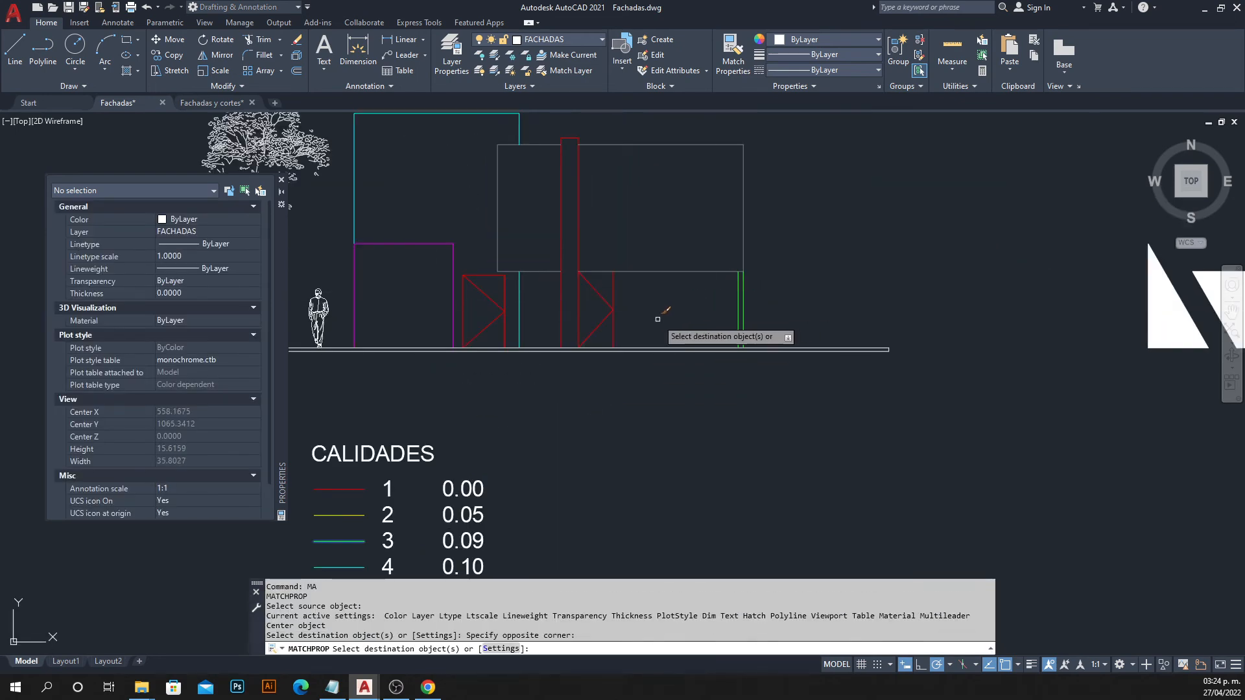
key(Escape)
middle_drag(654, 324, 679, 277)
scroll(584, 252, down, 2)
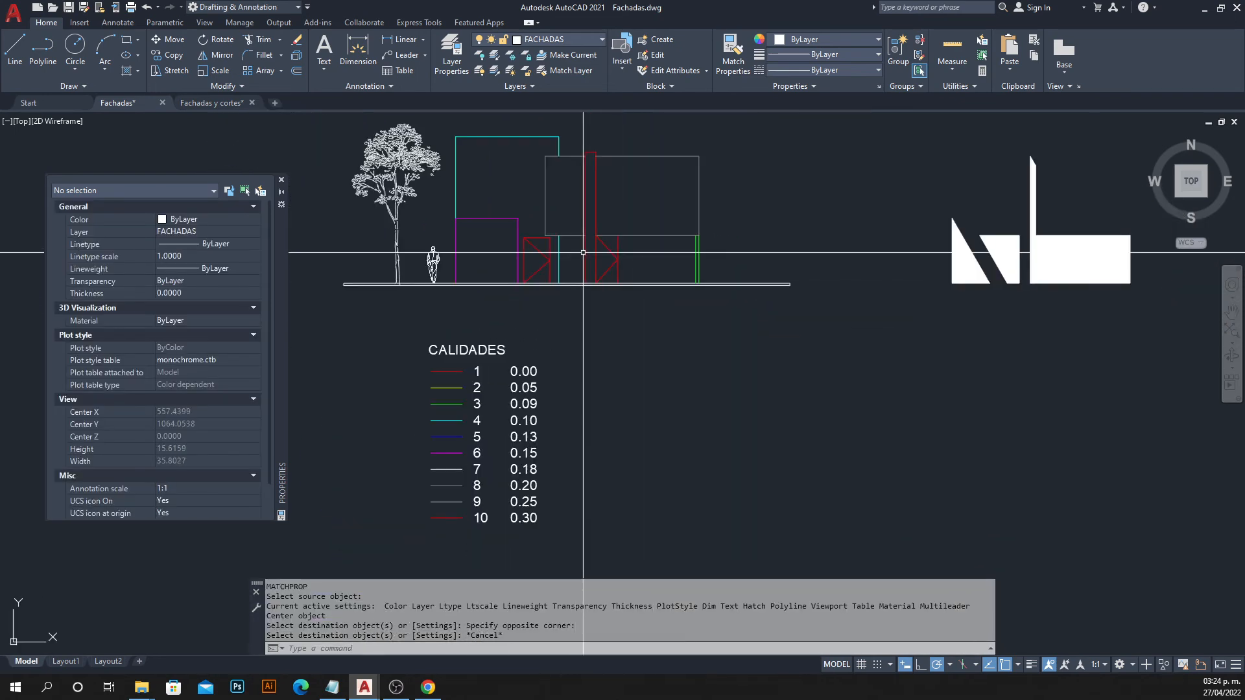
Try to match the tree and the human figure to the colour 1 (0.00) sample line.
middle_drag(604, 318, 638, 322)
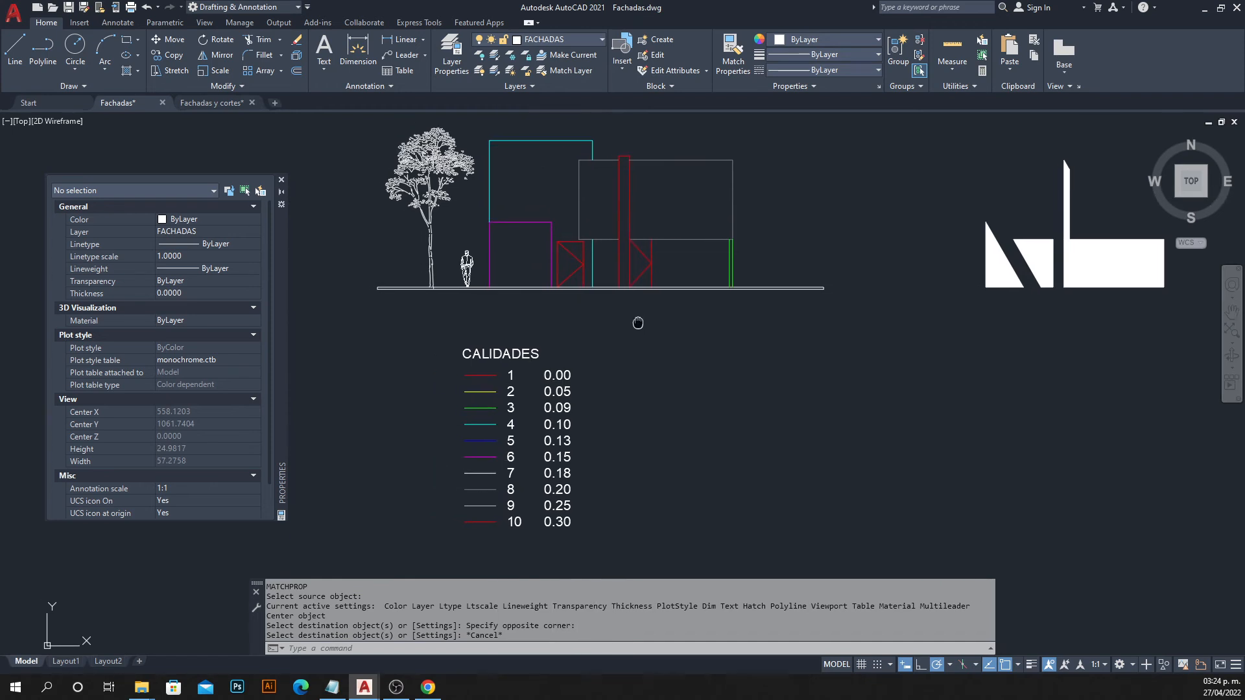
middle_drag(571, 282, 639, 329)
text(M)
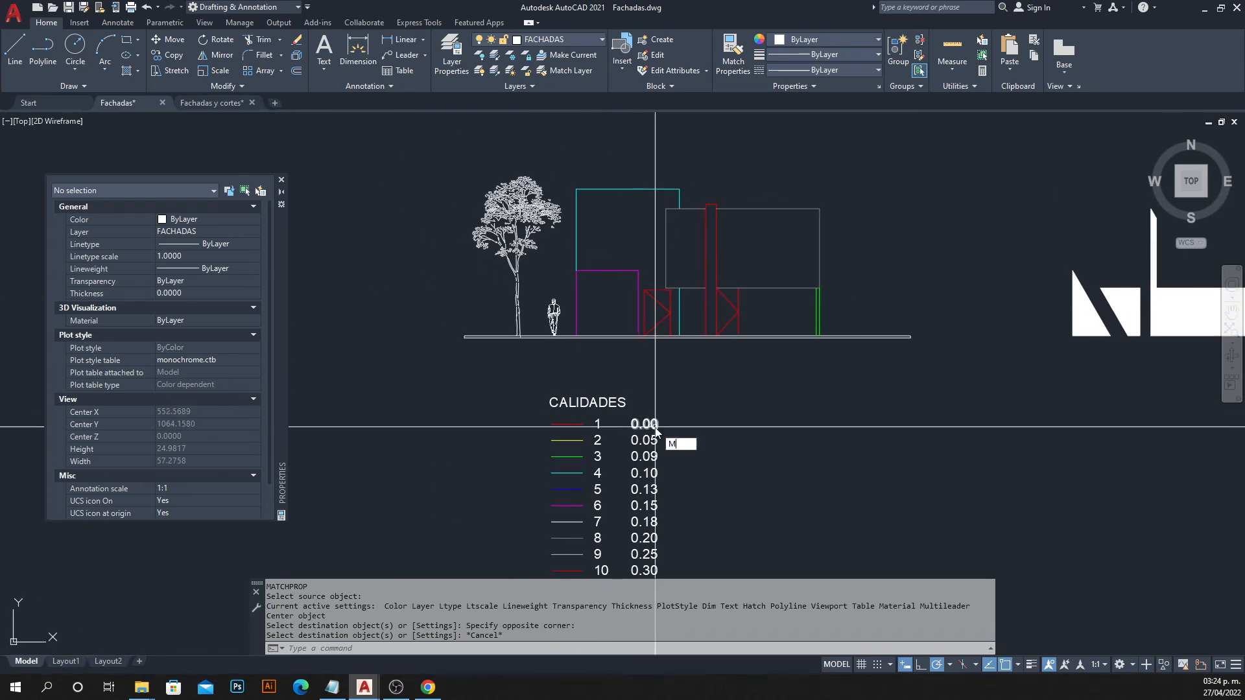
text(A)
key(Return)
click(569, 424)
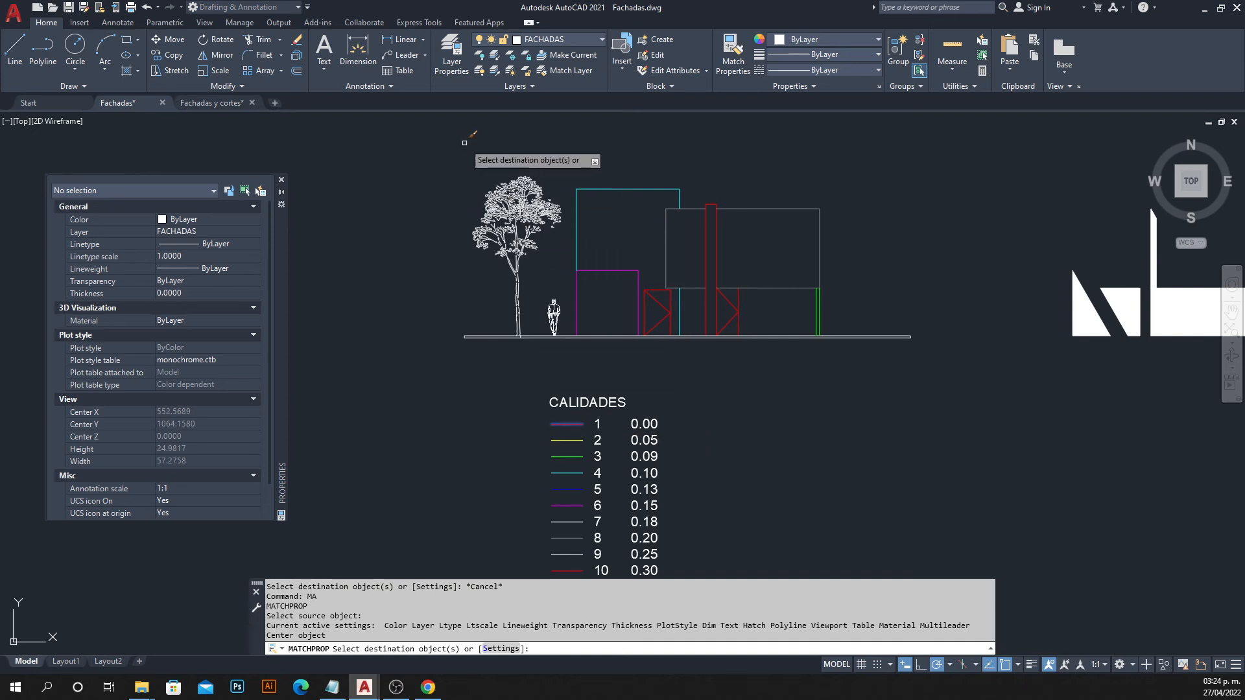
click(438, 146)
click(569, 369)
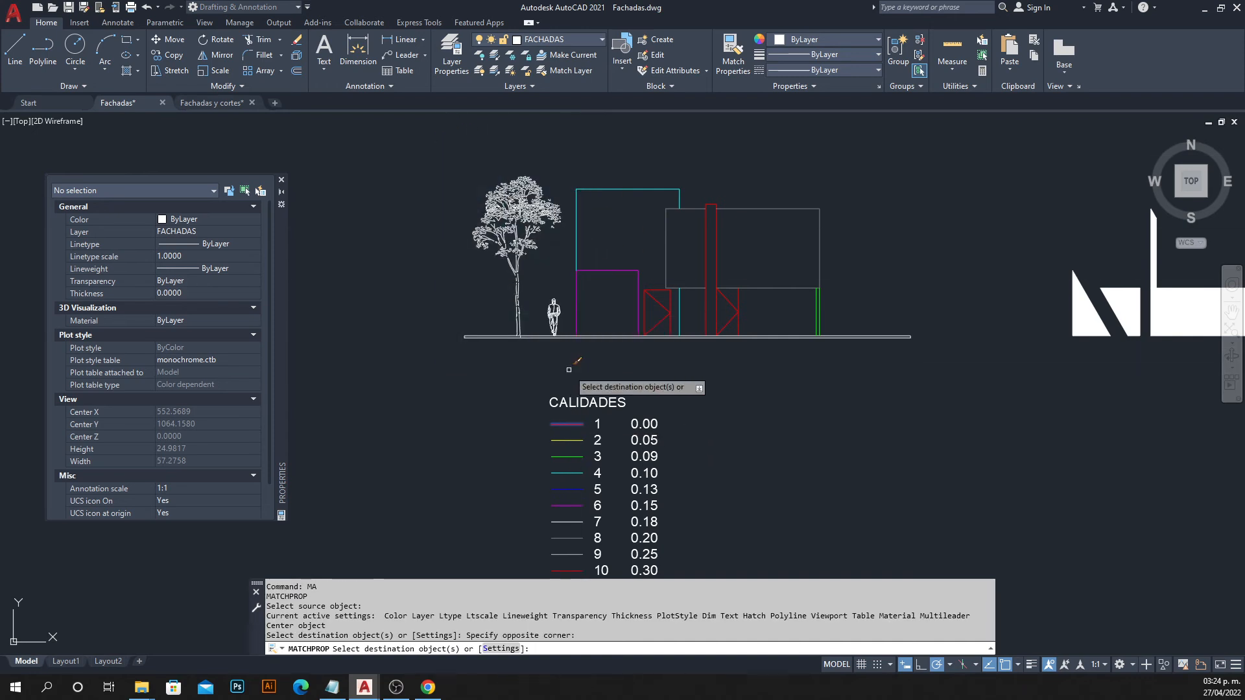
scroll(551, 328, up, 2)
click(559, 323)
click(641, 274)
key(Escape)
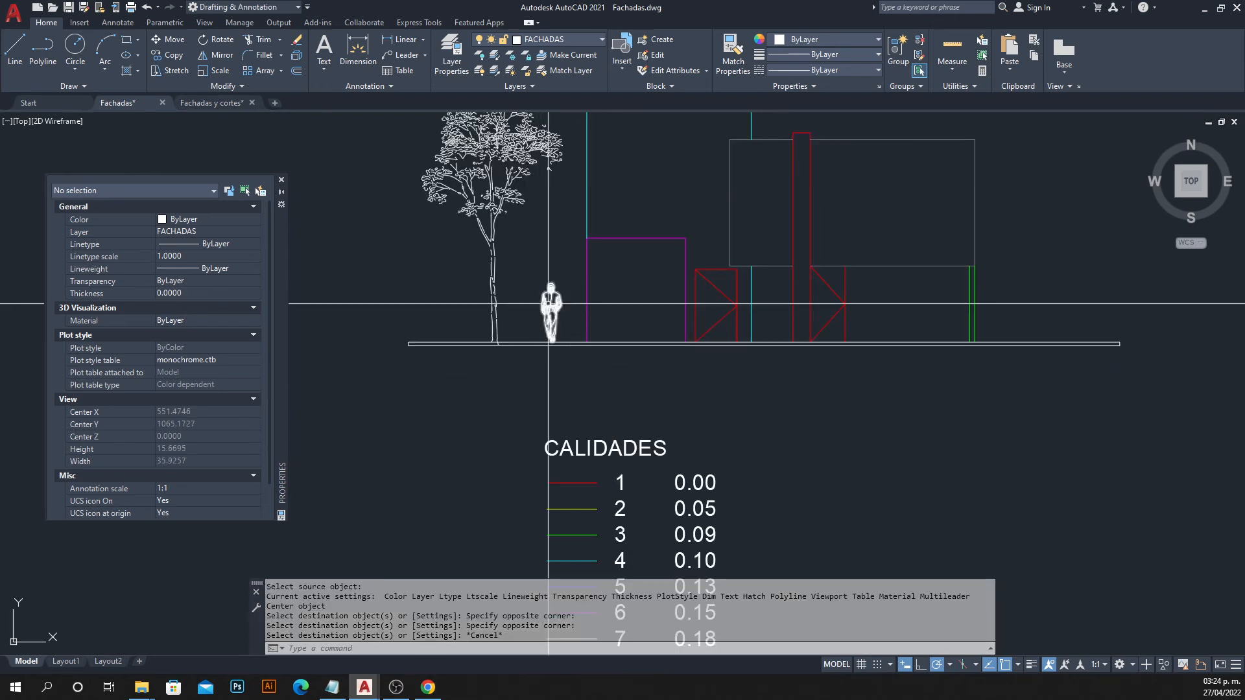
Open the human figure block ESCALA HUMANA1 in the Block Editor.
click(549, 304)
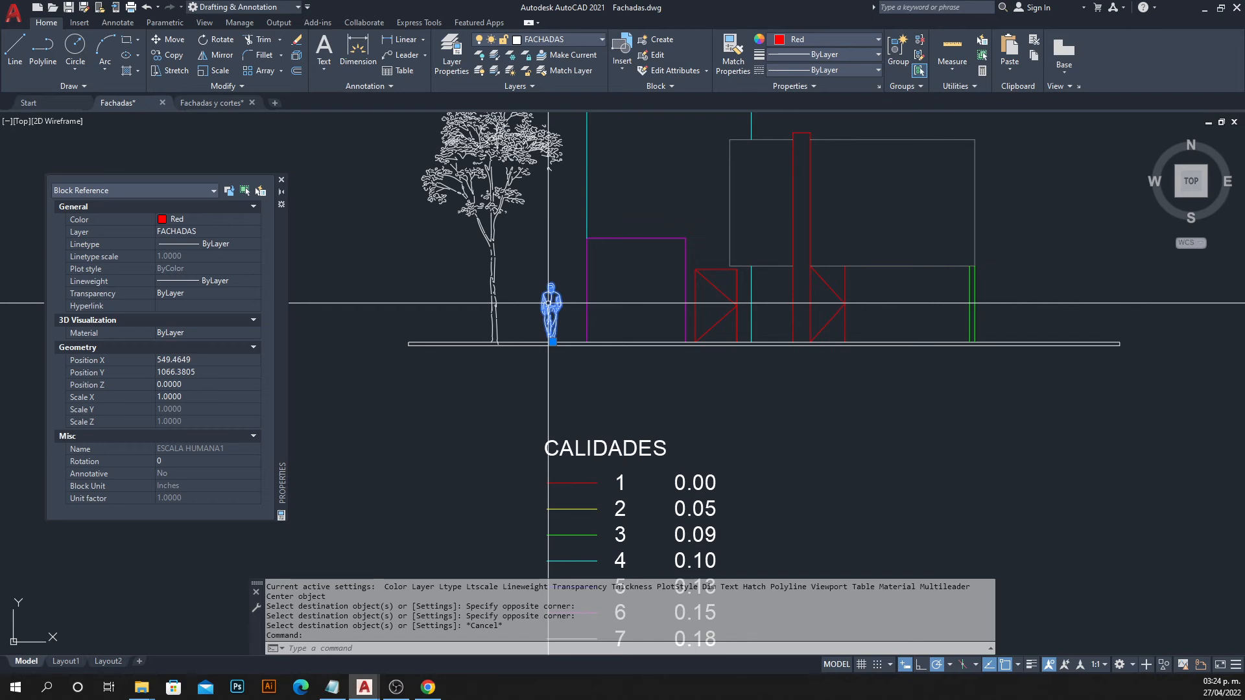
key(Escape)
key(Escape)
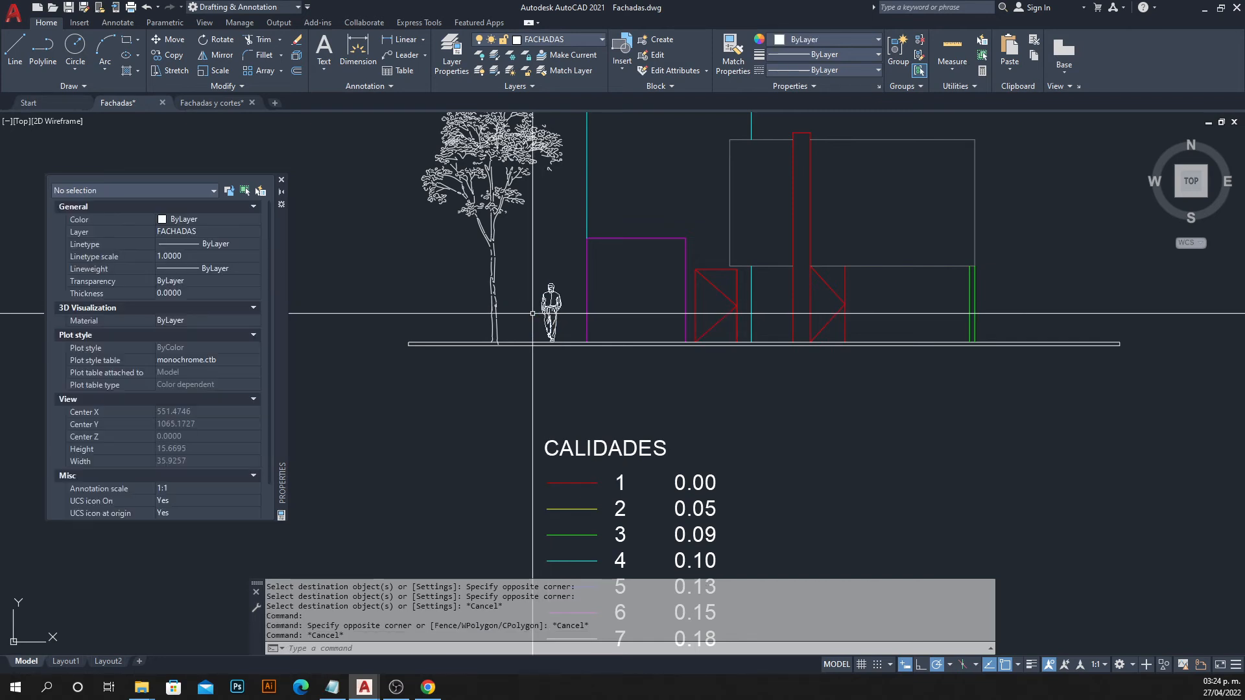
key(Return)
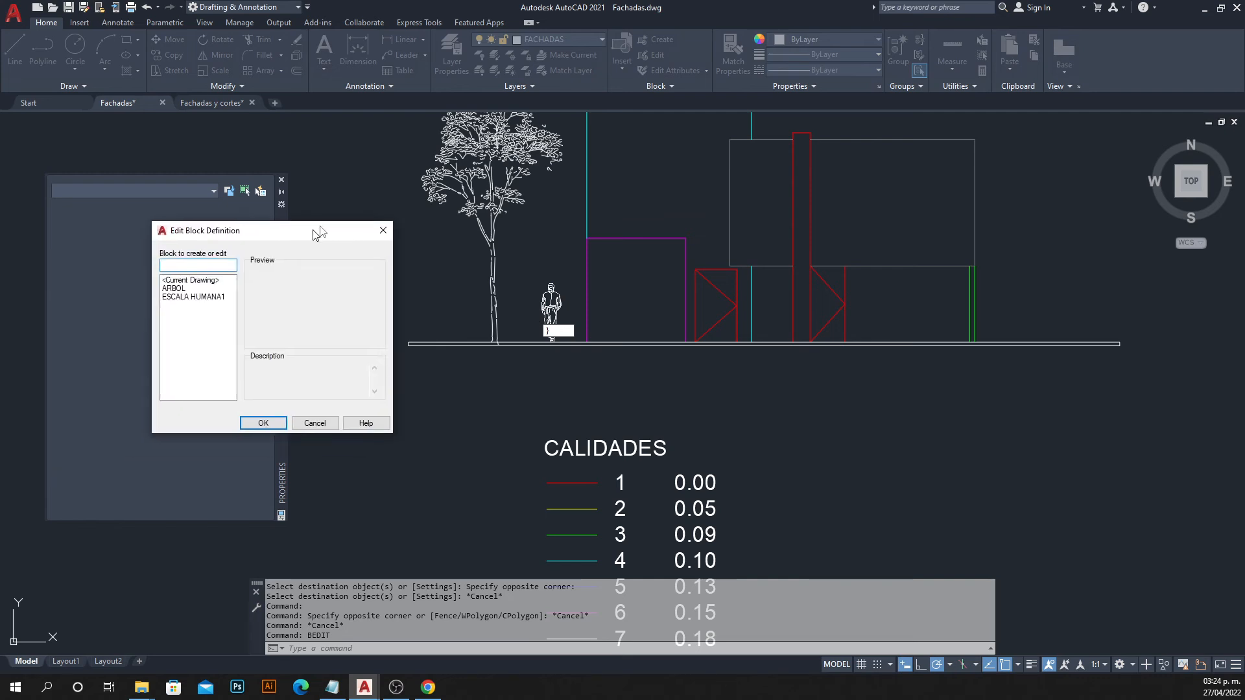
click(293, 245)
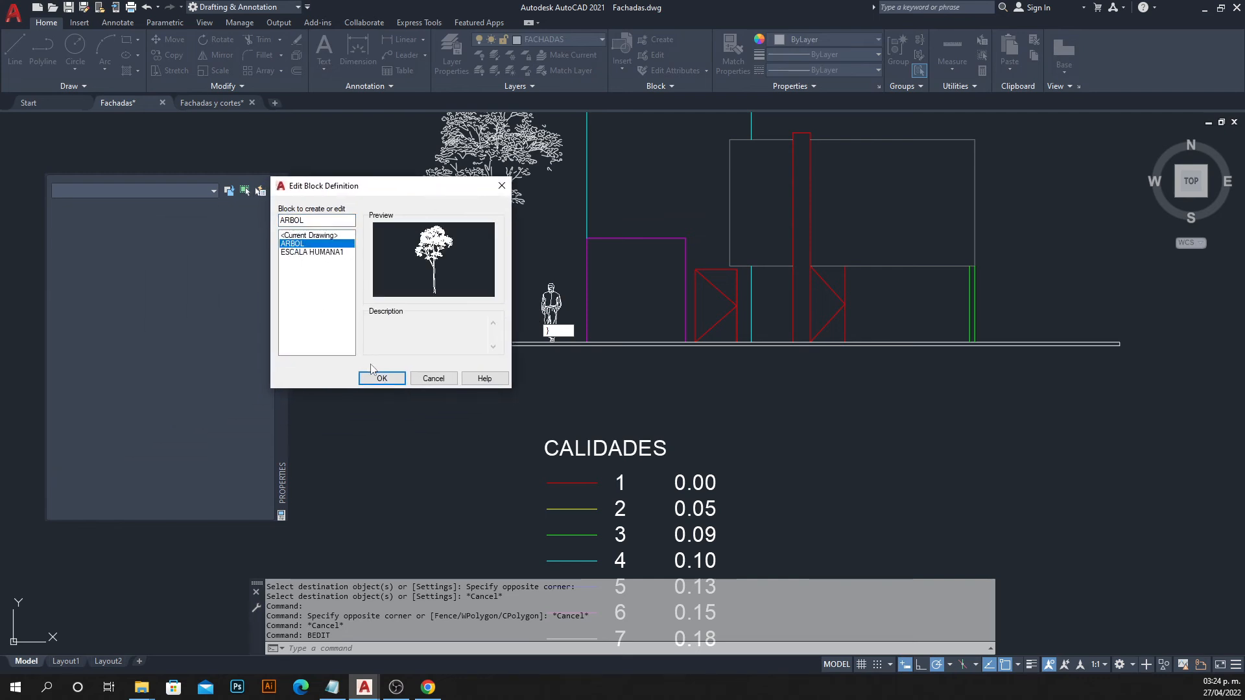
click(382, 378)
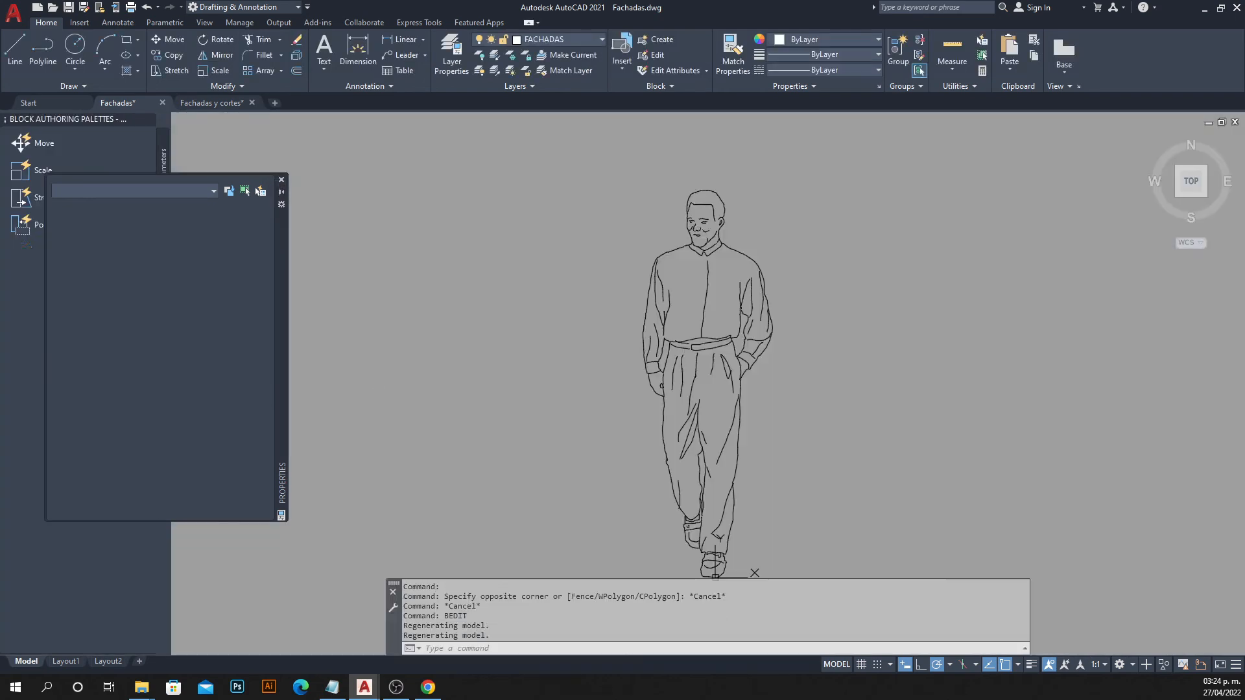
Set all of the human figure's polylines to colour 1 and close the block editor, saving the changes.
click(838, 153)
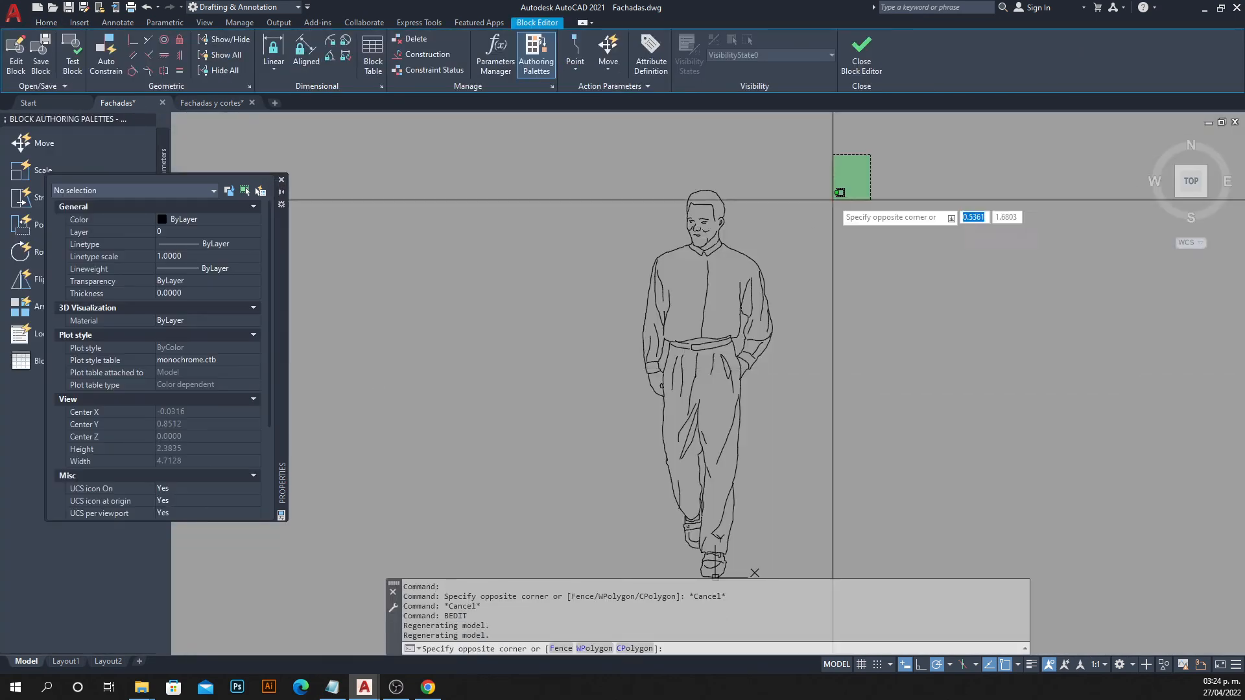
click(648, 446)
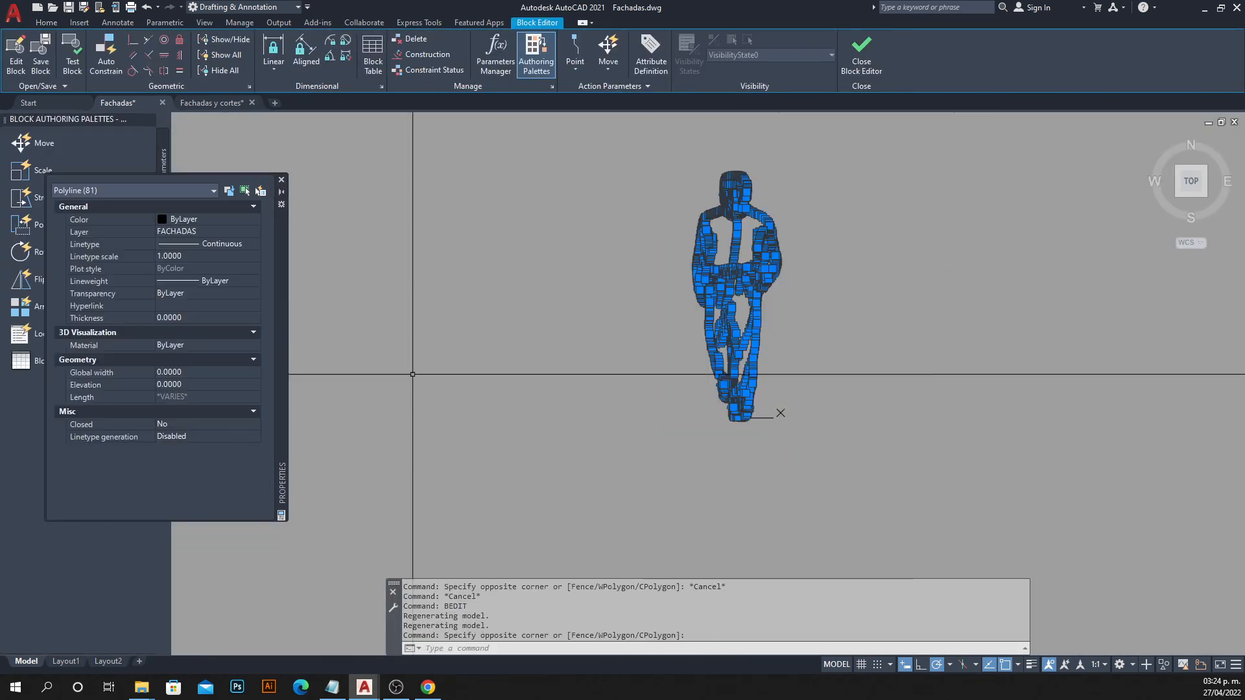
click(220, 219)
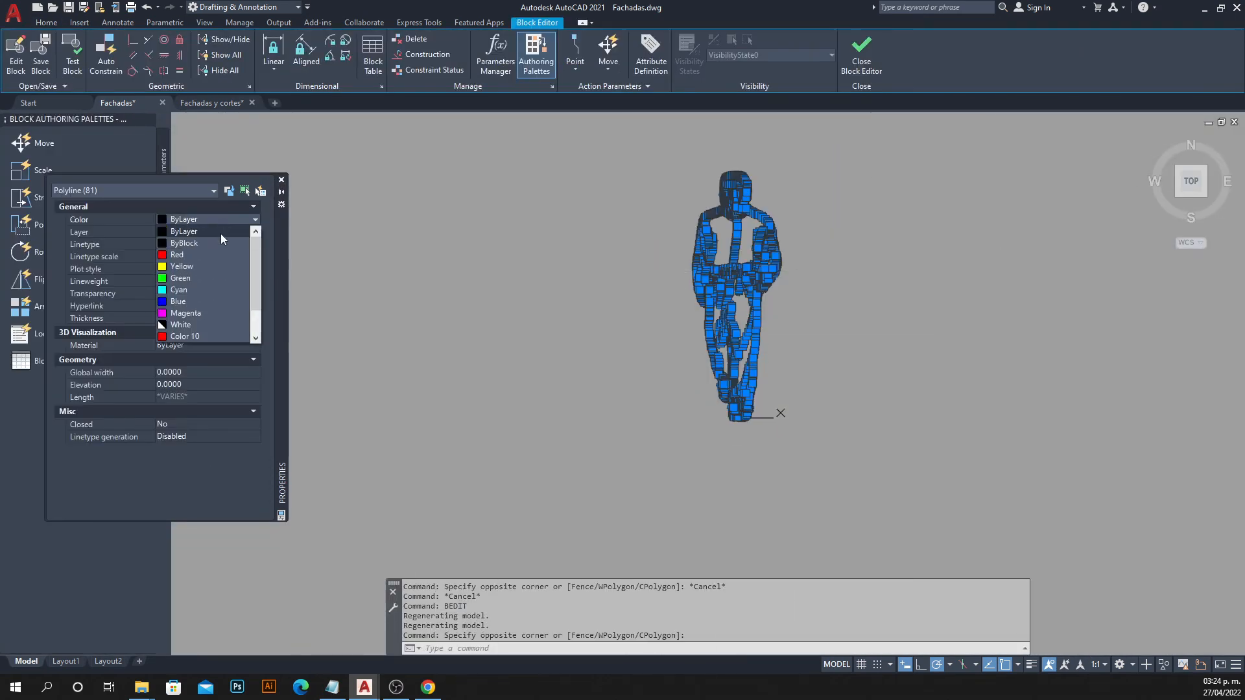
scroll(206, 340, down, 3)
click(201, 336)
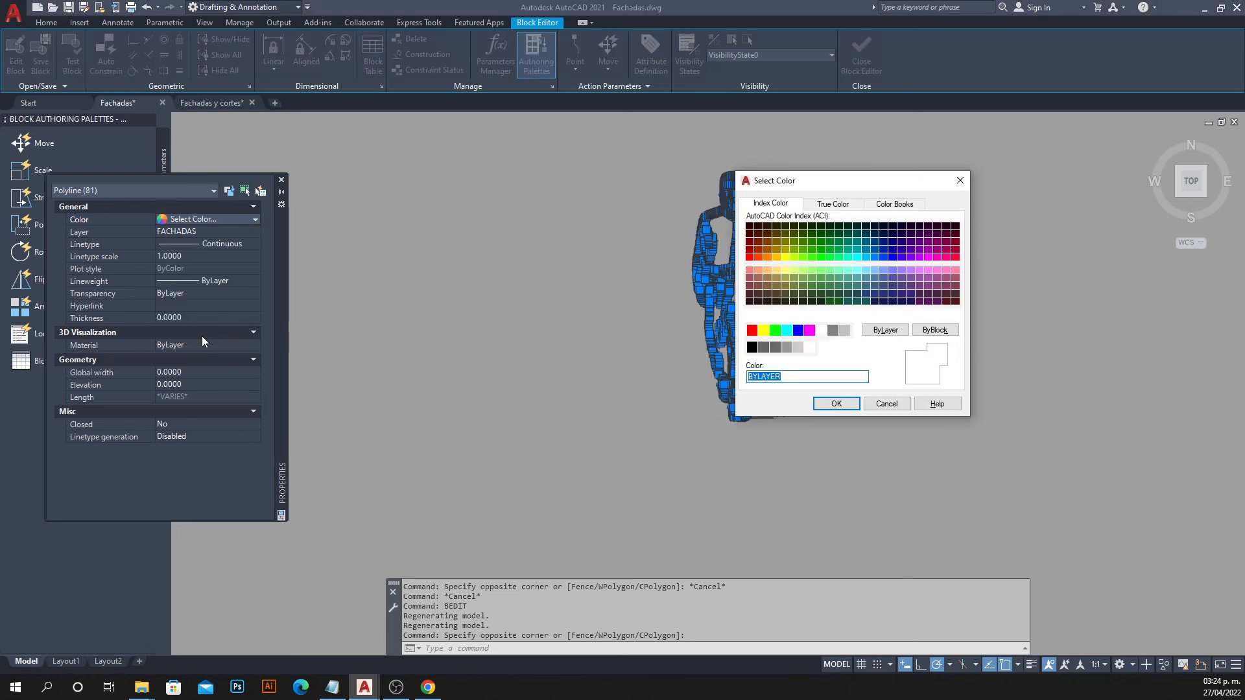
text(1)
key(Return)
click(861, 55)
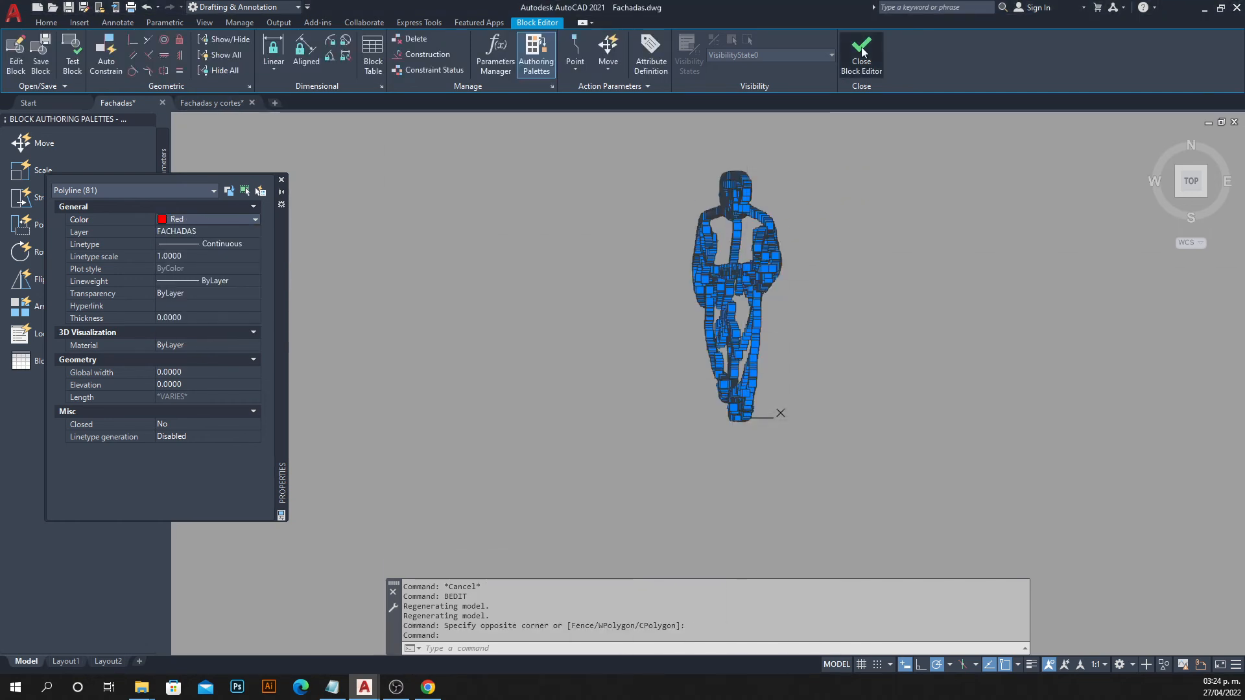
click(595, 324)
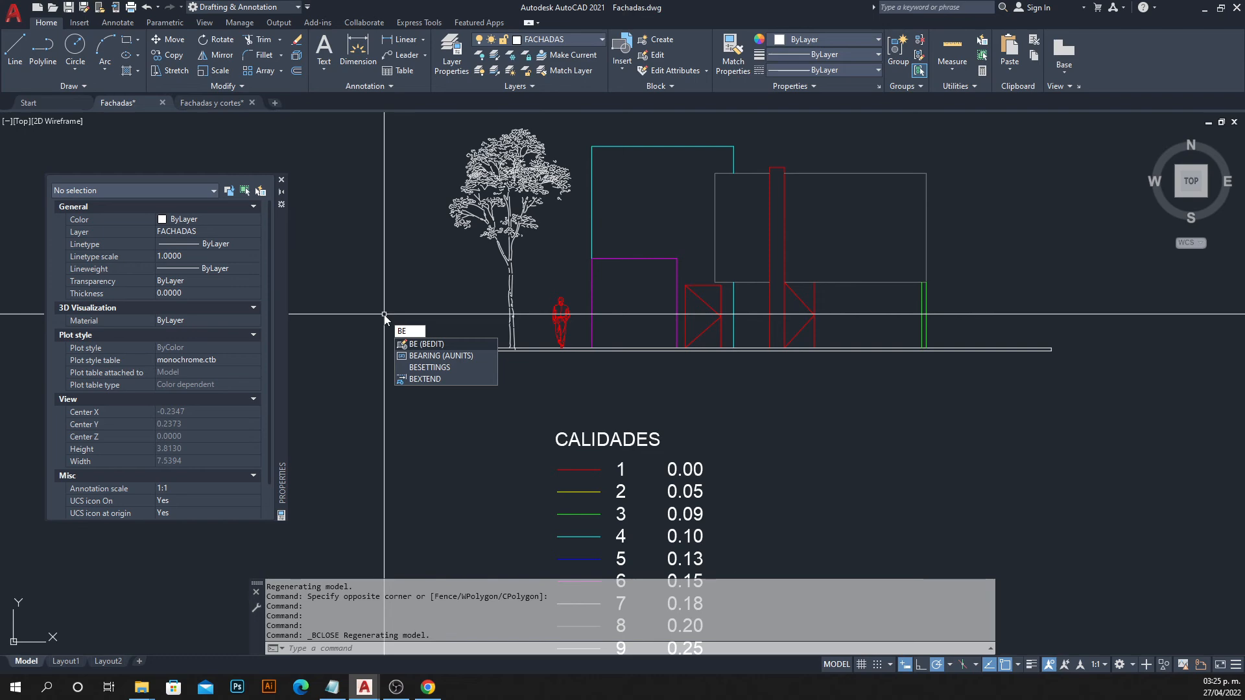
Edit the ARBOL block to give all its linework colour 1, saving the changes to the block.
text(BE)
key(Return)
click(315, 245)
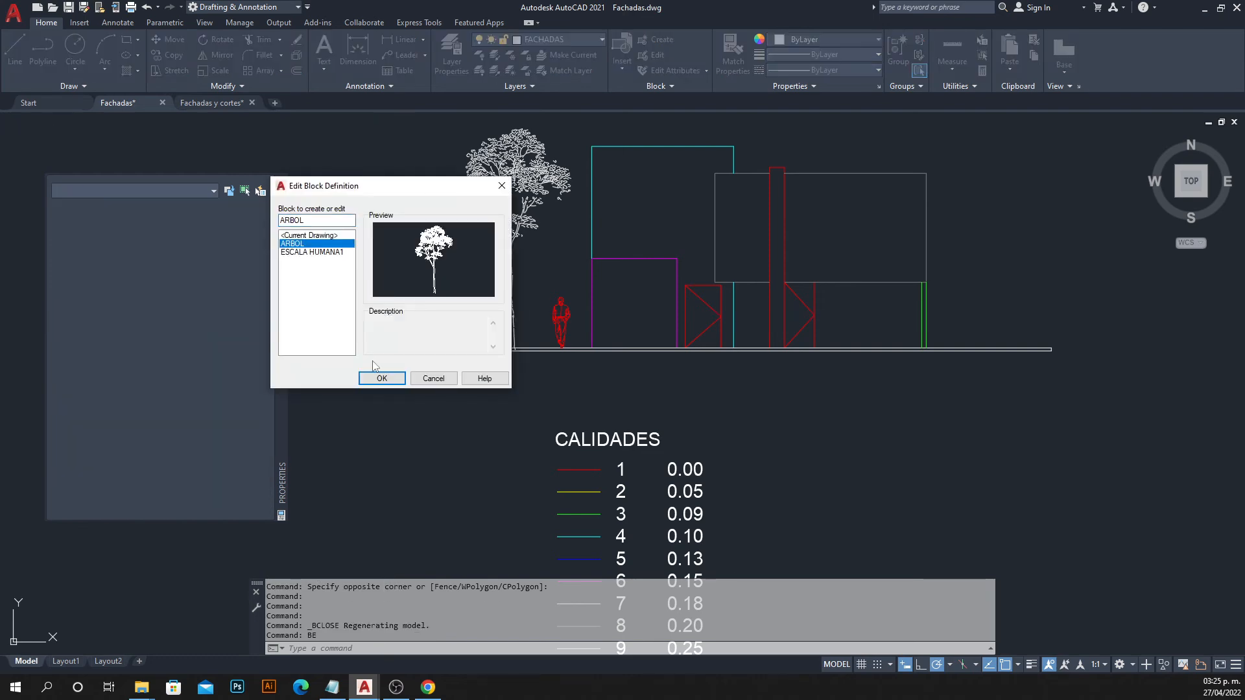
click(381, 378)
click(882, 188)
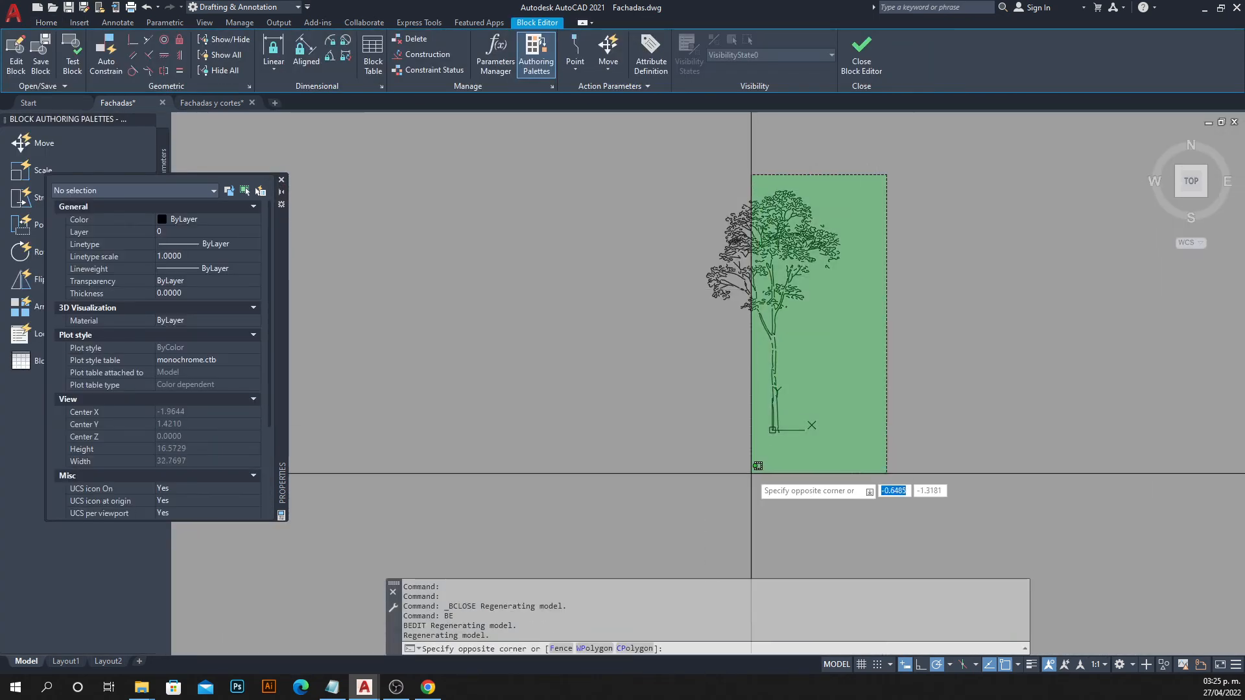
click(750, 464)
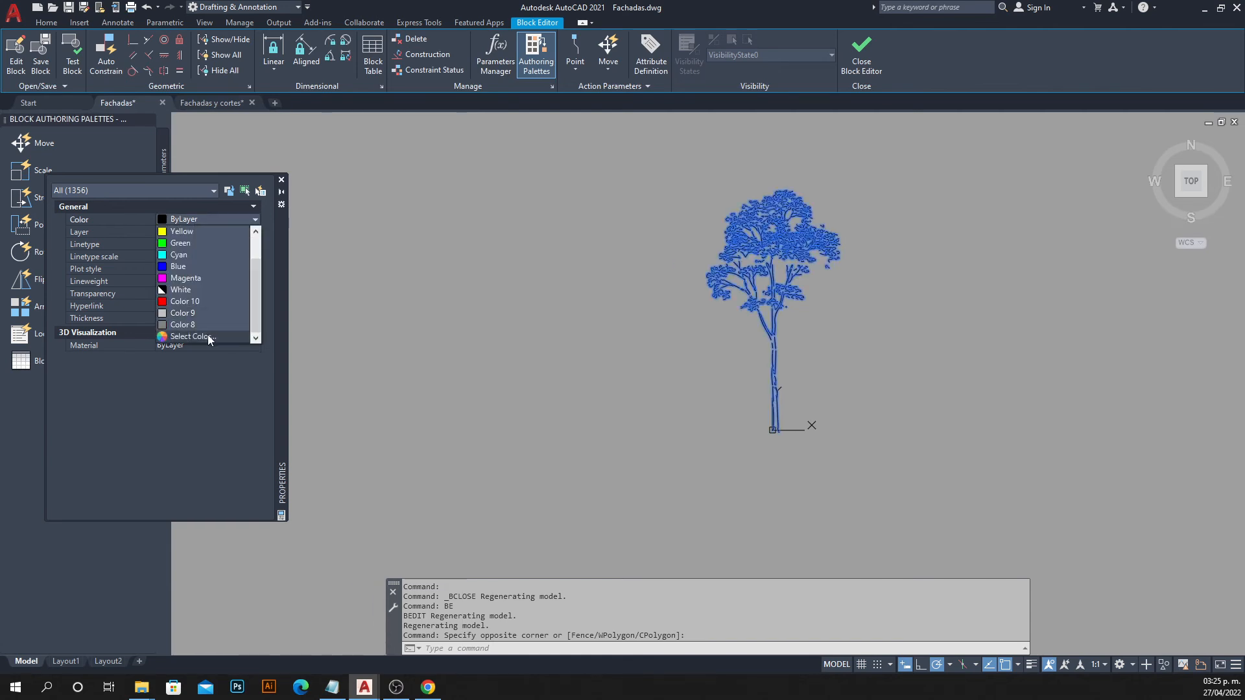
click(207, 335)
text(1)
key(Return)
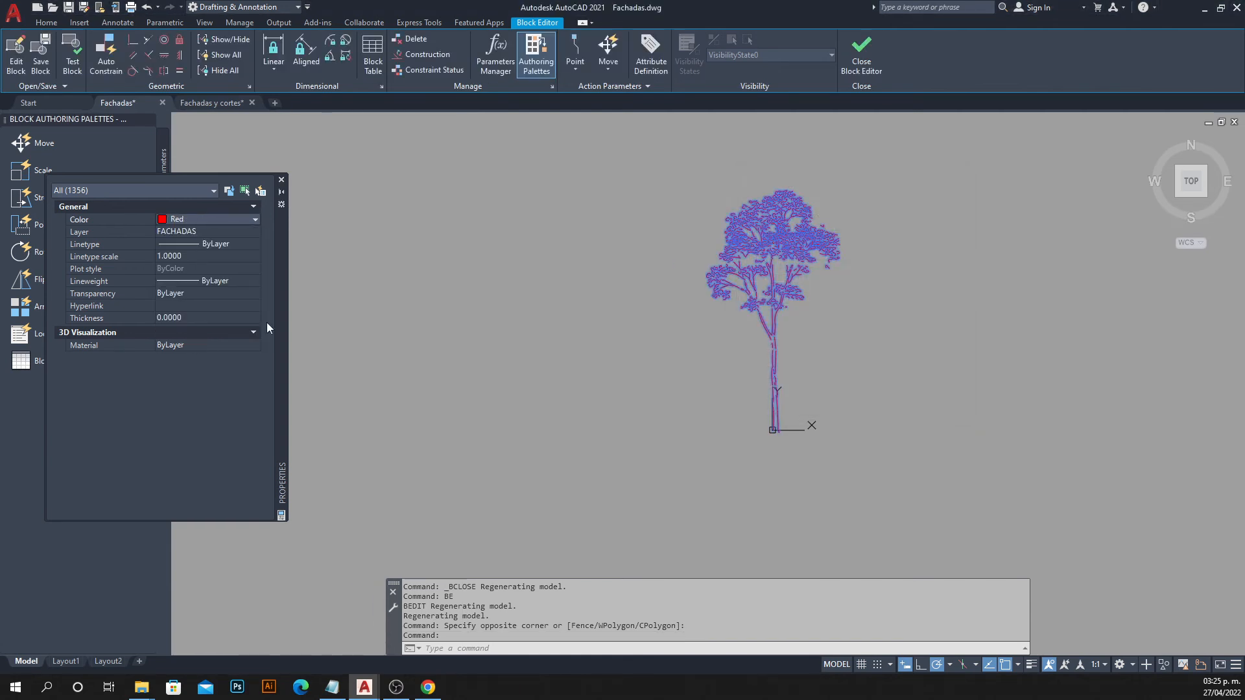
click(861, 55)
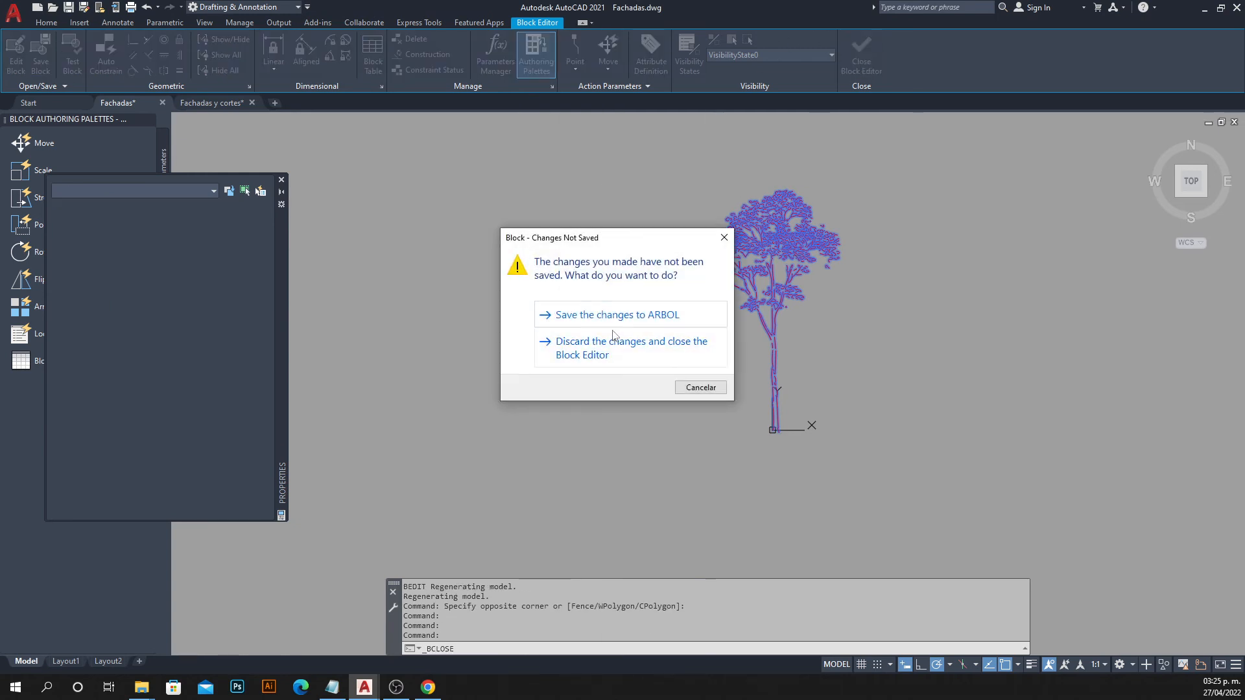
click(614, 326)
Copy the colour 1 sample row, with its line, number and 0.00 value, horizontally to the free space beside the CALIDADES list.
mouse_move(571, 334)
middle_down()
mouse_move(479, 305)
mouse_move(430, 319)
middle_up()
middle_drag(586, 378, 502, 296)
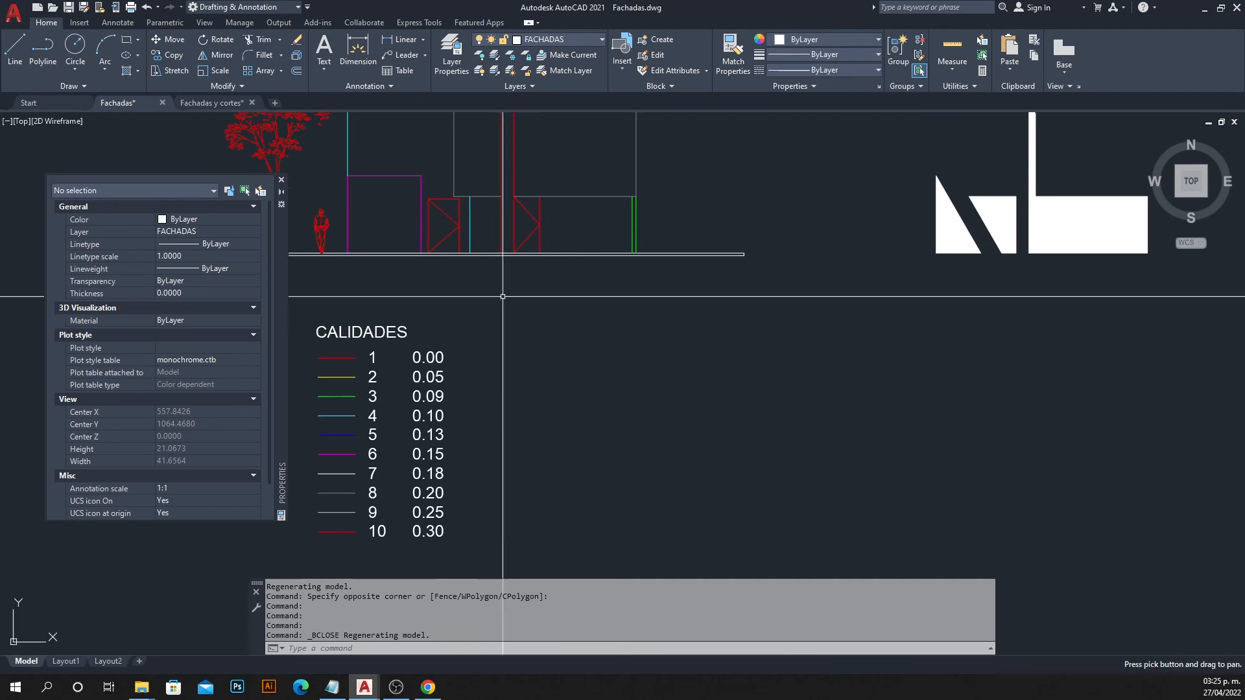
mouse_move(992, 249)
middle_down()
mouse_move(934, 297)
mouse_move(1019, 285)
middle_up()
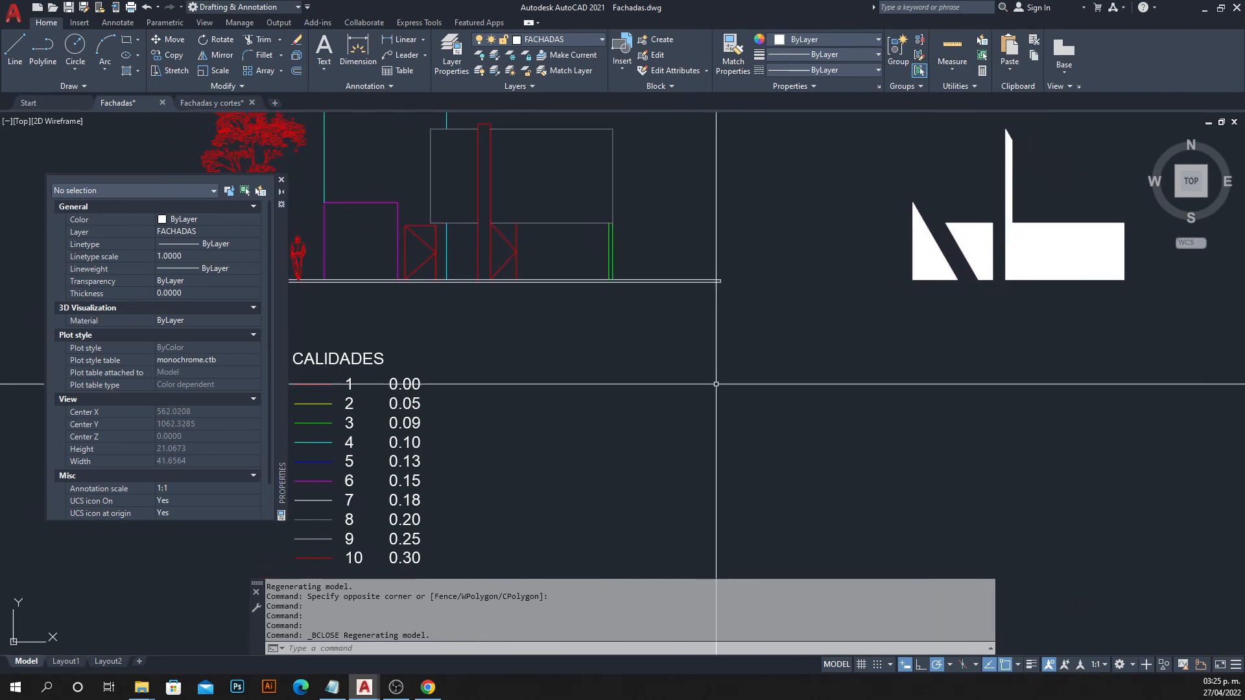
middle_drag(709, 381, 823, 313)
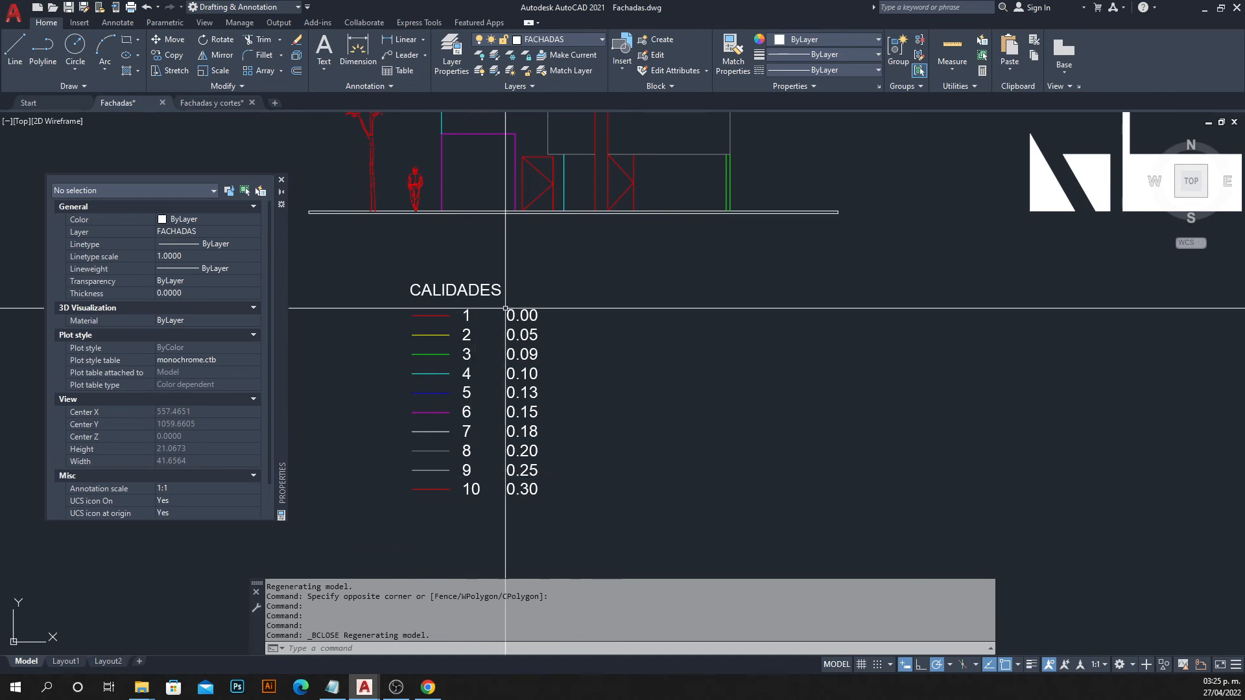
click(562, 308)
click(434, 318)
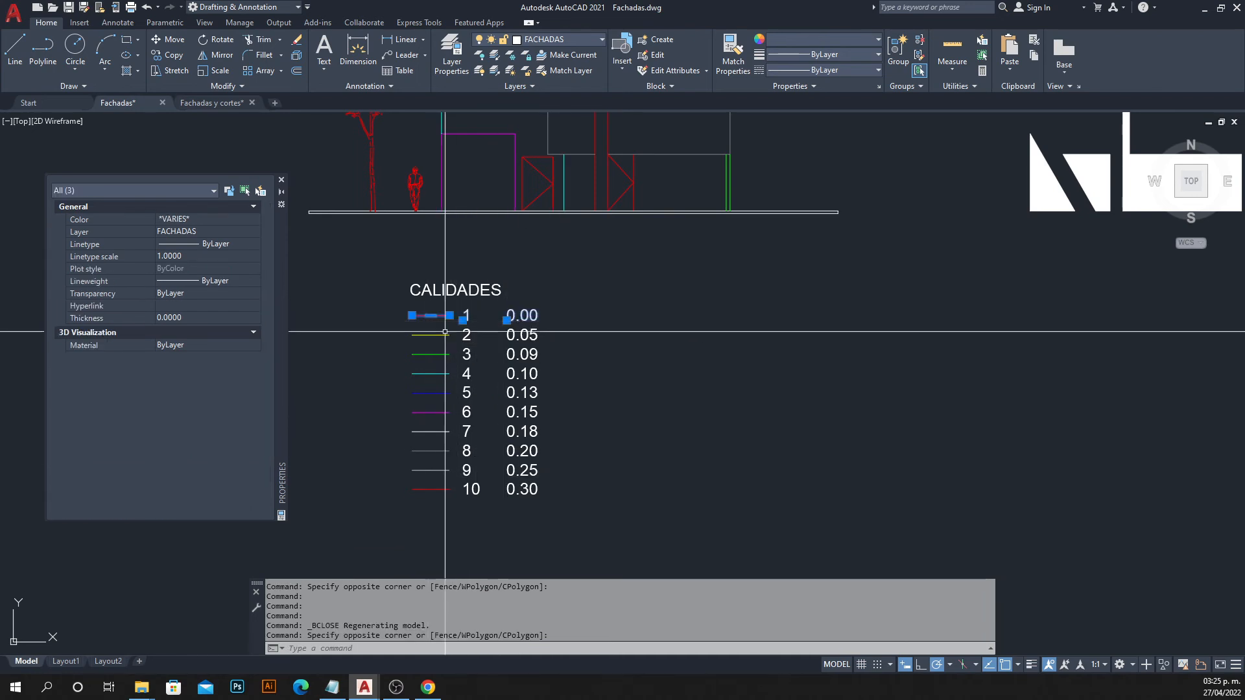
text(co)
key(Return)
click(430, 316)
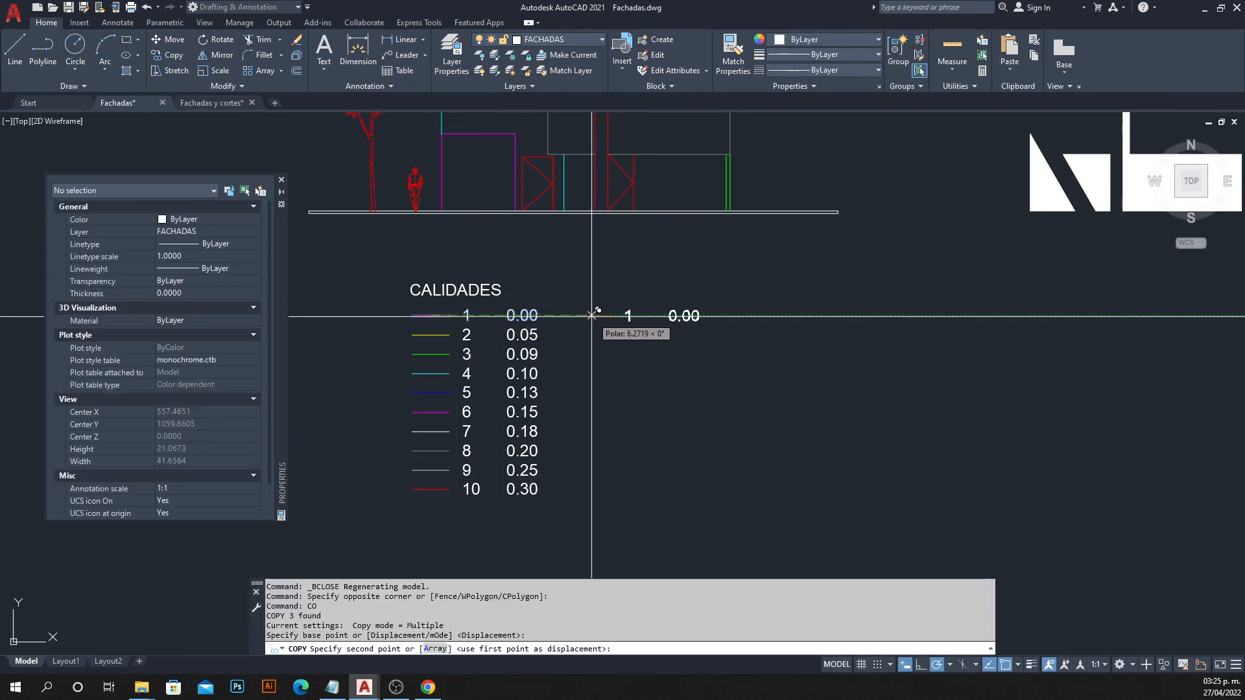
click(575, 316)
scroll(597, 324, up, 2)
key(Escape)
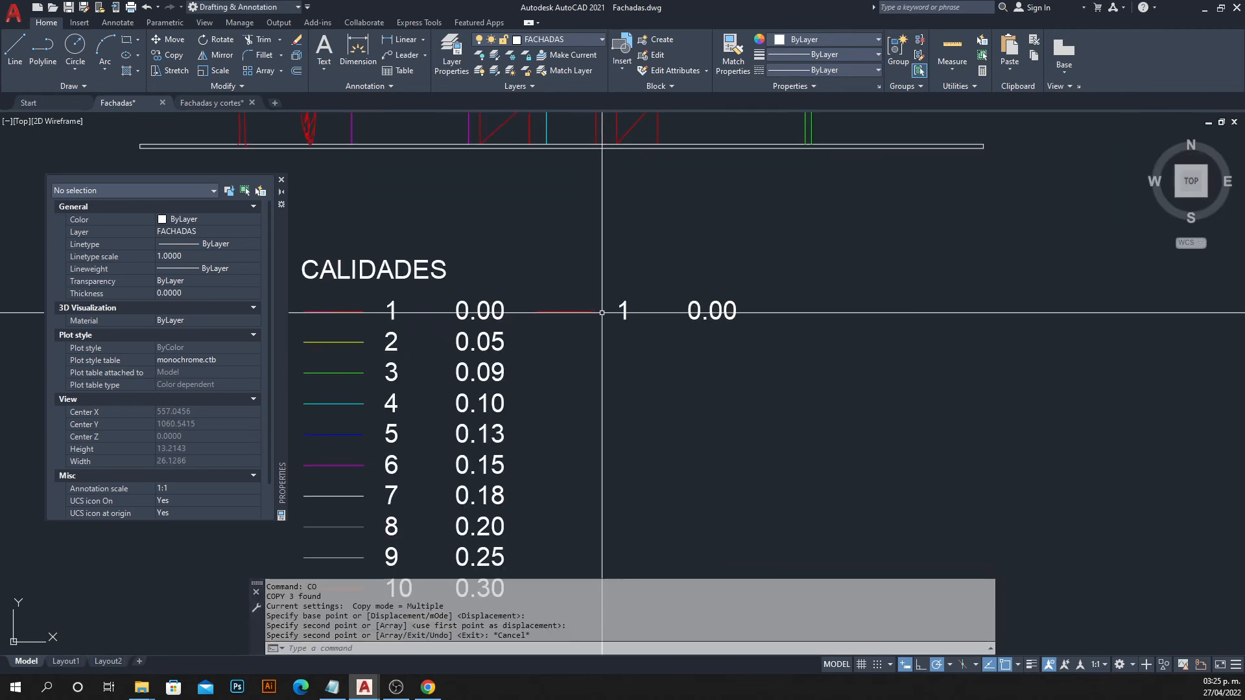
Replace the number 1 in the copied row with the text SOBRA.
click(624, 309)
double_click(624, 310)
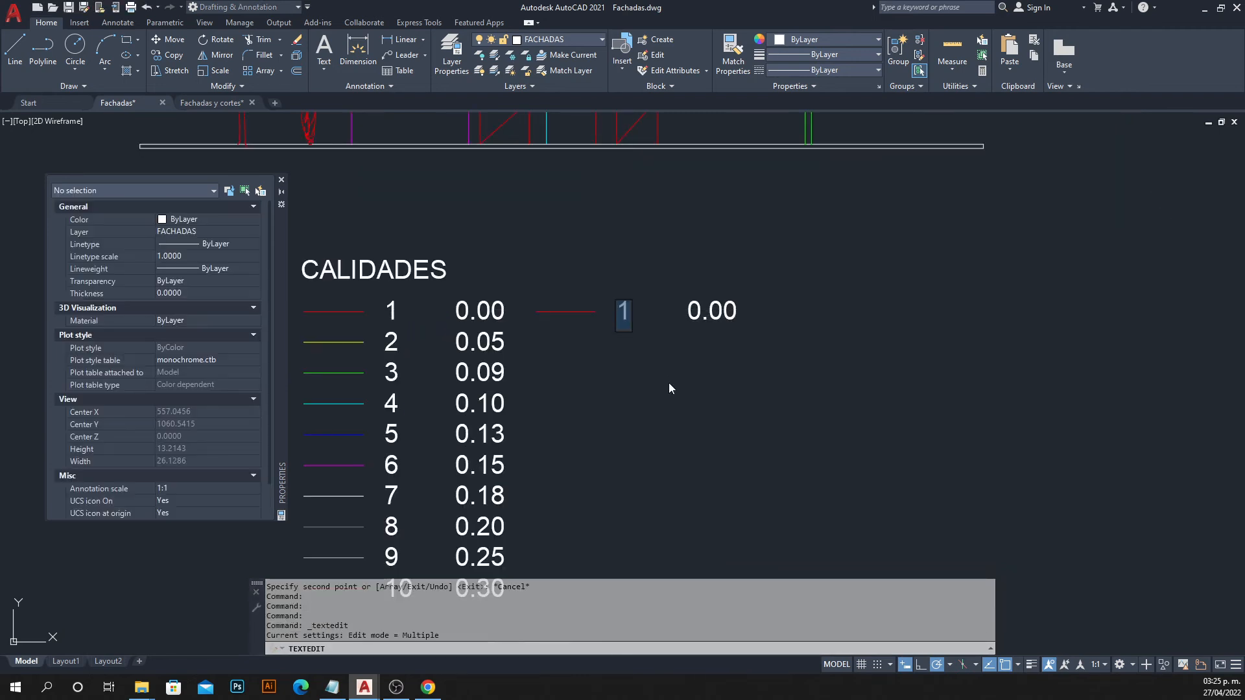
text(SOBRA)
click(669, 383)
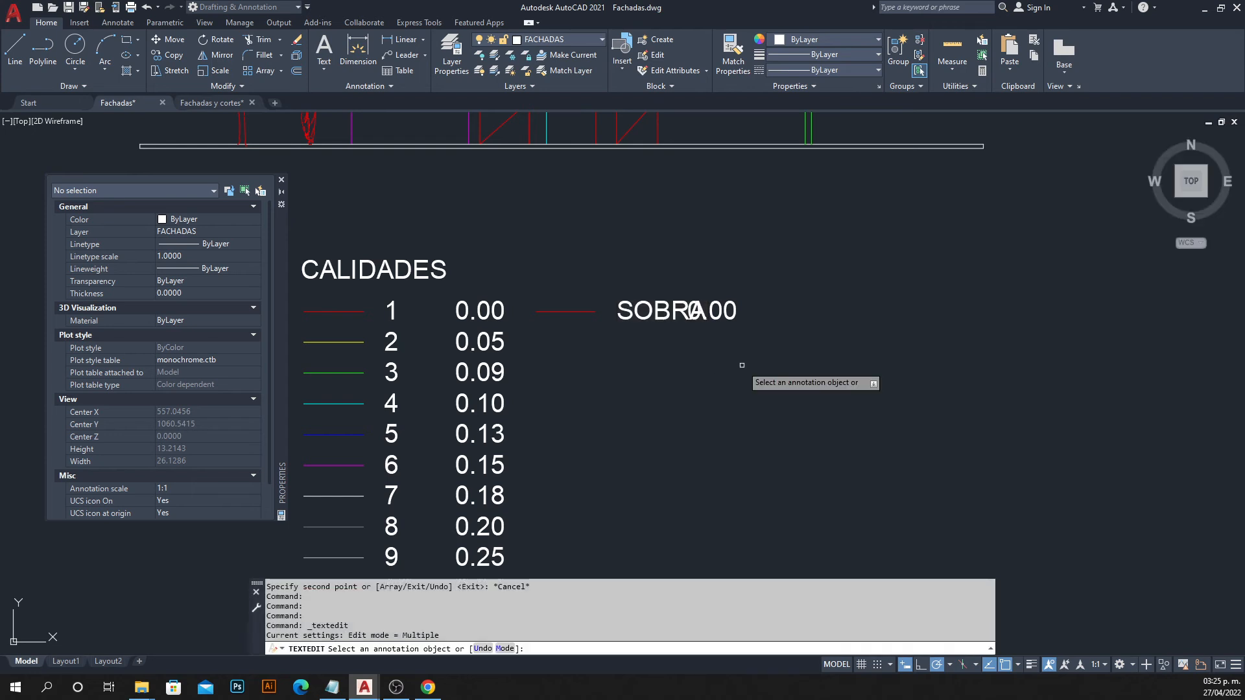
key(Escape)
Move the copied 0.00 value clear of the SOBRA label and erase it.
click(744, 287)
click(730, 324)
text(m)
key(space)
click(734, 356)
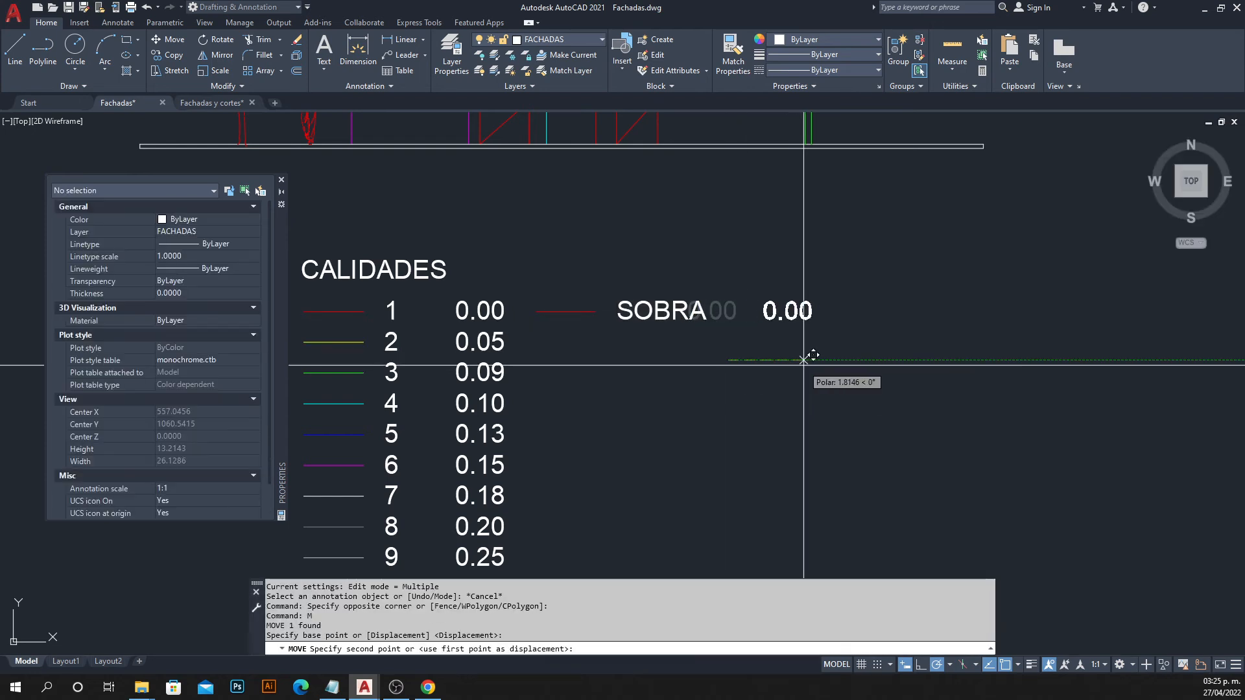
click(807, 355)
click(782, 338)
click(781, 338)
text(e)
key(space)
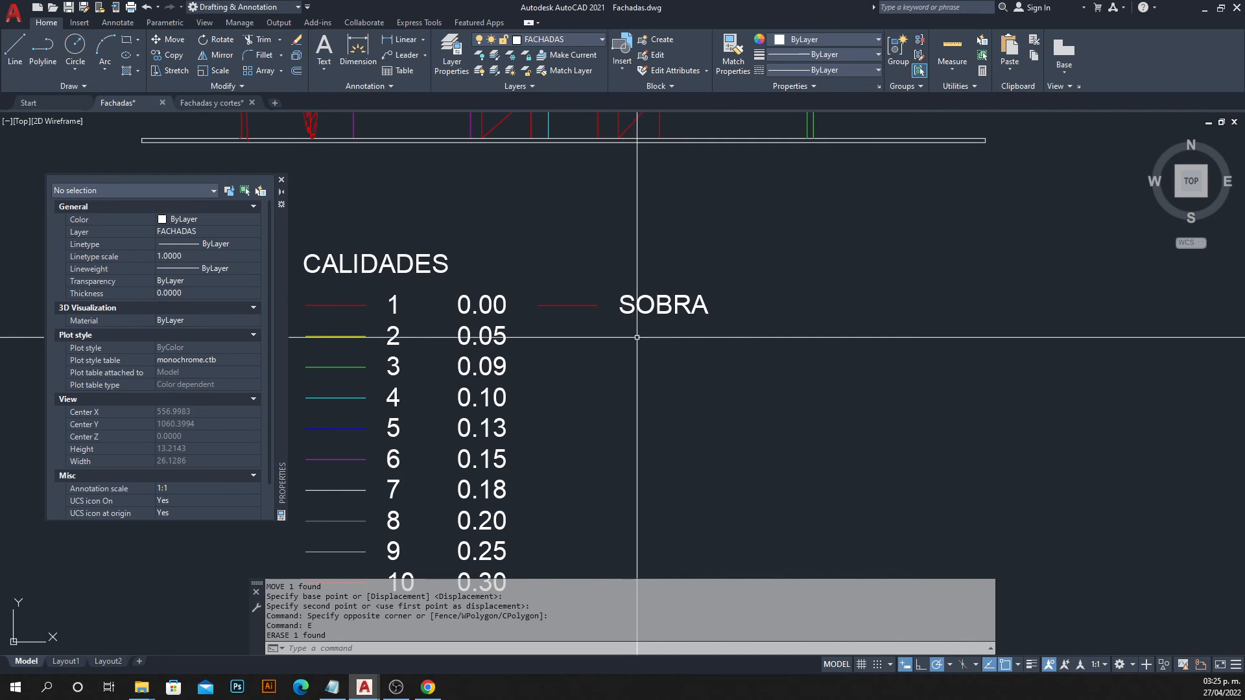
Correct the copied row's label to read SOMBRA.
double_click(654, 306)
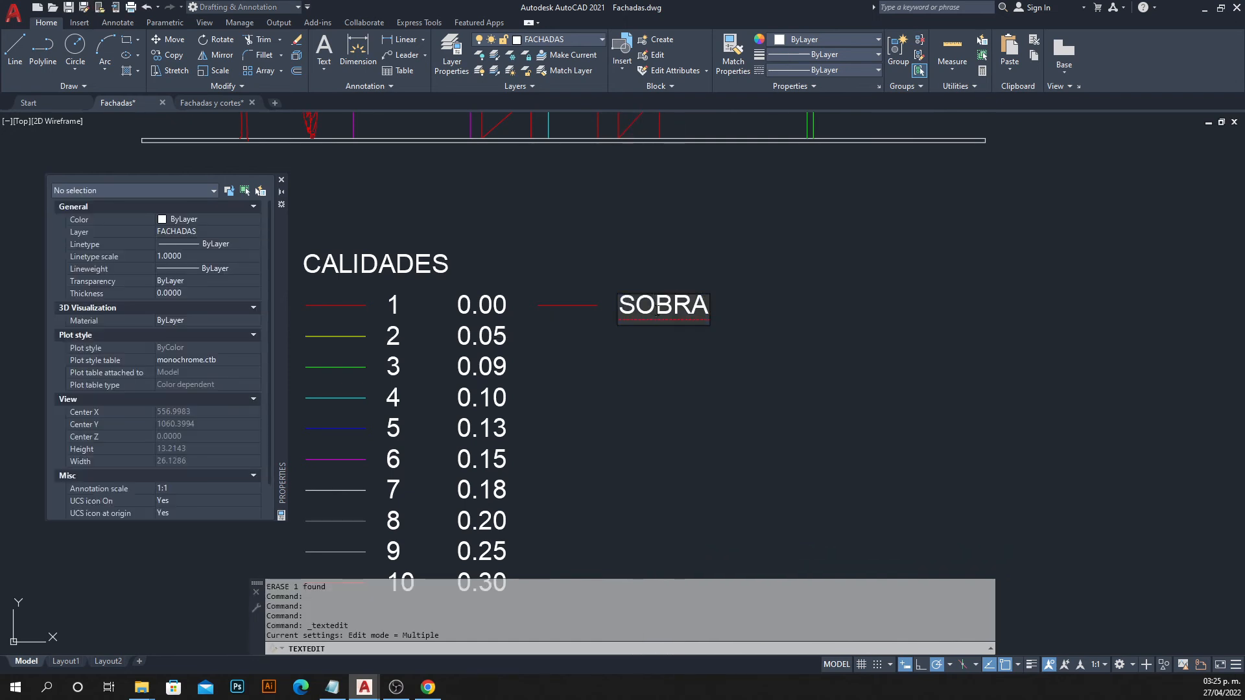
click(661, 339)
key(Escape)
Move the red sample line and its SOMBRA label horizontally, farther away from the CALIDADES list.
click(727, 266)
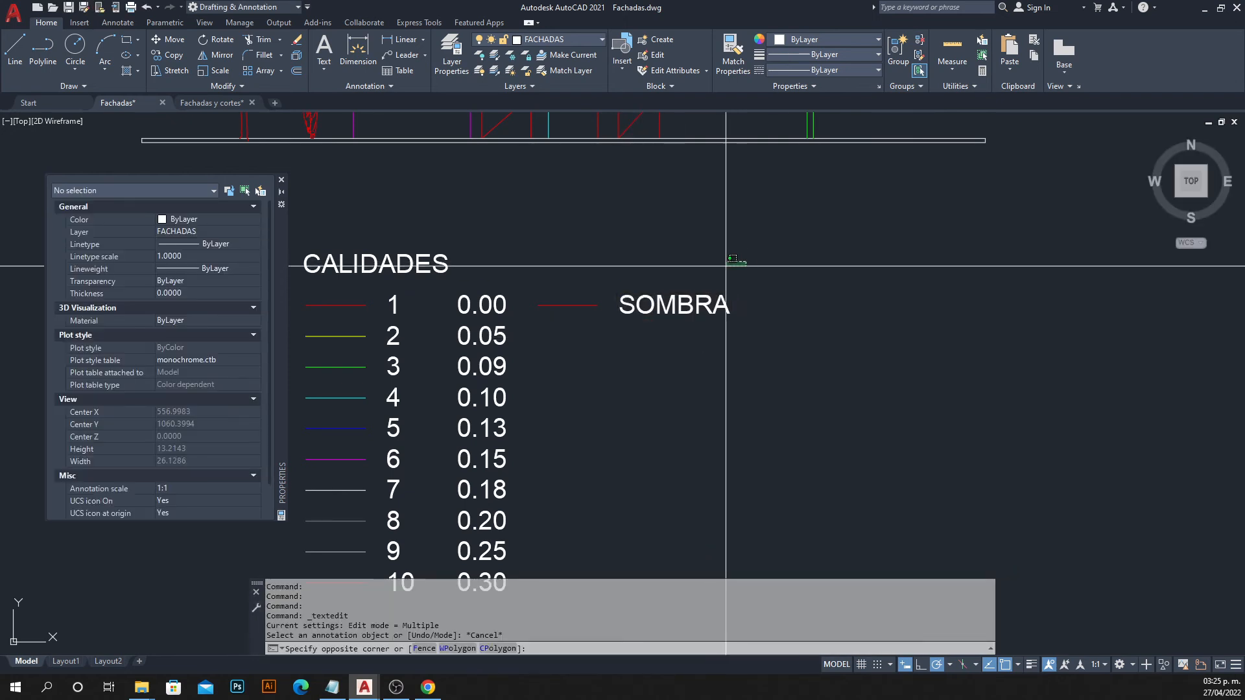
click(577, 327)
text(m)
key(space)
click(578, 328)
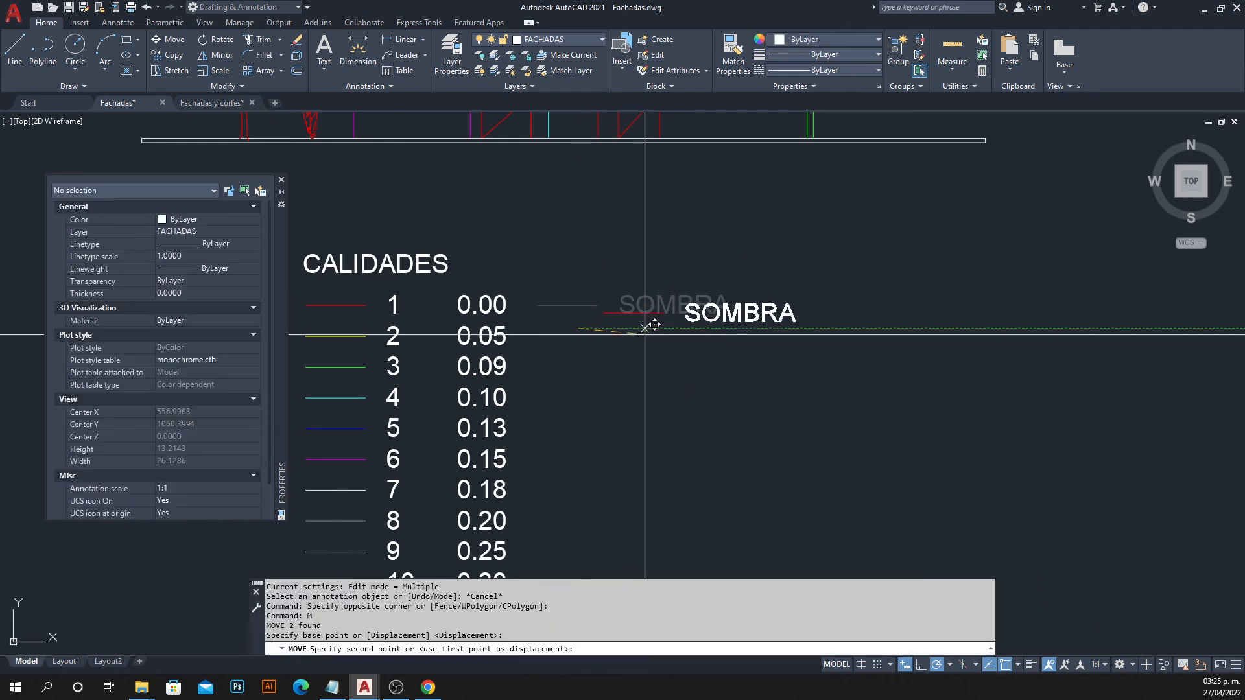
click(644, 328)
key(Escape)
mouse_move(677, 339)
middle_down()
mouse_move(771, 300)
mouse_move(701, 294)
middle_up()
click(738, 263)
key(Escape)
Copy the CALIDADES title horizontally to a spot above the SOMBRA row.
click(461, 216)
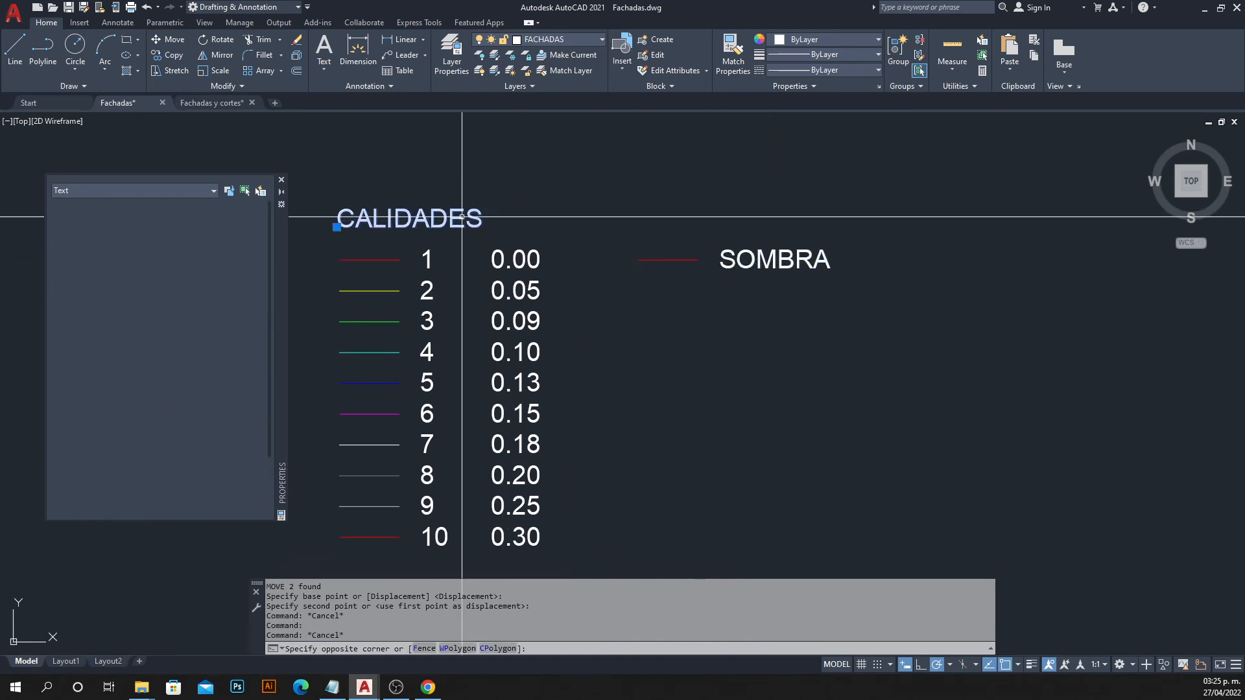
click(462, 225)
text(CO)
key(Return)
click(391, 222)
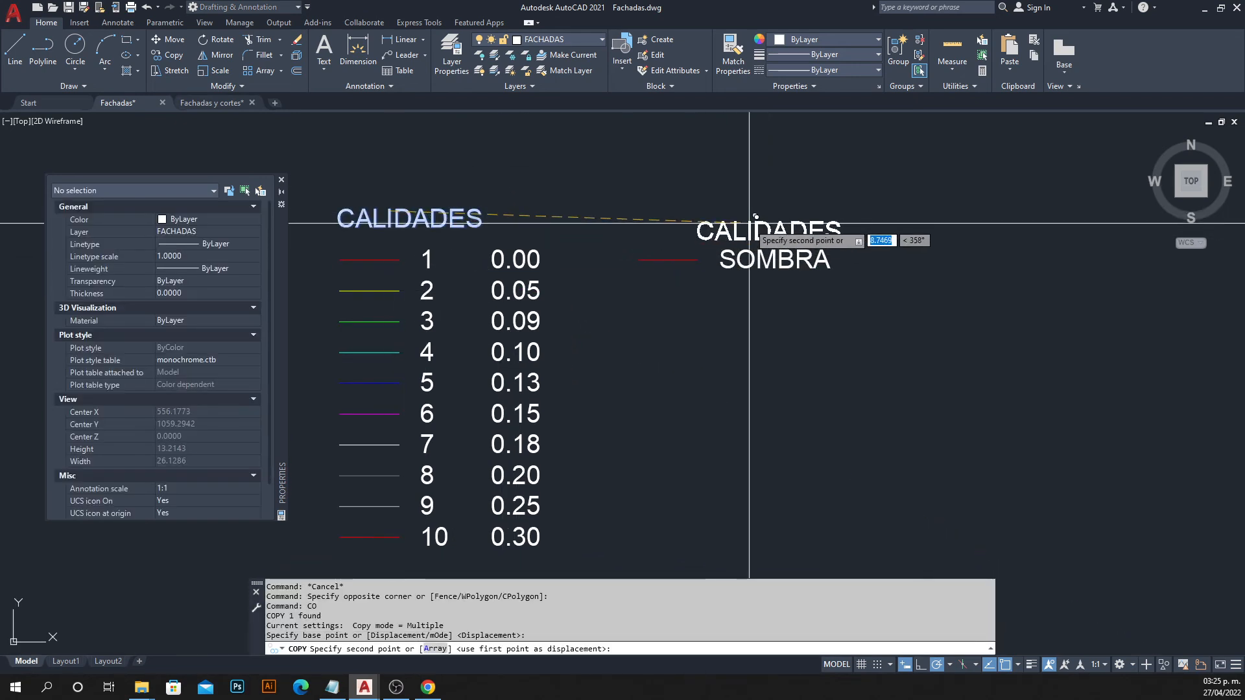
click(688, 210)
key(Escape)
Change the copied title above the SOMBRA row to SCREENING.
double_click(648, 226)
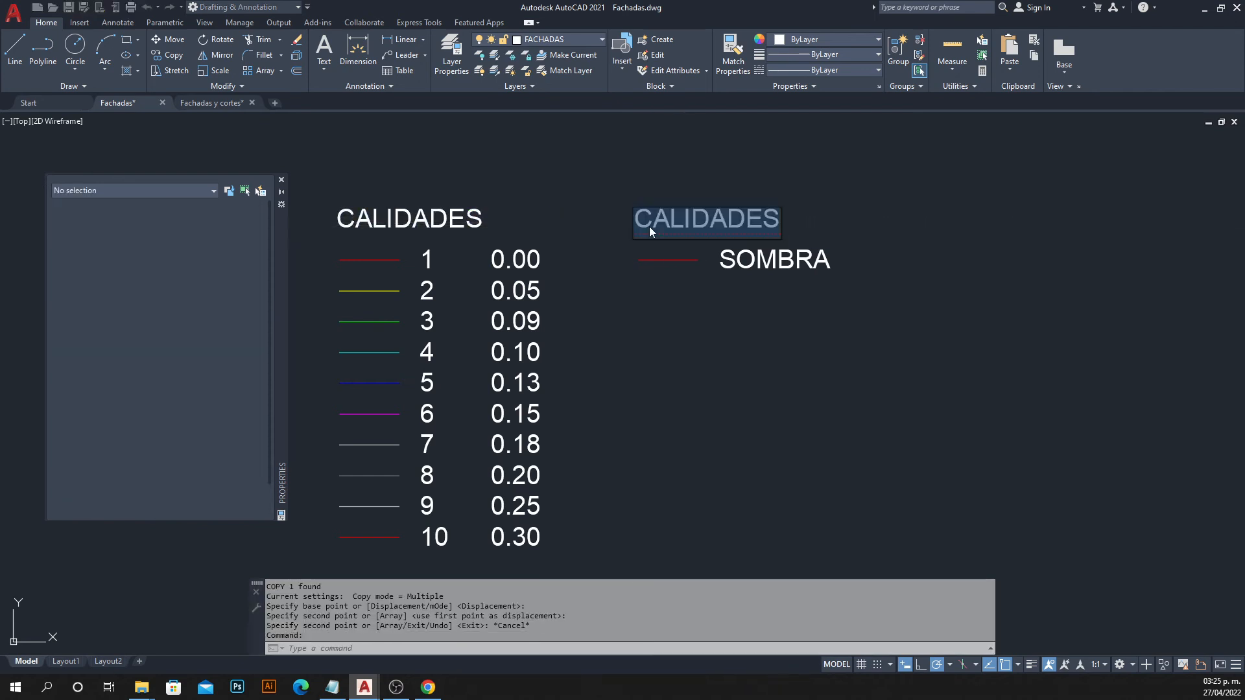
text(SCREENING)
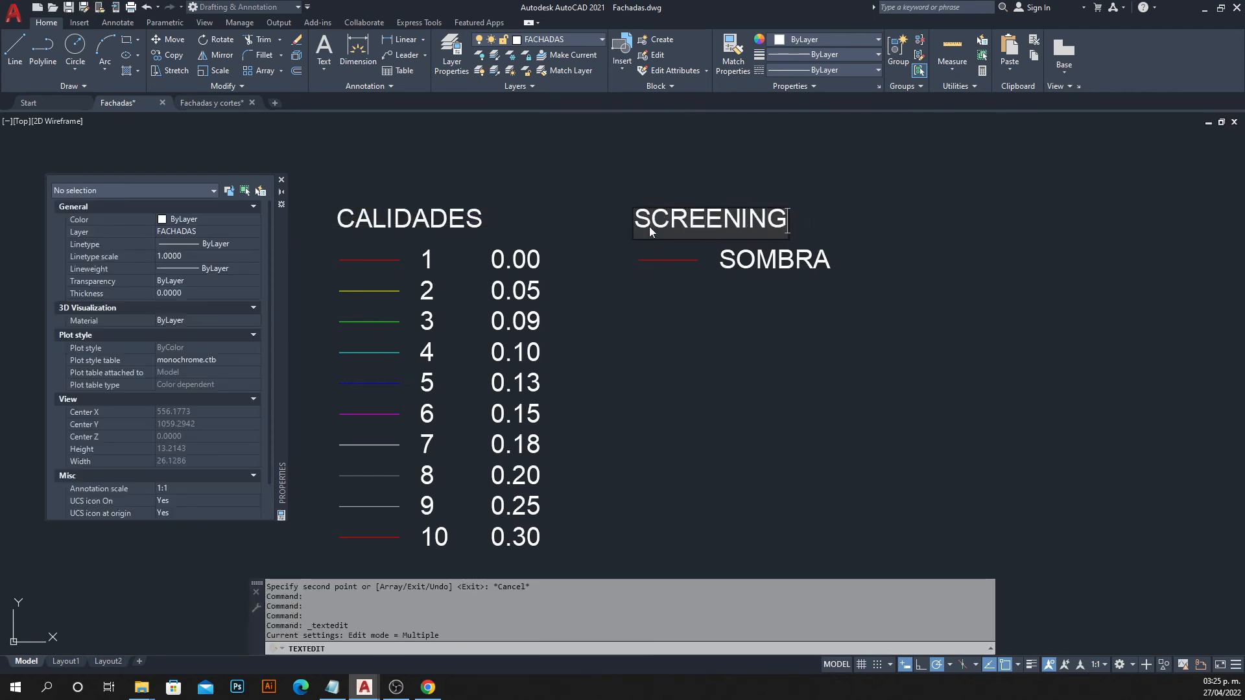
click(716, 360)
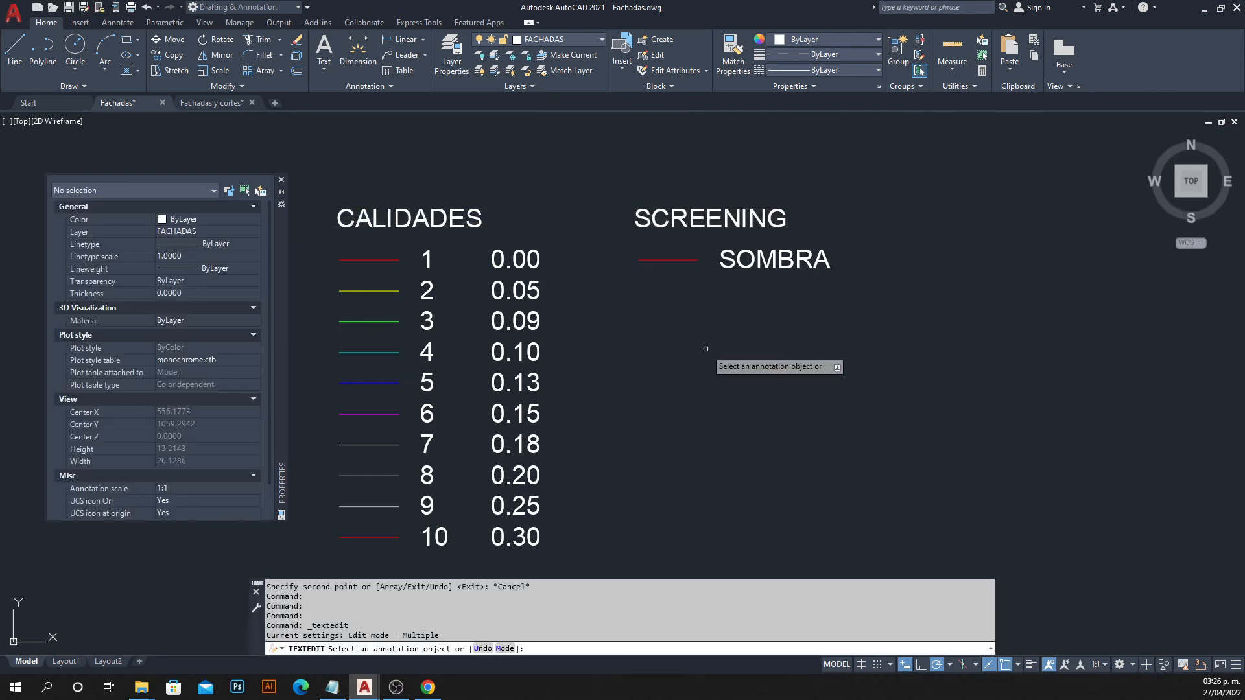
key(Escape)
Try a Screening value of 0 in the monochrome.ctb plot style table, and discard the changes.
key(ctrl+p)
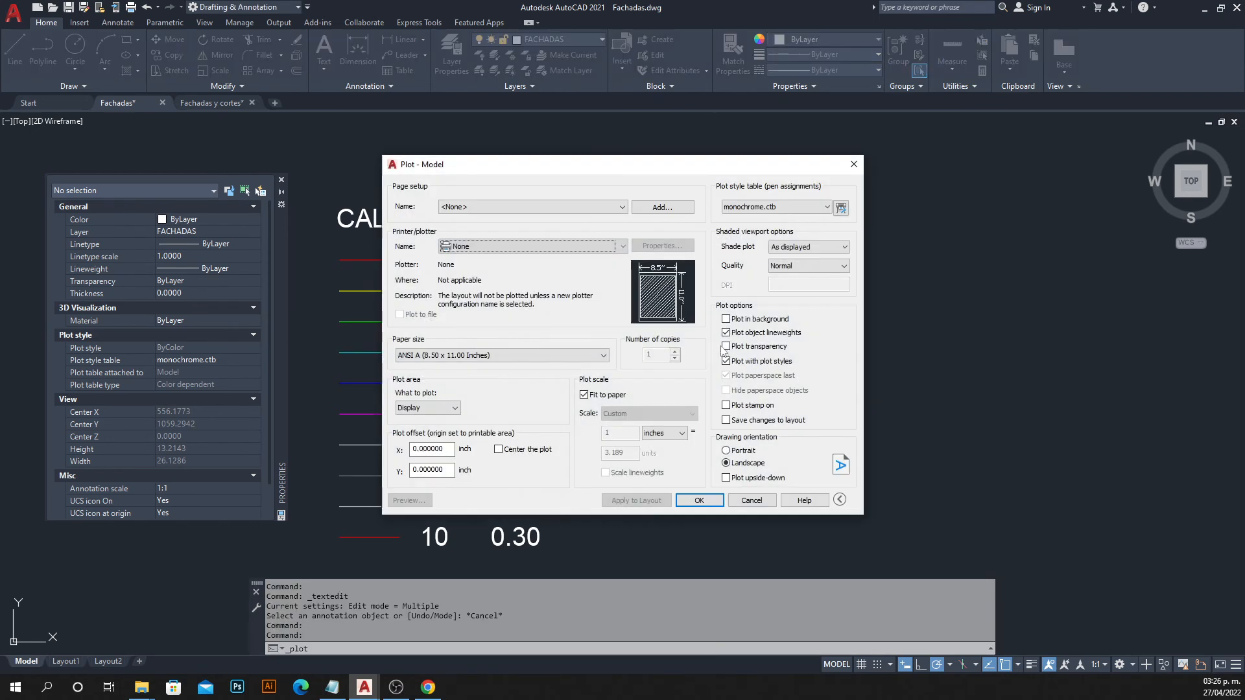
click(840, 207)
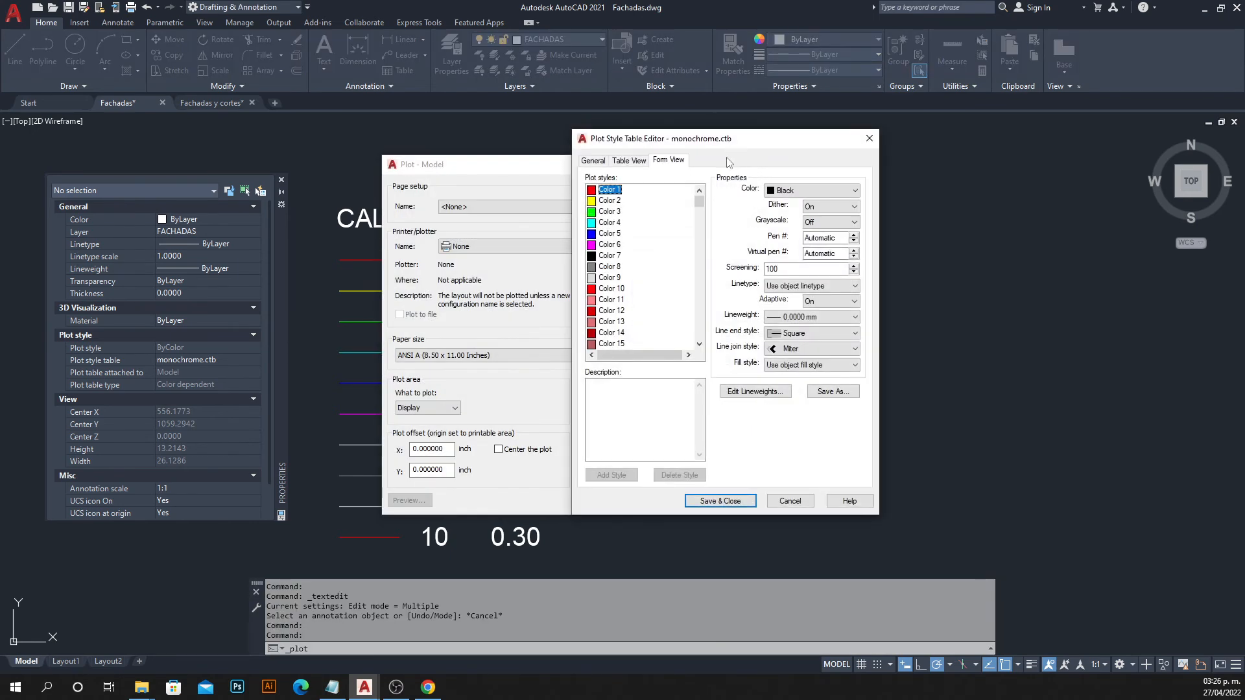
click(720, 501)
drag(787, 164, 337, 135)
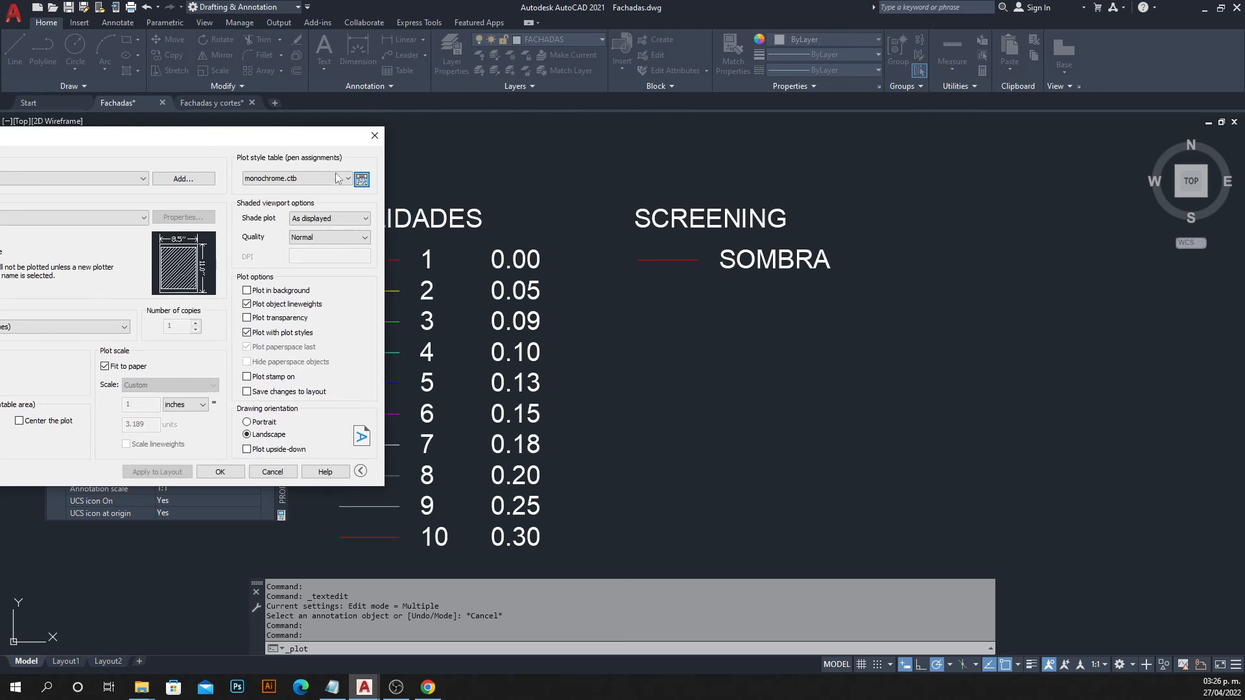
click(361, 179)
drag(722, 139, 415, 127)
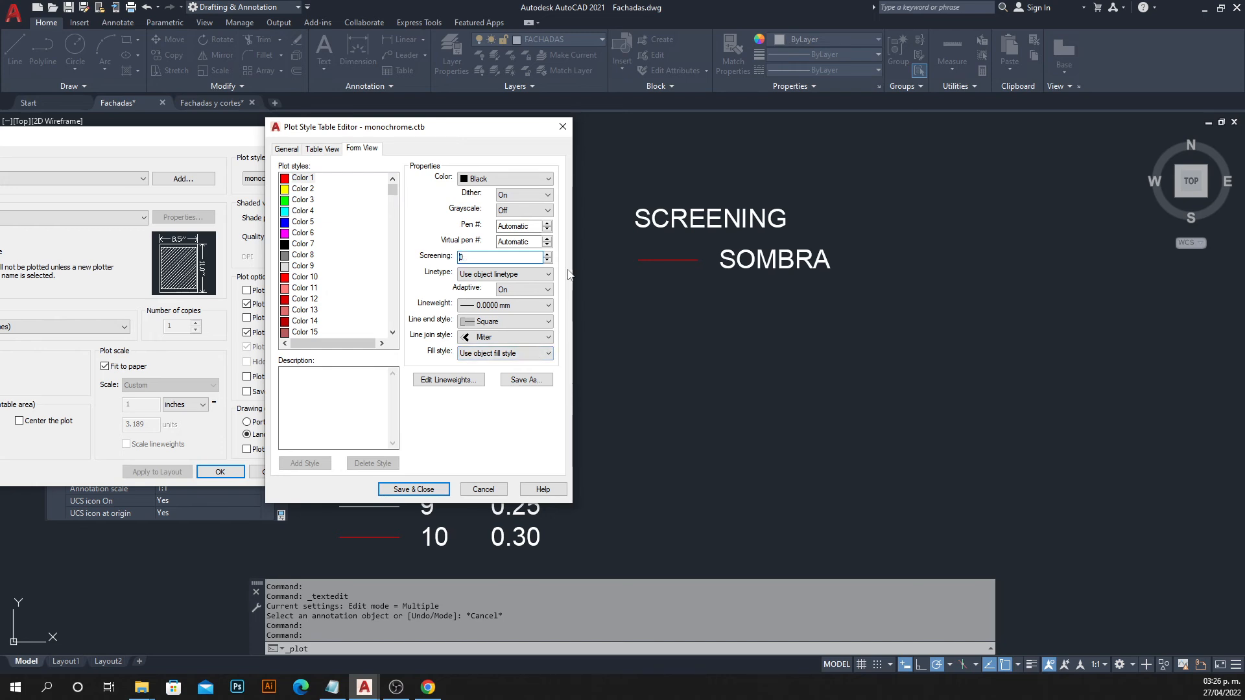
click(563, 127)
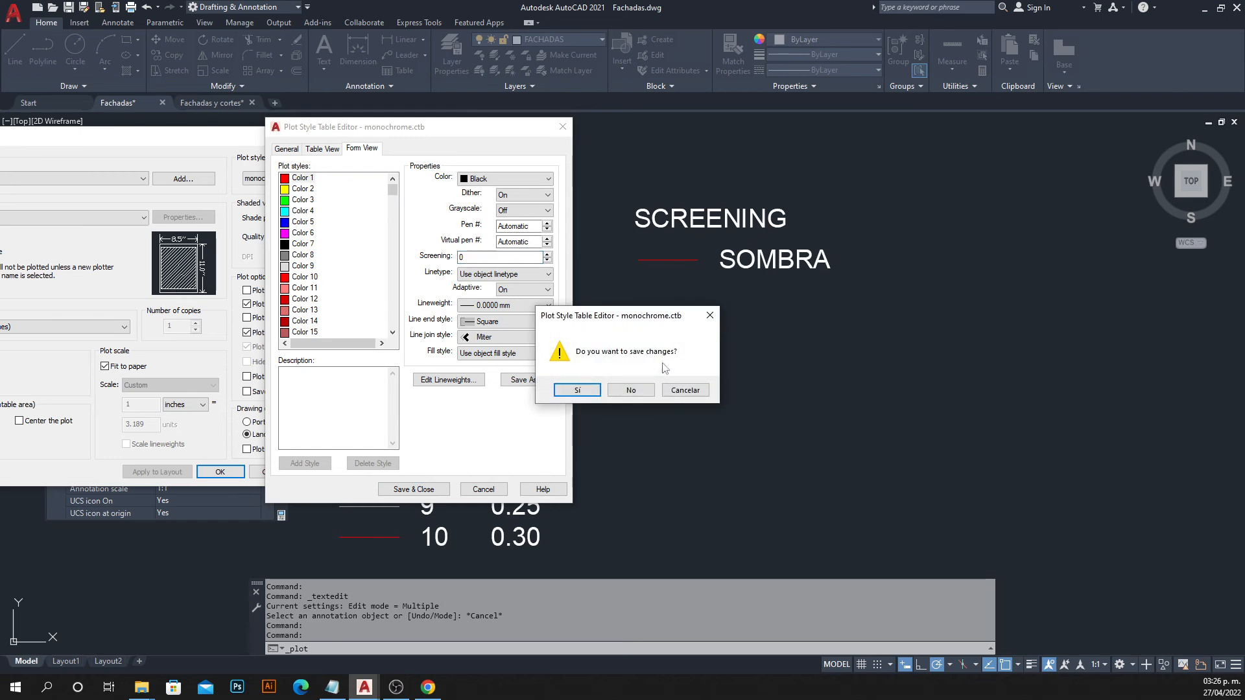
click(684, 390)
click(499, 488)
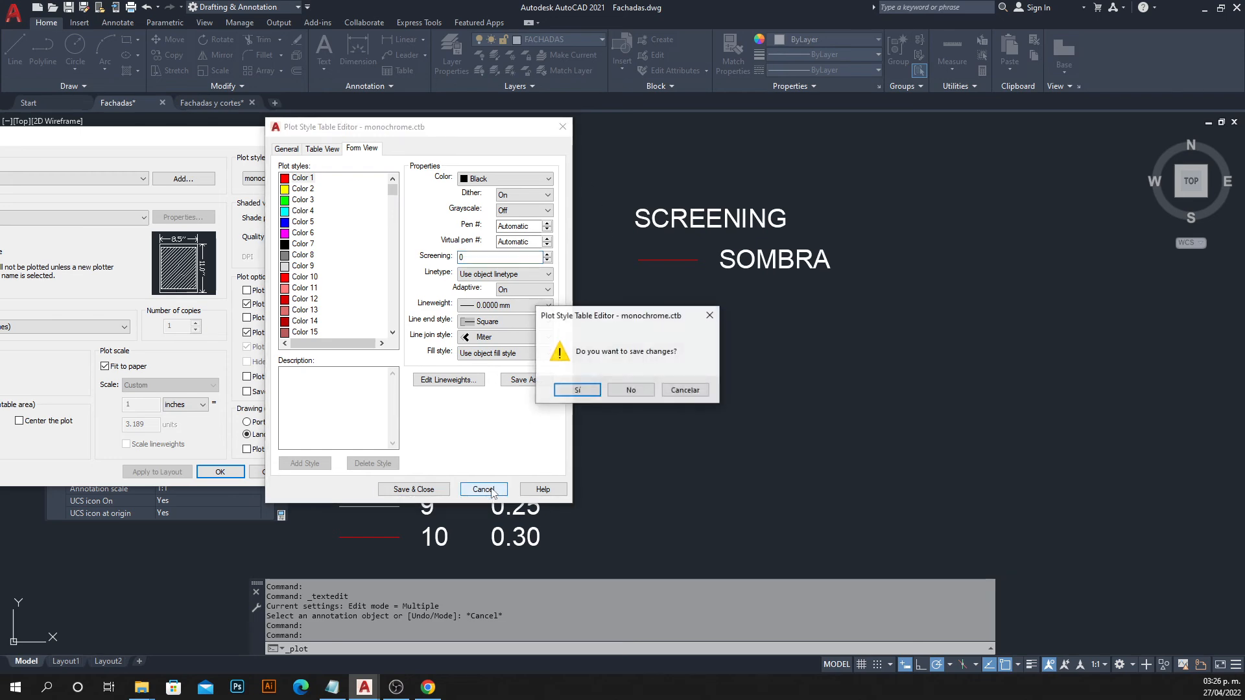
click(632, 391)
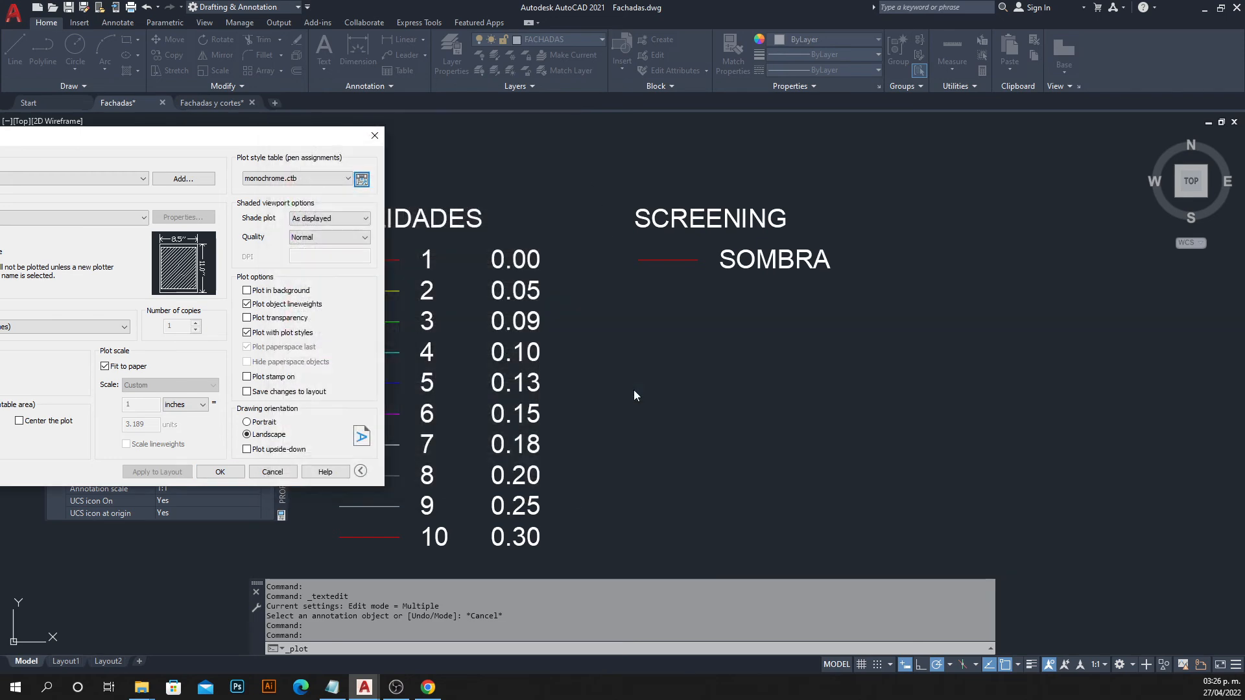
Check the Screening setting of Color 1 in monochrome.ctb, and close the plot settings without plotting.
click(362, 179)
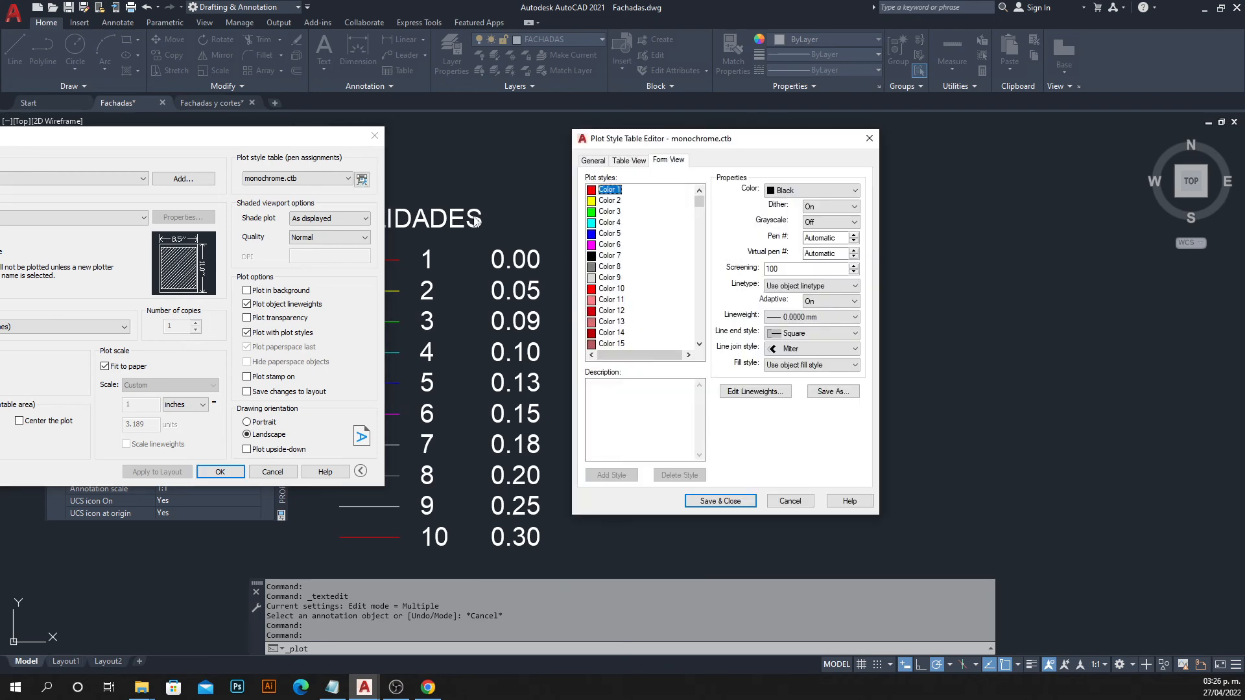
click(870, 139)
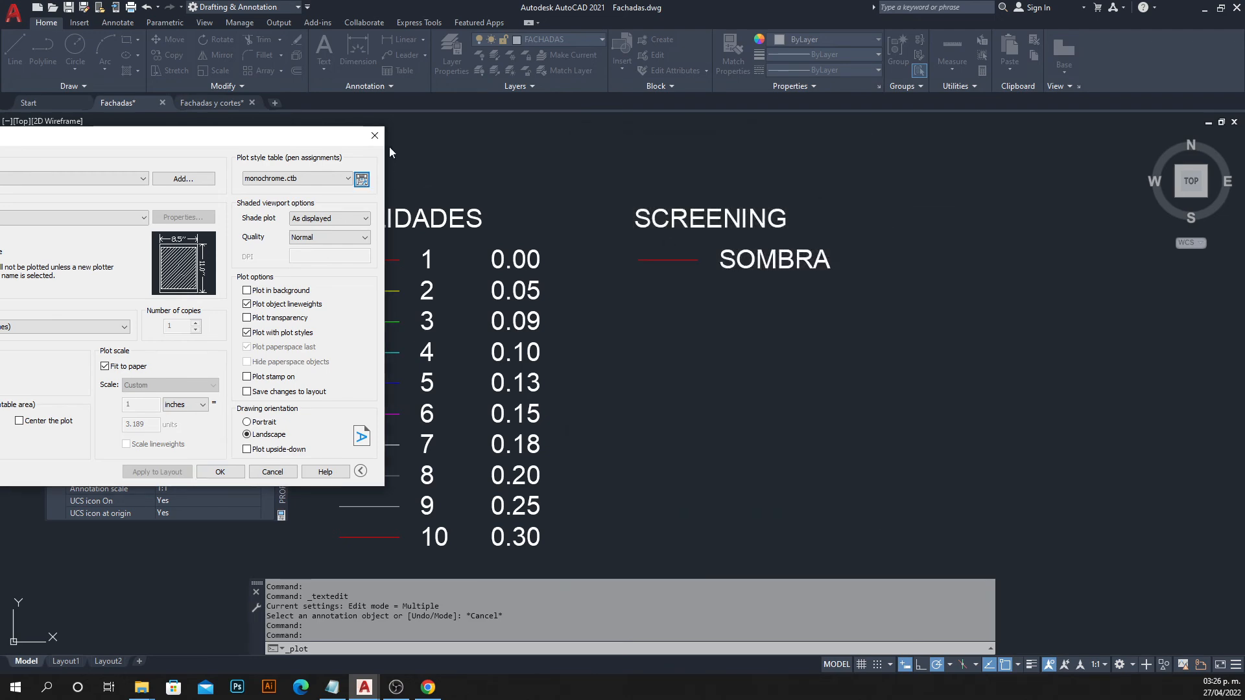
click(374, 135)
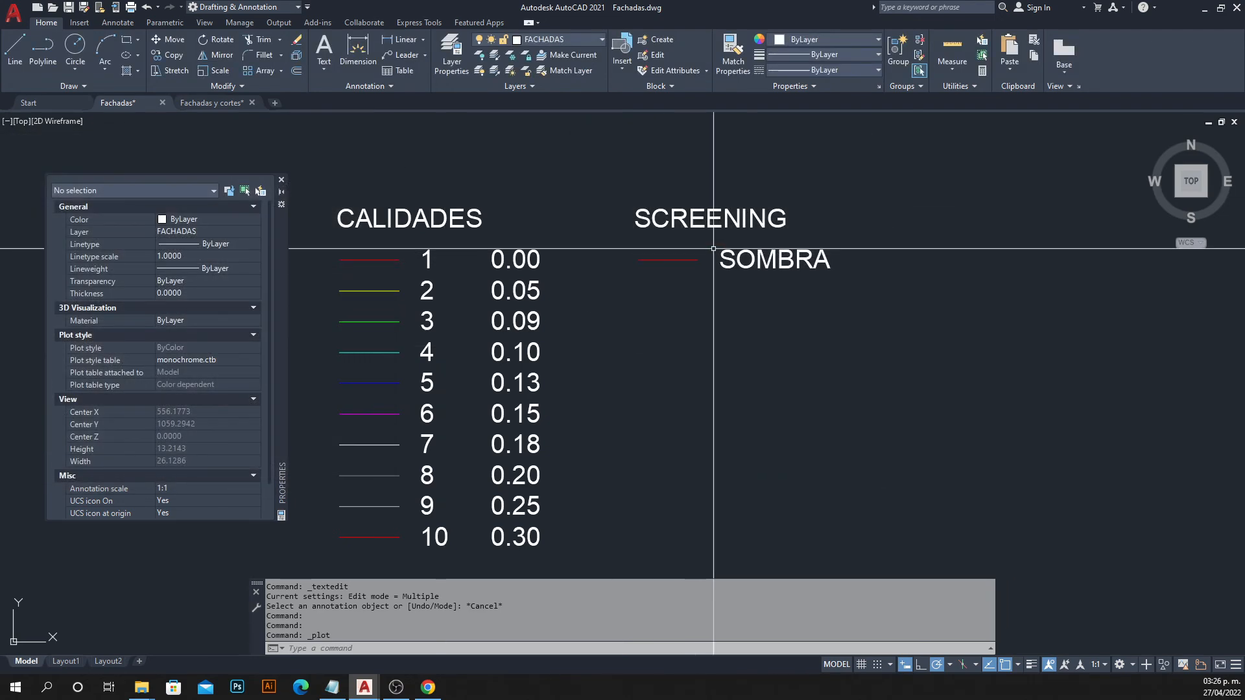
Change the SOMBRA label under the SCREENING title to 100%.
scroll(692, 252, up, 2)
middle_drag(692, 252, 584, 259)
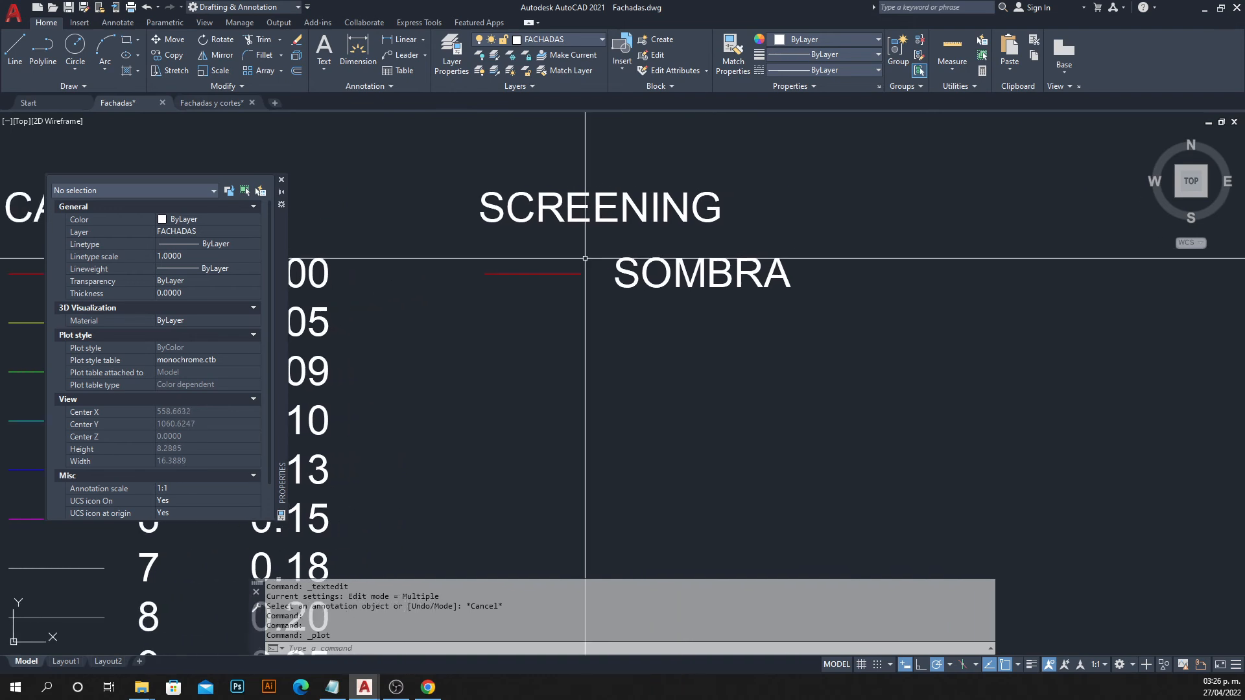
double_click(641, 269)
text(1)
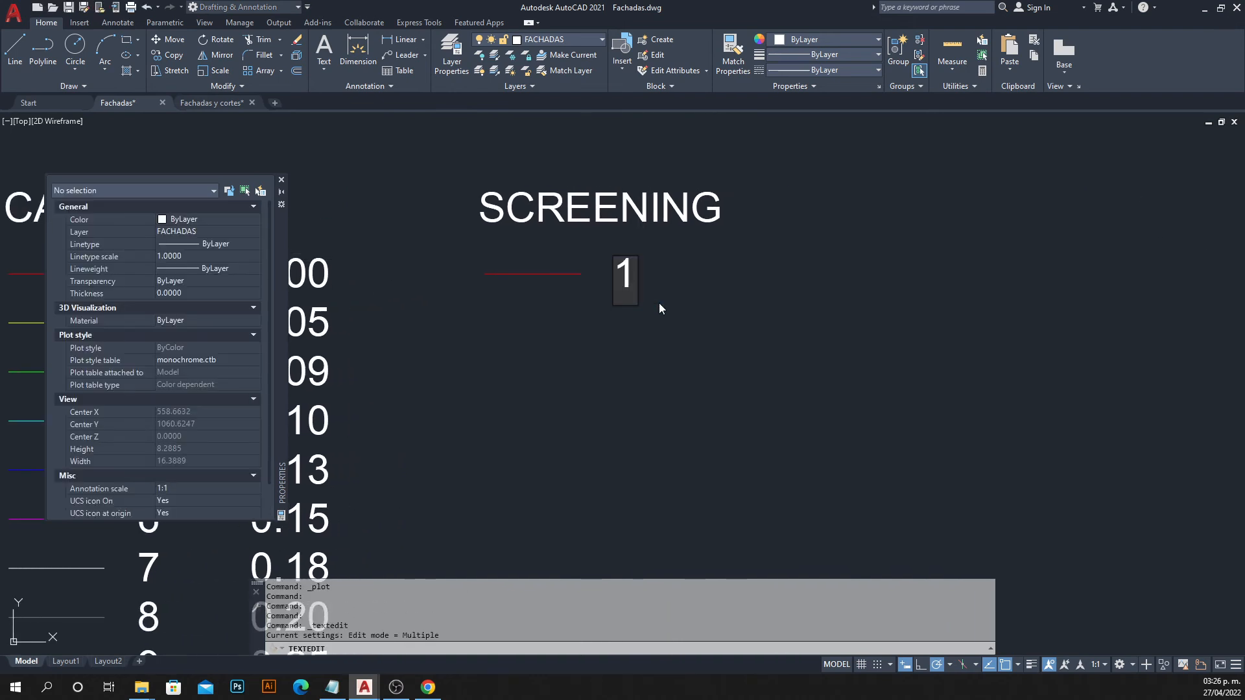
text(00)
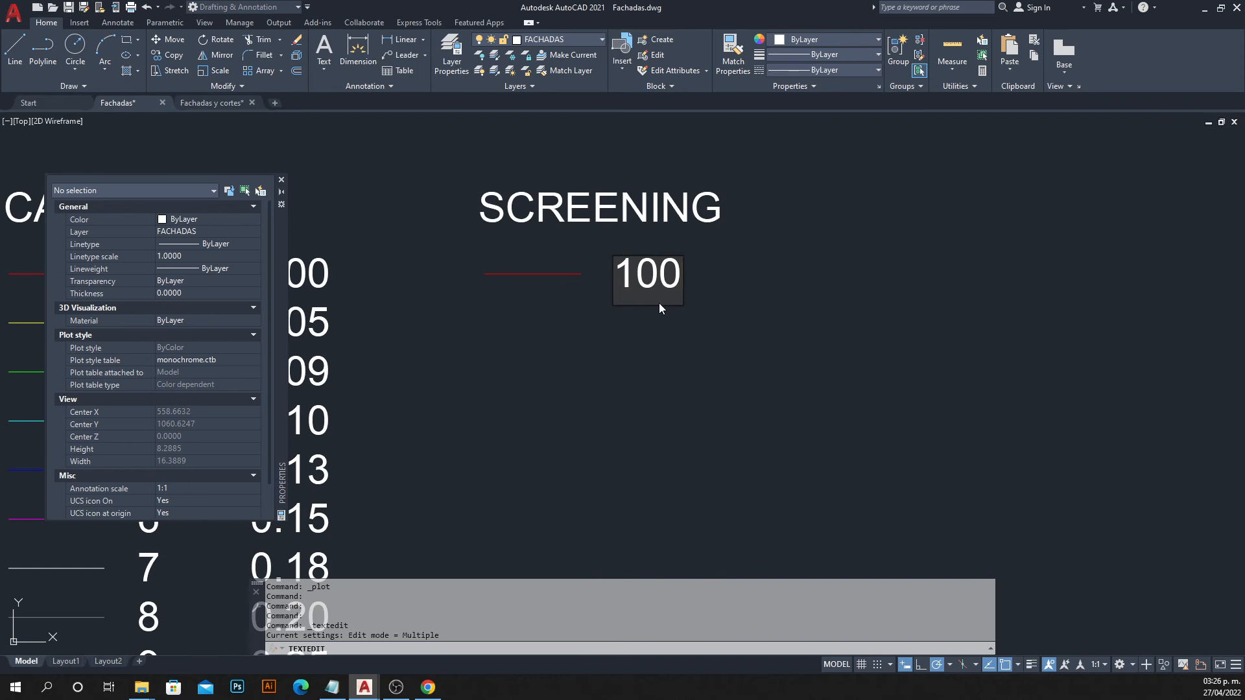
text(%)
key(Return)
key(Escape)
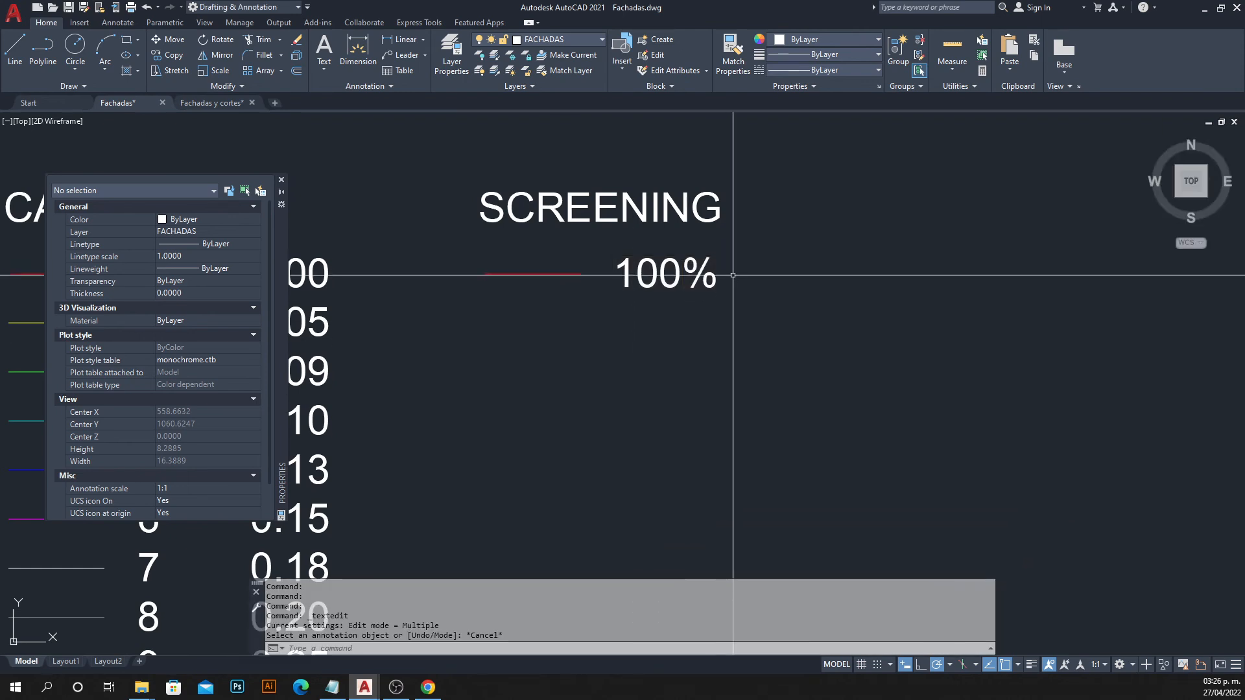
Copy the red sample line and its 100% label downward four times, matching the row spacing of the CALIDADES list.
click(733, 269)
click(546, 331)
text(co)
key(Return)
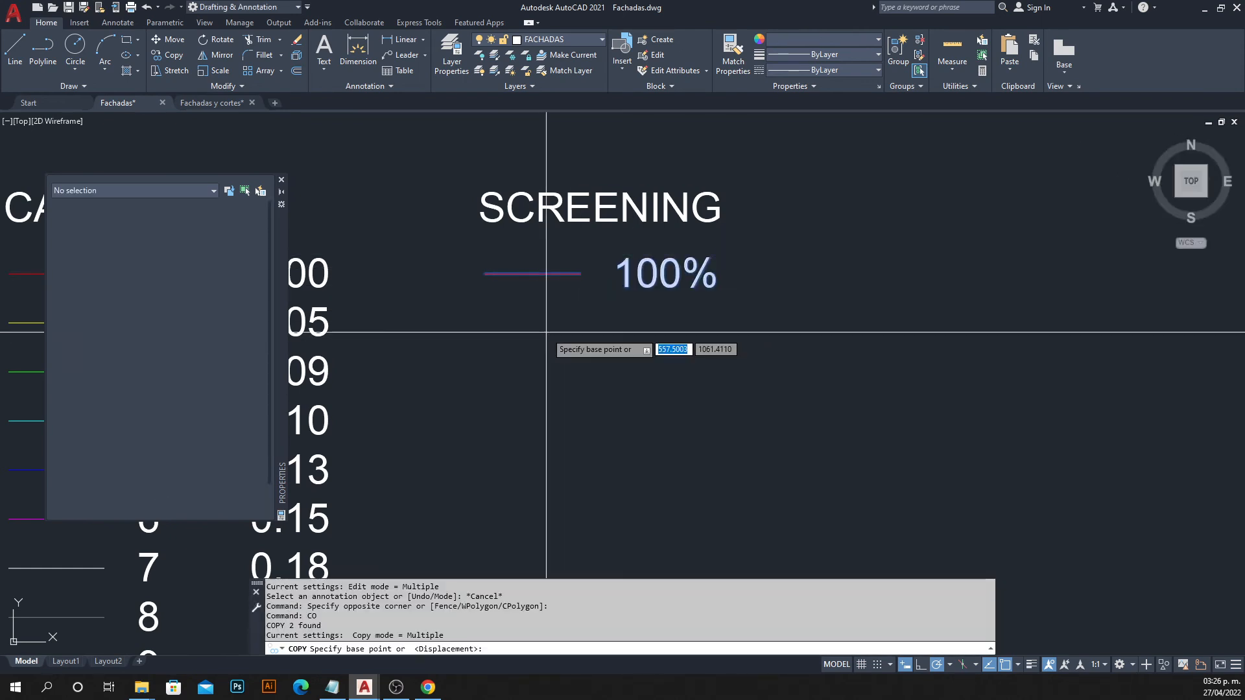
scroll(486, 317, down, 2)
middle_drag(487, 317, 721, 275)
click(481, 247)
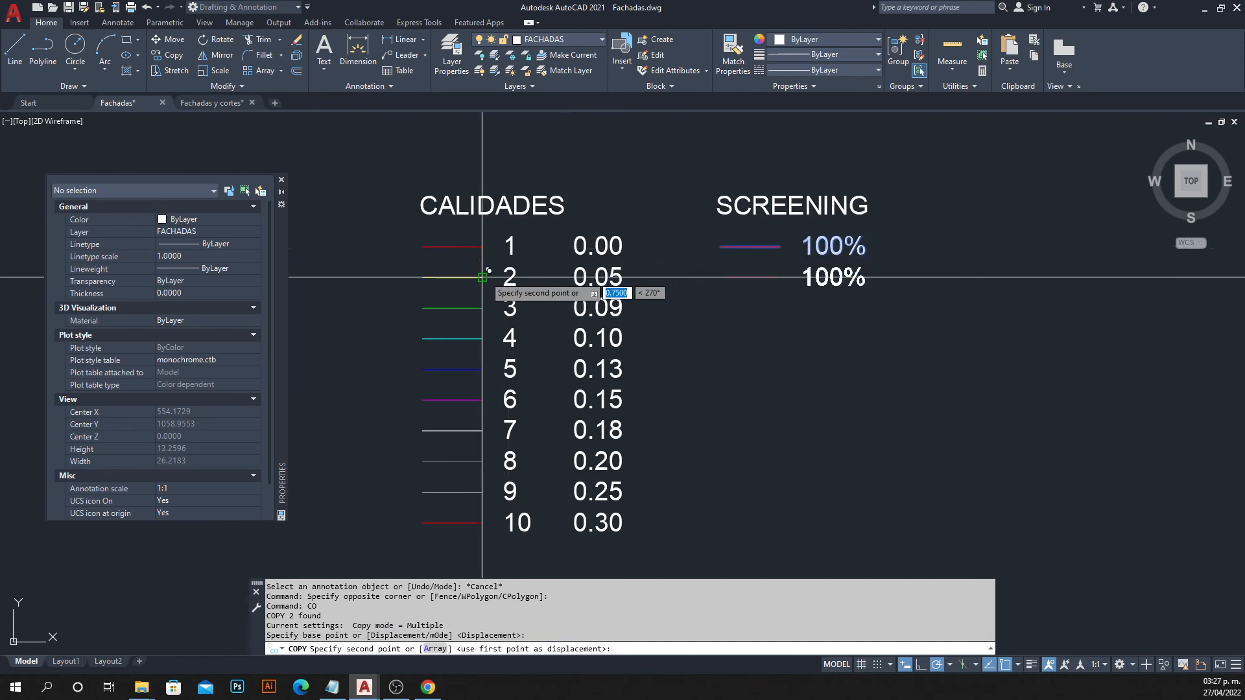
click(481, 278)
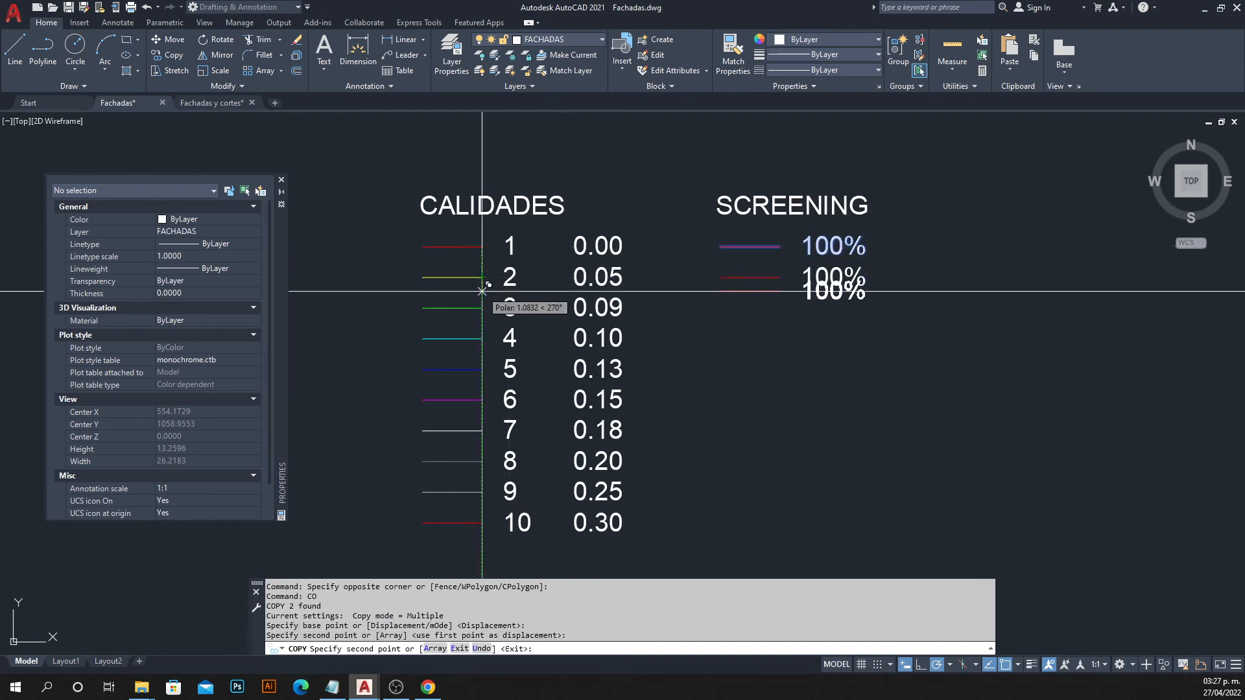
click(482, 307)
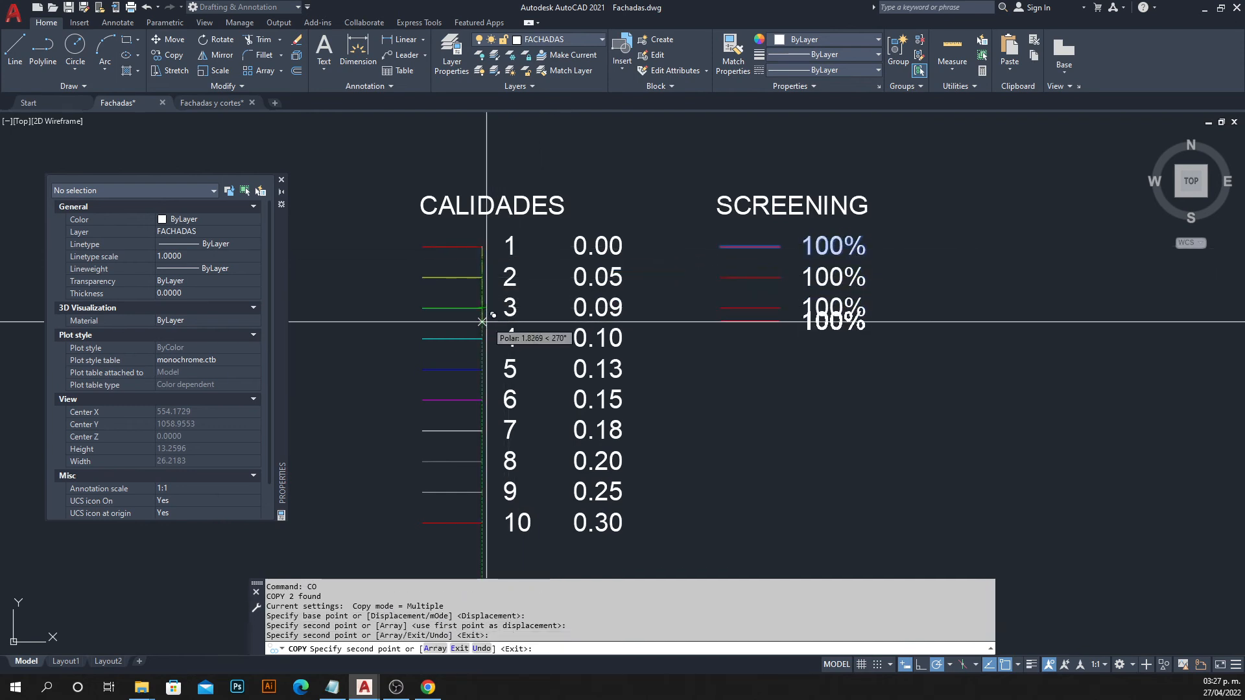
click(482, 338)
click(483, 369)
key(Escape)
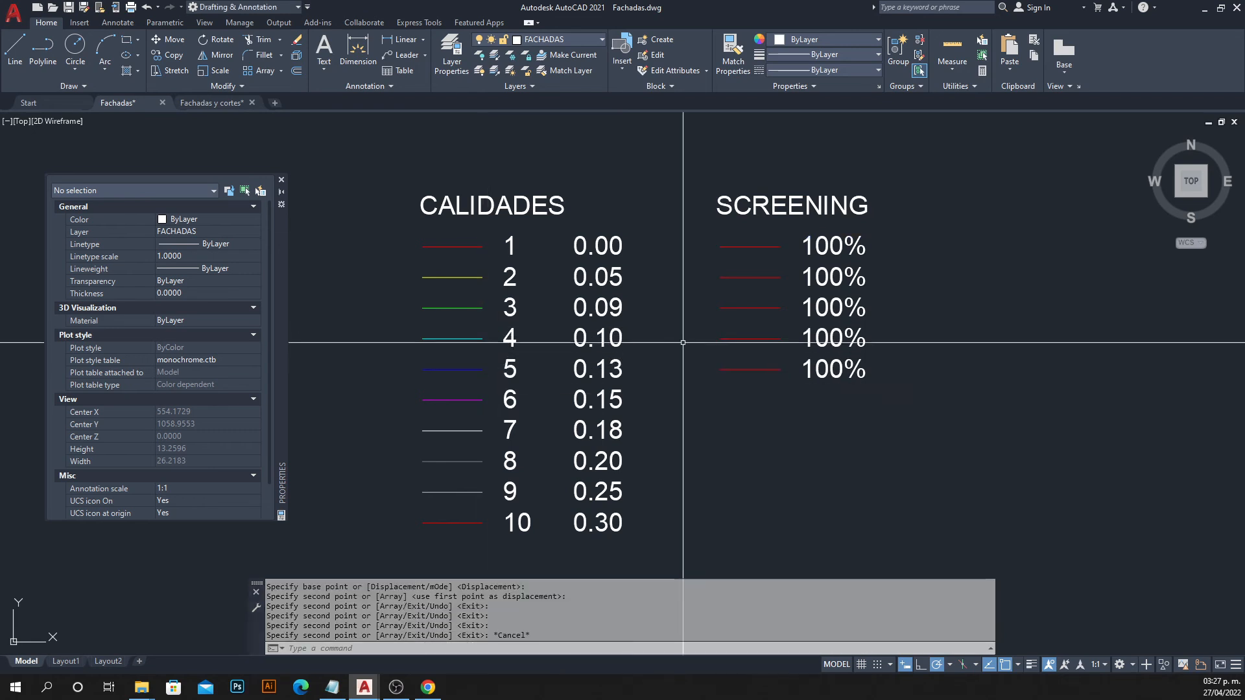
Change the label in the second SCREENING row to 75%.
middle_drag(681, 339, 583, 339)
scroll(591, 279, up, 2)
click(591, 279)
key(Escape)
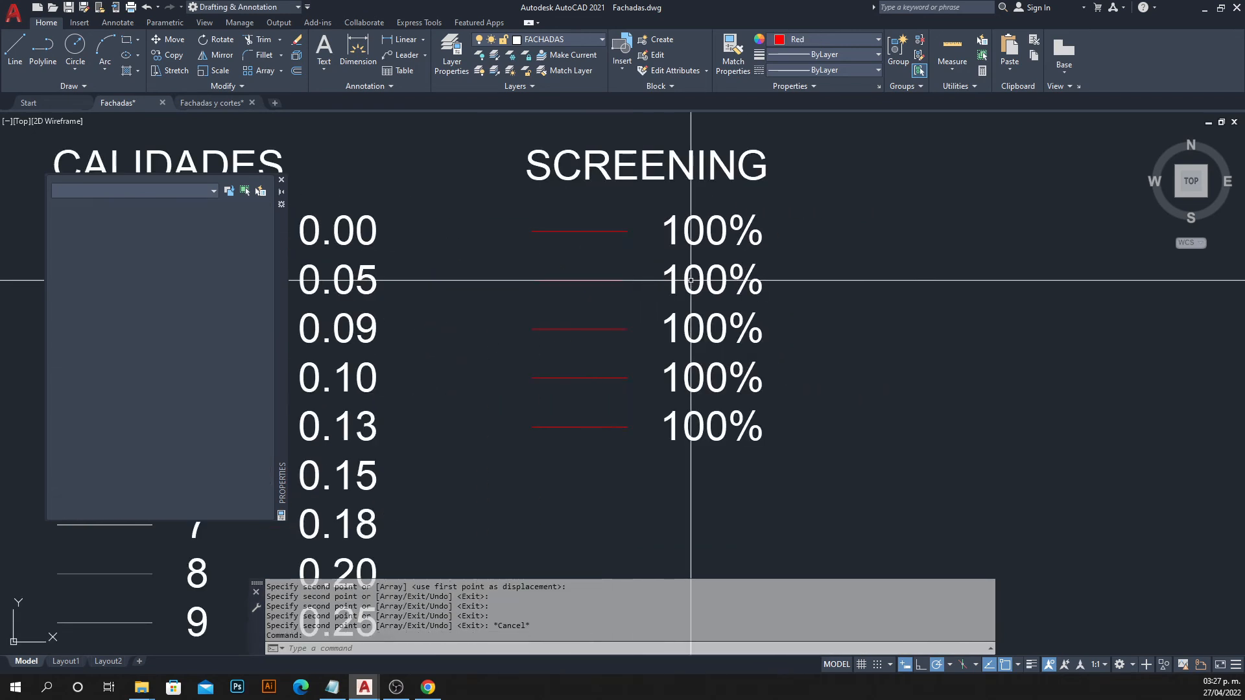
double_click(670, 273)
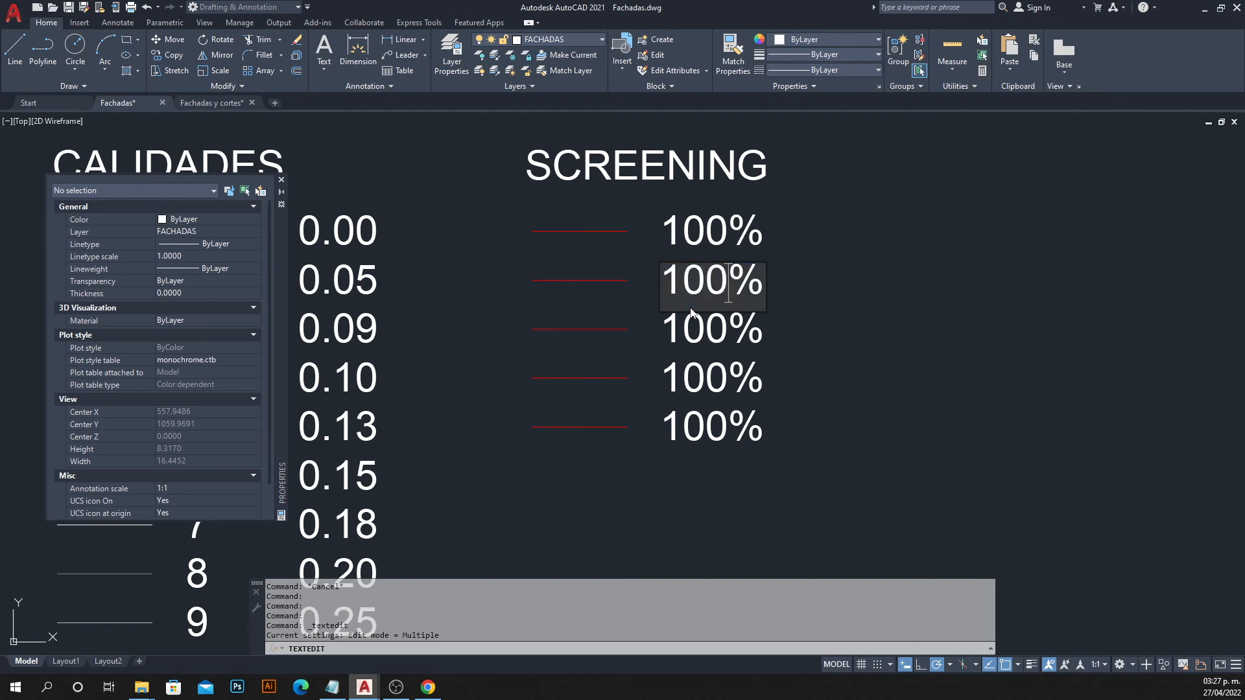
key(BackSpace)
key(BackSpace)
key(BackSpace)
text(75)
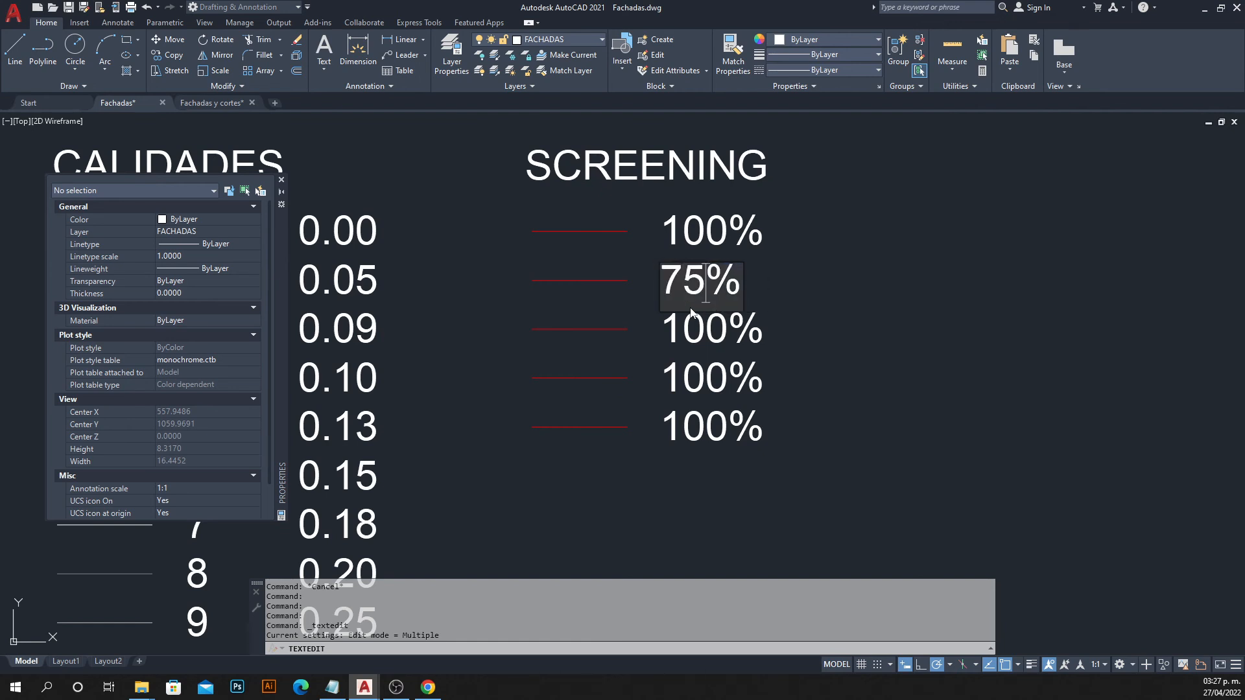
click(691, 314)
key(Escape)
Change the label in the third SCREENING row to 50%.
click(709, 328)
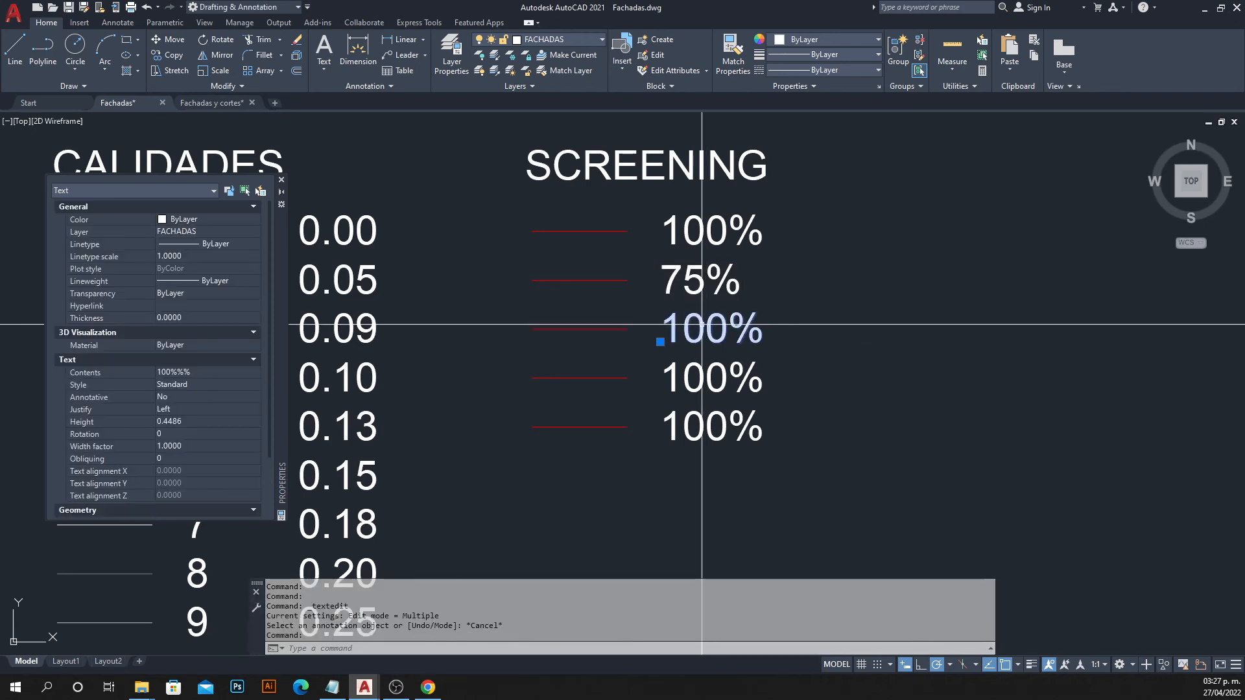
double_click(733, 331)
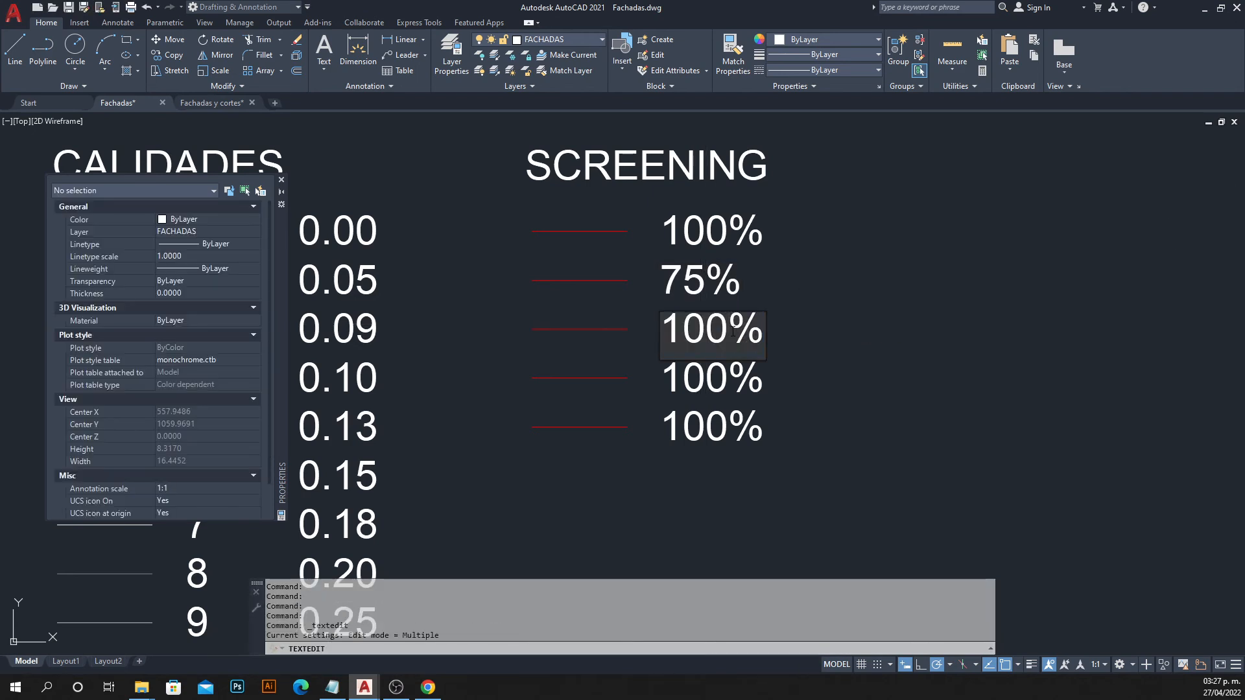
key(BackSpace)
key(BackSpace)
key(BackSpace)
text(50)
click(835, 328)
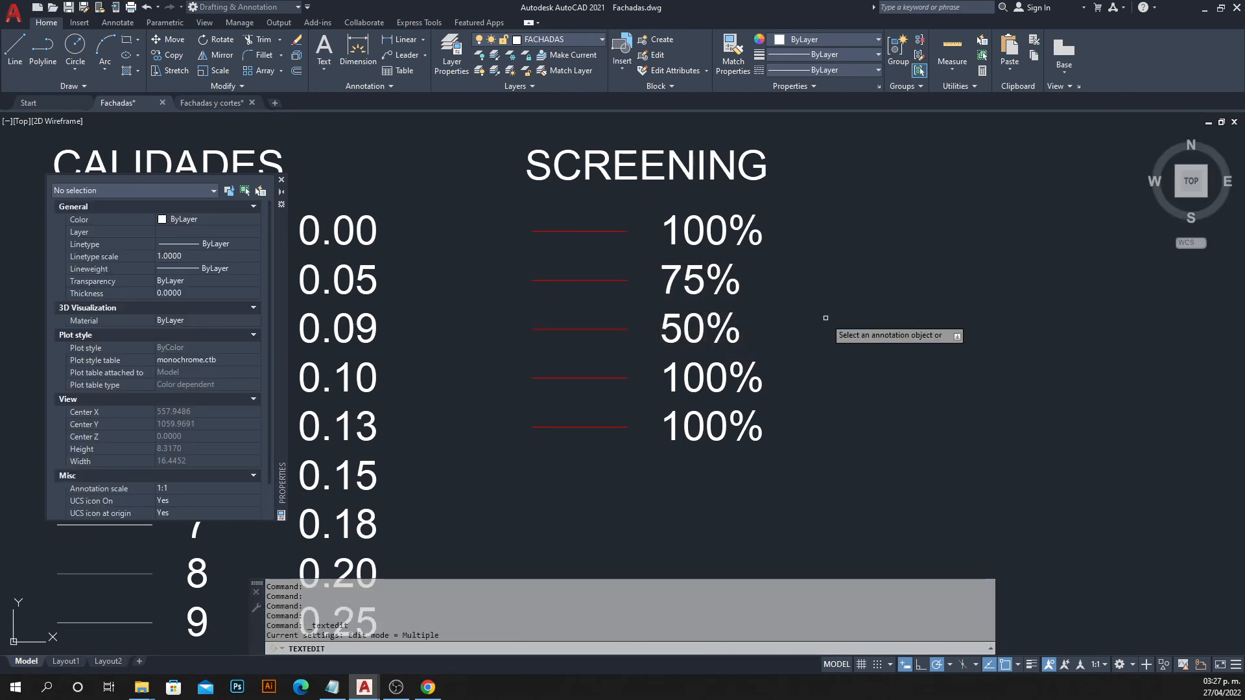
key(Escape)
Change the label in the fourth SCREENING row to 25%.
click(715, 364)
double_click(716, 368)
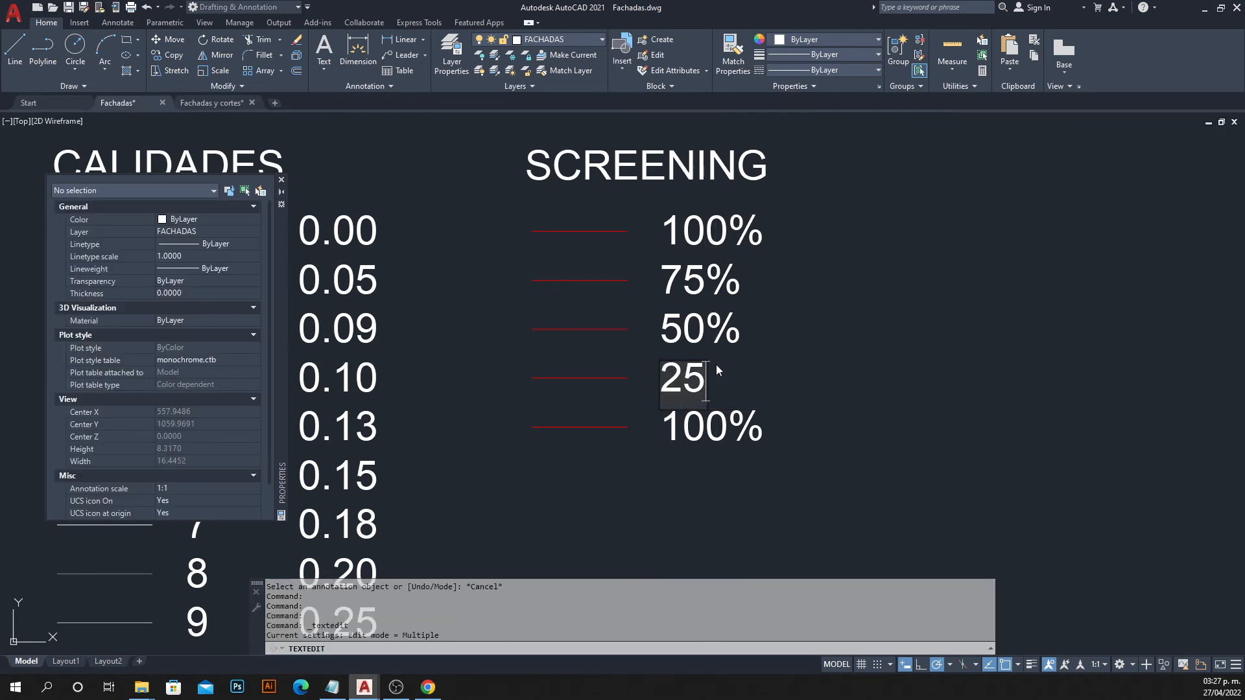
text(25%)
click(796, 417)
key(Escape)
Erase the sample line and label of the fifth SCREENING row.
click(796, 416)
click(583, 447)
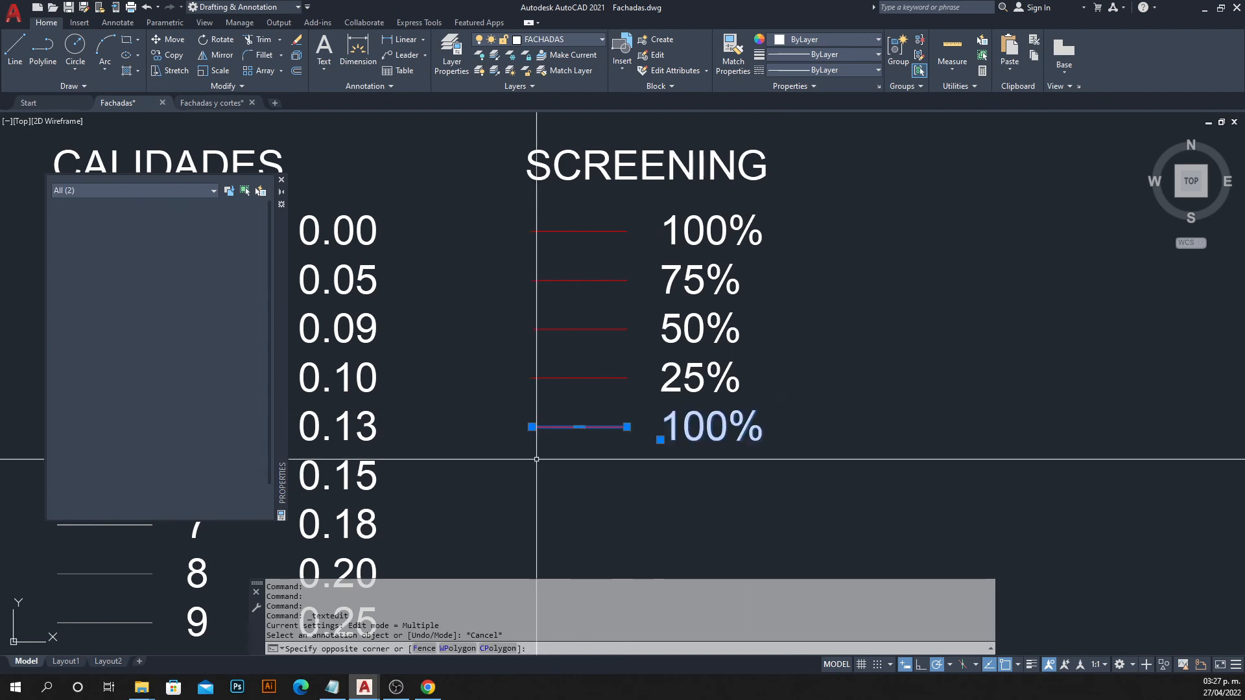
text(E)
key(Return)
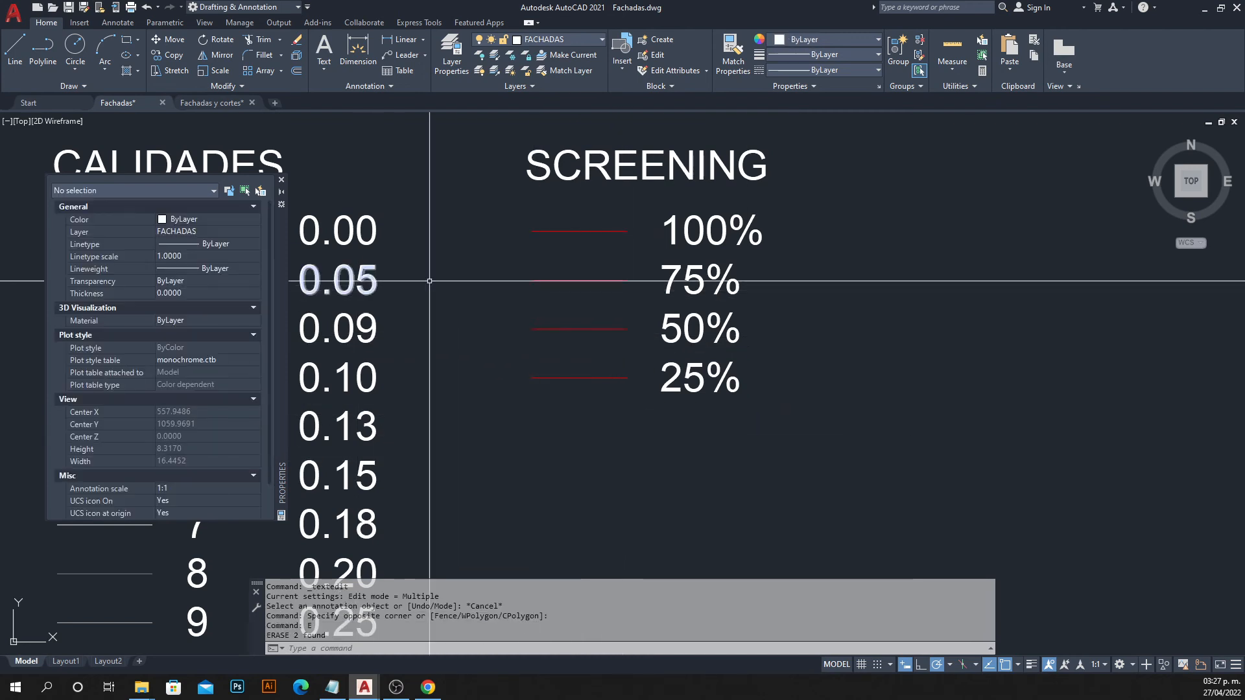
Set the colour of the 100% row's sample line to index colour 20.
click(570, 197)
click(551, 256)
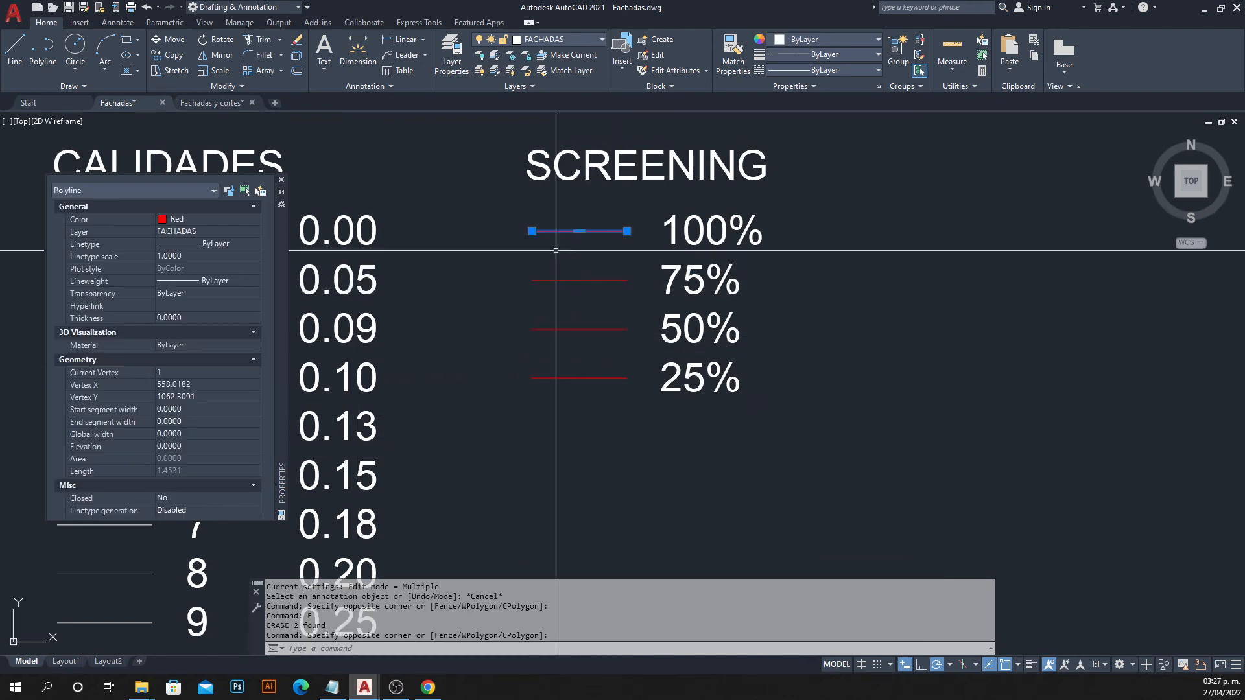
click(215, 219)
click(252, 220)
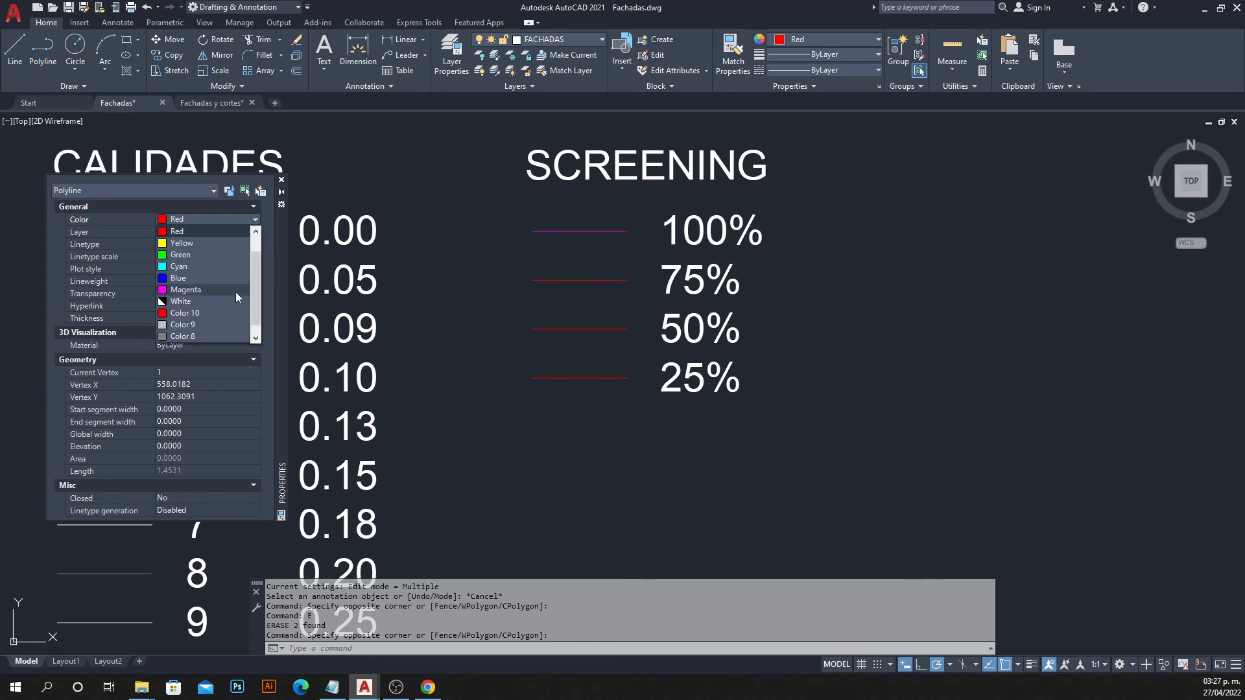
scroll(204, 336, down, 1)
click(204, 336)
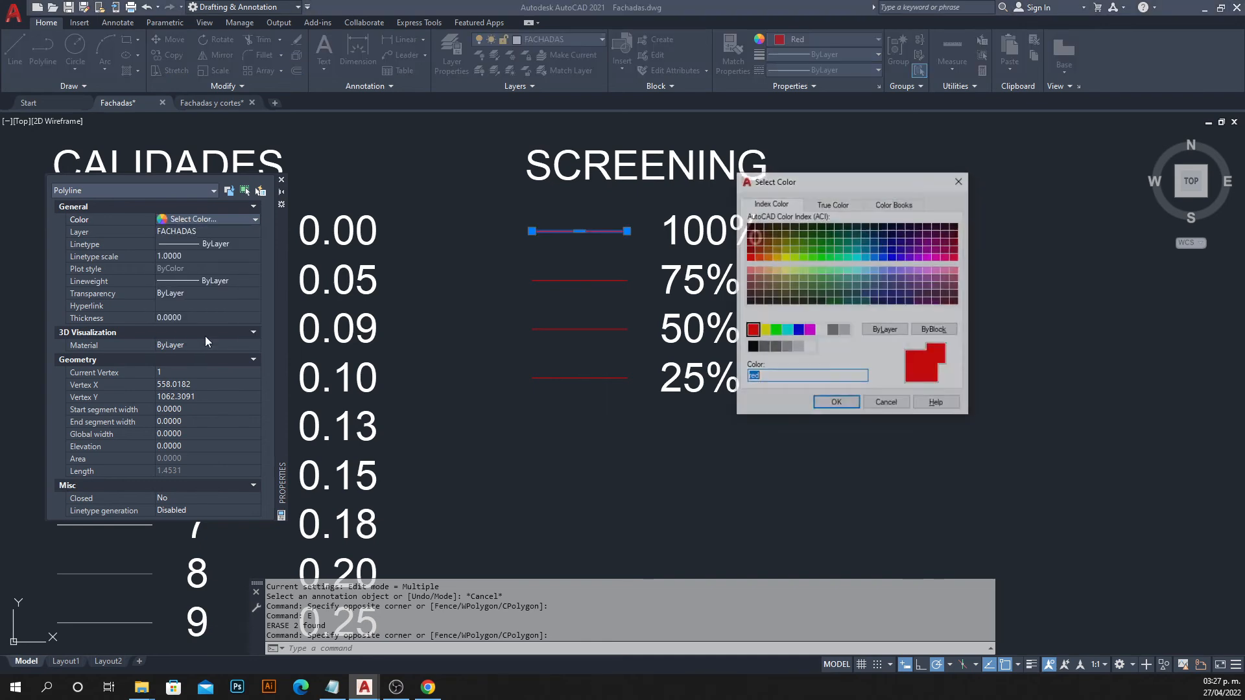
drag(865, 184, 391, 183)
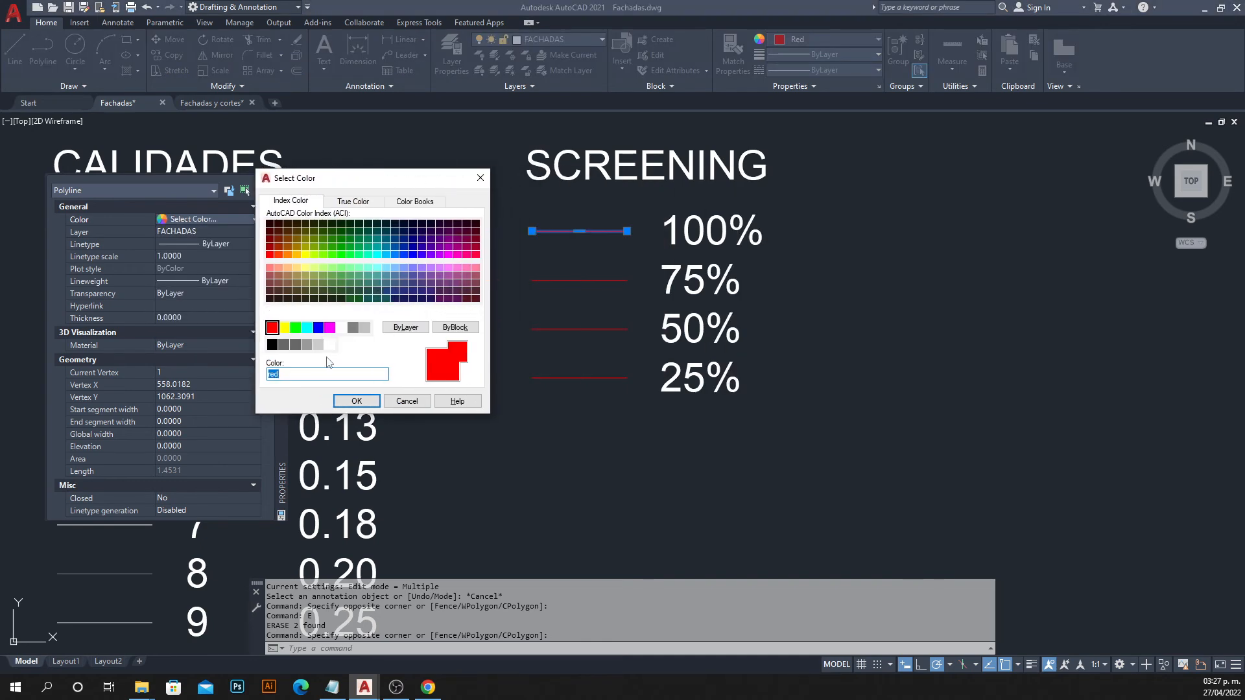
key(Return)
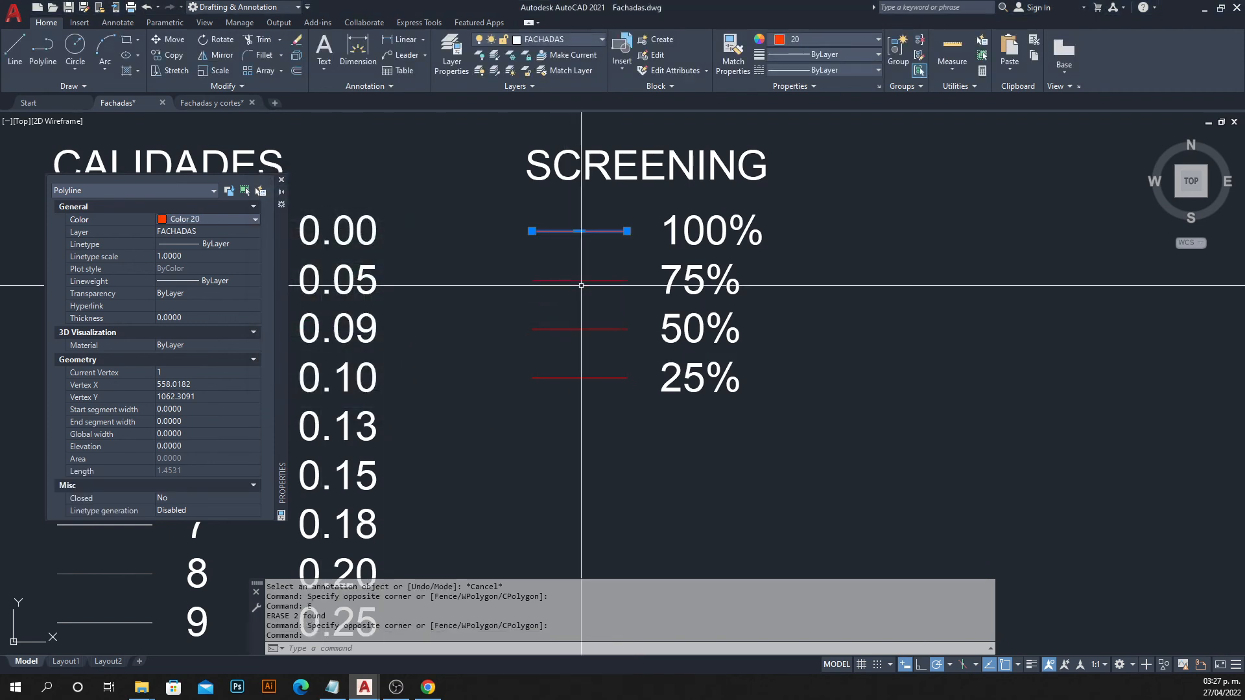
key(Escape)
Set the colour of the 75% row's sample line to index colour 21.
click(590, 263)
click(558, 295)
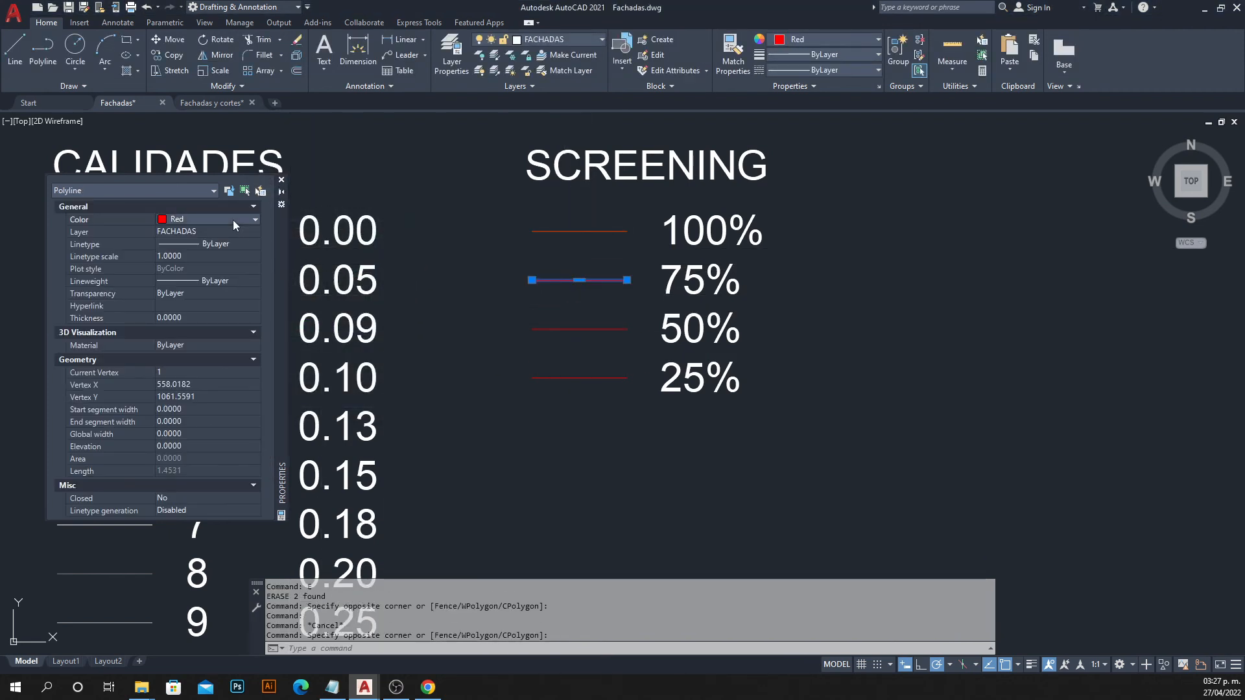
click(253, 221)
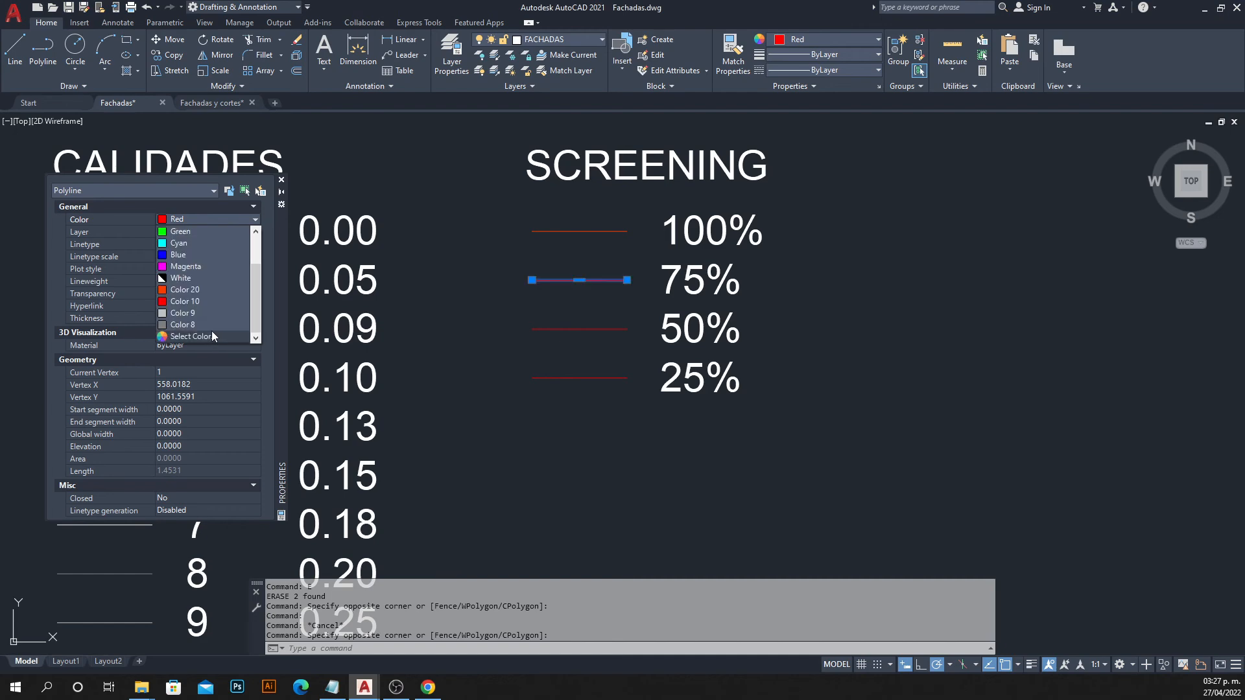
click(212, 331)
text(21)
key(Return)
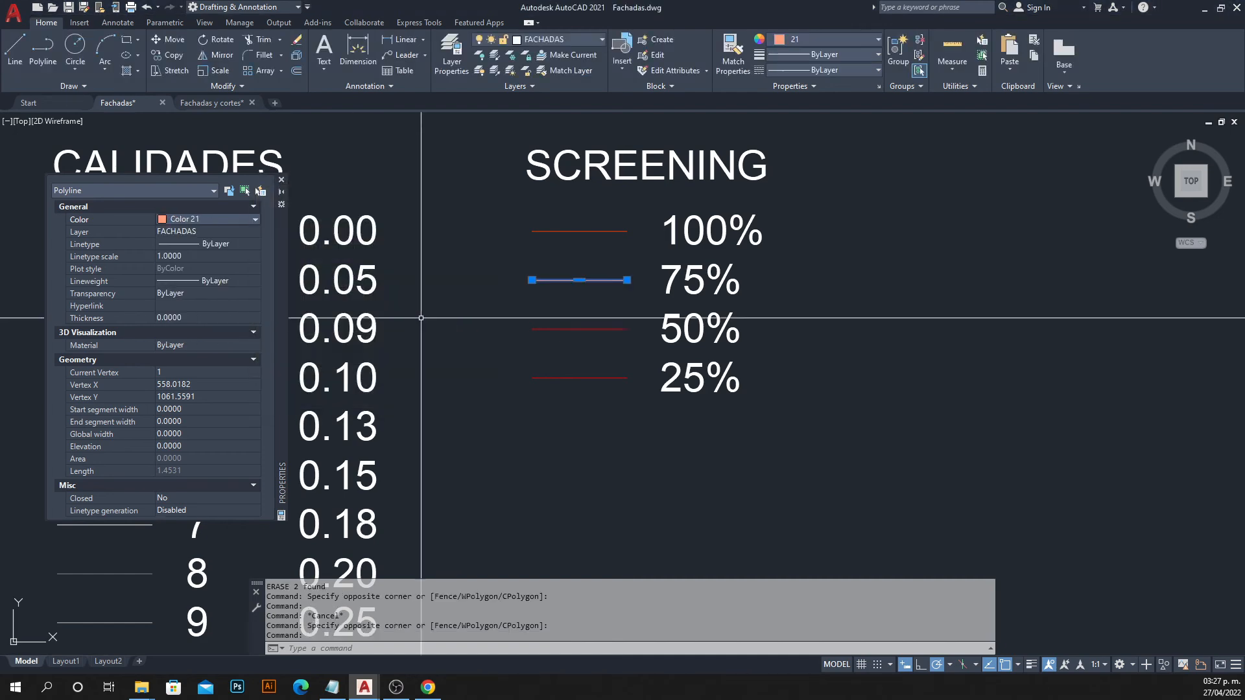
key(Escape)
Set the colour of the 50% row's sample line to index colour 22.
click(544, 329)
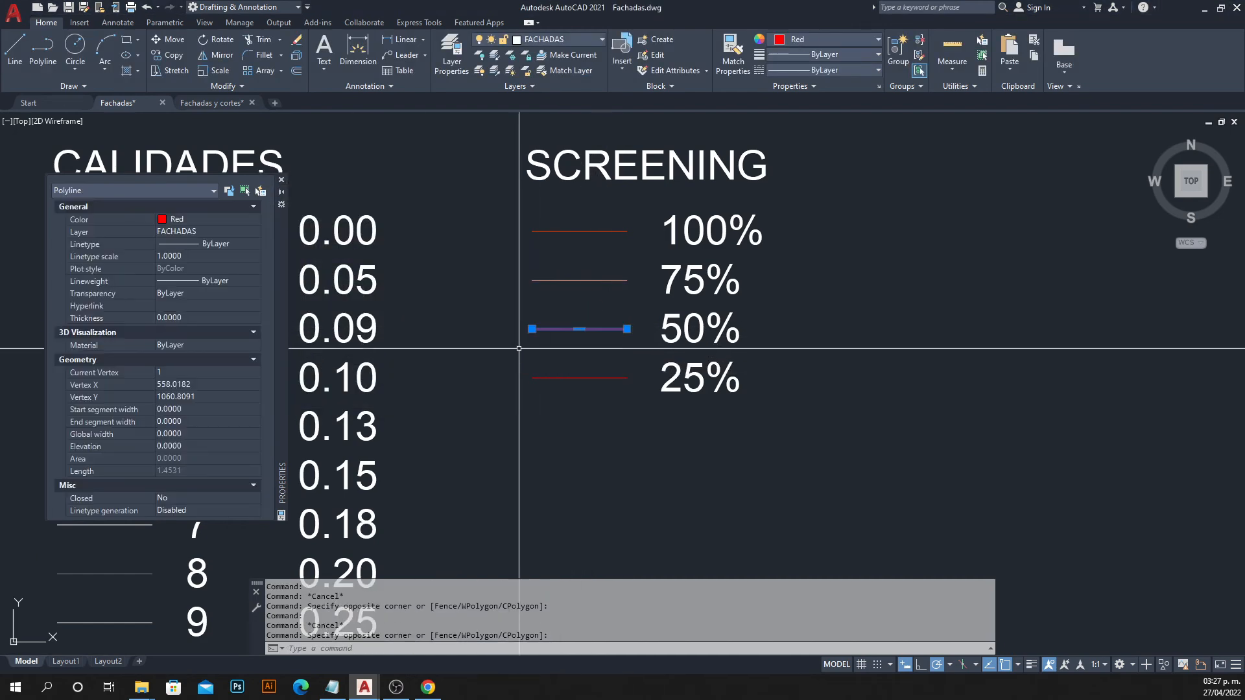
click(213, 220)
scroll(216, 317, down, 1)
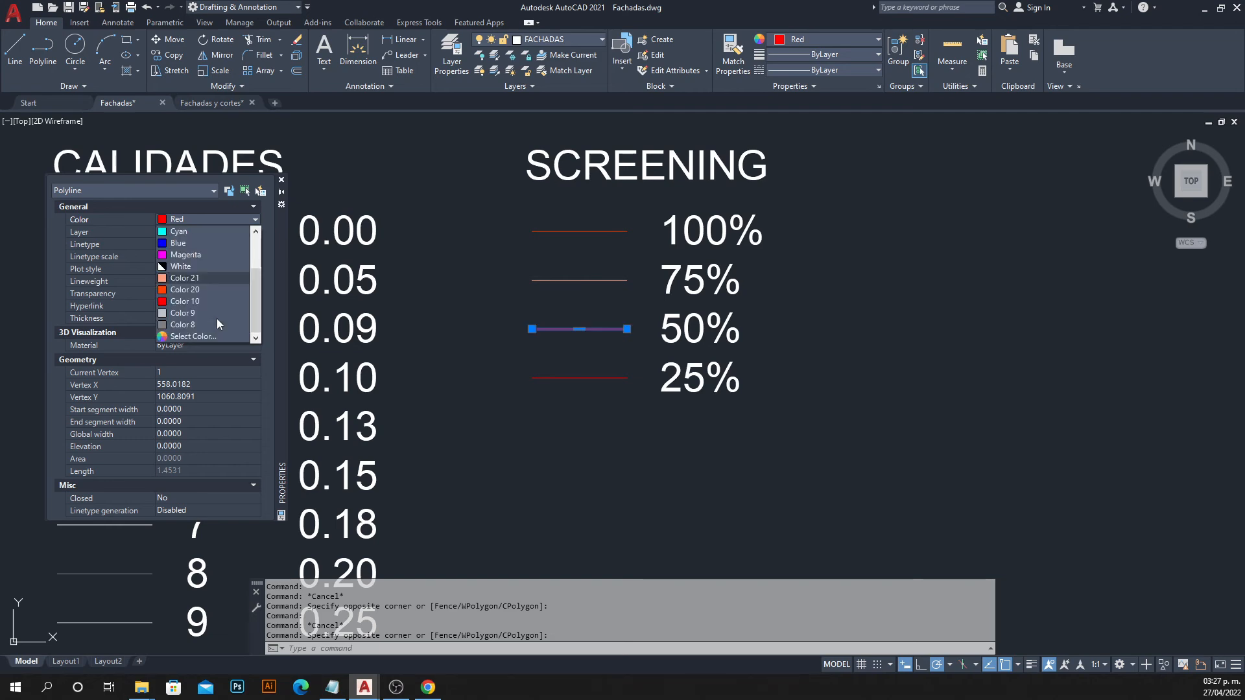
click(209, 335)
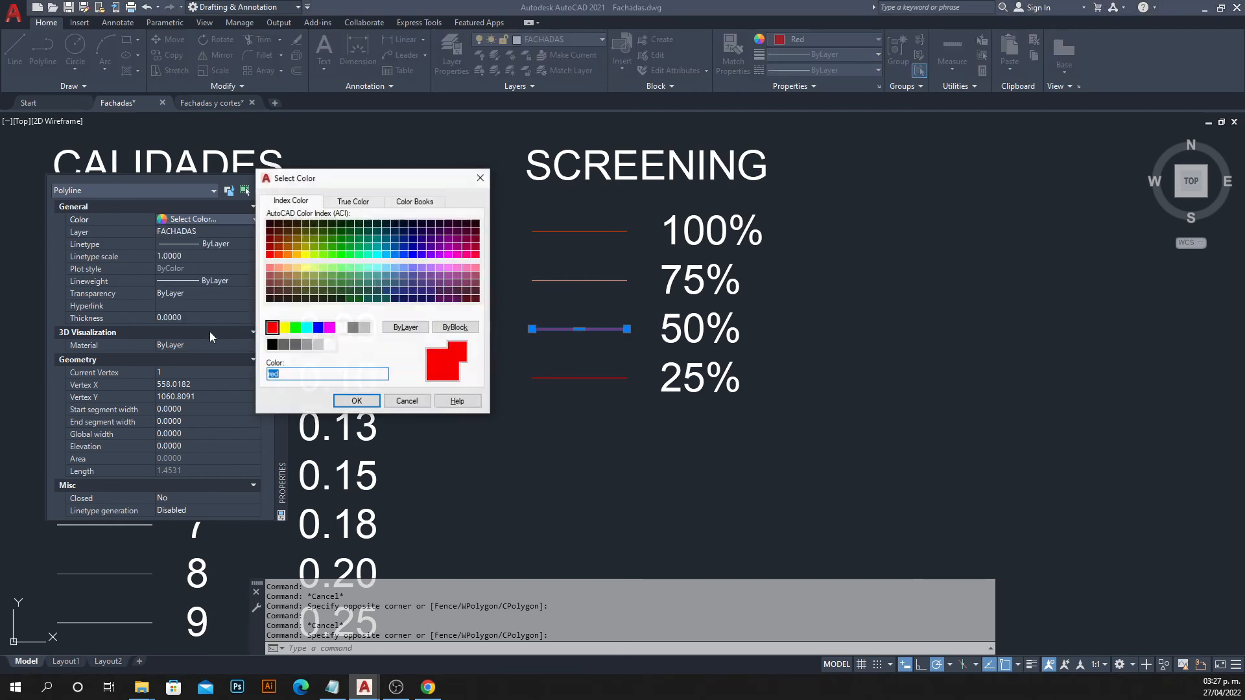
text(22)
key(Return)
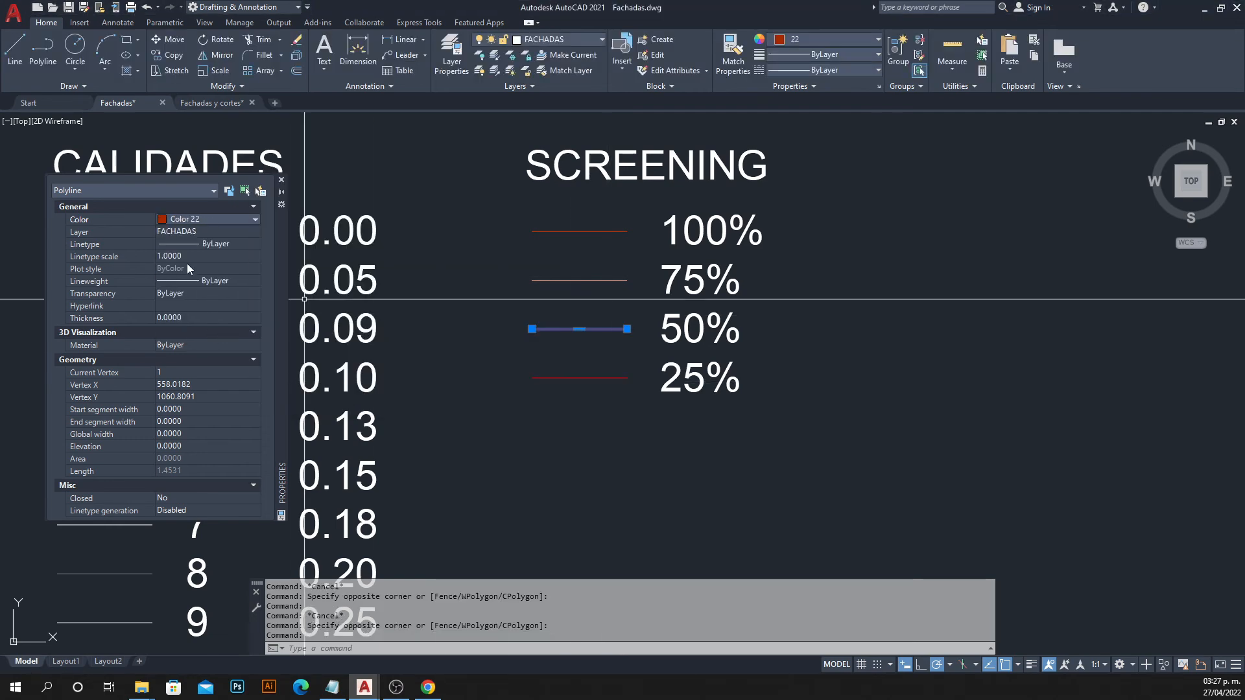
key(Escape)
Set the colour of the 25% row's sample line to index colour 23.
click(578, 378)
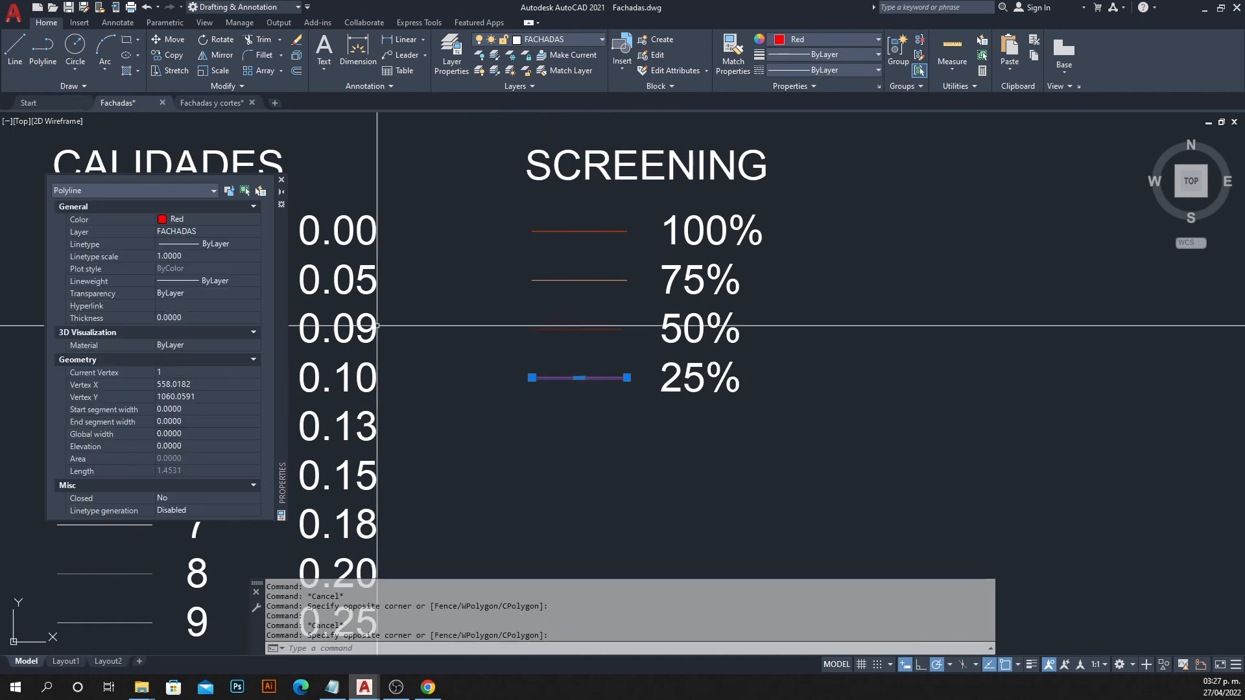
click(220, 219)
scroll(233, 318, down, 2)
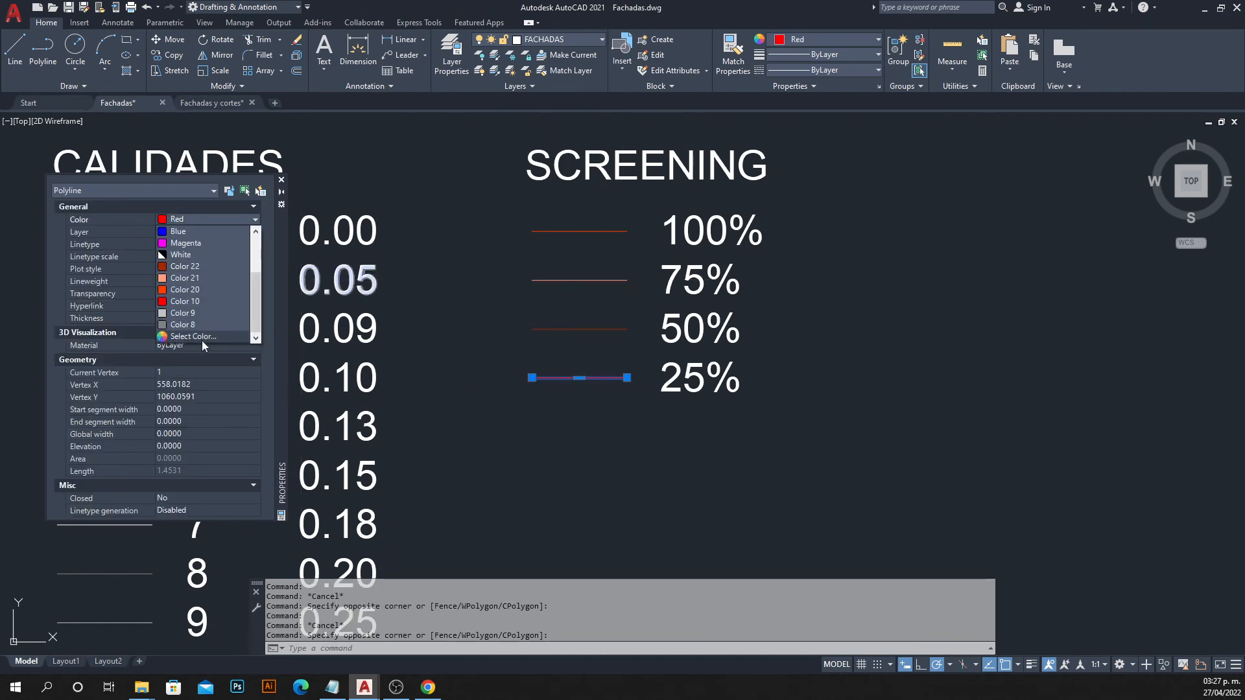
click(201, 337)
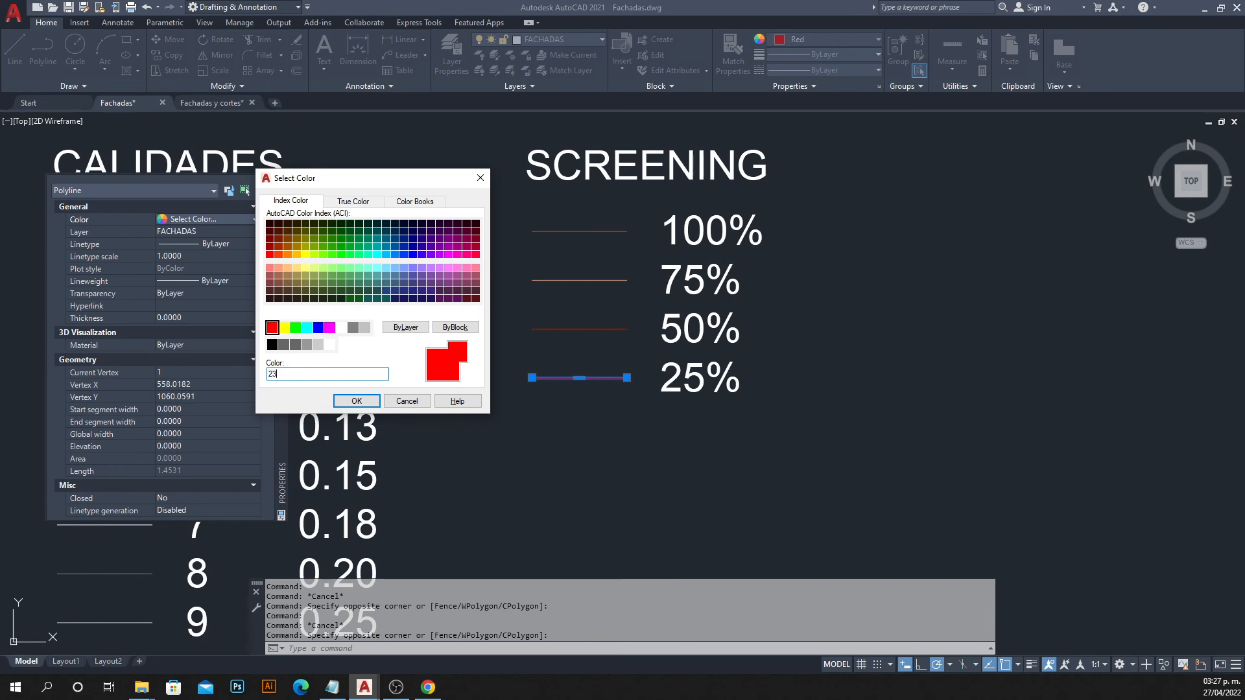
key(Return)
key(Escape)
Try to draw a rectangle starting at the end of the 100% row's sample line, and erase the faulty shape.
middle_drag(677, 301, 629, 297)
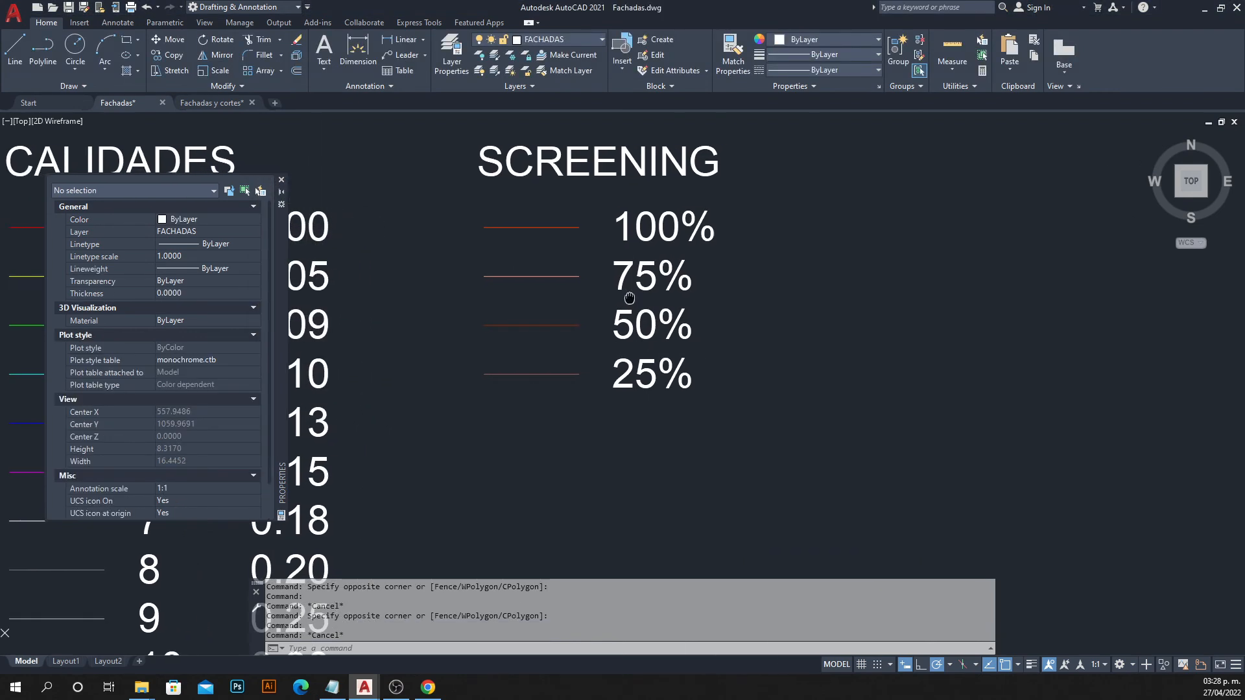
scroll(519, 221, up, 4)
scroll(499, 222, down, 2)
middle_drag(500, 222, 534, 195)
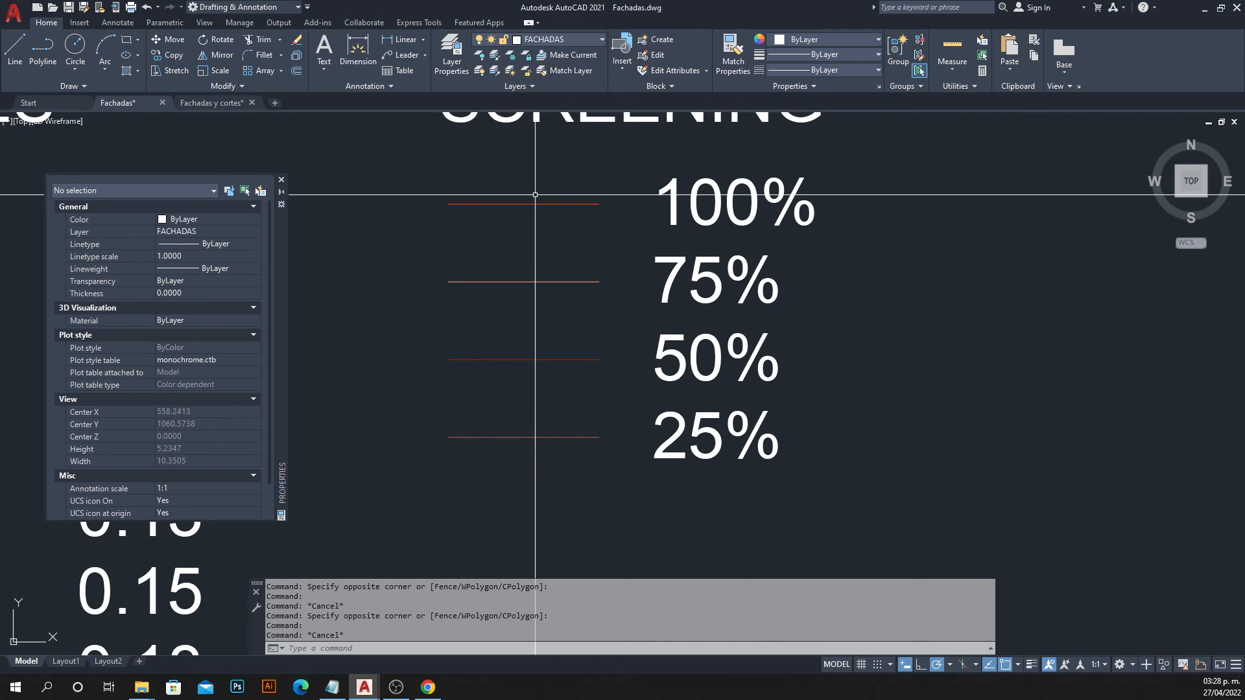
key(Return)
key(Escape)
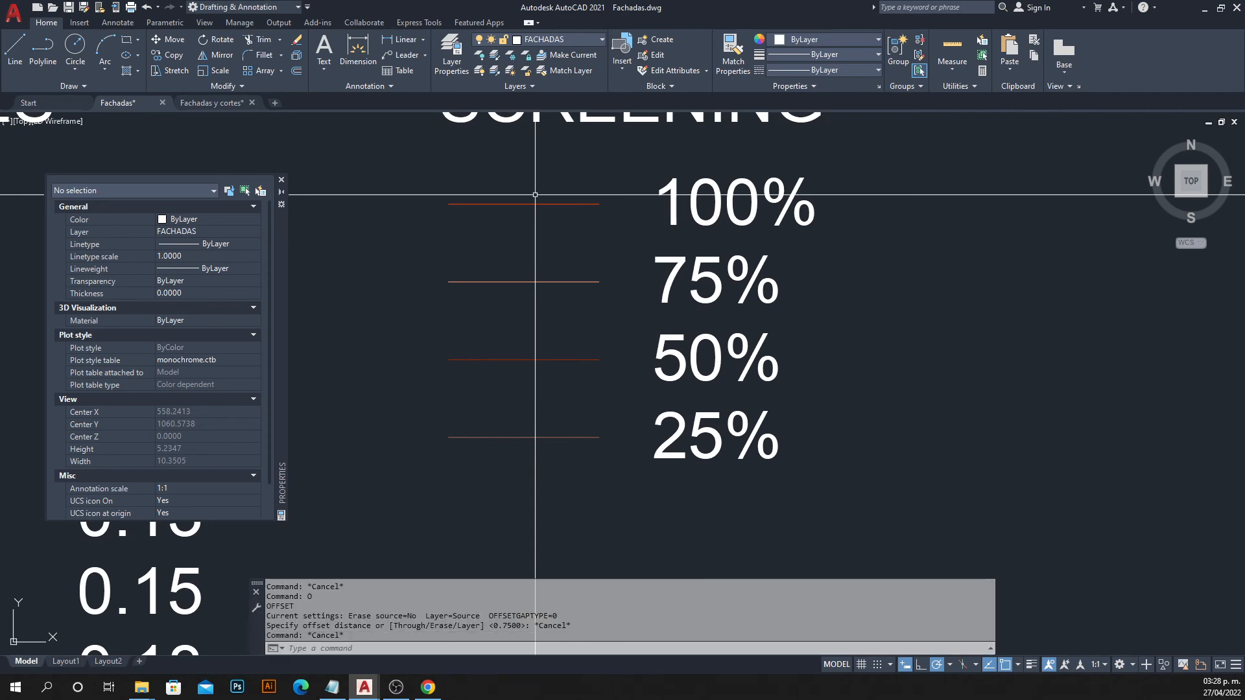
text(REC)
key(Return)
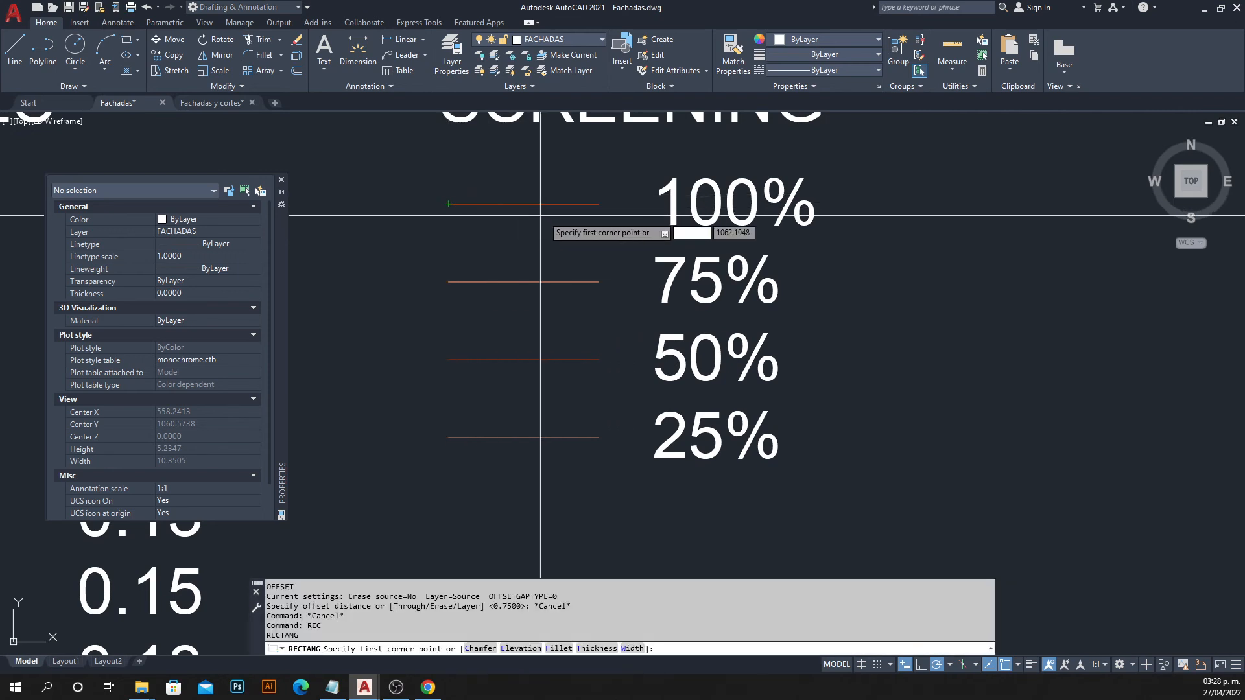
click(598, 204)
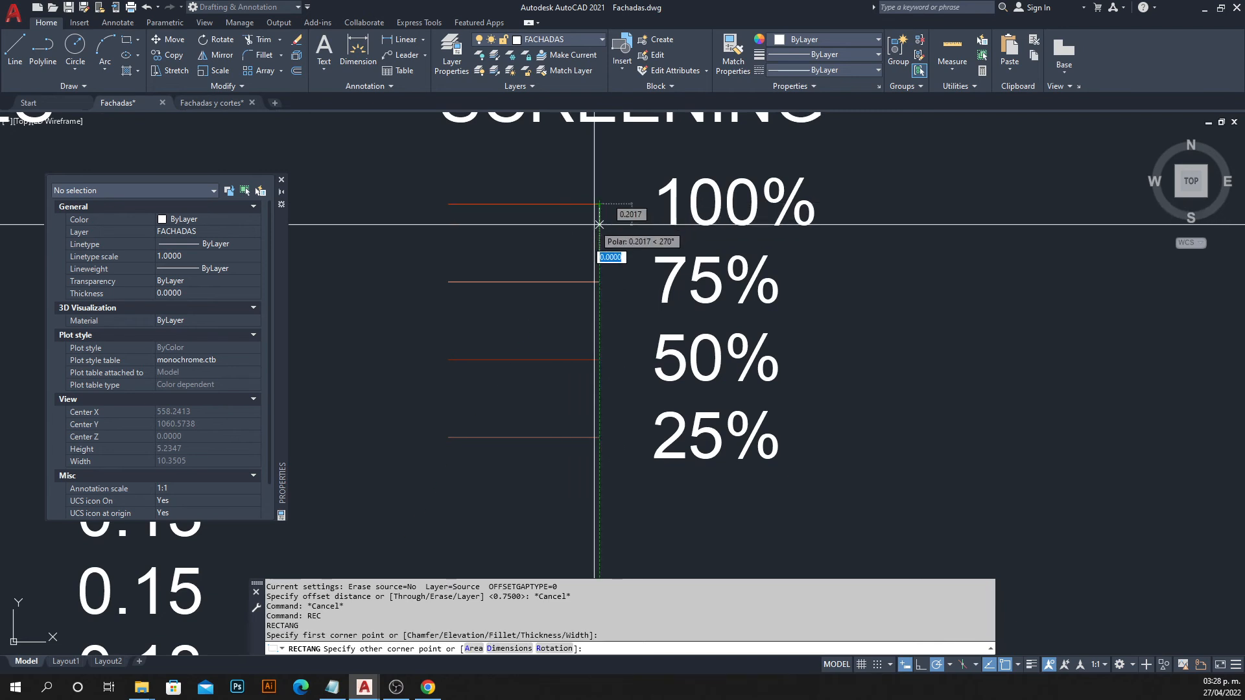
key(Escape)
click(603, 220)
click(591, 228)
key(Return)
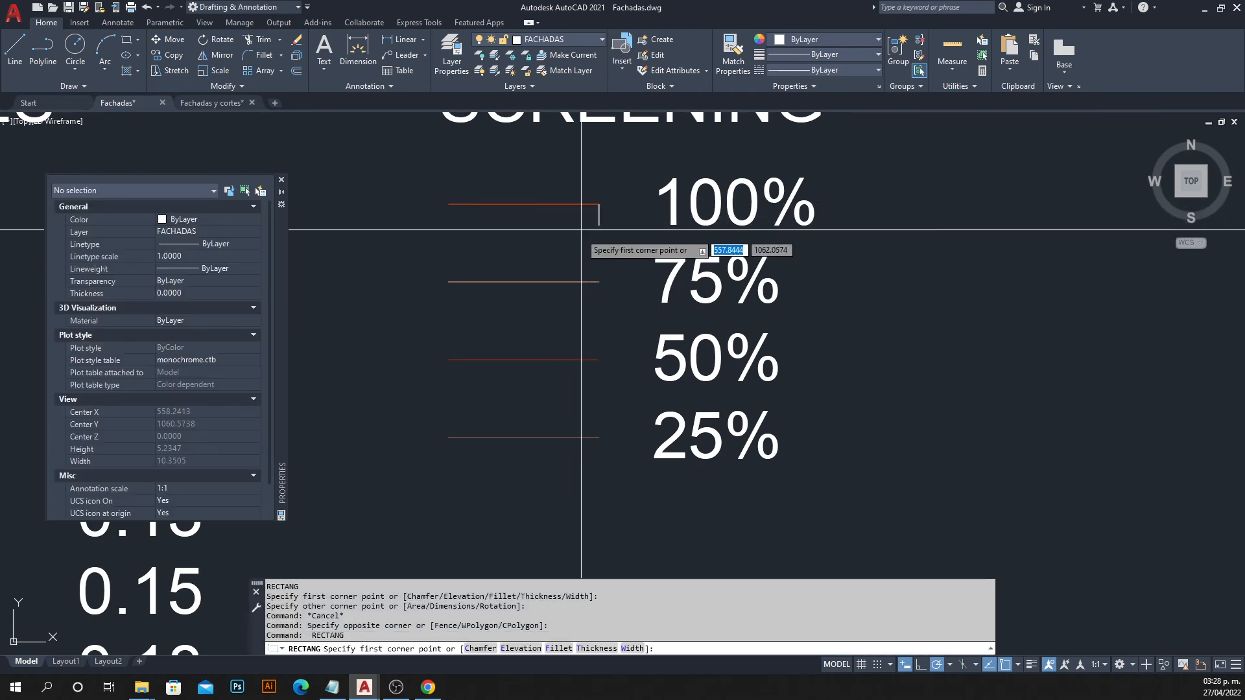
key(Escape)
click(609, 212)
click(584, 230)
text(E)
key(Return)
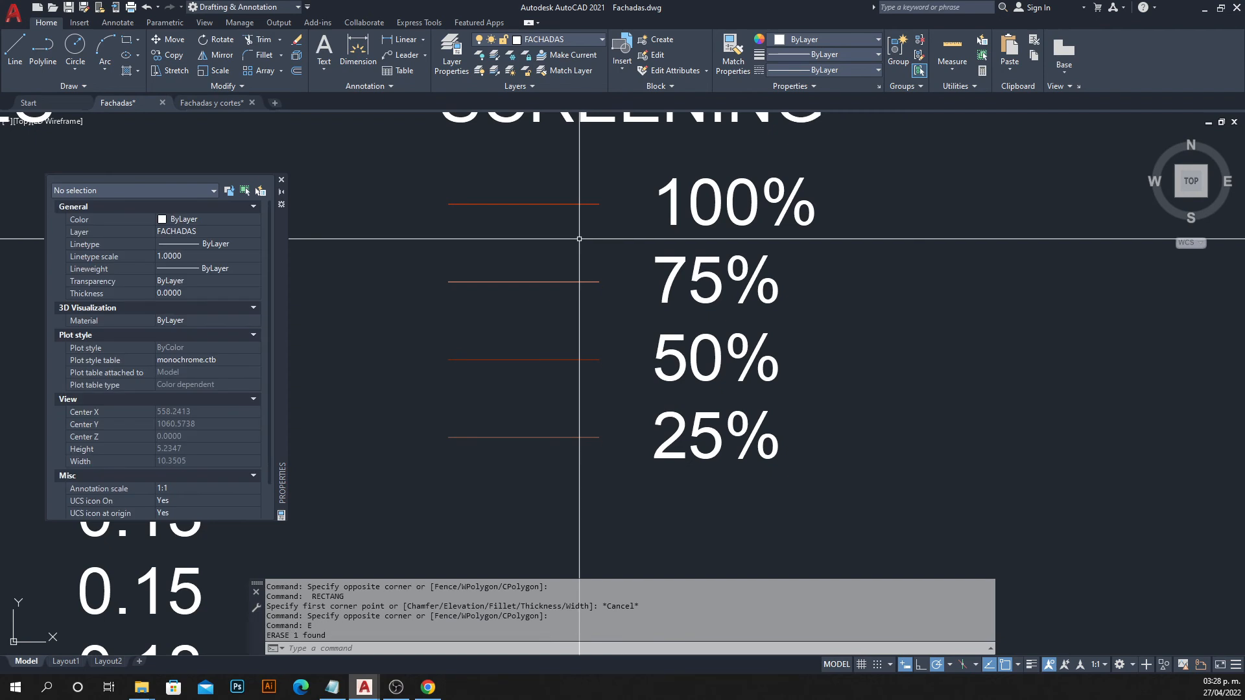
text(REC)
key(Return)
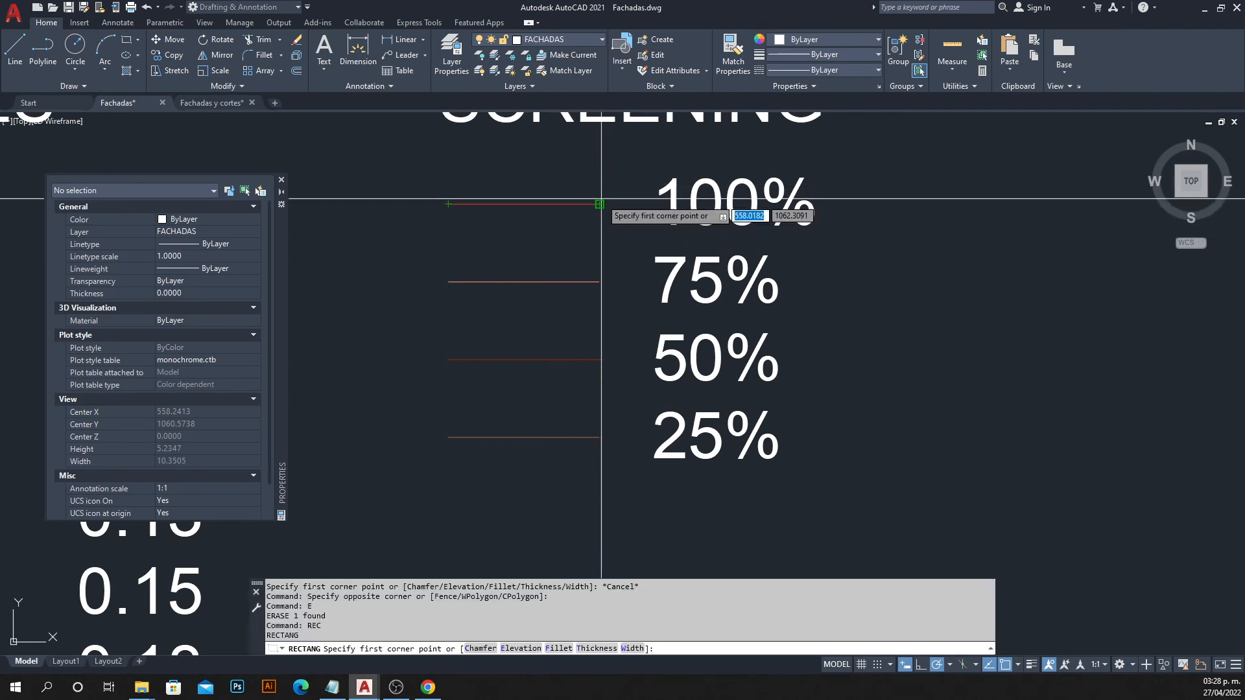
key(Escape)
key(Escape)
Draw a thin rectangle as long as the 100% row's sample line and move it just below that line.
text(REC)
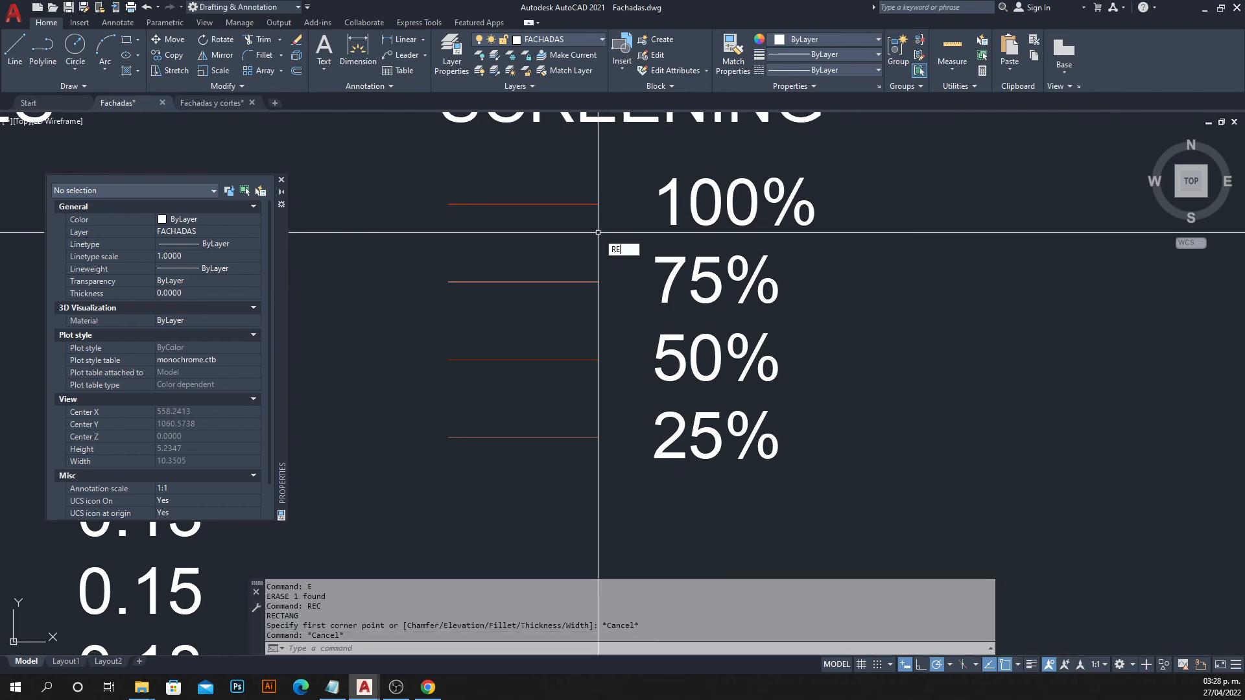
key(Return)
click(448, 205)
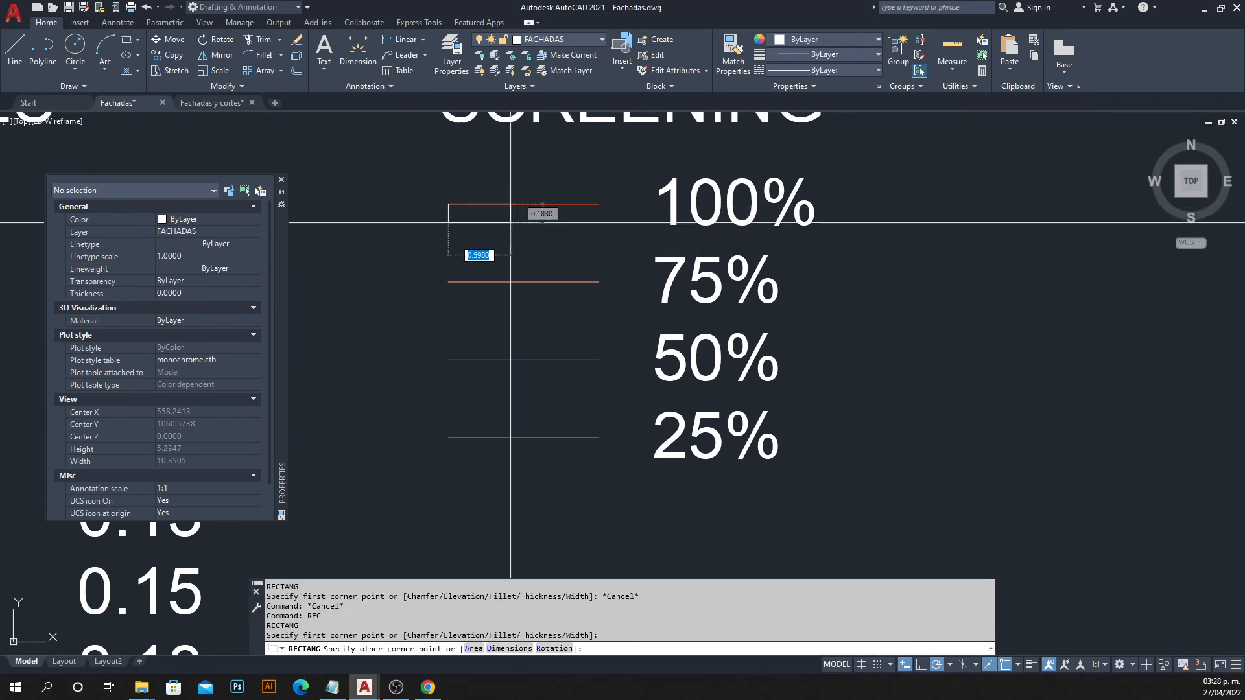
click(598, 220)
click(584, 242)
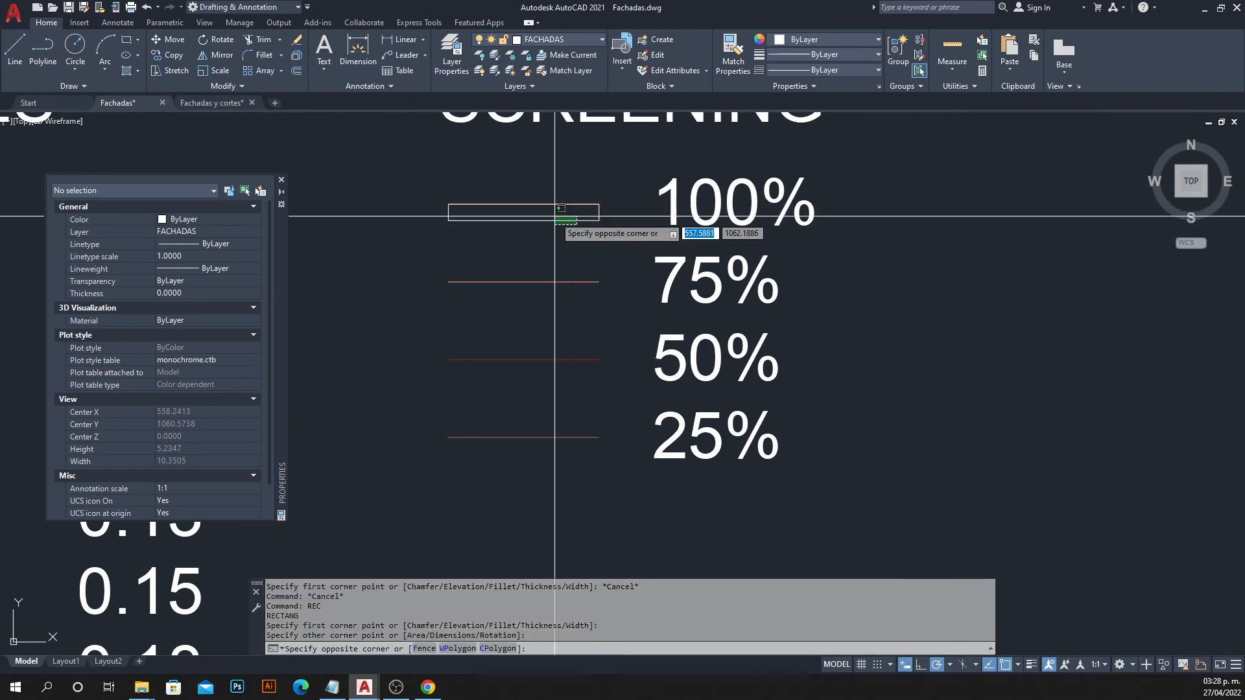
click(563, 214)
text(M)
key(Return)
click(544, 242)
key(Escape)
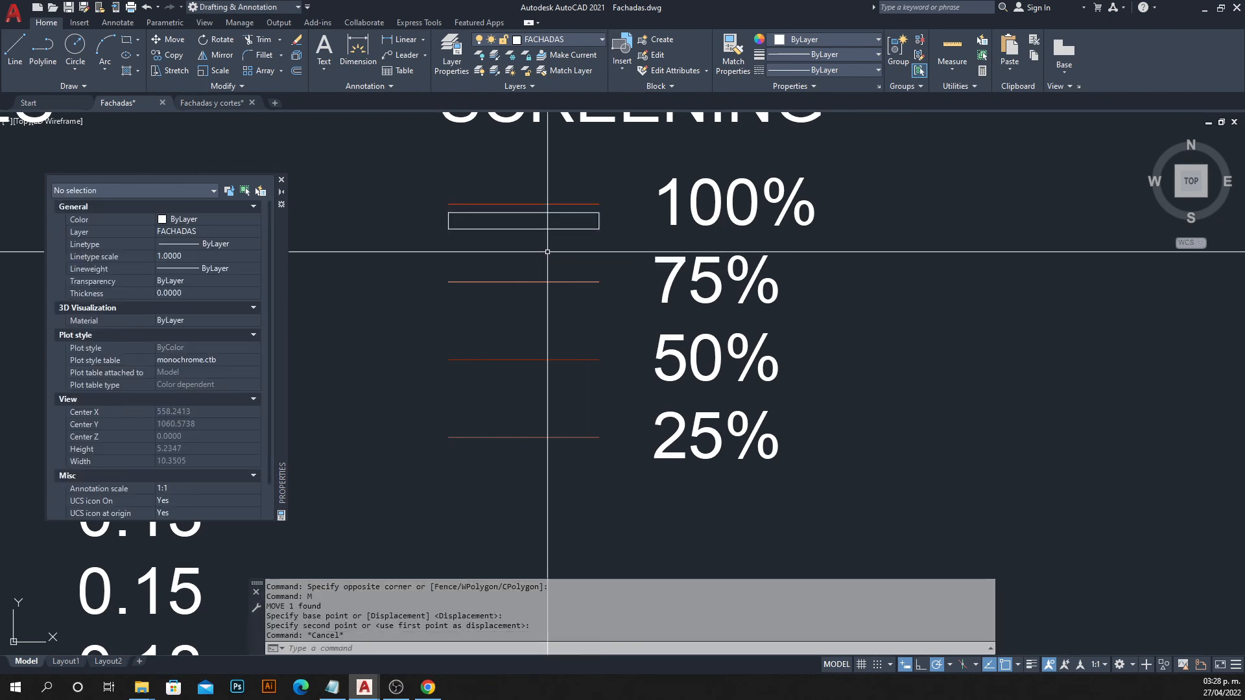
Match the properties of the 100% row's sample line onto the rectangle below it.
text(MA)
key(Return)
click(560, 205)
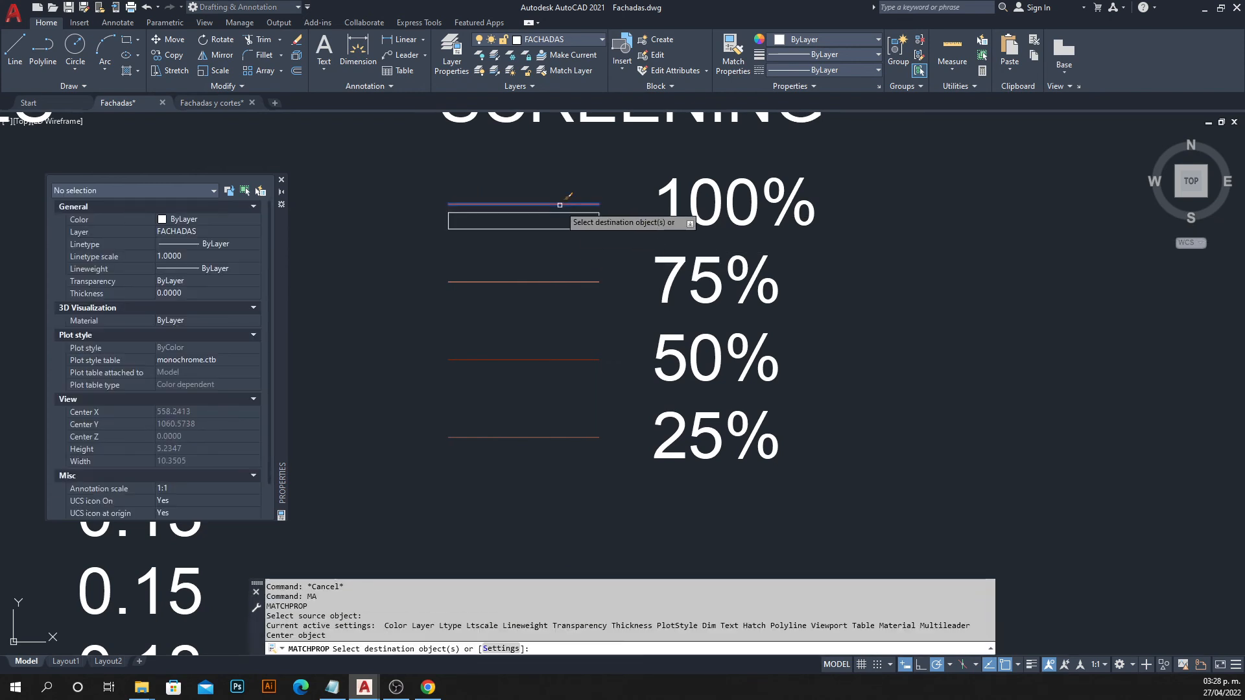
click(547, 212)
key(Escape)
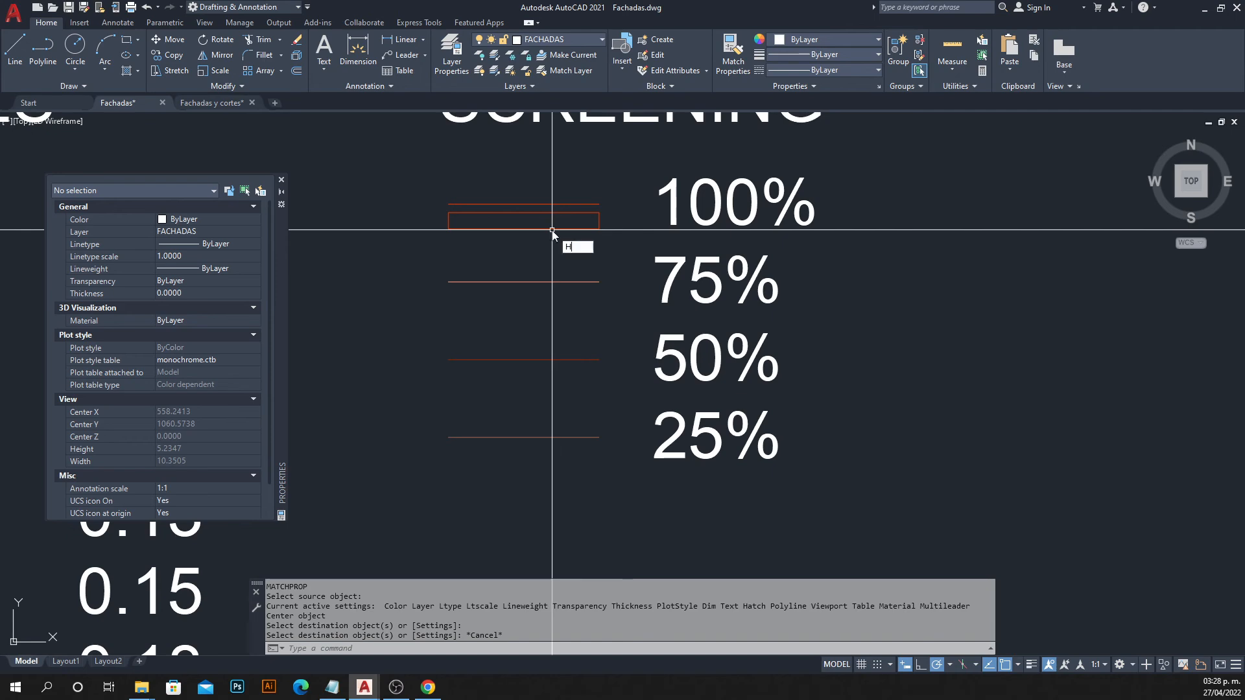
Fill the rectangle in the 100% row with a SOLID hatch.
text(H)
key(Return)
click(551, 221)
right_click(563, 261)
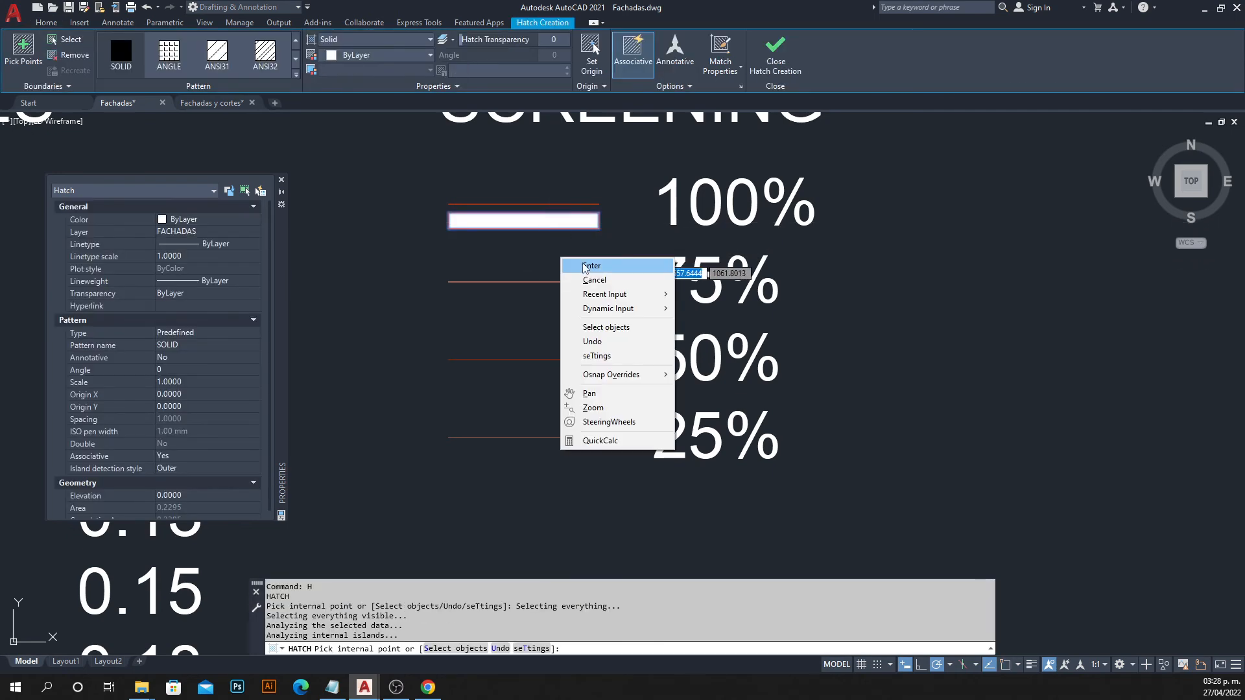
click(586, 266)
Copy the hatched rectangle to the same position under the 75%, 50% and 25% sample lines.
click(600, 214)
click(580, 259)
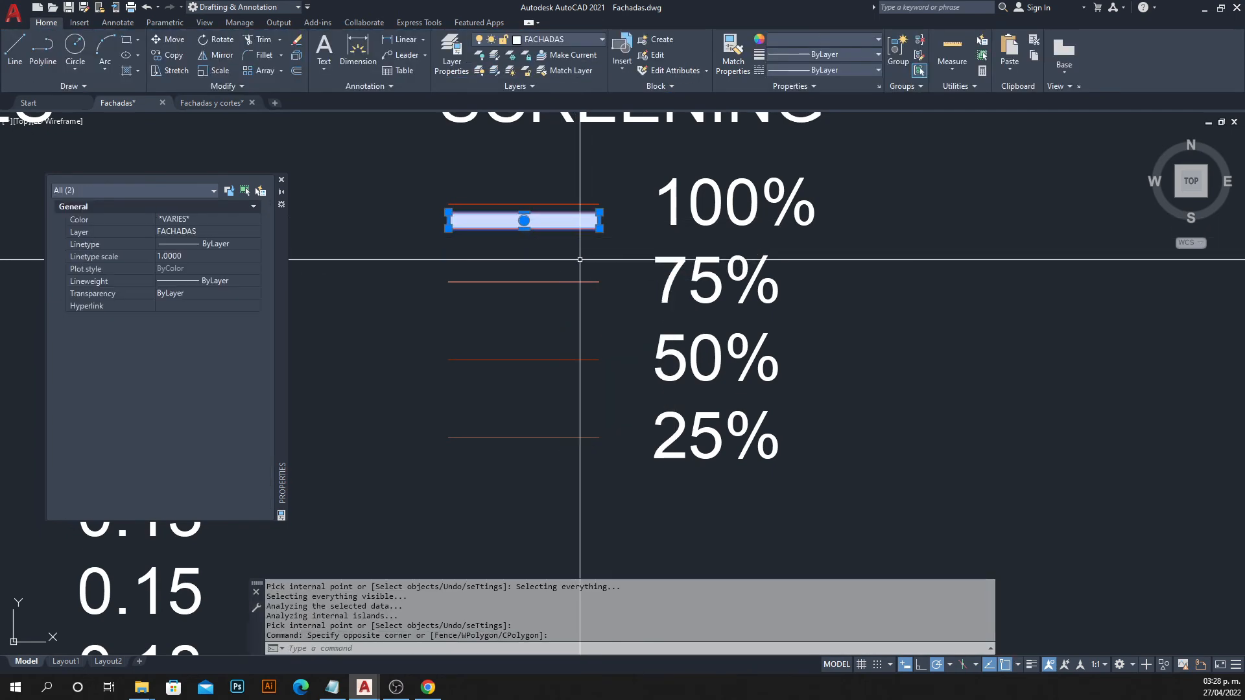
text(CO)
key(Return)
click(598, 205)
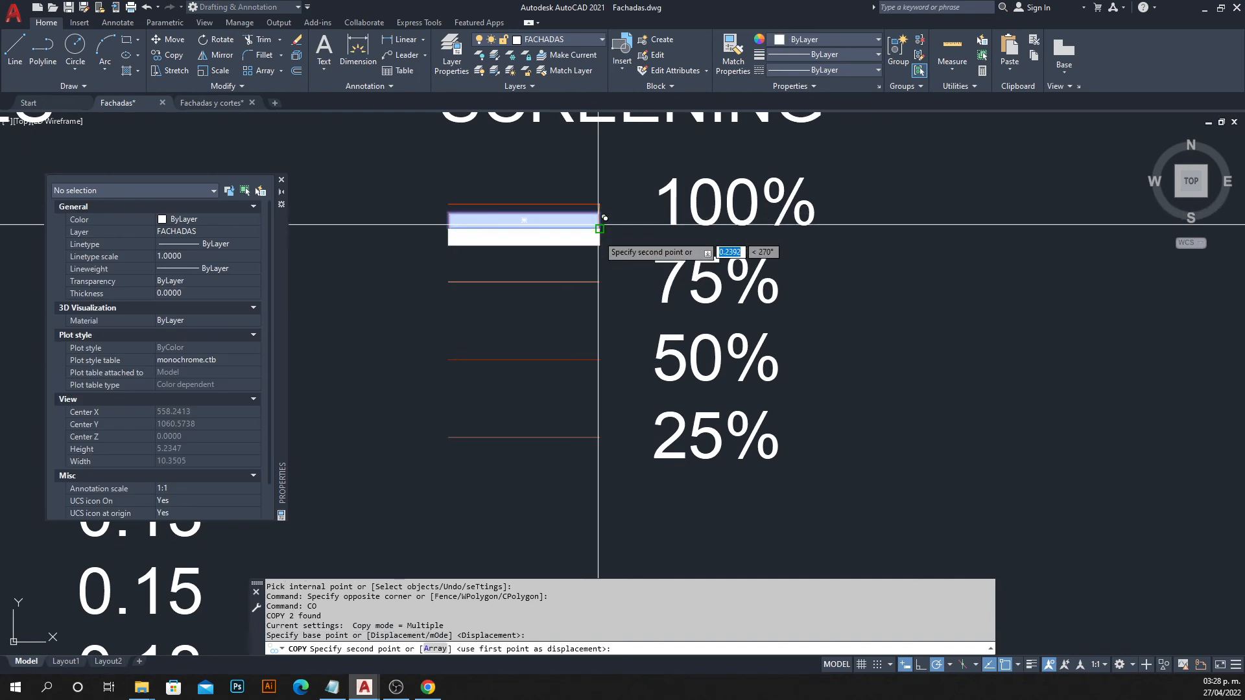
click(600, 281)
click(599, 359)
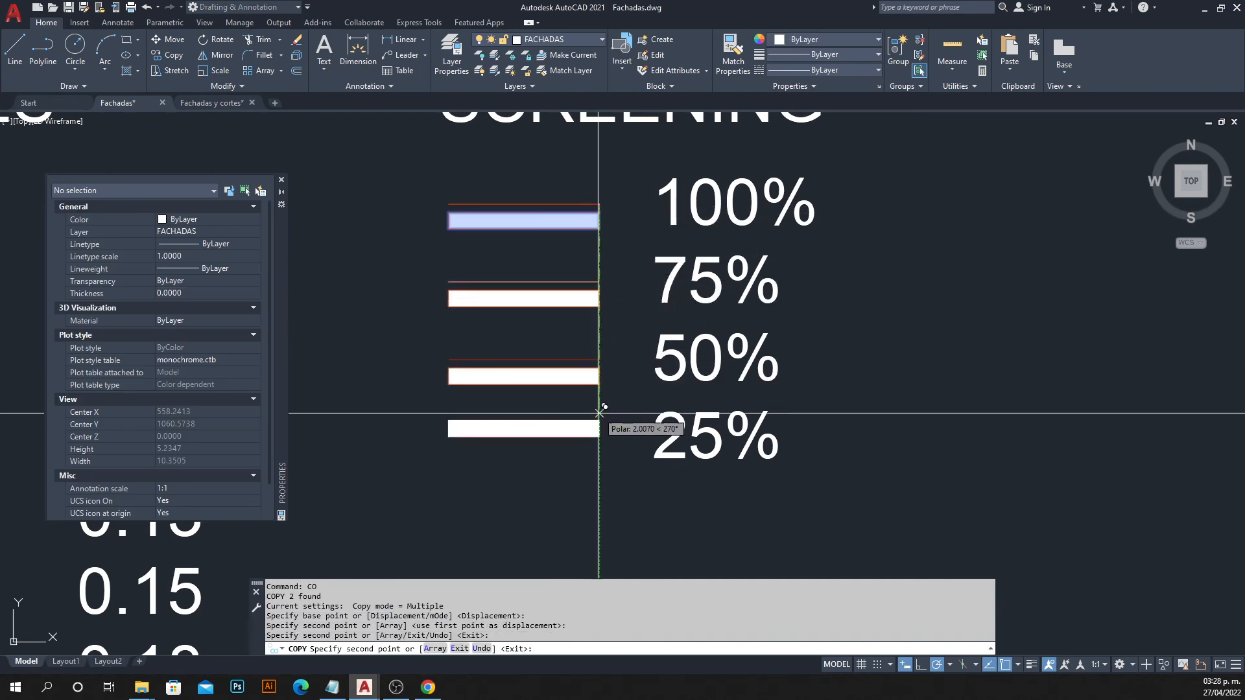
click(598, 437)
key(Escape)
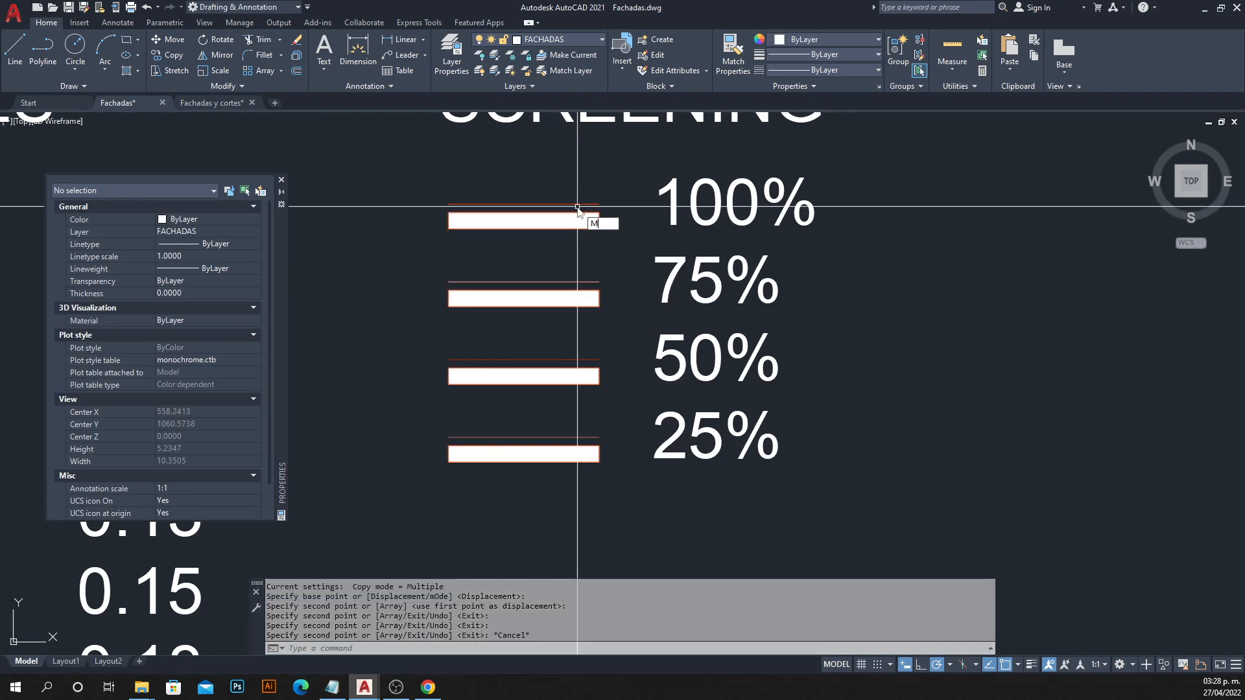
Match the properties of the 100% row's sample line onto its hatched rectangle.
text(MA)
key(Return)
click(590, 204)
click(617, 217)
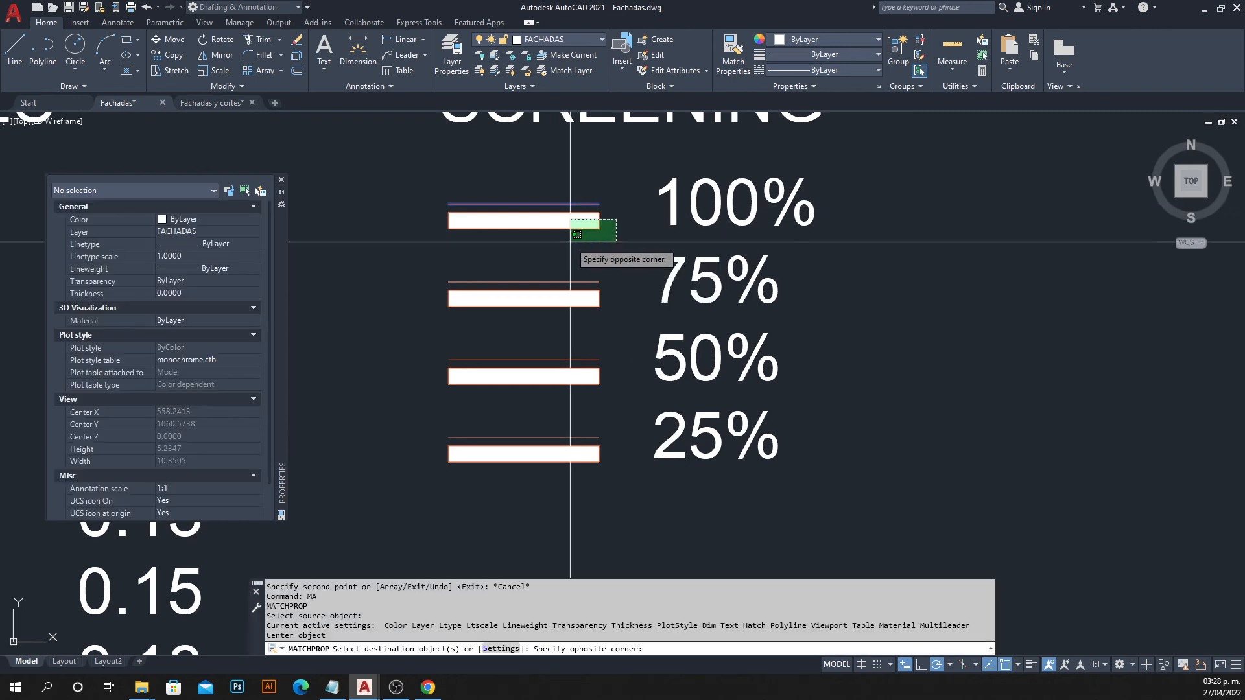
click(599, 276)
key(Escape)
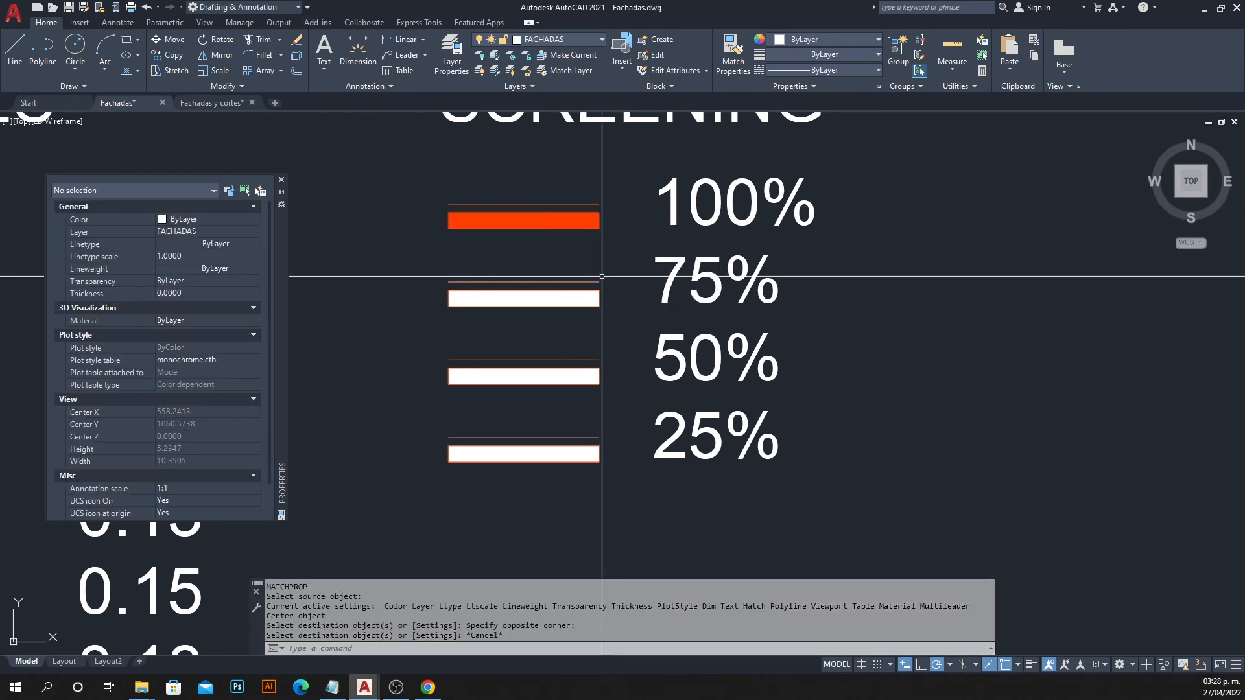
Match the properties of the 75% row's sample line onto its hatched rectangle.
text(MA)
key(Return)
click(597, 282)
click(611, 286)
click(587, 305)
key(Escape)
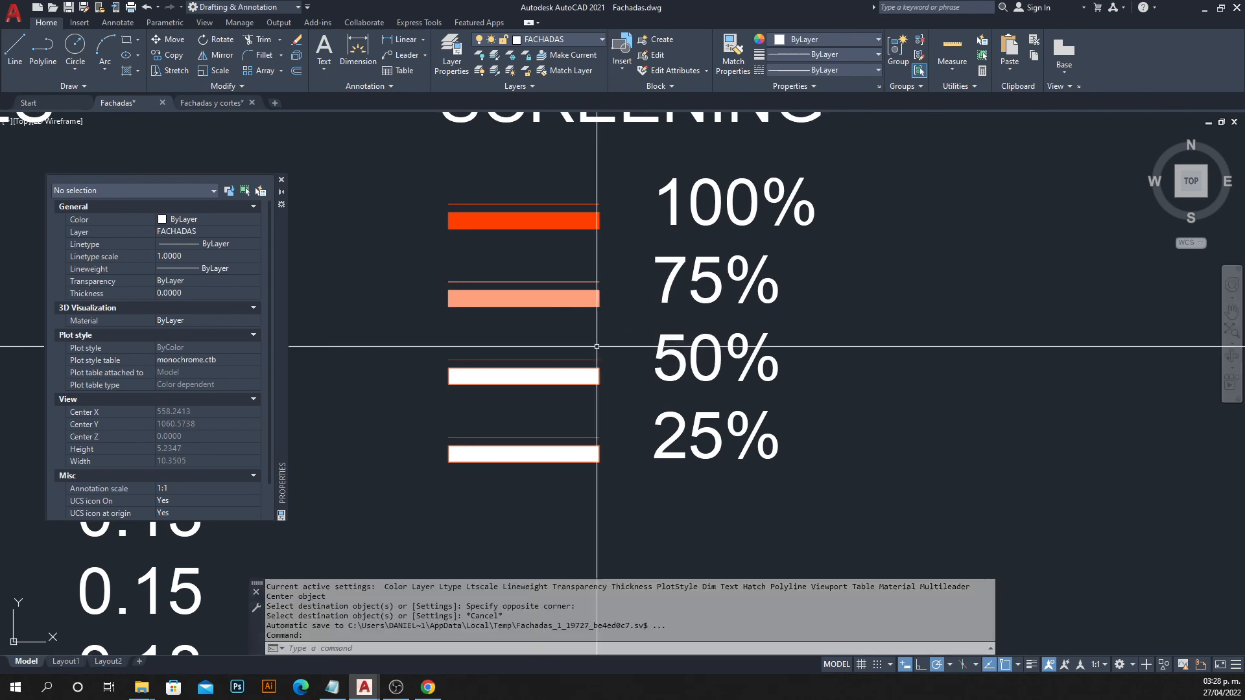
Match the properties of the 50% row's sample line onto its hatched rectangle.
text(MA)
key(Return)
click(591, 360)
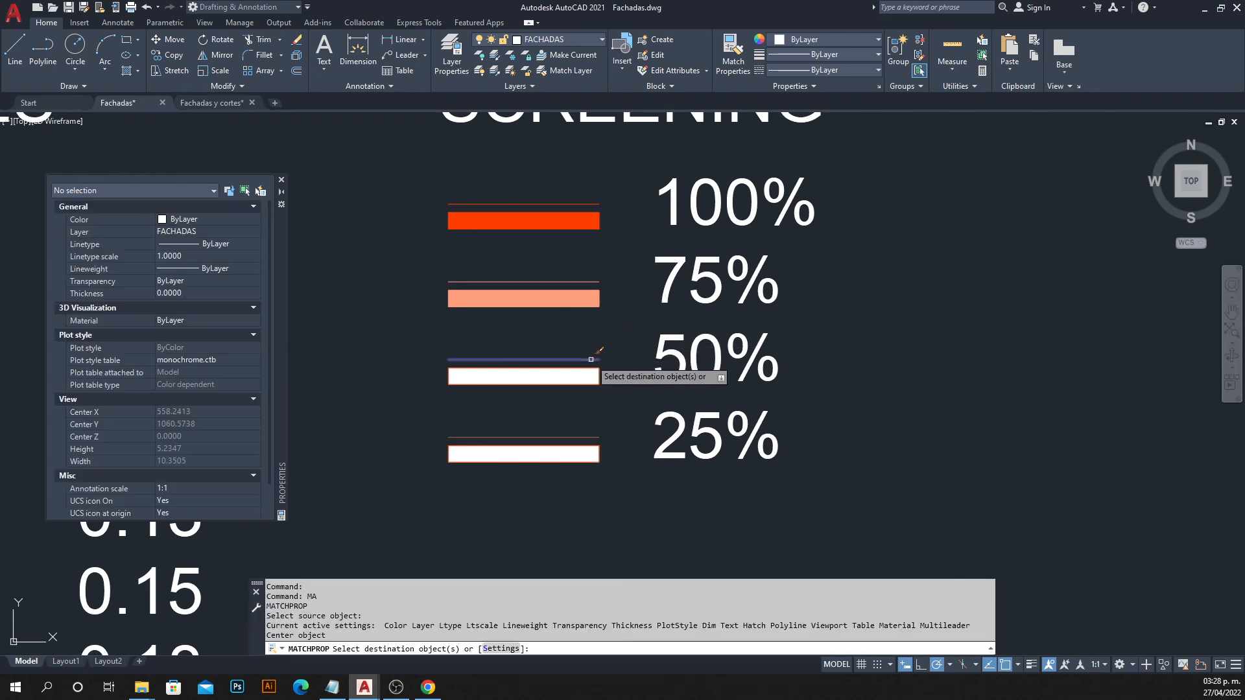
click(602, 366)
click(592, 417)
key(Escape)
Match the properties of the 25% row's sample line onto its hatched rectangle.
text(M)
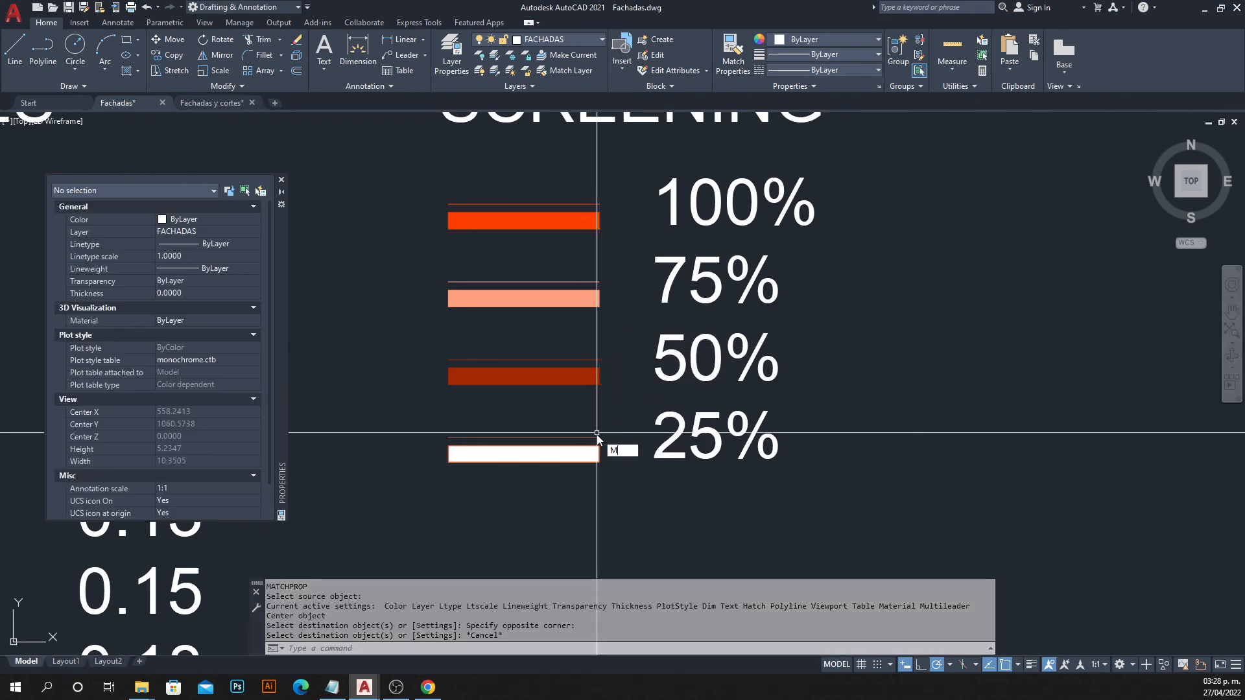
text(A)
key(Return)
click(594, 437)
click(604, 448)
click(576, 471)
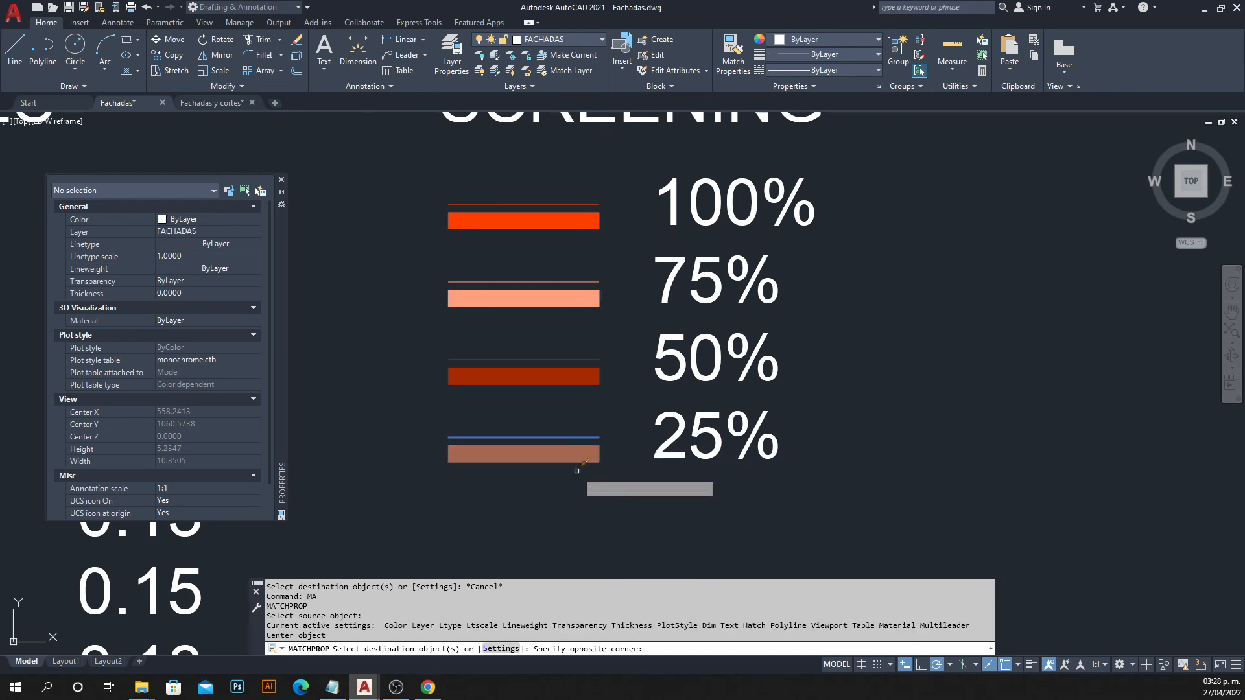
key(Escape)
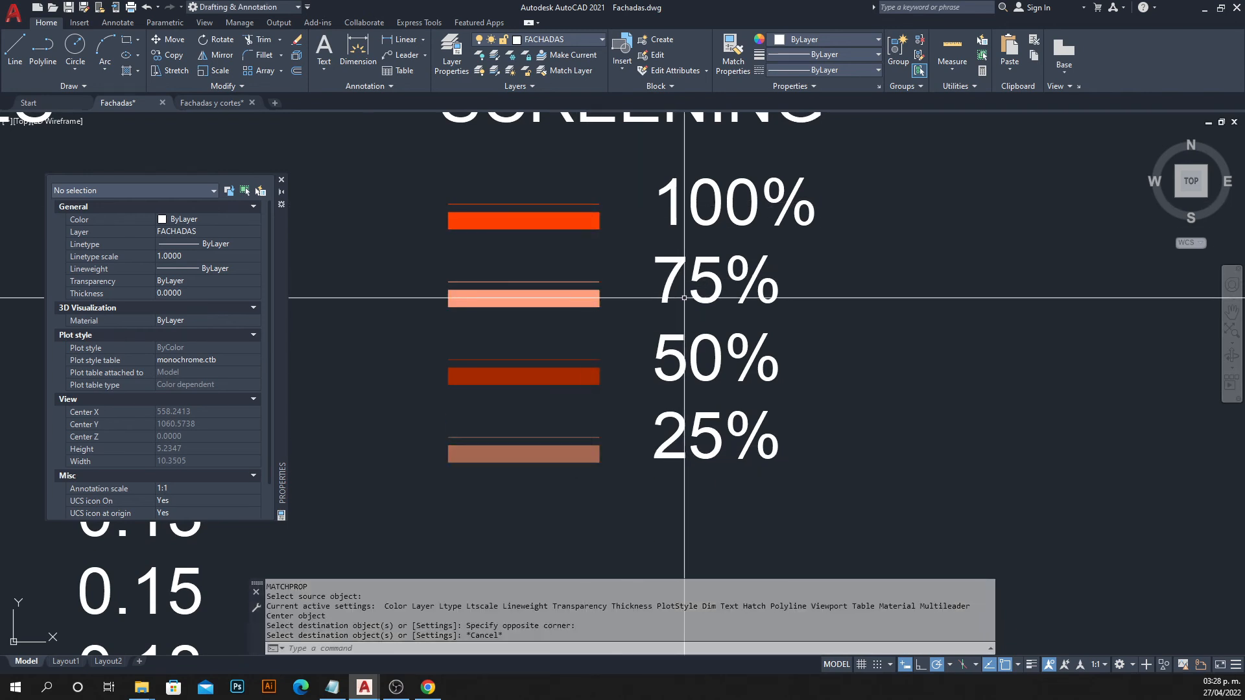
middle_drag(913, 334, 894, 363)
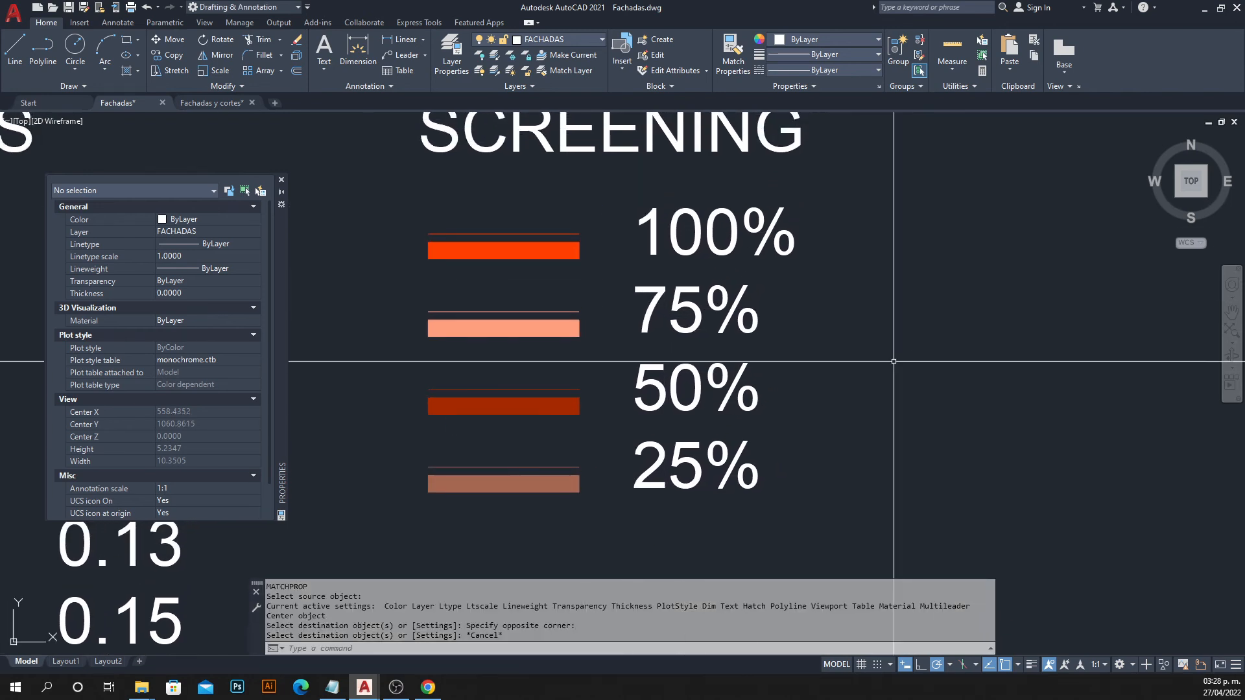
key(ctrl+p)
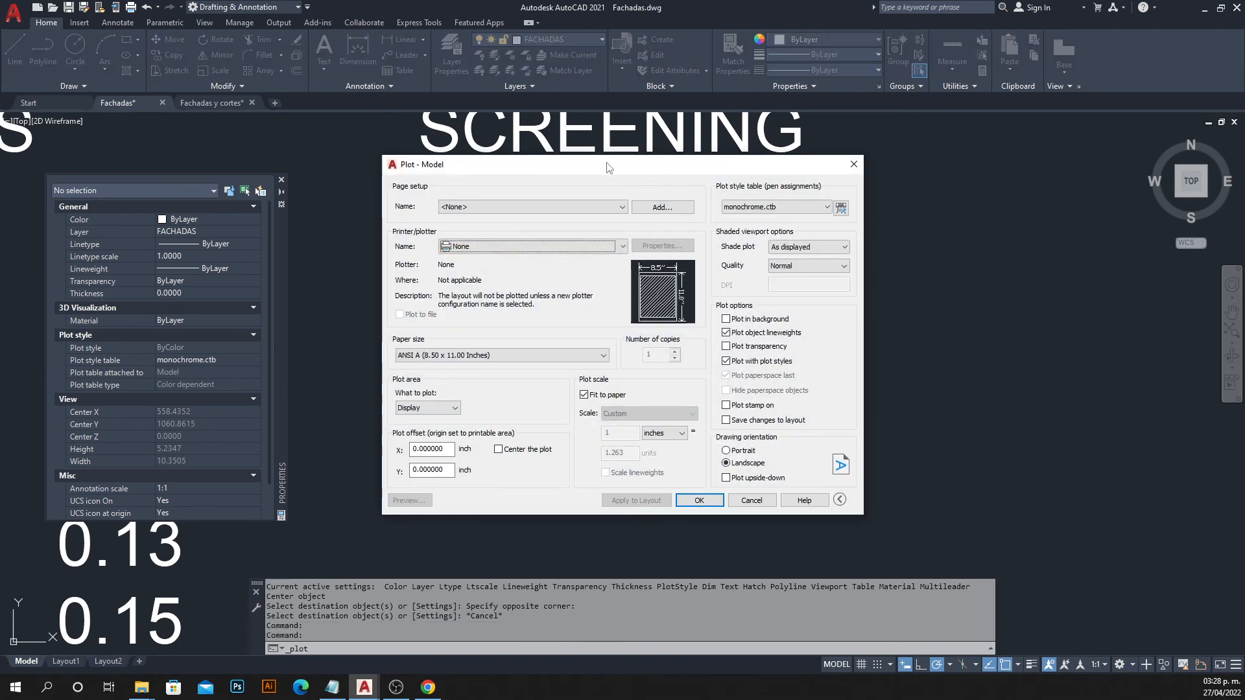
drag(608, 168, 144, 178)
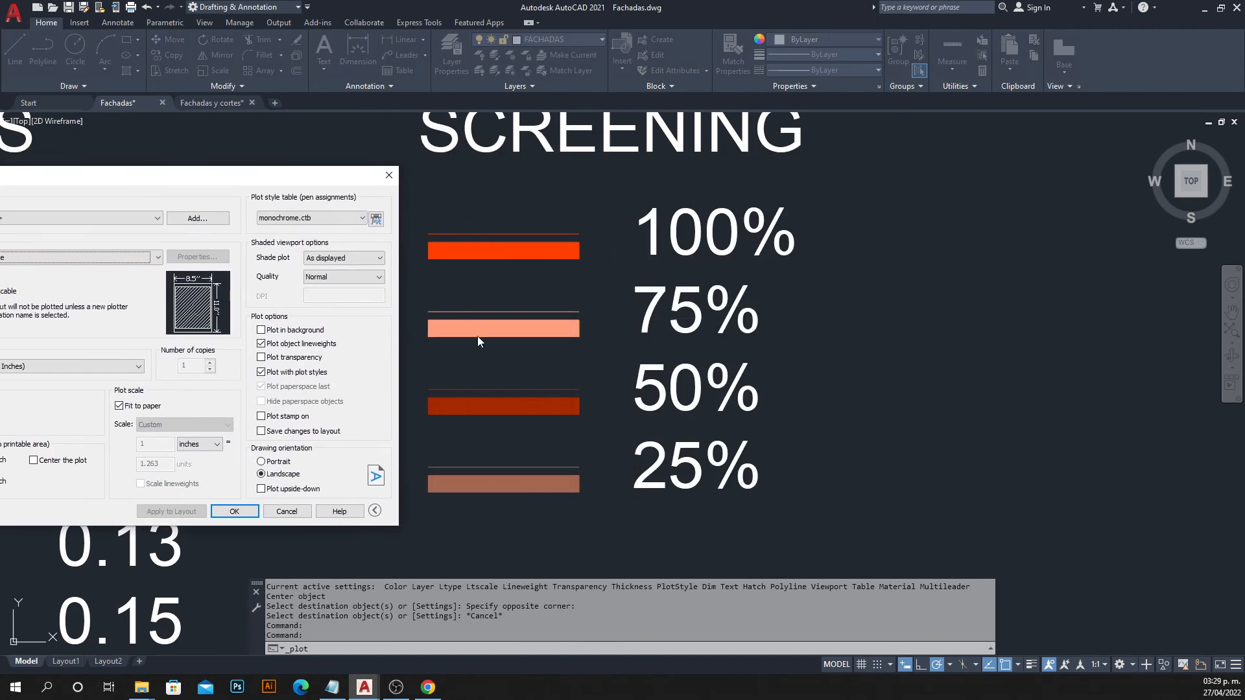
key(Escape)
scroll(459, 172, down, 4)
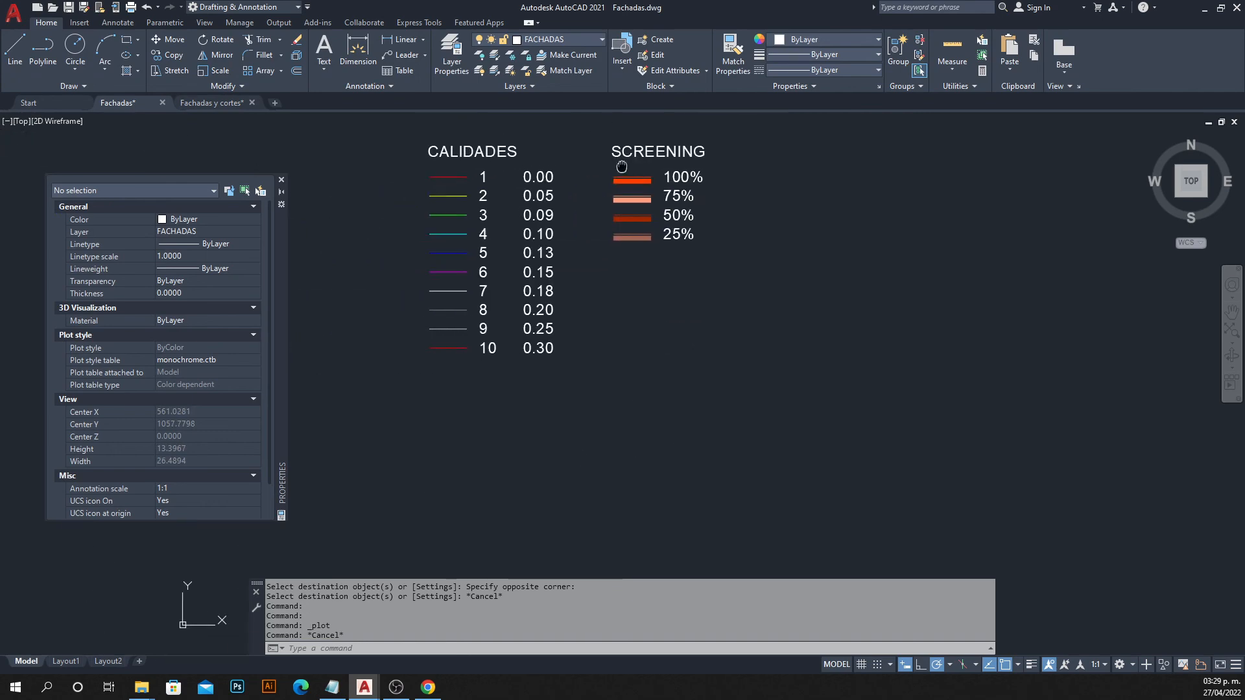
Copy the "1" label from the CALIDADES list to just above the 100% sample line under SCREENING.
scroll(450, 173, up, 3)
click(449, 174)
click(466, 194)
text(co)
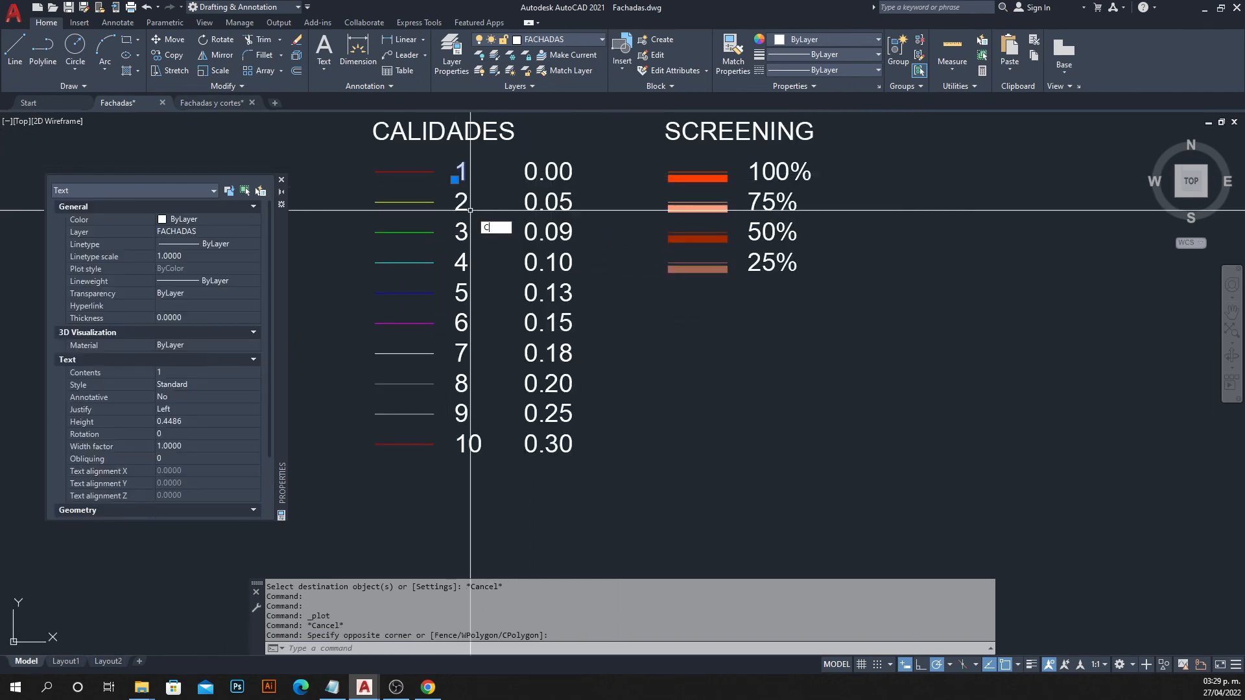
key(Return)
scroll(467, 194, up, 5)
click(410, 129)
scroll(410, 129, down, 4)
scroll(625, 223, up, 3)
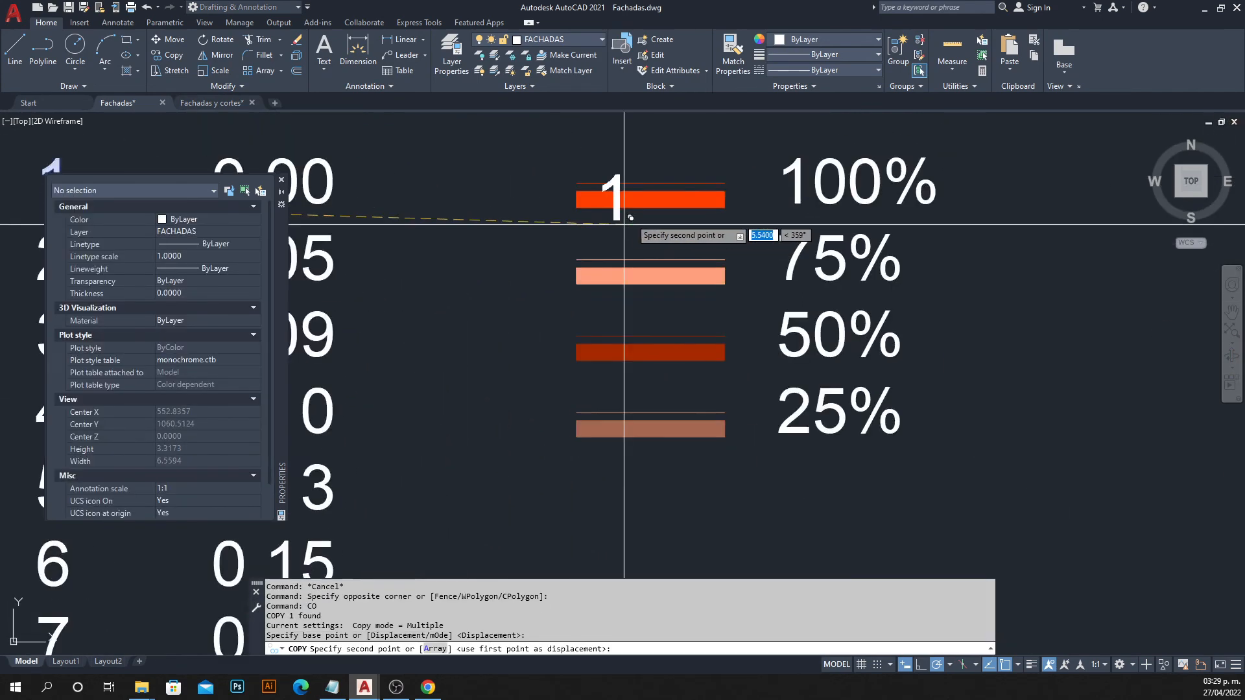
scroll(583, 243, down, 1)
key(Escape)
Change the copied label above the 100% sample to 20.
double_click(575, 214)
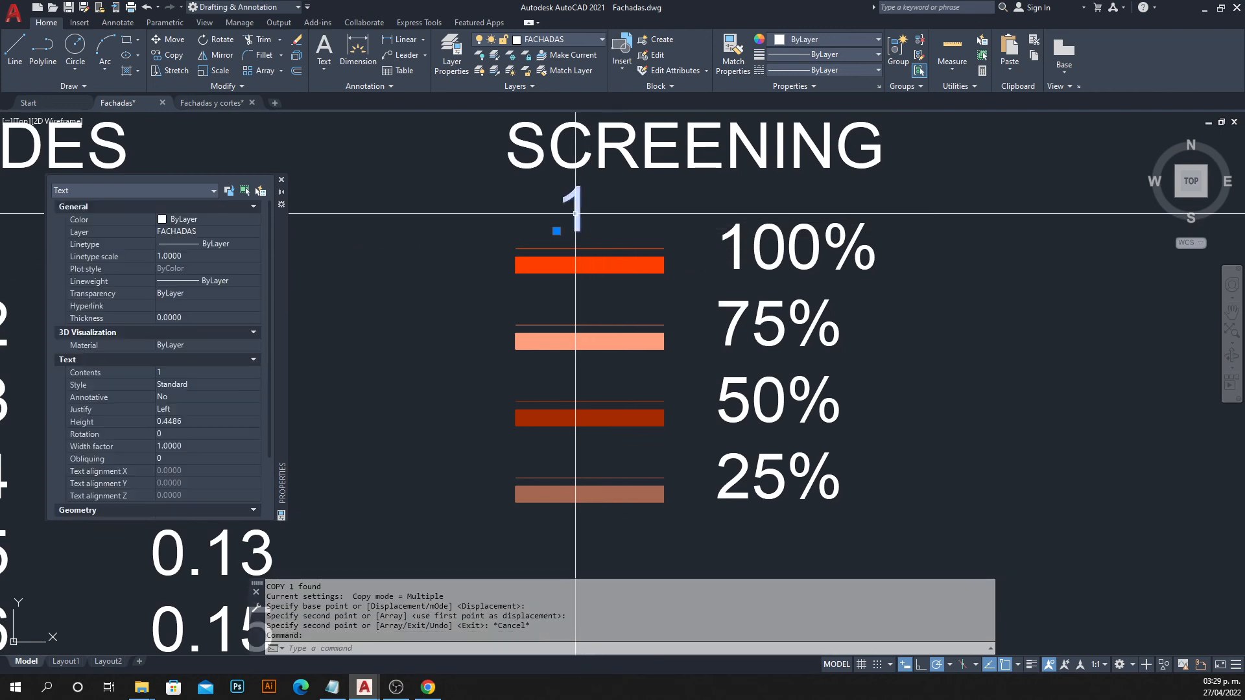
text(20)
click(650, 219)
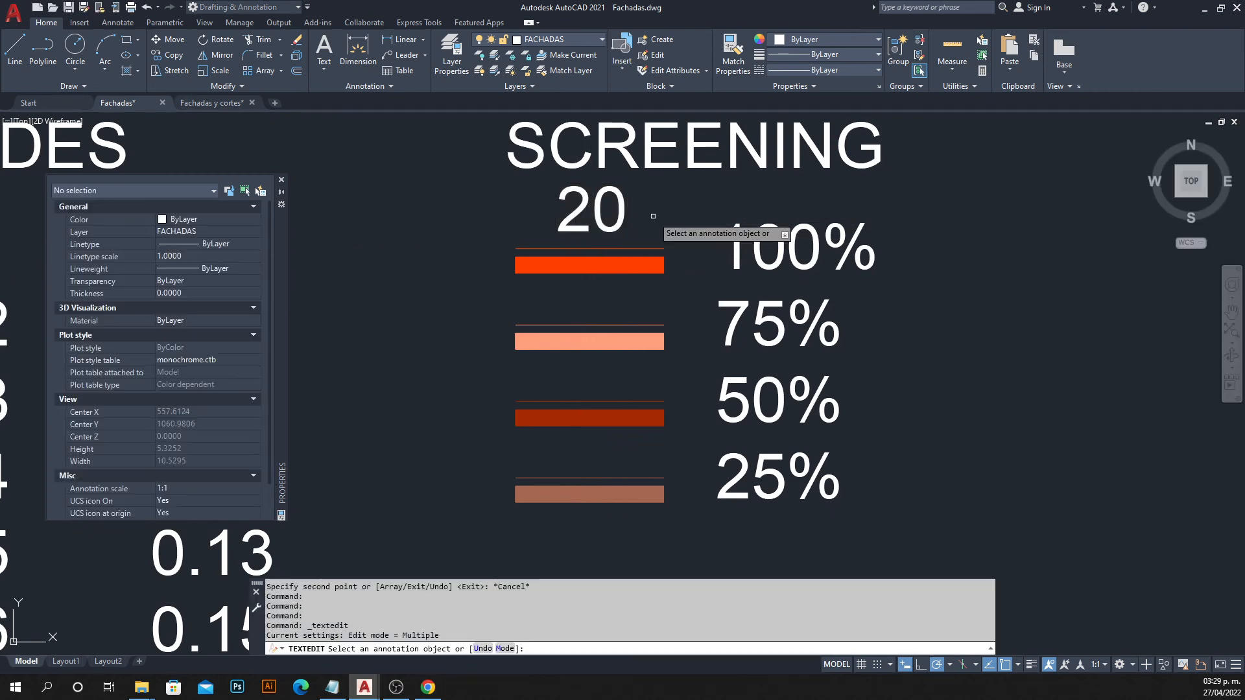
key(Escape)
Copy the 20 label straight down to just above the 75% sample line.
click(651, 217)
click(593, 220)
text(co)
key(space)
click(601, 216)
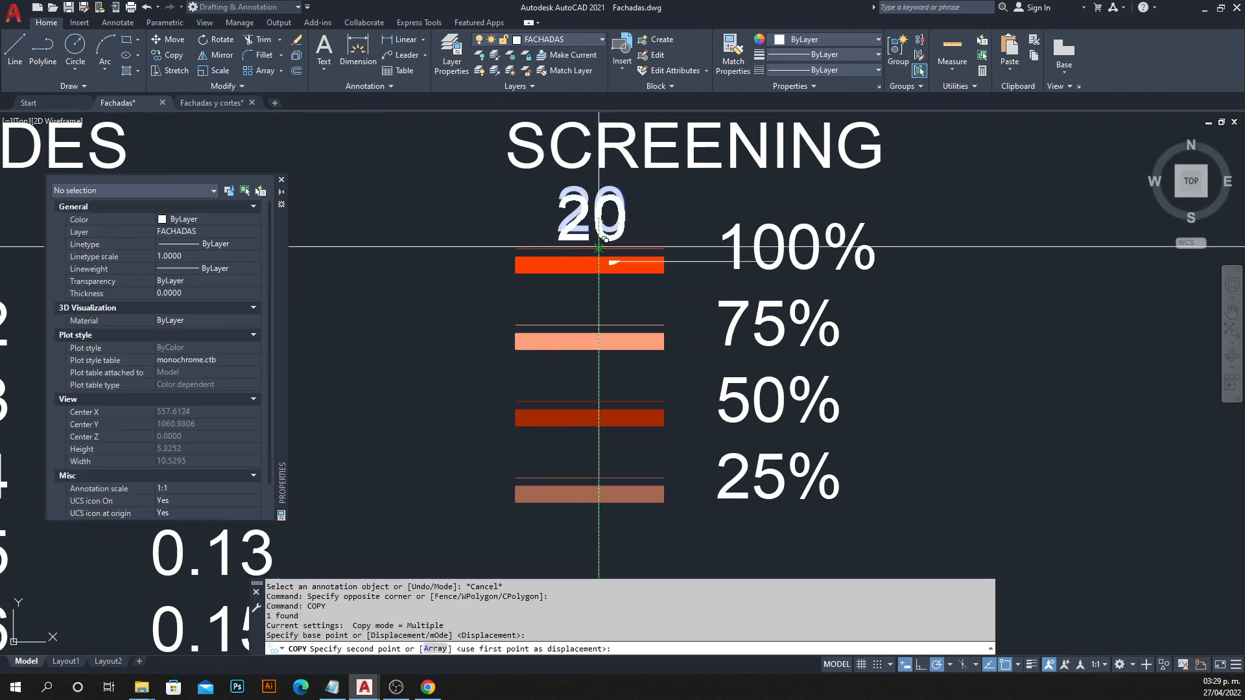
click(605, 309)
key(Escape)
Change the copied label above the 75% sample to 21.
click(604, 307)
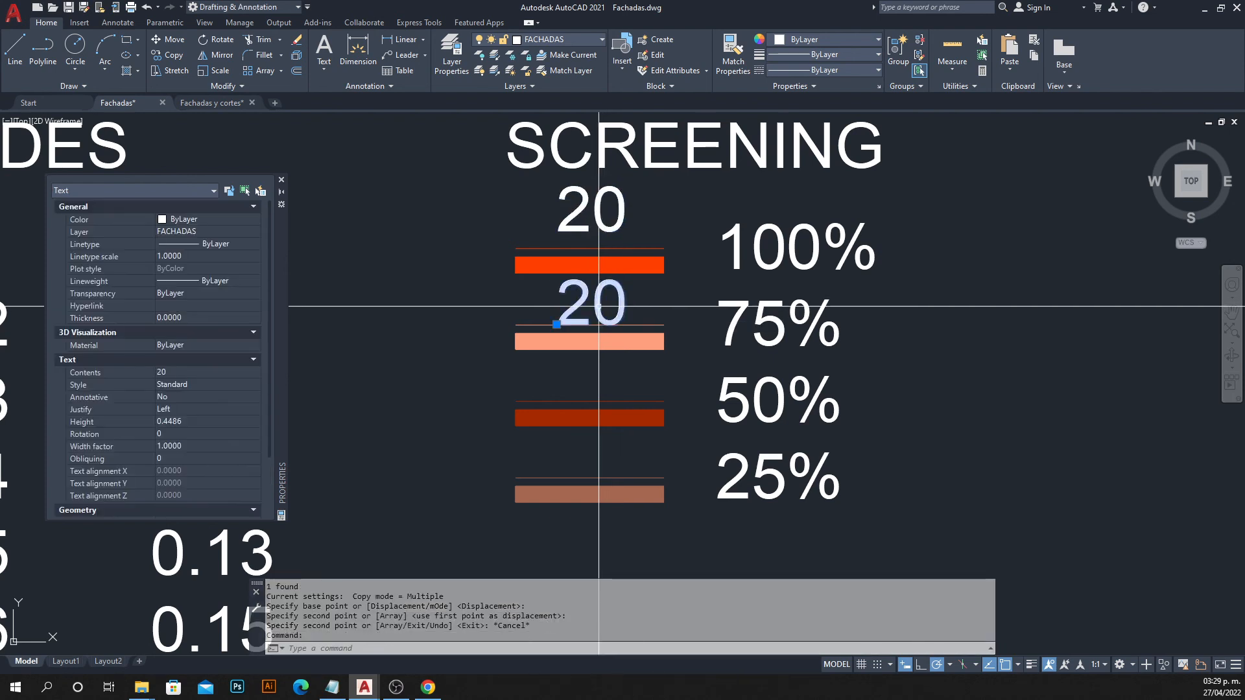
double_click(598, 306)
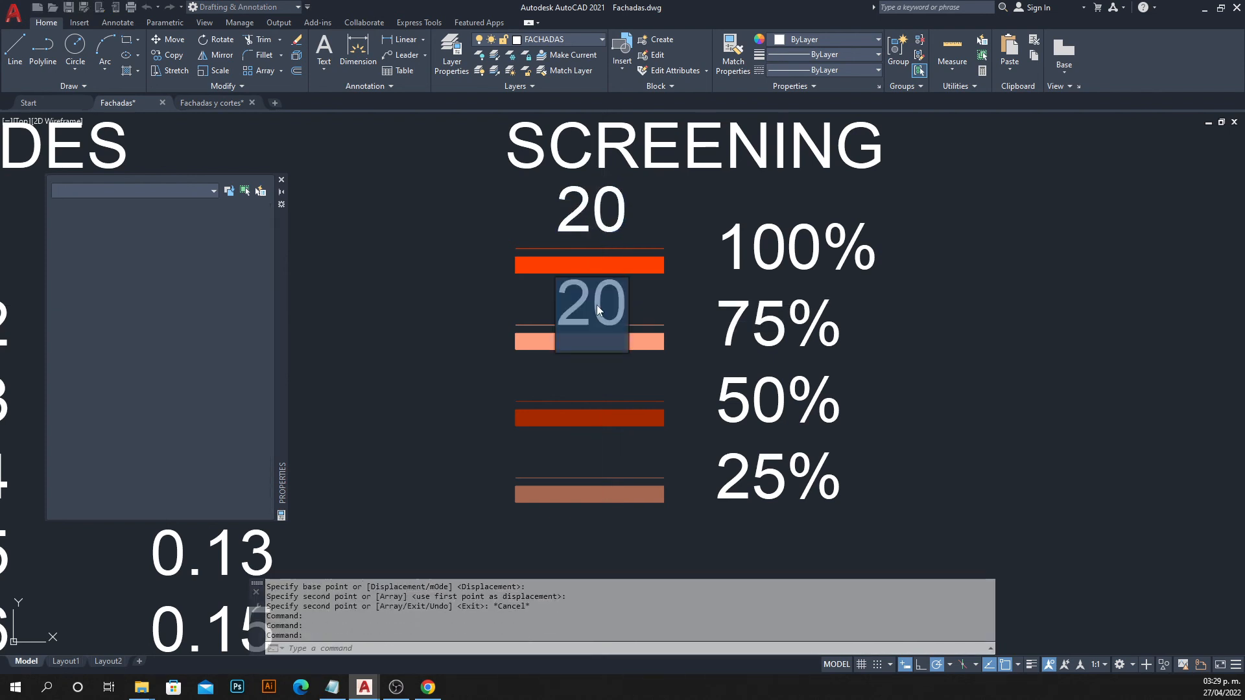
text(21)
key(Return)
key(Escape)
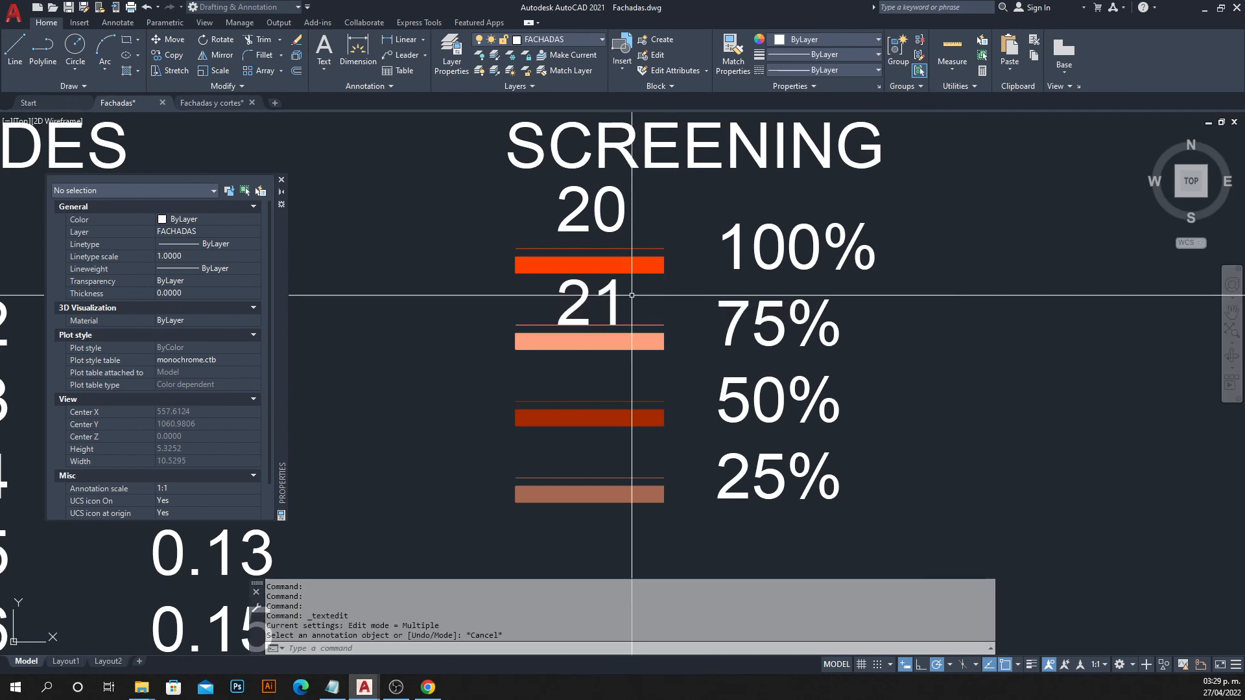
Copy the 21 label straight down to just above the 50% sample line.
click(634, 298)
click(578, 303)
text(co)
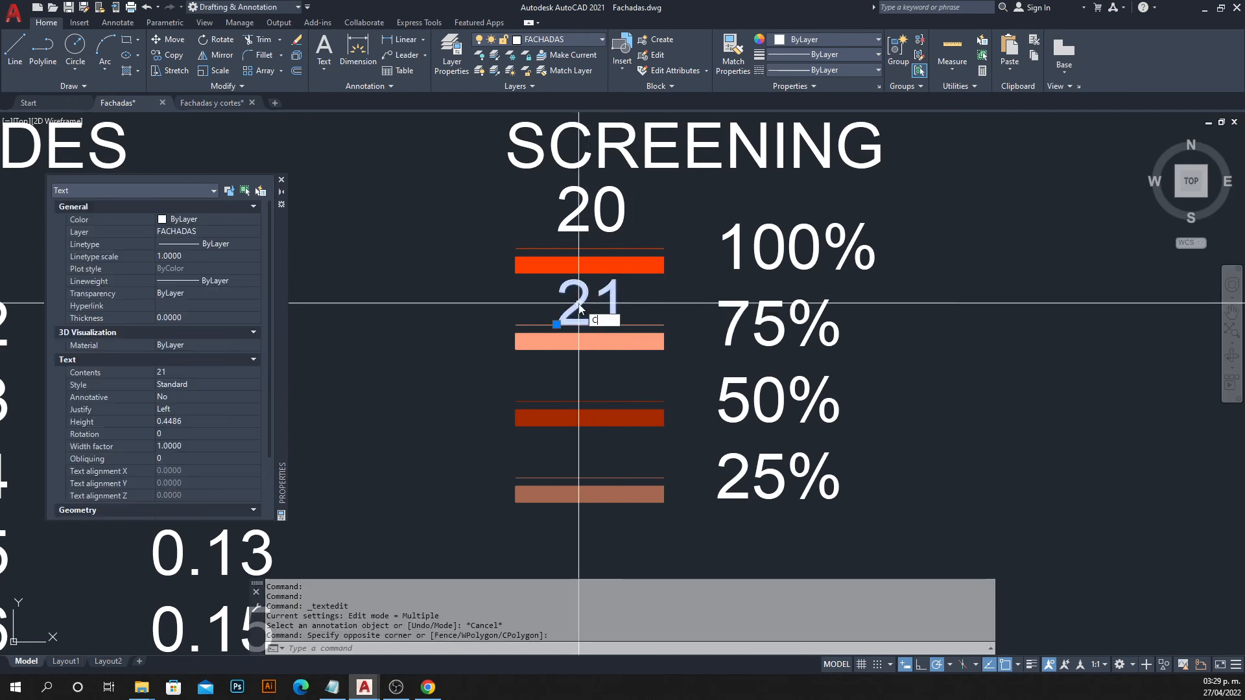
key(Return)
click(580, 303)
click(582, 377)
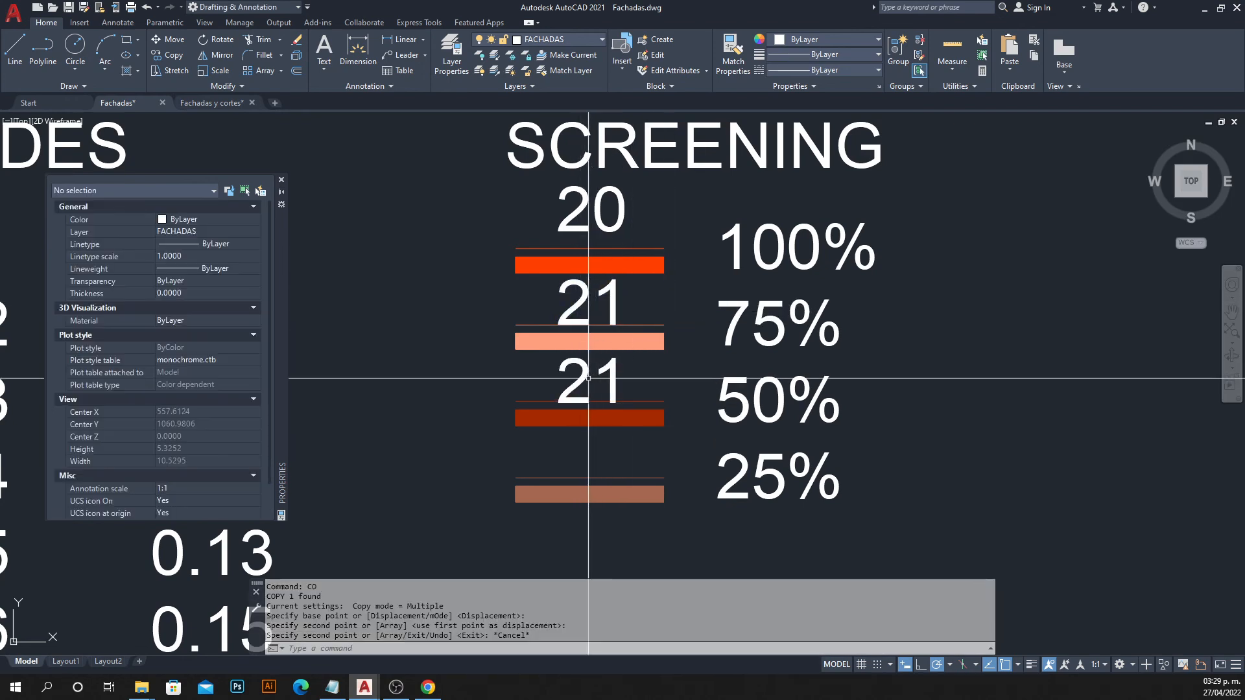
key(Escape)
Change the copied label above the 50% sample to 22.
double_click(586, 381)
text(22)
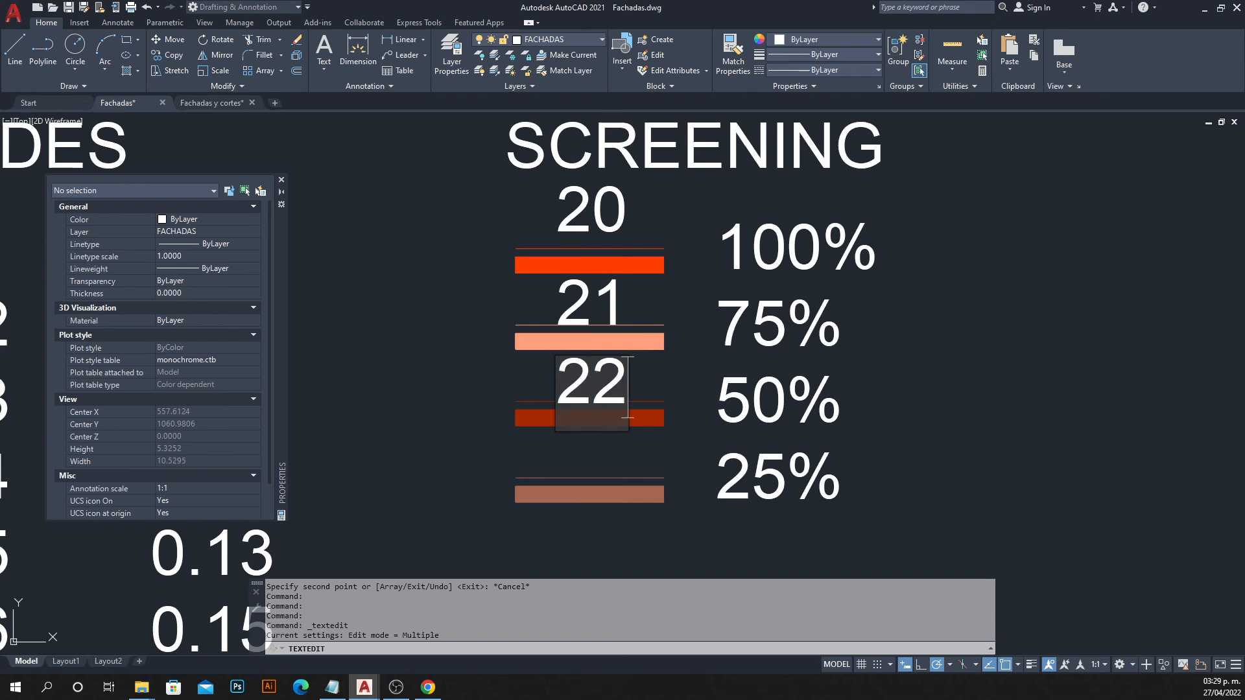
key(Return)
key(Escape)
Copy the 22 label straight down to just above the 25% sample line.
click(631, 364)
click(595, 370)
text(co)
key(Return)
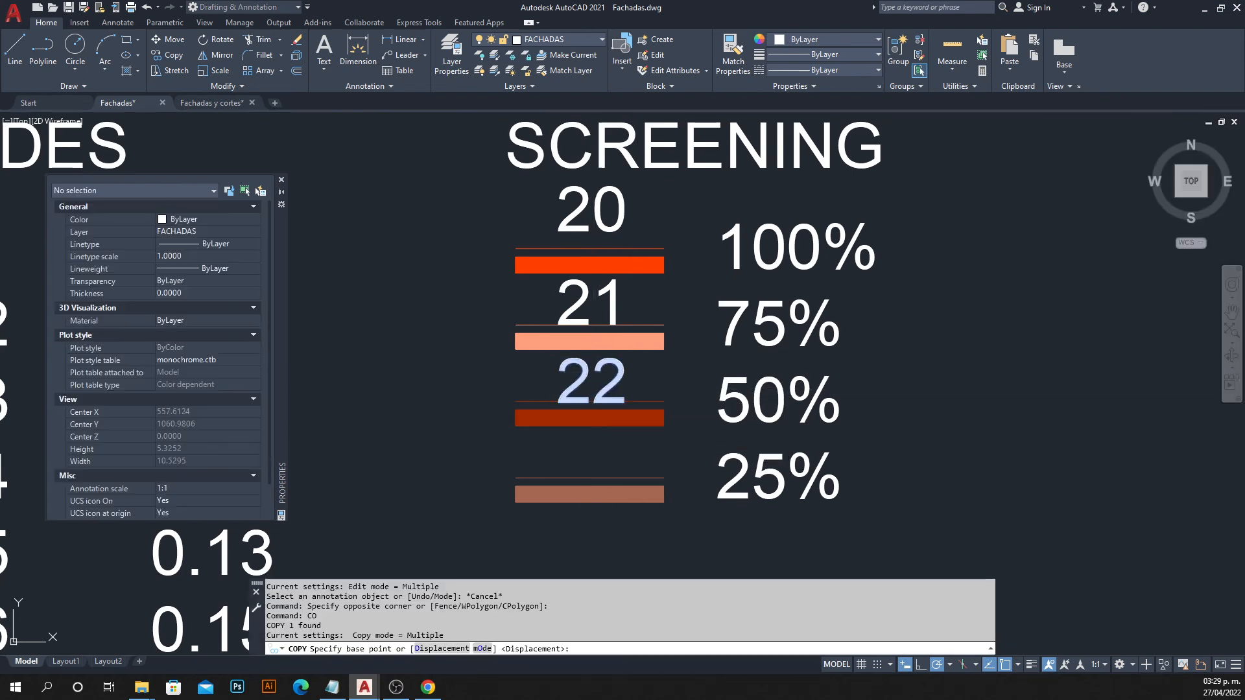
click(582, 402)
click(585, 476)
key(Escape)
Change the copied label above the 25% sample to 23.
click(587, 460)
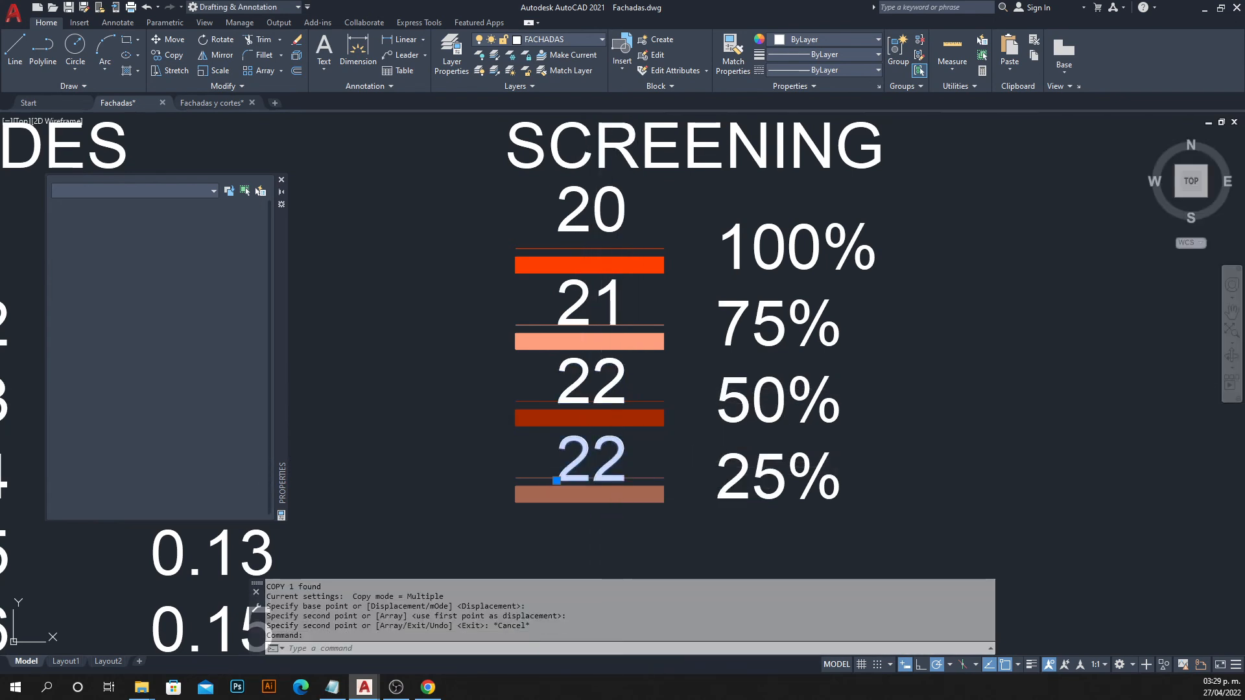
double_click(589, 461)
text(23)
key(Return)
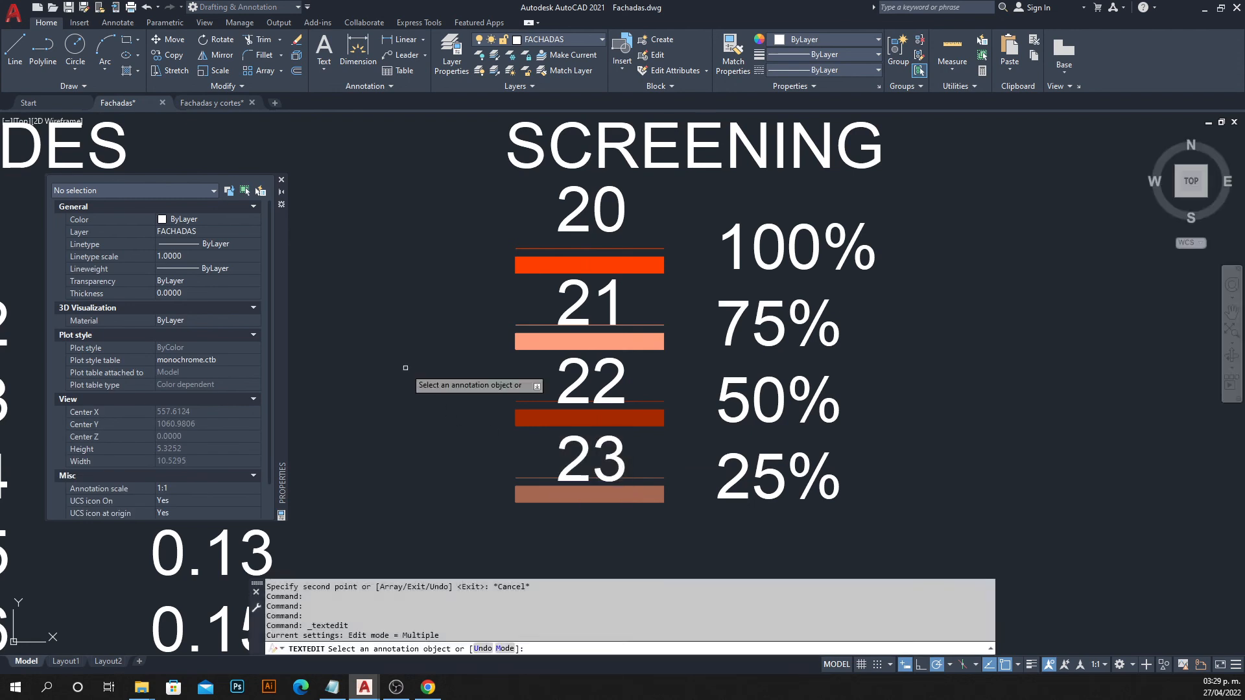
key(Escape)
Move all four legend rows with their numbers and percentages slightly down, away from the SCREENING heading.
click(920, 201)
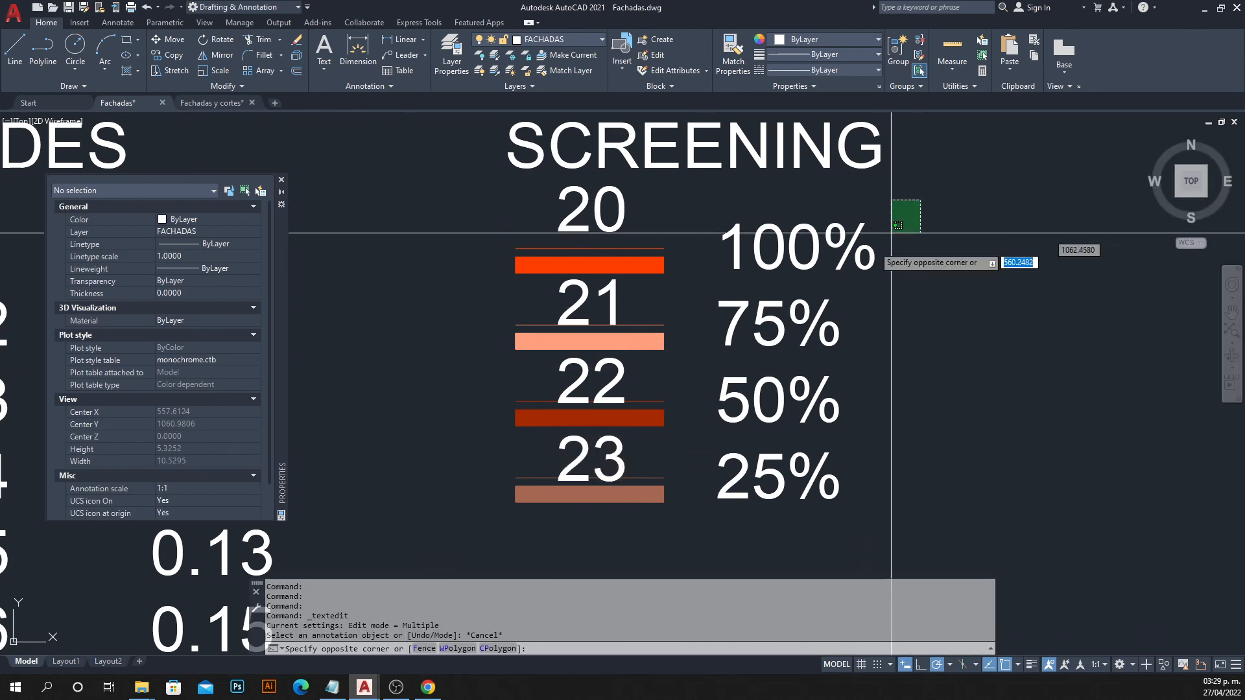
click(445, 515)
text(M)
key(Return)
click(921, 386)
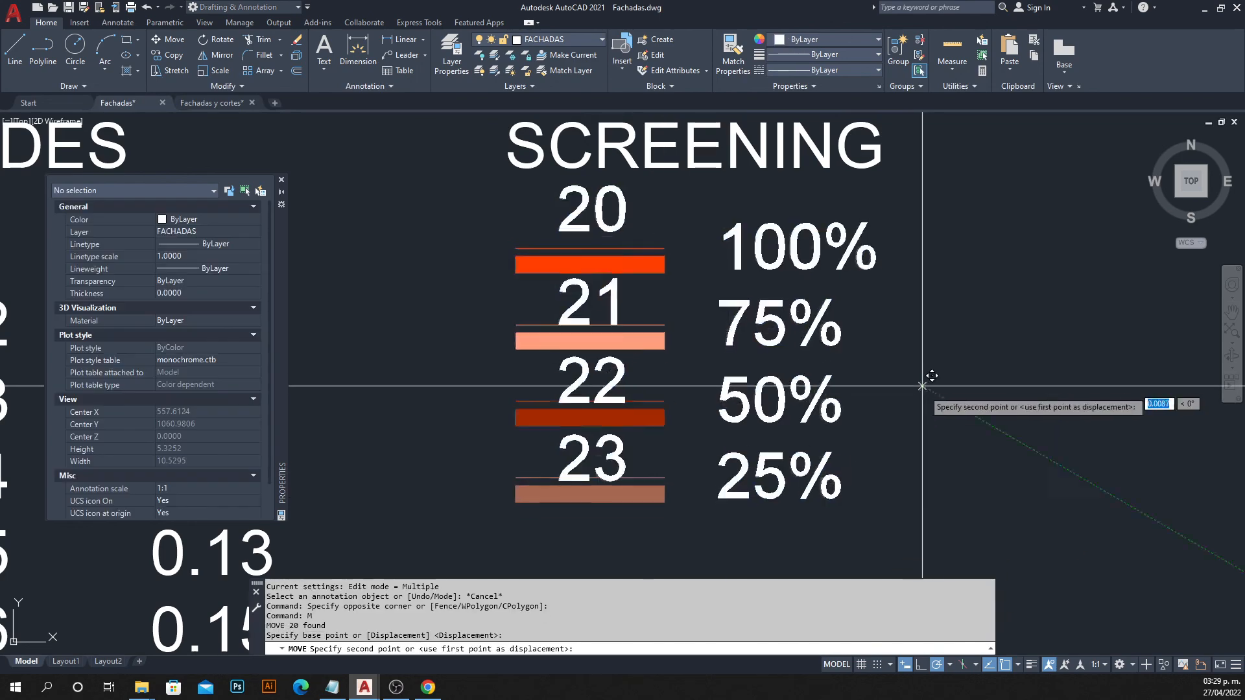
key(Escape)
Open the monochrome.ctb plot style table for editing from the plot settings, keeping the SCREENING legend in view.
middle_drag(858, 397, 800, 398)
key(ctrl+p)
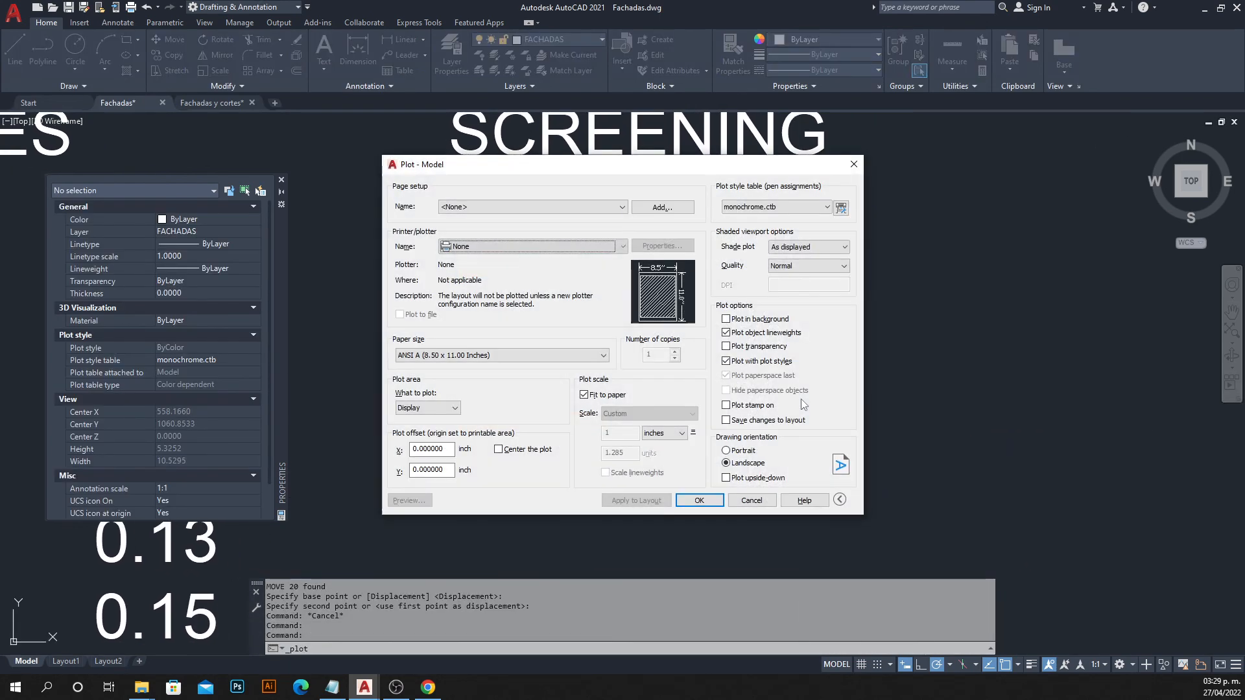
drag(402, 191, 231, 175)
click(363, 214)
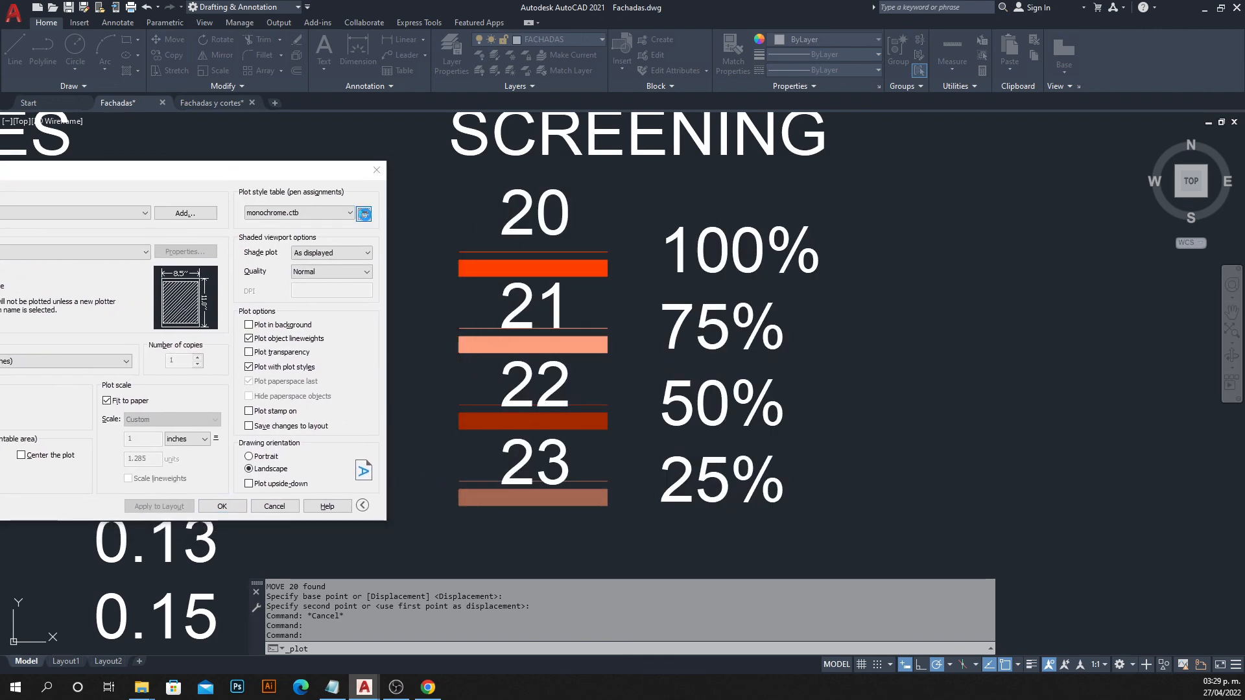
drag(712, 142, 993, 152)
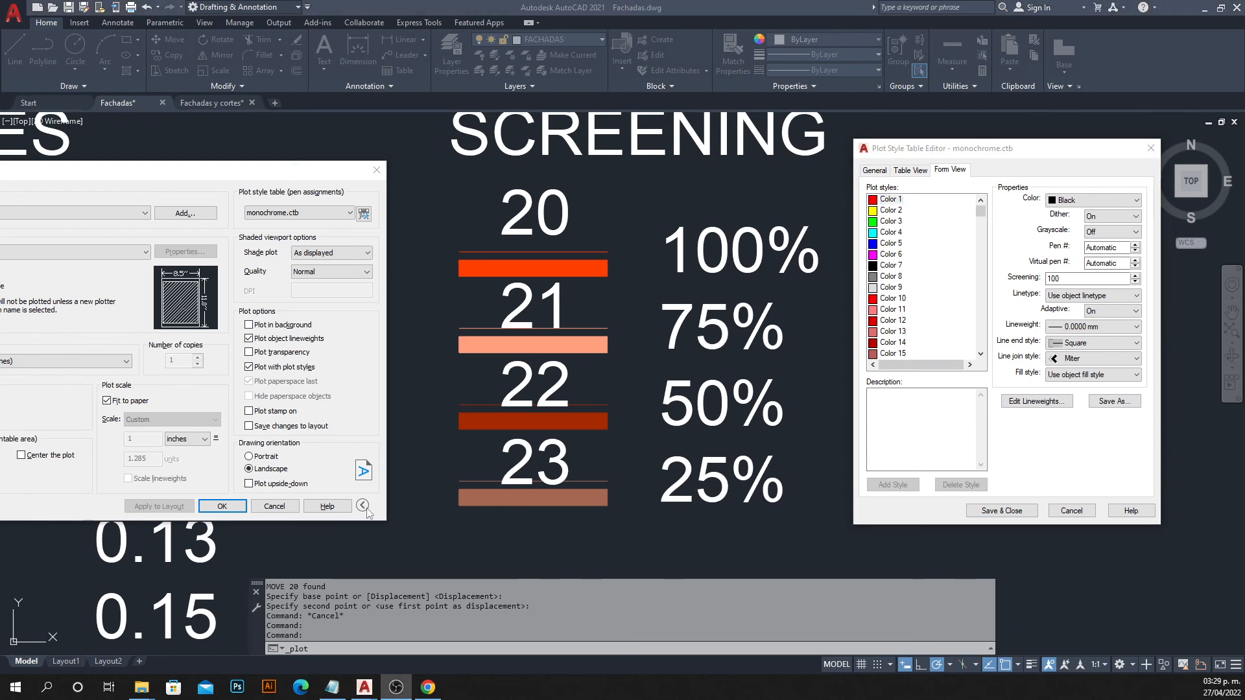
Edit the screening of the legend's colours, including Color 21 and Color 23, to match their listed percentages, and save the plot style table.
scroll(933, 343, down, 4)
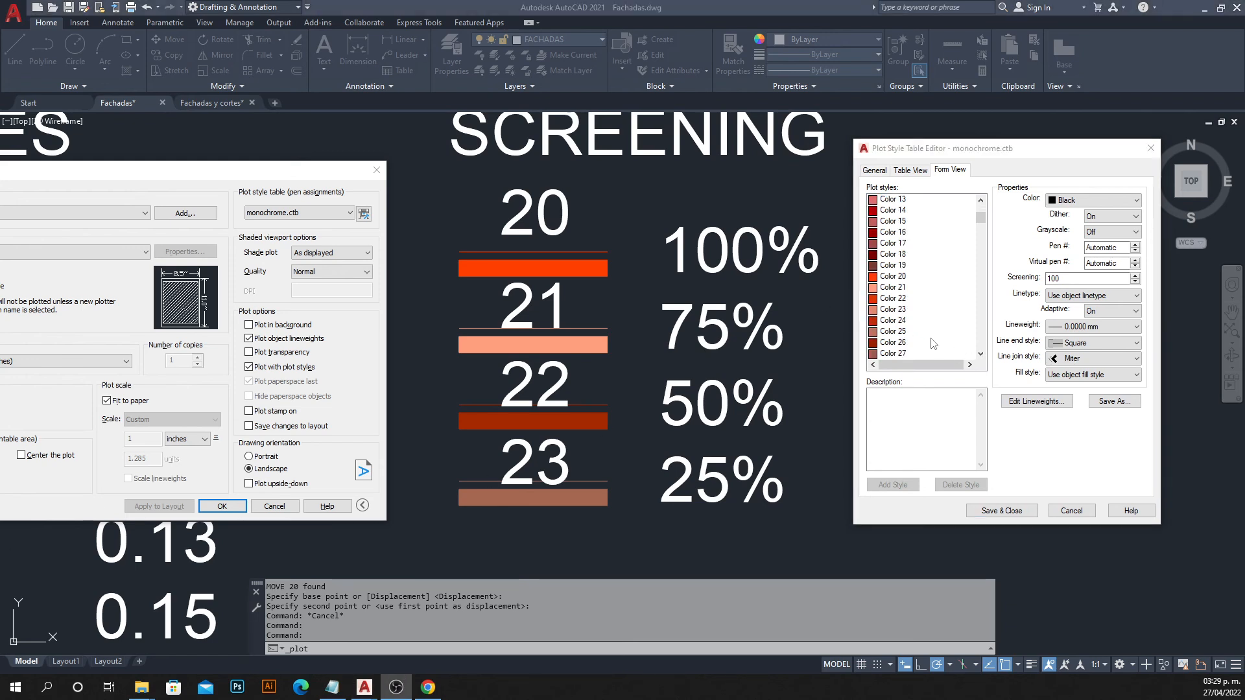
click(901, 278)
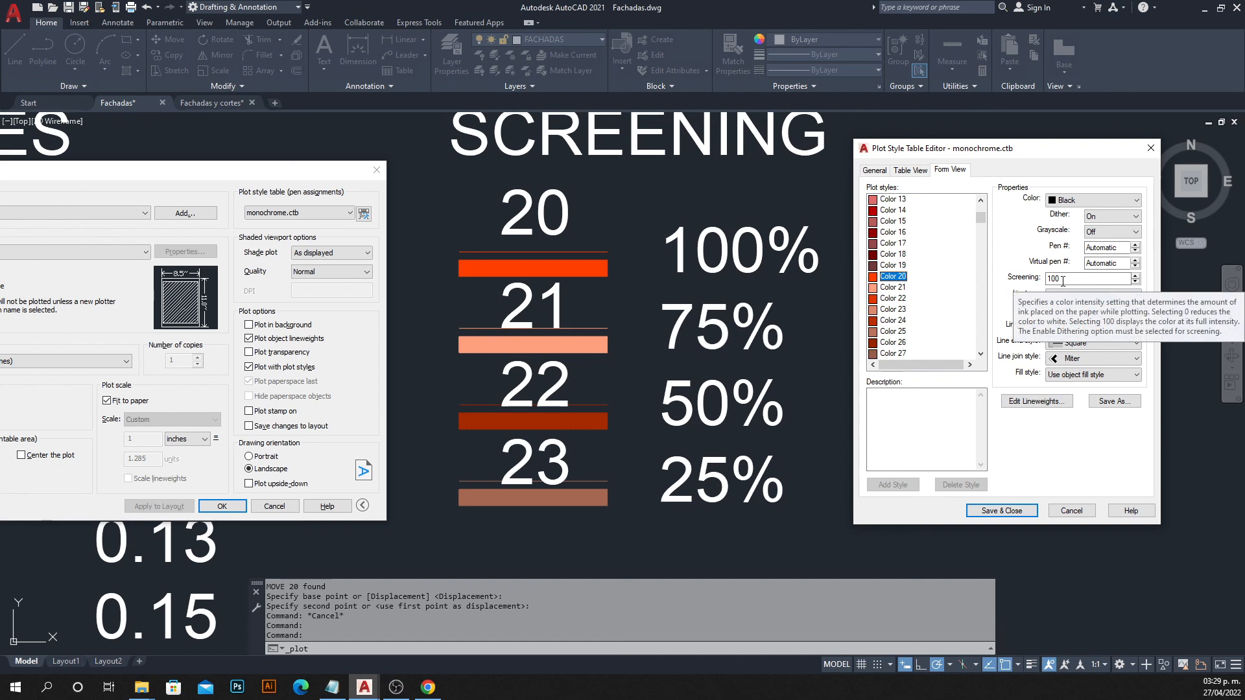
click(886, 286)
drag(1063, 280, 1001, 280)
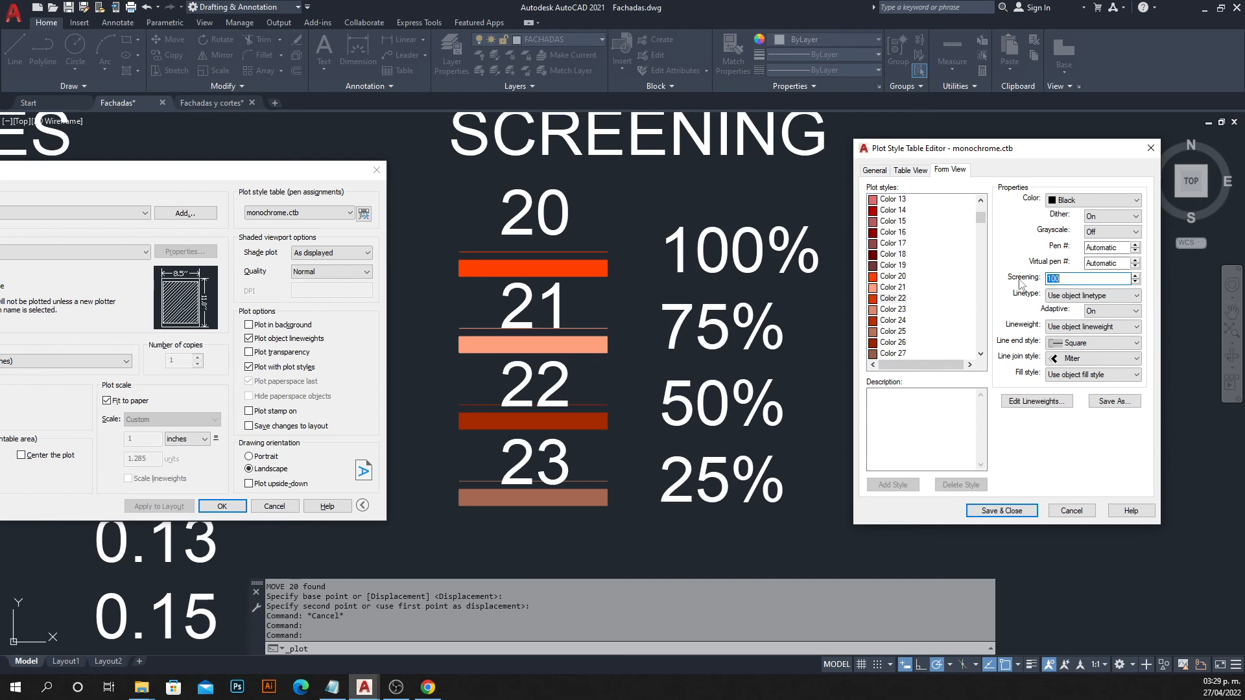
click(898, 309)
drag(1065, 280, 992, 283)
click(1004, 511)
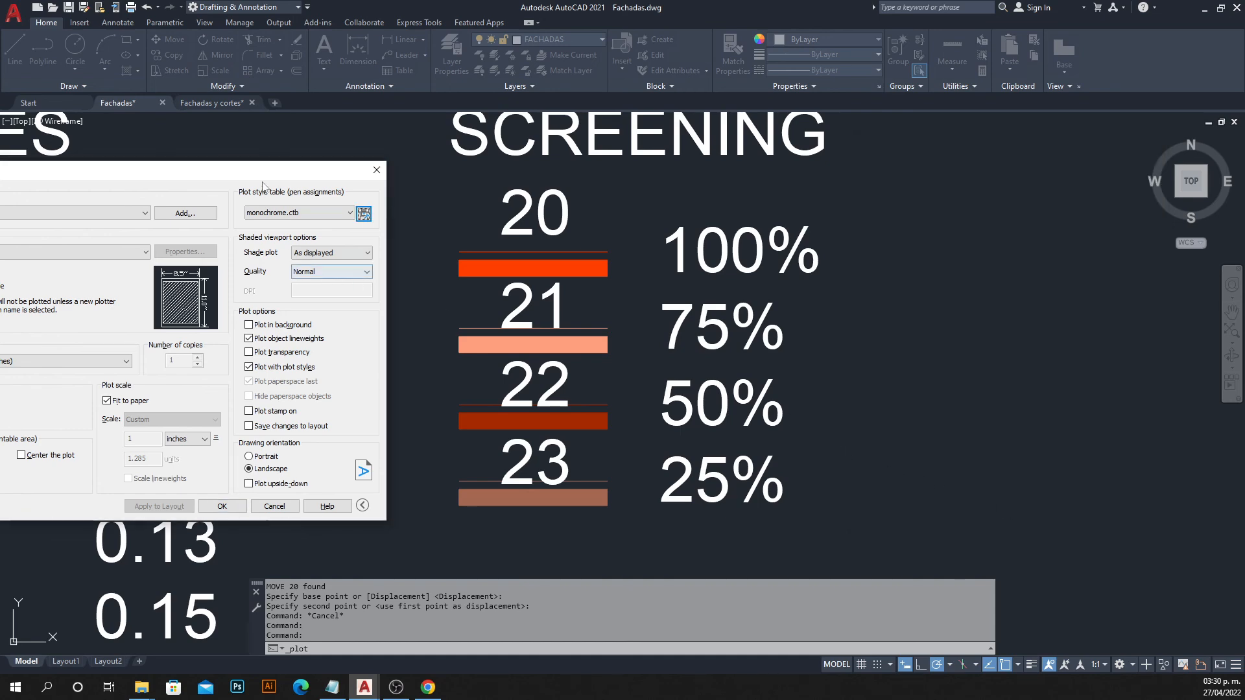
Set the plotter to DWG To PDF.pc3.
drag(248, 167, 685, 128)
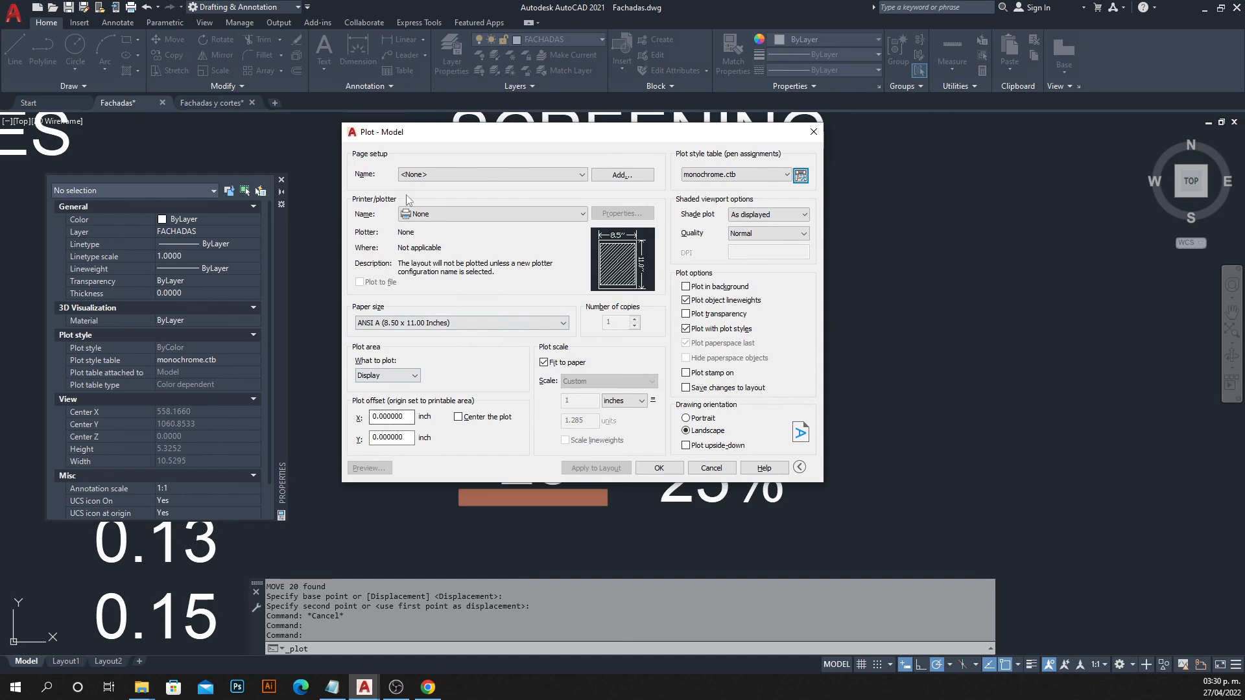
click(419, 214)
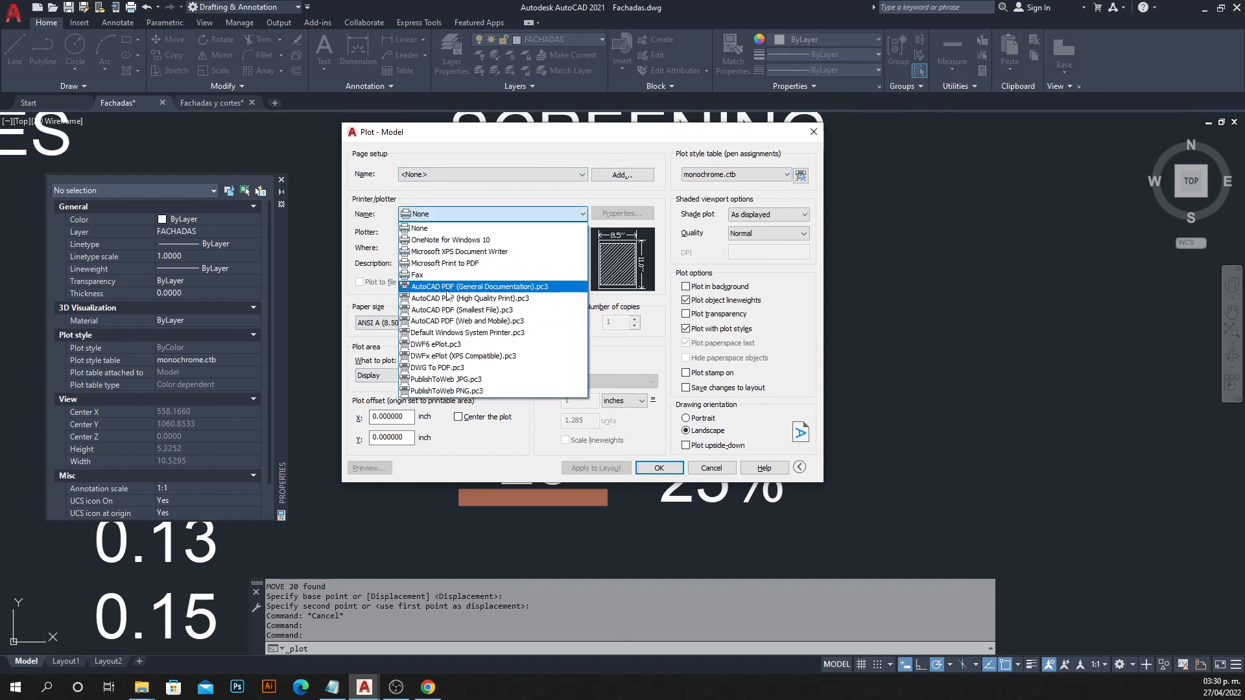
click(442, 367)
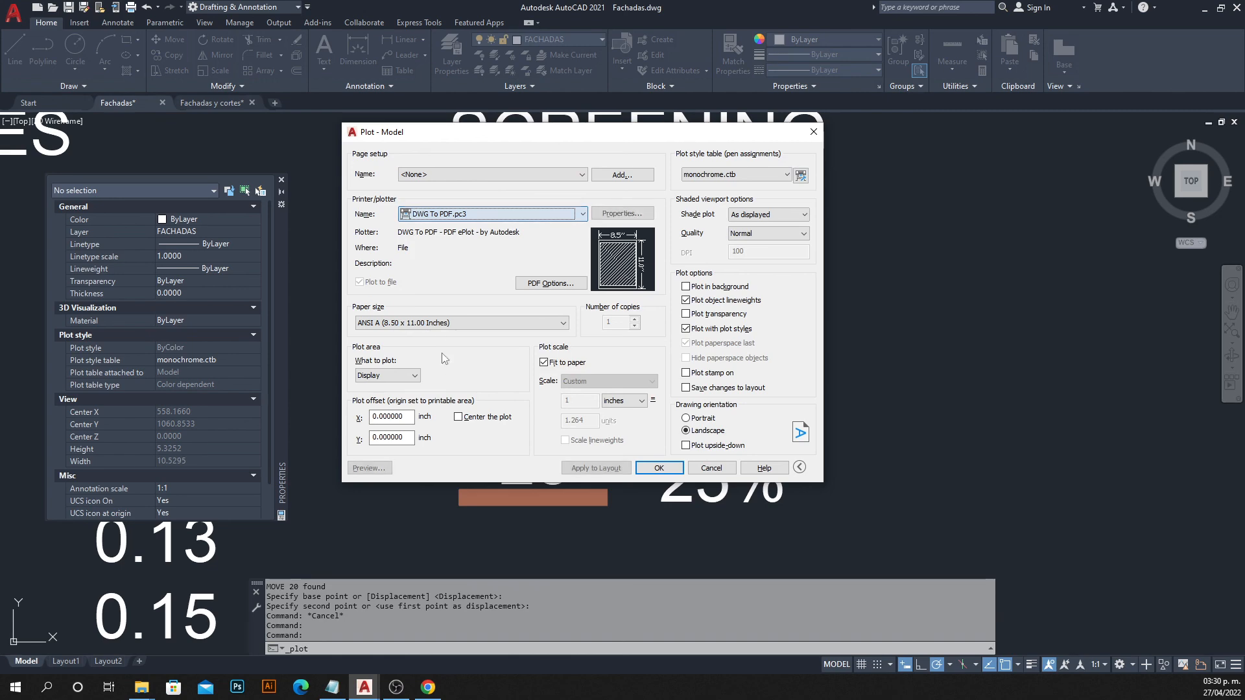
Define the plot area as a window around the whole SCREENING legend and centre the plot.
click(403, 376)
click(396, 415)
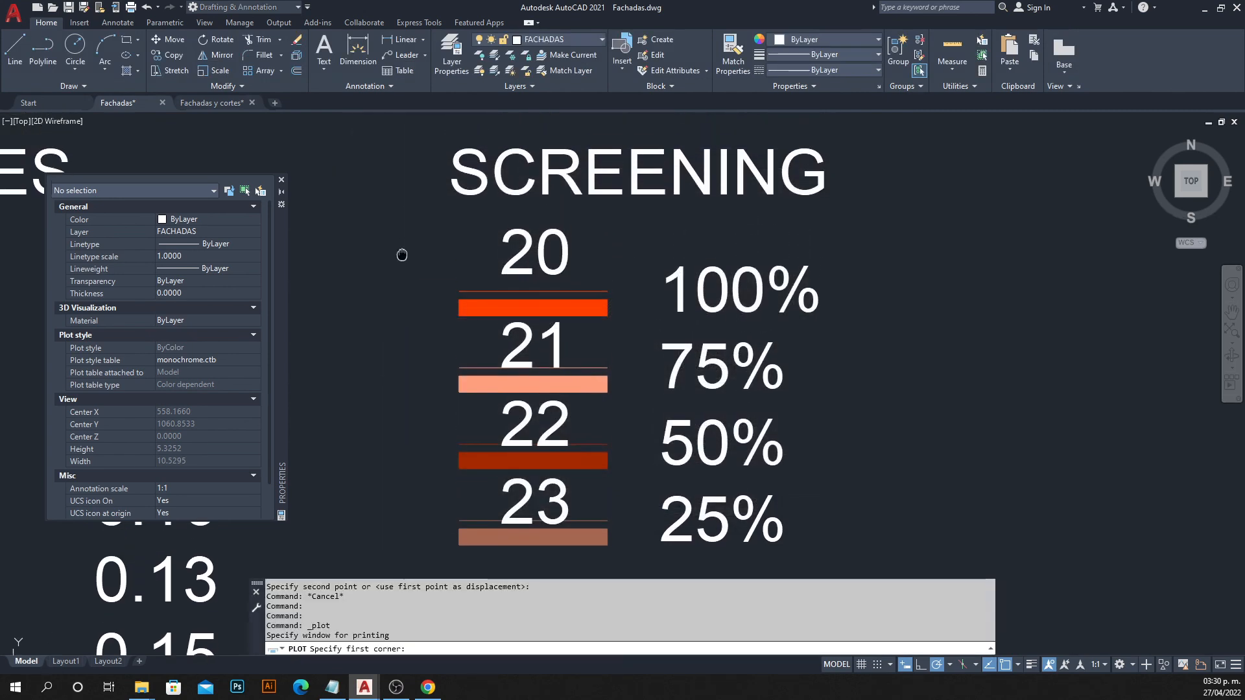
scroll(402, 255, down, 4)
click(404, 173)
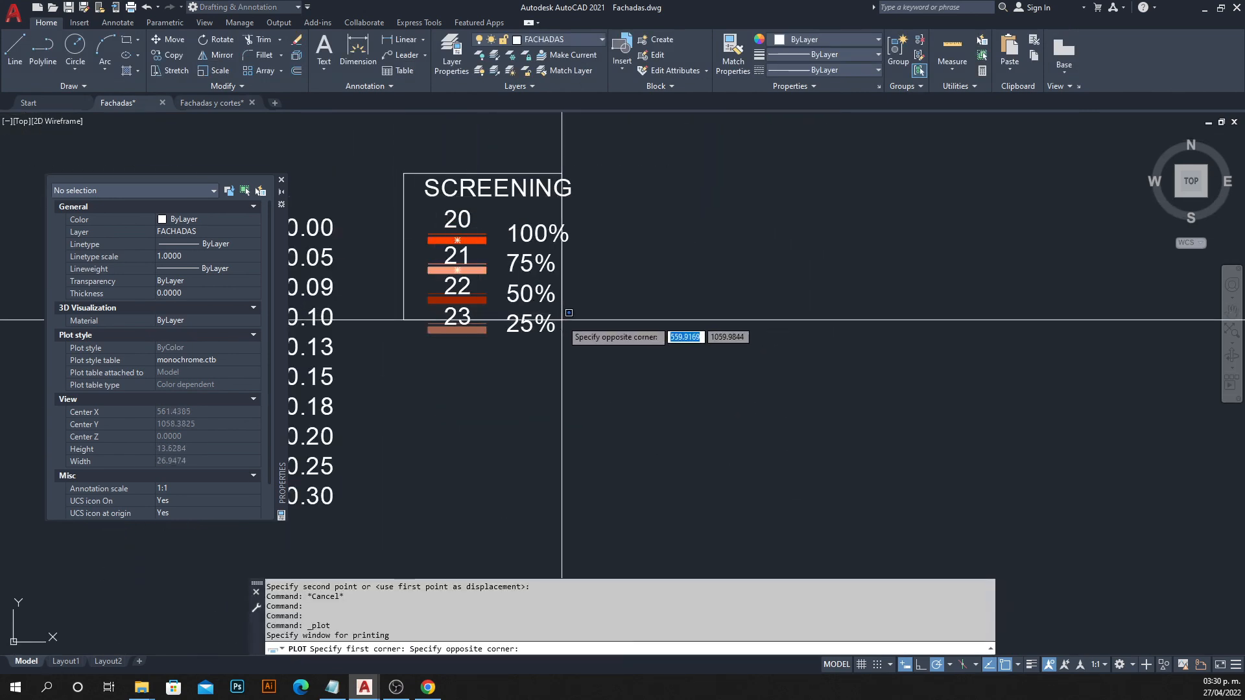
click(599, 354)
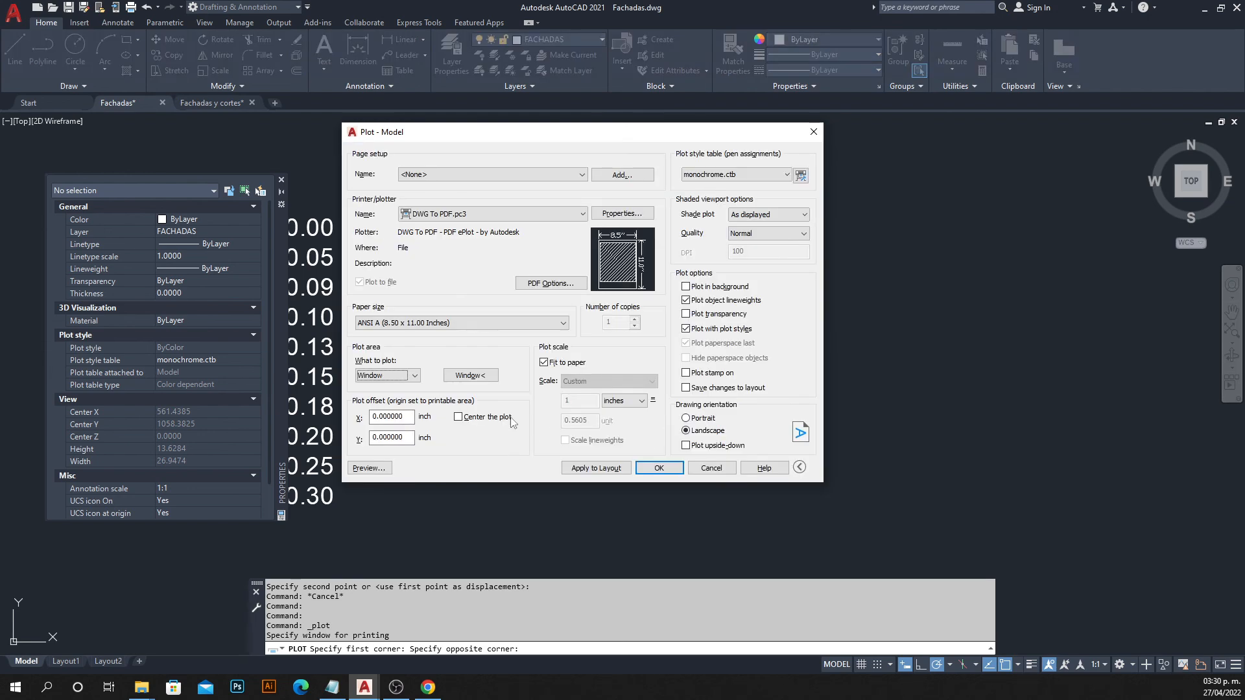
click(486, 418)
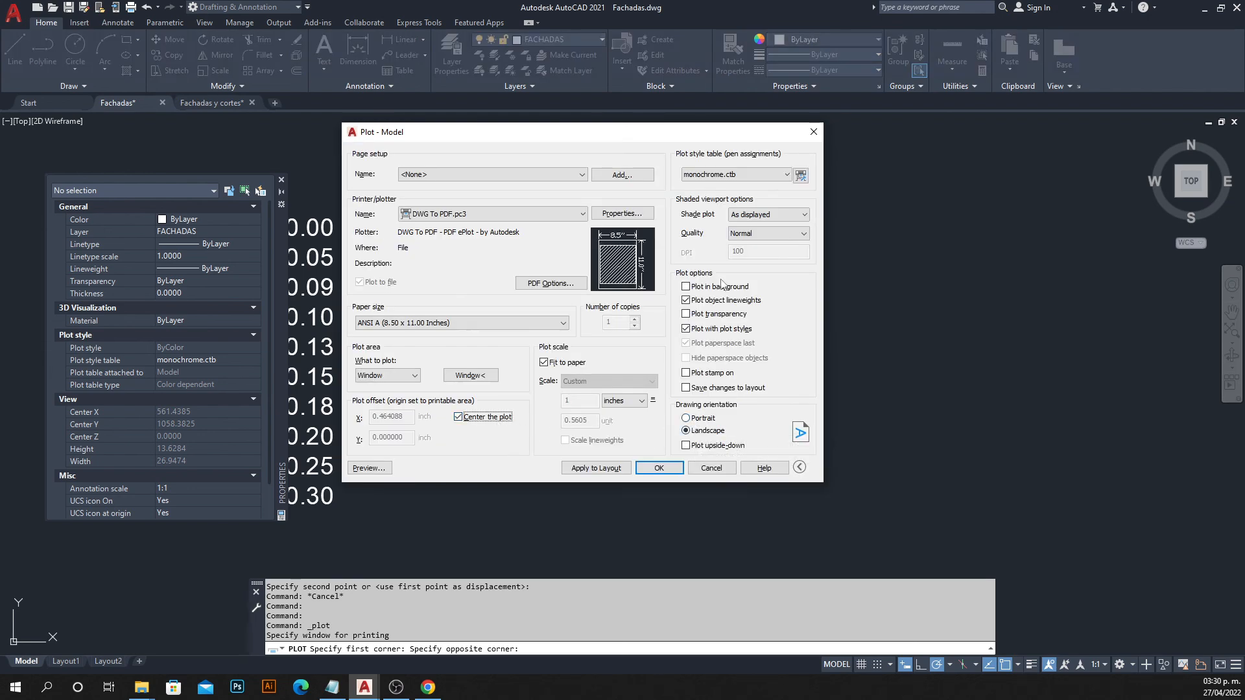
Preview the SCREENING legend plot and check the grey tones of colours 20 to 23.
click(379, 462)
scroll(556, 363, up, 2)
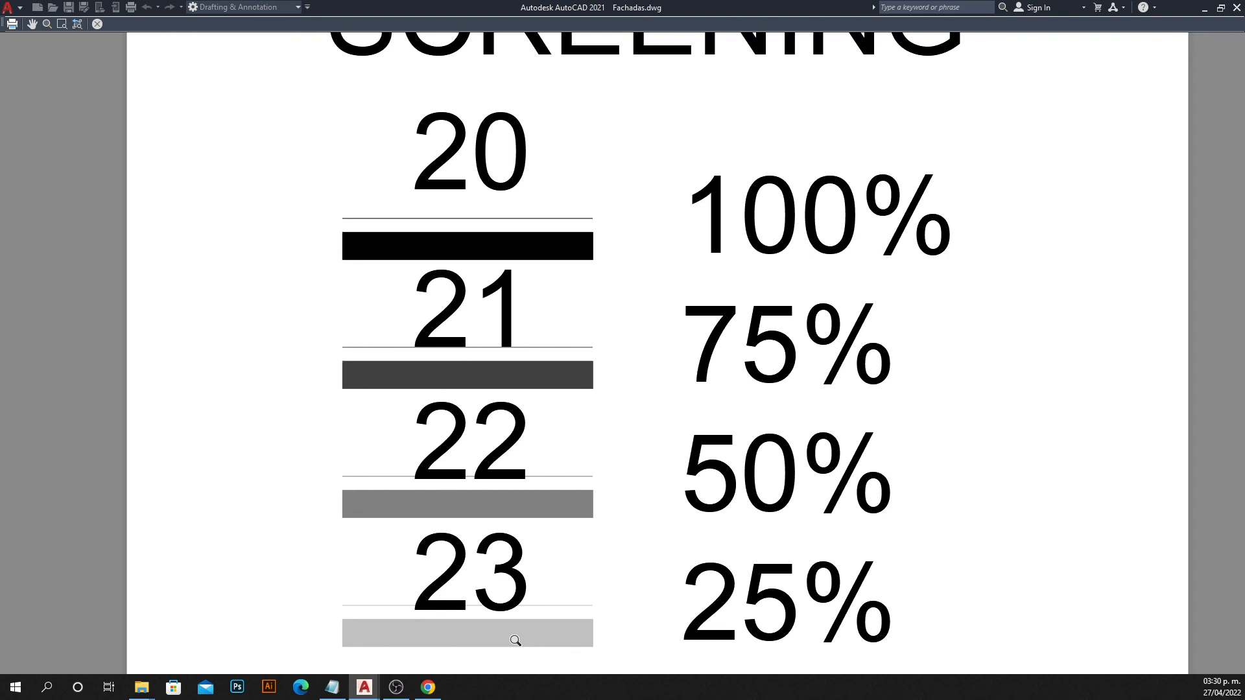
key(Escape)
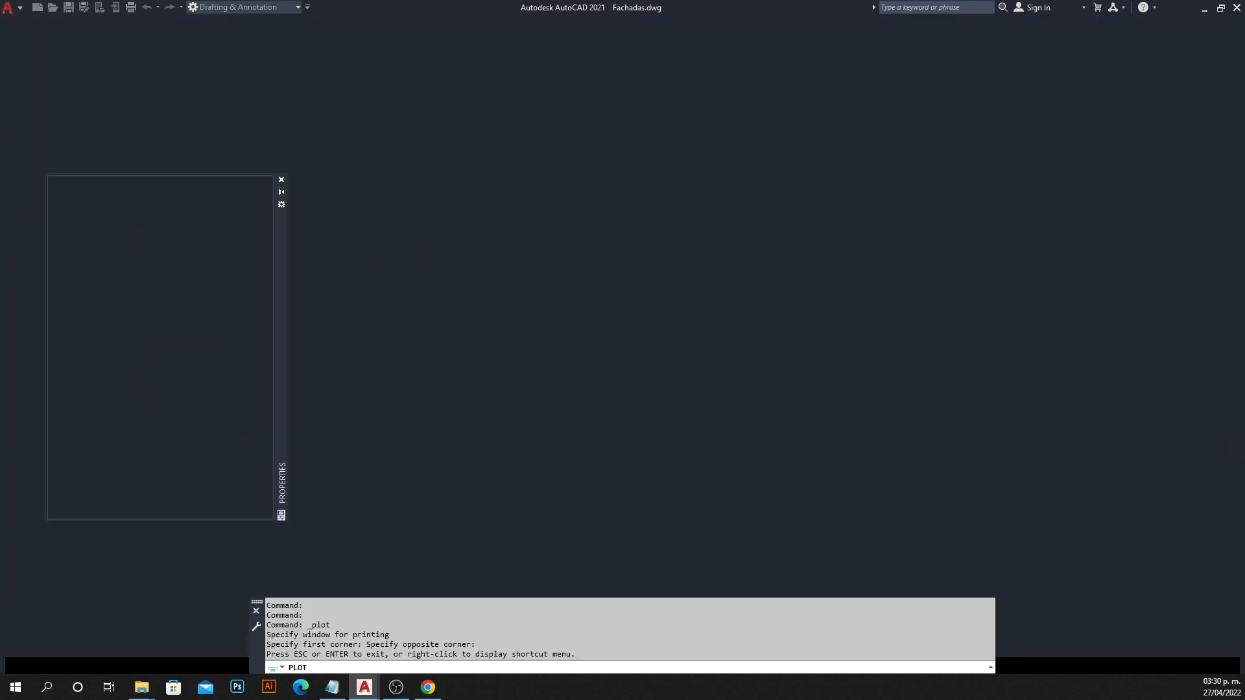
Set the lineweight of Color 20 through Color 23 in monochrome.ctb to 2.0000 mm and save the plot style table.
click(840, 208)
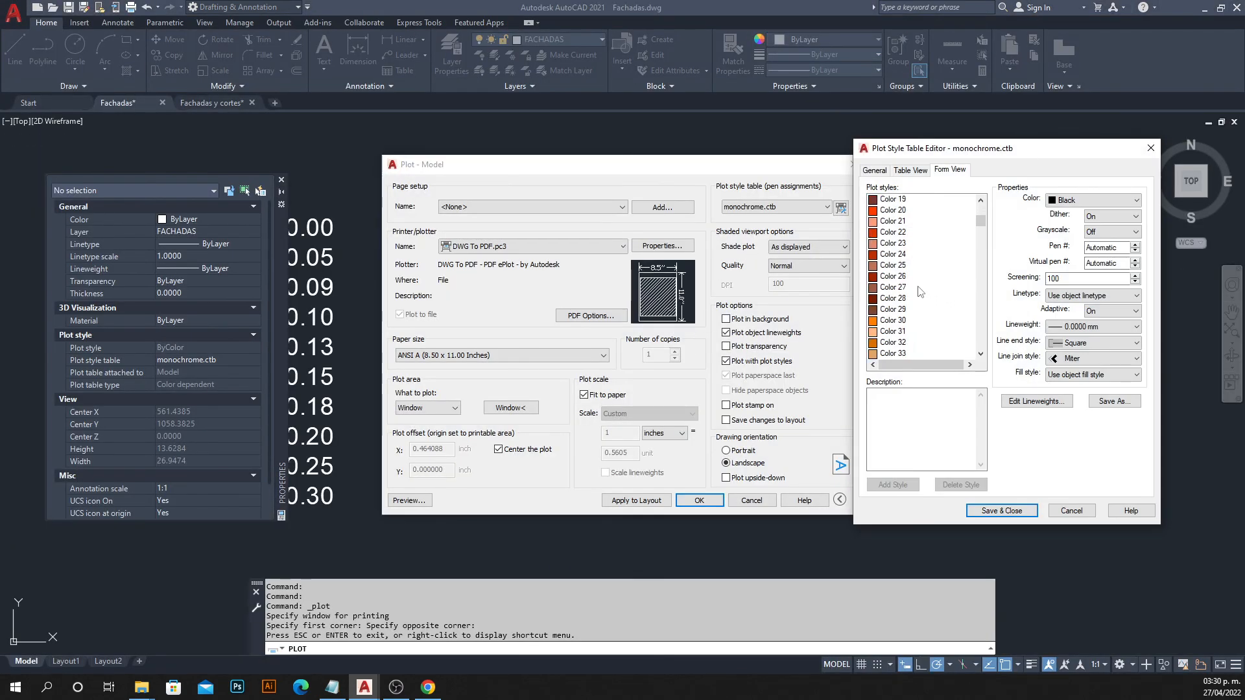
click(897, 213)
shift+click(893, 243)
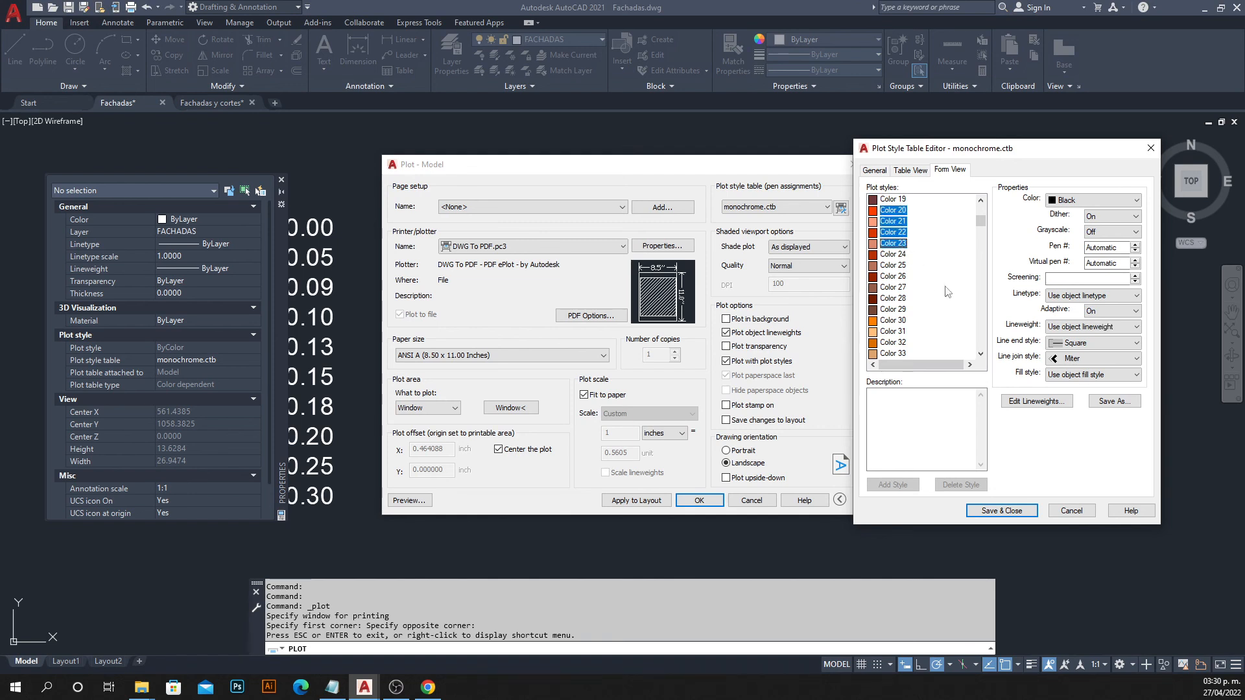
click(1082, 328)
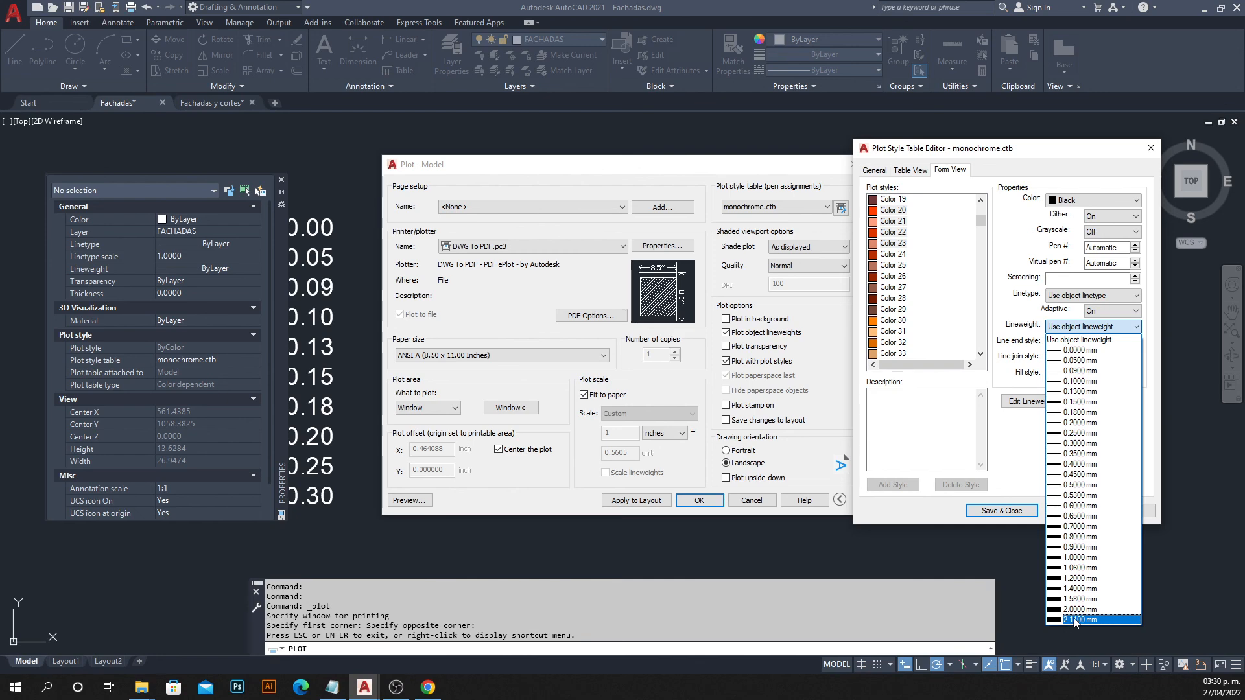
click(1078, 609)
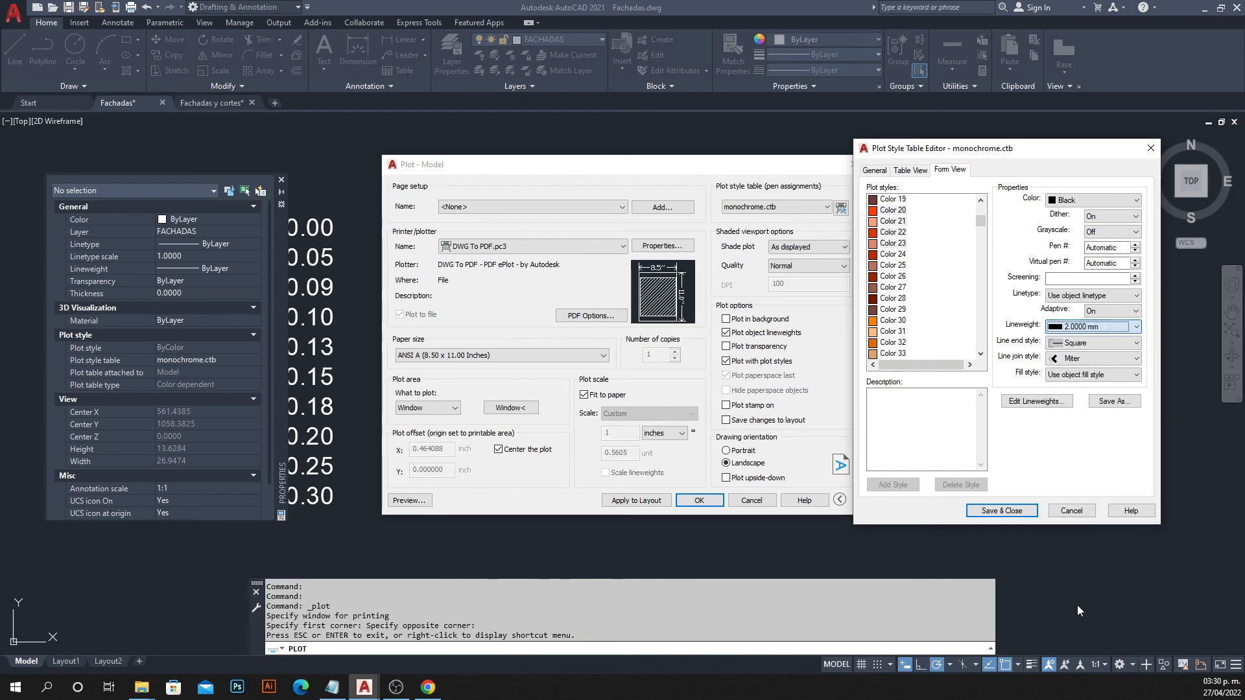
click(1003, 512)
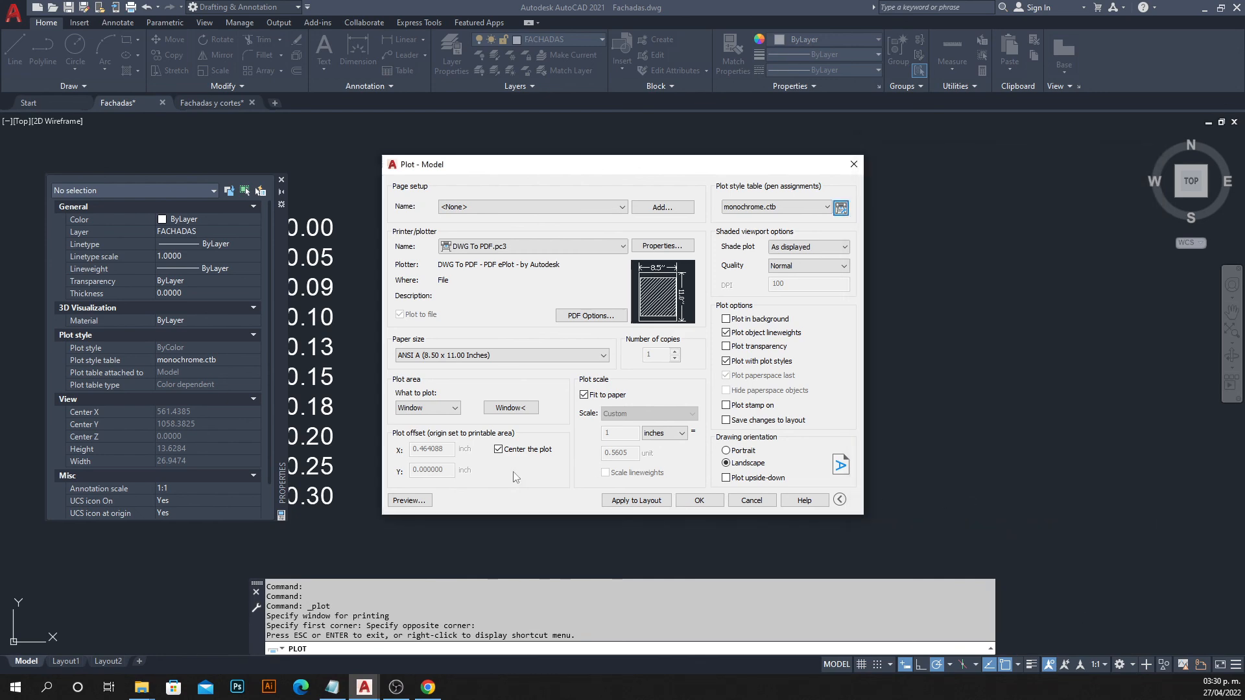
Preview the legend plot again to examine line thickness alongside the screening tones.
click(408, 501)
scroll(542, 360, up, 2)
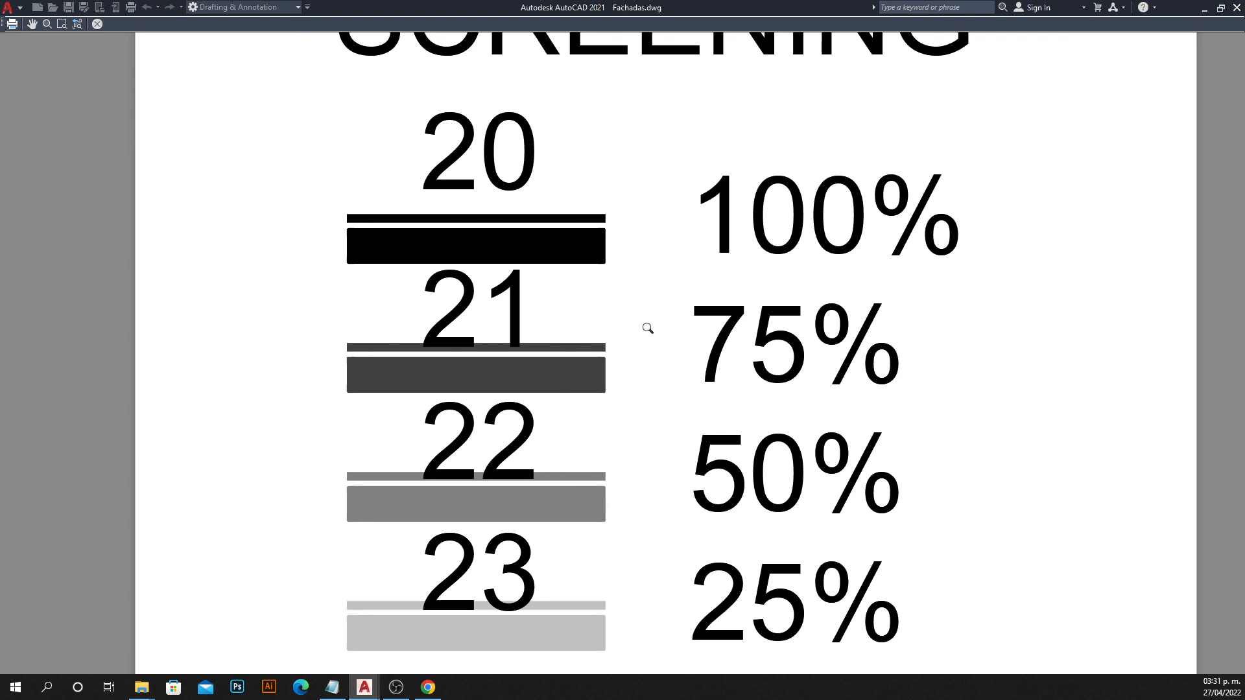
scroll(647, 328, down, 2)
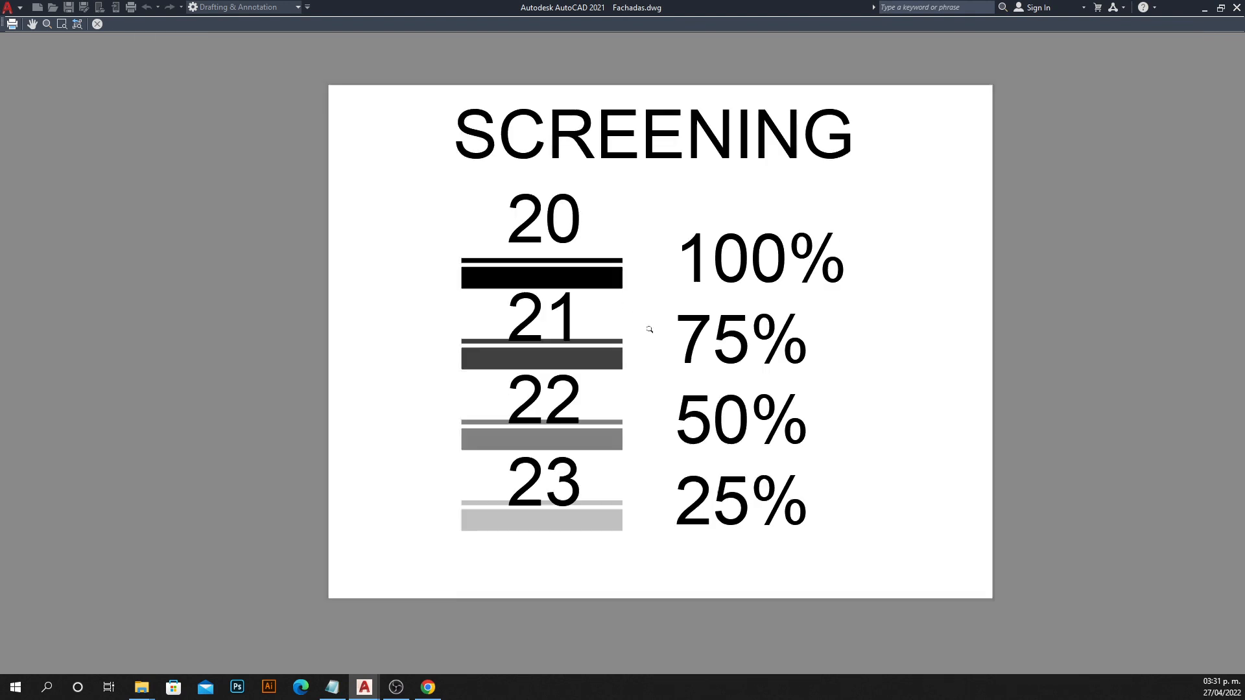
key(Escape)
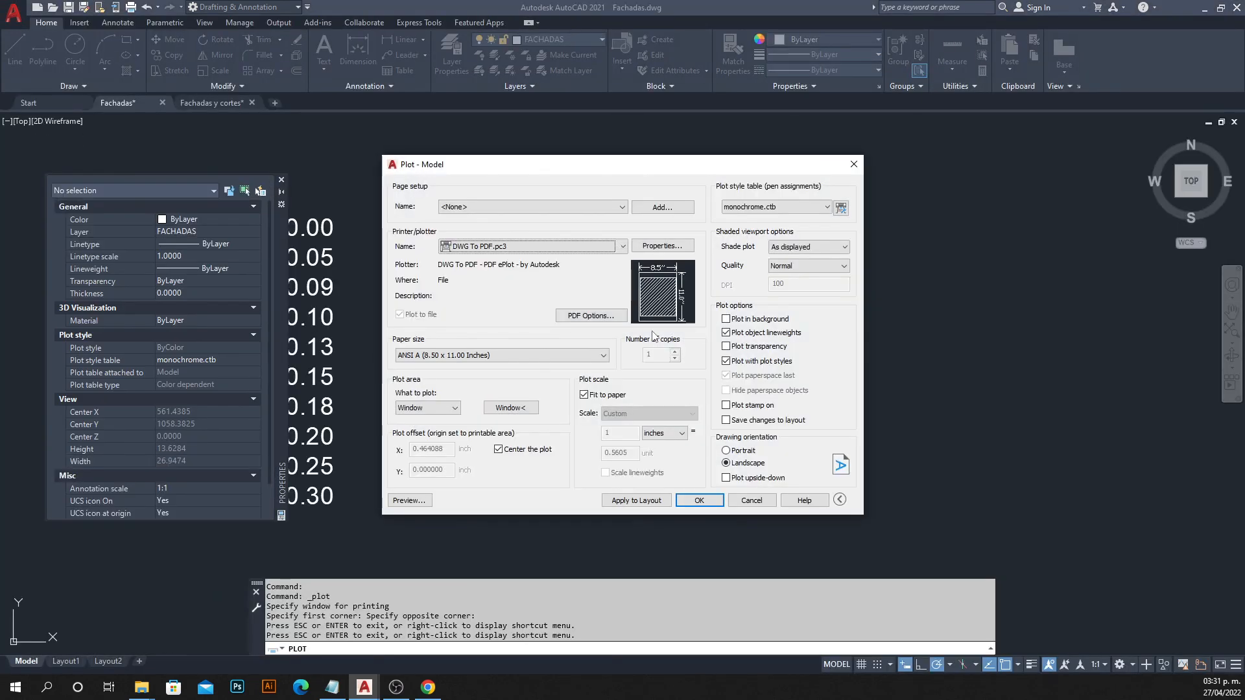
Return Color 20 through Color 23 in monochrome.ctb to Use object lineweight and save the changes.
click(840, 208)
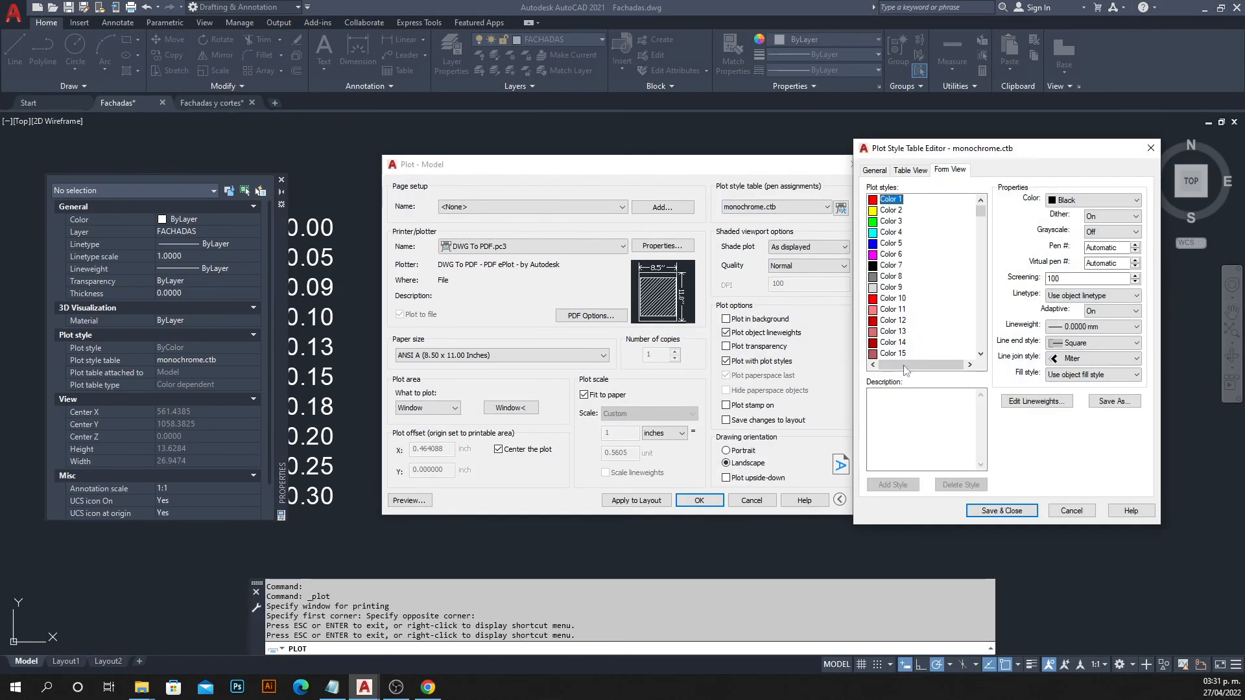
scroll(931, 335, down, 4)
scroll(929, 334, down, 6)
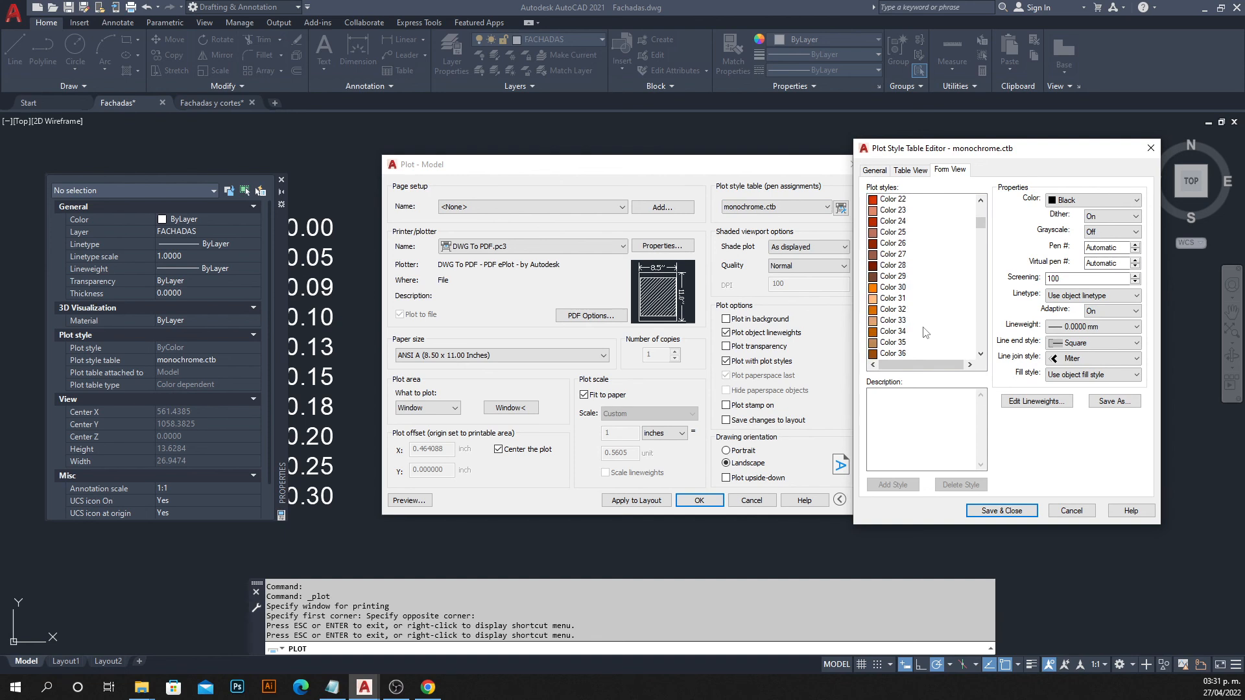
scroll(925, 332, up, 4)
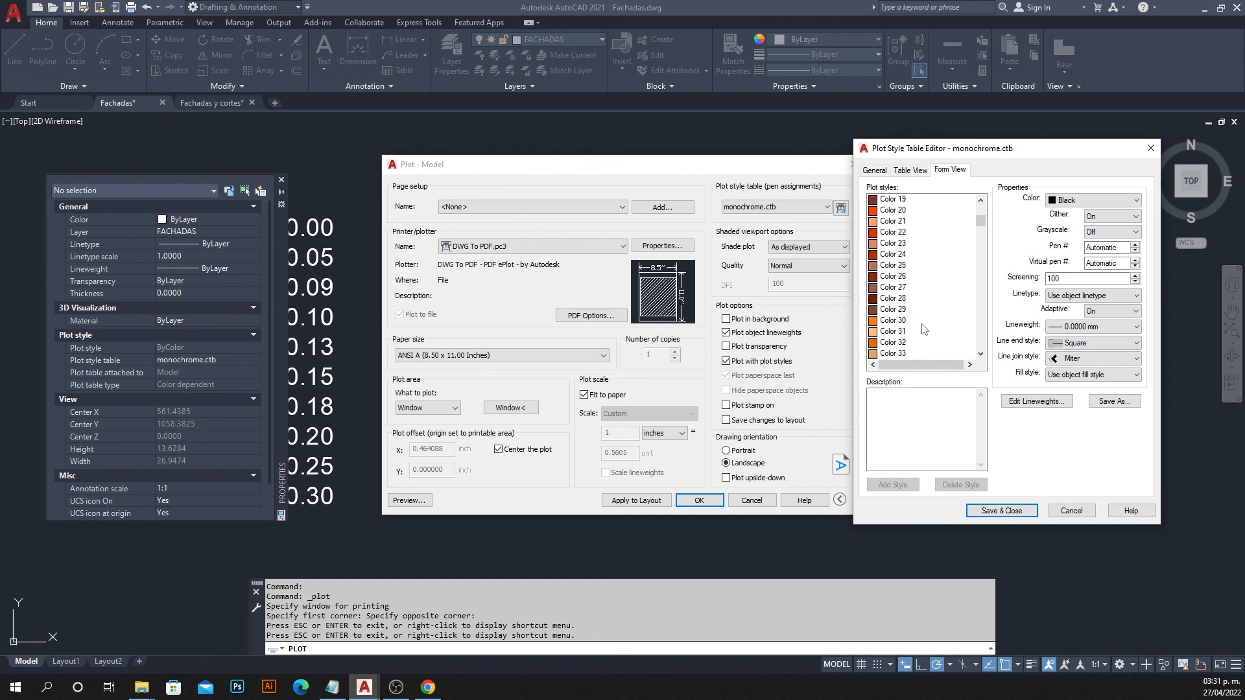
click(905, 211)
shift+click(894, 244)
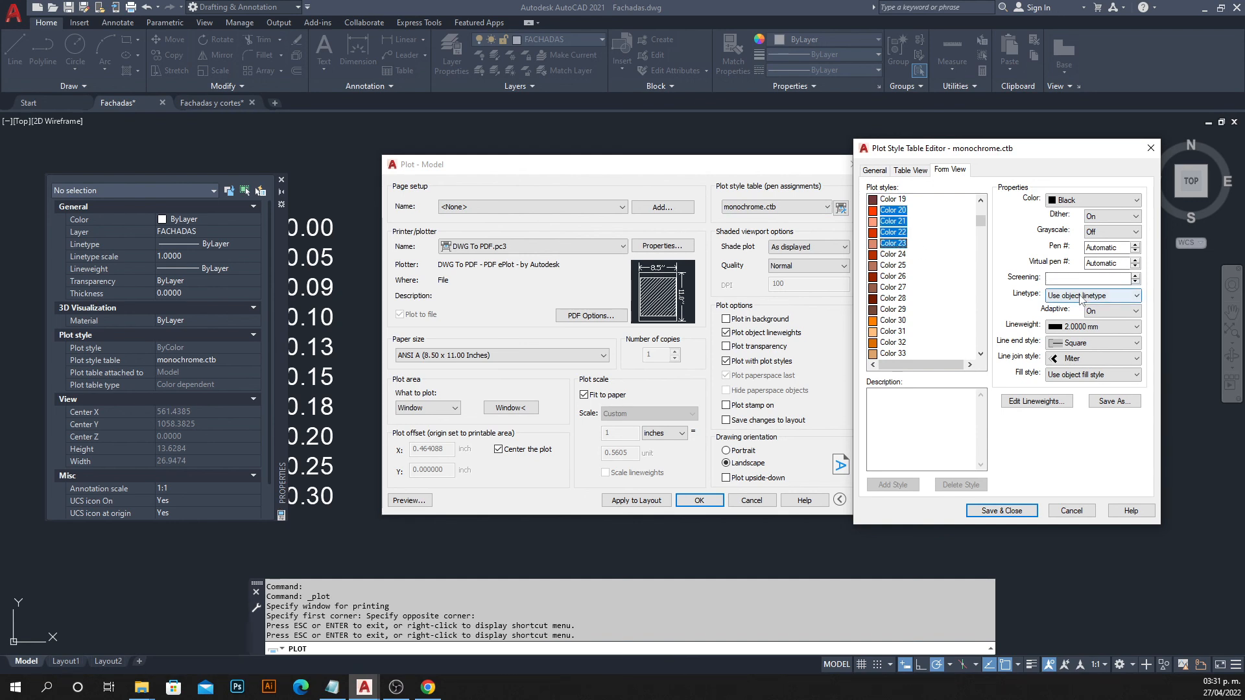
click(1067, 328)
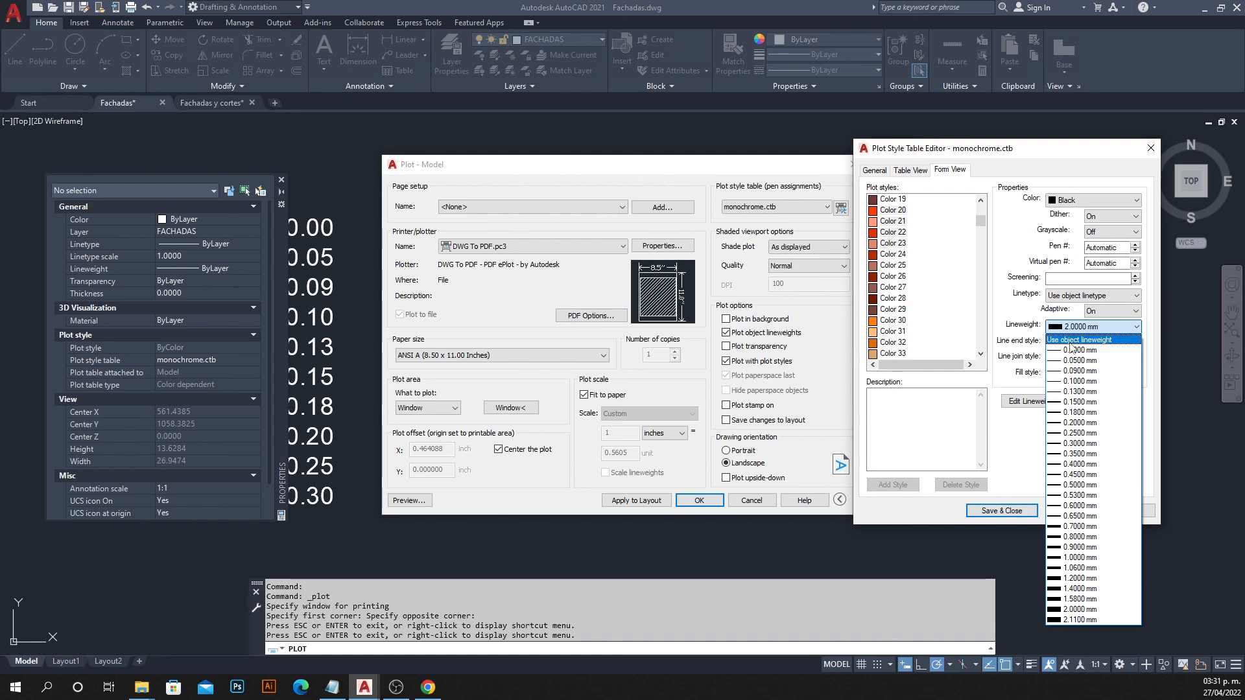
click(1073, 341)
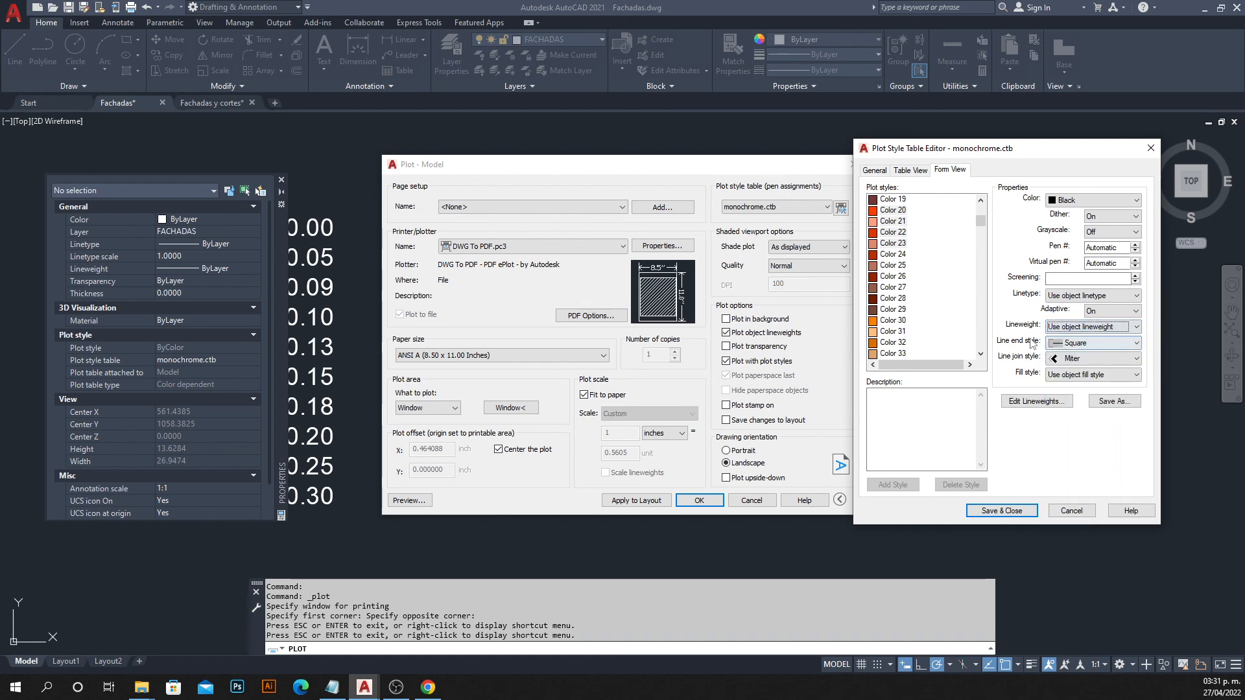
click(1150, 149)
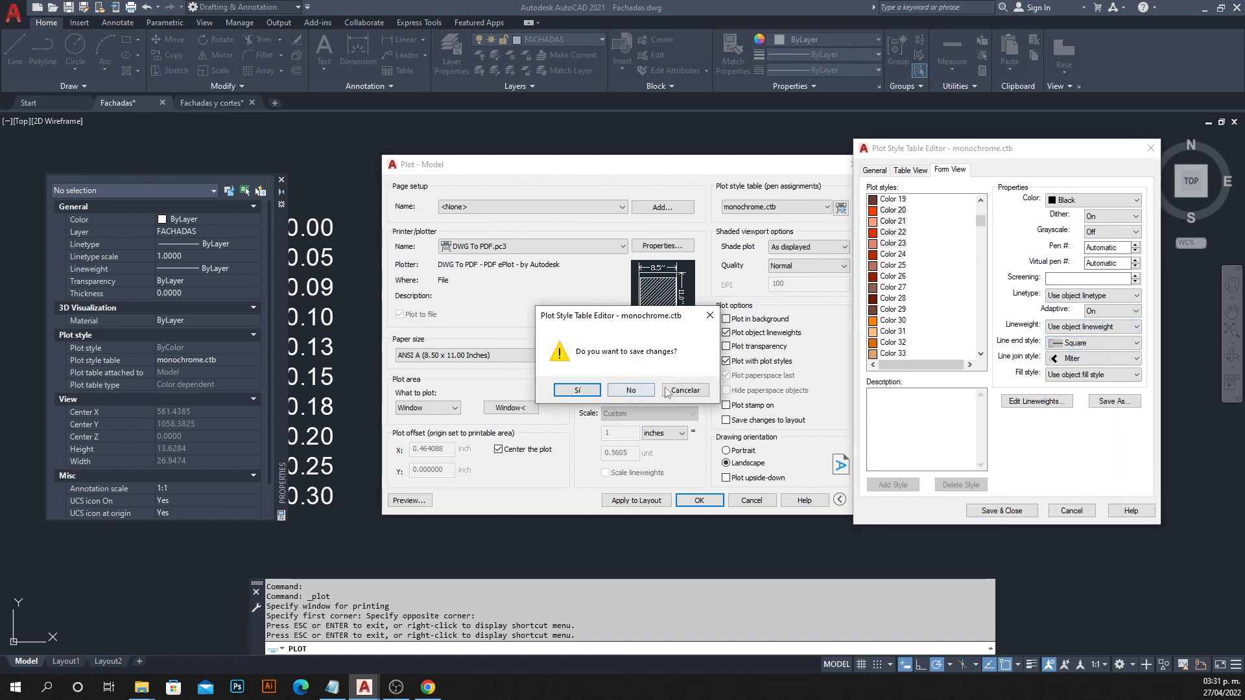
click(587, 390)
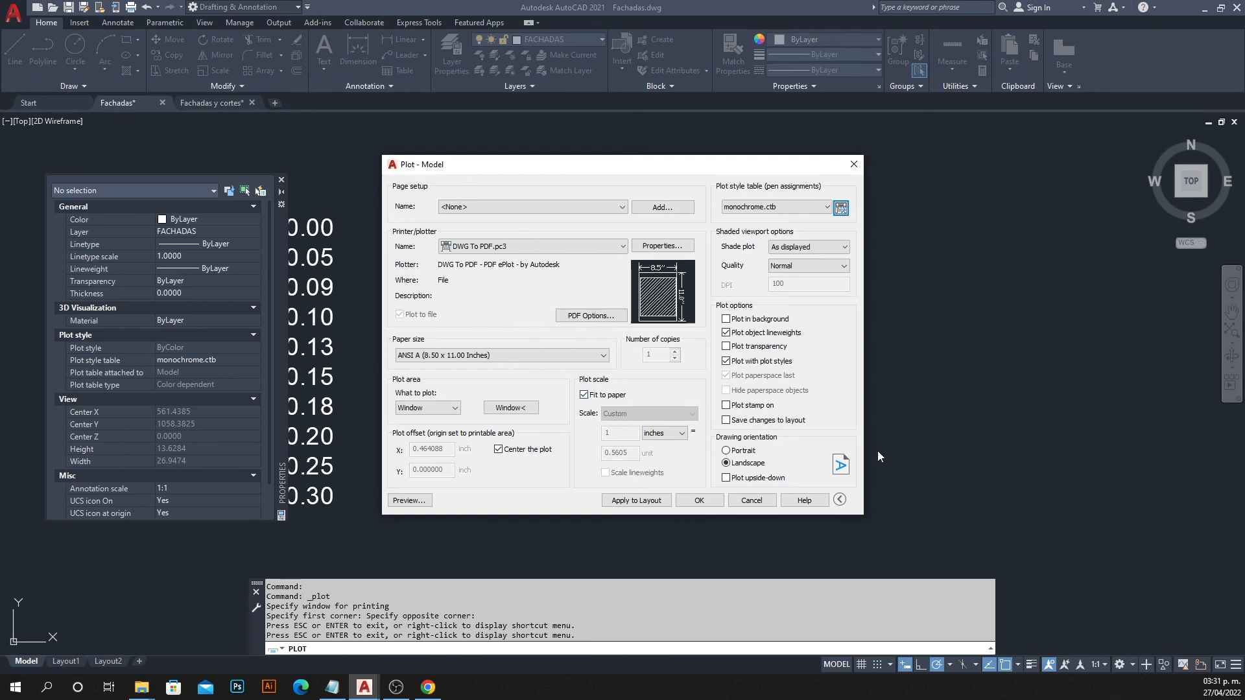
Cancel saving the plot file and close the plot settings without plotting.
click(698, 501)
click(676, 496)
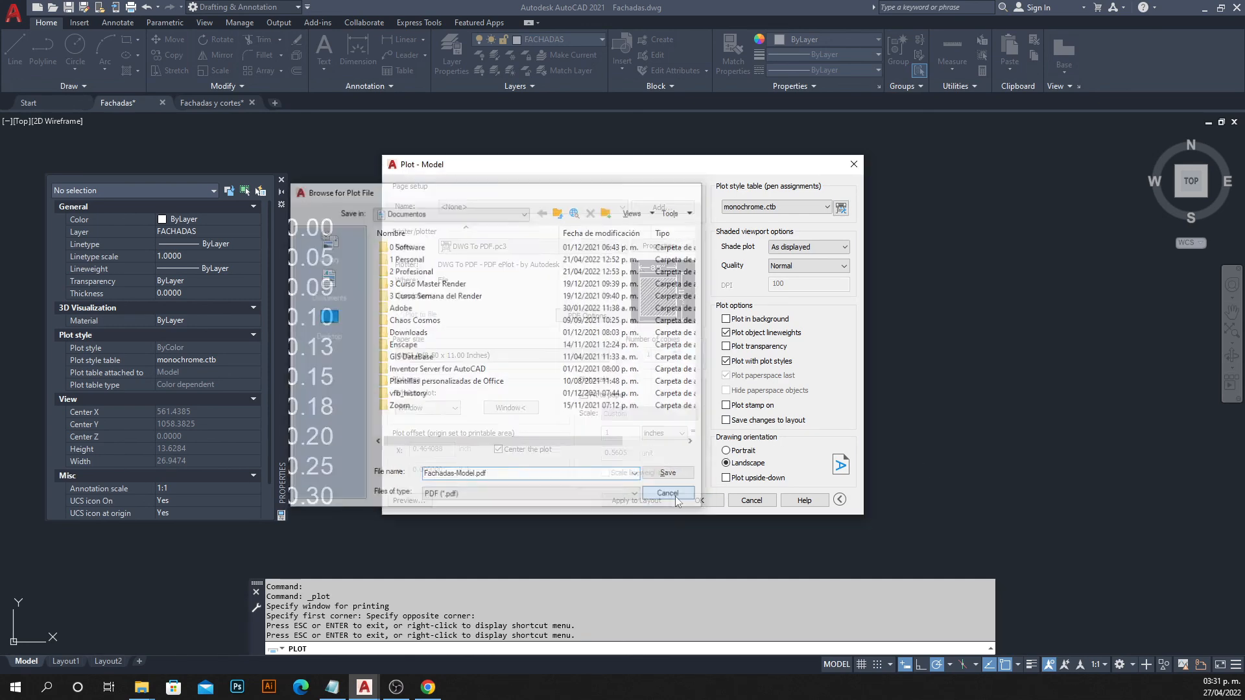
click(861, 170)
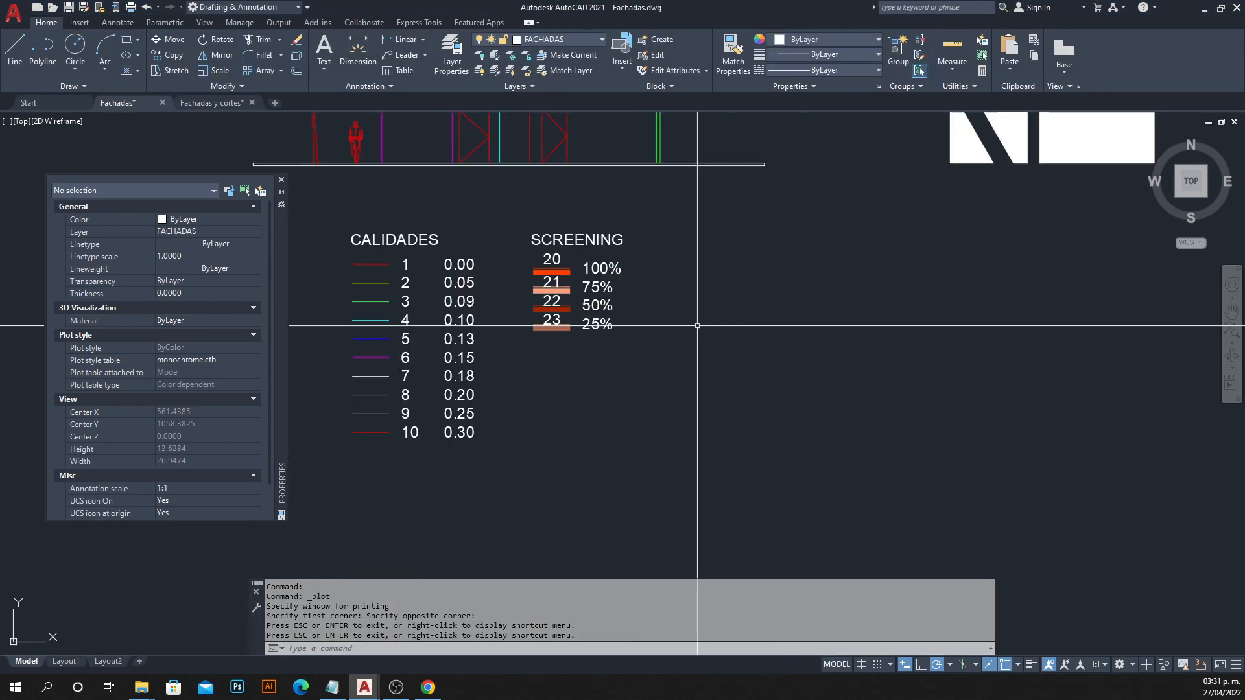
Match the properties of the legend's colour 23 swatch onto the white shadow hatch beside the facade.
scroll(568, 293, up, 3)
scroll(569, 293, down, 5)
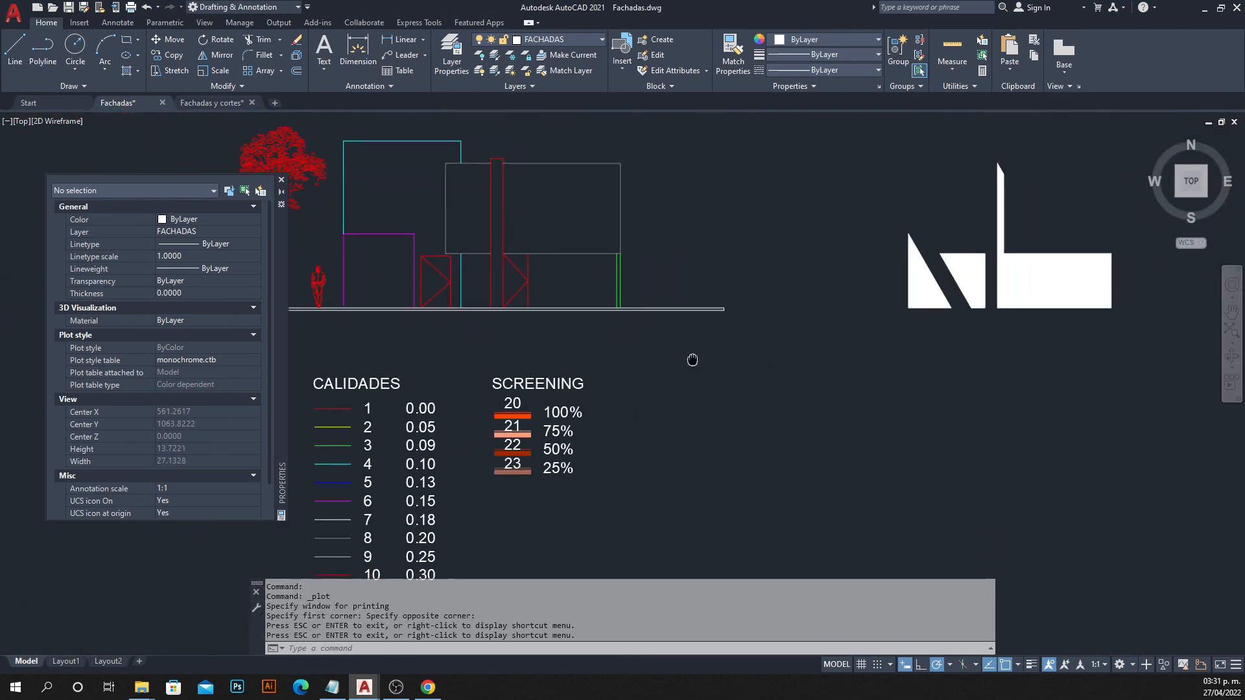
text(ma)
key(Return)
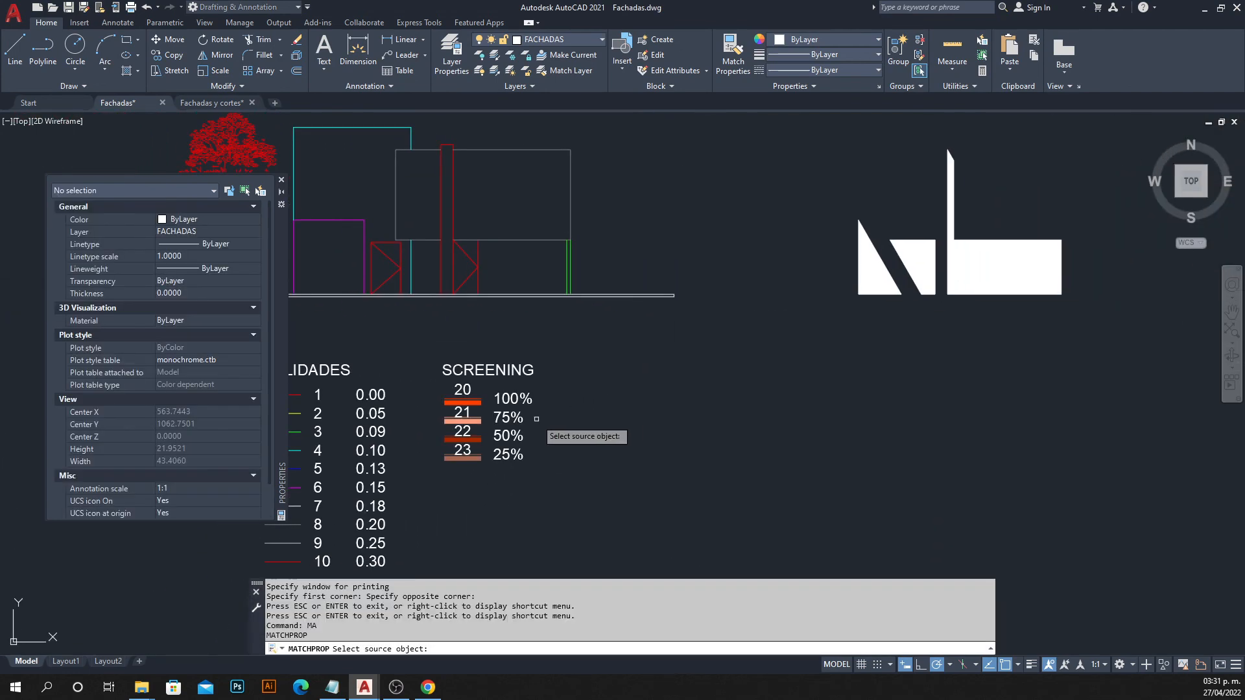
scroll(476, 462, up, 2)
scroll(475, 462, up, 2)
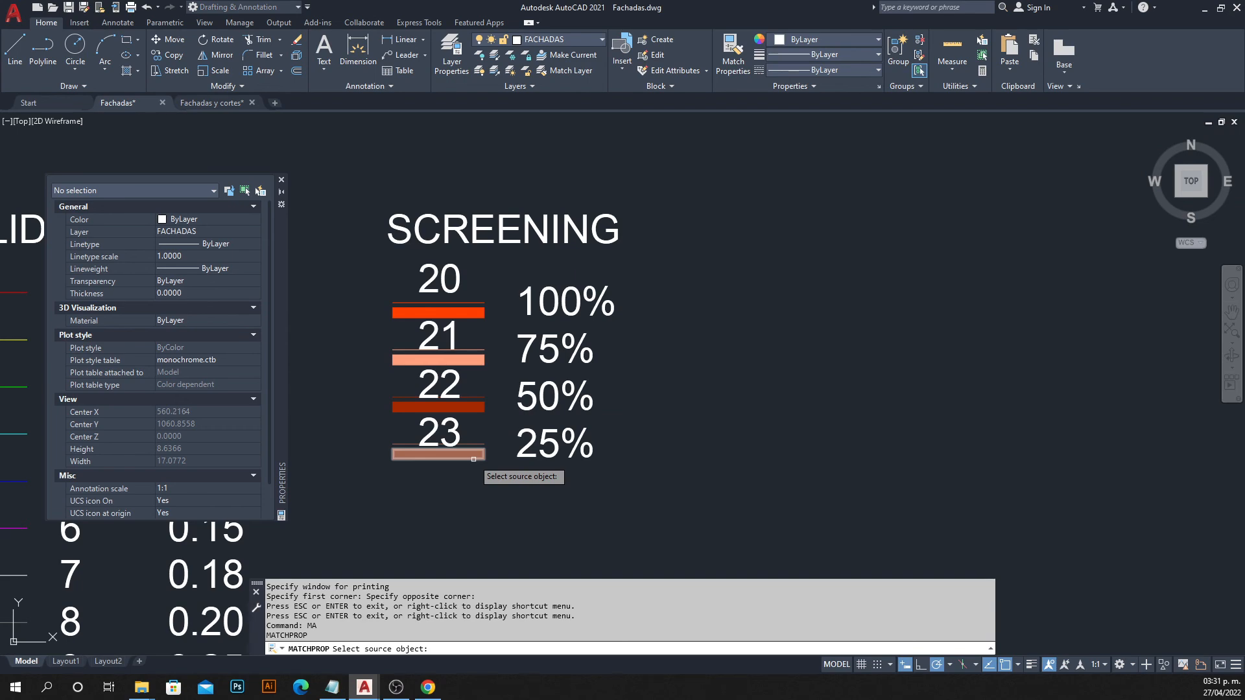
click(475, 459)
scroll(605, 409, down, 4)
scroll(604, 410, down, 2)
middle_drag(915, 303, 789, 361)
click(892, 305)
click(664, 389)
key(Escape)
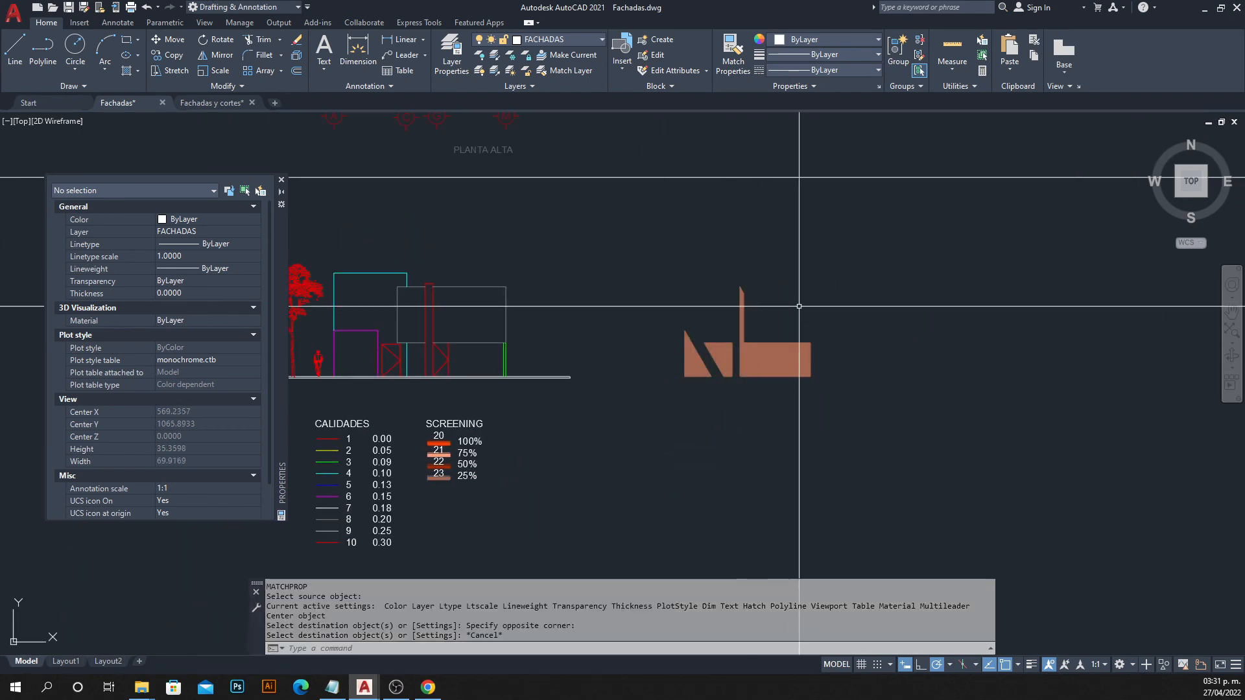
Move the shadow hatch 10 units horizontally towards the facade.
click(814, 295)
click(656, 379)
text(m)
key(Return)
click(710, 433)
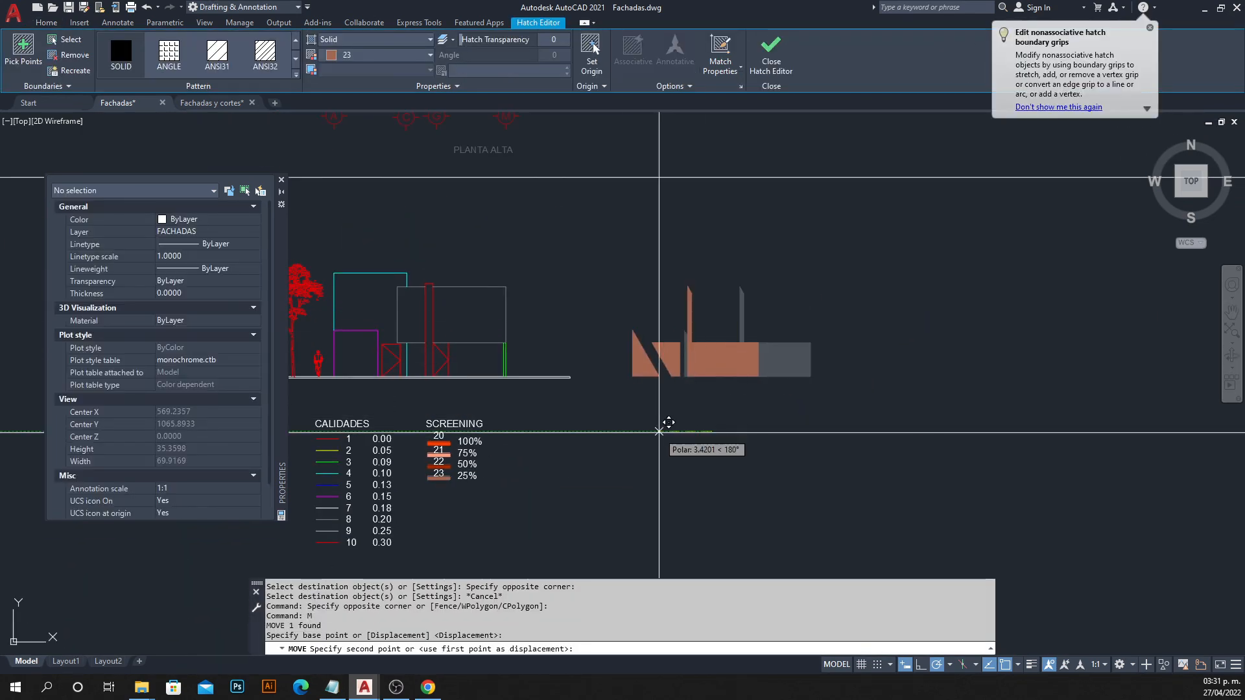
text(10)
key(Return)
Move the shadow hatch another 10 units in the same direction so that it overlays the facade.
click(694, 271)
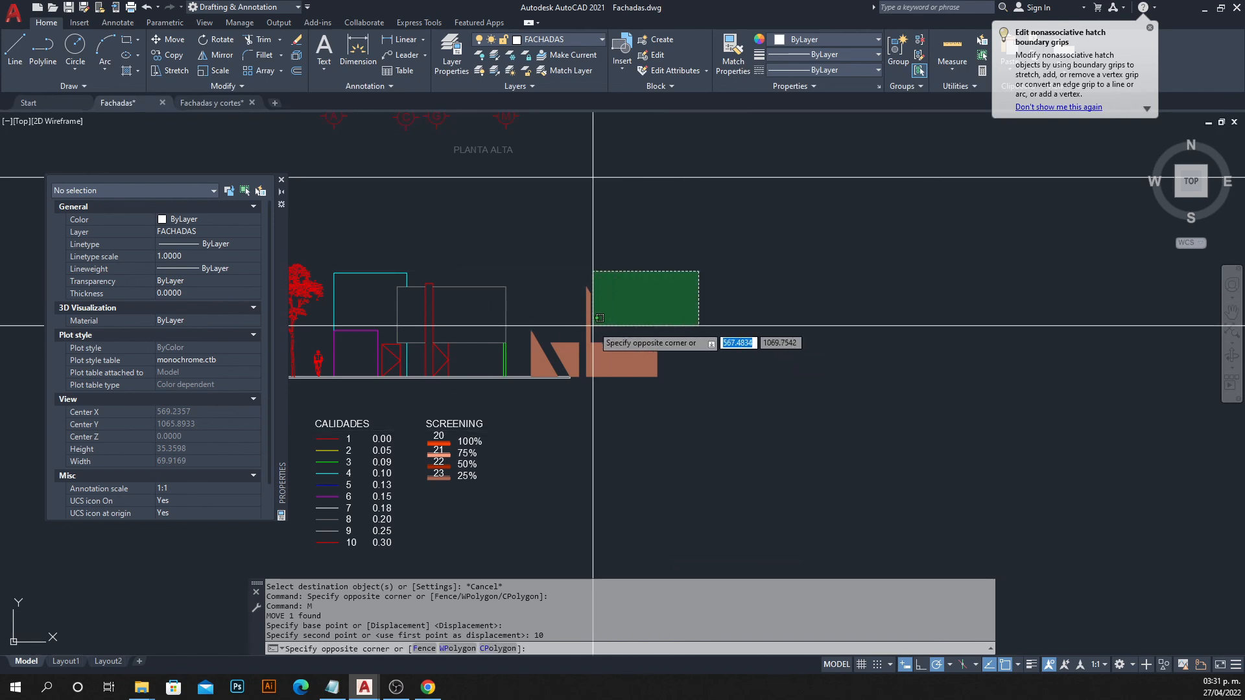
click(544, 352)
text(m)
key(Return)
click(708, 279)
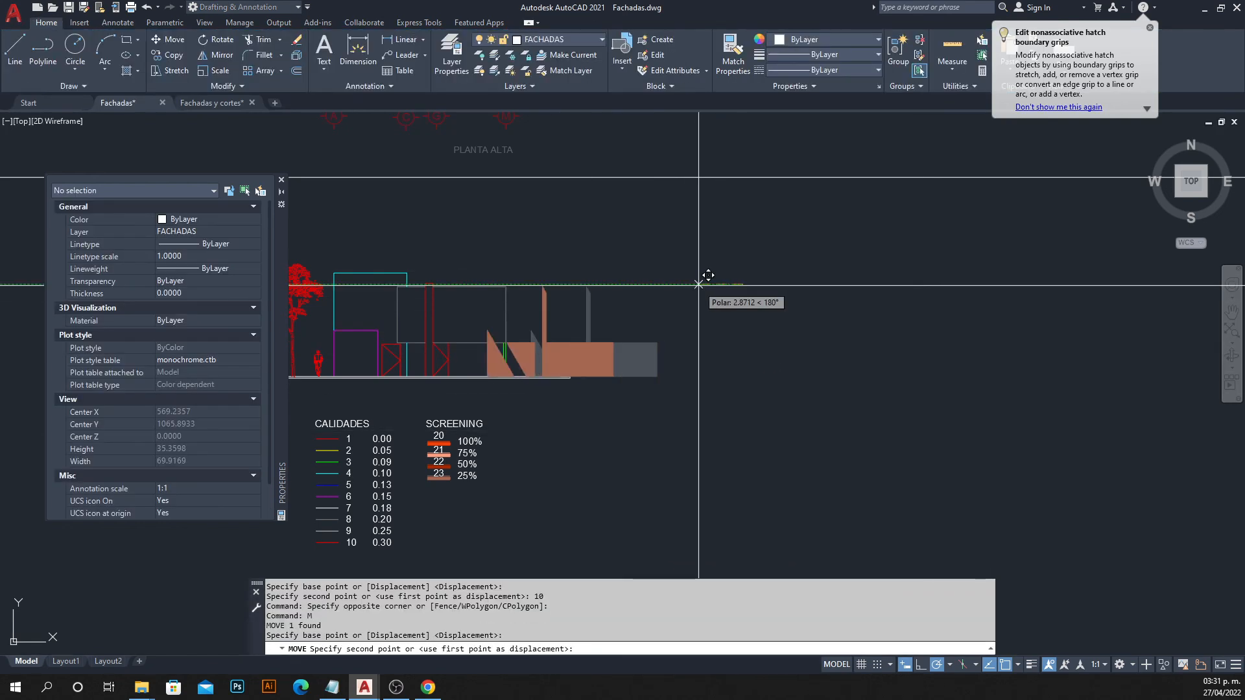
text(10)
key(Return)
Send the shadow hatch to the back of the draw order, behind the facade lines.
scroll(698, 286, up, 2)
scroll(398, 376, up, 5)
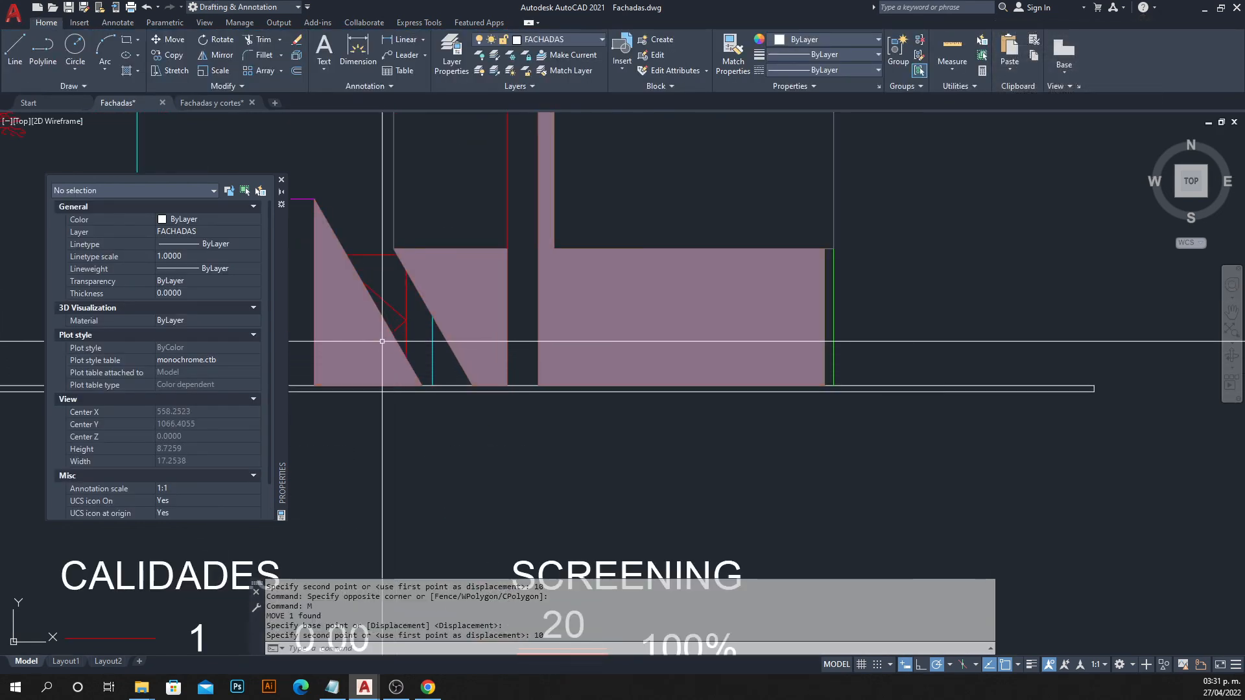
click(340, 326)
right_click(340, 327)
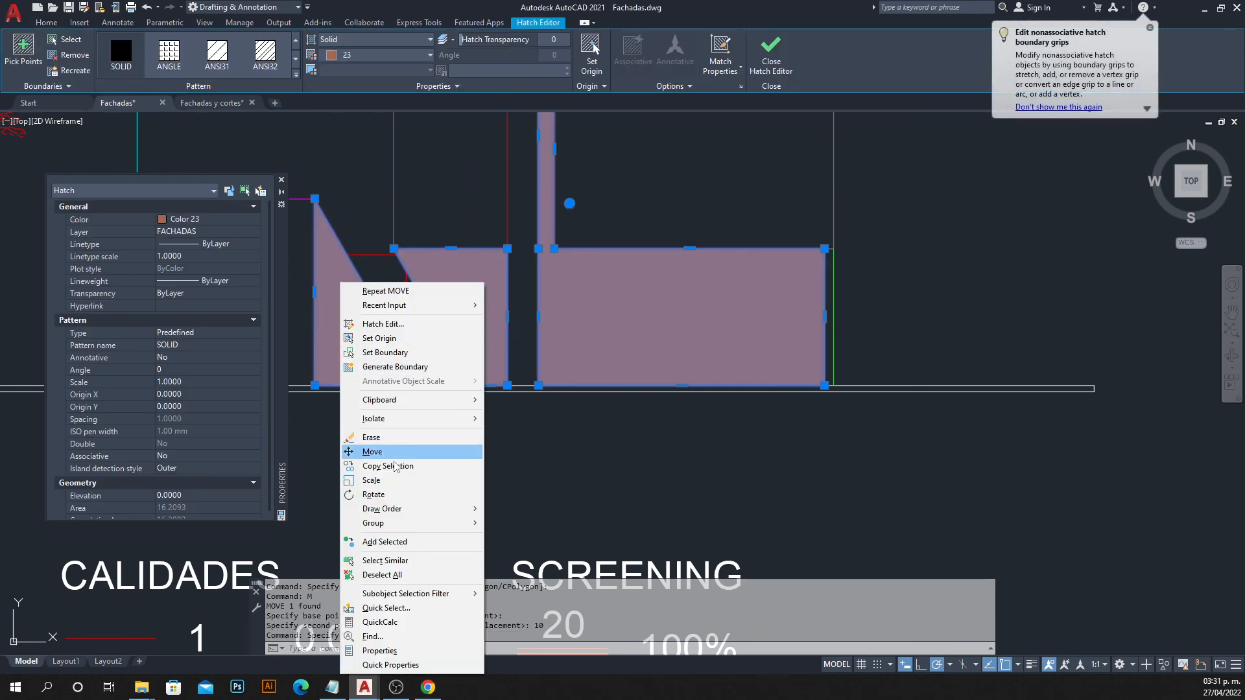
mouse_move(450, 514)
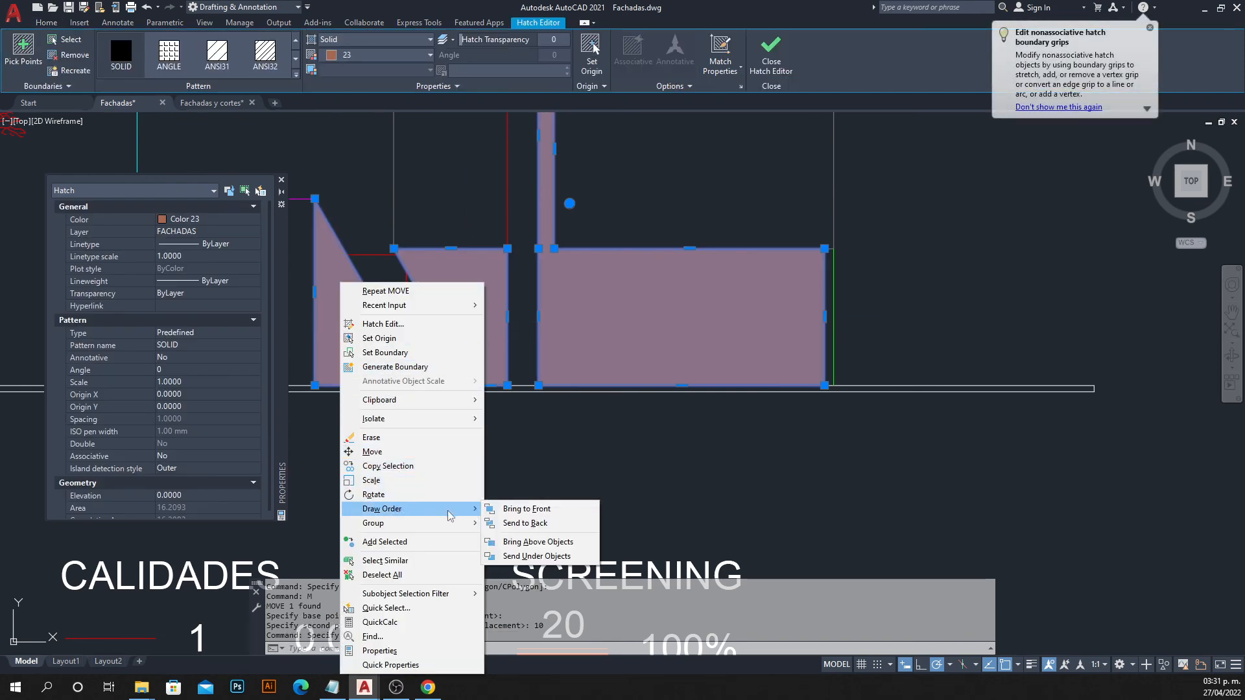
click(506, 527)
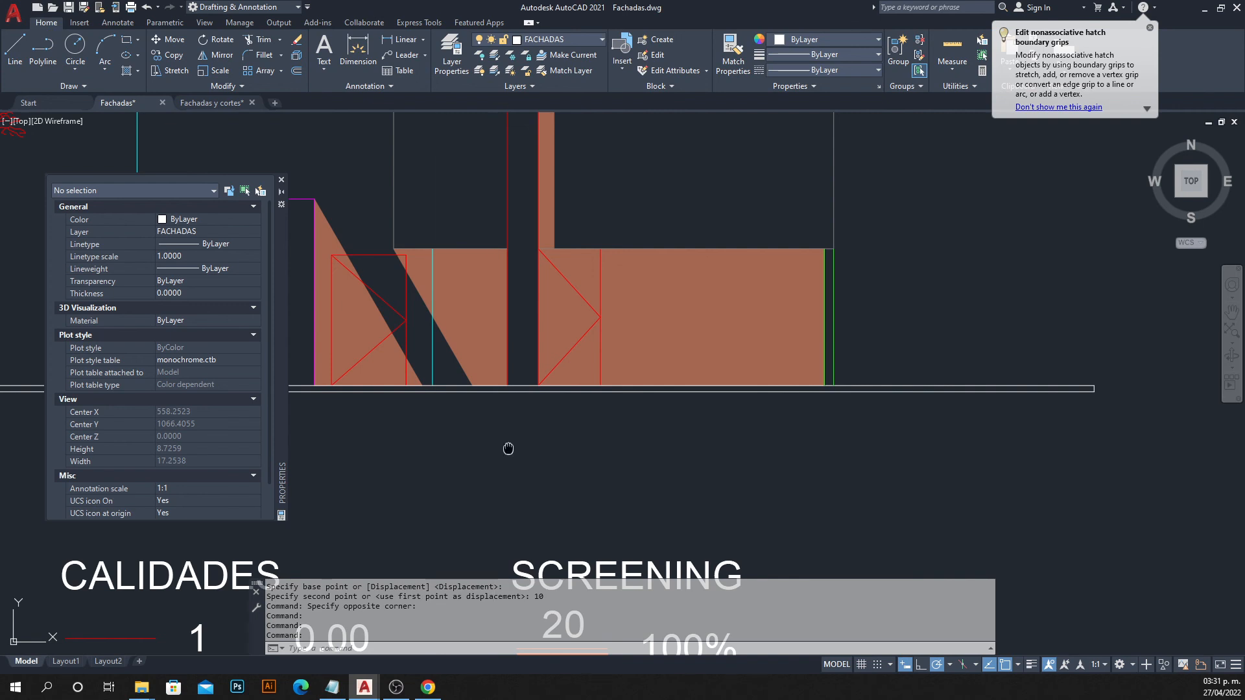
Fill the thin ground strip beneath the facade with a solid hatch.
middle_drag(508, 447, 542, 479)
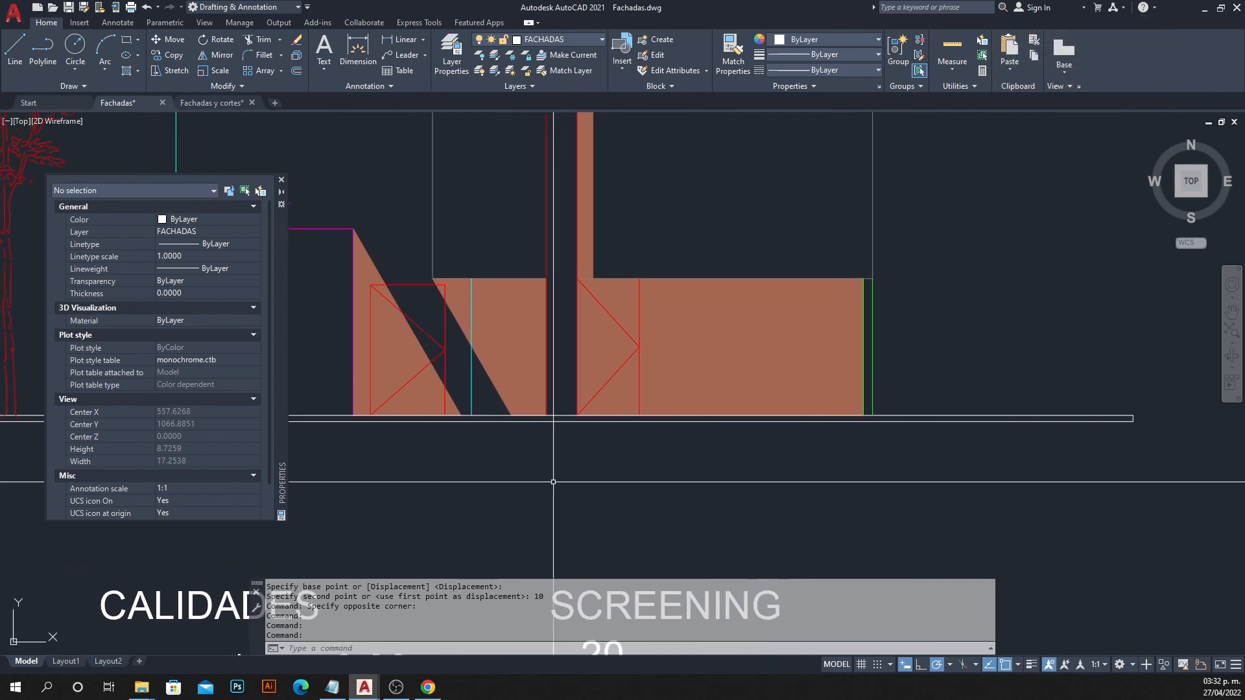
scroll(610, 415, down, 2)
middle_drag(610, 415, 702, 330)
text(H)
key(Return)
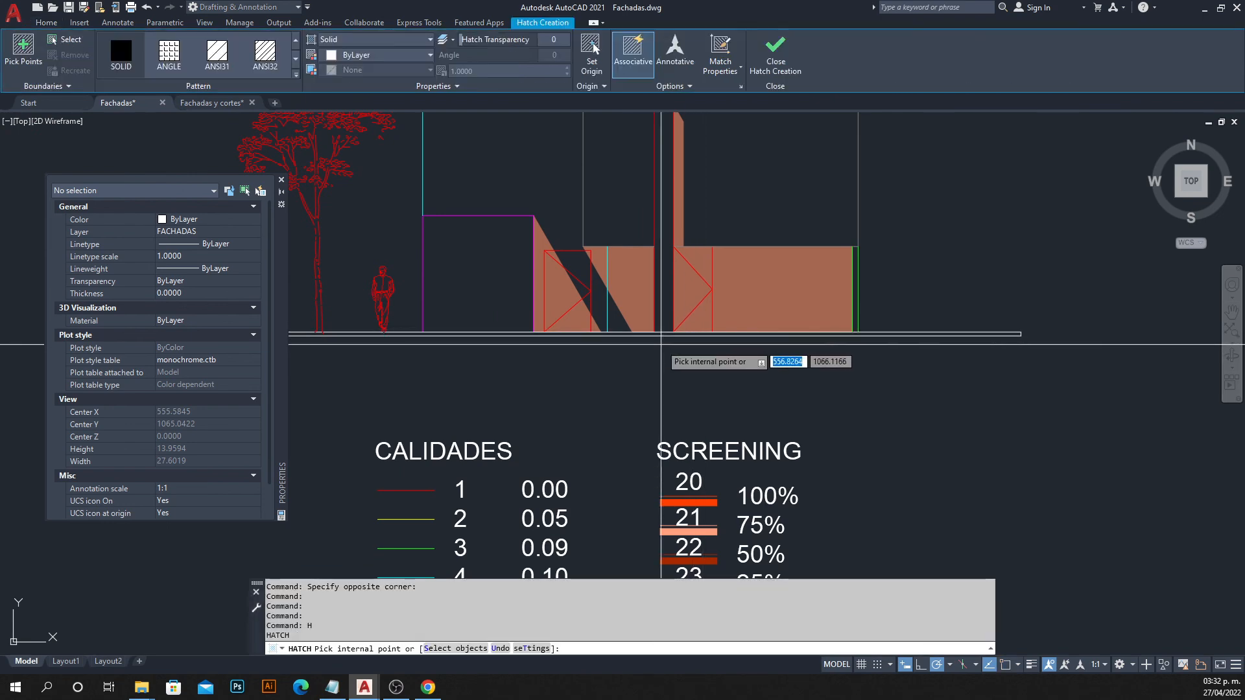
scroll(687, 324, up, 4)
click(654, 318)
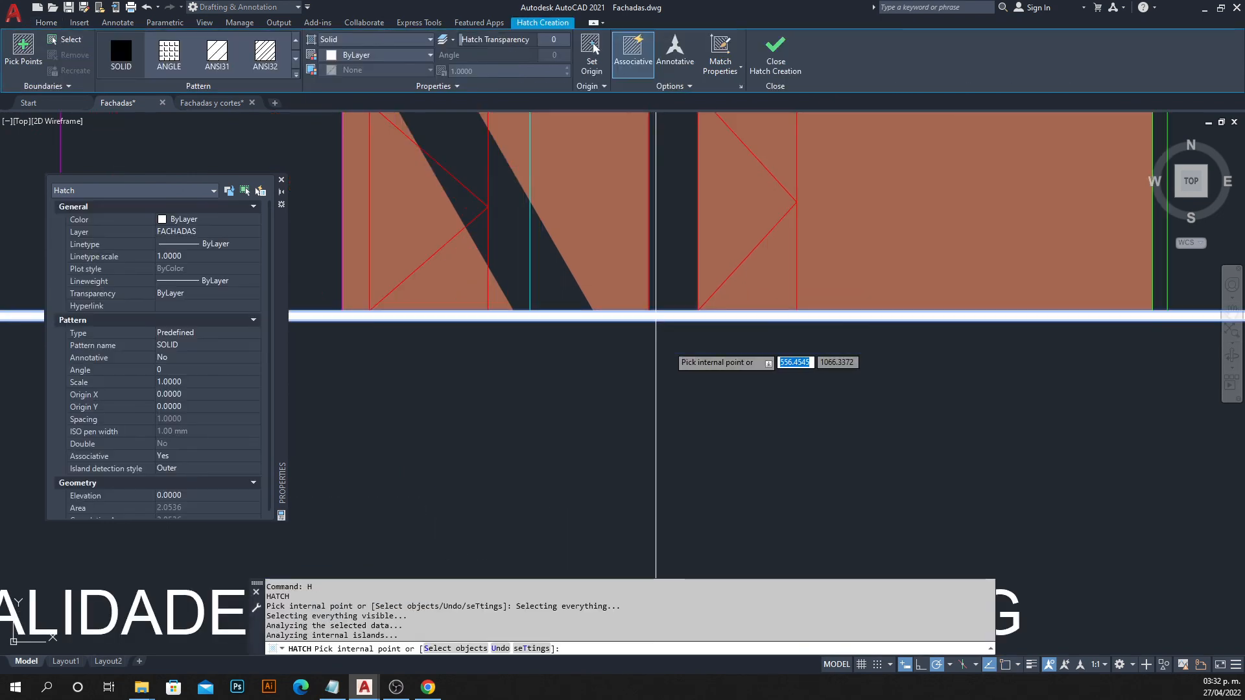
key(Return)
scroll(726, 360, down, 4)
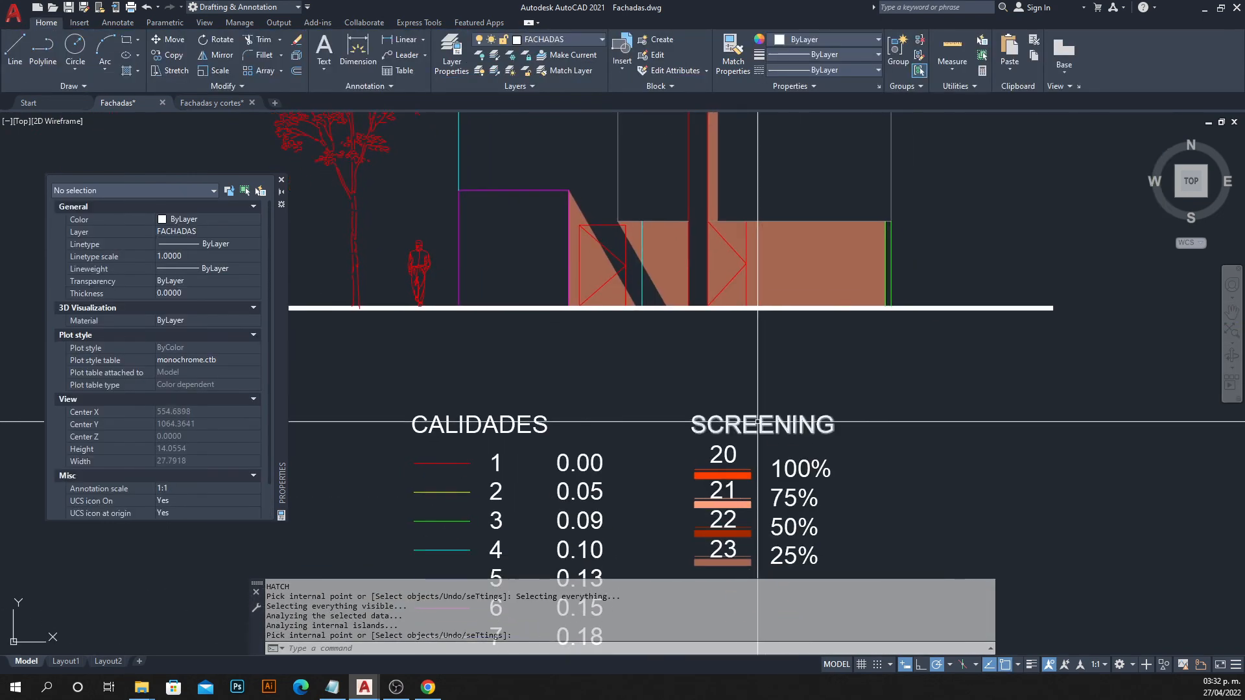
Match the ground strip hatch beneath the facade to the properties of the colour 20 (100%) screening swatch.
text(MA)
key(Return)
scroll(739, 476, up, 4)
click(772, 479)
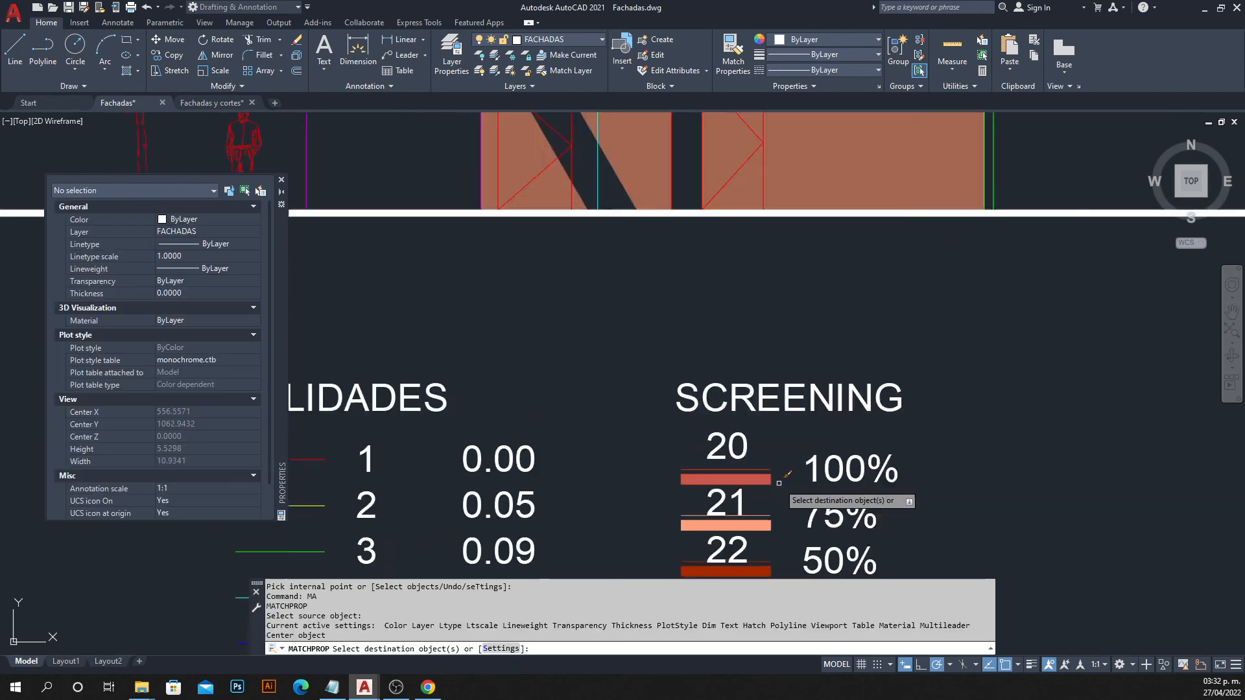
scroll(779, 483, down, 4)
scroll(809, 410, up, 2)
click(911, 347)
click(871, 396)
scroll(757, 417, down, 4)
middle_drag(758, 417, 843, 407)
key(Escape)
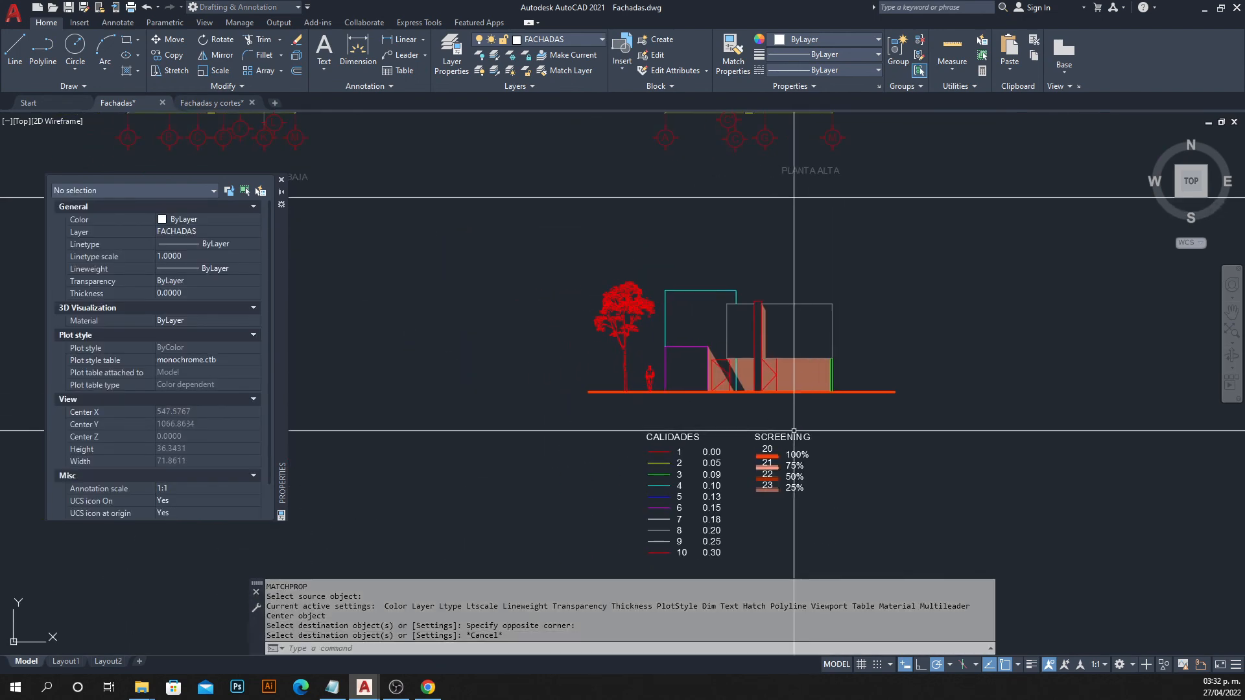
Set up a plot with DWG To PDF.pc3 and a window area enclosing the facade, tree, human figure and ground line.
scroll(700, 389, up, 2)
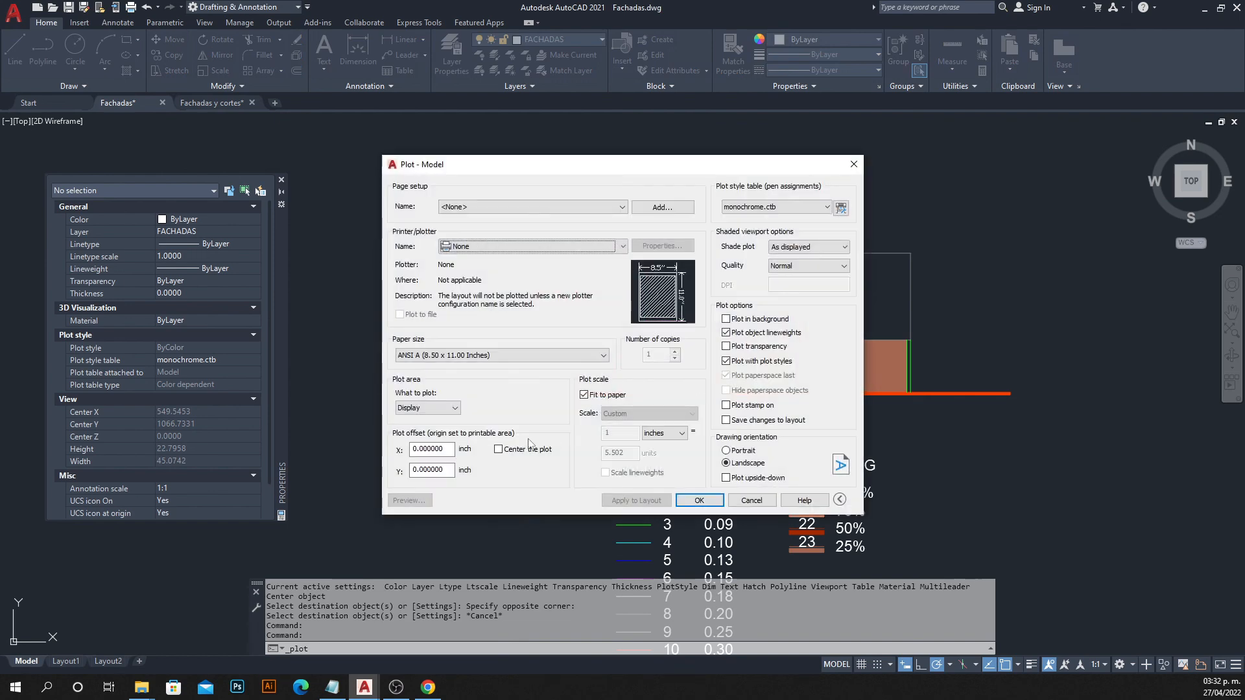
click(465, 247)
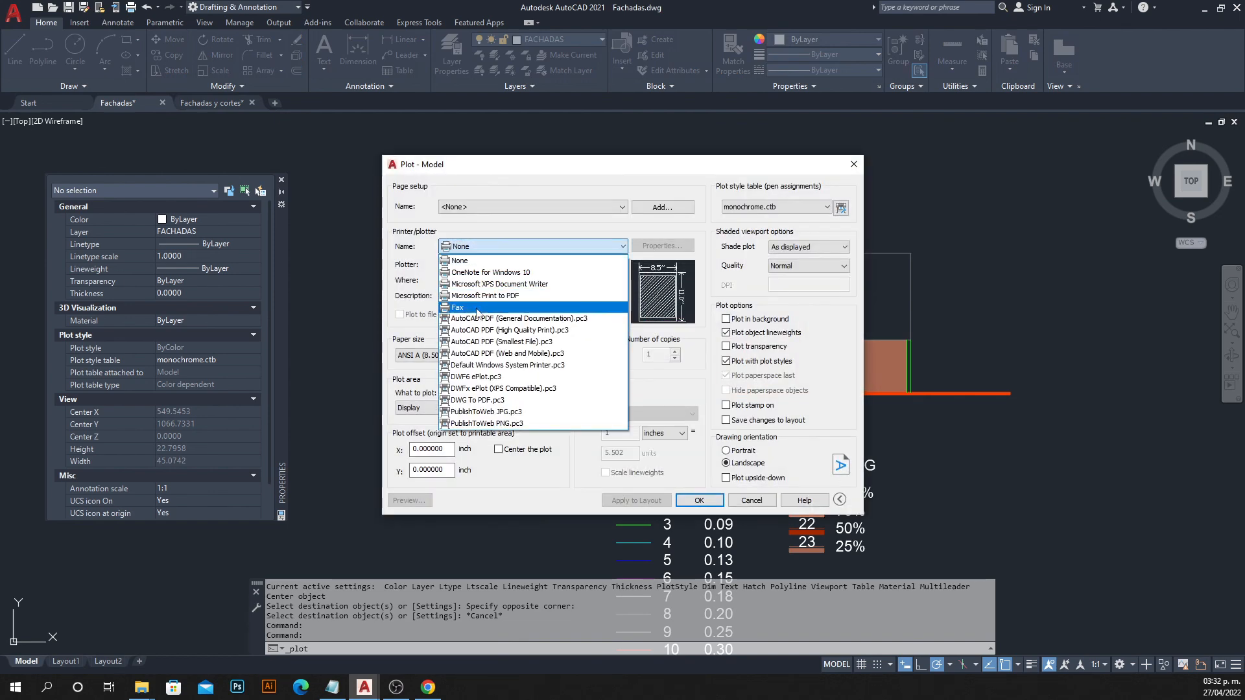
click(496, 401)
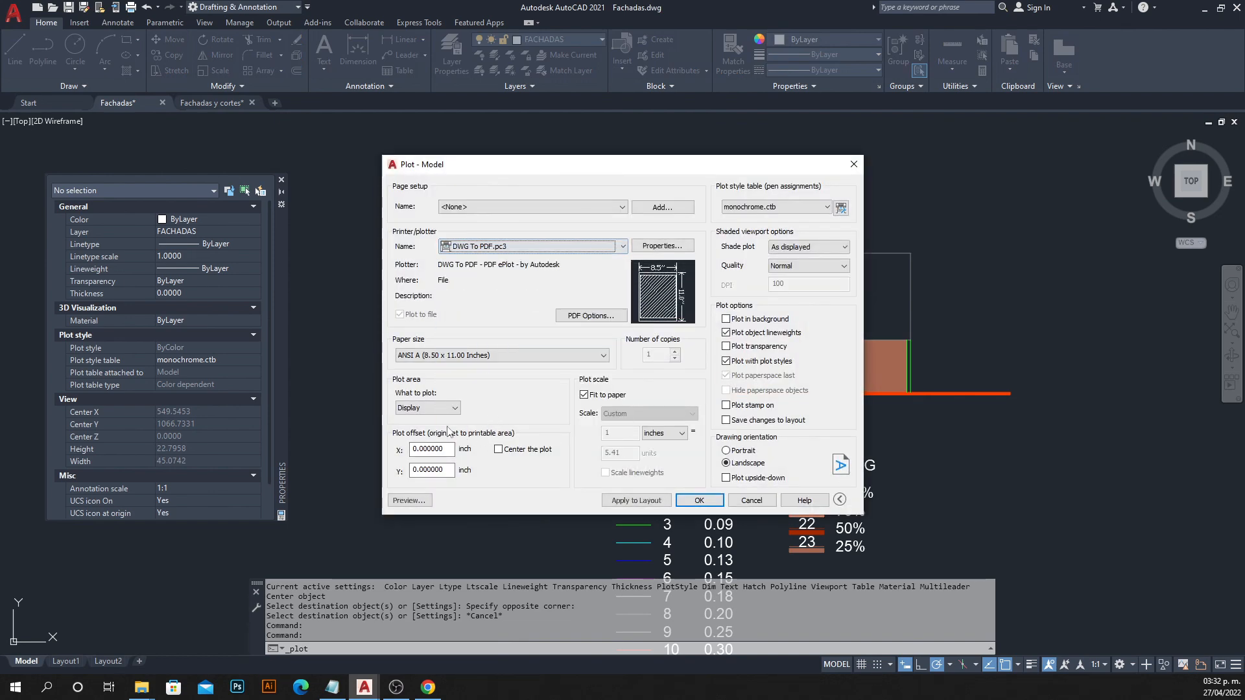
click(415, 407)
click(429, 452)
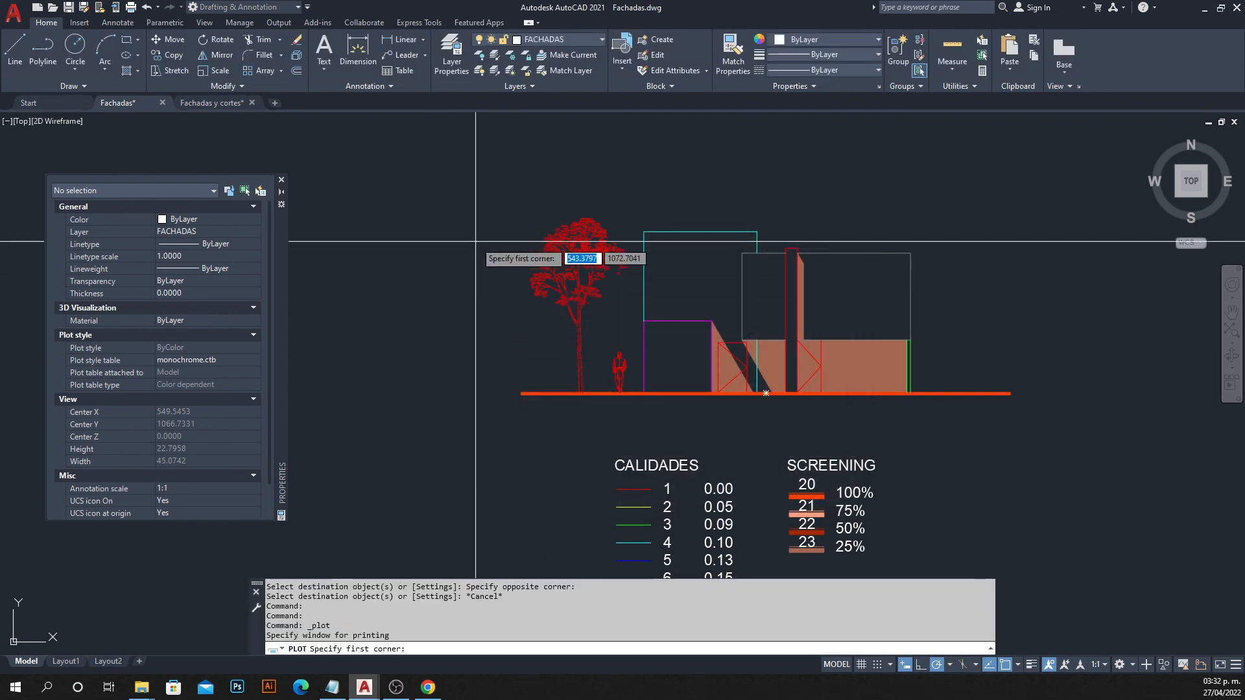
click(490, 185)
click(1030, 412)
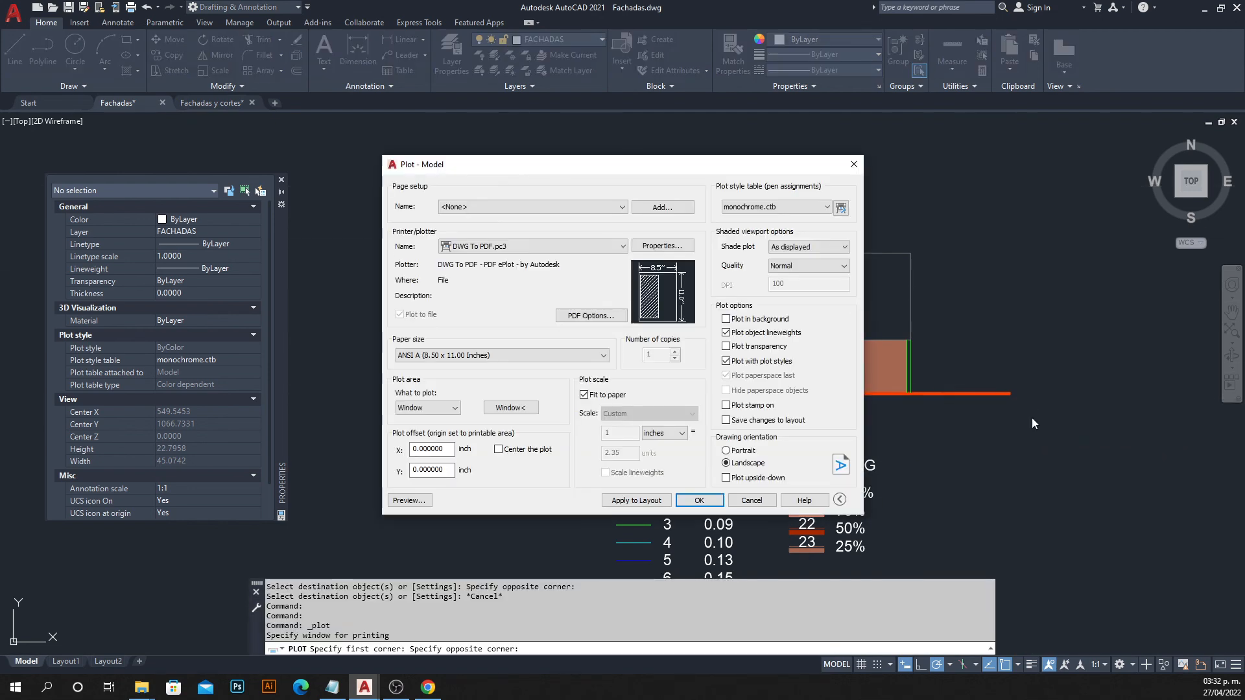
Keep the plot in landscape orientation, centre it on the sheet and preview it.
click(735, 453)
click(726, 463)
click(529, 451)
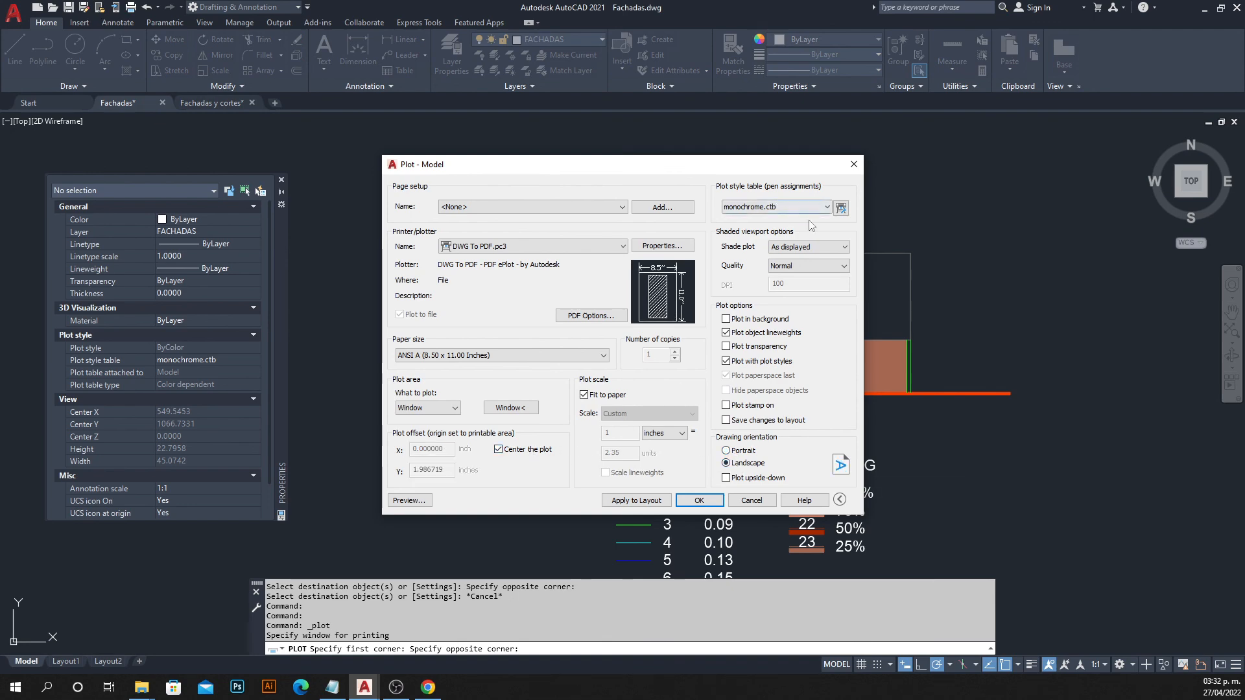
click(407, 499)
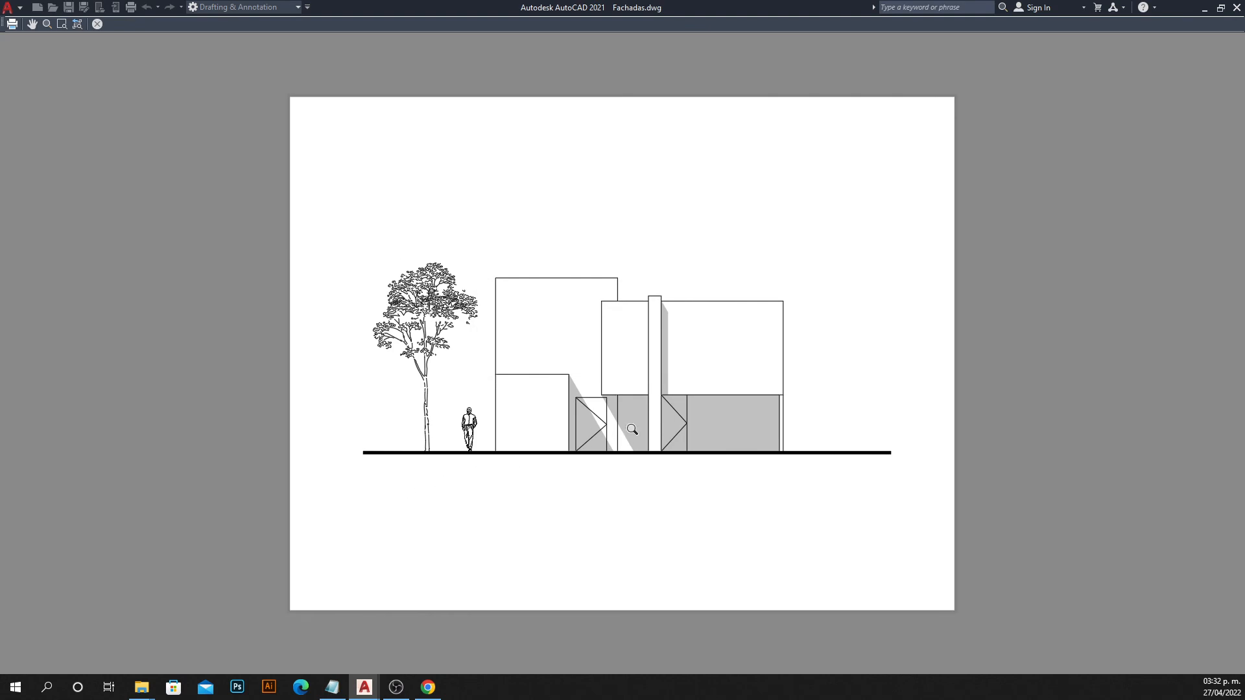
Examine the line weights of the tree, human figure, ground line and facade volumes in the plot preview.
scroll(452, 385, up, 5)
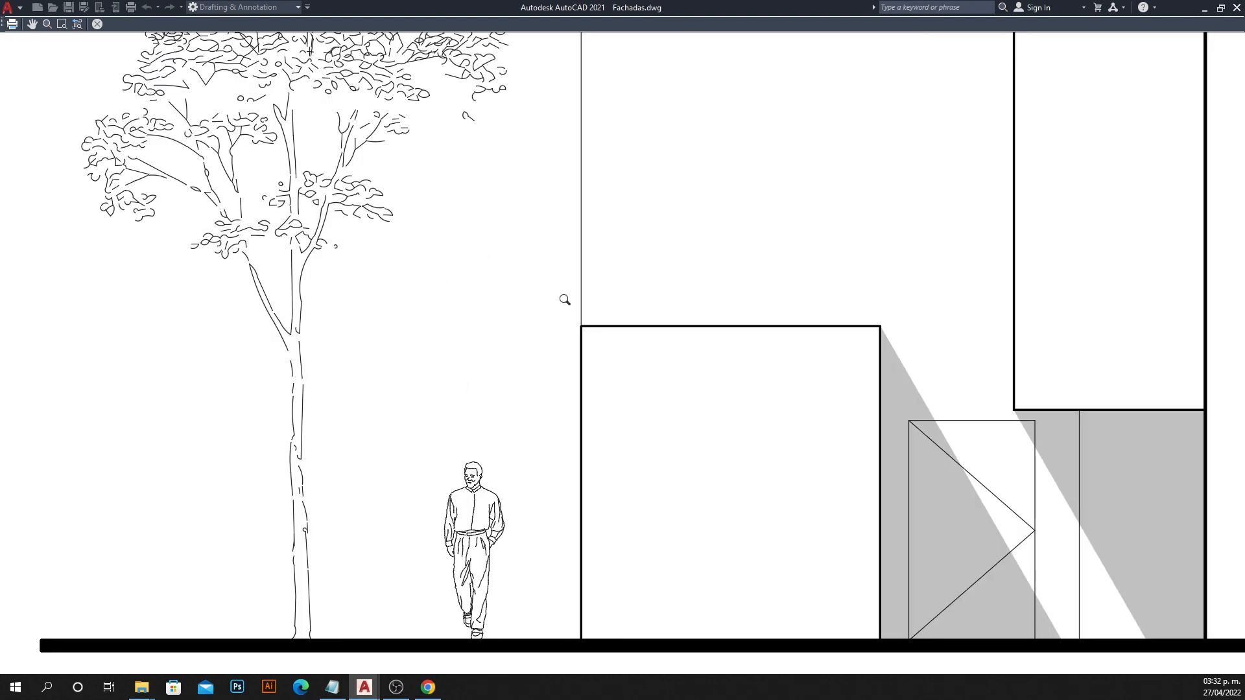
scroll(454, 277, down, 5)
scroll(431, 259, up, 6)
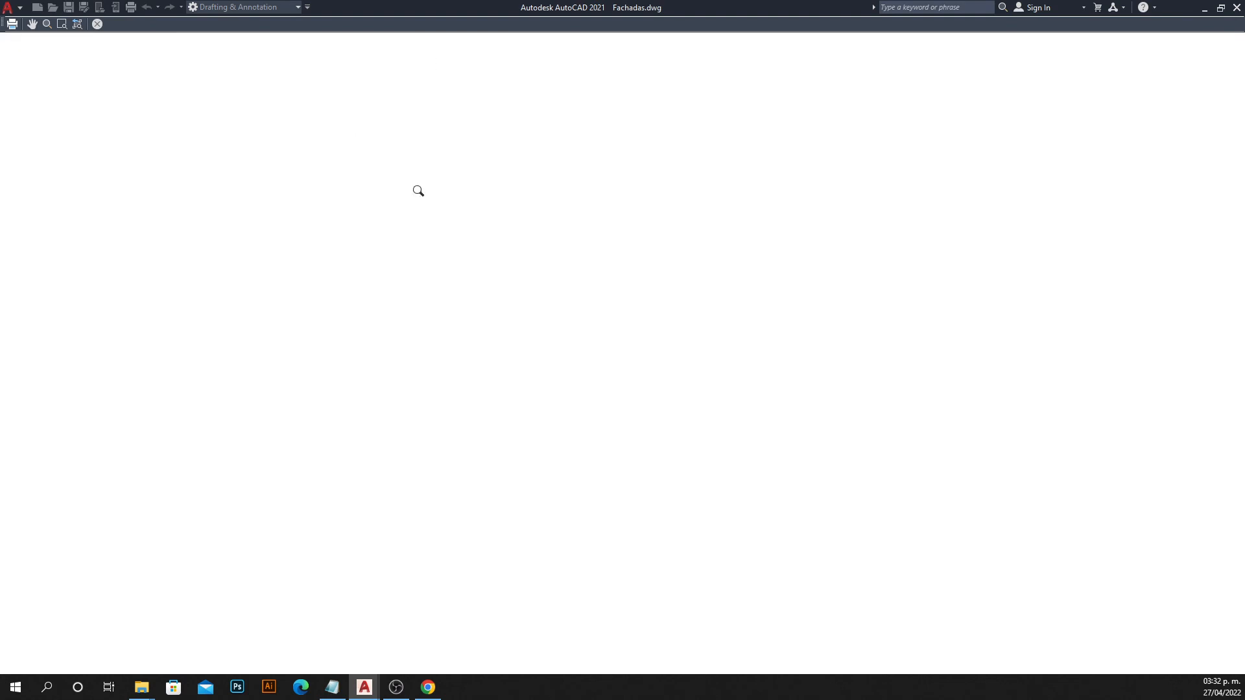
middle_drag(587, 353, 479, 83)
middle_drag(411, 266, 450, 415)
scroll(415, 327, down, 2)
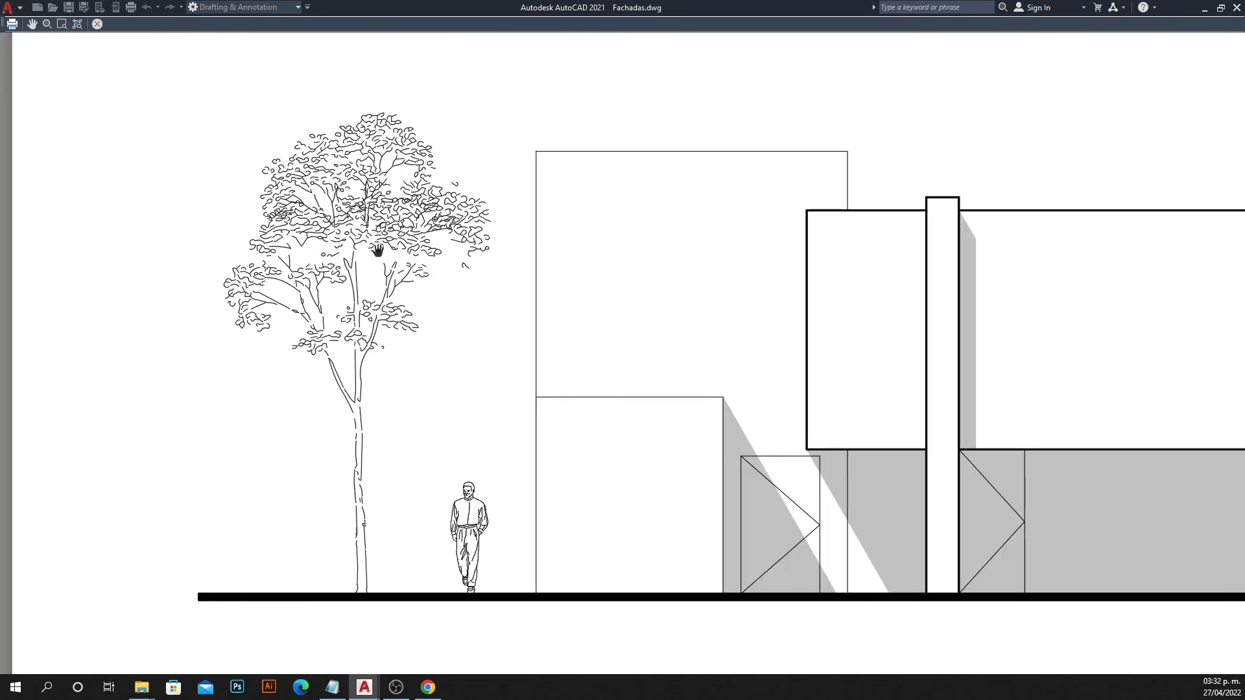
drag(485, 526, 169, 520)
scroll(645, 324, up, 2)
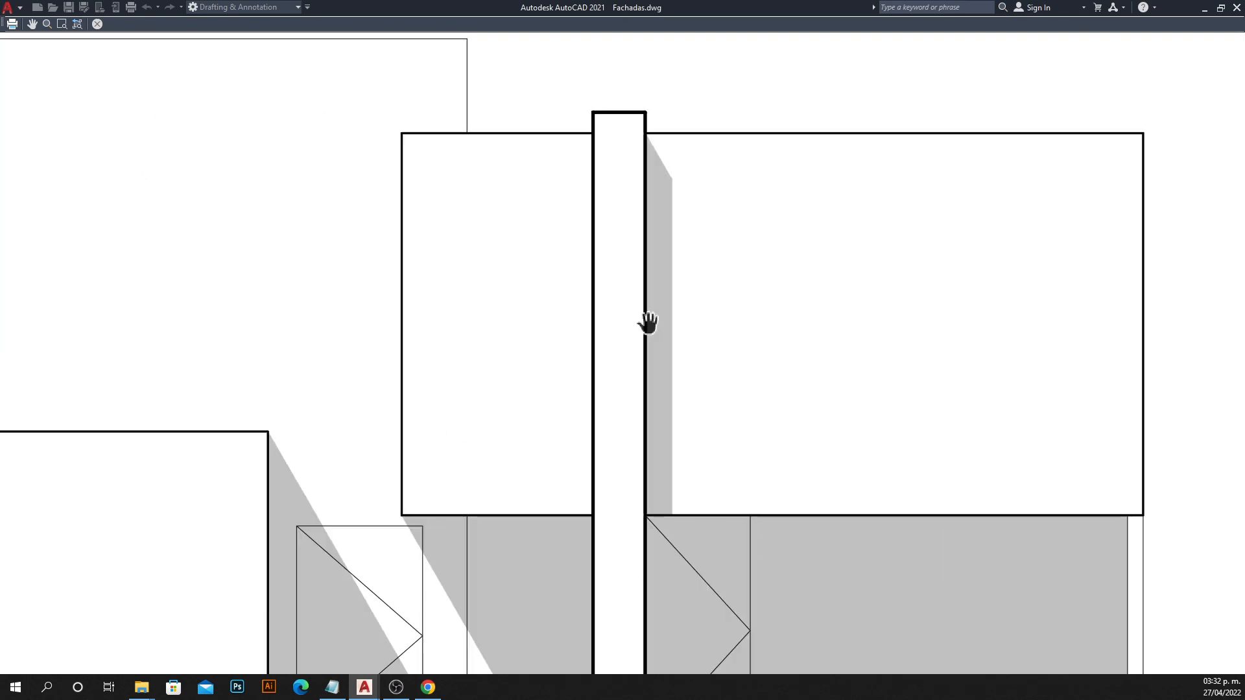
scroll(538, 363, down, 2)
drag(463, 352, 691, 320)
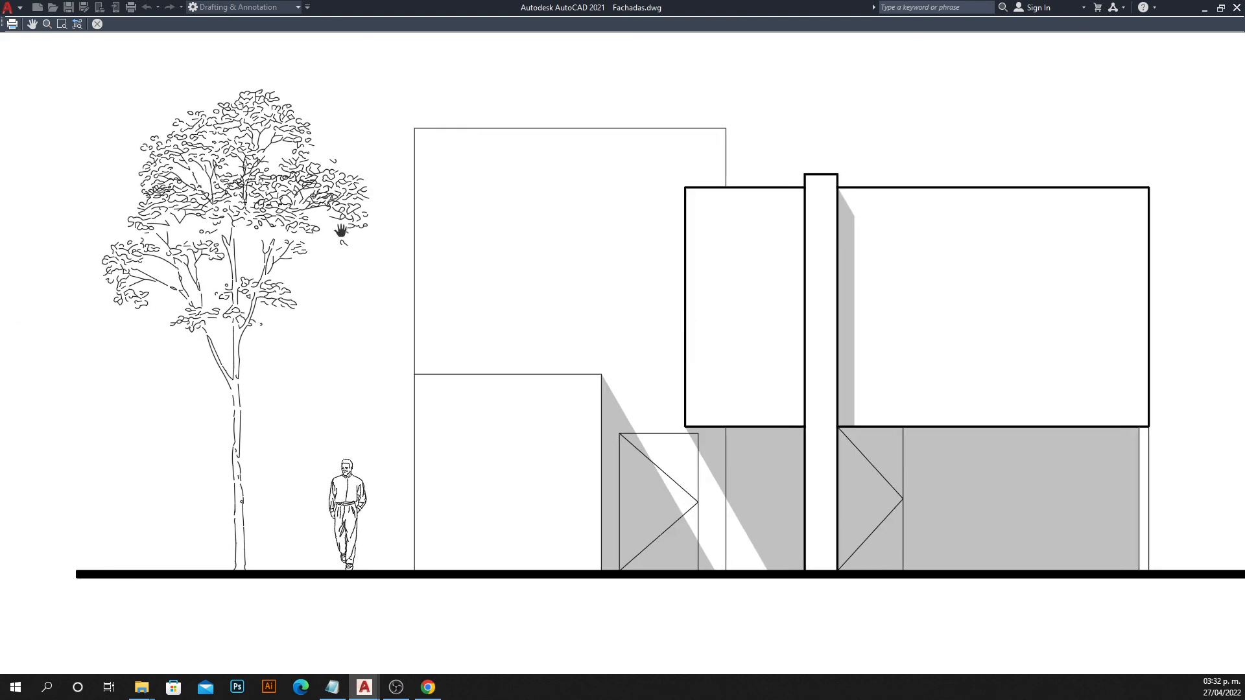
scroll(331, 220, up, 2)
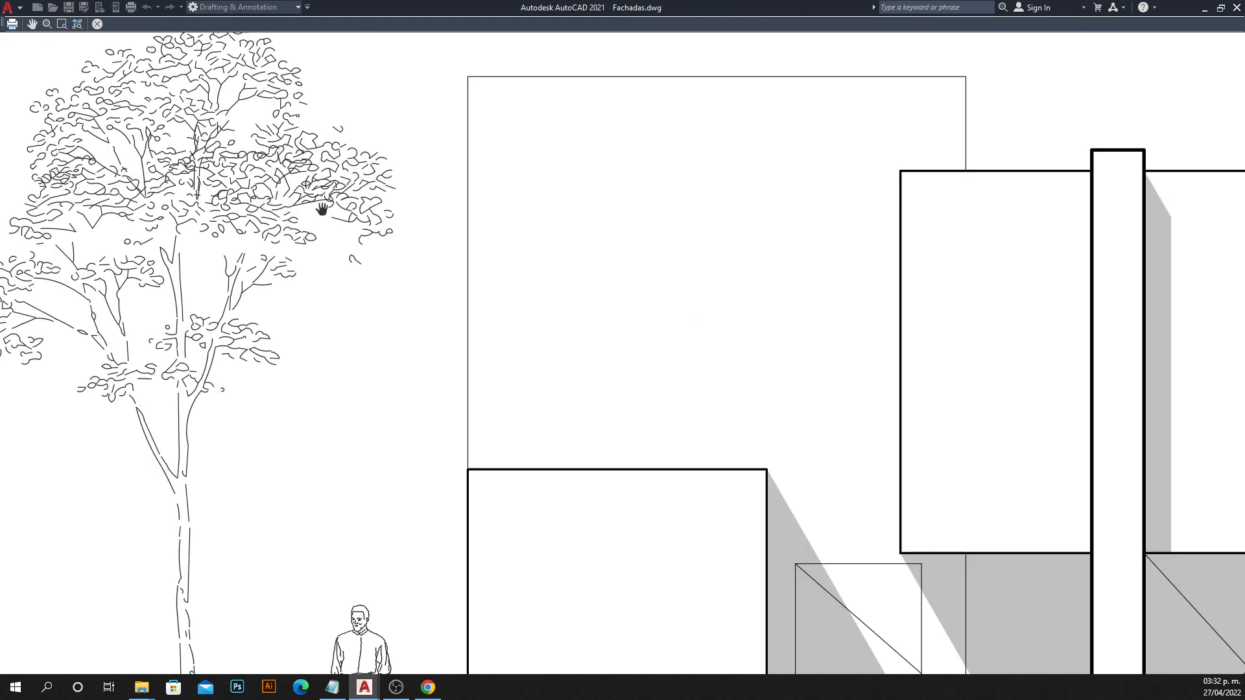
scroll(322, 208, down, 2)
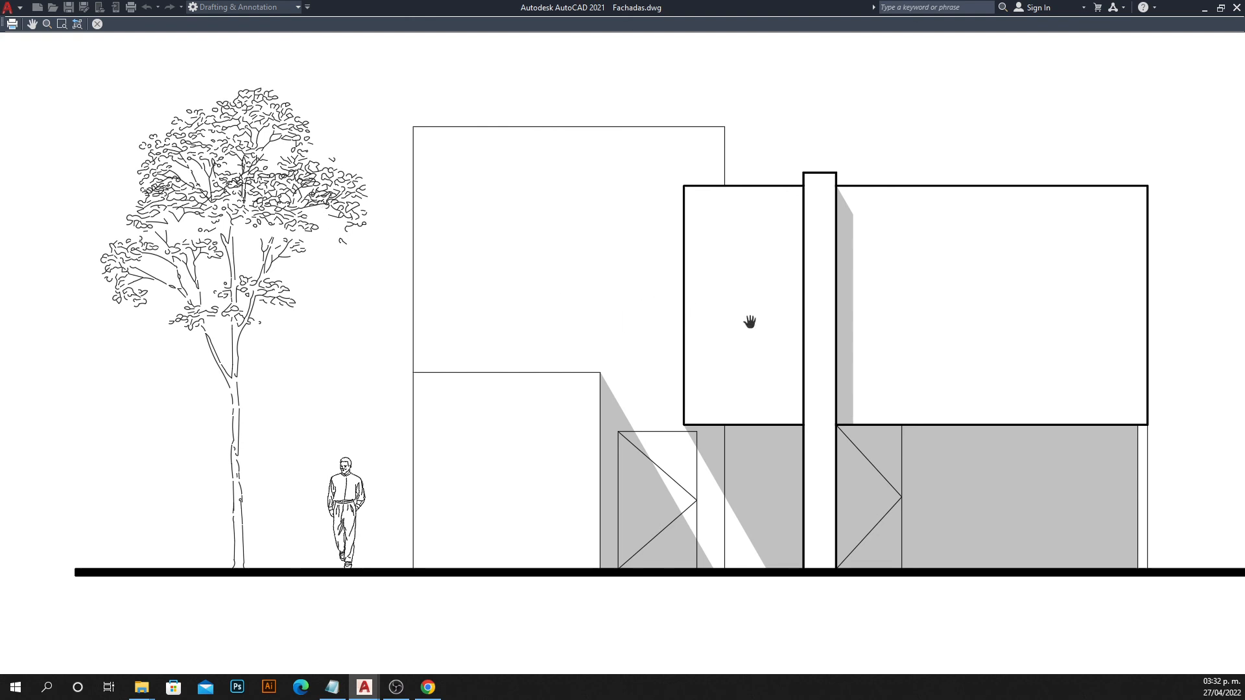
Inspect the screened shadows and the profile lines of the nearer and farther volumes in the preview, and close the plot setup without plotting.
drag(749, 322, 448, 355)
scroll(552, 242, up, 2)
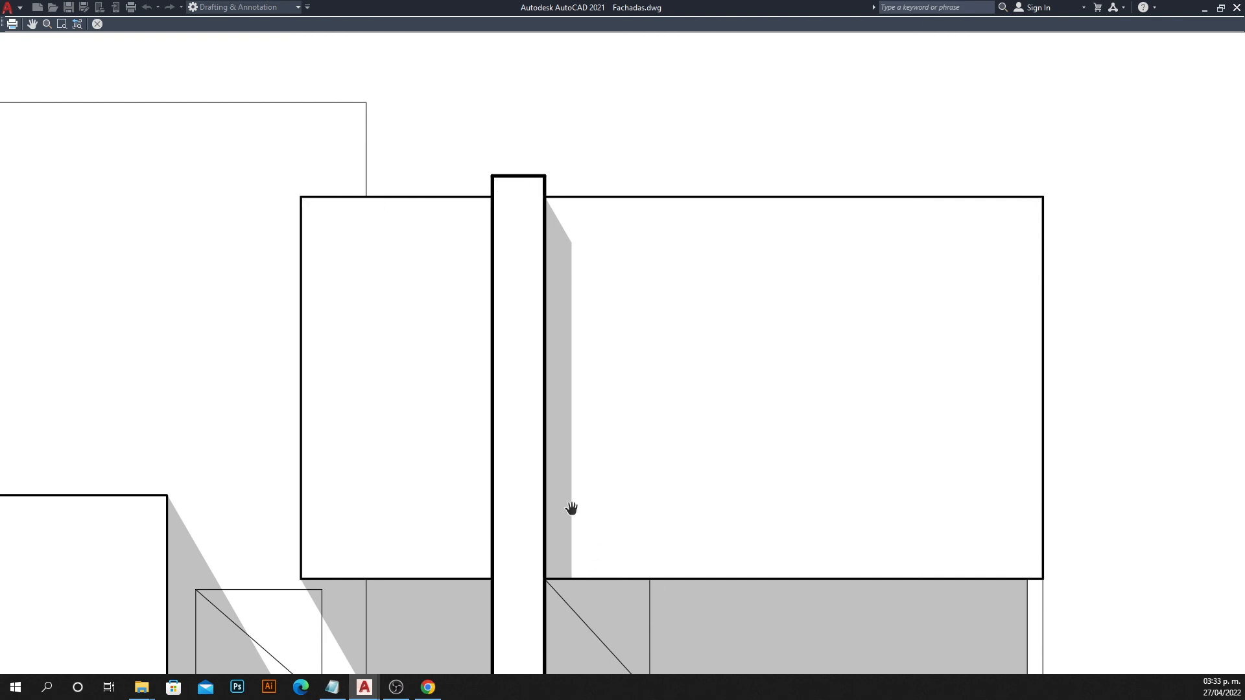
scroll(363, 445, down, 2)
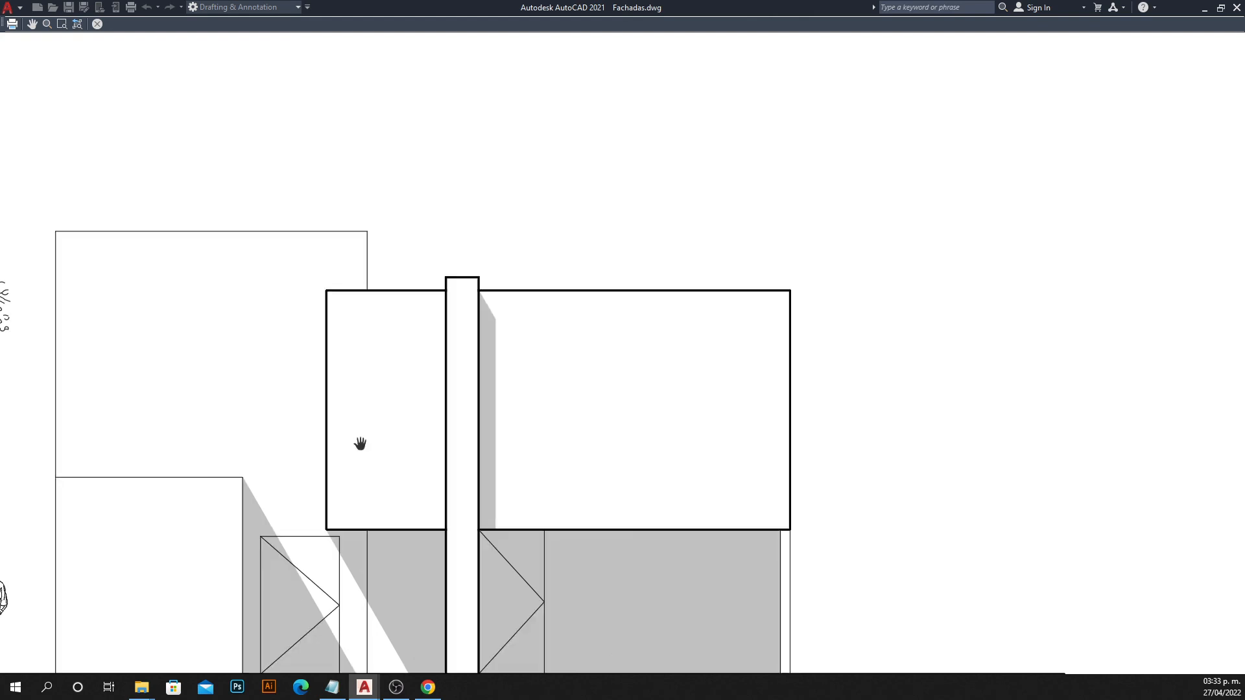
scroll(282, 338, up, 2)
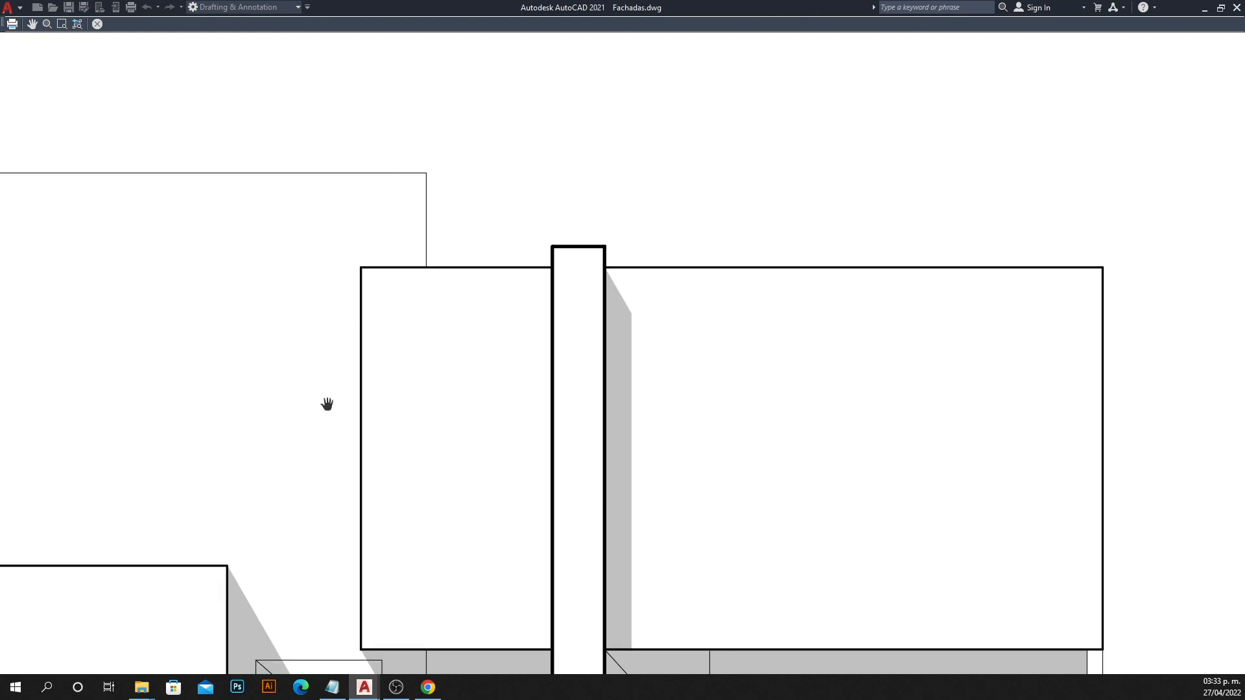
mouse_move(297, 494)
mouse_down()
mouse_move(494, 356)
mouse_move(556, 278)
mouse_up()
drag(322, 413, 267, 456)
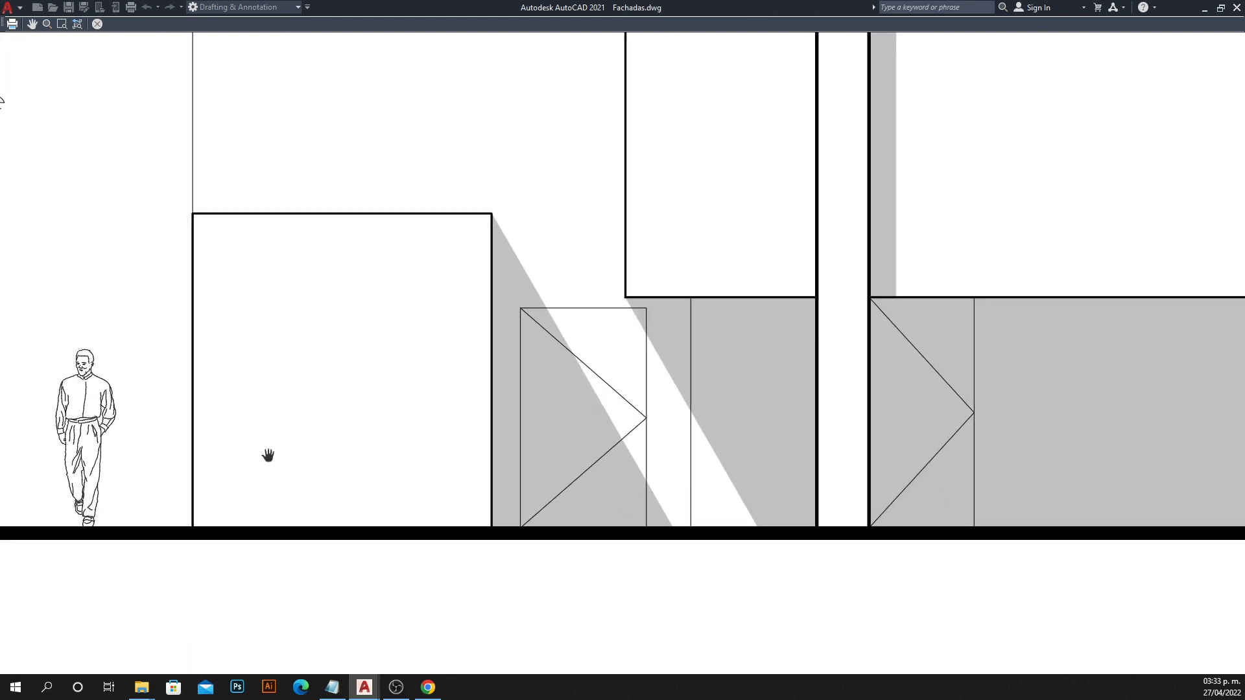
drag(439, 375, 437, 635)
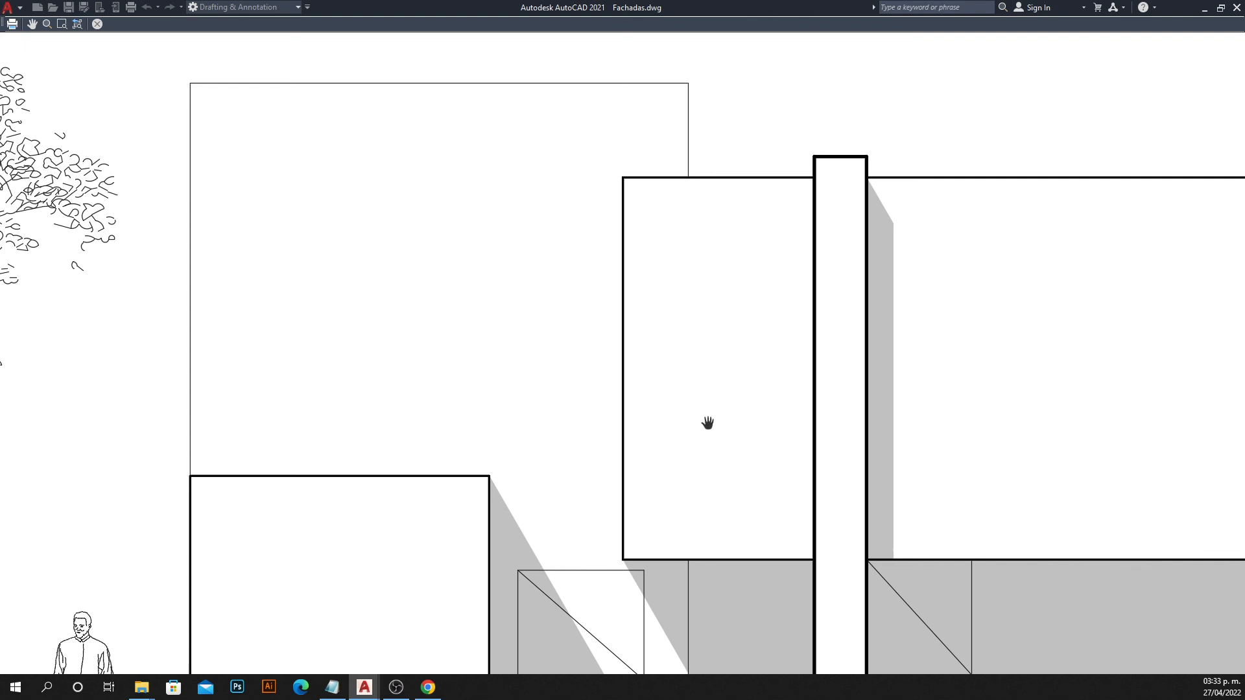
mouse_move(708, 422)
mouse_down()
mouse_move(620, 381)
mouse_move(510, 378)
mouse_move(445, 262)
mouse_move(399, 242)
mouse_up()
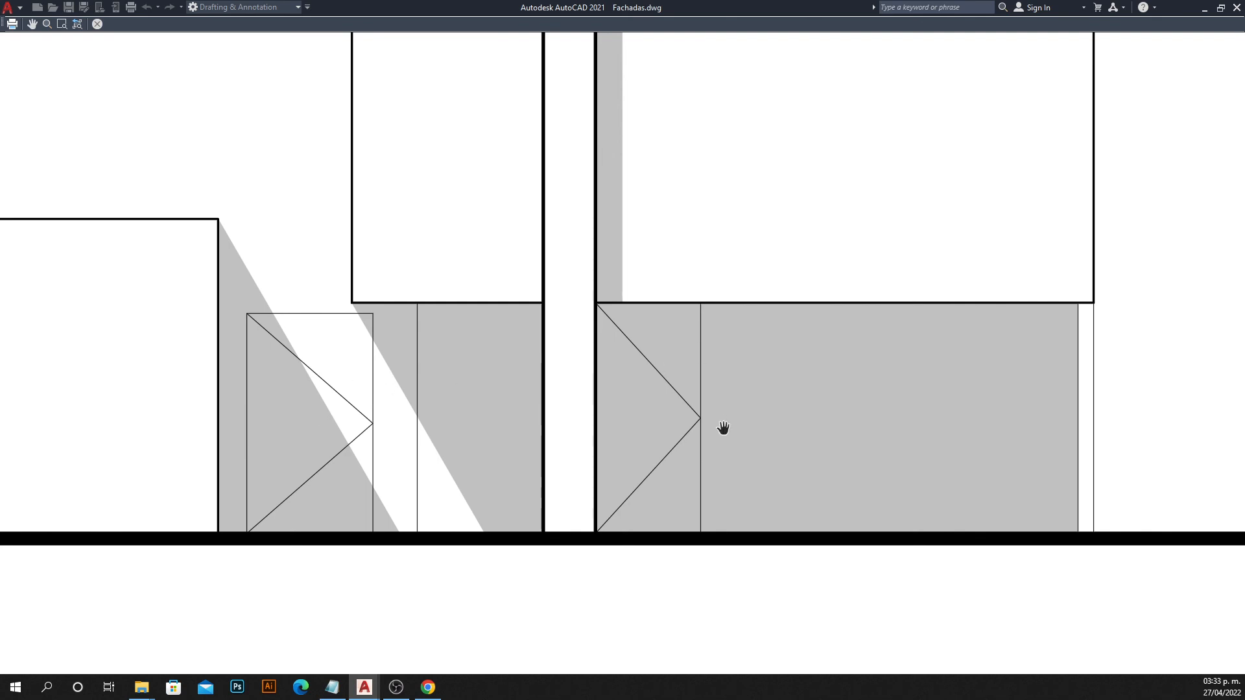
mouse_move(475, 325)
mouse_down()
mouse_move(570, 590)
mouse_move(580, 324)
mouse_up()
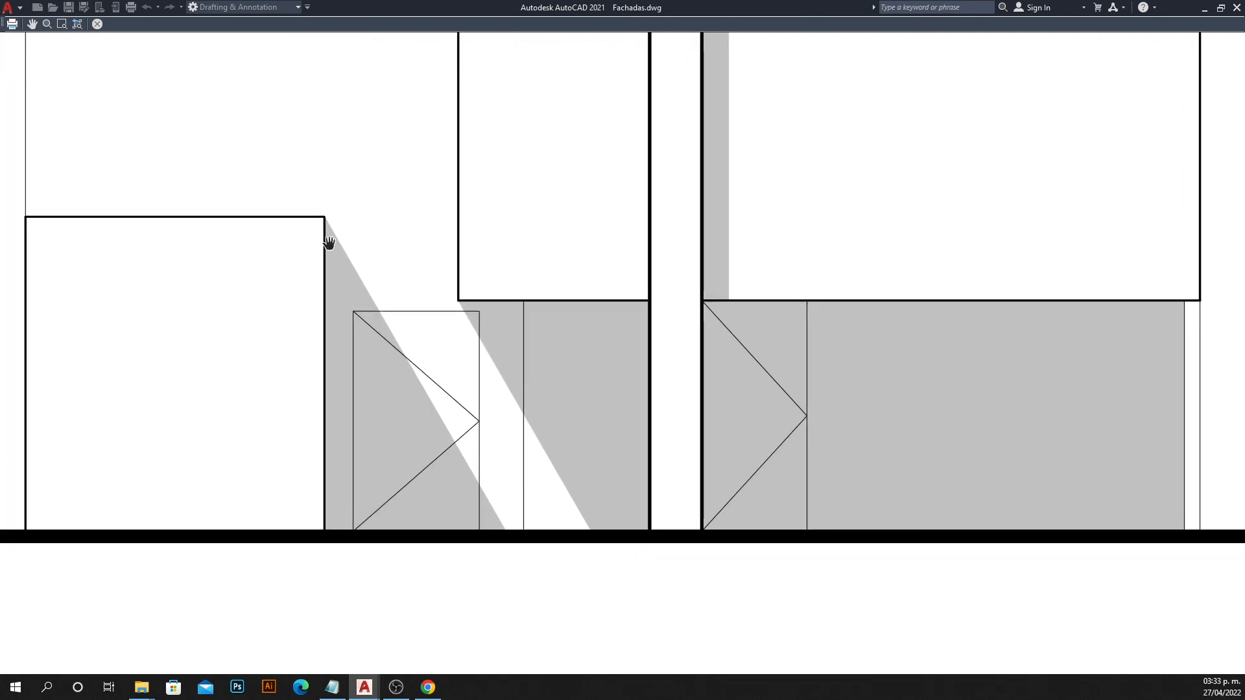
drag(734, 509, 415, 472)
middle_drag(414, 472, 597, 486)
scroll(400, 381, down, 4)
middle_drag(463, 365, 594, 394)
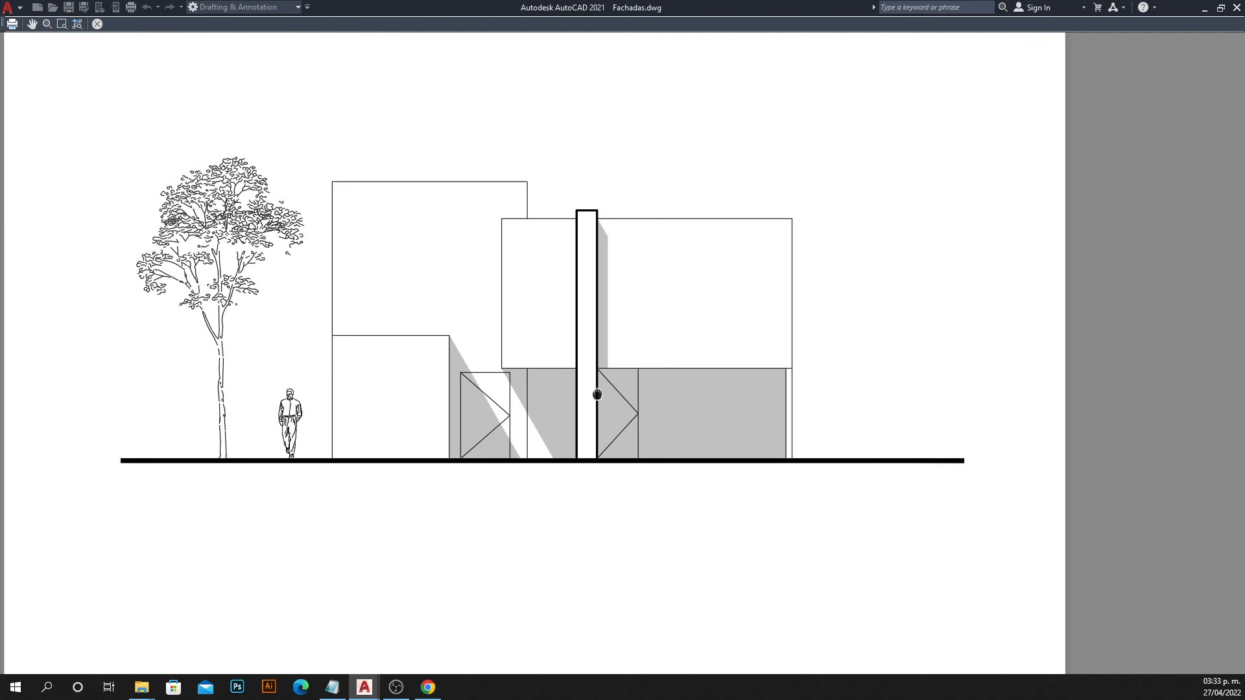
middle_drag(485, 312, 449, 364)
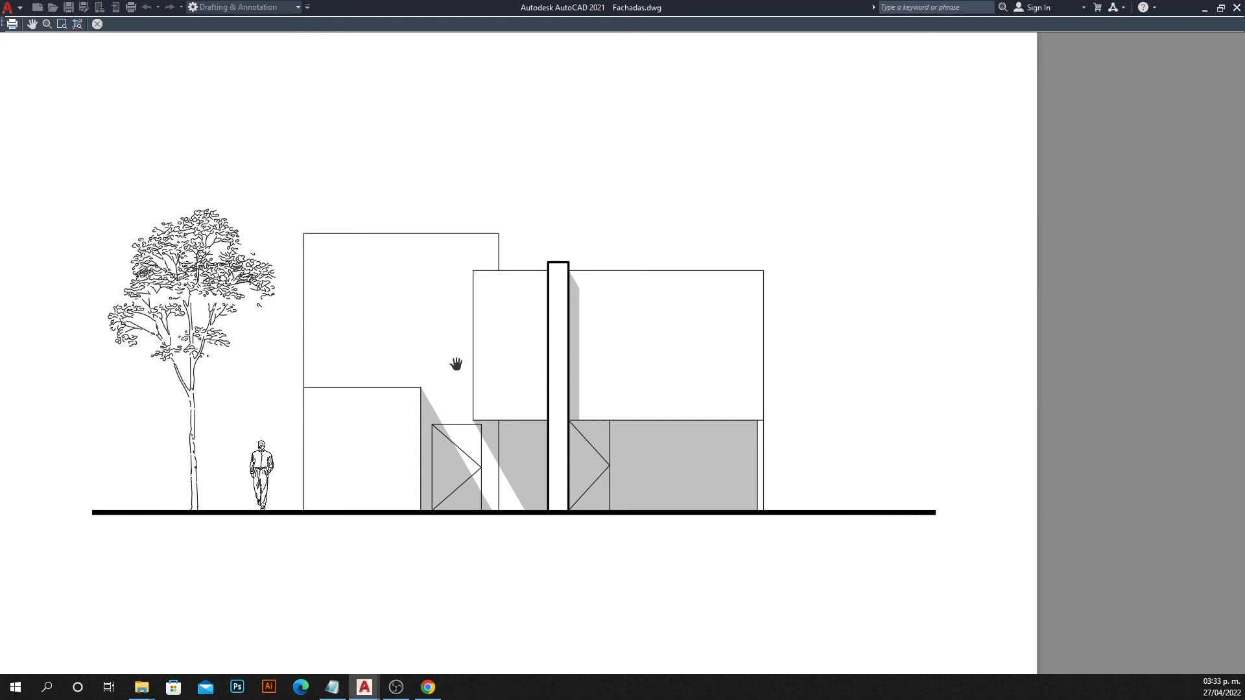
key(Escape)
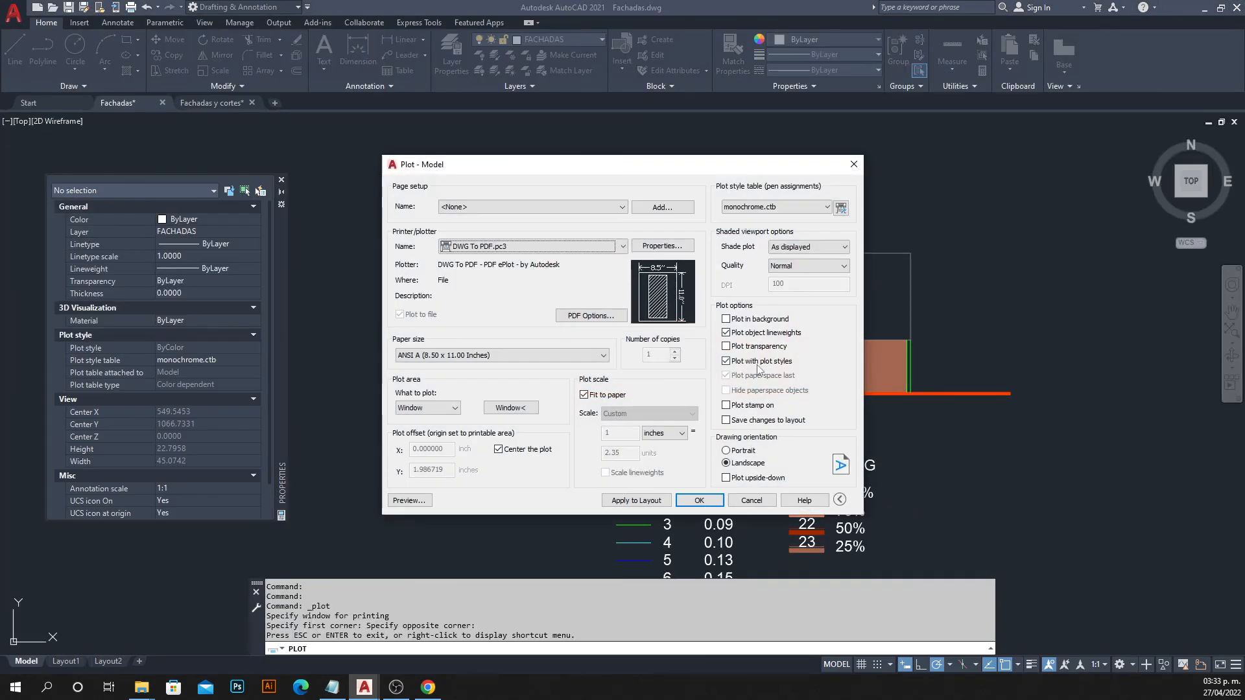
key(Escape)
Review the facade with its line quality and screening legends, and save the Fachadas drawing.
scroll(827, 422, down, 1)
middle_drag(827, 422, 688, 236)
scroll(647, 317, up, 2)
scroll(686, 315, down, 2)
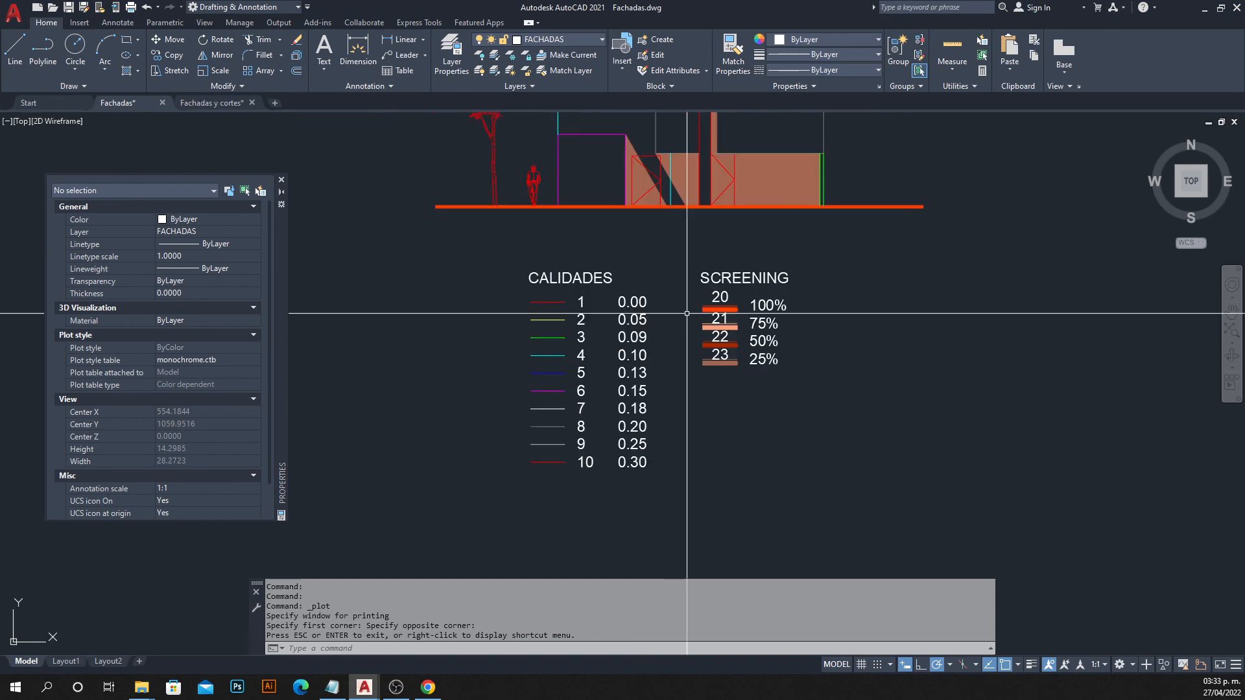
mouse_move(686, 314)
middle_down()
mouse_move(600, 389)
mouse_move(630, 406)
middle_up()
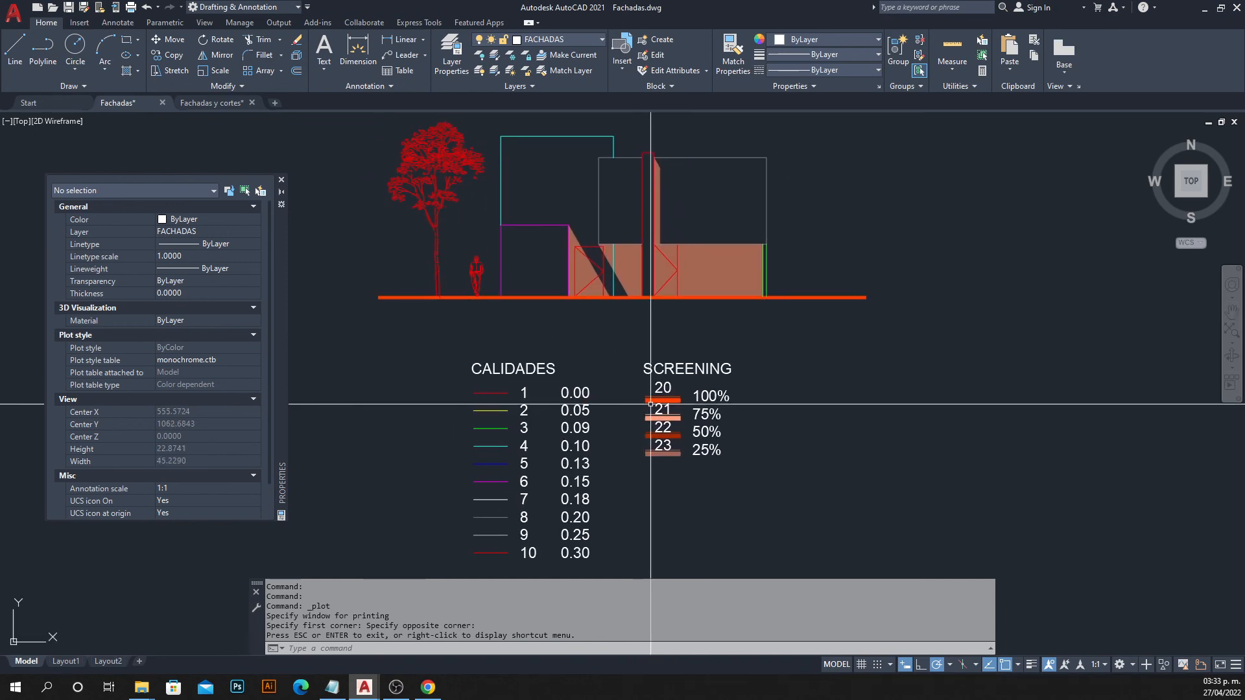
key(ctrl+s)
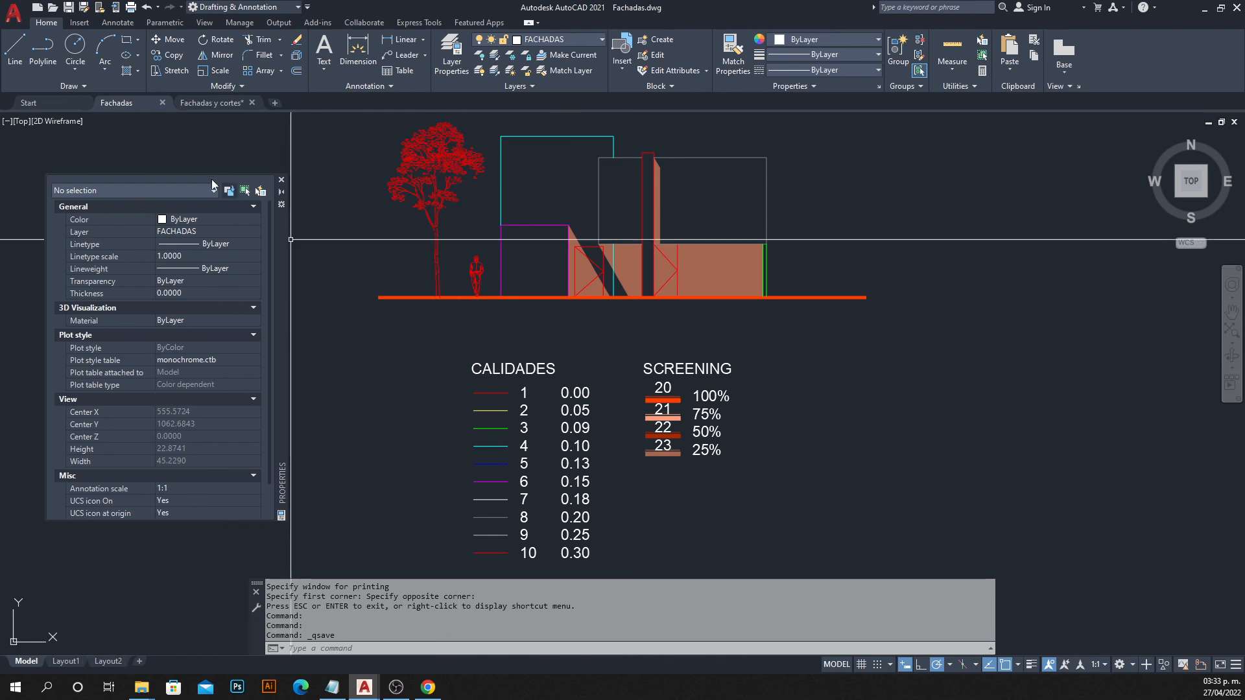
Switch to the Fachadas y cortes drawing and look over its stacked section and facades.
click(193, 100)
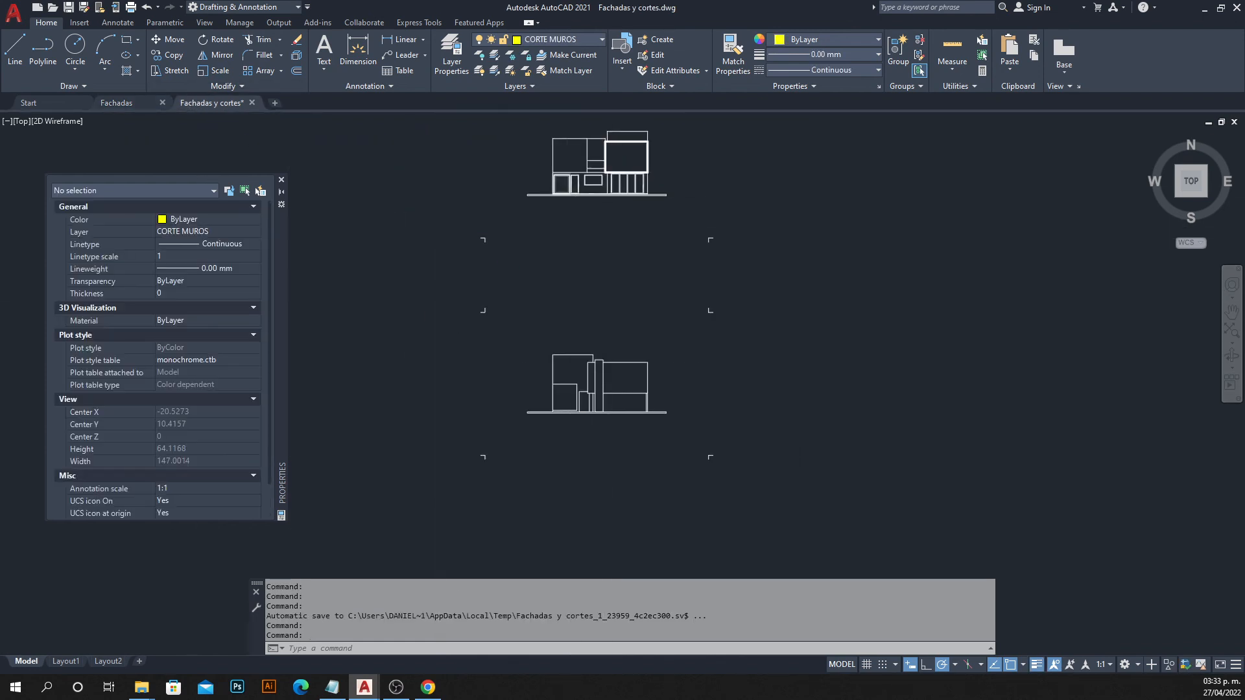
scroll(568, 229, down, 2)
mouse_move(567, 229)
middle_down()
mouse_move(561, 412)
mouse_move(576, 506)
mouse_move(543, 390)
middle_up()
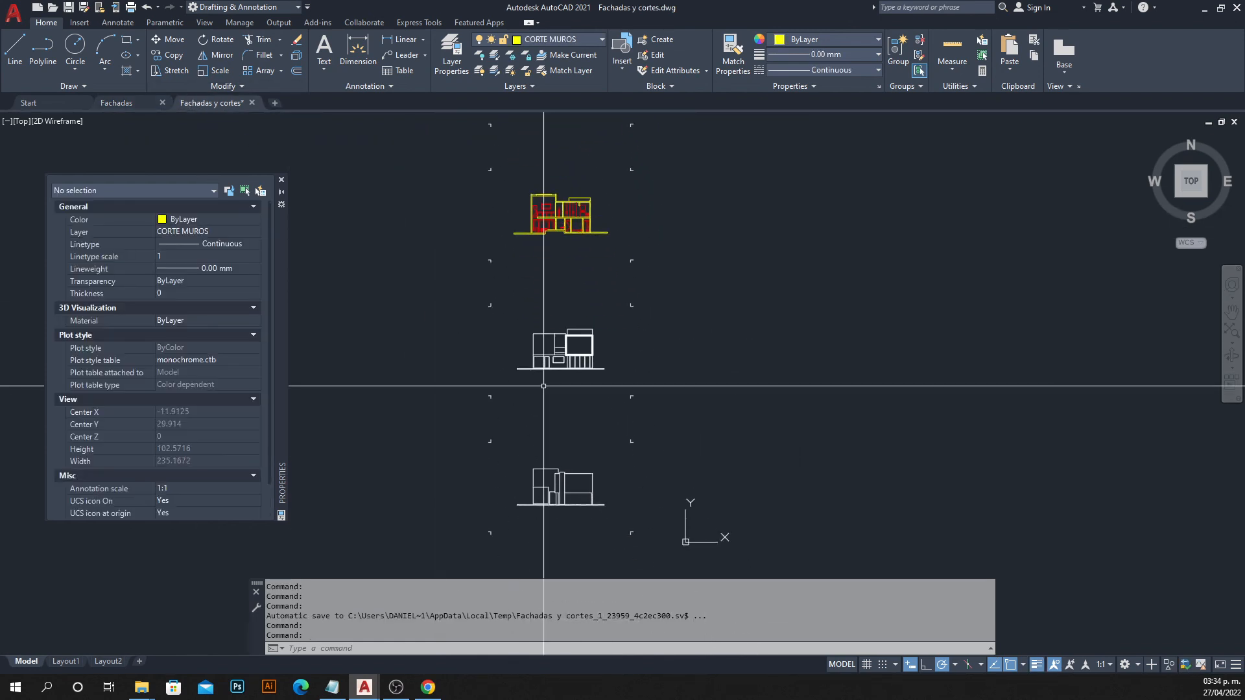